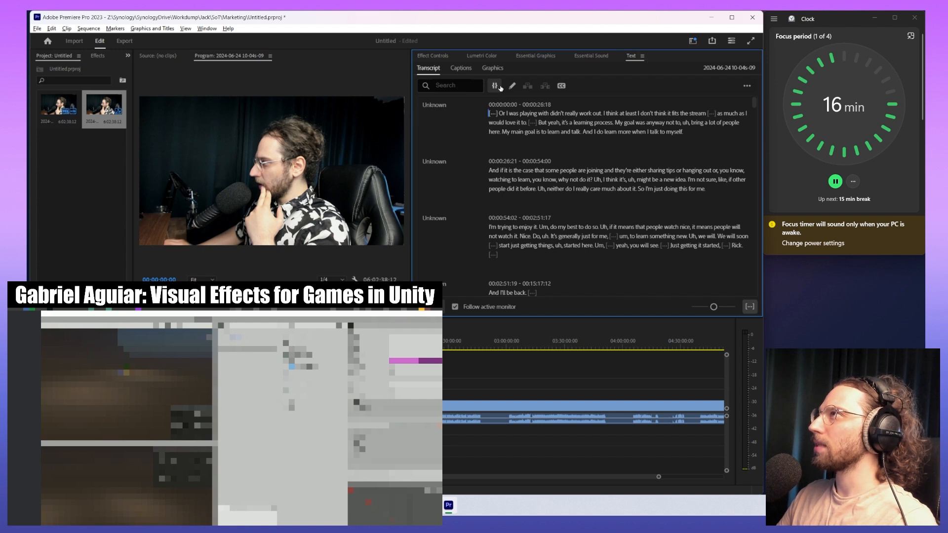
- Look through the sequence's transcript, captions and graphics views for the available text-editing options
{"action": "scroll", "coordinate": [684, 195], "scroll_direction": "down", "scroll_amount": 1}
{"action": "scroll", "coordinate": [683, 187], "scroll_direction": "up", "scroll_amount": 1}
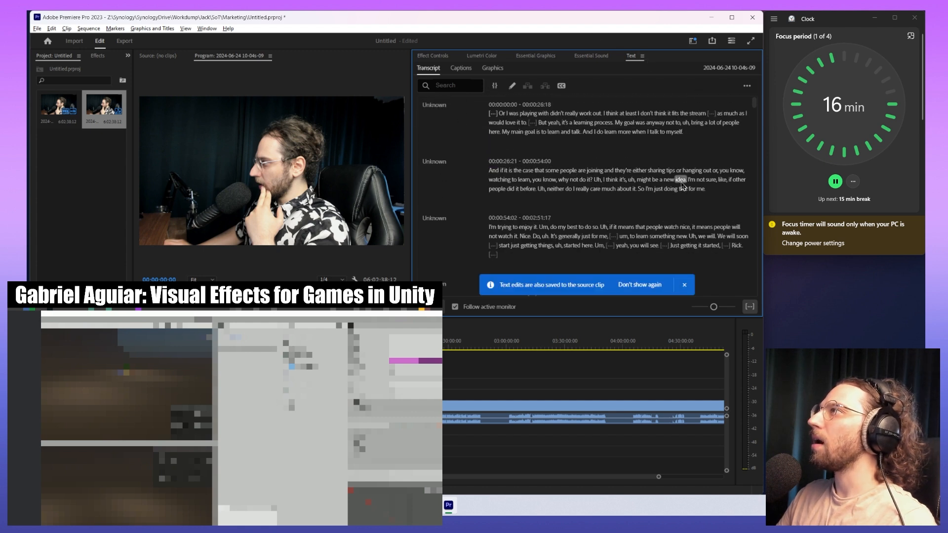
{"action": "left_click", "coordinate": [463, 69]}
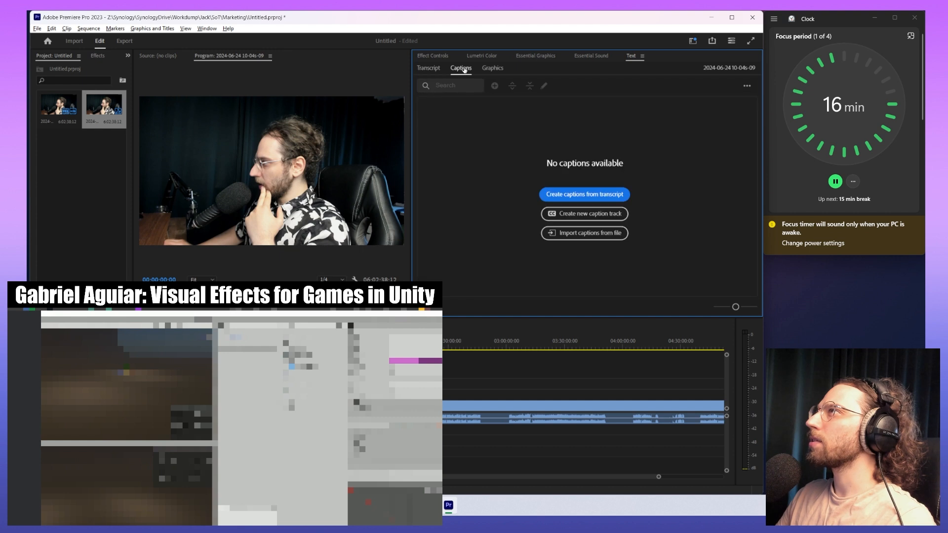
{"action": "left_click", "coordinate": [491, 70]}
{"action": "left_click", "coordinate": [468, 71]}
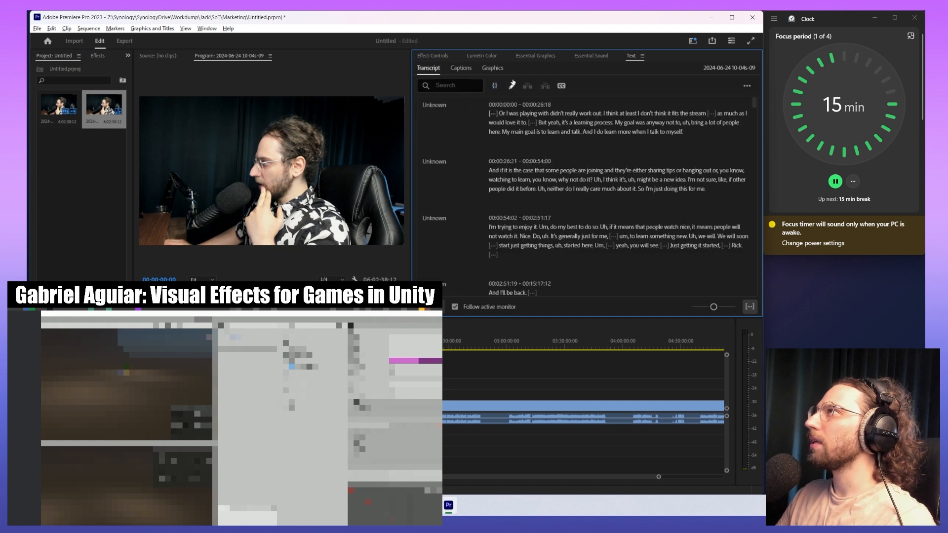
{"action": "left_click", "coordinate": [498, 72]}
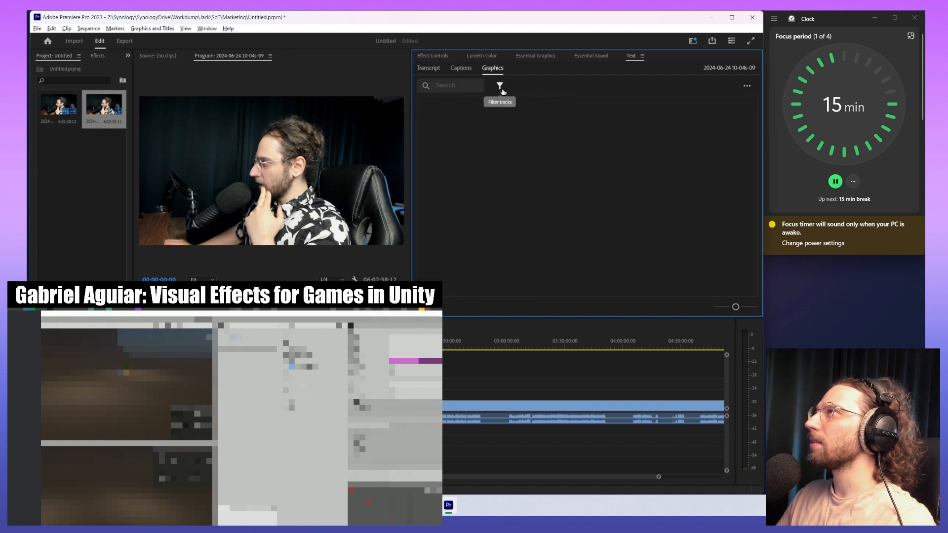
{"action": "left_click", "coordinate": [428, 68]}
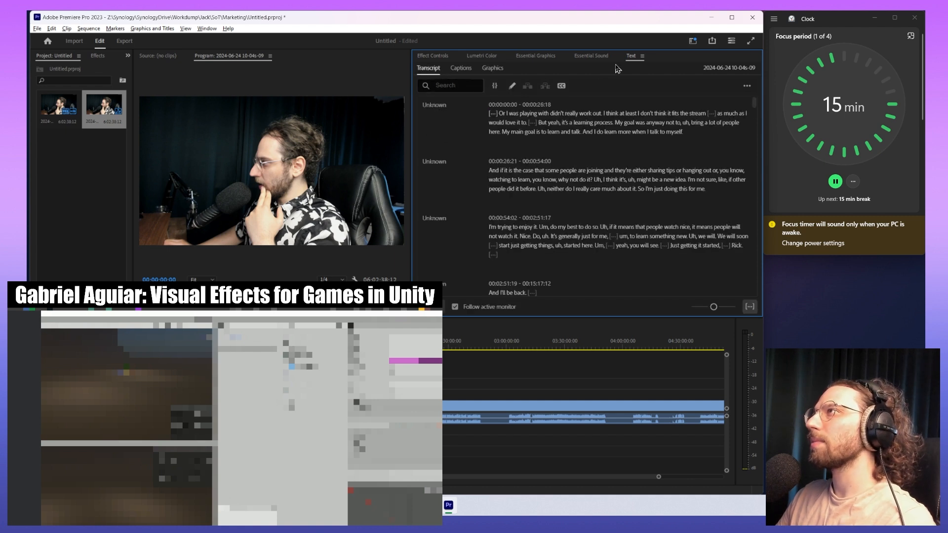
- Select the timeline clip and inspect the transcript's additional options, the caption creation choices and the graphics track filter
{"action": "left_click", "coordinate": [346, 407]}
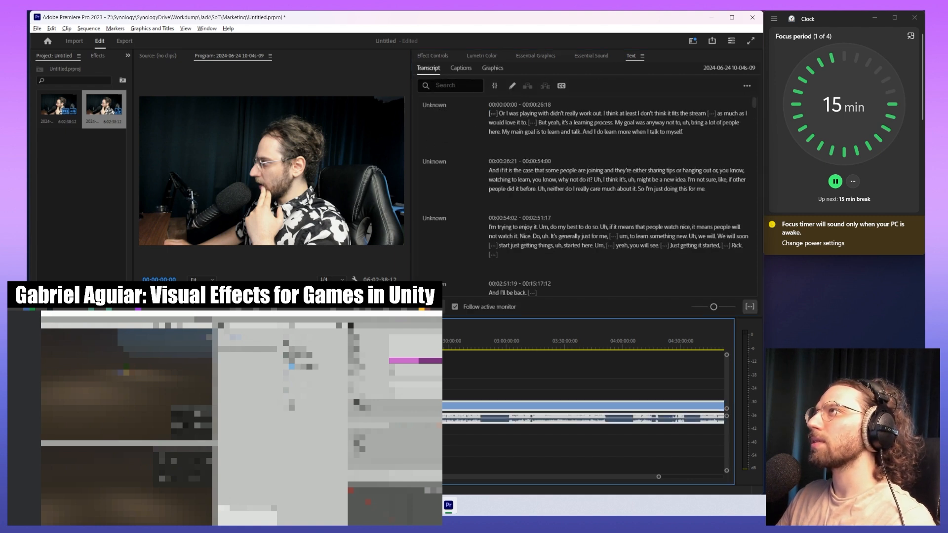
{"action": "left_click", "coordinate": [746, 86]}
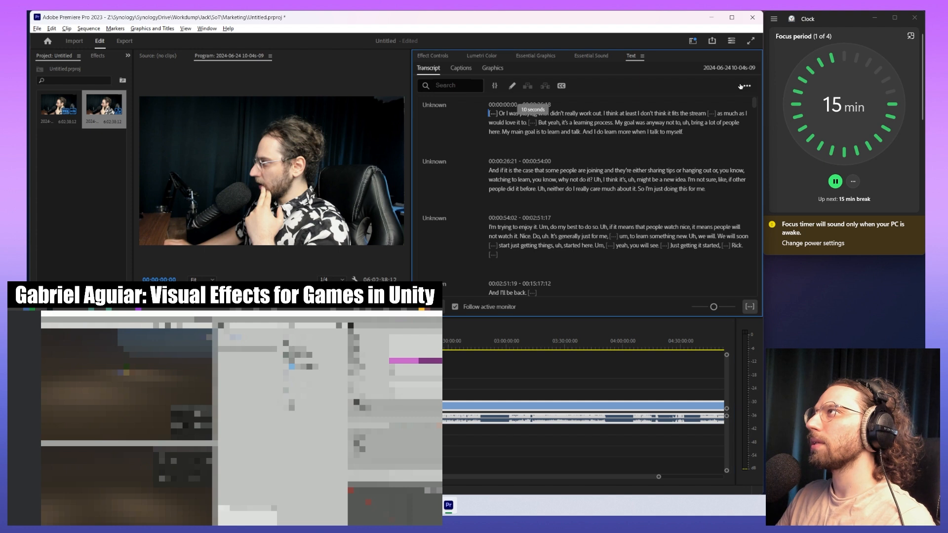
{"action": "mouse_move", "coordinate": [730, 240]}
{"action": "left_click", "coordinate": [496, 71]}
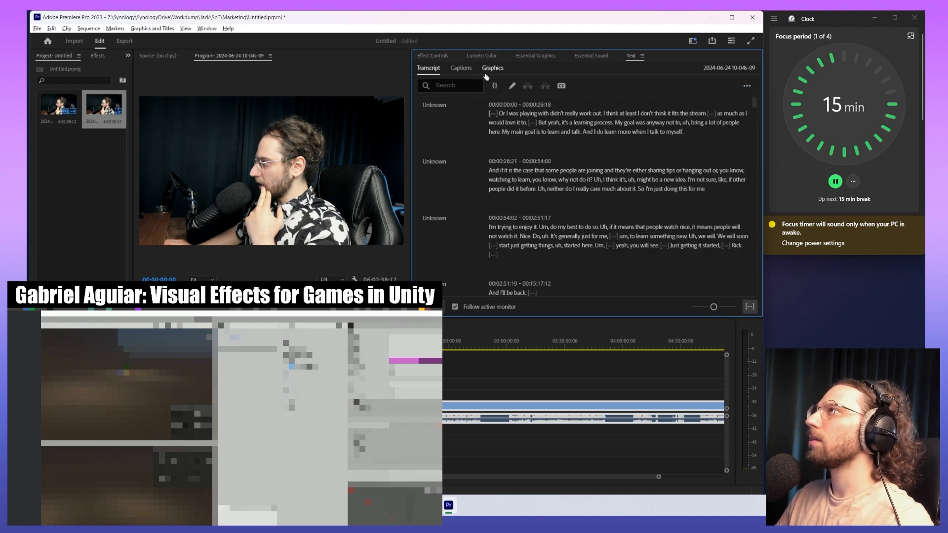
{"action": "left_click", "coordinate": [461, 67]}
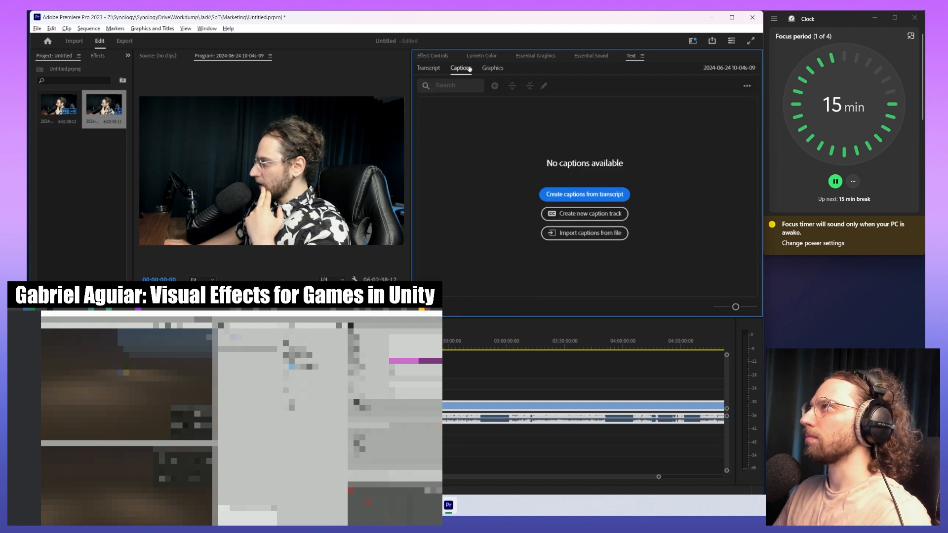
{"action": "left_click", "coordinate": [420, 69]}
{"action": "left_click", "coordinate": [489, 68]}
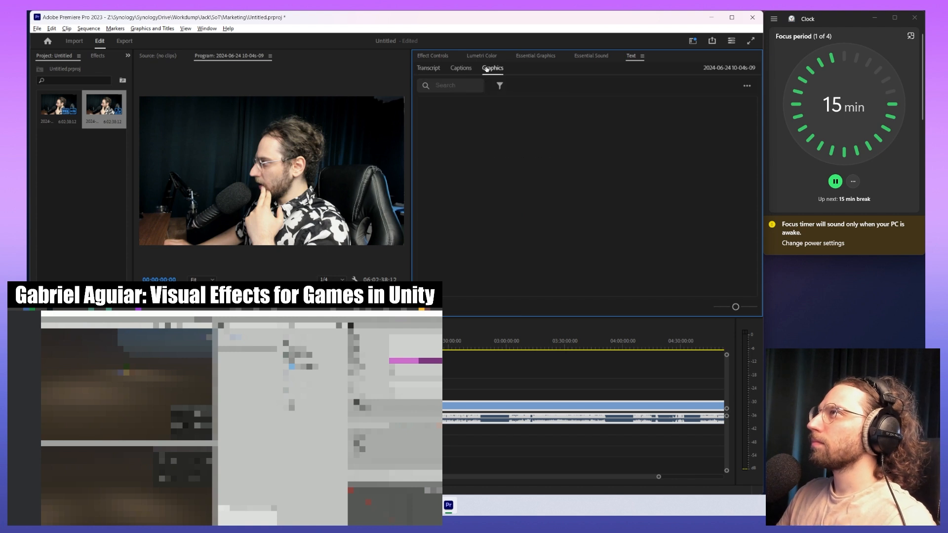
{"action": "left_click", "coordinate": [499, 88]}
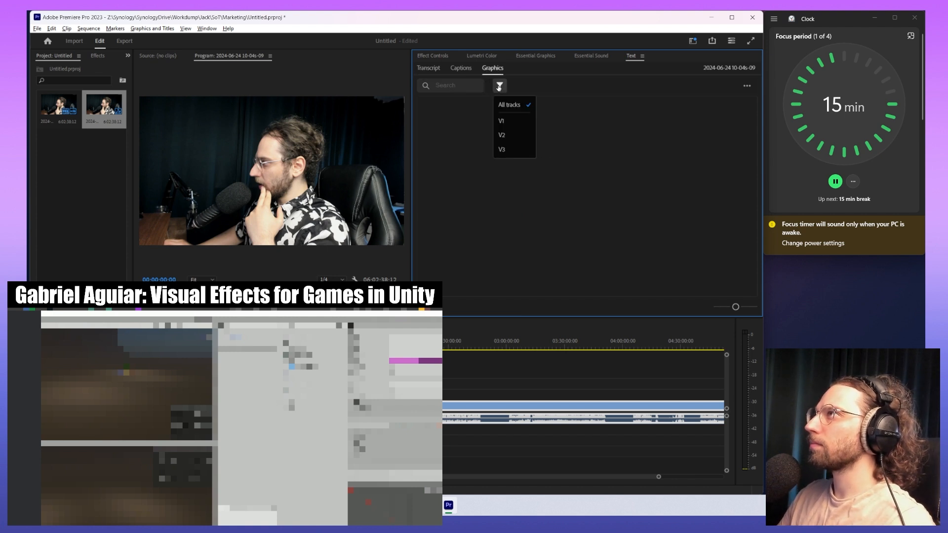
{"action": "left_click", "coordinate": [425, 69]}
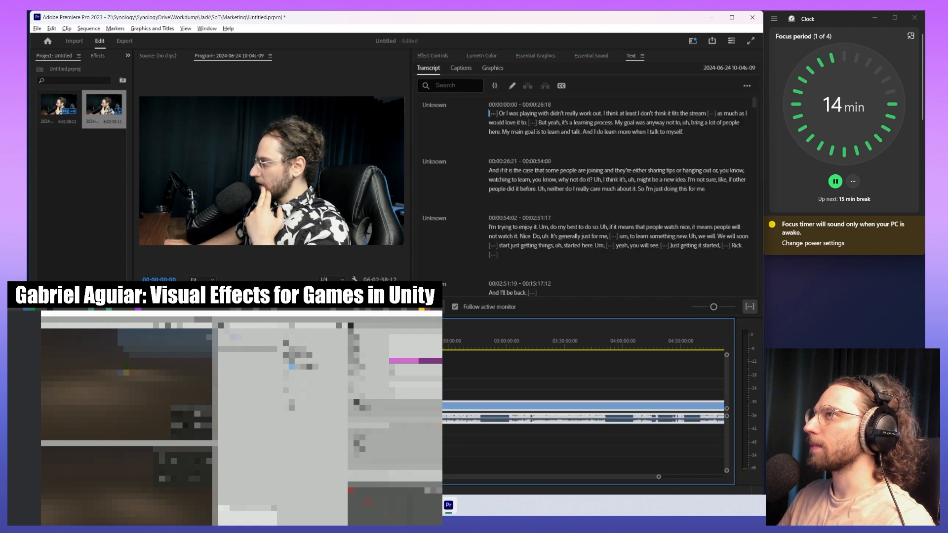
- Switch to Unity and replay the vfx_AOE_v1 particle systems from a slightly turned view
{"action": "left_click_drag", "start_coordinate": [676, 20], "coordinate": [740, 514]}
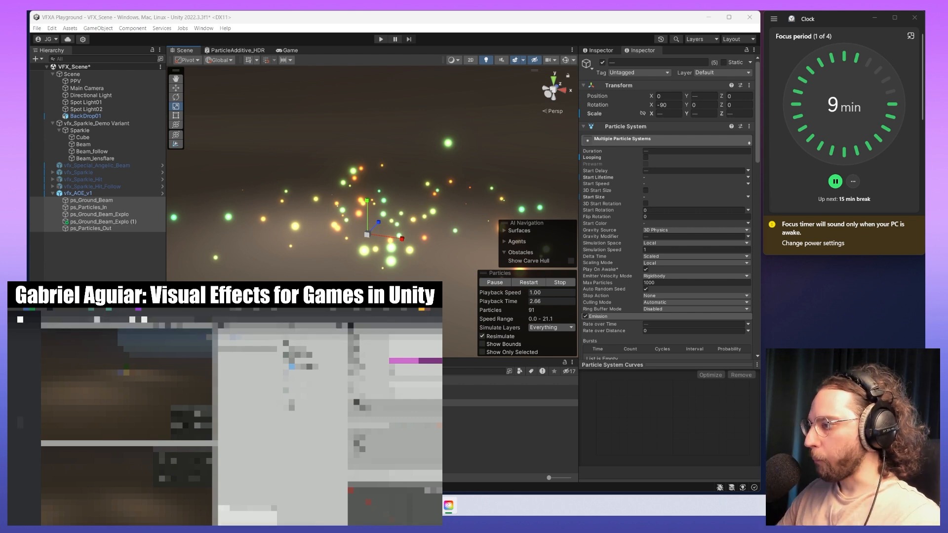
{"action": "left_click_drag", "start_coordinate": [422, 205], "coordinate": [402, 206], "text": "alt"}
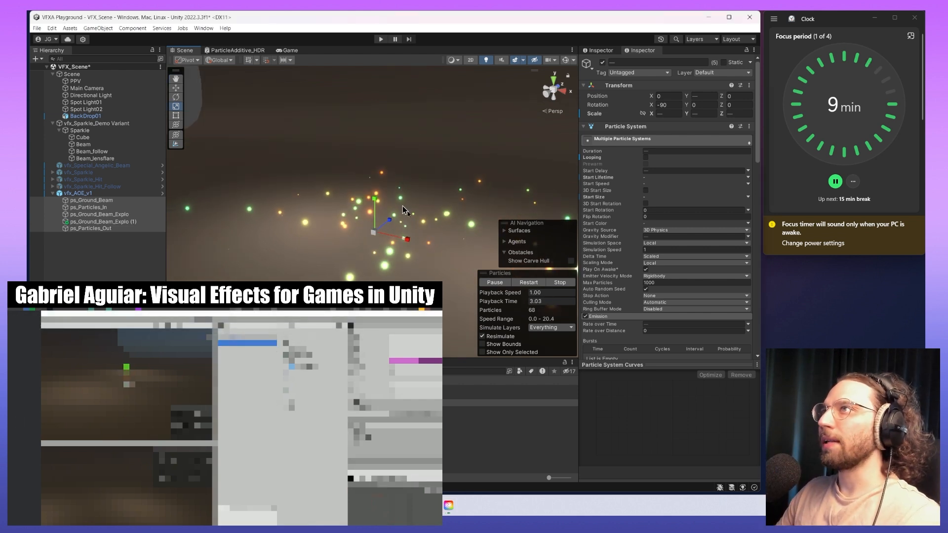
{"action": "left_click", "coordinate": [528, 282]}
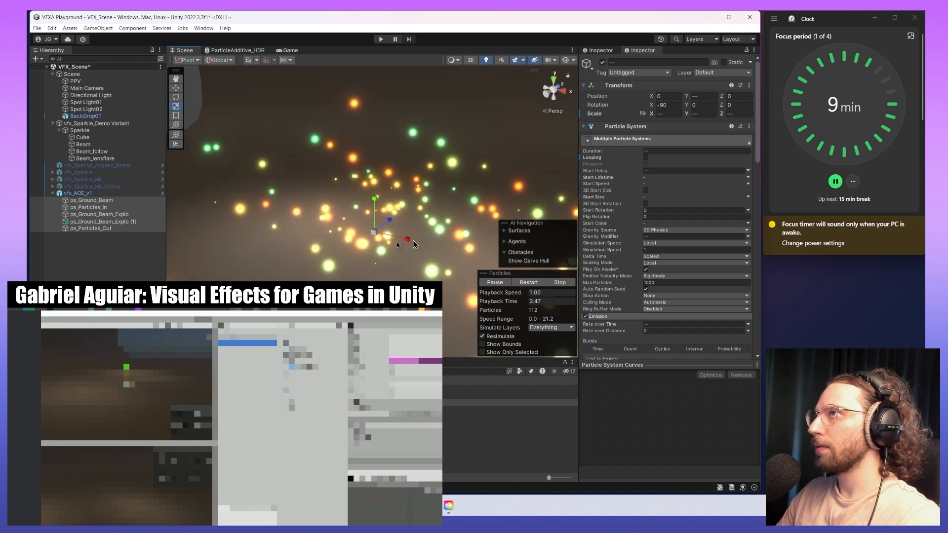
- Scale ps_Ground_Beam_Explo uniformly to about 1.03 and replay the effect
{"action": "left_click", "coordinate": [219, 232]}
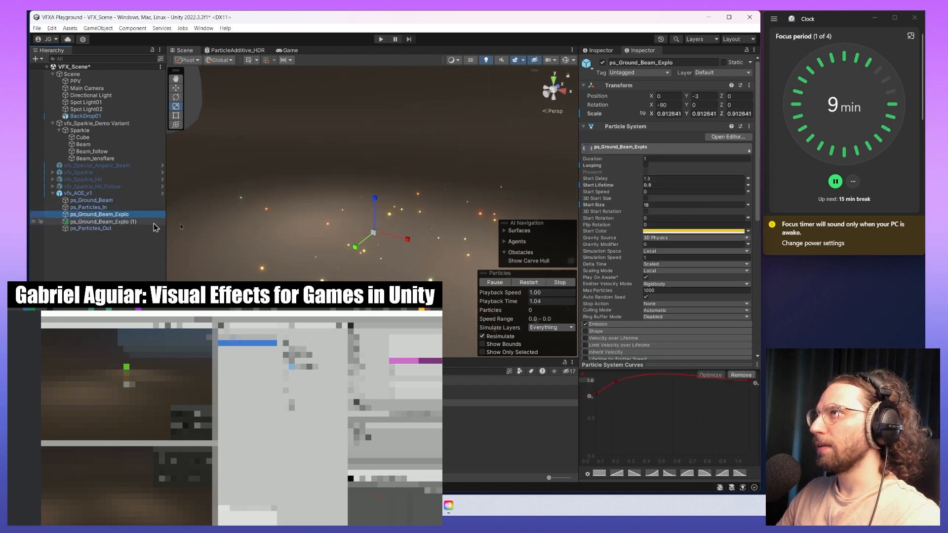
{"action": "left_click_drag", "start_coordinate": [379, 239], "coordinate": [381, 365]}
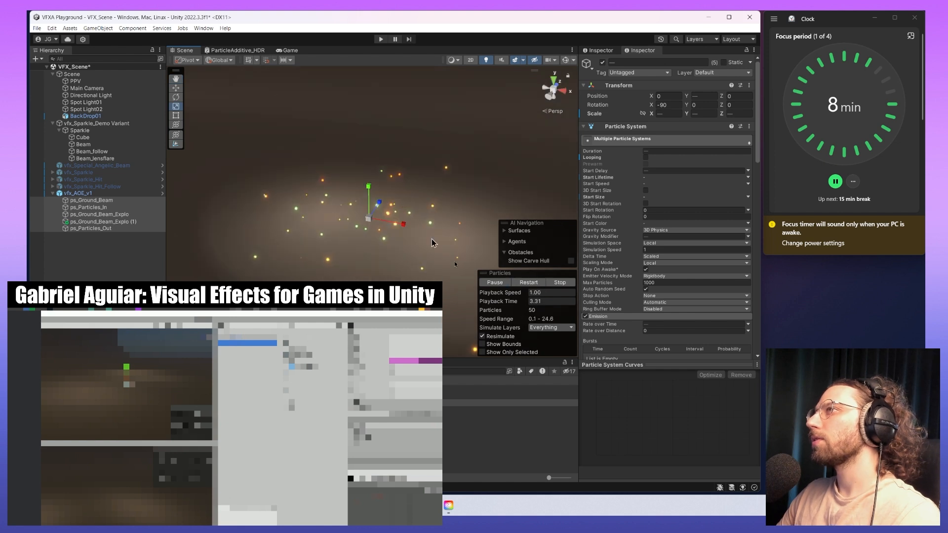
{"action": "left_click_drag", "start_coordinate": [364, 173], "coordinate": [368, 143], "text": "alt"}
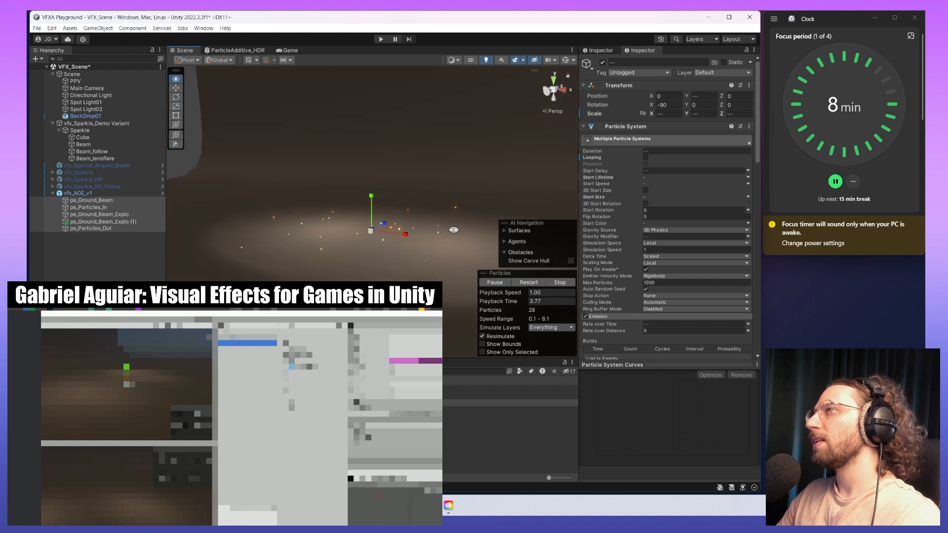
{"action": "left_click", "coordinate": [525, 283]}
{"action": "left_click", "coordinate": [408, 232]}
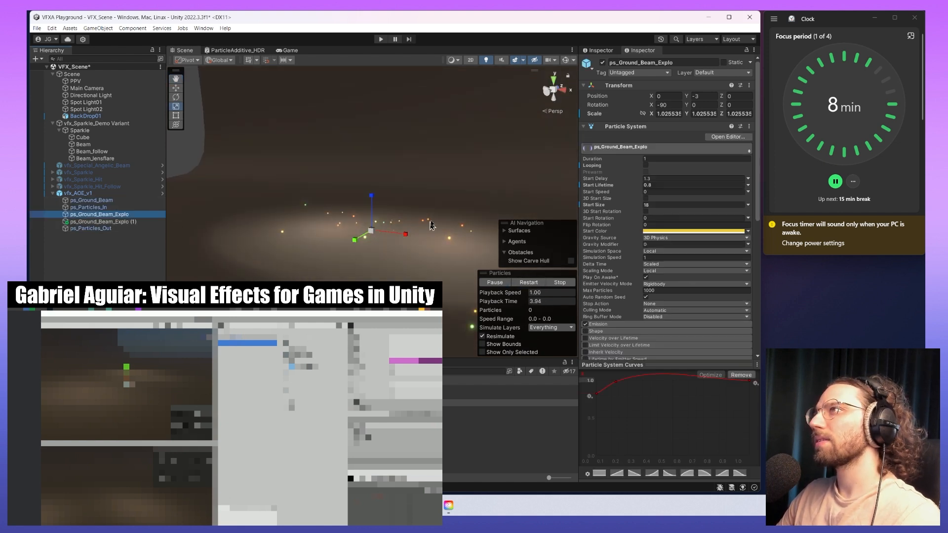
- Raise ps_Ground_Beam_Explo (1) to a Y position of -1.93 and play all five vfx_AOE_v1 particle systems together
{"action": "left_click", "coordinate": [101, 222]}
{"action": "key", "text": "w"}
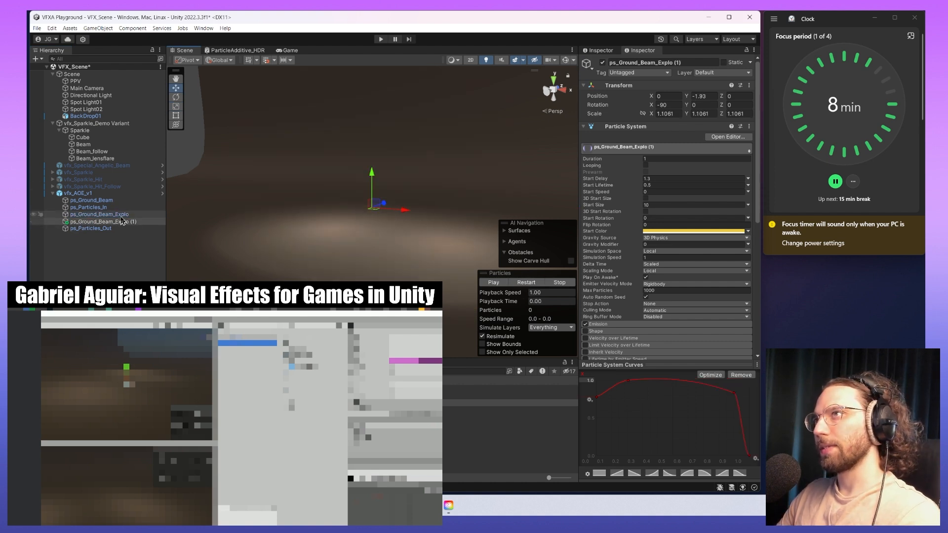
{"action": "left_click", "coordinate": [105, 200]}
{"action": "left_click", "coordinate": [110, 239]}
{"action": "left_click", "coordinate": [93, 228]}
{"action": "left_click", "coordinate": [102, 201], "text": "shift"}
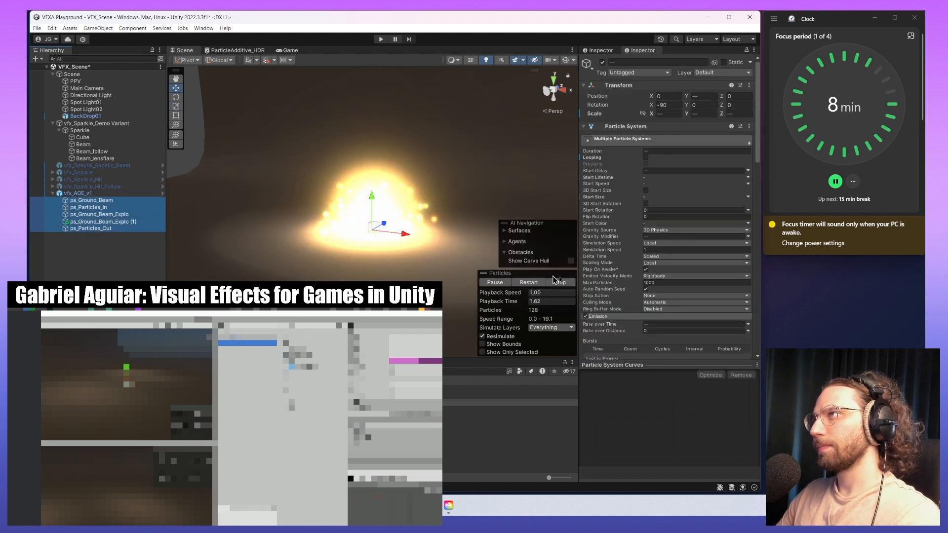
- Replay all five vfx_AOE_v1 particle systems from the start to check the raised explosion glow
{"action": "left_click", "coordinate": [142, 222]}
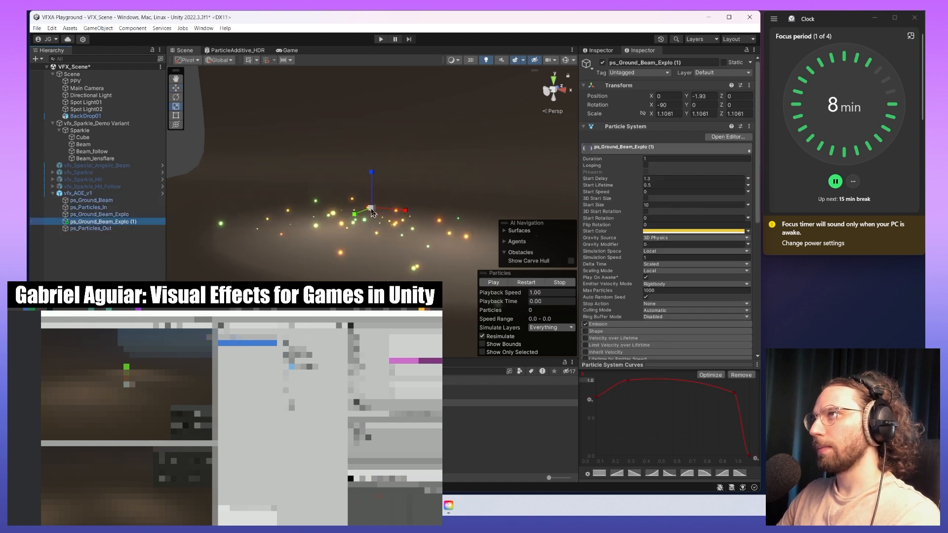
{"action": "left_click", "coordinate": [349, 212]}
{"action": "left_click", "coordinate": [123, 200]}
{"action": "left_click", "coordinate": [123, 229], "text": "shift"}
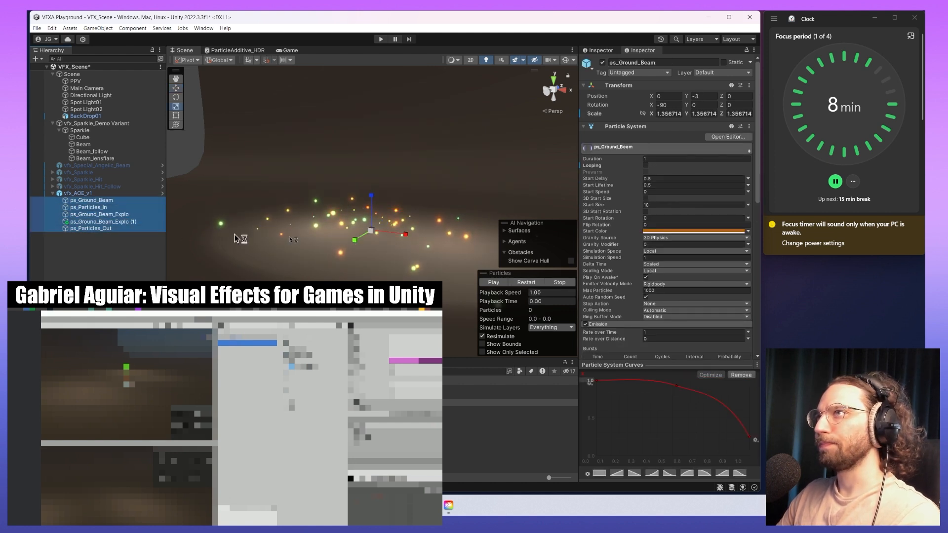
{"action": "left_click", "coordinate": [521, 284]}
{"action": "left_click", "coordinate": [521, 284]}
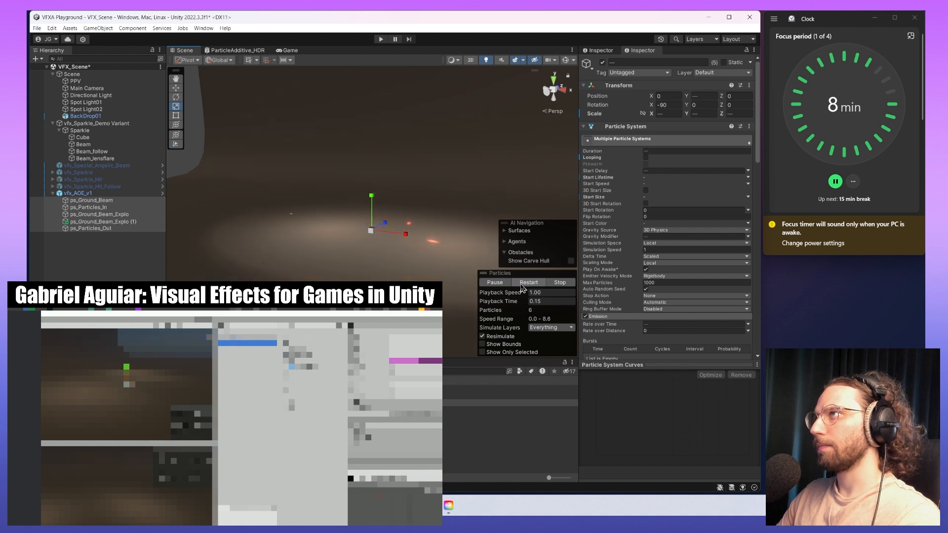
{"action": "left_click", "coordinate": [543, 287]}
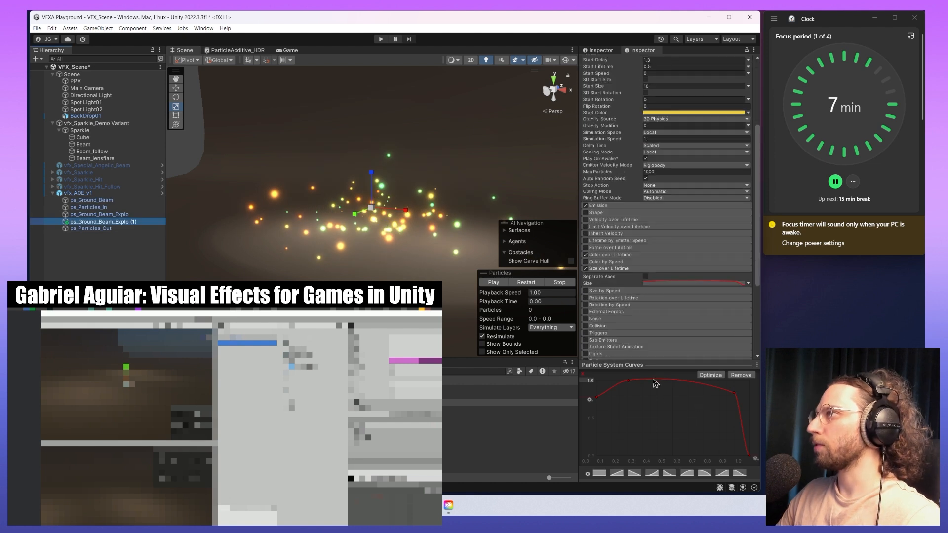
- Set ps_Ground_Beam_Explo (1)'s Size over Lifetime maximum to 2, reshape the curve into a high central peak falling to zero, and replay it
{"action": "scroll", "coordinate": [728, 422], "scroll_direction": "down", "scroll_amount": 1}
{"action": "left_click", "coordinate": [627, 380]}
{"action": "type", "text": "2"}
{"action": "key", "text": "Return"}
{"action": "left_click", "coordinate": [598, 398]}
{"action": "left_click", "coordinate": [627, 381]}
{"action": "left_click_drag", "start_coordinate": [652, 381], "coordinate": [674, 355]}
{"action": "left_click_drag", "start_coordinate": [628, 384], "coordinate": [598, 398]}
{"action": "left_click", "coordinate": [597, 398]}
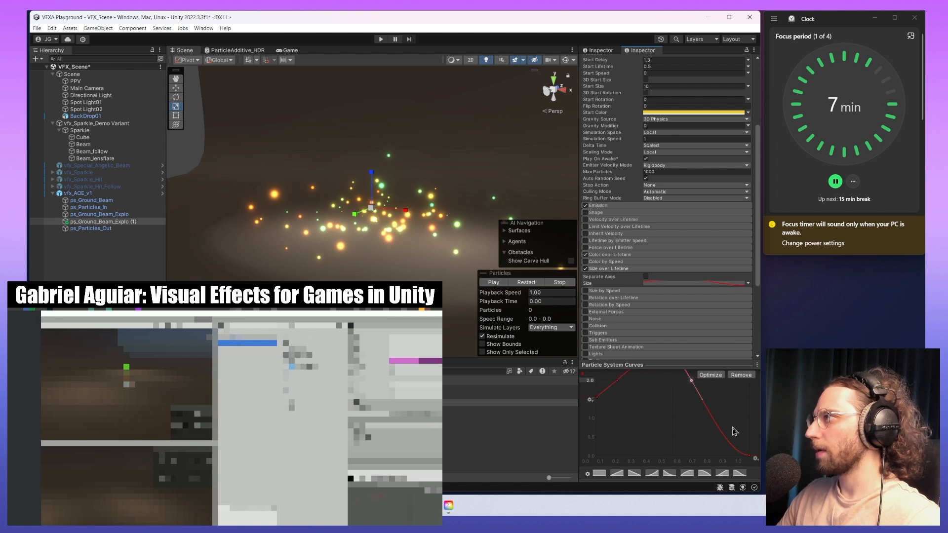
{"action": "left_click", "coordinate": [526, 283]}
- Set the Start Lifetime of ps_Ground_Beam_Explo (1) to 0.3 and replay all five particle systems
{"action": "scroll", "coordinate": [688, 290], "scroll_direction": "up", "scroll_amount": 5}
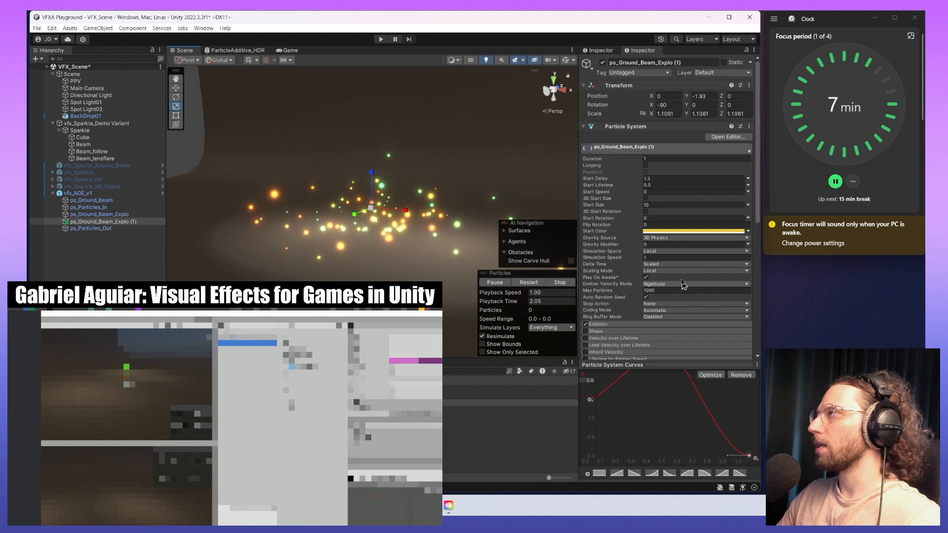
{"action": "left_click", "coordinate": [669, 185]}
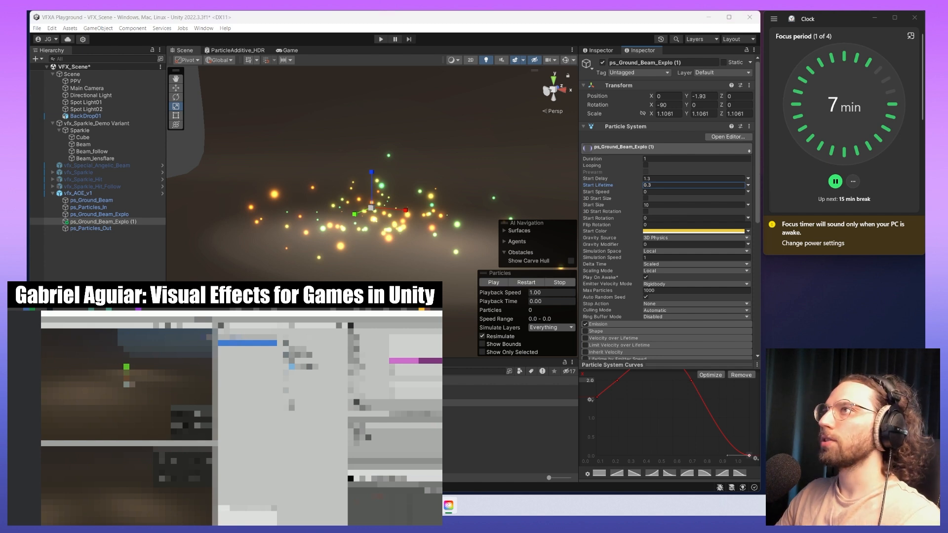
{"action": "left_click", "coordinate": [110, 201]}
{"action": "left_click", "coordinate": [113, 229], "text": "shift"}
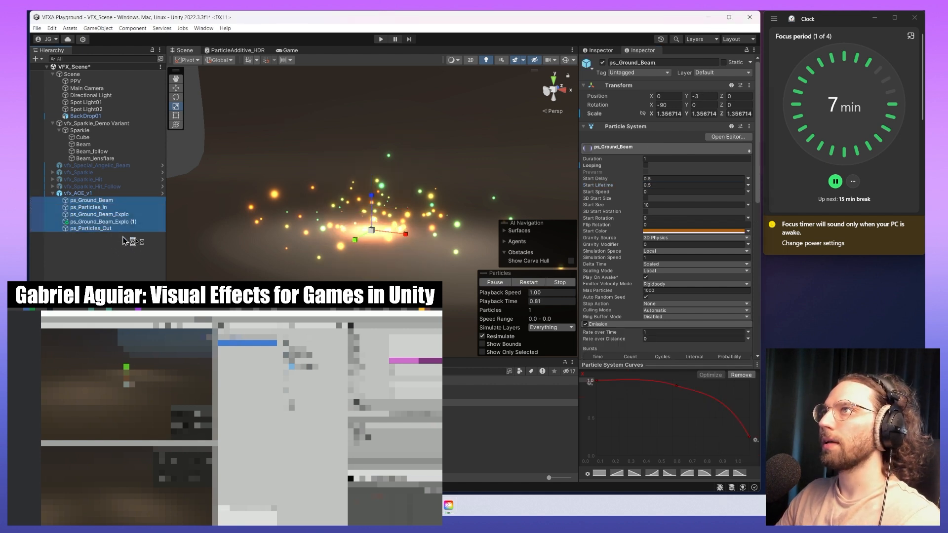
{"action": "left_click", "coordinate": [559, 282]}
{"action": "left_click", "coordinate": [529, 283]}
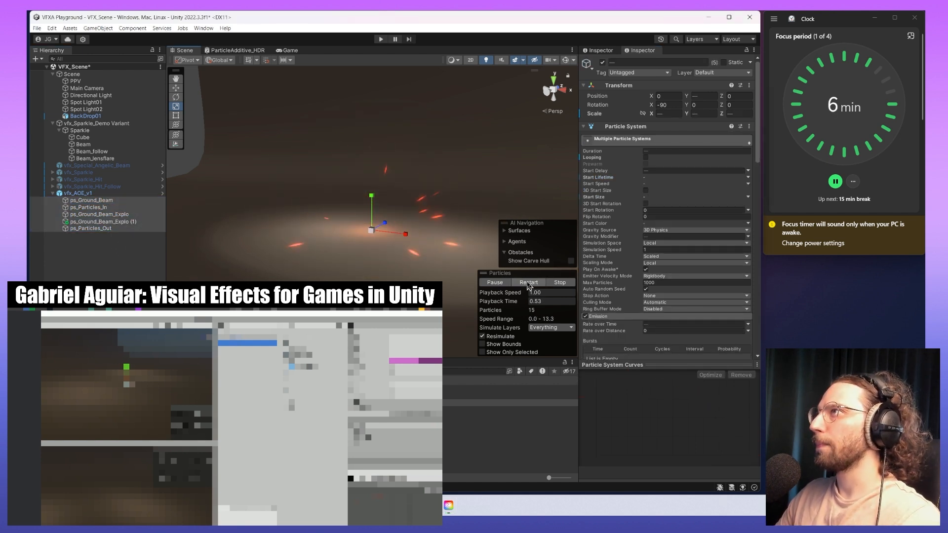
- Set the Start Size of ps_Ground_Beam_Explo (1) to 5 and replay the complete AOE effect
{"action": "left_click", "coordinate": [103, 221]}
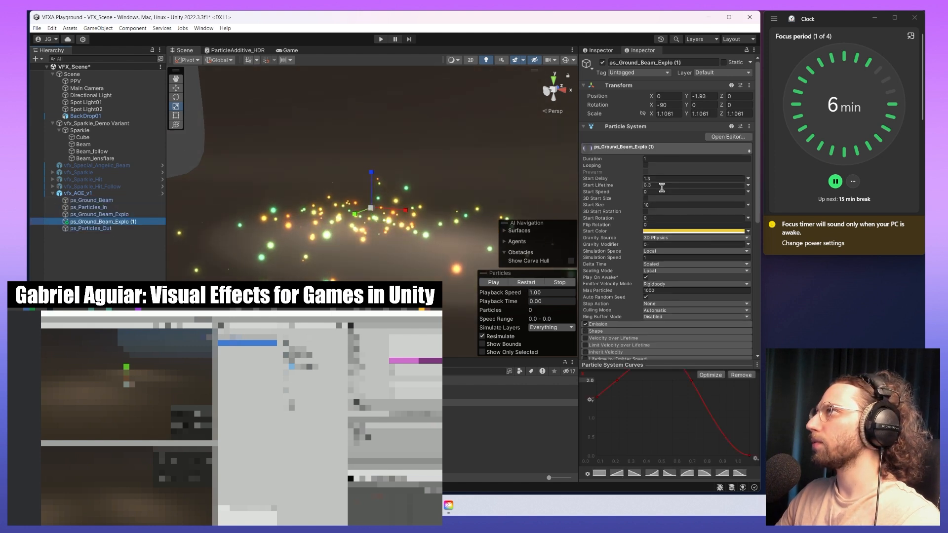
{"action": "left_click", "coordinate": [667, 204]}
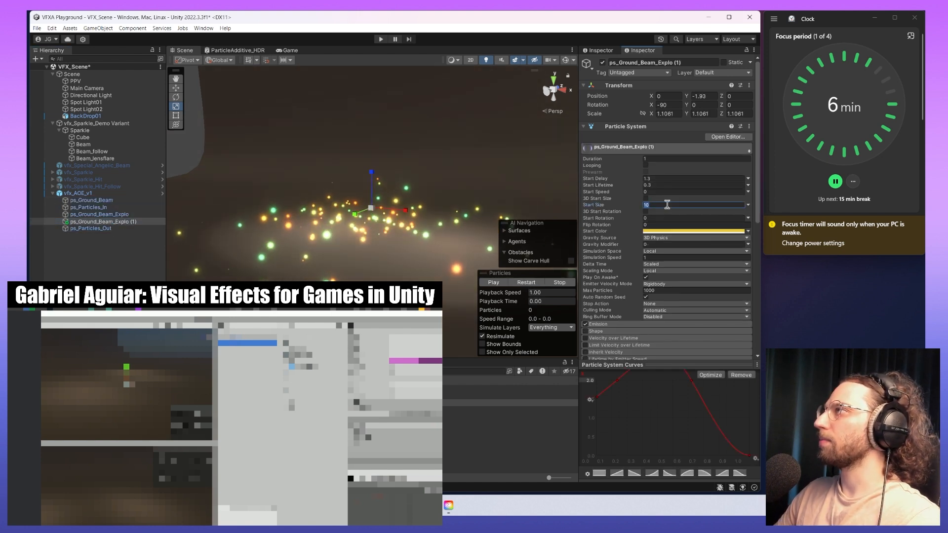
{"action": "type", "text": "5"}
{"action": "left_click", "coordinate": [532, 284]}
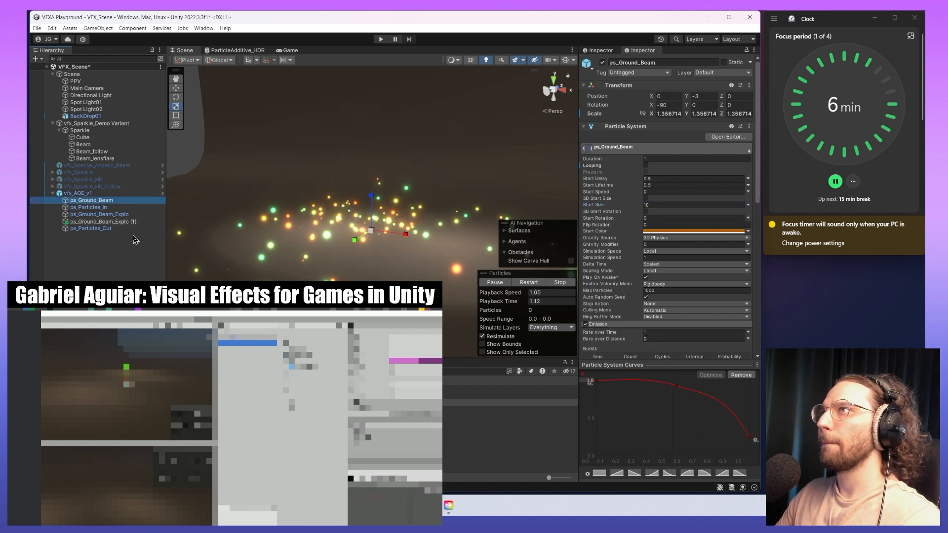
{"action": "left_click", "coordinate": [93, 228]}
{"action": "left_click", "coordinate": [119, 201], "text": "shift"}
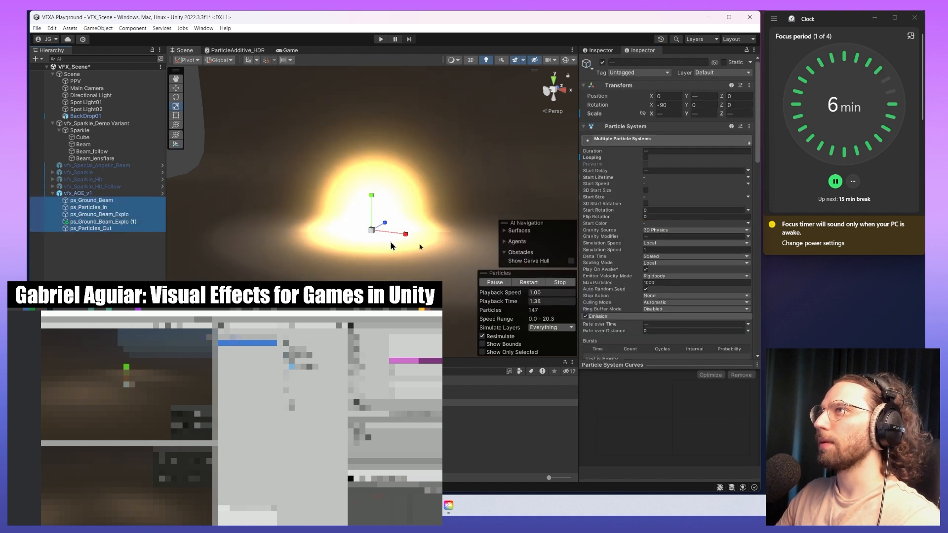
{"action": "left_click", "coordinate": [529, 284]}
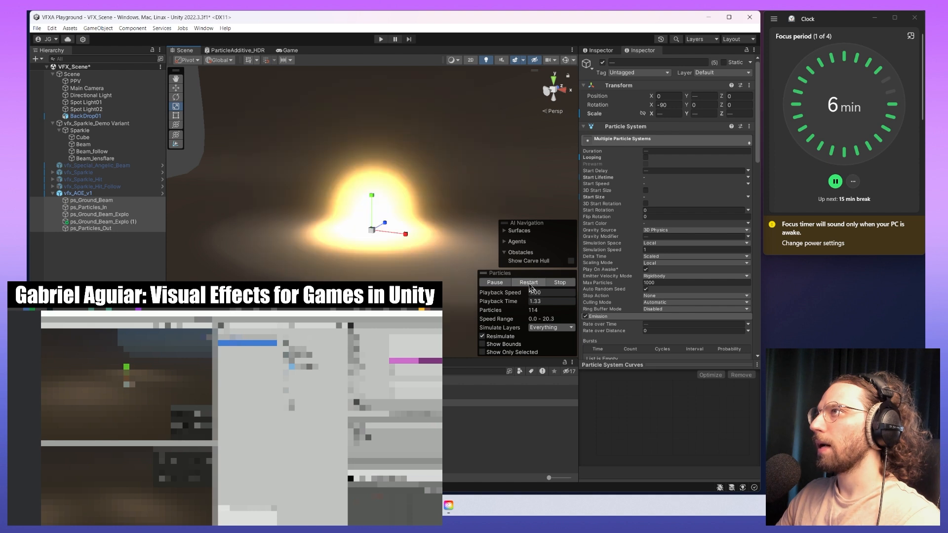
- Set the Start Delay of ps_Ground_Beam_Explo (1) to 1 and replay it together with ps_Ground_Beam_Explo
{"action": "left_click", "coordinate": [114, 221]}
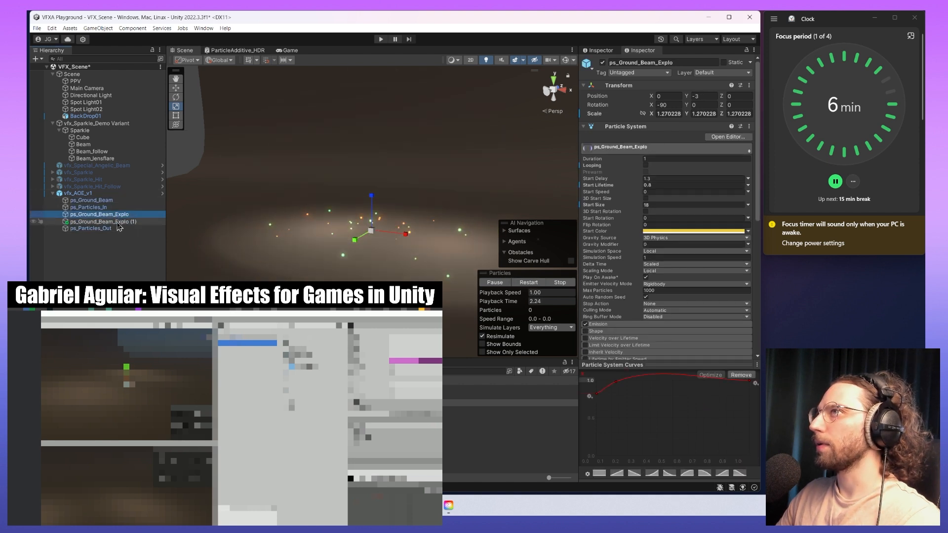
{"action": "left_click", "coordinate": [653, 178]}
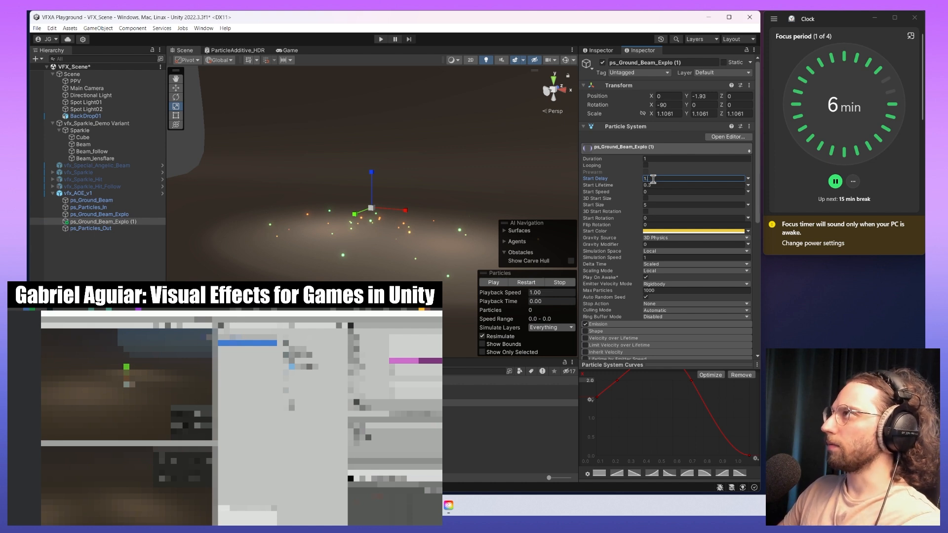
{"action": "type", "text": "1"}
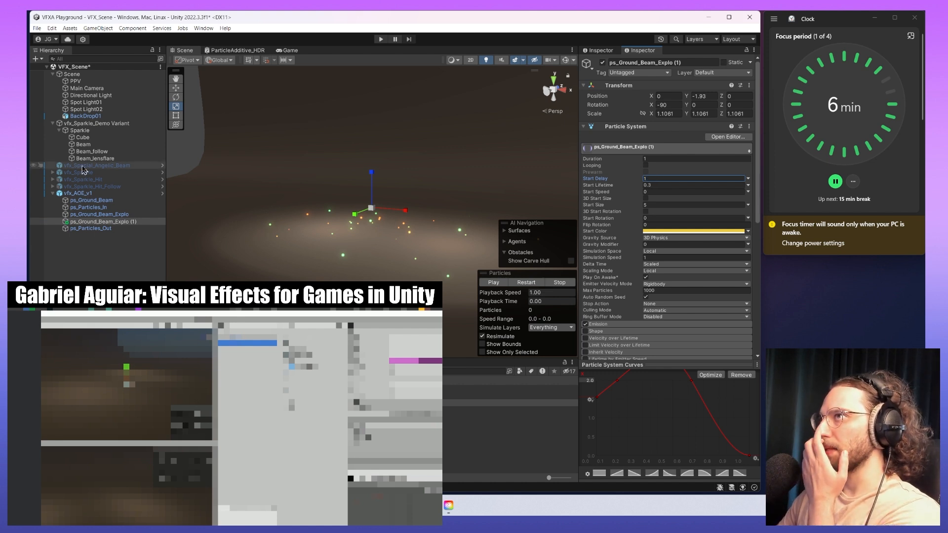
{"action": "left_click", "coordinate": [99, 214], "text": "ctrl"}
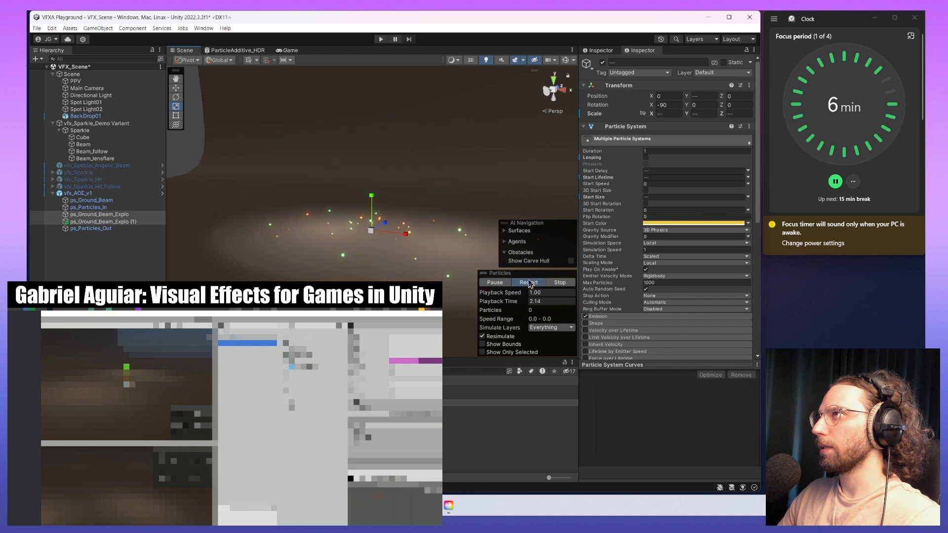
- Set the Start Delay of ps_Ground_Beam_Explo to 1.1
{"action": "left_click", "coordinate": [122, 215]}
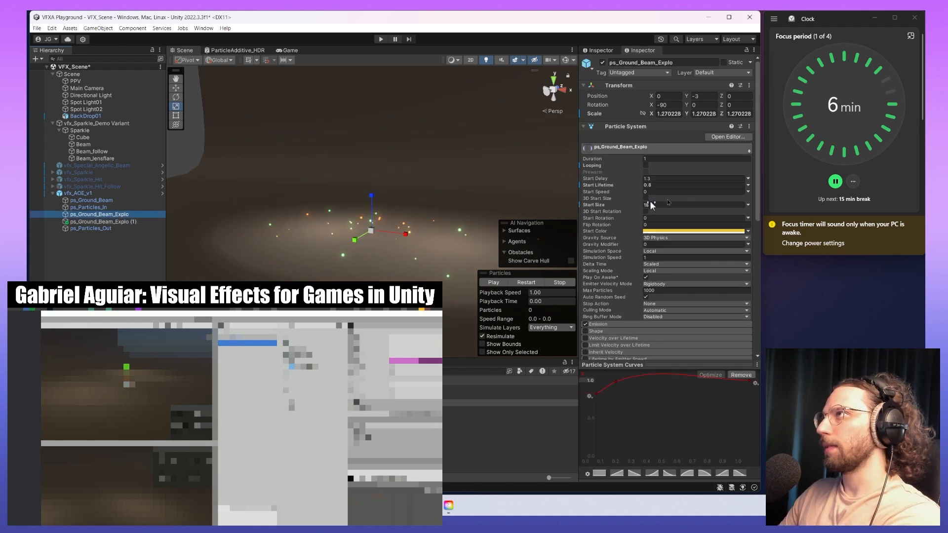
{"action": "left_click", "coordinate": [667, 177]}
{"action": "type", "text": "1.1"}
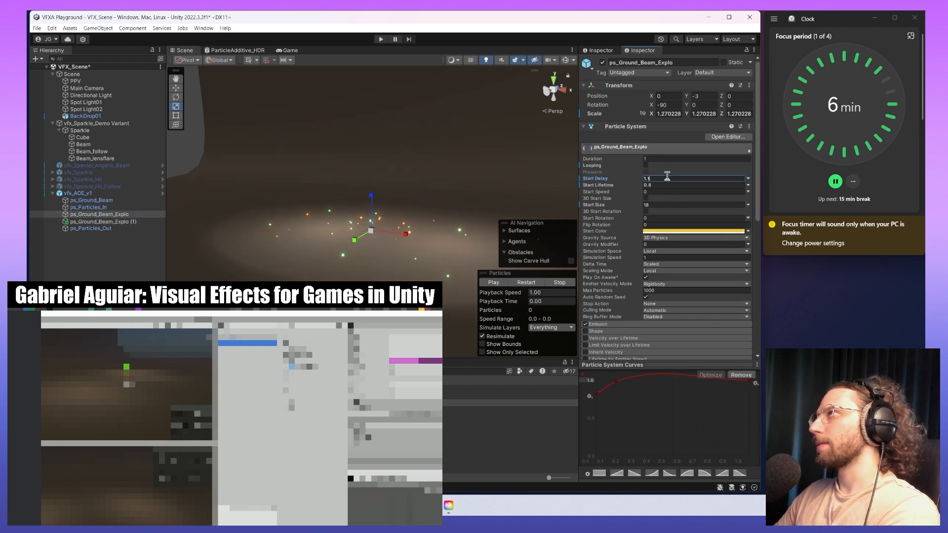
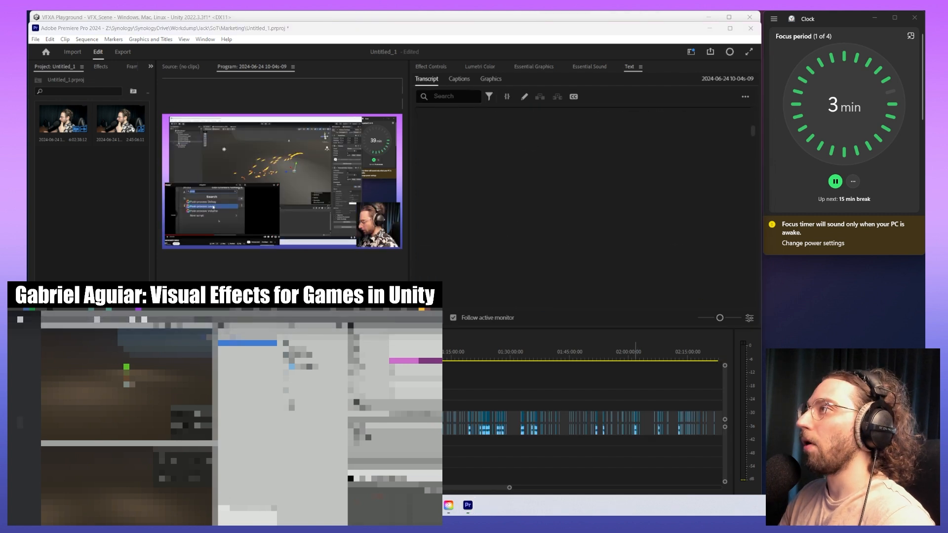
{"action": "left_click", "coordinate": [512, 492]}
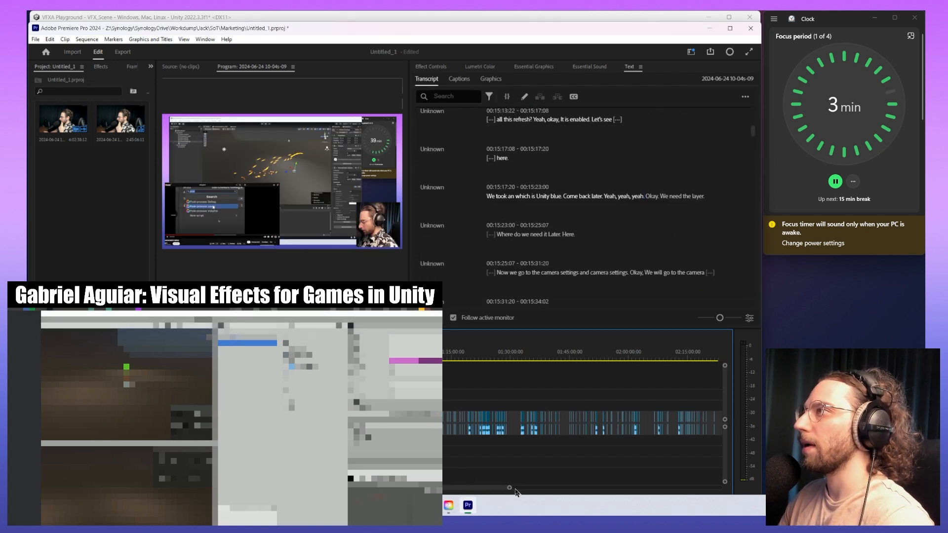
{"action": "left_click_drag", "start_coordinate": [509, 488], "coordinate": [355, 489]}
{"action": "left_click_drag", "start_coordinate": [627, 31], "coordinate": [684, 515]}
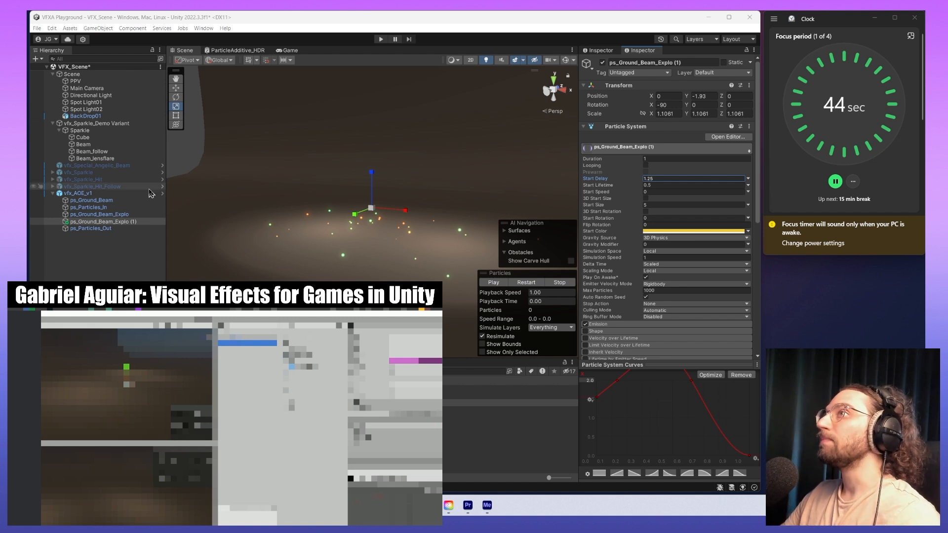
- Replay ps_Ground_Beam_Explo and ps_Ground_Beam_Explo (1) together to check the timing between the two explosion beams
{"action": "left_click", "coordinate": [99, 215], "text": "ctrl"}
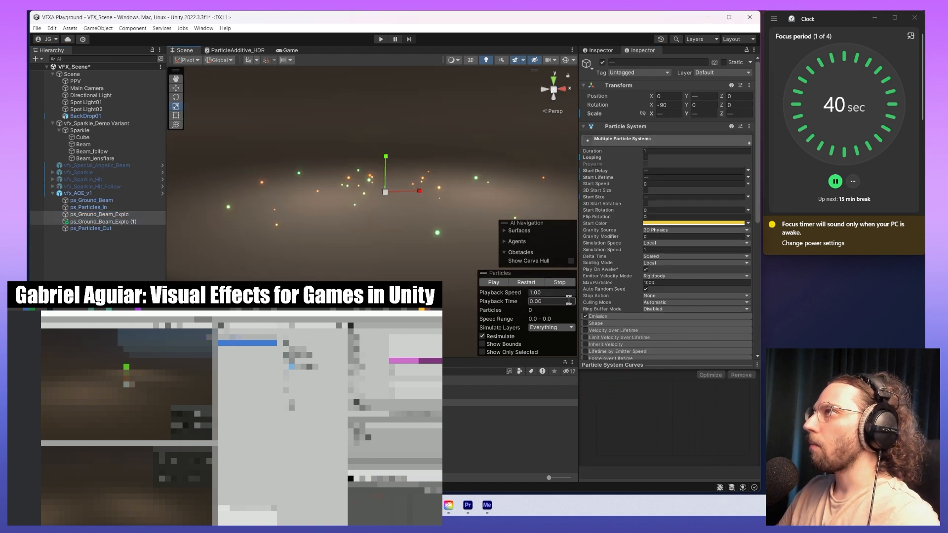
{"action": "left_click", "coordinate": [539, 288]}
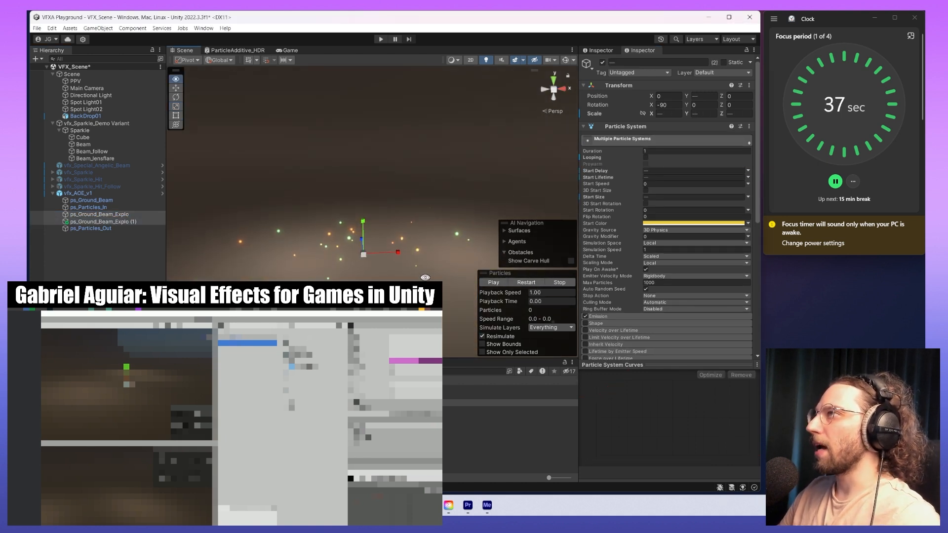
{"action": "middle_click_drag", "start_coordinate": [453, 304], "coordinate": [454, 288]}
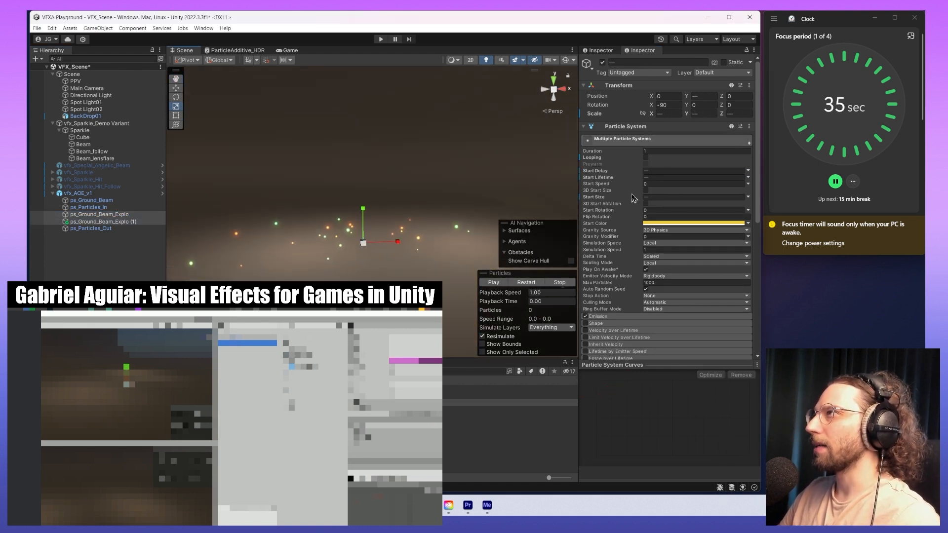
- Set the Start Delay of ps_Ground_Beam_Explo (1) to 1.28 and select it together with ps_Ground_Beam_Explo for a replay
{"action": "left_click", "coordinate": [104, 222]}
{"action": "left_click", "coordinate": [671, 178]}
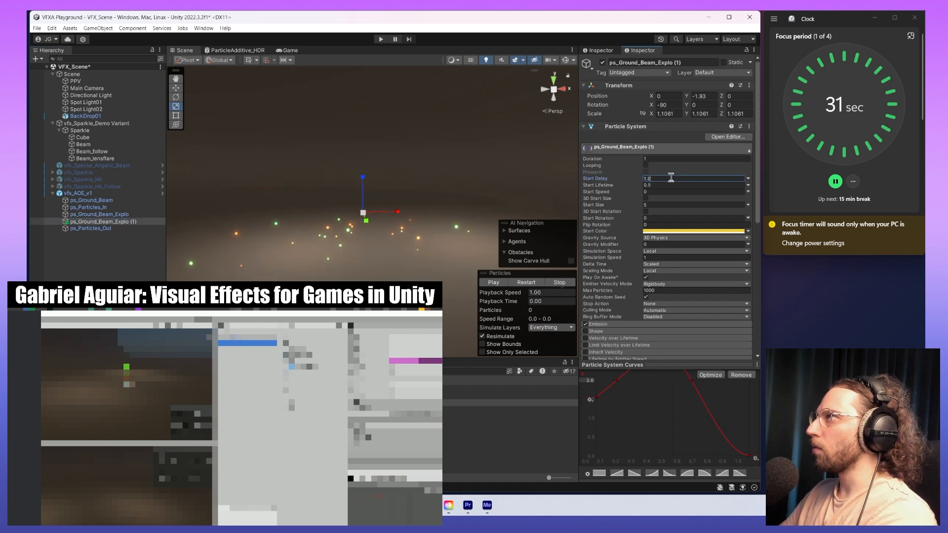
{"action": "type", "text": "8"}
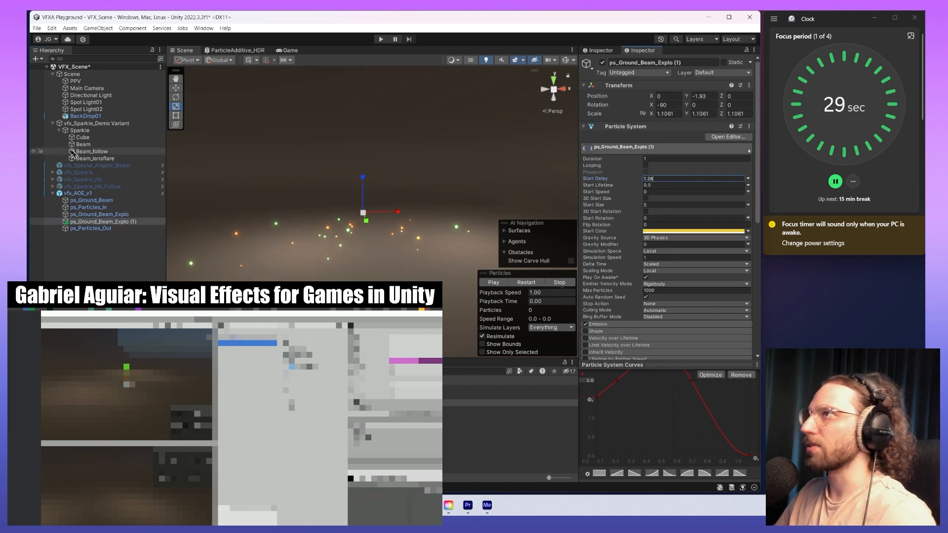
{"action": "left_click", "coordinate": [99, 214], "text": "ctrl"}
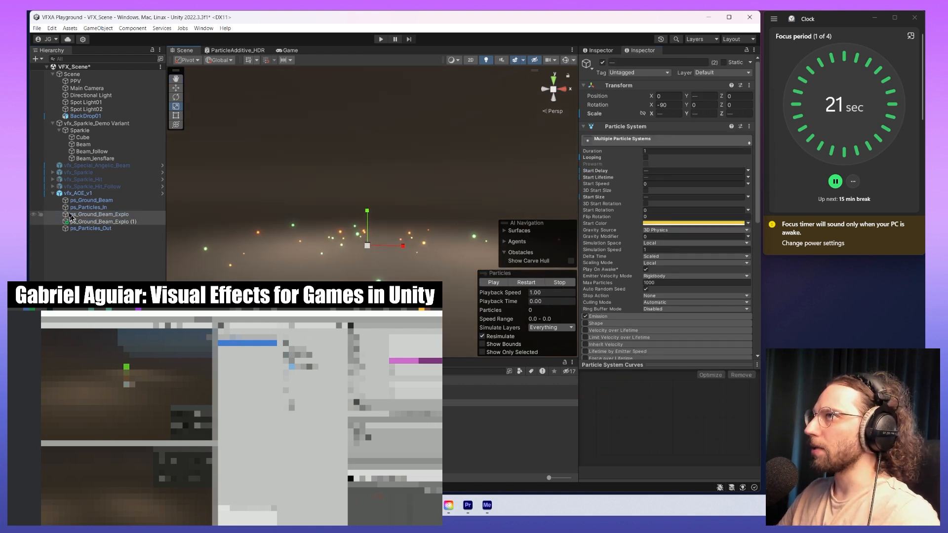
- Compare the timing values of the two explosion beams and set the Start Lifetime of ps_Ground_Beam_Explo to 0.5
{"action": "left_click", "coordinate": [97, 222]}
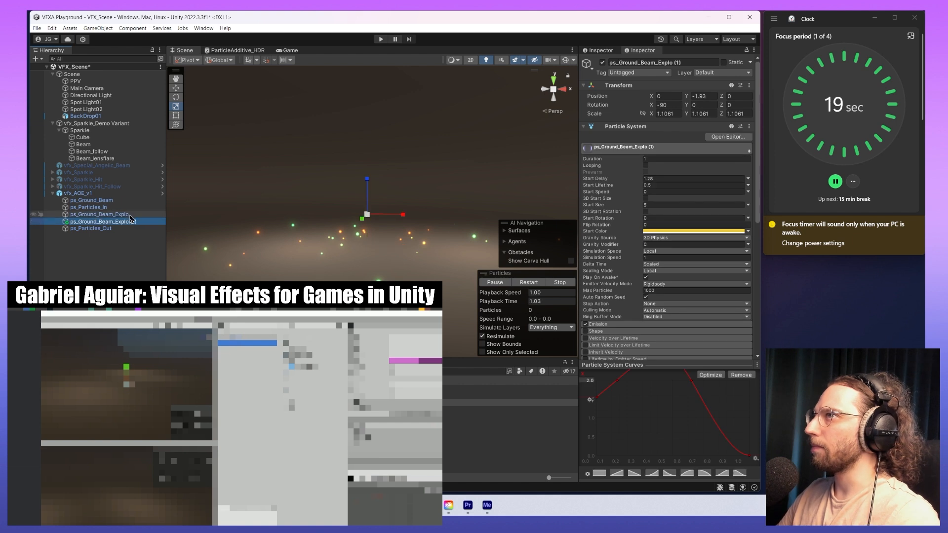
{"action": "left_click", "coordinate": [111, 215]}
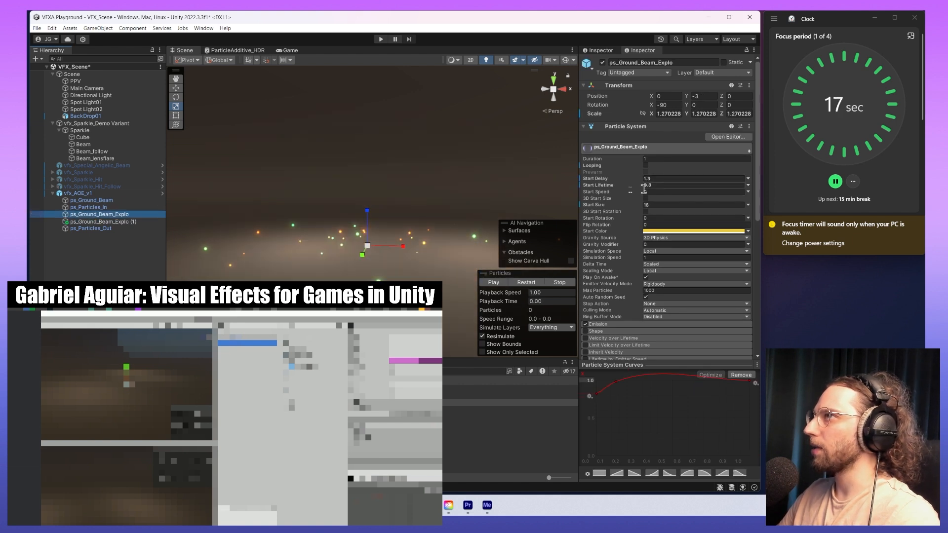
{"action": "left_click", "coordinate": [142, 229]}
{"action": "left_click", "coordinate": [142, 223]}
{"action": "left_click", "coordinate": [140, 216]}
{"action": "left_click", "coordinate": [674, 185]}
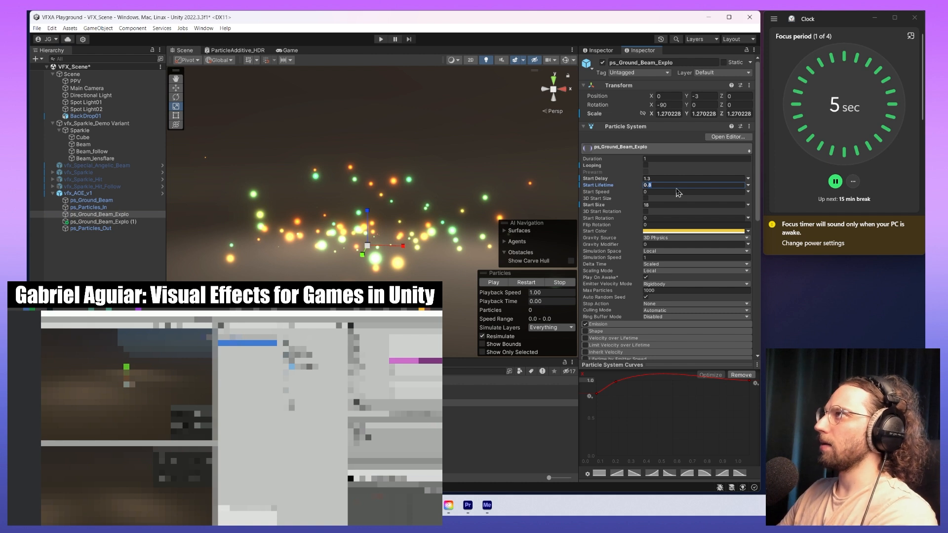
{"action": "type", "text": "0.5"}
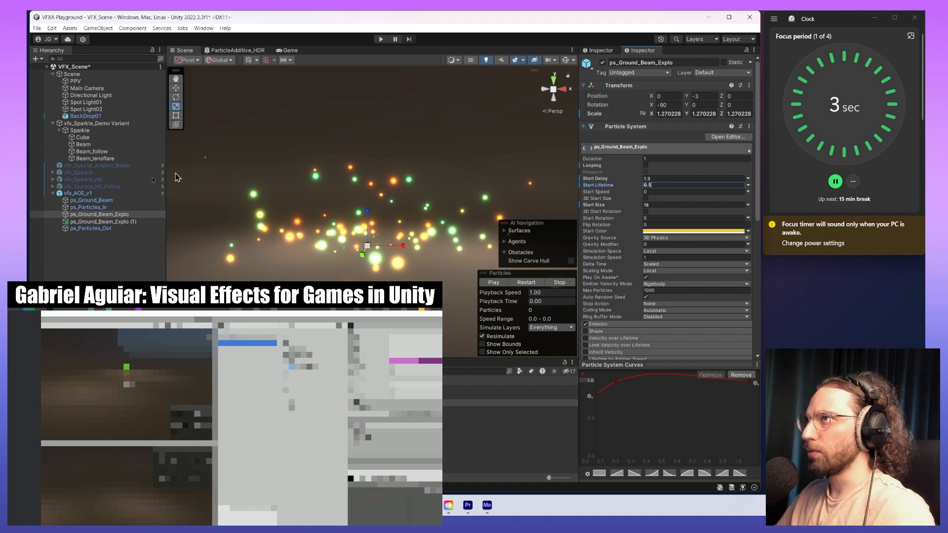
- Replay both explosion beams together, followed by ps_Ground_Beam_Explo (1) on its own, to compare their timing and size
{"action": "left_click", "coordinate": [103, 222], "text": "shift"}
{"action": "left_click", "coordinate": [560, 283]}
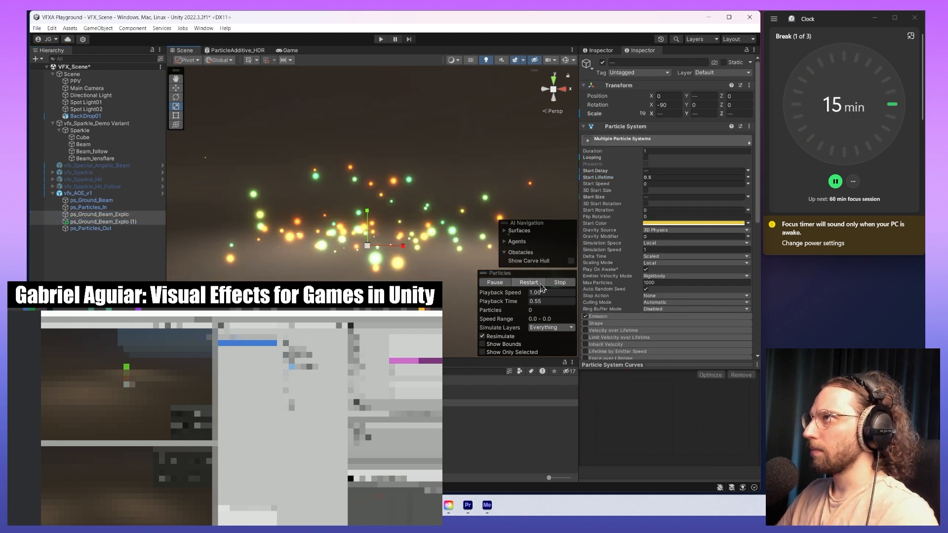
{"action": "left_click", "coordinate": [529, 283]}
{"action": "mouse_move", "coordinate": [400, 237]}
{"action": "left_mouse_down", "text": "alt"}
{"action": "mouse_move", "coordinate": [396, 246]}
{"action": "mouse_move", "coordinate": [397, 230]}
{"action": "left_mouse_up", "text": "alt"}
{"action": "left_click", "coordinate": [131, 215]}
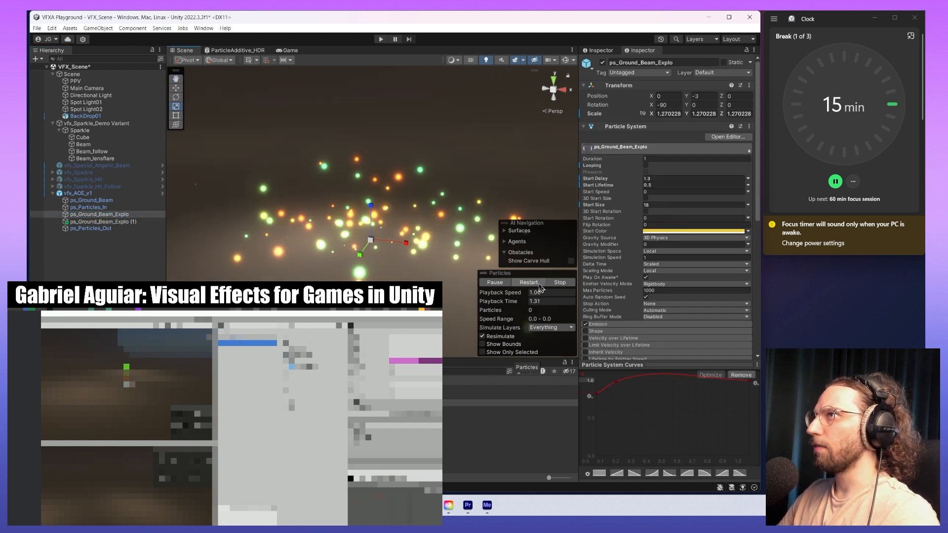
{"action": "left_click", "coordinate": [121, 222], "text": "ctrl"}
{"action": "left_click", "coordinate": [118, 222]}
{"action": "left_click", "coordinate": [527, 282]}
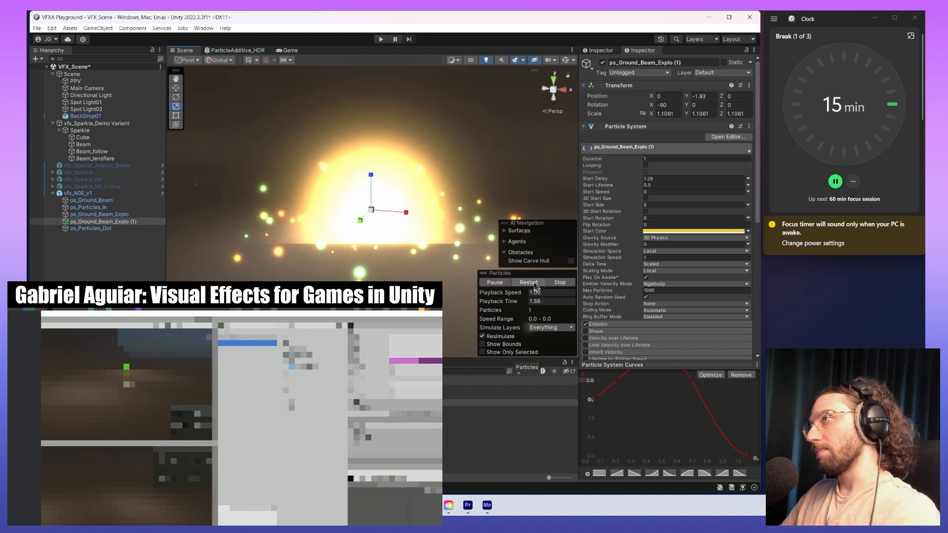
- Set the Start Size of ps_Ground_Beam_Explo (1) to 7 and replay all five particle systems
{"action": "left_click", "coordinate": [662, 205]}
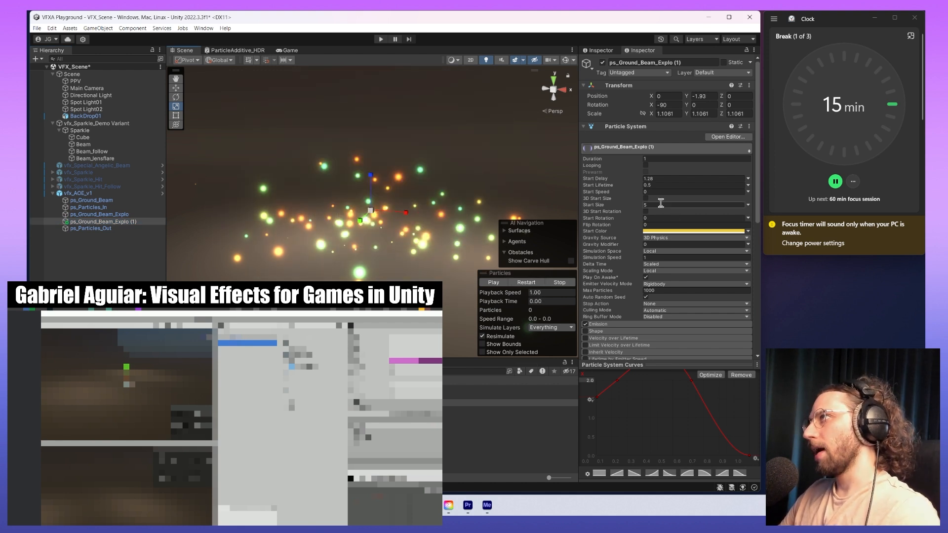
{"action": "type", "text": "7"}
{"action": "left_click", "coordinate": [94, 228]}
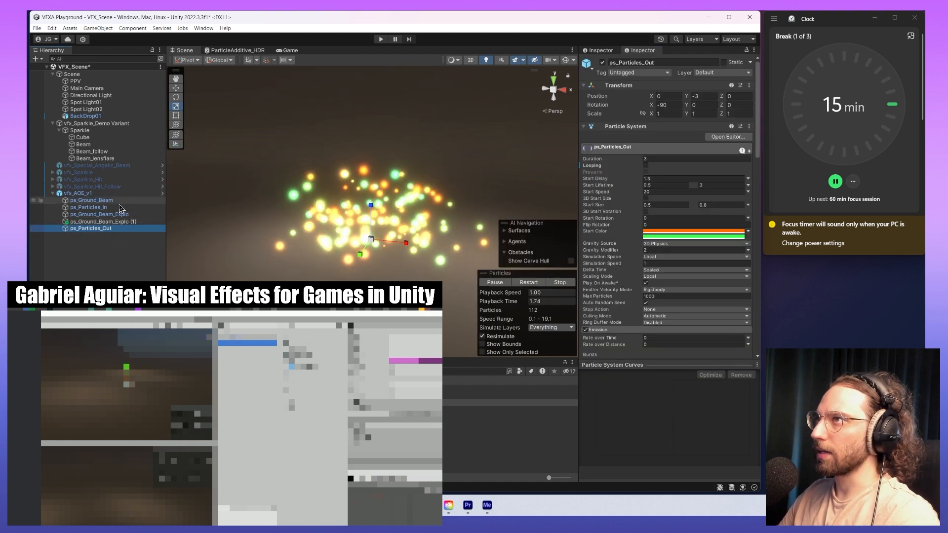
{"action": "left_click", "coordinate": [99, 200], "text": "shift"}
{"action": "left_click", "coordinate": [528, 283]}
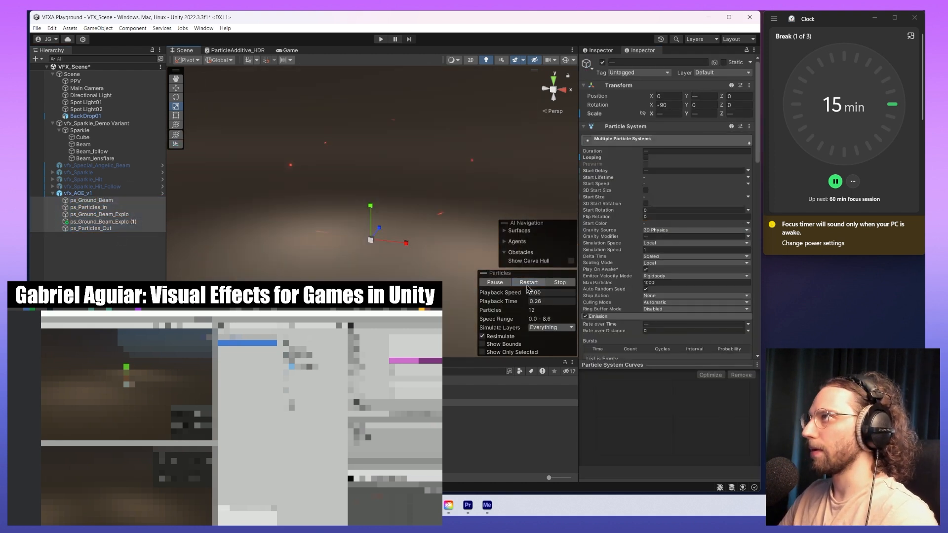
- Change the Start Size of ps_Ground_Beam_Explo (1) to 5 and replay the complete AOE effect
{"action": "left_click", "coordinate": [99, 214]}
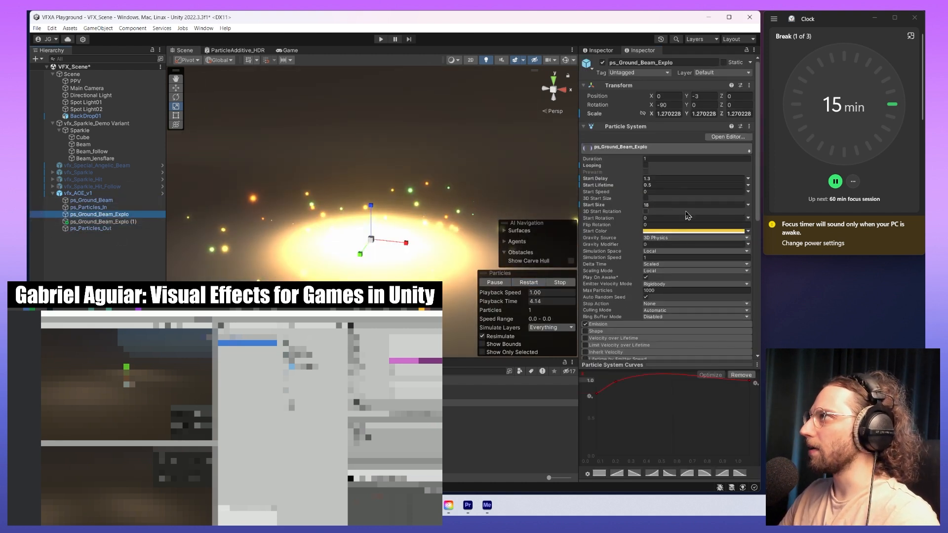
{"action": "key", "text": "Down"}
{"action": "left_click", "coordinate": [673, 204]}
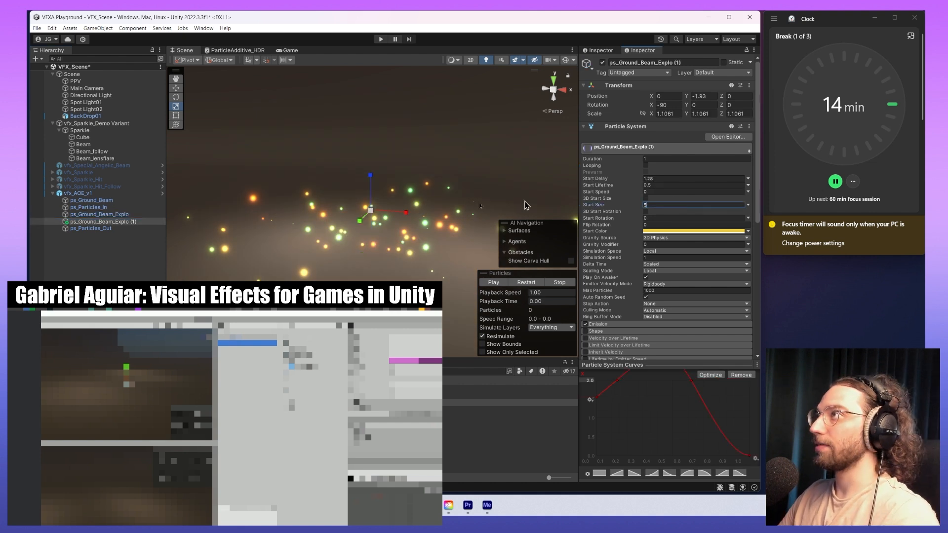
{"action": "left_click", "coordinate": [129, 200]}
{"action": "left_click", "coordinate": [121, 229], "text": "shift"}
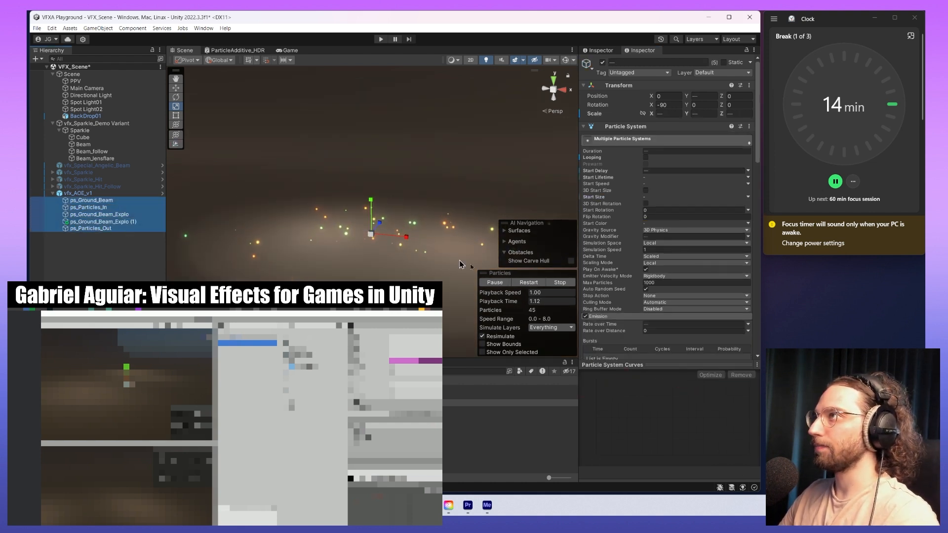
{"action": "left_click_drag", "start_coordinate": [434, 291], "coordinate": [518, 302], "text": "alt"}
{"action": "left_click", "coordinate": [537, 283]}
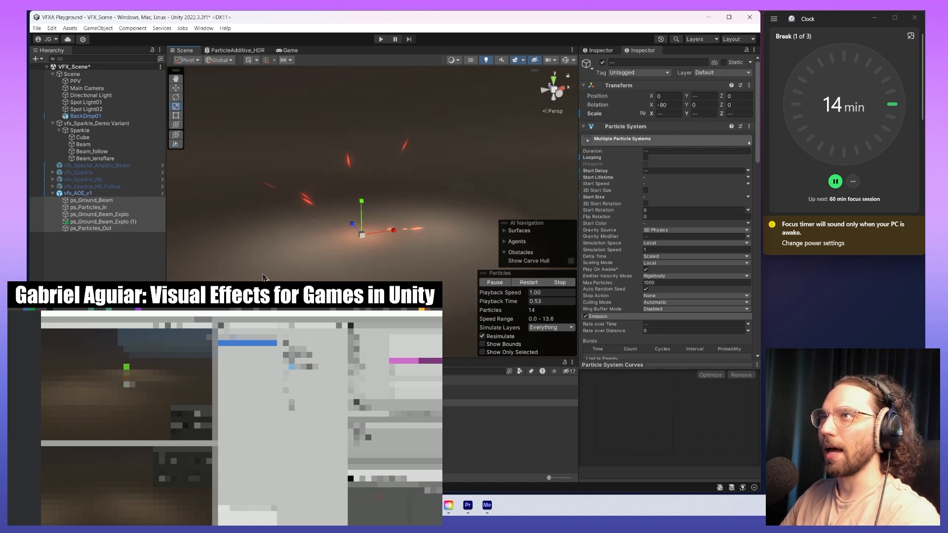
- Set the Start Delay of ps_Particles_Out to 1.2
{"action": "left_click", "coordinate": [91, 228]}
{"action": "left_click", "coordinate": [674, 179]}
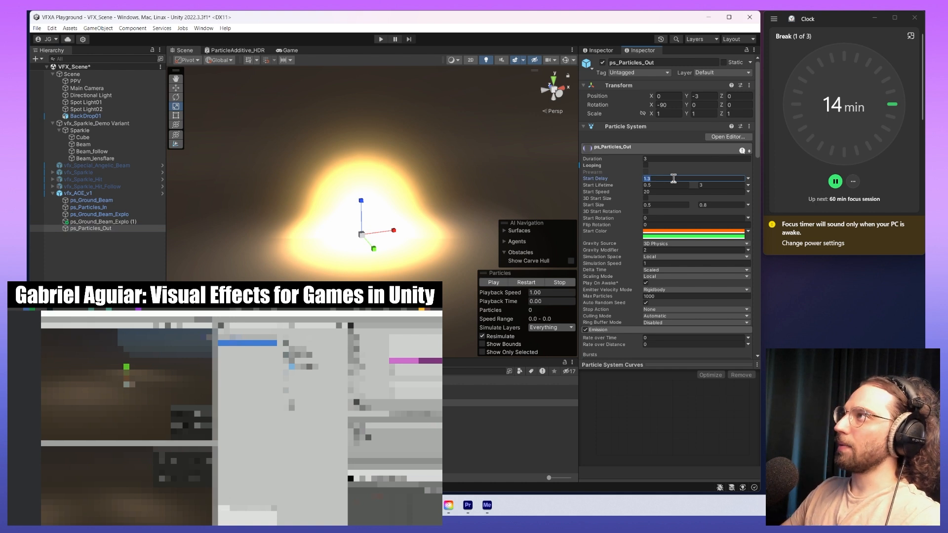
{"action": "type", "text": "1."}
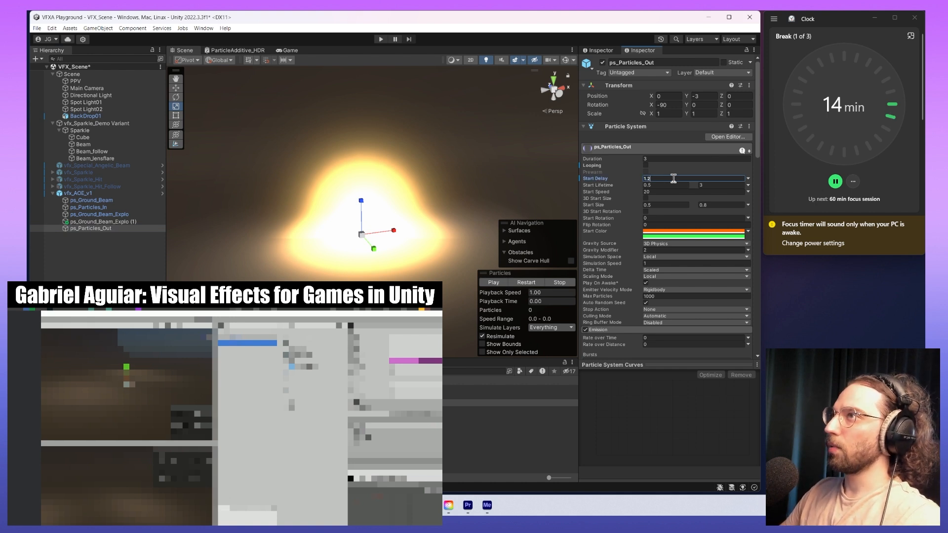
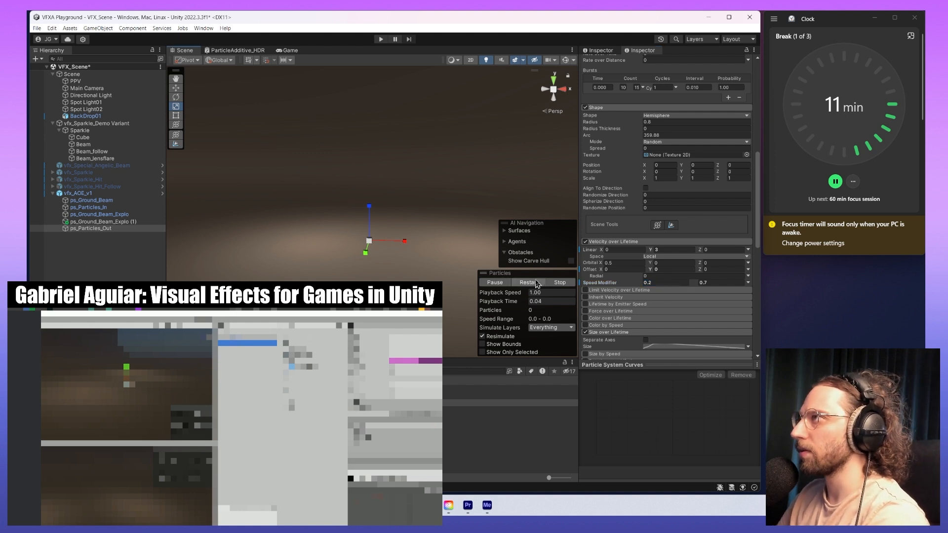
- Set the upper Speed Modifier in Velocity over Lifetime of ps_Particles_Out to 0.5
{"action": "left_click", "coordinate": [493, 282]}
{"action": "left_click", "coordinate": [731, 282]}
{"action": "type", "text": "0.5"}
{"action": "key", "text": "Return"}
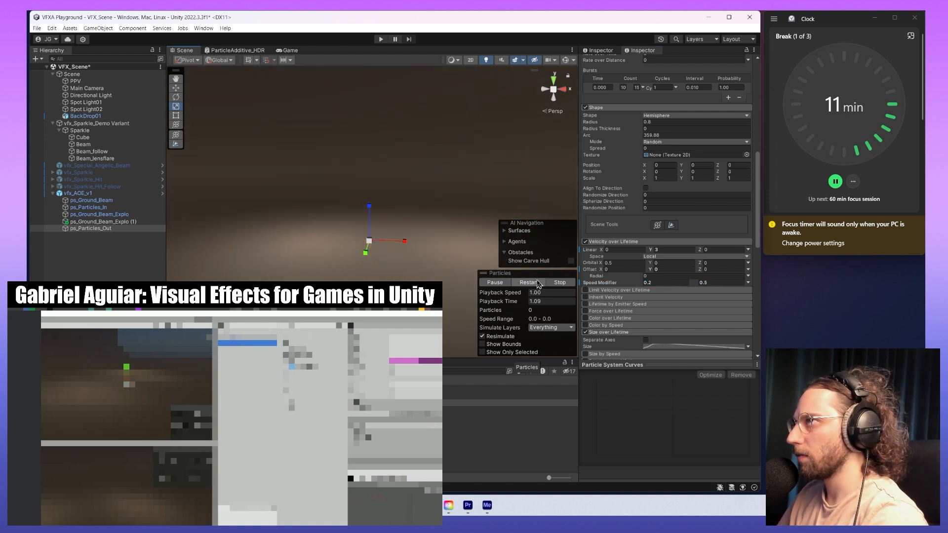
- Replay all five vfx_AOE_v1 particle systems several times and examine the outgoing particles from different view angles
{"action": "left_click", "coordinate": [123, 200], "text": "shift"}
{"action": "left_click", "coordinate": [540, 282]}
{"action": "left_click", "coordinate": [540, 282]}
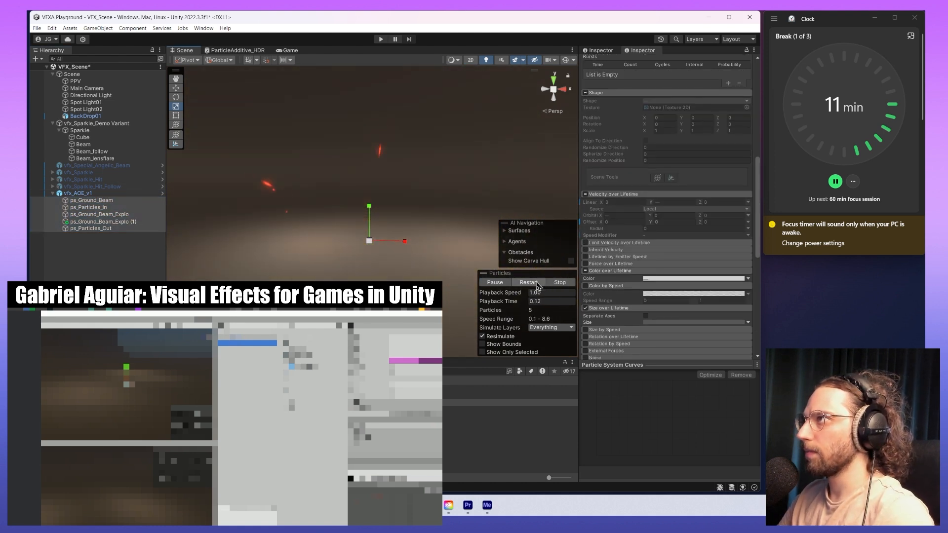
{"action": "left_click", "coordinate": [538, 282]}
{"action": "left_click_drag", "start_coordinate": [436, 263], "coordinate": [422, 201], "text": "alt"}
{"action": "left_click", "coordinate": [532, 284]}
{"action": "middle_click_drag", "start_coordinate": [453, 212], "coordinate": [446, 230]}
{"action": "mouse_move", "coordinate": [446, 230]}
{"action": "right_mouse_down"}
{"action": "mouse_move", "coordinate": [439, 238]}
{"action": "mouse_move", "coordinate": [444, 212]}
{"action": "right_mouse_up"}
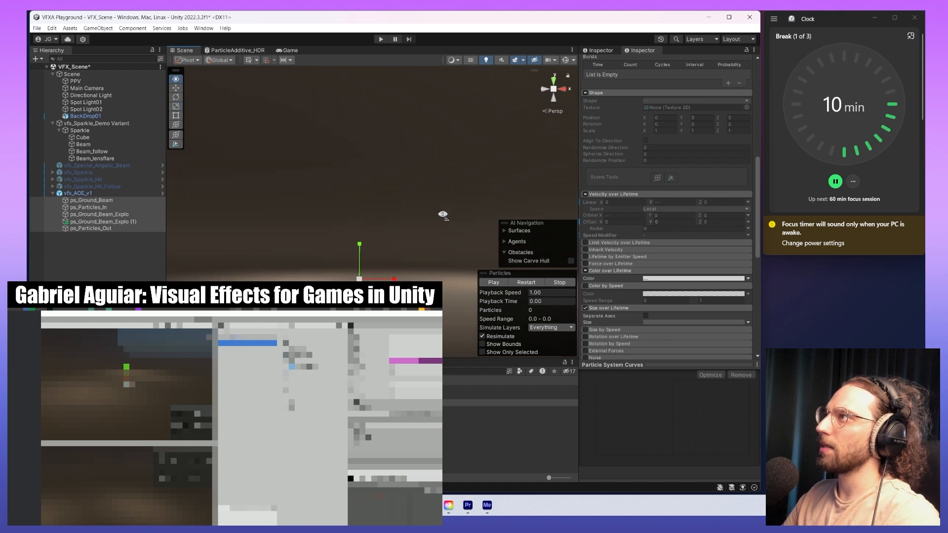
- Set the Start Size range of ps_Particles_Out to 0.3–0.5 and preview it with all the vfx_AOE_v1 particle systems
{"action": "left_click", "coordinate": [533, 284]}
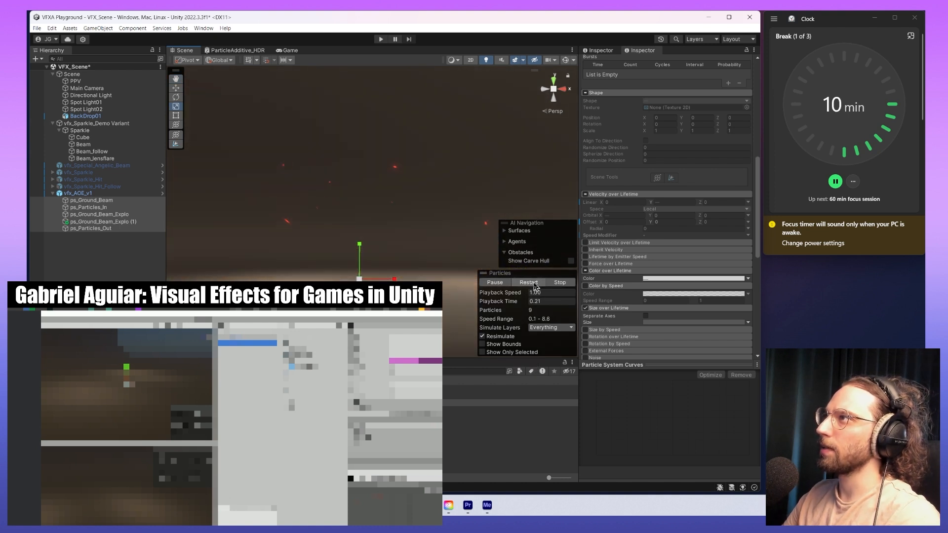
{"action": "left_click", "coordinate": [91, 228]}
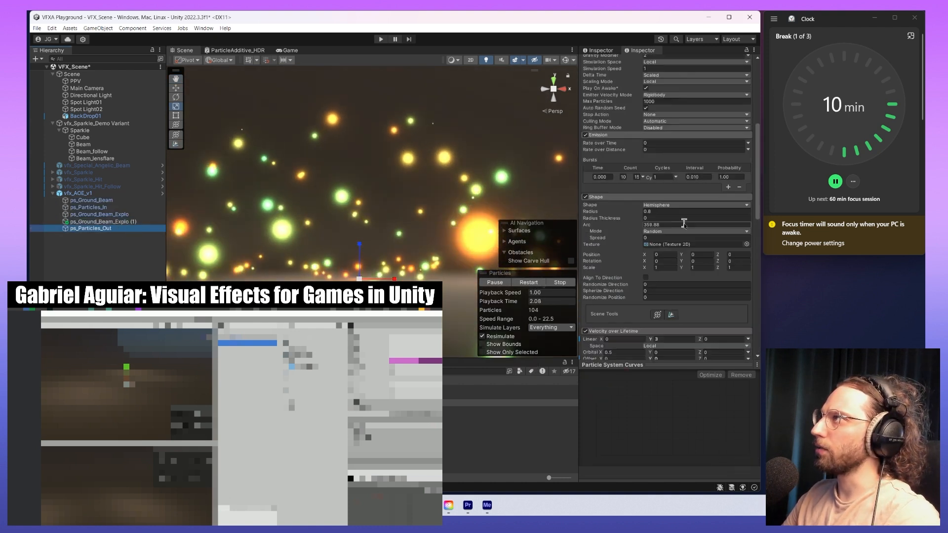
{"action": "scroll", "coordinate": [664, 178], "scroll_direction": "up", "scroll_amount": 10}
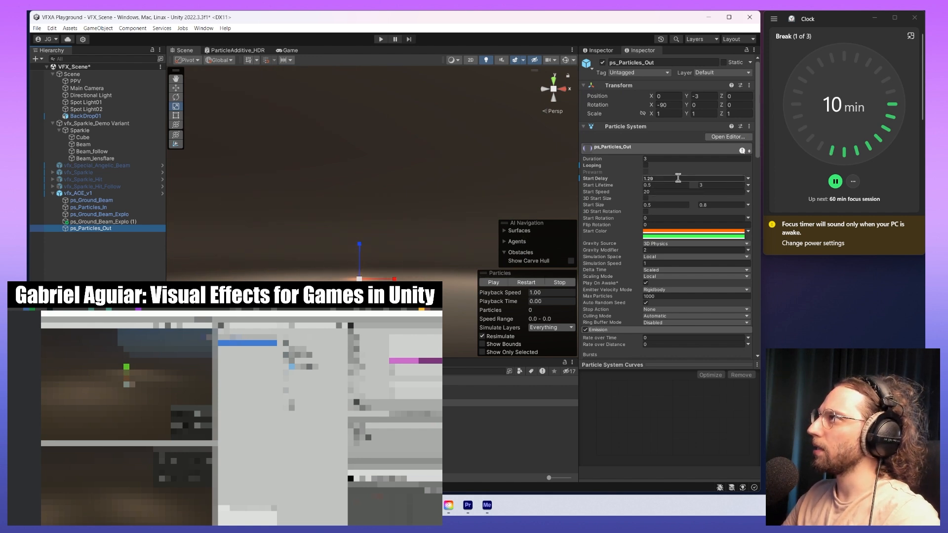
{"action": "left_click", "coordinate": [665, 205]}
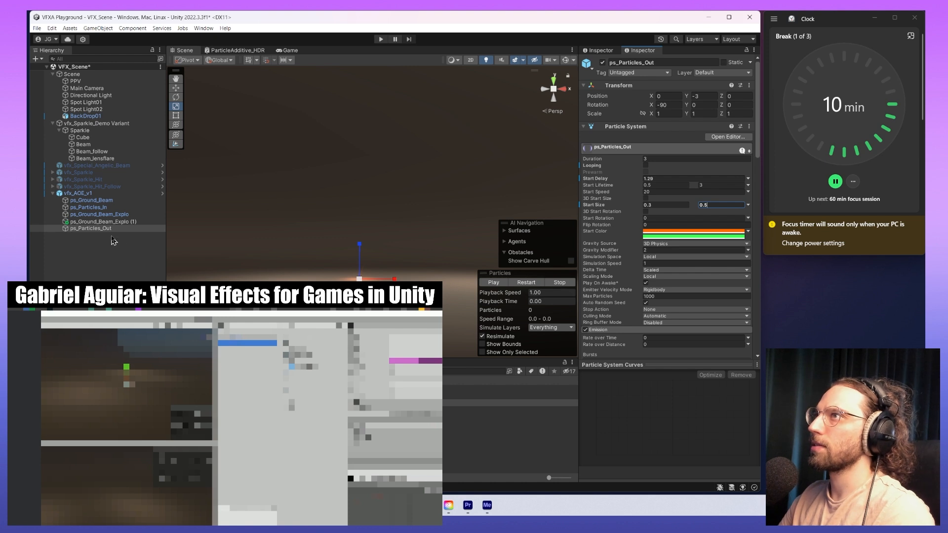
{"action": "left_click", "coordinate": [91, 200], "text": "shift"}
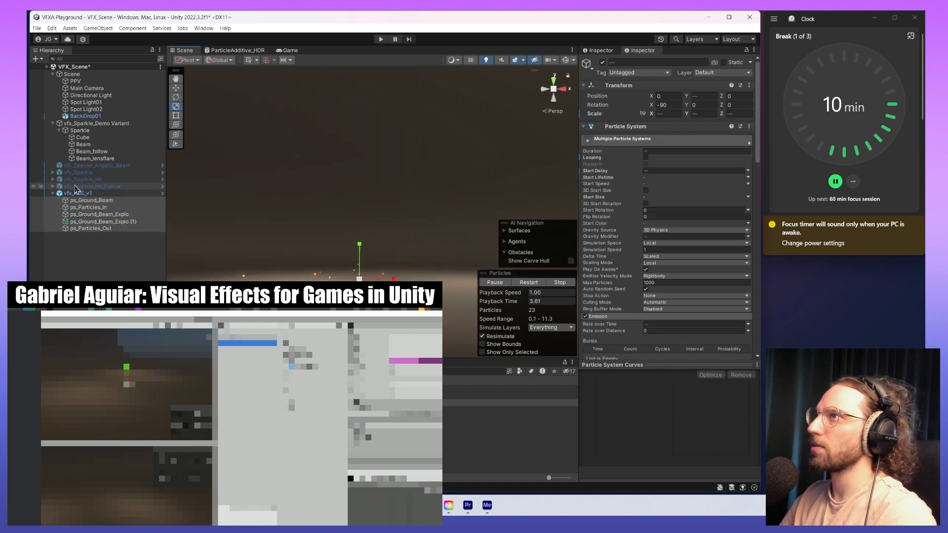
- Try a minimum Start Size of 0.2 on ps_Particles_Out and replay the particles
{"action": "left_click", "coordinate": [91, 228]}
{"action": "left_click", "coordinate": [676, 204]}
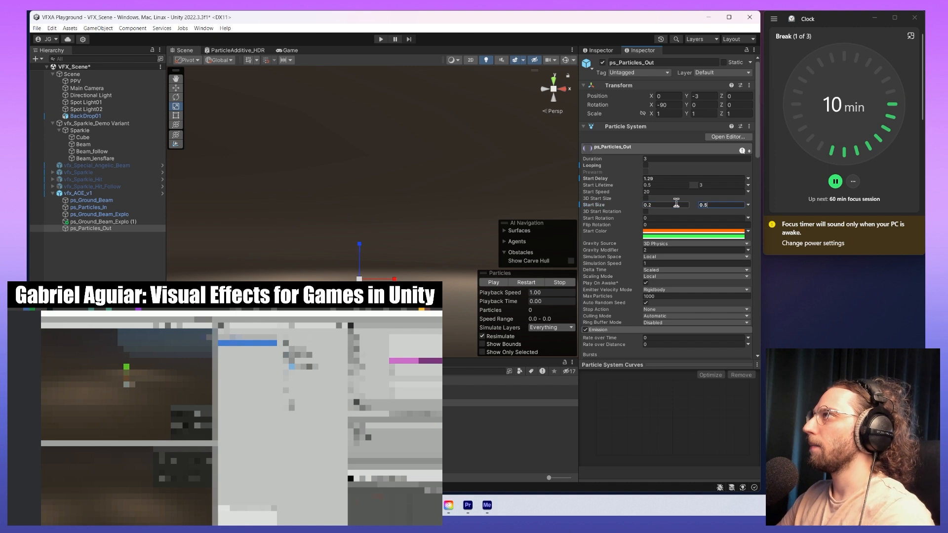
{"action": "left_click", "coordinate": [532, 282]}
{"action": "left_click", "coordinate": [97, 201], "text": "shift"}
- Raise the minimum Start Size of ps_Particles_Out back to 0.3 and replay only that system
{"action": "left_click", "coordinate": [91, 228]}
{"action": "left_click", "coordinate": [665, 204]}
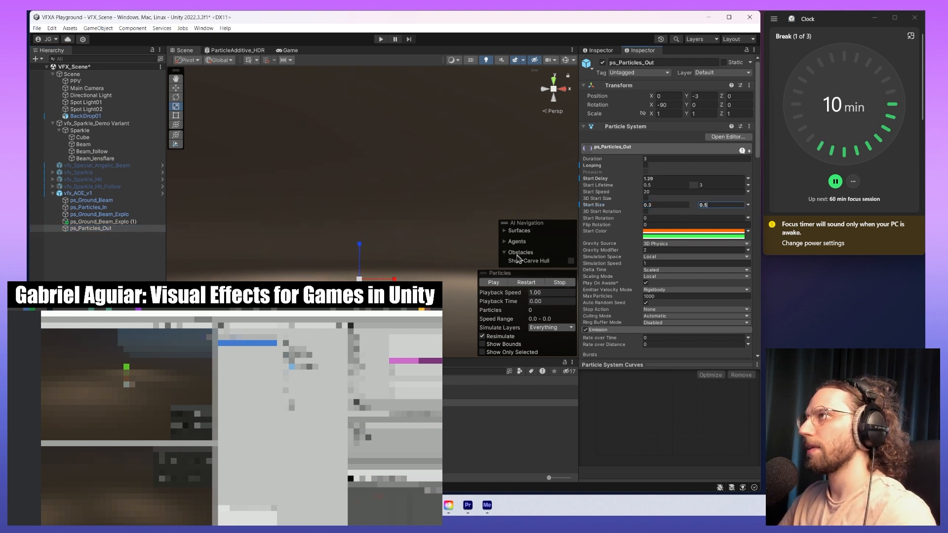
{"action": "left_click", "coordinate": [530, 285]}
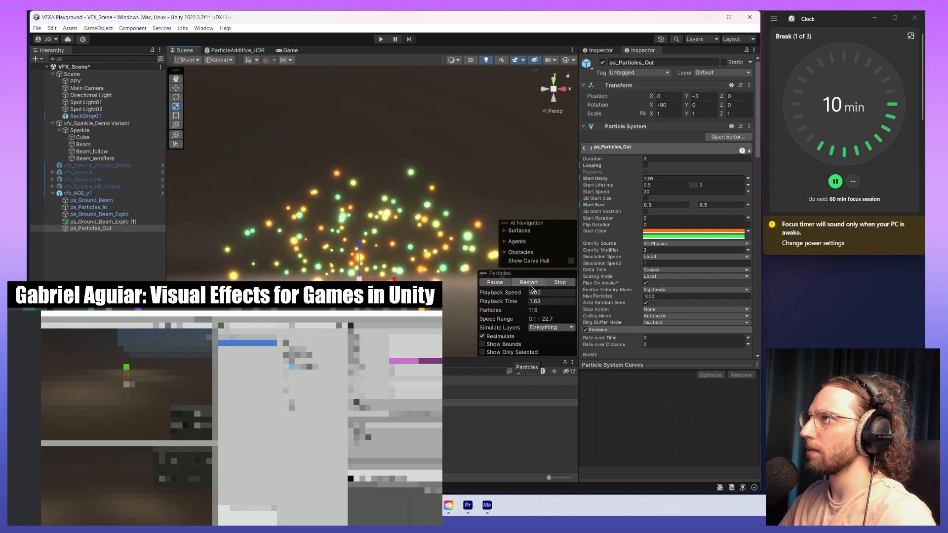
- Set the minimum Start Size of ps_Particles_Out to 0.2 and replay it alone and with the complete AOE effect
{"action": "left_click", "coordinate": [673, 205]}
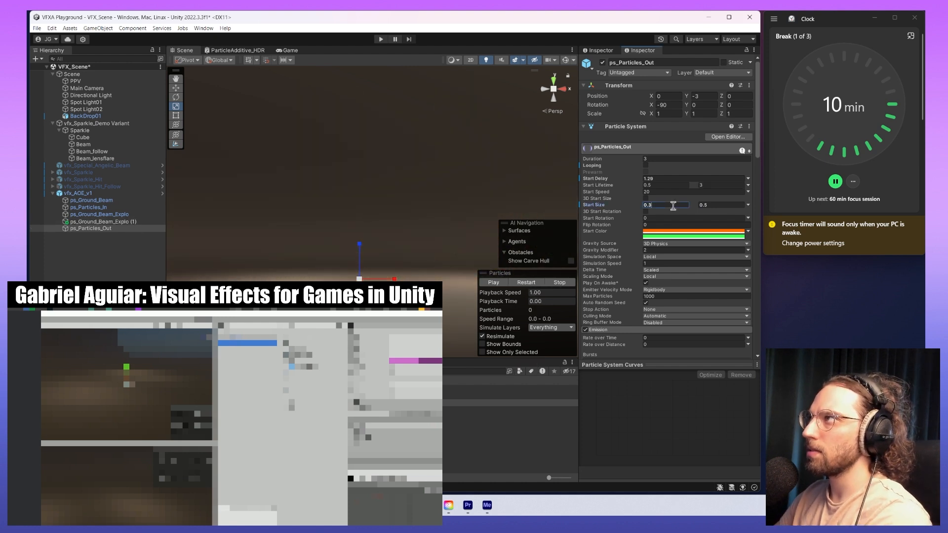
{"action": "left_click", "coordinate": [528, 283]}
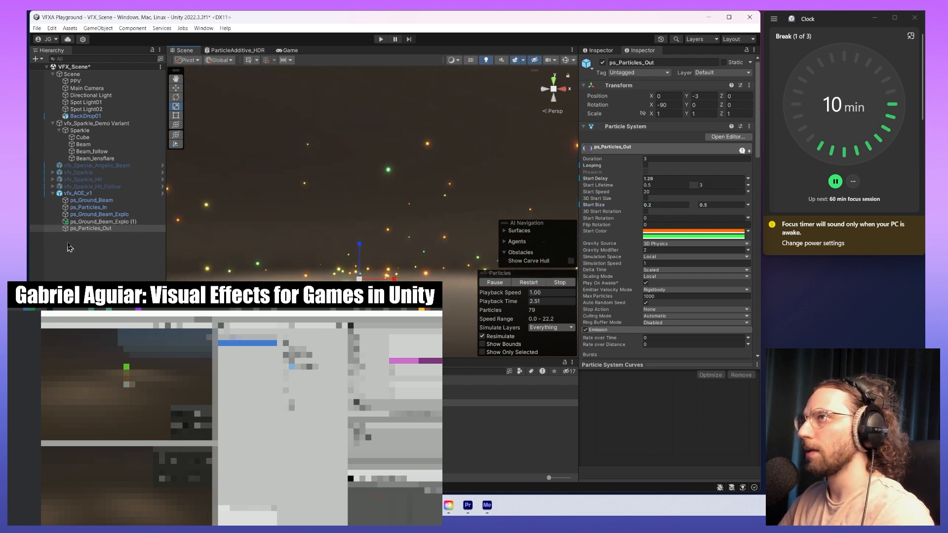
{"action": "left_click", "coordinate": [94, 201], "text": "shift"}
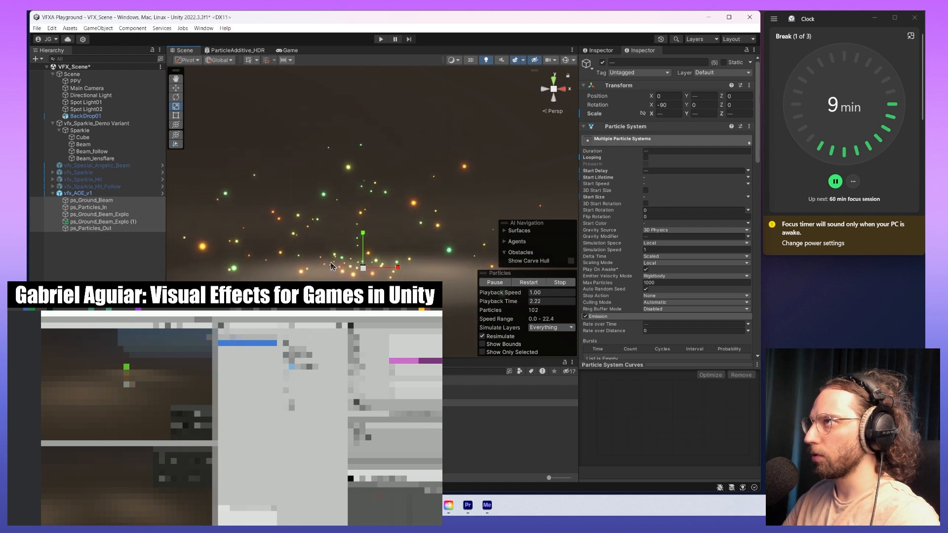
{"action": "left_click", "coordinate": [528, 282]}
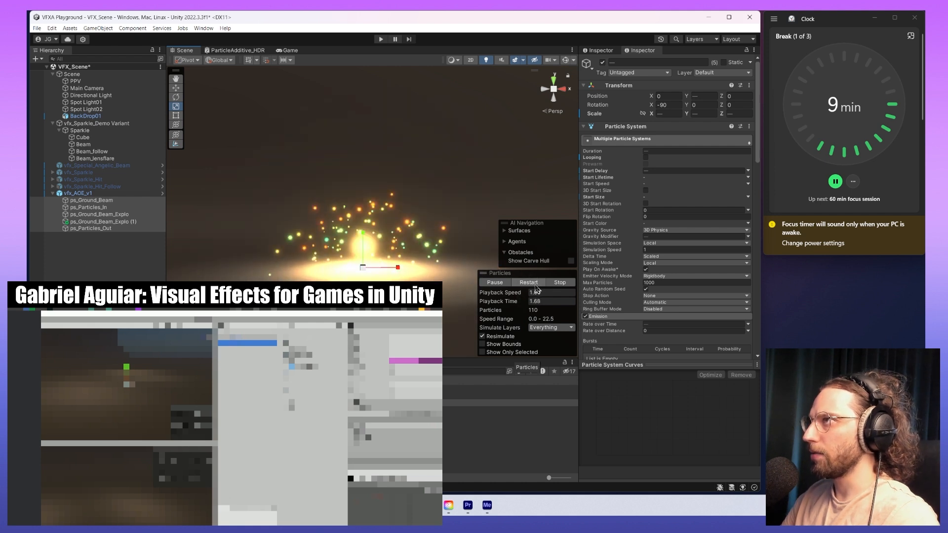
- Try a Linear Y velocity of 10 in Velocity over Lifetime of ps_Particles_Out and replay it from another angle
{"action": "scroll", "coordinate": [739, 258], "scroll_direction": "down", "scroll_amount": 4}
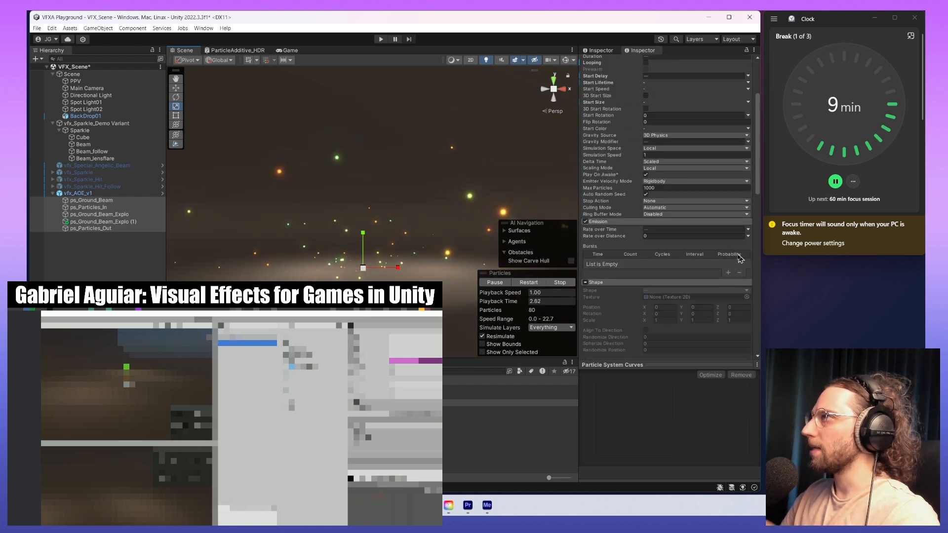
{"action": "scroll", "coordinate": [721, 257], "scroll_direction": "down", "scroll_amount": 4}
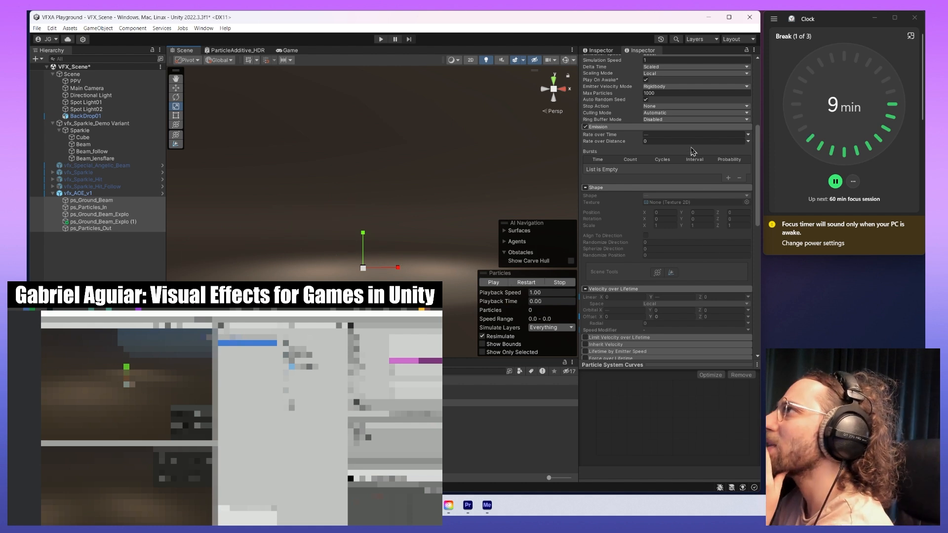
{"action": "left_click", "coordinate": [126, 228]}
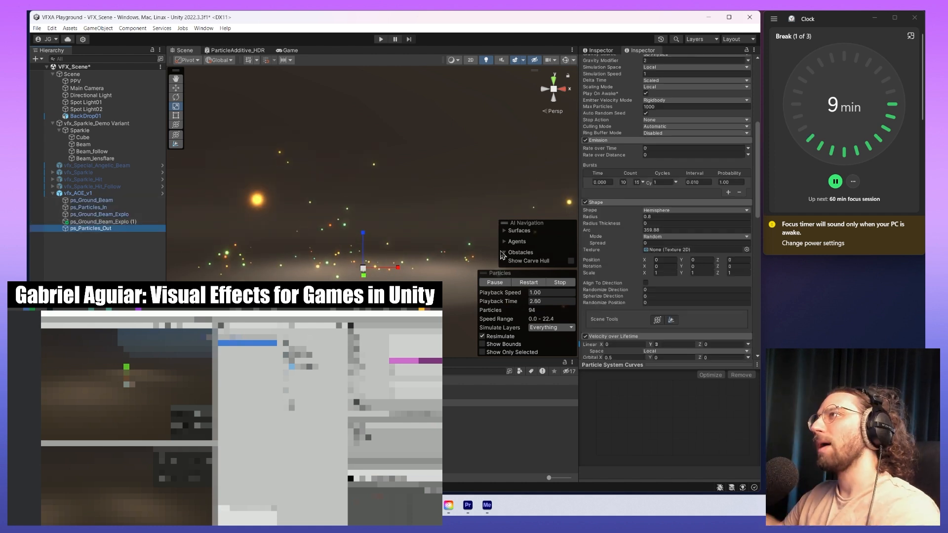
{"action": "scroll", "coordinate": [690, 270], "scroll_direction": "down", "scroll_amount": 2}
{"action": "left_click", "coordinate": [678, 249]}
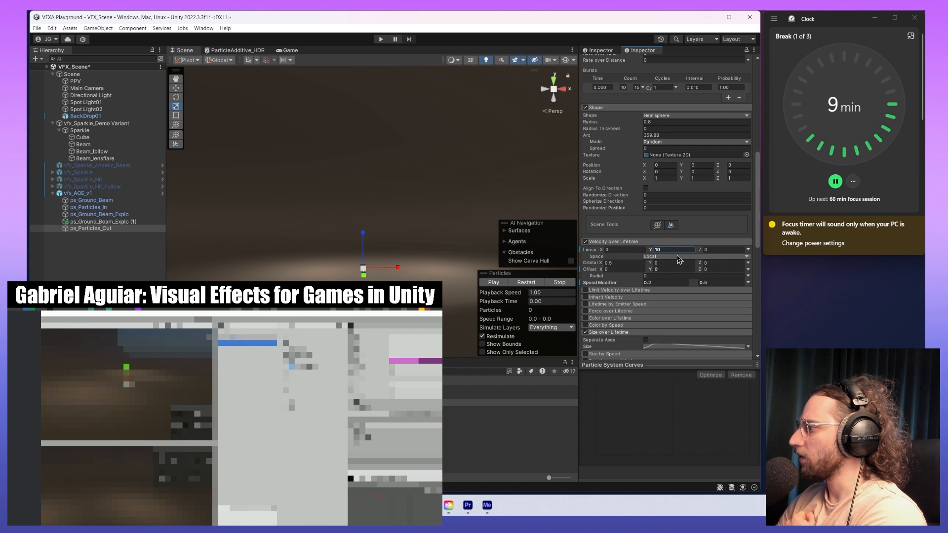
{"action": "left_click", "coordinate": [532, 282]}
{"action": "left_click_drag", "start_coordinate": [459, 236], "coordinate": [315, 259], "text": "alt"}
{"action": "left_click", "coordinate": [529, 282]}
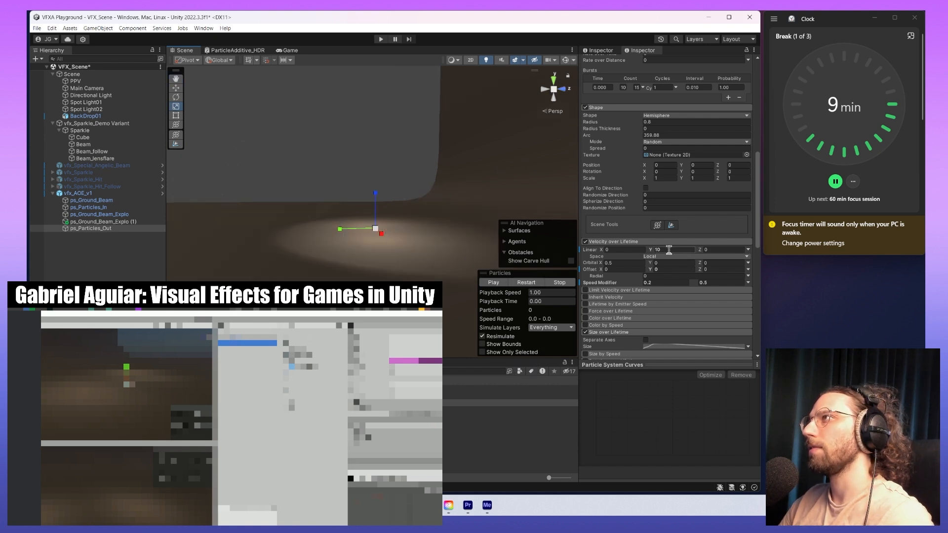
- Set the Linear velocity of ps_Particles_Out to Y 0 and Z 10 and replay the particles
{"action": "left_click", "coordinate": [721, 249]}
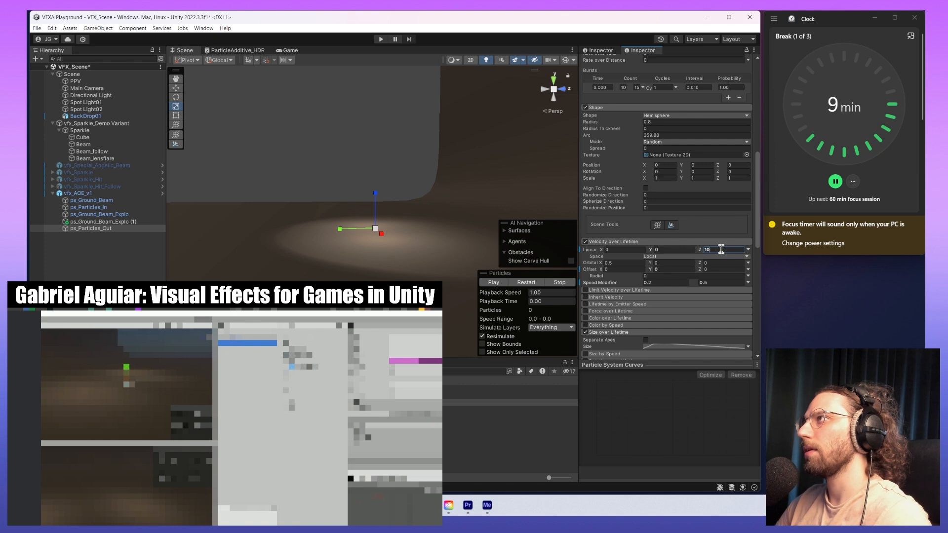
{"action": "type", "text": "10"}
{"action": "key", "text": "Return"}
{"action": "scroll", "coordinate": [642, 276], "scroll_direction": "down", "scroll_amount": 10}
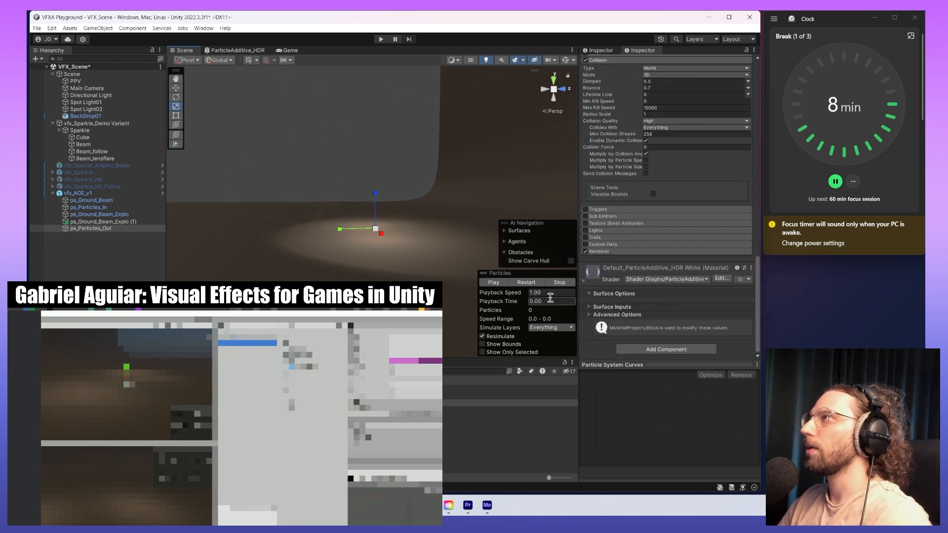
{"action": "left_click", "coordinate": [527, 282]}
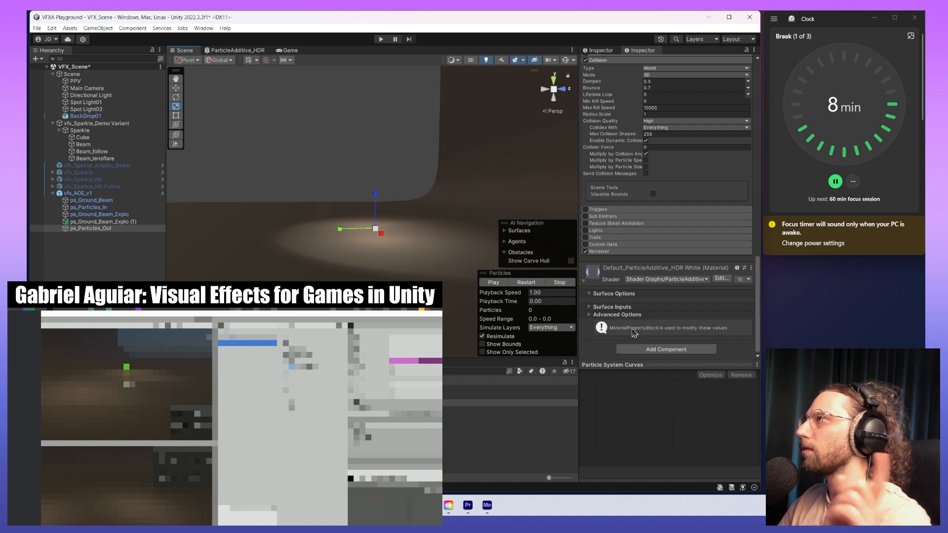
- Expand the Renderer module of ps_Particles_Out, set Max Particle Size to 0.5 and replay the particles
{"action": "left_click", "coordinate": [664, 252]}
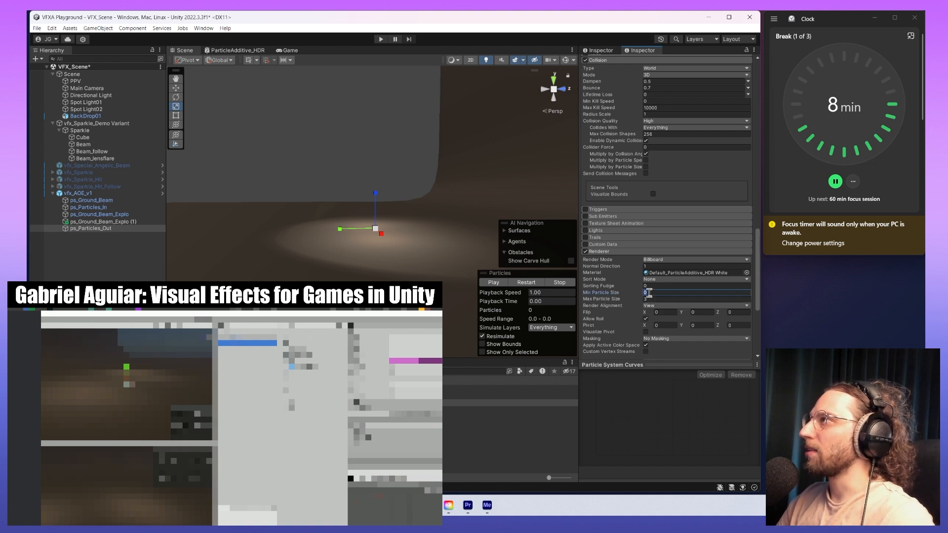
{"action": "left_click", "coordinate": [656, 299]}
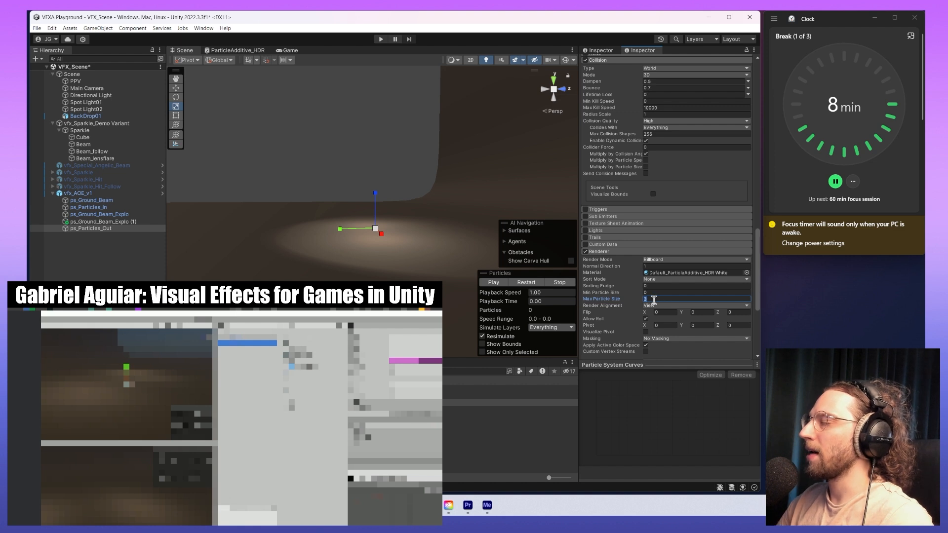
{"action": "left_click", "coordinate": [529, 283]}
- Reduce the Max Particle Size of ps_Particles_Out to 0.1, replay it and examine the burst paused from a closer view
{"action": "left_click", "coordinate": [684, 299]}
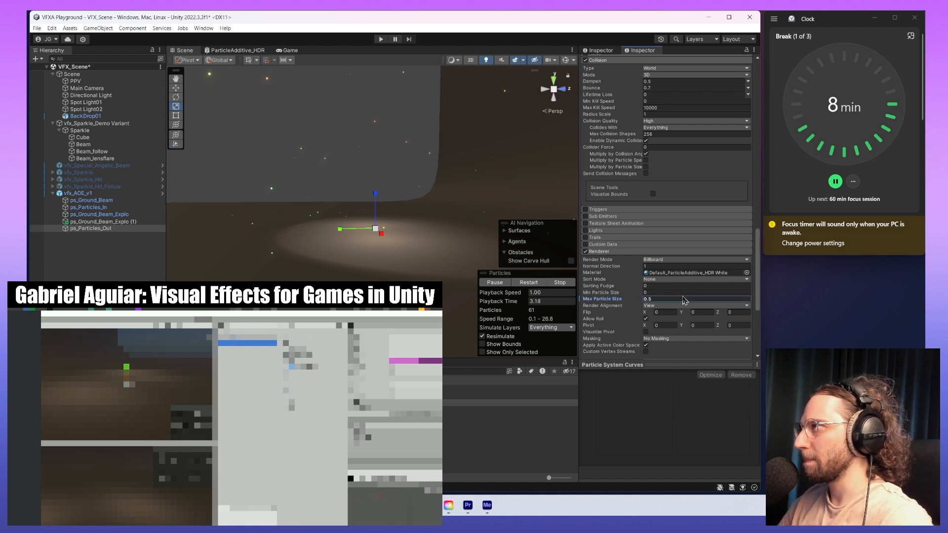
{"action": "left_click", "coordinate": [672, 298]}
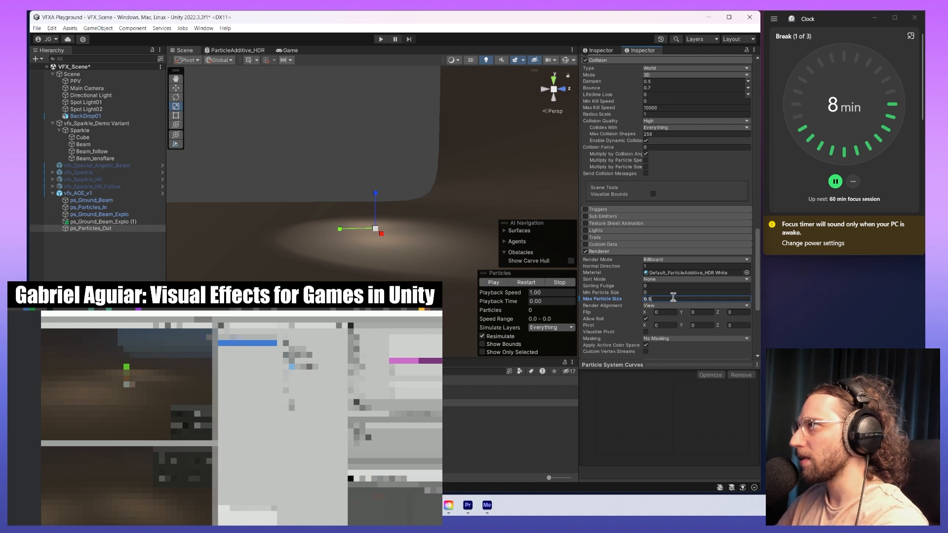
{"action": "left_click", "coordinate": [529, 283]}
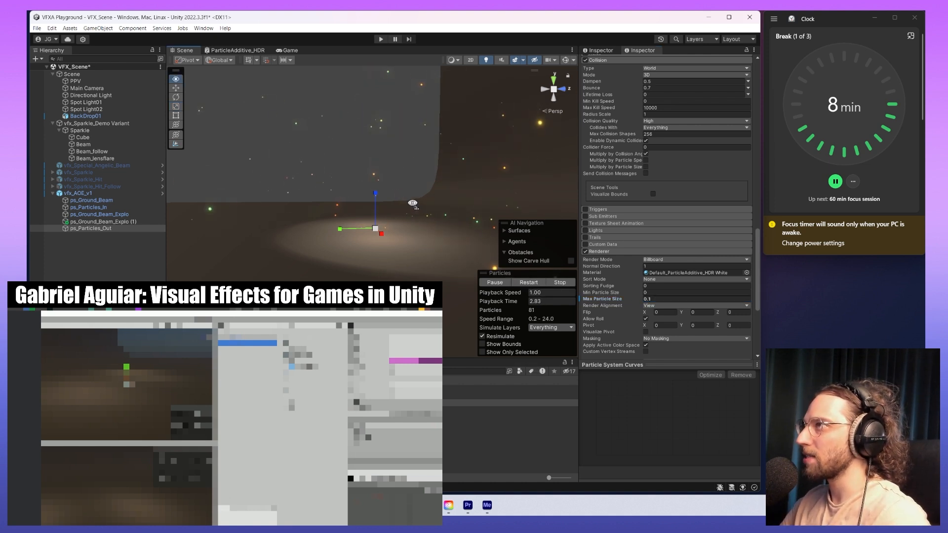
{"action": "right_click_drag", "start_coordinate": [413, 204], "coordinate": [444, 207]}
{"action": "key", "text": "w"}
{"action": "left_click", "coordinate": [559, 283]}
{"action": "left_click", "coordinate": [493, 282]}
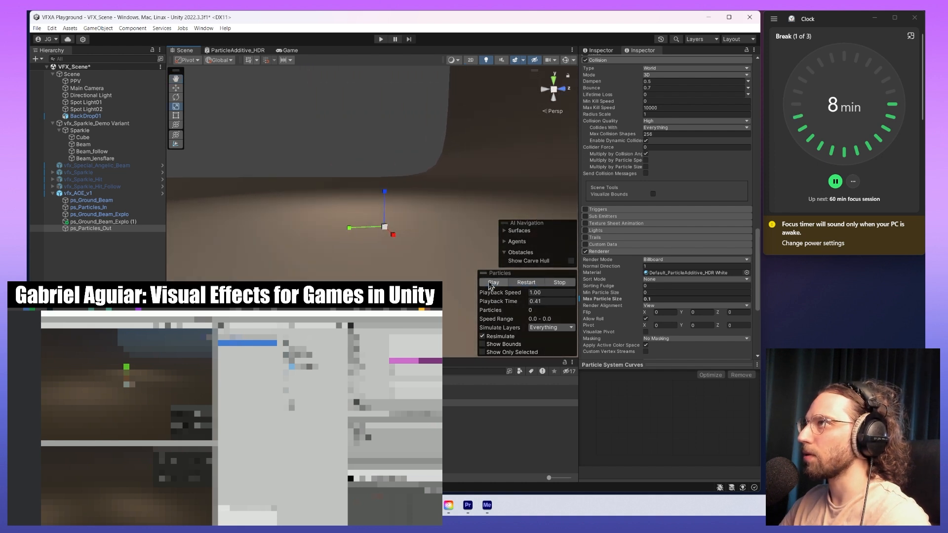
{"action": "right_click_drag", "start_coordinate": [487, 236], "coordinate": [471, 157]}
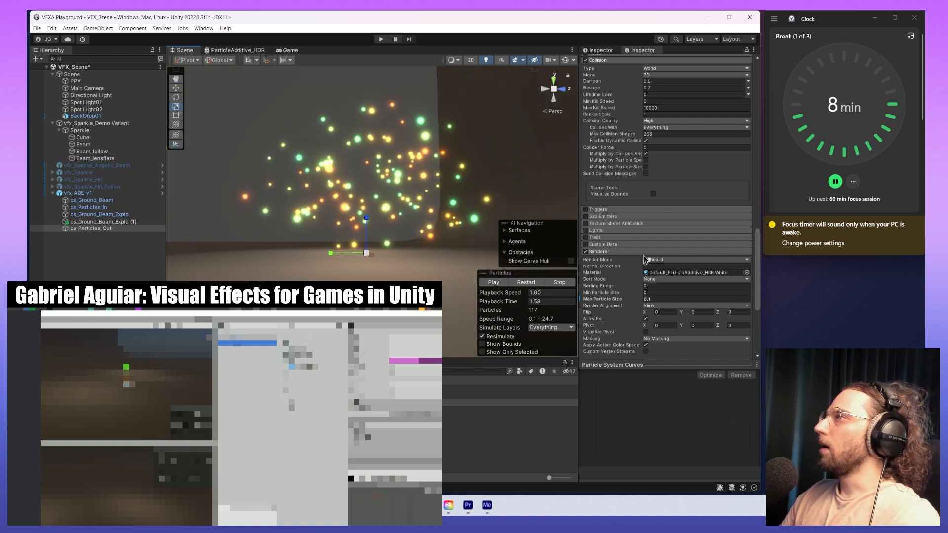
- Make the Linear velocity of ps_Particles_Out random between two constants, with Z values 10 and 2, and replay it
{"action": "scroll", "coordinate": [661, 206], "scroll_direction": "up", "scroll_amount": 10}
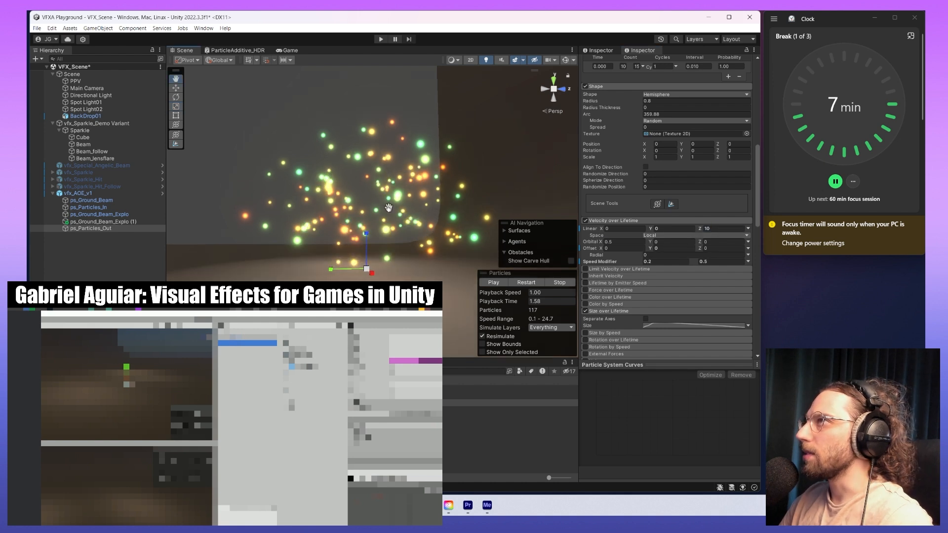
{"action": "left_click", "coordinate": [721, 229]}
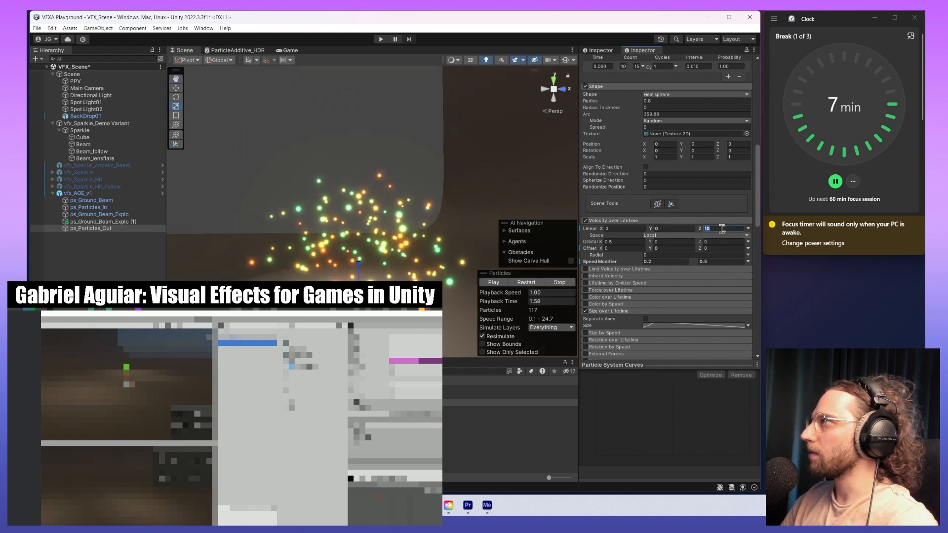
{"action": "left_click", "coordinate": [748, 229]}
{"action": "left_click", "coordinate": [763, 254]}
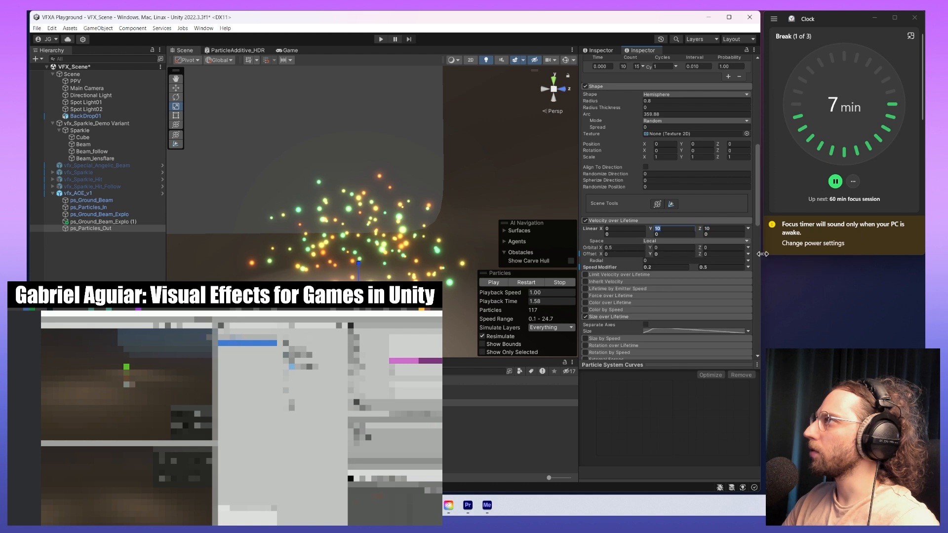
{"action": "left_click", "coordinate": [725, 234]}
{"action": "type", "text": "2"}
{"action": "key", "text": "Return"}
{"action": "left_click", "coordinate": [526, 281]}
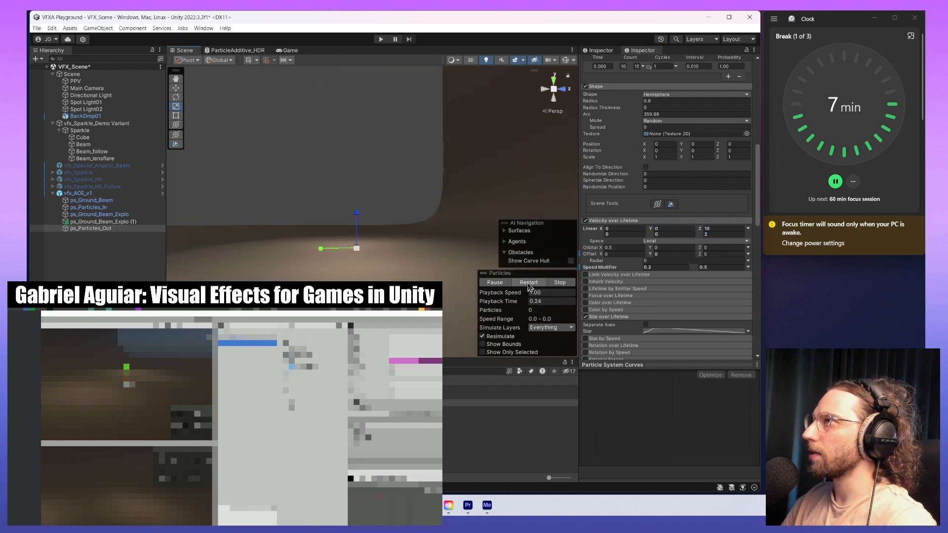
- Set the first Linear Z velocity value of ps_Particles_Out to 7 after checking the particles' motion
{"action": "scroll", "coordinate": [420, 223], "scroll_direction": "down", "scroll_amount": 2}
{"action": "middle_click_drag", "start_coordinate": [404, 211], "coordinate": [406, 235]}
{"action": "left_click_drag", "start_coordinate": [351, 261], "coordinate": [453, 257], "text": "alt"}
{"action": "middle_click_drag", "start_coordinate": [453, 257], "coordinate": [392, 235]}
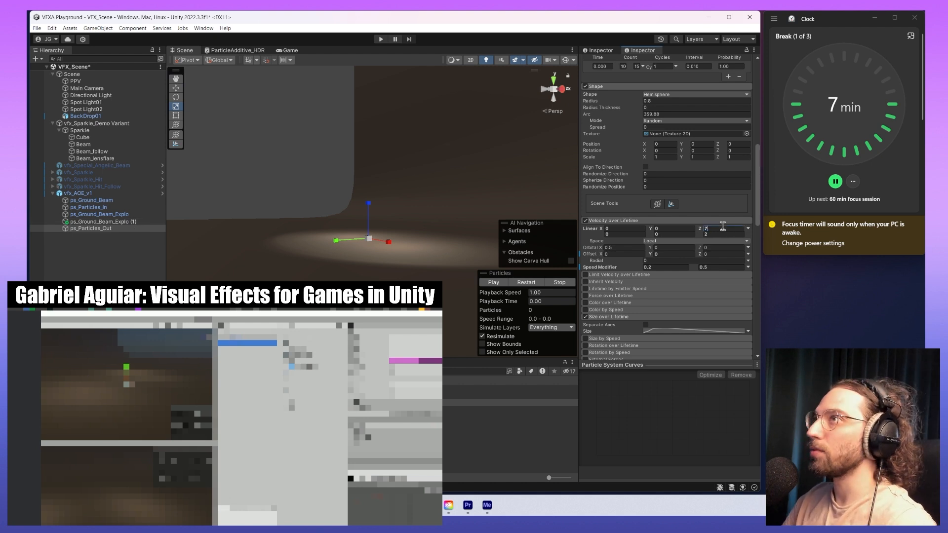
- Replay all five vfx_AOE_v1 particle systems together and switch the scene to the top view for inspection
{"action": "left_click", "coordinate": [111, 202], "text": "shift"}
{"action": "left_click_drag", "start_coordinate": [365, 239], "coordinate": [376, 277], "text": "alt"}
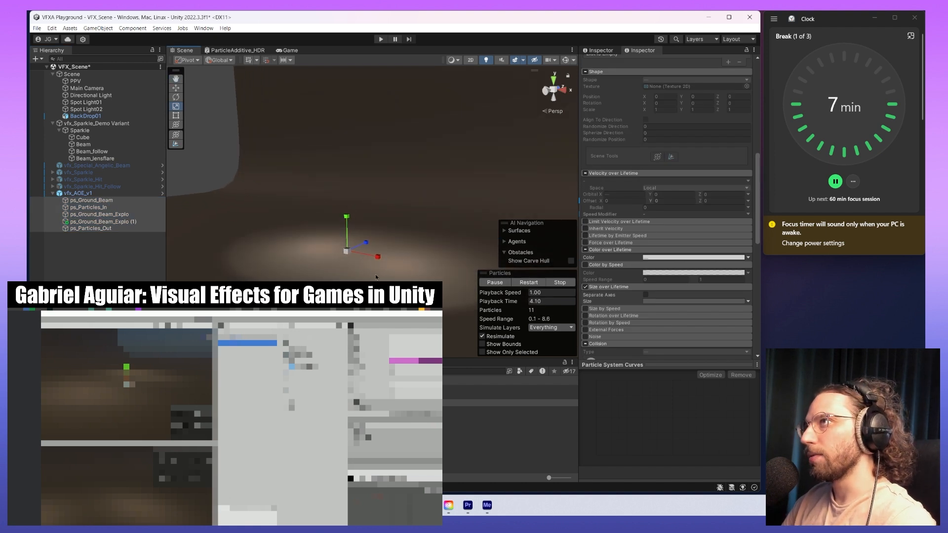
{"action": "left_click", "coordinate": [537, 283]}
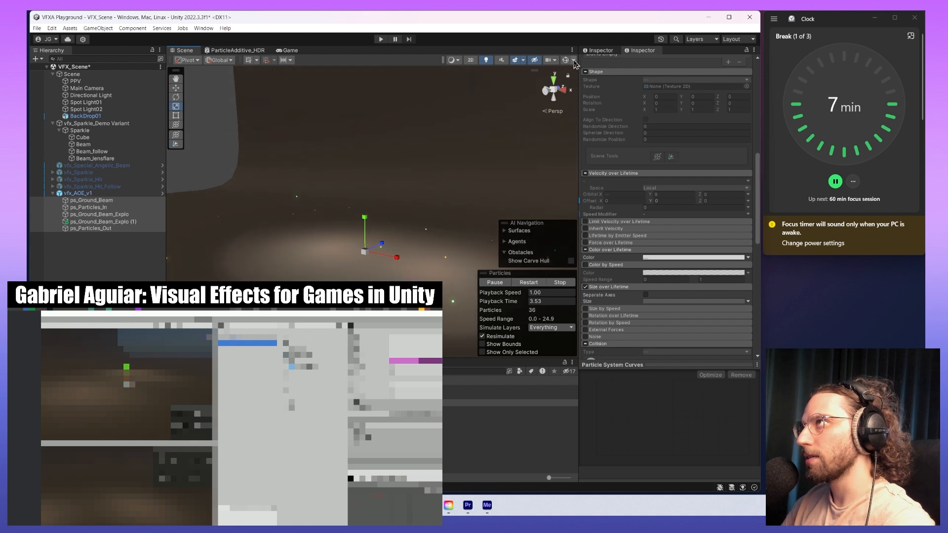
{"action": "left_click", "coordinate": [554, 83]}
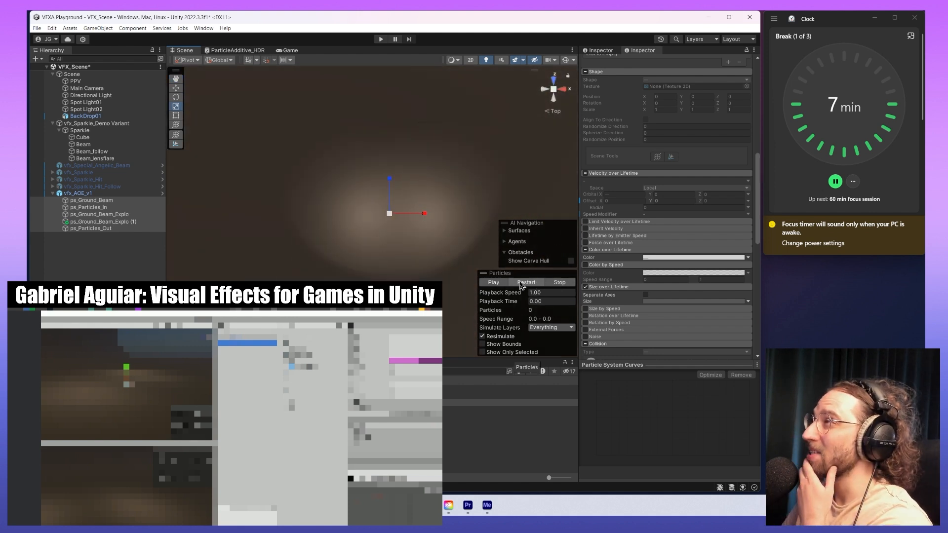
- Replay the five vfx_AOE_v1 particle systems from the top view and pause at the small glowing core with inward streaks
{"action": "left_click", "coordinate": [520, 283]}
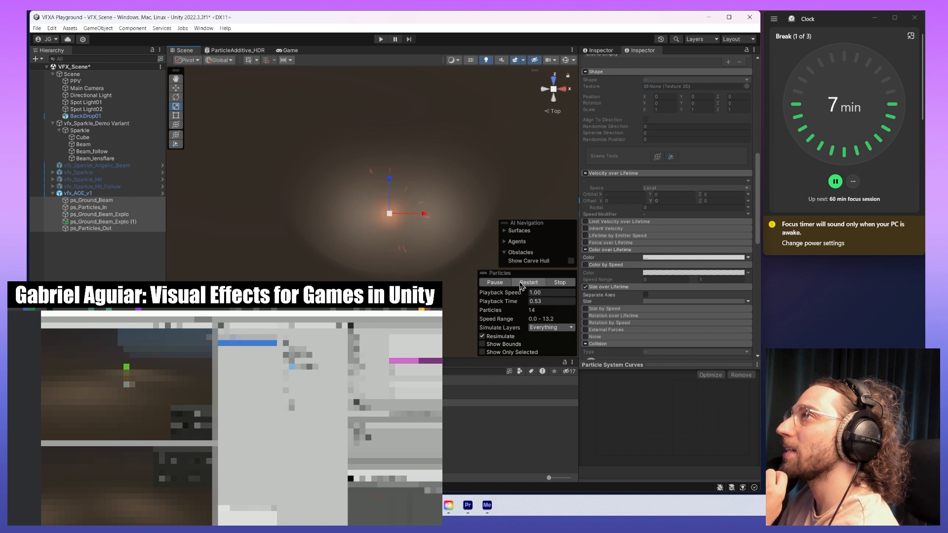
{"action": "left_click", "coordinate": [498, 282]}
{"action": "left_click", "coordinate": [530, 284]}
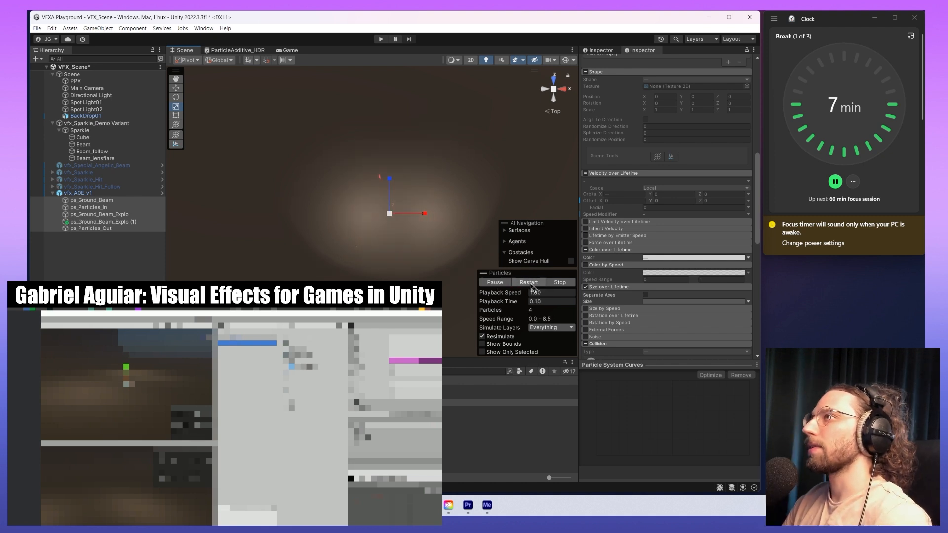
{"action": "left_click", "coordinate": [498, 283]}
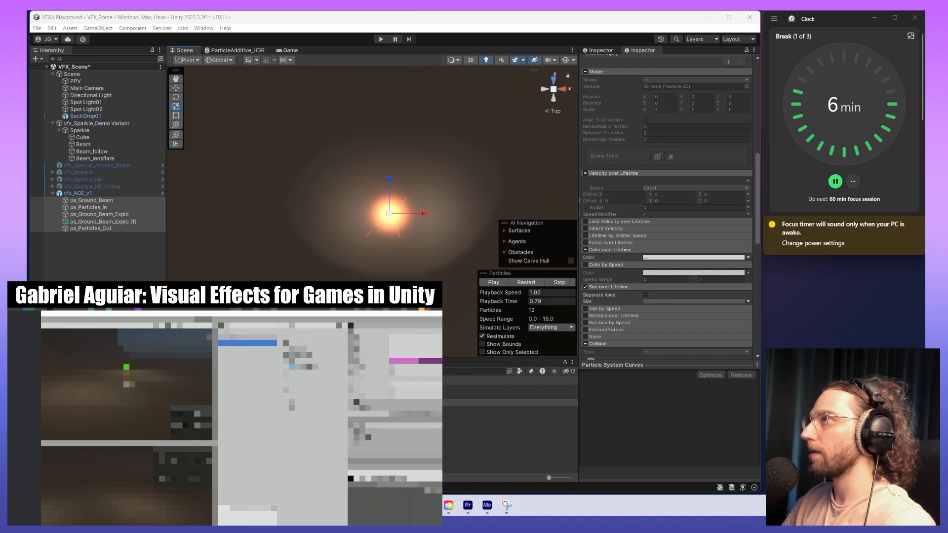
- Arrange the captured top-view frame on the reference board beside the scene, and advance the effect to a paused frame of the bright explosion
{"action": "right_click_drag", "start_coordinate": [664, 513], "coordinate": [720, 198]}
{"action": "scroll", "coordinate": [685, 324], "scroll_direction": "down", "scroll_amount": 3}
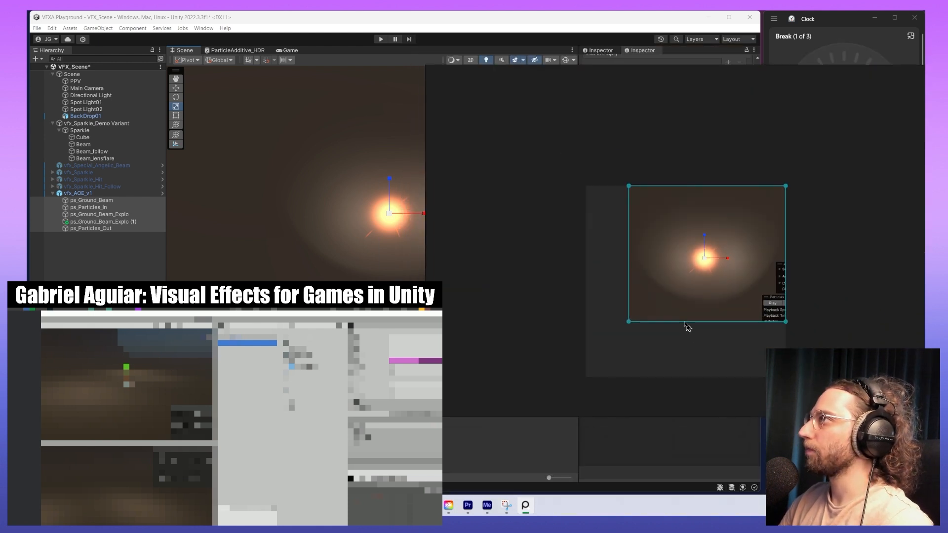
{"action": "scroll", "coordinate": [684, 316], "scroll_direction": "up", "scroll_amount": 3}
{"action": "right_click_drag", "start_coordinate": [824, 343], "coordinate": [769, 340]}
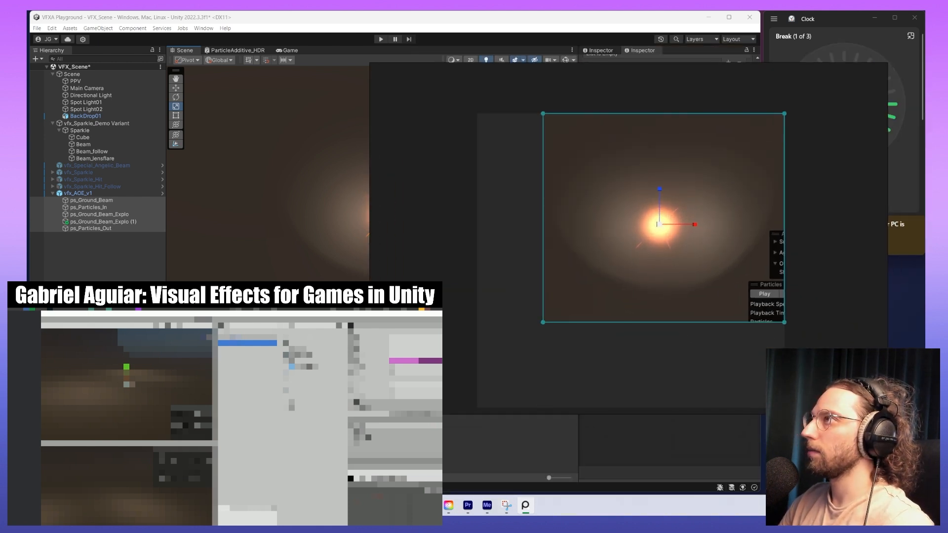
{"action": "left_click_drag", "start_coordinate": [369, 352], "coordinate": [455, 351]}
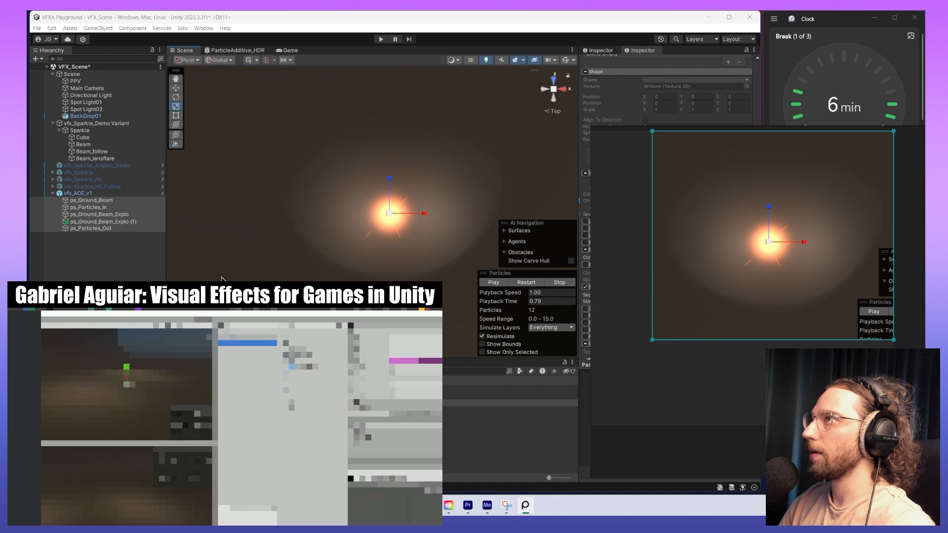
{"action": "left_click", "coordinate": [502, 284]}
{"action": "left_click", "coordinate": [503, 283]}
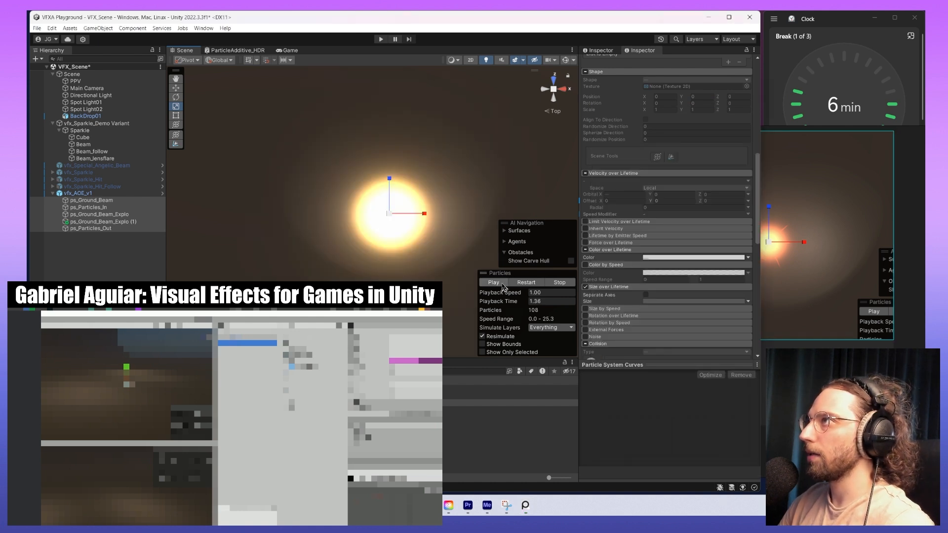
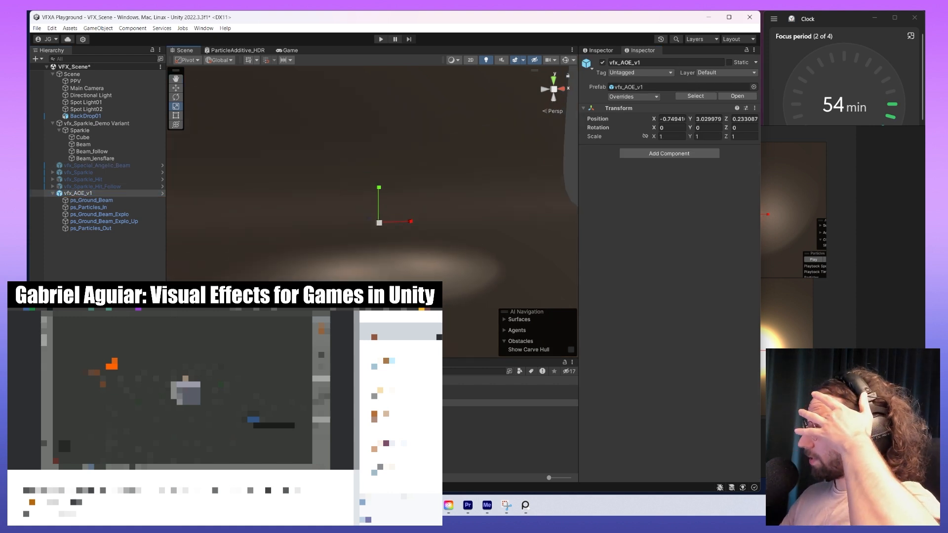
- Switch to Blender, add a cylinder mesh to the scene and frame it in the viewport
{"action": "left_click_drag", "start_coordinate": [464, 514], "coordinate": [543, 187]}
{"action": "left_click", "coordinate": [567, 292]}
{"action": "middle_click_drag", "start_coordinate": [371, 286], "coordinate": [341, 240], "text": "shift"}
{"action": "middle_click_drag", "start_coordinate": [392, 300], "coordinate": [410, 291], "text": "shift"}
{"action": "key", "text": "shift+a"}
{"action": "mouse_move", "coordinate": [385, 289]}
{"action": "left_click", "coordinate": [474, 102]}
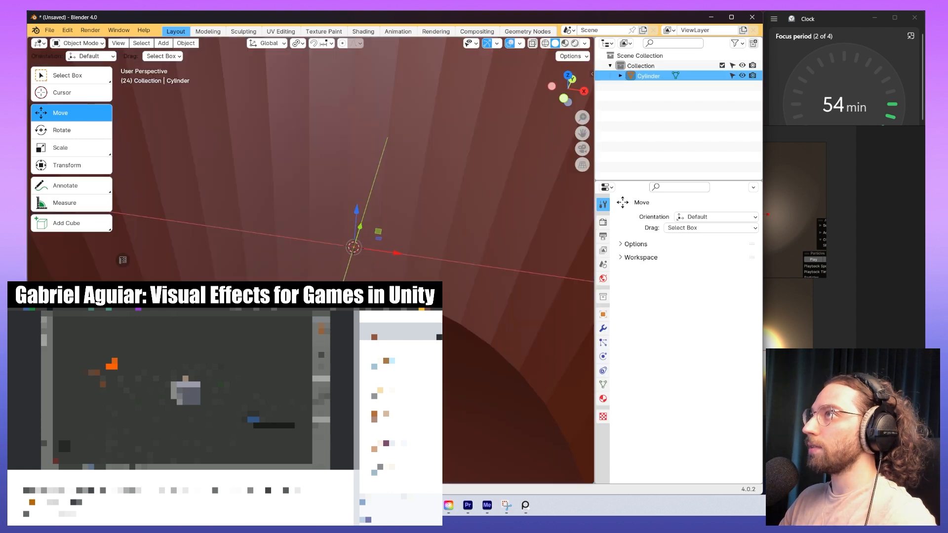
{"action": "scroll", "coordinate": [417, 291], "scroll_direction": "down", "scroll_amount": 8}
{"action": "key", "text": "KP_Decimal"}
{"action": "middle_click_drag", "start_coordinate": [405, 311], "coordinate": [348, 291]}
{"action": "scroll", "coordinate": [310, 222], "scroll_direction": "down", "scroll_amount": 6}
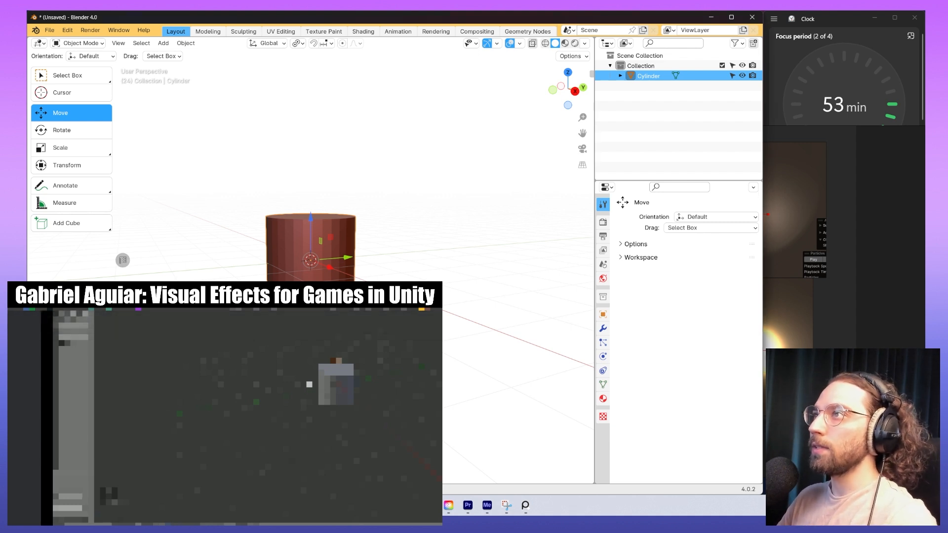
{"action": "middle_click_drag", "start_coordinate": [459, 145], "coordinate": [408, 158]}
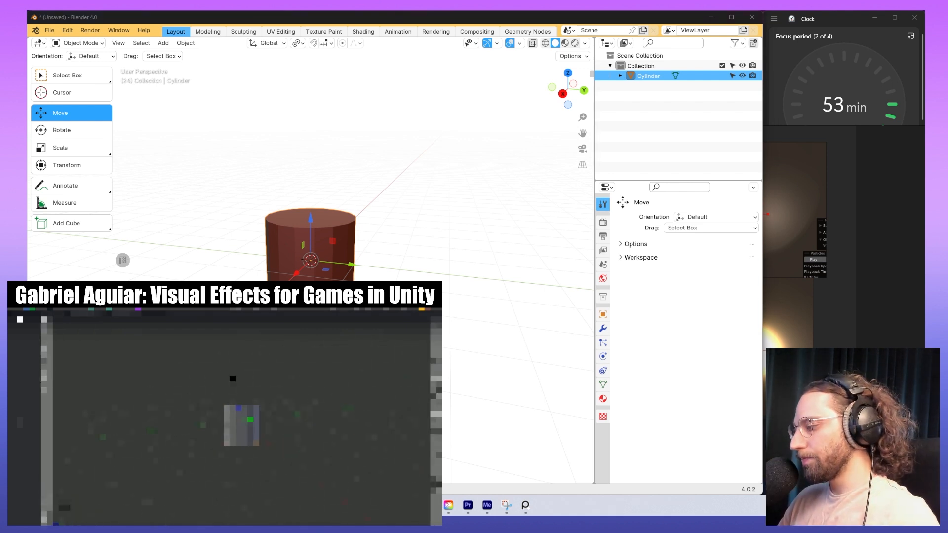
{"action": "middle_click_drag", "start_coordinate": [391, 278], "coordinate": [390, 351]}
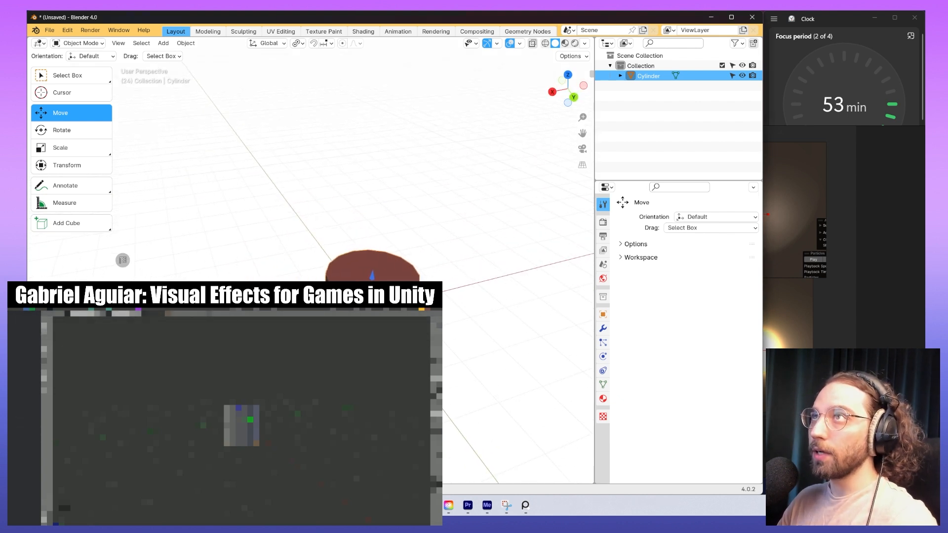
- Delete the cylinder's cap faces in Edit Mode so that only the side wall is left
{"action": "key", "text": "Tab"}
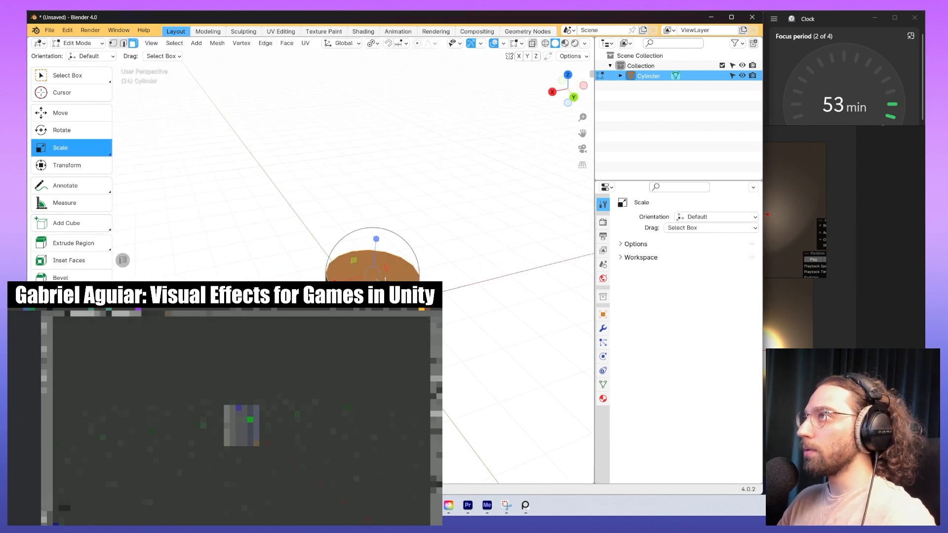
{"action": "middle_click_drag", "start_coordinate": [383, 276], "coordinate": [380, 316]}
{"action": "key", "text": "x"}
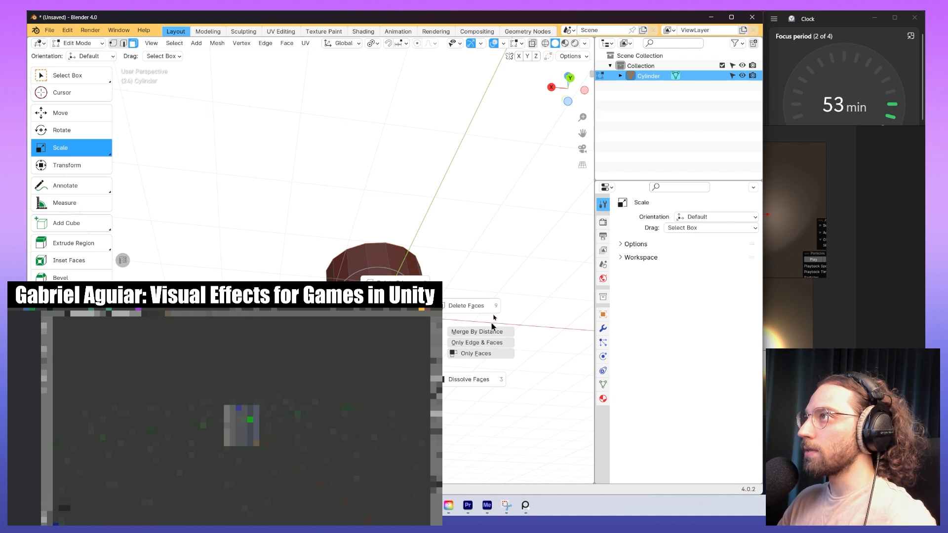
{"action": "left_click", "coordinate": [486, 301]}
{"action": "middle_click_drag", "start_coordinate": [505, 260], "coordinate": [482, 300]}
- Move the whole cylinder mesh up along Z in the back view until its base rests on the grid origin
{"action": "key", "text": "a"}
{"action": "left_click", "coordinate": [569, 101]}
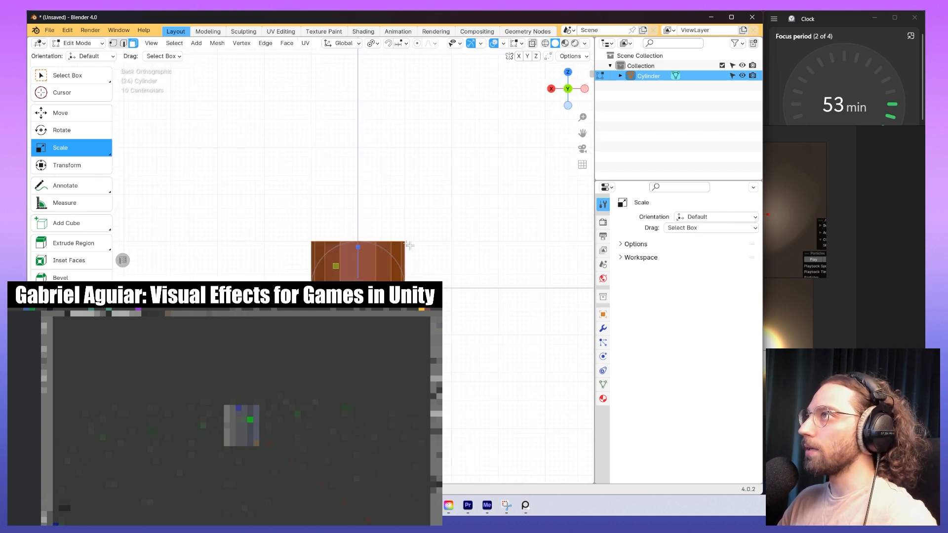
{"action": "key", "text": "shift+space"}
{"action": "key", "text": "g"}
{"action": "left_click_drag", "start_coordinate": [360, 254], "coordinate": [359, 201]}
{"action": "middle_click_drag", "start_coordinate": [359, 201], "coordinate": [474, 257]}
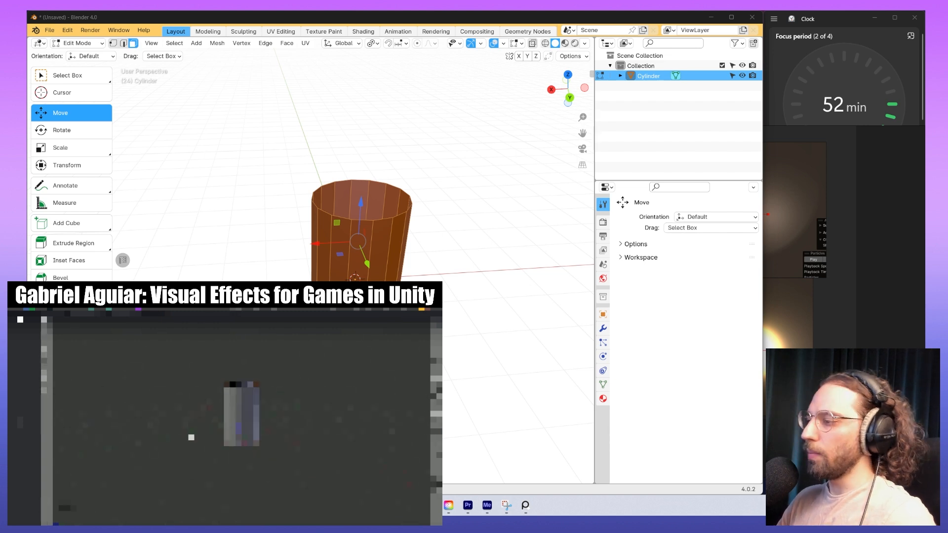
- Select the cylinder's top ring of vertices with X-ray on and raise it along Z to about double the height
{"action": "key", "text": "alt+a"}
{"action": "key", "text": "ctrl+KP_1"}
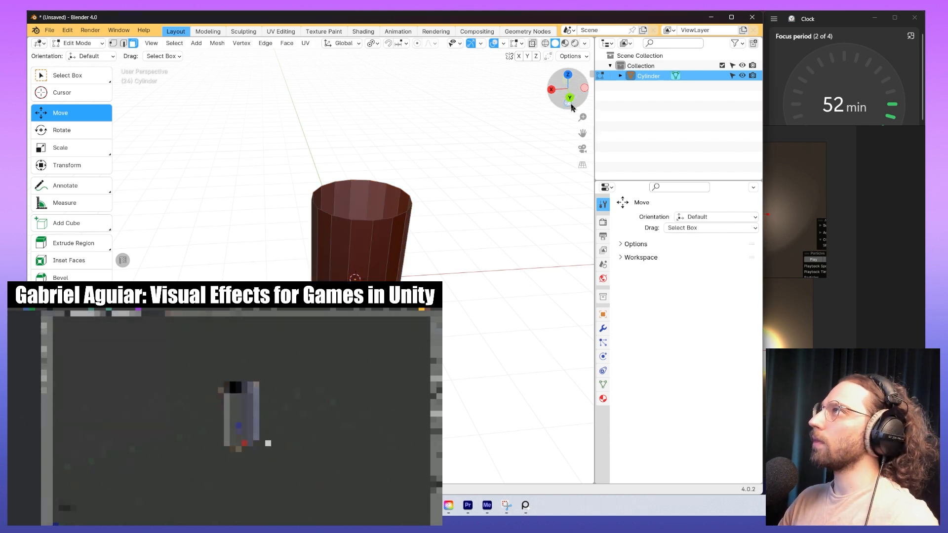
{"action": "key", "text": "1"}
{"action": "key", "text": "alt+z"}
{"action": "left_click_drag", "start_coordinate": [443, 137], "coordinate": [291, 222]}
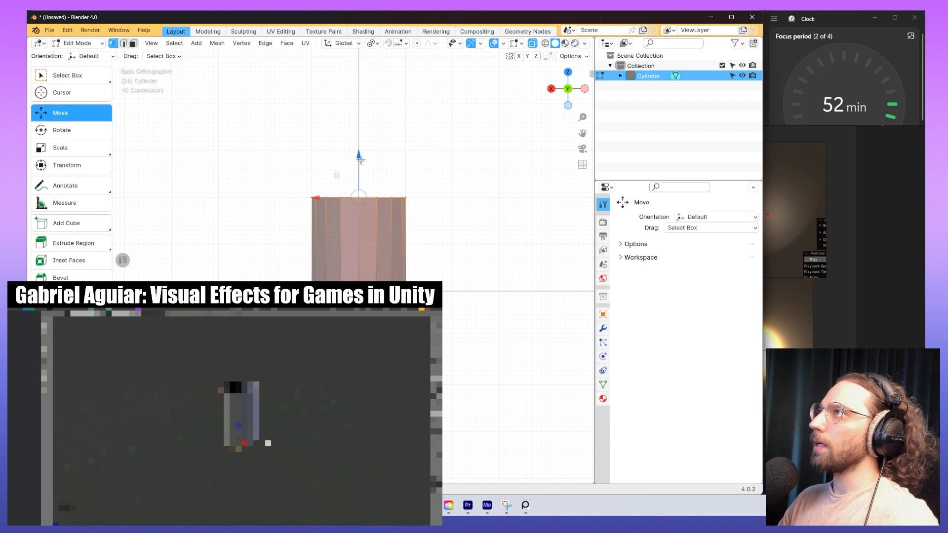
{"action": "left_click_drag", "start_coordinate": [360, 158], "coordinate": [369, 64], "text": "ctrl"}
{"action": "middle_click_drag", "start_coordinate": [444, 121], "coordinate": [516, 281]}
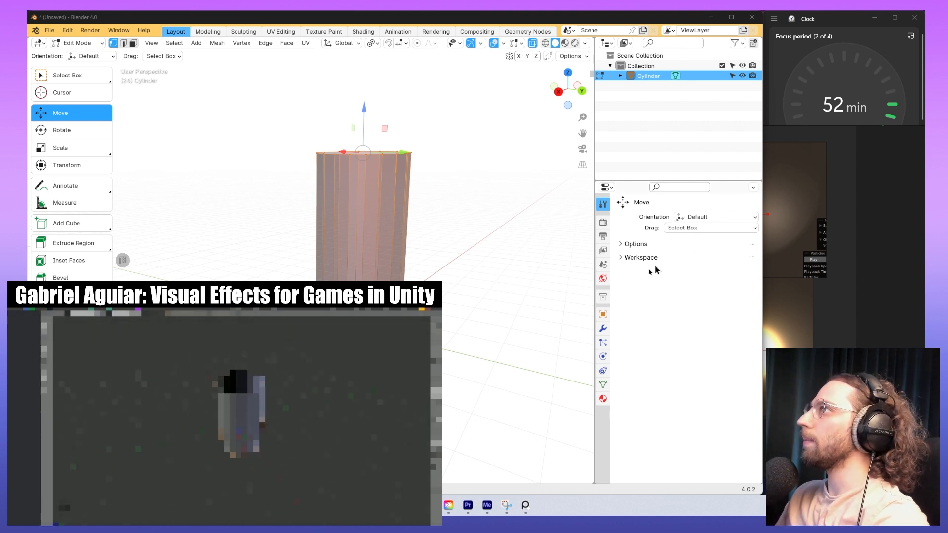
- Rename the cylinder object as Cylinder_NoTop
{"action": "double_click", "coordinate": [659, 76]}
{"action": "key", "text": "End"}
{"action": "type", "text": "_M"}
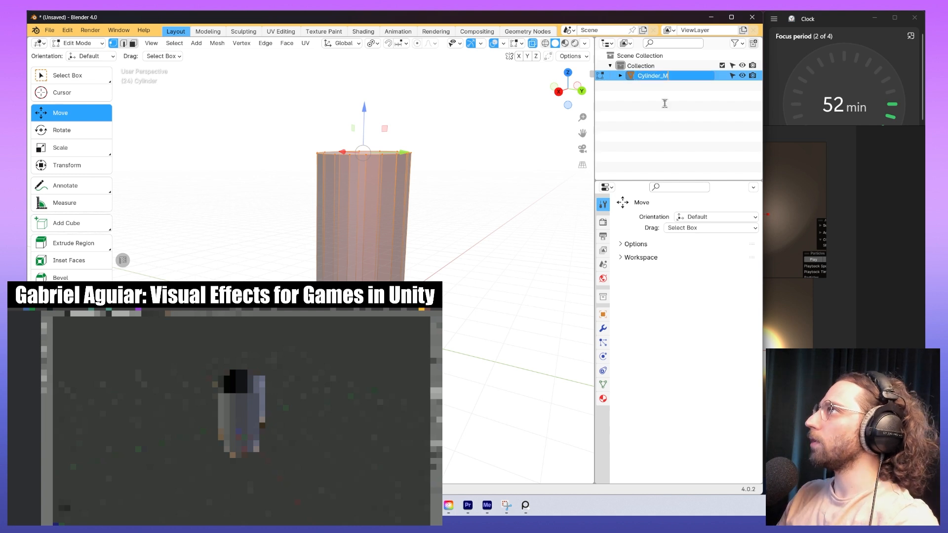
{"action": "type", "text": "oTop"}
{"action": "key", "text": "Return"}
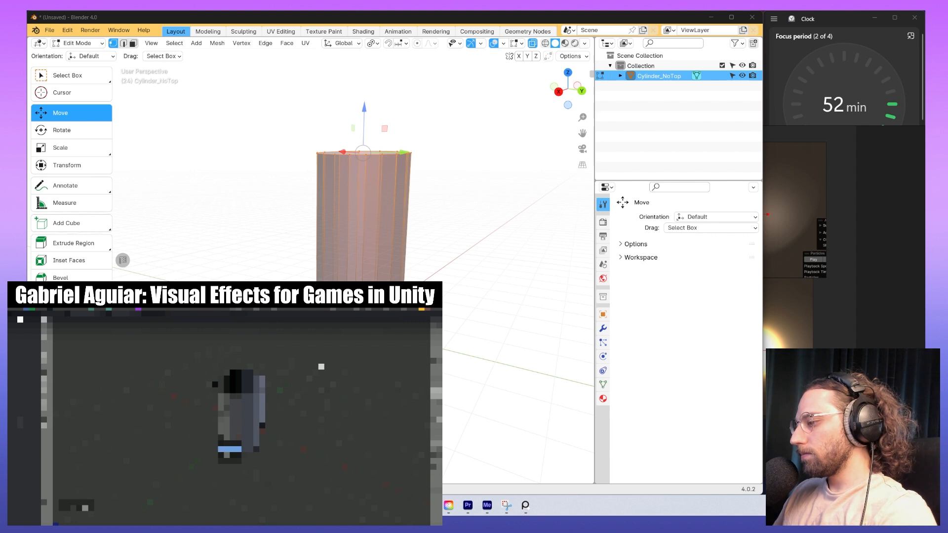
- Select one vertical edge on the cylinder's side and mark it as a seam in the UV Editing workspace
{"action": "middle_click_drag", "start_coordinate": [419, 380], "coordinate": [380, 388]}
{"action": "key", "text": "alt+a"}
{"action": "key", "text": "2"}
{"action": "middle_click_drag", "start_coordinate": [462, 198], "coordinate": [36, 213]}
{"action": "middle_click_drag", "start_coordinate": [441, 242], "coordinate": [392, 205], "text": "shift"}
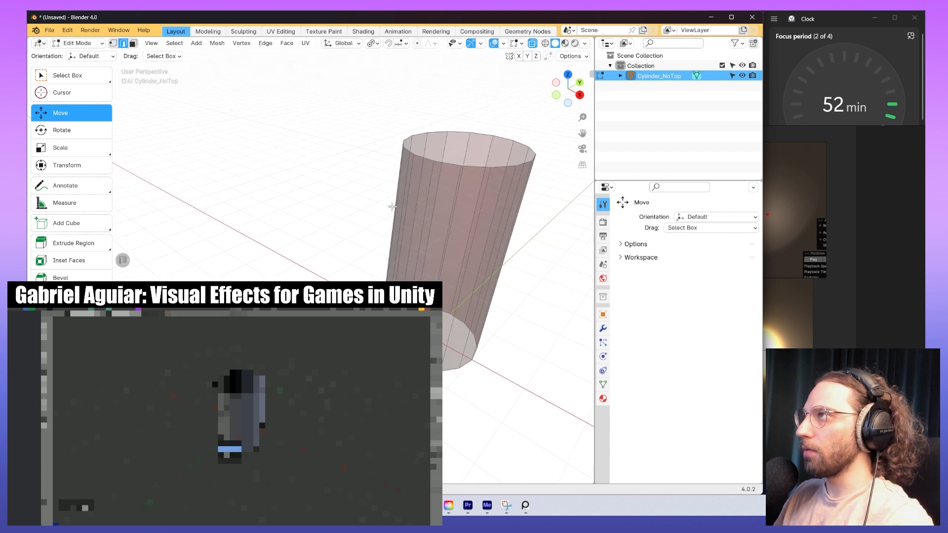
{"action": "key", "text": "alt+z"}
{"action": "left_click", "coordinate": [428, 236]}
{"action": "middle_click_drag", "start_coordinate": [428, 236], "coordinate": [301, 223]}
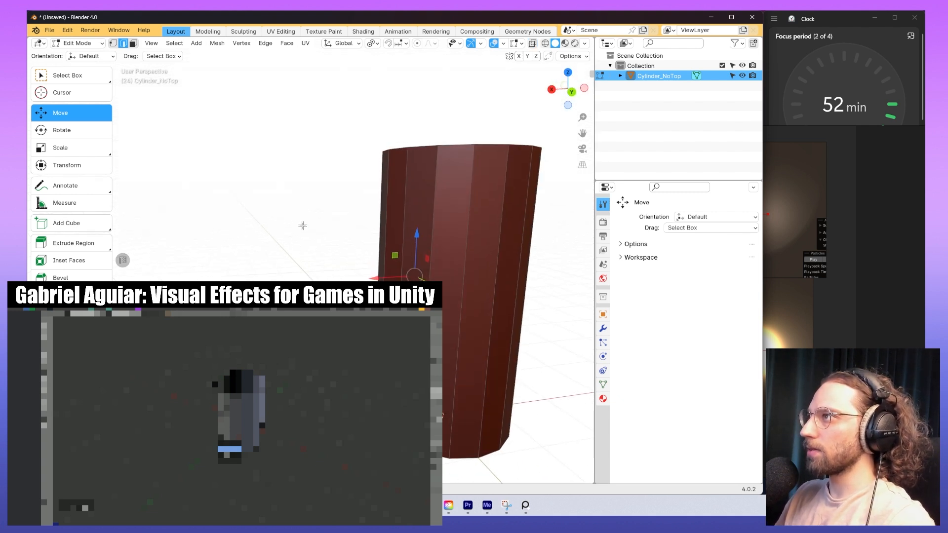
{"action": "scroll", "coordinate": [417, 233], "scroll_direction": "down", "scroll_amount": 5}
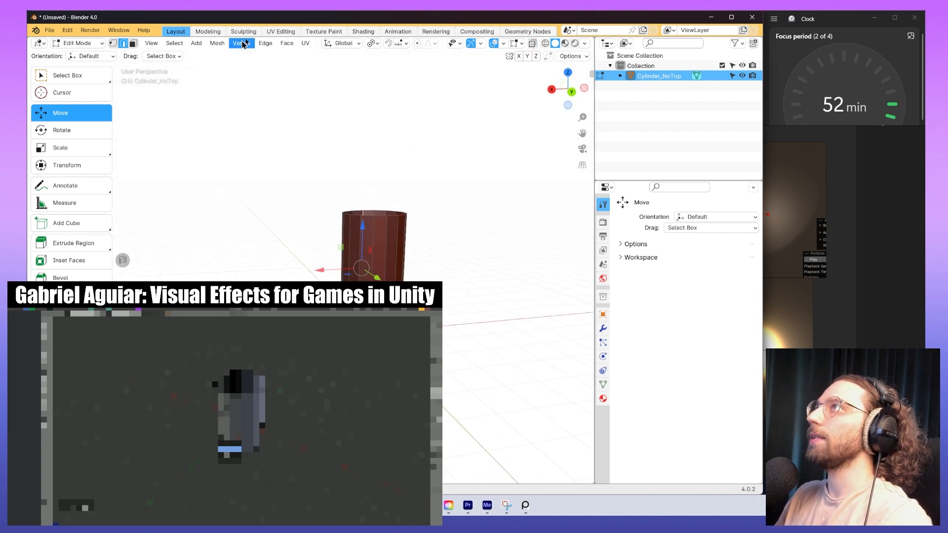
{"action": "left_click", "coordinate": [291, 32]}
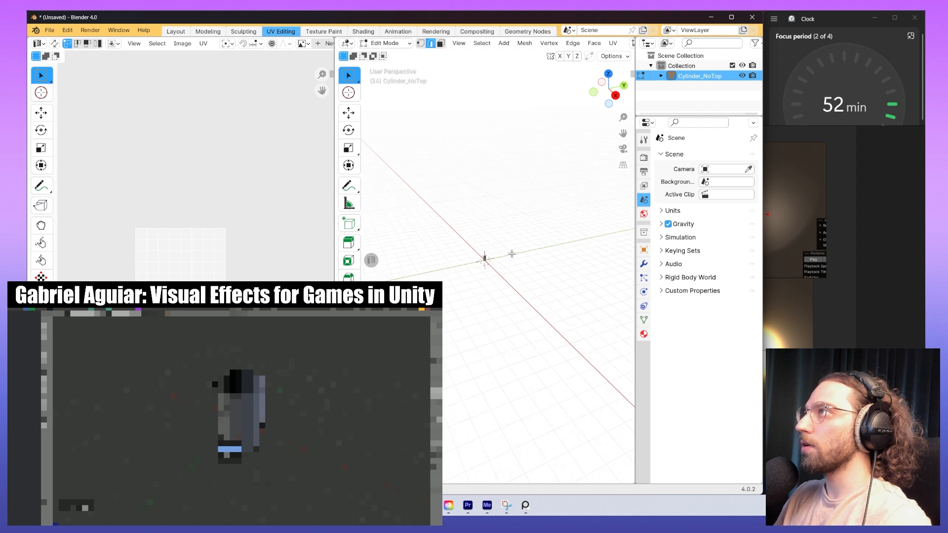
{"action": "scroll", "coordinate": [498, 251], "scroll_direction": "up", "scroll_amount": 6}
{"action": "middle_click_drag", "start_coordinate": [482, 197], "coordinate": [250, 259]}
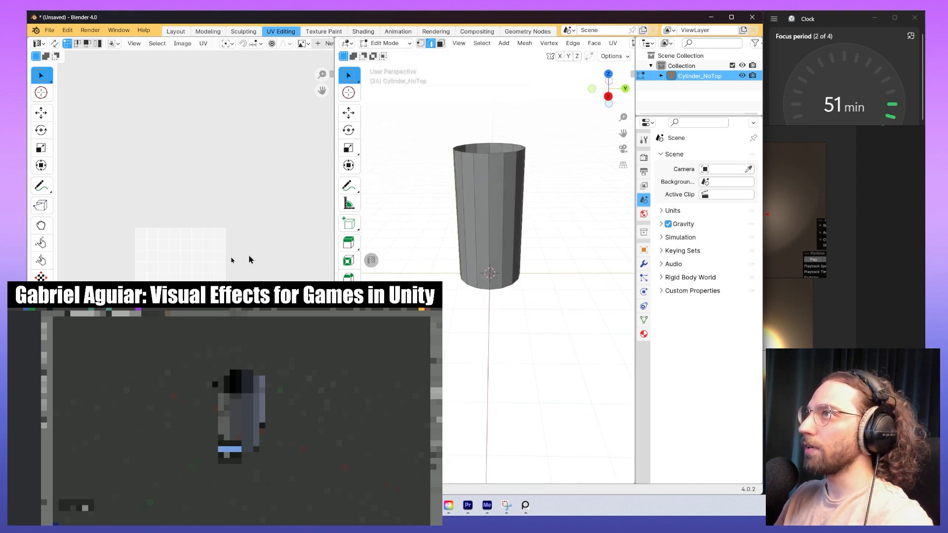
{"action": "middle_click_drag", "start_coordinate": [443, 203], "coordinate": [516, 203]}
{"action": "right_click", "coordinate": [517, 194]}
{"action": "left_click", "coordinate": [528, 367]}
{"action": "left_click", "coordinate": [525, 297]}
- Select the whole cylinder mesh and unwrap its UVs along the marked seam
{"action": "key", "text": "a"}
{"action": "left_click", "coordinate": [542, 228]}
{"action": "key", "text": "a"}
{"action": "left_click", "coordinate": [536, 195]}
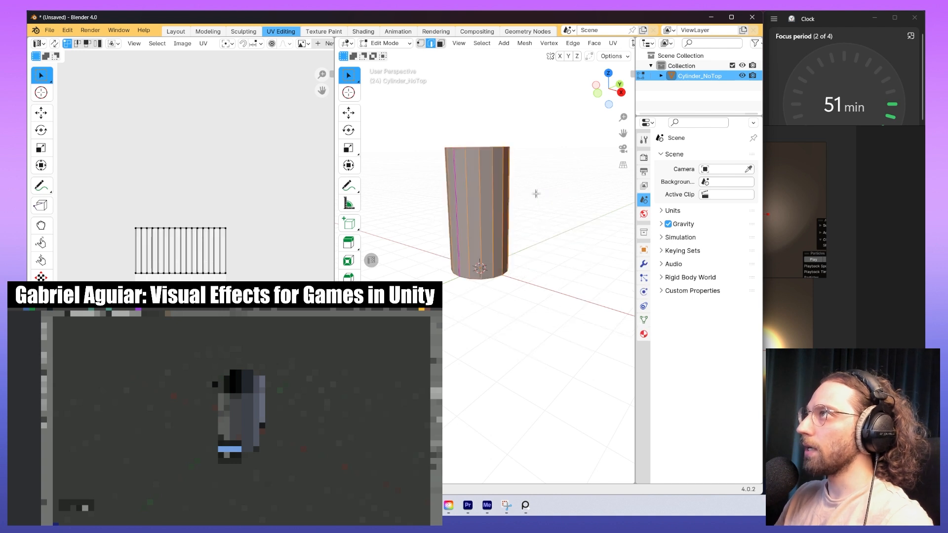
{"action": "right_click", "coordinate": [278, 251]}
{"action": "left_click", "coordinate": [263, 255]}
{"action": "key", "text": "3"}
{"action": "key", "text": "a"}
{"action": "right_click", "coordinate": [244, 239]}
{"action": "left_click", "coordinate": [243, 238]}
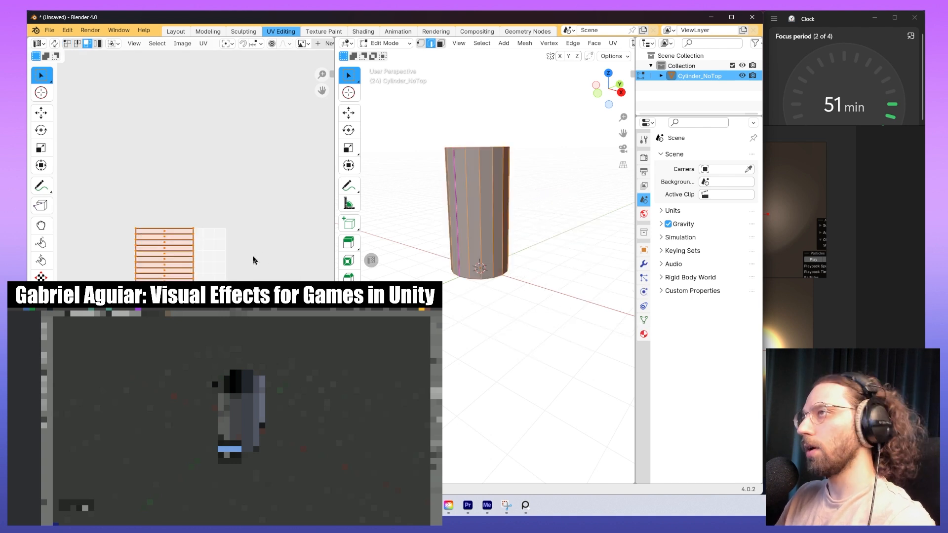
{"action": "left_click", "coordinate": [253, 260]}
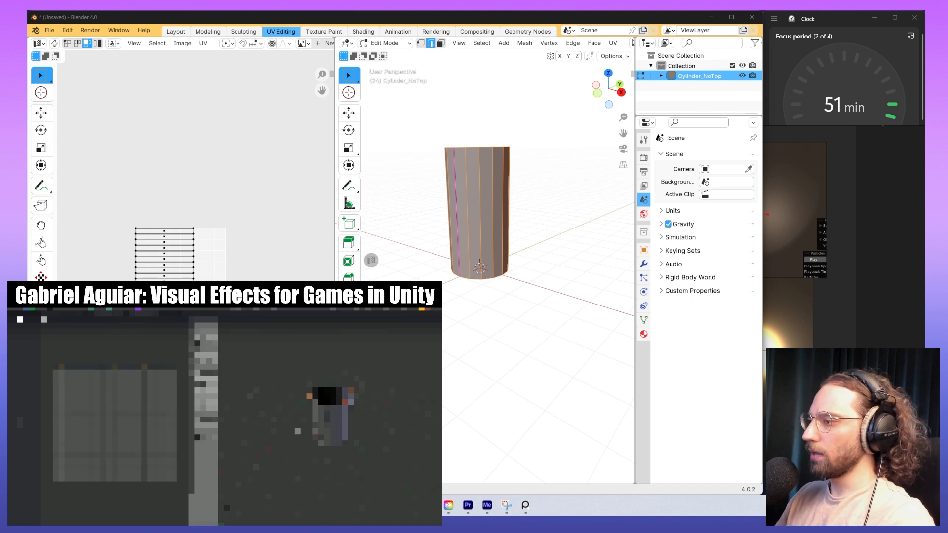
- Stretch the UV island by moving its right-hand column of vertices along X to near the UV square's right border
{"action": "scroll", "coordinate": [248, 276], "scroll_direction": "up", "scroll_amount": 5}
{"action": "scroll", "coordinate": [248, 273], "scroll_direction": "down", "scroll_amount": 1}
{"action": "key", "text": "a"}
{"action": "left_click", "coordinate": [255, 122]}
{"action": "key", "text": "1"}
{"action": "left_click_drag", "start_coordinate": [259, 115], "coordinate": [158, 410]}
{"action": "key", "text": "g"}
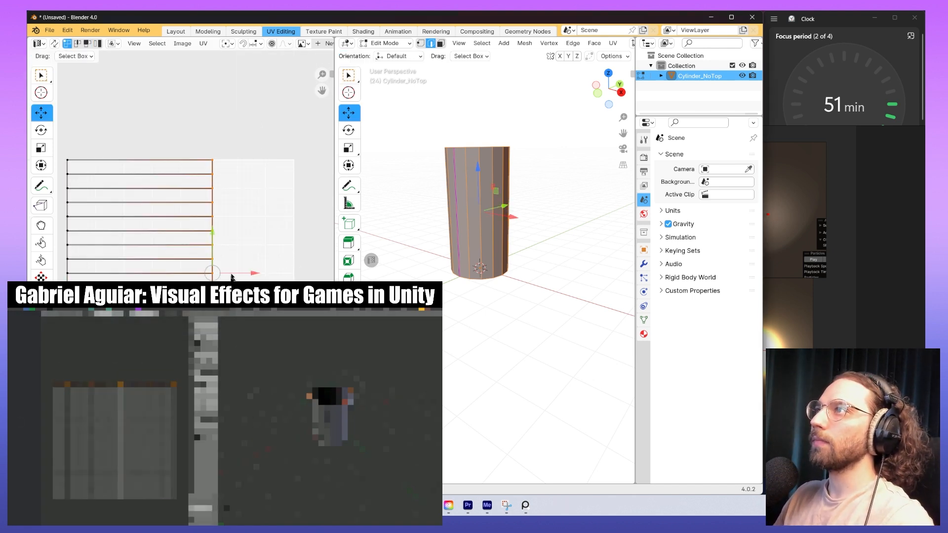
{"action": "key", "text": "x"}
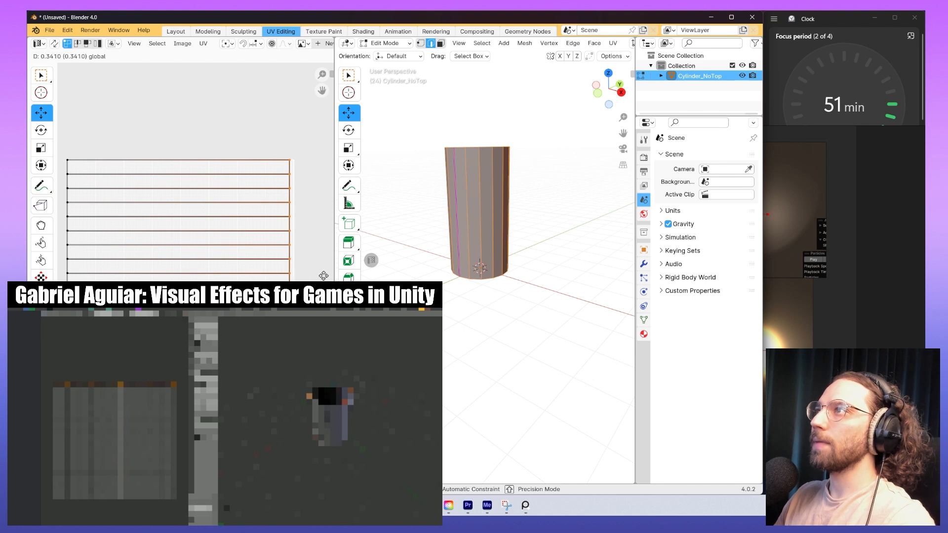
{"action": "left_click", "coordinate": [327, 275]}
- Fine-adjust the right-hand UV vertices along X against the UV square's border
{"action": "scroll", "coordinate": [327, 275], "scroll_direction": "up", "scroll_amount": 6}
{"action": "scroll", "coordinate": [327, 275], "scroll_direction": "up", "scroll_amount": 4}
{"action": "middle_click_drag", "start_coordinate": [320, 269], "coordinate": [167, 252]}
{"action": "left_click_drag", "start_coordinate": [177, 236], "coordinate": [181, 235]}
{"action": "scroll", "coordinate": [205, 250], "scroll_direction": "down", "scroll_amount": 5}
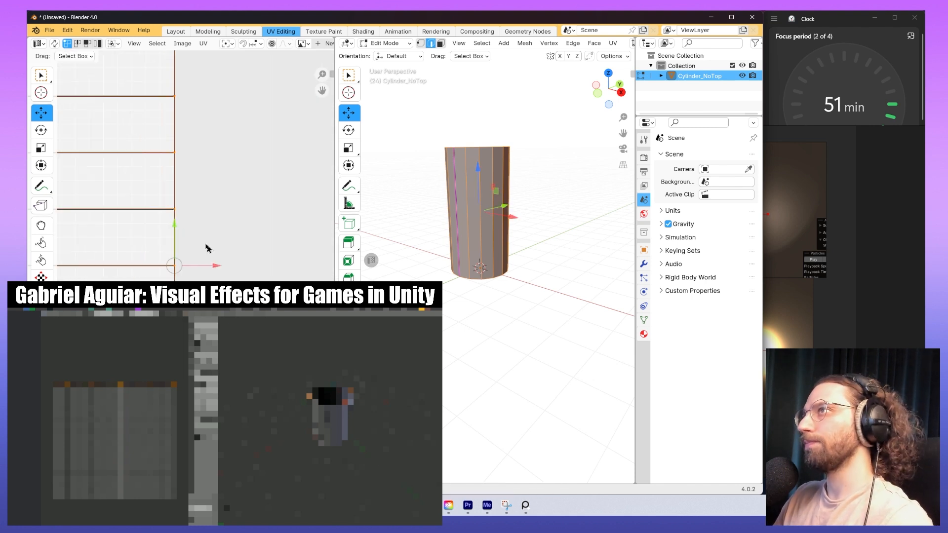
{"action": "scroll", "coordinate": [263, 282], "scroll_direction": "up", "scroll_amount": 5}
{"action": "left_click", "coordinate": [262, 284]}
- Select the UV island's left-hand column of vertices and check its alignment with the UV square's left border
{"action": "middle_click_drag", "start_coordinate": [148, 296], "coordinate": [365, 315]}
{"action": "left_click_drag", "start_coordinate": [143, 173], "coordinate": [217, 410]}
{"action": "scroll", "coordinate": [185, 365], "scroll_direction": "up", "scroll_amount": 11}
{"action": "middle_click_drag", "start_coordinate": [185, 366], "coordinate": [414, 311]}
{"action": "scroll", "coordinate": [180, 262], "scroll_direction": "down", "scroll_amount": 10}
- Nudge the UV island's right-hand column of vertices slightly inward so that it sits exactly on the UV square's border
{"action": "middle_click_drag", "start_coordinate": [180, 263], "coordinate": [30, 287]}
{"action": "scroll", "coordinate": [221, 258], "scroll_direction": "up", "scroll_amount": 2}
{"action": "middle_click_drag", "start_coordinate": [221, 258], "coordinate": [204, 334]}
{"action": "left_click_drag", "start_coordinate": [211, 182], "coordinate": [173, 385]}
{"action": "scroll", "coordinate": [177, 365], "scroll_direction": "up", "scroll_amount": 6}
{"action": "middle_click_drag", "start_coordinate": [176, 366], "coordinate": [233, 392]}
{"action": "mouse_move", "coordinate": [296, 355]}
{"action": "middle_mouse_down"}
{"action": "mouse_move", "coordinate": [251, 382]}
{"action": "mouse_move", "coordinate": [302, 366]}
{"action": "middle_mouse_up"}
{"action": "scroll", "coordinate": [251, 382], "scroll_direction": "up", "scroll_amount": 10}
{"action": "mouse_move", "coordinate": [232, 319]}
{"action": "left_mouse_down"}
{"action": "mouse_move", "coordinate": [198, 319]}
{"action": "mouse_move", "coordinate": [226, 319]}
{"action": "left_mouse_up"}
{"action": "scroll", "coordinate": [226, 319], "scroll_direction": "down", "scroll_amount": 6}
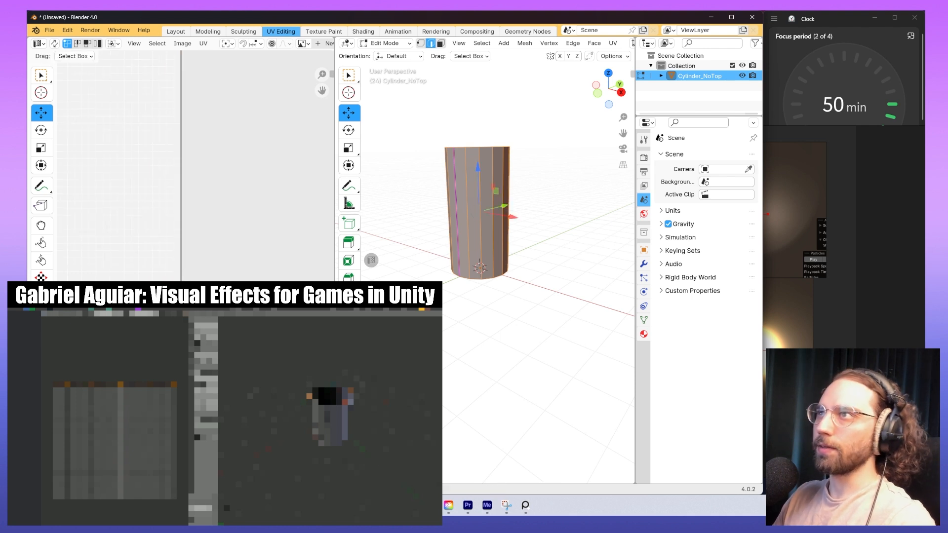
{"action": "scroll", "coordinate": [256, 266], "scroll_direction": "up", "scroll_amount": 3}
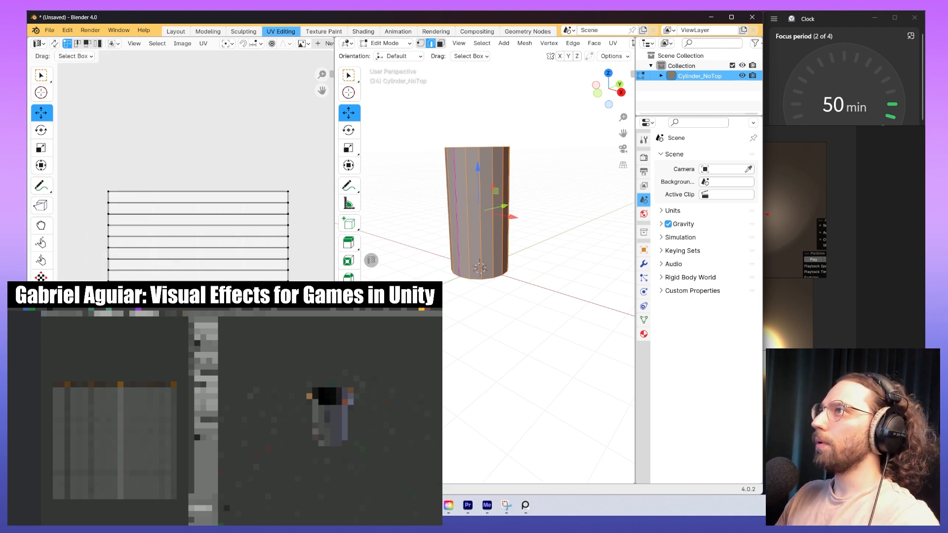
- Save the Blender file as Meshes_for_VFX.blend in the Documents\VFX-Playground folder
{"action": "key", "text": "ctrl+s"}
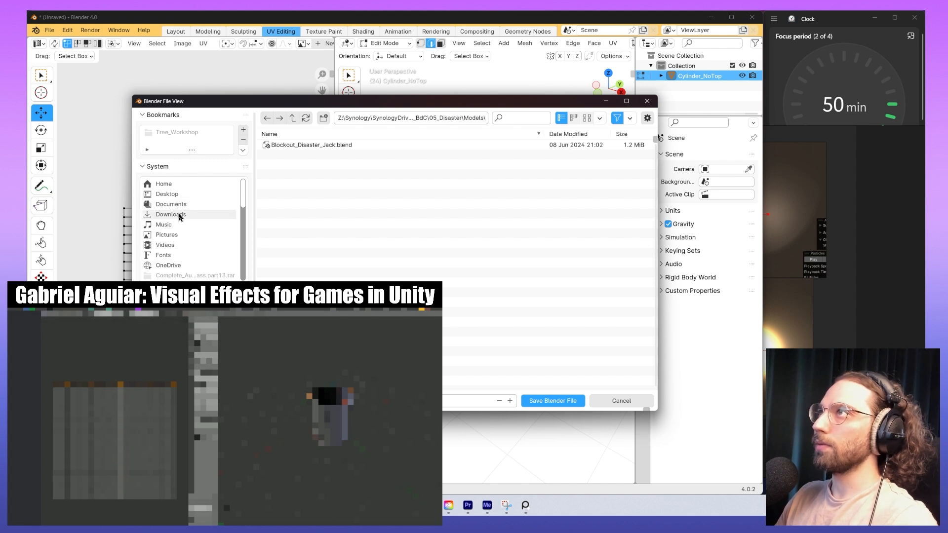
{"action": "key", "text": "Escape"}
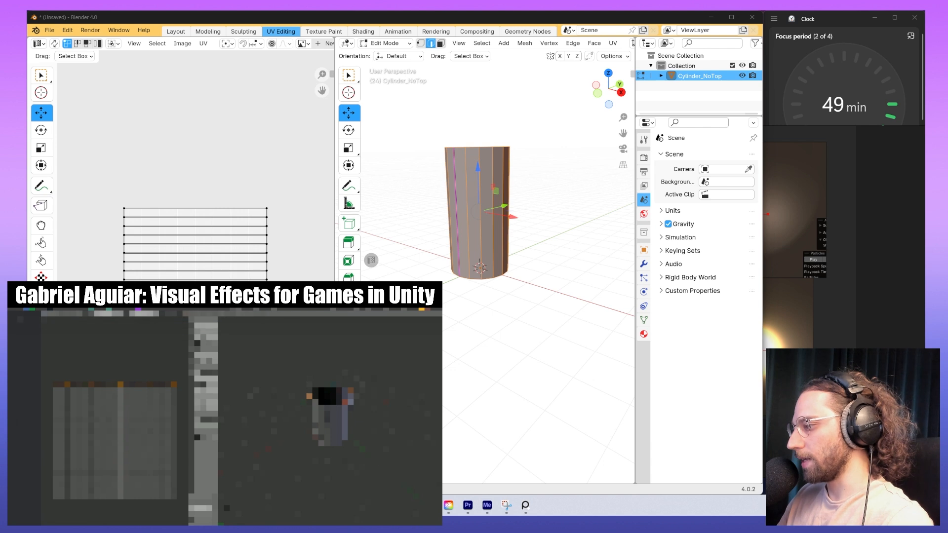
{"action": "key", "text": "Return"}
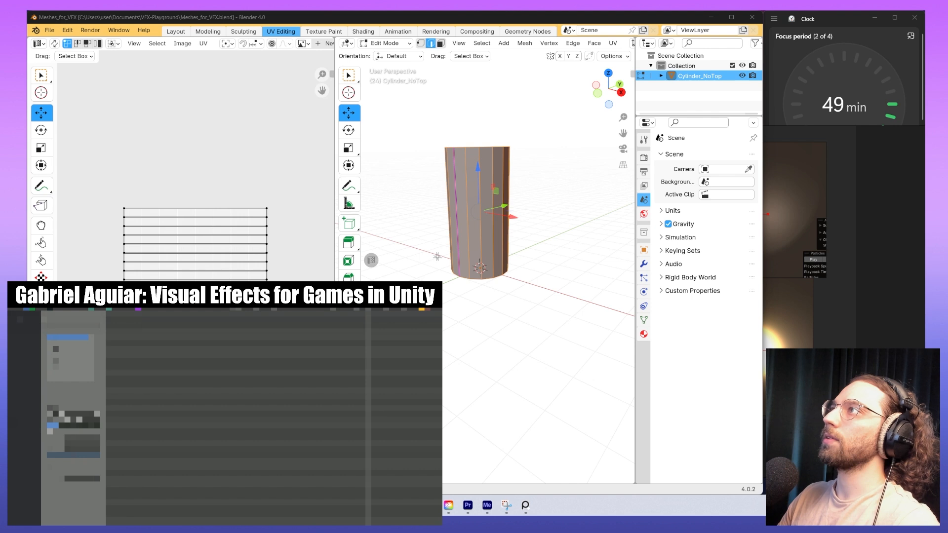
- Select the whole cylinder mesh and set up an FBX export limited to selected objects, with Armature and Mesh types and FBX Units Scale
{"action": "left_click", "coordinate": [555, 367]}
{"action": "key", "text": "a"}
{"action": "left_click", "coordinate": [547, 224]}
{"action": "middle_click_drag", "start_coordinate": [557, 219], "coordinate": [469, 224]}
{"action": "right_click", "coordinate": [544, 227]}
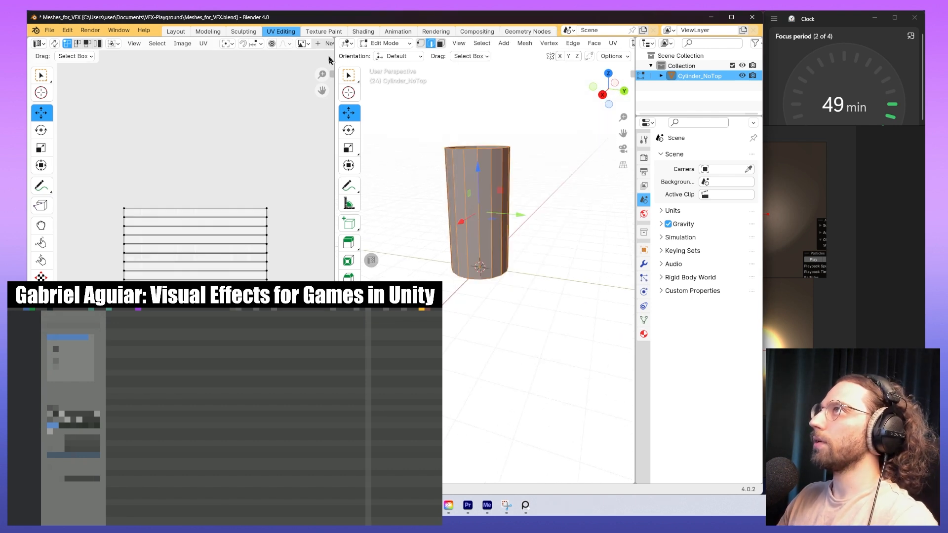
{"action": "left_click", "coordinate": [49, 30]}
{"action": "mouse_move", "coordinate": [86, 187]}
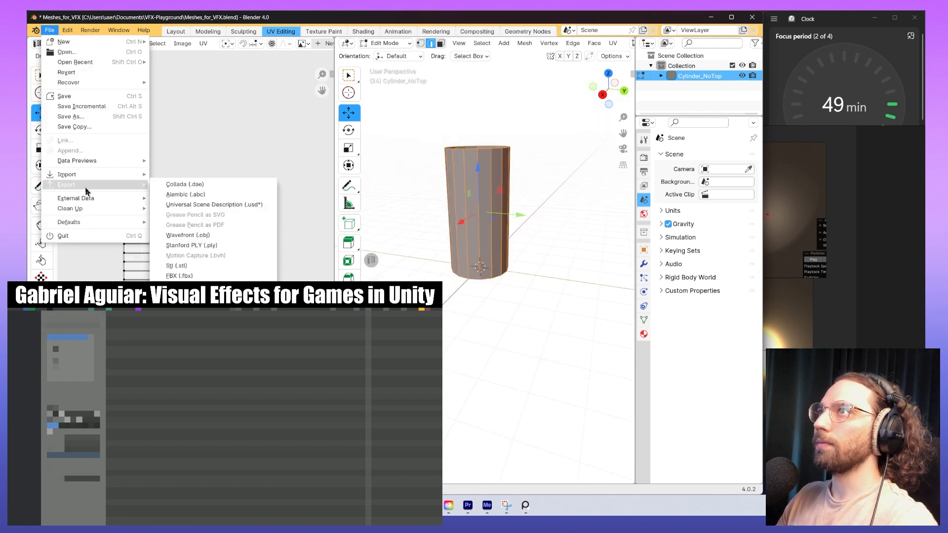
{"action": "left_click", "coordinate": [180, 275]}
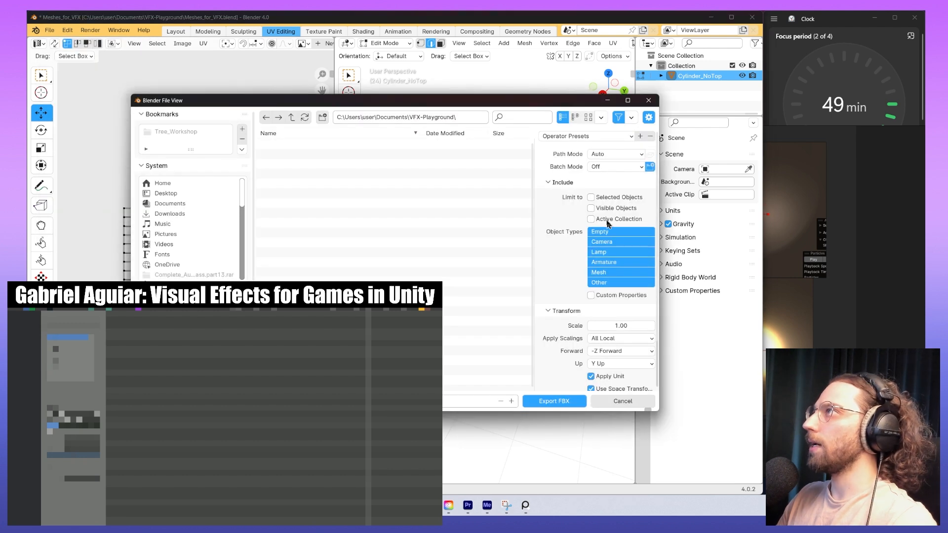
{"action": "left_click", "coordinate": [611, 136]}
{"action": "left_click", "coordinate": [582, 164]}
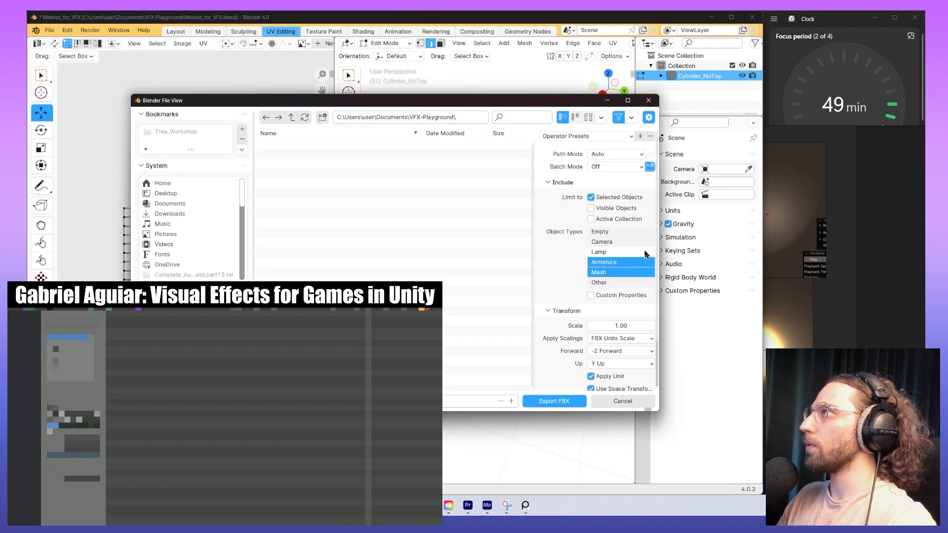
- Name the export Cylinder_NoTop.fbx and export it to the VFX-Playground folder
{"action": "left_click", "coordinate": [294, 94]}
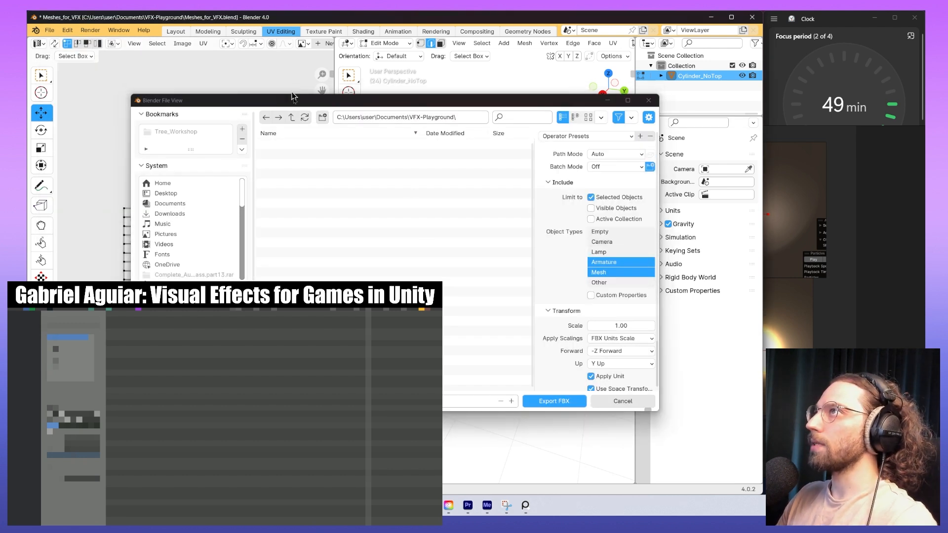
{"action": "left_click_drag", "start_coordinate": [295, 100], "coordinate": [312, 123]}
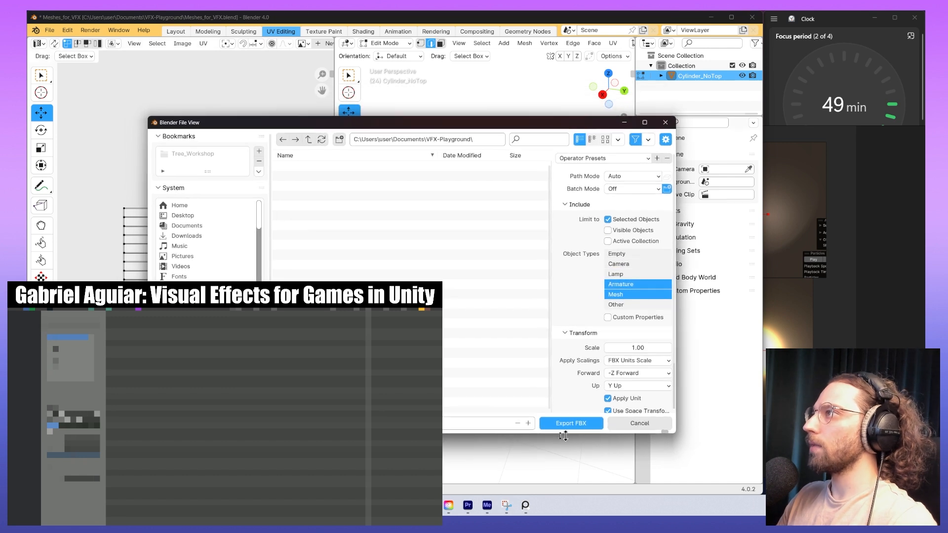
{"action": "left_click", "coordinate": [415, 424]}
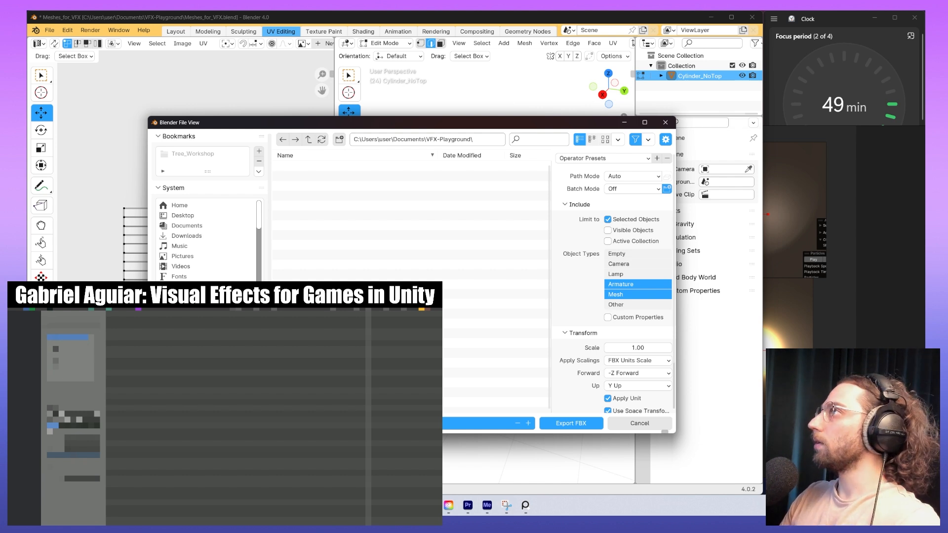
{"action": "key", "text": "Return"}
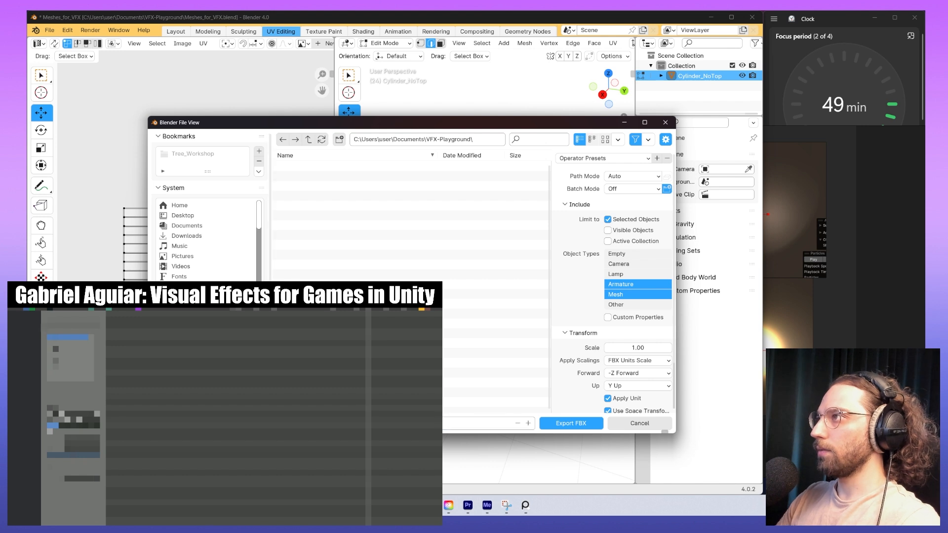
{"action": "left_click", "coordinate": [573, 423]}
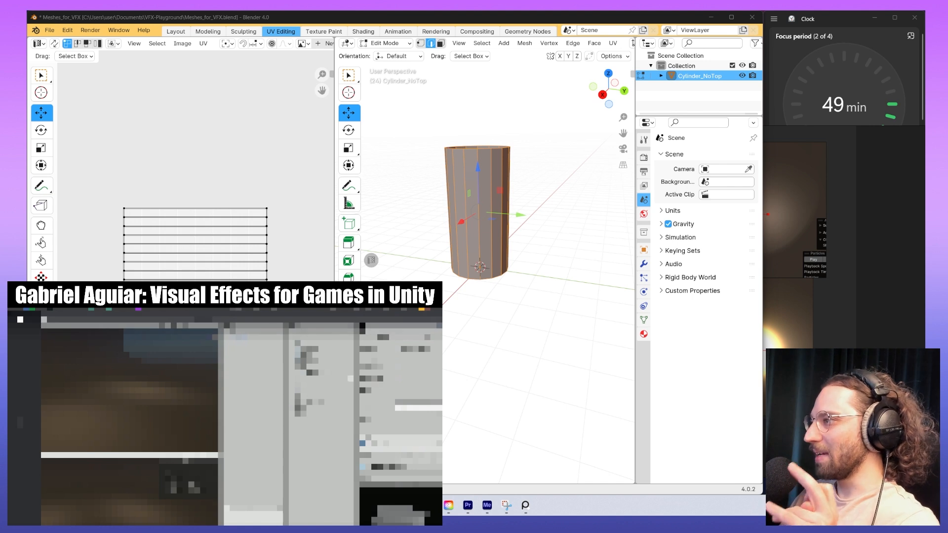
- Switch to Unity and bring the exported Cylinder_NoTop FBX into the project's Models folder
{"action": "left_click", "coordinate": [486, 505]}
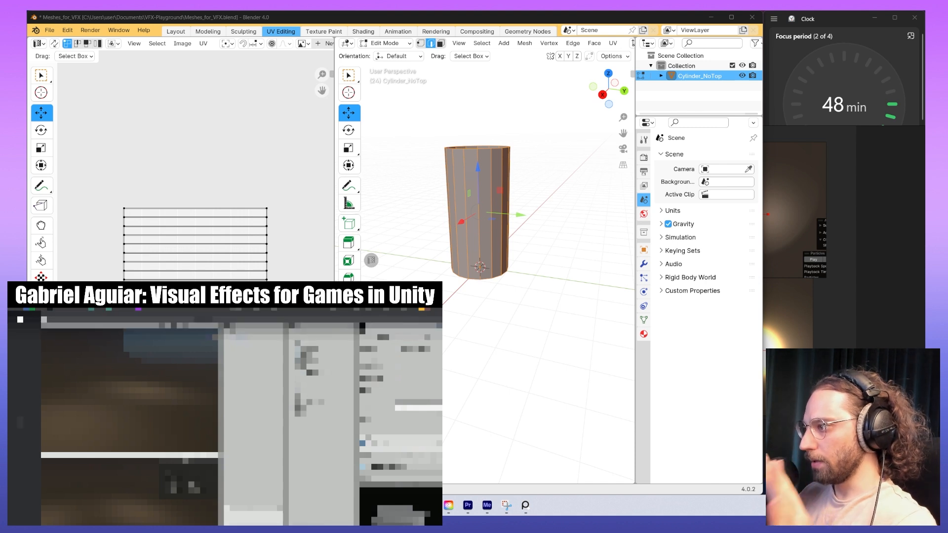
{"action": "left_click", "coordinate": [710, 17]}
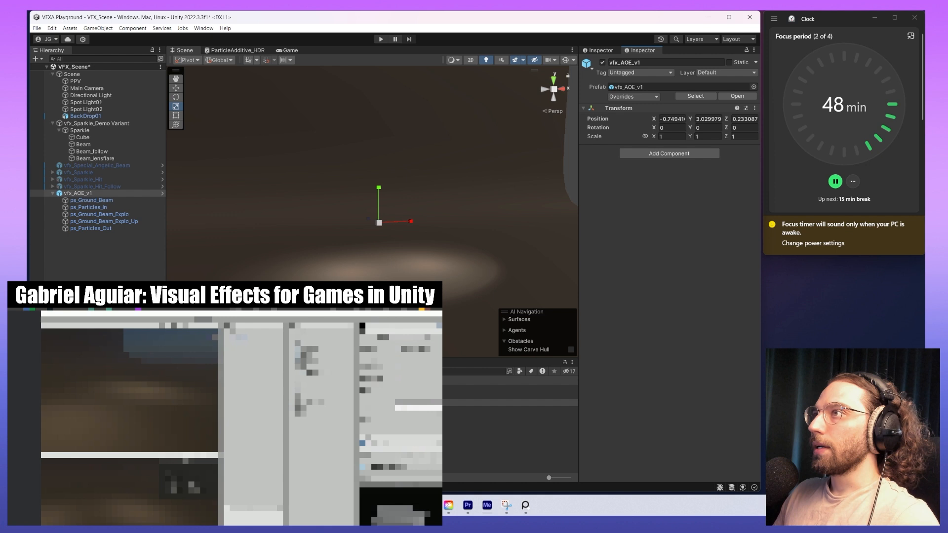
{"action": "double_click", "coordinate": [277, 402]}
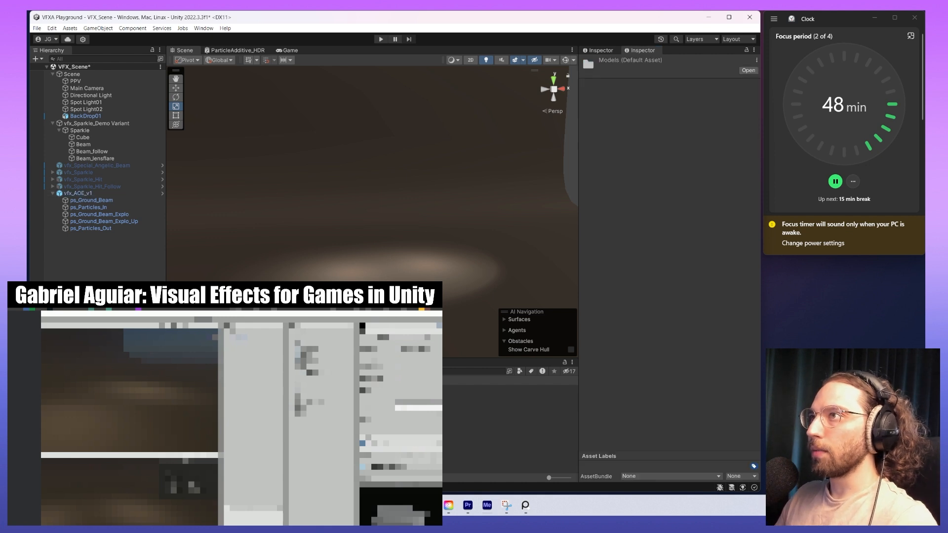
{"action": "left_click", "coordinate": [276, 389]}
{"action": "left_click_drag", "start_coordinate": [276, 388], "coordinate": [406, 273]}
{"action": "scroll", "coordinate": [409, 277], "scroll_direction": "down", "scroll_amount": 4}
{"action": "key", "text": "Delete"}
{"action": "scroll", "coordinate": [402, 274], "scroll_direction": "up", "scroll_amount": 3}
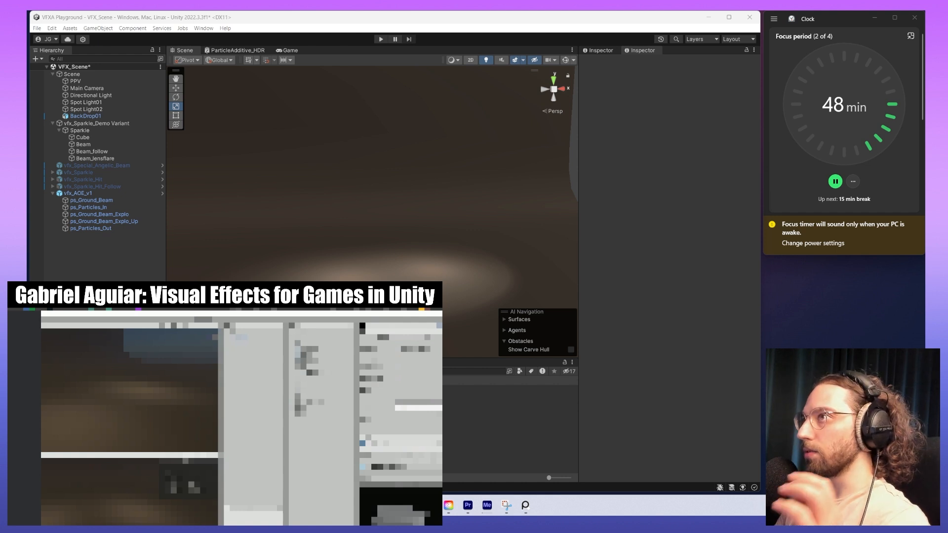
- Examine the imported cylinder model's import settings and the orientation in its preview
{"action": "left_click", "coordinate": [345, 396]}
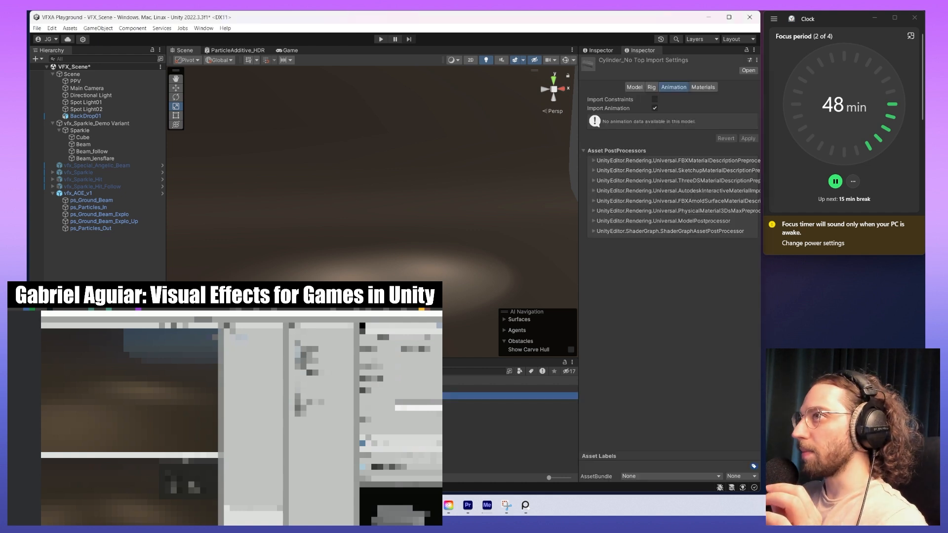
{"action": "left_click", "coordinate": [635, 87]}
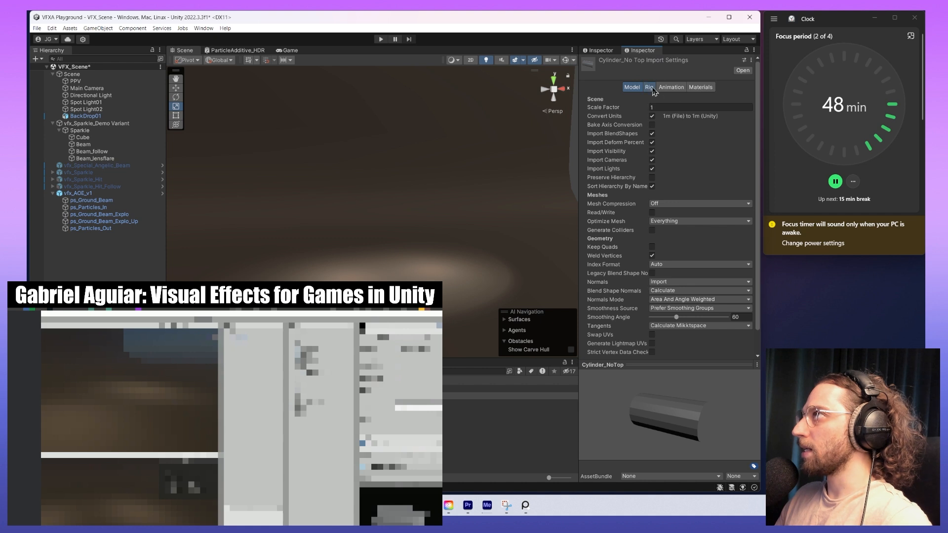
{"action": "left_click", "coordinate": [689, 89]}
{"action": "left_click", "coordinate": [636, 89]}
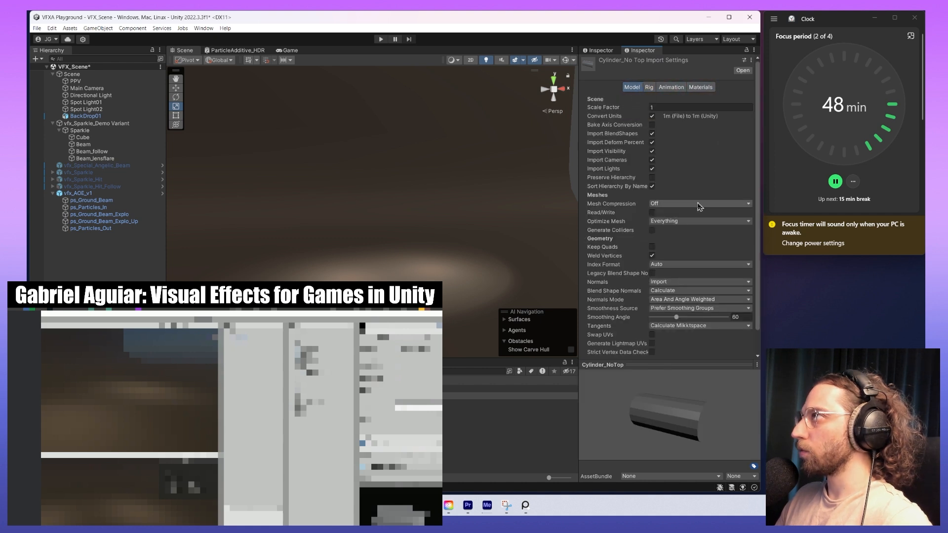
- Switch to Blender, put Cylinder_NoTop into Object Mode and start another FBX export
{"action": "key", "text": "alt+Tab"}
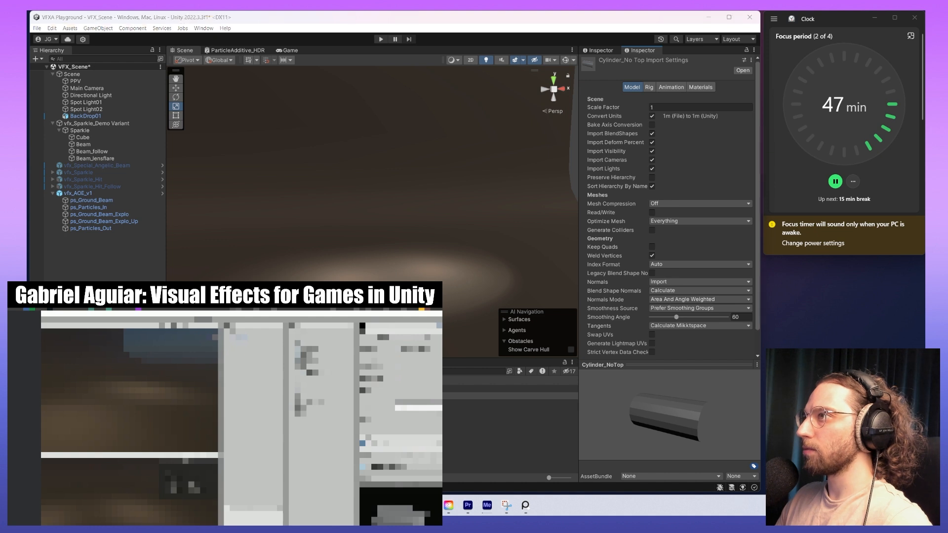
{"action": "key", "text": "q"}
{"action": "left_click", "coordinate": [542, 135]}
{"action": "left_click", "coordinate": [500, 186]}
{"action": "key", "text": "ctrl+Tab"}
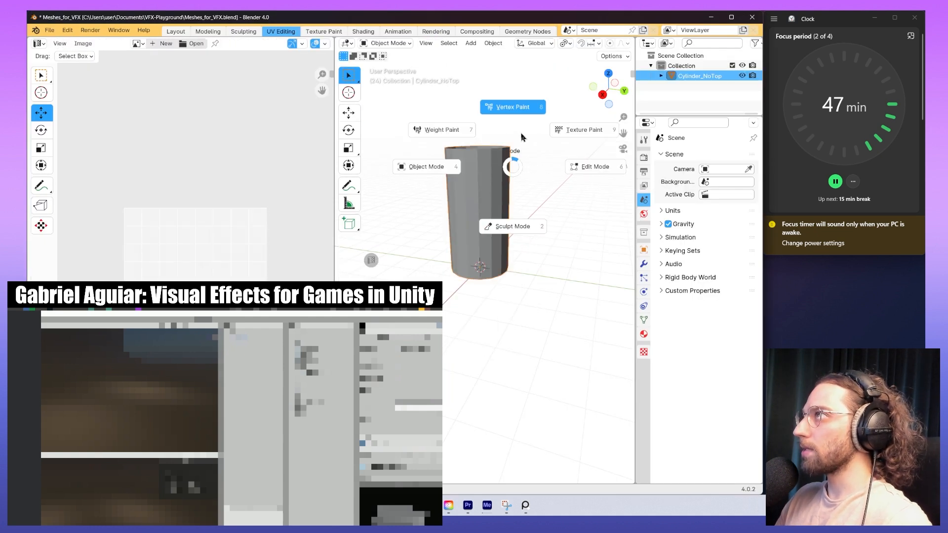
{"action": "key", "text": "Escape"}
{"action": "key", "text": "q"}
{"action": "left_click", "coordinate": [497, 216]}
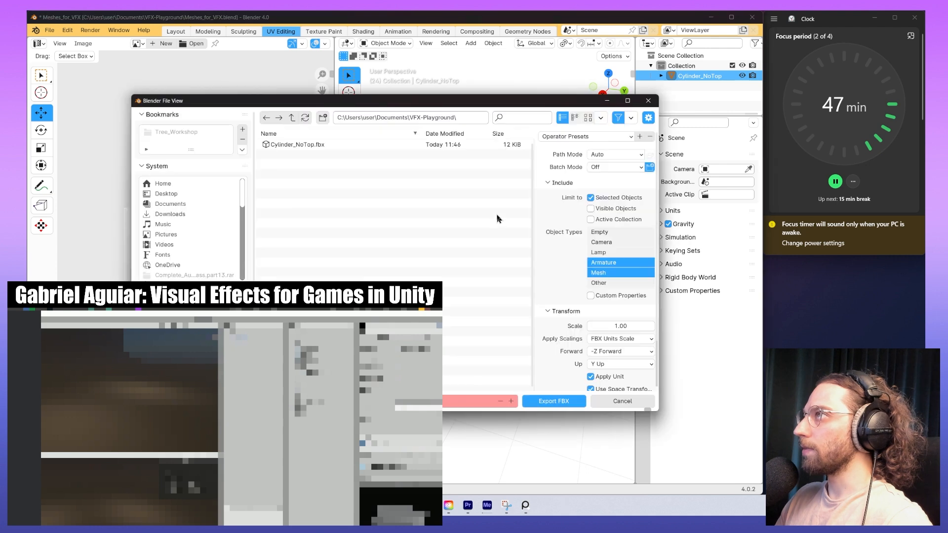
- Re-export over Cylinder_NoTop.fbx with the up axis set to Z Up and forward set to -X Forward
{"action": "left_click", "coordinate": [365, 144]}
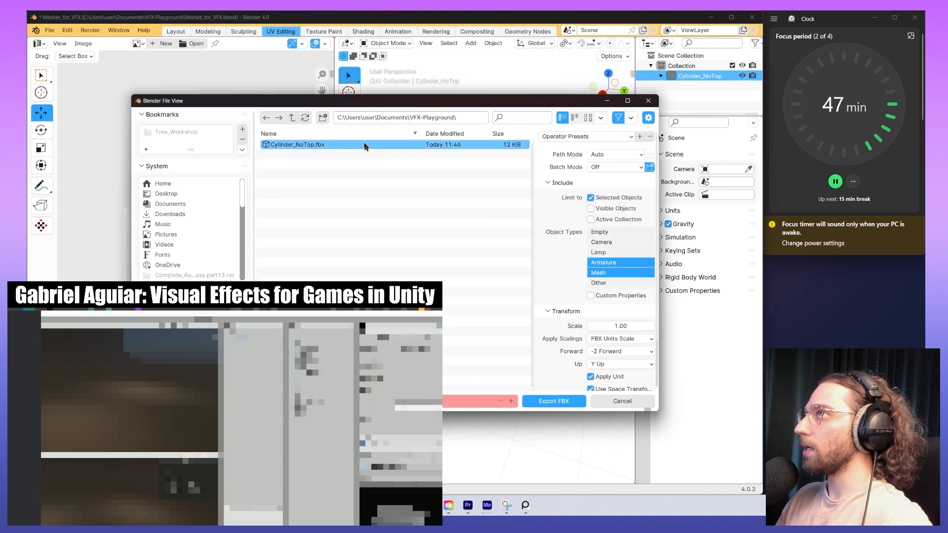
{"action": "scroll", "coordinate": [612, 225], "scroll_direction": "down", "scroll_amount": 2}
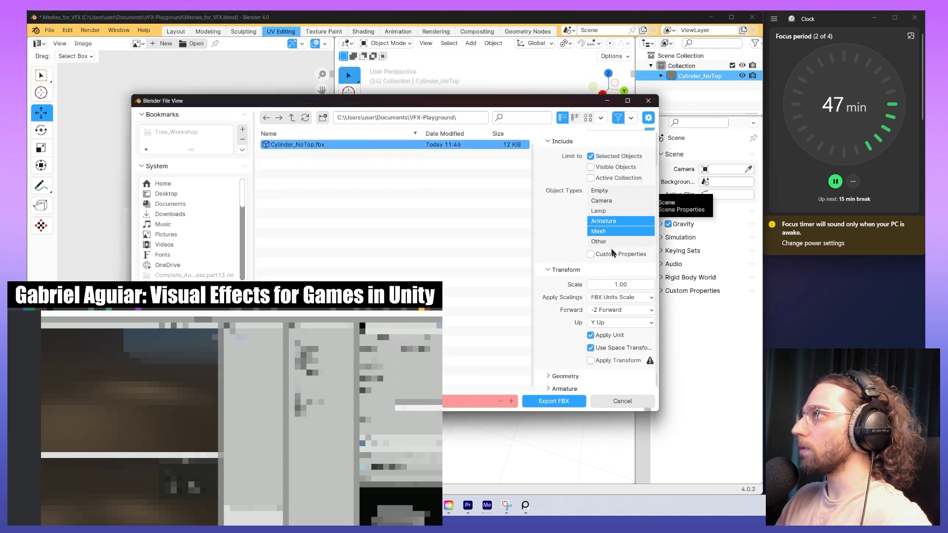
{"action": "left_click", "coordinate": [622, 323]}
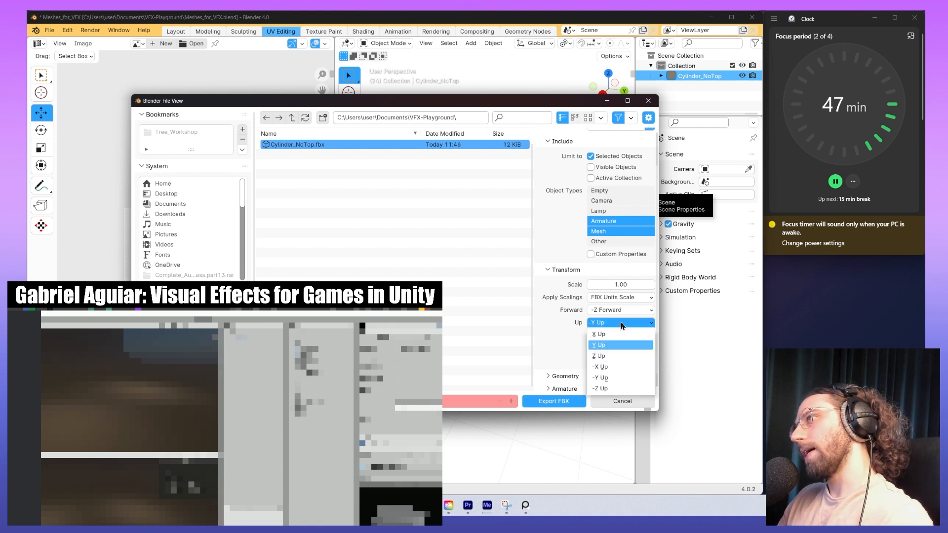
{"action": "left_click", "coordinate": [614, 361]}
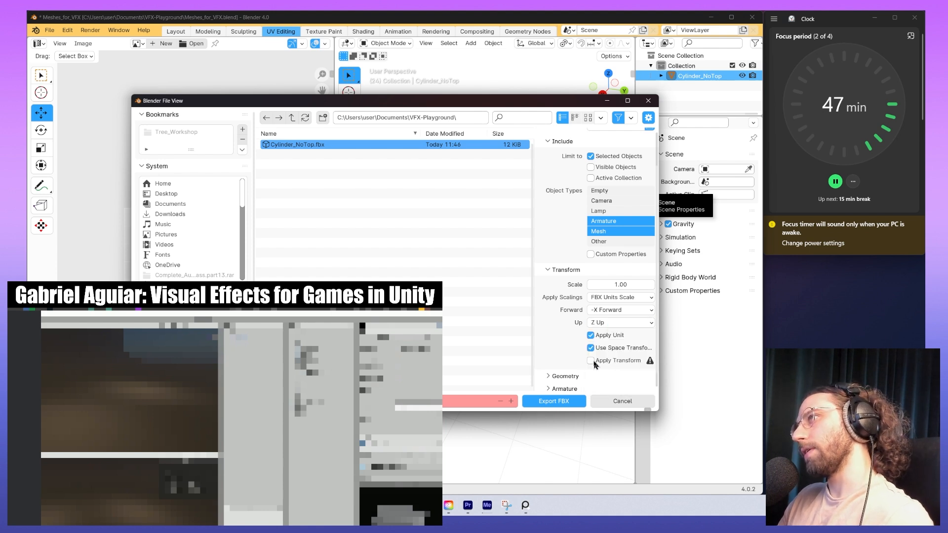
{"action": "left_click", "coordinate": [554, 401]}
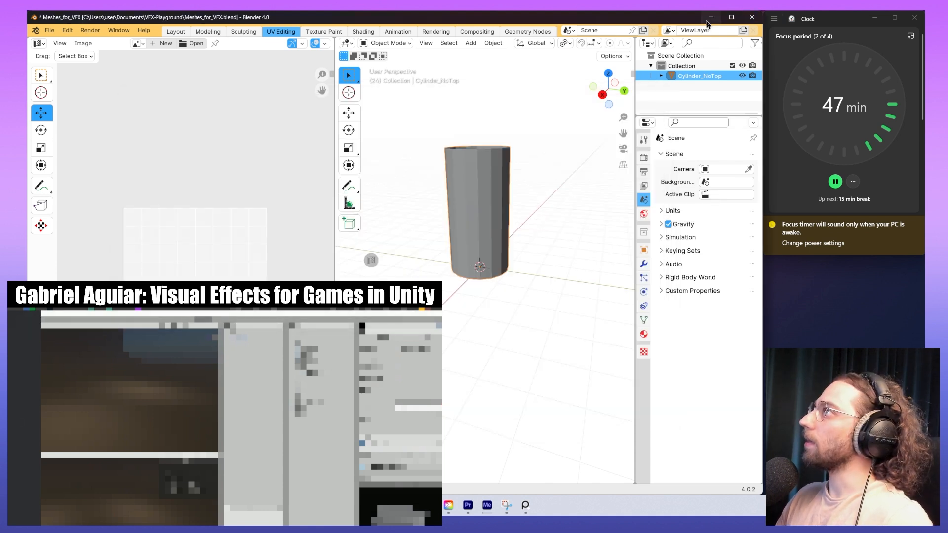
- Switch to Unity and rename the ps_Ground_Beam (1) particle system under vfx_AOE_v1 to m_Cylinder
{"action": "key", "text": "alt+Tab"}
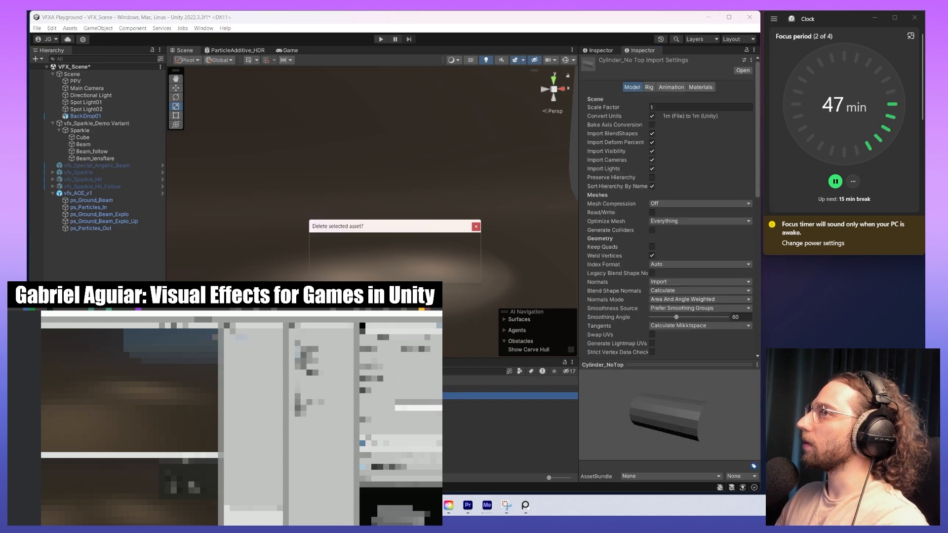
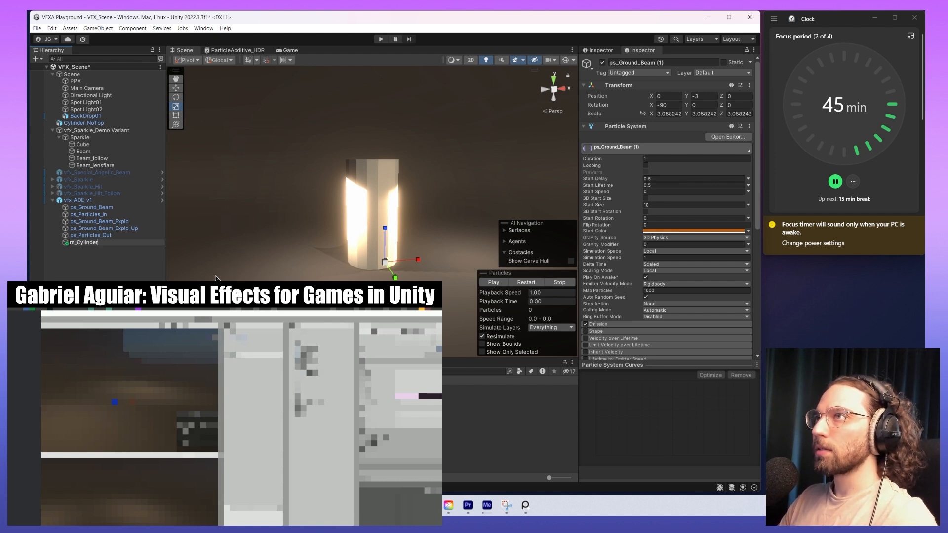
{"action": "key", "text": "Return"}
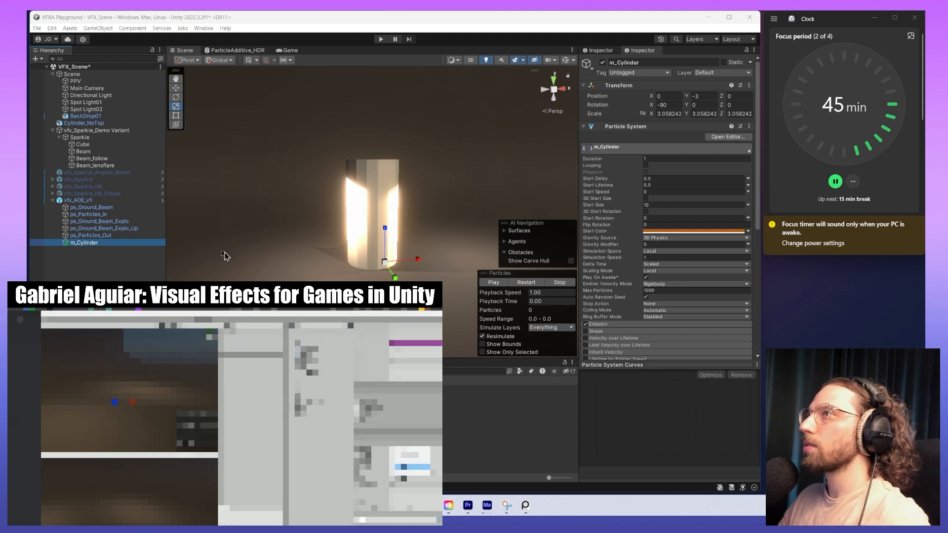
- Delete the Cylinder_NoTop model from the scene
{"action": "scroll", "coordinate": [701, 267], "scroll_direction": "down", "scroll_amount": 5}
{"action": "left_click", "coordinate": [359, 184]}
{"action": "left_click", "coordinate": [365, 187]}
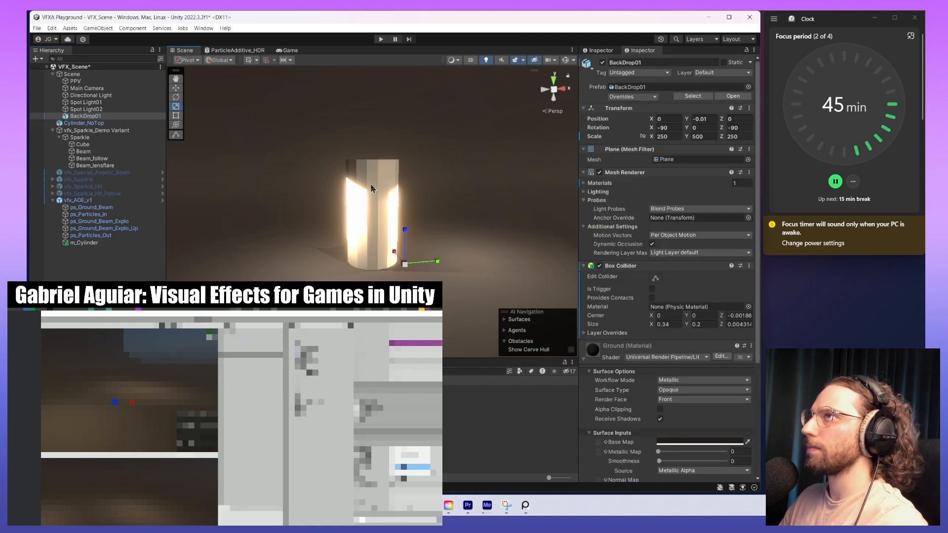
{"action": "left_click", "coordinate": [371, 168]}
{"action": "left_click", "coordinate": [372, 169]}
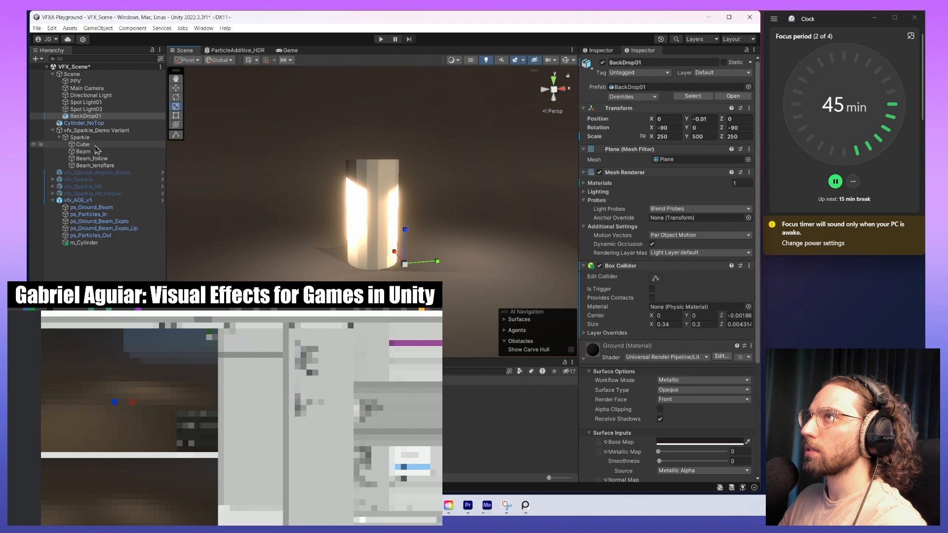
{"action": "left_click", "coordinate": [87, 123]}
{"action": "key", "text": "Delete"}
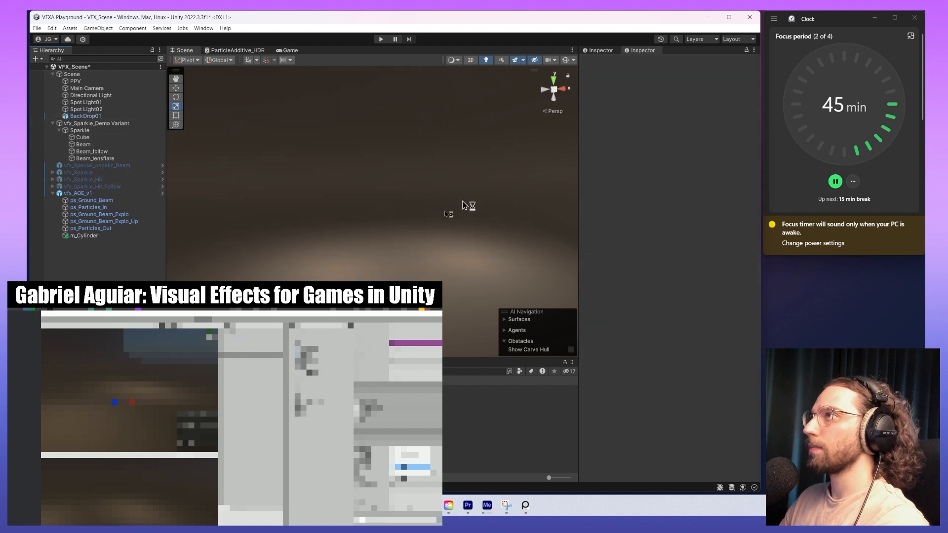
- Set the render mode of the m_Cylinder particle system's Renderer module to Mesh
{"action": "left_click", "coordinate": [85, 236]}
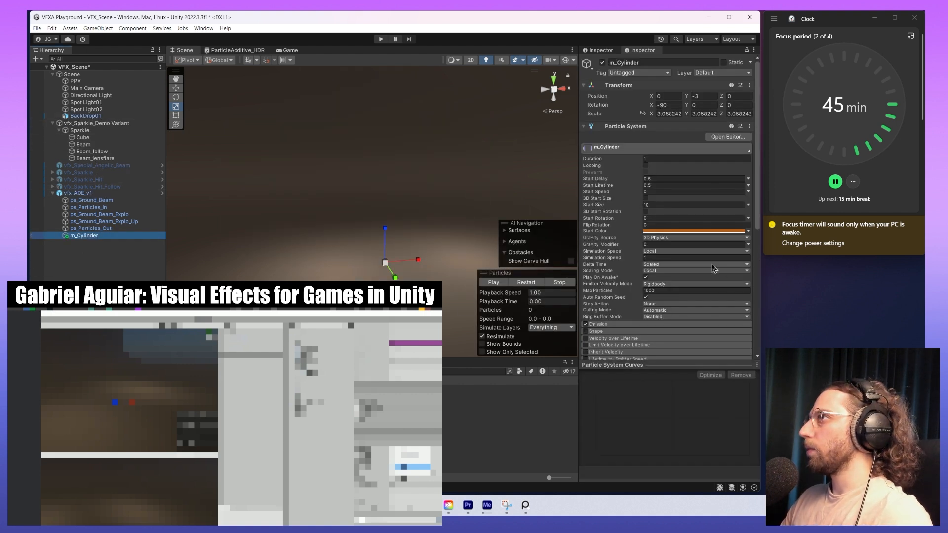
{"action": "scroll", "coordinate": [706, 291], "scroll_direction": "down", "scroll_amount": 10}
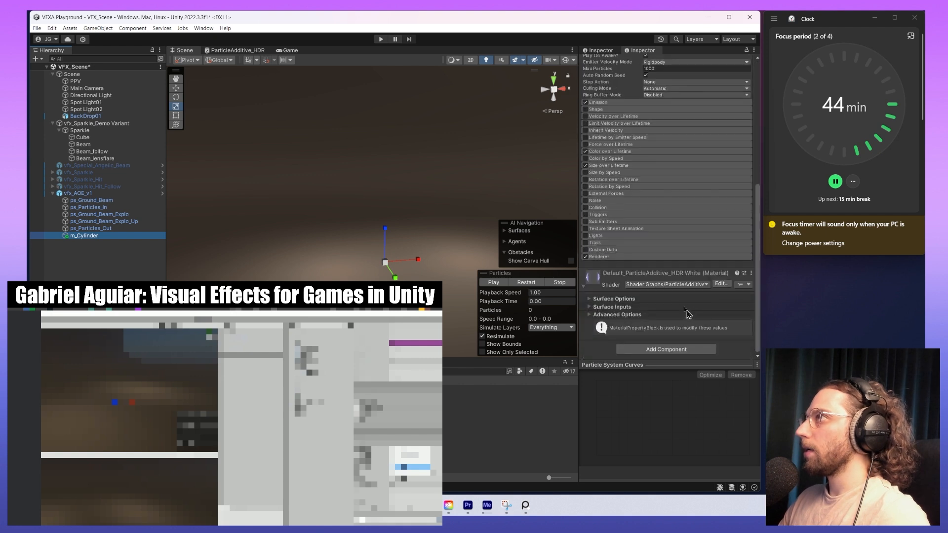
{"action": "left_click", "coordinate": [613, 256]}
{"action": "left_click", "coordinate": [690, 265]}
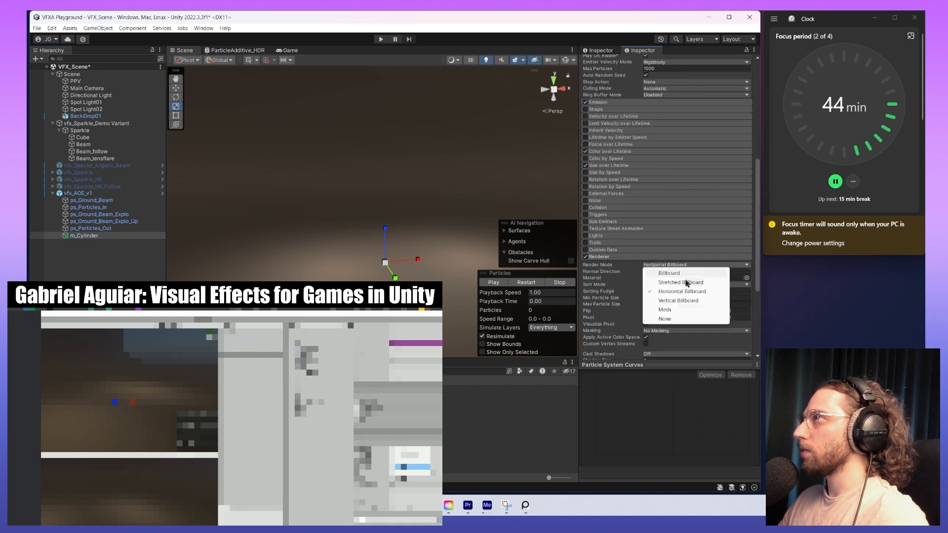
{"action": "left_click", "coordinate": [686, 311]}
{"action": "scroll", "coordinate": [679, 306], "scroll_direction": "down", "scroll_amount": 3}
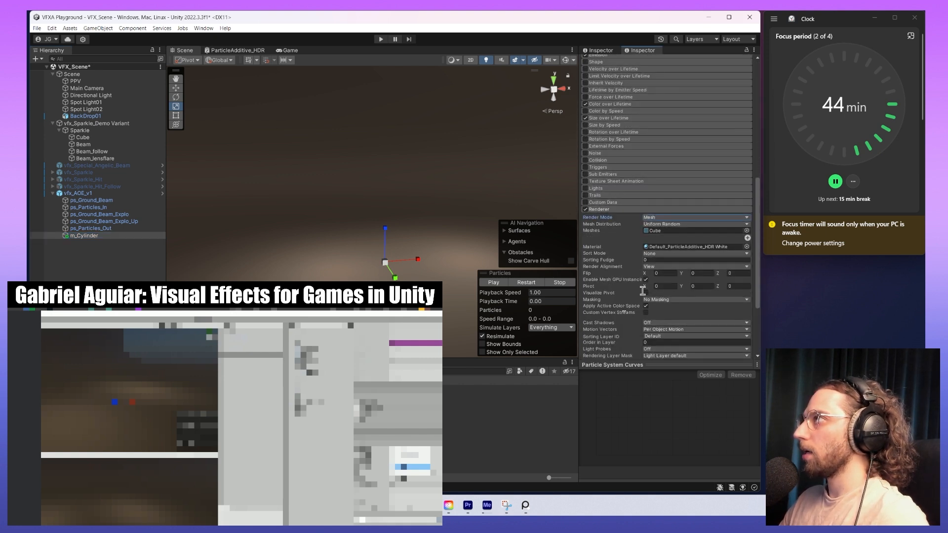
- Assign the Cylinder_NoTop mesh to the m_Cylinder renderer in place of the default cube
{"action": "left_click", "coordinate": [316, 395]}
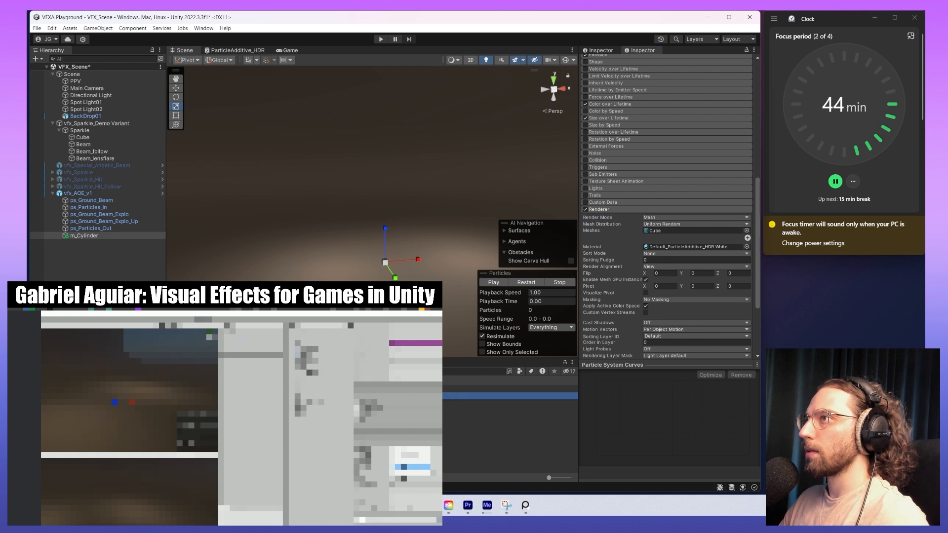
{"action": "left_click_drag", "start_coordinate": [316, 395], "coordinate": [696, 231]}
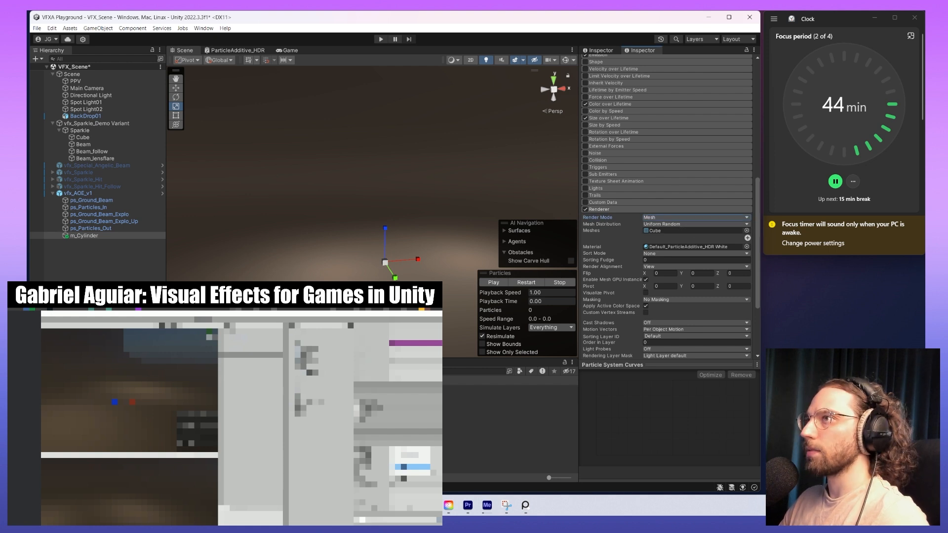
{"action": "left_click", "coordinate": [84, 236]}
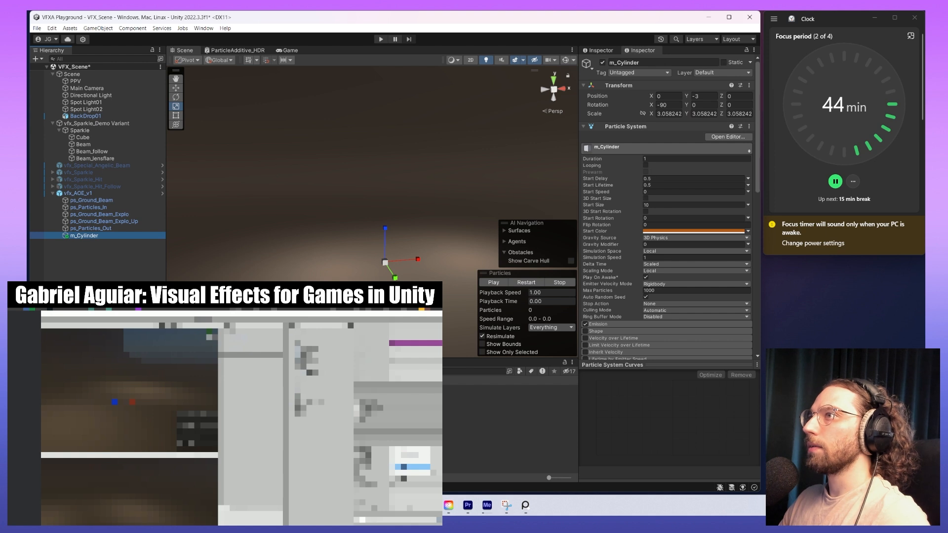
{"action": "scroll", "coordinate": [686, 266], "scroll_direction": "down", "scroll_amount": 10}
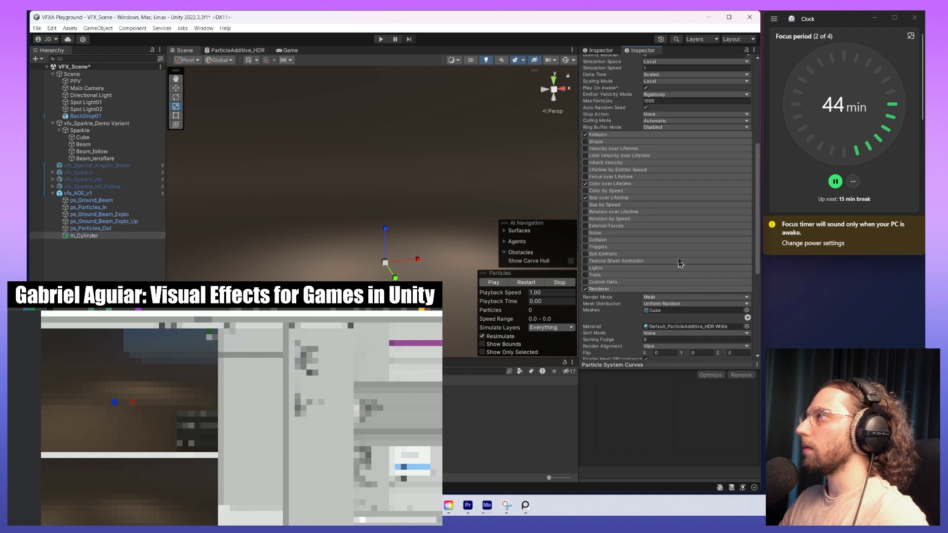
{"action": "left_click_drag", "start_coordinate": [316, 410], "coordinate": [693, 129]}
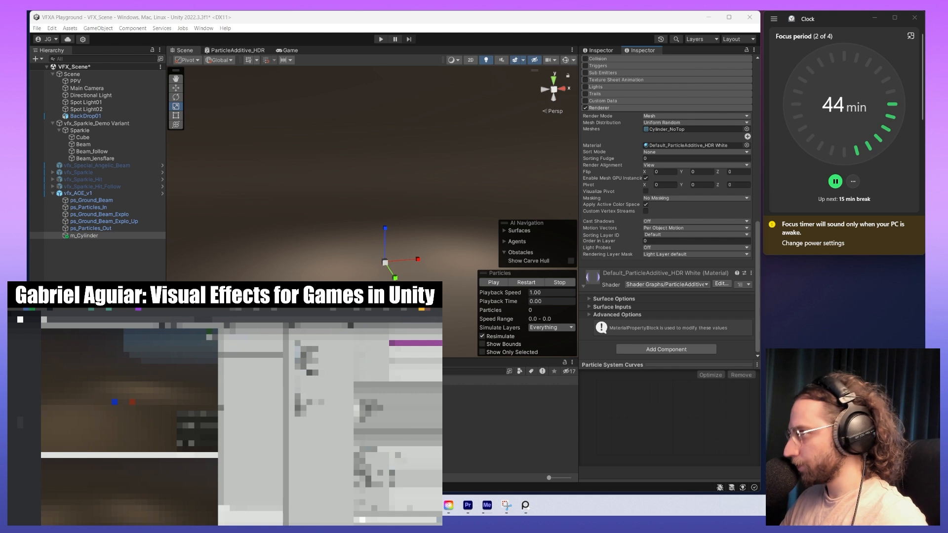
- Restart the m_Cylinder particle preview and set the system's Start Delay to 1
{"action": "left_click", "coordinate": [534, 286]}
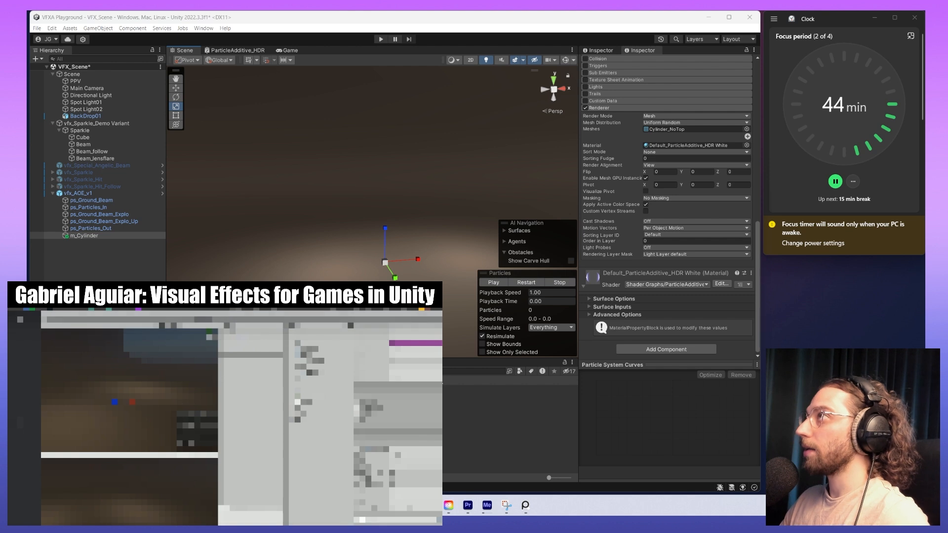
{"action": "left_click_drag", "start_coordinate": [434, 235], "coordinate": [437, 175], "text": "alt"}
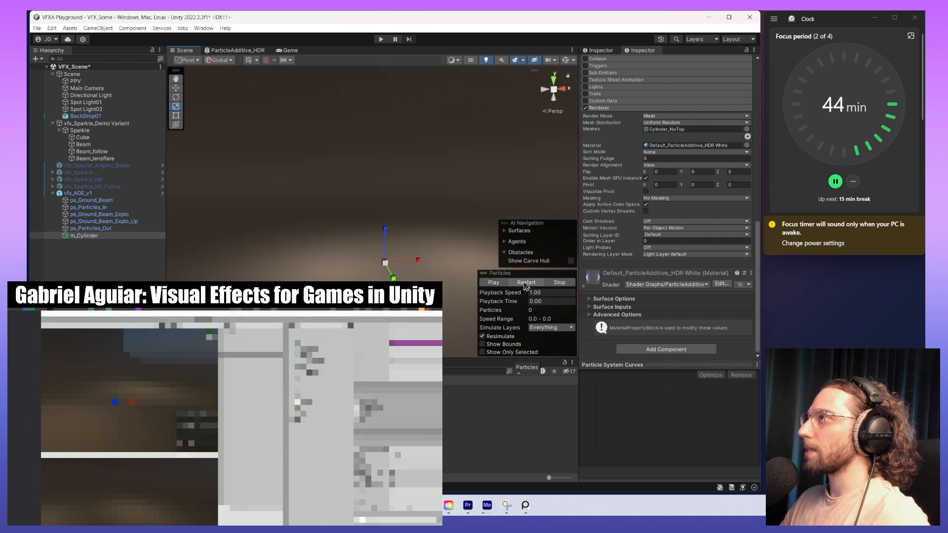
{"action": "left_click", "coordinate": [526, 282]}
{"action": "scroll", "coordinate": [682, 225], "scroll_direction": "up", "scroll_amount": 15}
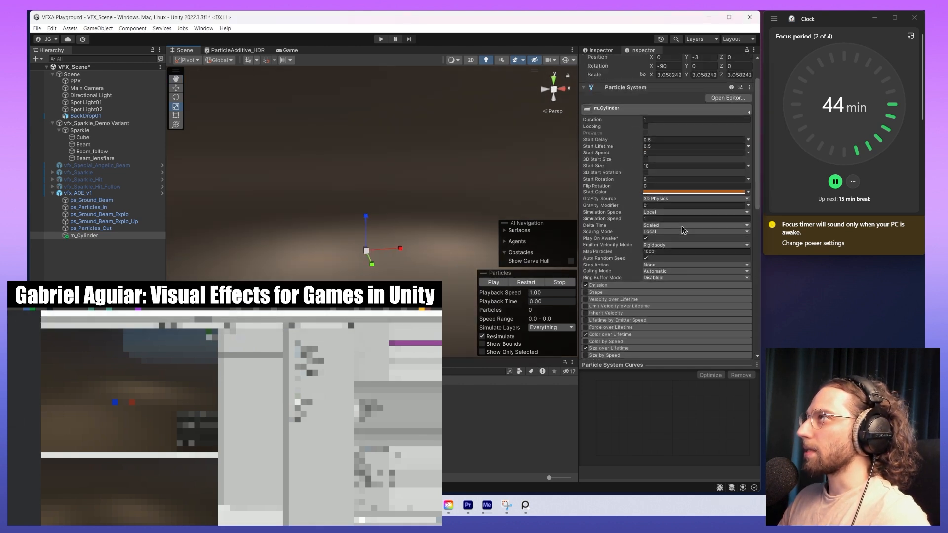
{"action": "scroll", "coordinate": [681, 225], "scroll_direction": "down", "scroll_amount": 1}
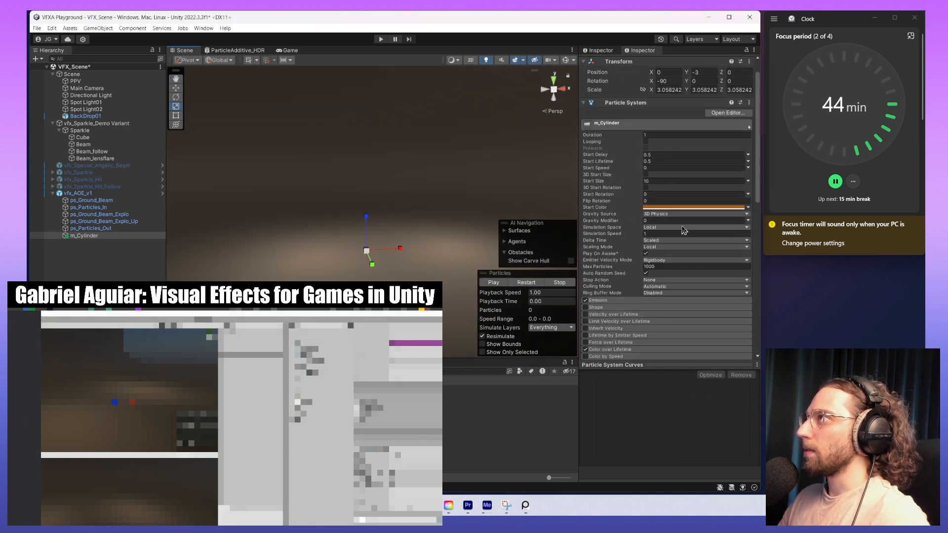
{"action": "left_click", "coordinate": [659, 155]}
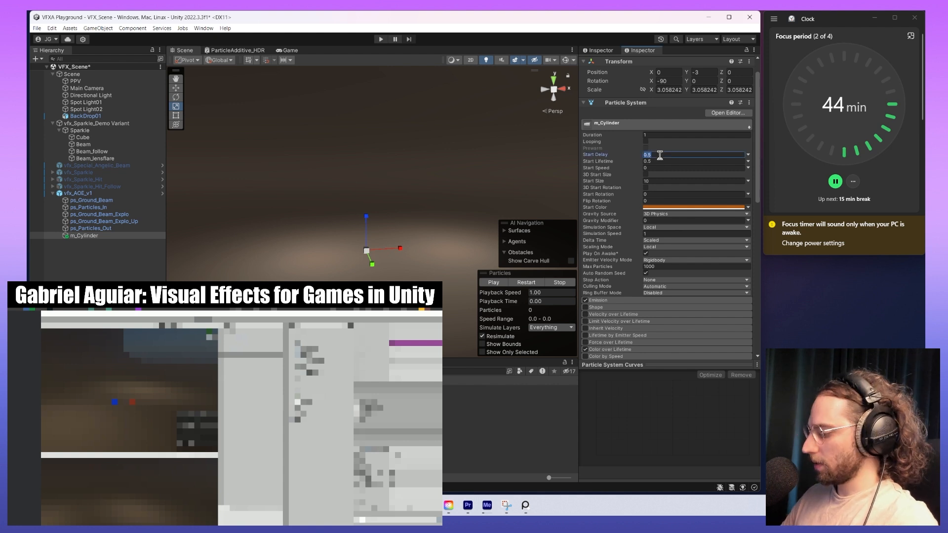
{"action": "type", "text": "1"}
{"action": "key", "text": "Return"}
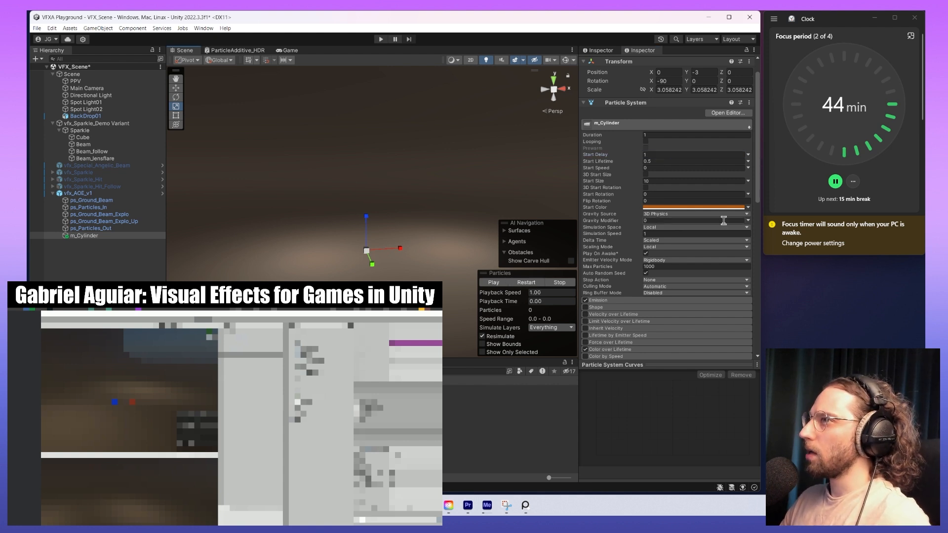
{"action": "scroll", "coordinate": [724, 225], "scroll_direction": "down", "scroll_amount": 10}
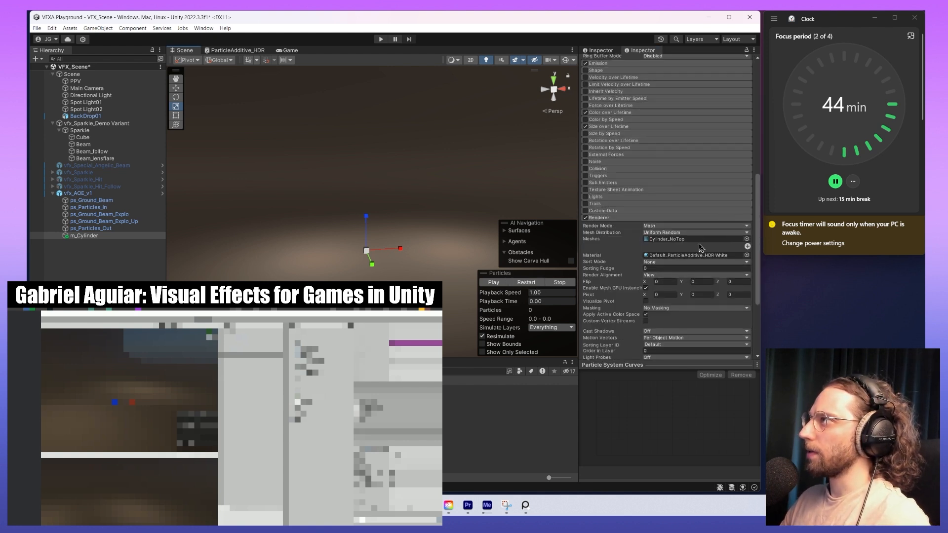
{"action": "scroll", "coordinate": [703, 248], "scroll_direction": "down", "scroll_amount": 3}
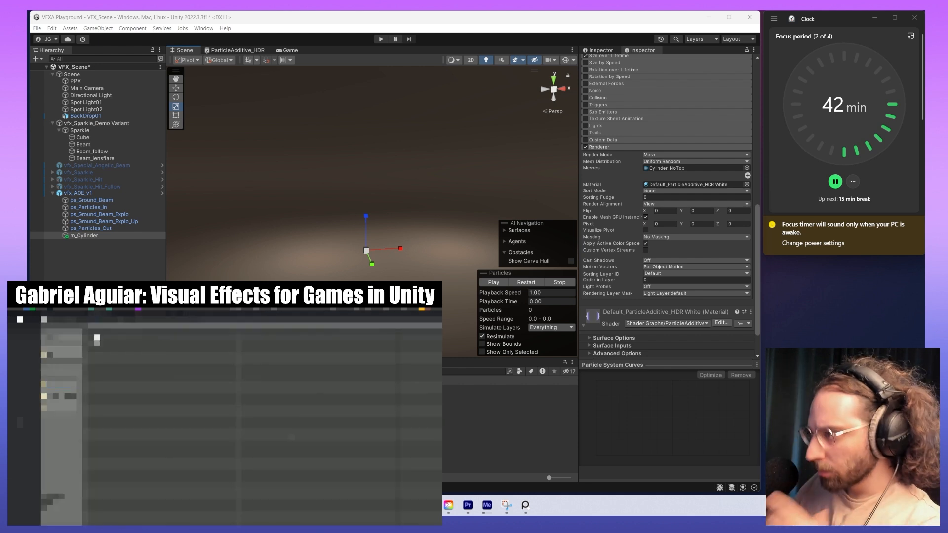
- Switch to Blender, start an FBX export of Cylinder_NoTop and check the available operator presets
{"action": "key", "text": "alt+Tab"}
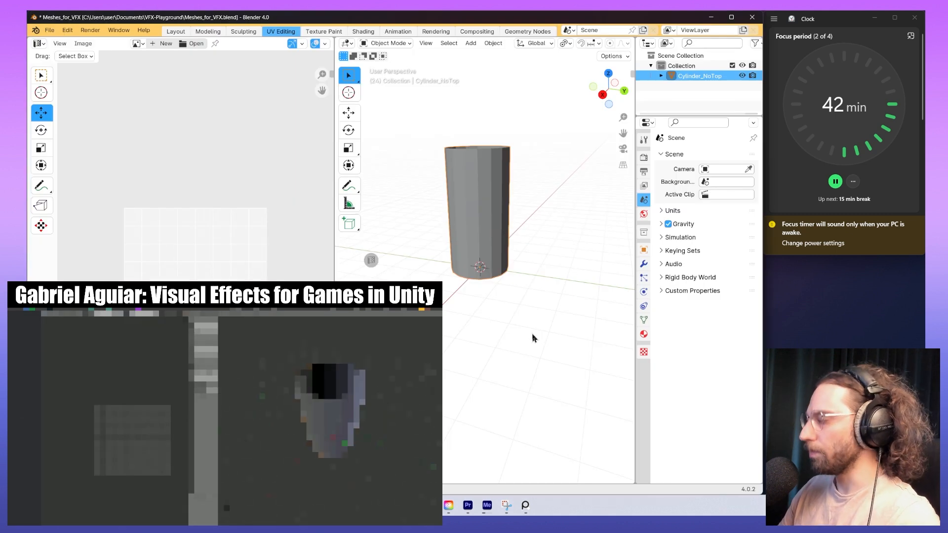
{"action": "key", "text": "q"}
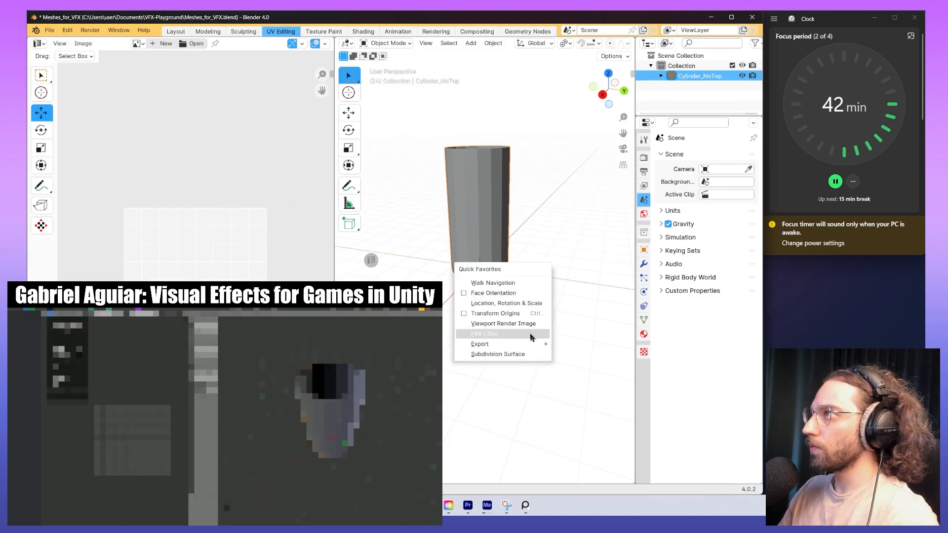
{"action": "left_click", "coordinate": [531, 338]}
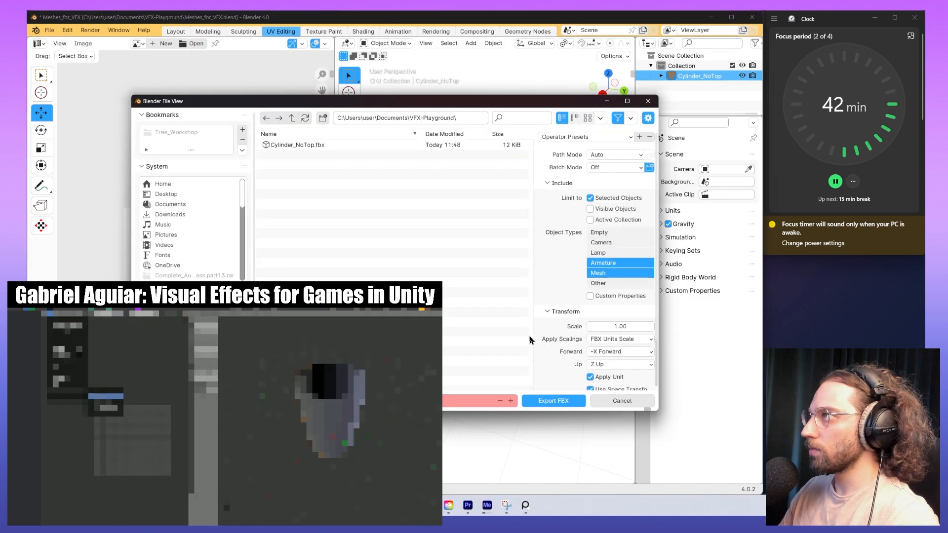
{"action": "left_click", "coordinate": [593, 138]}
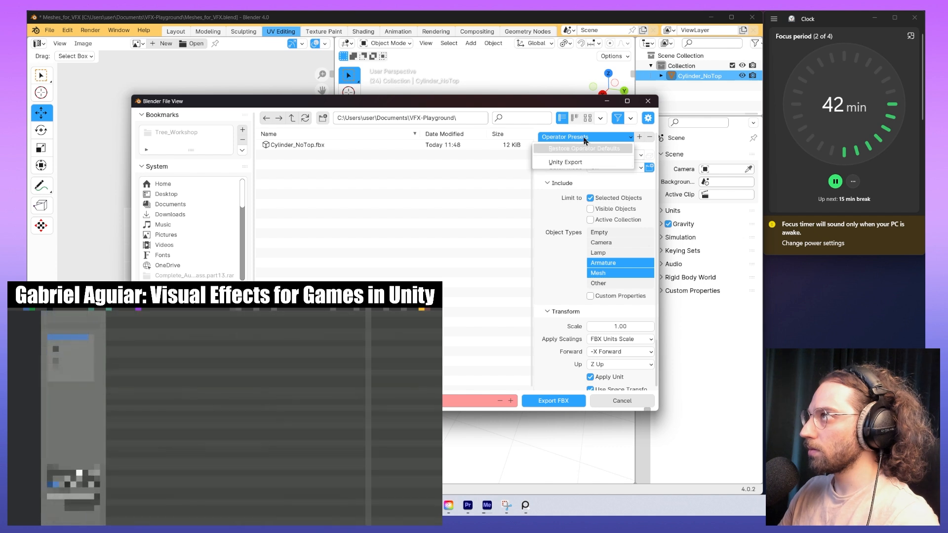
{"action": "left_click", "coordinate": [585, 137]}
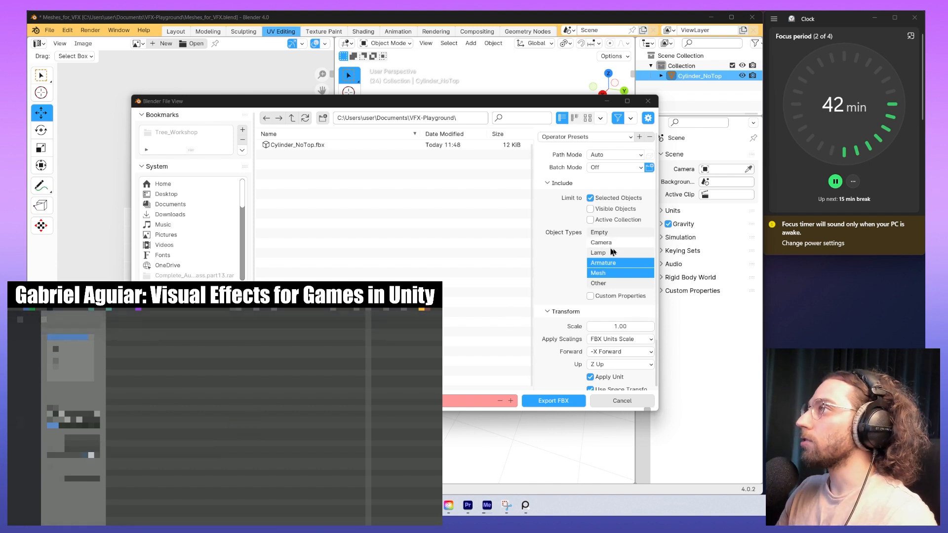
- Expand the Geometry and Armature export settings and enlarge the export window
{"action": "scroll", "coordinate": [565, 290], "scroll_direction": "down", "scroll_amount": 3}
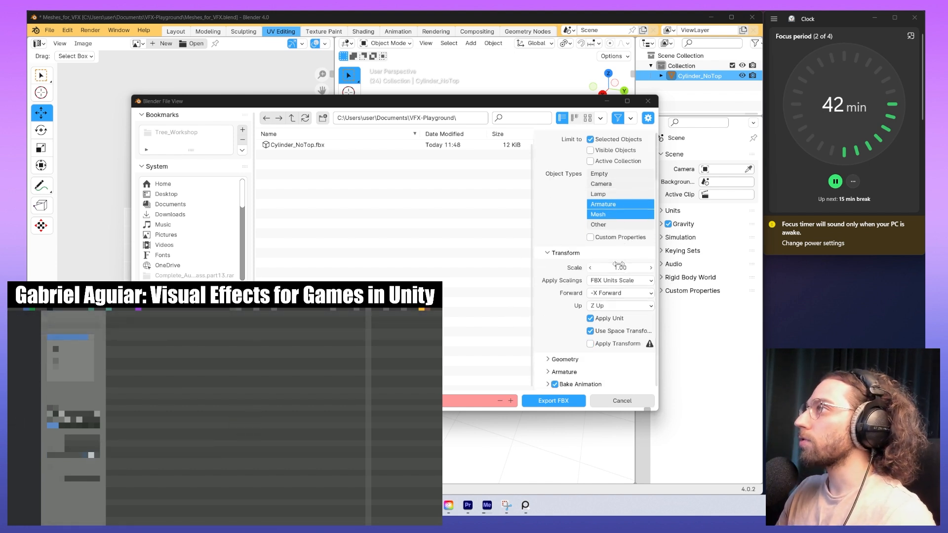
{"action": "left_click", "coordinate": [552, 359]}
{"action": "scroll", "coordinate": [584, 336], "scroll_direction": "down", "scroll_amount": 5}
{"action": "left_click", "coordinate": [562, 375]}
{"action": "scroll", "coordinate": [563, 375], "scroll_direction": "down", "scroll_amount": 3}
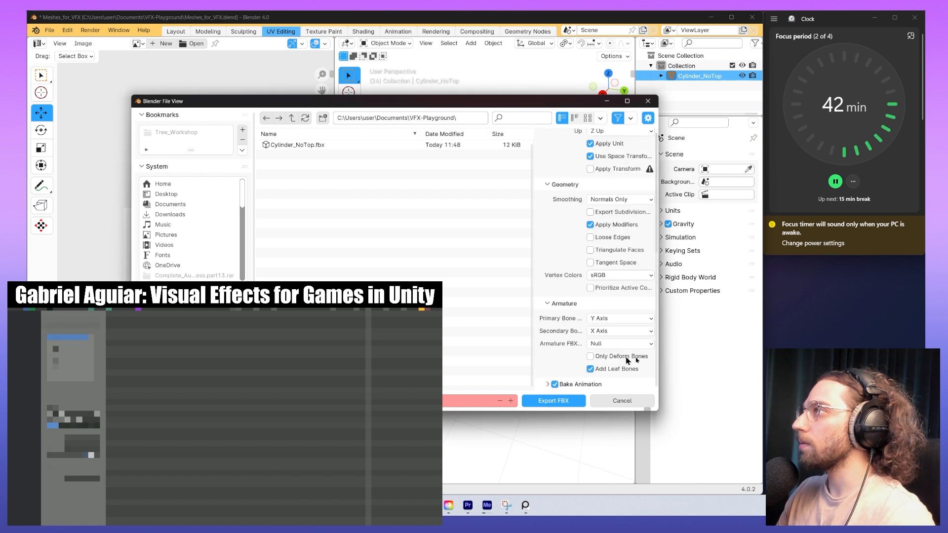
{"action": "left_click_drag", "start_coordinate": [657, 410], "coordinate": [813, 494]}
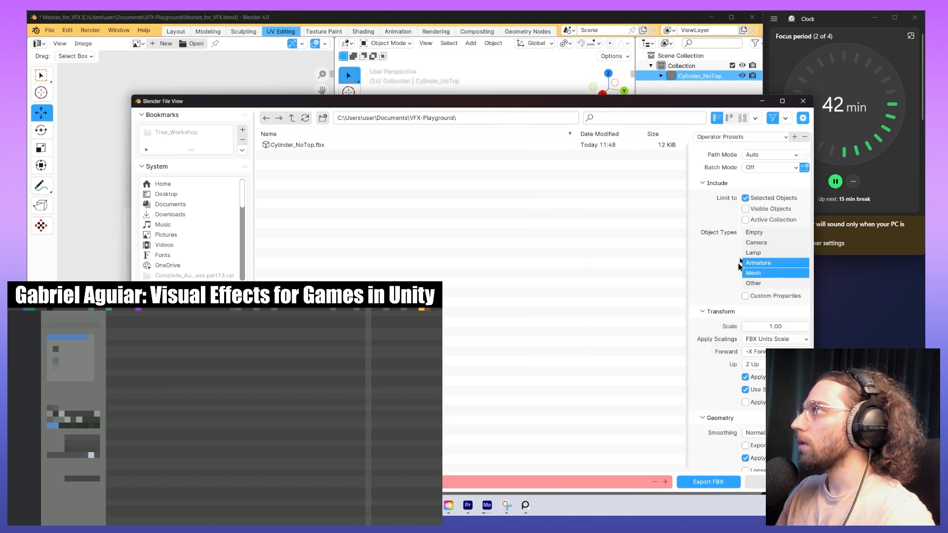
- Limit the exported object types to Mesh and export the FBX over Cylinder_NoTop.fbx
{"action": "left_click", "coordinate": [779, 276]}
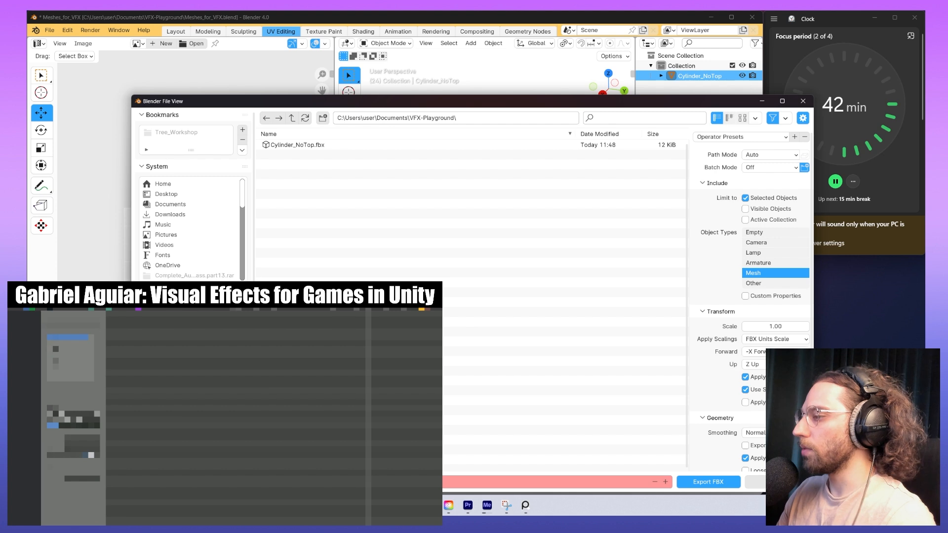
{"action": "left_click", "coordinate": [208, 361]}
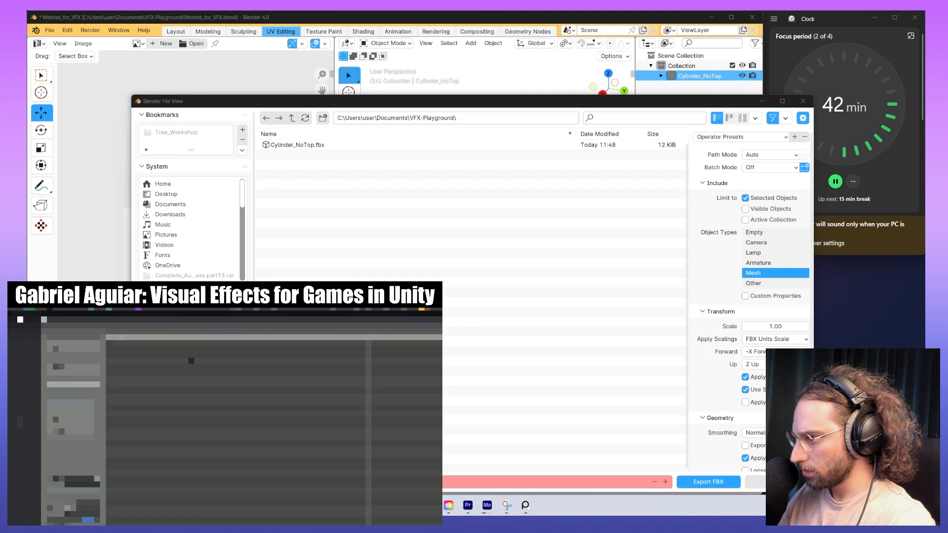
{"action": "left_click", "coordinate": [309, 148]}
{"action": "scroll", "coordinate": [698, 464], "scroll_direction": "down", "scroll_amount": 5}
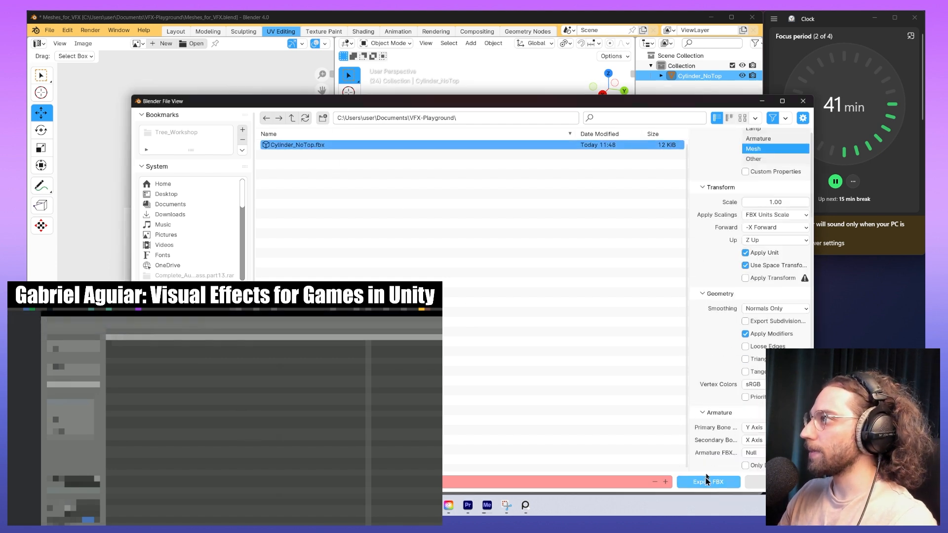
{"action": "left_click", "coordinate": [707, 481]}
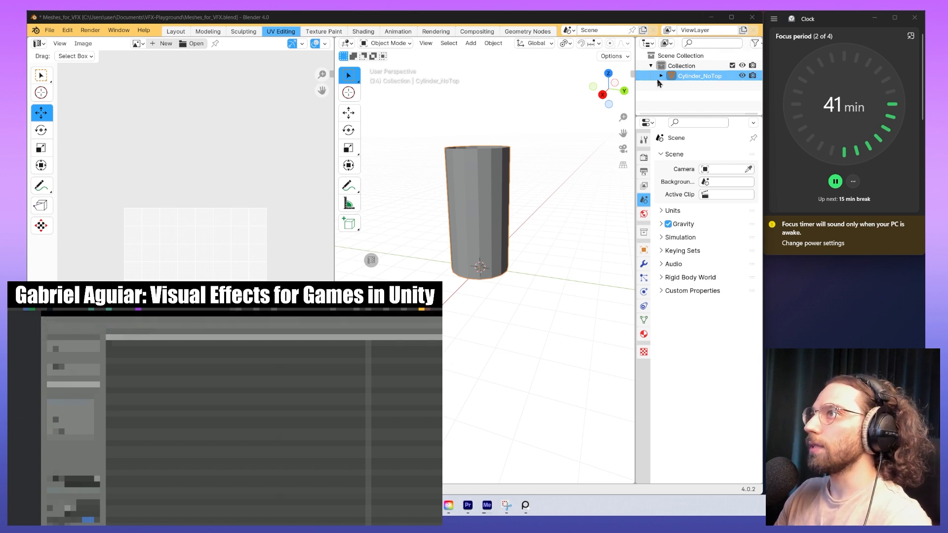
- Switch to Unity, open the Cylinder_NoTop model's import settings and delete m_Cylinder from vfx_AOE_v1
{"action": "key", "text": "alt+Tab"}
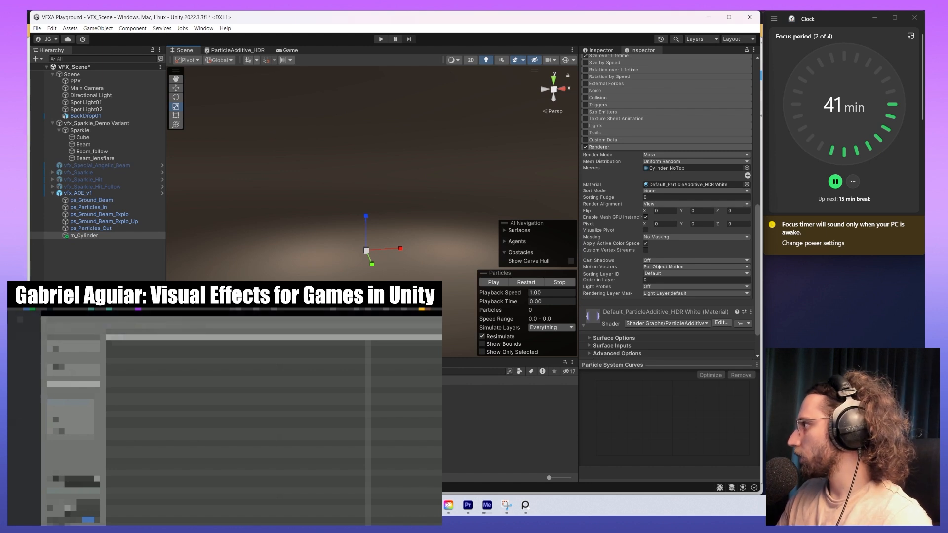
{"action": "left_click", "coordinate": [316, 434]}
{"action": "left_click", "coordinate": [315, 396]}
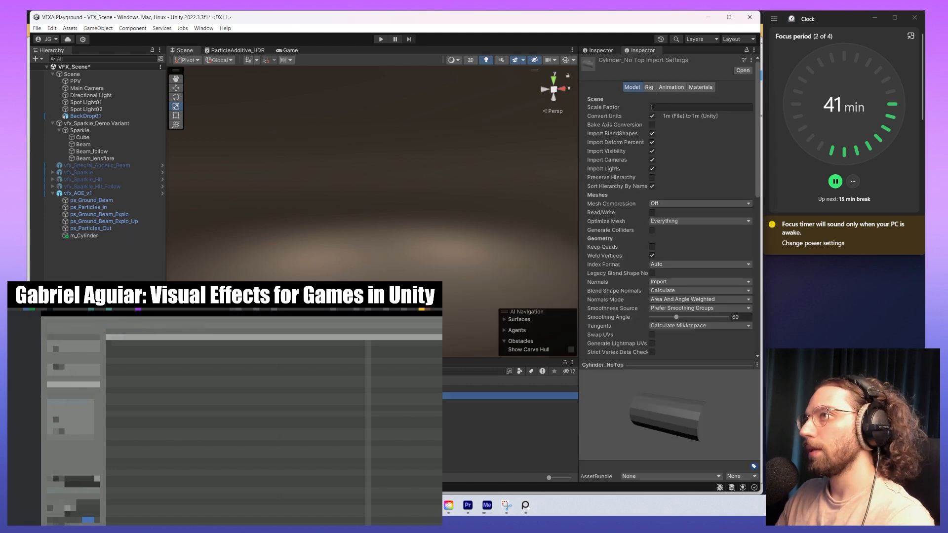
{"action": "key", "text": "Delete"}
{"action": "key", "text": "Return"}
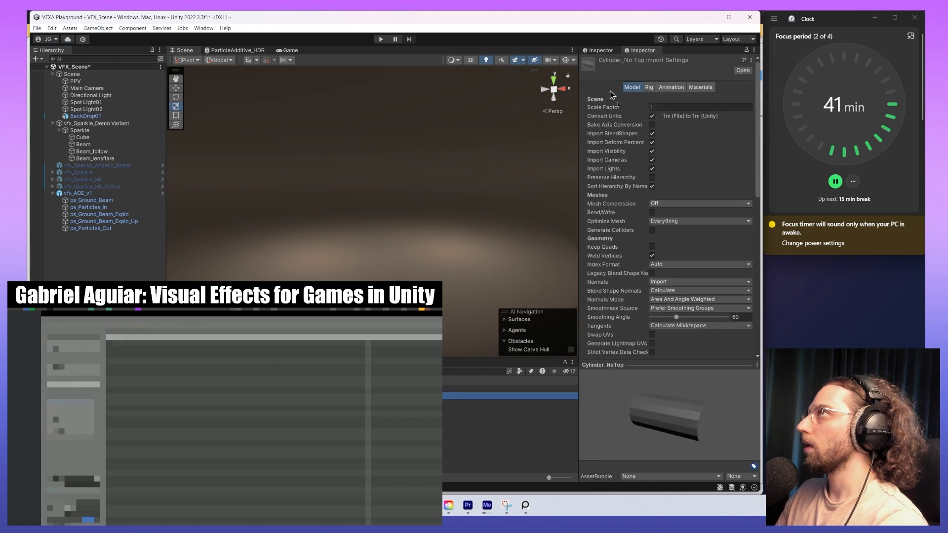
- Turn off Import Animation for the Cylinder_NoTop model, apply it and check the material import settings
{"action": "left_click", "coordinate": [671, 88]}
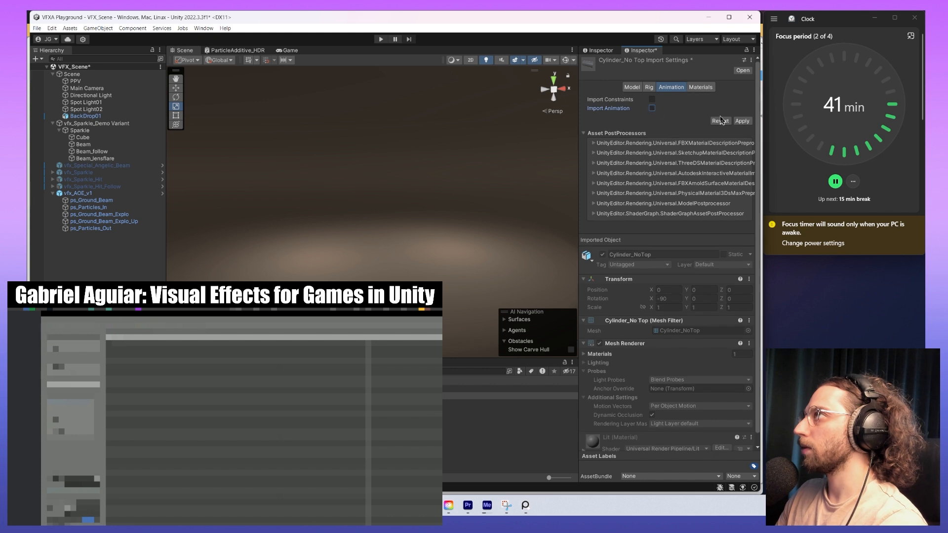
{"action": "left_click", "coordinate": [741, 121]}
{"action": "left_click", "coordinate": [701, 87]}
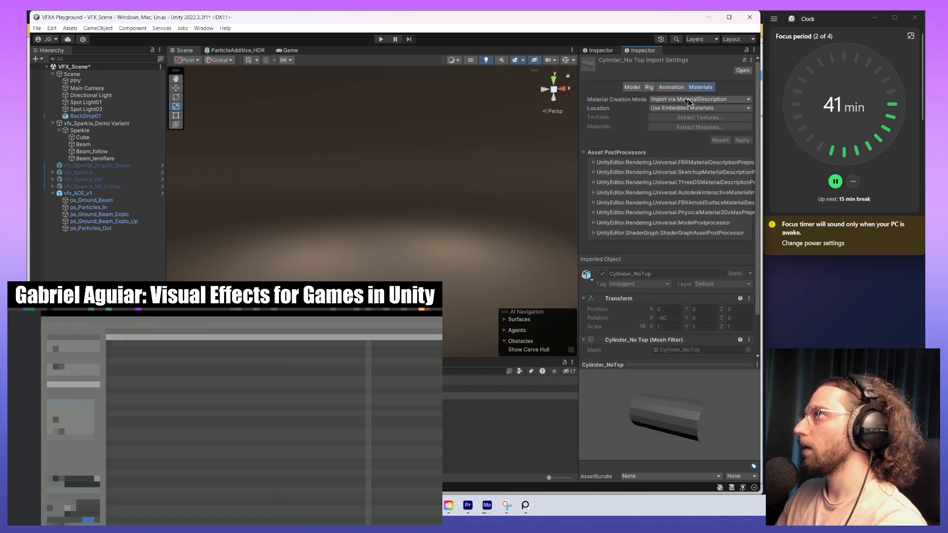
{"action": "scroll", "coordinate": [732, 114], "scroll_direction": "down", "scroll_amount": 2}
{"action": "scroll", "coordinate": [730, 119], "scroll_direction": "up", "scroll_amount": 2}
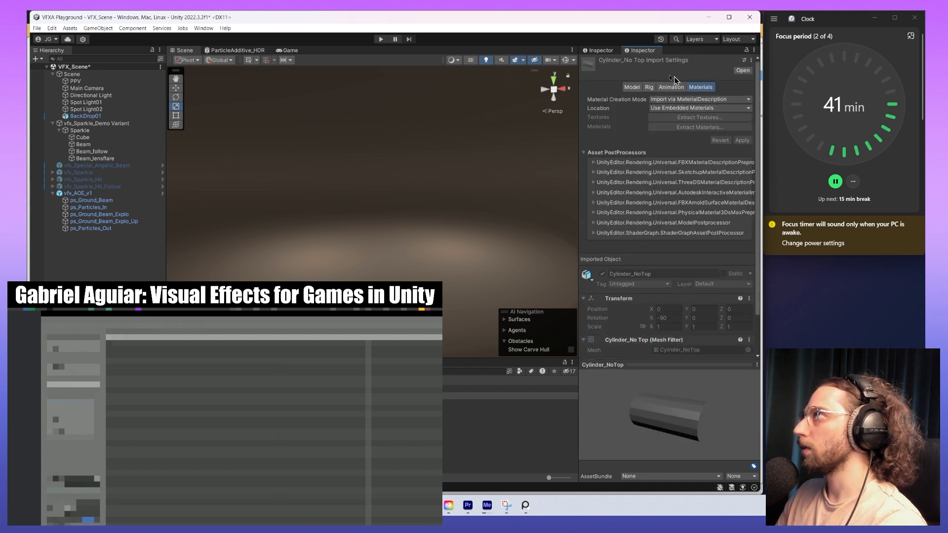
- Set the Cylinder_NoTop model's scale factor to 50 in its import settings and apply the change
{"action": "left_click", "coordinate": [631, 87]}
{"action": "left_click", "coordinate": [660, 108]}
{"action": "type", "text": "50"}
{"action": "scroll", "coordinate": [719, 185], "scroll_direction": "down", "scroll_amount": 6}
{"action": "left_click", "coordinate": [742, 128]}
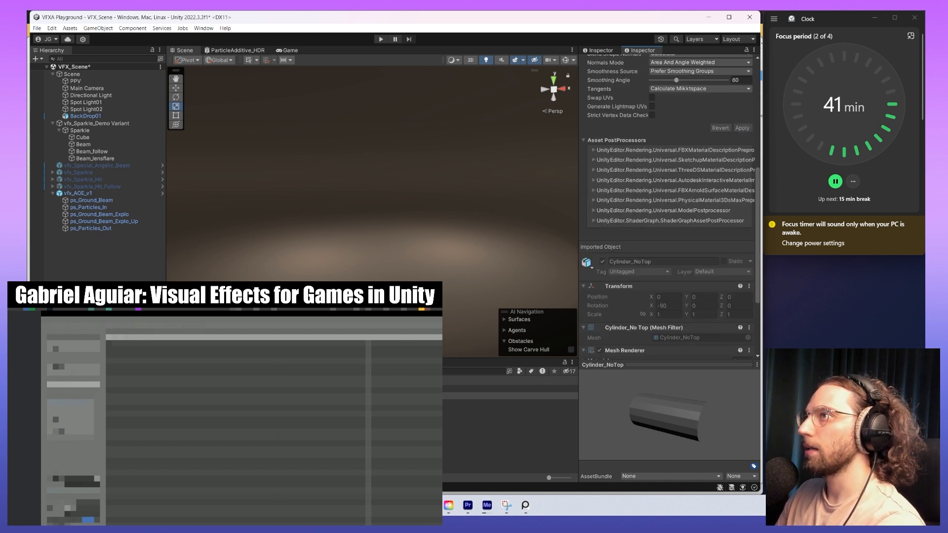
- Place a test instance of Cylinder_NoTop in the scene and inspect it up close
{"action": "left_click_drag", "start_coordinate": [306, 395], "coordinate": [346, 269]}
{"action": "scroll", "coordinate": [372, 212], "scroll_direction": "up", "scroll_amount": 2}
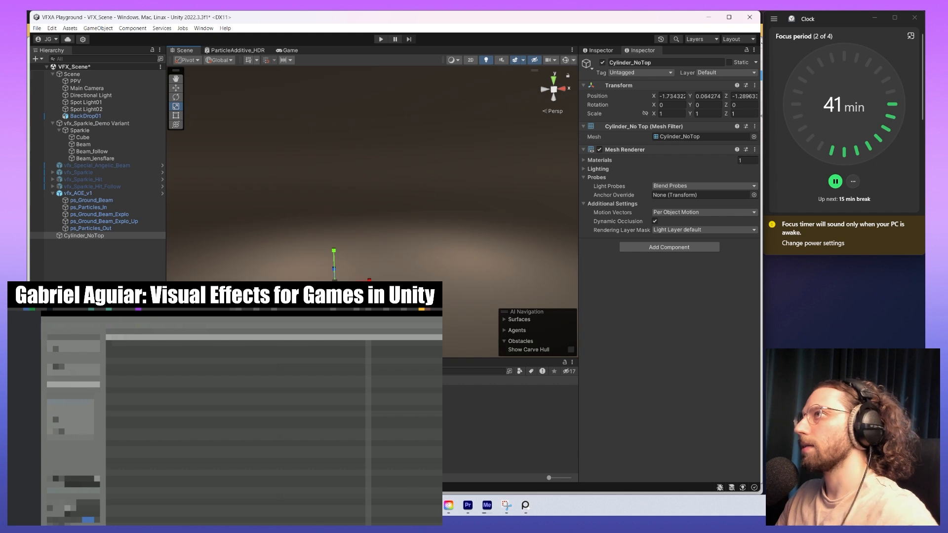
{"action": "key", "text": "f"}
{"action": "left_click_drag", "start_coordinate": [340, 217], "coordinate": [373, 271], "text": "alt"}
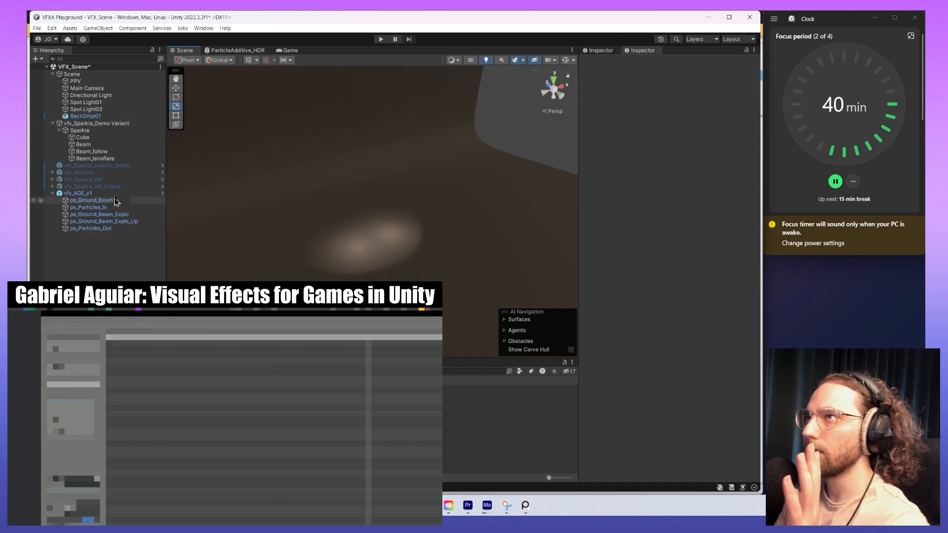
- Duplicate ps_Ground_Beam inside vfx_AOE_v1 and replay the duplicate's particles
{"action": "left_click", "coordinate": [115, 200]}
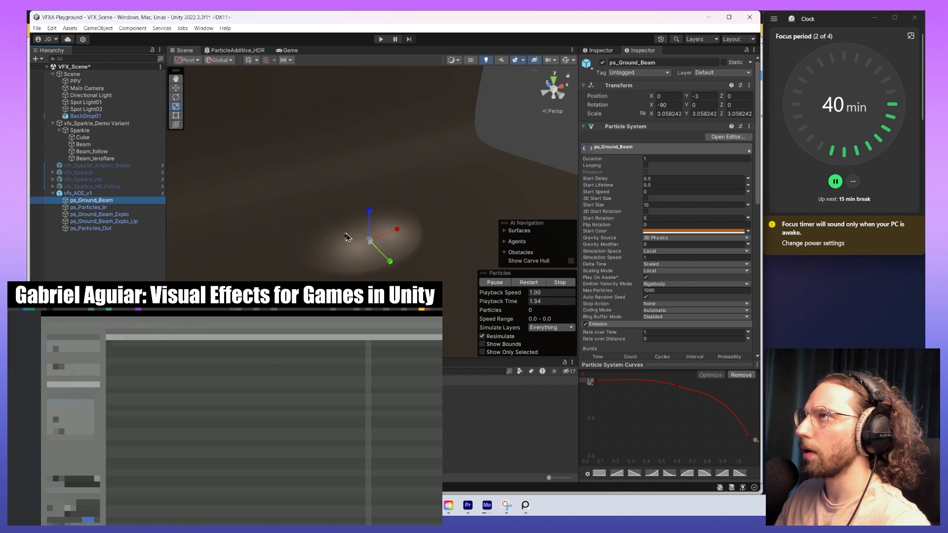
{"action": "key", "text": "ctrl+d"}
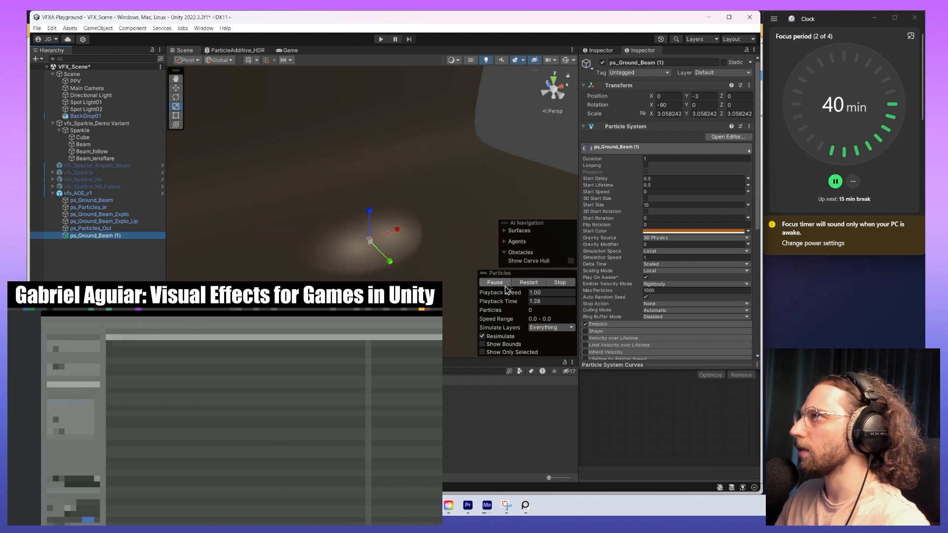
{"action": "scroll", "coordinate": [306, 242], "scroll_direction": "up", "scroll_amount": 3}
{"action": "key", "text": "f"}
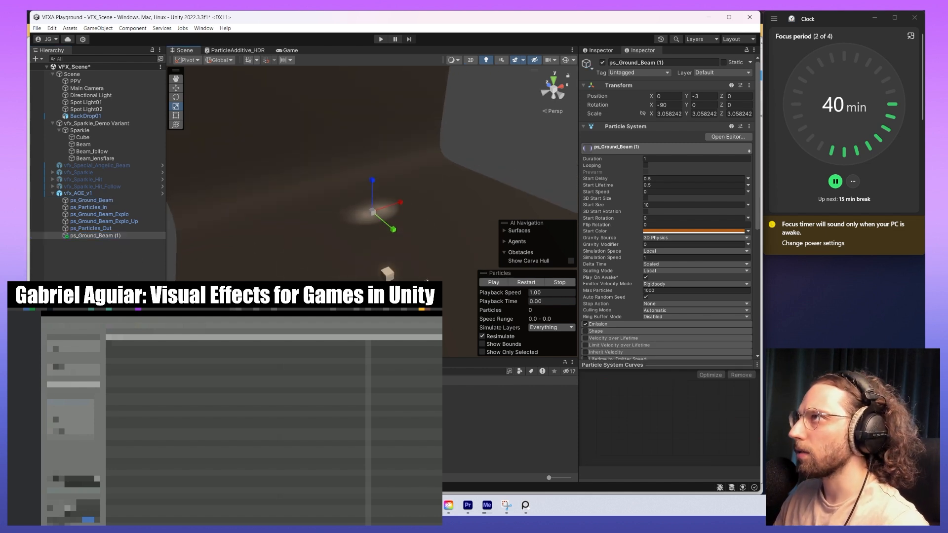
{"action": "scroll", "coordinate": [316, 222], "scroll_direction": "up", "scroll_amount": 5}
{"action": "left_click", "coordinate": [533, 284]}
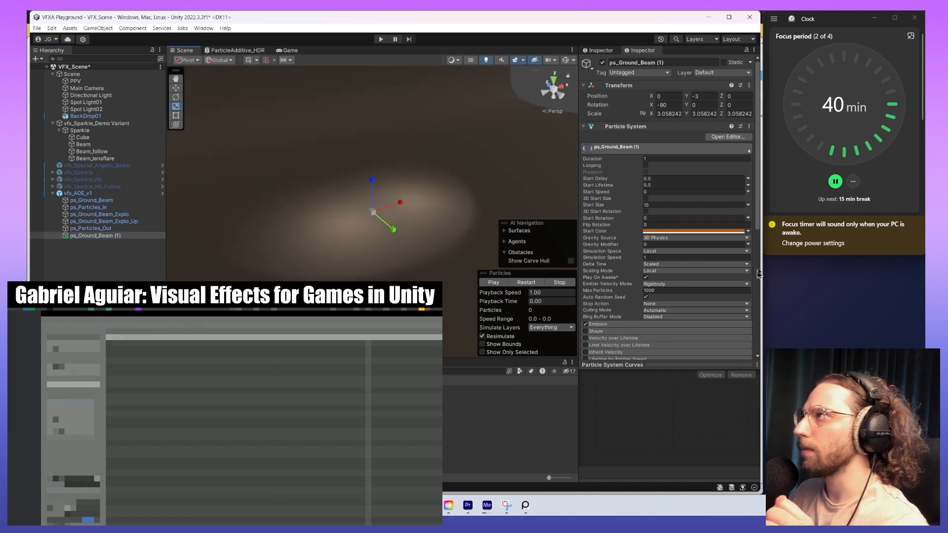
- Set the duplicated ground beam's Renderer render mode to Mesh and replay its particles
{"action": "scroll", "coordinate": [694, 301], "scroll_direction": "down", "scroll_amount": 8}
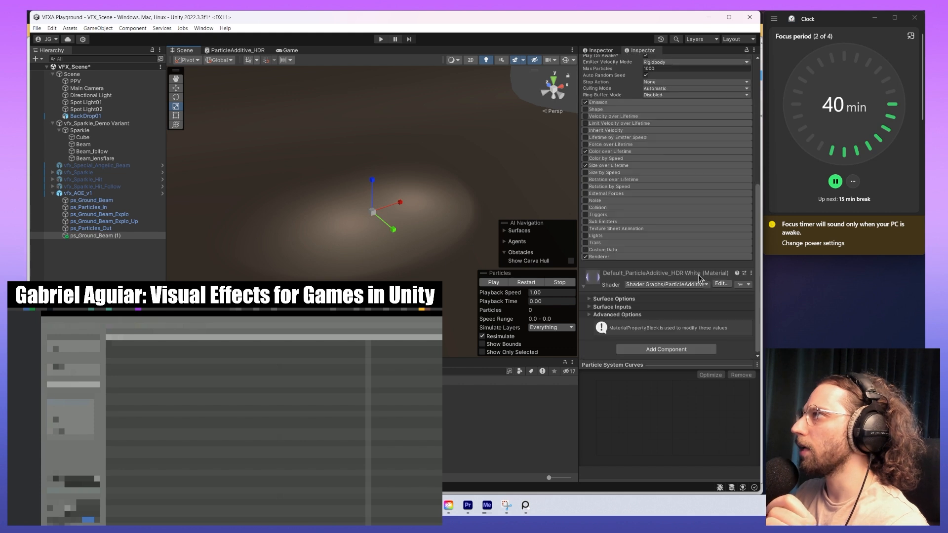
{"action": "left_click", "coordinate": [622, 257]}
{"action": "scroll", "coordinate": [687, 281], "scroll_direction": "down", "scroll_amount": 3}
{"action": "left_click", "coordinate": [747, 207]}
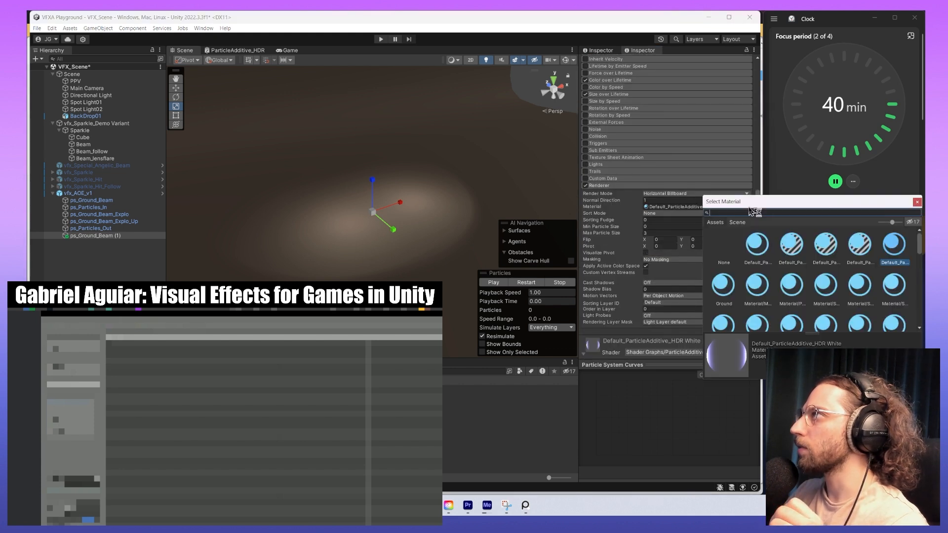
{"action": "left_click", "coordinate": [920, 206]}
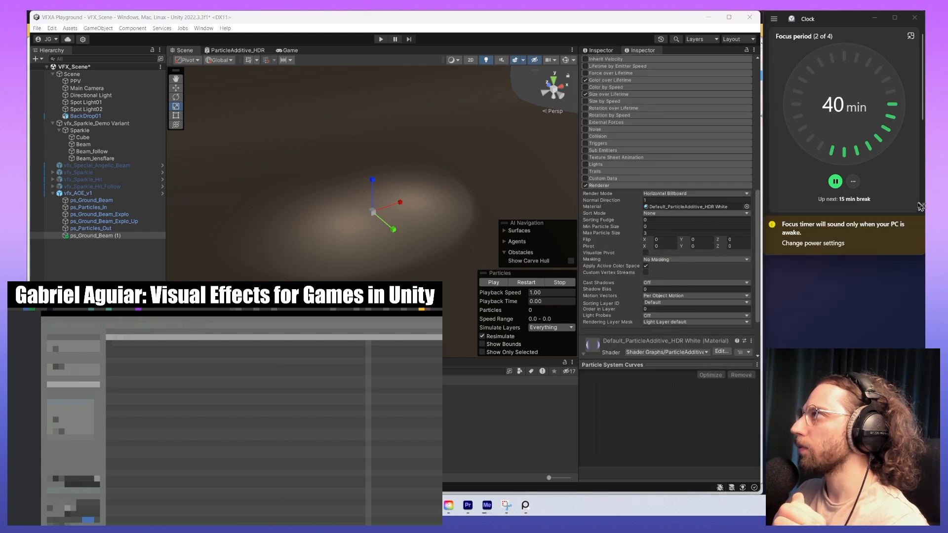
{"action": "left_click", "coordinate": [698, 194]}
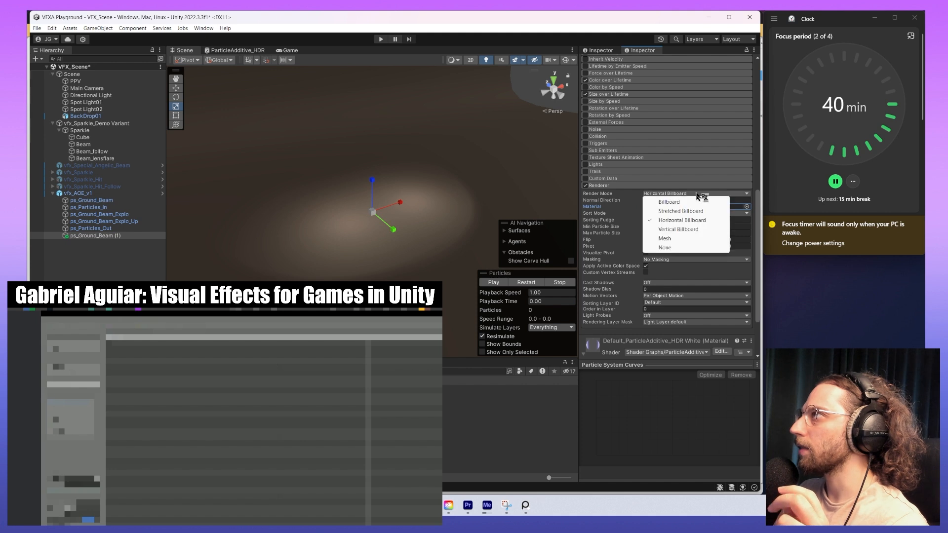
{"action": "left_click", "coordinate": [690, 238]}
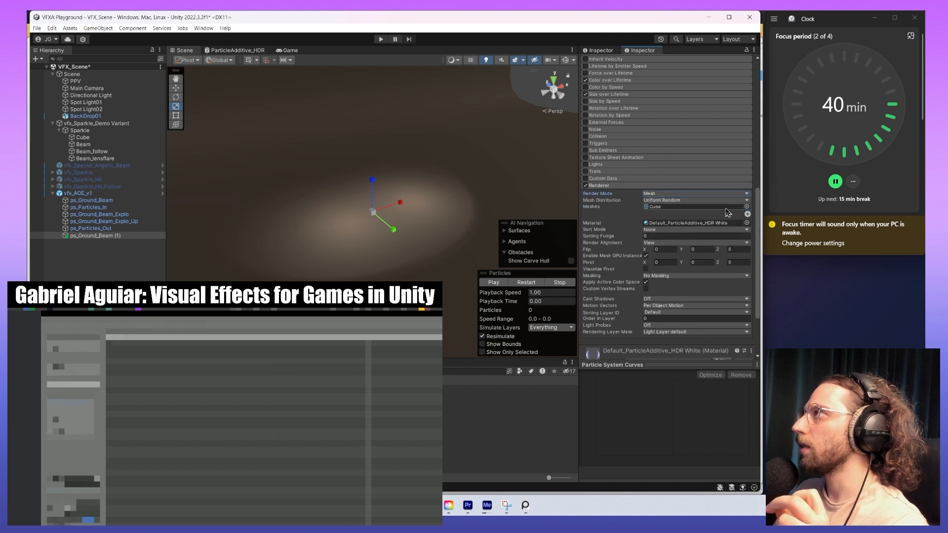
{"action": "left_click", "coordinate": [537, 285]}
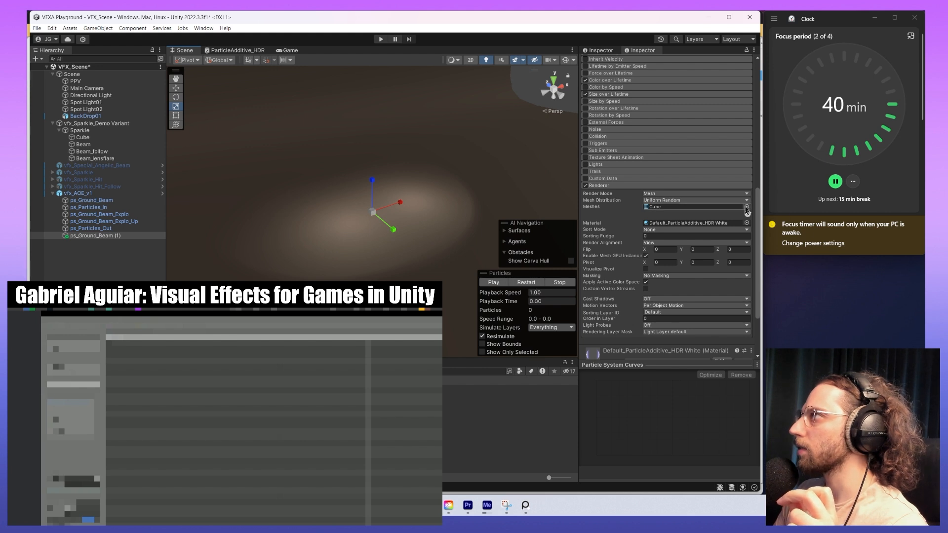
- Try the built-in Cylinder as the duplicate's render mesh, replace it with Cylinder_NoTop and replay the particles
{"action": "left_click", "coordinate": [747, 208]}
{"action": "left_click", "coordinate": [758, 310]}
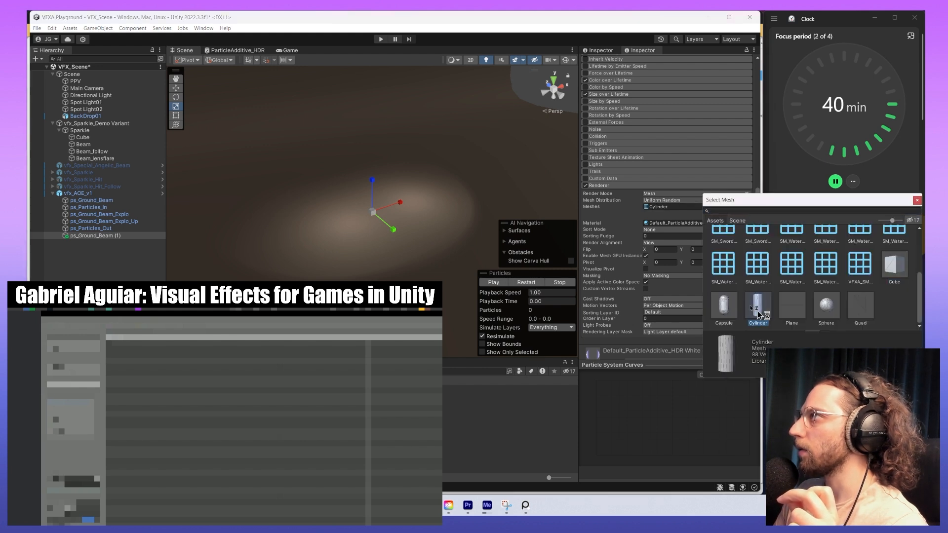
{"action": "left_click", "coordinate": [528, 283]}
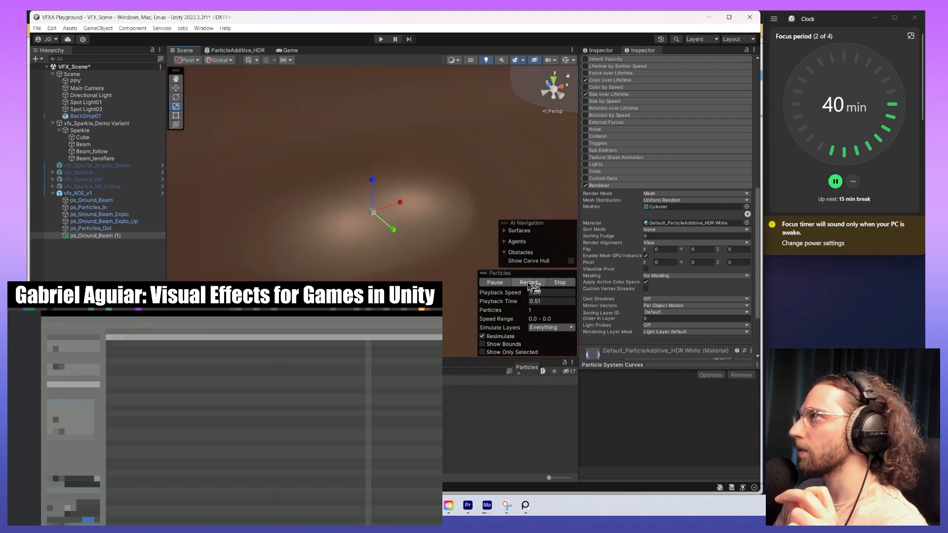
{"action": "left_click_drag", "start_coordinate": [345, 410], "coordinate": [695, 209]}
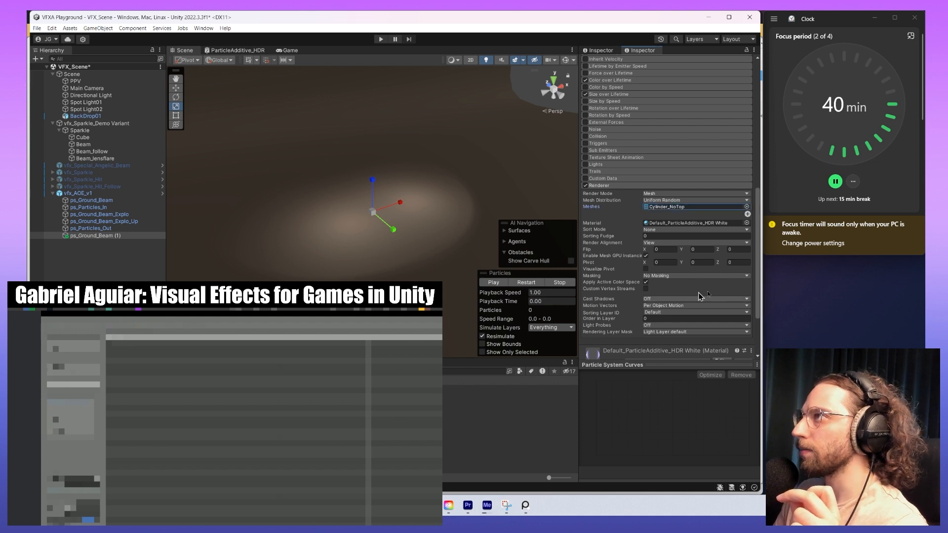
{"action": "left_click", "coordinate": [527, 283]}
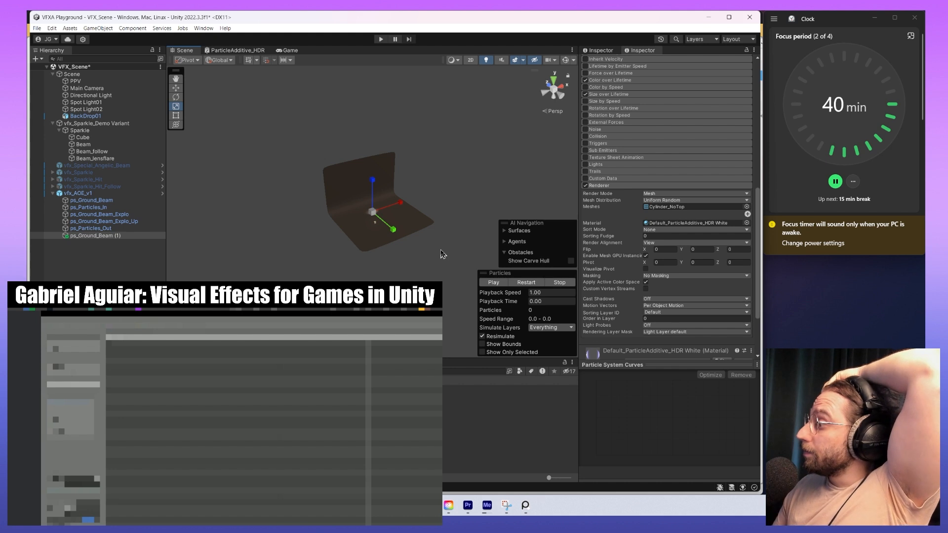
- Swap the duplicate's render mesh back to the built-in Cylinder and replay the particles to compare
{"action": "left_click", "coordinate": [746, 206]}
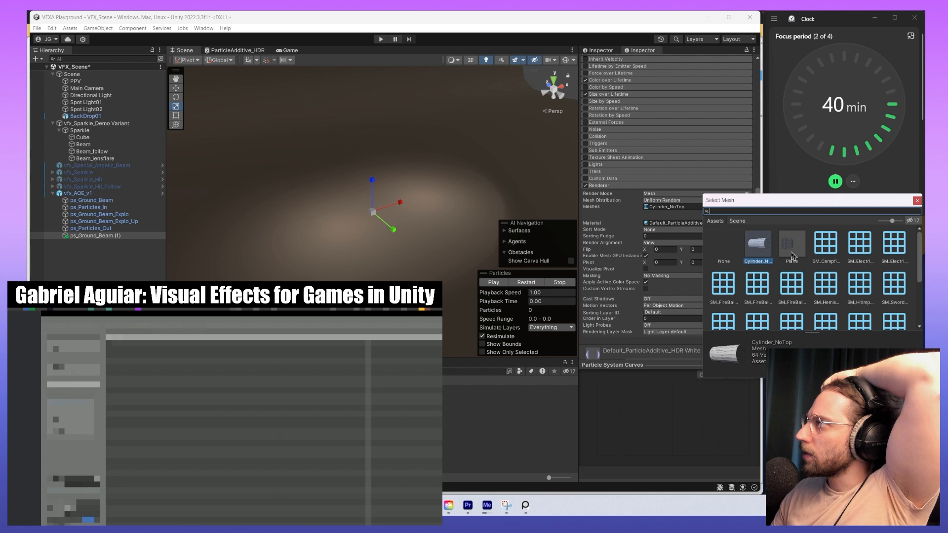
{"action": "type", "text": "cy"}
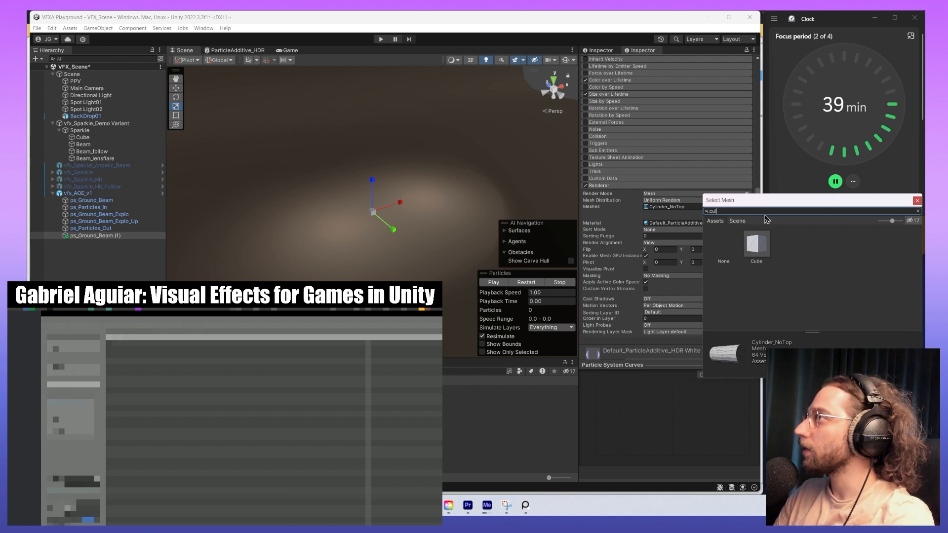
{"action": "left_click", "coordinate": [789, 249]}
{"action": "left_click", "coordinate": [790, 252]}
{"action": "left_click", "coordinate": [494, 282]}
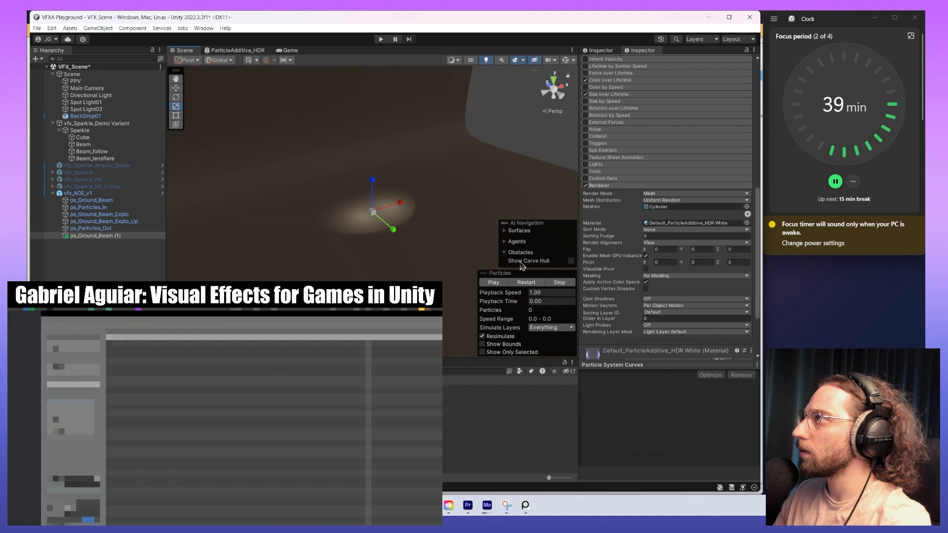
{"action": "left_click_drag", "start_coordinate": [374, 213], "coordinate": [339, 209]}
{"action": "left_click", "coordinate": [537, 286]}
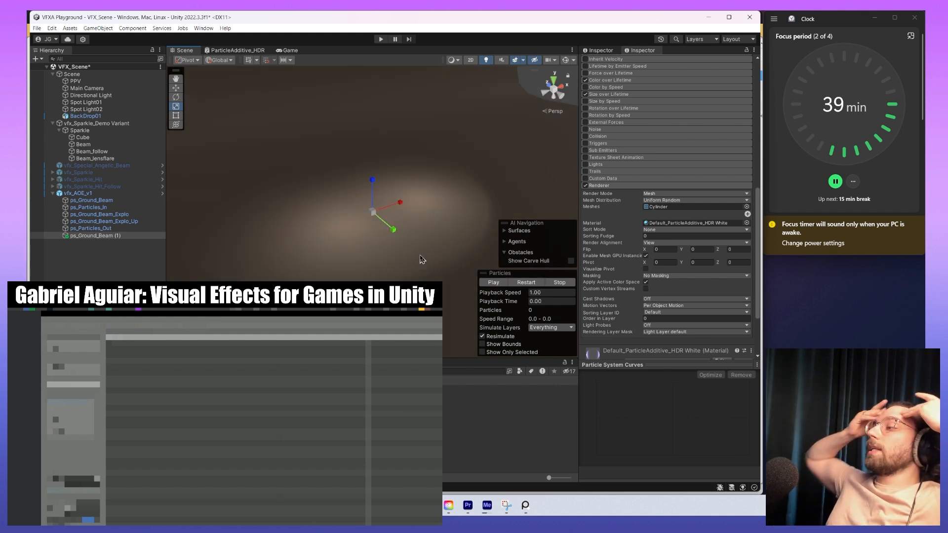
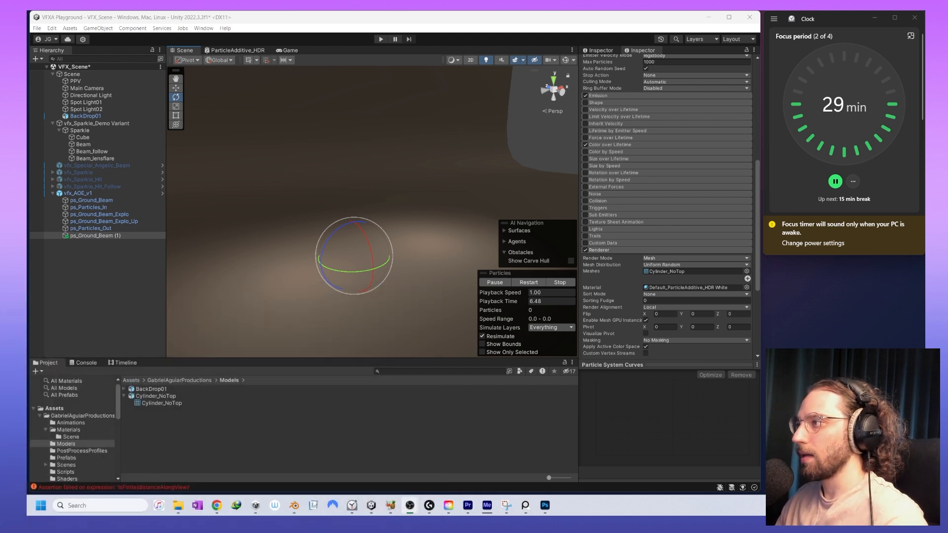
- Switch to Photoshop, create a new document and fill its background with black
{"action": "key", "text": "alt+Tab"}
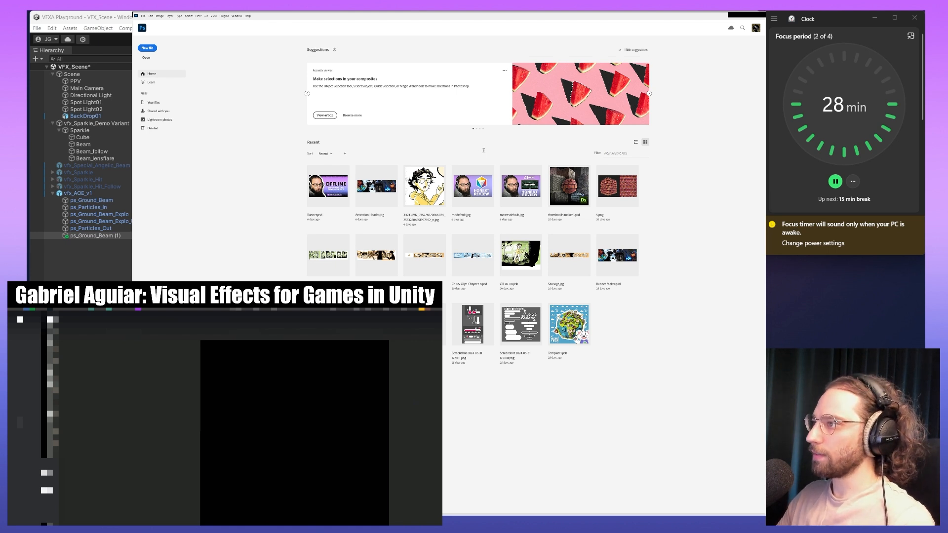
{"action": "key", "text": "Return"}
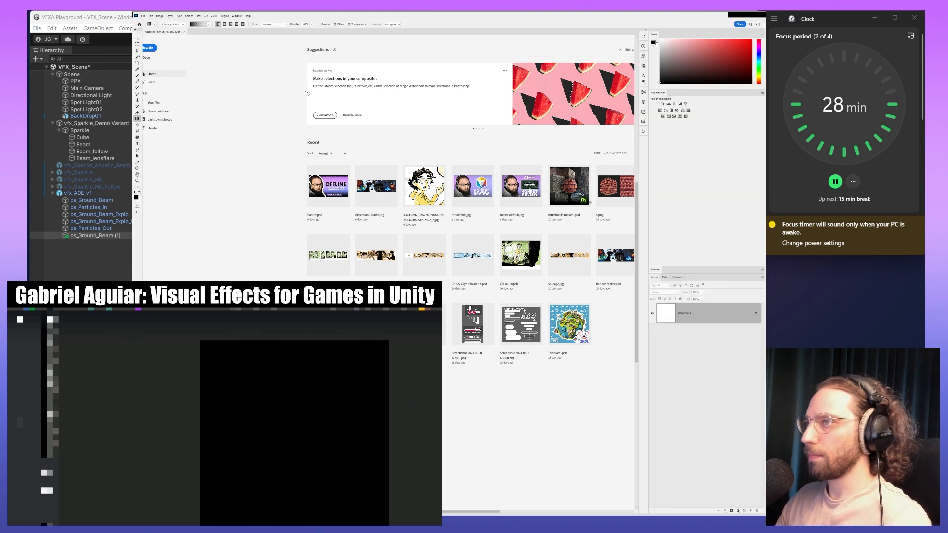
{"action": "key", "text": "alt+BackSpace"}
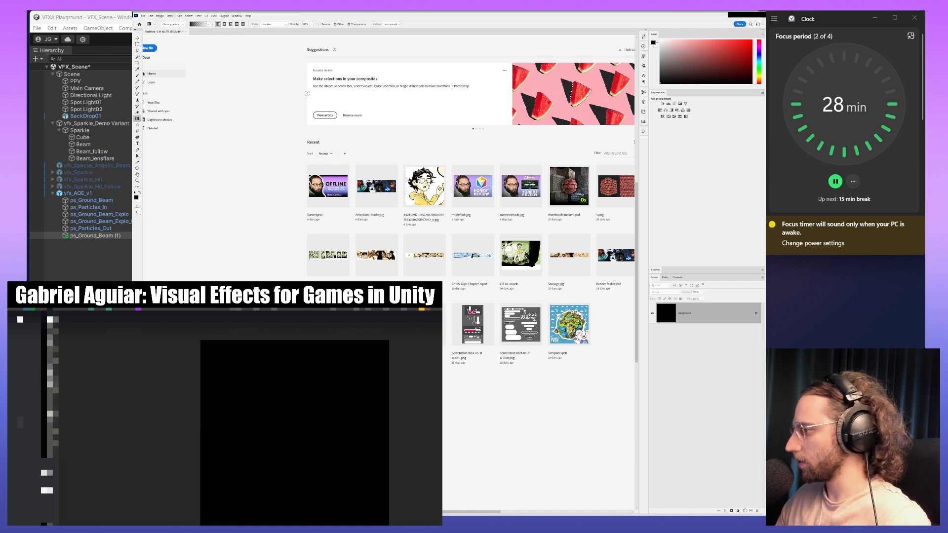
- Add a new layer filled with white and give it an inverted, black layer mask
{"action": "key", "text": "ctrl+shift+alt+n"}
{"action": "key", "text": "x"}
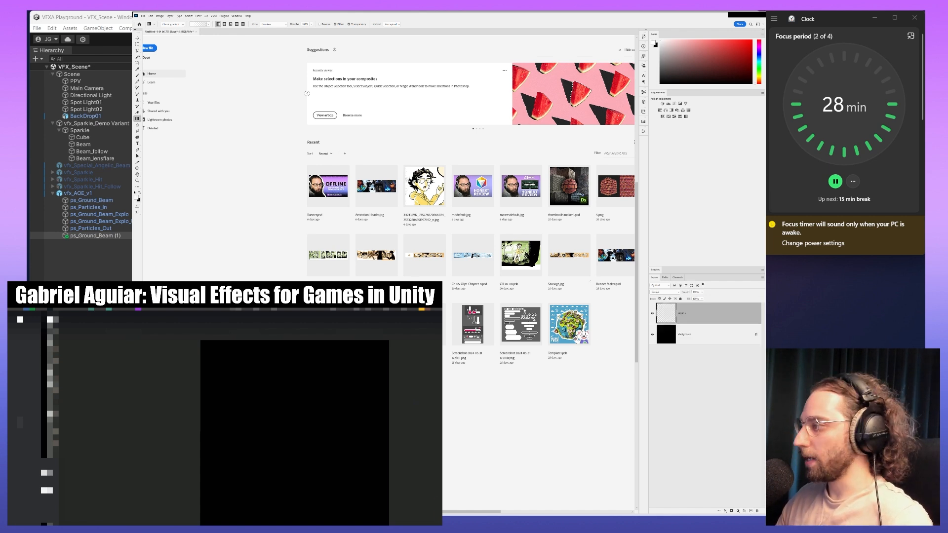
{"action": "left_click", "coordinate": [731, 511]}
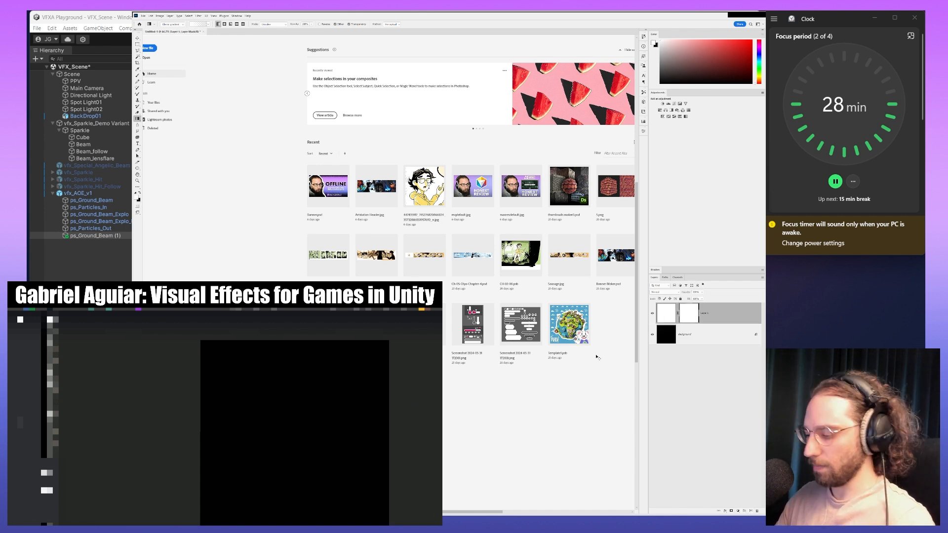
{"action": "key", "text": "ctrl+i"}
- Paint a test brush stroke on the layer mask and undo it
{"action": "key", "text": "b"}
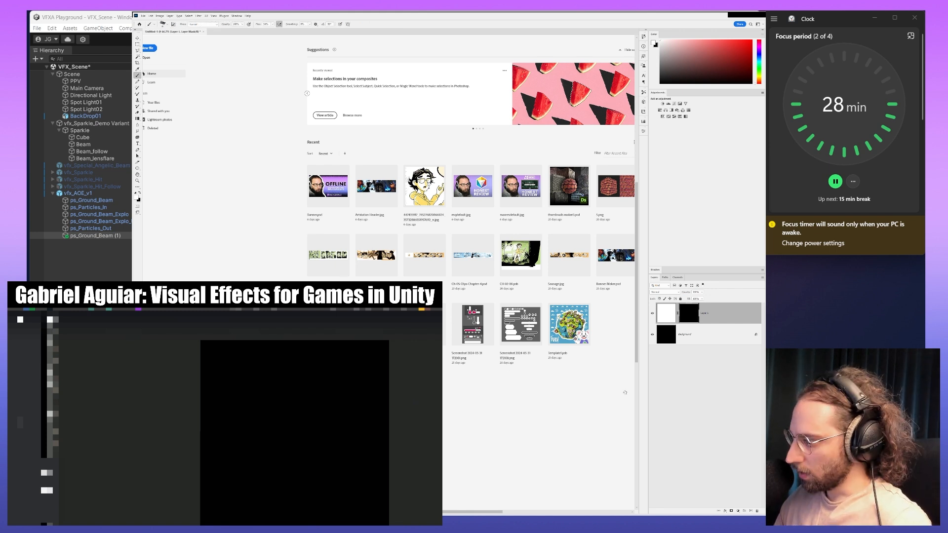
{"action": "left_click_drag", "start_coordinate": [335, 190], "coordinate": [308, 176]}
{"action": "key", "text": "ctrl+z"}
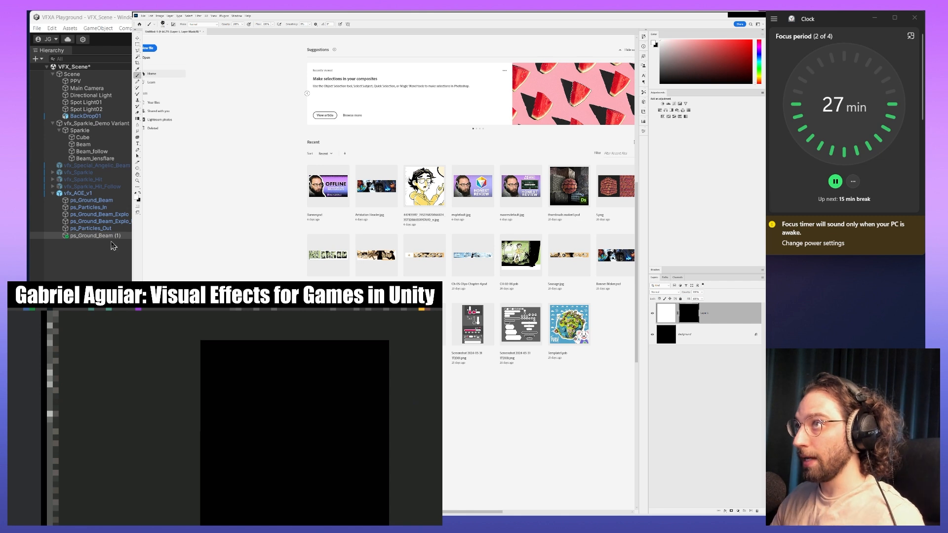
- Switch to Unity, deactivate ps_Ground_Beam (1) and select the particle systems from ps_Ground_Beam through ps_Particles_Out
{"action": "left_click", "coordinate": [79, 193]}
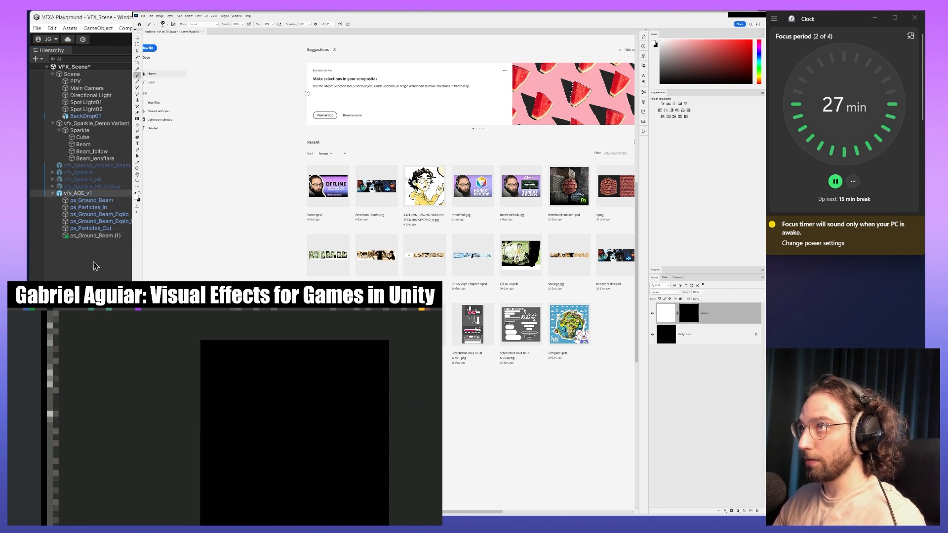
{"action": "left_click", "coordinate": [97, 236]}
{"action": "left_click", "coordinate": [92, 229]}
{"action": "left_click", "coordinate": [95, 201], "text": "shift"}
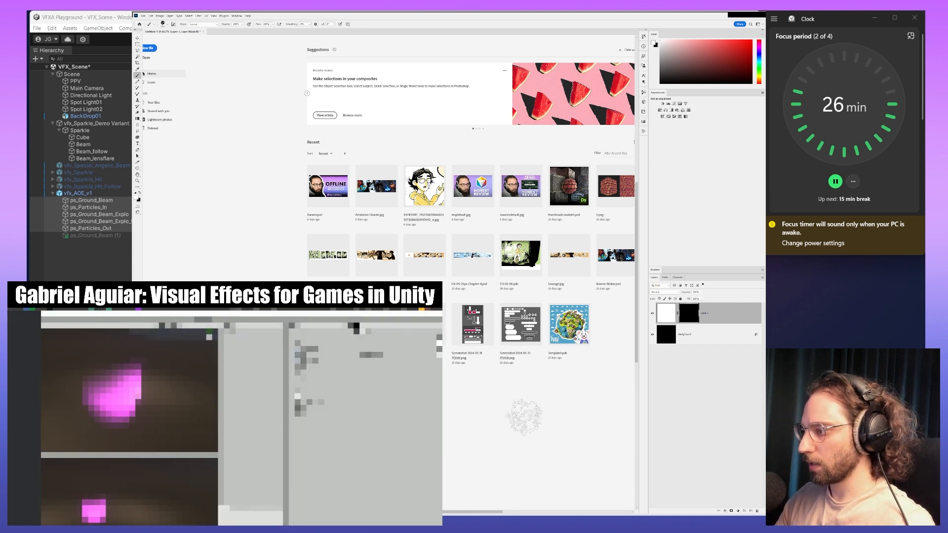
- In Photoshop, apply a vertical gradient to the layer mask and paint vertical black streaks into it with the Brush tool
{"action": "key", "text": "g"}
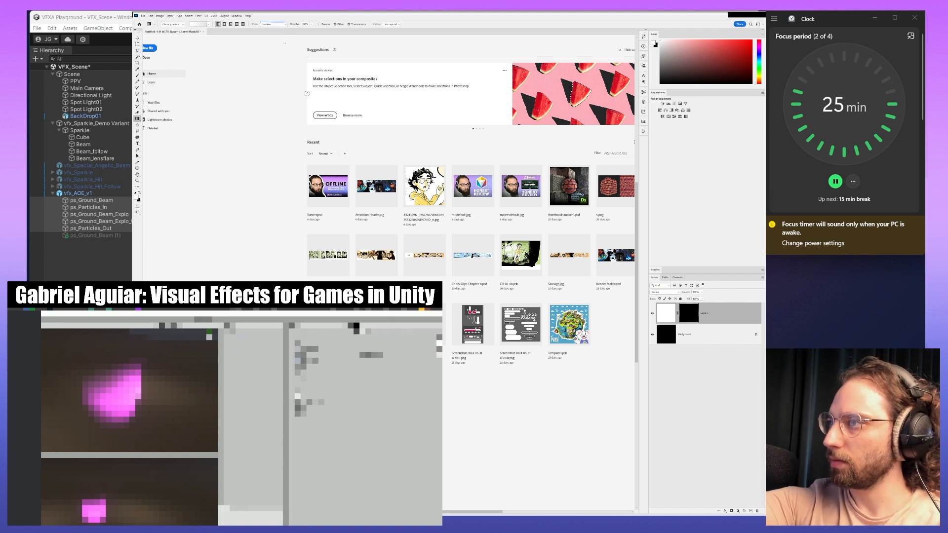
{"action": "scroll", "coordinate": [285, 45], "scroll_direction": "up", "scroll_amount": 1}
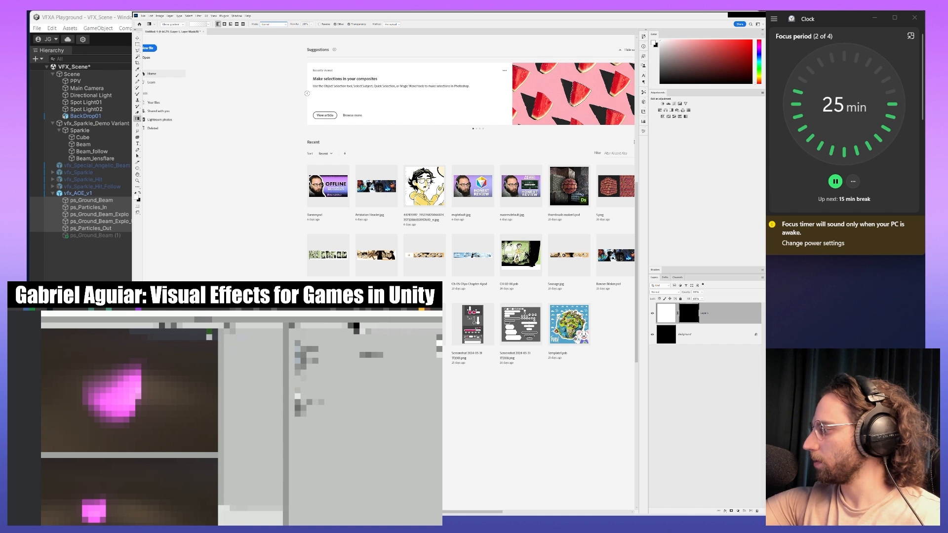
{"action": "key", "text": "b"}
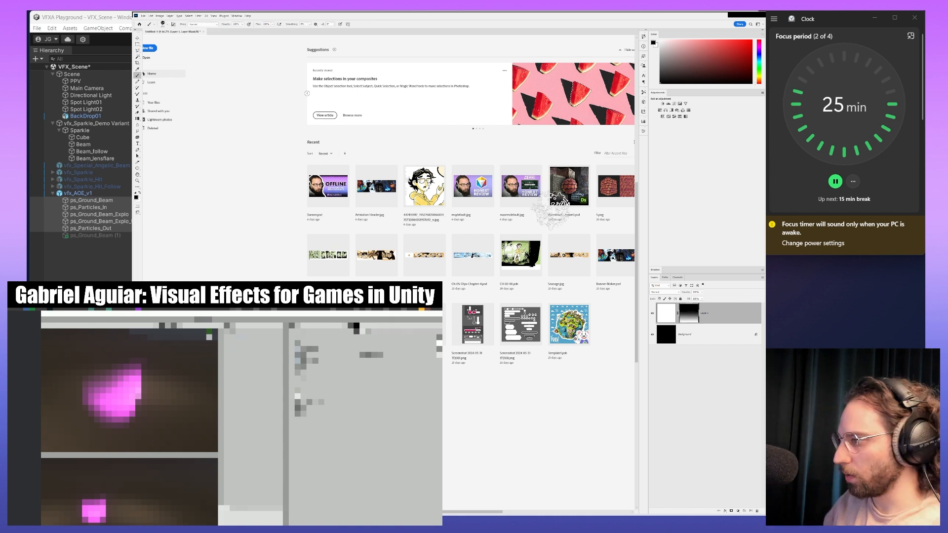
{"action": "right_click", "coordinate": [467, 308]}
{"action": "left_click", "coordinate": [470, 291]}
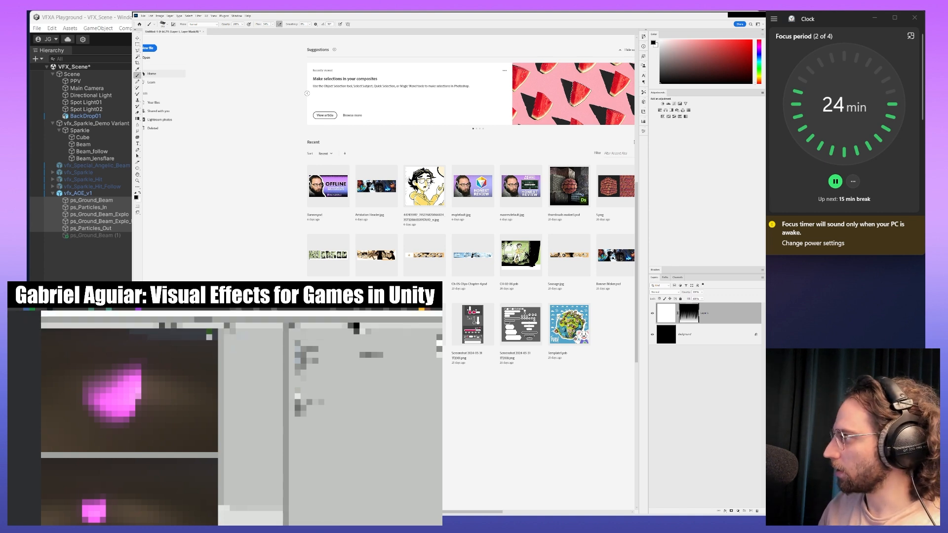
- Paint vertical streaks into the layer mask with the Brush tool, alternating between black and white
{"action": "left_click_drag", "start_coordinate": [148, 20], "coordinate": [272, 141]}
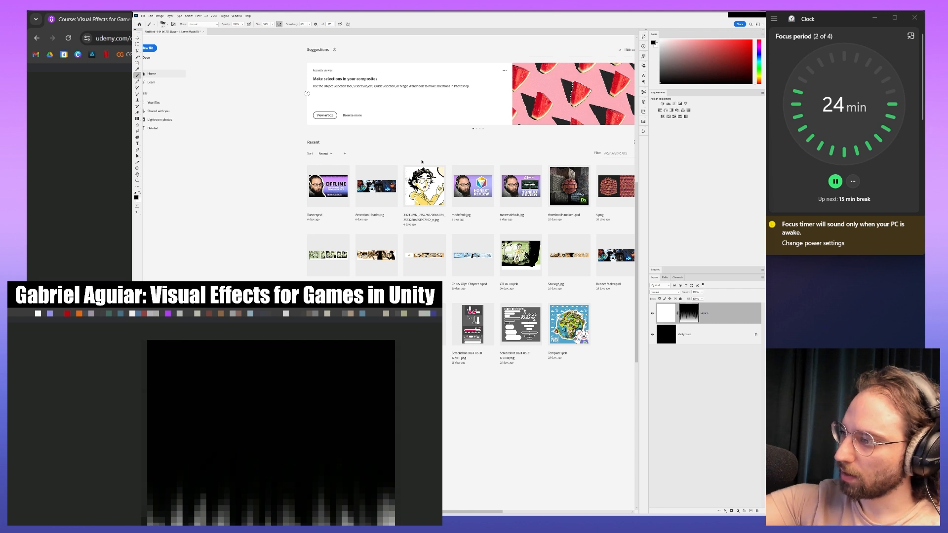
{"action": "key", "text": "x"}
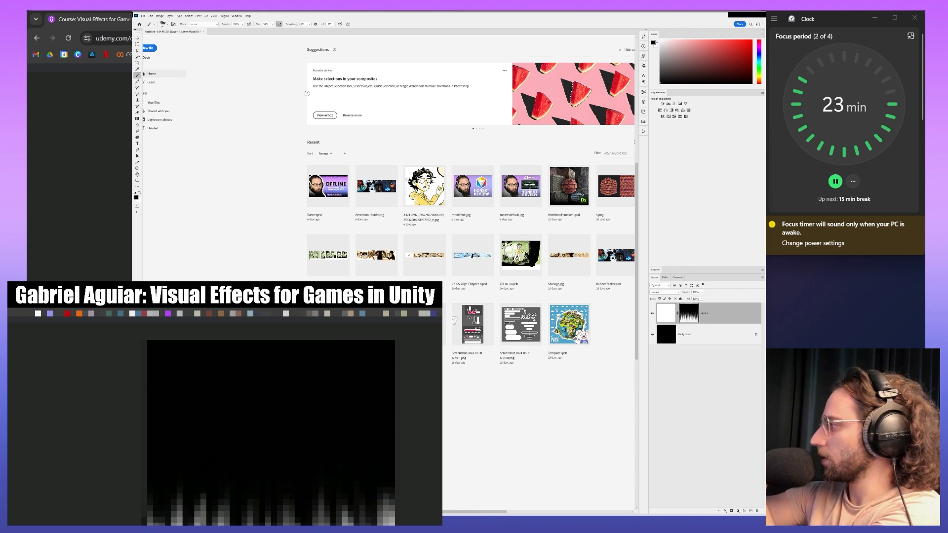
{"action": "key", "text": "x"}
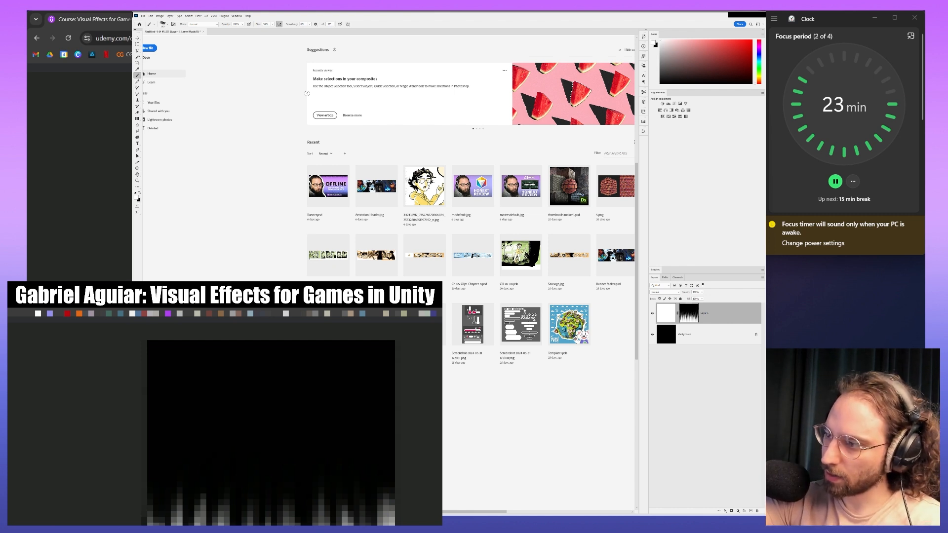
{"action": "key", "text": "x"}
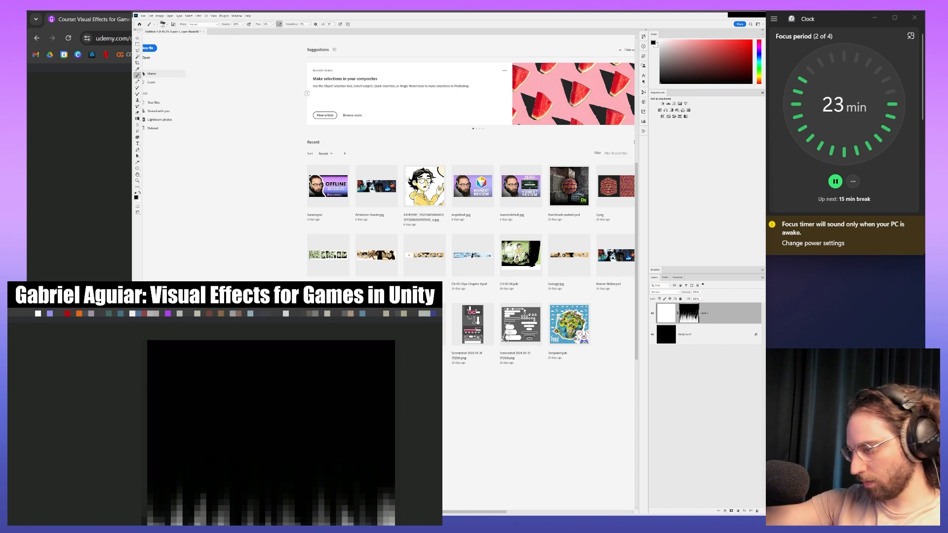
{"action": "key", "text": "g"}
{"action": "key", "text": "x"}
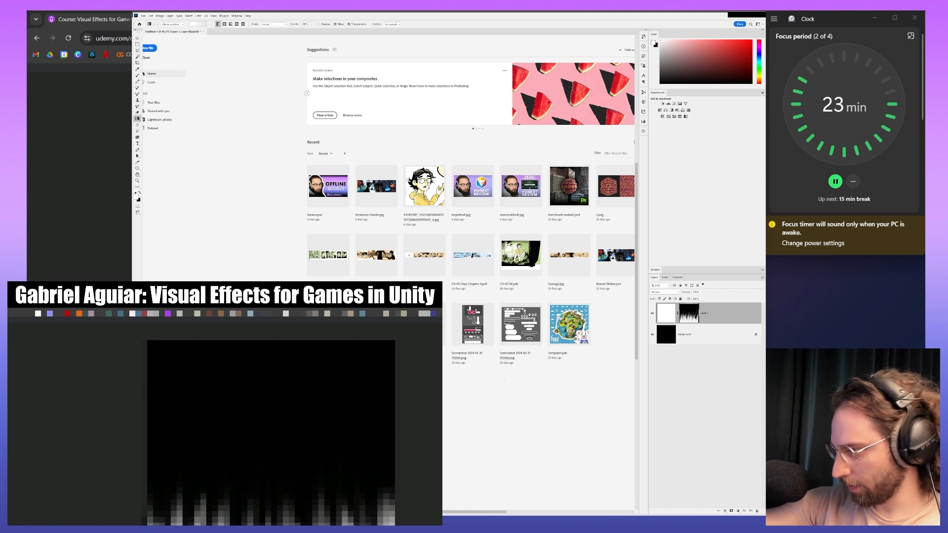
{"action": "key", "text": "b"}
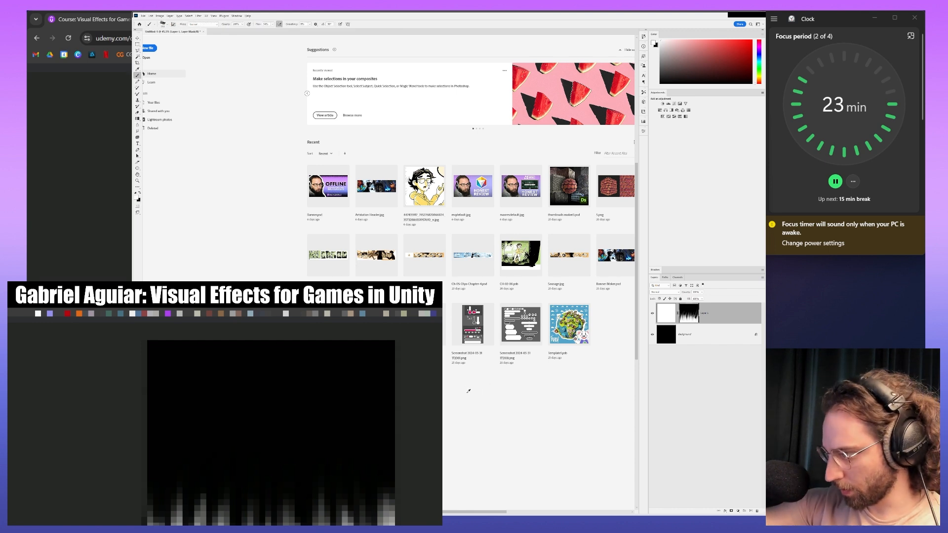
{"action": "key", "text": "x"}
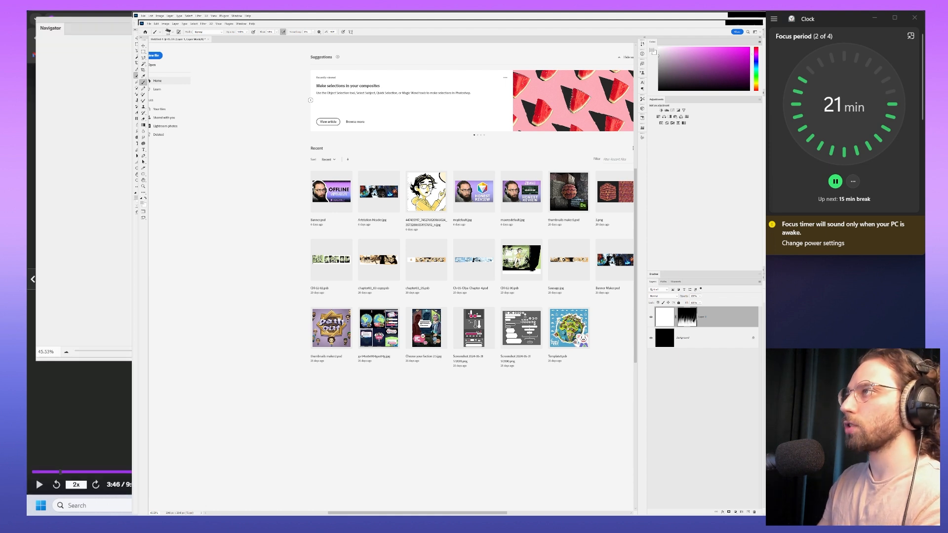
- Enlarge the floating Navigator preview of the streak texture and move it clear of the course video
{"action": "left_click_drag", "start_coordinate": [612, 361], "coordinate": [613, 468]}
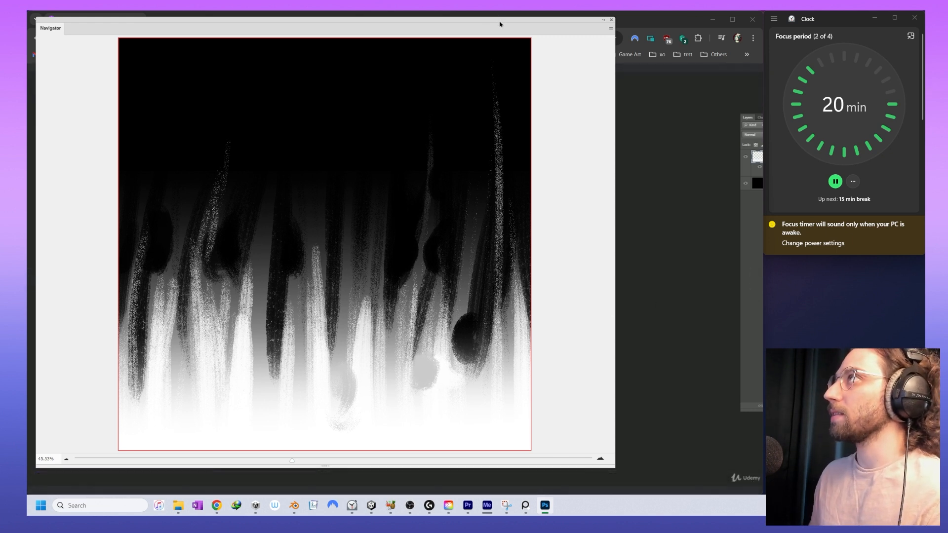
{"action": "left_click_drag", "start_coordinate": [499, 21], "coordinate": [499, 11]}
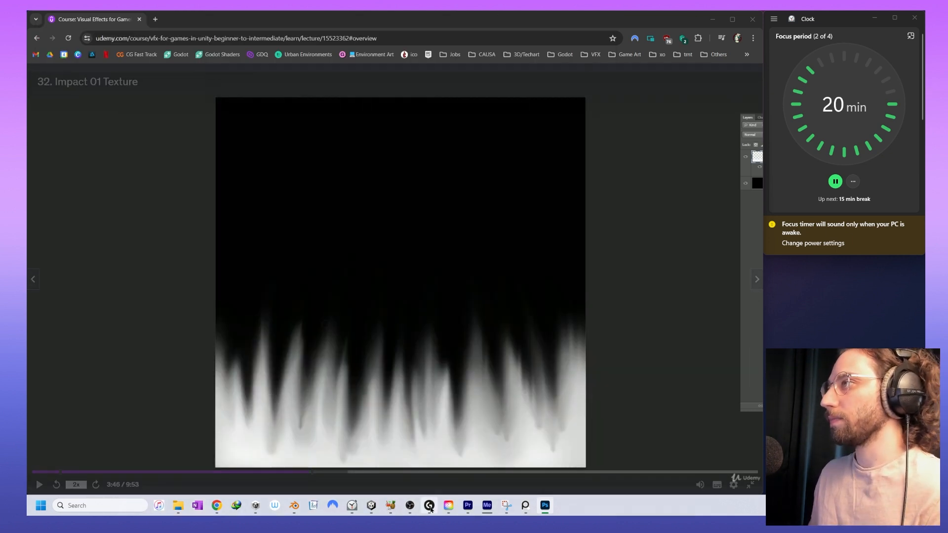
- Switch to Unity and create a Particle System at the scene's root level, named TestVexord
{"action": "mouse_move", "coordinate": [412, 511]}
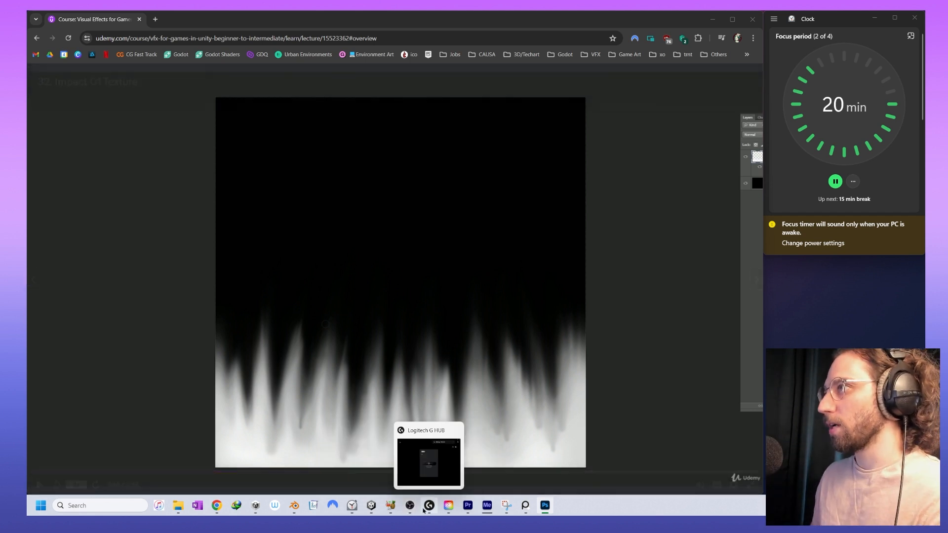
{"action": "left_click", "coordinate": [371, 505]}
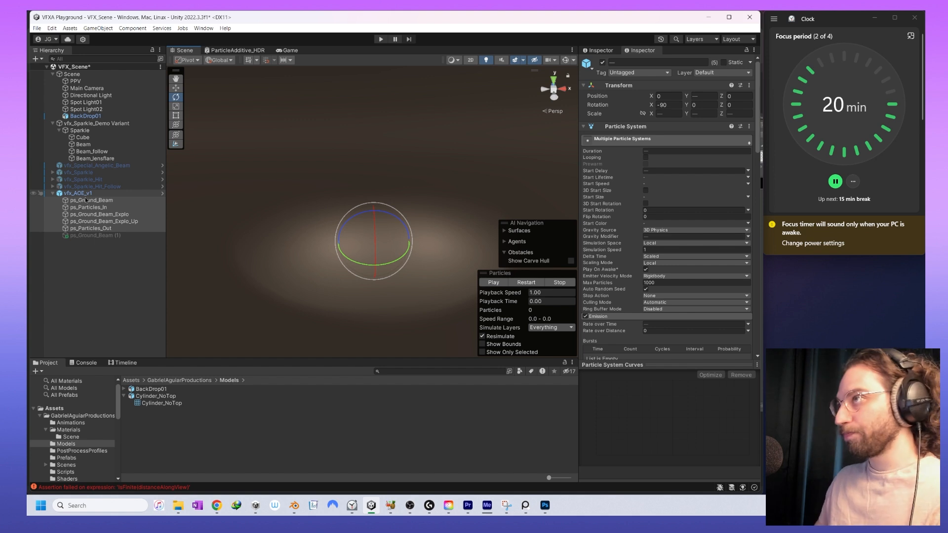
{"action": "right_click", "coordinate": [99, 277]}
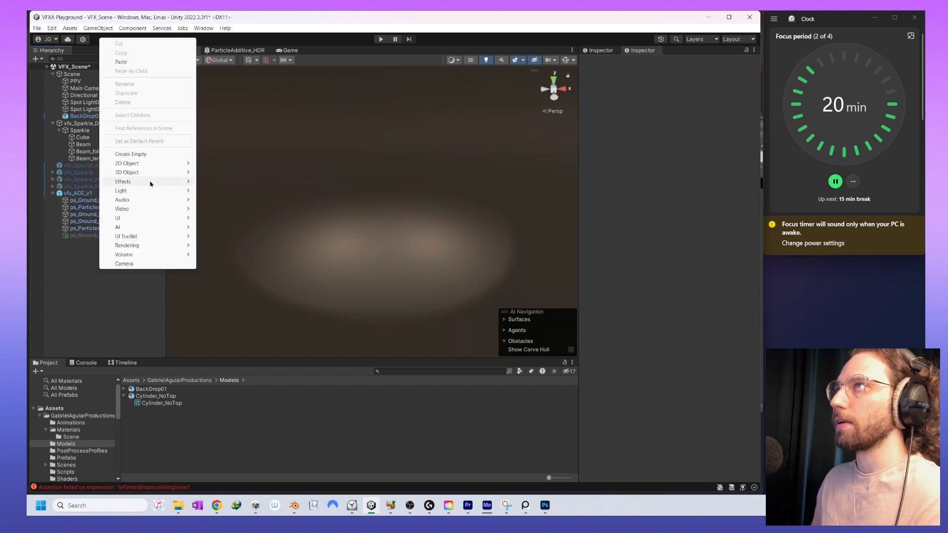
{"action": "mouse_move", "coordinate": [150, 176]}
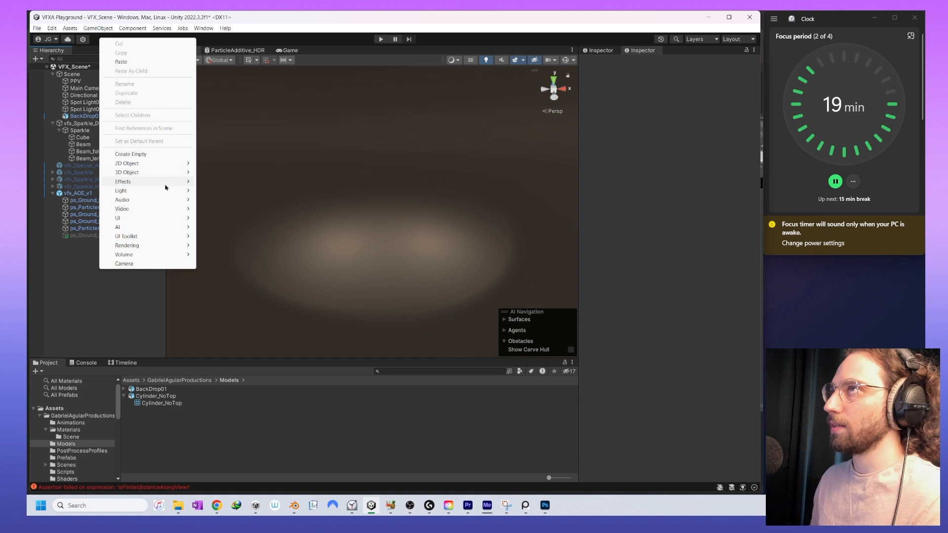
{"action": "left_click", "coordinate": [243, 184]}
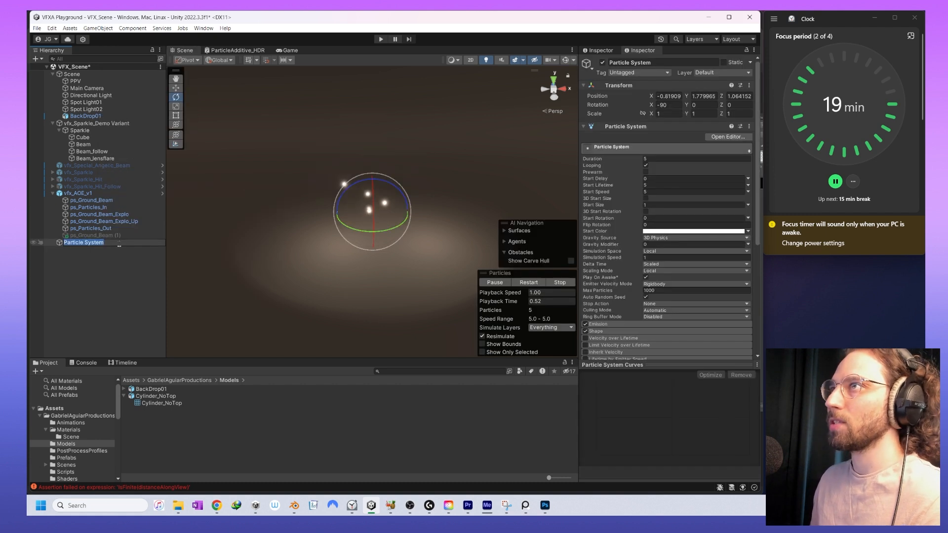
{"action": "scroll", "coordinate": [670, 284], "scroll_direction": "down", "scroll_amount": 5}
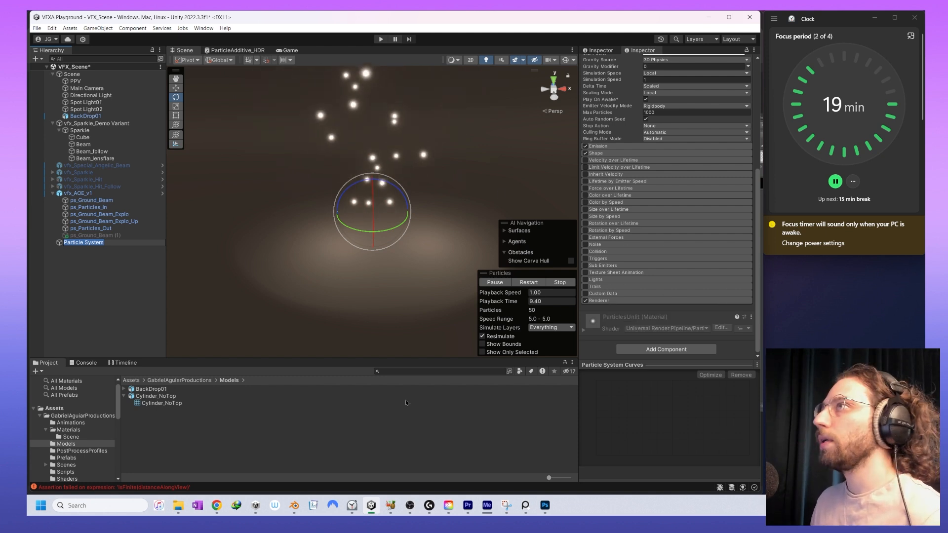
{"action": "type", "text": "TestVexord"}
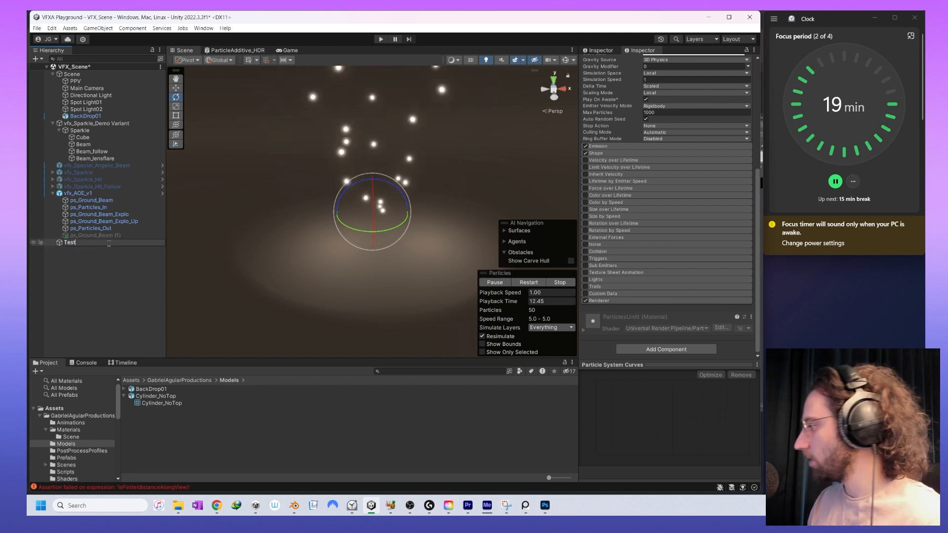
{"action": "key", "text": "Return"}
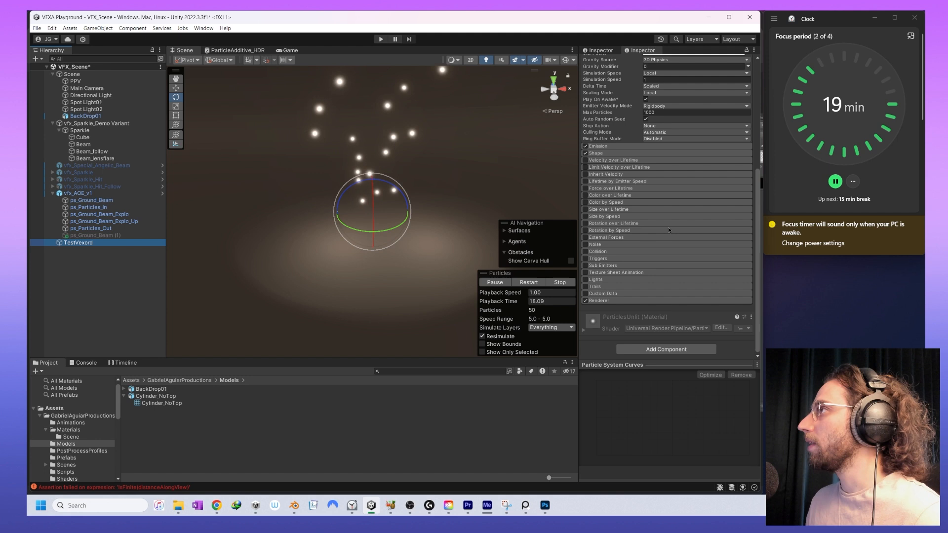
- Render TestVexord's particles as the Cylinder_NoTop mesh and check them in the scene from several angles
{"action": "left_click", "coordinate": [650, 306]}
{"action": "left_click", "coordinate": [649, 301]}
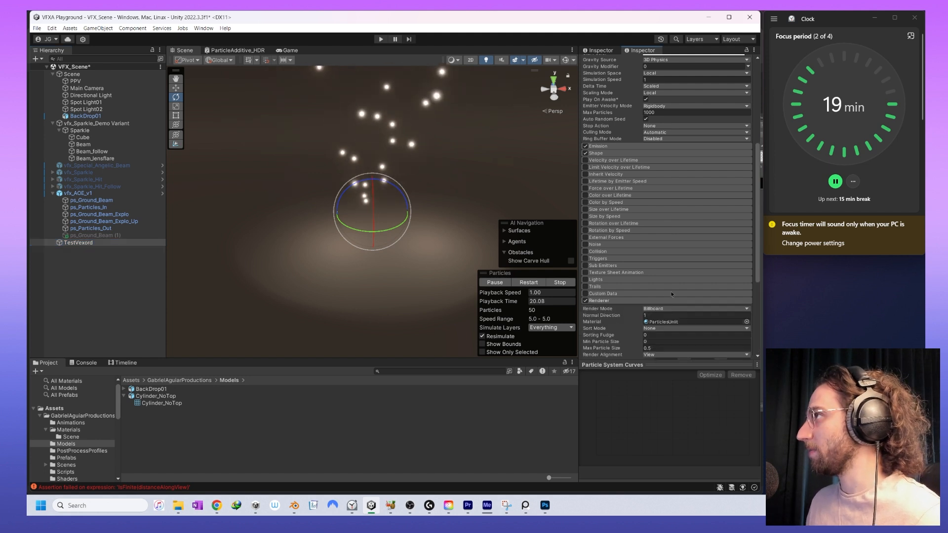
{"action": "scroll", "coordinate": [661, 244], "scroll_direction": "down", "scroll_amount": 3}
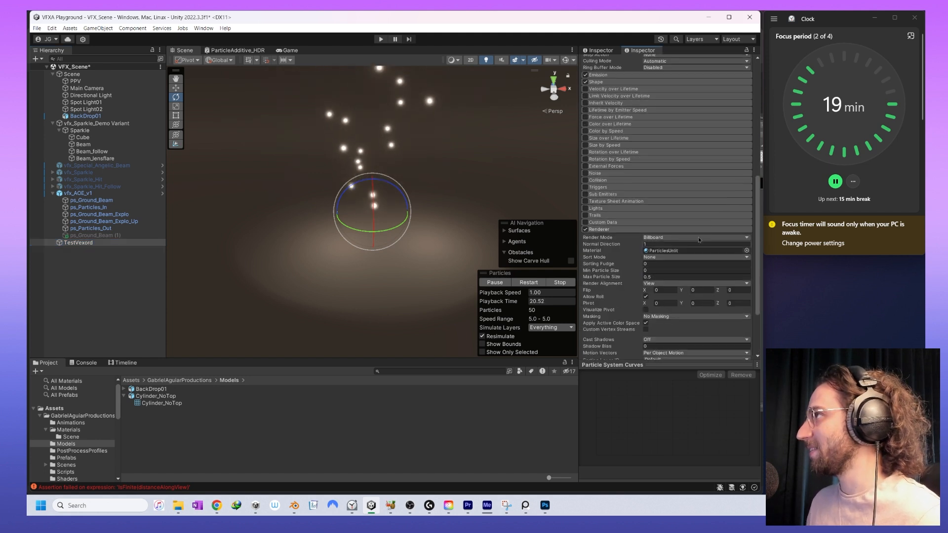
{"action": "left_click", "coordinate": [746, 250]}
{"action": "left_click", "coordinate": [758, 352]}
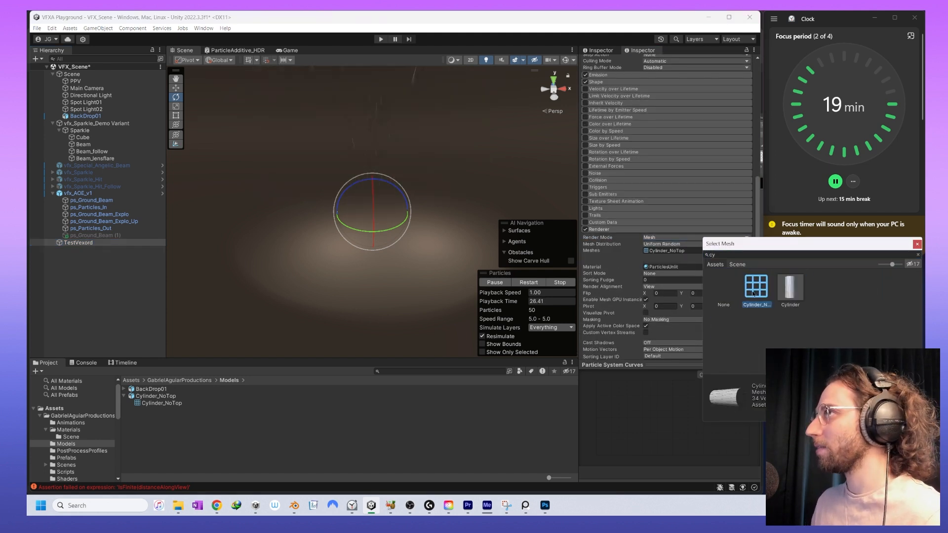
{"action": "middle_click_drag", "start_coordinate": [412, 192], "coordinate": [395, 284]}
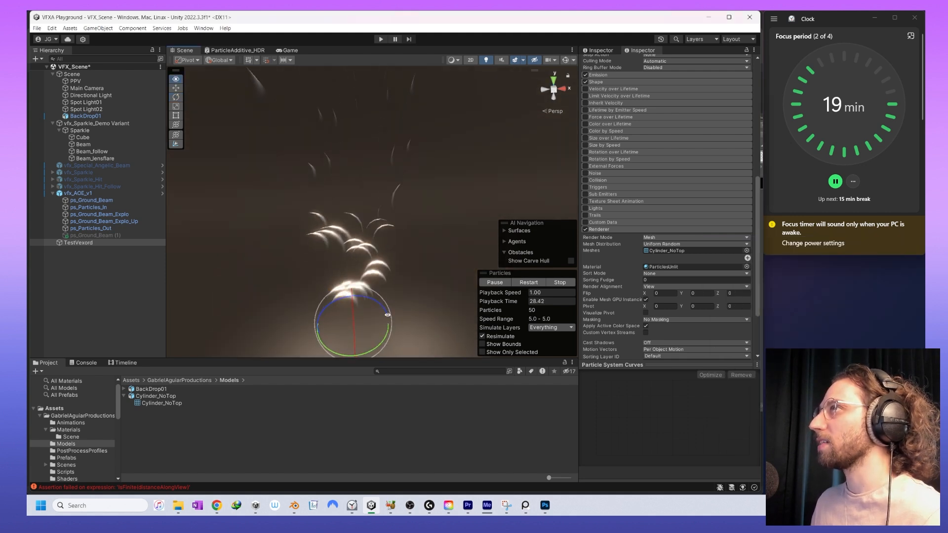
{"action": "left_click_drag", "start_coordinate": [396, 284], "coordinate": [384, 310], "text": "alt"}
{"action": "middle_click_drag", "start_coordinate": [384, 310], "coordinate": [413, 283]}
{"action": "left_click_drag", "start_coordinate": [407, 247], "coordinate": [428, 224], "text": "alt"}
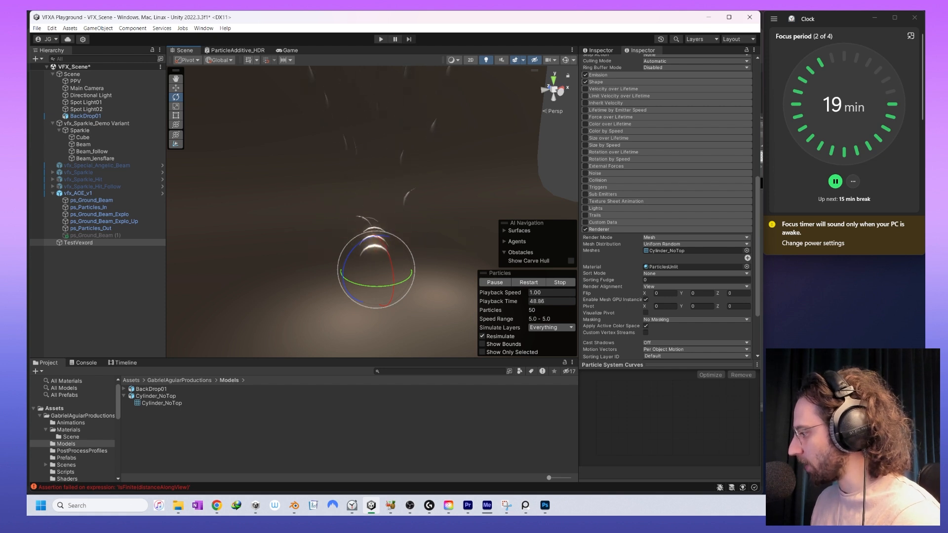
{"action": "left_click_drag", "start_coordinate": [377, 283], "coordinate": [431, 199], "text": "alt"}
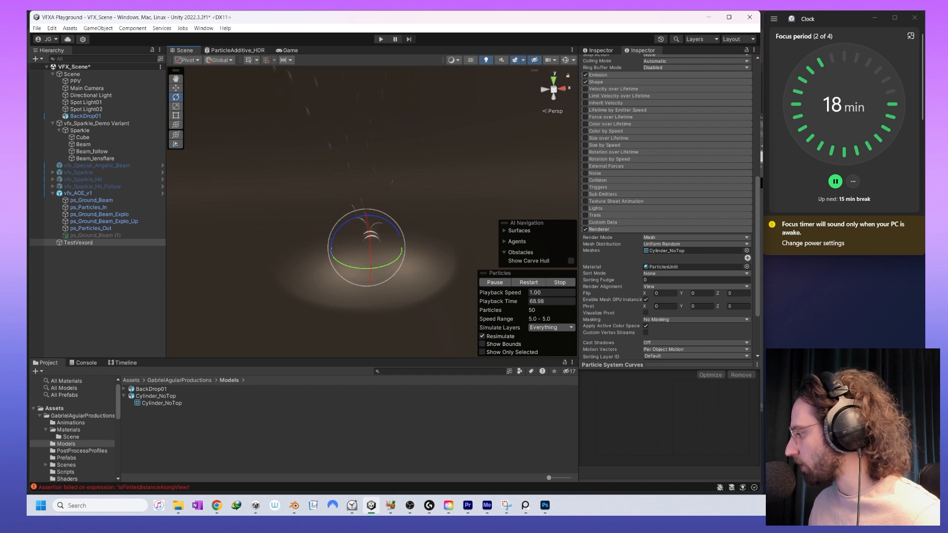
- Try World simulation space on TestVexord by moving the emitter along X, undo the move and restore Local space
{"action": "scroll", "coordinate": [663, 199], "scroll_direction": "up", "scroll_amount": 5}
{"action": "scroll", "coordinate": [663, 199], "scroll_direction": "up", "scroll_amount": 3}
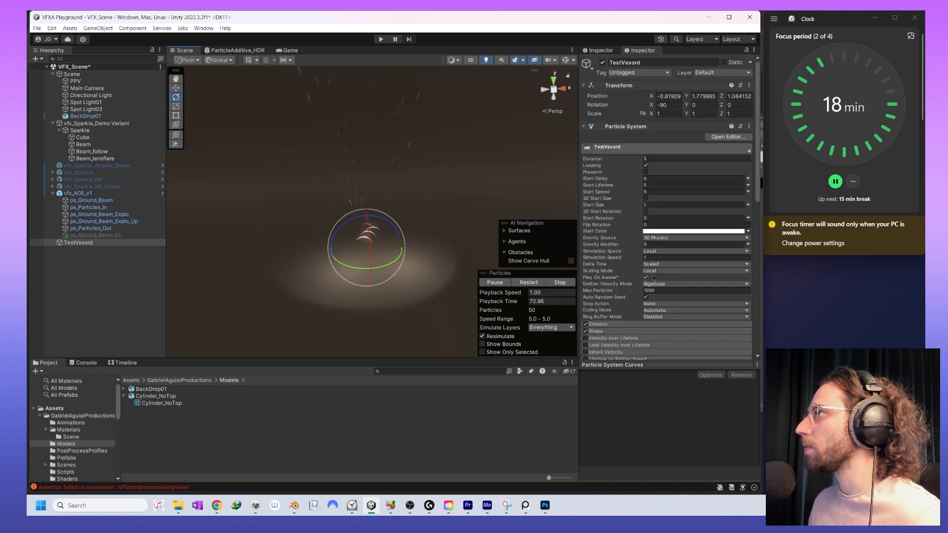
{"action": "left_click", "coordinate": [655, 251]}
{"action": "left_click", "coordinate": [665, 269]}
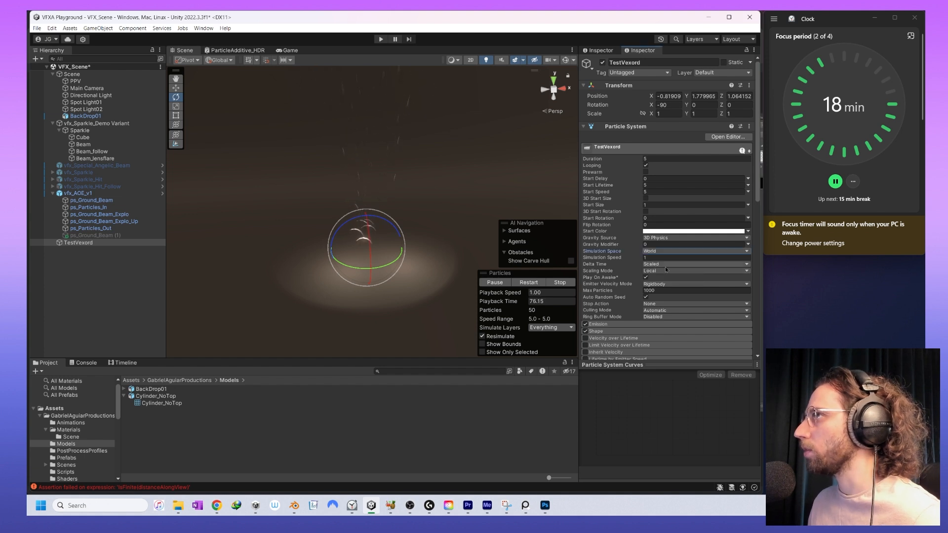
{"action": "key", "text": "w"}
{"action": "left_click_drag", "start_coordinate": [394, 246], "coordinate": [333, 263]}
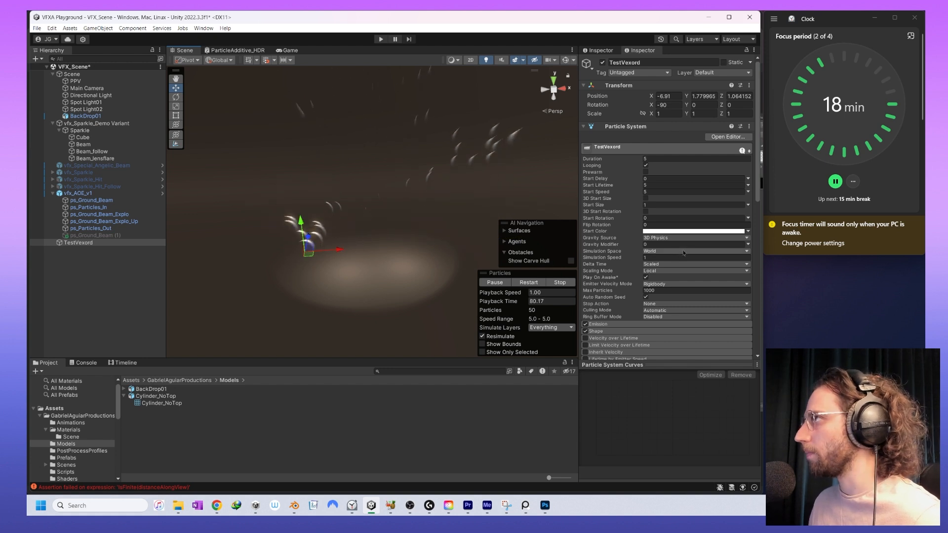
{"action": "key", "text": "ctrl+z"}
{"action": "left_click", "coordinate": [664, 251]}
{"action": "left_click", "coordinate": [664, 260]}
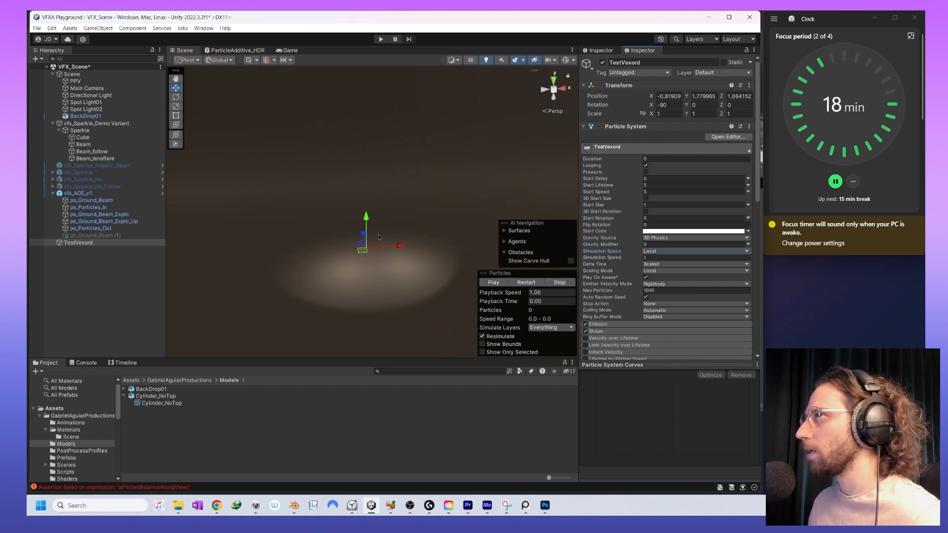
- Move TestVexord along the X axis to about -2.24 and play its particle simulation
{"action": "mouse_move", "coordinate": [388, 247]}
{"action": "left_mouse_down"}
{"action": "mouse_move", "coordinate": [376, 254]}
{"action": "mouse_move", "coordinate": [447, 244]}
{"action": "mouse_move", "coordinate": [343, 254]}
{"action": "mouse_move", "coordinate": [408, 254]}
{"action": "mouse_move", "coordinate": [371, 252]}
{"action": "left_mouse_up"}
{"action": "left_click", "coordinate": [494, 282]}
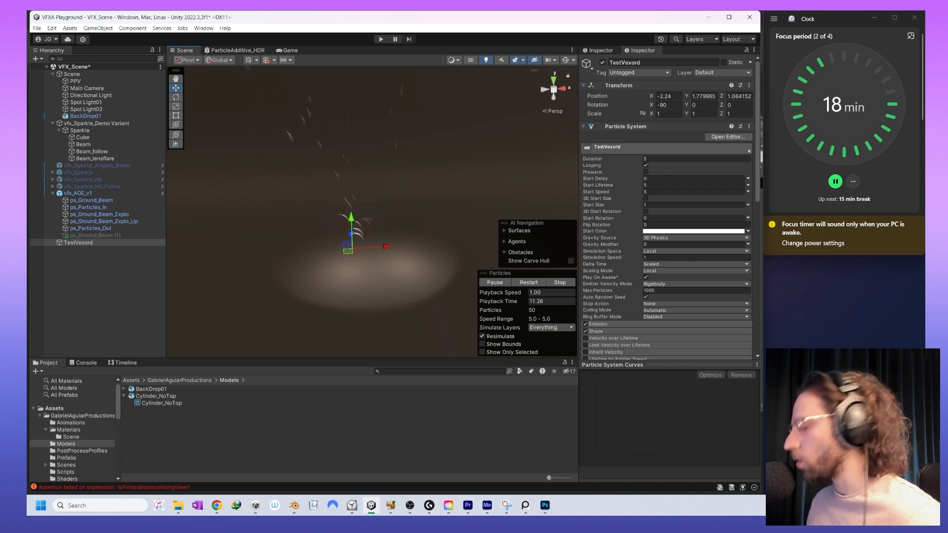
{"action": "left_click_drag", "start_coordinate": [409, 273], "coordinate": [448, 275], "text": "alt"}
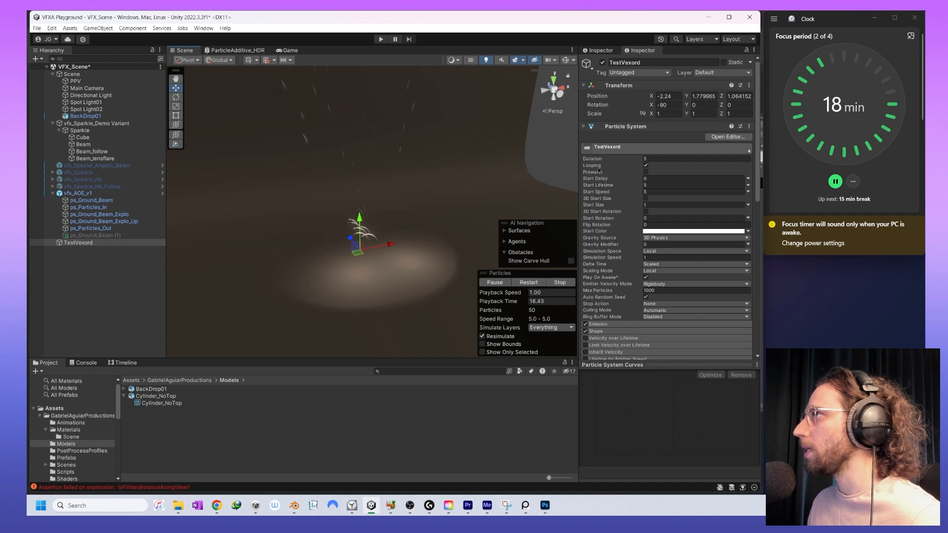
- Set the Render Alignment of TestVexord's mesh particles to World and check their orientation from another angle
{"action": "scroll", "coordinate": [599, 170], "scroll_direction": "down", "scroll_amount": 10}
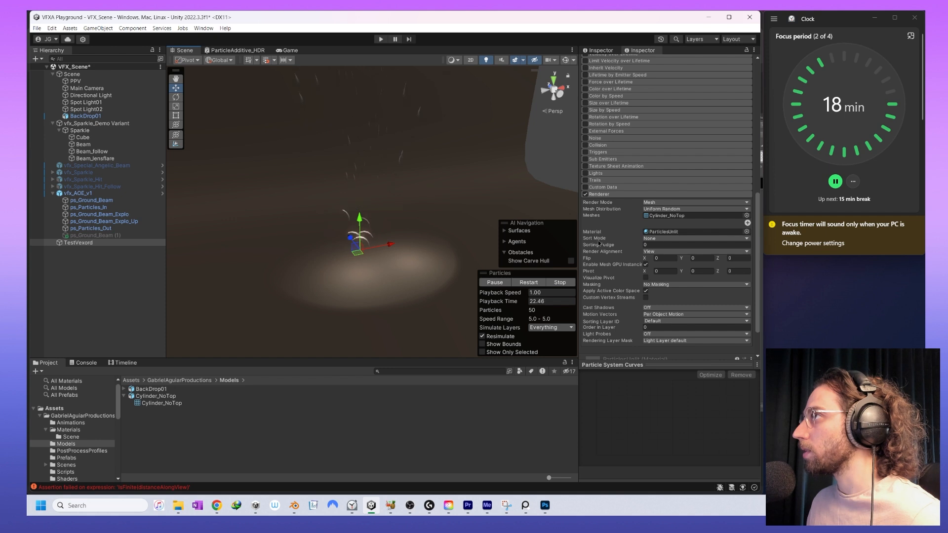
{"action": "left_click", "coordinate": [650, 252]}
{"action": "left_click", "coordinate": [670, 268]}
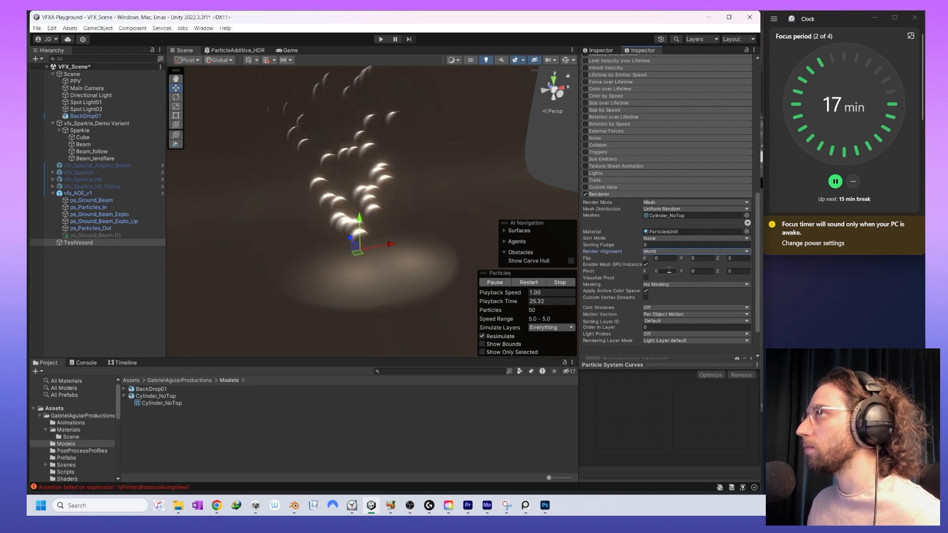
{"action": "left_click_drag", "start_coordinate": [362, 271], "coordinate": [236, 271], "text": "alt"}
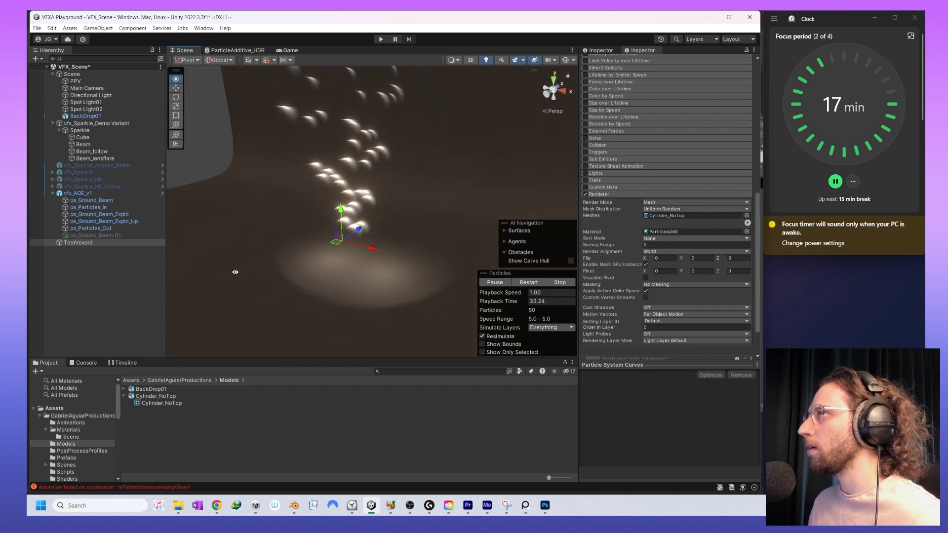
- Try rotating the TestVexord emitter, restart its particle simulation and view the mesh particles from the front
{"action": "key", "text": "e"}
{"action": "left_click_drag", "start_coordinate": [365, 258], "coordinate": [386, 263]}
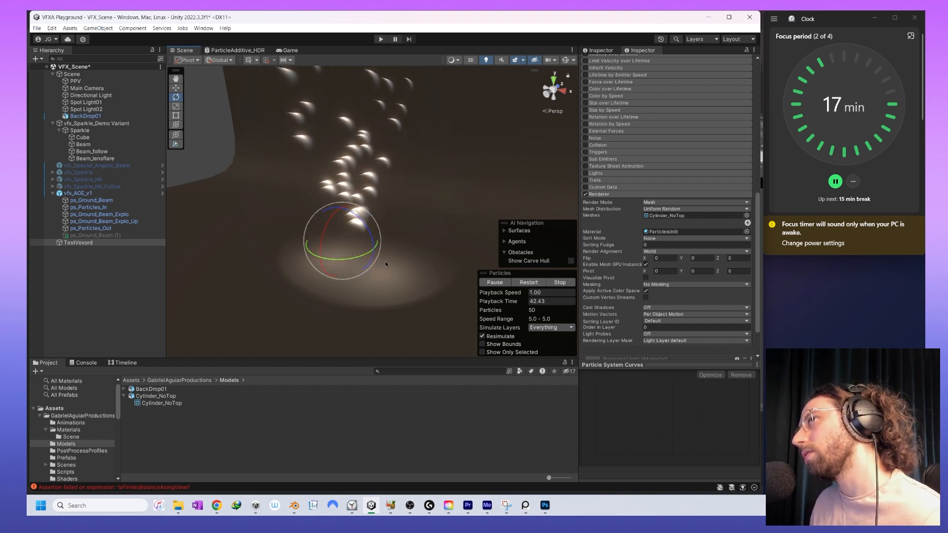
{"action": "left_click", "coordinate": [559, 283]}
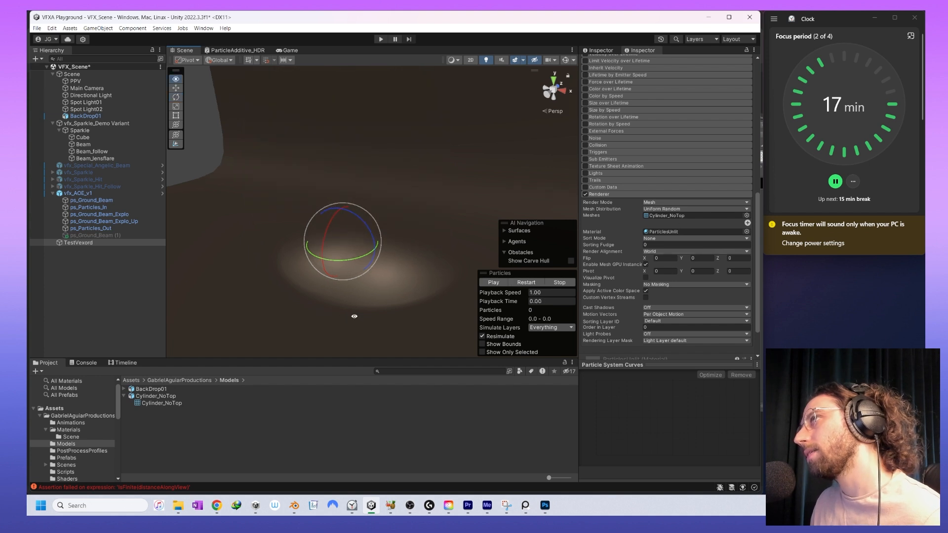
{"action": "left_click_drag", "start_coordinate": [342, 314], "coordinate": [514, 277], "text": "alt"}
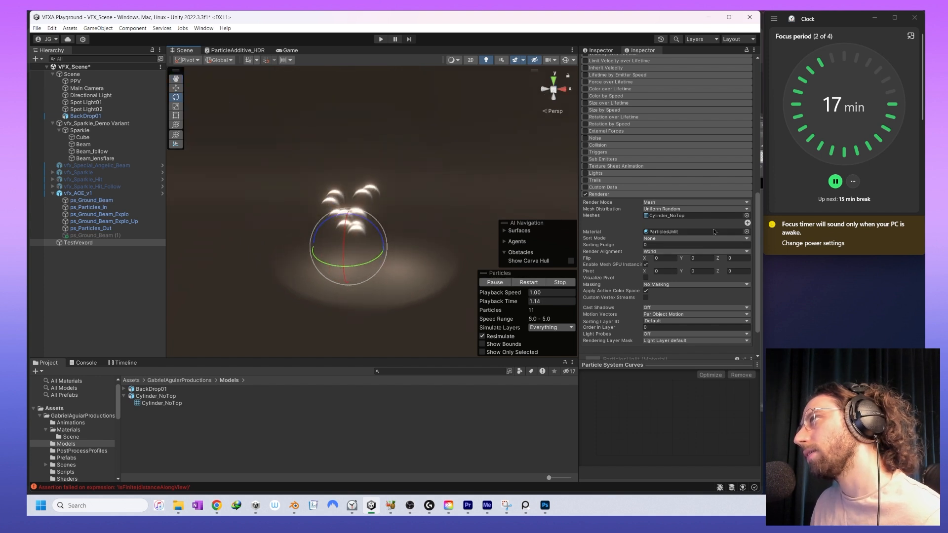
- Set the Render Alignment of TestVexord's mesh particles to Local and view their orientation from another angle
{"action": "left_click", "coordinate": [695, 253]}
{"action": "left_click", "coordinate": [664, 279]}
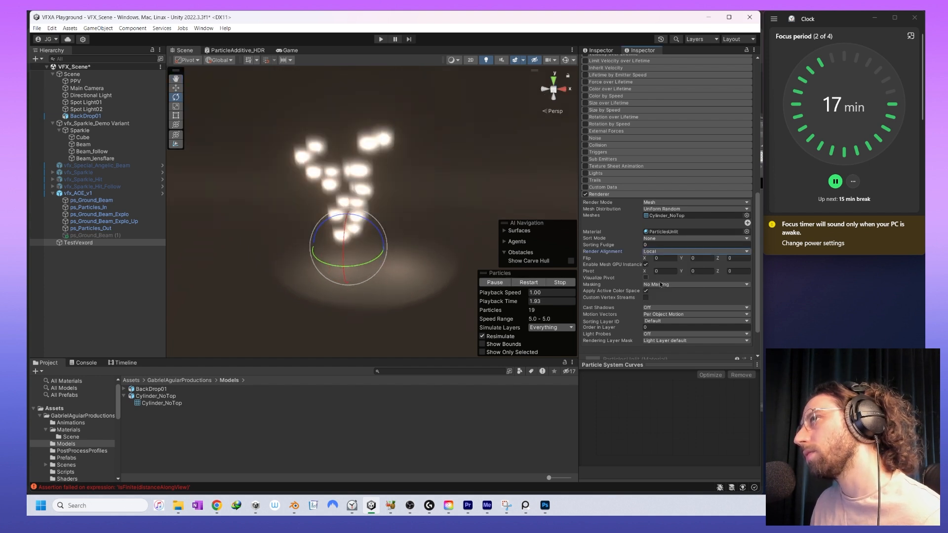
{"action": "left_click_drag", "start_coordinate": [474, 257], "coordinate": [511, 252], "text": "alt"}
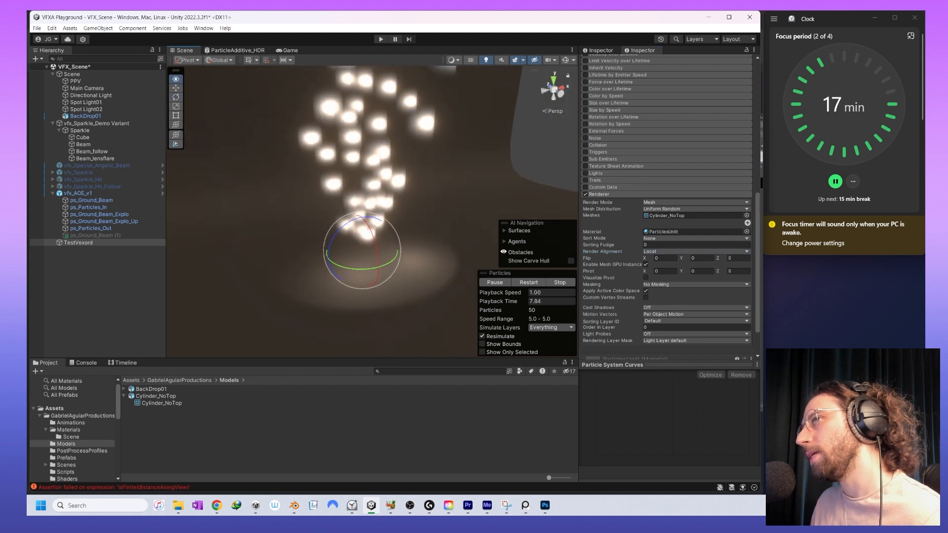
- Place the Cylinder_NoTop model and its child mesh in the scene beside the TestVexord emitter for comparison
{"action": "left_click_drag", "start_coordinate": [156, 397], "coordinate": [213, 288]}
{"action": "middle_click_drag", "start_coordinate": [301, 307], "coordinate": [373, 258]}
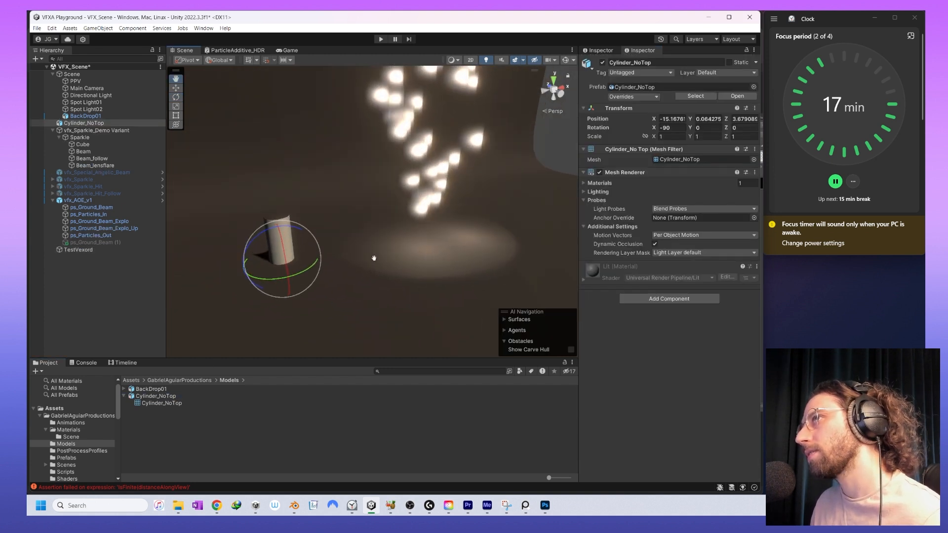
{"action": "left_click_drag", "start_coordinate": [164, 404], "coordinate": [395, 232]}
- Set TestVexord's Render Alignment back to World and rotate the emitter to about -46.18 on Z to check the particle orientation
{"action": "left_click", "coordinate": [399, 210]}
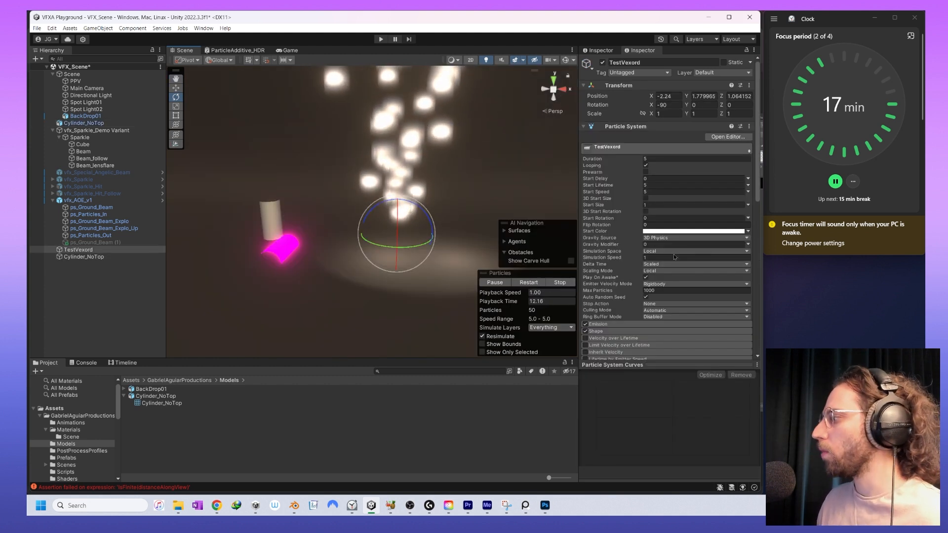
{"action": "scroll", "coordinate": [681, 258], "scroll_direction": "down", "scroll_amount": 5}
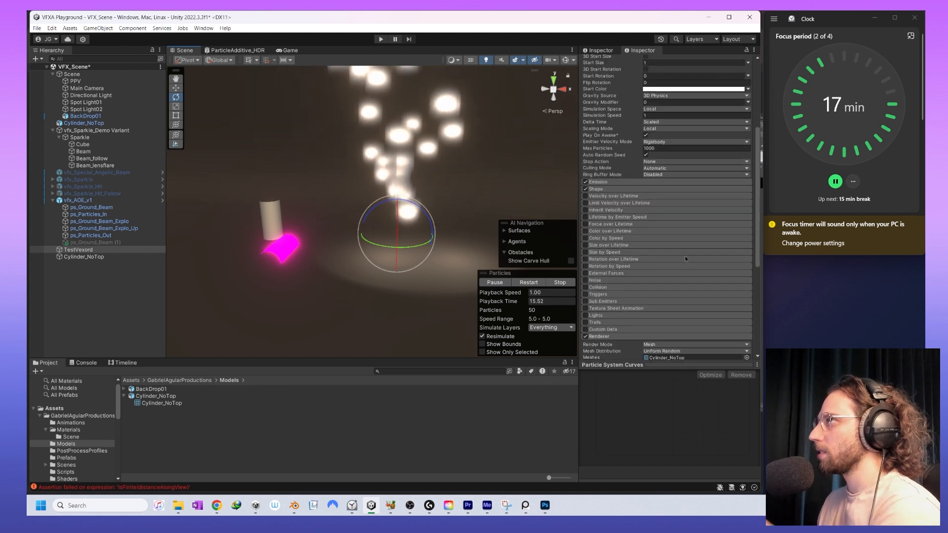
{"action": "scroll", "coordinate": [685, 258], "scroll_direction": "down", "scroll_amount": 5}
{"action": "left_click", "coordinate": [669, 252]}
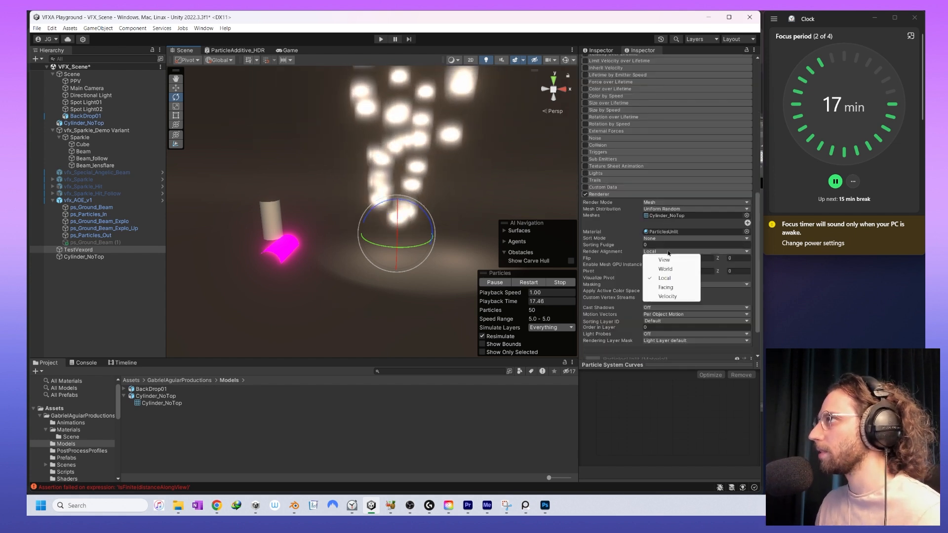
{"action": "left_click", "coordinate": [670, 279]}
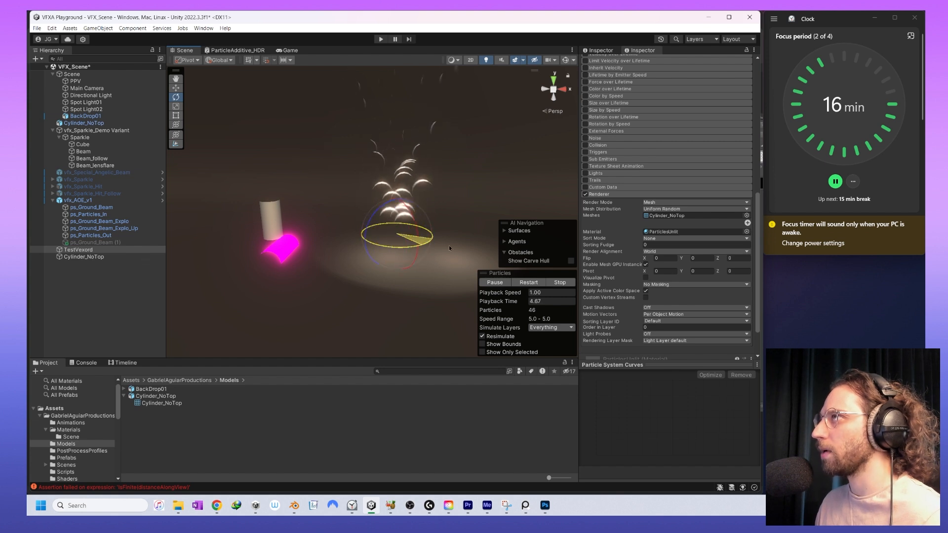
{"action": "mouse_move", "coordinate": [326, 245]}
{"action": "left_mouse_down", "text": "alt"}
{"action": "mouse_move", "coordinate": [337, 278]}
{"action": "mouse_move", "coordinate": [436, 299]}
{"action": "mouse_move", "coordinate": [345, 310]}
{"action": "mouse_move", "coordinate": [403, 310]}
{"action": "mouse_move", "coordinate": [461, 280]}
{"action": "mouse_move", "coordinate": [329, 238]}
{"action": "mouse_move", "coordinate": [478, 258]}
{"action": "mouse_move", "coordinate": [456, 297]}
{"action": "mouse_move", "coordinate": [320, 346]}
{"action": "mouse_move", "coordinate": [445, 264]}
{"action": "mouse_move", "coordinate": [282, 311]}
{"action": "mouse_move", "coordinate": [463, 279]}
{"action": "mouse_move", "coordinate": [447, 295]}
{"action": "left_mouse_up", "text": "alt"}
- Try the Facing and Velocity options for TestVexord's Render Alignment and view how the mesh particles follow their motion
{"action": "left_click", "coordinate": [658, 252]}
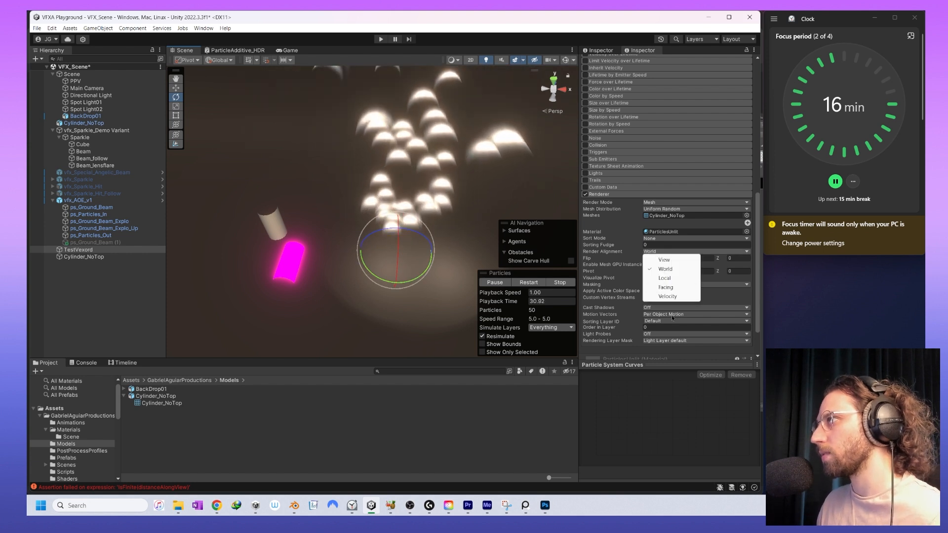
{"action": "left_click", "coordinate": [665, 287]}
{"action": "left_click", "coordinate": [667, 295]}
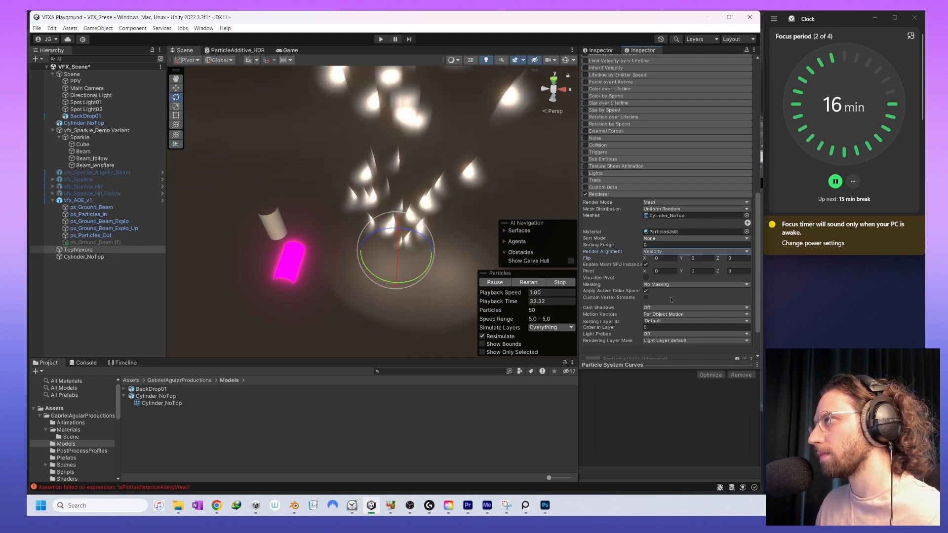
{"action": "middle_click_drag", "start_coordinate": [458, 183], "coordinate": [404, 264]}
{"action": "scroll", "coordinate": [405, 265], "scroll_direction": "down", "scroll_amount": 3}
{"action": "scroll", "coordinate": [404, 264], "scroll_direction": "down", "scroll_amount": 2}
{"action": "left_click_drag", "start_coordinate": [405, 264], "coordinate": [439, 265], "text": "alt"}
- Set the emission Rate over Time of TestVexord to 100 and view the denser particle stream up close
{"action": "scroll", "coordinate": [662, 201], "scroll_direction": "up", "scroll_amount": 10}
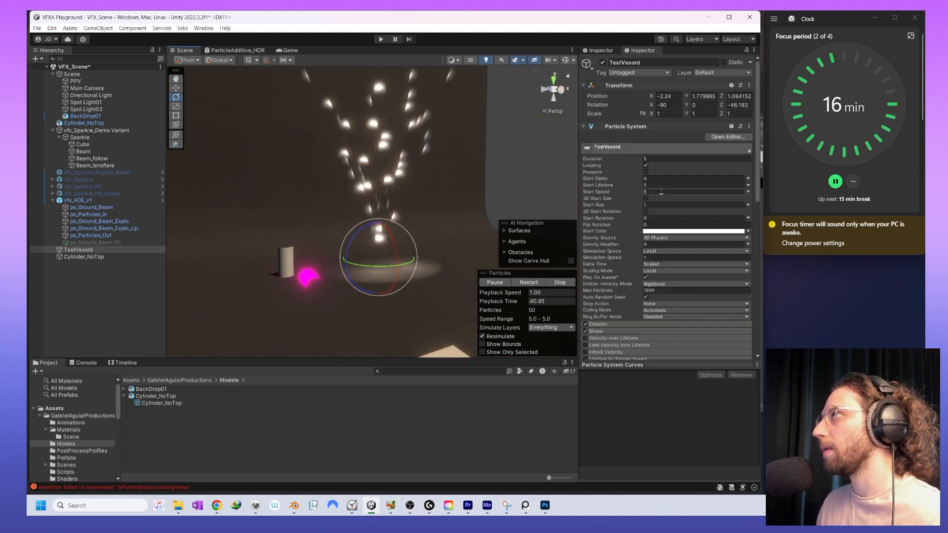
{"action": "scroll", "coordinate": [663, 301], "scroll_direction": "down", "scroll_amount": 3}
{"action": "left_click", "coordinate": [633, 254]}
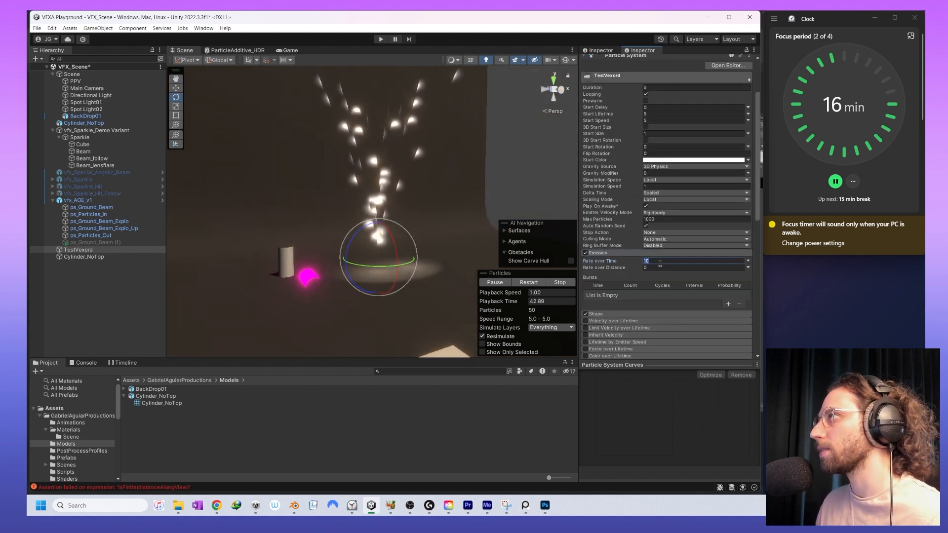
{"action": "left_click_drag", "start_coordinate": [450, 266], "coordinate": [419, 266], "text": "alt"}
{"action": "scroll", "coordinate": [415, 264], "scroll_direction": "up", "scroll_amount": 2}
{"action": "scroll", "coordinate": [415, 264], "scroll_direction": "up", "scroll_amount": 2}
{"action": "middle_click_drag", "start_coordinate": [415, 264], "coordinate": [425, 324]}
- Enable 3D Start Size on TestVexord, try 10 for Y, and set Y to 1 and Z to 10 to stretch the particles
{"action": "scroll", "coordinate": [712, 275], "scroll_direction": "down", "scroll_amount": 12}
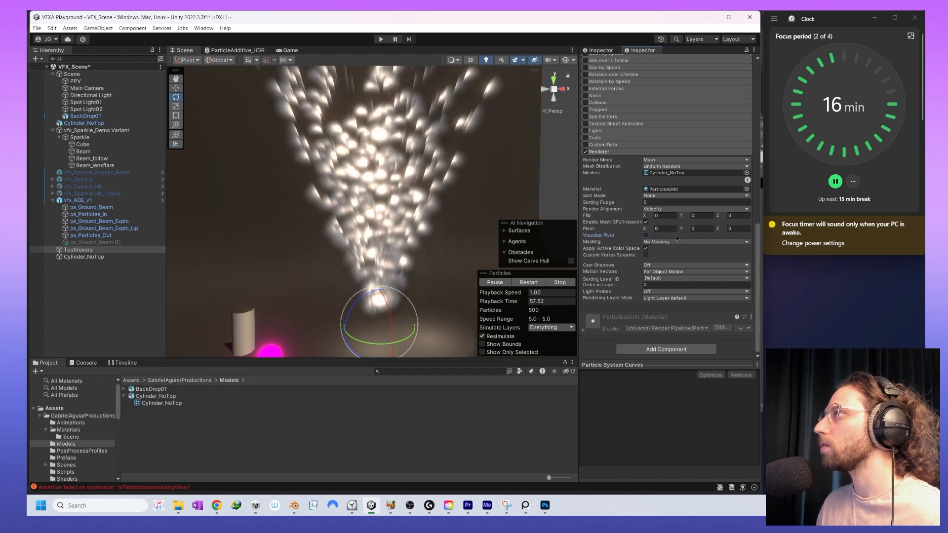
{"action": "scroll", "coordinate": [660, 195], "scroll_direction": "up", "scroll_amount": 4}
{"action": "scroll", "coordinate": [659, 194], "scroll_direction": "up", "scroll_amount": 5}
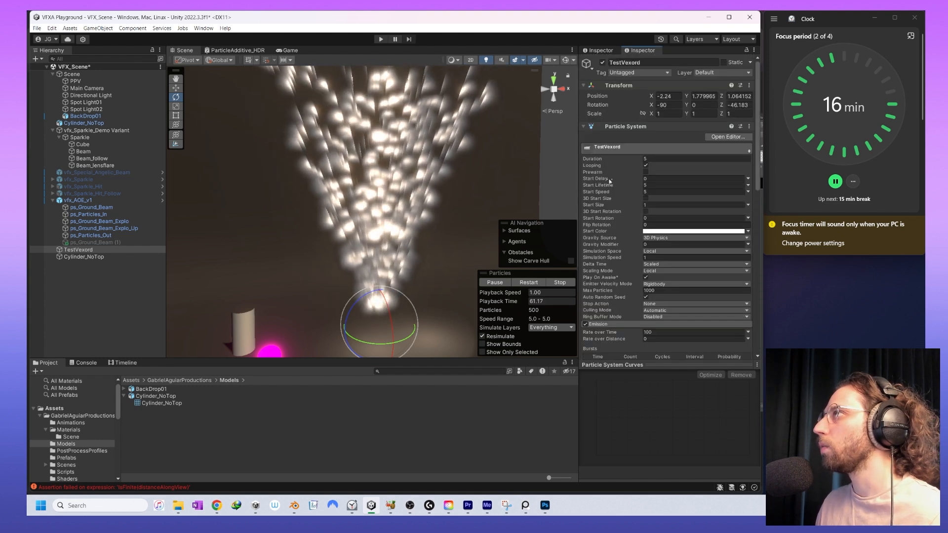
{"action": "left_click", "coordinate": [645, 198]}
{"action": "left_click", "coordinate": [648, 204]}
{"action": "type", "text": "10"}
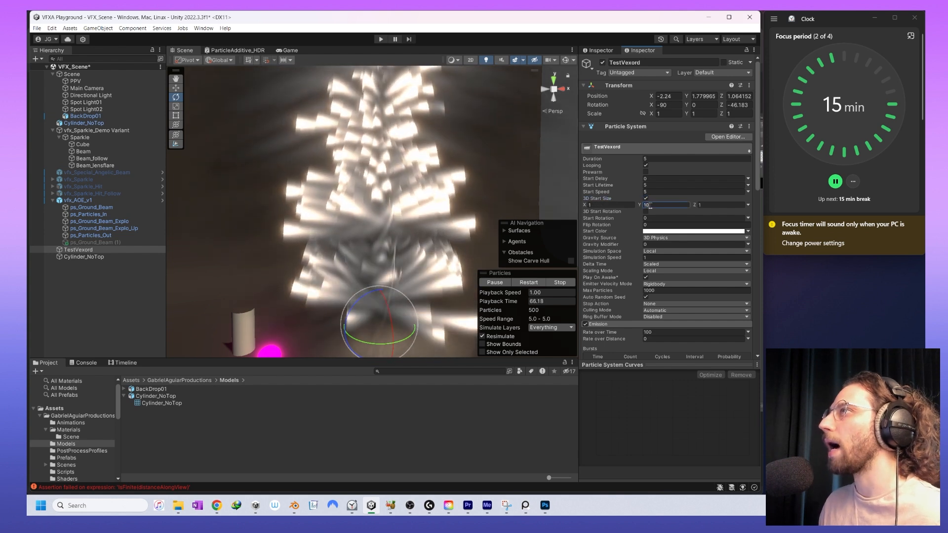
{"action": "key", "text": "BackSpace"}
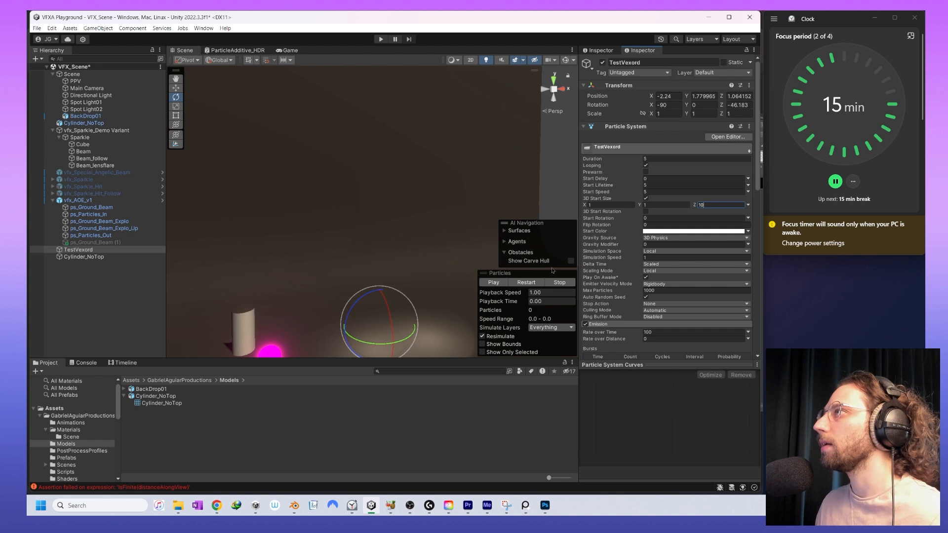
{"action": "scroll", "coordinate": [458, 266], "scroll_direction": "down", "scroll_amount": 5}
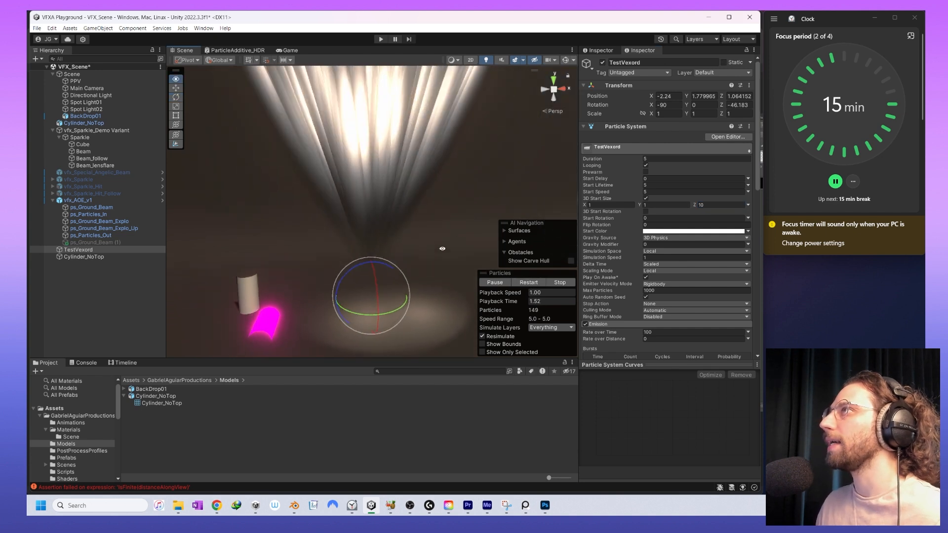
{"action": "left_click_drag", "start_coordinate": [407, 283], "coordinate": [447, 272], "text": "alt"}
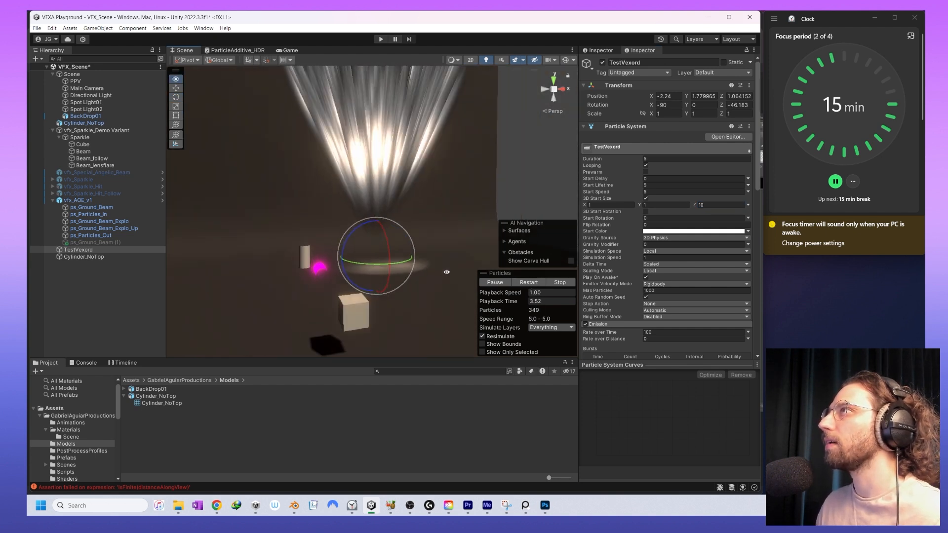
{"action": "left_click_drag", "start_coordinate": [566, 268], "coordinate": [402, 261], "text": "alt"}
- Change TestVexord's emitter Shape to Hemisphere and view the stretched particles from above
{"action": "scroll", "coordinate": [670, 284], "scroll_direction": "down", "scroll_amount": 5}
{"action": "left_click", "coordinate": [668, 228]}
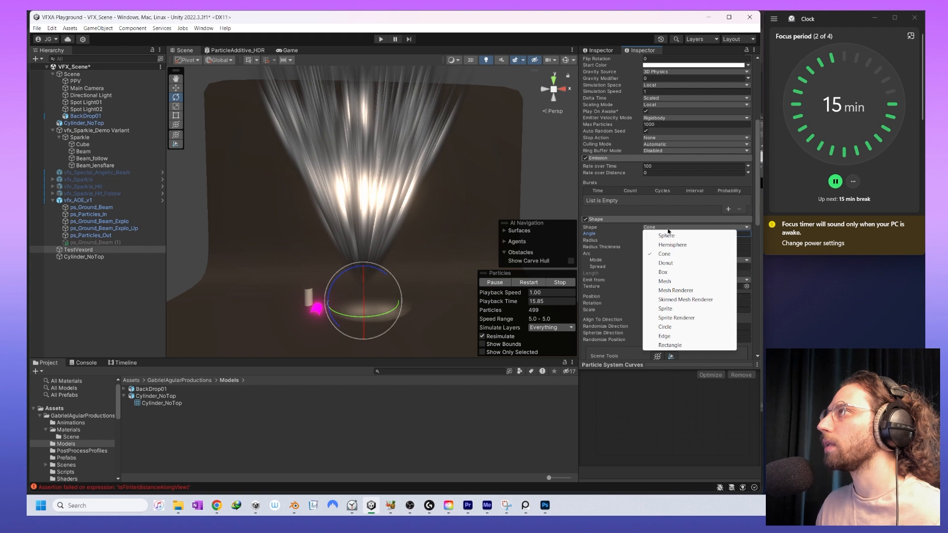
{"action": "left_click", "coordinate": [671, 245]}
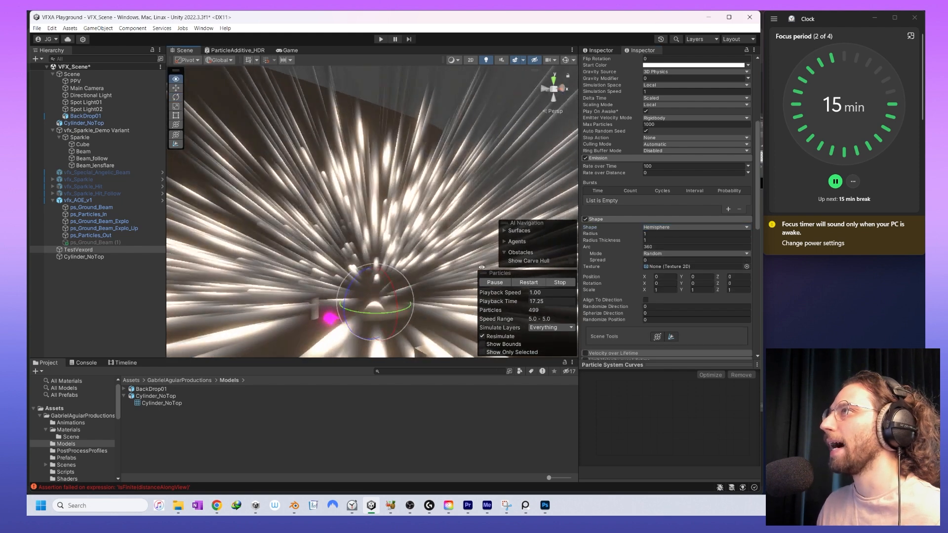
{"action": "left_click_drag", "start_coordinate": [408, 286], "coordinate": [494, 263], "text": "alt"}
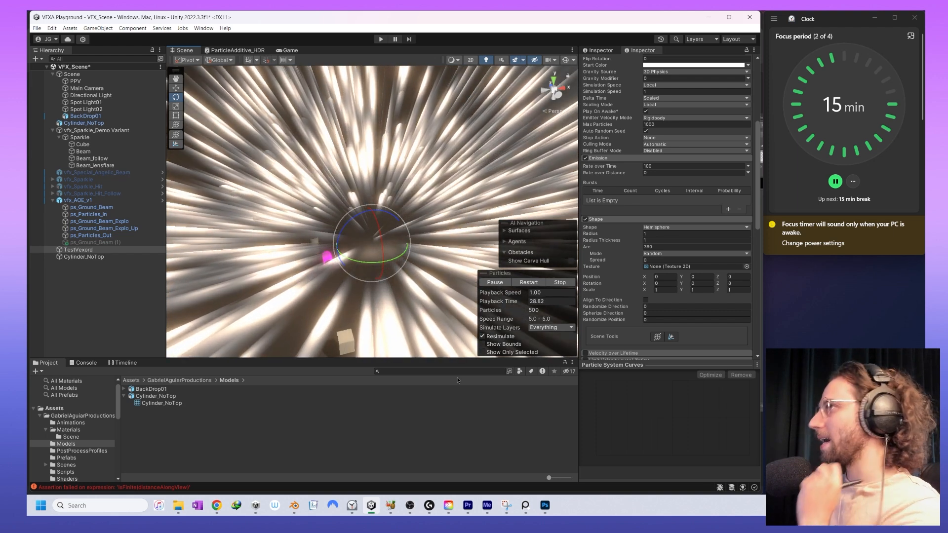
- Undo the Hemisphere shape, 3D Start Size and emission rate changes on TestVexord
{"action": "scroll", "coordinate": [642, 216], "scroll_direction": "up", "scroll_amount": 5}
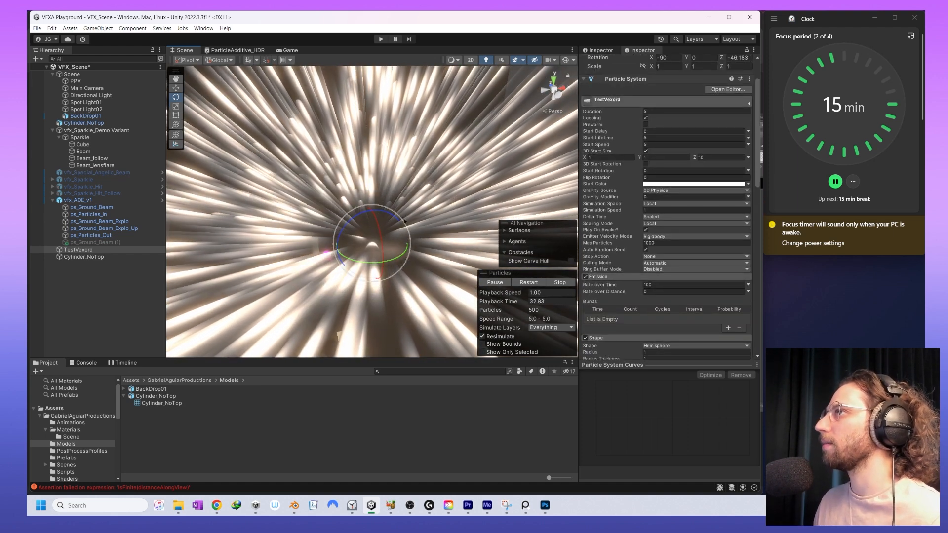
{"action": "key", "text": "ctrl+z"}
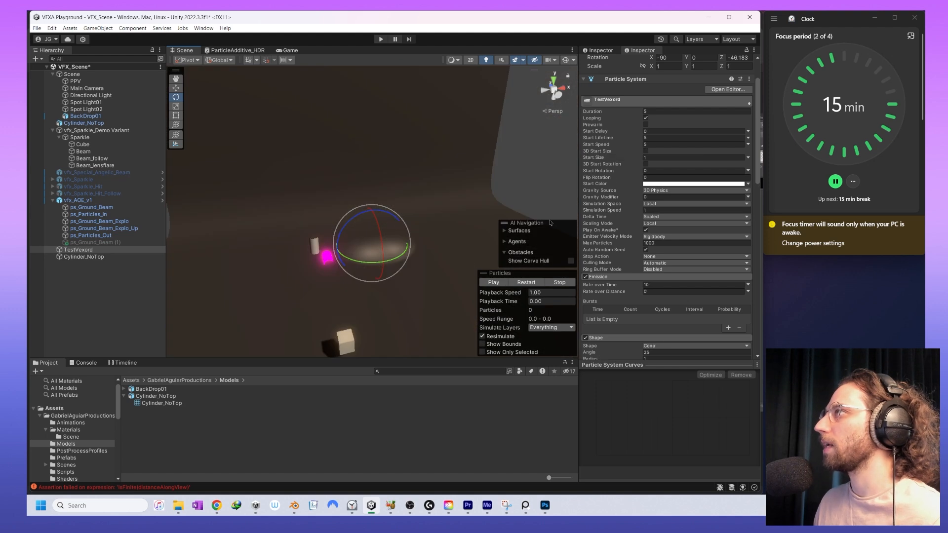
{"action": "scroll", "coordinate": [394, 324], "scroll_direction": "up", "scroll_amount": 7}
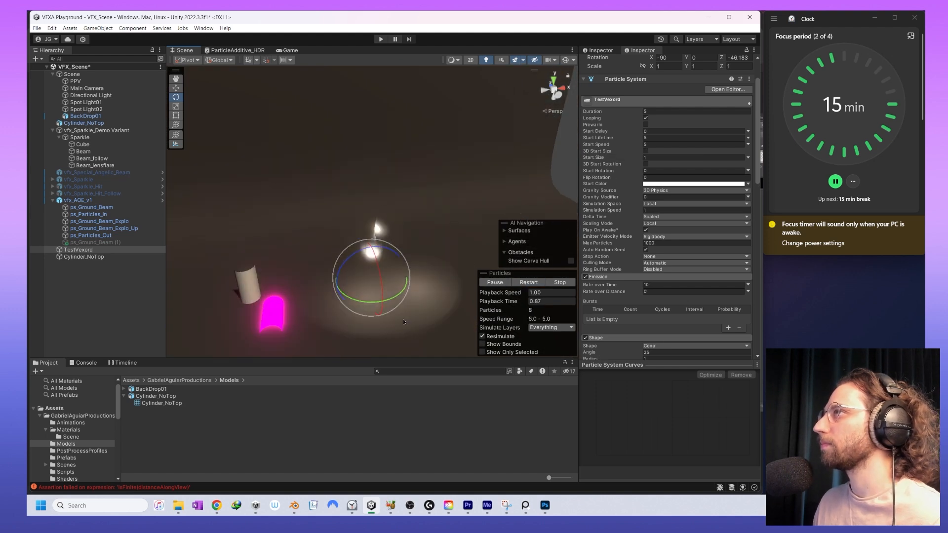
{"action": "middle_click_drag", "start_coordinate": [434, 338], "coordinate": [410, 250]}
- Return TestVexord's Render Alignment to World and replay its particle simulation from a higher angle
{"action": "scroll", "coordinate": [628, 292], "scroll_direction": "down", "scroll_amount": 8}
{"action": "scroll", "coordinate": [628, 291], "scroll_direction": "down", "scroll_amount": 10}
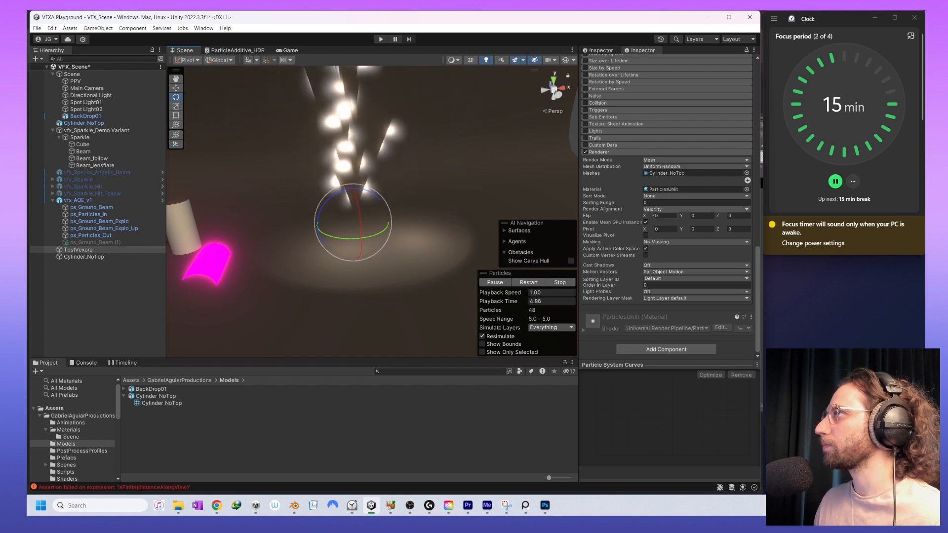
{"action": "left_click_drag", "start_coordinate": [405, 207], "coordinate": [378, 269], "text": "alt"}
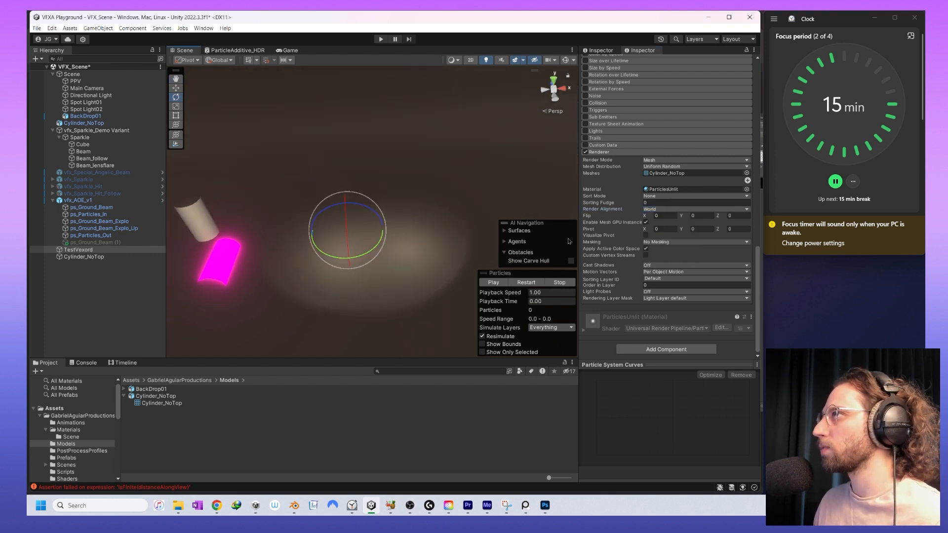
{"action": "left_click", "coordinate": [524, 283]}
- Set the Simulation Space of TestVexord to World and view the particles from another angle
{"action": "scroll", "coordinate": [685, 260], "scroll_direction": "up", "scroll_amount": 20}
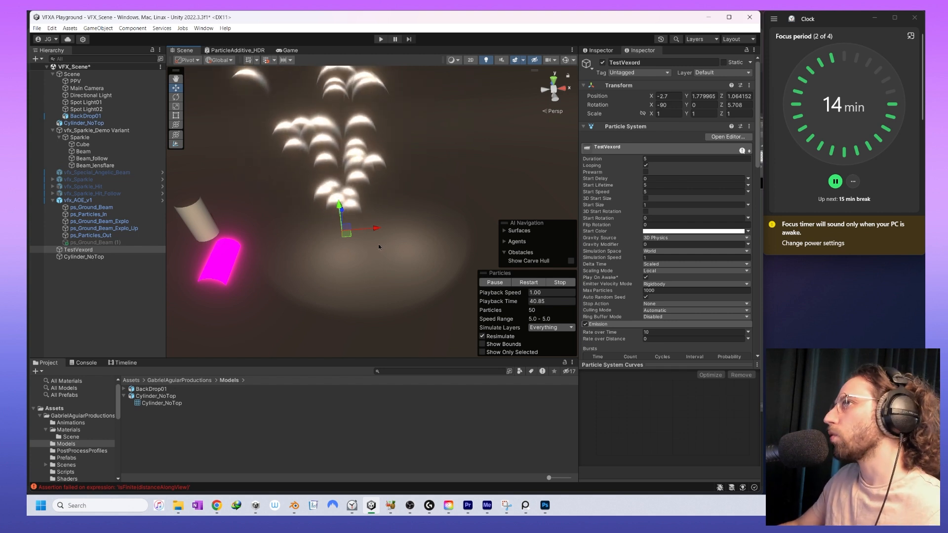
{"action": "left_click_drag", "start_coordinate": [396, 244], "coordinate": [419, 258], "text": "alt"}
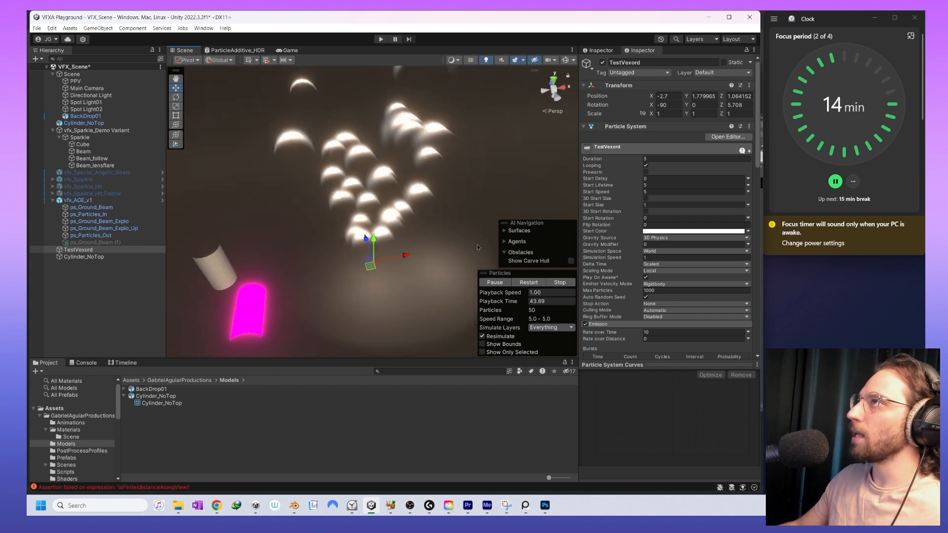
{"action": "left_click", "coordinate": [668, 251]}
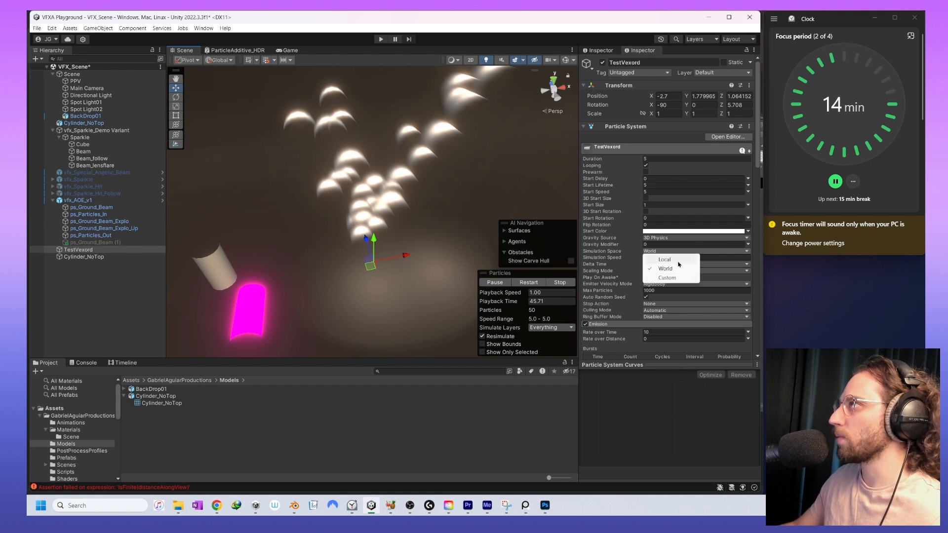
{"action": "left_click", "coordinate": [683, 270]}
- Try Local Render Alignment on TestVexord by rotating the emitter, and undo the rotation
{"action": "scroll", "coordinate": [679, 197], "scroll_direction": "down", "scroll_amount": 15}
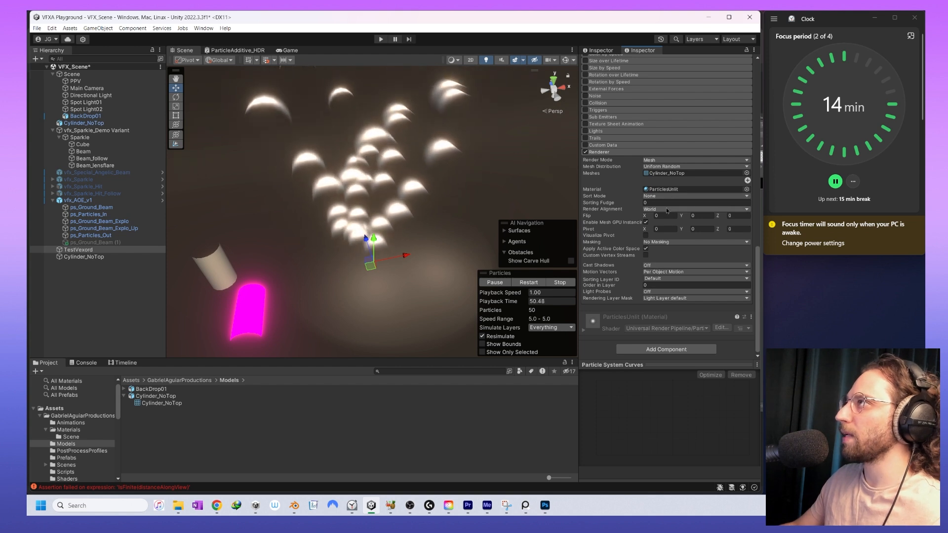
{"action": "left_click", "coordinate": [671, 209]}
{"action": "left_click", "coordinate": [664, 236]}
{"action": "key", "text": "e"}
{"action": "left_click_drag", "start_coordinate": [278, 212], "coordinate": [421, 278]}
{"action": "key", "text": "ctrl+z"}
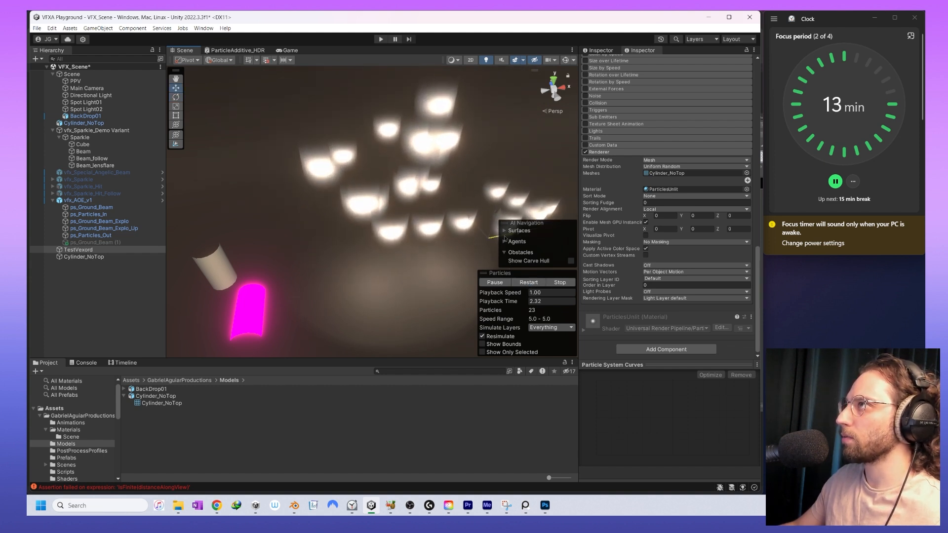
- Move TestVexord back and forth along the X axis and check its Simulation Space options with Local Render Alignment
{"action": "mouse_move", "coordinate": [410, 255]}
{"action": "left_mouse_down"}
{"action": "mouse_move", "coordinate": [360, 260]}
{"action": "mouse_move", "coordinate": [422, 250]}
{"action": "left_mouse_up"}
{"action": "scroll", "coordinate": [672, 256], "scroll_direction": "up", "scroll_amount": 12}
{"action": "left_click", "coordinate": [663, 251]}
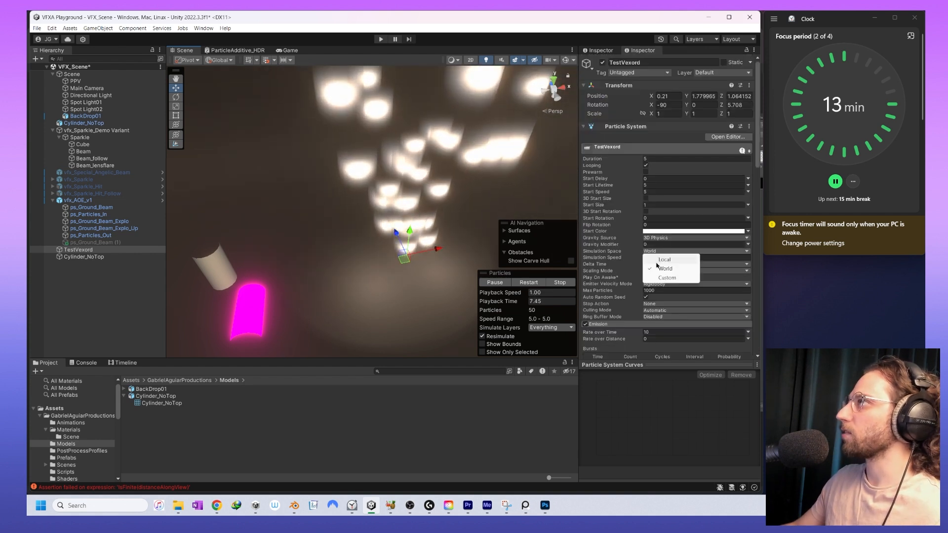
{"action": "left_click", "coordinate": [657, 264]}
{"action": "left_click_drag", "start_coordinate": [421, 253], "coordinate": [390, 239]}
{"action": "mouse_move", "coordinate": [391, 229]}
{"action": "left_mouse_down"}
{"action": "mouse_move", "coordinate": [511, 228]}
{"action": "mouse_move", "coordinate": [388, 232]}
{"action": "left_mouse_up"}
- Set TestVexord's Render Alignment to World with the emitter at X -0.84, and stop its particle simulation
{"action": "scroll", "coordinate": [675, 281], "scroll_direction": "down", "scroll_amount": 10}
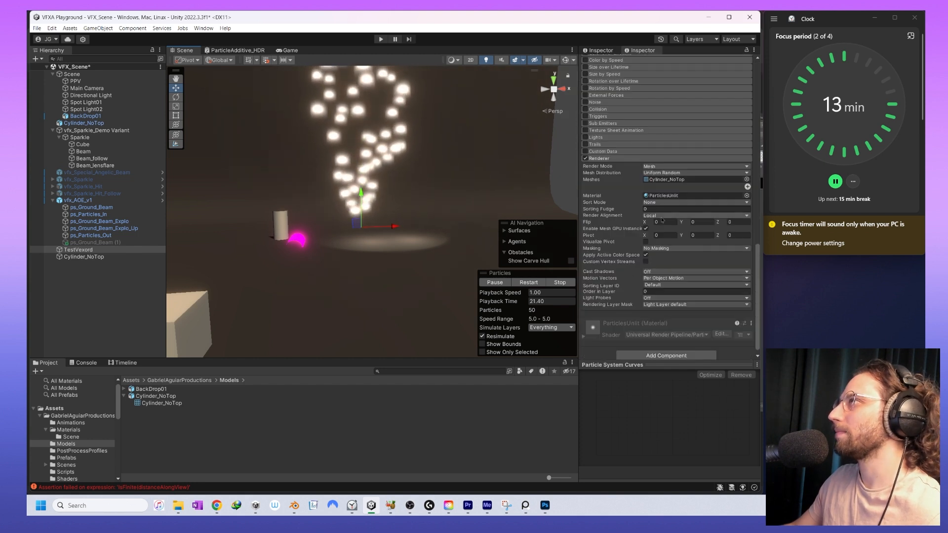
{"action": "left_click", "coordinate": [666, 233]}
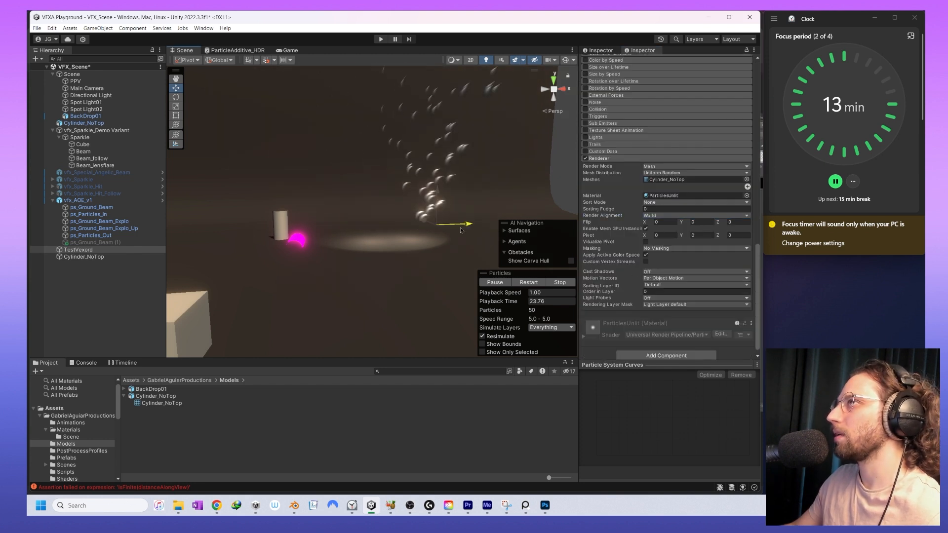
{"action": "scroll", "coordinate": [649, 240], "scroll_direction": "up", "scroll_amount": 12}
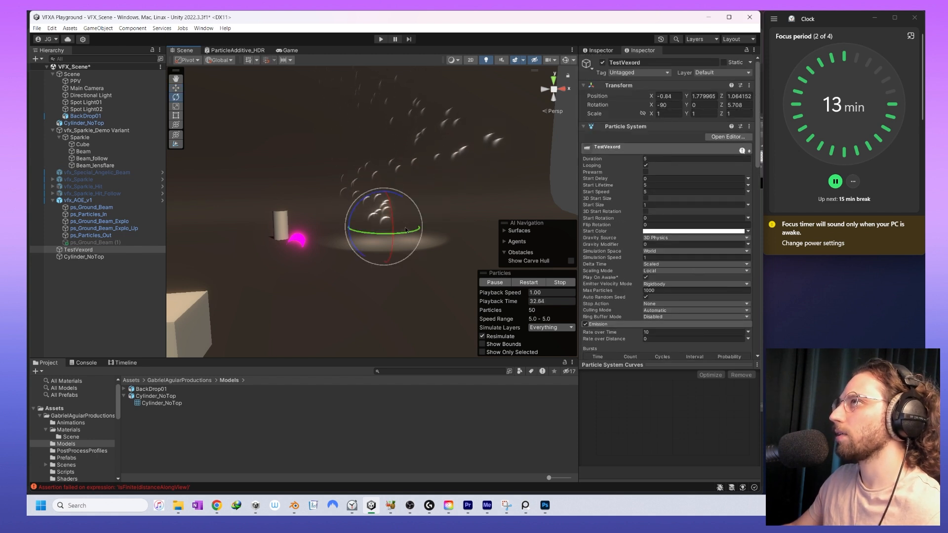
{"action": "left_click_drag", "start_coordinate": [227, 203], "coordinate": [382, 215]}
{"action": "left_click", "coordinate": [560, 282]}
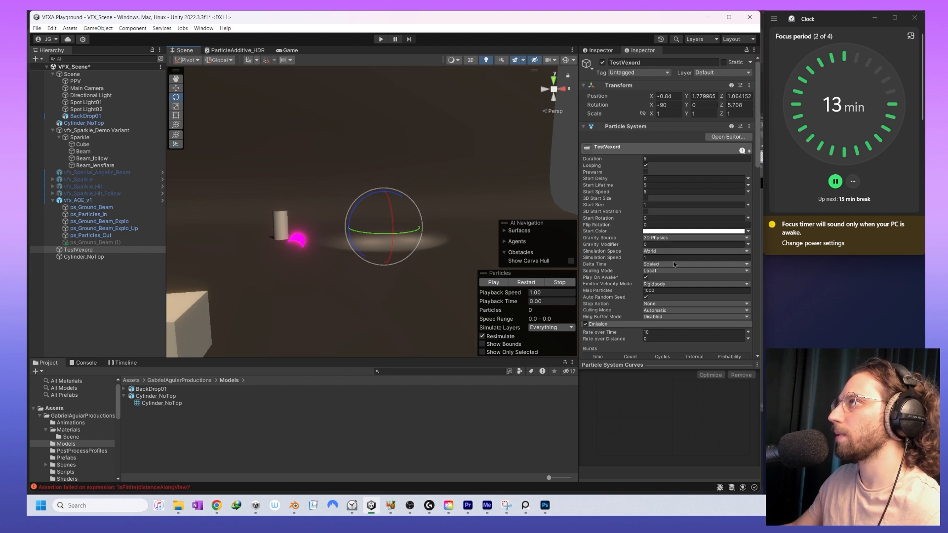
- Set TestVexord's Simulation Space to Local and play the particle simulation, viewing it from a higher angle
{"action": "left_click", "coordinate": [668, 251]}
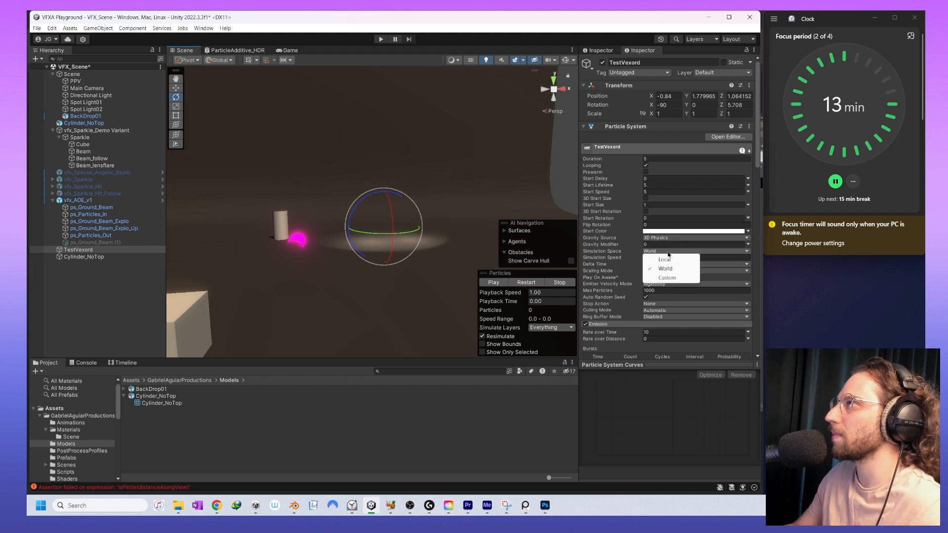
{"action": "left_click", "coordinate": [670, 262]}
{"action": "left_click", "coordinate": [524, 282]}
{"action": "key", "text": "ctrl+z"}
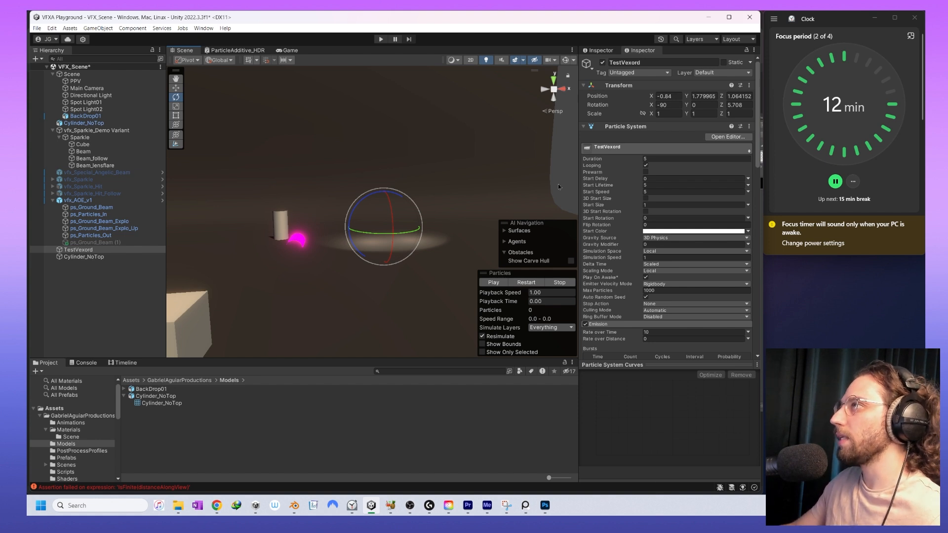
{"action": "left_click", "coordinate": [522, 284]}
{"action": "left_click_drag", "start_coordinate": [473, 213], "coordinate": [422, 260], "text": "alt"}
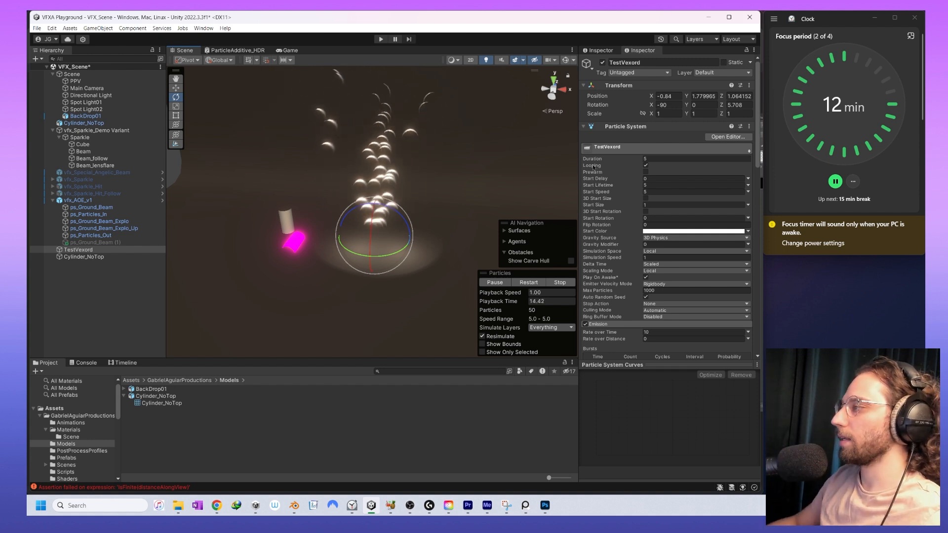
- Switch to Photoshop and paint thin upward streaks through the dark area just right of the flame texture's centre
{"action": "key", "text": "alt+Tab"}
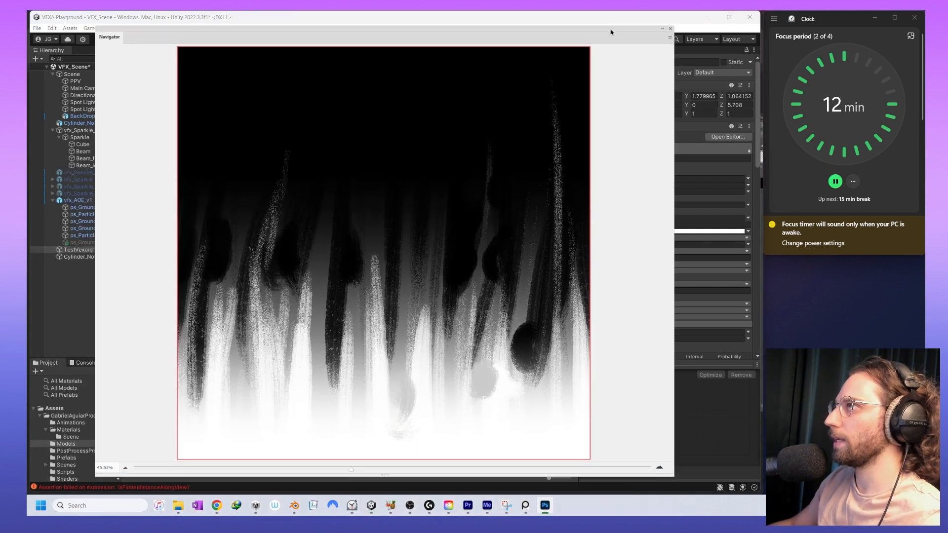
{"action": "left_click_drag", "start_coordinate": [610, 32], "coordinate": [611, 40]}
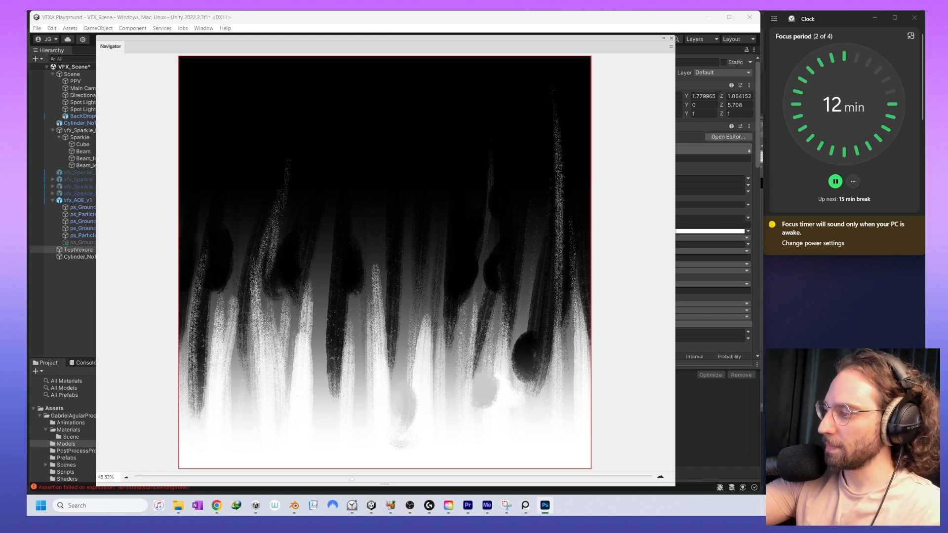
{"action": "left_click_drag", "start_coordinate": [455, 315], "coordinate": [474, 166]}
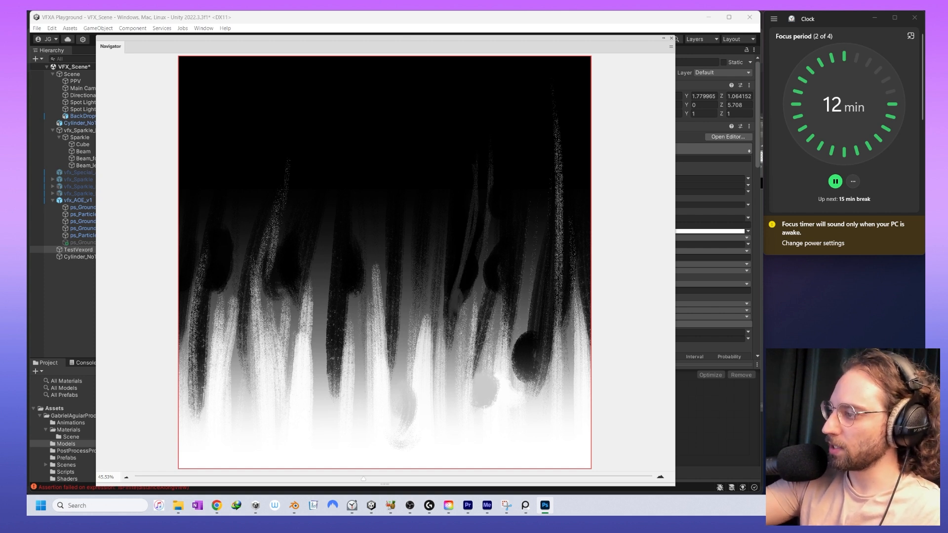
{"action": "left_click_drag", "start_coordinate": [453, 269], "coordinate": [462, 144]}
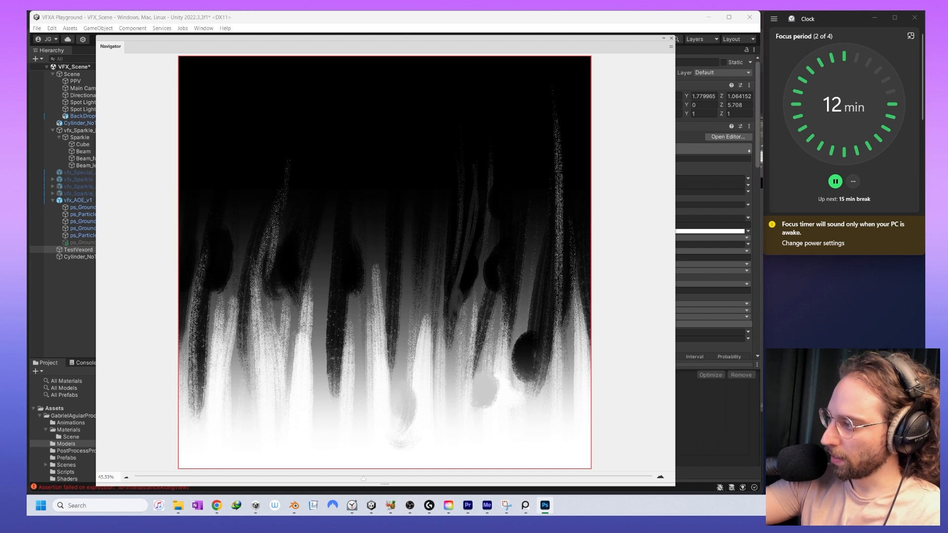
- Paint dark drops and a thin grey wisp near the texture's right side, darkening the tall speckled streak there
{"action": "left_click_drag", "start_coordinate": [537, 235], "coordinate": [538, 198]}
{"action": "mouse_move", "coordinate": [533, 245]}
{"action": "left_mouse_down"}
{"action": "mouse_move", "coordinate": [542, 163]}
{"action": "mouse_move", "coordinate": [547, 217]}
{"action": "mouse_move", "coordinate": [539, 244]}
{"action": "left_mouse_up"}
{"action": "key", "text": "ctrl+z"}
{"action": "mouse_move", "coordinate": [524, 191]}
{"action": "left_mouse_down"}
{"action": "mouse_move", "coordinate": [537, 120]}
{"action": "mouse_move", "coordinate": [524, 196]}
{"action": "left_mouse_up"}
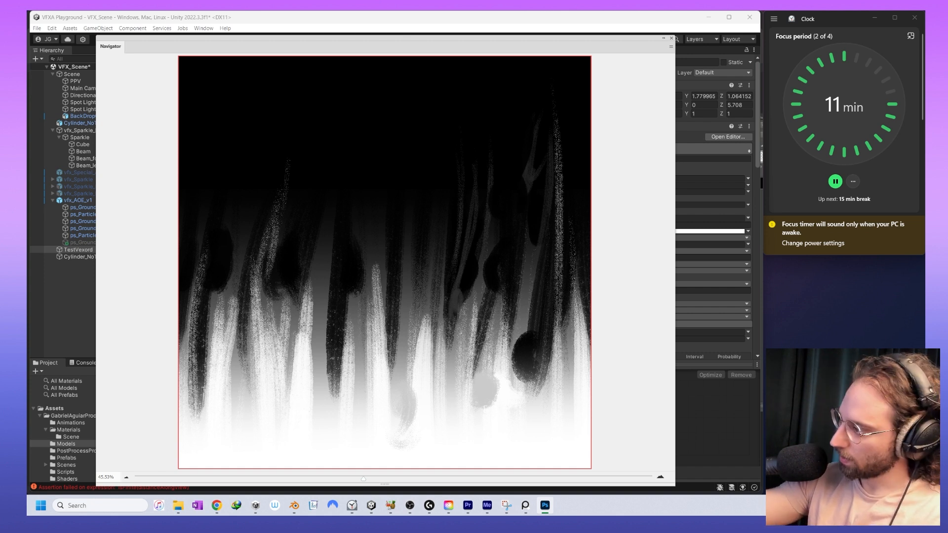
{"action": "left_click_drag", "start_coordinate": [559, 176], "coordinate": [559, 215]}
{"action": "left_click_drag", "start_coordinate": [550, 116], "coordinate": [553, 206]}
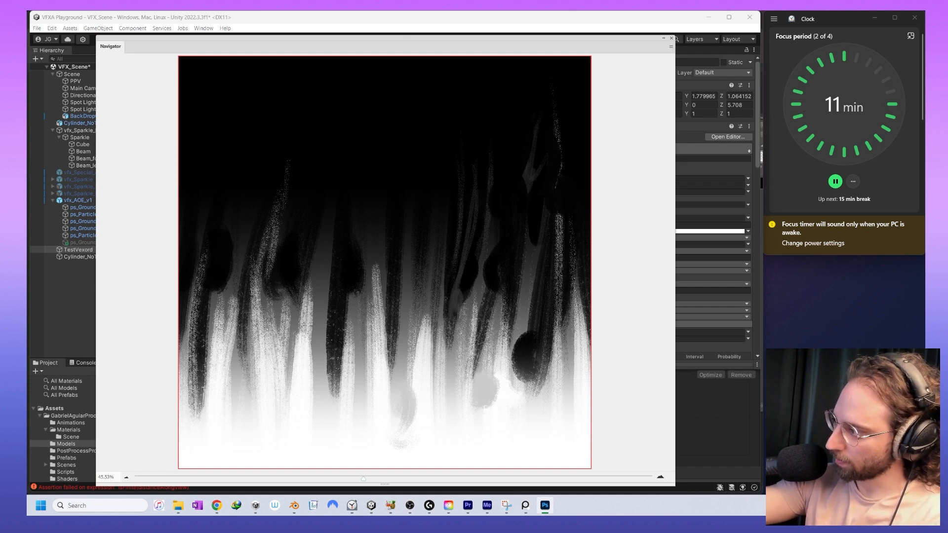
{"action": "left_click_drag", "start_coordinate": [554, 103], "coordinate": [557, 136]}
{"action": "mouse_move", "coordinate": [558, 213]}
{"action": "left_mouse_down"}
{"action": "mouse_move", "coordinate": [553, 261]}
{"action": "mouse_move", "coordinate": [567, 309]}
{"action": "left_mouse_up"}
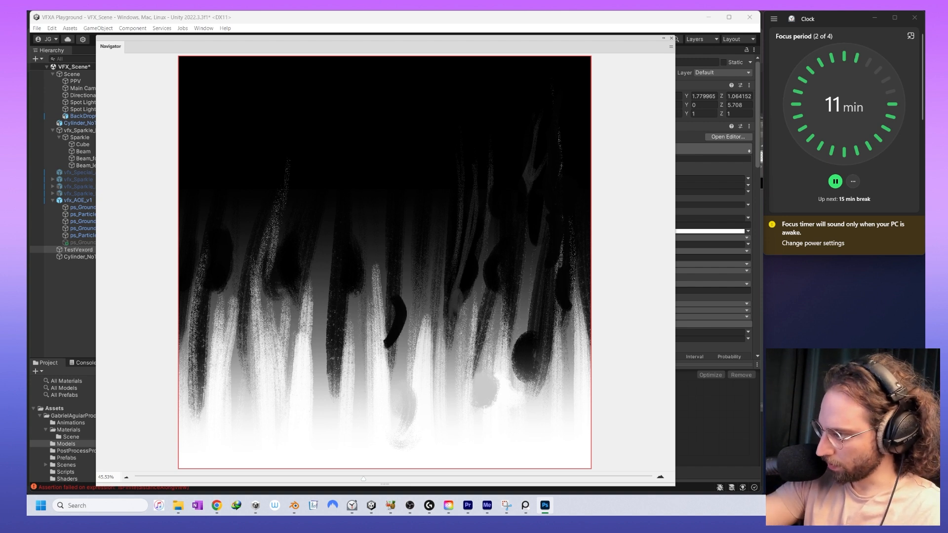
- Paint a black drop at the centre of the flame texture and two soft grey drops below it
{"action": "left_click_drag", "start_coordinate": [398, 290], "coordinate": [398, 336]}
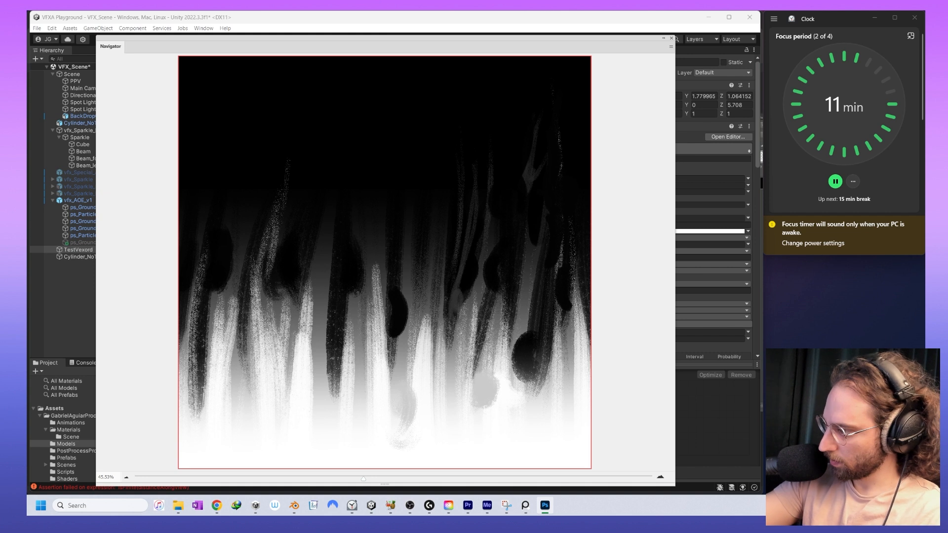
{"action": "left_click_drag", "start_coordinate": [411, 346], "coordinate": [409, 382]}
{"action": "key", "text": "ctrl+z"}
{"action": "mouse_move", "coordinate": [411, 342]}
{"action": "left_mouse_down"}
{"action": "mouse_move", "coordinate": [407, 371]}
{"action": "mouse_move", "coordinate": [425, 392]}
{"action": "left_mouse_up"}
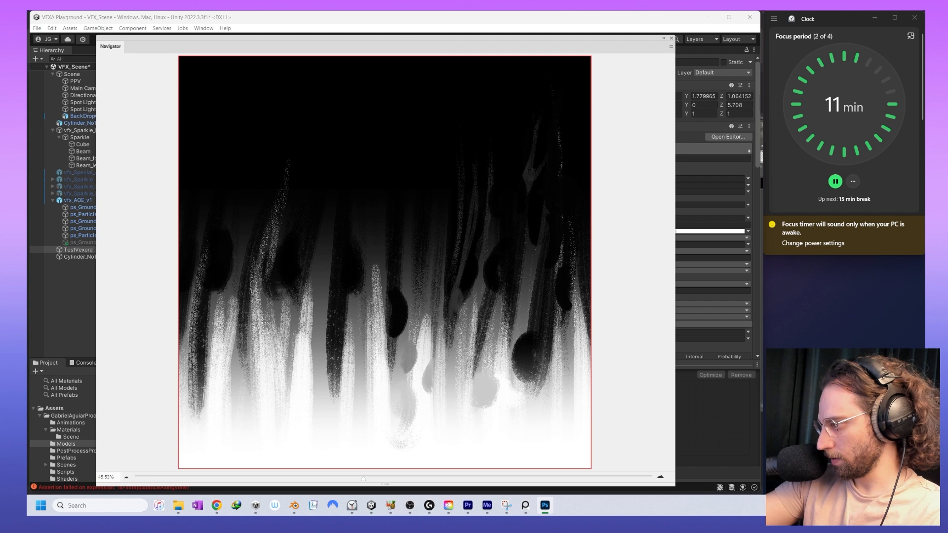
- Paint a speckled light streak rising from the grey drops near the centre, undoing the unwanted extra strokes
{"action": "mouse_move", "coordinate": [413, 330]}
{"action": "left_mouse_down"}
{"action": "mouse_move", "coordinate": [428, 305]}
{"action": "mouse_move", "coordinate": [434, 220]}
{"action": "left_mouse_up"}
{"action": "left_click_drag", "start_coordinate": [419, 319], "coordinate": [430, 154]}
{"action": "left_click_drag", "start_coordinate": [408, 278], "coordinate": [409, 235]}
{"action": "left_click_drag", "start_coordinate": [395, 393], "coordinate": [427, 153]}
{"action": "key", "text": "ctrl+z"}
{"action": "key", "text": "ctrl+z"}
{"action": "key", "text": "ctrl+z"}
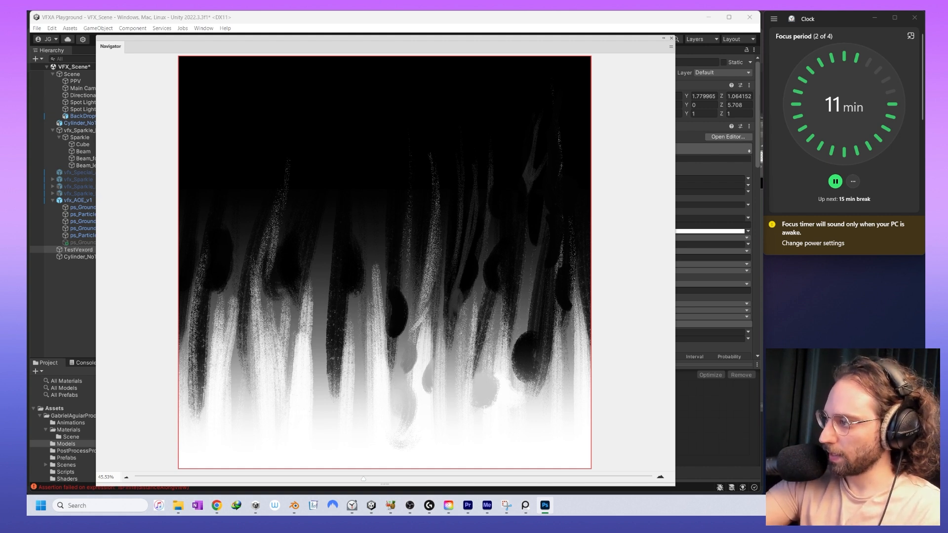
- Add black drops beside the central light streak and draw a wavy grey wisp rising above them
{"action": "left_click_drag", "start_coordinate": [419, 255], "coordinate": [423, 284]}
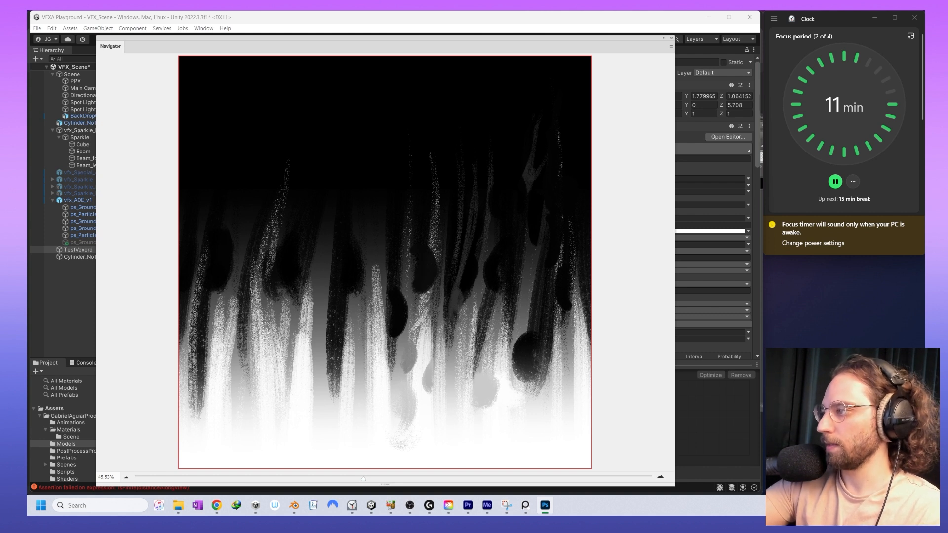
{"action": "left_click_drag", "start_coordinate": [428, 143], "coordinate": [429, 242]}
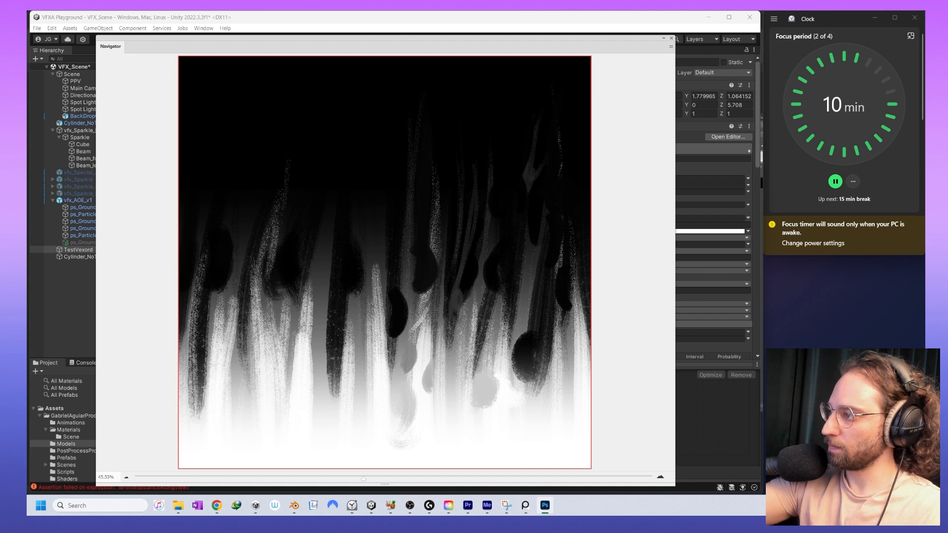
{"action": "mouse_move", "coordinate": [408, 281]}
{"action": "left_mouse_down"}
{"action": "mouse_move", "coordinate": [409, 84]}
{"action": "mouse_move", "coordinate": [424, 148]}
{"action": "left_mouse_up"}
{"action": "mouse_move", "coordinate": [401, 148]}
{"action": "left_mouse_down"}
{"action": "mouse_move", "coordinate": [401, 229]}
{"action": "mouse_move", "coordinate": [415, 272]}
{"action": "mouse_move", "coordinate": [396, 165]}
{"action": "left_mouse_up"}
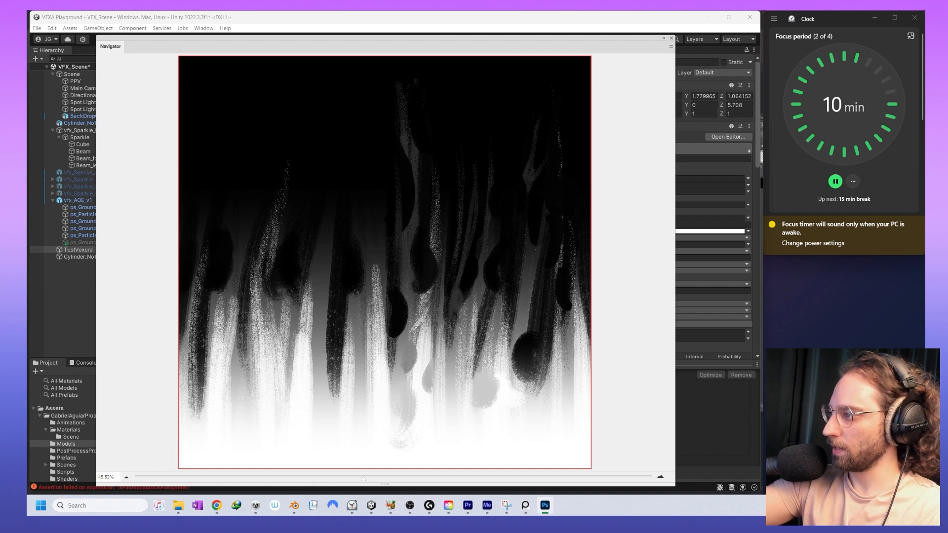
{"action": "left_click_drag", "start_coordinate": [386, 254], "coordinate": [388, 266]}
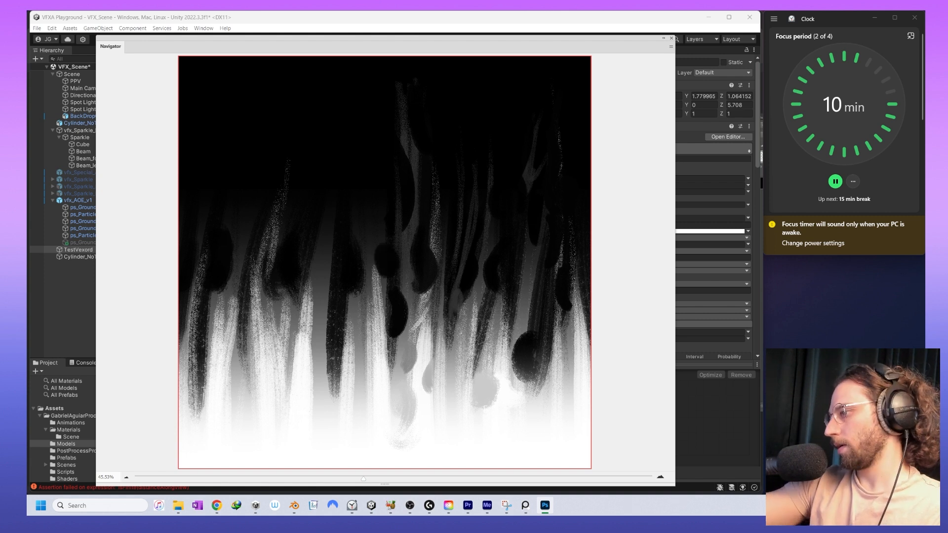
- Paint two rounded black drops left of the centre in the lower flames, undoing and repainting the unsatisfactory strokes
{"action": "left_click_drag", "start_coordinate": [405, 322], "coordinate": [396, 399]}
{"action": "key", "text": "ctrl+z"}
{"action": "left_click_drag", "start_coordinate": [382, 327], "coordinate": [387, 354]}
{"action": "key", "text": "ctrl+z"}
{"action": "key", "text": "ctrl+z"}
{"action": "left_click_drag", "start_coordinate": [375, 324], "coordinate": [383, 356]}
{"action": "left_click_drag", "start_coordinate": [380, 321], "coordinate": [386, 357]}
{"action": "key", "text": "ctrl+z"}
{"action": "mouse_move", "coordinate": [380, 322]}
{"action": "left_mouse_down"}
{"action": "mouse_move", "coordinate": [391, 358]}
{"action": "mouse_move", "coordinate": [381, 349]}
{"action": "mouse_move", "coordinate": [344, 356]}
{"action": "left_mouse_up"}
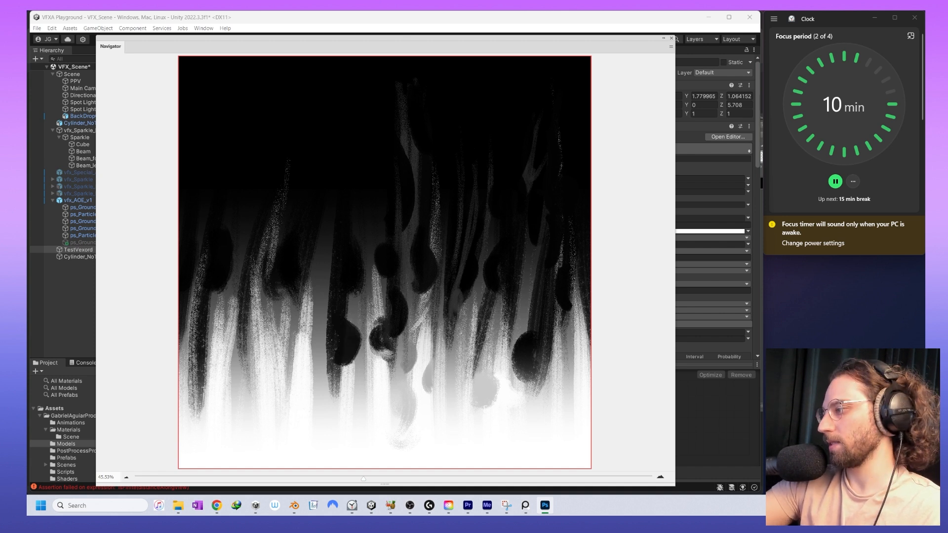
- Paint narrow upward strokes above the black drop left of the centre, undoing the unwanted ones
{"action": "left_click_drag", "start_coordinate": [348, 294], "coordinate": [349, 270]}
{"action": "left_click_drag", "start_coordinate": [346, 340], "coordinate": [348, 233]}
{"action": "left_click_drag", "start_coordinate": [342, 314], "coordinate": [348, 211]}
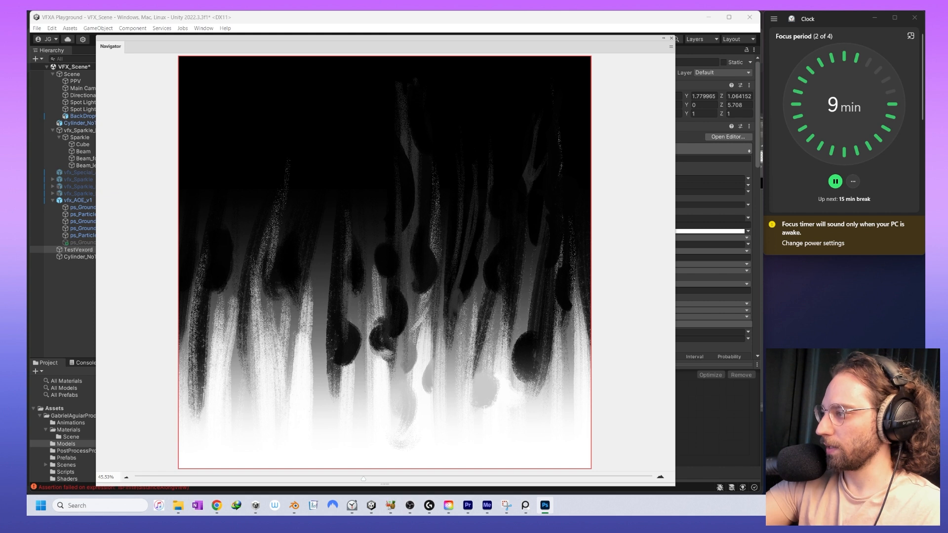
{"action": "mouse_move", "coordinate": [341, 277]}
{"action": "left_mouse_down"}
{"action": "mouse_move", "coordinate": [343, 124]}
{"action": "mouse_move", "coordinate": [324, 405]}
{"action": "mouse_move", "coordinate": [320, 313]}
{"action": "left_mouse_up"}
{"action": "left_click_drag", "start_coordinate": [321, 382], "coordinate": [322, 315]}
{"action": "key", "text": "ctrl+z"}
{"action": "key", "text": "ctrl+z"}
{"action": "key", "text": "ctrl+z"}
{"action": "key", "text": "ctrl+z"}
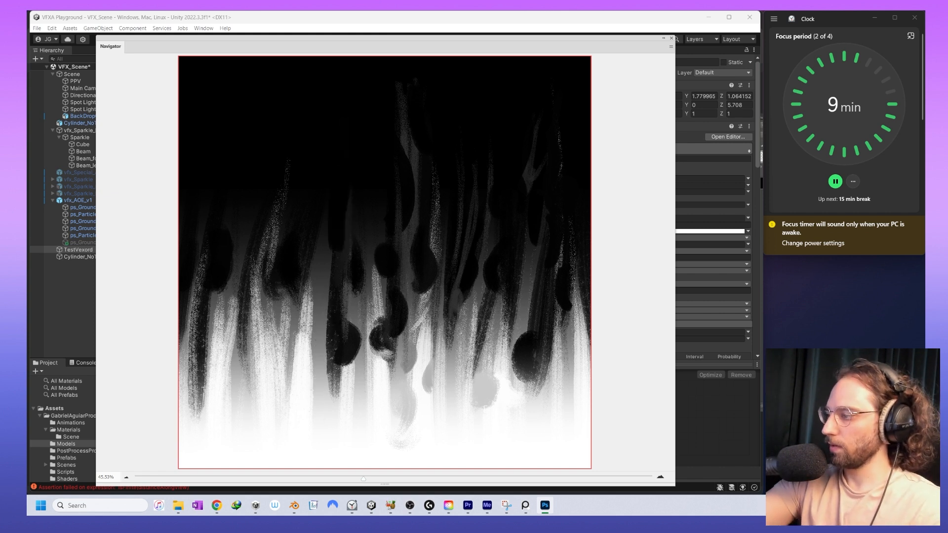
- Paint grey and black drops across the left flames and at the right edge, plus tall light streaks on the left
{"action": "left_click_drag", "start_coordinate": [295, 327], "coordinate": [312, 380]}
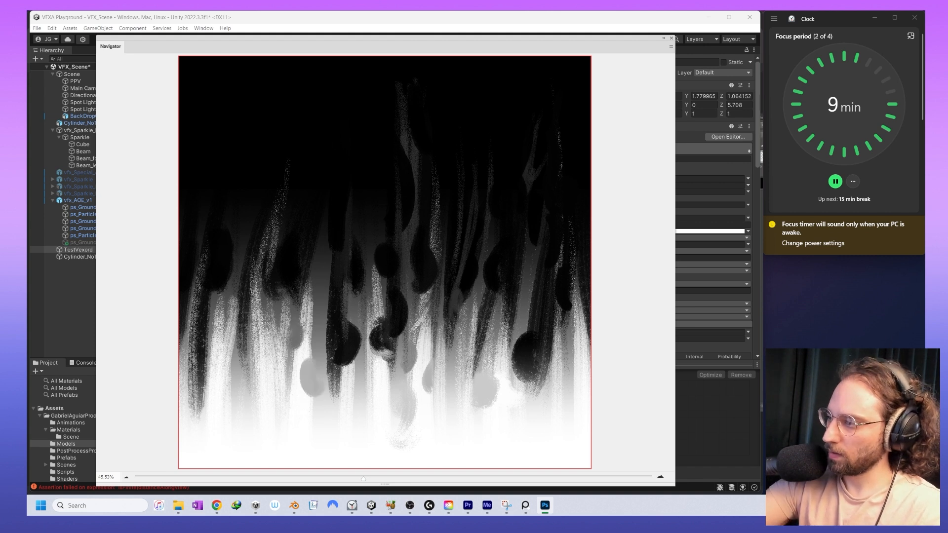
{"action": "left_click_drag", "start_coordinate": [279, 286], "coordinate": [281, 336]}
{"action": "left_click_drag", "start_coordinate": [286, 326], "coordinate": [307, 169]}
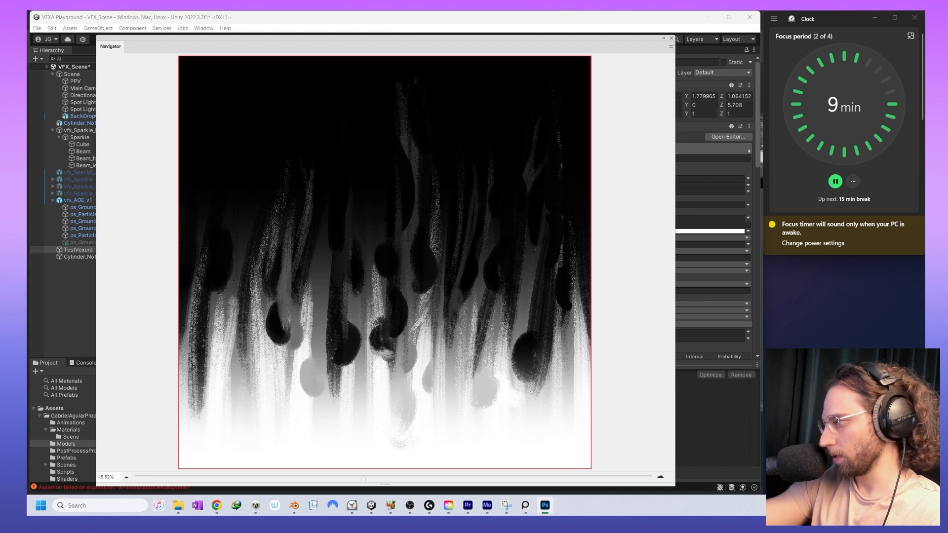
{"action": "left_click_drag", "start_coordinate": [587, 303], "coordinate": [587, 331]}
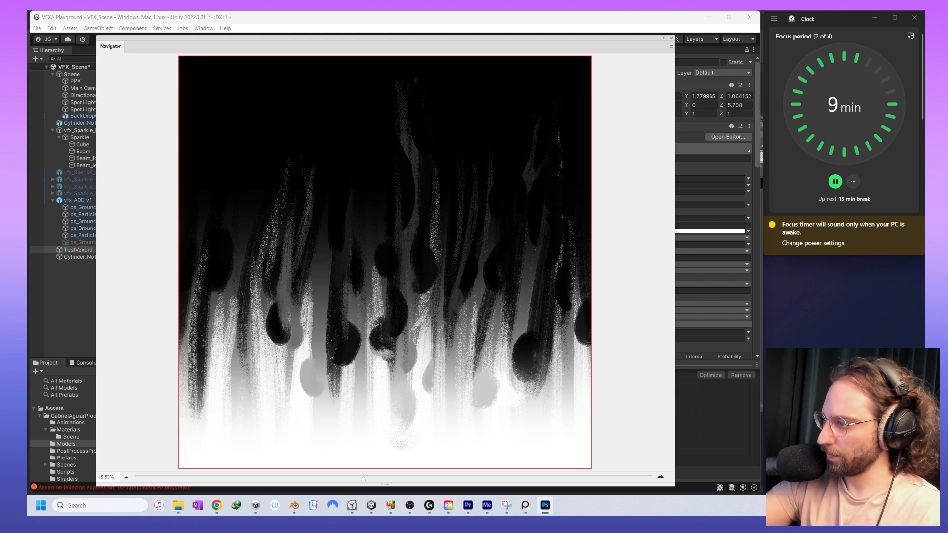
{"action": "mouse_move", "coordinate": [235, 306]}
{"action": "left_mouse_down"}
{"action": "mouse_move", "coordinate": [237, 334]}
{"action": "mouse_move", "coordinate": [245, 229]}
{"action": "mouse_move", "coordinate": [240, 274]}
{"action": "left_mouse_up"}
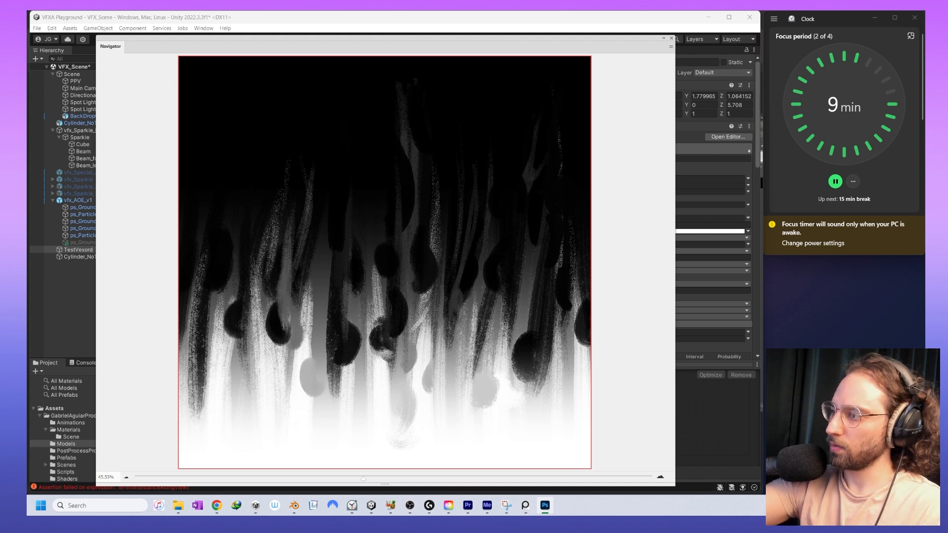
{"action": "left_click_drag", "start_coordinate": [220, 316], "coordinate": [226, 128]}
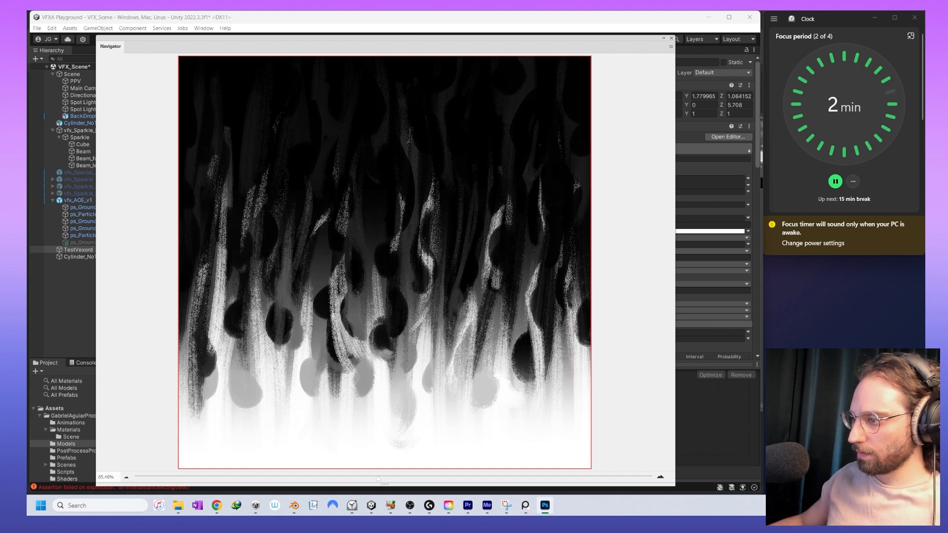
- Undo recent strokes around the large black drop left of the centre, restoring one of them
{"action": "key", "text": "ctrl+z"}
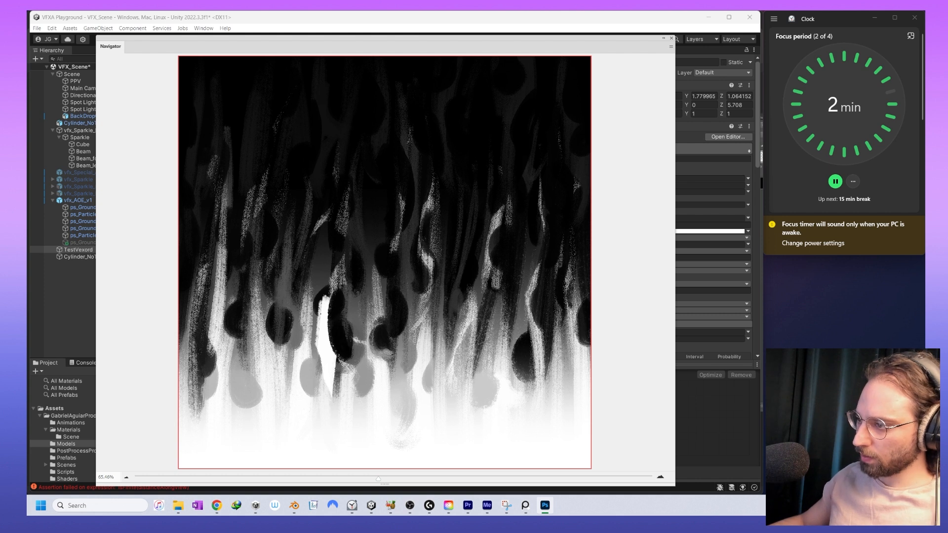
{"action": "key", "text": "ctrl+z"}
{"action": "key", "text": "ctrl+z"}
{"action": "key", "text": "ctrl+shift+z"}
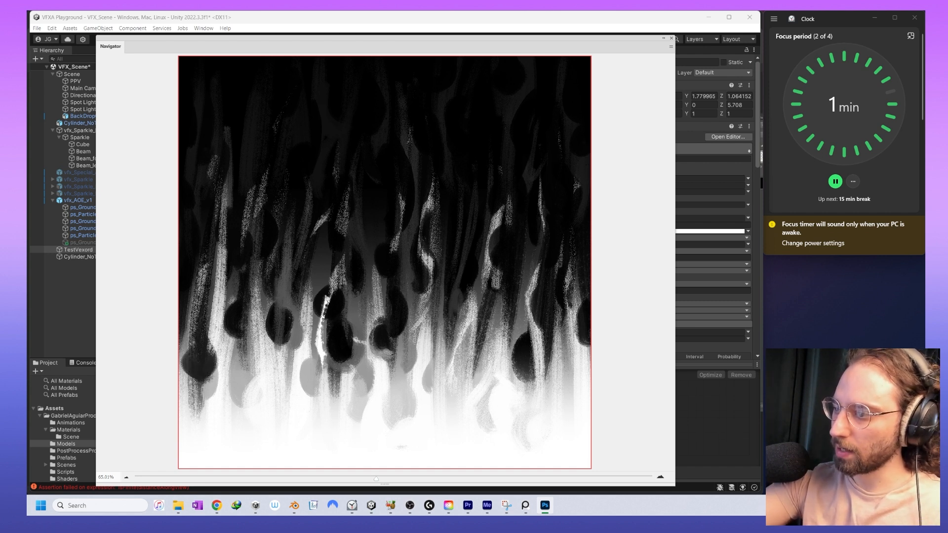
- Undo the unwanted strokes around the black drop near the texture's left edge
{"action": "key", "text": "ctrl+z"}
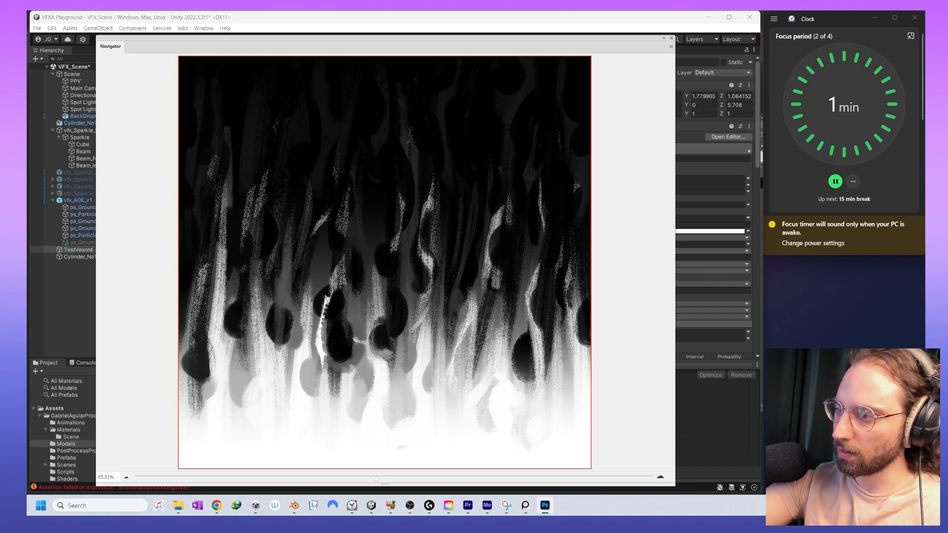
{"action": "key", "text": "ctrl+z"}
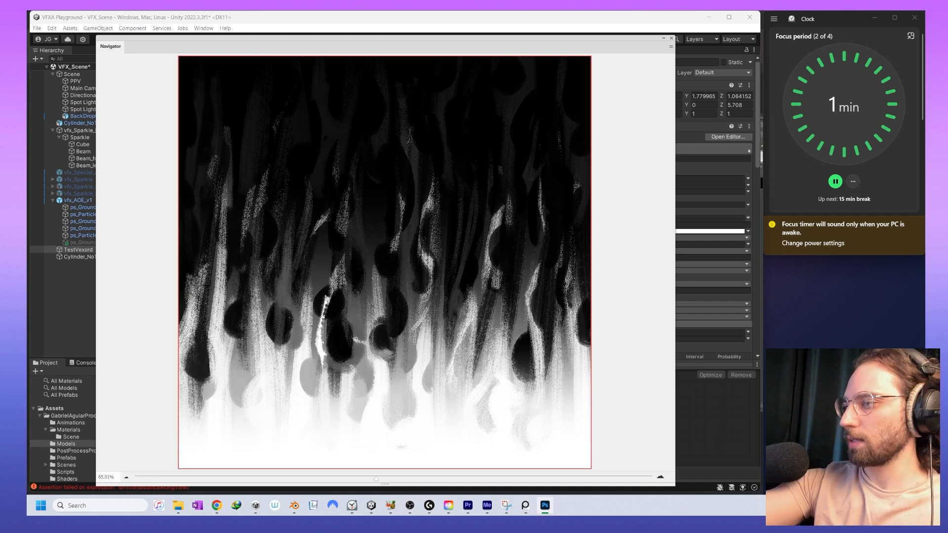
{"action": "key", "text": "ctrl+z"}
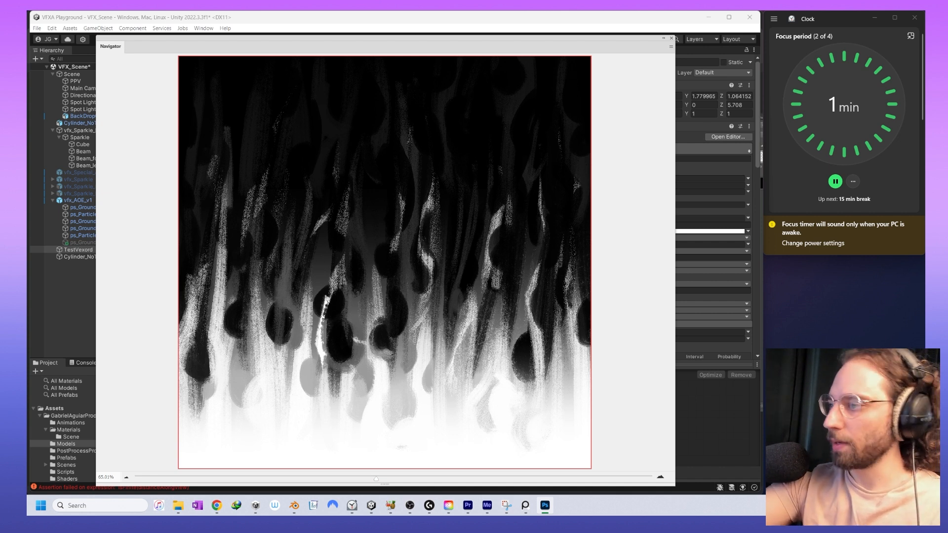
{"action": "key", "text": "ctrl+z"}
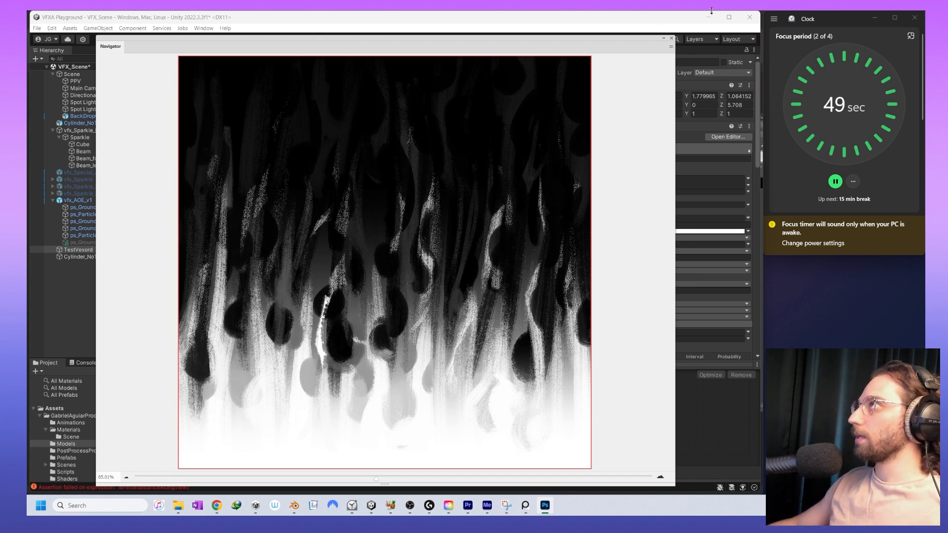
- Check the Unity scene and the Impact 01 Texture lecture in Chrome for reference, and return to the Photoshop texture
{"action": "left_click", "coordinate": [648, 19]}
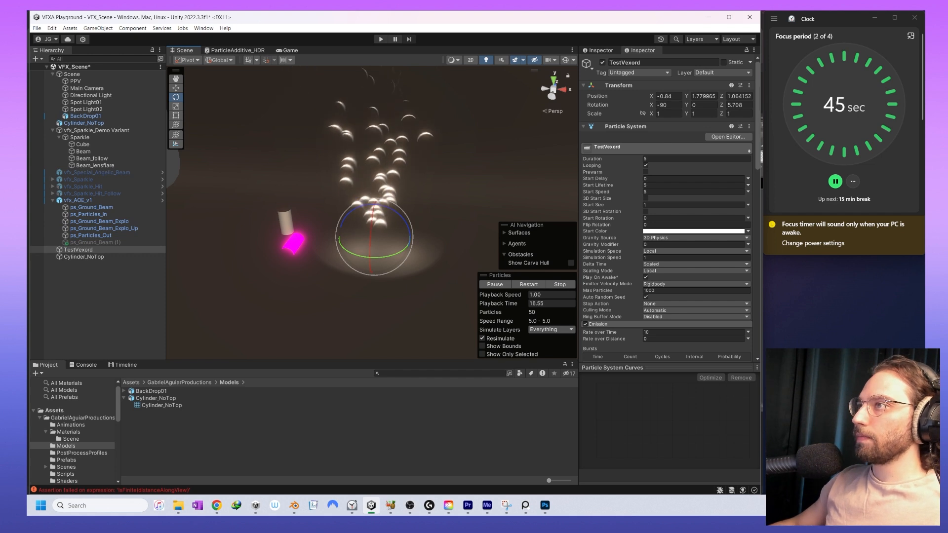
{"action": "left_click", "coordinate": [217, 506]}
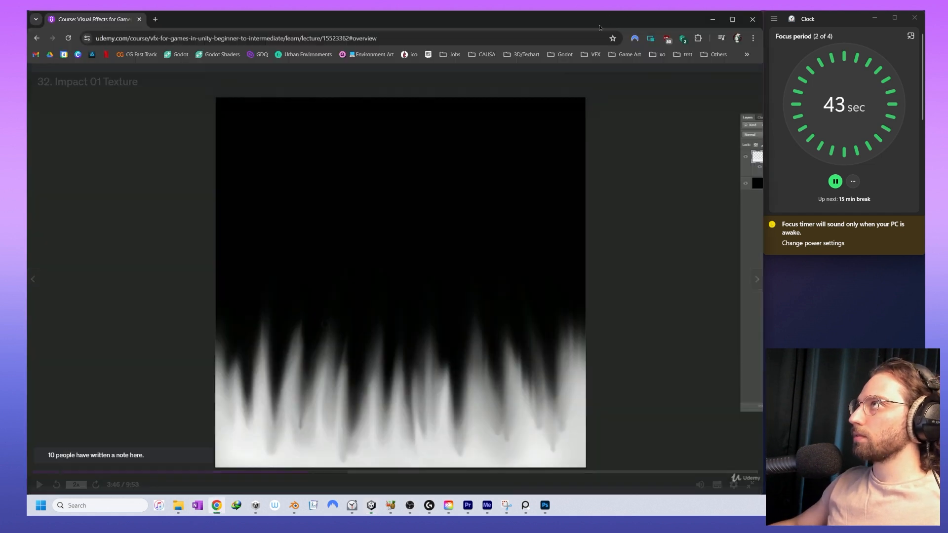
{"action": "left_click", "coordinate": [217, 506]}
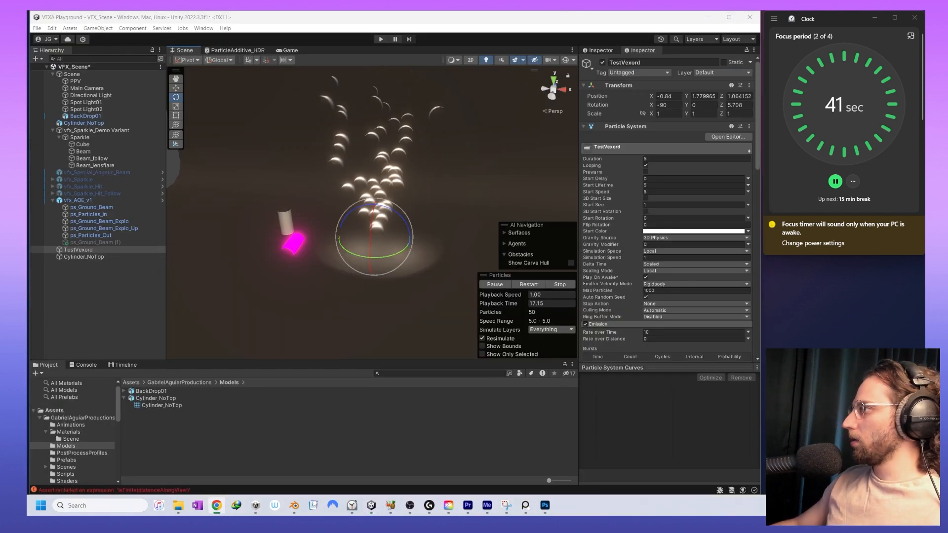
{"action": "key", "text": "alt+Tab"}
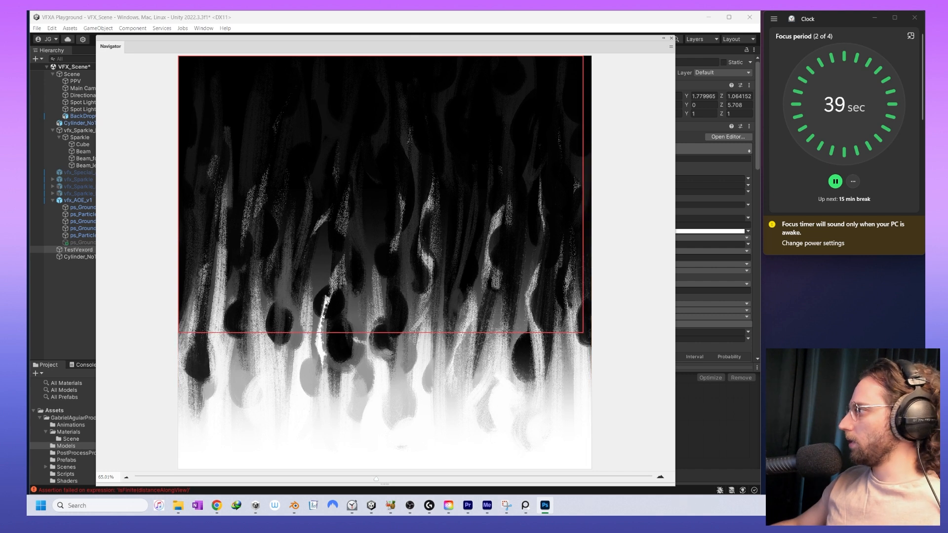
- Check the whole painted texture, then switch to Unity and look through the project's Texture, Materials and Scene folders
{"action": "scroll", "coordinate": [385, 262], "scroll_direction": "down", "scroll_amount": 8, "text": "alt"}
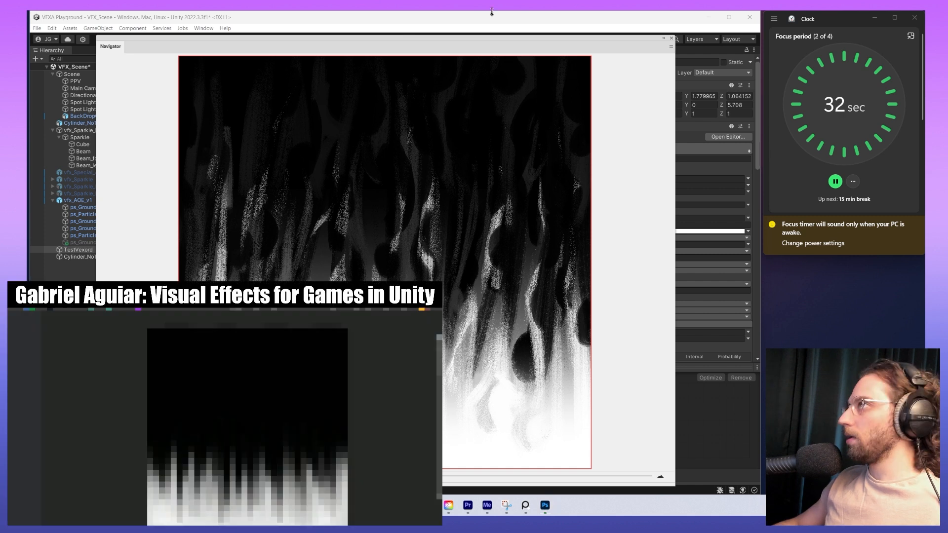
{"action": "left_click_drag", "start_coordinate": [643, 41], "coordinate": [513, 515]}
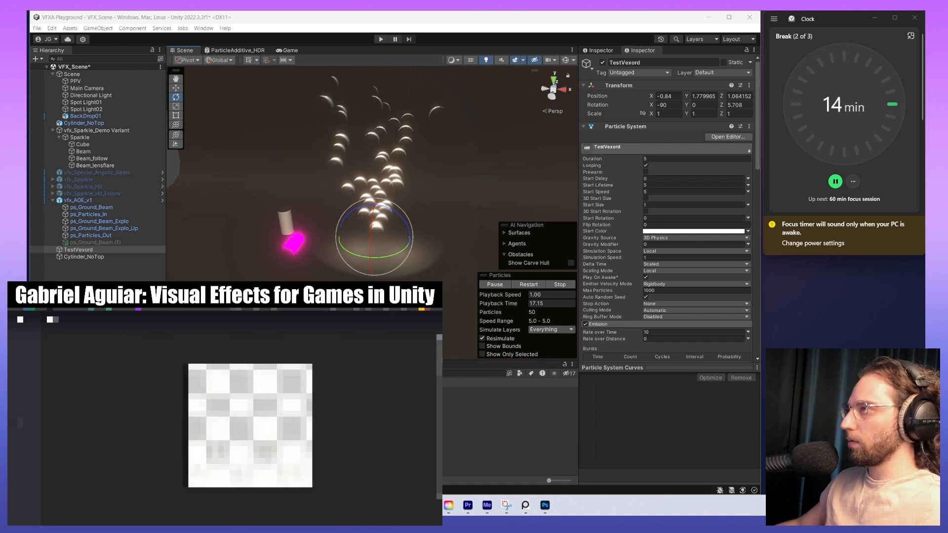
{"action": "left_click", "coordinate": [79, 424]}
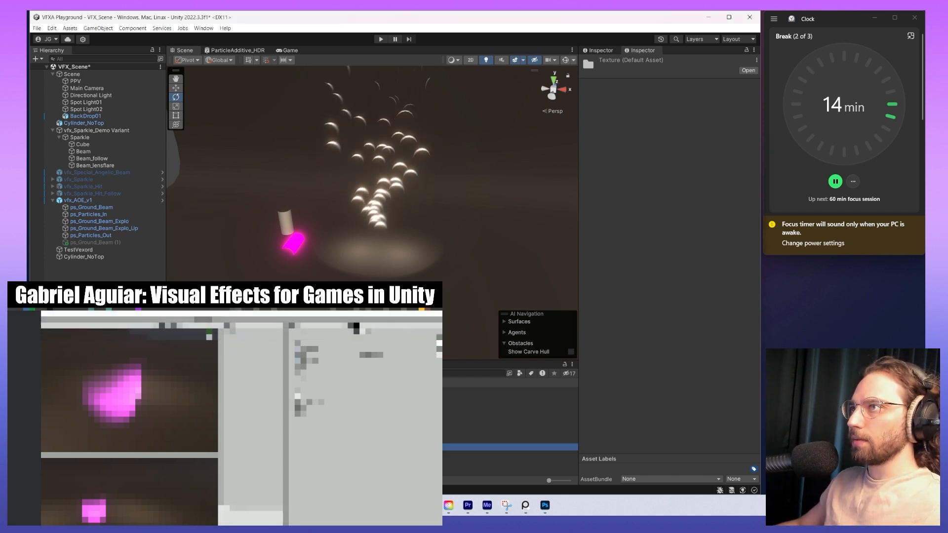
{"action": "left_click", "coordinate": [198, 420]}
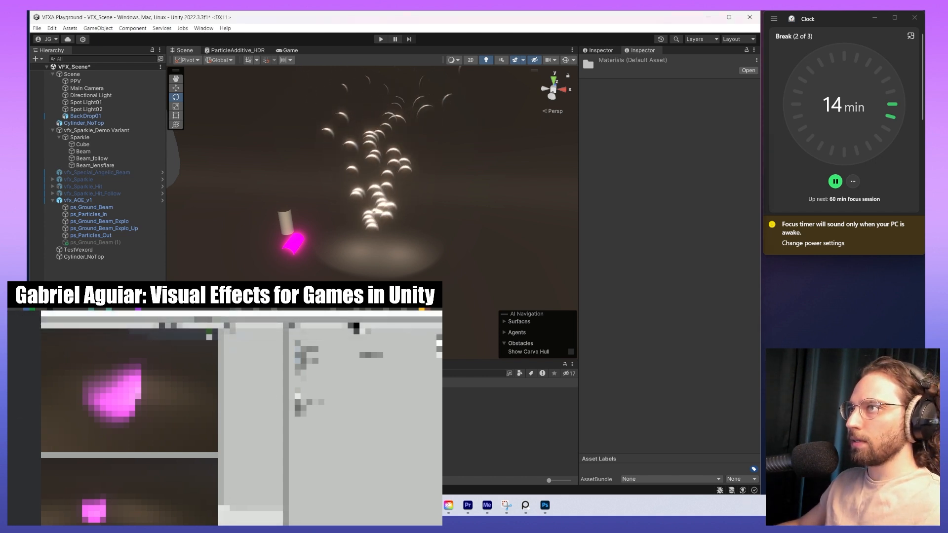
{"action": "left_click", "coordinate": [74, 435]}
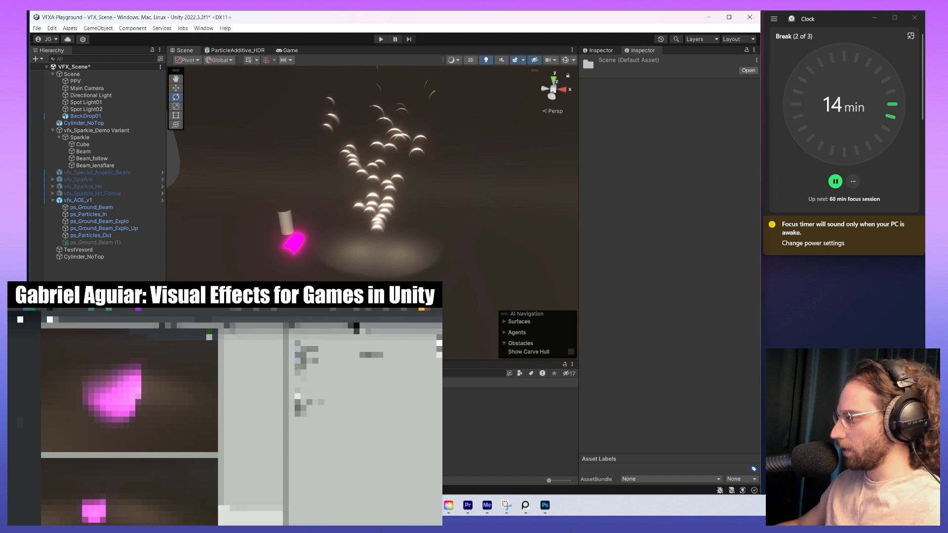
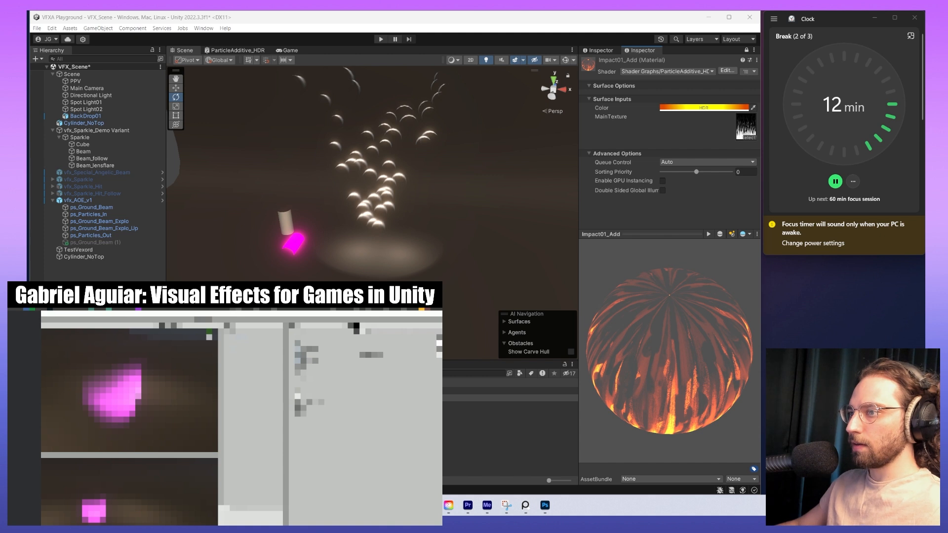
- Delete the duplicate texture asset TextureAOE copy.jpg and assign the painted flame texture as MainTexture of the Impact01_Add material
{"action": "key", "text": "Delete"}
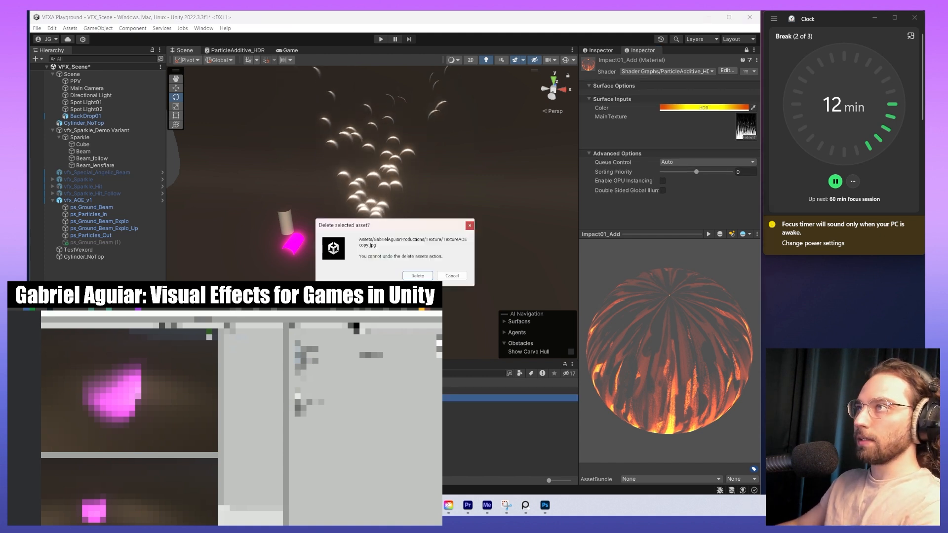
{"action": "key", "text": "Return"}
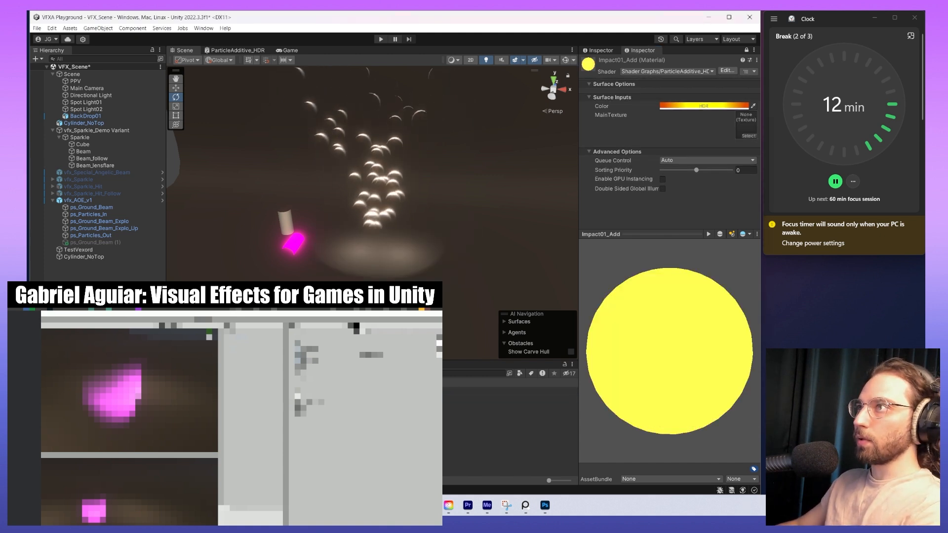
{"action": "left_click_drag", "start_coordinate": [316, 395], "coordinate": [745, 123]}
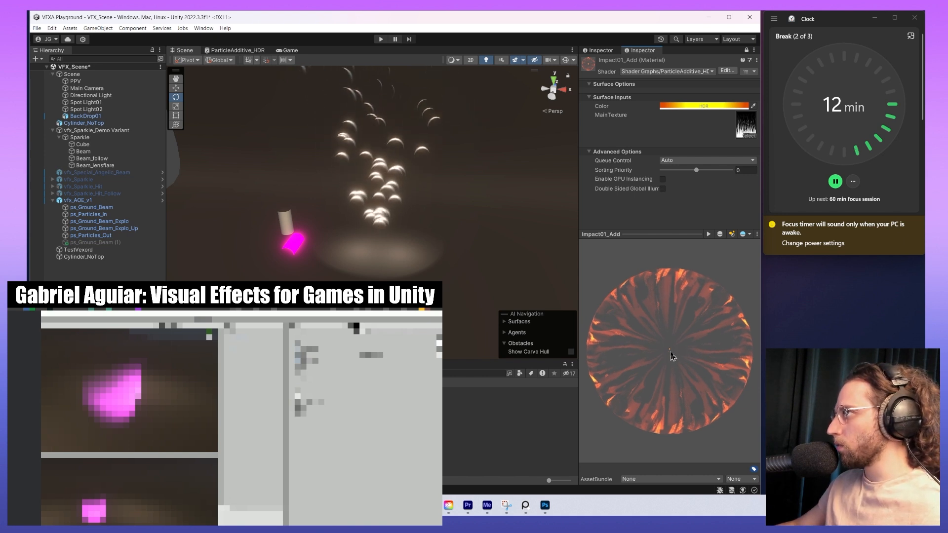
{"action": "left_click_drag", "start_coordinate": [666, 352], "coordinate": [587, 450]}
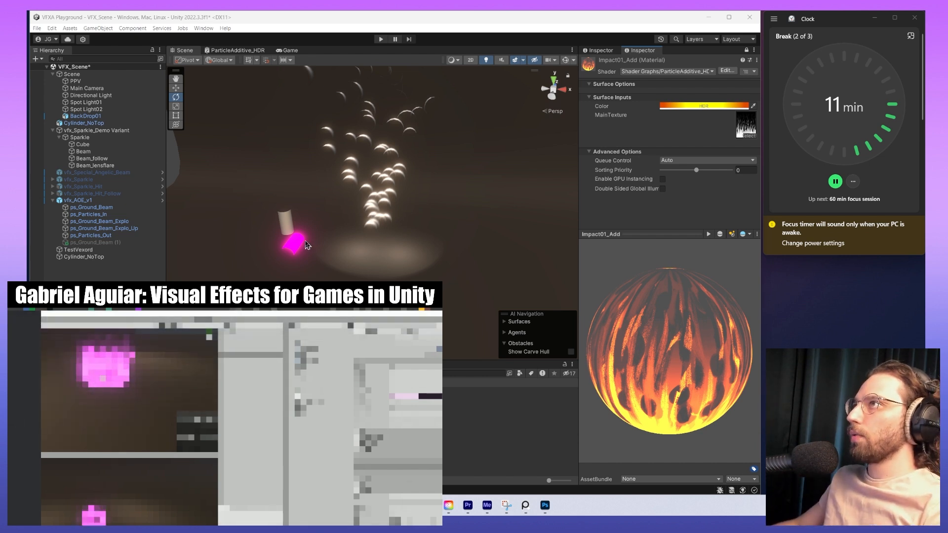
- Delete the TestVexord particle system and show the settings of ps_Ground_Beam (1) in the unlocked Inspector
{"action": "left_click", "coordinate": [119, 250]}
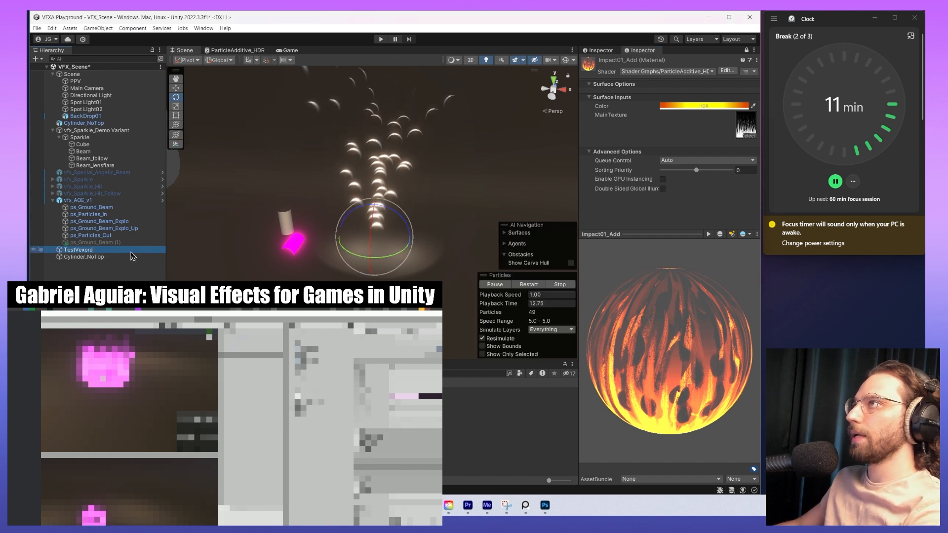
{"action": "key", "text": "Delete"}
{"action": "left_click", "coordinate": [98, 242]}
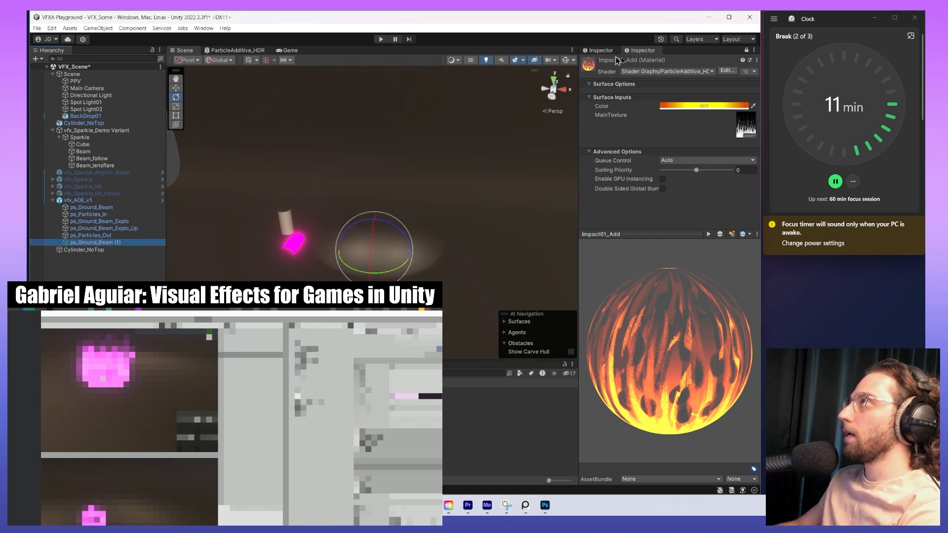
{"action": "left_click", "coordinate": [746, 50]}
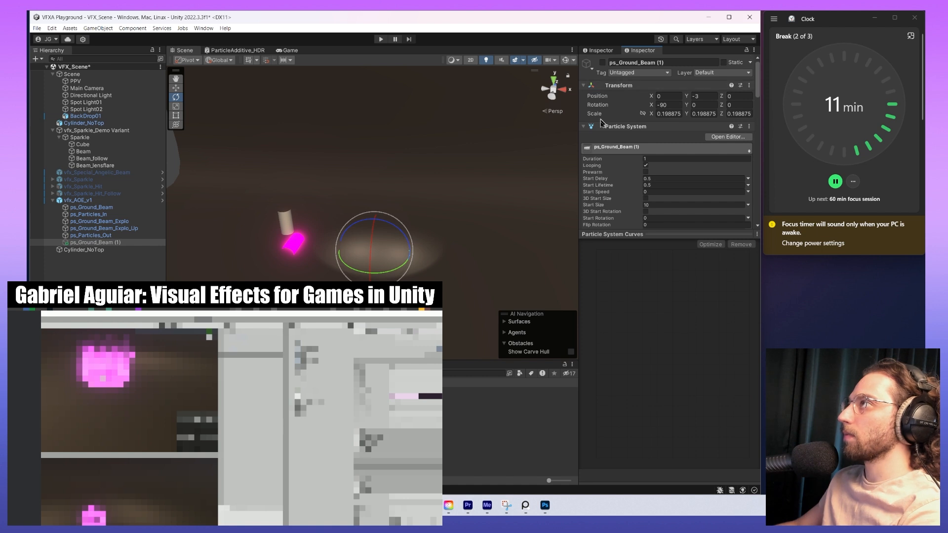
- Enable the ps_Ground_Beam (1) particle system, frame it in the scene, and restart its simulation
{"action": "left_click_drag", "start_coordinate": [668, 235], "coordinate": [655, 421]}
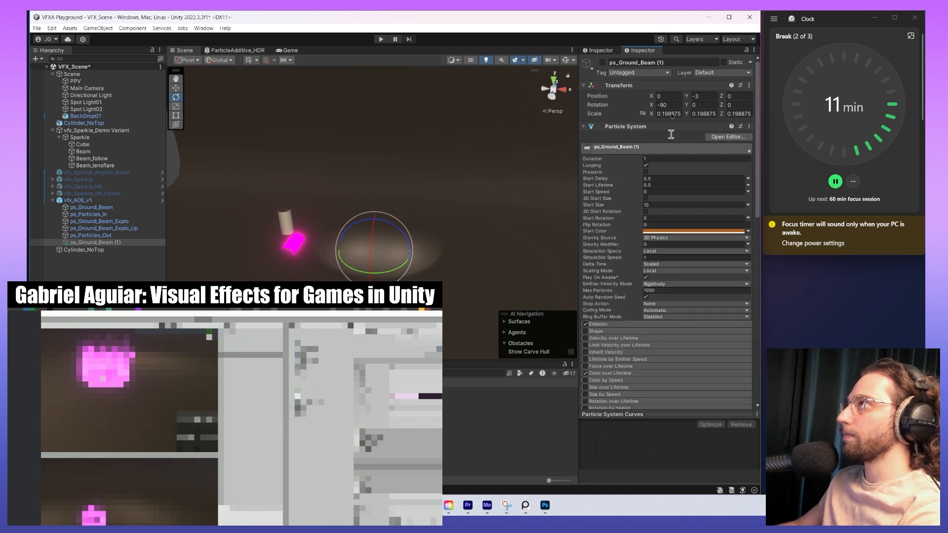
{"action": "left_click", "coordinate": [602, 63]}
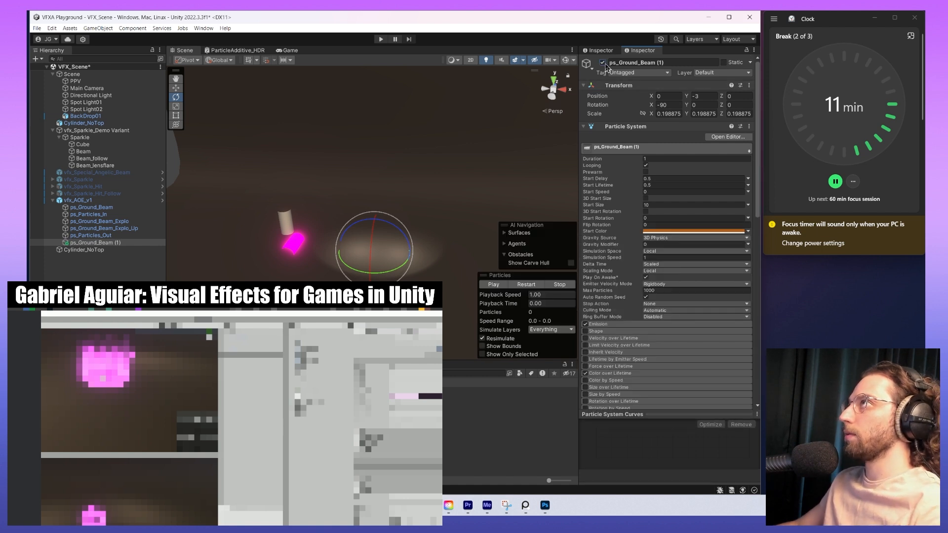
{"action": "scroll", "coordinate": [402, 217], "scroll_direction": "up", "scroll_amount": 8}
{"action": "key", "text": "f"}
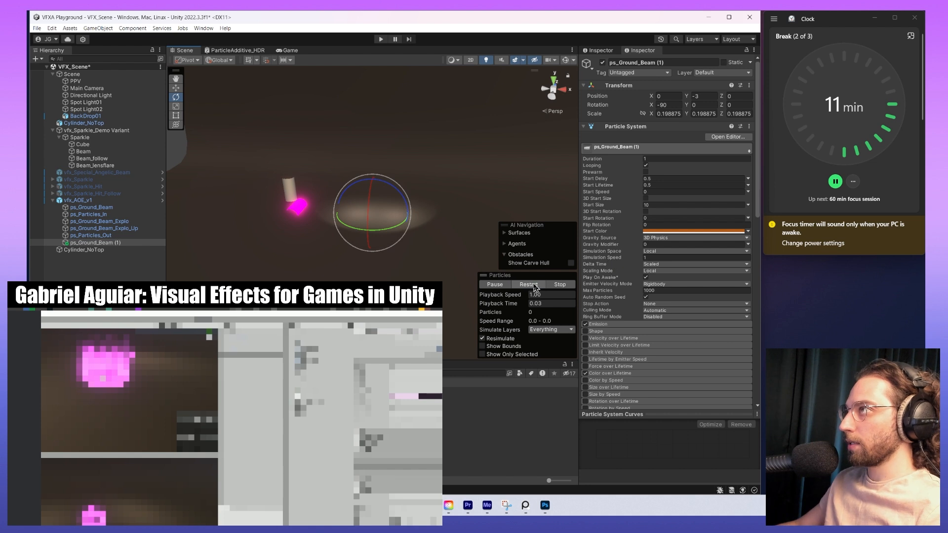
{"action": "left_click", "coordinate": [535, 287]}
- Assign the Impact01_Add material to the Renderer module of ps_Ground_Beam (1) and check the beam in the scene
{"action": "scroll", "coordinate": [716, 296], "scroll_direction": "down", "scroll_amount": 10}
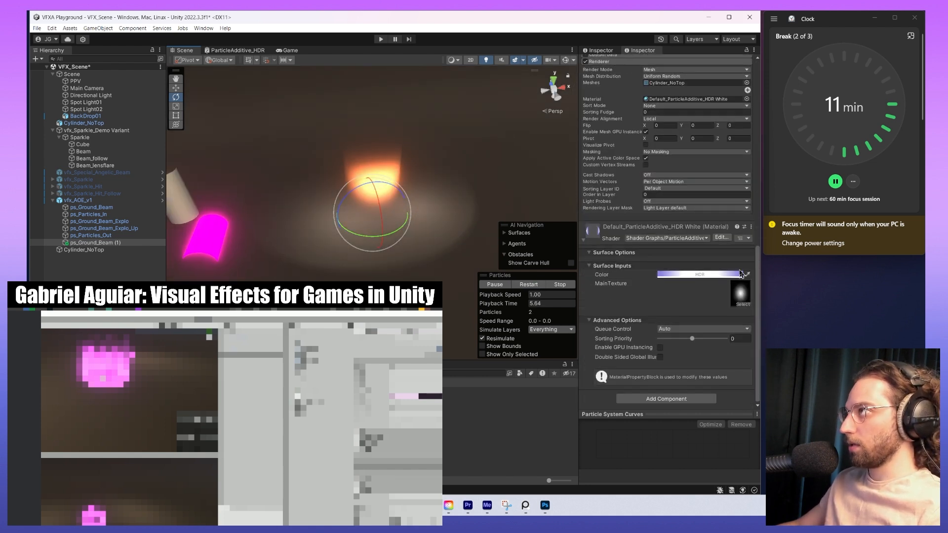
{"action": "scroll", "coordinate": [738, 213], "scroll_direction": "up", "scroll_amount": 3}
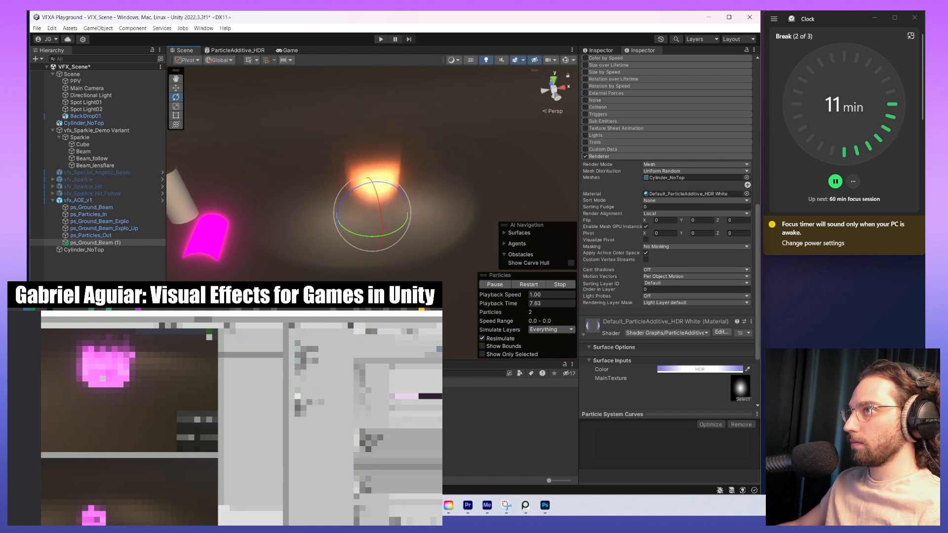
{"action": "left_click", "coordinate": [380, 203]}
{"action": "left_click", "coordinate": [380, 187]}
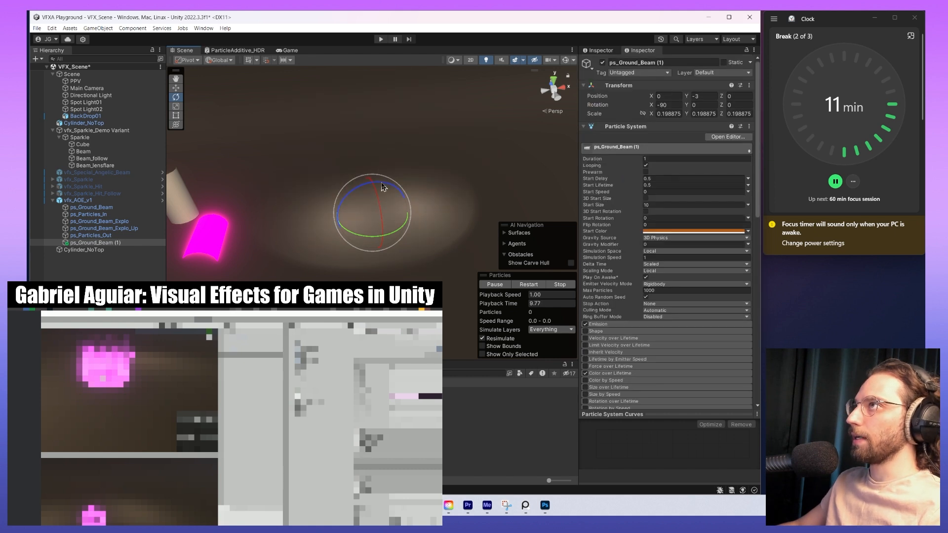
{"action": "scroll", "coordinate": [686, 236], "scroll_direction": "down", "scroll_amount": 10}
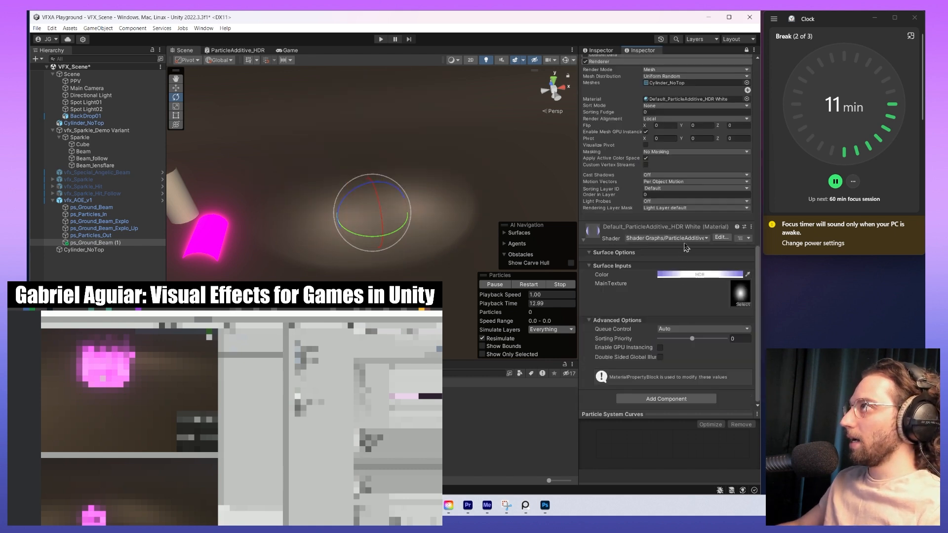
{"action": "scroll", "coordinate": [686, 246], "scroll_direction": "up", "scroll_amount": 1}
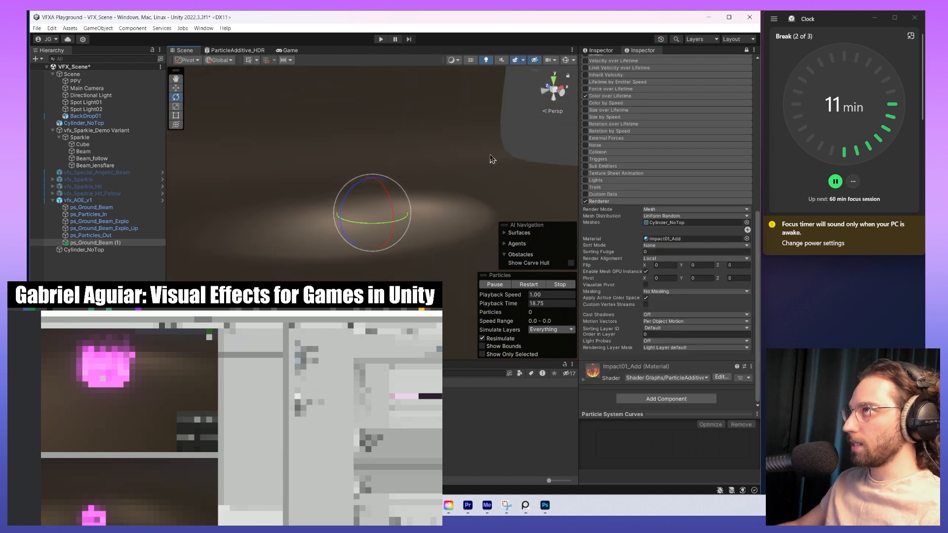
{"action": "middle_click_drag", "start_coordinate": [490, 154], "coordinate": [491, 250]}
{"action": "left_click_drag", "start_coordinate": [471, 280], "coordinate": [497, 235], "text": "alt"}
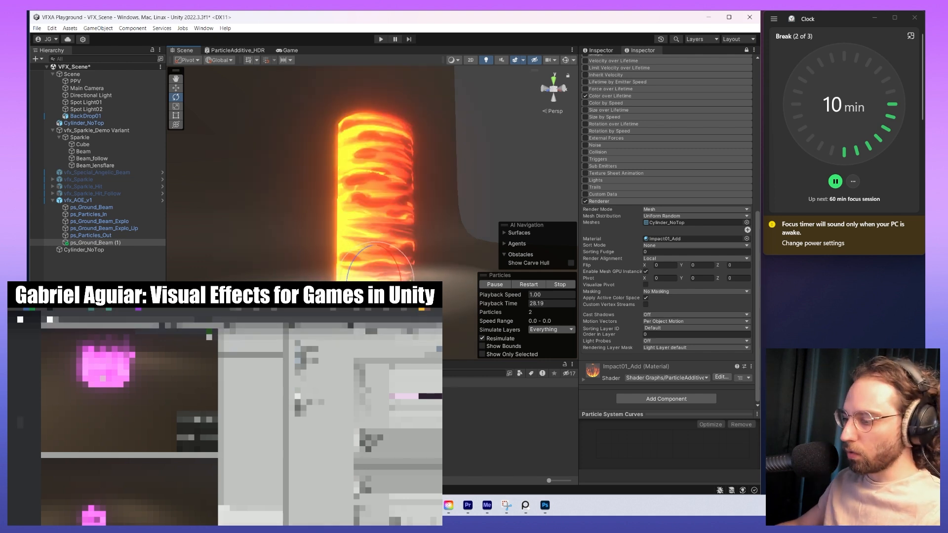
- Switch to Blender and rotate the cylinder's entire UV layout by 90 degrees so its strips run vertically
{"action": "key", "text": "alt+Tab"}
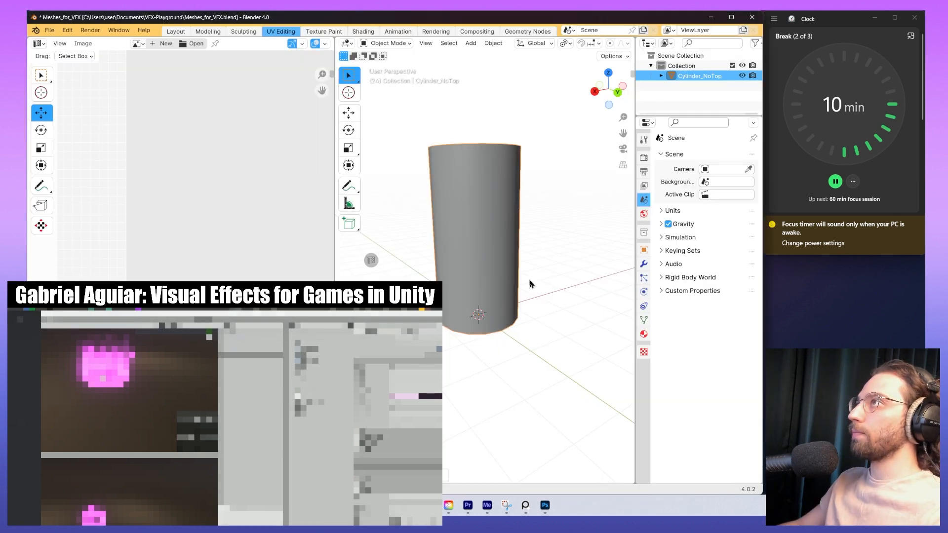
{"action": "key", "text": "Tab"}
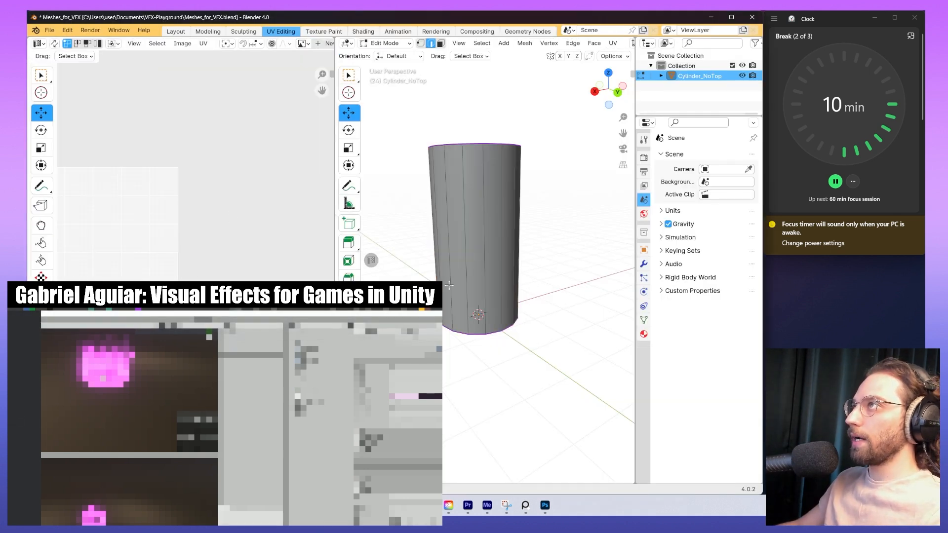
{"action": "middle_click_drag", "start_coordinate": [484, 279], "coordinate": [556, 278], "text": "shift"}
{"action": "key", "text": "a"}
{"action": "left_click", "coordinate": [557, 238]}
{"action": "middle_click_drag", "start_coordinate": [157, 232], "coordinate": [285, 226]}
{"action": "key", "text": "a"}
{"action": "key", "text": "r"}
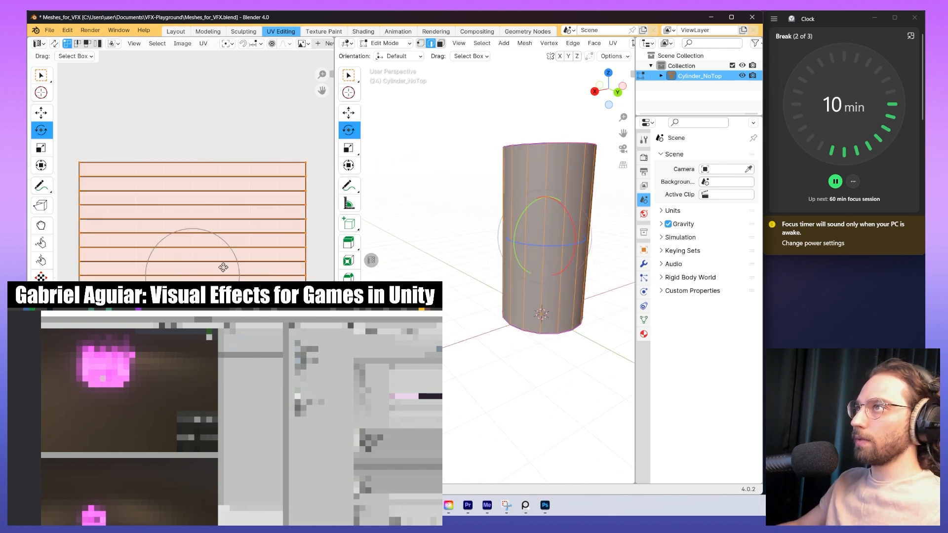
{"action": "left_click_drag", "start_coordinate": [239, 260], "coordinate": [174, 133]}
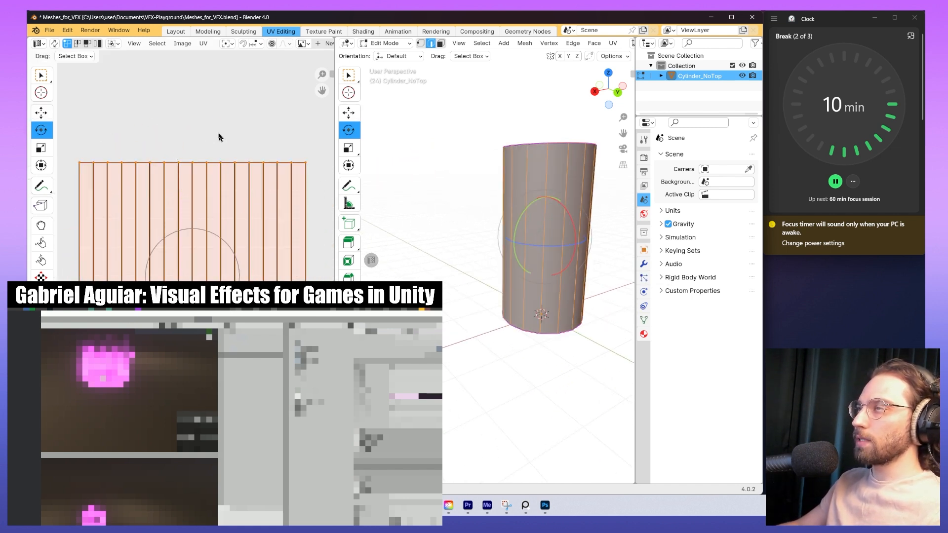
{"action": "left_click", "coordinate": [218, 135]}
- Save the Blender file and export the cylinder as FBX, overwriting Cylinder_NoTop.fbx
{"action": "key", "text": "ctrl+s"}
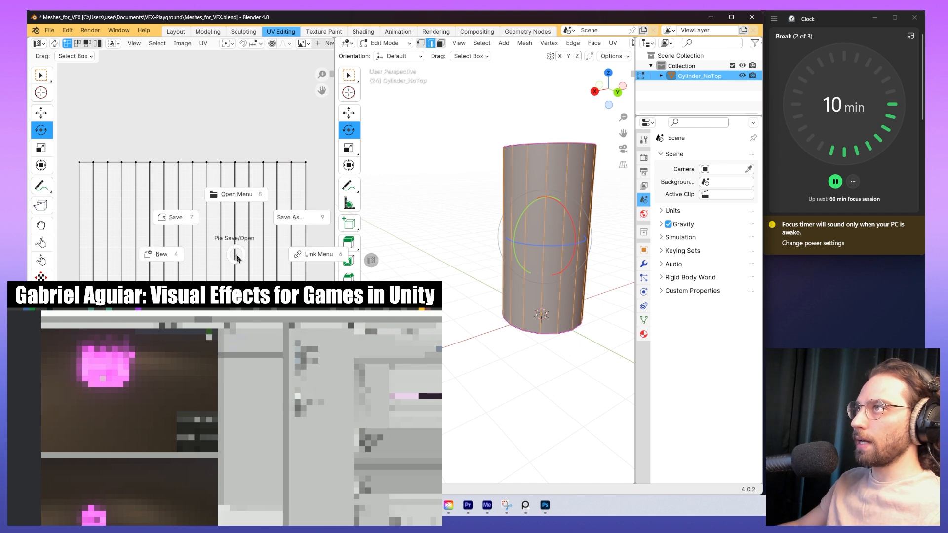
{"action": "key", "text": "Tab"}
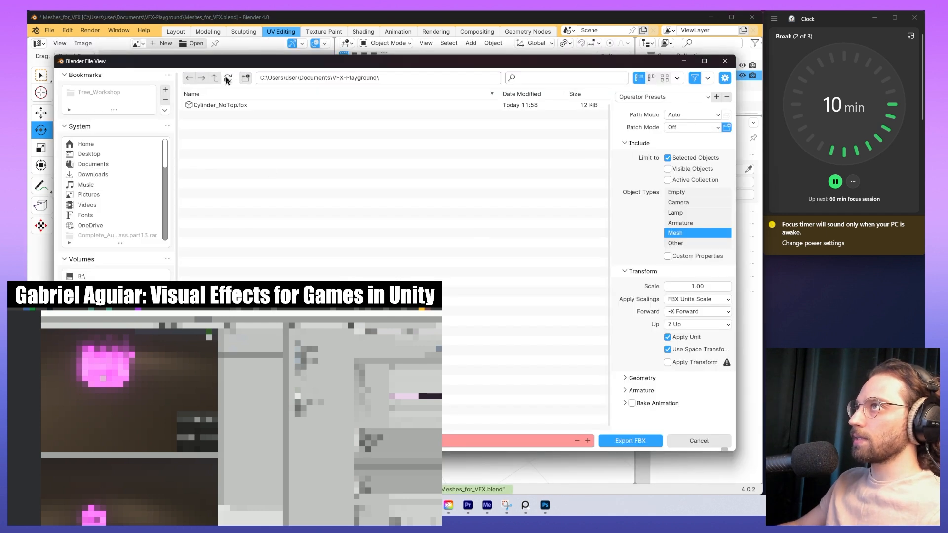
{"action": "left_click", "coordinate": [226, 105]}
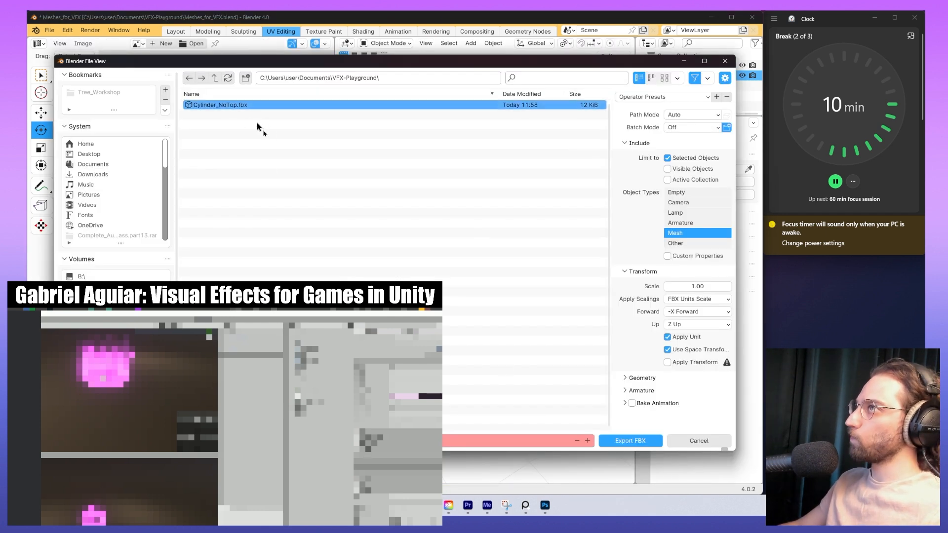
{"action": "left_click", "coordinate": [630, 440]}
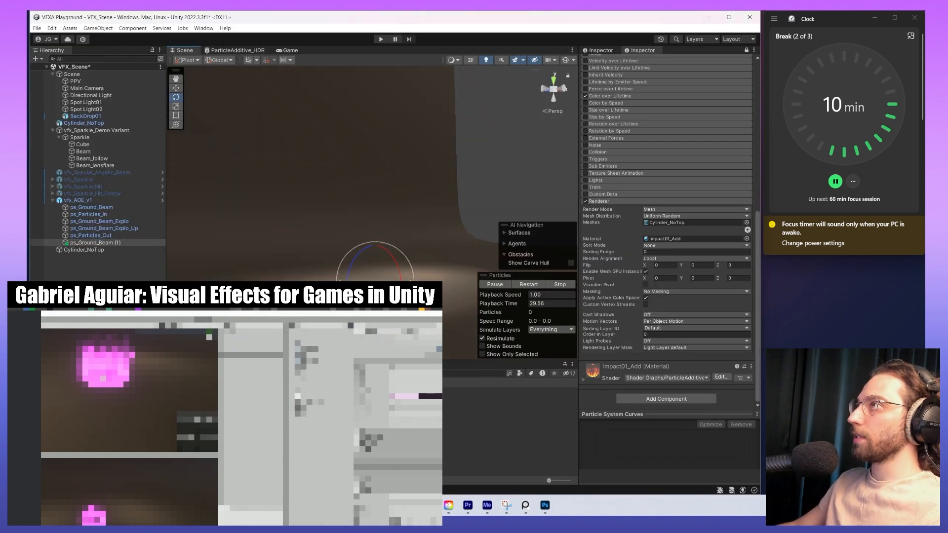
- Return to Unity and check the texture direction on the ground beam with the updated cylinder mesh
{"action": "left_click", "coordinate": [711, 17]}
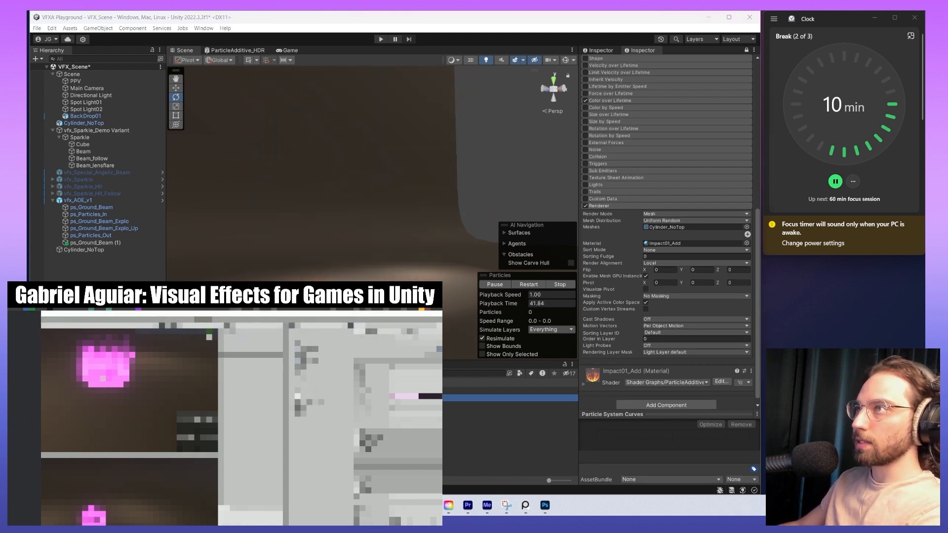
{"action": "key", "text": "ctrl+z"}
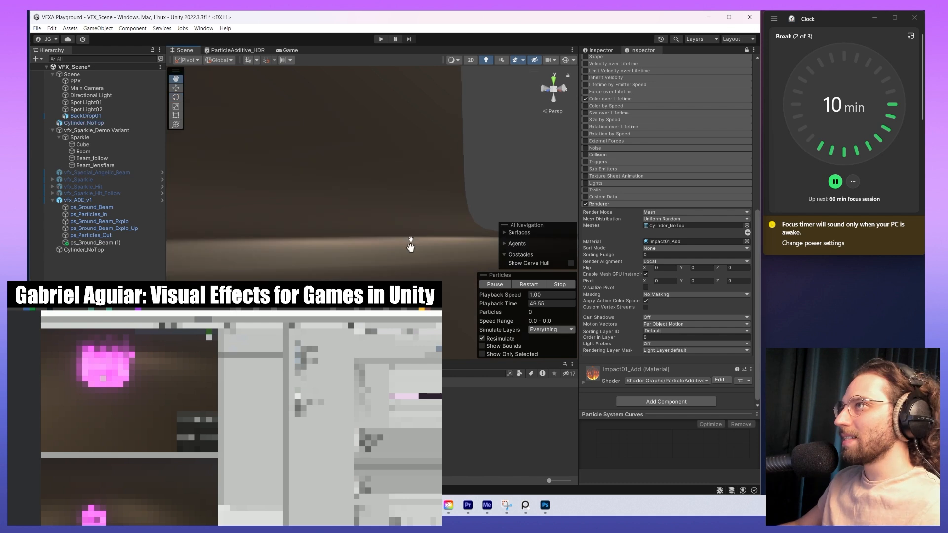
{"action": "middle_click_drag", "start_coordinate": [409, 236], "coordinate": [412, 262]}
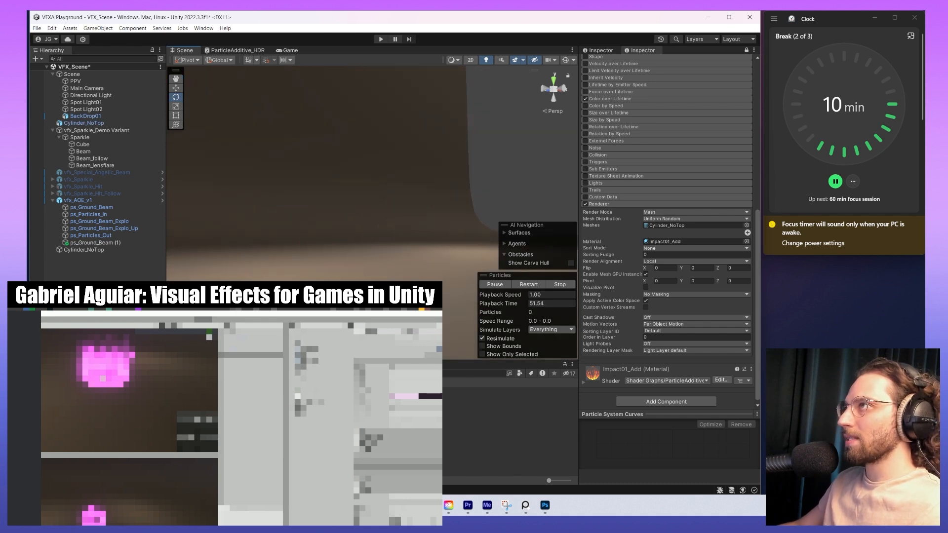
{"action": "left_click_drag", "start_coordinate": [432, 253], "coordinate": [336, 278], "text": "alt"}
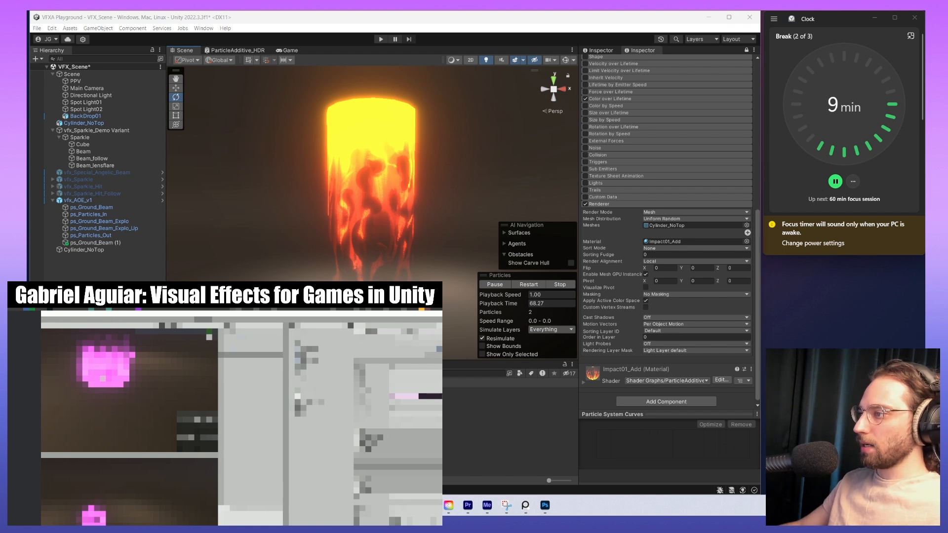
- Switch to Blender, turn the cylinder's whole UV layout upside down, and save the file
{"action": "key", "text": "alt+Tab"}
{"action": "key", "text": "Tab"}
{"action": "key", "text": "a"}
{"action": "left_click", "coordinate": [526, 163]}
{"action": "key", "text": "a"}
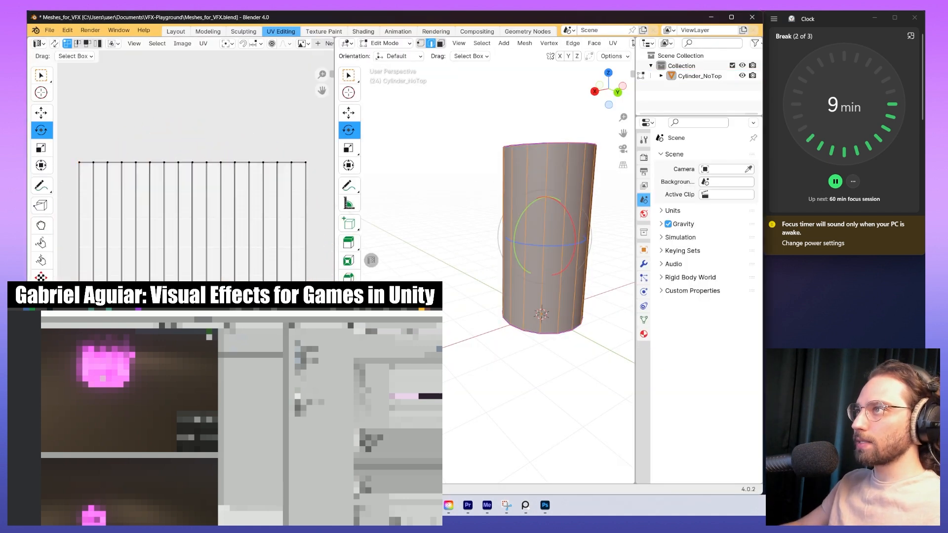
{"action": "key", "text": "ctrl+s"}
{"action": "left_click", "coordinate": [490, 329]}
- Leave Edit Mode and try to export the reoriented cylinder over Cylinder_NoTop.fbx
{"action": "key", "text": "Tab"}
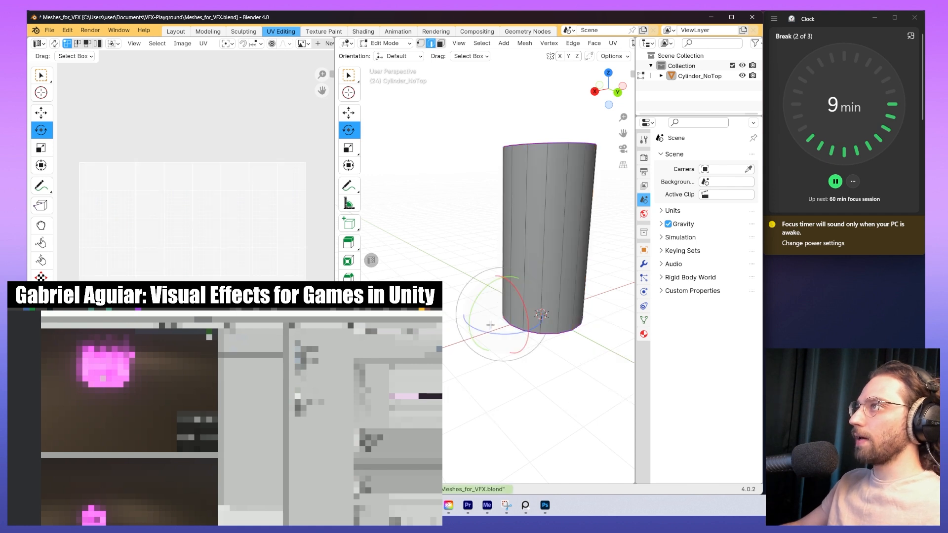
{"action": "key", "text": "q"}
{"action": "left_click", "coordinate": [492, 326]}
{"action": "double_click", "coordinate": [259, 105]}
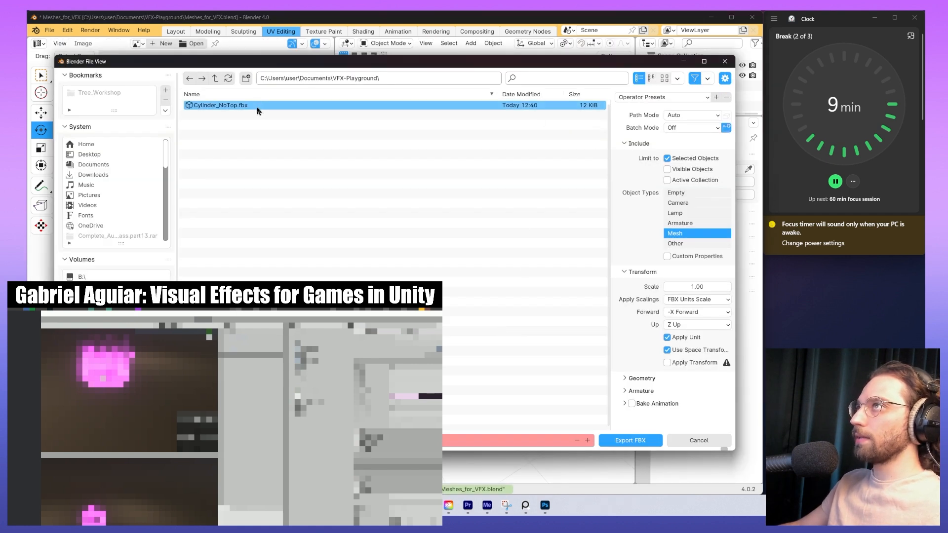
{"action": "key", "text": "alt+Tab"}
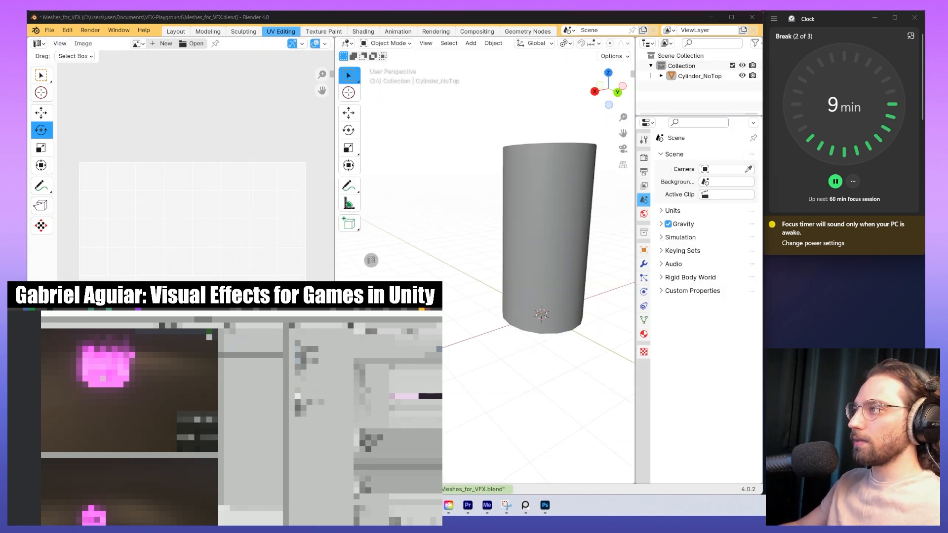
- Switch to Unity and delete the outdated cylinder mesh asset from the project
{"action": "left_click", "coordinate": [711, 16]}
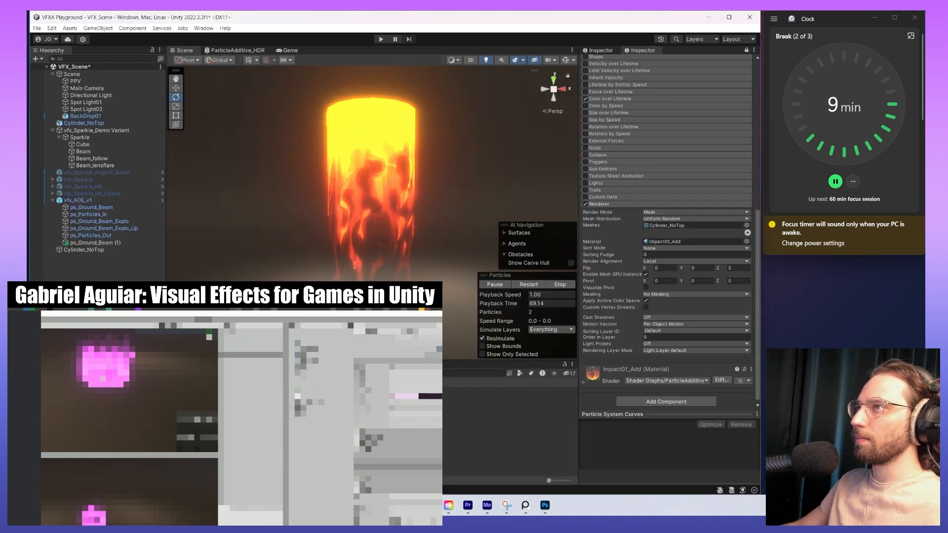
{"action": "left_click", "coordinate": [345, 397]}
{"action": "key", "text": "Delete"}
{"action": "key", "text": "Return"}
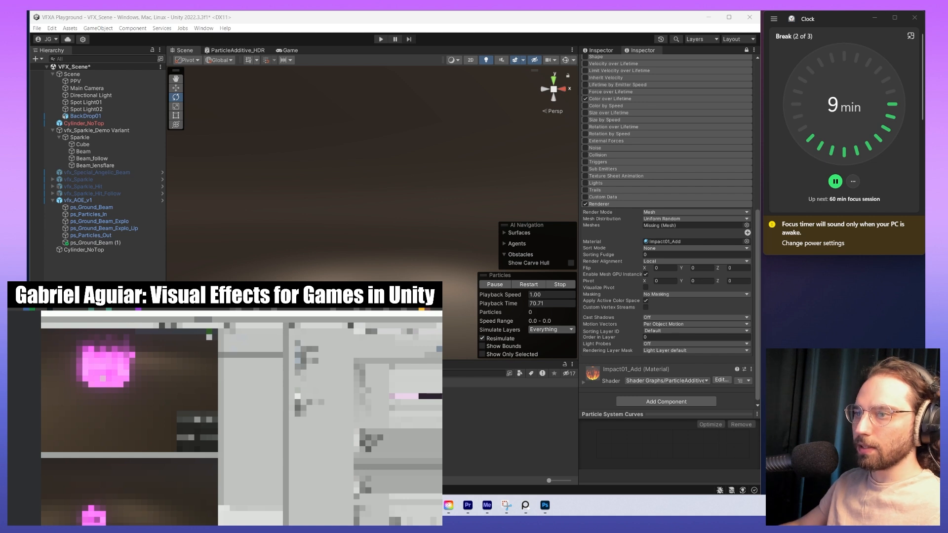
{"action": "left_click", "coordinate": [105, 242]}
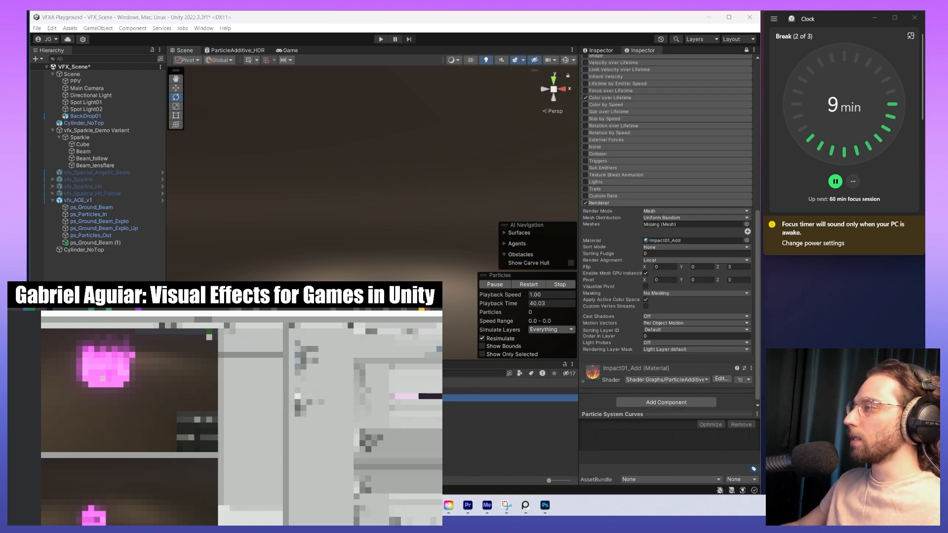
- Select the cylinder in Blender, export it as FBX over Cylinder_NoTop.fbx, and check the beam in Unity
{"action": "key", "text": "alt+Tab"}
{"action": "key", "text": "q"}
{"action": "left_click", "coordinate": [548, 267]}
{"action": "key", "text": "q"}
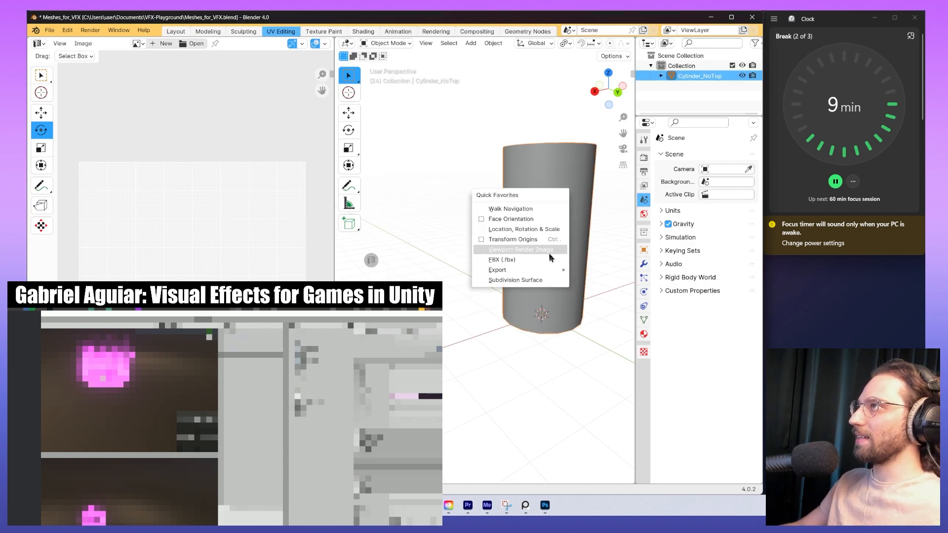
{"action": "left_click", "coordinate": [549, 259]}
{"action": "left_click", "coordinate": [637, 440]}
{"action": "key", "text": "alt+Tab"}
{"action": "left_click", "coordinate": [711, 17]}
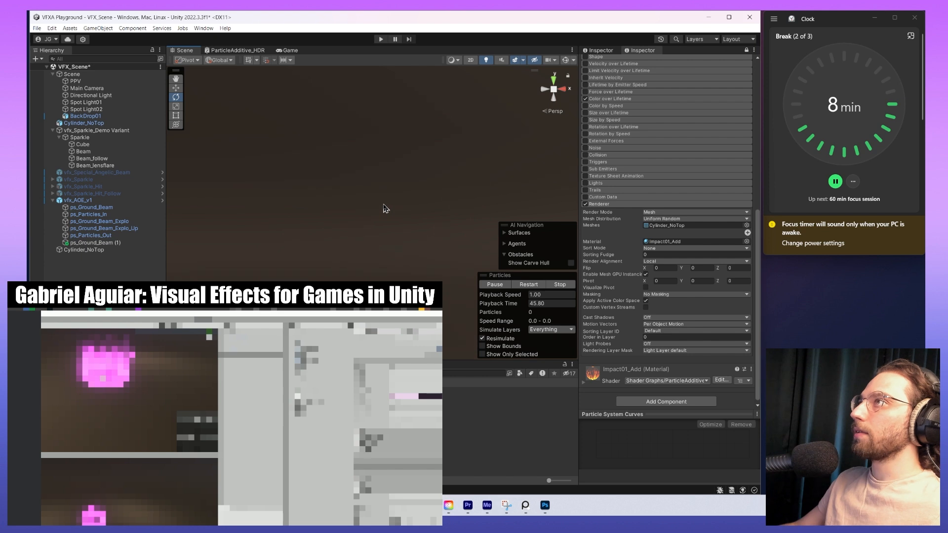
{"action": "mouse_move", "coordinate": [384, 209]}
{"action": "left_mouse_down", "text": "alt"}
{"action": "mouse_move", "coordinate": [387, 182]}
{"action": "mouse_move", "coordinate": [368, 203]}
{"action": "left_mouse_up", "text": "alt"}
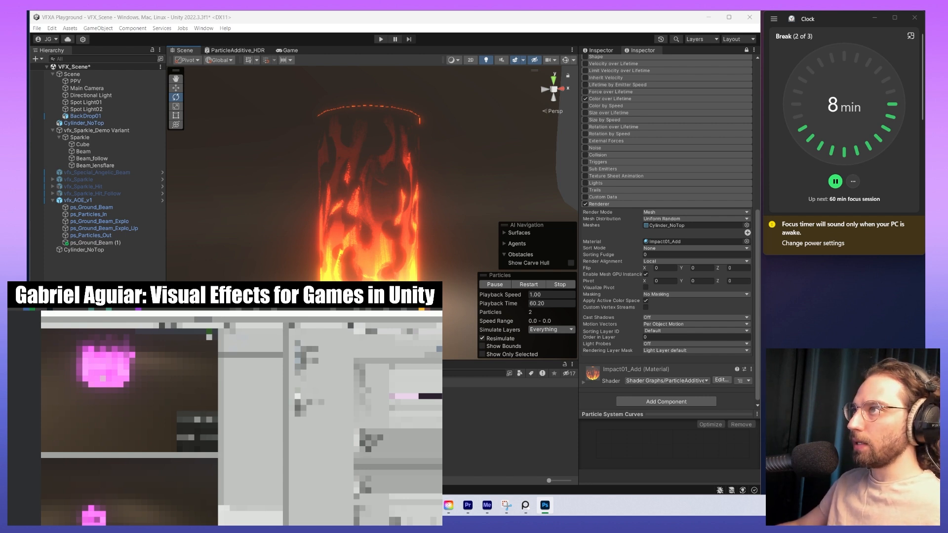
- Open the main texture of the Impact01_Add material and set its Texture Type to Sprite (2D and UI), applying the change
{"action": "right_click", "coordinate": [651, 369]}
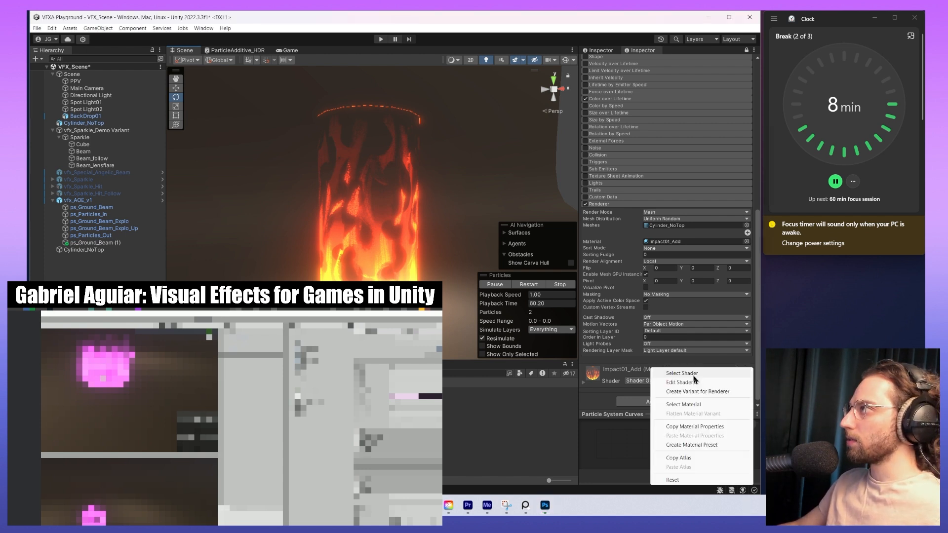
{"action": "left_click", "coordinate": [694, 404]}
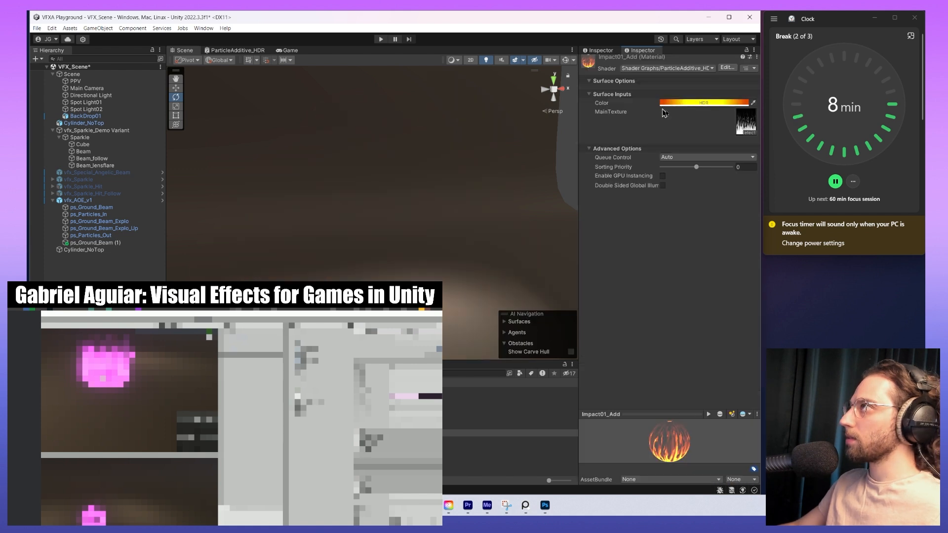
{"action": "double_click", "coordinate": [745, 121]}
{"action": "left_click", "coordinate": [684, 91]}
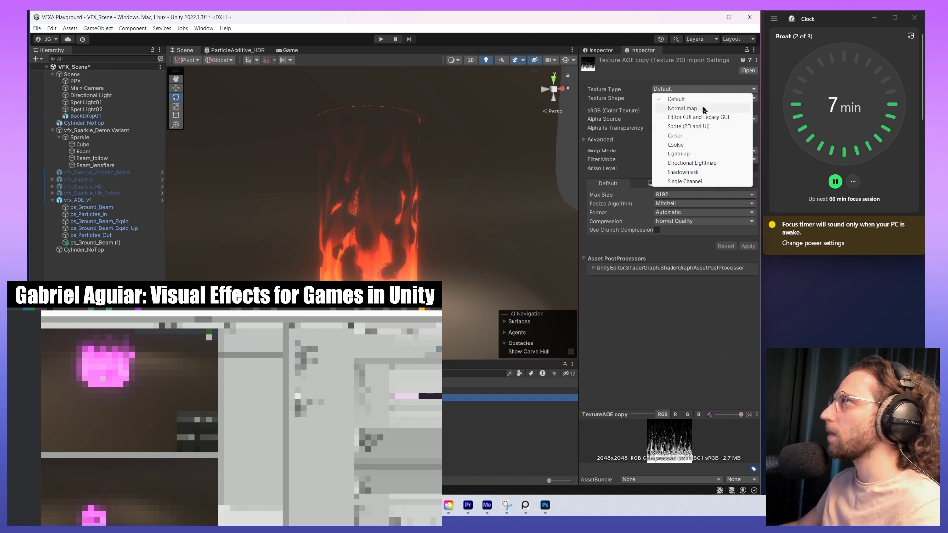
{"action": "left_click", "coordinate": [688, 126]}
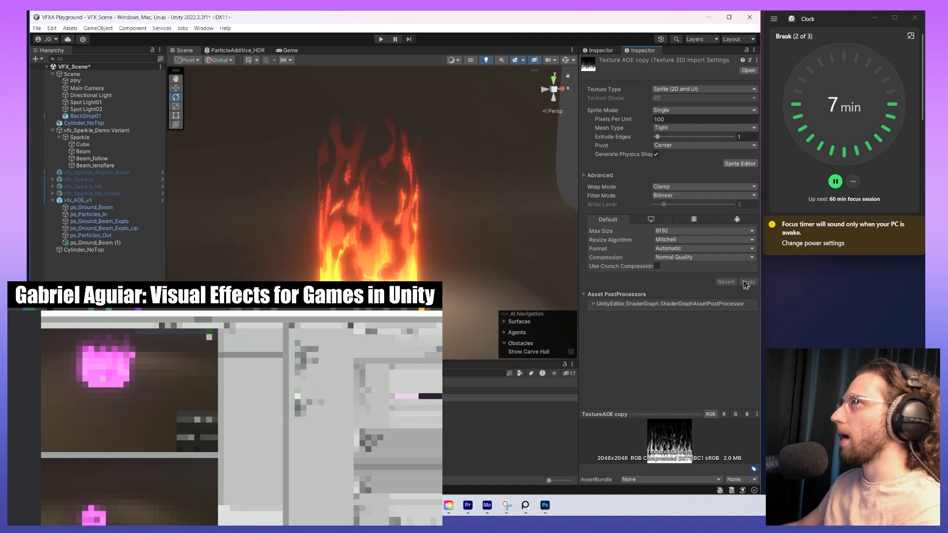
- Select ps_Ground_Beam (1), lower the HDR color intensity of its Impact01_Add material to about 3, and shift the hue slightly toward orange
{"action": "left_click", "coordinate": [353, 268]}
{"action": "right_click_drag", "start_coordinate": [470, 247], "coordinate": [441, 258]}
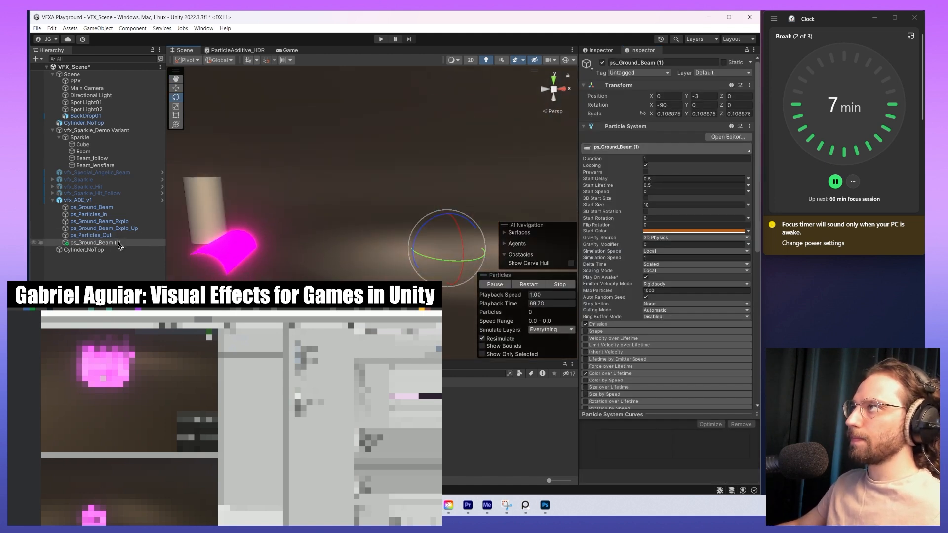
{"action": "scroll", "coordinate": [674, 246], "scroll_direction": "down", "scroll_amount": 10}
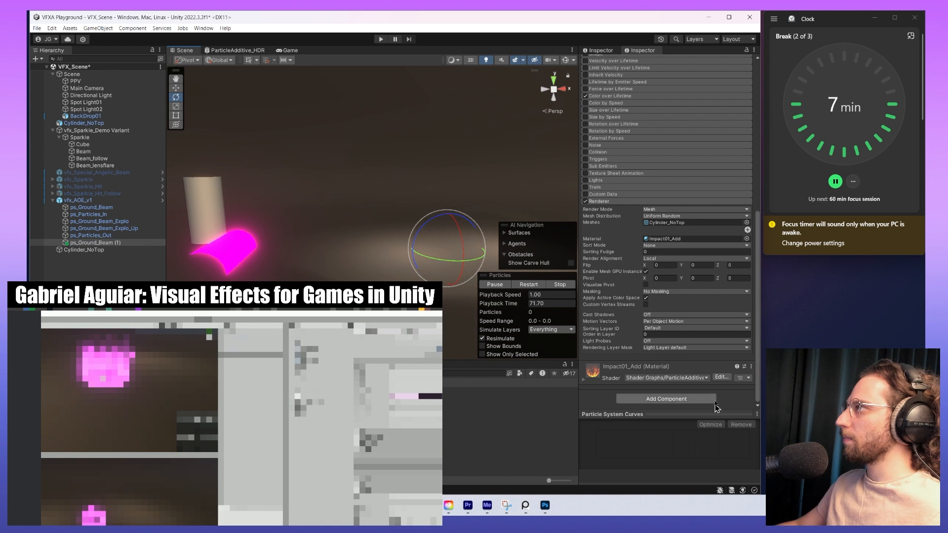
{"action": "left_click", "coordinate": [585, 379]}
{"action": "scroll", "coordinate": [642, 321], "scroll_direction": "down", "scroll_amount": 5}
{"action": "left_click", "coordinate": [669, 274]}
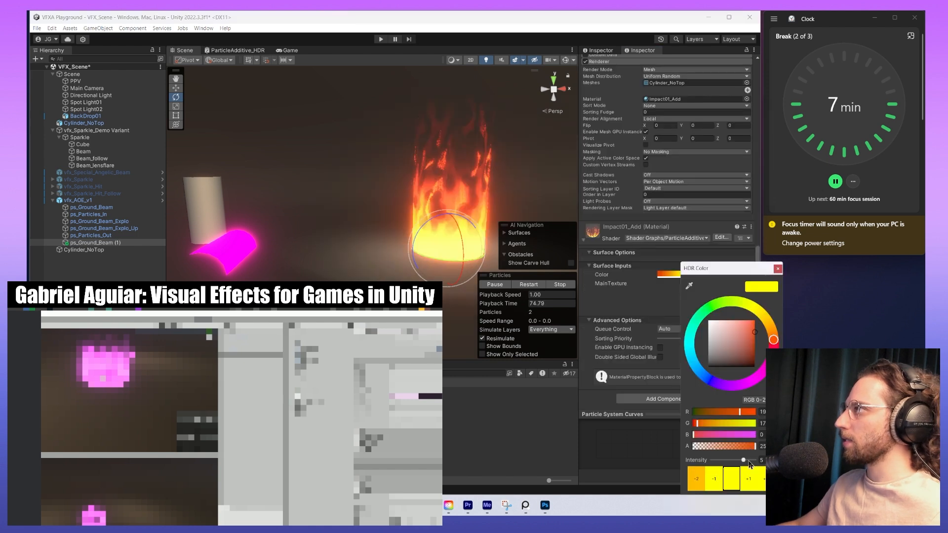
{"action": "left_click_drag", "start_coordinate": [736, 463], "coordinate": [739, 461]}
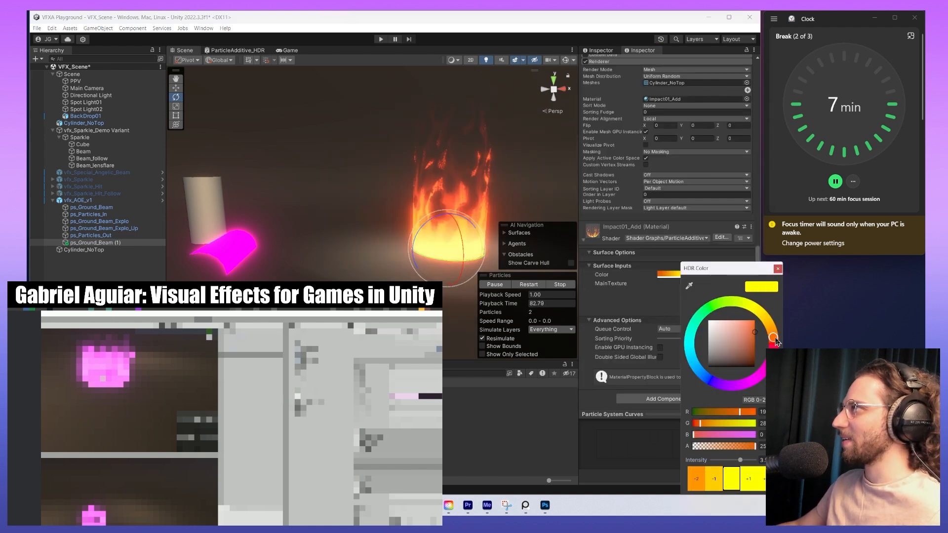
{"action": "left_click", "coordinate": [778, 270]}
- Disable the Color over Lifetime module of the ps_Ground_Beam (1) particle system
{"action": "middle_click_drag", "start_coordinate": [363, 248], "coordinate": [270, 243]}
{"action": "left_click_drag", "start_coordinate": [337, 247], "coordinate": [345, 249], "text": "alt"}
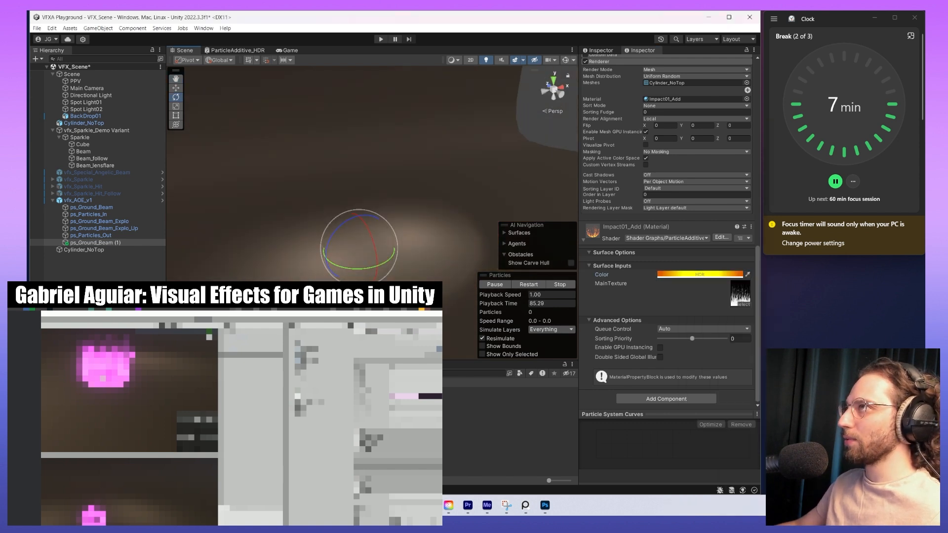
{"action": "scroll", "coordinate": [646, 173], "scroll_direction": "up", "scroll_amount": 15}
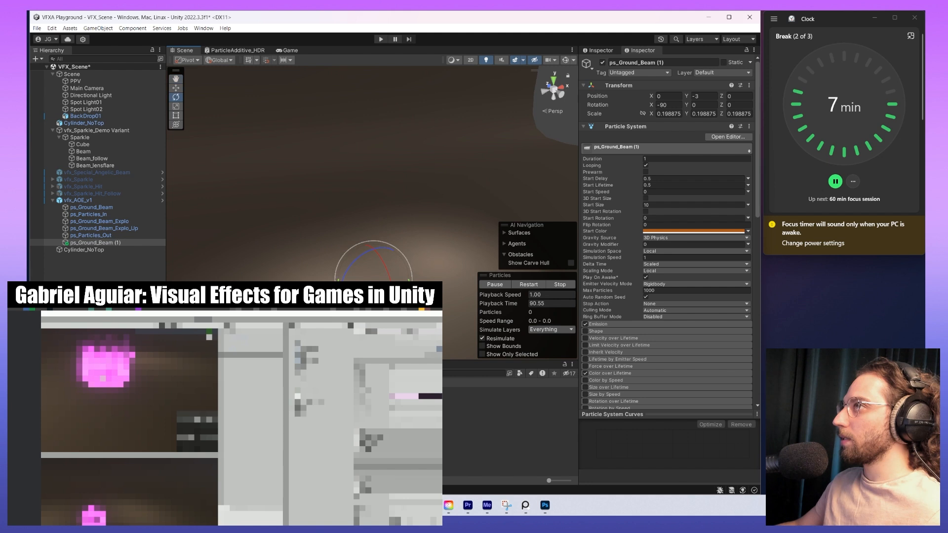
{"action": "scroll", "coordinate": [626, 241], "scroll_direction": "down", "scroll_amount": 5}
{"action": "left_click", "coordinate": [586, 279]}
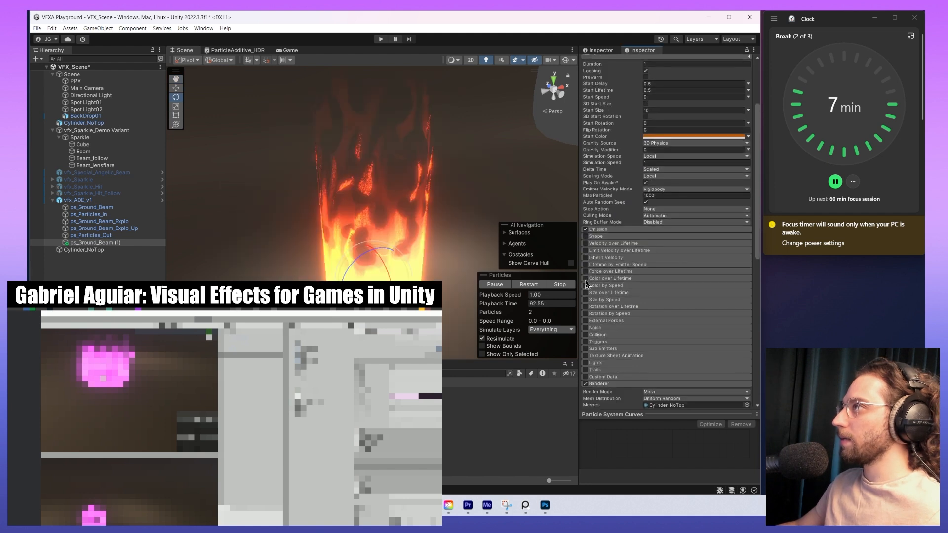
- Set the beam particle system's Start Delay to 0 and its Start Lifetime to 1
{"action": "scroll", "coordinate": [622, 281], "scroll_direction": "up", "scroll_amount": 5}
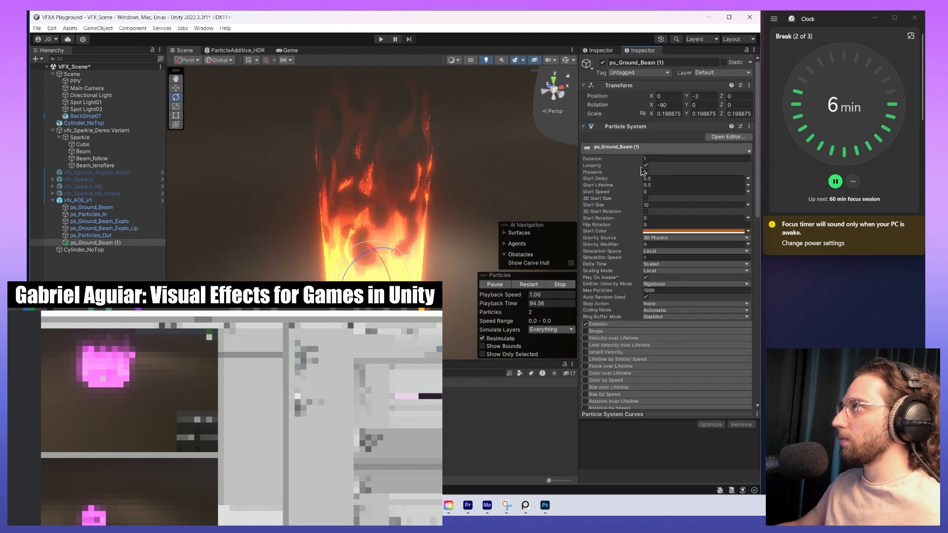
{"action": "left_click", "coordinate": [657, 178]}
{"action": "type", "text": "0"}
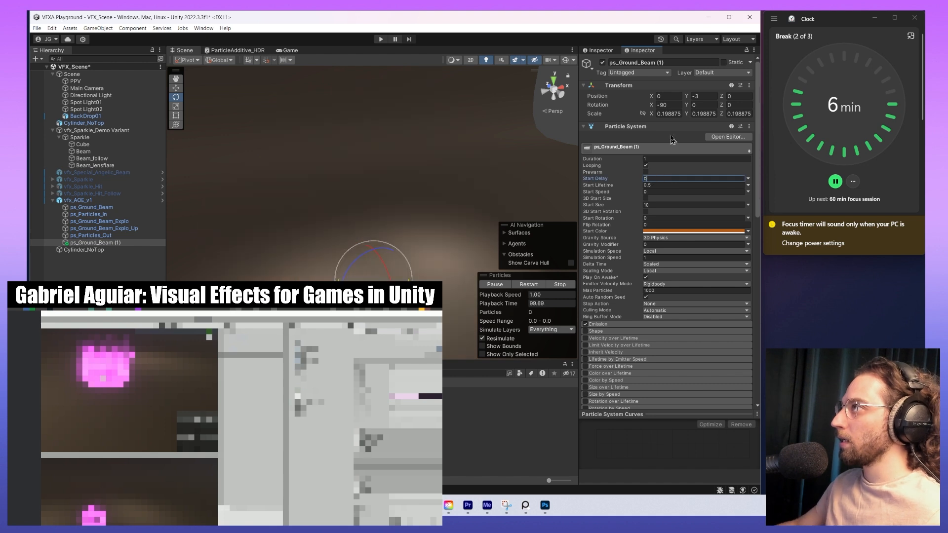
{"action": "left_click", "coordinate": [665, 185]}
{"action": "type", "text": "1"}
{"action": "key", "text": "Return"}
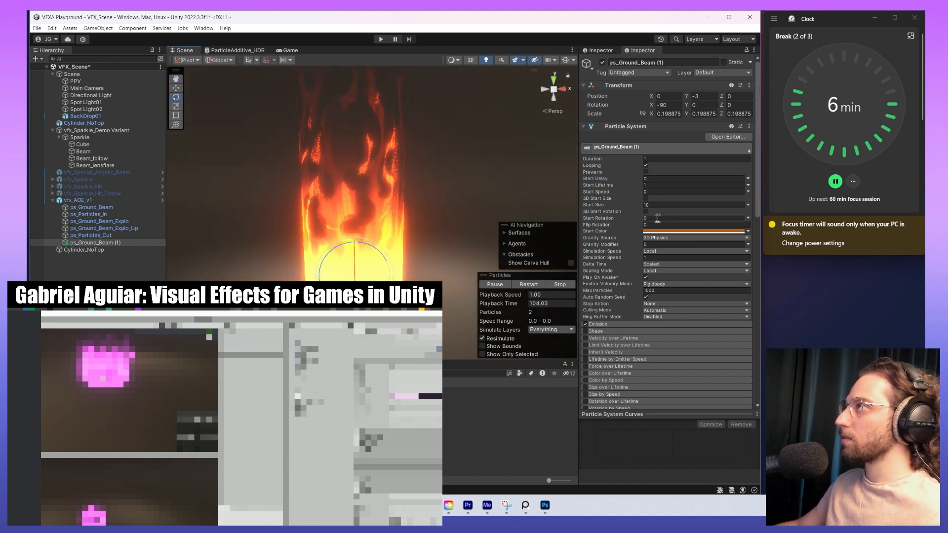
- Set the beam particle system's Duration to 0.7 and check the flames in the scene
{"action": "left_click", "coordinate": [658, 159]}
{"action": "type", "text": "0.7"}
{"action": "key", "text": "Return"}
{"action": "left_click_drag", "start_coordinate": [473, 220], "coordinate": [413, 206], "text": "alt"}
{"action": "scroll", "coordinate": [429, 251], "scroll_direction": "down", "scroll_amount": 2}
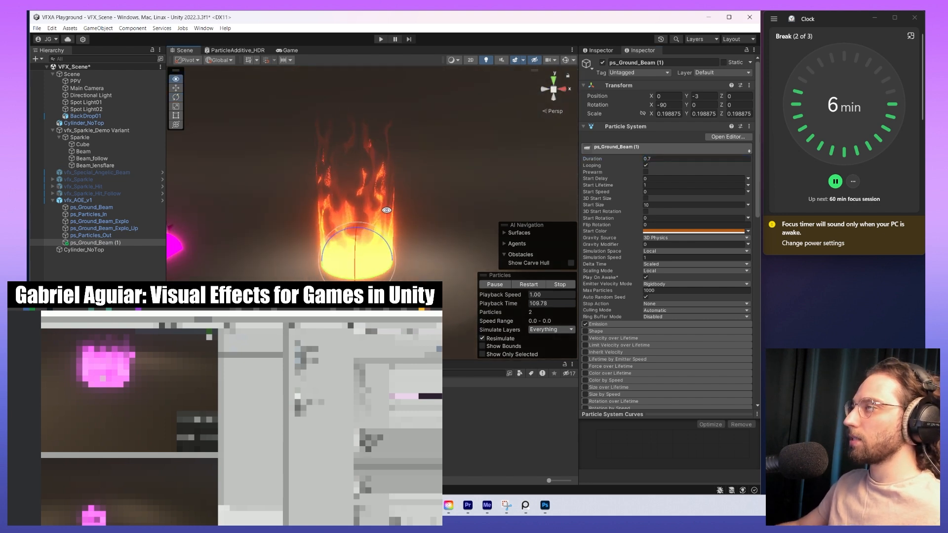
{"action": "middle_click_drag", "start_coordinate": [387, 256], "coordinate": [423, 253]}
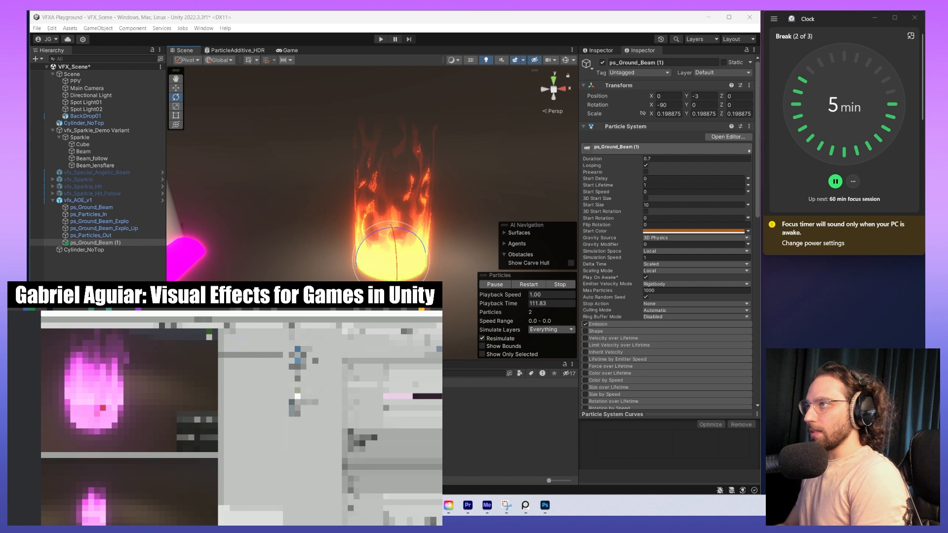
- Switch to Blender, enter Edit Mode on Cylinder_NoTop with all geometry selected, and examine its UV layout
{"action": "key", "text": "alt+Tab"}
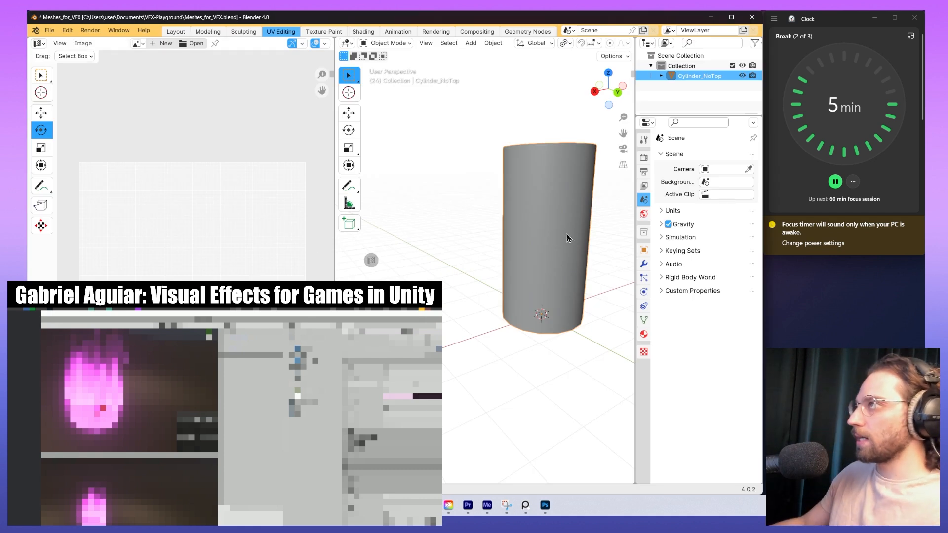
{"action": "key", "text": "Tab"}
{"action": "key", "text": "a"}
{"action": "key", "text": "a"}
{"action": "left_click", "coordinate": [577, 158]}
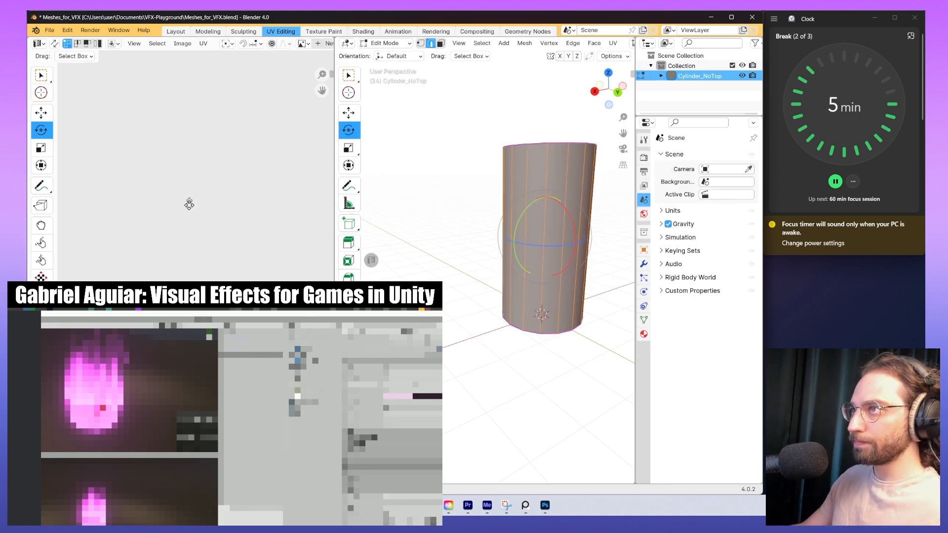
{"action": "scroll", "coordinate": [198, 202], "scroll_direction": "down", "scroll_amount": 3}
{"action": "middle_click_drag", "start_coordinate": [199, 202], "coordinate": [235, 197]}
{"action": "middle_click_drag", "start_coordinate": [216, 249], "coordinate": [201, 188]}
{"action": "middle_click_drag", "start_coordinate": [204, 128], "coordinate": [177, 220]}
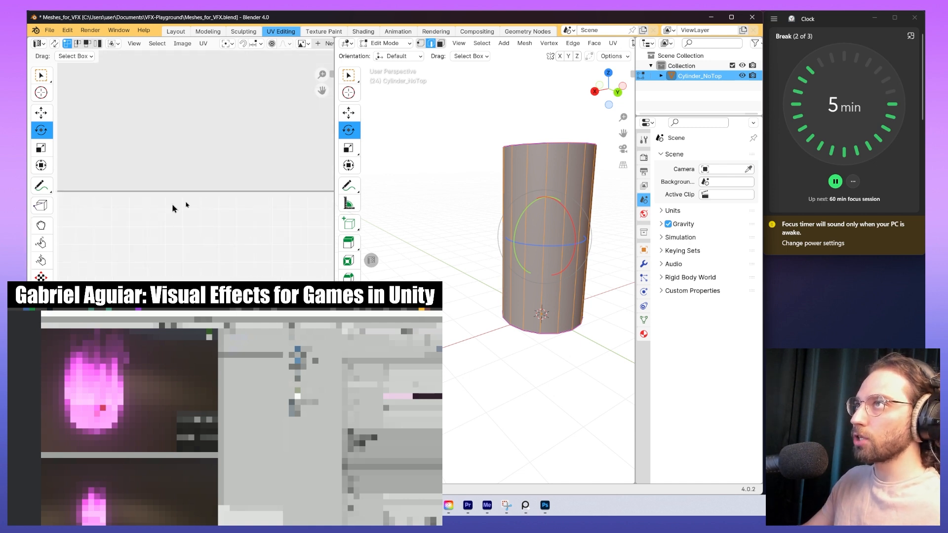
{"action": "scroll", "coordinate": [196, 192], "scroll_direction": "down", "scroll_amount": 12}
{"action": "key", "text": "3"}
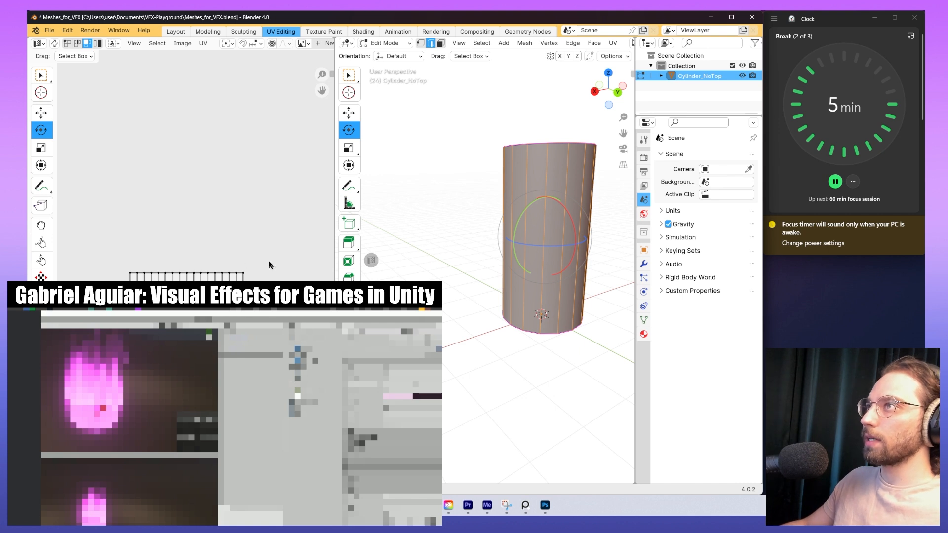
- Select individual faces in the cylinder's UV layout to inspect them, and return to Unity
{"action": "left_click_drag", "start_coordinate": [269, 409], "coordinate": [269, 411]}
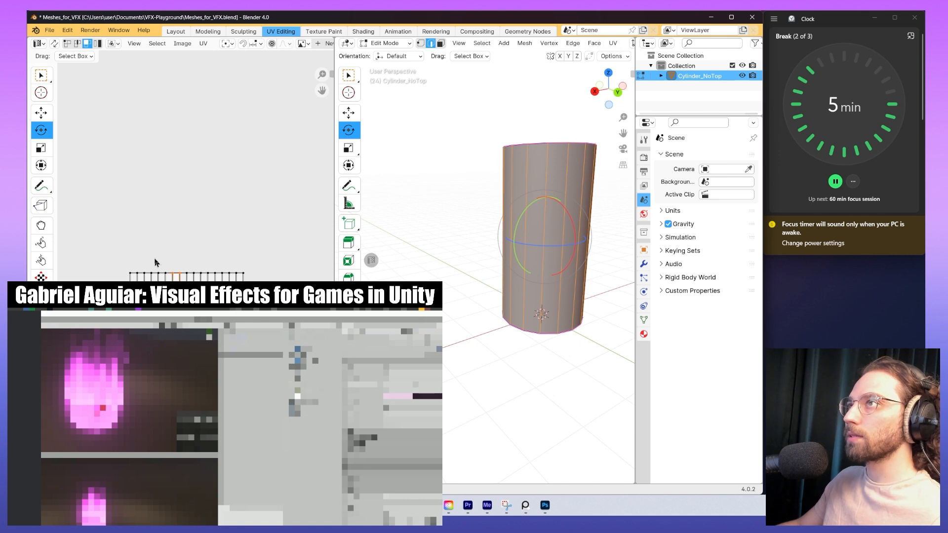
{"action": "key", "text": "q"}
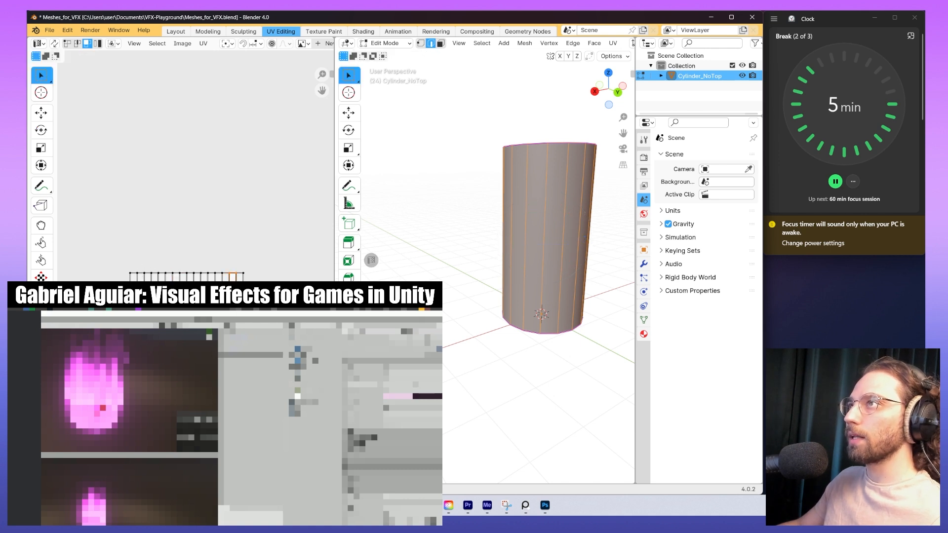
{"action": "key", "text": "w"}
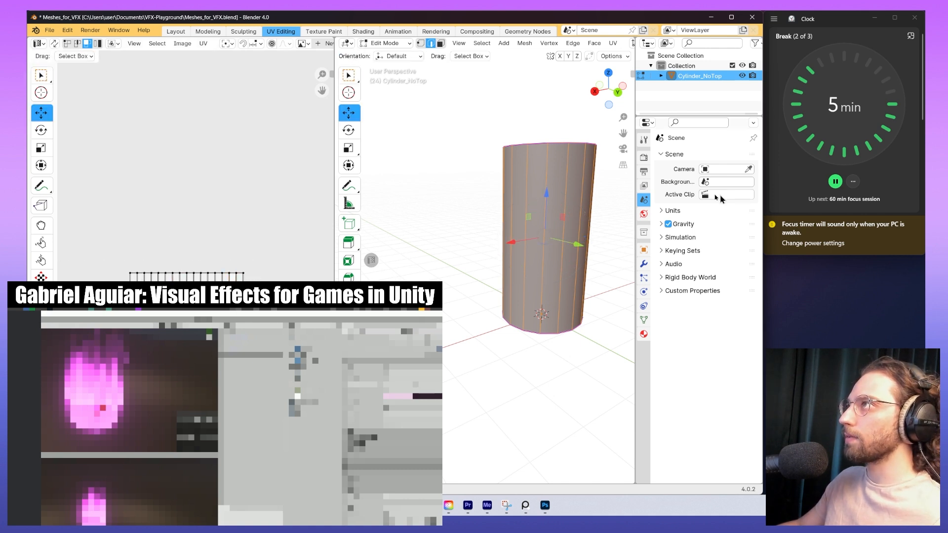
{"action": "left_click", "coordinate": [500, 133]}
{"action": "key", "text": "1"}
{"action": "left_click", "coordinate": [503, 199]}
{"action": "left_click", "coordinate": [711, 17]}
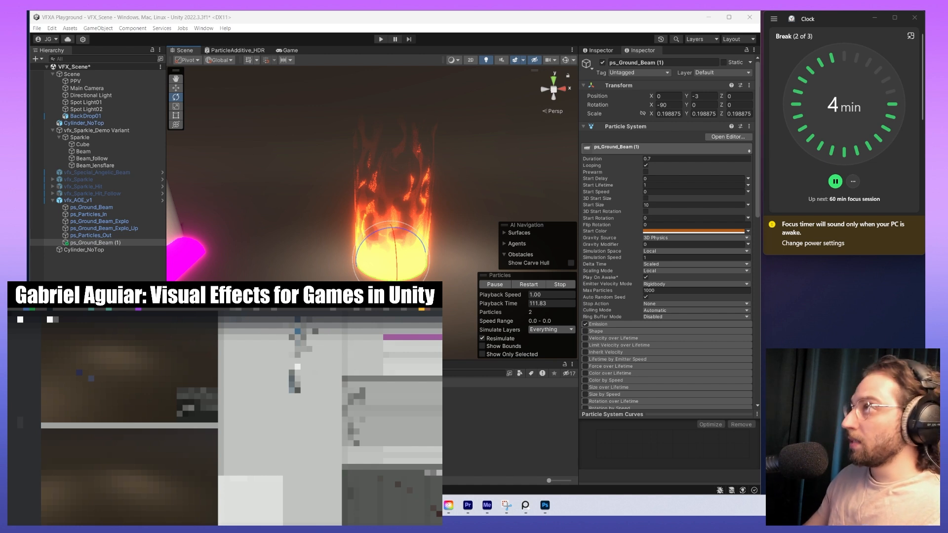
- Enable 3D Start Size on ps_Ground_Beam (1) and set its Duration to 1
{"action": "middle_click_drag", "start_coordinate": [371, 193], "coordinate": [364, 227]}
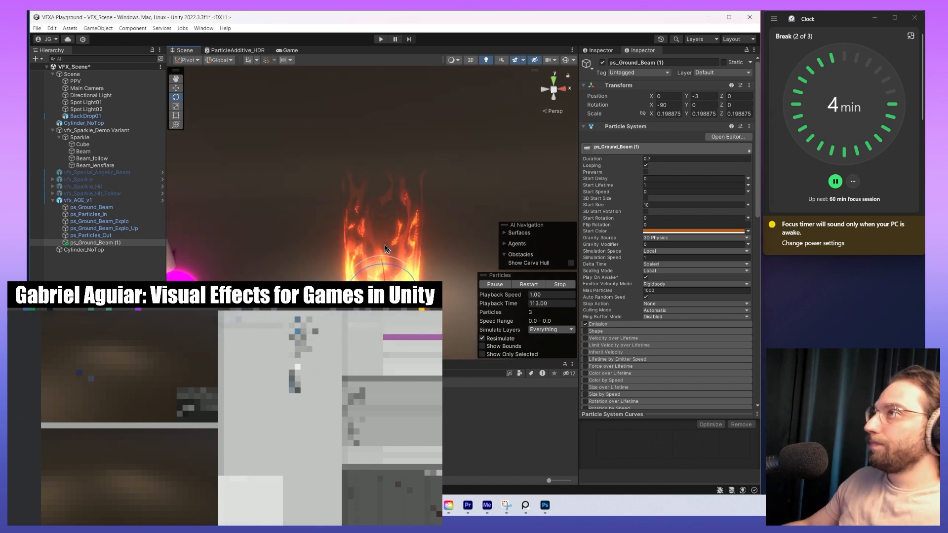
{"action": "left_click_drag", "start_coordinate": [387, 247], "coordinate": [402, 283], "text": "alt"}
{"action": "middle_click_drag", "start_coordinate": [402, 284], "coordinate": [358, 292]}
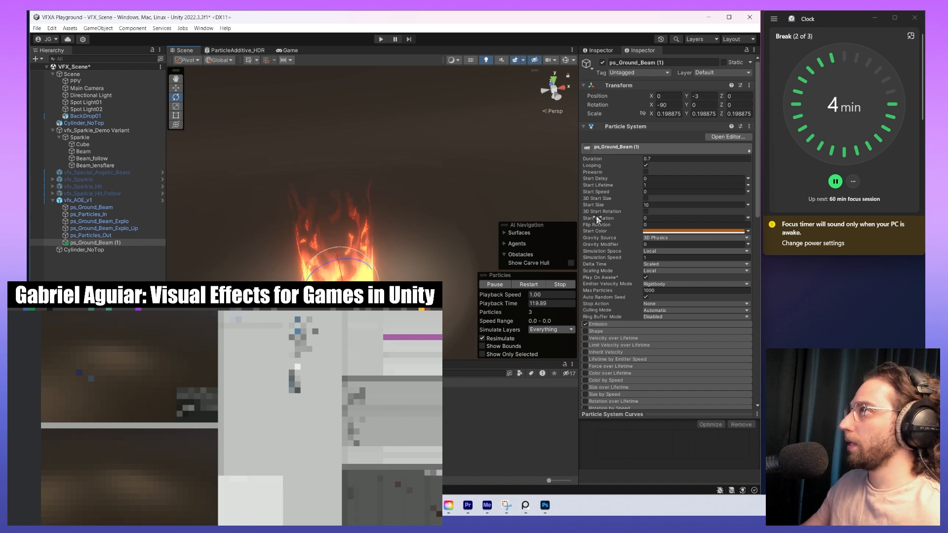
{"action": "left_click", "coordinate": [647, 209]}
{"action": "left_click", "coordinate": [647, 210]}
{"action": "left_click", "coordinate": [646, 199]}
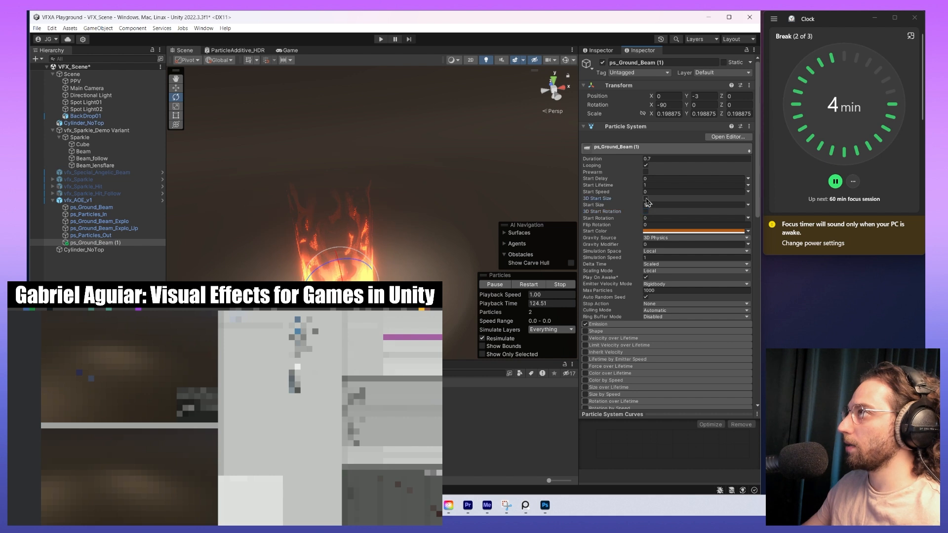
{"action": "left_click", "coordinate": [645, 198]}
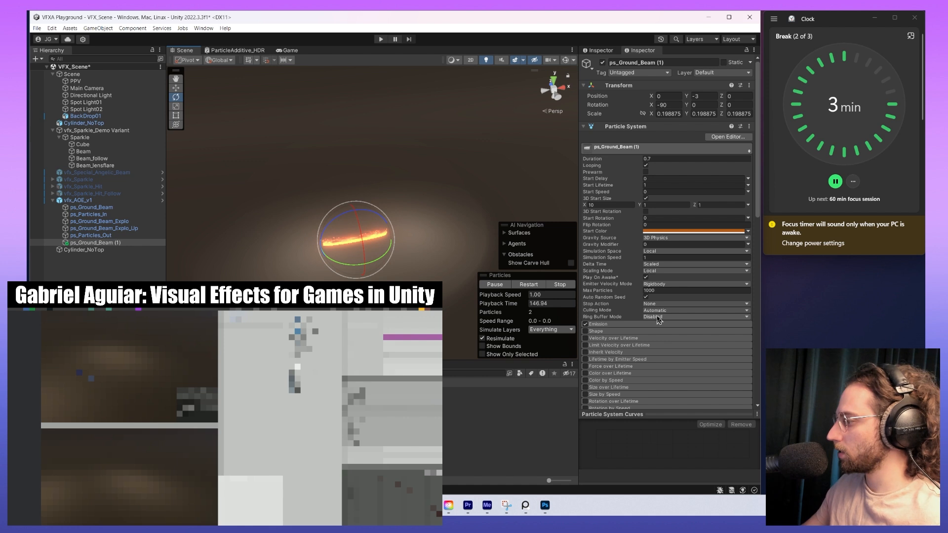
{"action": "left_click", "coordinate": [677, 158]}
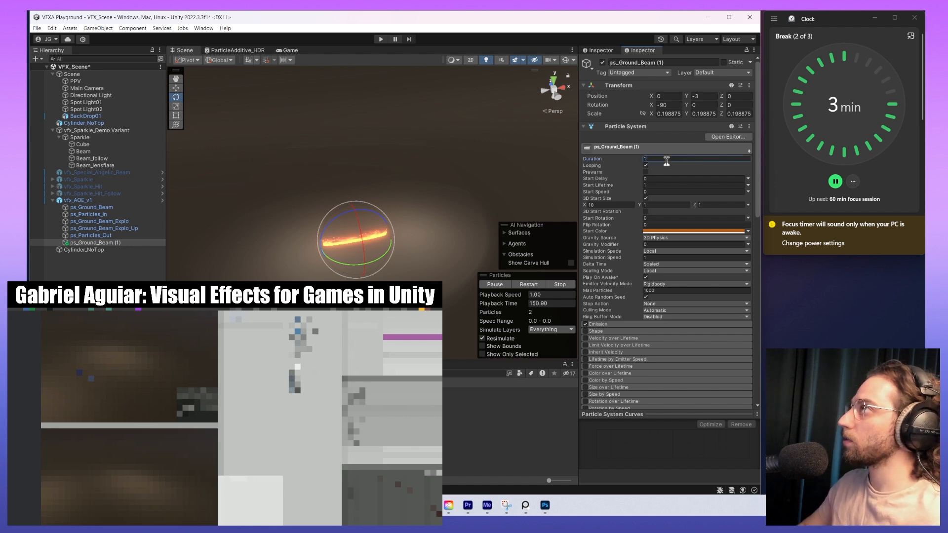
{"action": "left_click_drag", "start_coordinate": [348, 227], "coordinate": [488, 175], "text": "alt"}
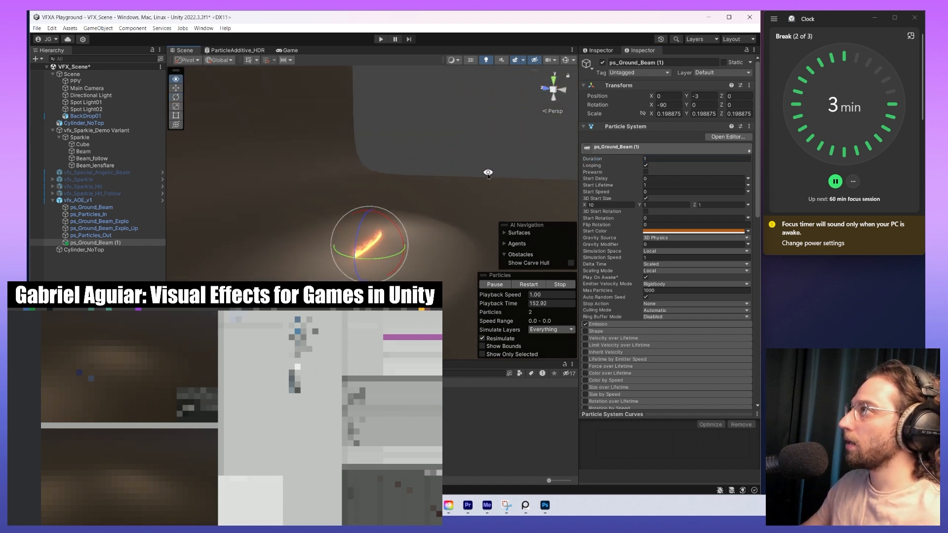
- Enable the Color over Lifetime and Size over Lifetime modules of the beam particle system
{"action": "left_click", "coordinate": [663, 205]}
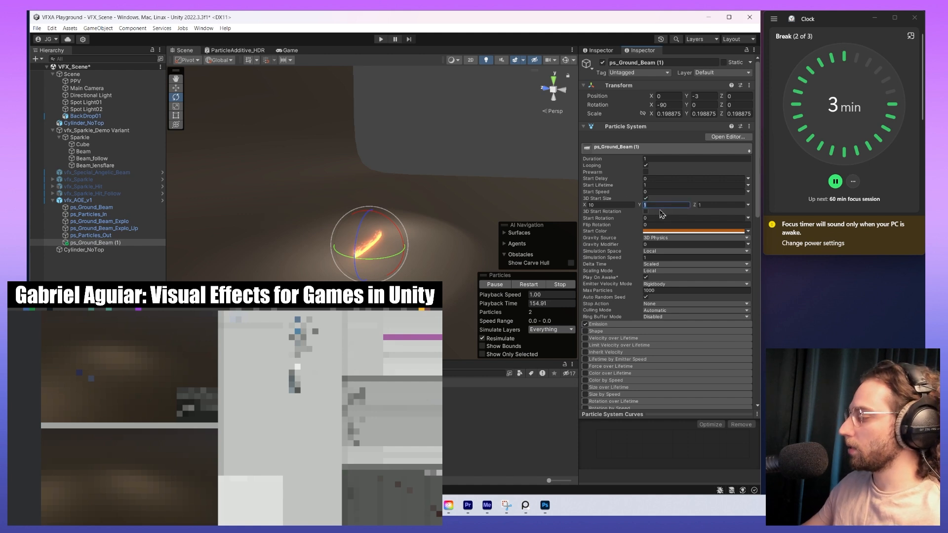
{"action": "scroll", "coordinate": [662, 213], "scroll_direction": "down", "scroll_amount": 4}
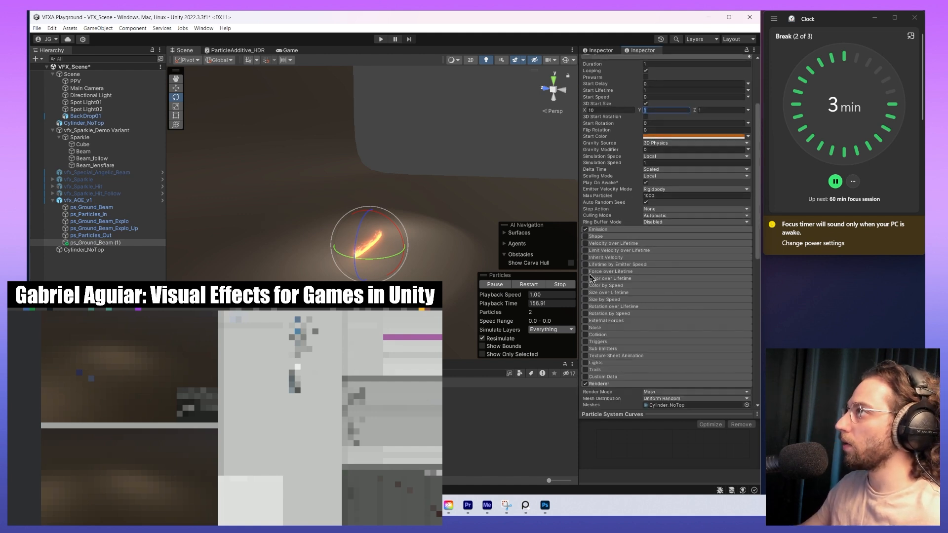
{"action": "left_click", "coordinate": [585, 264]}
{"action": "left_click", "coordinate": [586, 278]}
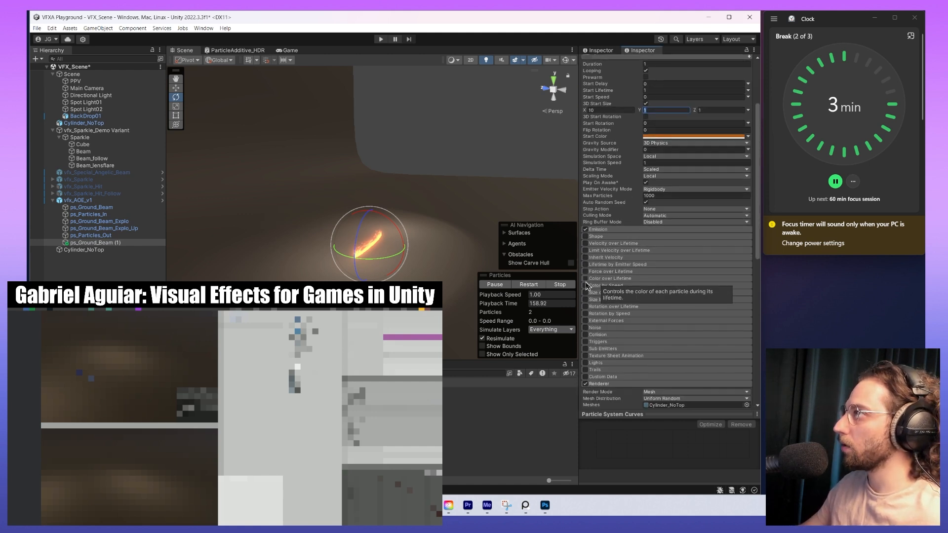
{"action": "left_click", "coordinate": [585, 292]}
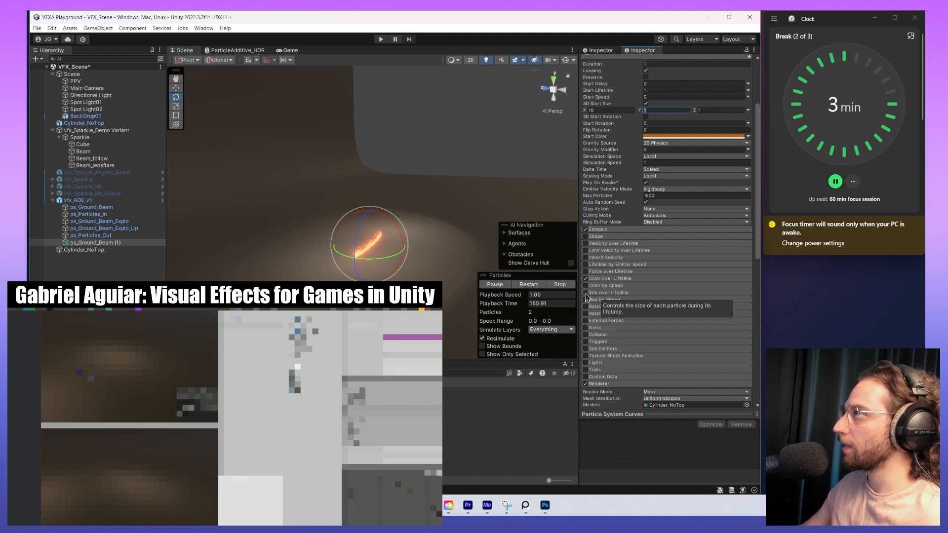
{"action": "scroll", "coordinate": [605, 260], "scroll_direction": "up", "scroll_amount": 4}
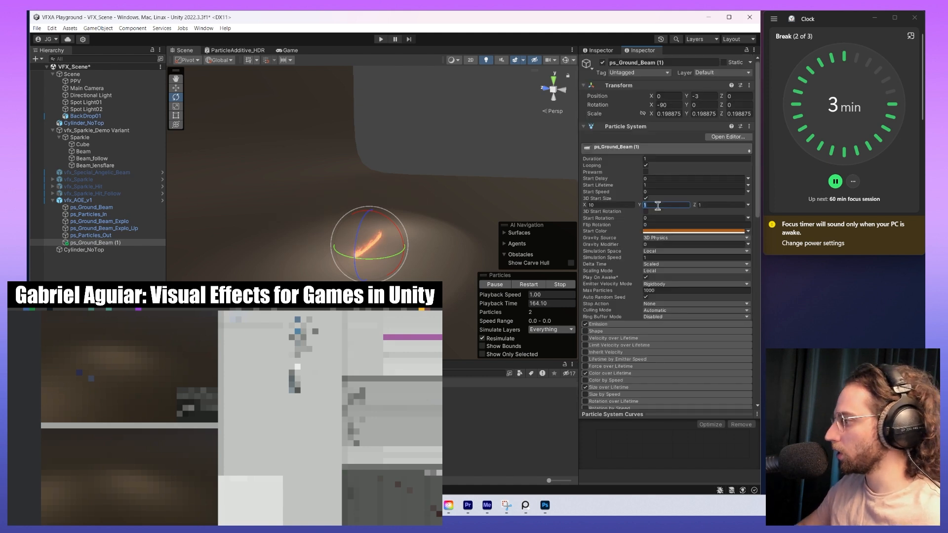
- Set the beam's 3D Start Size to 10 in Y and 20 in Z, and check the taller beam in the scene
{"action": "type", "text": "0"}
{"action": "key", "text": "Tab"}
{"action": "type", "text": "20"}
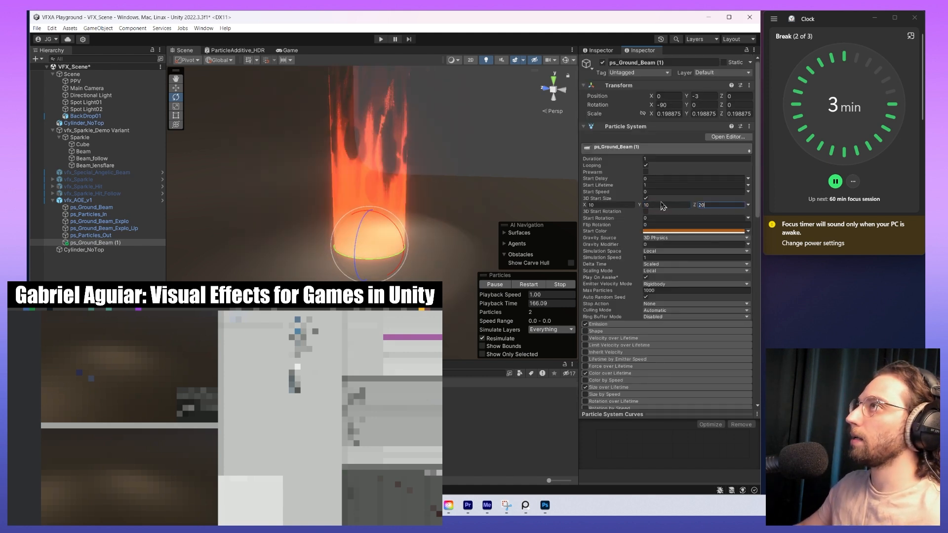
{"action": "middle_click_drag", "start_coordinate": [381, 220], "coordinate": [334, 245]}
{"action": "left_click_drag", "start_coordinate": [335, 244], "coordinate": [275, 220], "text": "alt"}
{"action": "middle_click_drag", "start_coordinate": [275, 220], "coordinate": [324, 237]}
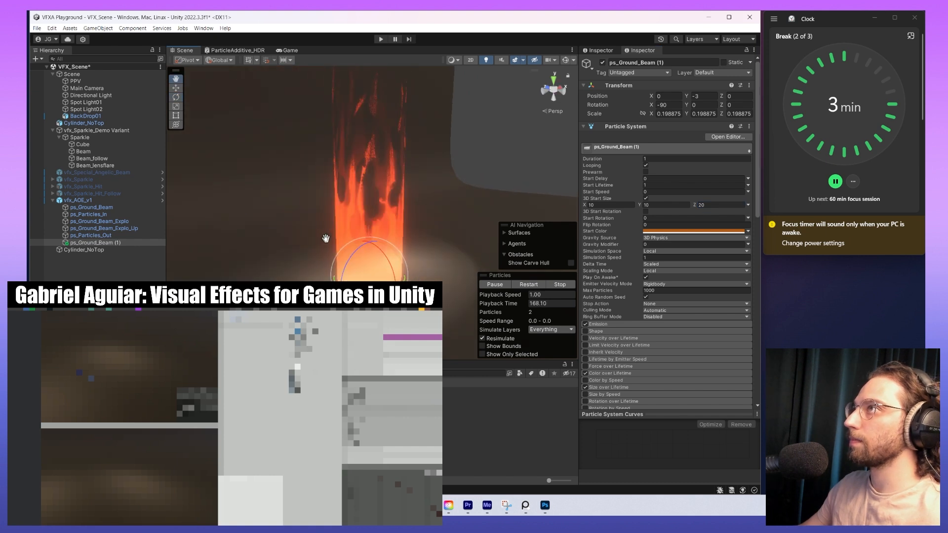
- Switch to Photoshop and retouch the base of the flame texture to soften its bottom edge, undoing unwanted strokes
{"action": "scroll", "coordinate": [657, 259], "scroll_direction": "down", "scroll_amount": 15}
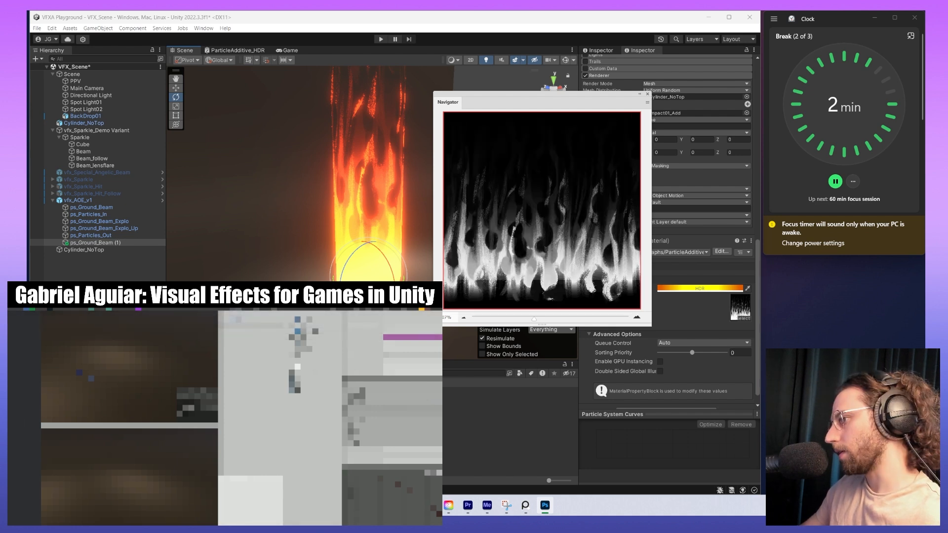
{"action": "scroll", "coordinate": [541, 210], "scroll_direction": "up", "scroll_amount": 3, "text": "alt"}
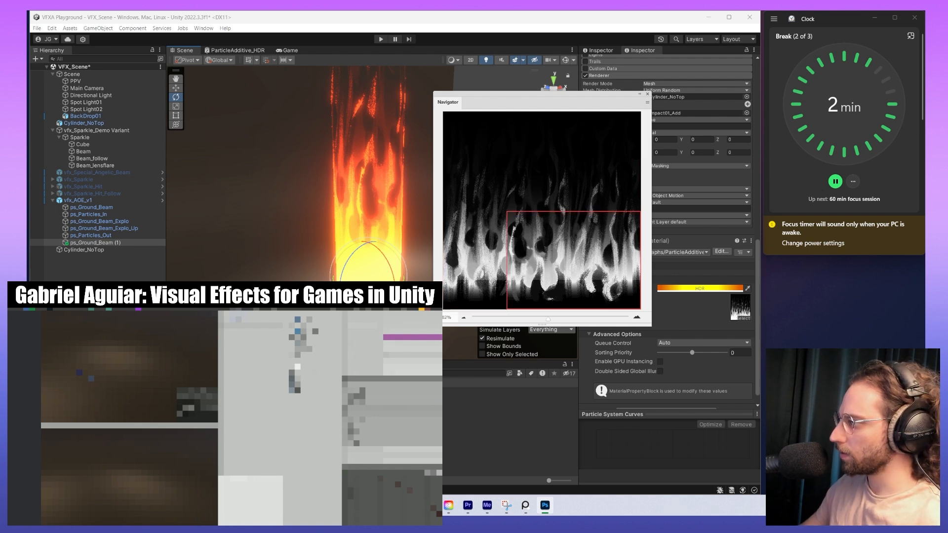
{"action": "key", "text": "ctrl+z"}
{"action": "key", "text": "ctrl+0"}
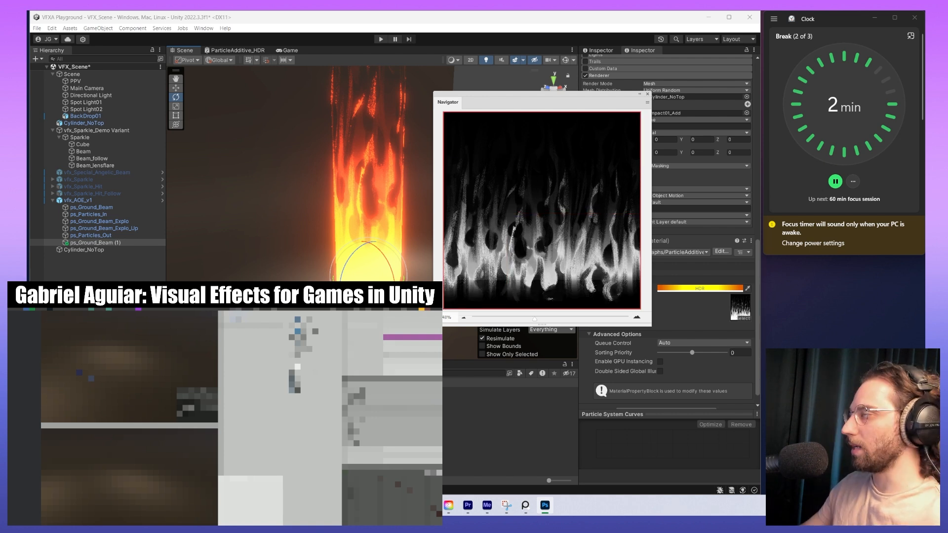
{"action": "scroll", "coordinate": [541, 211], "scroll_direction": "up", "scroll_amount": 5, "text": "alt"}
{"action": "scroll", "coordinate": [541, 211], "scroll_direction": "down", "scroll_amount": 3, "text": "alt"}
{"action": "key", "text": "ctrl+z"}
{"action": "key", "text": "ctrl+shift+z"}
{"action": "key", "text": "ctrl+0"}
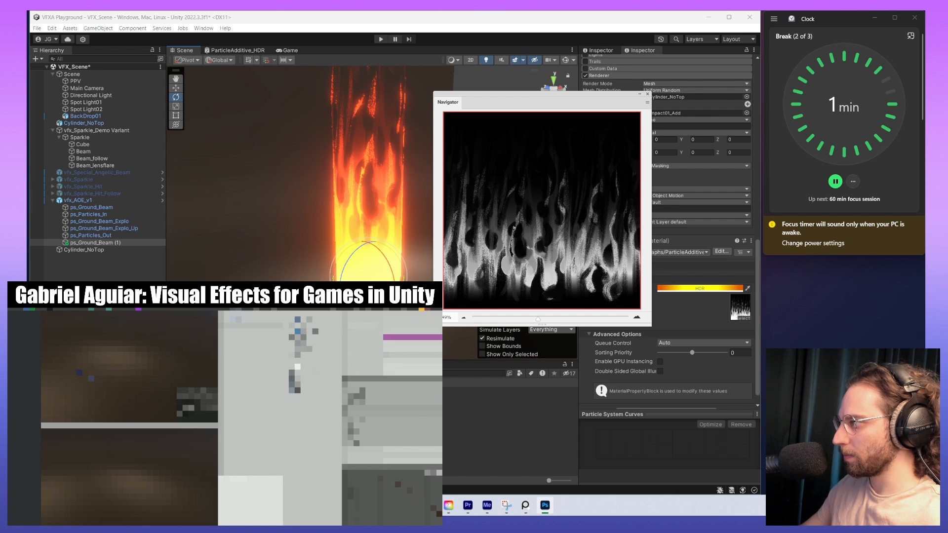
- Undo the latest edits to the flame texture's base, touch up its lower edge again, and move the Navigator window away
{"action": "key", "text": "ctrl+z"}
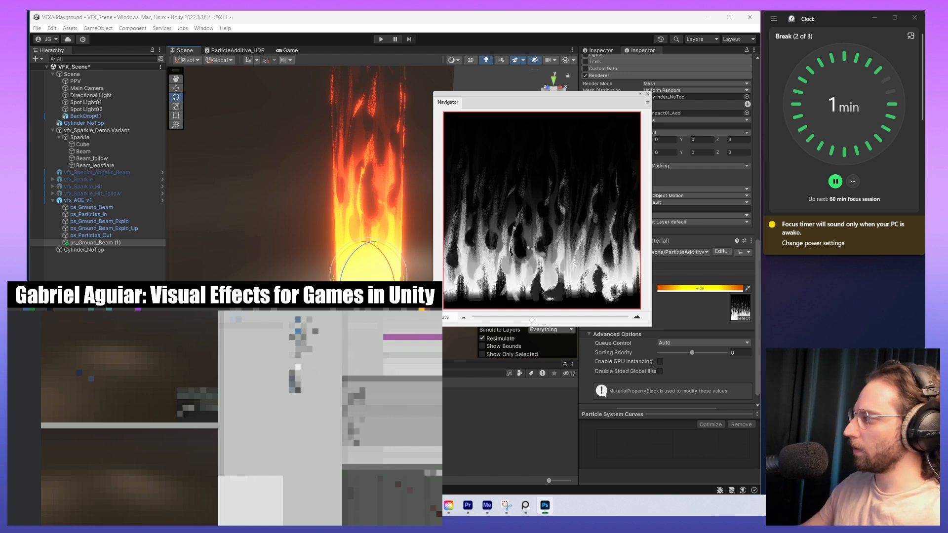
{"action": "key", "text": "ctrl+z"}
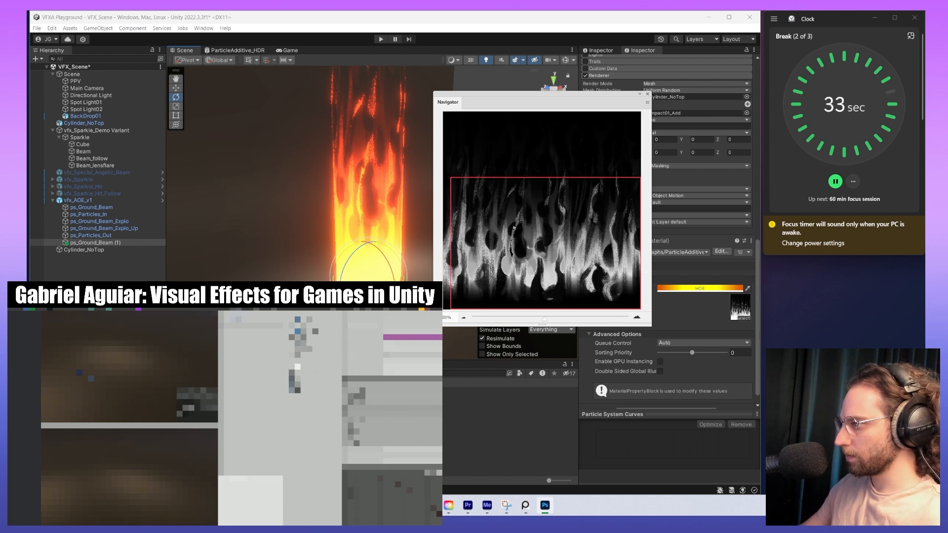
{"action": "key", "text": "ctrl+0"}
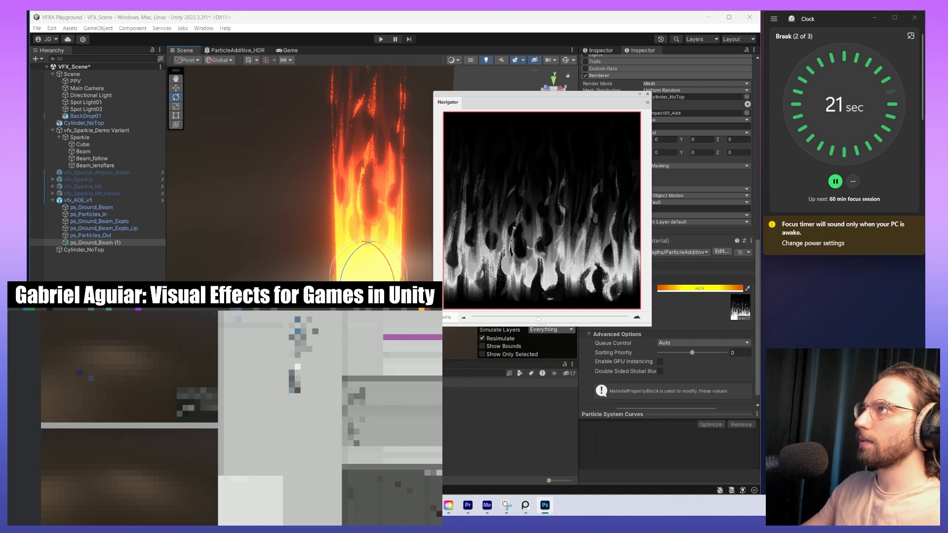
{"action": "left_click_drag", "start_coordinate": [561, 93], "coordinate": [365, 513]}
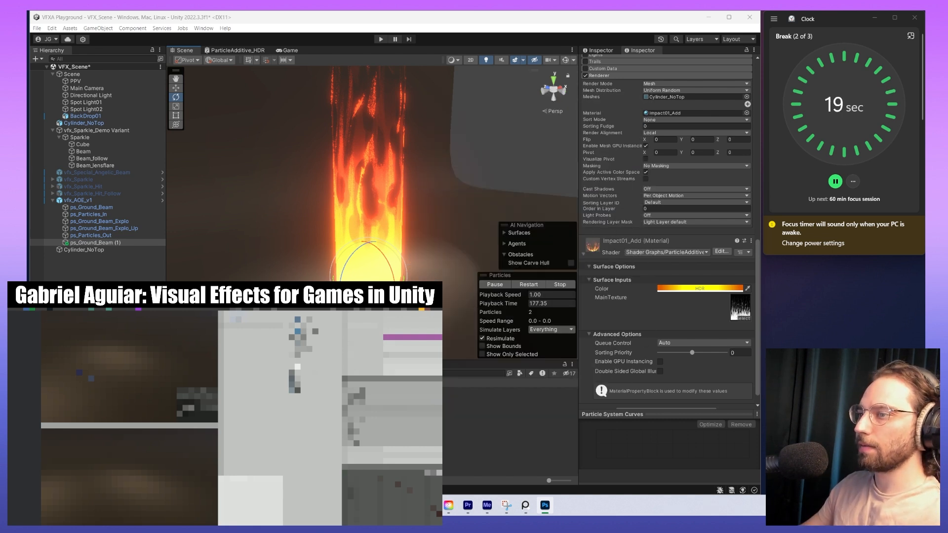
{"action": "left_click", "coordinate": [104, 316]}
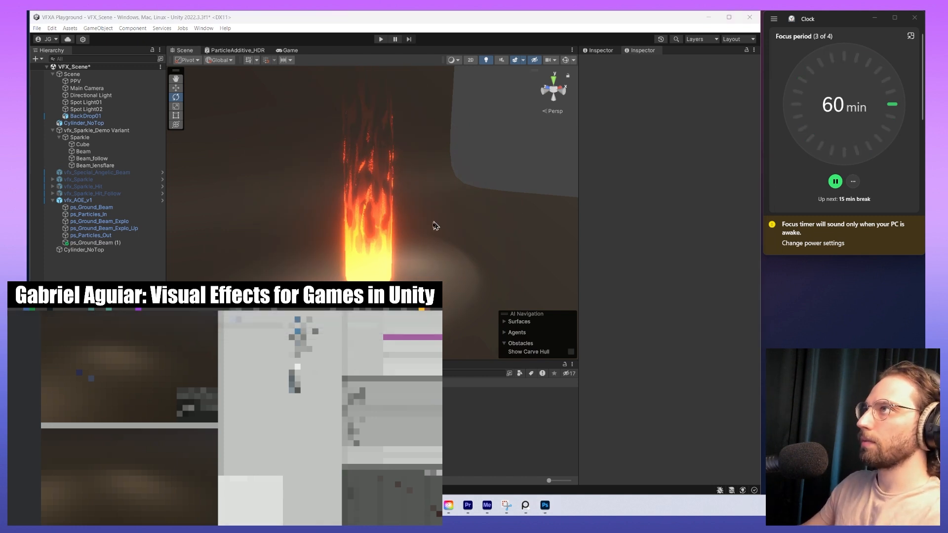
- Select the Impact01_Add material asset from the beam's particle renderer in Unity and open the Texture folder
{"action": "left_click", "coordinate": [377, 247]}
{"action": "scroll", "coordinate": [657, 300], "scroll_direction": "down", "scroll_amount": 3}
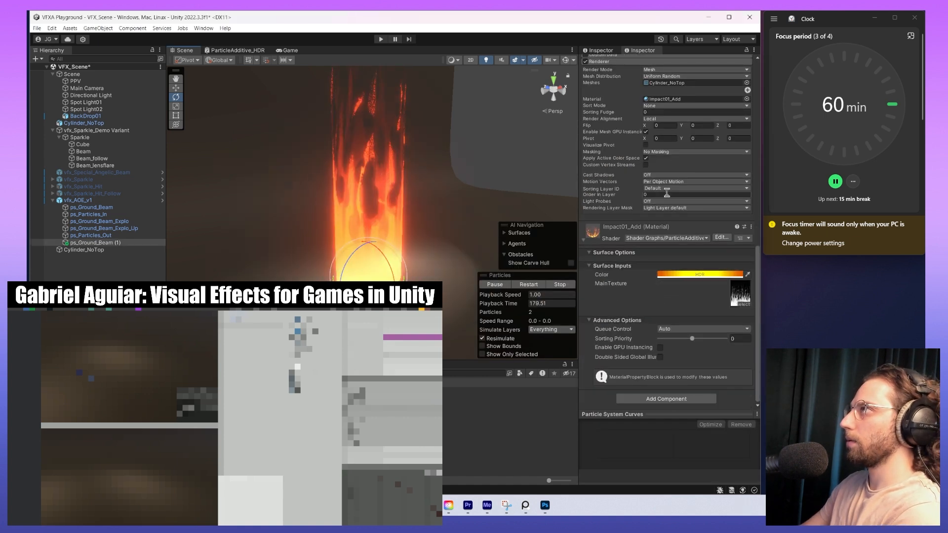
{"action": "right_click", "coordinate": [679, 227]}
{"action": "left_click", "coordinate": [723, 230]}
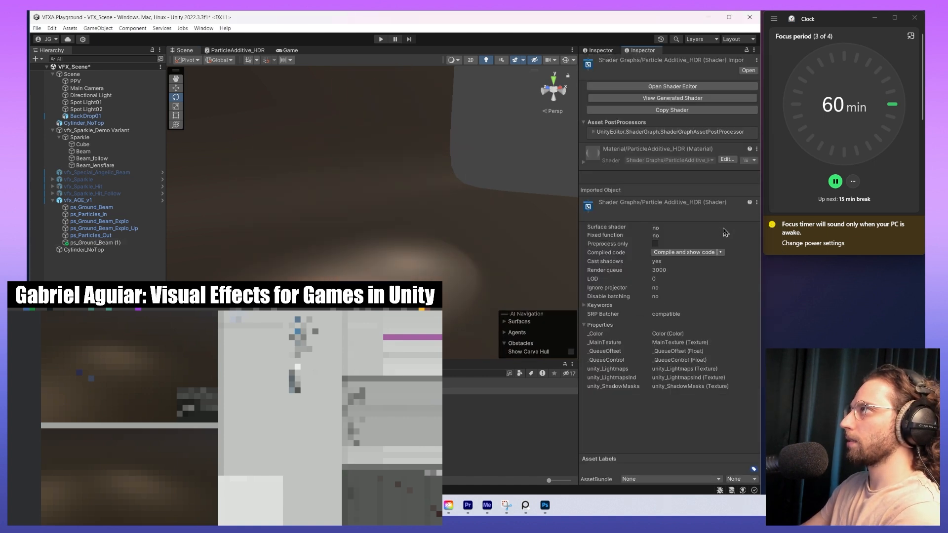
{"action": "key", "text": "ctrl+z"}
{"action": "scroll", "coordinate": [690, 242], "scroll_direction": "down", "scroll_amount": 15}
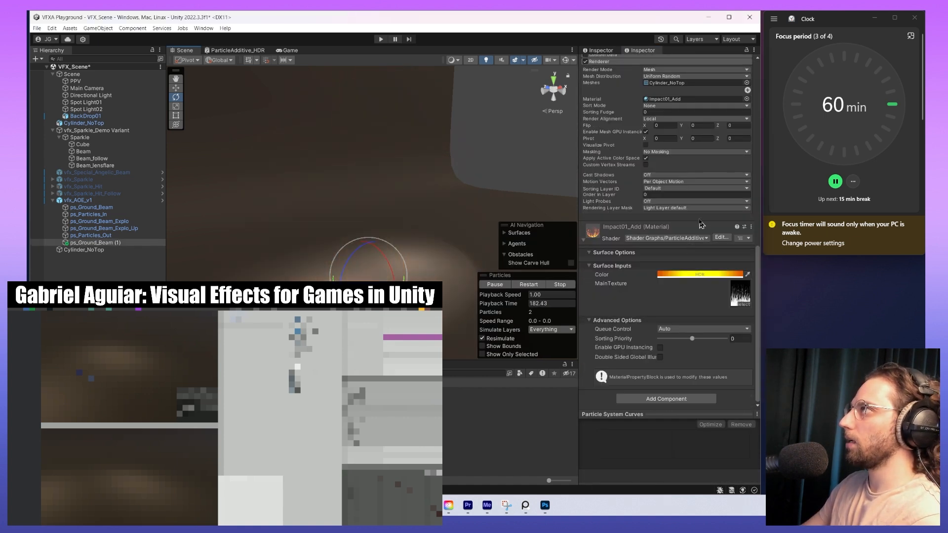
{"action": "right_click", "coordinate": [698, 226]}
{"action": "left_click", "coordinate": [750, 237]}
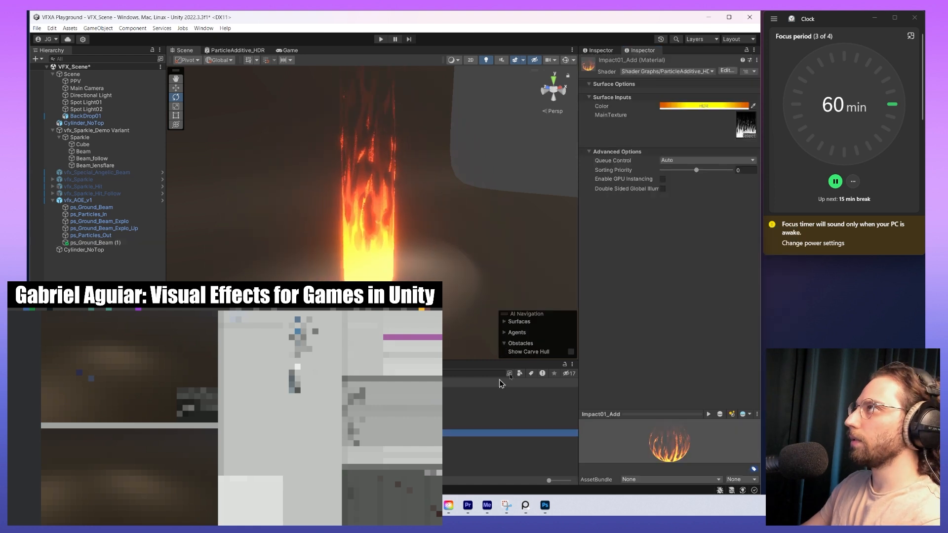
{"action": "left_click", "coordinate": [207, 382]}
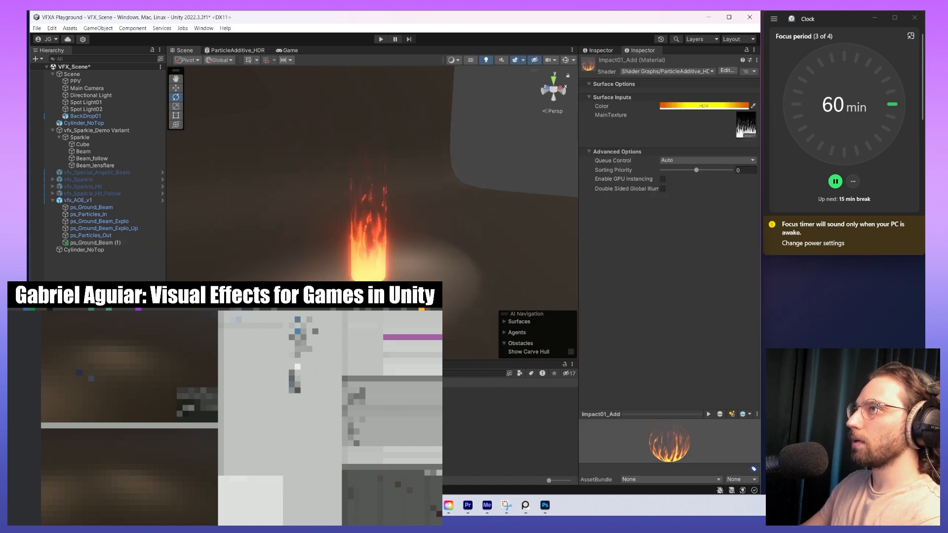
{"action": "double_click", "coordinate": [237, 391]}
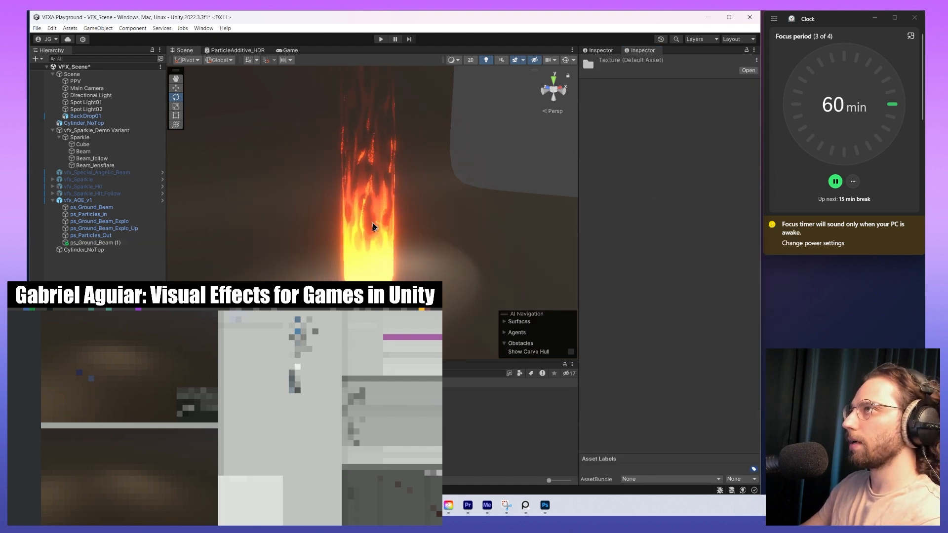
- Select ps_Ground_Beam (1) and dock the second Inspector side by side with the first, resizing both
{"action": "left_click", "coordinate": [372, 222]}
{"action": "left_click_drag", "start_coordinate": [642, 50], "coordinate": [735, 136]}
{"action": "left_click_drag", "start_coordinate": [579, 120], "coordinate": [494, 120]}
{"action": "left_click_drag", "start_coordinate": [670, 142], "coordinate": [626, 148]}
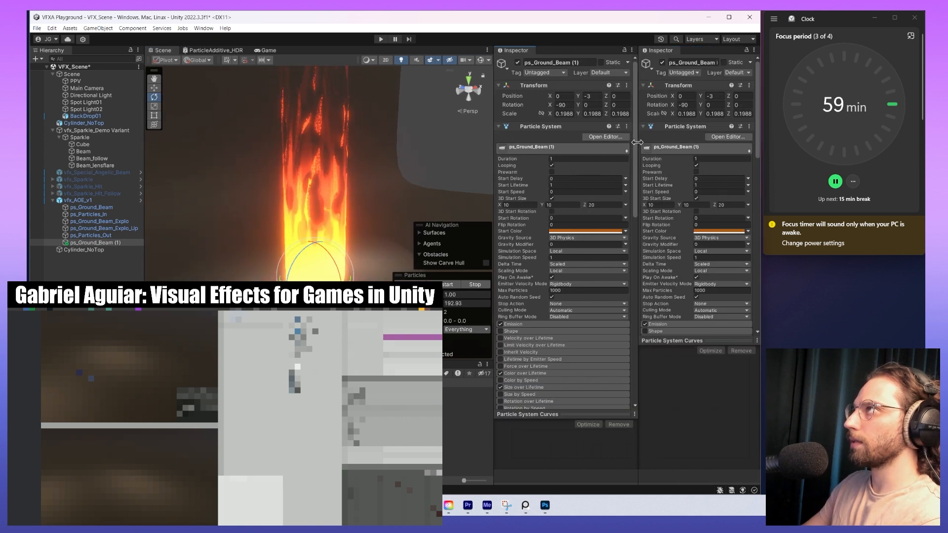
- Show the Impact01_Add material from the beam's renderer and lock it in the second Inspector
{"action": "scroll", "coordinate": [691, 206], "scroll_direction": "down", "scroll_amount": 10}
{"action": "double_click", "coordinate": [709, 151]}
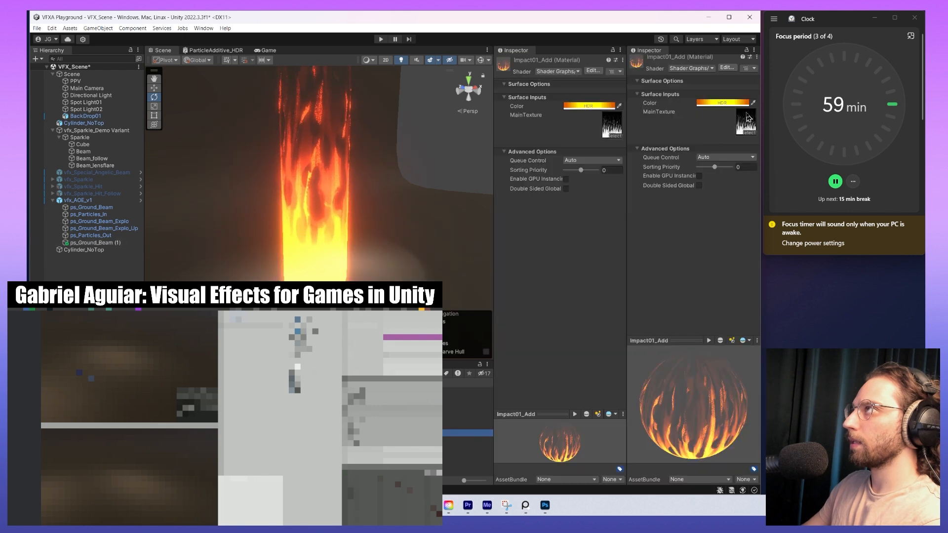
{"action": "left_click", "coordinate": [746, 49]}
- Assign the new flame texture from the Texture folder as Impact01_Add's MainTexture and check the beam in the scene
{"action": "double_click", "coordinate": [297, 425]}
{"action": "double_click", "coordinate": [296, 426]}
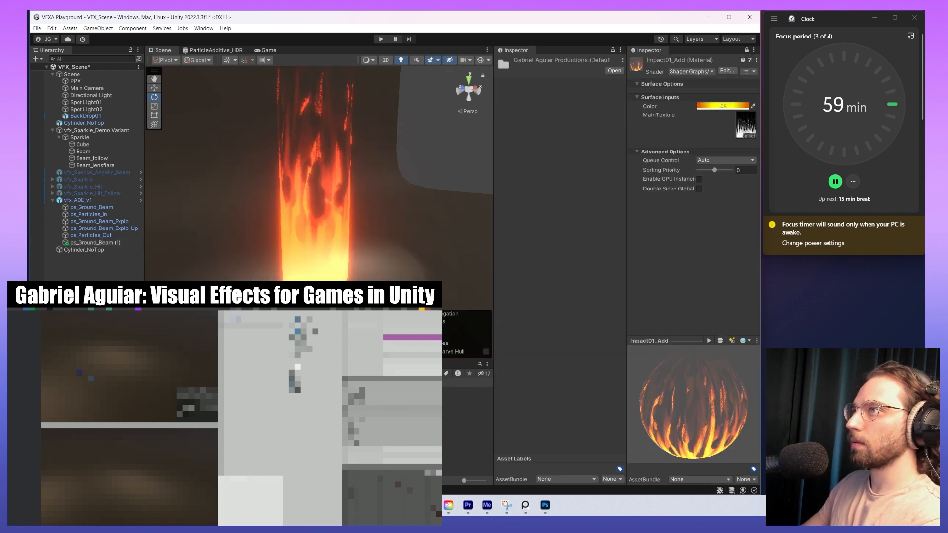
{"action": "double_click", "coordinate": [296, 447]}
{"action": "left_click_drag", "start_coordinate": [296, 425], "coordinate": [744, 124]}
{"action": "left_click_drag", "start_coordinate": [357, 210], "coordinate": [301, 197], "text": "alt"}
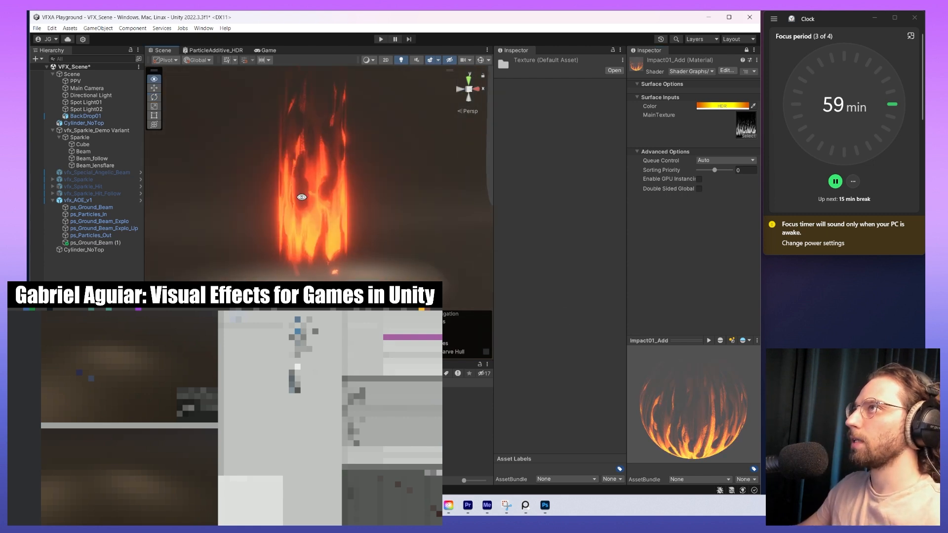
{"action": "middle_click_drag", "start_coordinate": [302, 199], "coordinate": [321, 262]}
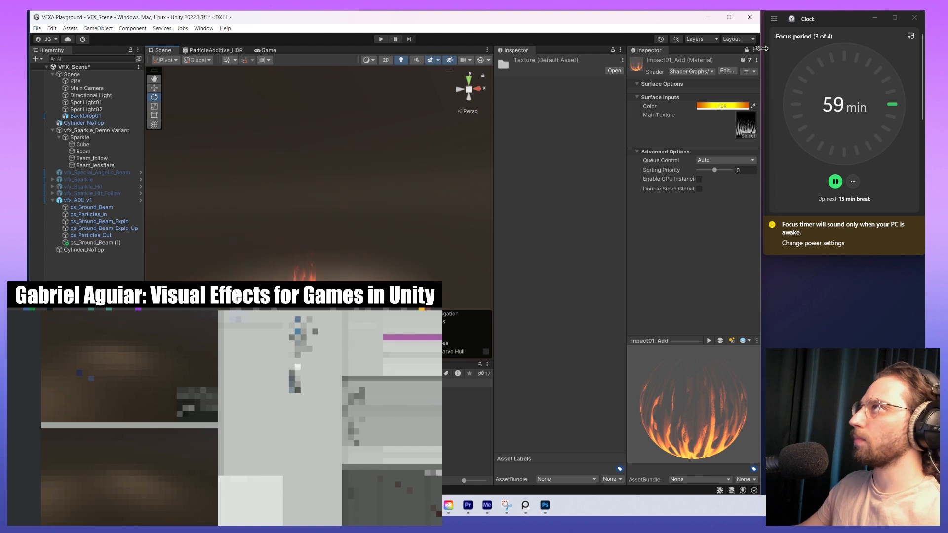
- Regroup the second Inspector with the first and widen the Scene view again
{"action": "left_click_drag", "start_coordinate": [650, 50], "coordinate": [554, 51]}
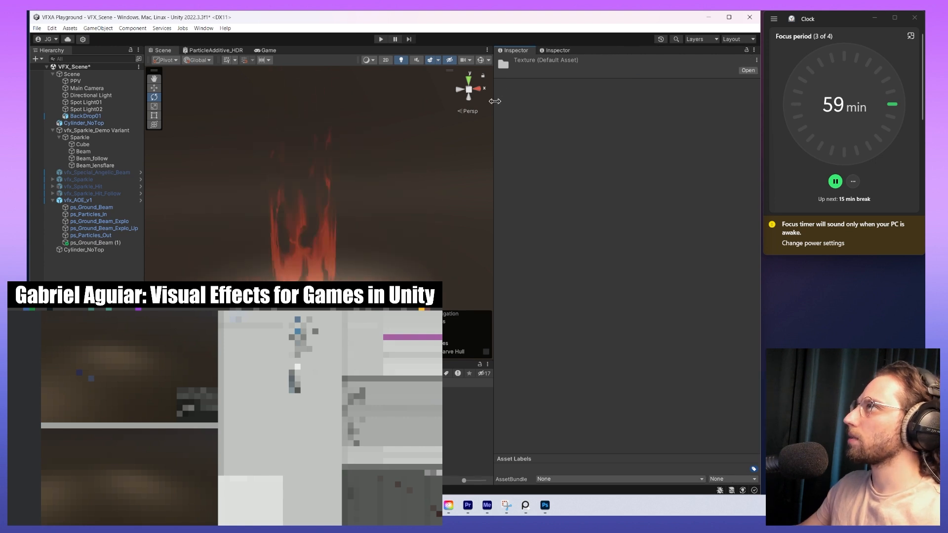
{"action": "left_click_drag", "start_coordinate": [494, 101], "coordinate": [596, 101]}
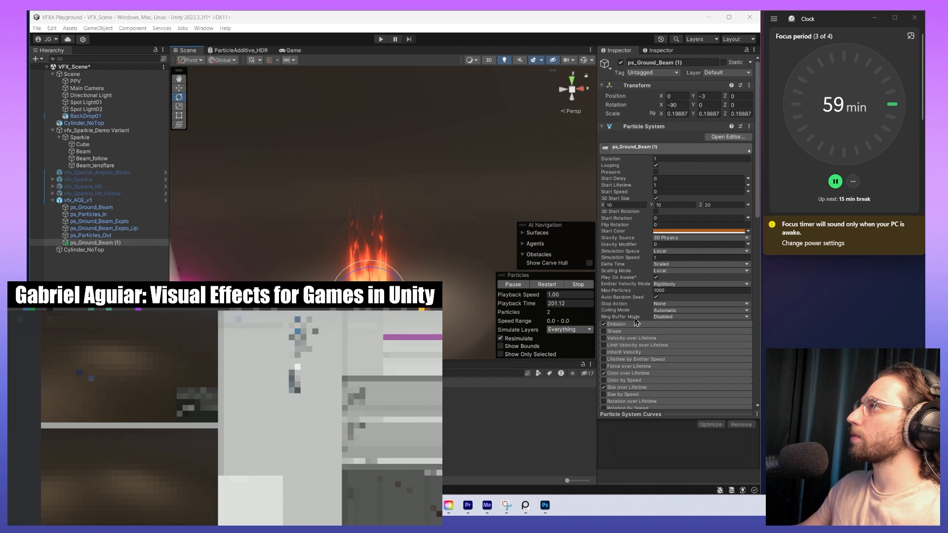
- Enable Separate Axes in the Size over Lifetime module of ps_Ground_Beam (1)
{"action": "scroll", "coordinate": [630, 323], "scroll_direction": "down", "scroll_amount": 3}
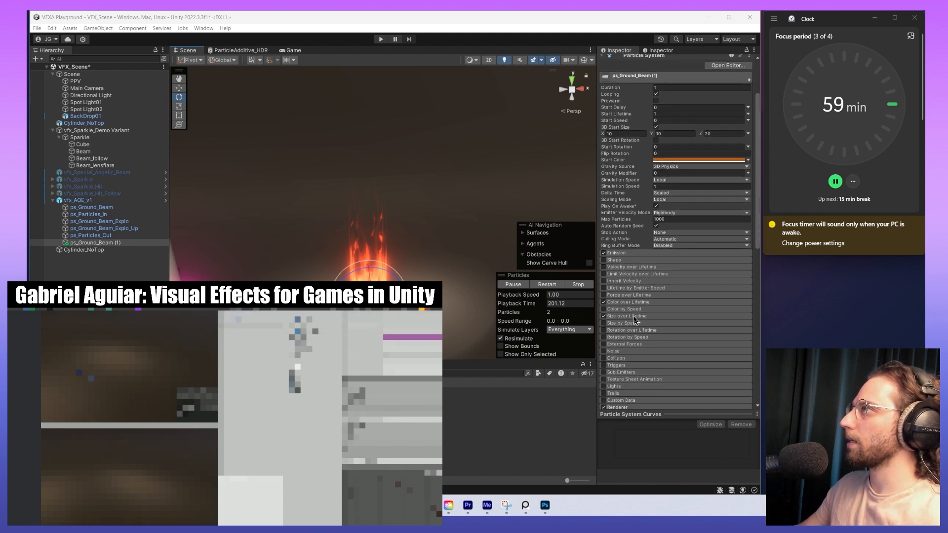
{"action": "left_click", "coordinate": [636, 317]}
{"action": "scroll", "coordinate": [694, 268], "scroll_direction": "down", "scroll_amount": 5}
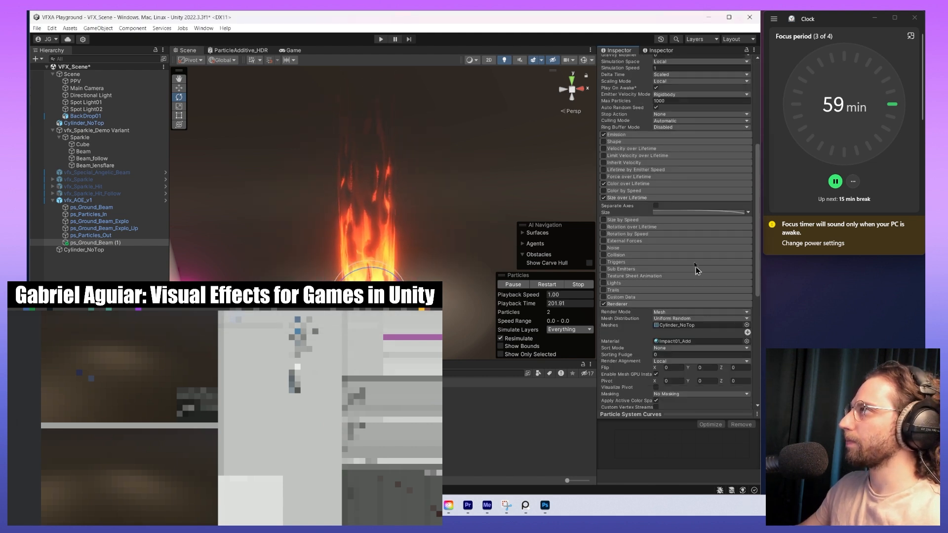
{"action": "left_click", "coordinate": [748, 213]}
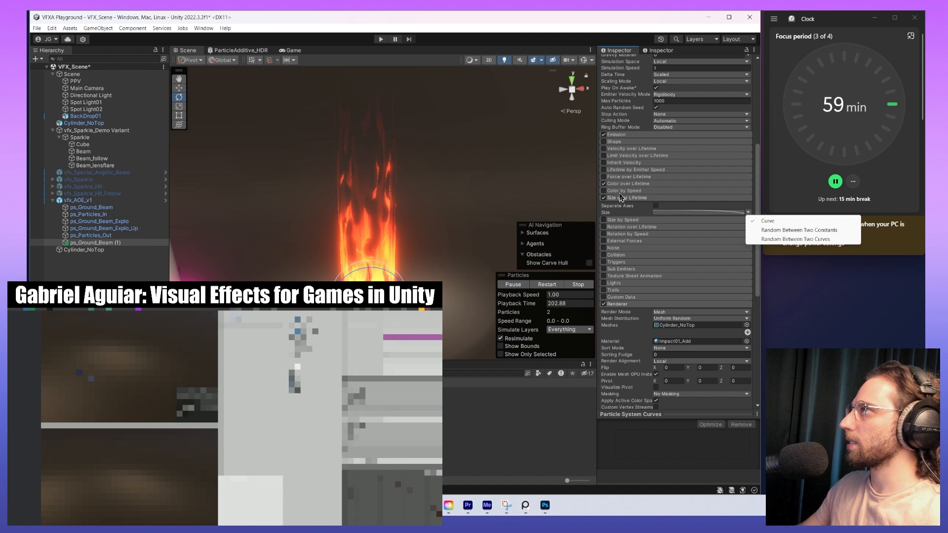
{"action": "left_click", "coordinate": [655, 207]}
{"action": "left_click_drag", "start_coordinate": [481, 267], "coordinate": [617, 228], "text": "alt"}
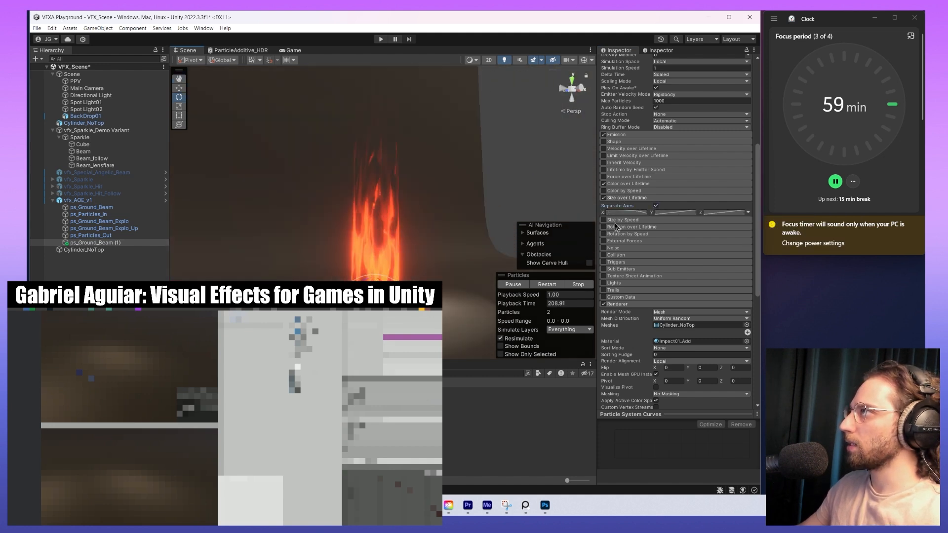
- Copy the X-axis Size over Lifetime curve and paste it onto the Y axis
{"action": "right_click", "coordinate": [640, 216]}
{"action": "left_click", "coordinate": [634, 220]}
{"action": "right_click", "coordinate": [686, 214]}
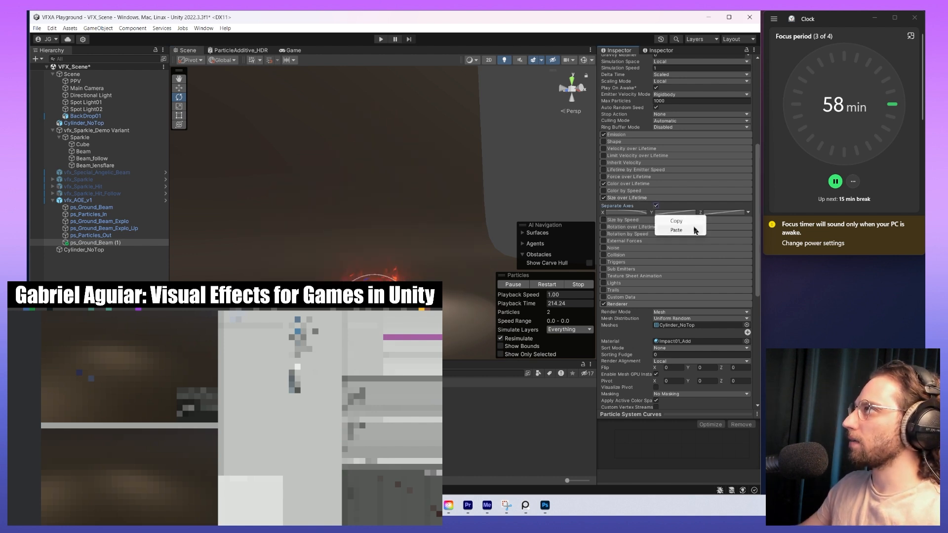
{"action": "left_click", "coordinate": [694, 230]}
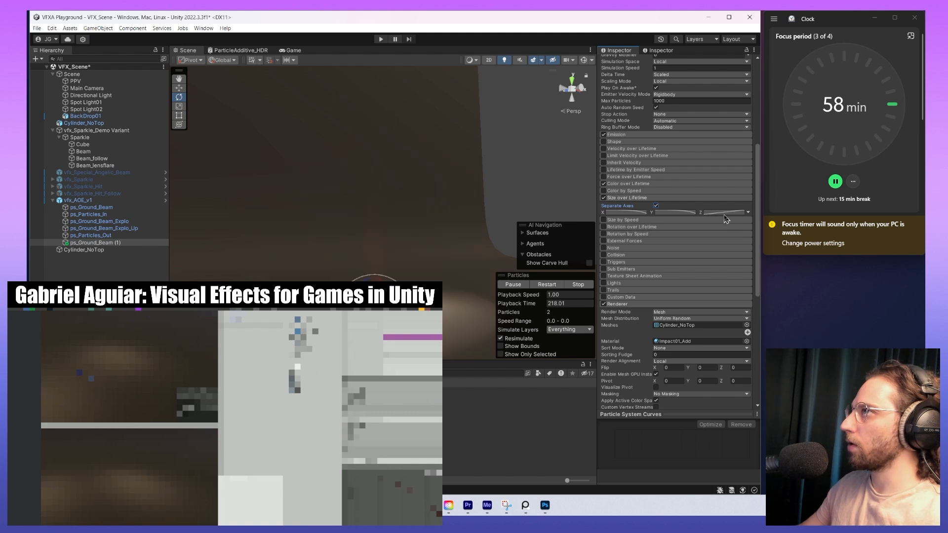
- Flatten the Z-axis Size over Lifetime curve to a constant 1.0 with the flat preset
{"action": "left_click", "coordinate": [723, 214]}
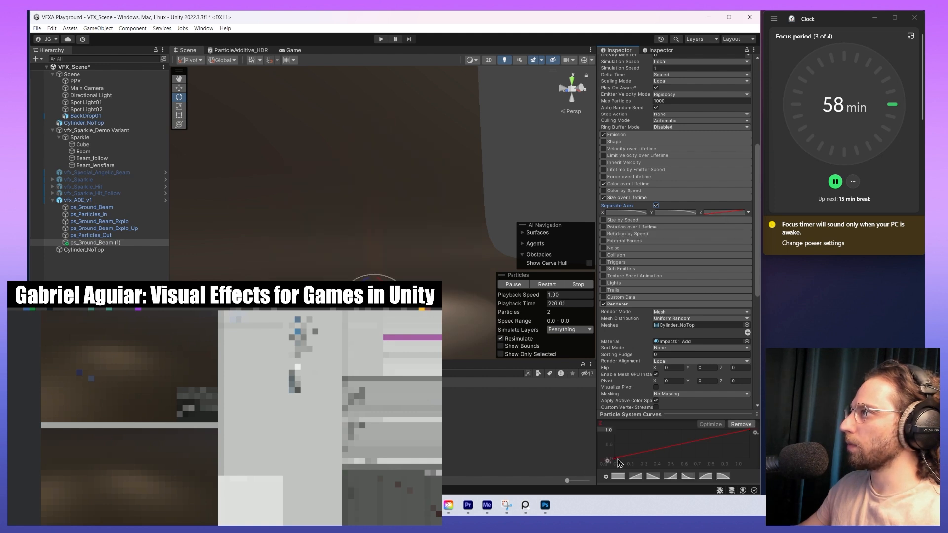
{"action": "left_click_drag", "start_coordinate": [614, 461], "coordinate": [614, 430]}
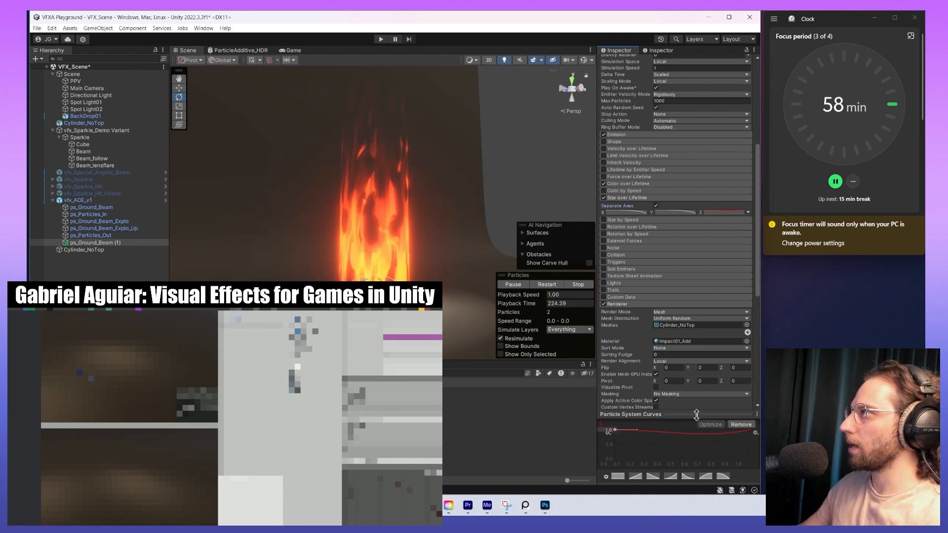
{"action": "left_click", "coordinate": [618, 477]}
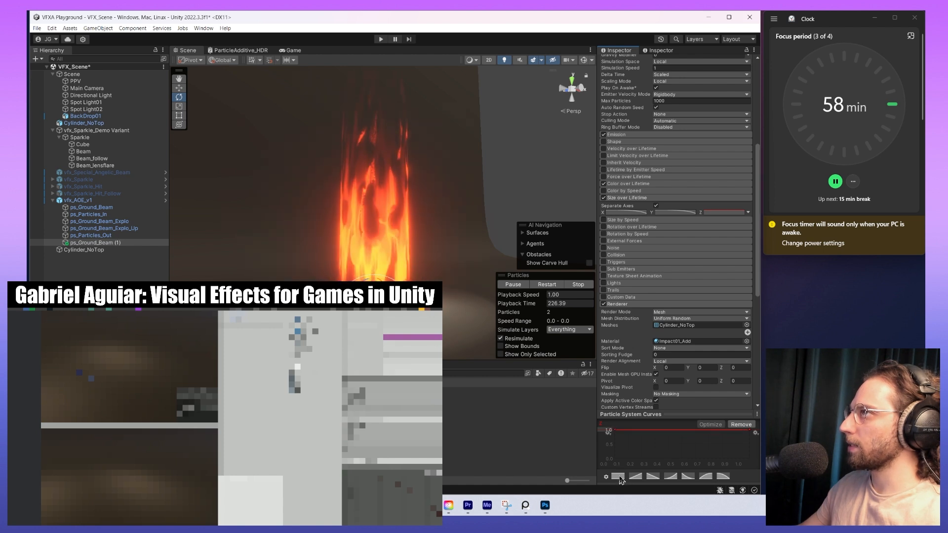
- Apply the decreasing preset that drops quickly at first to the Y-axis size curve, and check the beam
{"action": "left_click", "coordinate": [674, 212]}
{"action": "left_click", "coordinate": [691, 481]}
{"action": "left_click_drag", "start_coordinate": [398, 262], "coordinate": [316, 260], "text": "alt"}
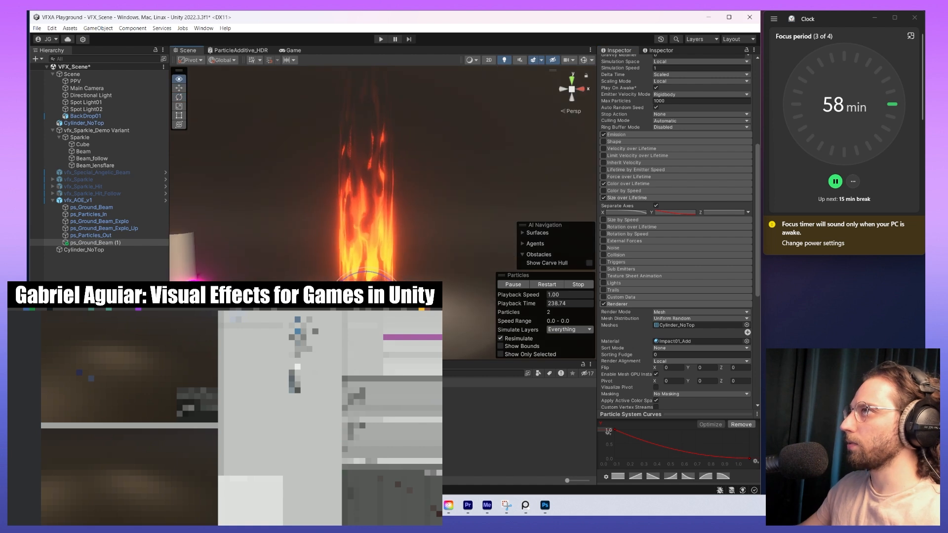
- Try the same decreasing preset on the X-axis Size over Lifetime curve
{"action": "left_click", "coordinate": [626, 212]}
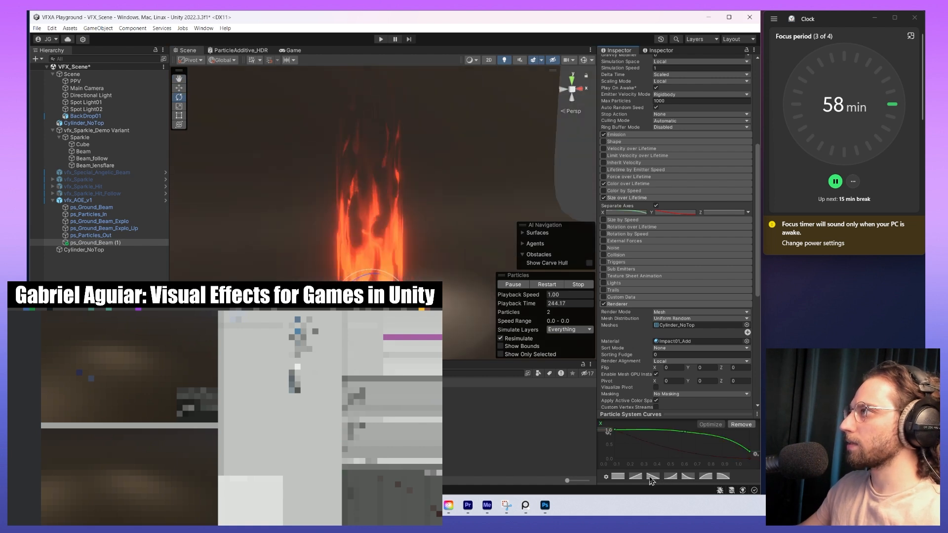
{"action": "left_click", "coordinate": [686, 477]}
{"action": "left_click", "coordinate": [686, 478]}
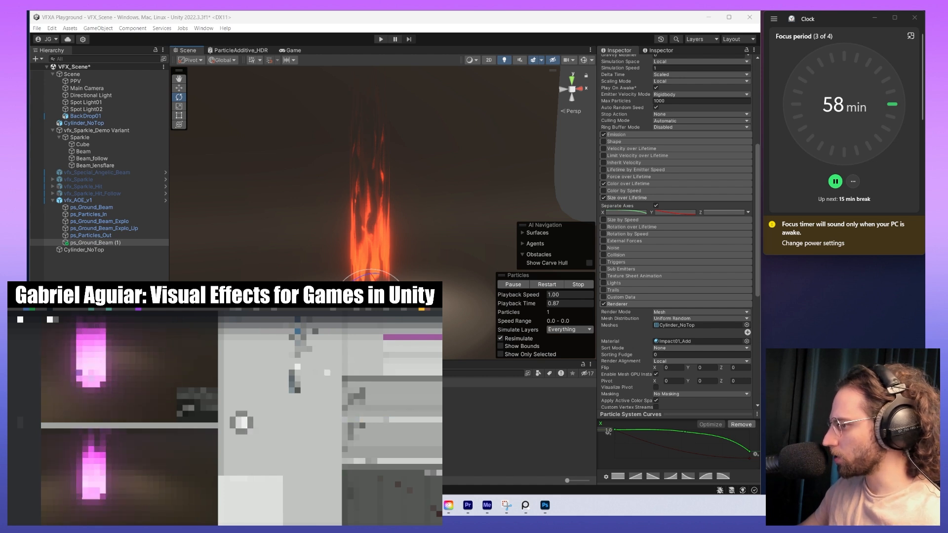
- Enable Rotation over Lifetime on ps_Ground_Beam (1) with an angular velocity of 360, and view the beam from above
{"action": "left_click", "coordinate": [617, 228]}
{"action": "left_click", "coordinate": [604, 227]}
{"action": "left_click", "coordinate": [661, 242]}
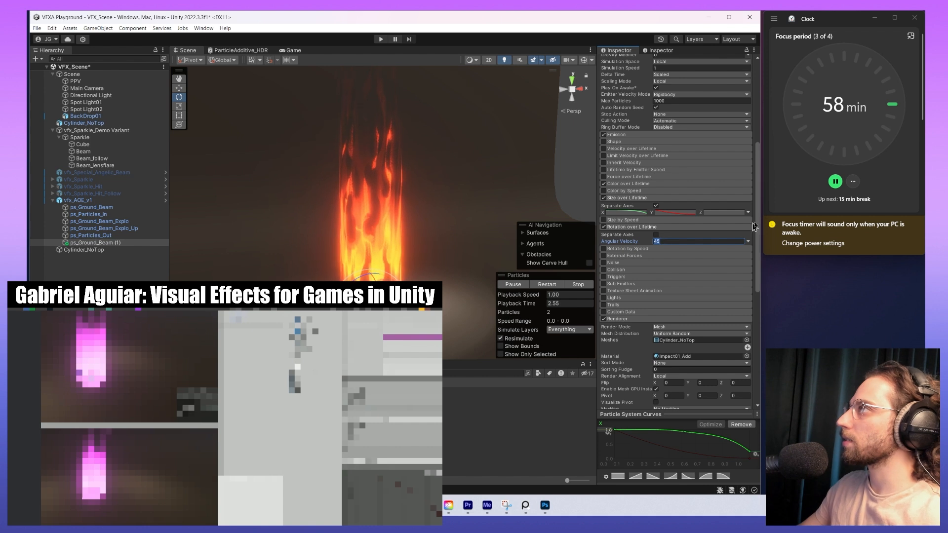
{"action": "type", "text": "360"}
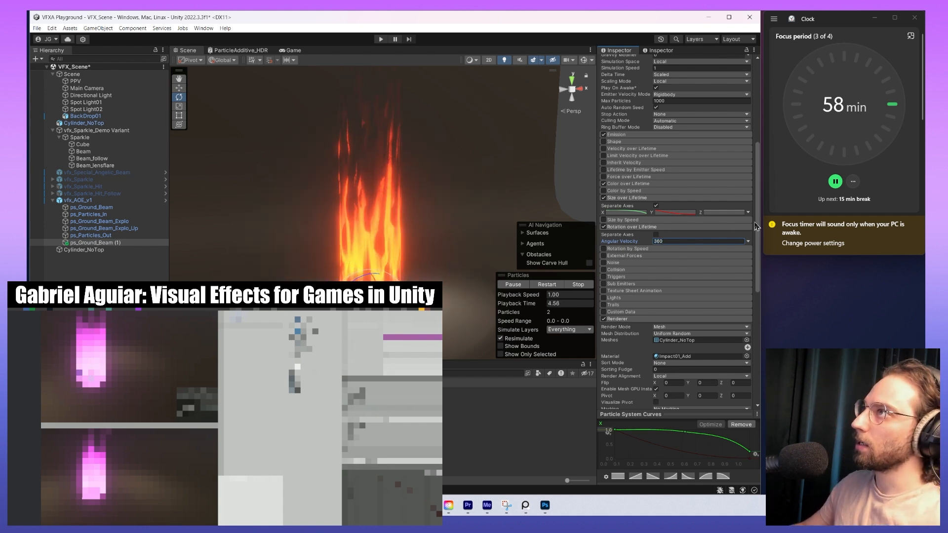
{"action": "left_click_drag", "start_coordinate": [478, 239], "coordinate": [410, 358], "text": "alt"}
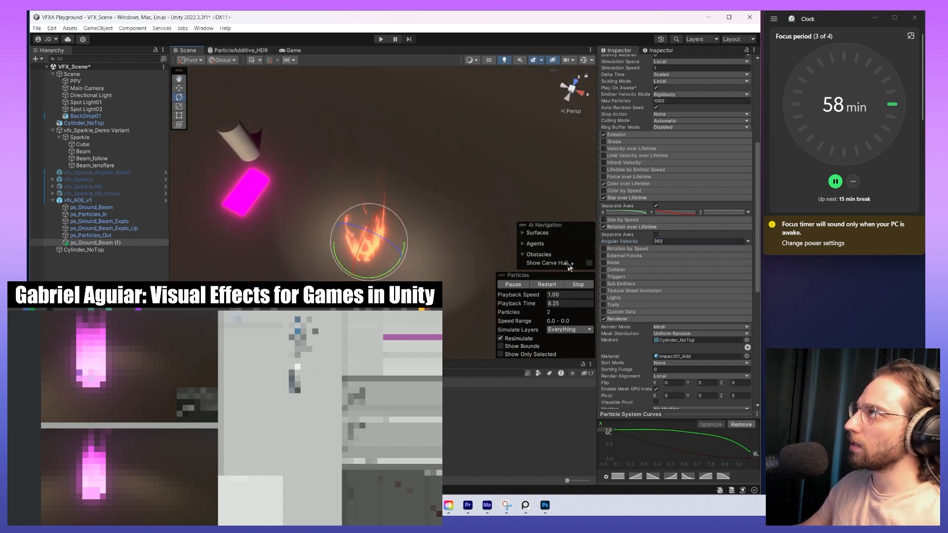
- Copy the X-axis Size over Lifetime curve onto the Y axis and inspect the beam from the side
{"action": "left_click", "coordinate": [667, 215]}
{"action": "right_click", "coordinate": [612, 209]}
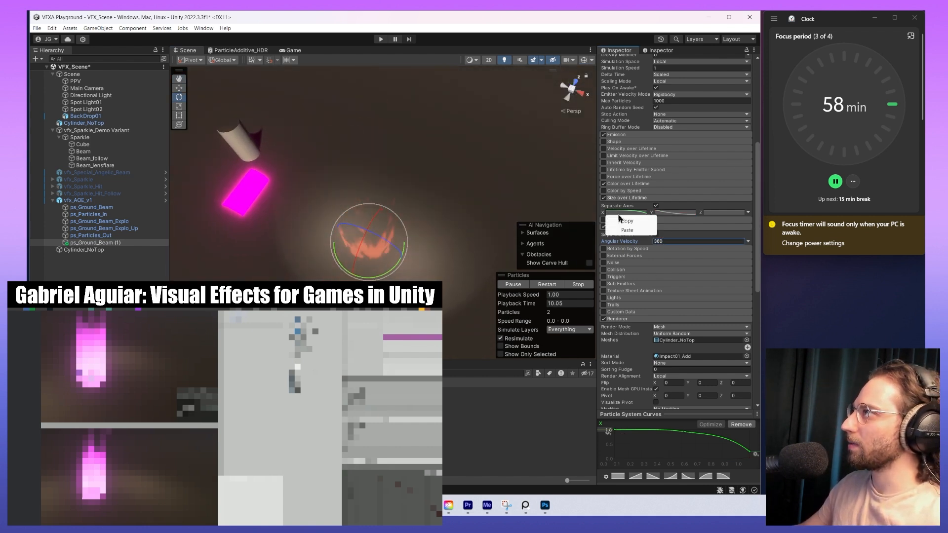
{"action": "left_click", "coordinate": [624, 221]}
{"action": "right_click", "coordinate": [657, 213]}
{"action": "left_click", "coordinate": [679, 230]}
{"action": "left_click_drag", "start_coordinate": [462, 289], "coordinate": [453, 143], "text": "alt"}
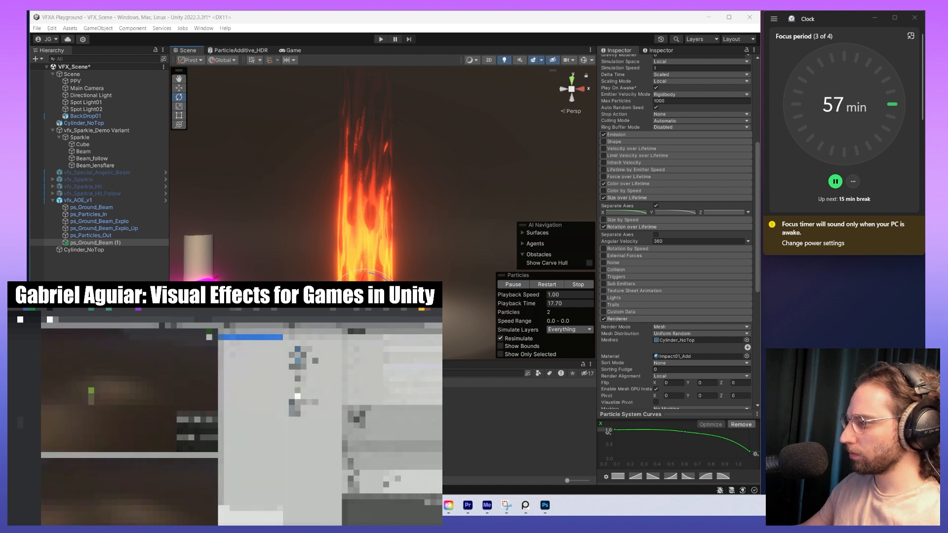
{"action": "left_click_drag", "start_coordinate": [408, 215], "coordinate": [437, 182], "text": "alt"}
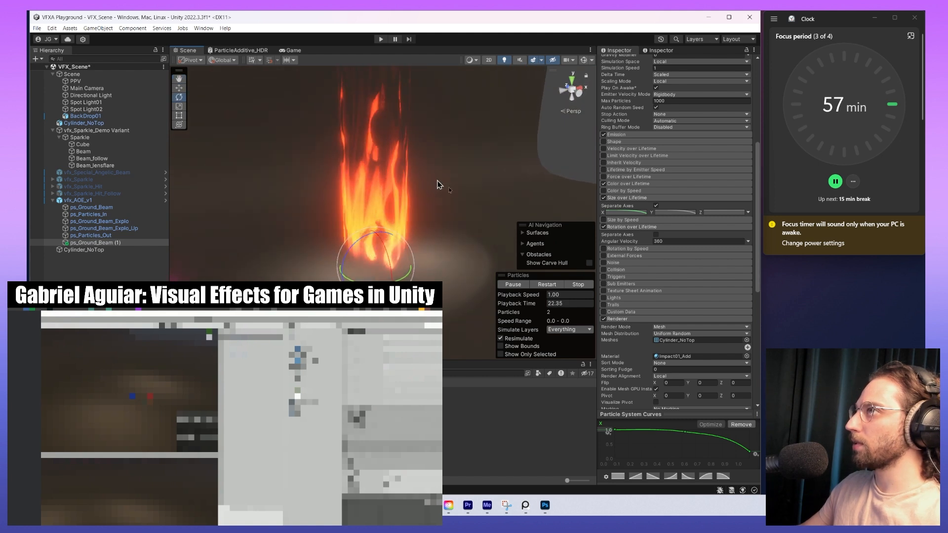
- Move ps_Ground_Beam (1) to the top of the vfx_AOE_v1 children and activate the Scale tool on it
{"action": "left_click", "coordinate": [110, 244]}
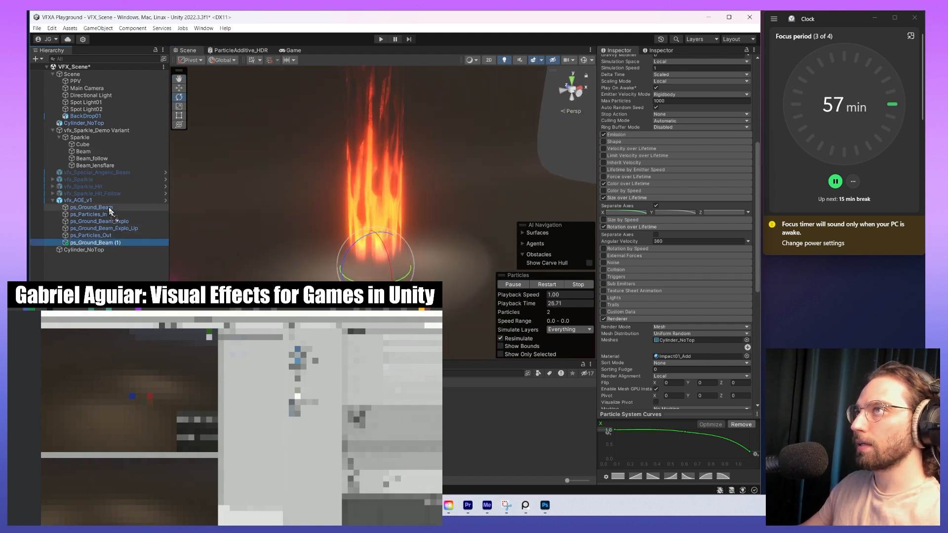
{"action": "left_click_drag", "start_coordinate": [110, 211], "coordinate": [116, 204]}
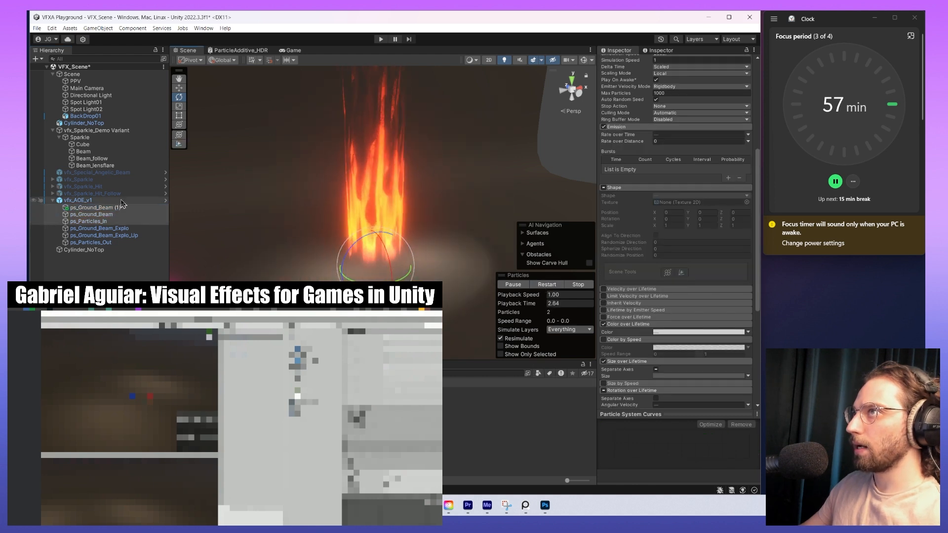
{"action": "left_click_drag", "start_coordinate": [466, 168], "coordinate": [416, 152], "text": "alt"}
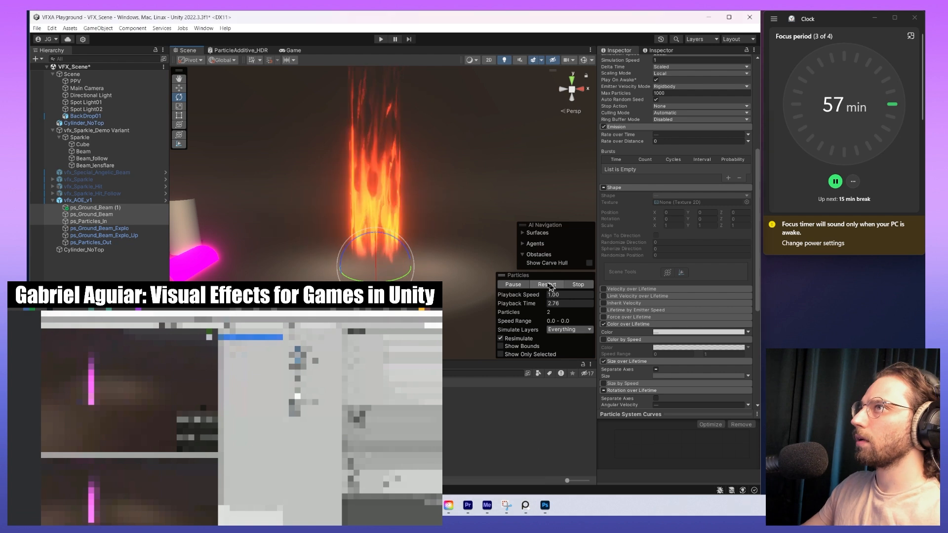
{"action": "left_click", "coordinate": [129, 208]}
{"action": "key", "text": "r"}
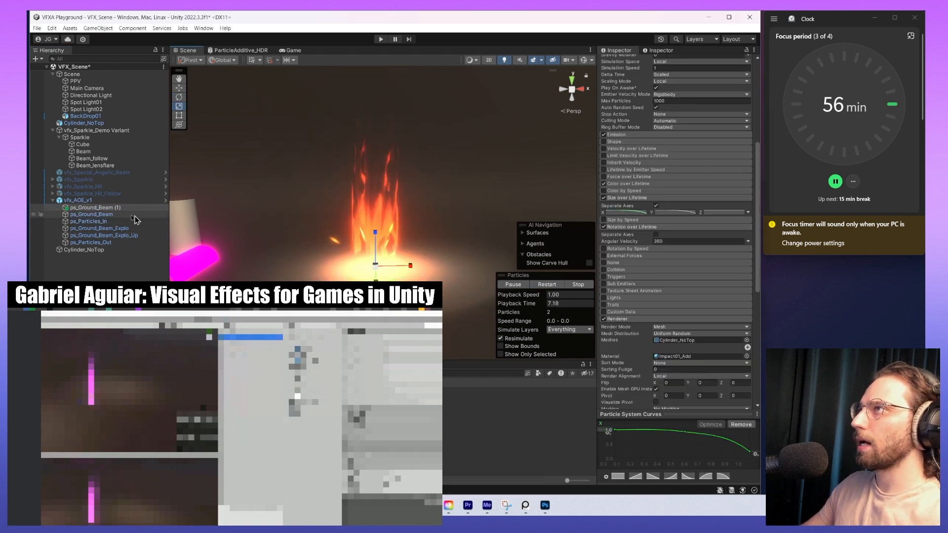
- Check ps_Ground_Beam's settings, then set the Start Delay of ps_Ground_Beam (1) to 0.5
{"action": "left_click", "coordinate": [132, 215]}
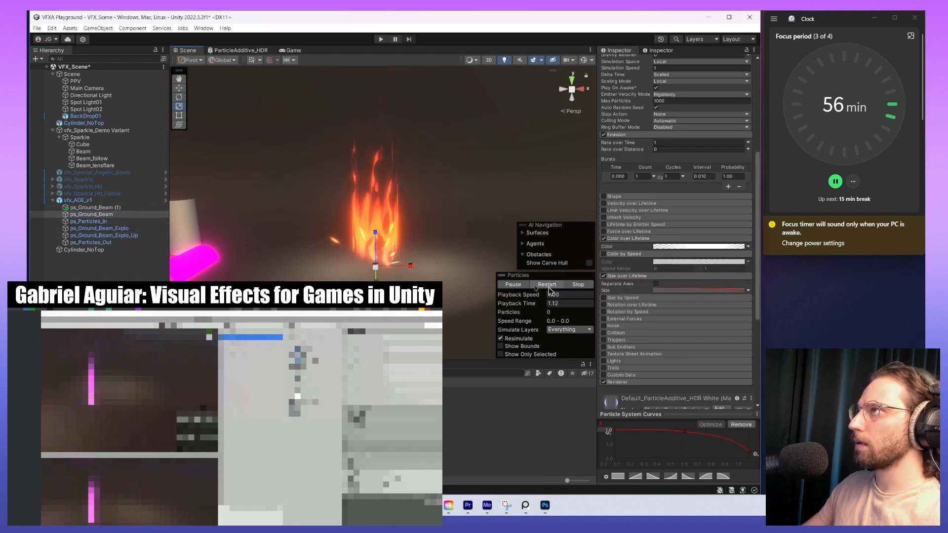
{"action": "left_click", "coordinate": [94, 207]}
{"action": "scroll", "coordinate": [671, 169], "scroll_direction": "up", "scroll_amount": 5}
{"action": "scroll", "coordinate": [671, 169], "scroll_direction": "up", "scroll_amount": 3}
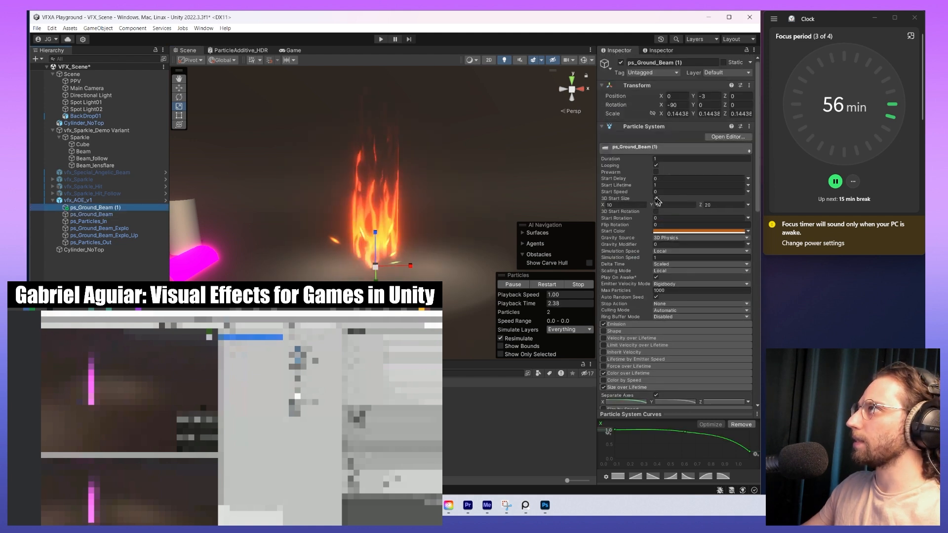
{"action": "left_click", "coordinate": [689, 178]}
{"action": "type", "text": "0.5"}
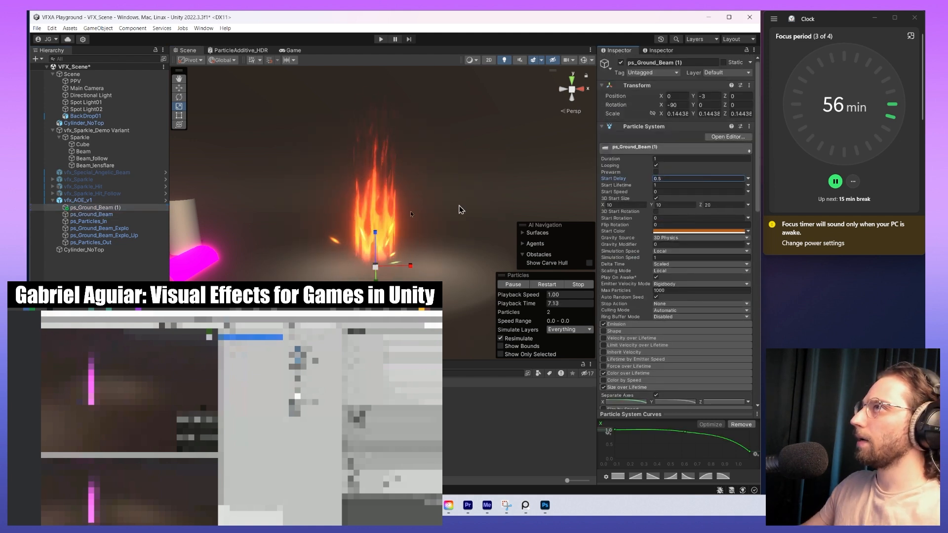
- Select both ground beam particle systems and replay them together to compare their timing
{"action": "left_click", "coordinate": [110, 216]}
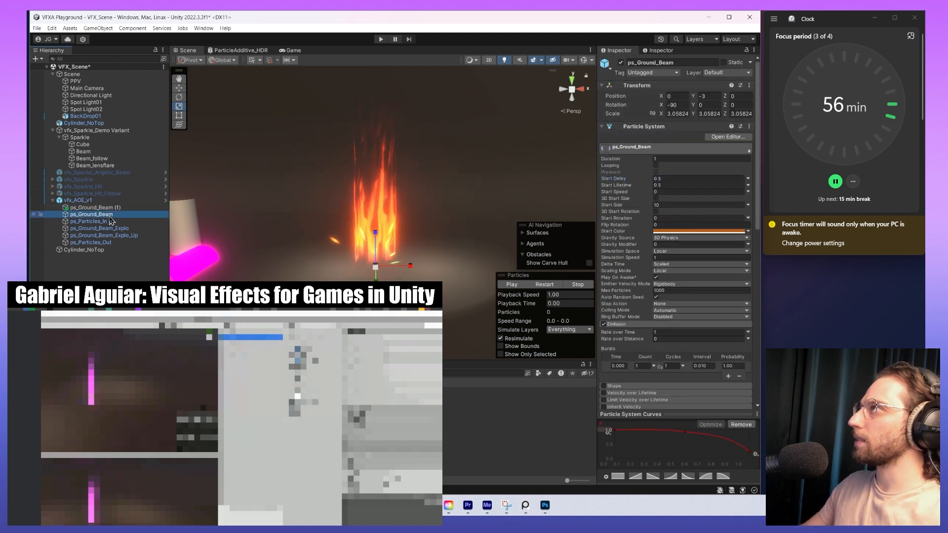
{"action": "left_click", "coordinate": [97, 207], "text": "ctrl"}
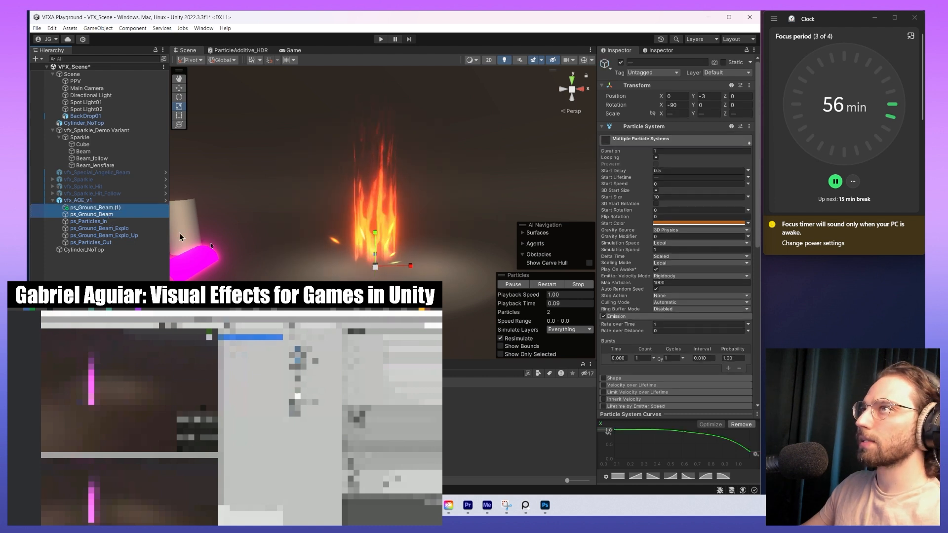
{"action": "left_click", "coordinate": [547, 284]}
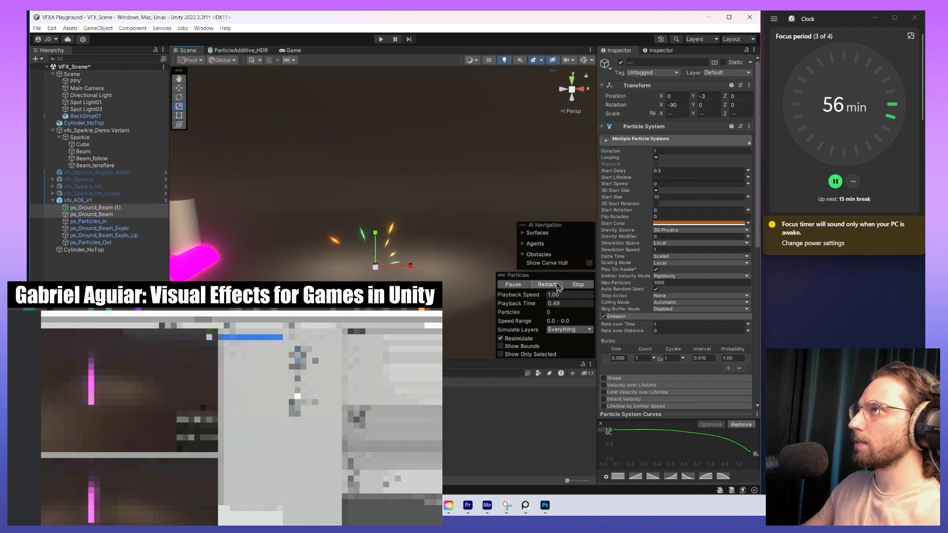
- Set the Start Lifetime of ps_Ground_Beam (1) to 0.5 and replay it together with ps_Ground_Beam
{"action": "left_click", "coordinate": [105, 215]}
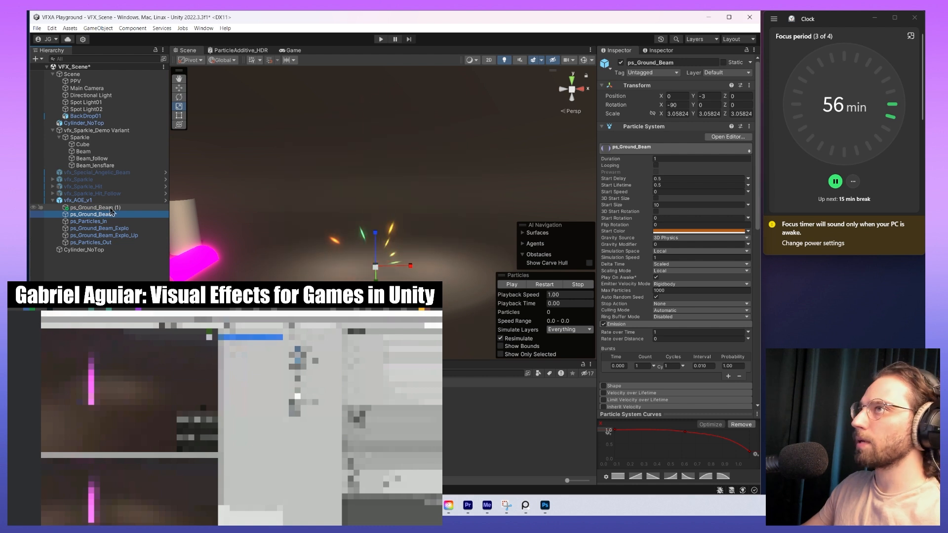
{"action": "left_click", "coordinate": [111, 208]}
{"action": "left_click", "coordinate": [662, 185]}
{"action": "type", "text": "0.5"}
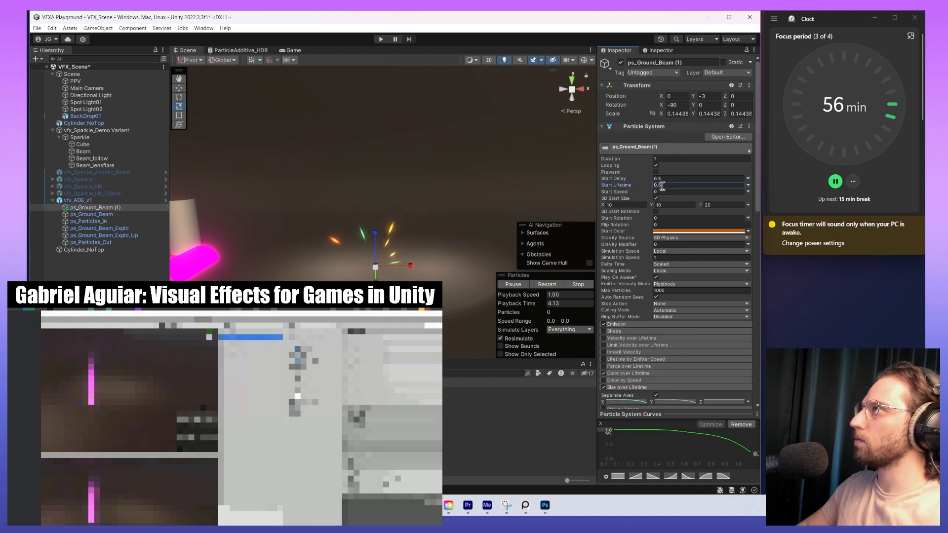
{"action": "left_click", "coordinate": [110, 215], "text": "ctrl"}
{"action": "left_click", "coordinate": [547, 286]}
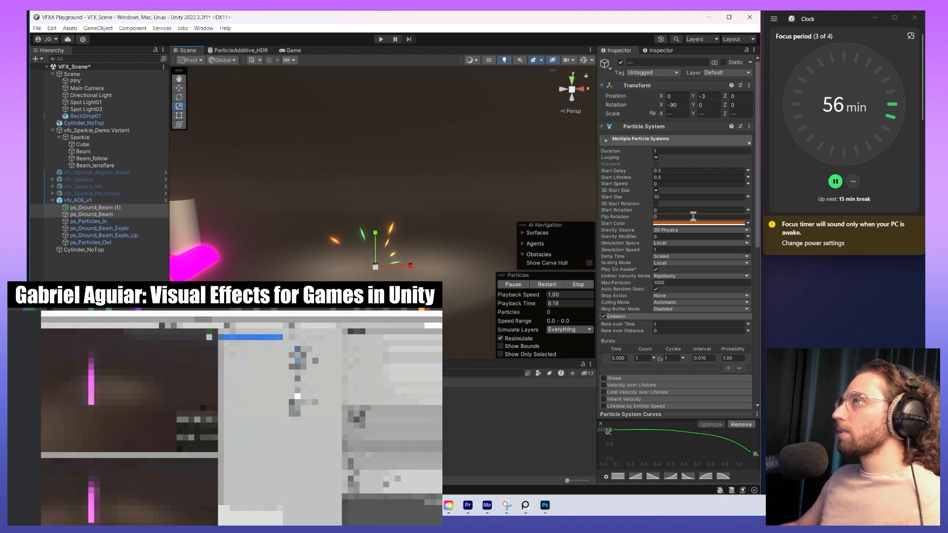
- Set the Z-axis Size over Lifetime maximum of ps_Ground_Beam (1) to 2 and lower the curve's start so it rises to 2
{"action": "scroll", "coordinate": [692, 215], "scroll_direction": "down", "scroll_amount": 5}
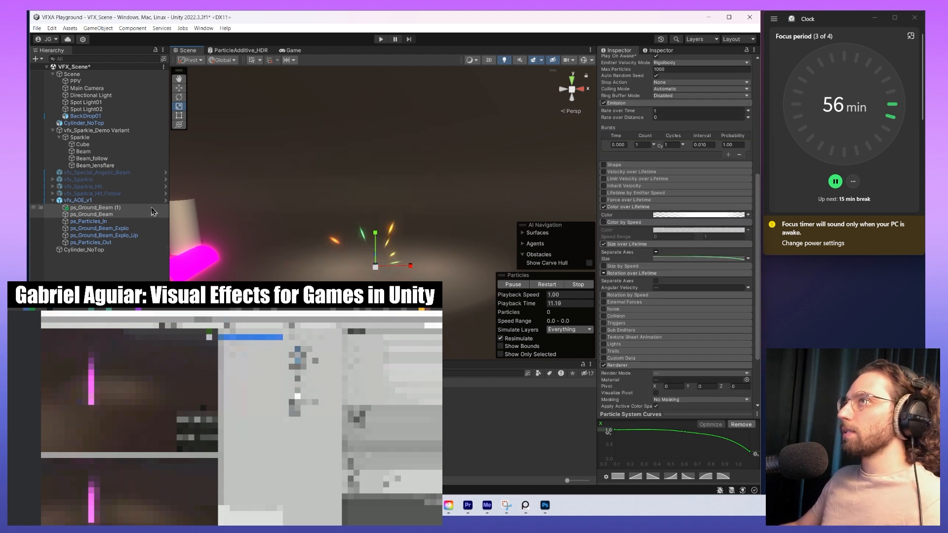
{"action": "left_click", "coordinate": [153, 209]}
{"action": "scroll", "coordinate": [671, 258], "scroll_direction": "down", "scroll_amount": 3}
{"action": "scroll", "coordinate": [637, 203], "scroll_direction": "up", "scroll_amount": 2}
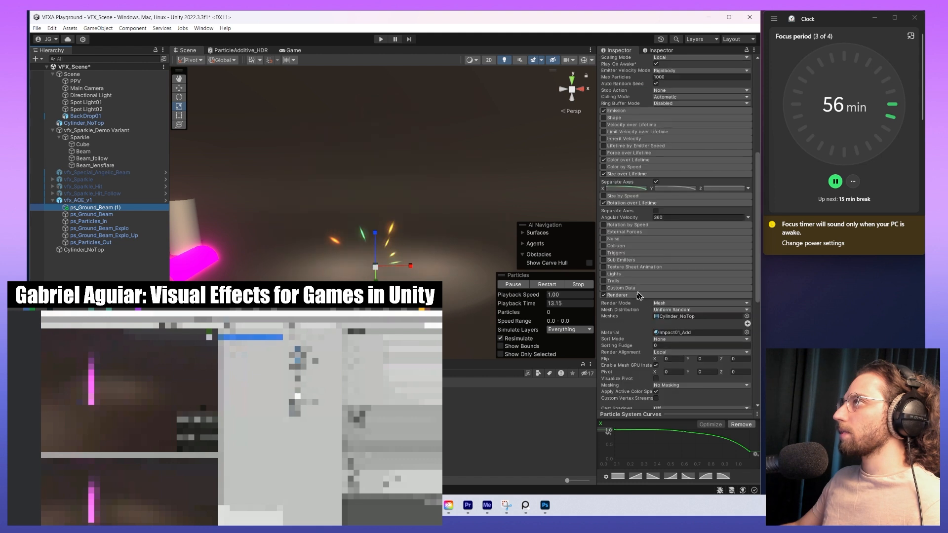
{"action": "left_click", "coordinate": [733, 189]}
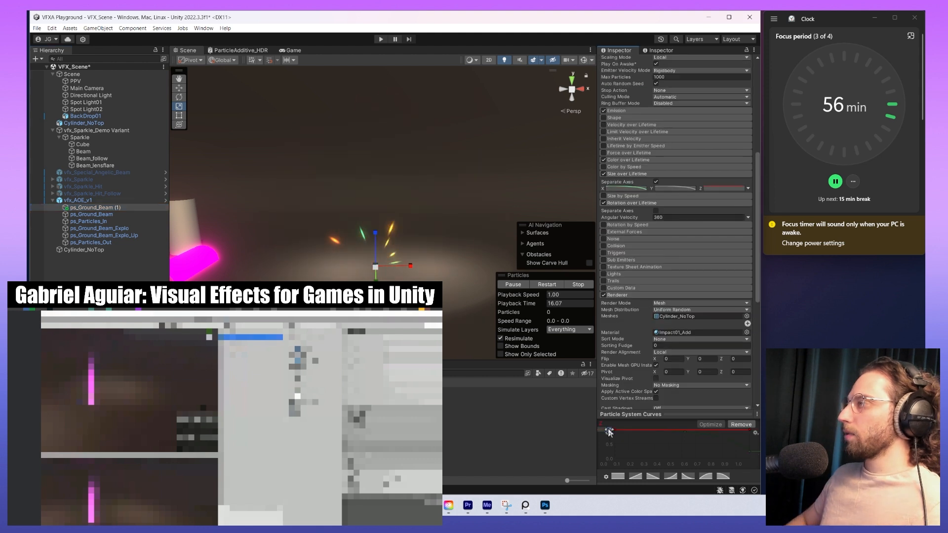
{"action": "type", "text": "2"}
{"action": "key", "text": "Return"}
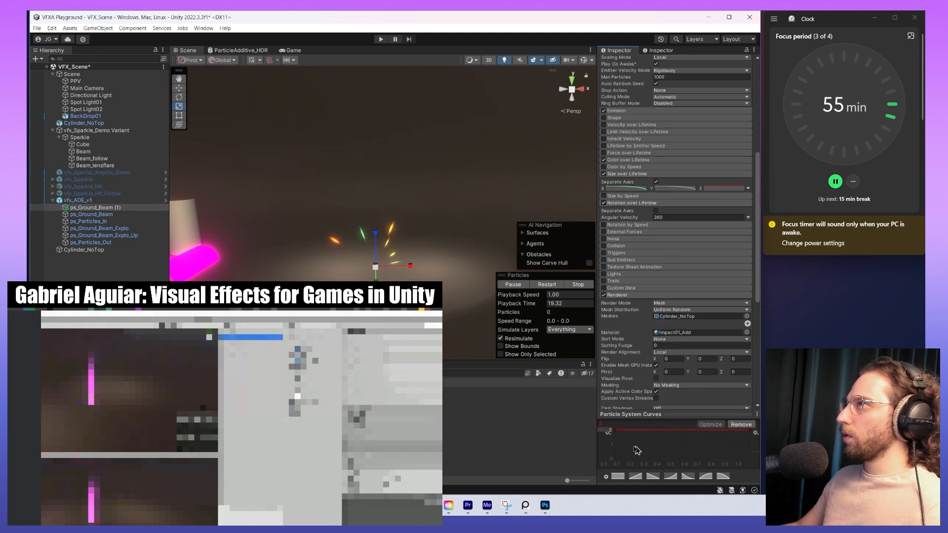
{"action": "mouse_move", "coordinate": [610, 432]}
{"action": "left_mouse_down"}
{"action": "mouse_move", "coordinate": [612, 463]}
{"action": "mouse_move", "coordinate": [614, 447]}
{"action": "left_mouse_up"}
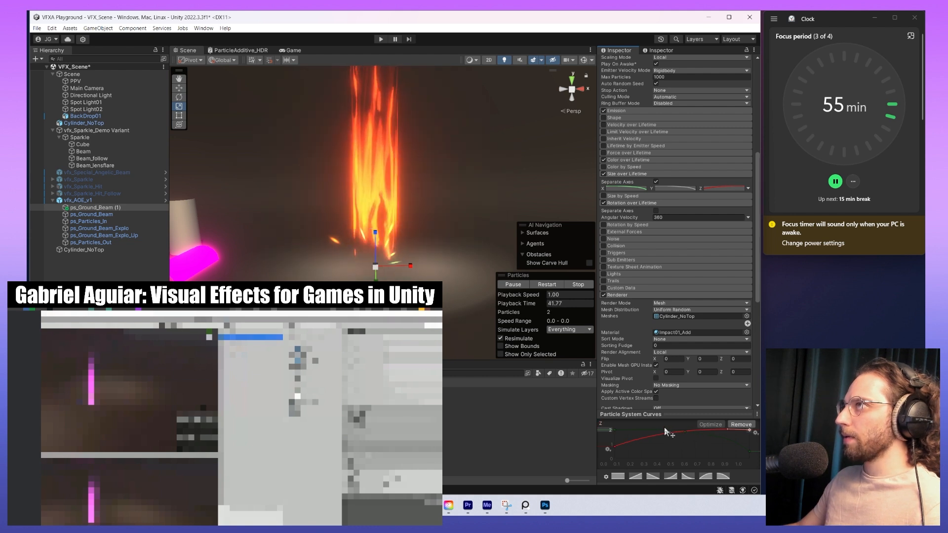
- Apply the decreasing preset that drops quickly at first to the Y-axis and X-axis Size over Lifetime curves
{"action": "left_click", "coordinate": [672, 188]}
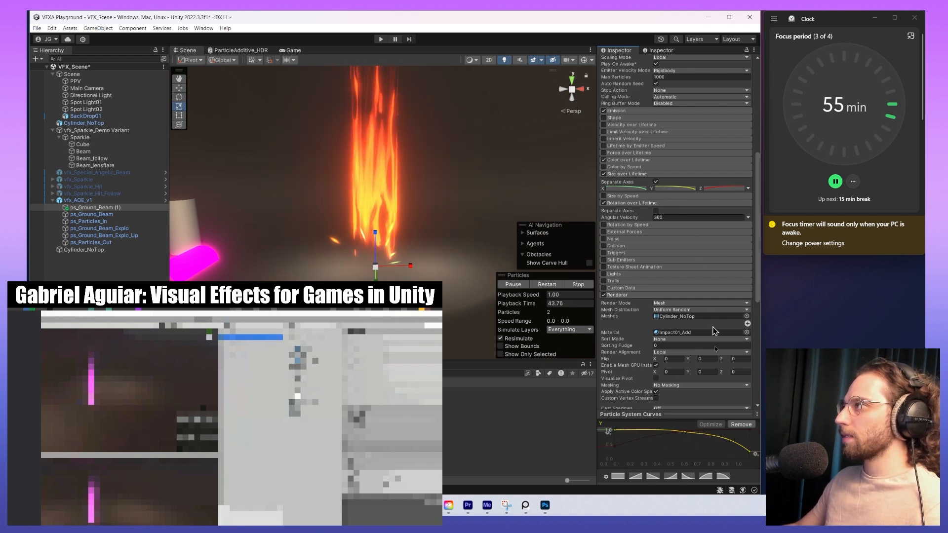
{"action": "left_click", "coordinate": [687, 477]}
{"action": "left_click", "coordinate": [670, 477]}
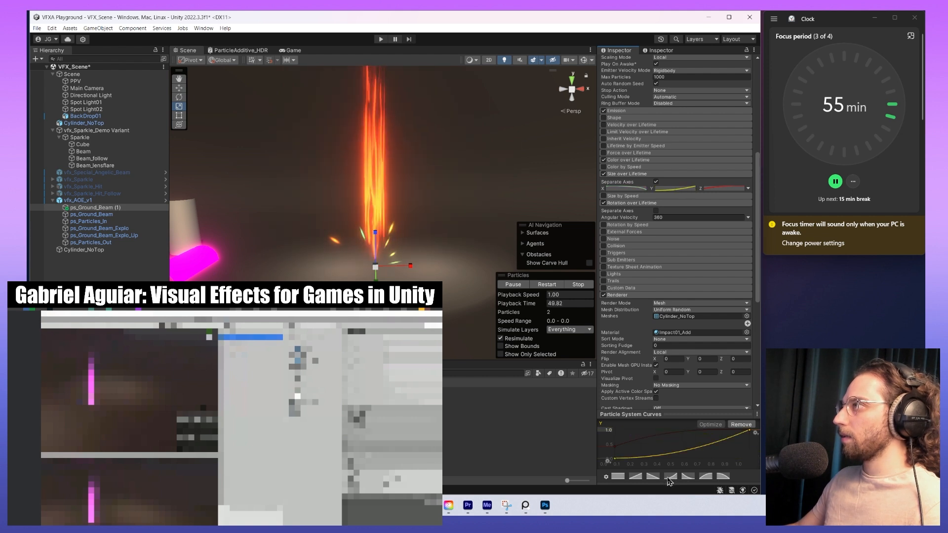
{"action": "left_click", "coordinate": [688, 478]}
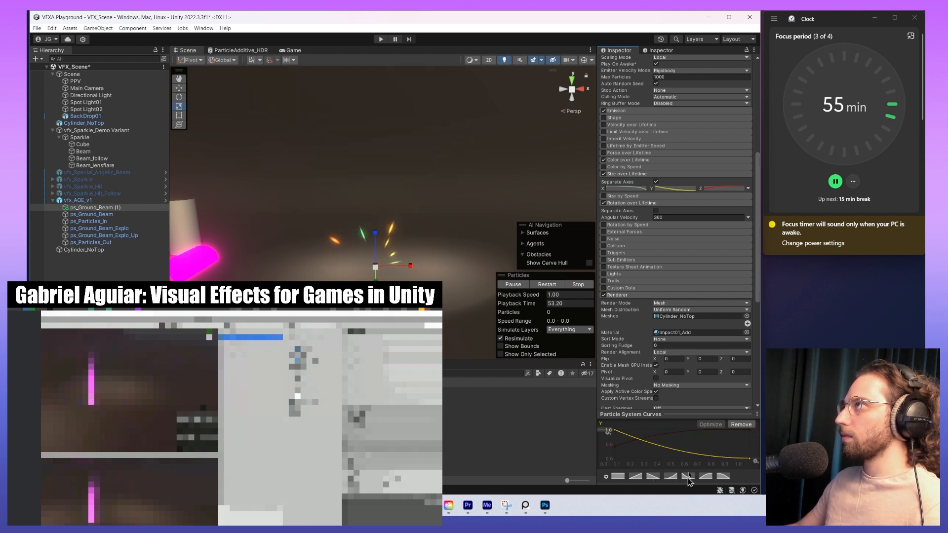
{"action": "left_click", "coordinate": [634, 189]}
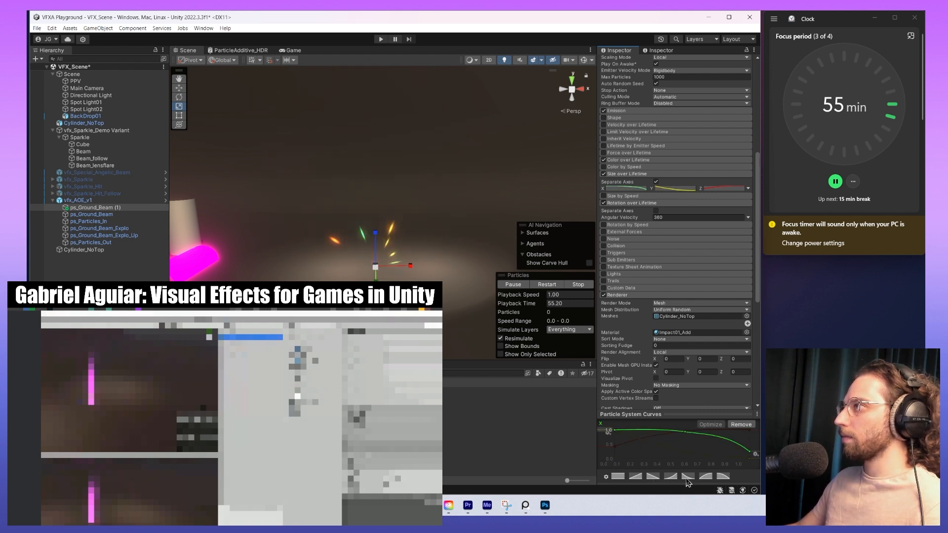
- Replay ps_Ground_Beam (1), ps_Ground_Beam and ps_Particles_In together to judge the combined effect
{"action": "left_click", "coordinate": [117, 222], "text": "shift"}
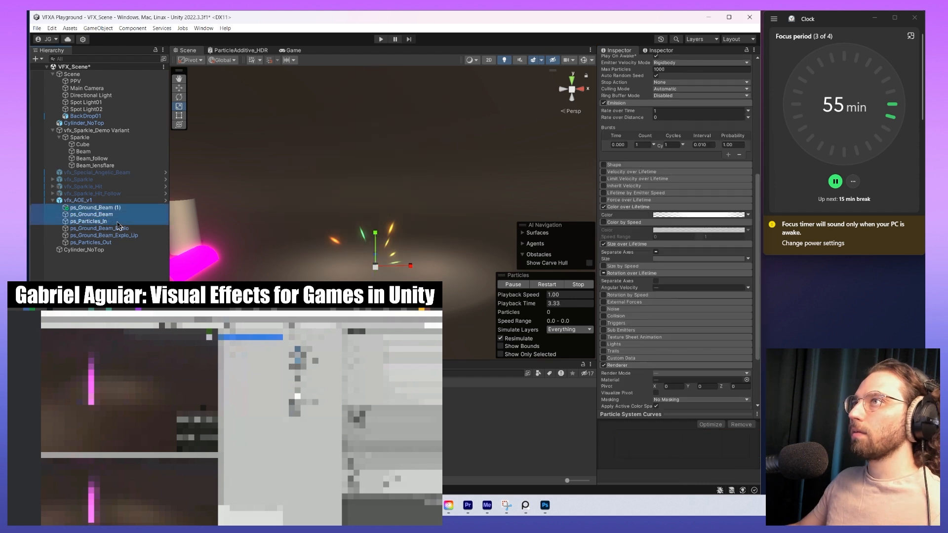
{"action": "left_click", "coordinate": [546, 285]}
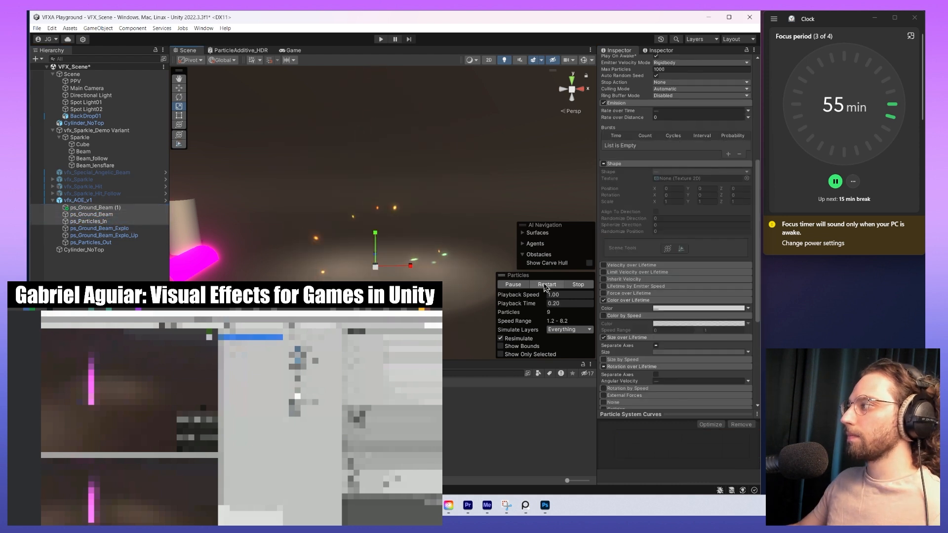
{"action": "left_click", "coordinate": [545, 285]}
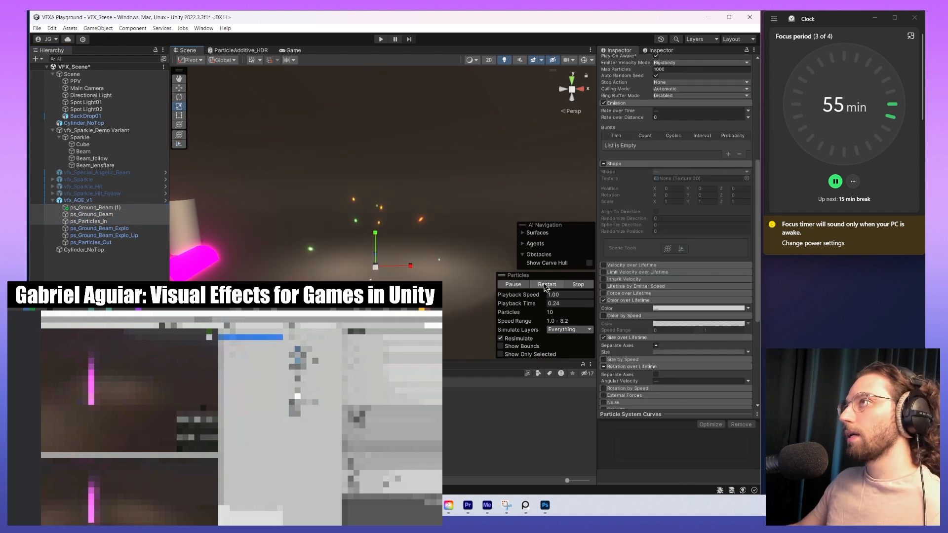
- Set the Start Delay of ps_Ground_Beam (1) to 0.35 and its Start Lifetime to 0.7
{"action": "left_click", "coordinate": [83, 208]}
{"action": "scroll", "coordinate": [703, 338], "scroll_direction": "down", "scroll_amount": 4}
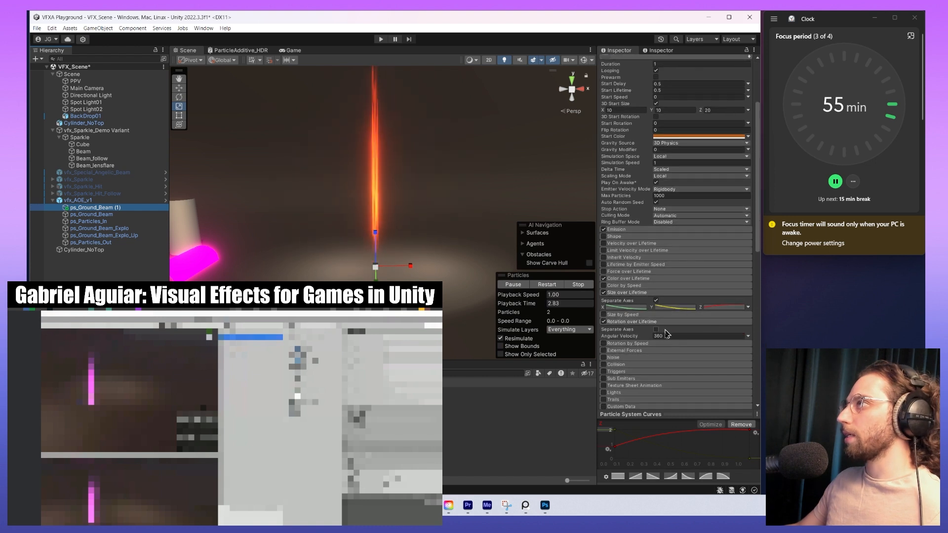
{"action": "scroll", "coordinate": [666, 334], "scroll_direction": "up", "scroll_amount": 4}
{"action": "left_click", "coordinate": [667, 178]}
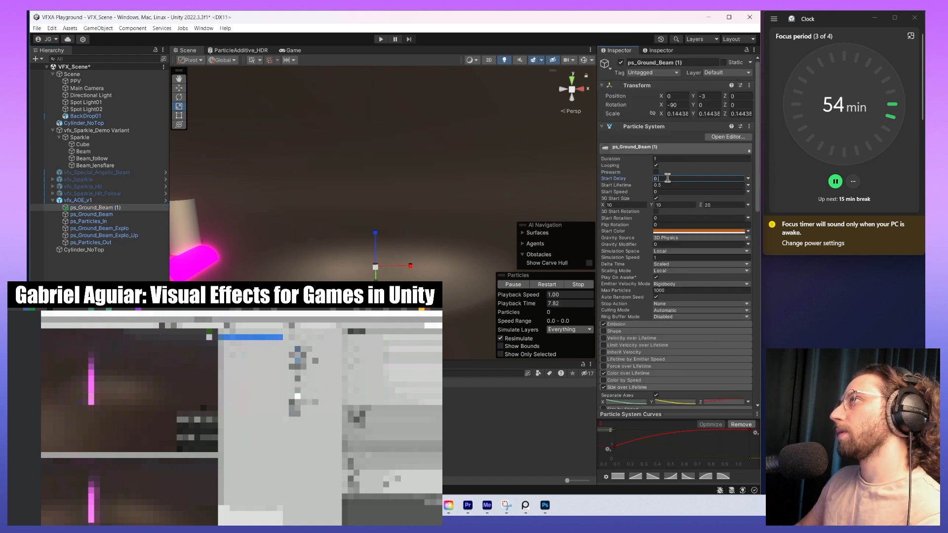
{"action": "type", "text": "0.35"}
{"action": "left_click", "coordinate": [670, 185]}
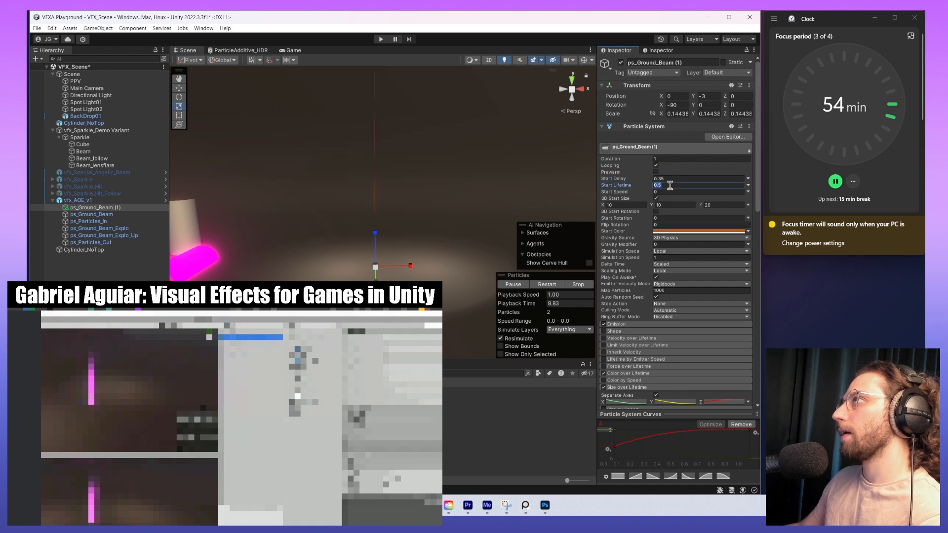
{"action": "type", "text": "0.7"}
{"action": "scroll", "coordinate": [691, 213], "scroll_direction": "down", "scroll_amount": 5}
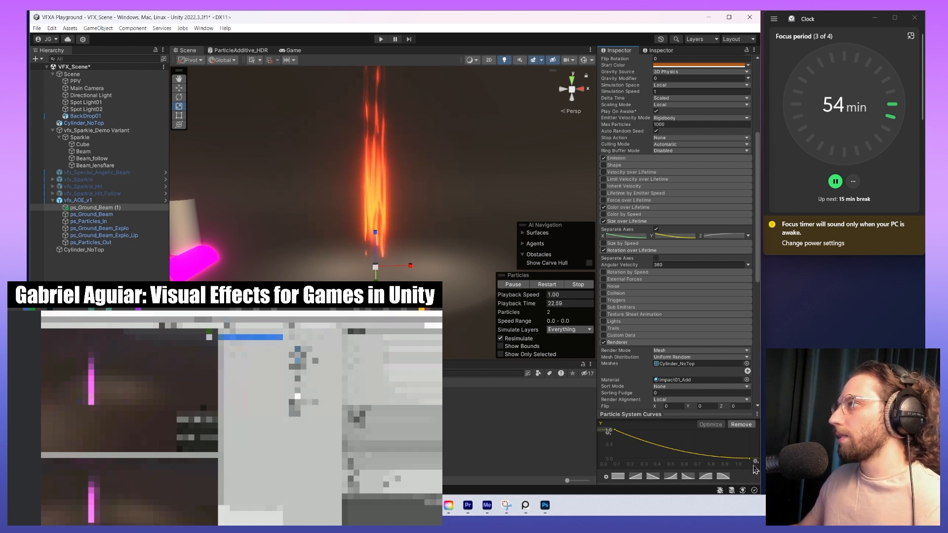
- Try the decreasing preset that drops quickly at first on the Z-axis and Y-axis Size over Lifetime curves and replay the beam
{"action": "left_click", "coordinate": [708, 476]}
{"action": "left_click", "coordinate": [714, 237]}
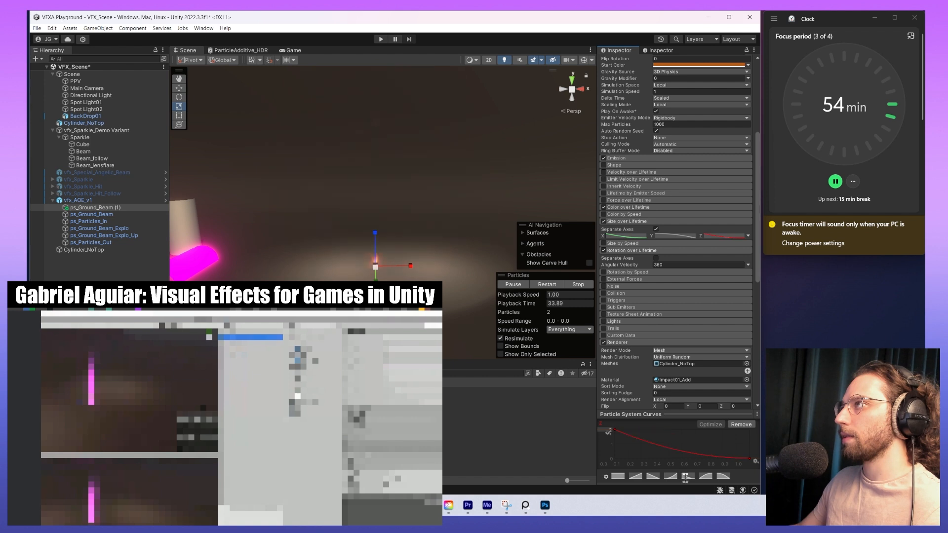
{"action": "left_click", "coordinate": [675, 236]}
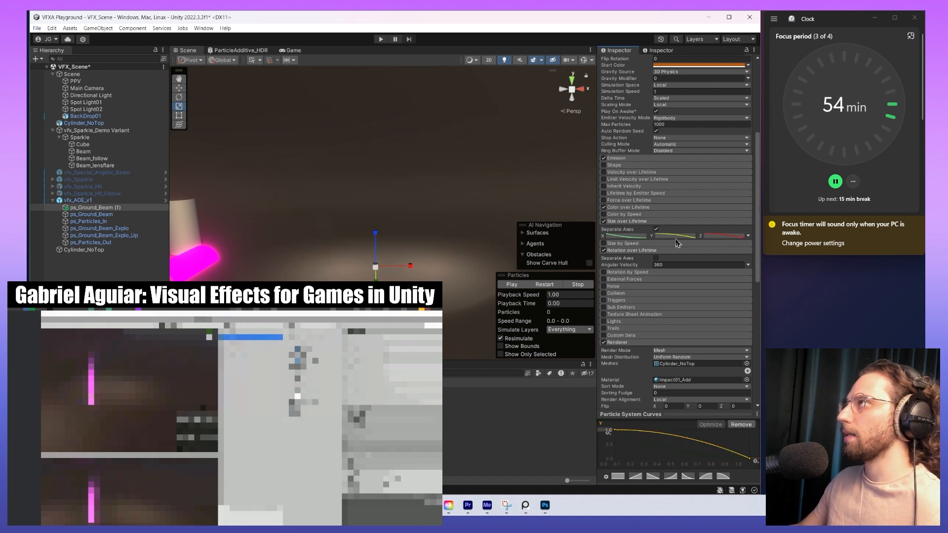
{"action": "left_click", "coordinate": [687, 478]}
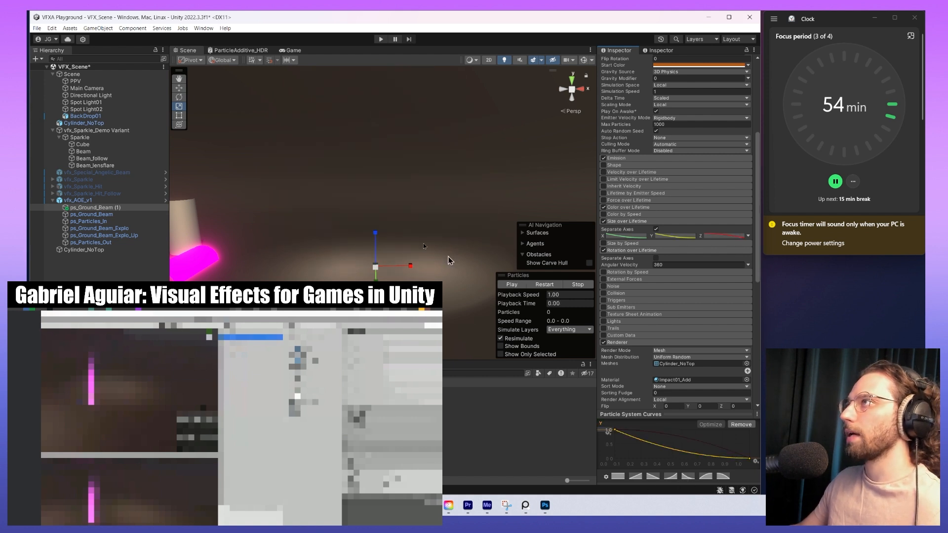
{"action": "left_click", "coordinate": [544, 285]}
- Apply the decreasing preset that drops slowly at first to the Size over Lifetime curves and set the Angular Velocity to 720
{"action": "left_click", "coordinate": [674, 238]}
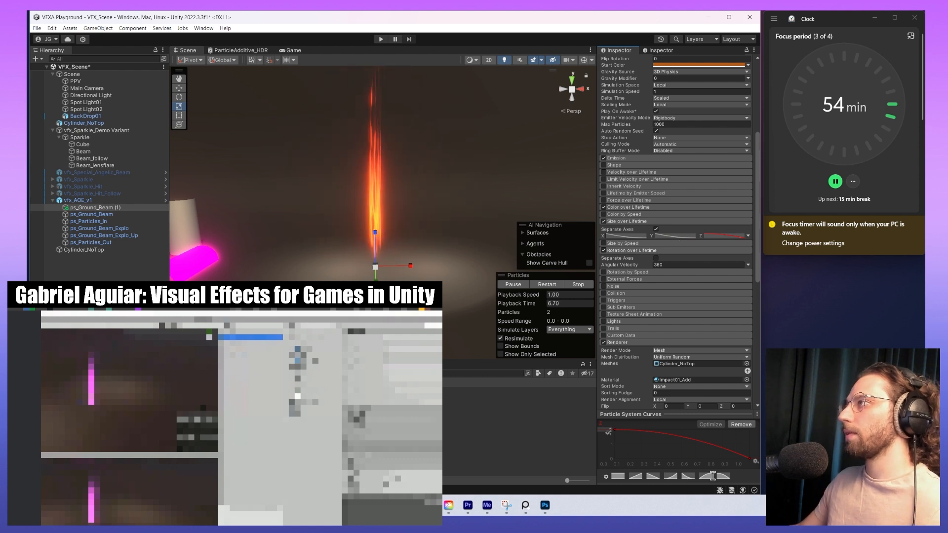
{"action": "left_click", "coordinate": [677, 236]}
{"action": "left_click", "coordinate": [722, 477]}
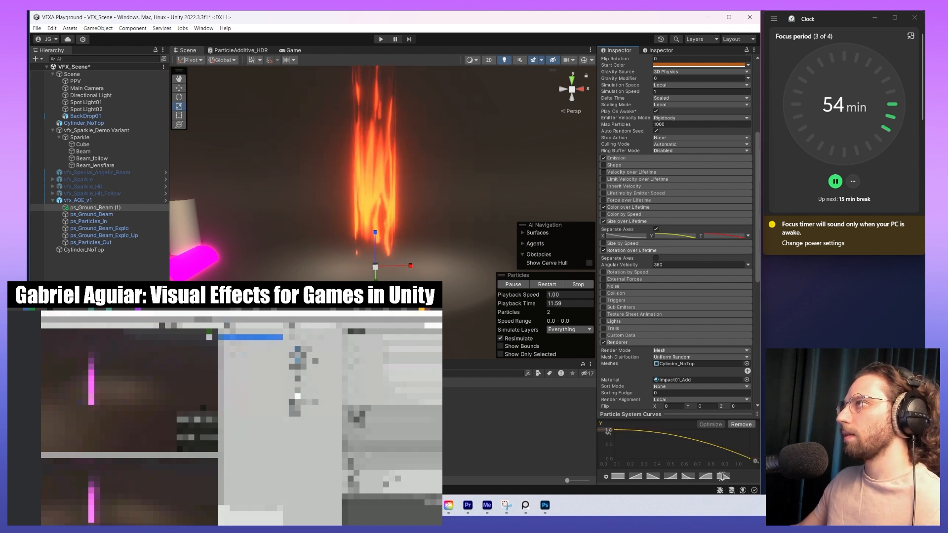
{"action": "left_click", "coordinate": [716, 265]}
{"action": "type", "text": "720"}
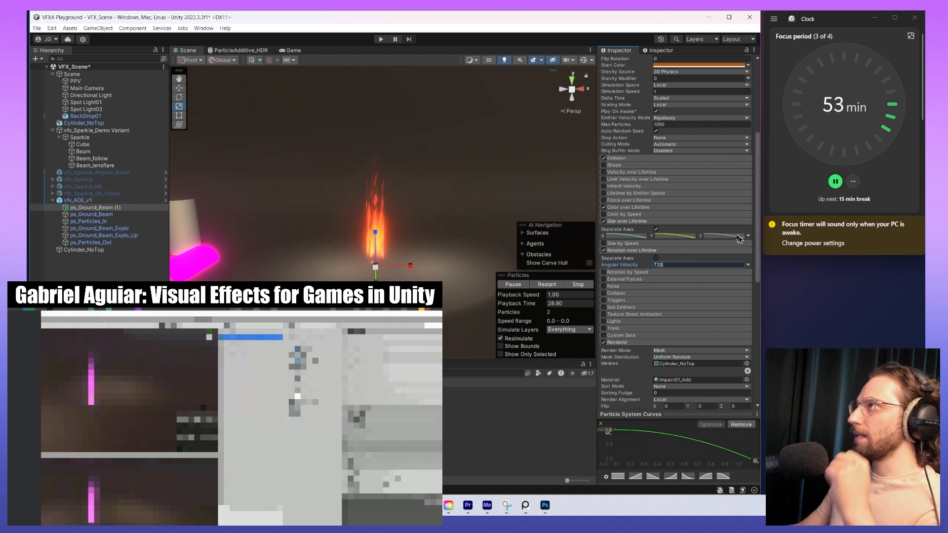
- Reshape the Z-axis Size over Lifetime curve to start at 0, rise to a broad plateau near 2 and fall back to 0
{"action": "left_click_drag", "start_coordinate": [615, 430], "coordinate": [617, 457]}
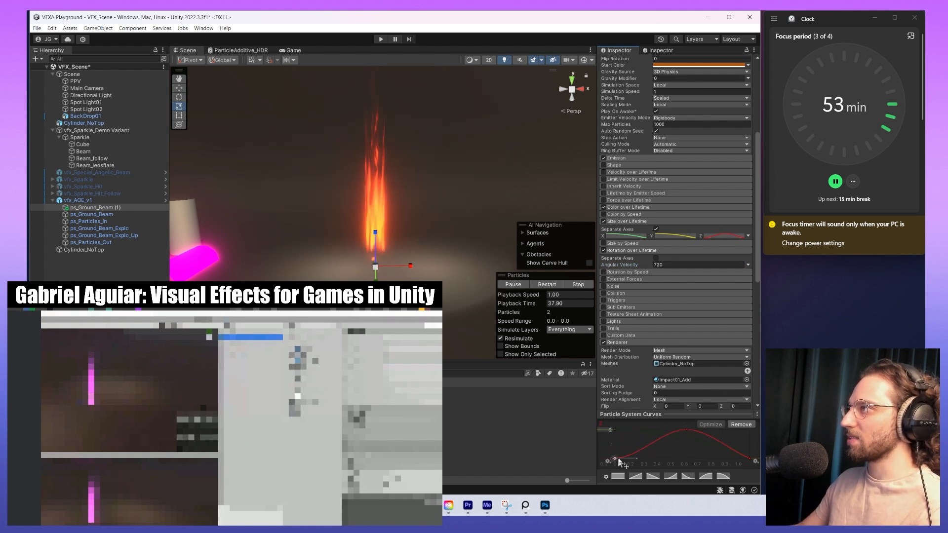
{"action": "scroll", "coordinate": [687, 237], "scroll_direction": "up", "scroll_amount": 4}
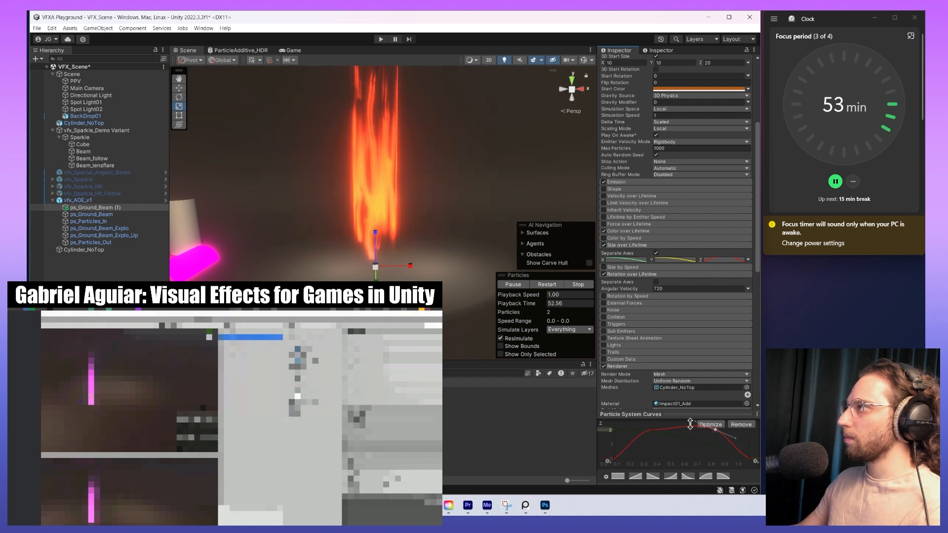
{"action": "left_click", "coordinate": [639, 430]}
{"action": "left_click_drag", "start_coordinate": [669, 432], "coordinate": [697, 421]}
- Set the Start Lifetime of ps_Ground_Beam (1) to 1.5 and its Duration to 2, turn off Looping, and replay the beam
{"action": "scroll", "coordinate": [676, 247], "scroll_direction": "up", "scroll_amount": 5}
{"action": "left_click", "coordinate": [677, 185]}
{"action": "type", "text": "1.5"}
{"action": "left_click", "coordinate": [695, 158]}
{"action": "type", "text": "1.5"}
{"action": "key", "text": "BackSpace"}
{"action": "key", "text": "BackSpace"}
{"action": "key", "text": "BackSpace"}
{"action": "type", "text": "2"}
{"action": "left_click", "coordinate": [655, 165]}
{"action": "left_click", "coordinate": [551, 285]}
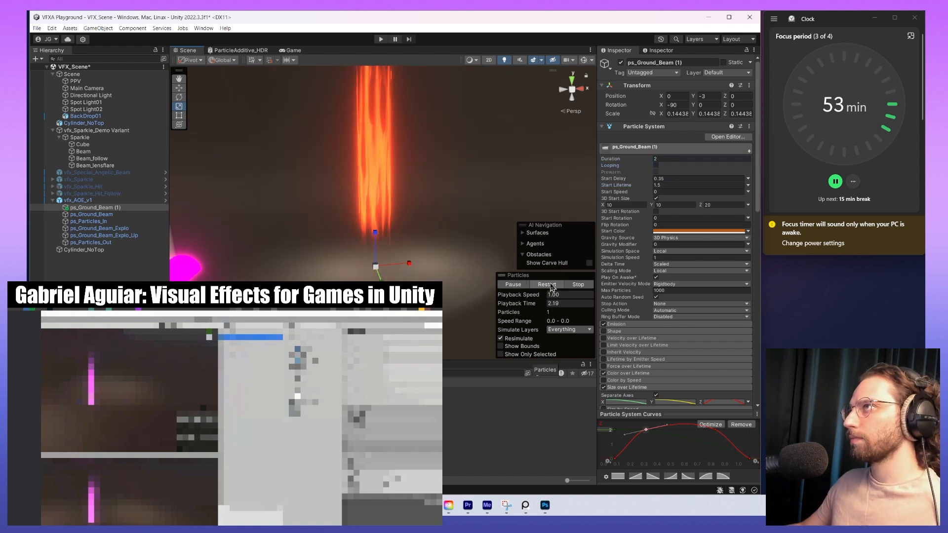
- Set the Emission Rate over Time of ps_Ground_Beam (1) to 0 and replay the beam
{"action": "left_click", "coordinate": [616, 324]}
{"action": "scroll", "coordinate": [626, 329], "scroll_direction": "down", "scroll_amount": 2}
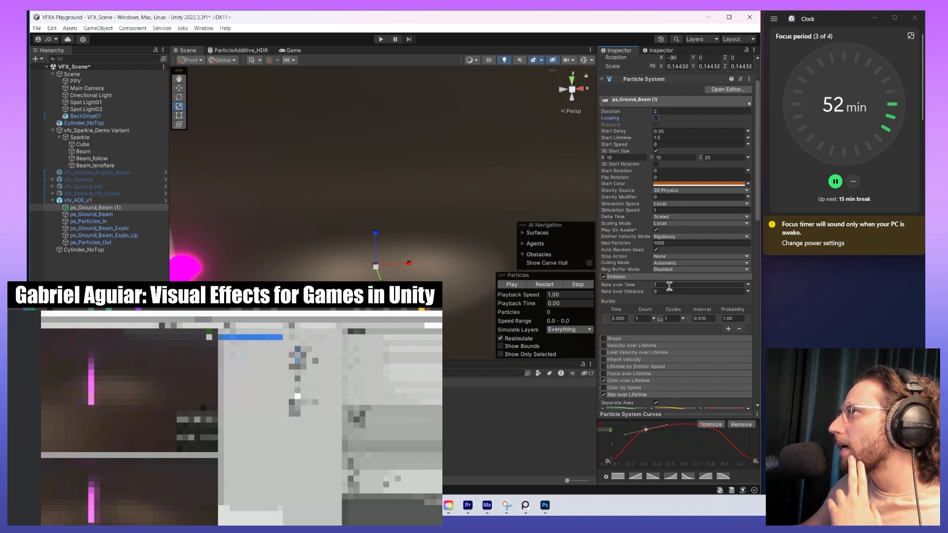
{"action": "left_click", "coordinate": [541, 284]}
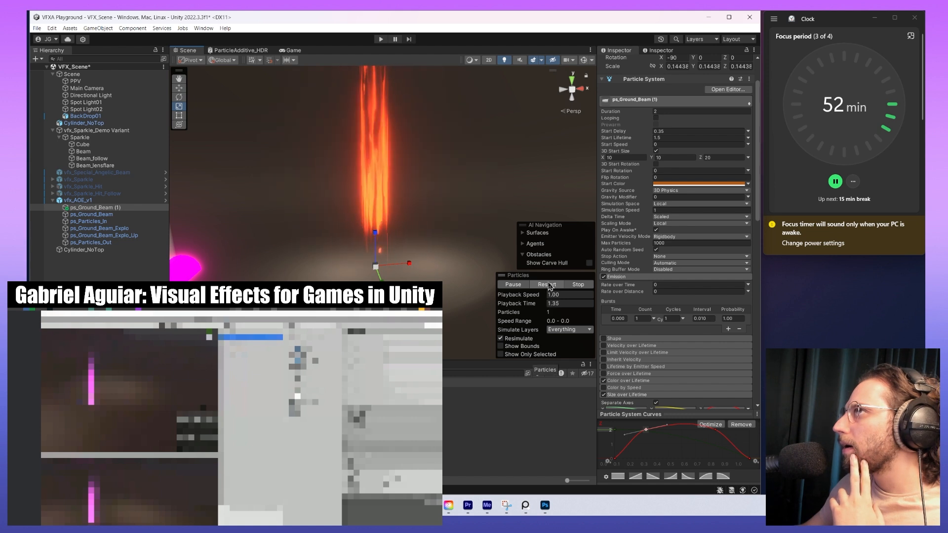
- Try the decreasing preset that drops quickly at first on the X-axis Size over Lifetime curve and replay the beam
{"action": "scroll", "coordinate": [623, 294], "scroll_direction": "down", "scroll_amount": 3}
{"action": "scroll", "coordinate": [623, 294], "scroll_direction": "down", "scroll_amount": 5}
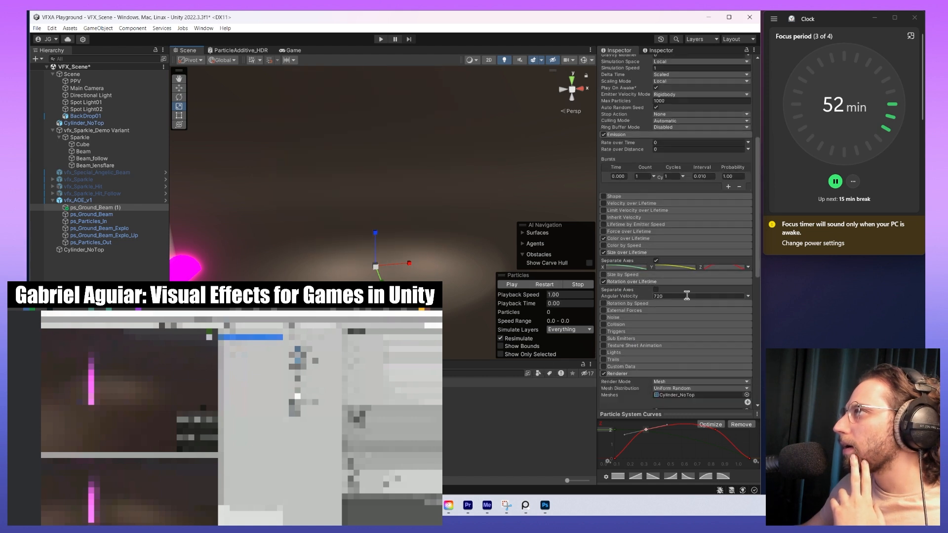
{"action": "left_click", "coordinate": [673, 268]}
{"action": "left_click_drag", "start_coordinate": [624, 431], "coordinate": [650, 464]}
{"action": "left_click", "coordinate": [640, 268]}
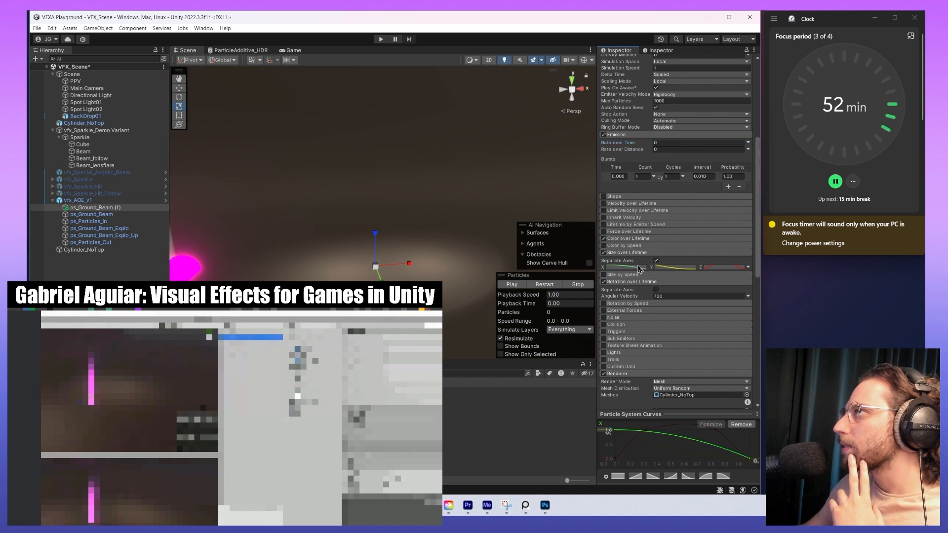
{"action": "left_click", "coordinate": [687, 476]}
{"action": "left_click", "coordinate": [548, 285]}
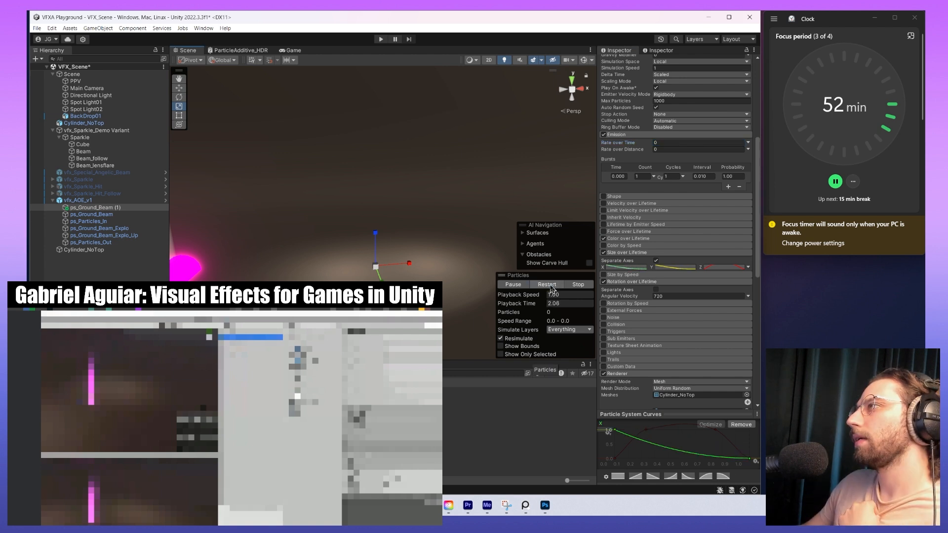
- Reapply the decreasing preset that drops slowly at first to the X-axis and Y-axis Size over Lifetime curves
{"action": "left_click", "coordinate": [722, 477]}
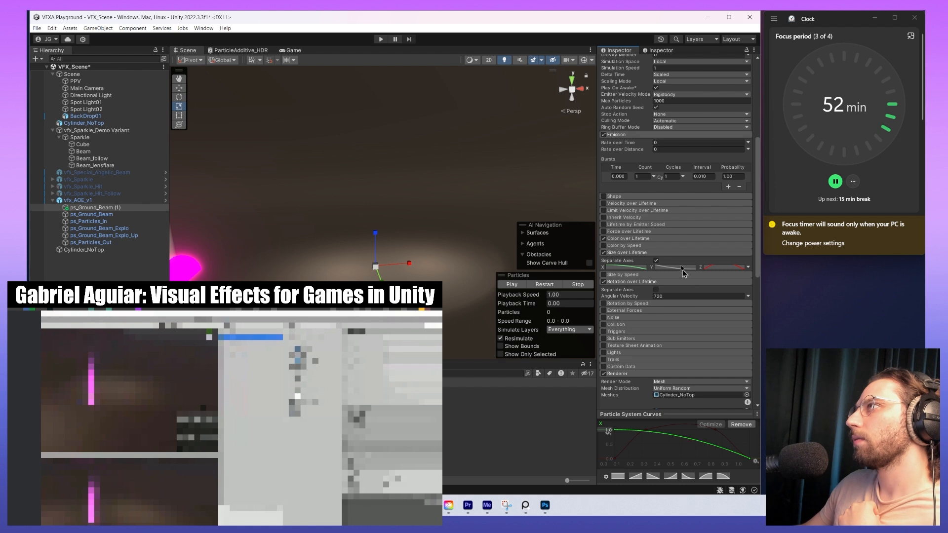
{"action": "left_click", "coordinate": [675, 267]}
{"action": "left_click", "coordinate": [723, 475]}
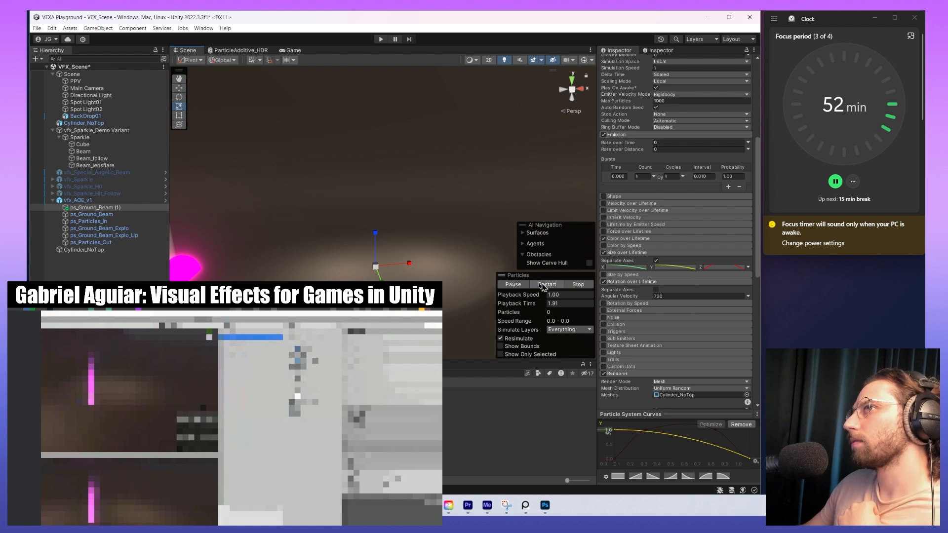
- Replay ps_Ground_Beam (1) together with ps_Ground_Beam and ps_Particles_In to check the new size curves
{"action": "left_click", "coordinate": [129, 221], "text": "shift"}
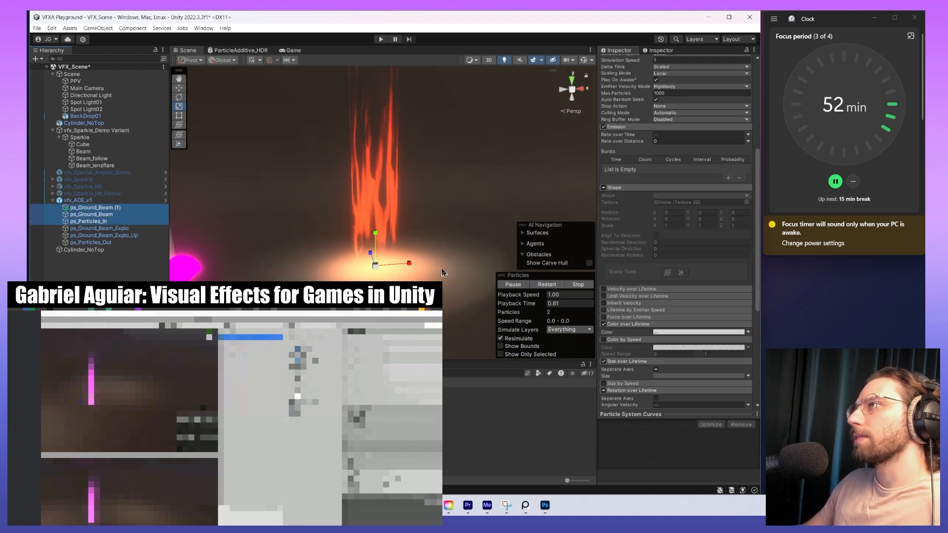
{"action": "left_click", "coordinate": [543, 285]}
{"action": "left_click", "coordinate": [543, 284]}
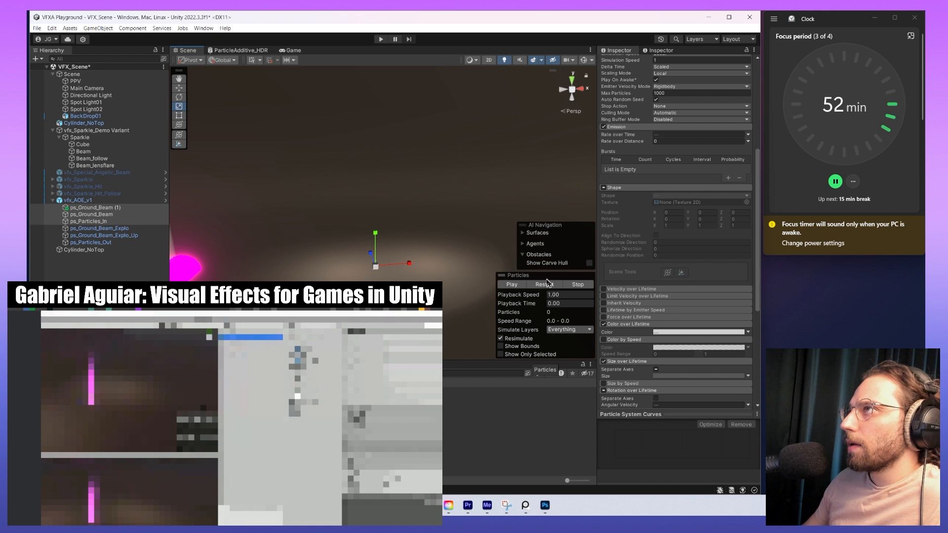
- Try a 3D Start Size of 5, 5, 10 on ps_Ground_Beam (1), replay it, and settle on 7, 7, 10
{"action": "left_click", "coordinate": [98, 208]}
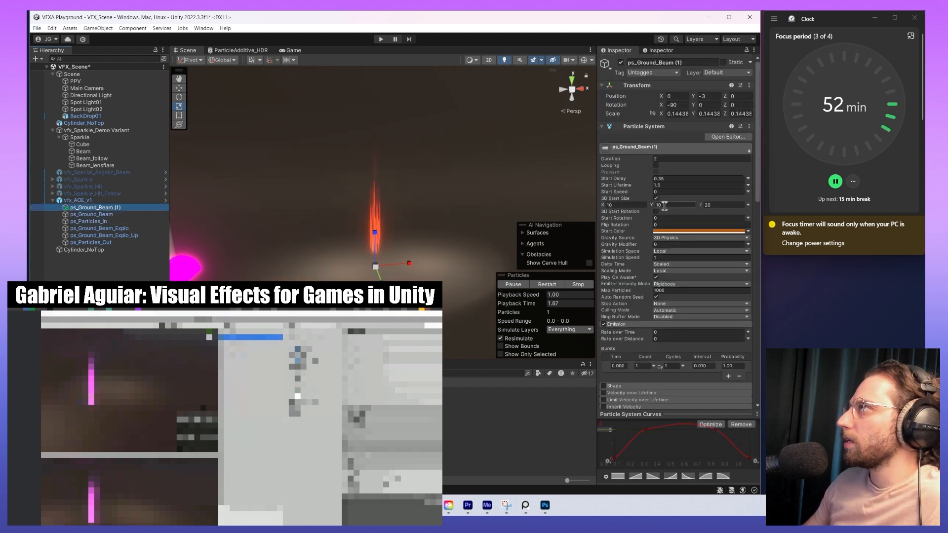
{"action": "left_click", "coordinate": [715, 204]}
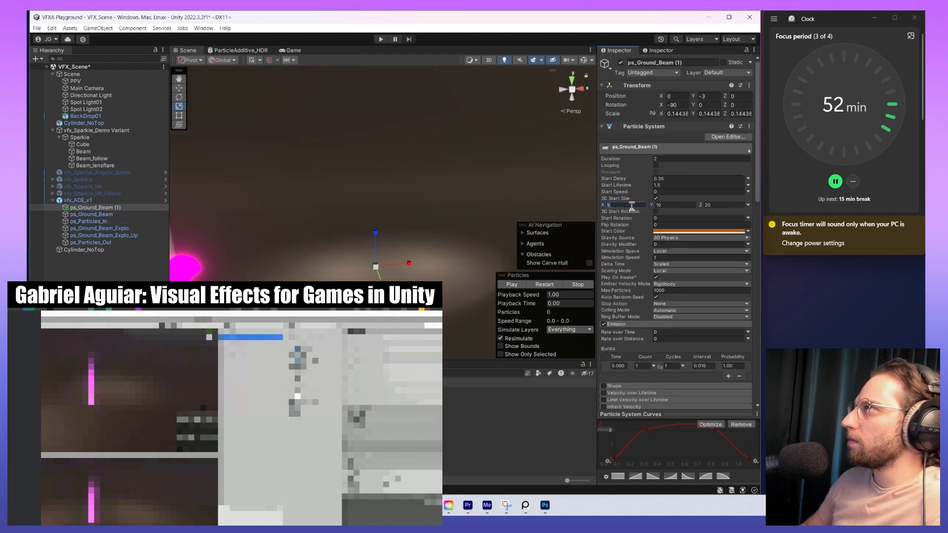
{"action": "key", "text": "Tab"}
{"action": "type", "text": "5"}
{"action": "key", "text": "Tab"}
{"action": "type", "text": "10"}
{"action": "key", "text": "Return"}
{"action": "left_click", "coordinate": [547, 284]}
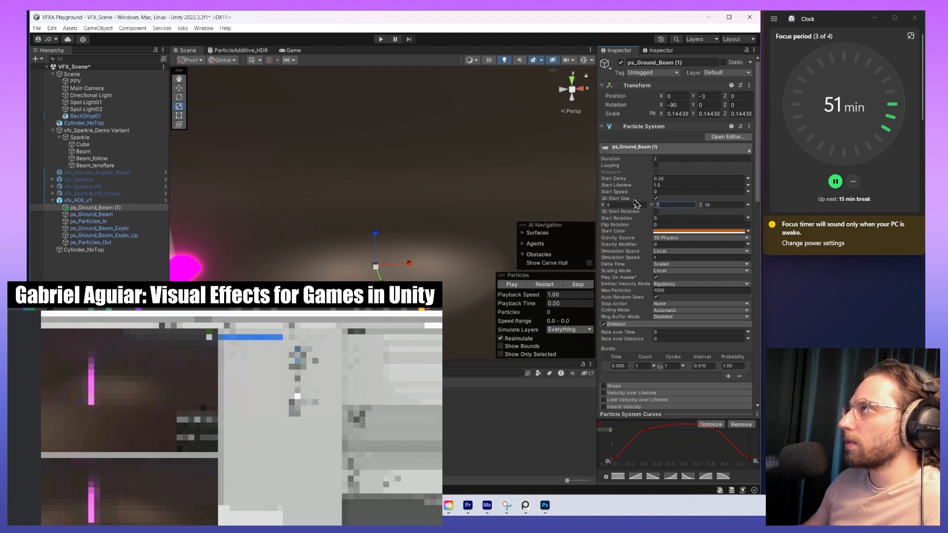
- Replay ps_Ground_Beam (1), ps_Ground_Beam and ps_Particles_In together several times to judge the reduced beam size and the timing
{"action": "left_click", "coordinate": [93, 207]}
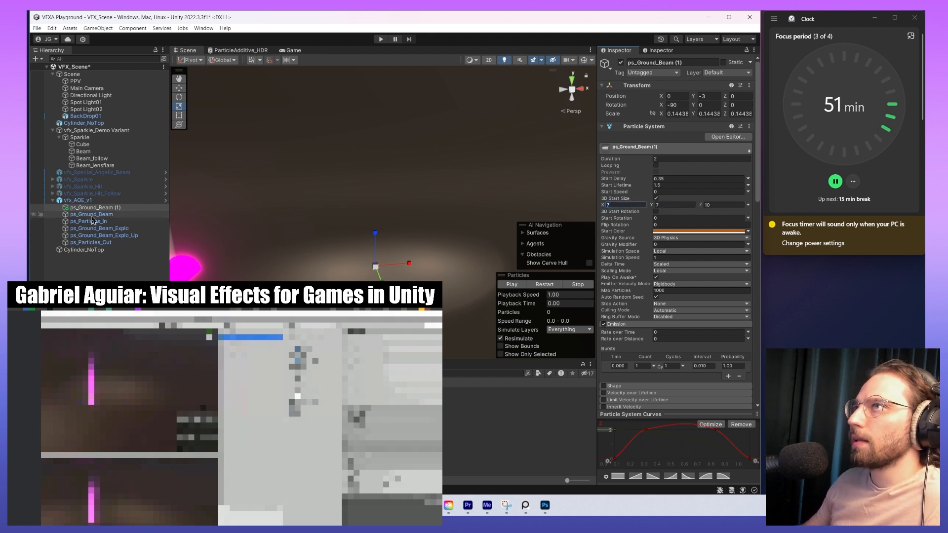
{"action": "left_click", "coordinate": [104, 228], "text": "shift"}
{"action": "left_click", "coordinate": [107, 228], "text": "ctrl"}
{"action": "left_click", "coordinate": [547, 284]}
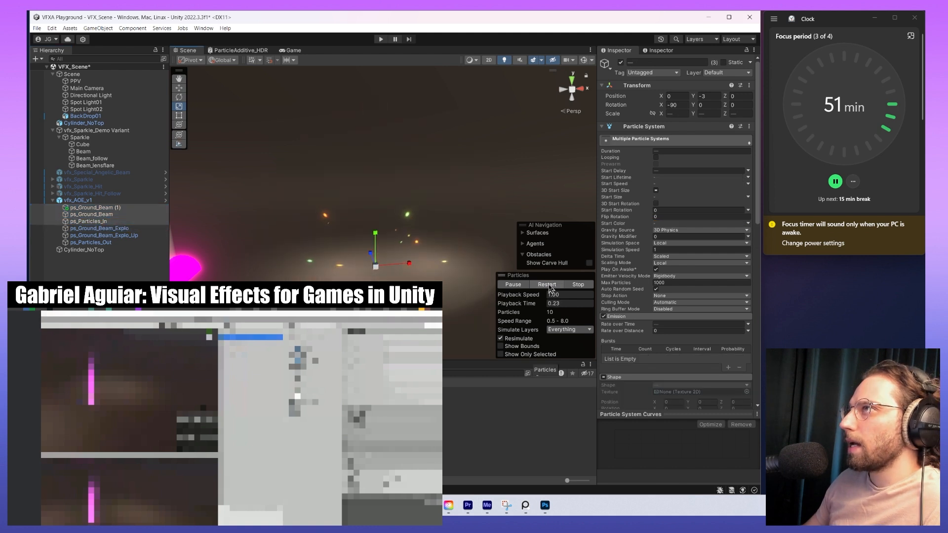
{"action": "left_click", "coordinate": [551, 286]}
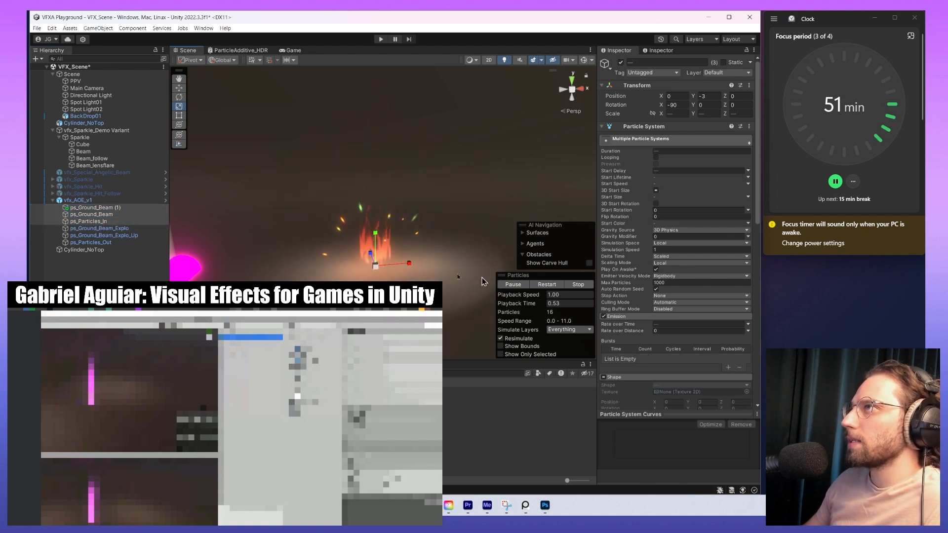
{"action": "left_click", "coordinate": [547, 285]}
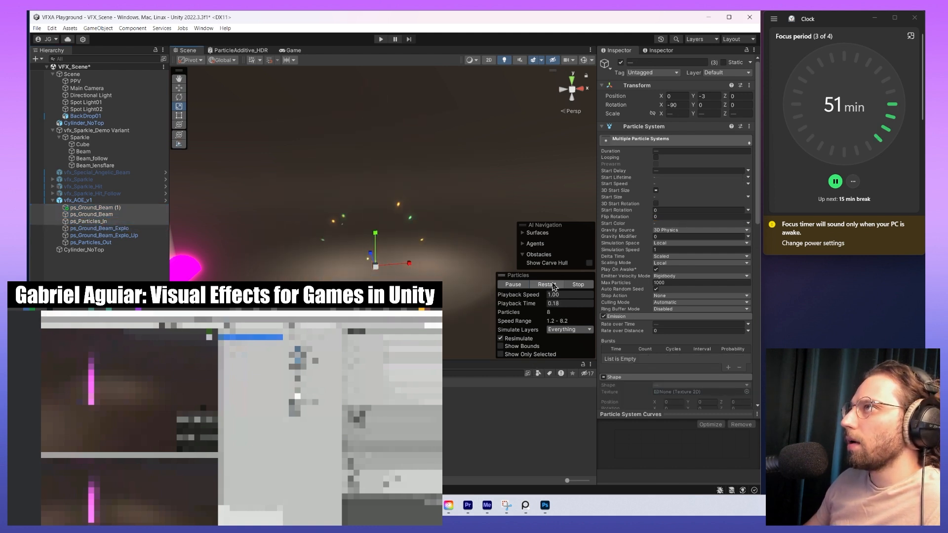
{"action": "left_click", "coordinate": [547, 285]}
{"action": "left_click", "coordinate": [546, 284]}
{"action": "left_click", "coordinate": [553, 286]}
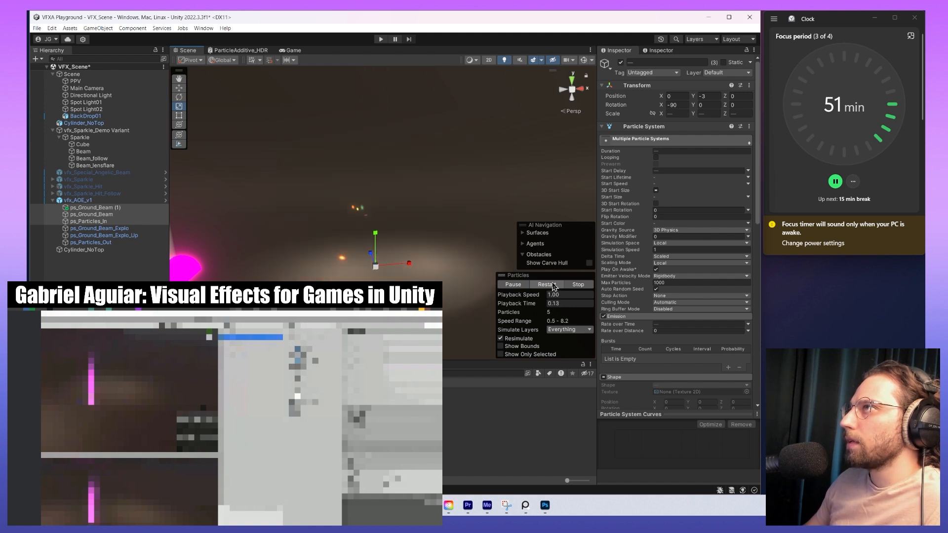
{"action": "left_click", "coordinate": [552, 285]}
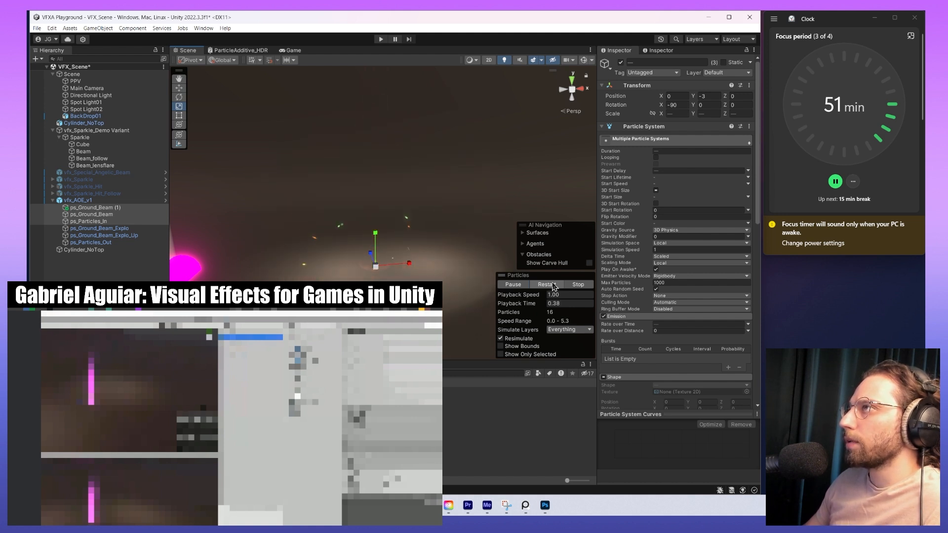
{"action": "left_click", "coordinate": [552, 286]}
{"action": "left_click", "coordinate": [552, 285]}
{"action": "left_click", "coordinate": [553, 286]}
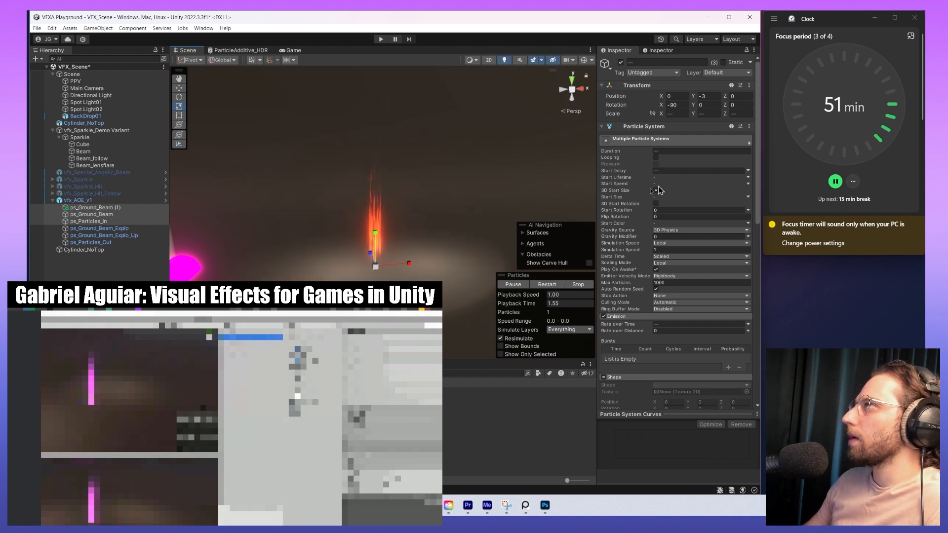
- Set the Start Lifetime of ps_Ground_Beam (1) to 0.7 and replay it together with ps_Ground_Beam and ps_Particles_In
{"action": "left_click", "coordinate": [118, 209]}
{"action": "left_click", "coordinate": [677, 184]}
{"action": "type", "text": "0."}
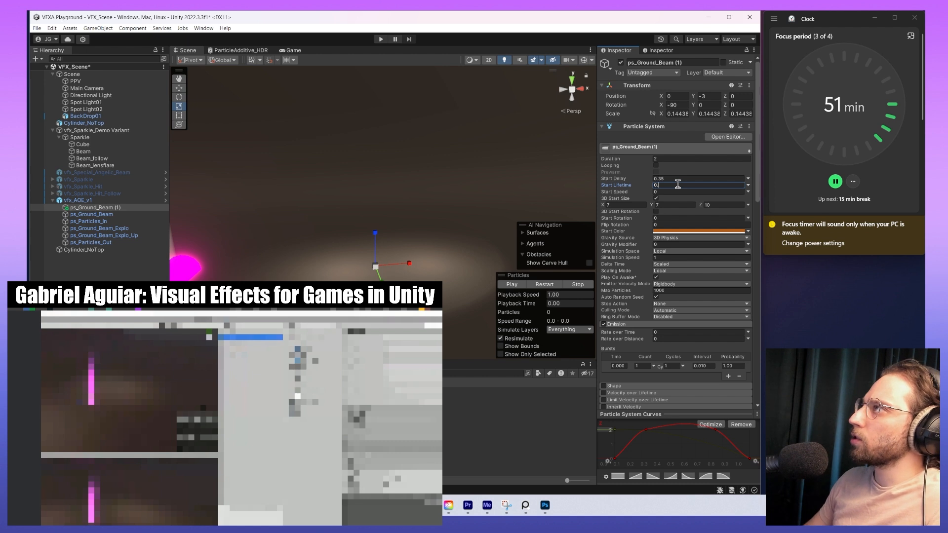
{"action": "left_click", "coordinate": [542, 285]}
{"action": "left_click", "coordinate": [98, 214], "text": "ctrl"}
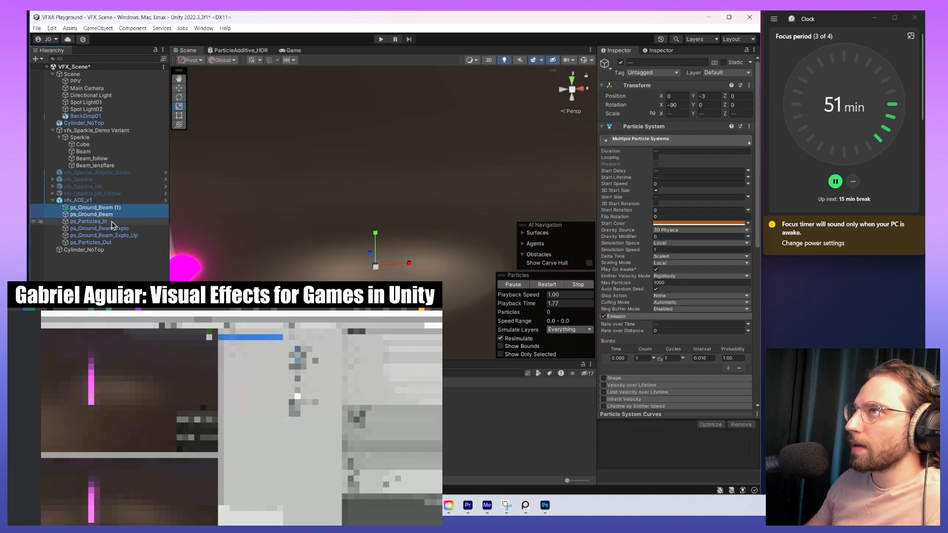
{"action": "left_click", "coordinate": [111, 221], "text": "ctrl"}
{"action": "left_click", "coordinate": [553, 286]}
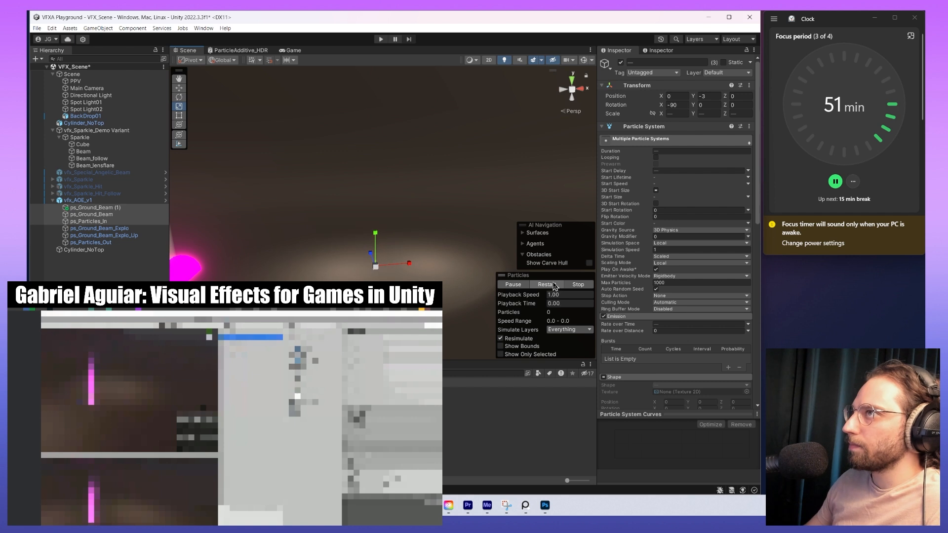
- Brighten the Start Color of ps_Ground_Beam (1) to a vivid orange and replay it with ps_Ground_Beam and ps_Particles_In
{"action": "left_click", "coordinate": [121, 208]}
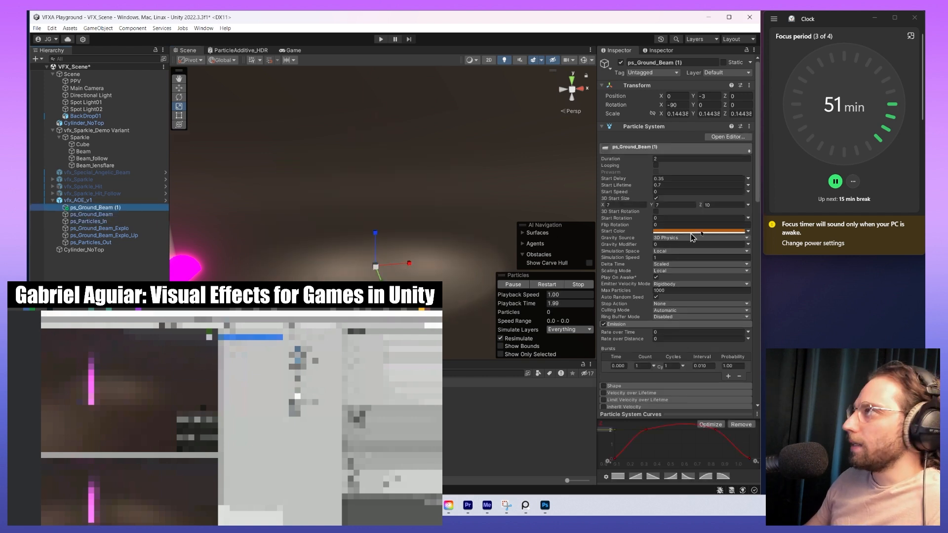
{"action": "scroll", "coordinate": [723, 220], "scroll_direction": "down", "scroll_amount": 2}
{"action": "left_click", "coordinate": [705, 184]}
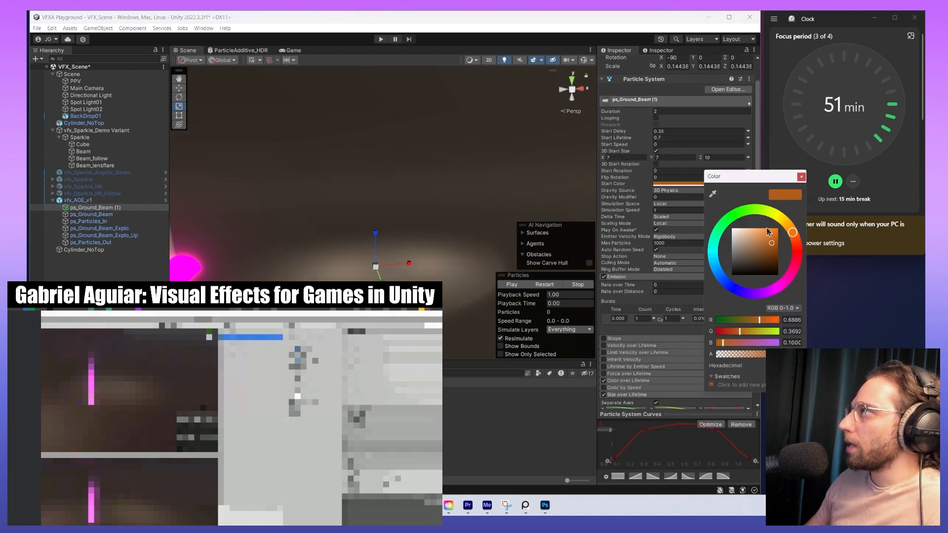
{"action": "left_click_drag", "start_coordinate": [772, 239], "coordinate": [770, 231]}
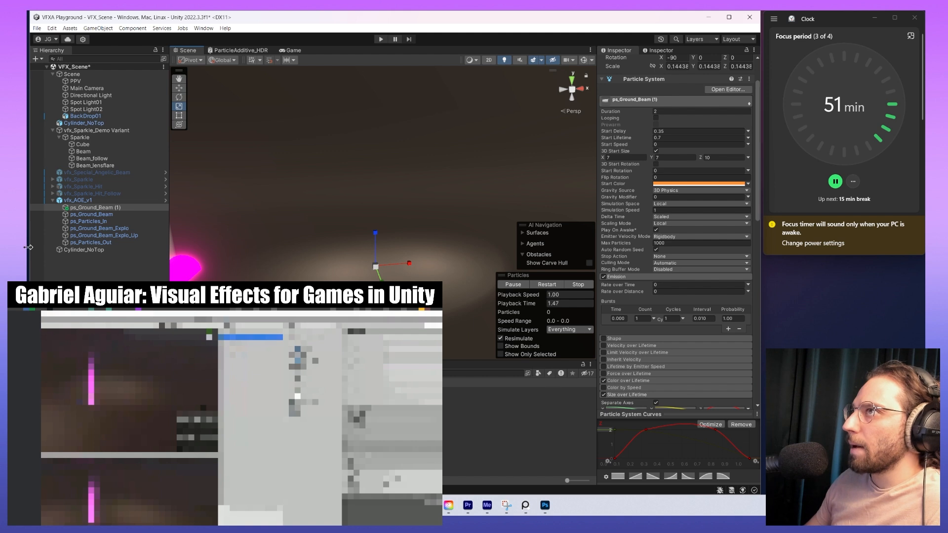
{"action": "left_click", "coordinate": [124, 228], "text": "shift"}
{"action": "left_click", "coordinate": [123, 224], "text": "shift"}
{"action": "left_click", "coordinate": [553, 285]}
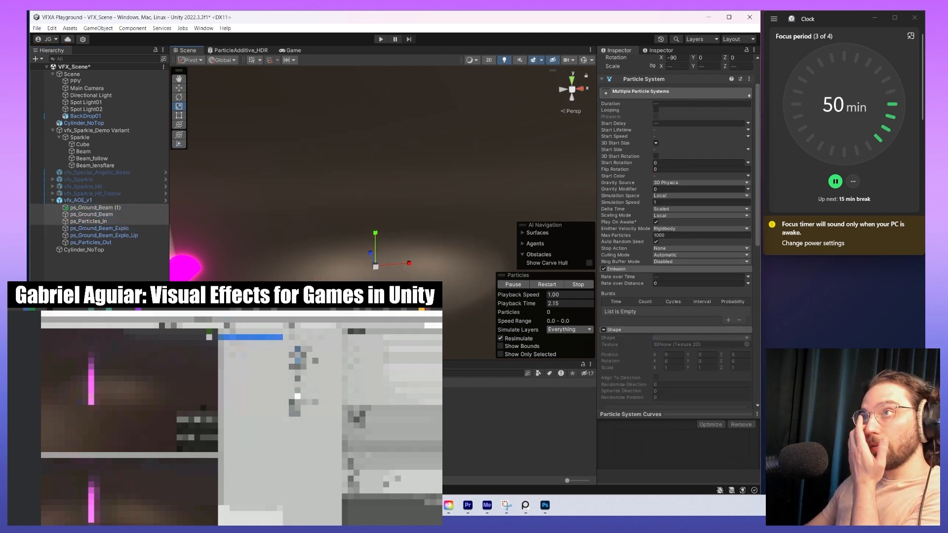
- Check the Impact01_Add material settings and replay ps_Ground_Beam (1) on its own
{"action": "left_click", "coordinate": [660, 49]}
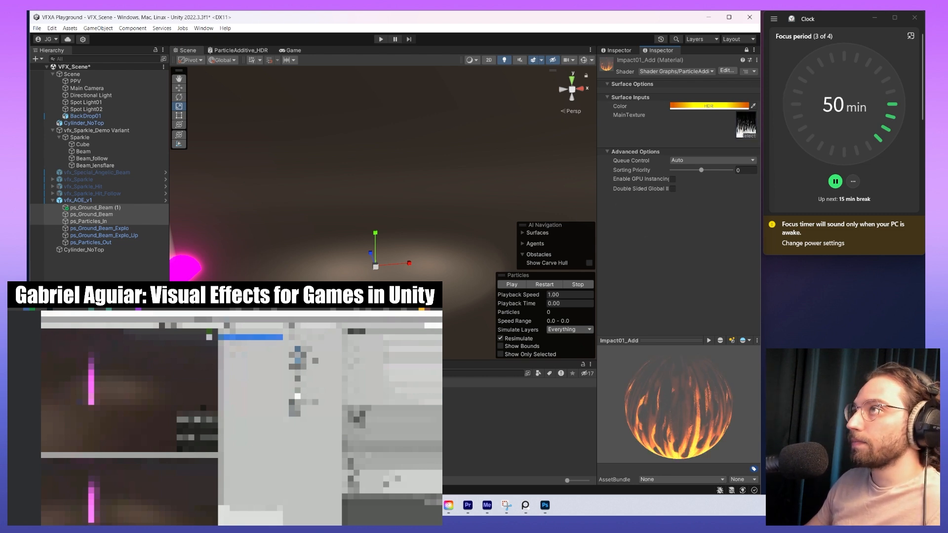
{"action": "left_click", "coordinate": [543, 286]}
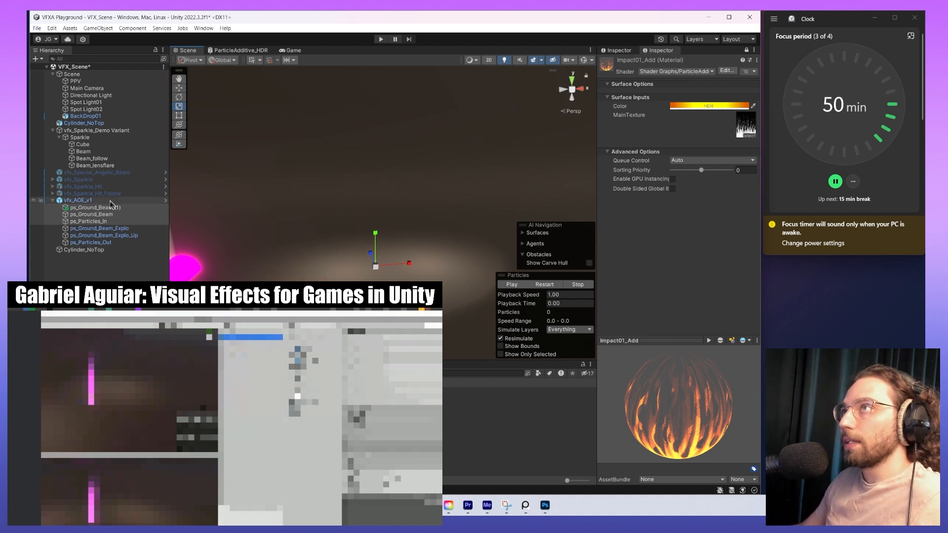
{"action": "left_click", "coordinate": [95, 208]}
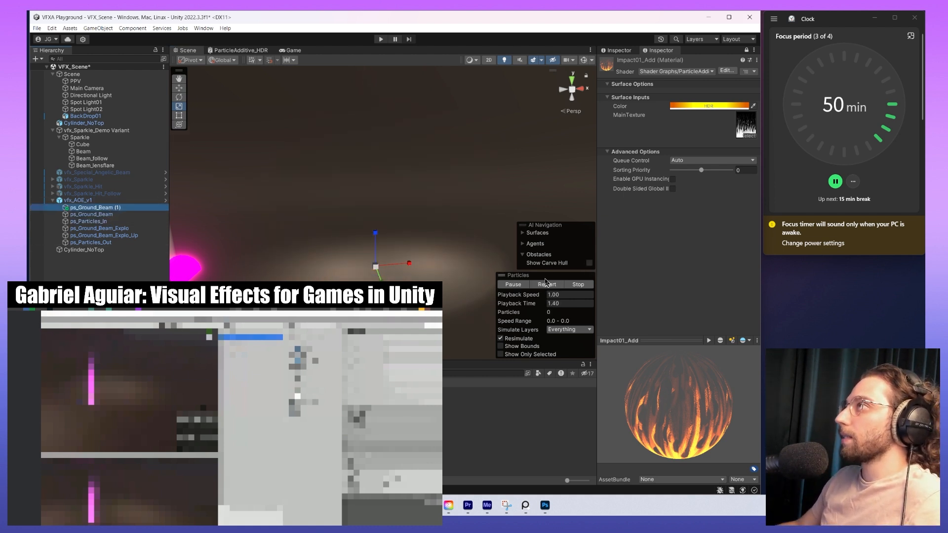
{"action": "left_click", "coordinate": [624, 53]}
{"action": "left_click", "coordinate": [549, 284]}
- Set the 3D Start Size of ps_Ground_Beam (1) to 8, 8, 10 and replay it
{"action": "scroll", "coordinate": [653, 272], "scroll_direction": "down", "scroll_amount": 4}
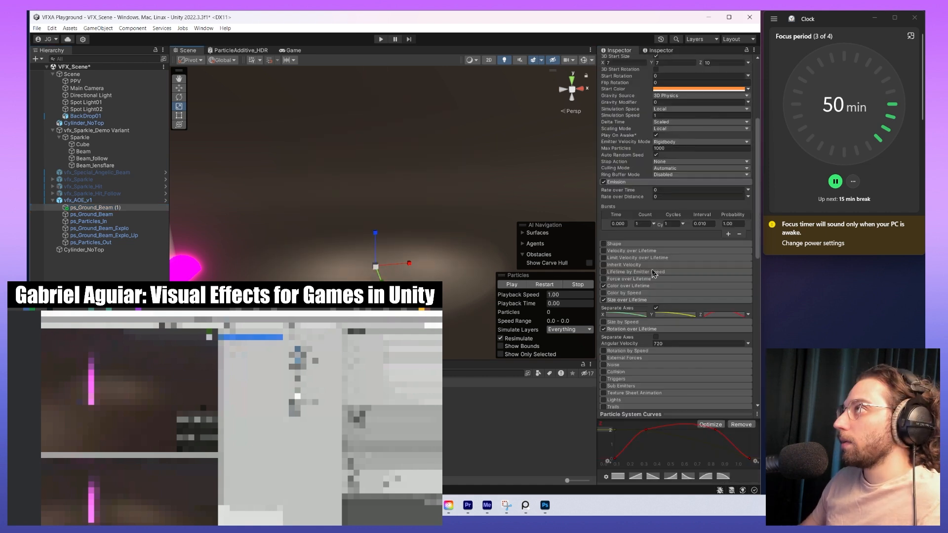
{"action": "scroll", "coordinate": [640, 321], "scroll_direction": "up", "scroll_amount": 4}
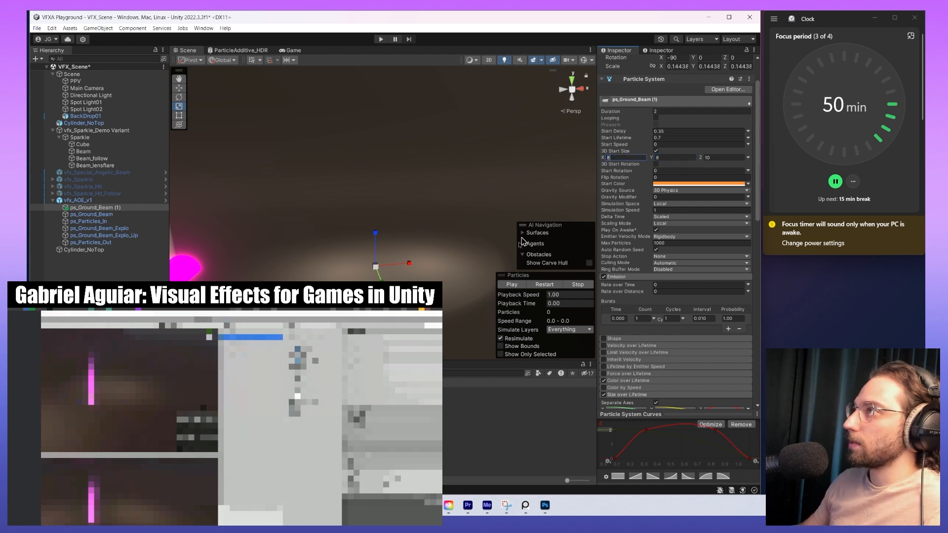
{"action": "left_click", "coordinate": [545, 286]}
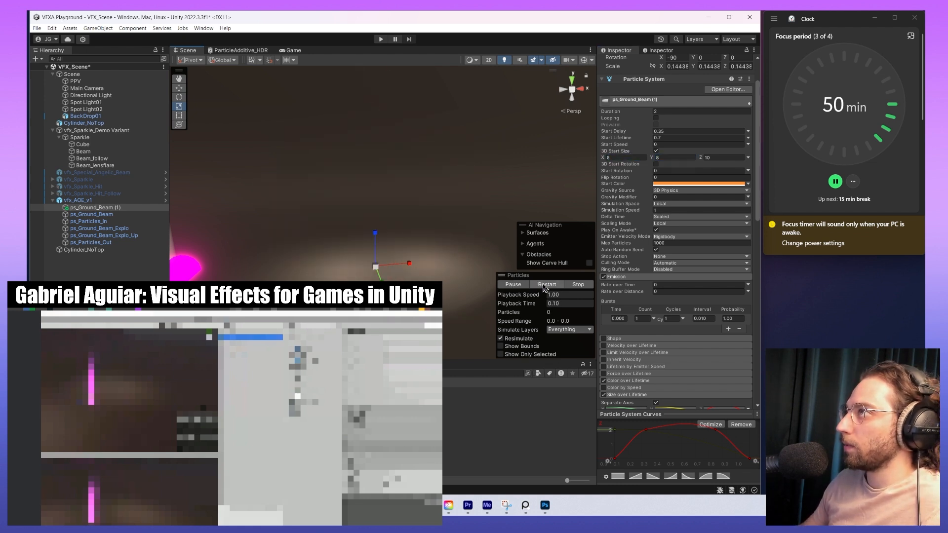
- Reshape the Y curve in Size over Lifetime with an added key so it swells mid-life before falling at the end
{"action": "scroll", "coordinate": [674, 317], "scroll_direction": "down", "scroll_amount": 4}
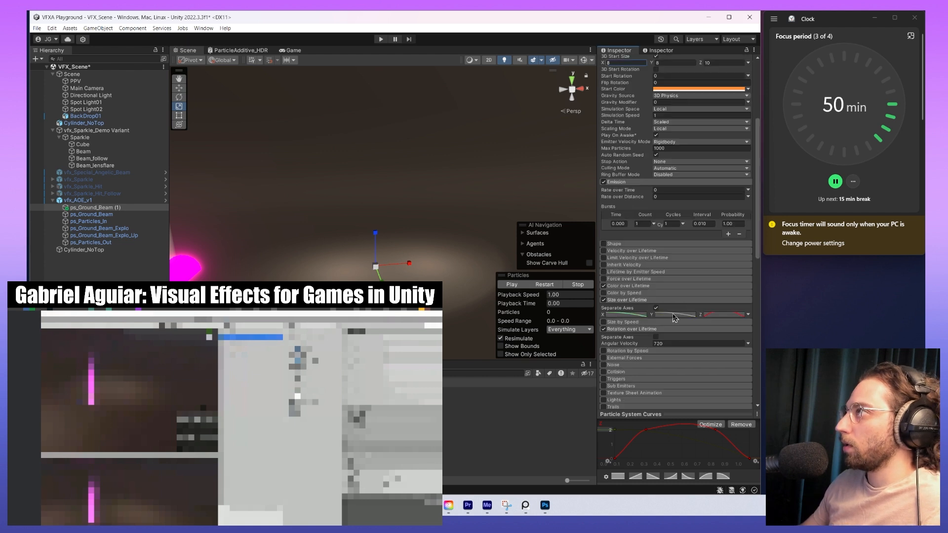
{"action": "left_click", "coordinate": [668, 314]}
{"action": "left_click", "coordinate": [646, 429]}
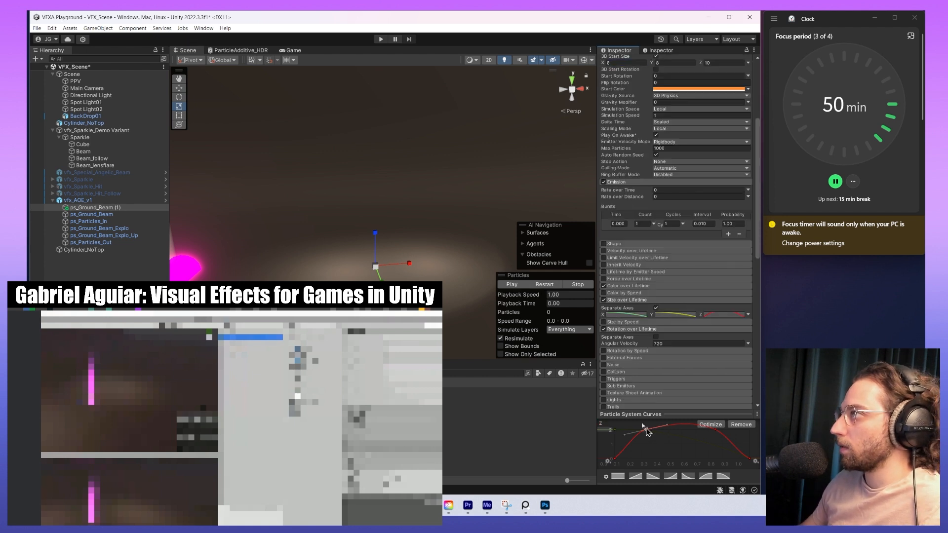
{"action": "left_click", "coordinate": [673, 309]}
{"action": "left_click", "coordinate": [663, 308]}
{"action": "left_click", "coordinate": [664, 315]}
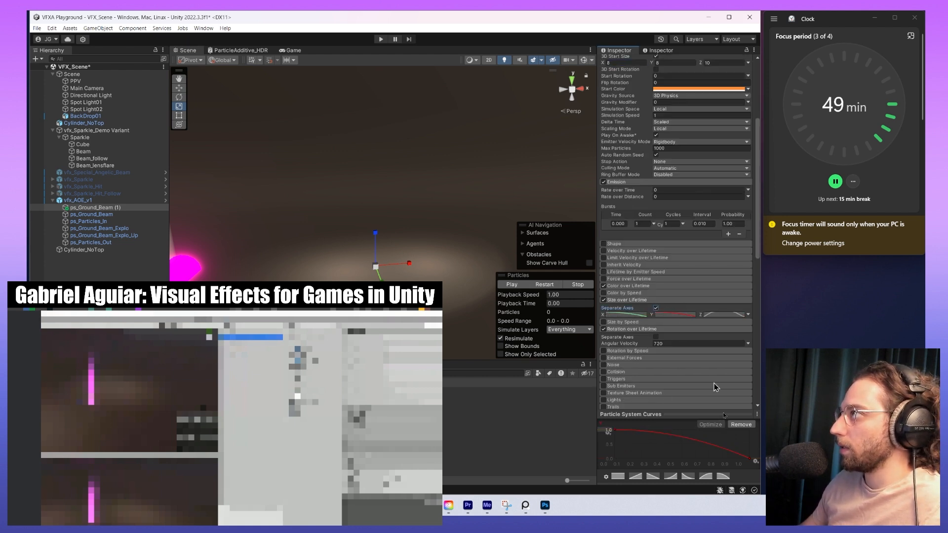
{"action": "double_click", "coordinate": [666, 434]}
{"action": "left_click_drag", "start_coordinate": [665, 434], "coordinate": [708, 426]}
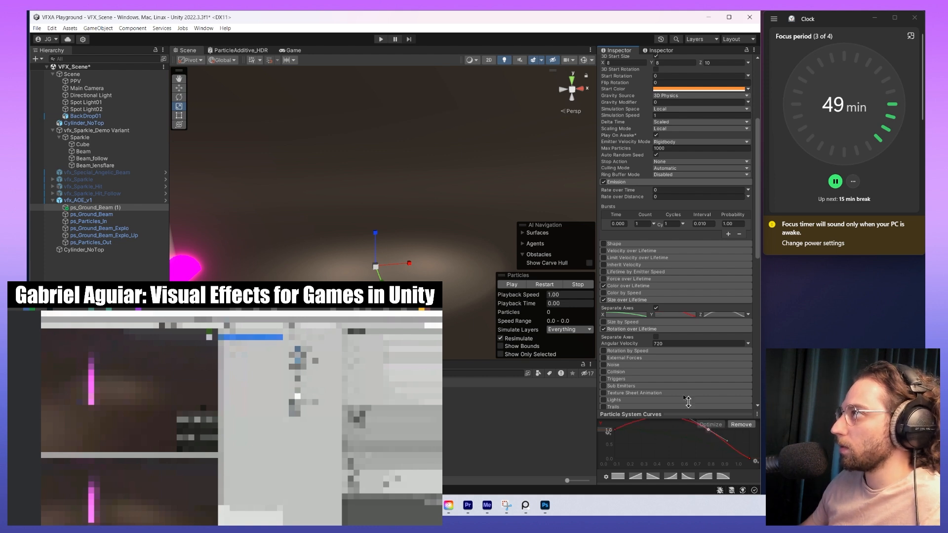
- Copy the Y size curve onto the X axis and replay the beam together with ps_Ground_Beam and ps_Particles_In
{"action": "right_click", "coordinate": [693, 316]}
{"action": "right_click", "coordinate": [604, 314]}
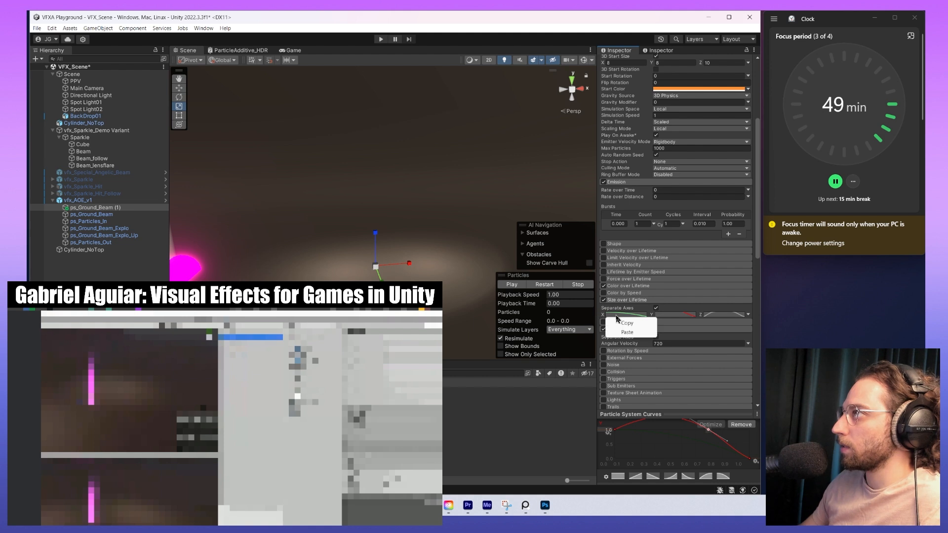
{"action": "left_click", "coordinate": [617, 332]}
{"action": "left_click", "coordinate": [546, 285]}
{"action": "left_click", "coordinate": [104, 214], "text": "ctrl"}
{"action": "left_click", "coordinate": [104, 222], "text": "ctrl"}
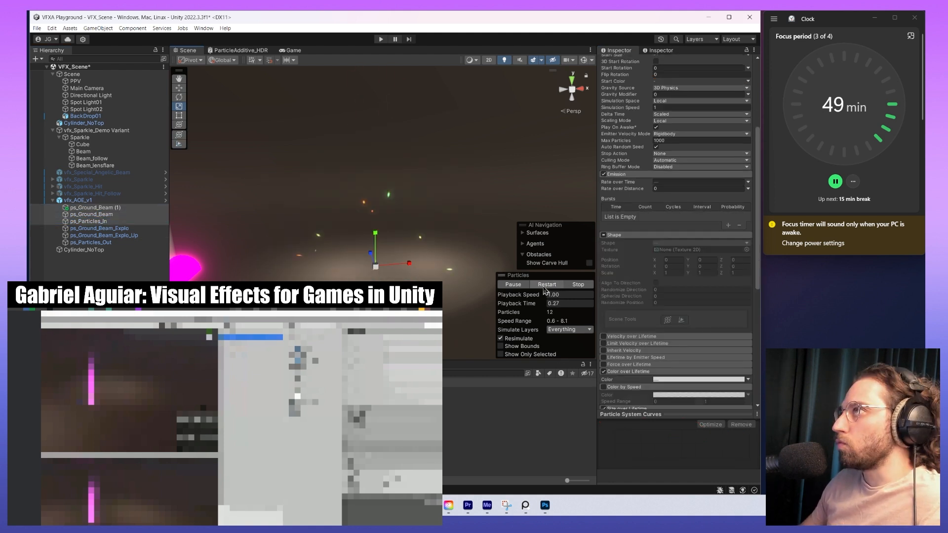
{"action": "left_click", "coordinate": [546, 284]}
{"action": "left_click", "coordinate": [546, 285]}
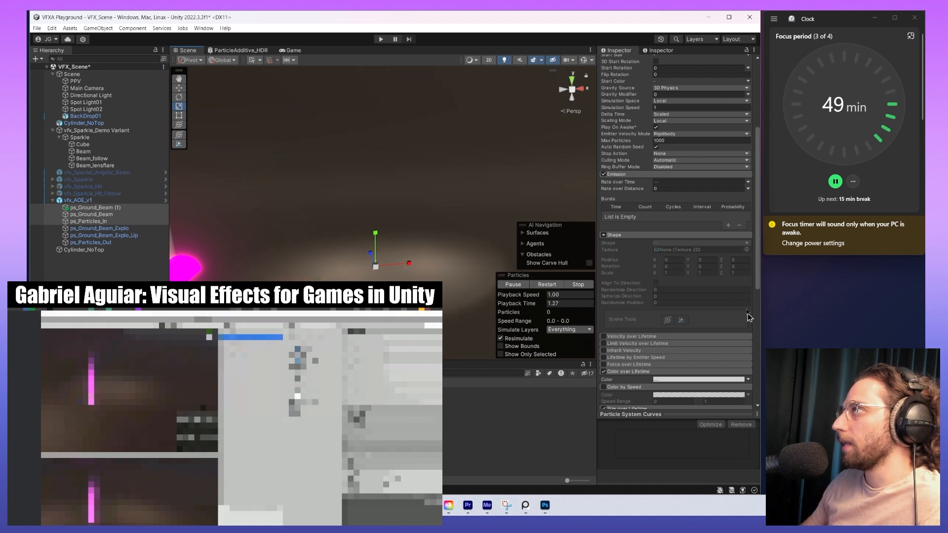
- Try Z start sizes of 8, 7 and 6 on ps_Ground_Beam (1) and replay it with ps_Ground_Beam and ps_Particles_In
{"action": "scroll", "coordinate": [690, 320], "scroll_direction": "up", "scroll_amount": 6}
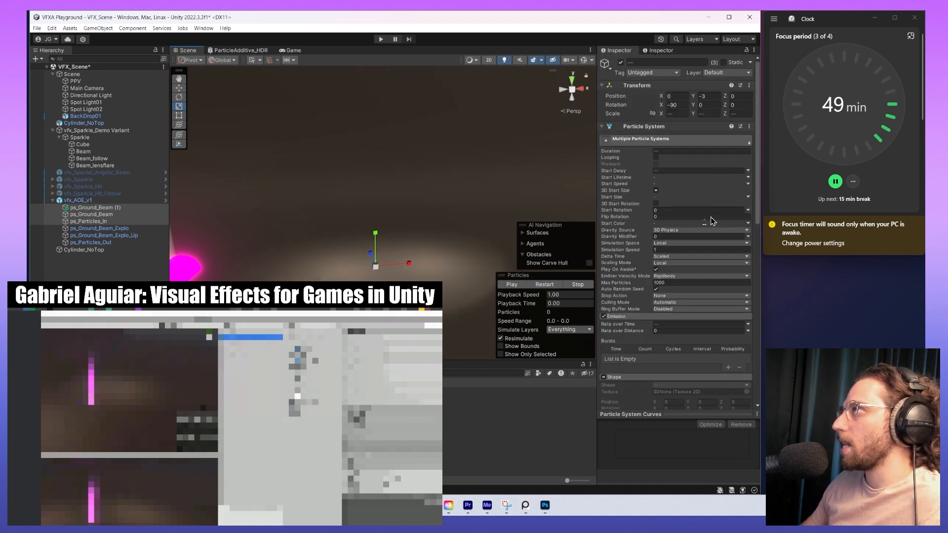
{"action": "left_click", "coordinate": [94, 208]}
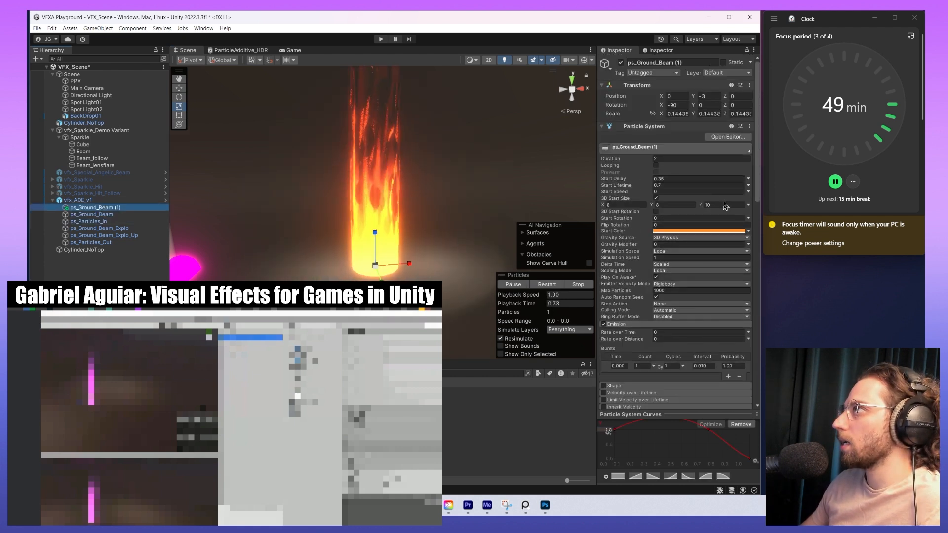
{"action": "left_click", "coordinate": [655, 198]}
{"action": "left_click", "coordinate": [721, 204]}
{"action": "type", "text": "10"}
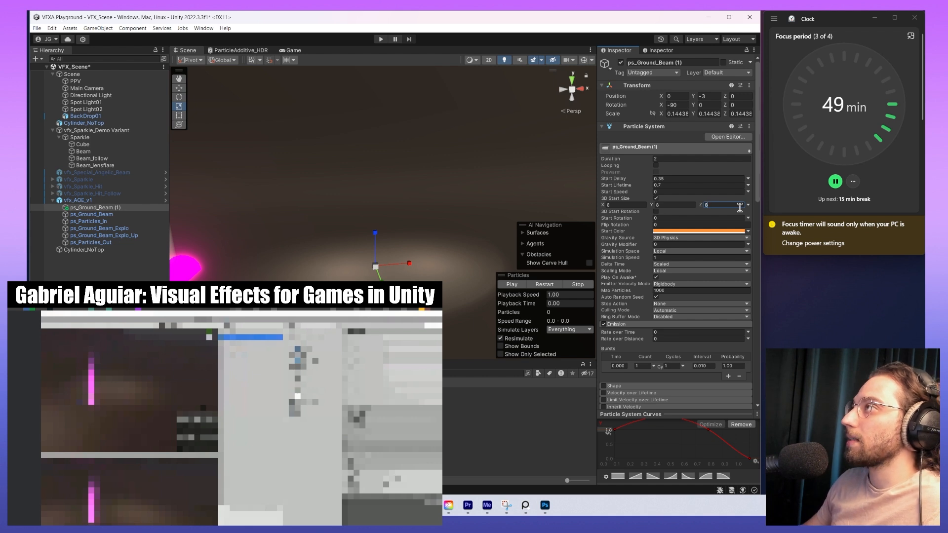
{"action": "left_click", "coordinate": [561, 283]}
{"action": "left_click", "coordinate": [714, 203]}
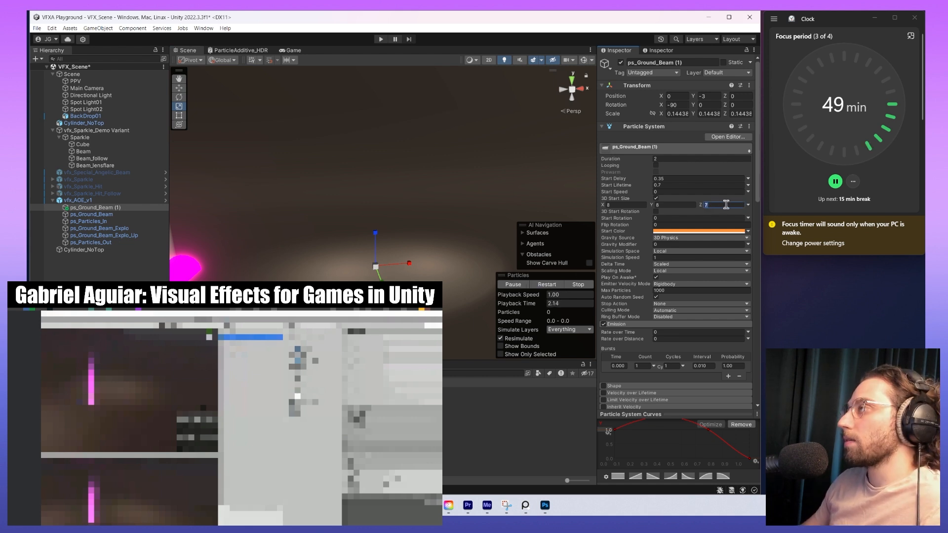
{"action": "left_click", "coordinate": [89, 221], "text": "shift"}
{"action": "left_click", "coordinate": [546, 285]}
{"action": "left_click", "coordinate": [546, 284]}
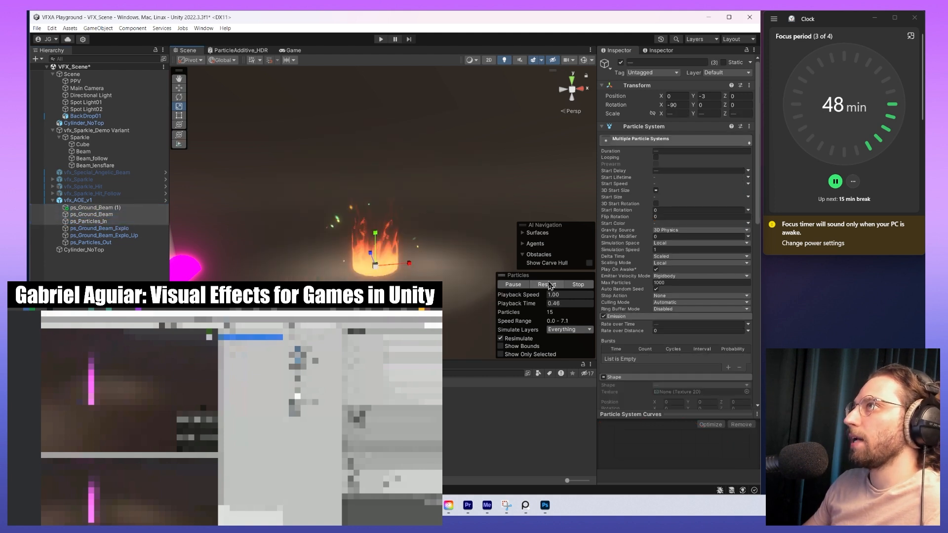
{"action": "left_click", "coordinate": [548, 285]}
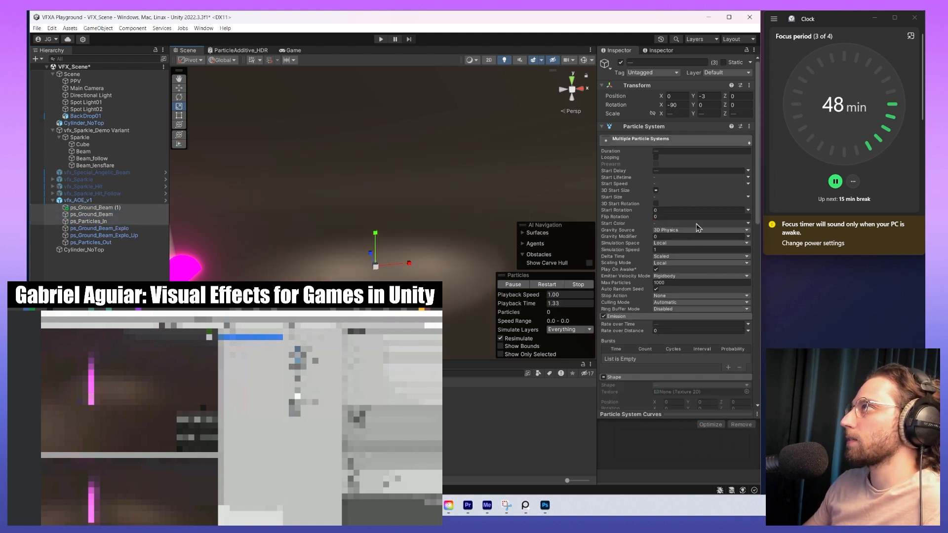
- Set the Z start size of ps_Ground_Beam (1) to 4 and replay it with ps_Ground_Beam and ps_Particles_In
{"action": "left_click", "coordinate": [98, 210]}
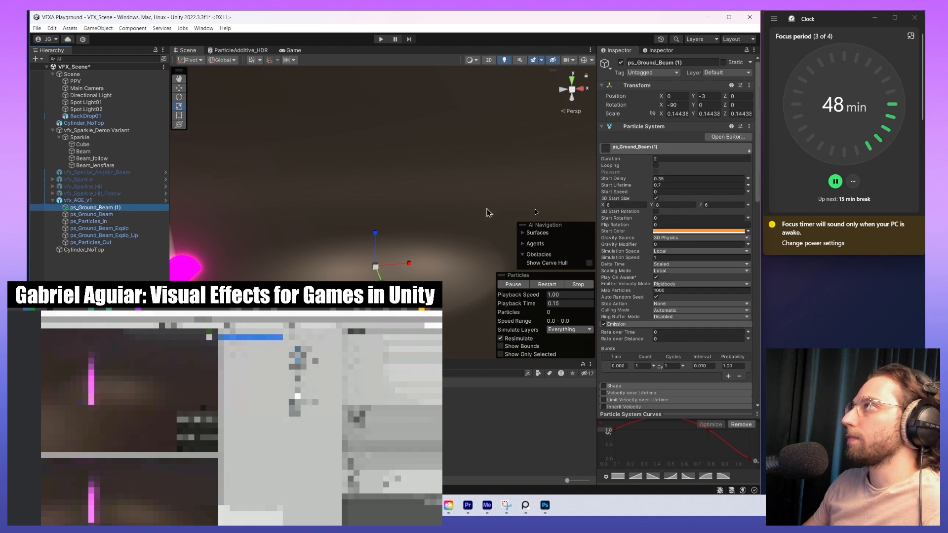
{"action": "left_click", "coordinate": [726, 204]}
{"action": "type", "text": "4"}
{"action": "left_click", "coordinate": [546, 284]}
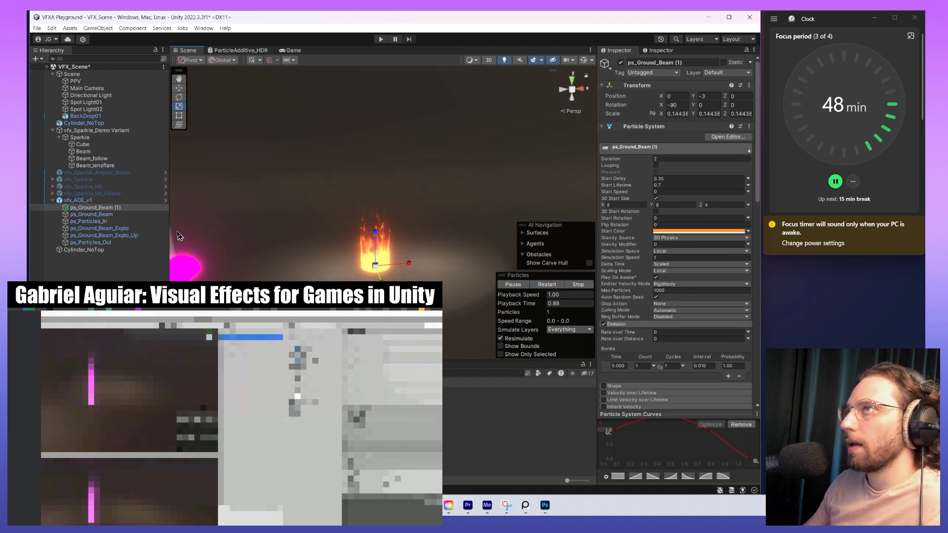
{"action": "left_click", "coordinate": [137, 222], "text": "shift"}
{"action": "left_click", "coordinate": [547, 285]}
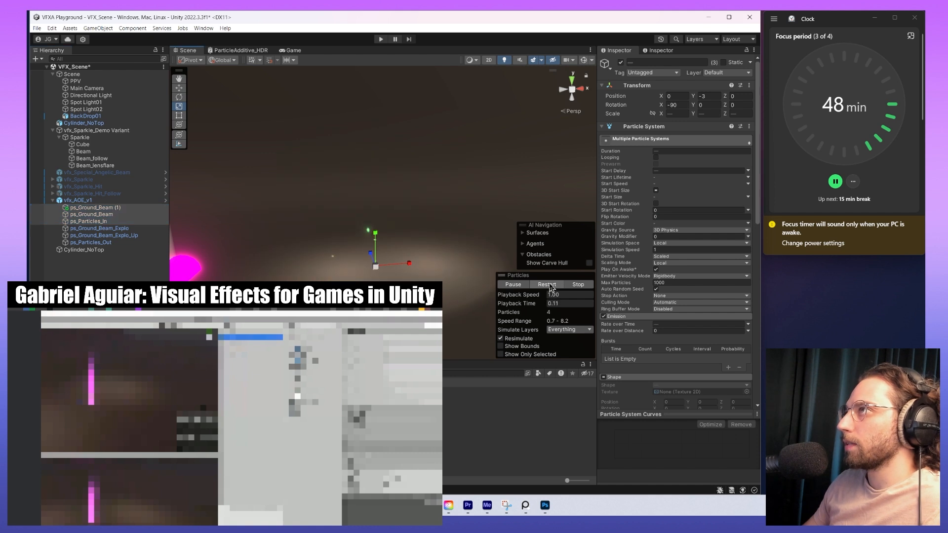
- Try a bright green end key at 100% in the Color over Lifetime gradient of all three selected particle systems and replay them
{"action": "scroll", "coordinate": [681, 282], "scroll_direction": "down", "scroll_amount": 5}
{"action": "scroll", "coordinate": [678, 278], "scroll_direction": "down", "scroll_amount": 3}
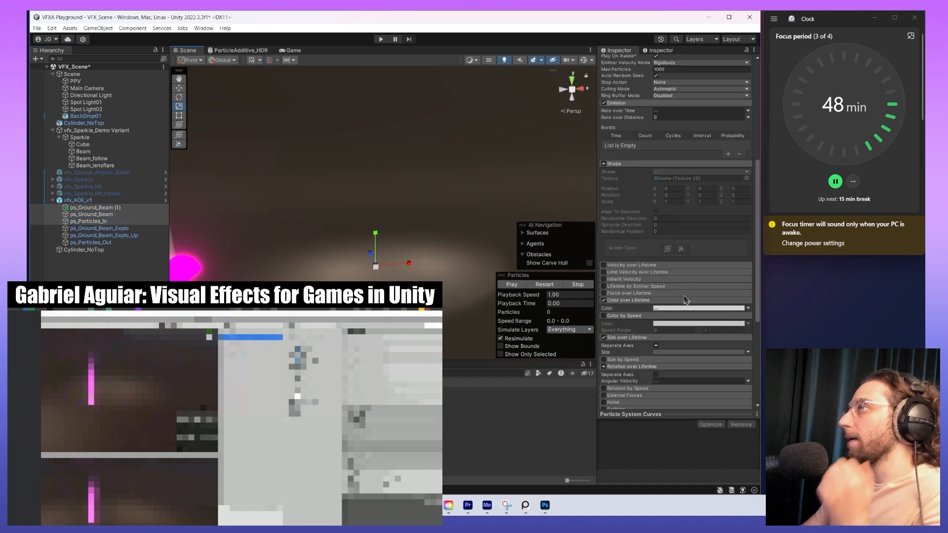
{"action": "left_click", "coordinate": [671, 301]}
{"action": "left_click", "coordinate": [684, 310]}
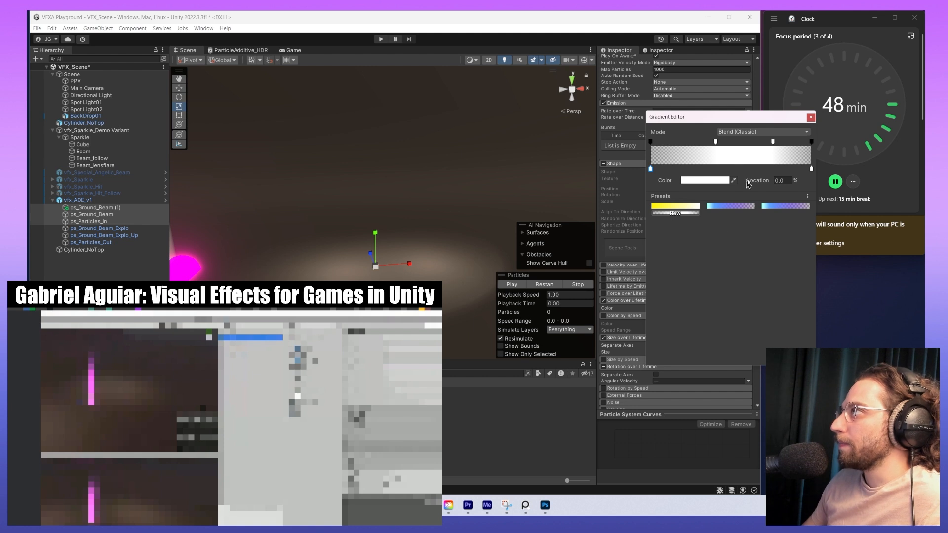
{"action": "left_click", "coordinate": [773, 143]}
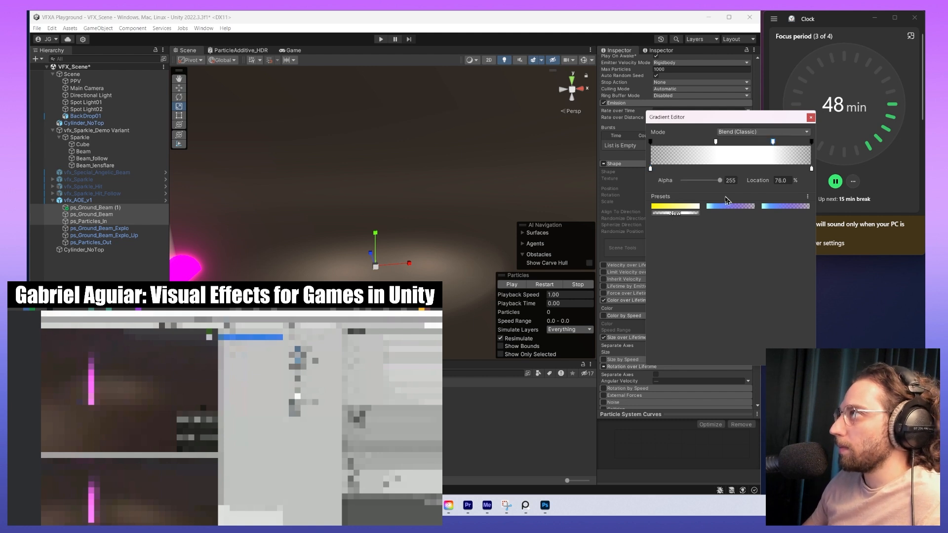
{"action": "left_click", "coordinate": [811, 170]}
{"action": "left_click", "coordinate": [696, 180]}
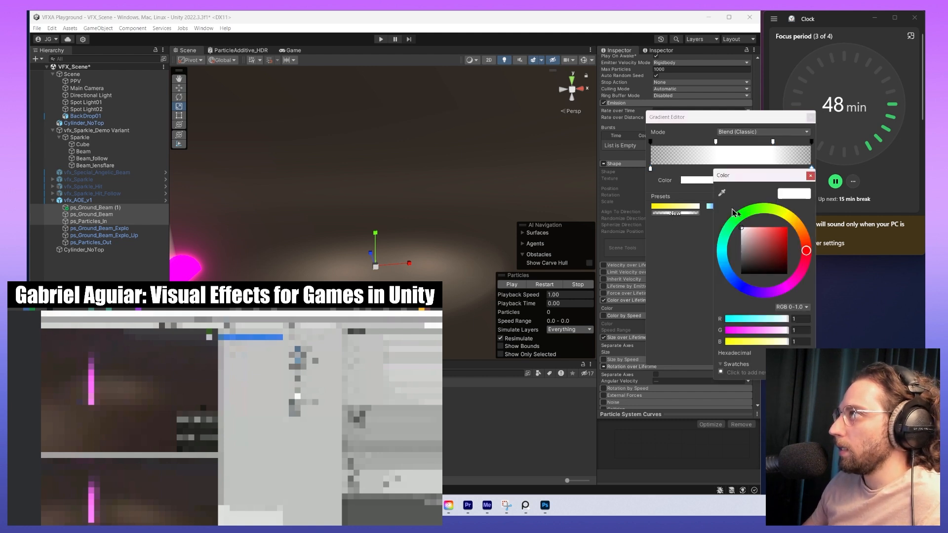
{"action": "left_click", "coordinate": [759, 210]}
{"action": "left_click_drag", "start_coordinate": [760, 235], "coordinate": [789, 226]}
{"action": "left_click", "coordinate": [695, 319]}
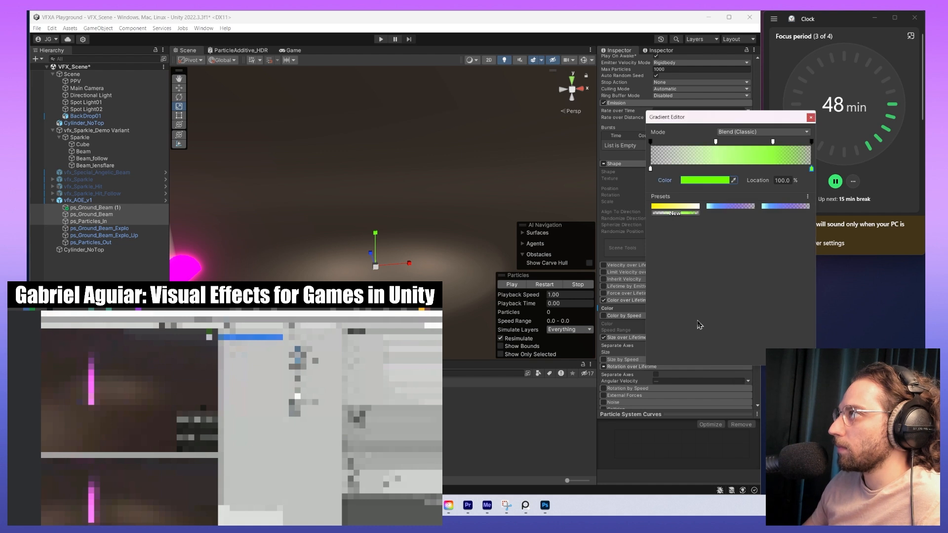
{"action": "left_click", "coordinate": [545, 285]}
{"action": "scroll", "coordinate": [698, 290], "scroll_direction": "down", "scroll_amount": 1}
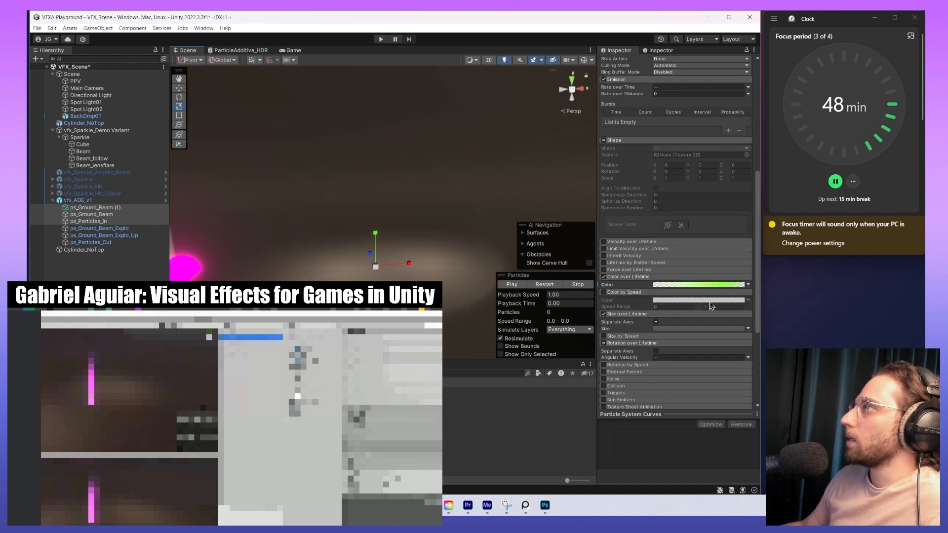
{"action": "scroll", "coordinate": [728, 284], "scroll_direction": "up", "scroll_amount": 10}
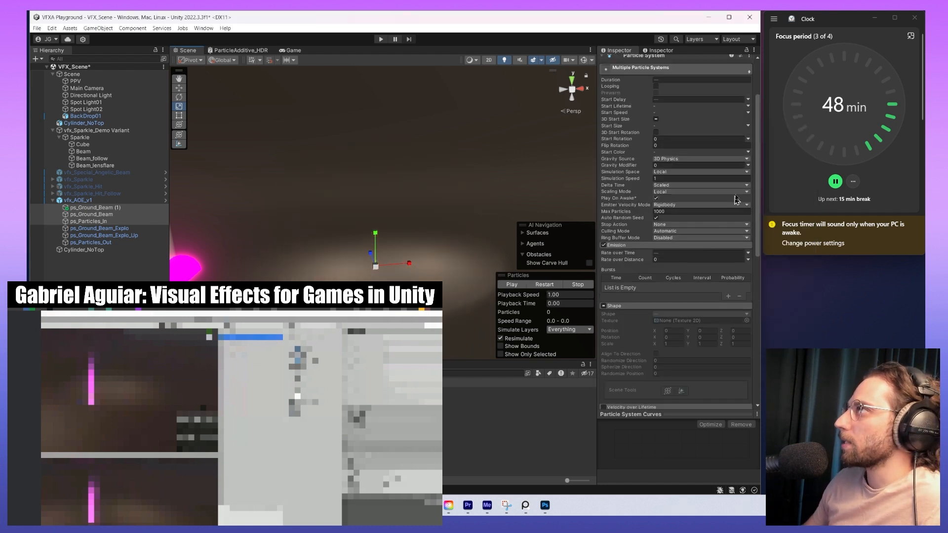
{"action": "scroll", "coordinate": [733, 189], "scroll_direction": "down", "scroll_amount": 10}
{"action": "scroll", "coordinate": [719, 193], "scroll_direction": "up", "scroll_amount": 10}
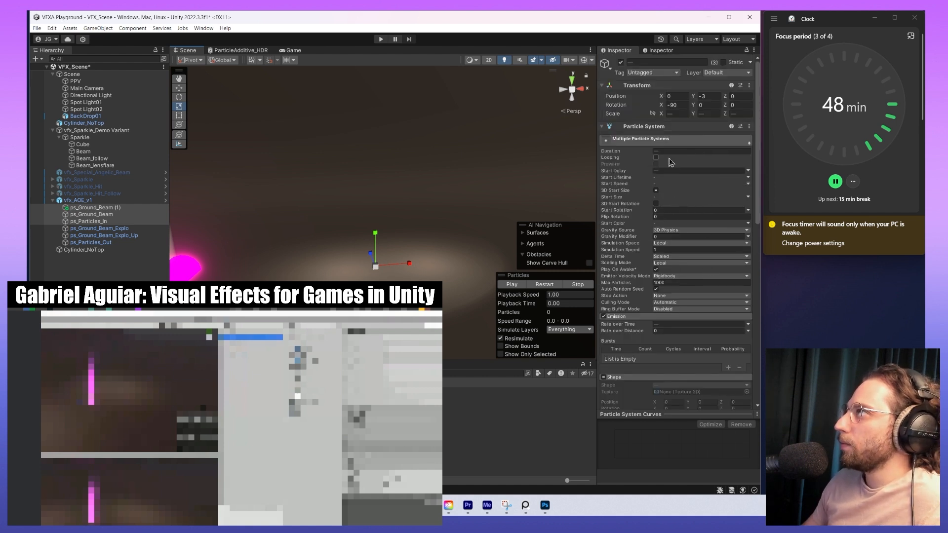
- Make the end color key of the Color over Lifetime gradient on ps_Ground_Beam (1) lime green (94FF00) and replay the beam
{"action": "left_click", "coordinate": [114, 208], "text": "shift"}
{"action": "scroll", "coordinate": [715, 252], "scroll_direction": "down", "scroll_amount": 7}
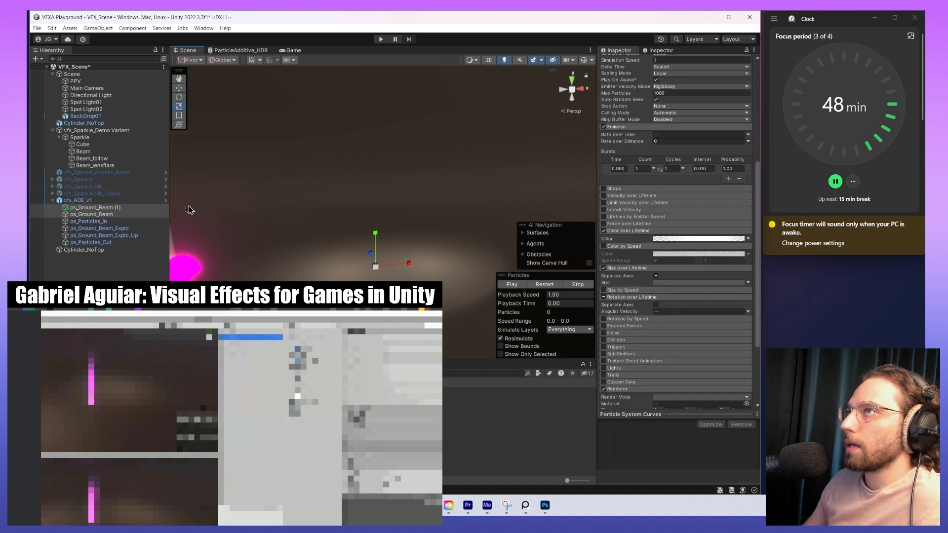
{"action": "left_click", "coordinate": [117, 209]}
{"action": "left_click", "coordinate": [719, 248]}
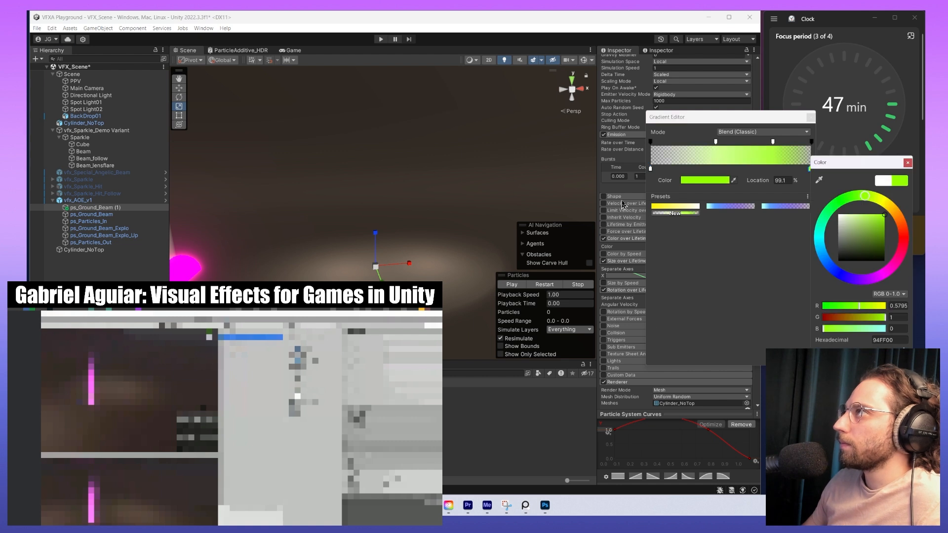
{"action": "left_click", "coordinate": [911, 155]}
{"action": "left_click", "coordinate": [511, 284]}
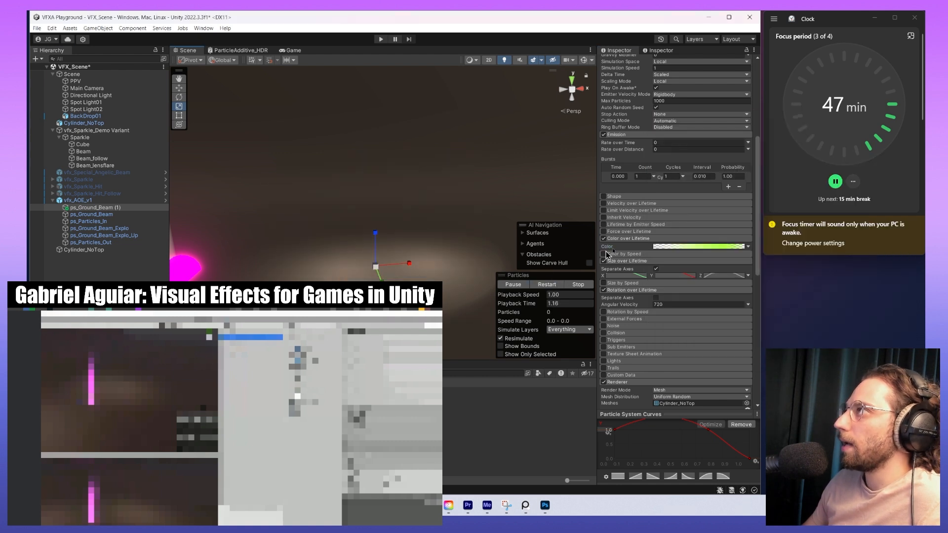
- Change the Start Color of ps_Ground_Beam (1) to white
{"action": "scroll", "coordinate": [732, 168], "scroll_direction": "up", "scroll_amount": 6}
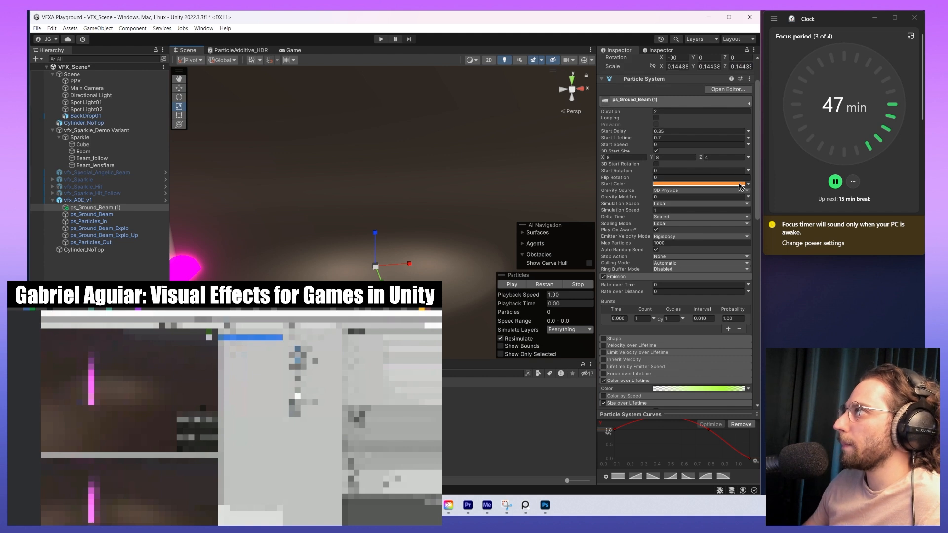
{"action": "left_click", "coordinate": [747, 183]}
{"action": "left_click", "coordinate": [738, 184]}
{"action": "left_click_drag", "start_coordinate": [767, 236], "coordinate": [757, 224]}
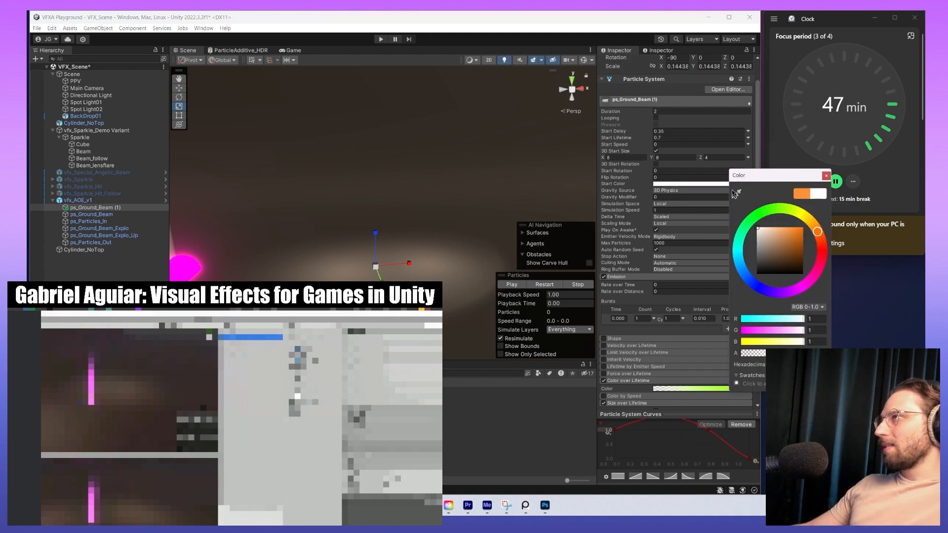
- Copy the restored orange Start Color into the Color over Lifetime gradient's first key, add an orange key at 45.8% and move the lime key inward
{"action": "left_click", "coordinate": [826, 174]}
{"action": "key", "text": "ctrl+z"}
{"action": "right_click", "coordinate": [720, 183]}
{"action": "left_click", "coordinate": [732, 192]}
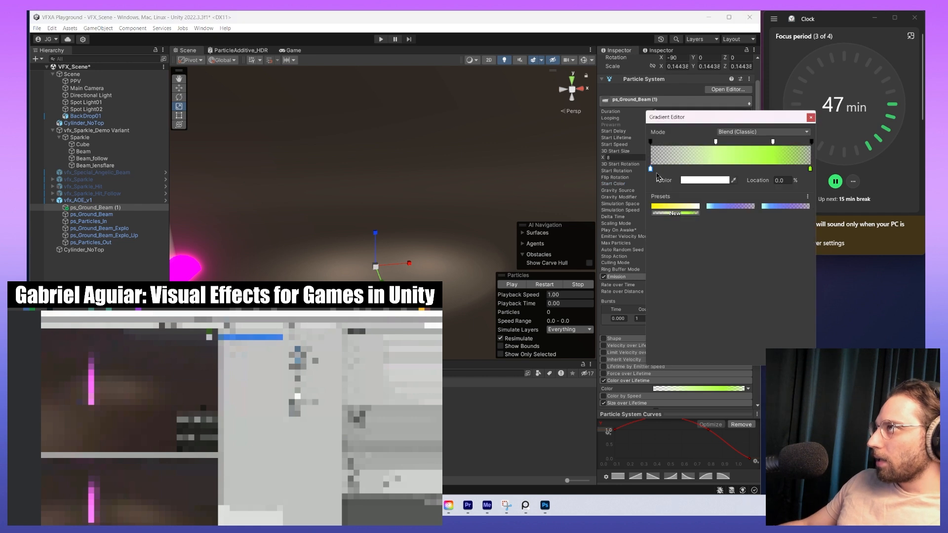
{"action": "key", "text": "ctrl+v"}
{"action": "left_click", "coordinate": [703, 169]}
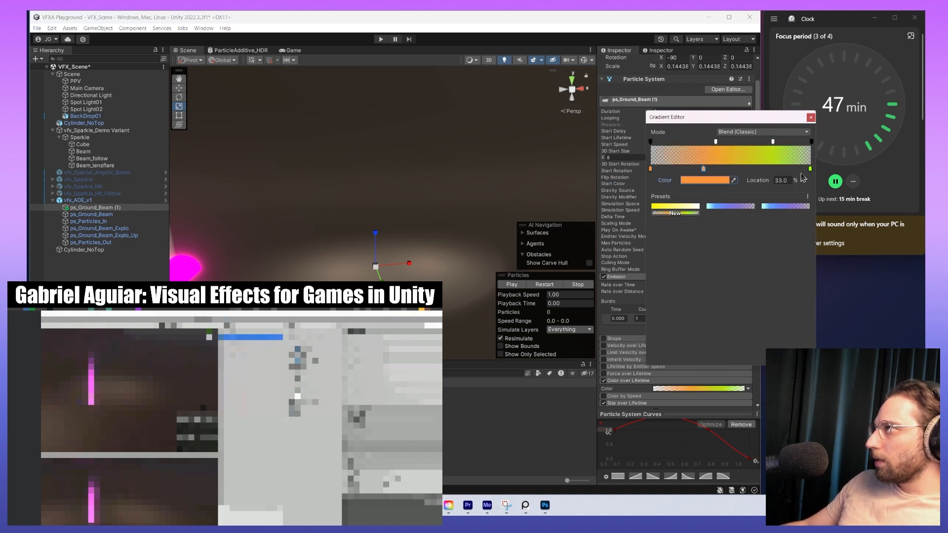
{"action": "left_click_drag", "start_coordinate": [809, 169], "coordinate": [724, 169]}
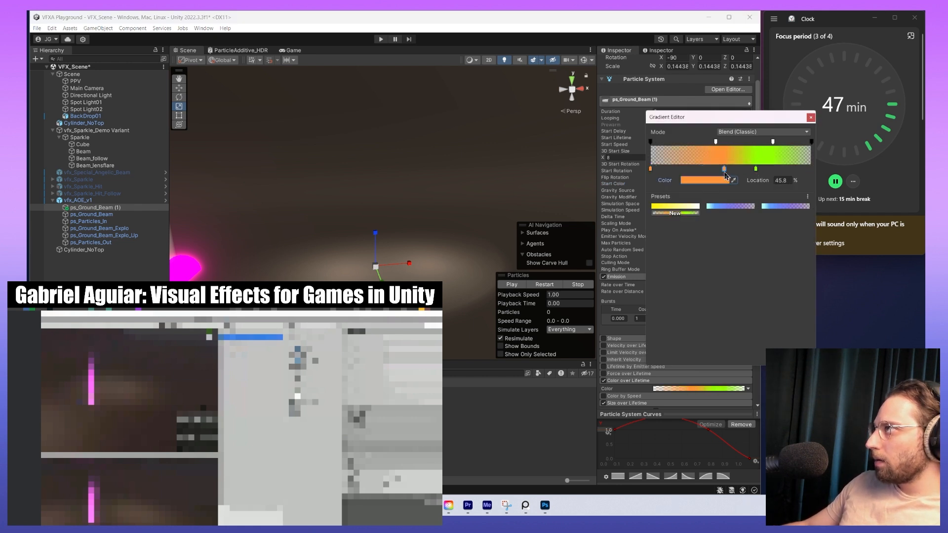
- Replay ps_Ground_Beam (1) with its new gradient and turn its Start Color back to white
{"action": "left_click", "coordinate": [544, 285]}
{"action": "left_click", "coordinate": [724, 184]}
{"action": "left_click_drag", "start_coordinate": [765, 241], "coordinate": [706, 194]}
{"action": "left_click", "coordinate": [544, 285]}
{"action": "left_click", "coordinate": [88, 221], "text": "shift"}
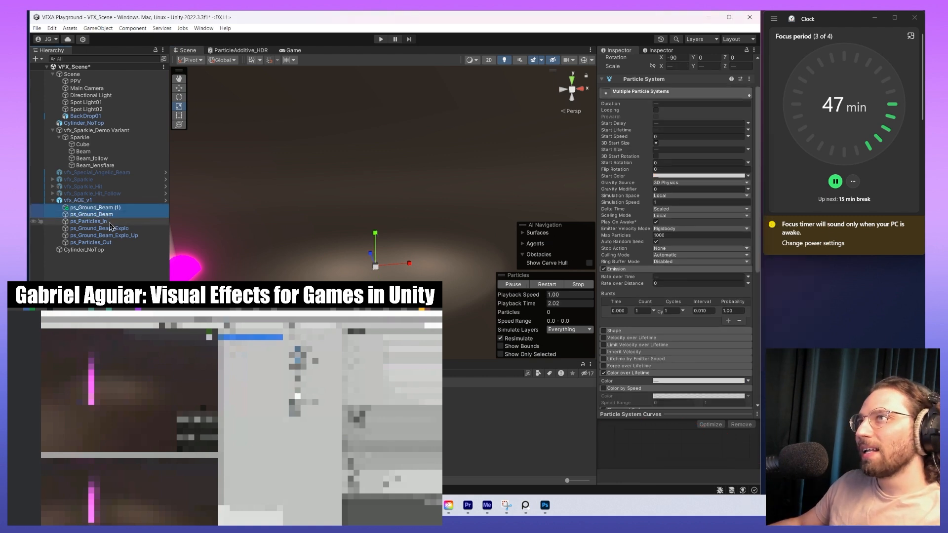
- Copy the orange-to-lime Color over Lifetime gradient from ps_Ground_Beam (1) to ps_Ground_Beam and make ps_Ground_Beam's Start Color white
{"action": "left_click", "coordinate": [130, 207]}
{"action": "scroll", "coordinate": [685, 260], "scroll_direction": "down", "scroll_amount": 3}
{"action": "right_click", "coordinate": [712, 295]}
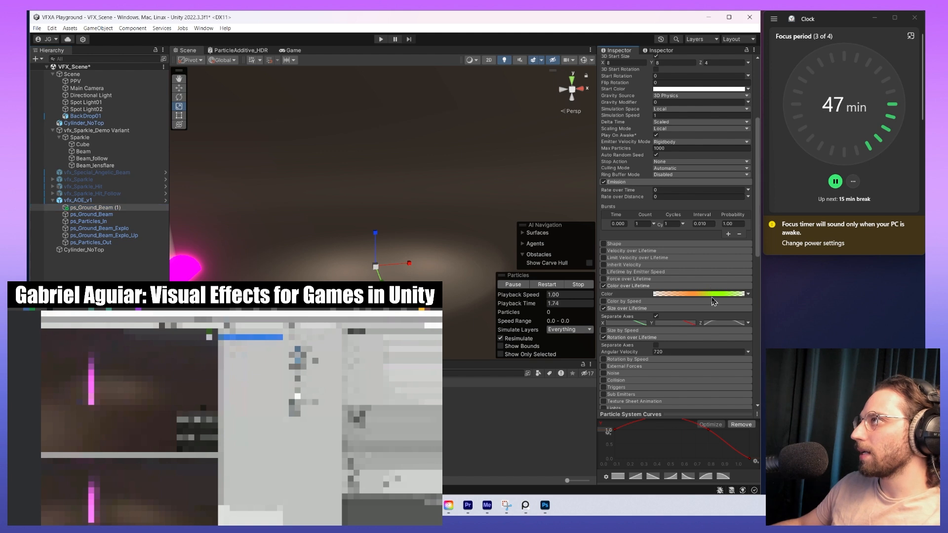
{"action": "left_click", "coordinate": [719, 299]}
{"action": "right_click", "coordinate": [719, 290]}
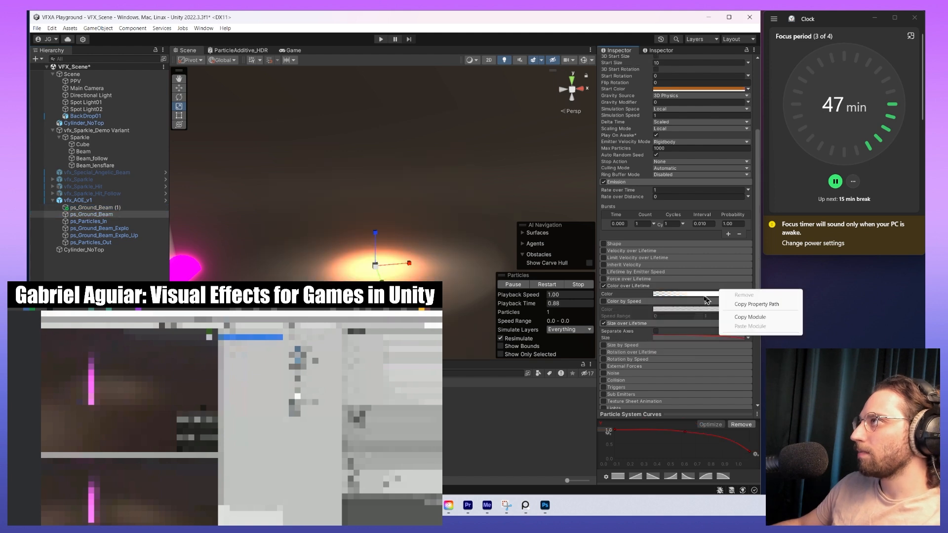
{"action": "left_click", "coordinate": [707, 300]}
{"action": "scroll", "coordinate": [691, 247], "scroll_direction": "up", "scroll_amount": 3}
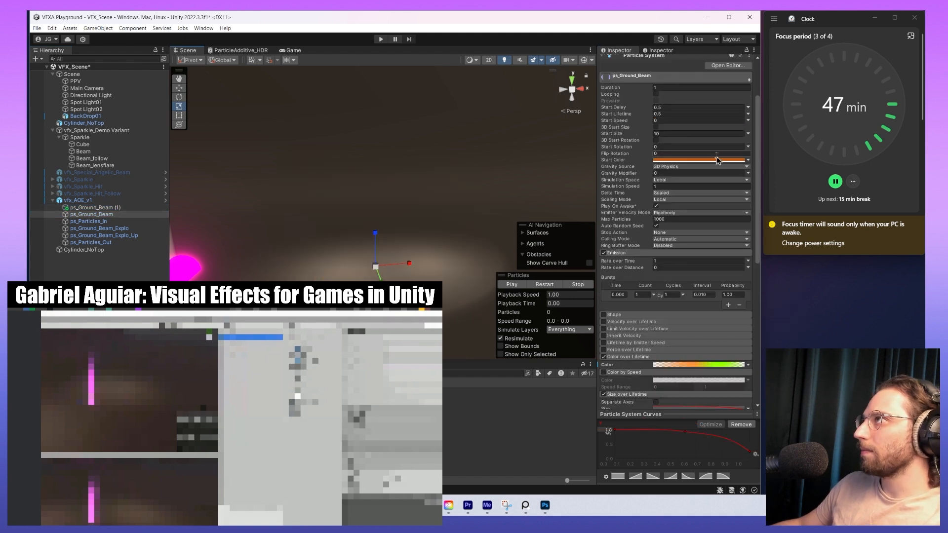
{"action": "left_click", "coordinate": [706, 160]}
- Darken the Start Color of ps_Ground_Beam to grey in two passes, replaying the particle system in between
{"action": "left_click", "coordinate": [93, 208], "text": "ctrl"}
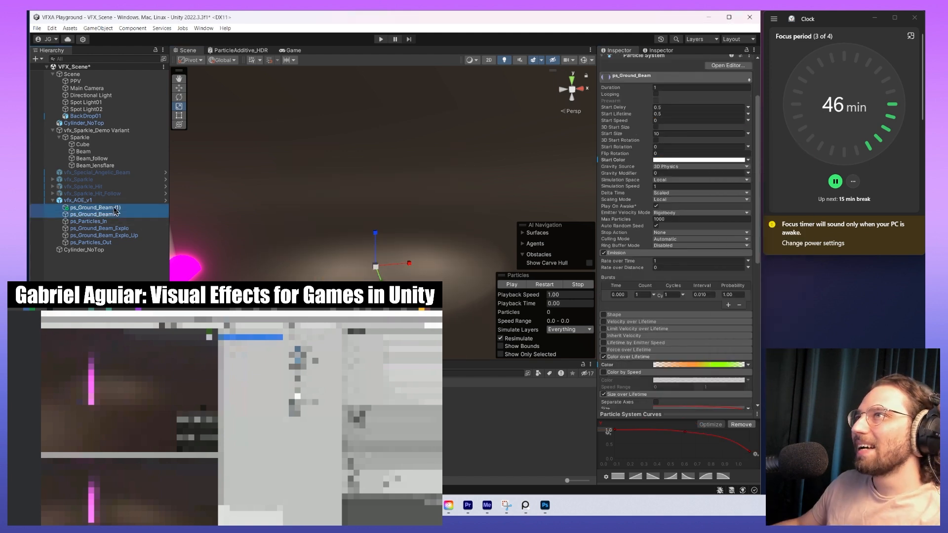
{"action": "left_click", "coordinate": [94, 207]}
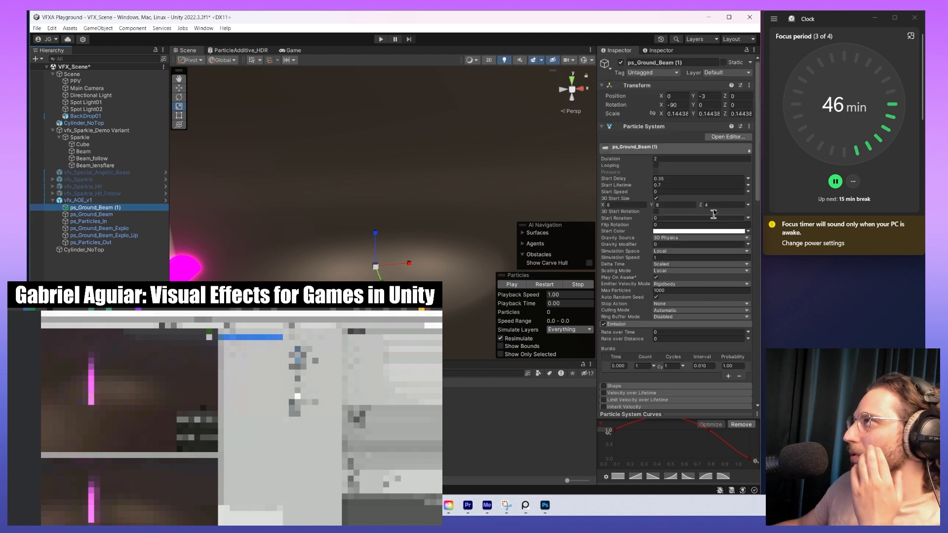
{"action": "left_click", "coordinate": [114, 216]}
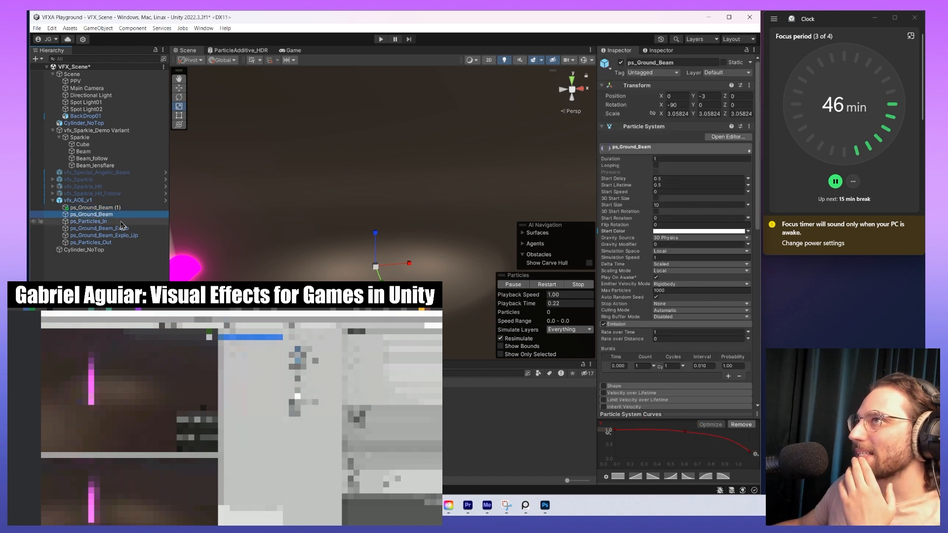
{"action": "left_click", "coordinate": [699, 231]}
{"action": "left_click", "coordinate": [753, 294]}
{"action": "left_click_drag", "start_coordinate": [754, 295], "coordinate": [739, 298]}
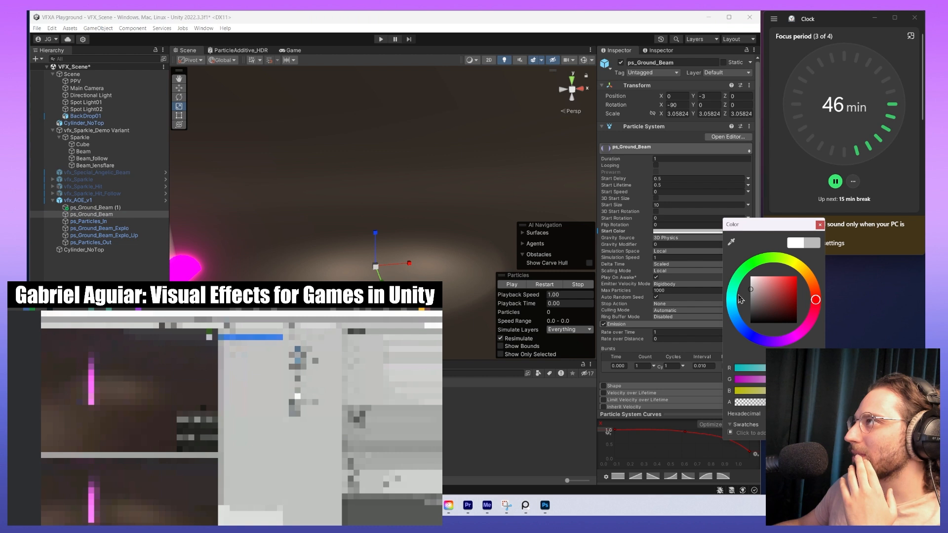
{"action": "left_click", "coordinate": [537, 295]}
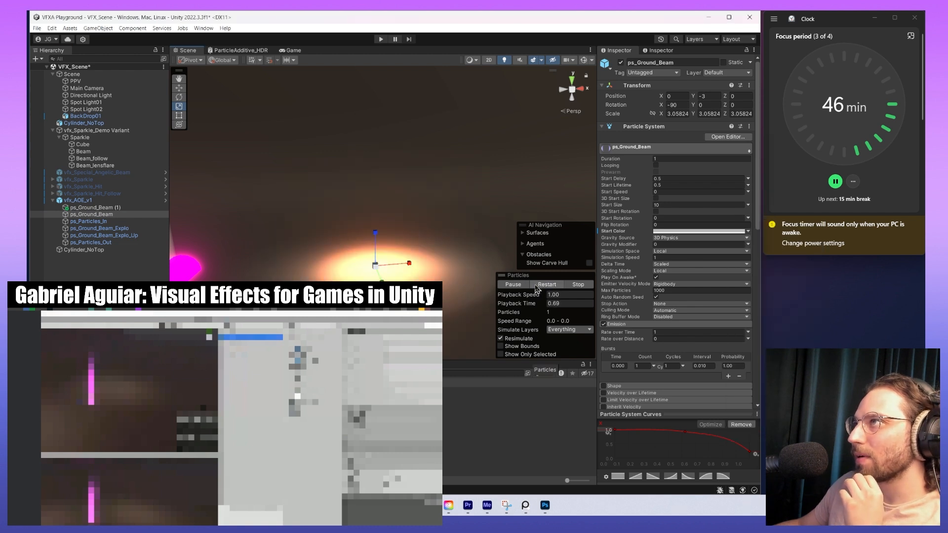
{"action": "left_click", "coordinate": [705, 231]}
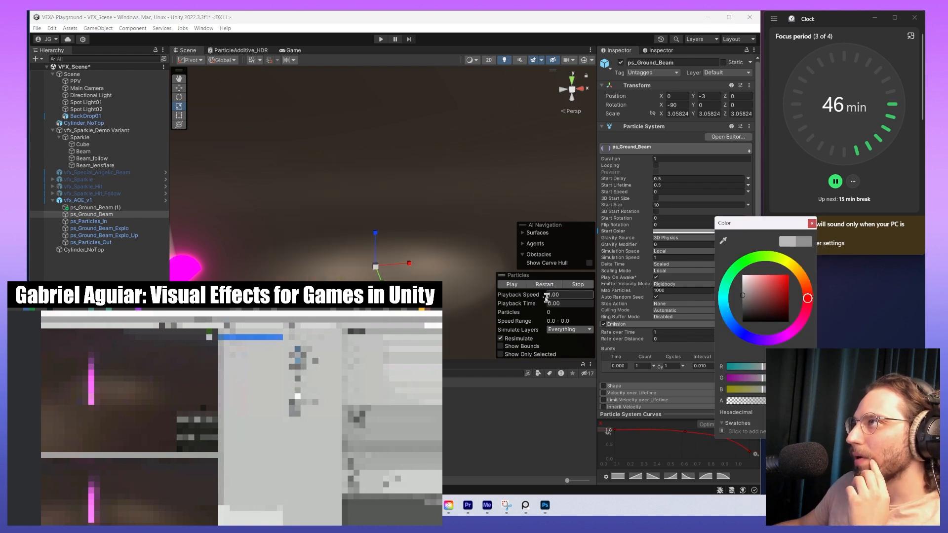
- Set the Z start size of ps_Ground_Beam (1) to 6 and replay it with ps_Ground_Beam and ps_Particles_In
{"action": "left_click", "coordinate": [95, 207]}
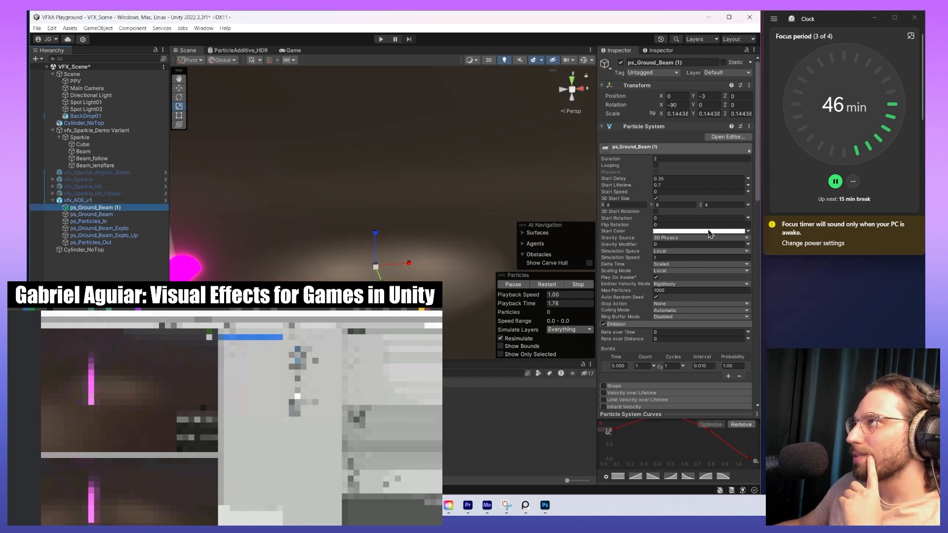
{"action": "left_click", "coordinate": [723, 204]}
{"action": "type", "text": "6"}
{"action": "left_click", "coordinate": [91, 214], "text": "shift"}
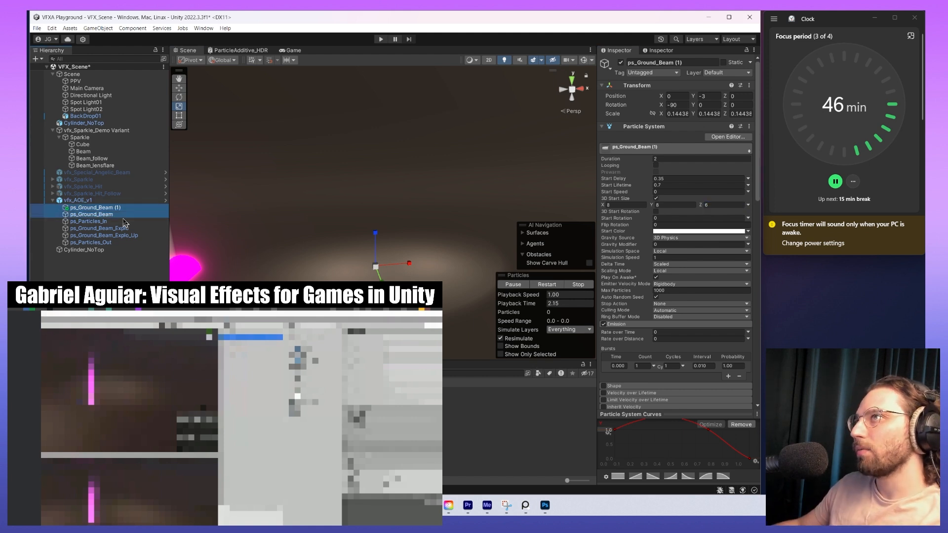
{"action": "left_click", "coordinate": [542, 283]}
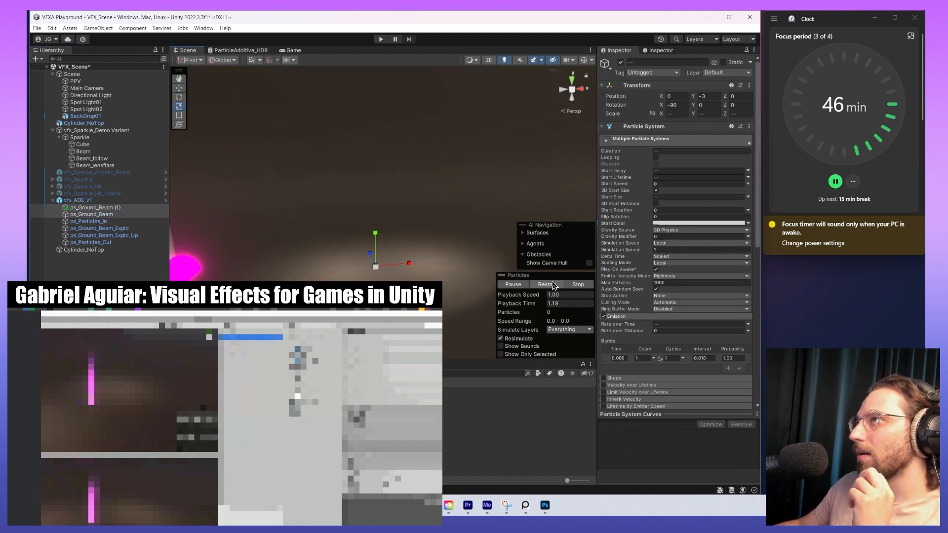
{"action": "left_click", "coordinate": [98, 221], "text": "shift"}
{"action": "left_click", "coordinate": [546, 284]}
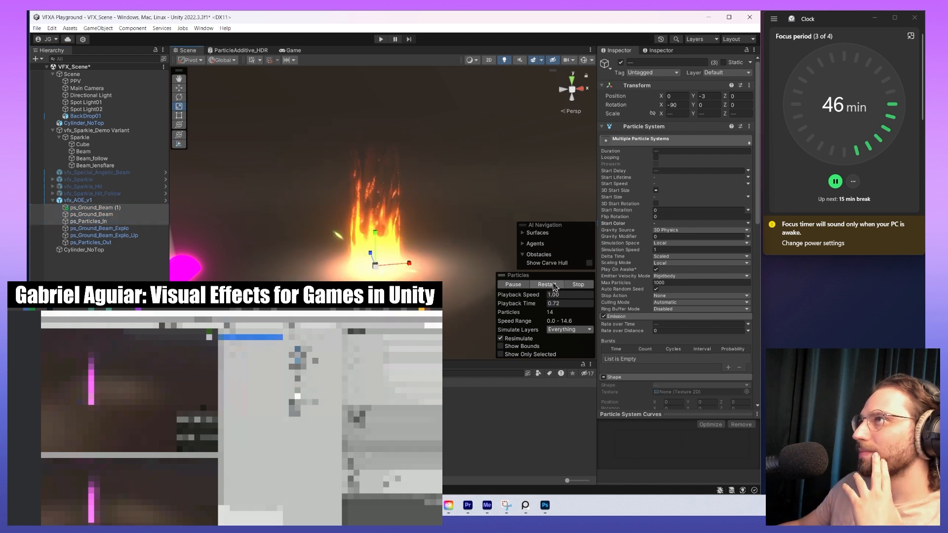
- Replay all six particle systems of vfx_AOE_v1 together to review the full effect
{"action": "left_click", "coordinate": [138, 236], "text": "shift"}
{"action": "left_click", "coordinate": [92, 242], "text": "shift"}
{"action": "left_click", "coordinate": [547, 285]}
{"action": "left_click", "coordinate": [555, 287]}
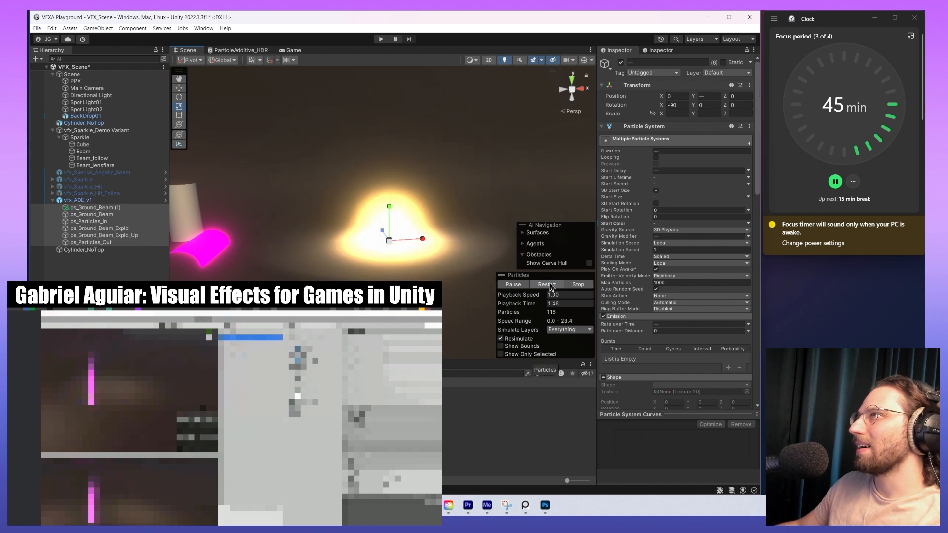
{"action": "left_click", "coordinate": [550, 286]}
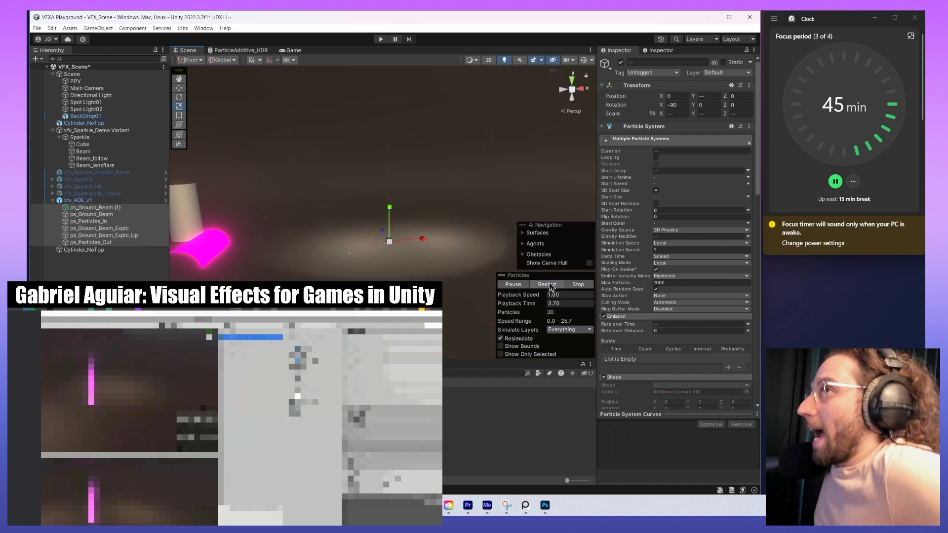
- Duplicate ps_Ground_Beam (1) and inspect the timing settings of ps_Ground_Beam_Explo_Up
{"action": "left_click", "coordinate": [151, 210]}
{"action": "key", "text": "ctrl+d"}
{"action": "left_click", "coordinate": [125, 242]}
{"action": "left_click", "coordinate": [123, 236]}
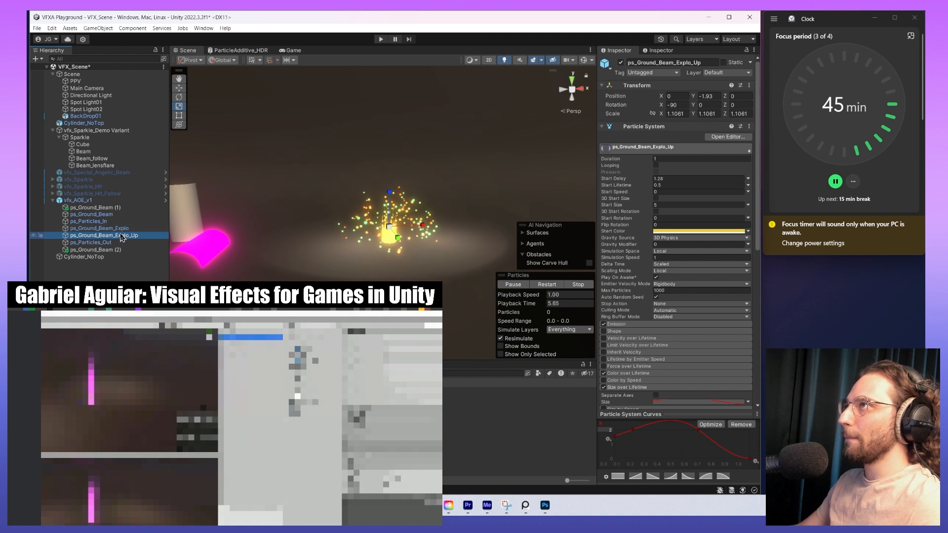
{"action": "left_click", "coordinate": [551, 286]}
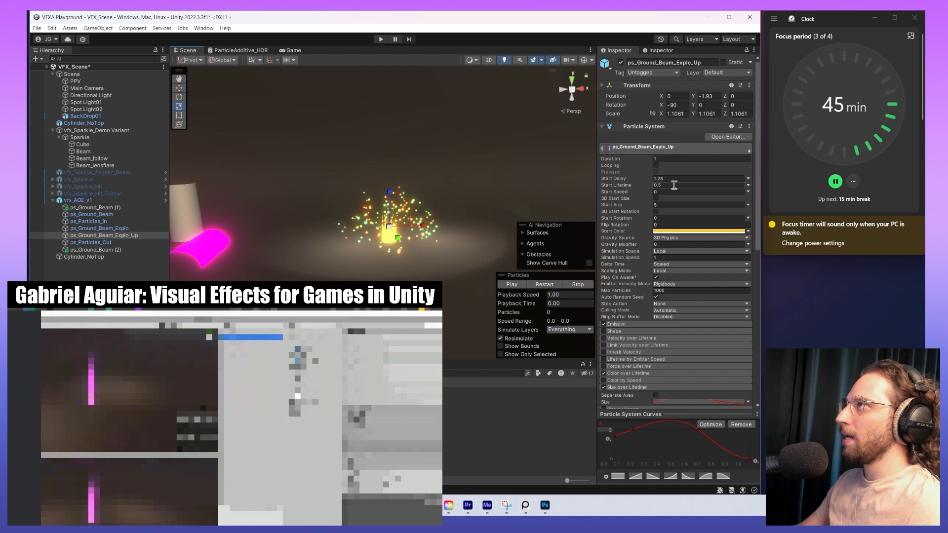
- Set the Start Delay of ps_Ground_Beam (2) to 1.8 and its Start Lifetime to 0.5, and replay it
{"action": "left_click", "coordinate": [141, 249]}
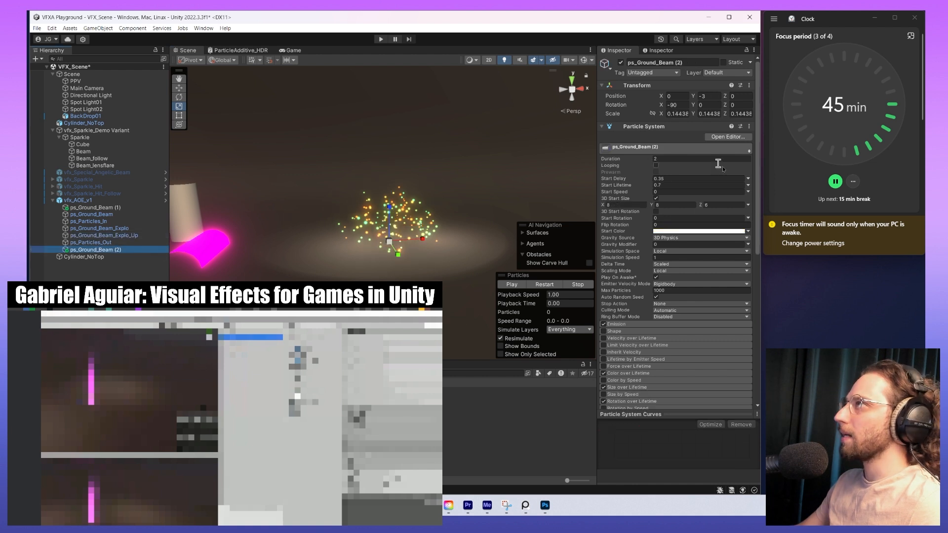
{"action": "left_click", "coordinate": [683, 179]}
{"action": "left_click", "coordinate": [131, 236]}
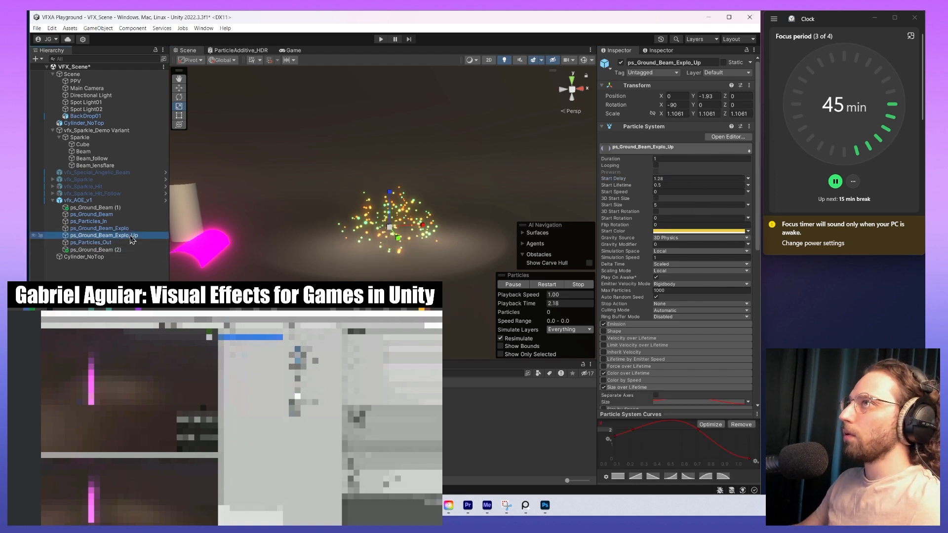
{"action": "left_click", "coordinate": [131, 249]}
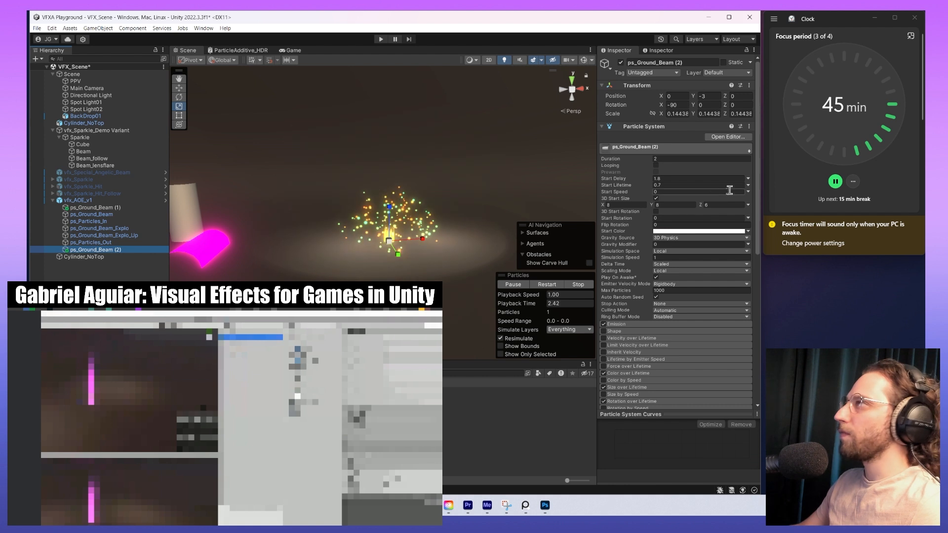
{"action": "left_click", "coordinate": [684, 186]}
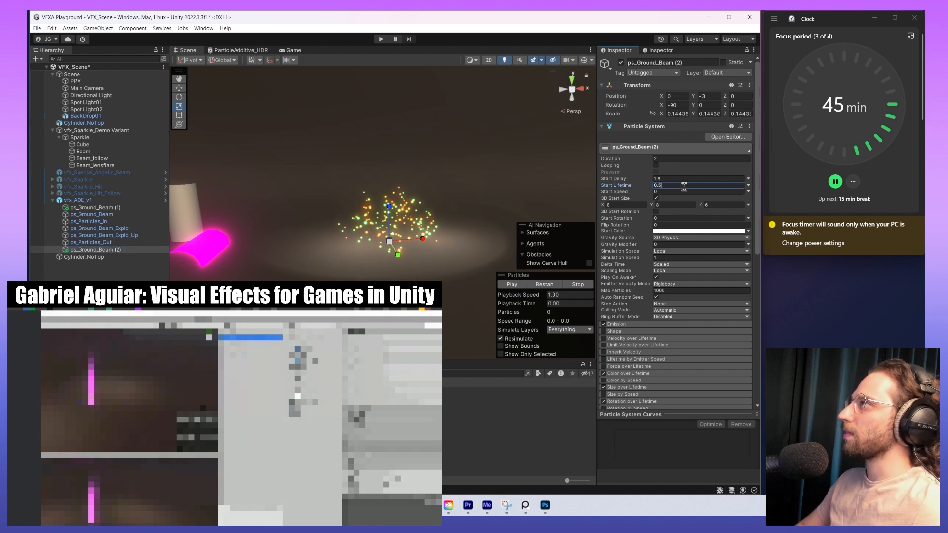
{"action": "left_click", "coordinate": [550, 285]}
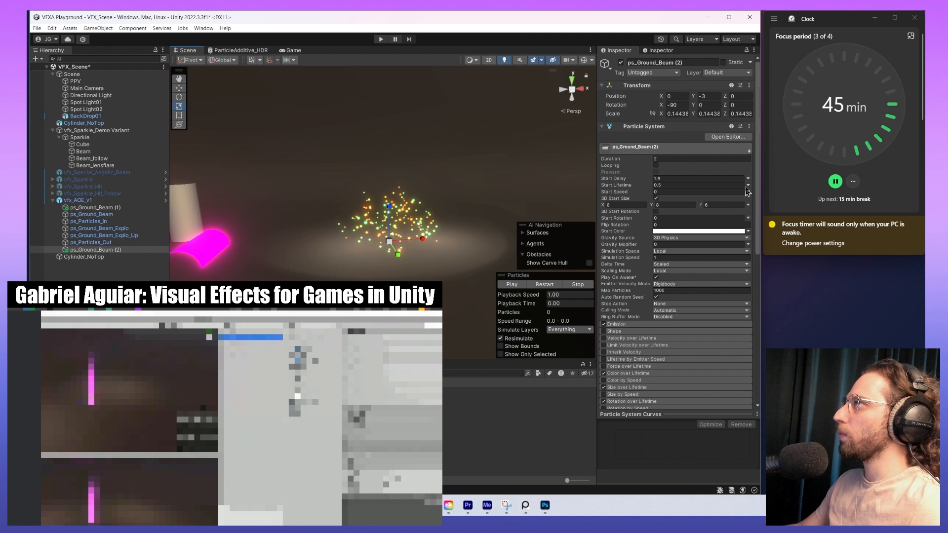
- Set the 3D Start Size of ps_Ground_Beam (2) to 20 on X, 20 on Y and 8 on Z, and replay it
{"action": "scroll", "coordinate": [641, 345], "scroll_direction": "down", "scroll_amount": 6}
{"action": "scroll", "coordinate": [669, 247], "scroll_direction": "up", "scroll_amount": 6}
{"action": "left_click", "coordinate": [635, 182]}
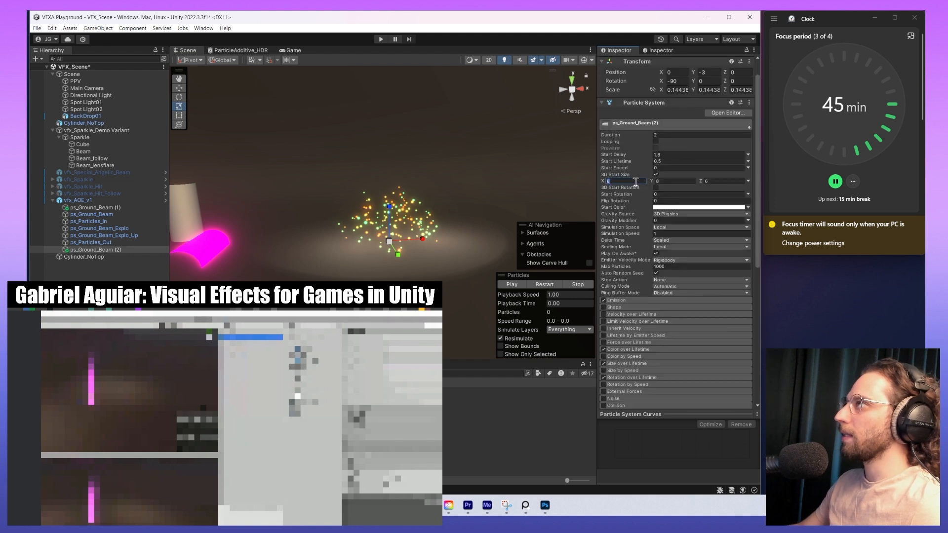
{"action": "type", "text": "20"}
{"action": "key", "text": "Tab"}
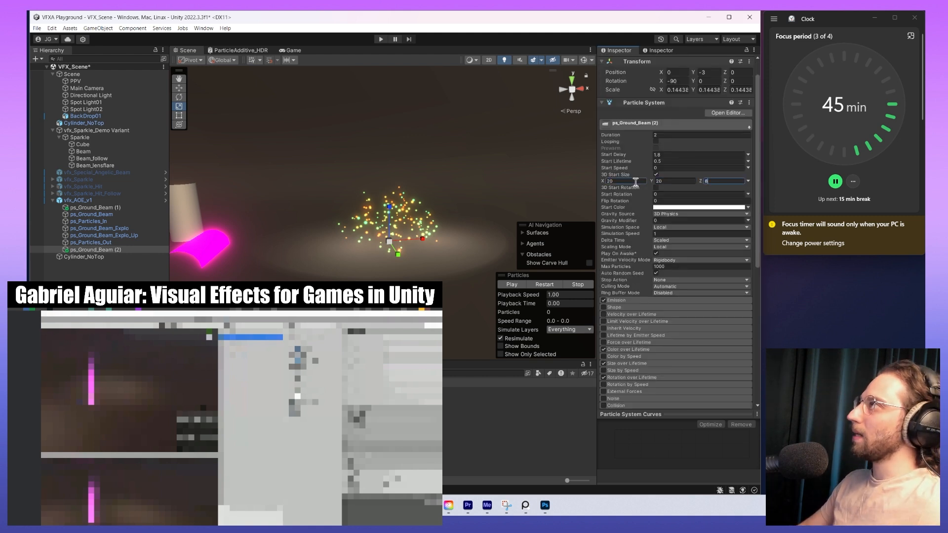
{"action": "type", "text": "8"}
{"action": "left_click", "coordinate": [545, 284]}
- Reshape the X curve of ps_Ground_Beam (2)'s Size over Lifetime into a curve rising from zero, starting from a curve preset
{"action": "scroll", "coordinate": [673, 305], "scroll_direction": "down", "scroll_amount": 2}
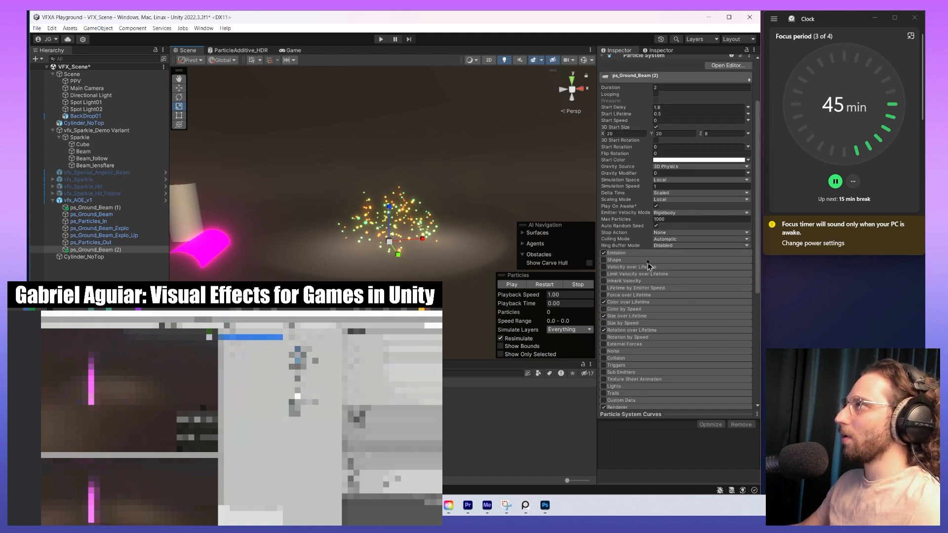
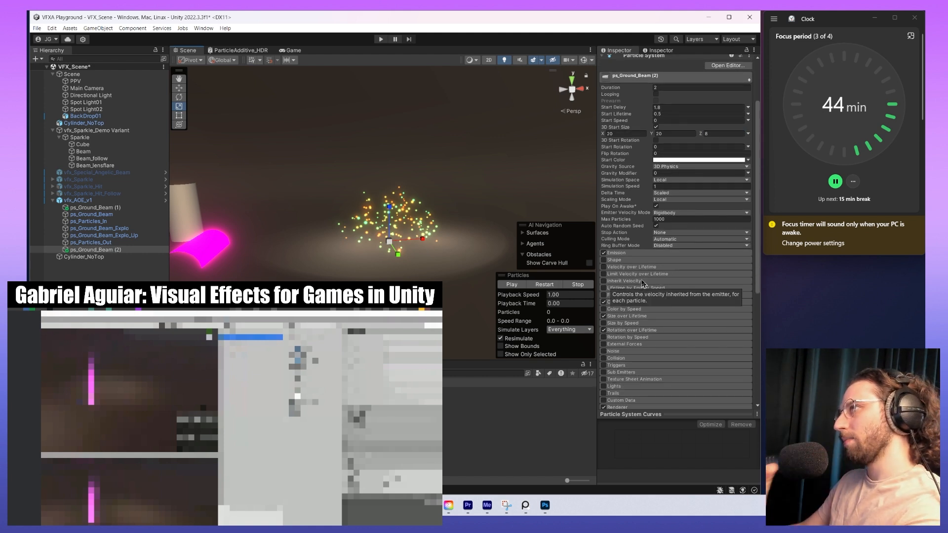
{"action": "left_click", "coordinate": [628, 316]}
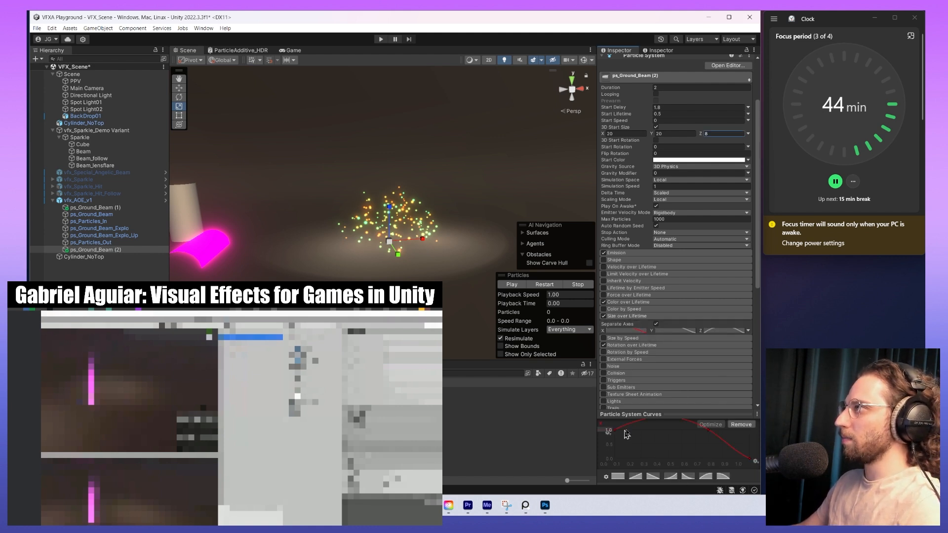
{"action": "left_click", "coordinate": [705, 476]}
{"action": "left_click", "coordinate": [750, 429]}
{"action": "left_click_drag", "start_coordinate": [737, 434], "coordinate": [713, 479]}
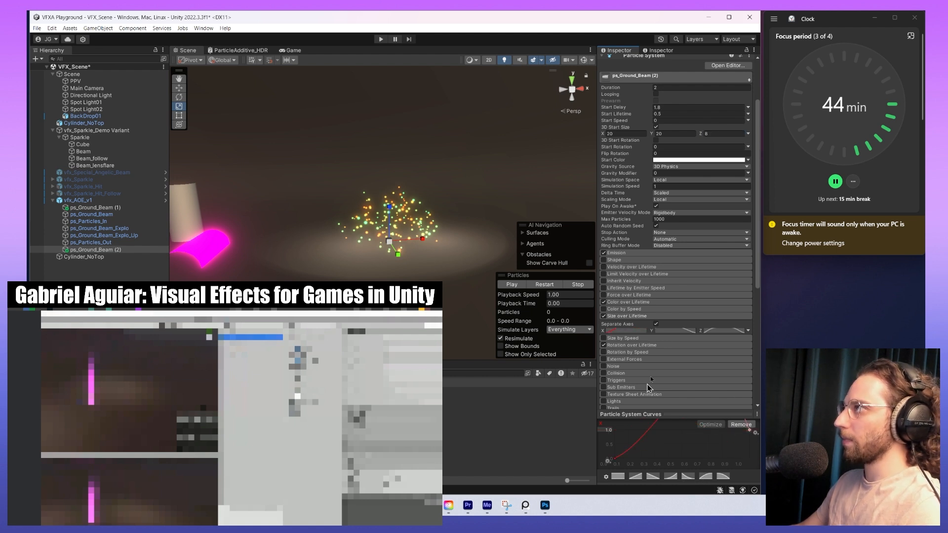
- Copy the X Size over Lifetime curve of ps_Ground_Beam (2) to Y, replay it, and make the Z curve constant
{"action": "right_click", "coordinate": [631, 331]}
{"action": "left_click", "coordinate": [625, 339]}
{"action": "right_click", "coordinate": [684, 331]}
{"action": "left_click", "coordinate": [681, 348]}
{"action": "left_click", "coordinate": [538, 286]}
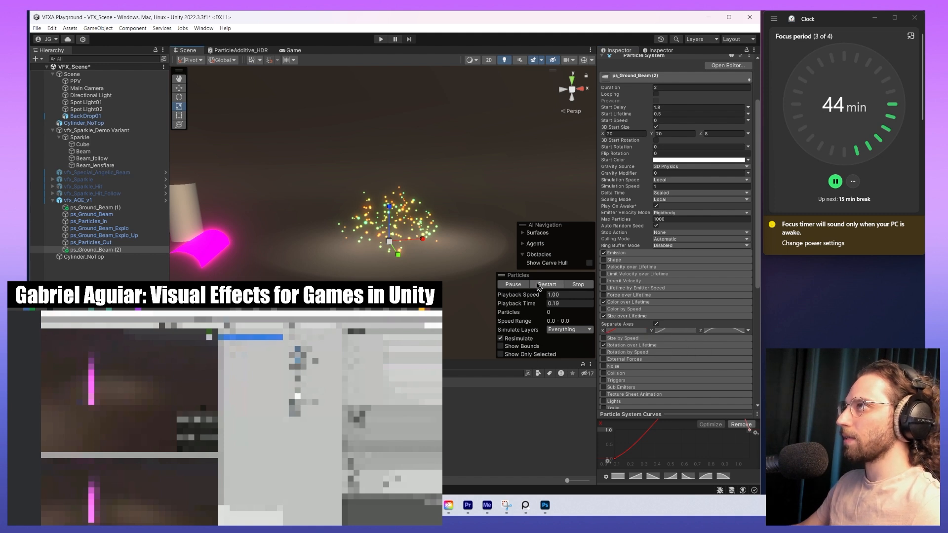
{"action": "left_click", "coordinate": [723, 331]}
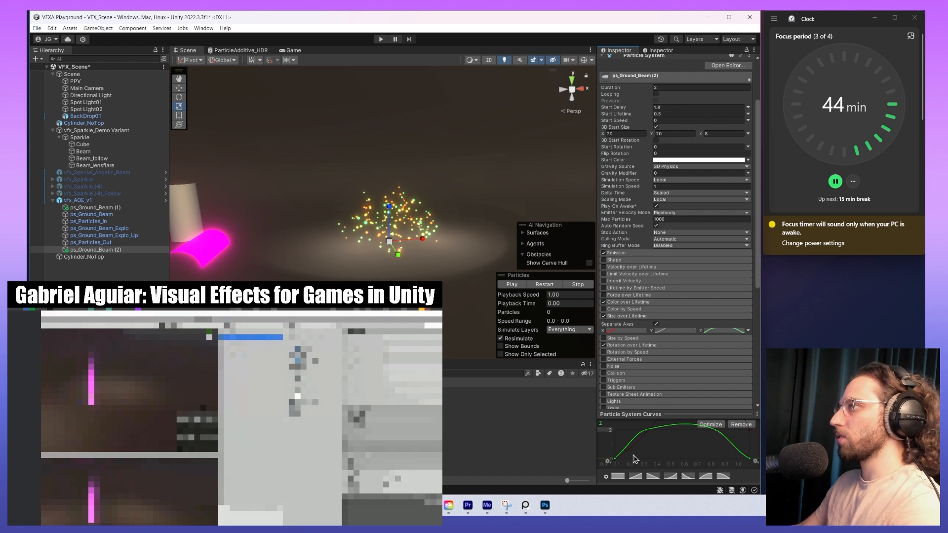
{"action": "left_click", "coordinate": [619, 477]}
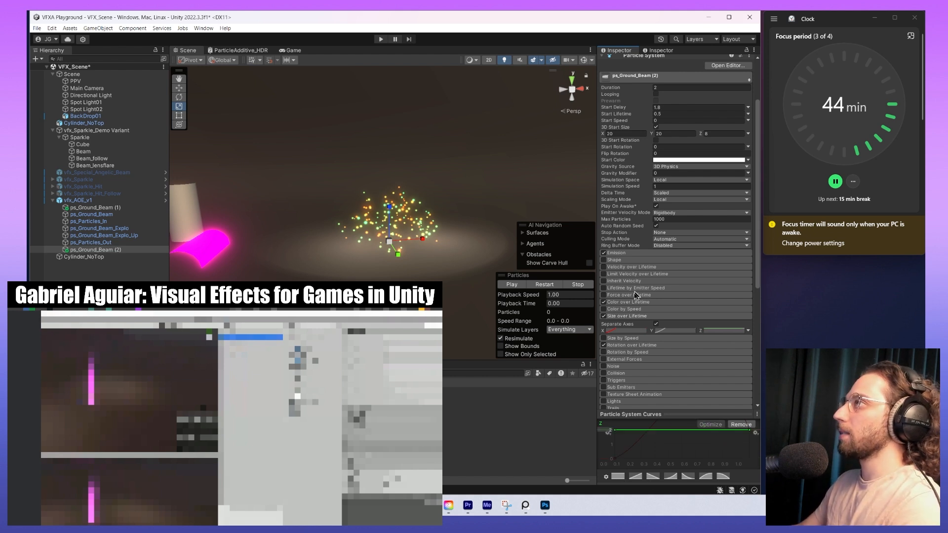
- Make the Color over Lifetime gradient of ps_Ground_Beam (2) orange only, move its fade-out alpha keys earlier, and replay it
{"action": "left_click", "coordinate": [636, 303]}
{"action": "left_click", "coordinate": [697, 308]}
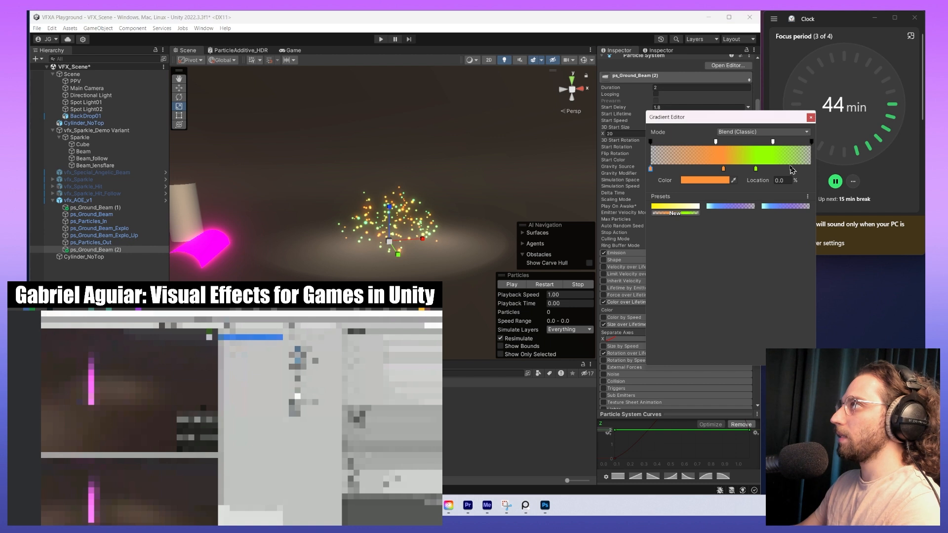
{"action": "left_click_drag", "start_coordinate": [773, 143], "coordinate": [754, 143]}
{"action": "left_click_drag", "start_coordinate": [811, 143], "coordinate": [723, 189]}
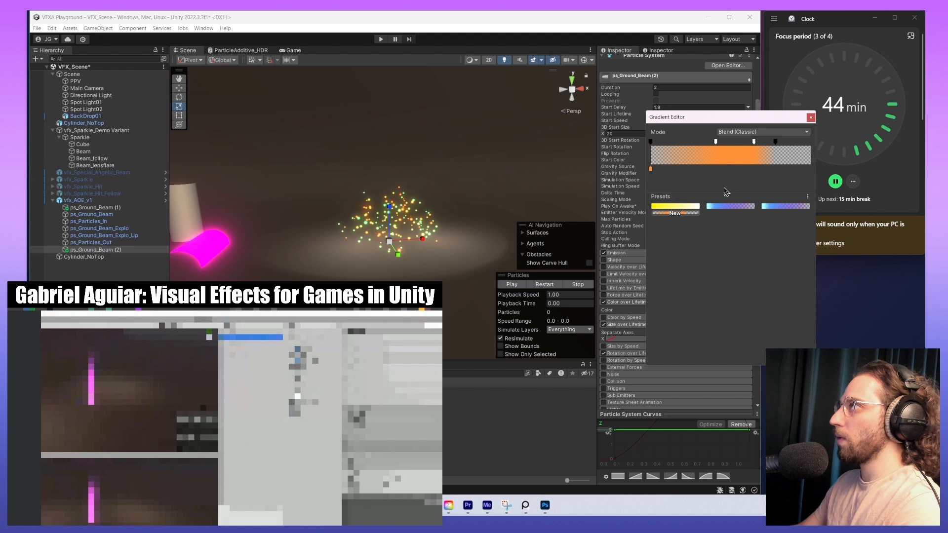
{"action": "left_click", "coordinate": [546, 285]}
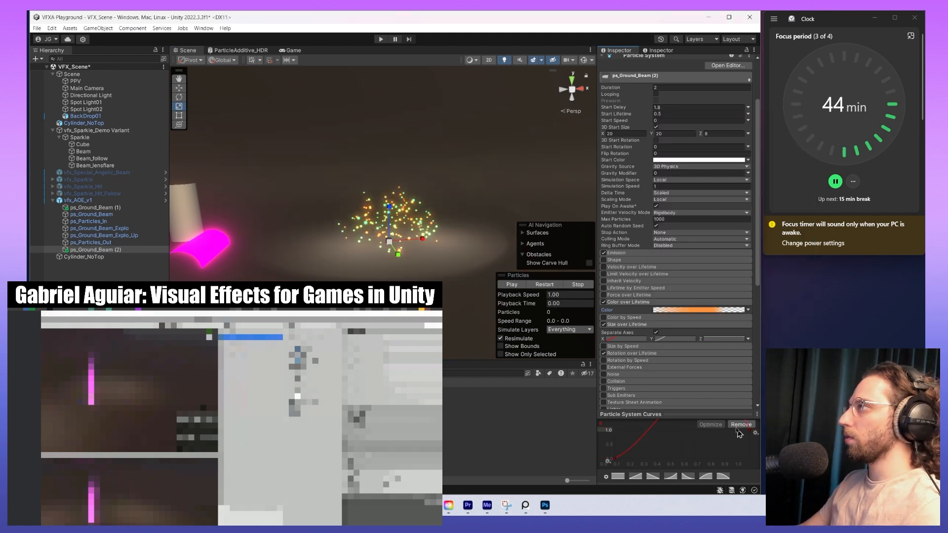
- Copy the Y Size over Lifetime curve of ps_Ground_Beam (2) to Z
{"action": "left_click", "coordinate": [679, 339]}
{"action": "right_click", "coordinate": [718, 340]}
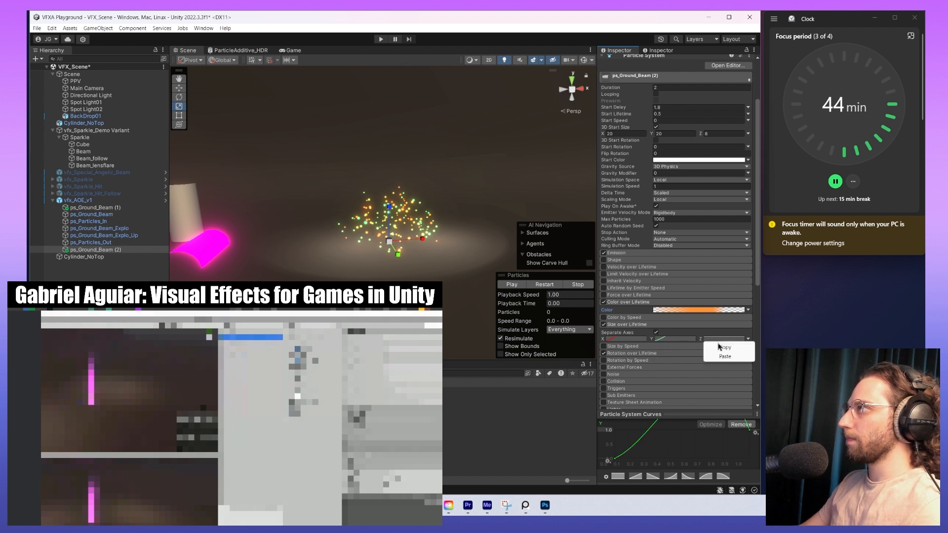
{"action": "left_click", "coordinate": [724, 357]}
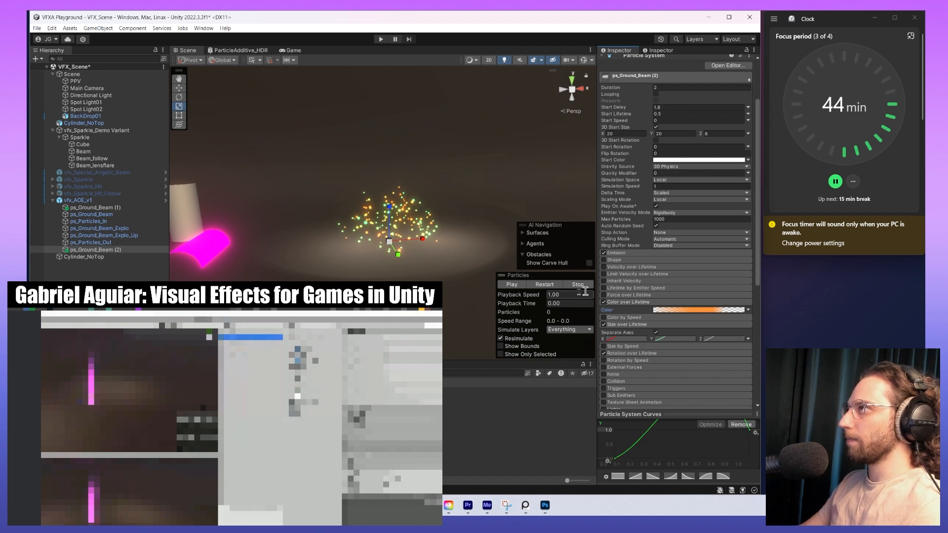
- Shift the opaque alpha keys in the Color over Lifetime gradient of ps_Ground_Beam (2) much earlier, and replay it
{"action": "left_click", "coordinate": [688, 310]}
{"action": "left_click", "coordinate": [707, 142]}
{"action": "left_click_drag", "start_coordinate": [705, 145], "coordinate": [680, 143]}
{"action": "left_click", "coordinate": [712, 143]}
{"action": "left_click_drag", "start_coordinate": [694, 73], "coordinate": [695, 74]}
{"action": "left_click_drag", "start_coordinate": [753, 142], "coordinate": [709, 143]}
{"action": "left_click", "coordinate": [624, 188]}
{"action": "left_click", "coordinate": [531, 288]}
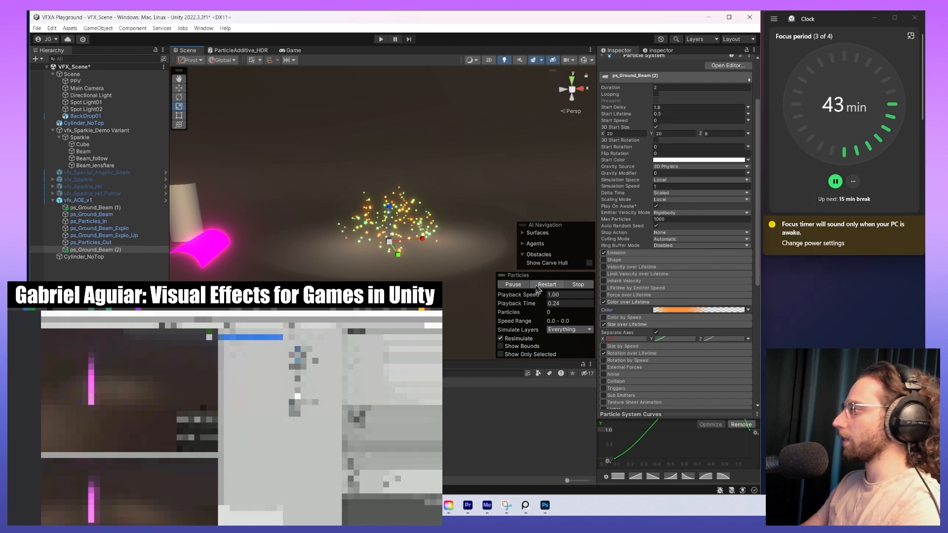
- Set the Rotation over Lifetime Angular Velocity of ps_Ground_Beam (2) to 90 and replay it
{"action": "scroll", "coordinate": [616, 326], "scroll_direction": "down", "scroll_amount": 1}
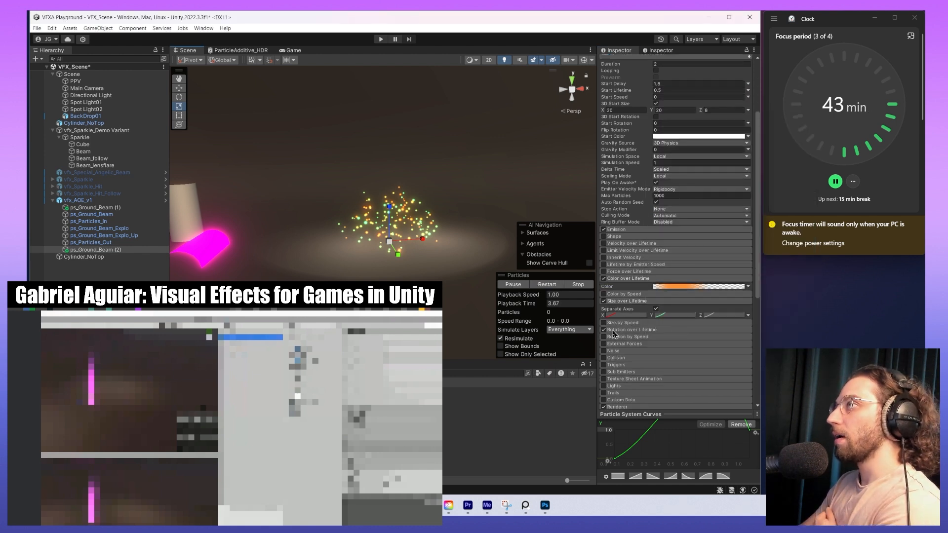
{"action": "left_click", "coordinate": [617, 331]}
{"action": "left_click", "coordinate": [674, 344]}
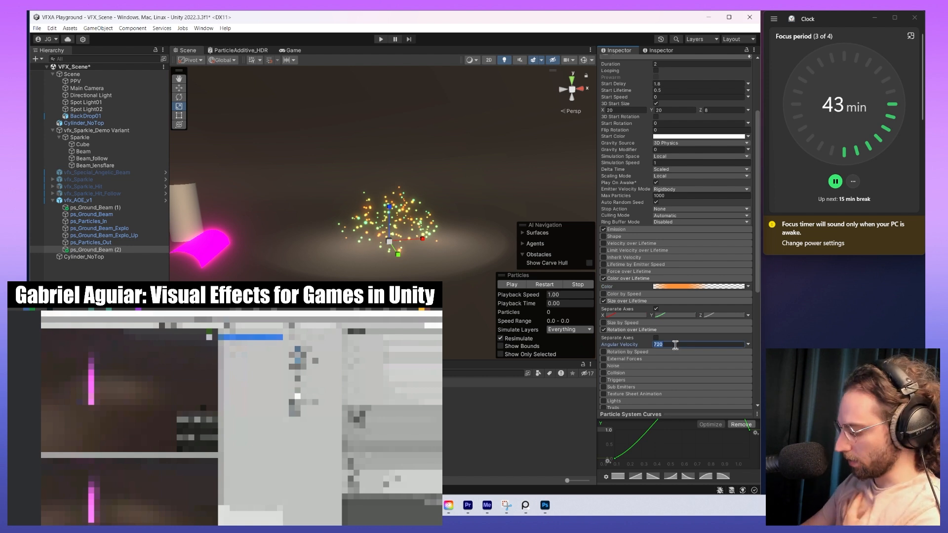
{"action": "type", "text": "90"}
{"action": "key", "text": "Return"}
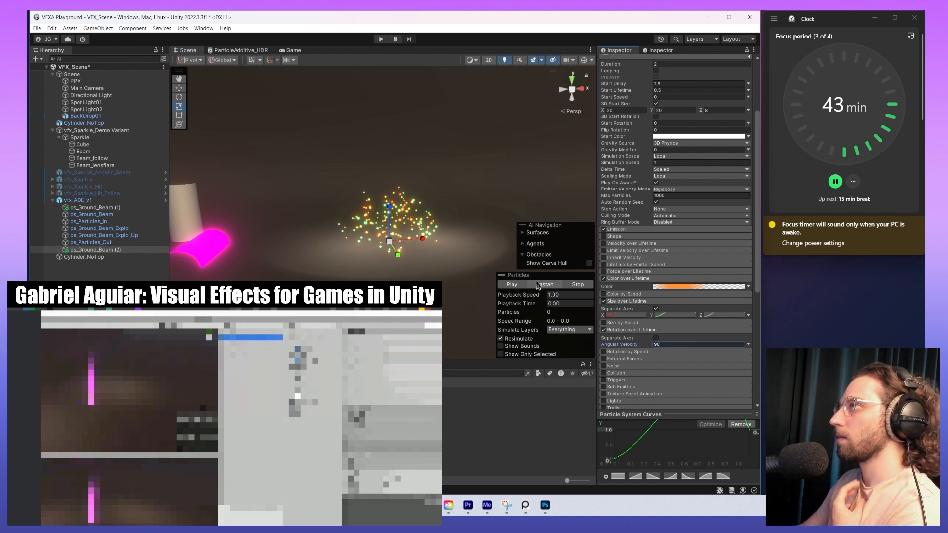
- Switch the Angular Velocity of ps_Ground_Beam (2) to a curve with a maximum of 360 and apply a falling curve preset
{"action": "left_click", "coordinate": [748, 345]}
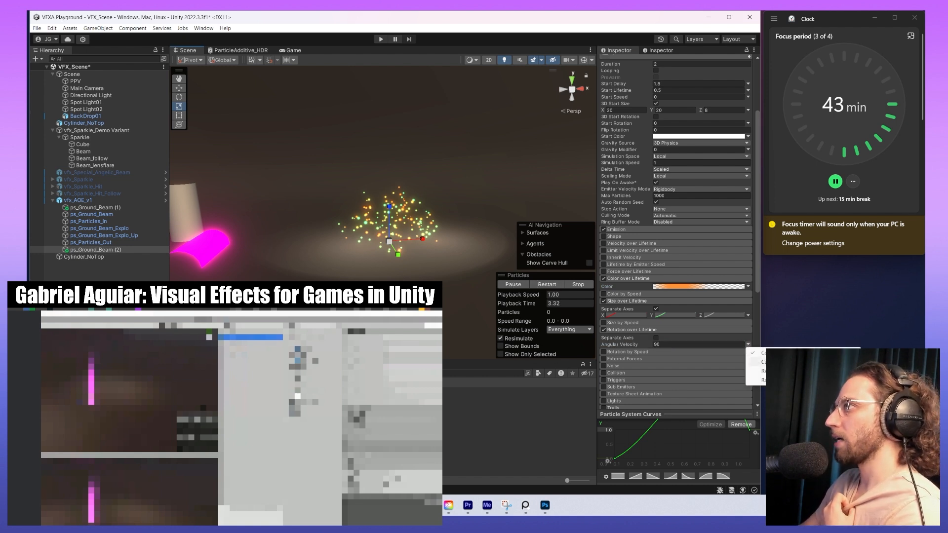
{"action": "left_click", "coordinate": [755, 362]}
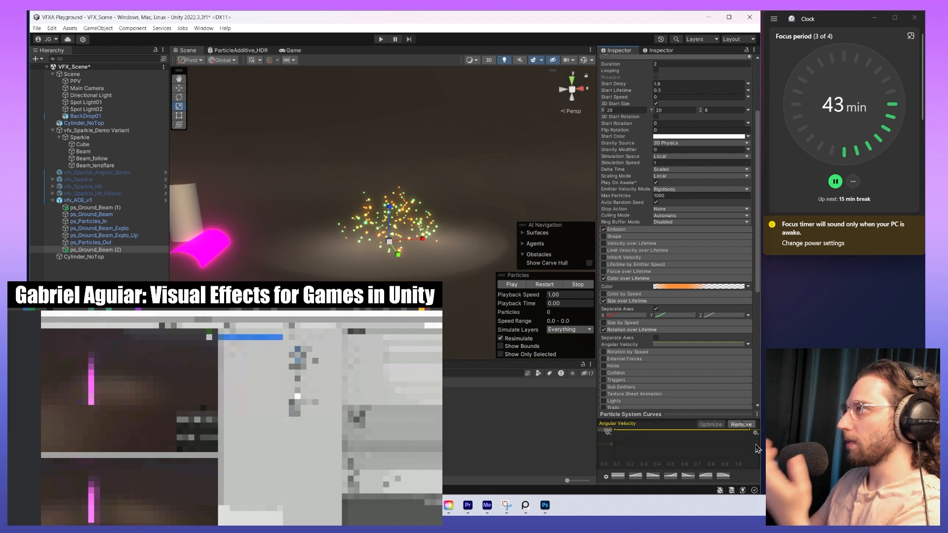
{"action": "left_click", "coordinate": [670, 476]}
{"action": "left_click", "coordinate": [686, 476]}
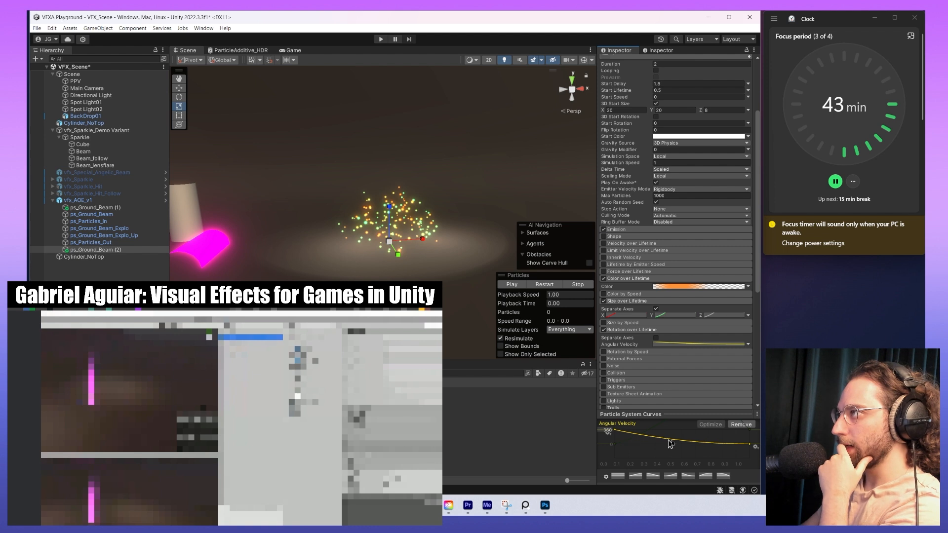
- Adjust the start tangent of the falling Angular Velocity curve, replaying ps_Ground_Beam (2) to compare
{"action": "left_click", "coordinate": [615, 430]}
{"action": "left_click_drag", "start_coordinate": [635, 434], "coordinate": [641, 440]}
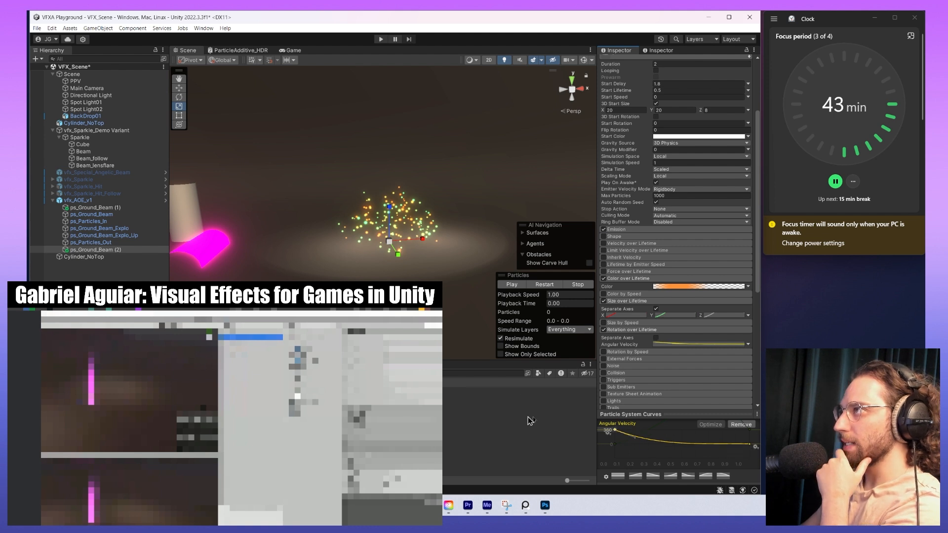
{"action": "left_click", "coordinate": [555, 284]}
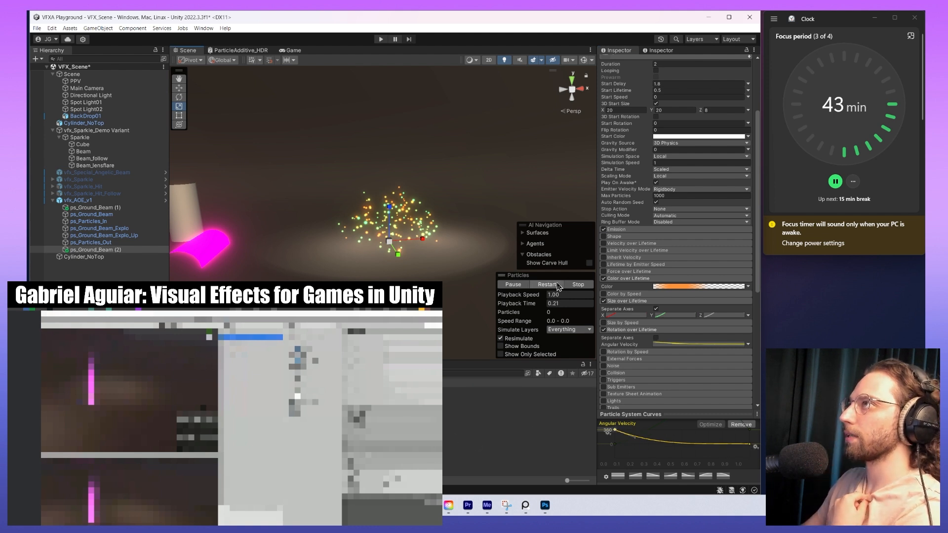
{"action": "left_click_drag", "start_coordinate": [635, 438], "coordinate": [660, 440]}
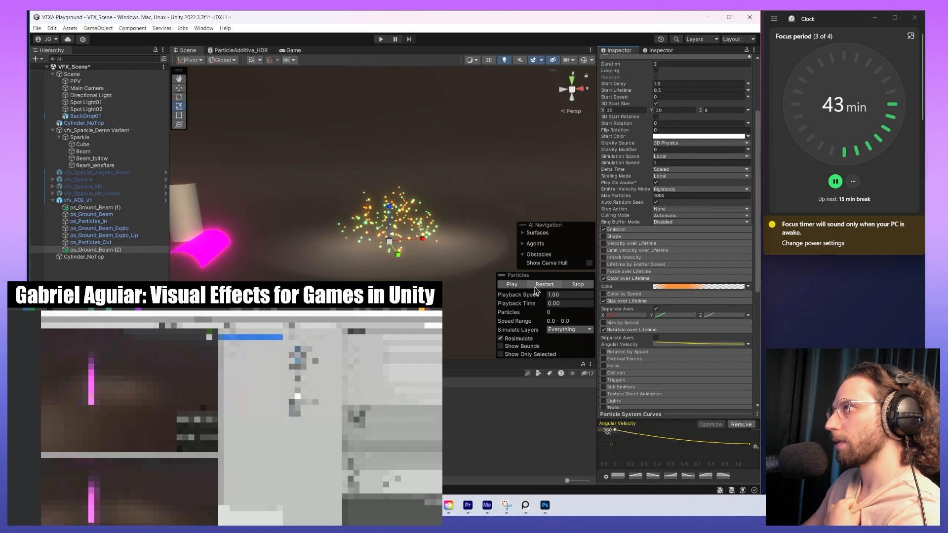
- Apply a rising, flattening-out preset to the Angular Velocity curve, then replay all particle systems of vfx_AOE_v1 together
{"action": "left_click", "coordinate": [705, 477]}
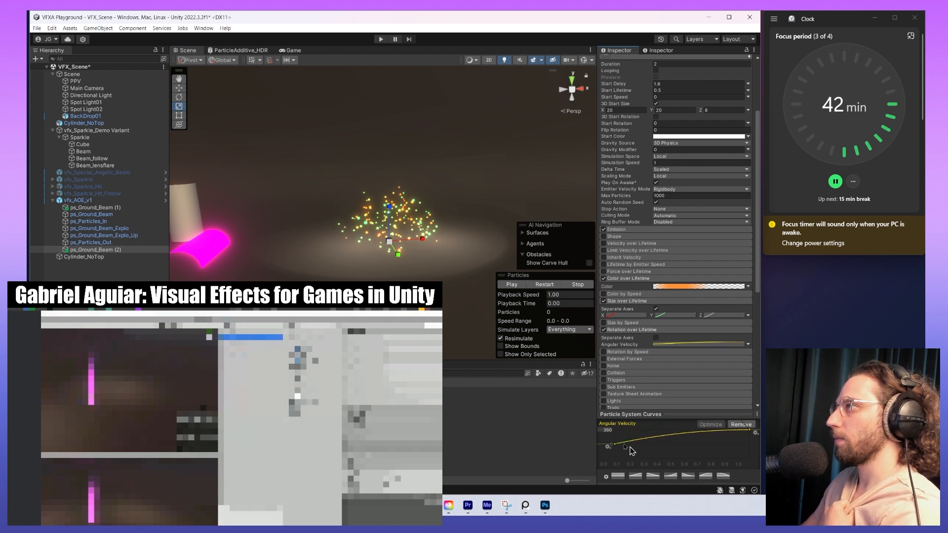
{"action": "left_click", "coordinate": [548, 286]}
{"action": "left_click", "coordinate": [550, 295]}
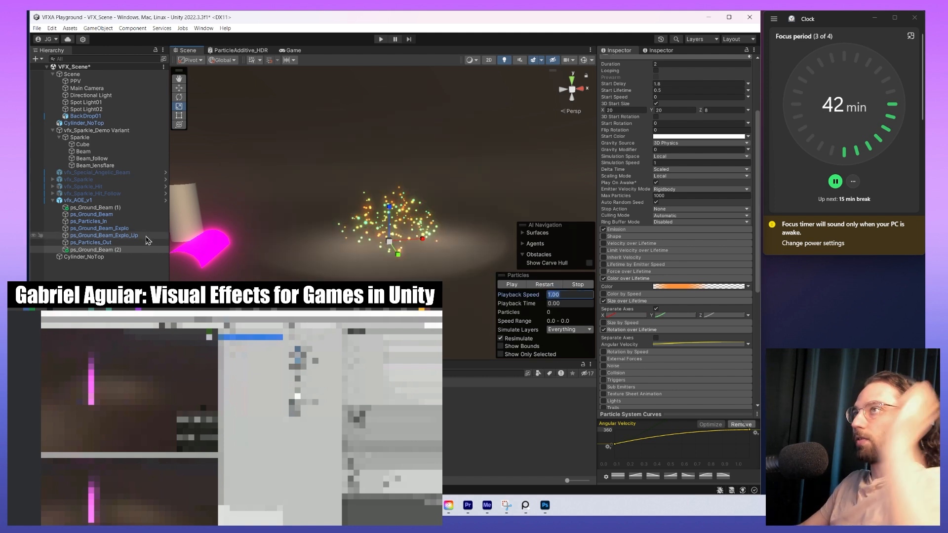
{"action": "left_click", "coordinate": [93, 207], "text": "shift"}
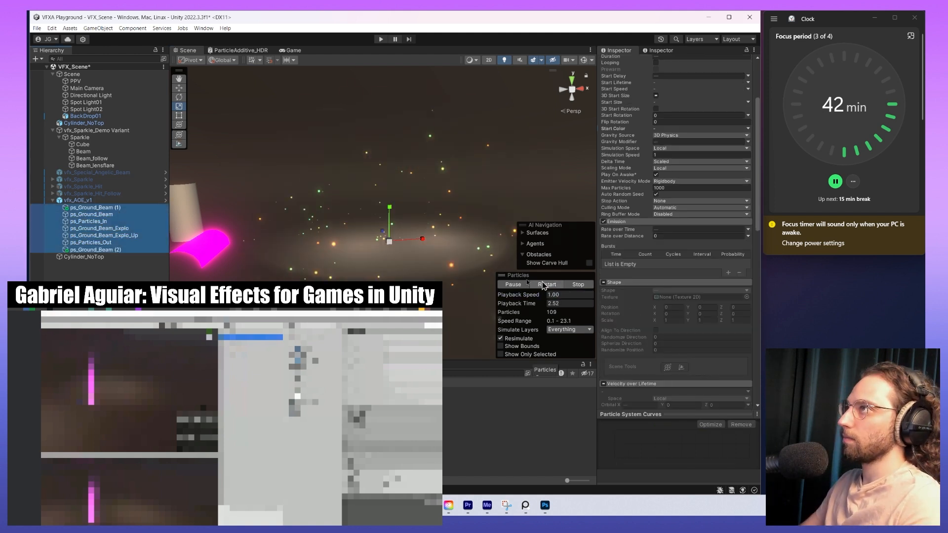
- Check the Start Delay of ps_Particles_Out, set that of ps_Ground_Beam (2) to 1, and replay all particle systems
{"action": "left_click", "coordinate": [94, 249]}
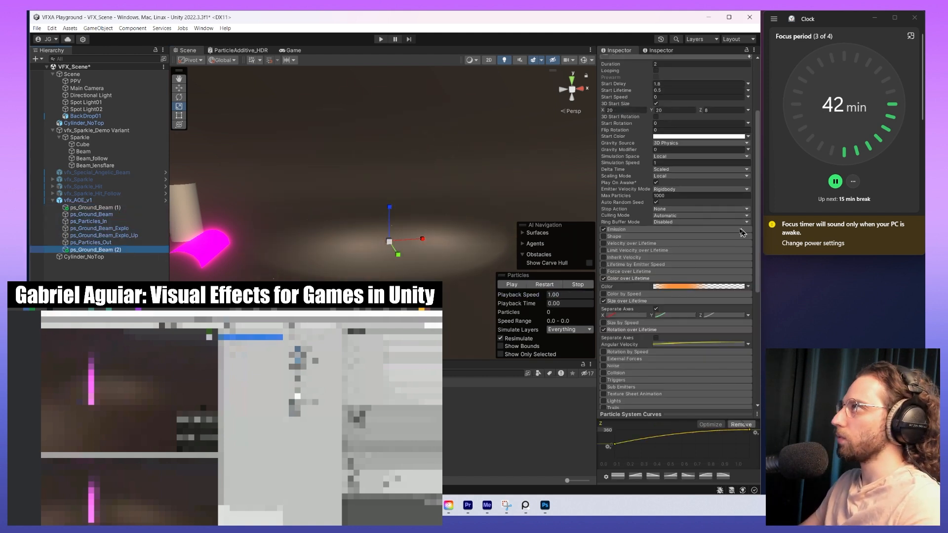
{"action": "scroll", "coordinate": [745, 233], "scroll_direction": "up", "scroll_amount": 3}
{"action": "left_click", "coordinate": [679, 179]}
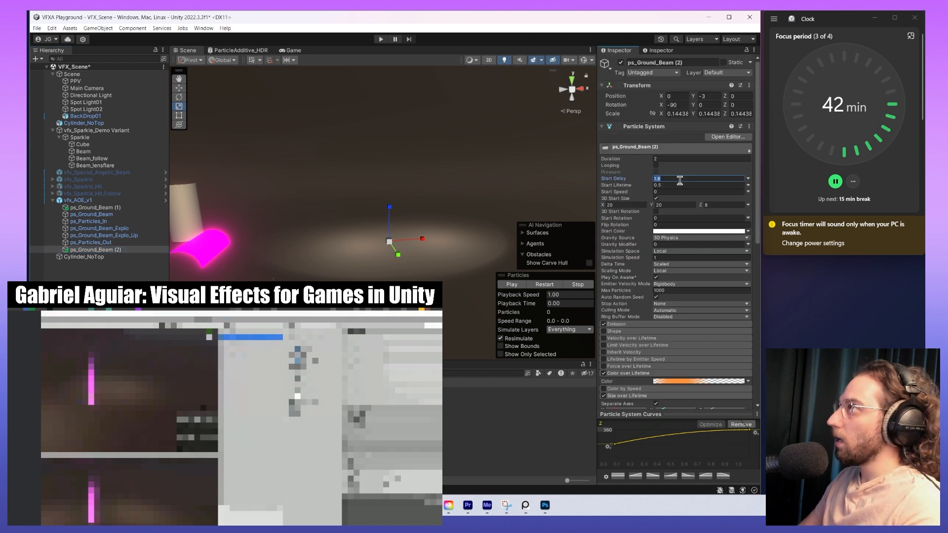
{"action": "left_click", "coordinate": [104, 242]}
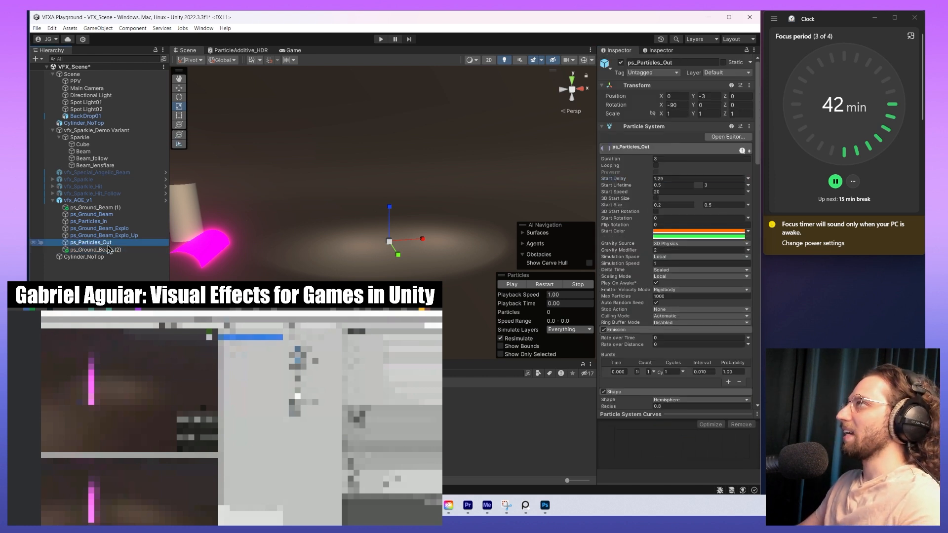
{"action": "key", "text": "Down"}
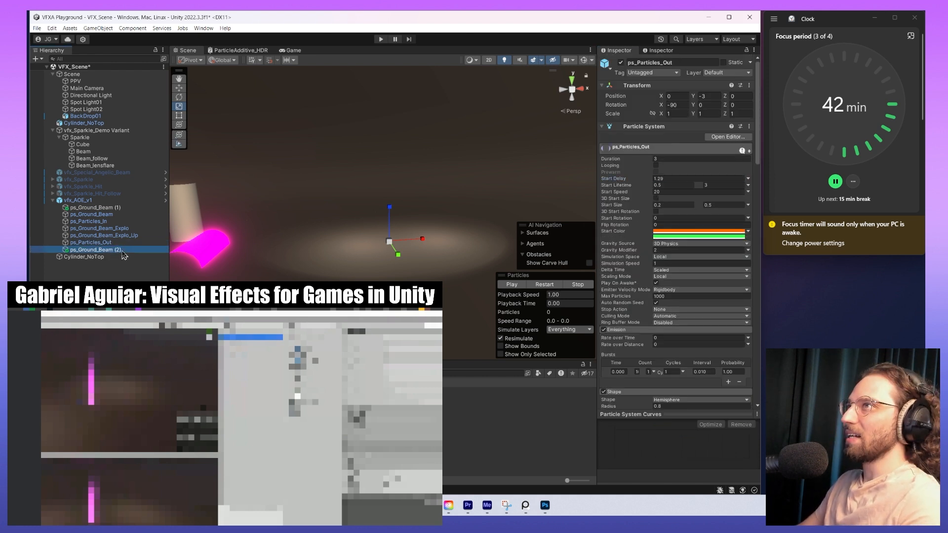
{"action": "left_click", "coordinate": [691, 179]}
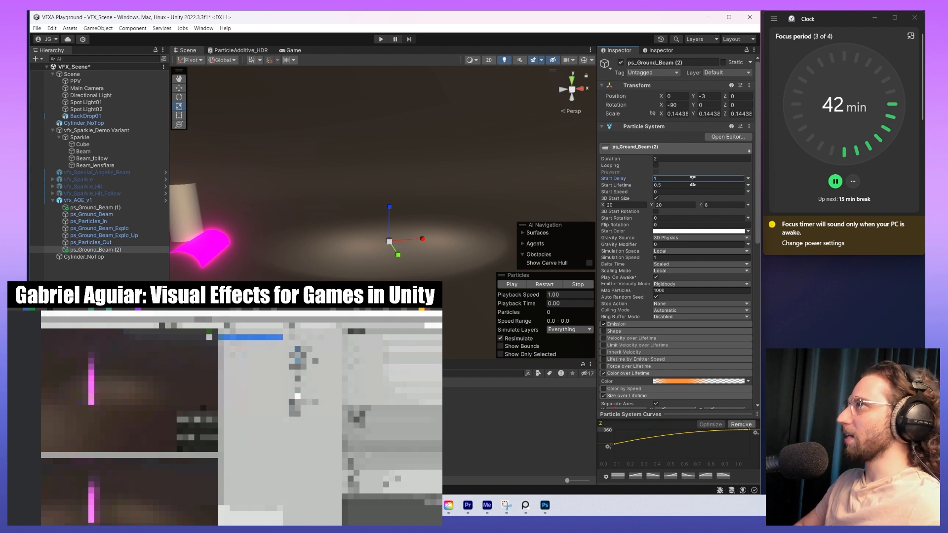
{"action": "left_click", "coordinate": [109, 207], "text": "shift"}
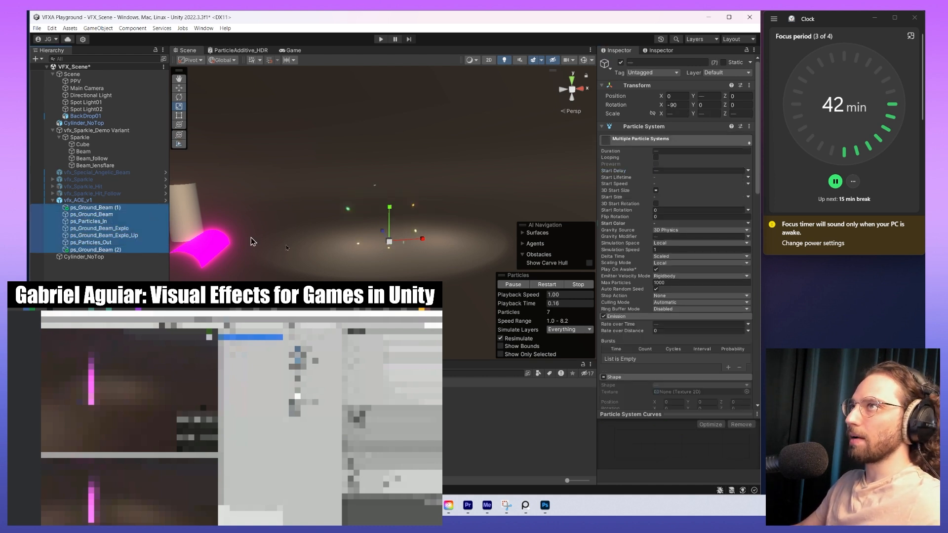
- Set the Start Delay of ps_Ground_Beam (2) to 1.2 and replay all particle systems of vfx_AOE_v1
{"action": "left_click", "coordinate": [96, 250]}
{"action": "left_click", "coordinate": [701, 159]}
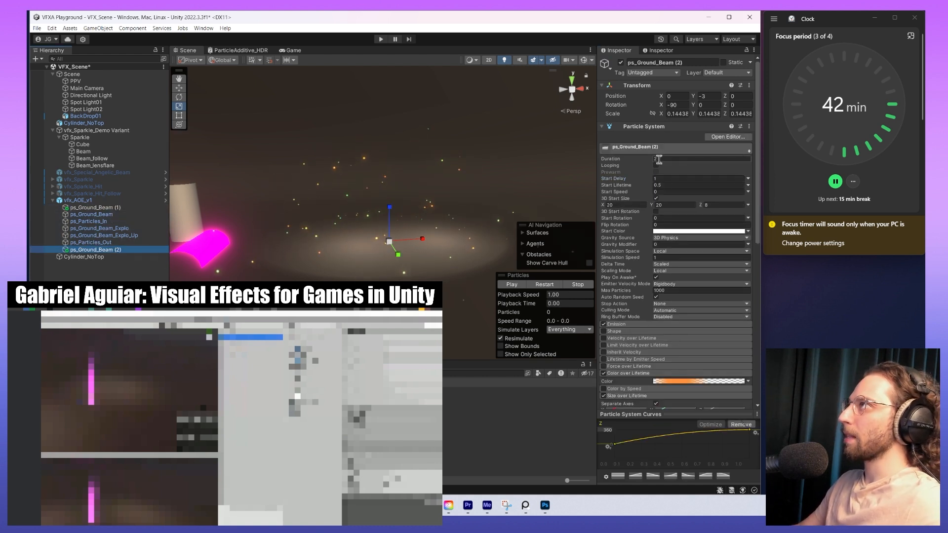
{"action": "left_click", "coordinate": [674, 179]}
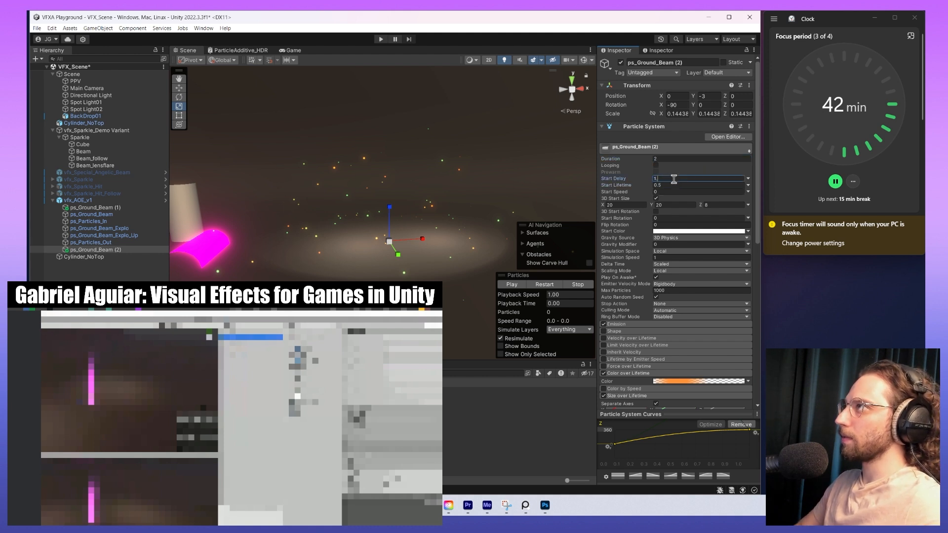
{"action": "left_click", "coordinate": [112, 207], "text": "shift"}
{"action": "left_click", "coordinate": [545, 285]}
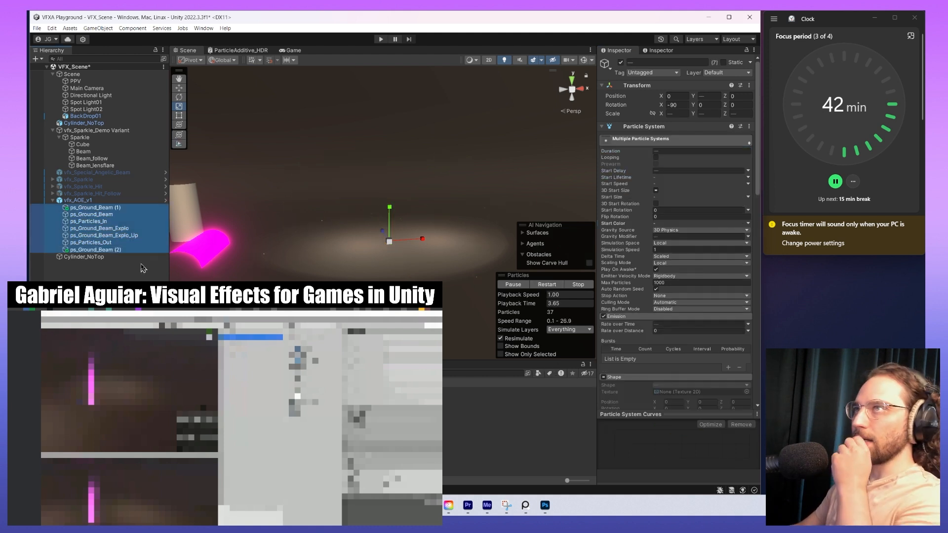
- Lower the alpha of the Start Color of ps_Ground_Beam (2) and replay all particle systems of vfx_AOE_v1
{"action": "left_click", "coordinate": [132, 250]}
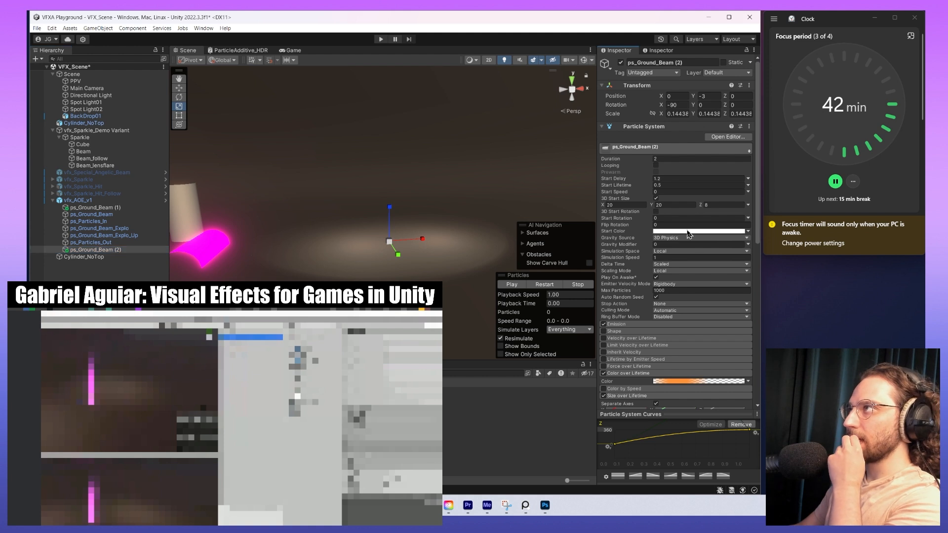
{"action": "left_click", "coordinate": [706, 231]}
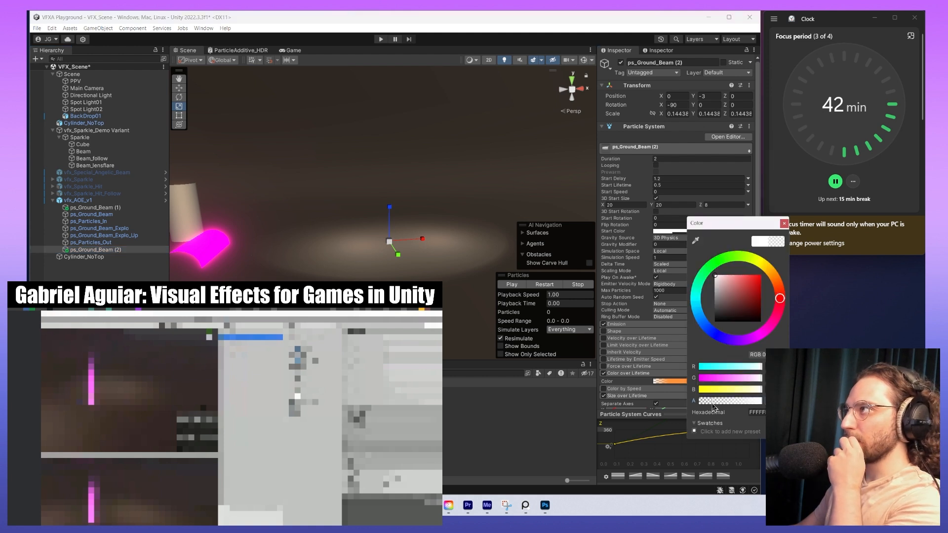
{"action": "left_click", "coordinate": [93, 215], "text": "shift"}
{"action": "left_click", "coordinate": [108, 208], "text": "shift"}
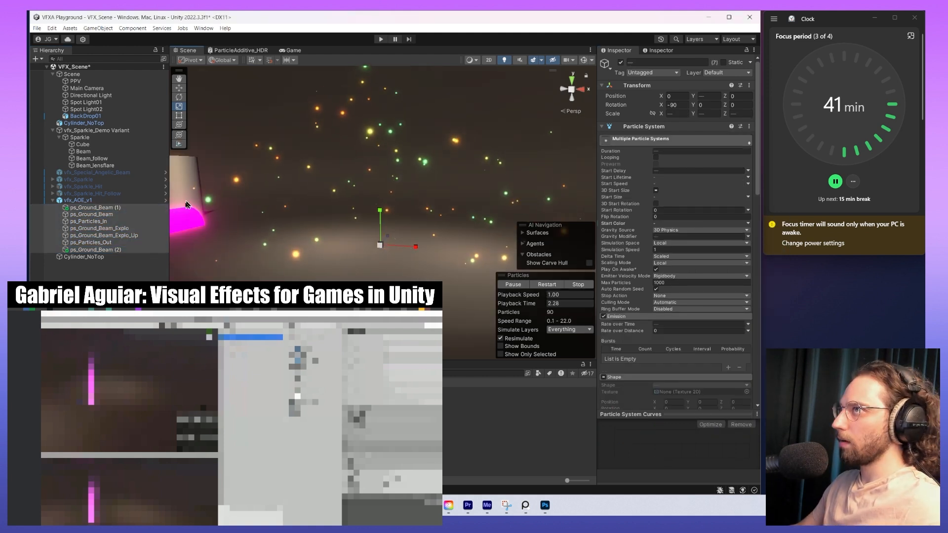
- Make the Z Size over Lifetime curve of ps_Ground_Beam (2) constant with the flat curve preset
{"action": "left_click", "coordinate": [126, 250]}
{"action": "scroll", "coordinate": [660, 259], "scroll_direction": "down", "scroll_amount": 5}
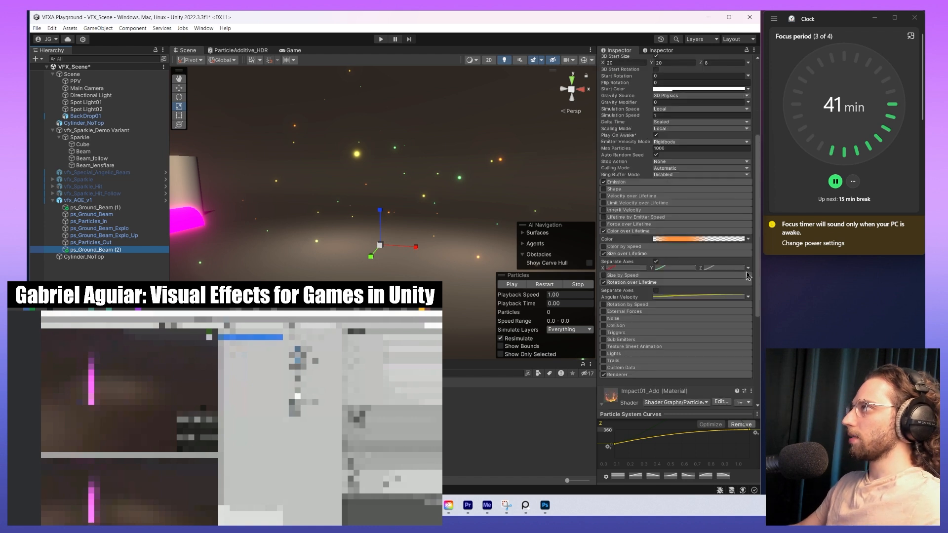
{"action": "left_click", "coordinate": [748, 267]}
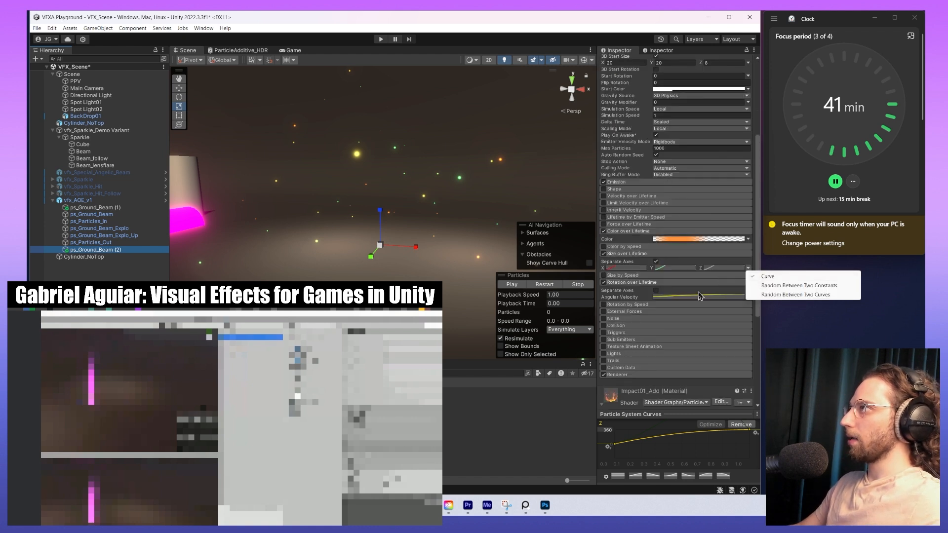
{"action": "left_click", "coordinate": [728, 270]}
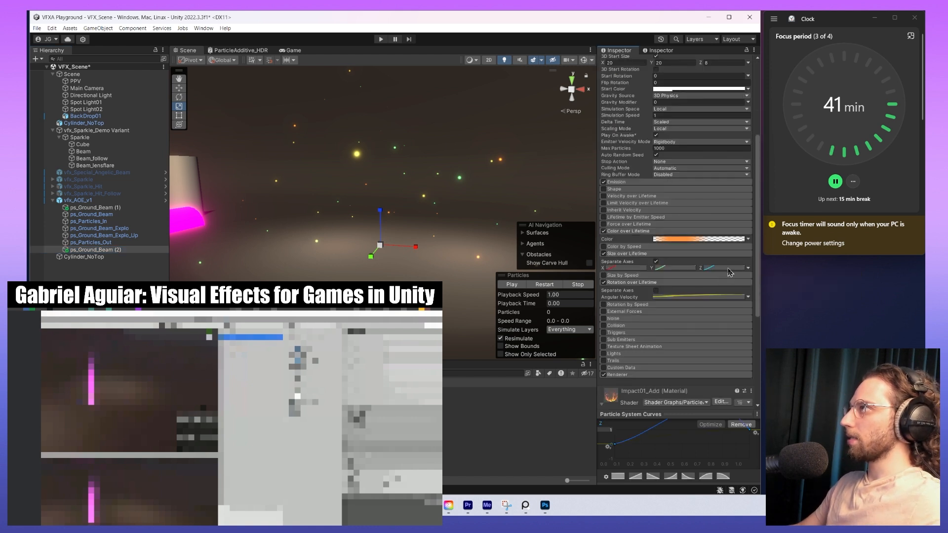
{"action": "left_click", "coordinate": [618, 476]}
- Set the Z value of the 3D Start Size of ps_Ground_Beam (2) to 3
{"action": "scroll", "coordinate": [728, 206], "scroll_direction": "up", "scroll_amount": 5}
{"action": "left_click", "coordinate": [729, 205]}
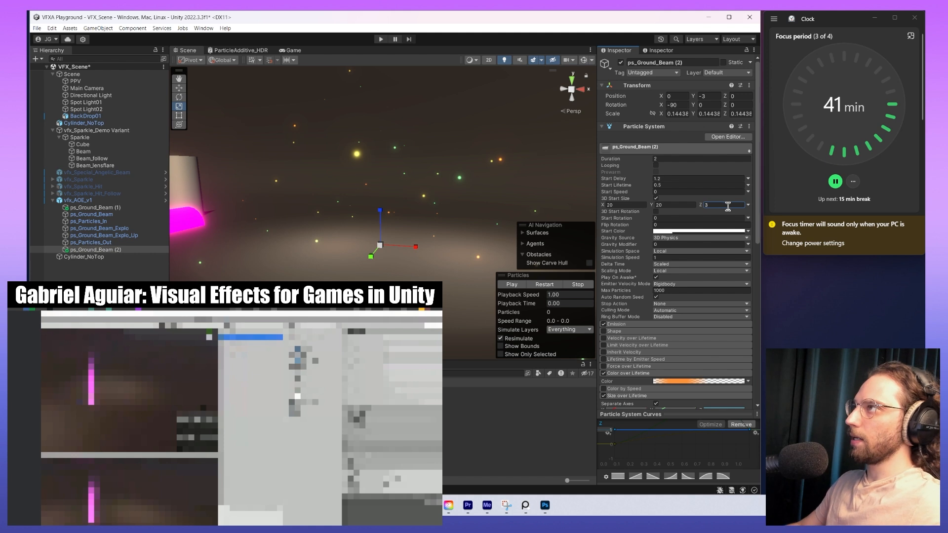
{"action": "type", "text": "3"}
{"action": "key", "text": "Return"}
- Make the Start Color of ps_Ground_Beam (2) fully opaque and replay the particle system
{"action": "left_click", "coordinate": [699, 231]}
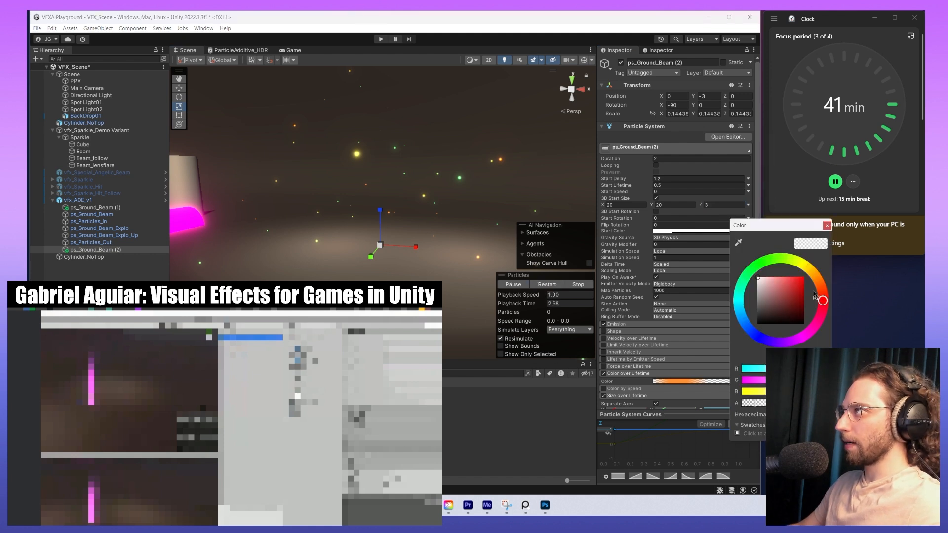
{"action": "left_click", "coordinate": [545, 285]}
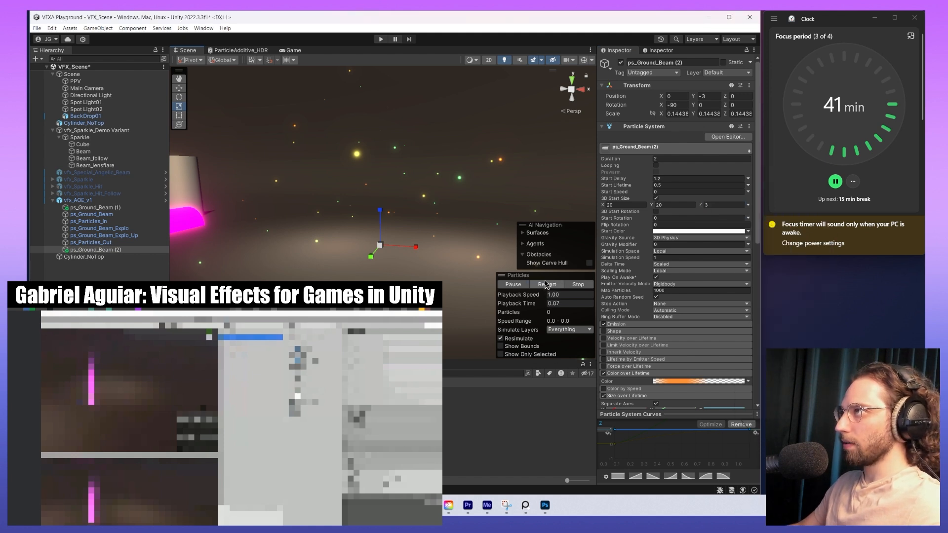
{"action": "left_click", "coordinate": [547, 285]}
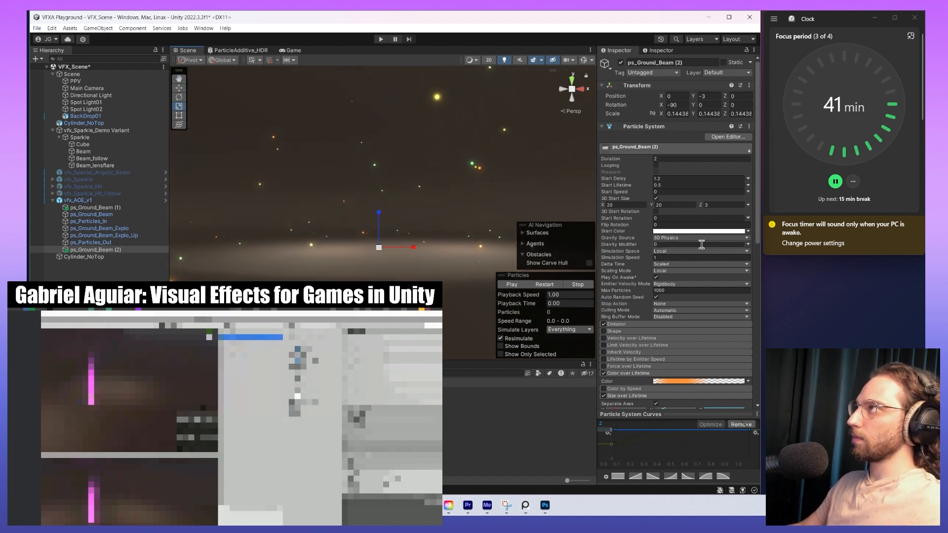
- Create a variant of the Impact01_Add material for the renderer of ps_Ground_Beam (2)
{"action": "scroll", "coordinate": [701, 244], "scroll_direction": "down", "scroll_amount": 10}
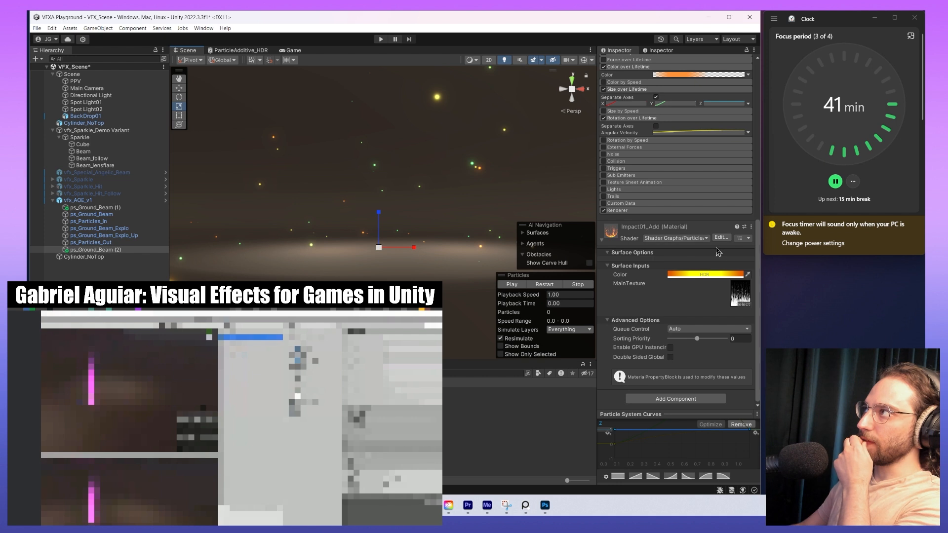
{"action": "left_click", "coordinate": [751, 226]}
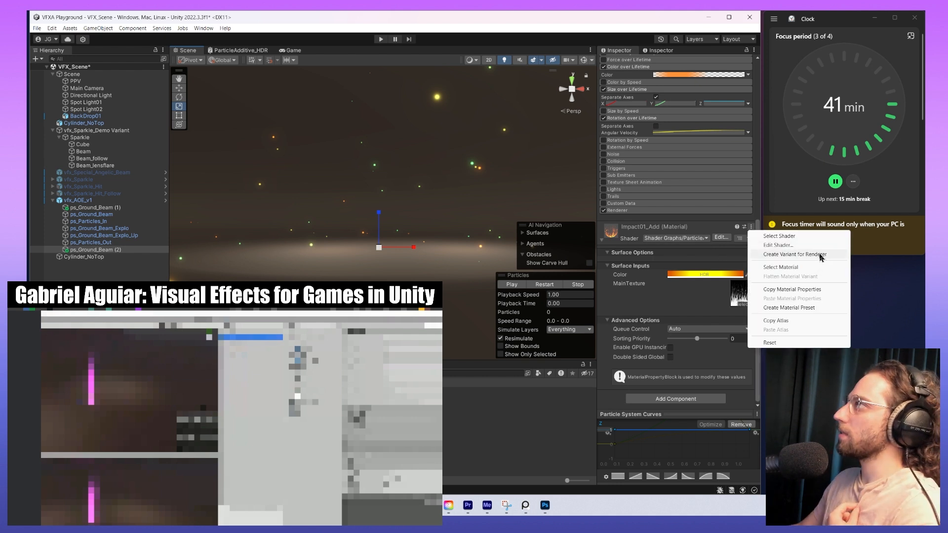
{"action": "left_click", "coordinate": [820, 256]}
{"action": "right_click", "coordinate": [676, 361]}
{"action": "left_click", "coordinate": [733, 399]}
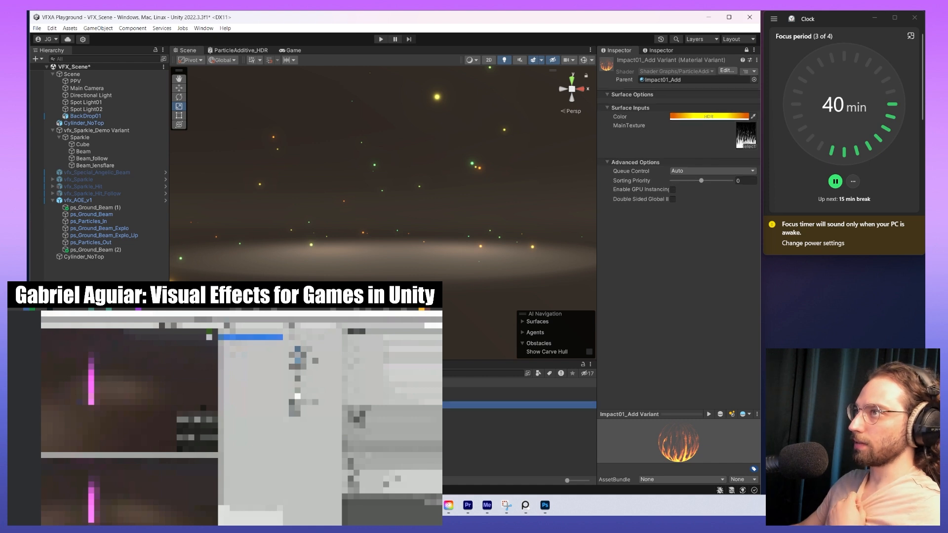
- Assign TextureAOE2 as the main texture of the Impact01_Add Variant material and check the material on ps_Ground_Beam (2)
{"action": "left_click_drag", "start_coordinate": [454, 405], "coordinate": [746, 135]}
{"action": "left_click", "coordinate": [745, 50]}
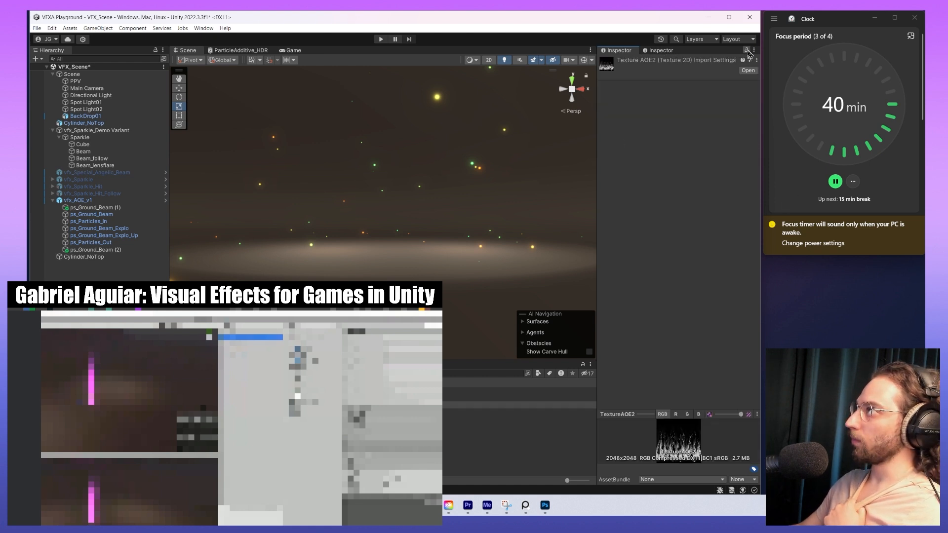
{"action": "left_click", "coordinate": [96, 249]}
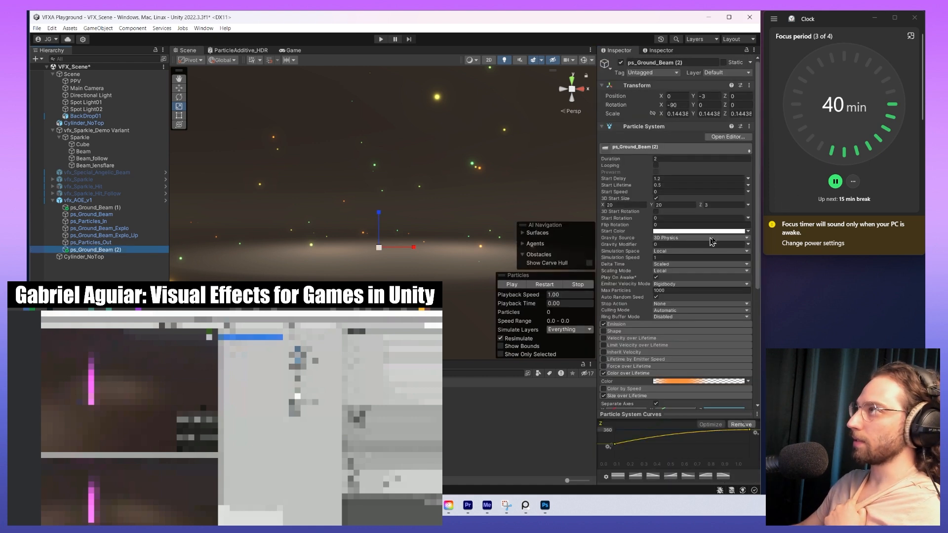
{"action": "scroll", "coordinate": [641, 372], "scroll_direction": "down", "scroll_amount": 10}
{"action": "left_click", "coordinate": [604, 380]}
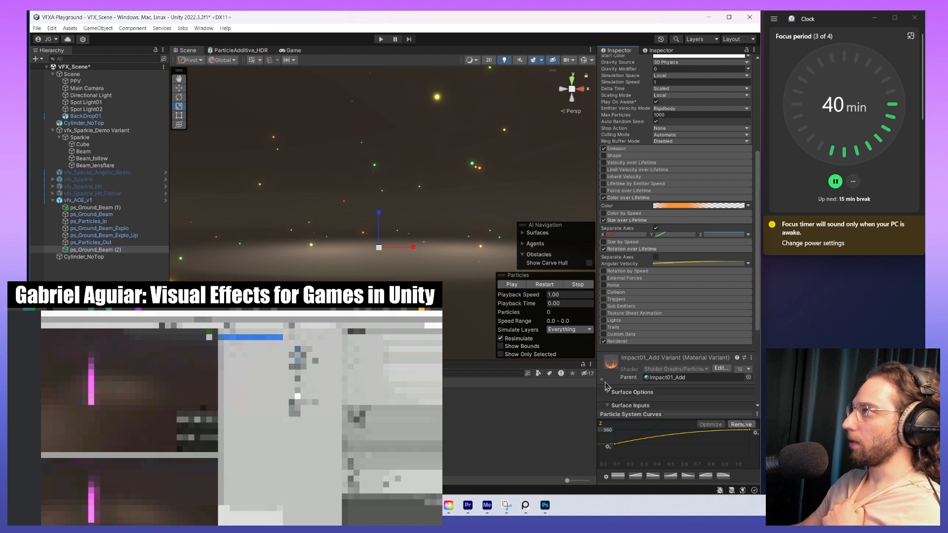
{"action": "scroll", "coordinate": [657, 368], "scroll_direction": "down", "scroll_amount": 5}
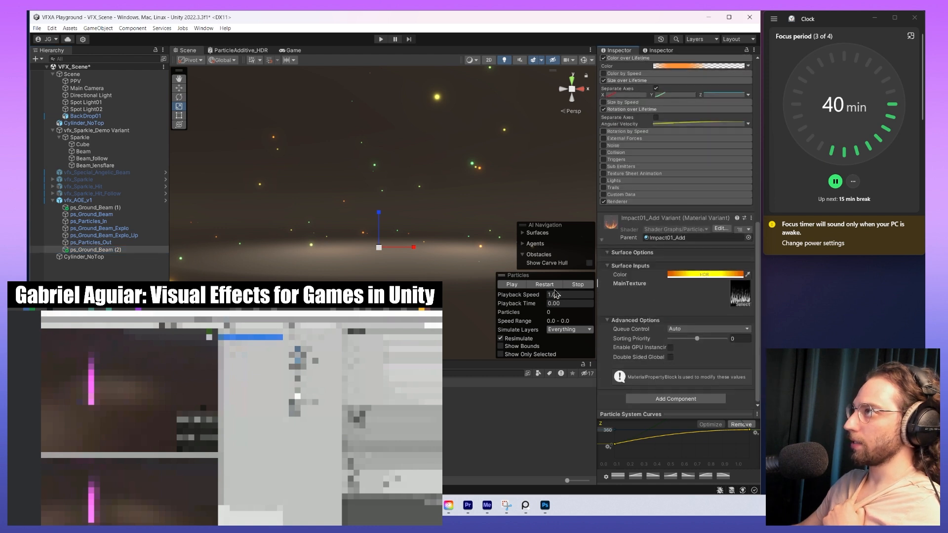
- Set the Z value of the 3D Start Size of ps_Ground_Beam (2) to 7 and replay it
{"action": "scroll", "coordinate": [656, 267], "scroll_direction": "up", "scroll_amount": 5}
{"action": "scroll", "coordinate": [657, 263], "scroll_direction": "up", "scroll_amount": 6}
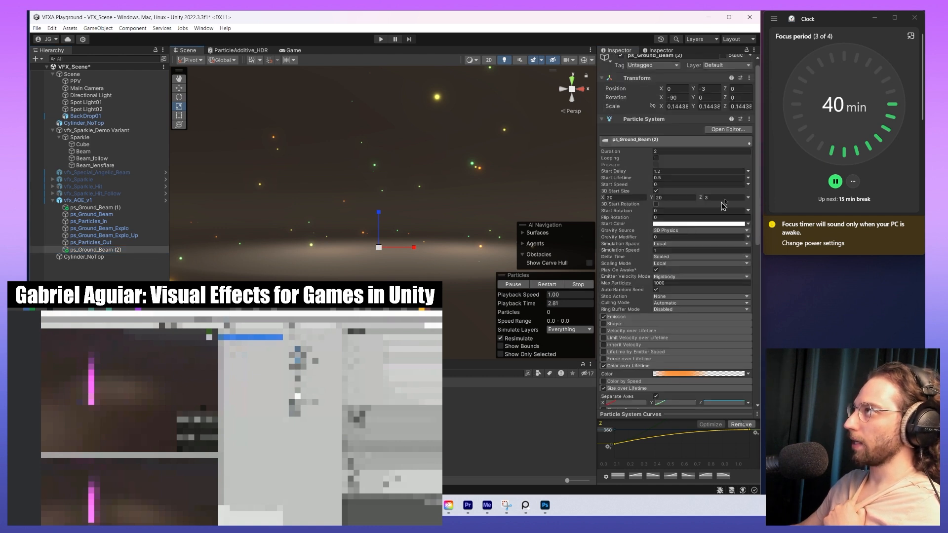
{"action": "left_click", "coordinate": [727, 198]}
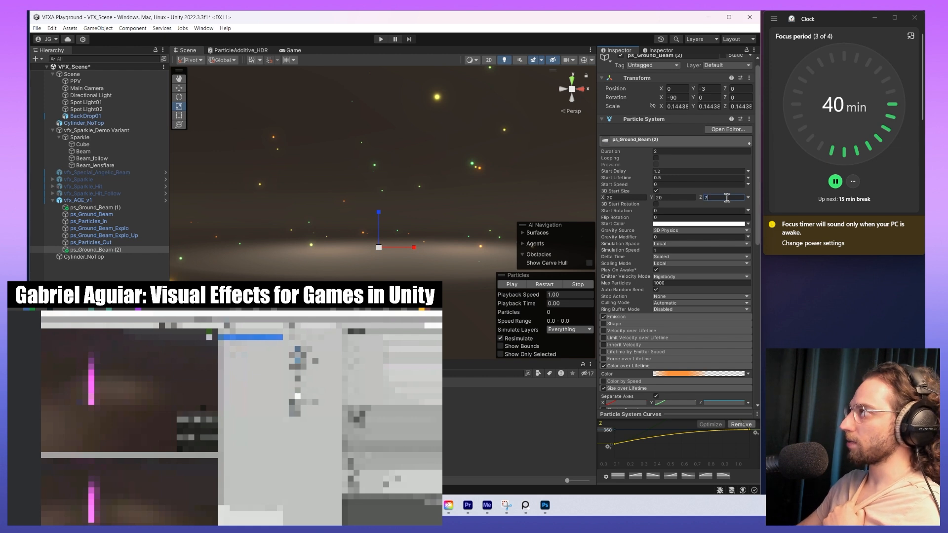
{"action": "type", "text": "7"}
{"action": "left_click", "coordinate": [537, 286]}
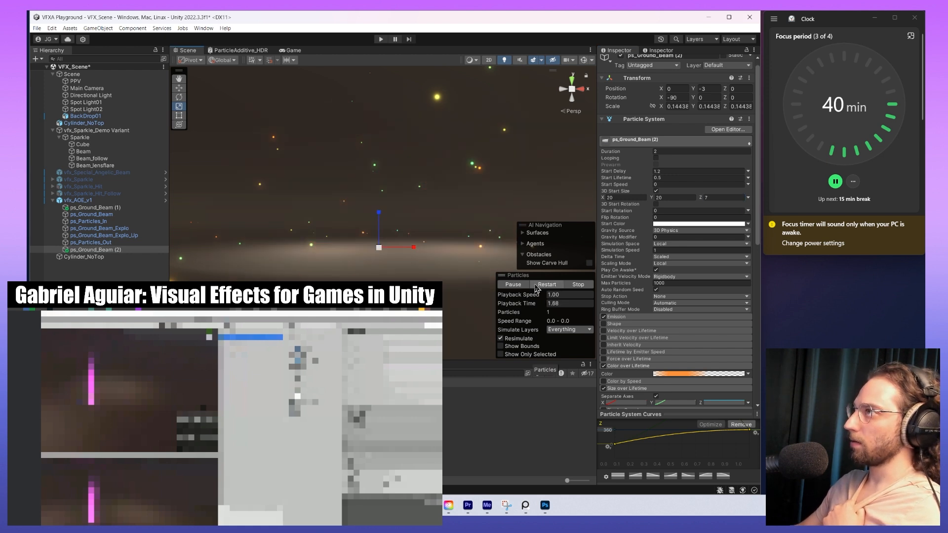
- Set the 3D Start Size of ps_Ground_Beam (2) to X 10, Y 10 and Z 9
{"action": "left_click", "coordinate": [683, 198]}
{"action": "type", "text": "1"}
{"action": "left_click", "coordinate": [633, 198]}
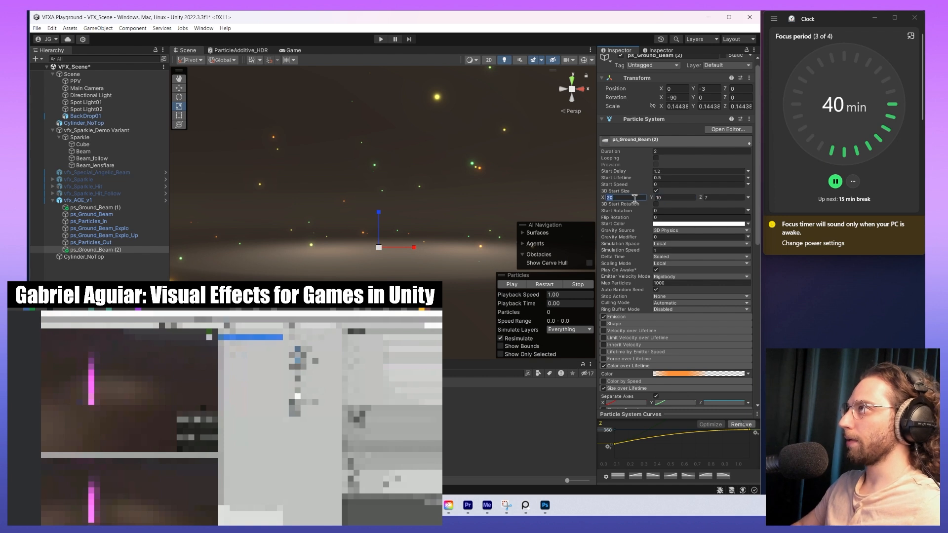
{"action": "left_click", "coordinate": [718, 197]}
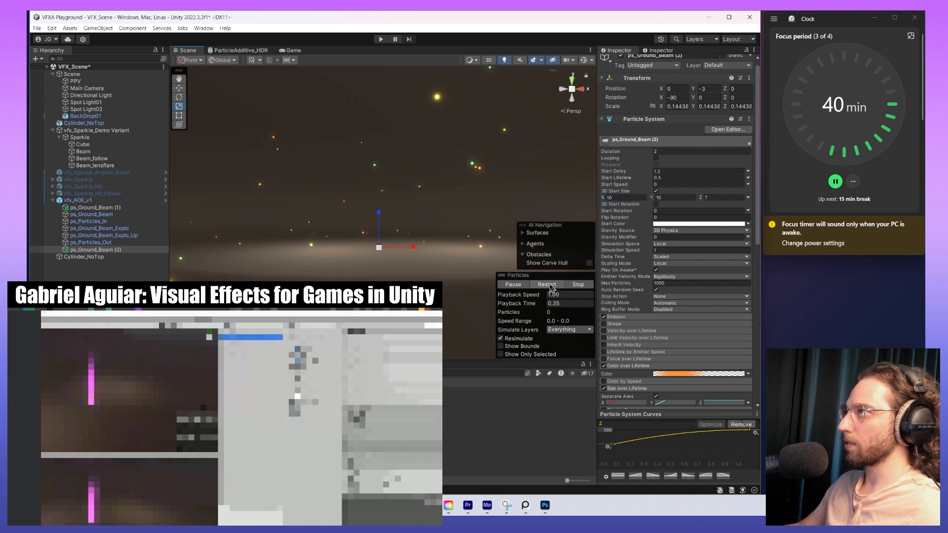
{"action": "type", "text": "9"}
- Set the 3D Start Size of ps_Ground_Beam (2) to X 20, Y 20, Z 30 and lower its position to about Y -4.52
{"action": "left_click", "coordinate": [637, 197]}
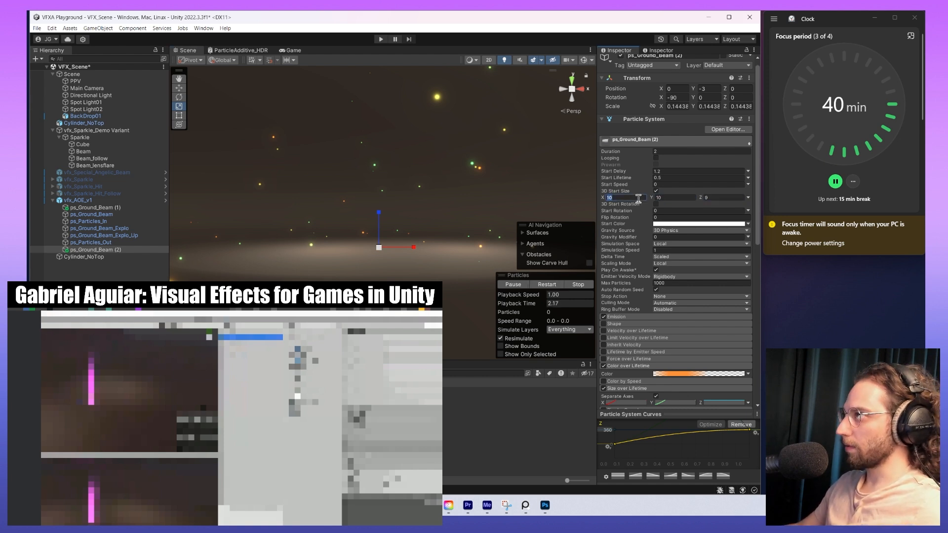
{"action": "type", "text": "20"}
{"action": "key", "text": "Tab"}
{"action": "key", "text": "Tab"}
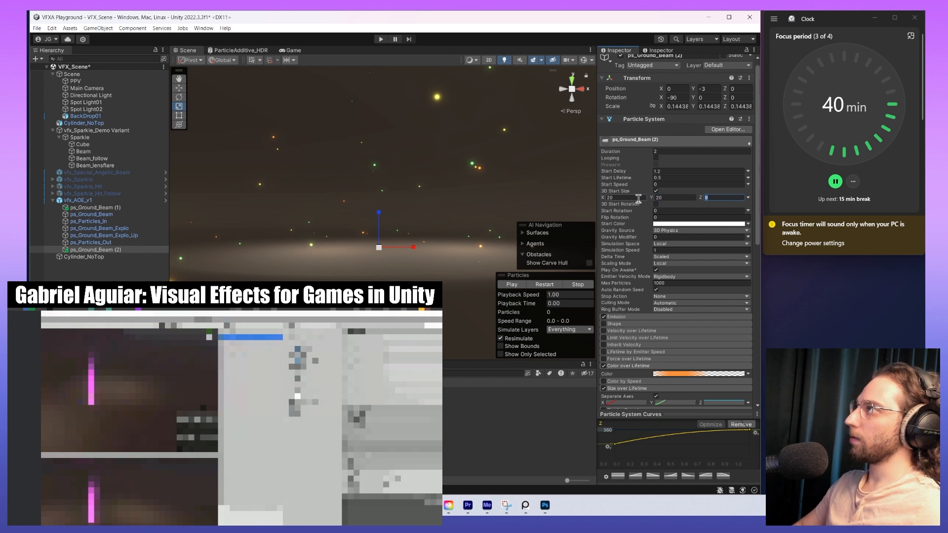
{"action": "key", "text": "Return"}
{"action": "key", "text": "w"}
{"action": "left_click_drag", "start_coordinate": [380, 227], "coordinate": [380, 263]}
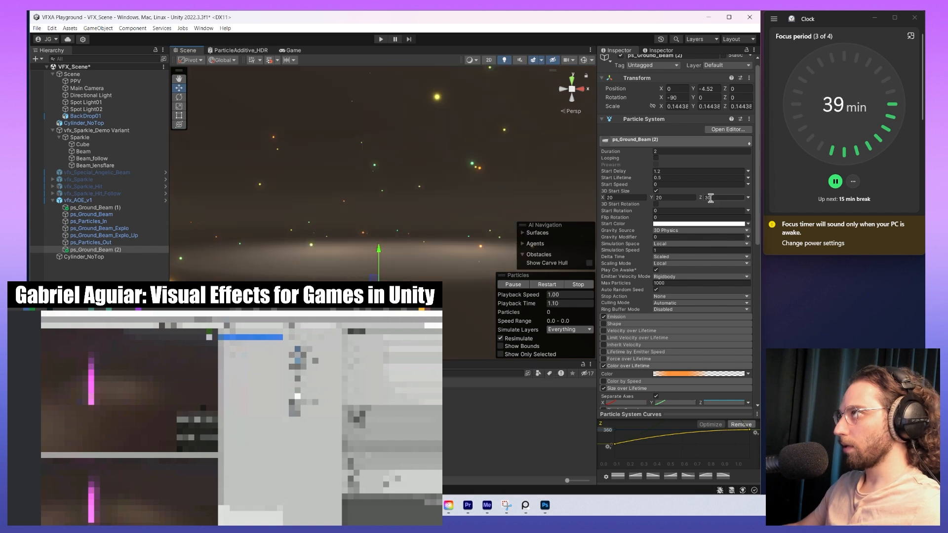
- Set the 3D Start Size of ps_Ground_Beam (2) to X 15, Y 15 and Z 20
{"action": "left_click", "coordinate": [627, 198]}
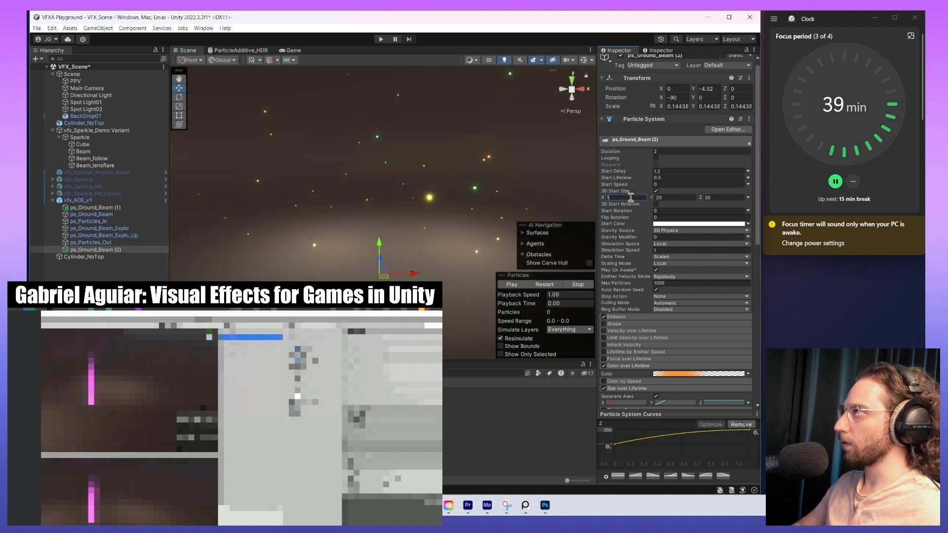
{"action": "type", "text": "15"}
{"action": "key", "text": "Tab"}
{"action": "type", "text": "15"}
{"action": "key", "text": "Tab"}
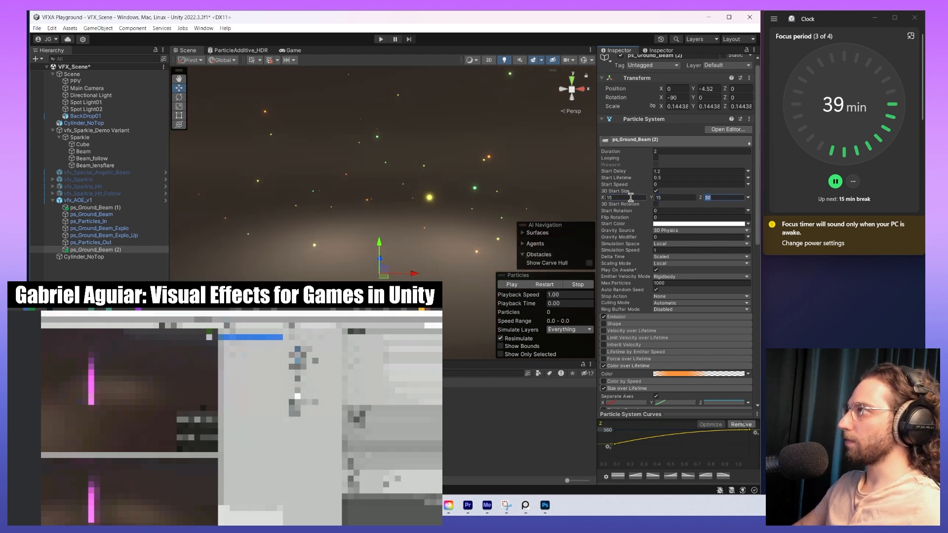
{"action": "type", "text": "20"}
{"action": "key", "text": "Return"}
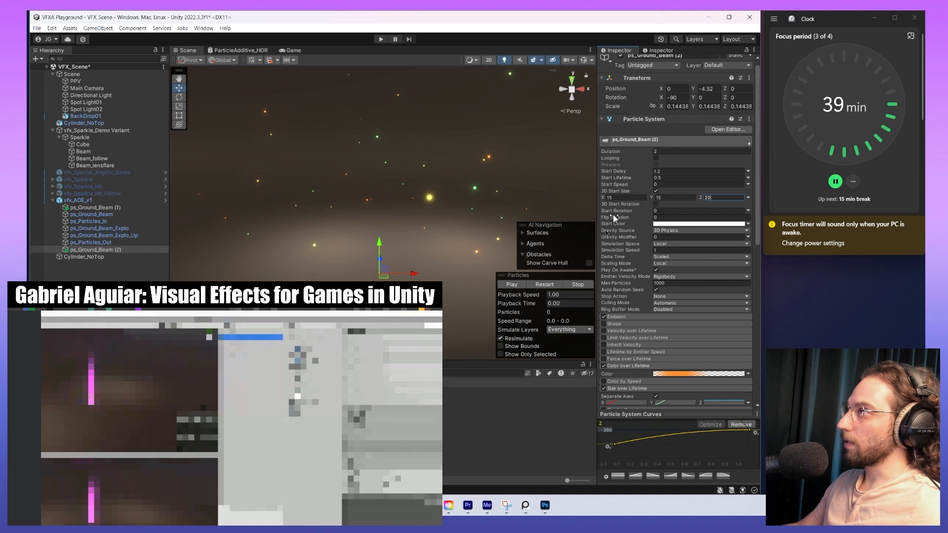
- Replay all particle systems of vfx_AOE_v1 and delete ps_Ground_Beam (2)
{"action": "left_click", "coordinate": [117, 209], "text": "shift"}
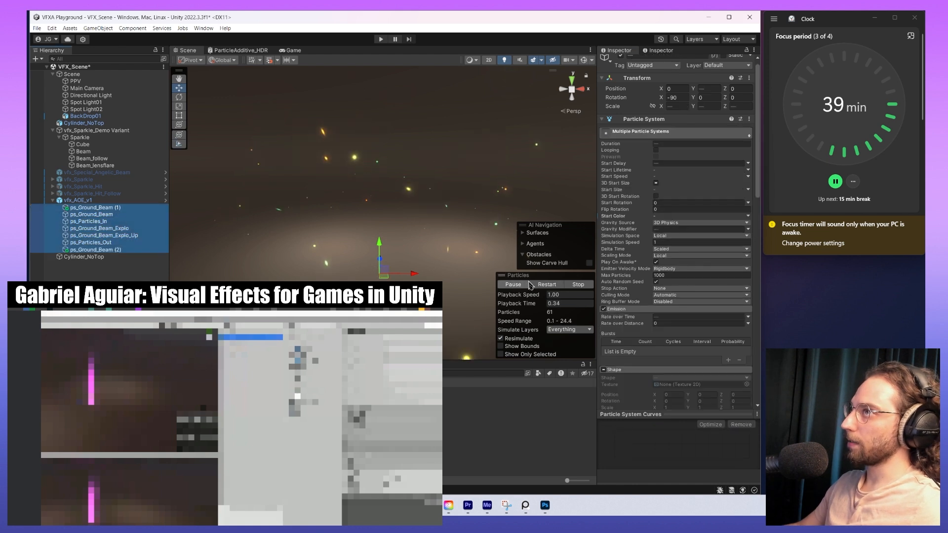
{"action": "left_click", "coordinate": [140, 250]}
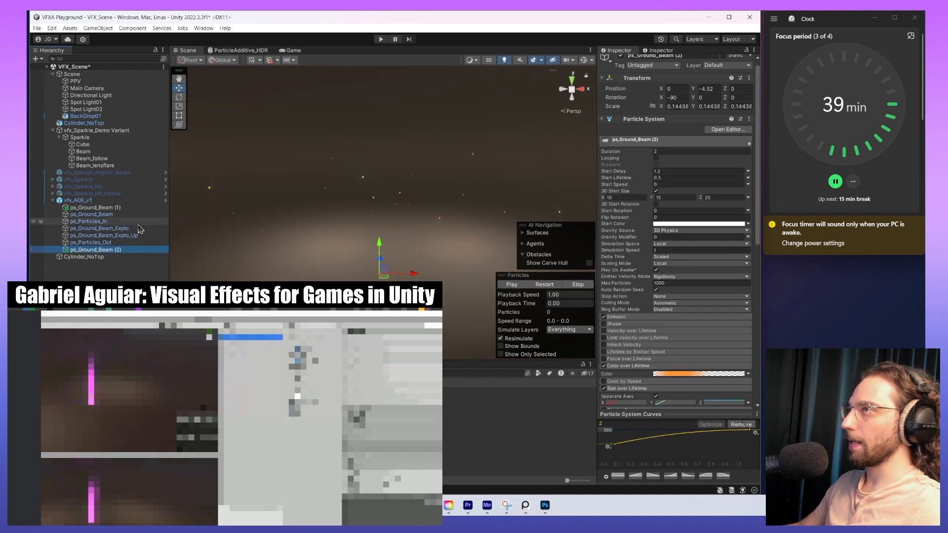
{"action": "key", "text": "Delete"}
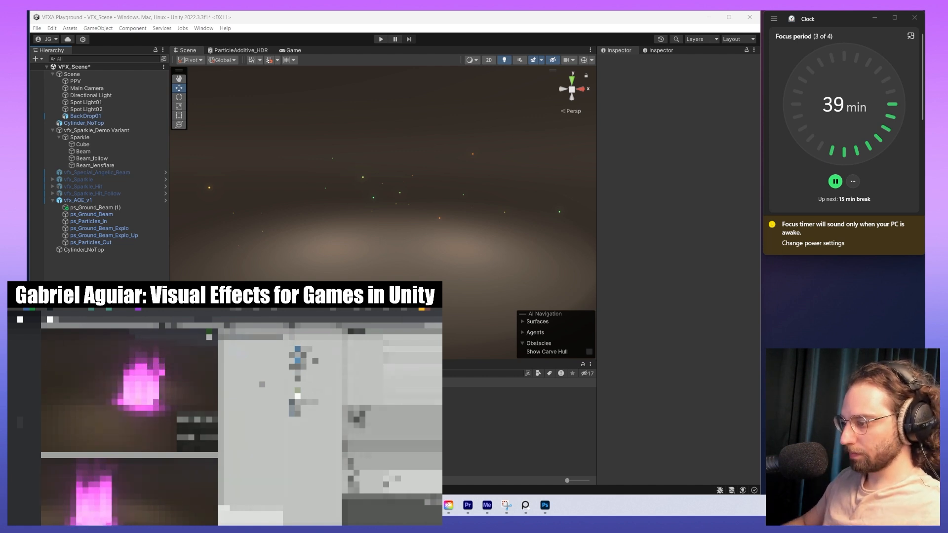
- Rename ps_Ground_Beam (1) as ps_Ground_Vertical_Energy
{"action": "left_click", "coordinate": [102, 214]}
{"action": "left_click", "coordinate": [104, 208]}
{"action": "key", "text": "F2"}
{"action": "key", "text": "Right"}
{"action": "key", "text": "BackSpace"}
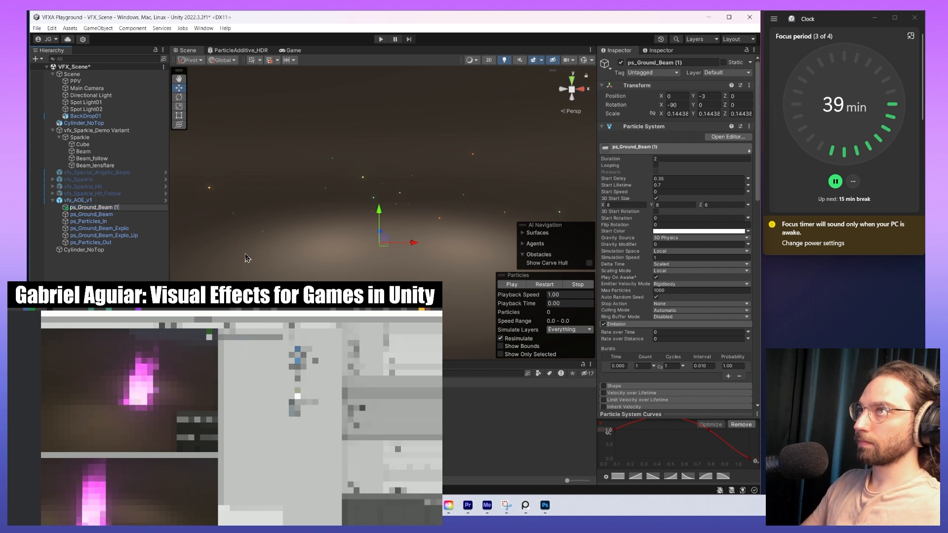
{"action": "key", "text": "BackSpace"}
{"action": "type", "text": "Vertical_"}
{"action": "type", "text": "E"}
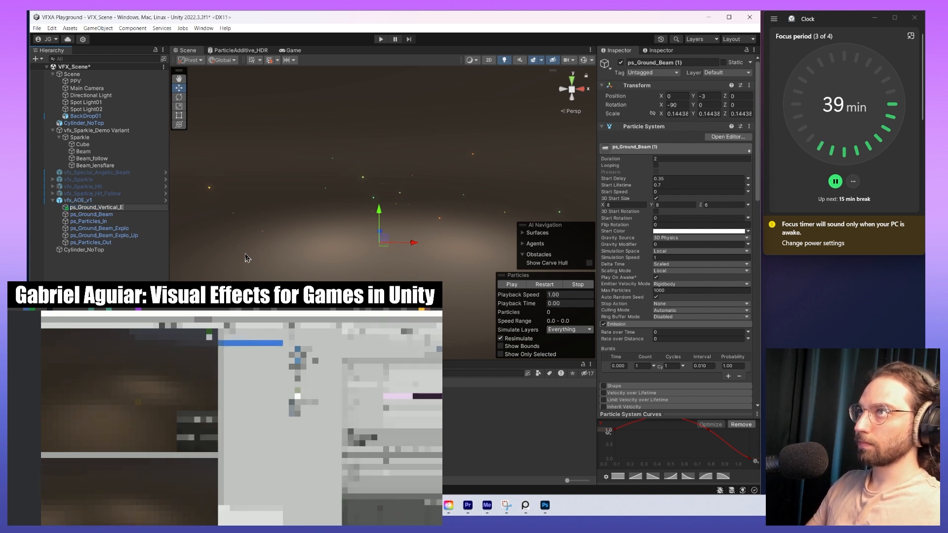
{"action": "type", "text": "nergy"}
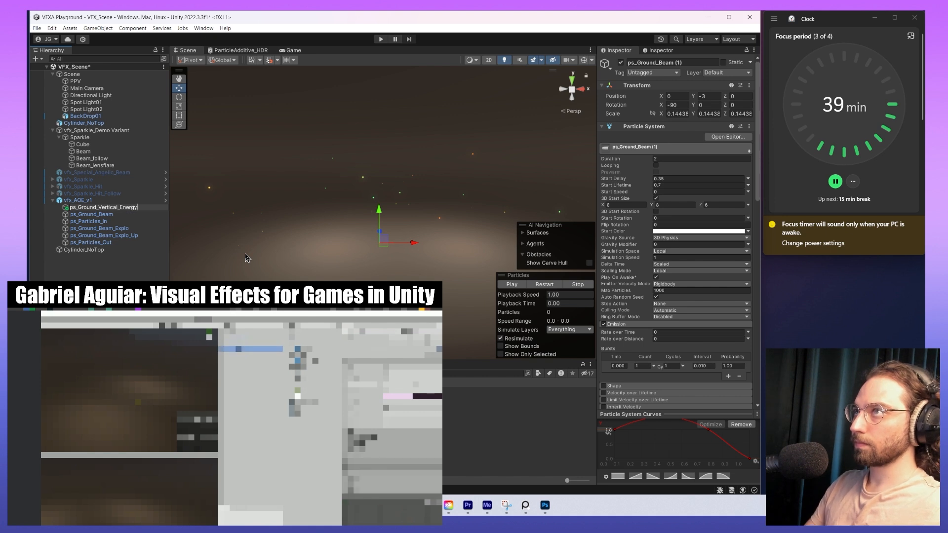
{"action": "key", "text": "Return"}
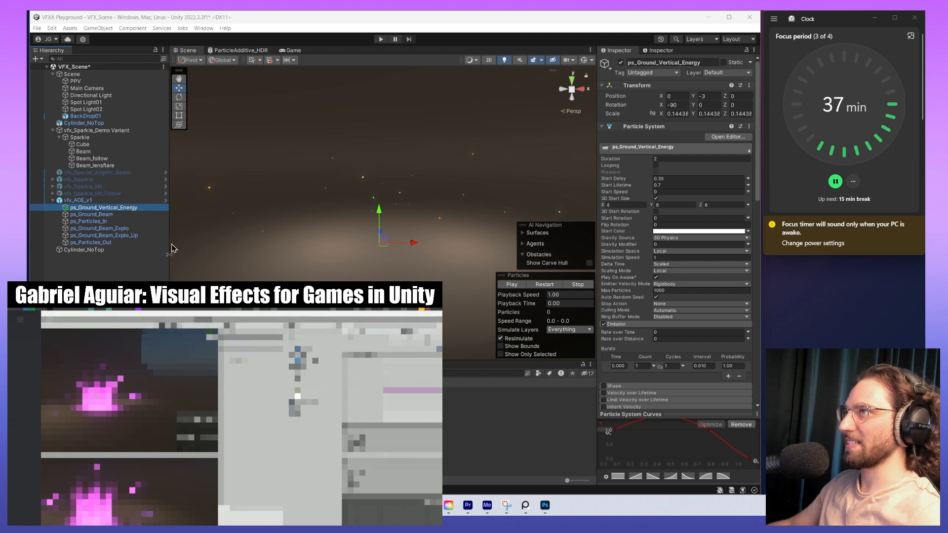
- Replay all particle systems of vfx_AOE_v1 several times and examine the full effect from different angles
{"action": "left_click", "coordinate": [91, 243], "text": "shift"}
{"action": "left_click", "coordinate": [552, 286]}
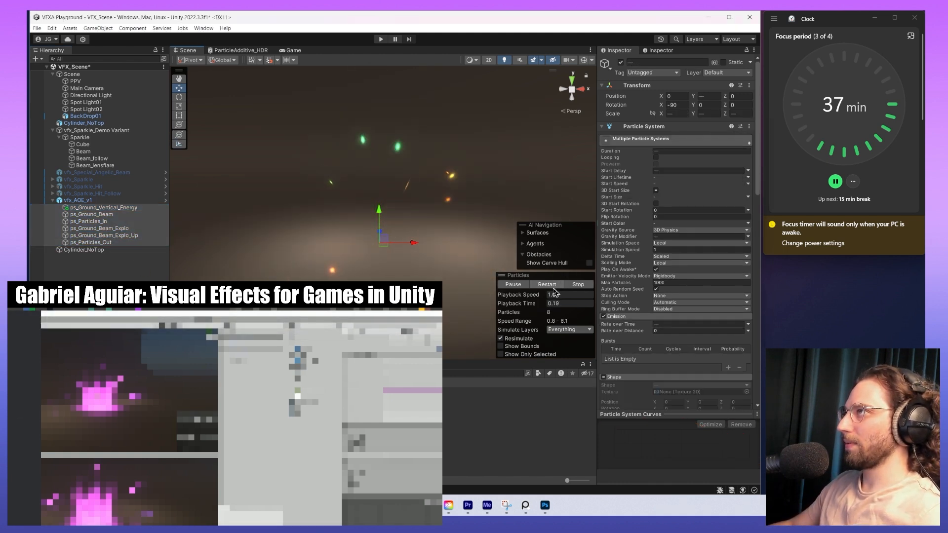
{"action": "left_click", "coordinate": [556, 286]}
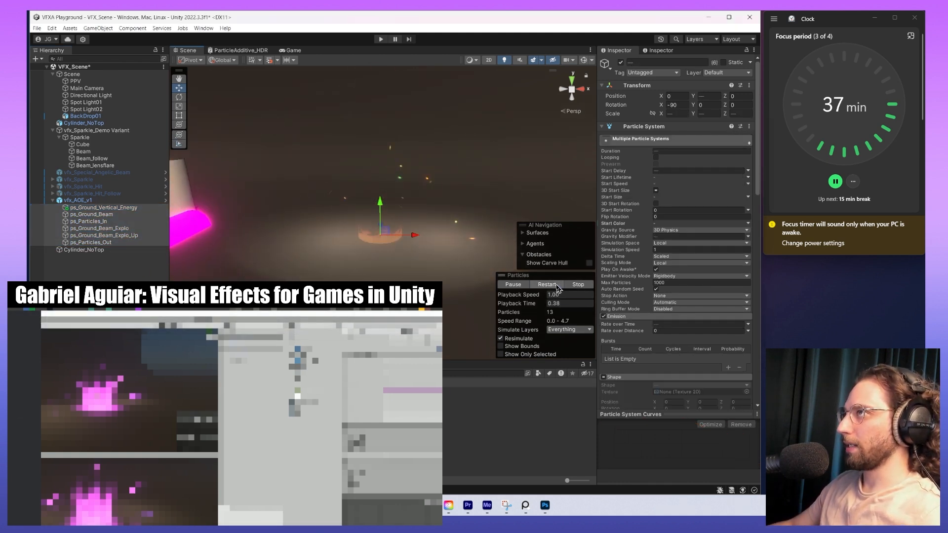
{"action": "left_click_drag", "start_coordinate": [412, 273], "coordinate": [430, 273], "text": "alt"}
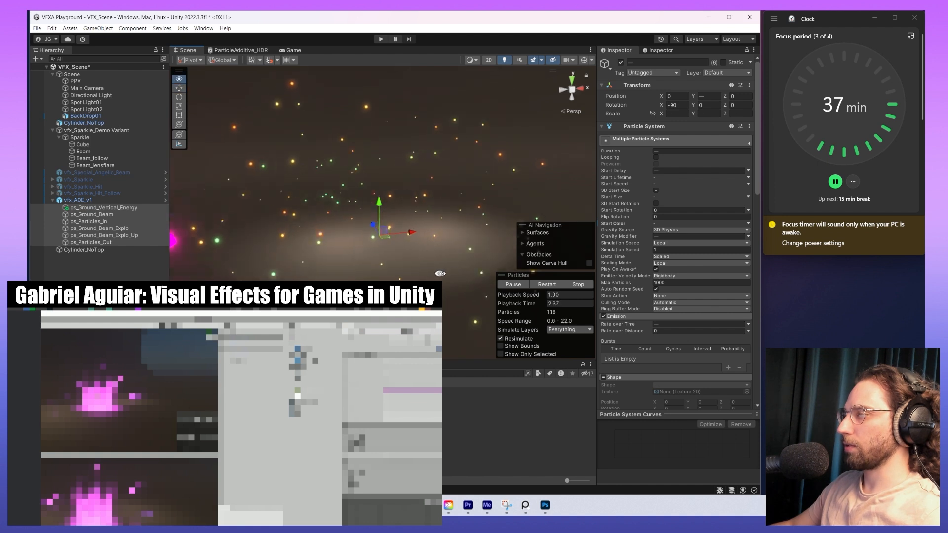
{"action": "left_click", "coordinate": [548, 285]}
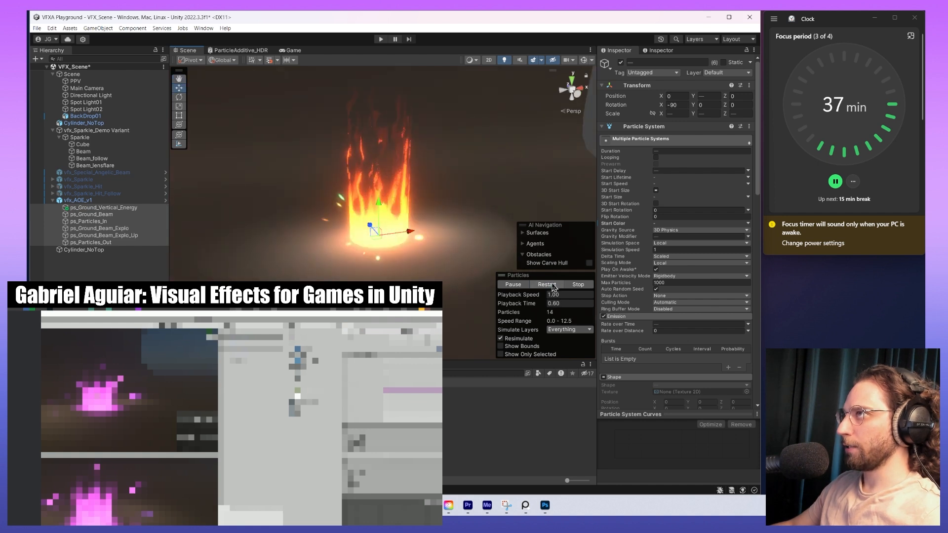
{"action": "left_click", "coordinate": [553, 287]}
{"action": "left_click", "coordinate": [553, 287]}
{"action": "left_click", "coordinate": [553, 287]}
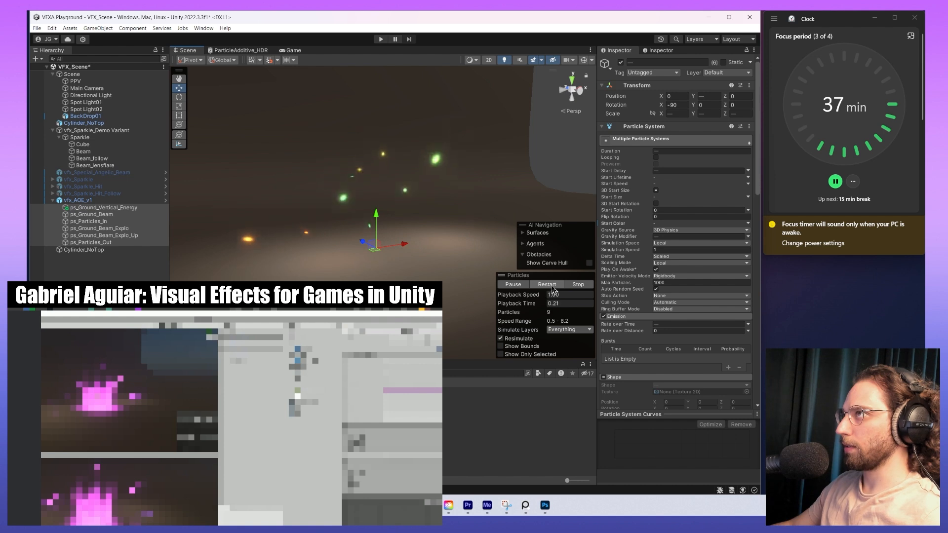
- Set the Z value of the 3D Start Size of ps_Ground_Vertical_Energy to 8 and replay all particle systems of vfx_AOE_v1
{"action": "left_click", "coordinate": [103, 208]}
{"action": "left_click", "coordinate": [717, 205]}
{"action": "type", "text": "8"}
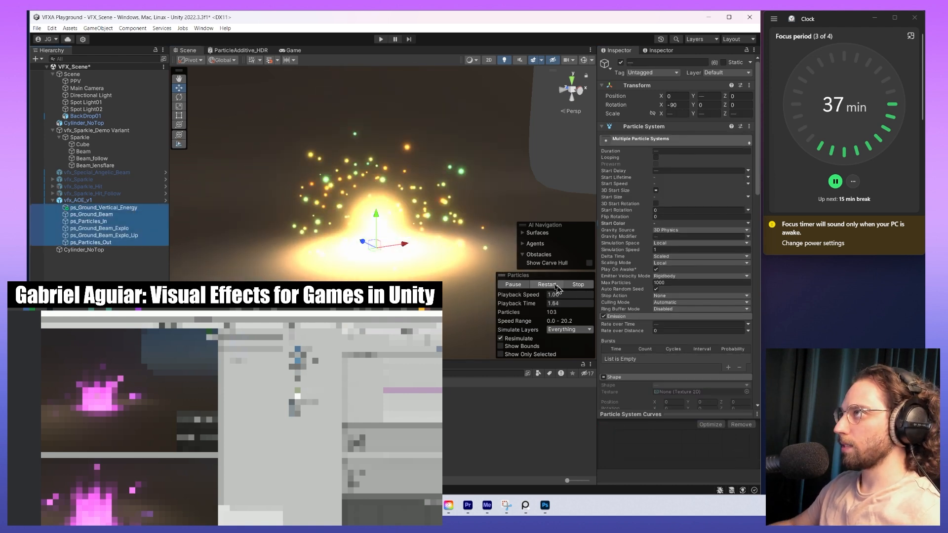
{"action": "left_click", "coordinate": [553, 286]}
{"action": "left_click", "coordinate": [546, 285]}
{"action": "left_click", "coordinate": [547, 285]}
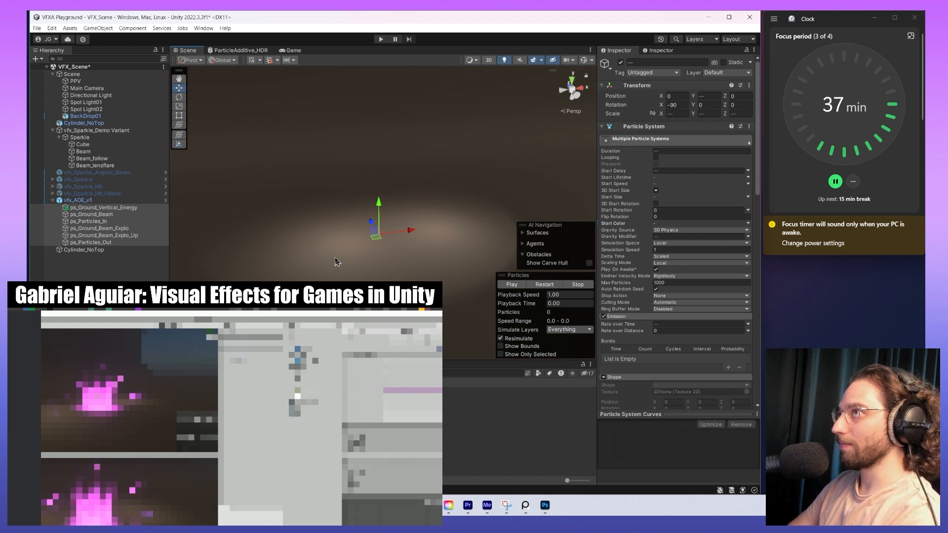
- Replay all particle systems of vfx_AOE_v1 several times and examine the timing of the beam, explosion and outgoing particles
{"action": "left_click", "coordinate": [545, 285]}
{"action": "left_click", "coordinate": [547, 285]}
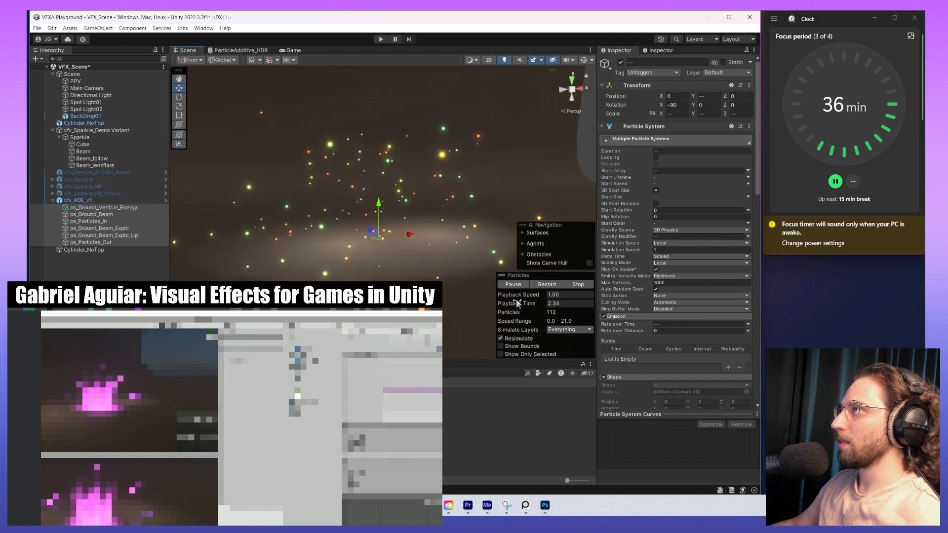
{"action": "left_click", "coordinate": [547, 285]}
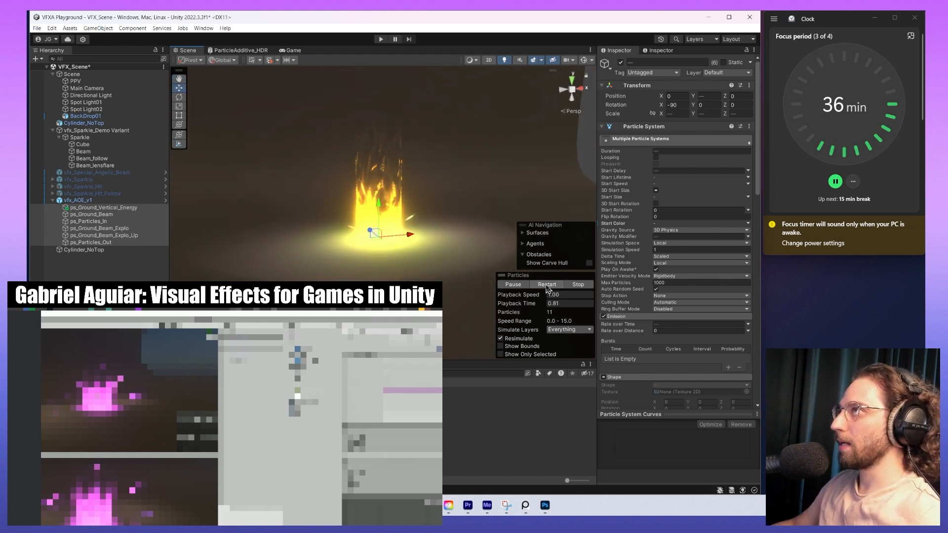
{"action": "left_click", "coordinate": [546, 285]}
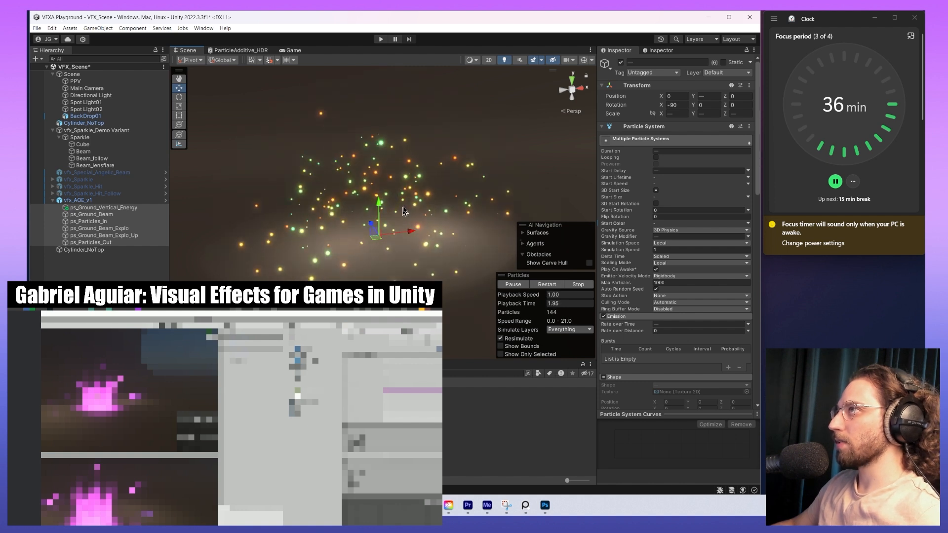
{"action": "left_click", "coordinate": [551, 290]}
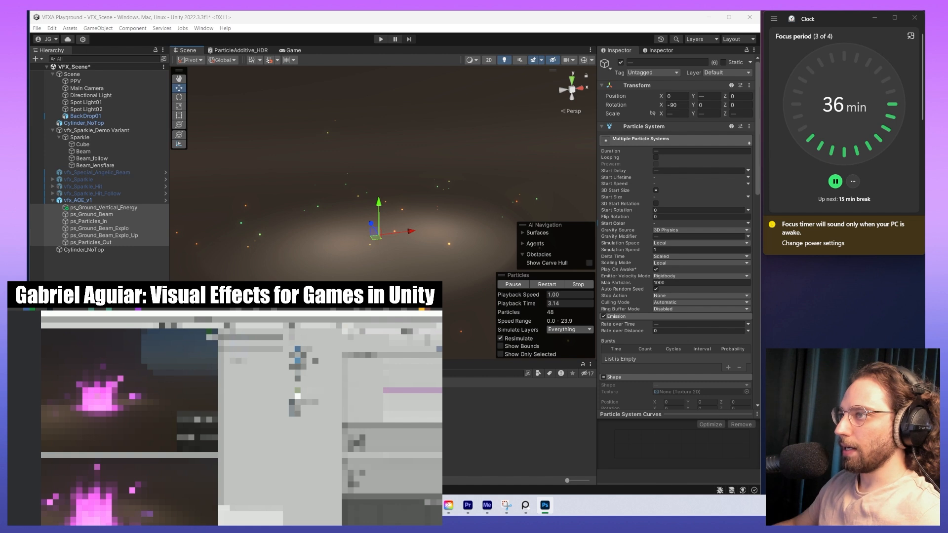
- Switch to Photoshop to view the flame texture, and select the TextureAOE2_Smoother asset back in Unity
{"action": "left_click_drag", "start_coordinate": [492, 99], "coordinate": [507, 83]}
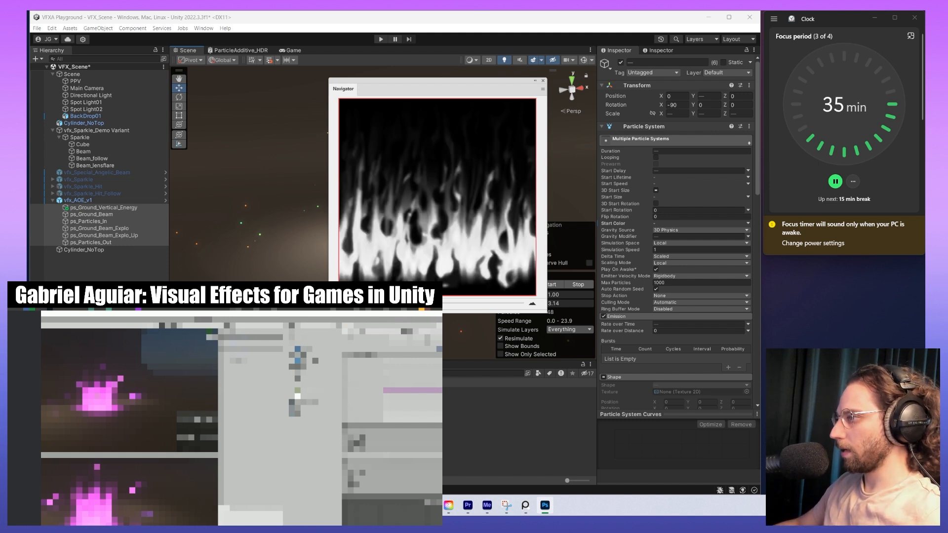
{"action": "left_click", "coordinate": [316, 425]}
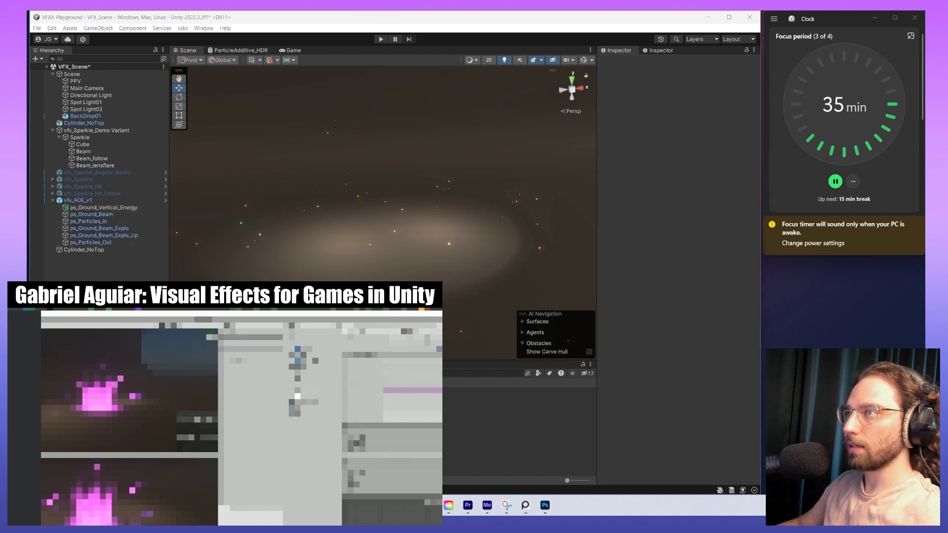
{"action": "left_click", "coordinate": [395, 412]}
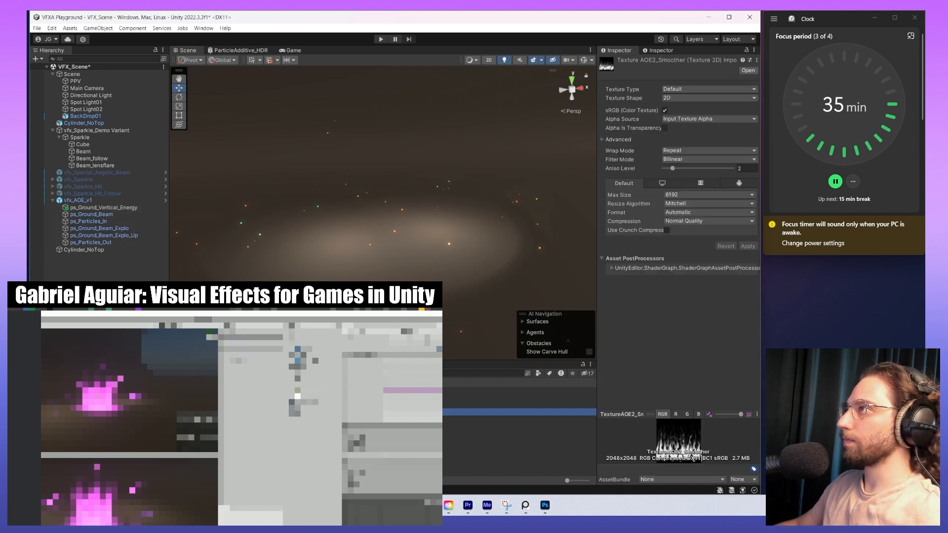
- Bring up the Impact01_Add material used by ps_Ground_Vertical_Energy to access its main texture
{"action": "left_click", "coordinate": [110, 209]}
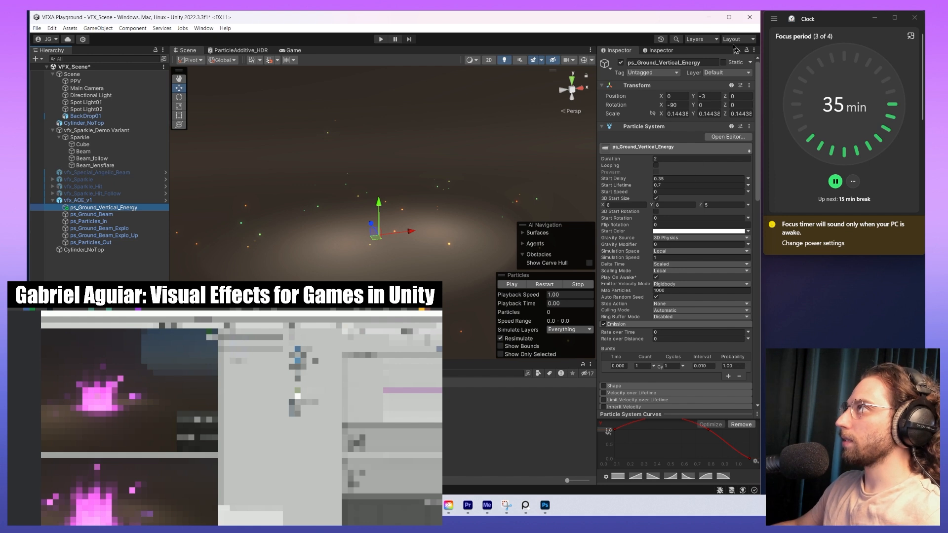
{"action": "scroll", "coordinate": [685, 234], "scroll_direction": "down", "scroll_amount": 10}
{"action": "double_click", "coordinate": [672, 99]}
{"action": "left_click", "coordinate": [746, 50]}
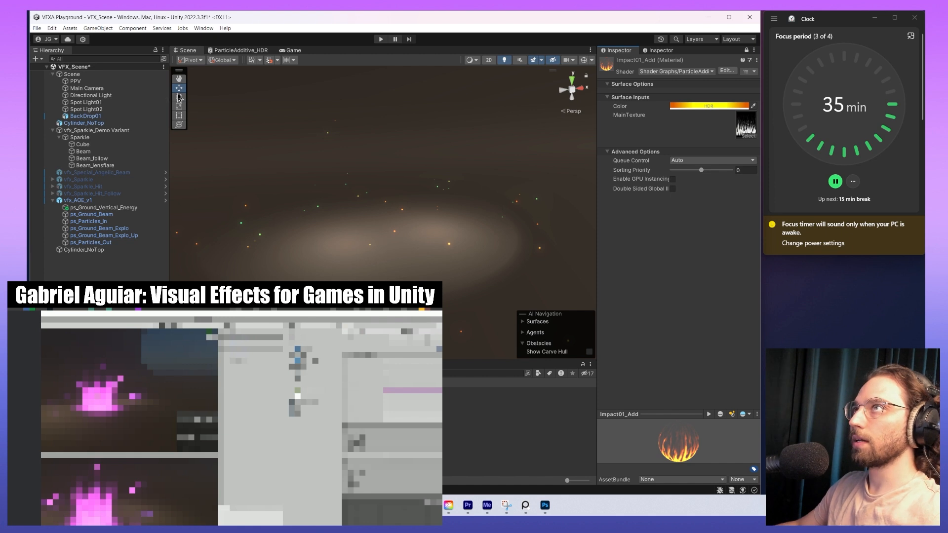
- Select every particle system of vfx_AOE_v1 and replay them repeatedly to examine how the flames of the vertical energy look
{"action": "left_click", "coordinate": [102, 207]}
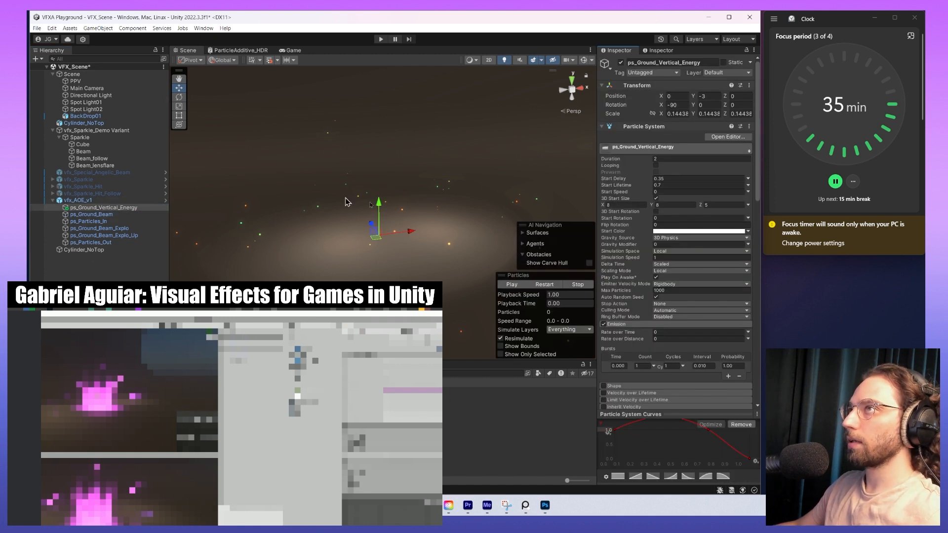
{"action": "left_click", "coordinate": [94, 215], "text": "ctrl"}
{"action": "left_click", "coordinate": [109, 236], "text": "ctrl"}
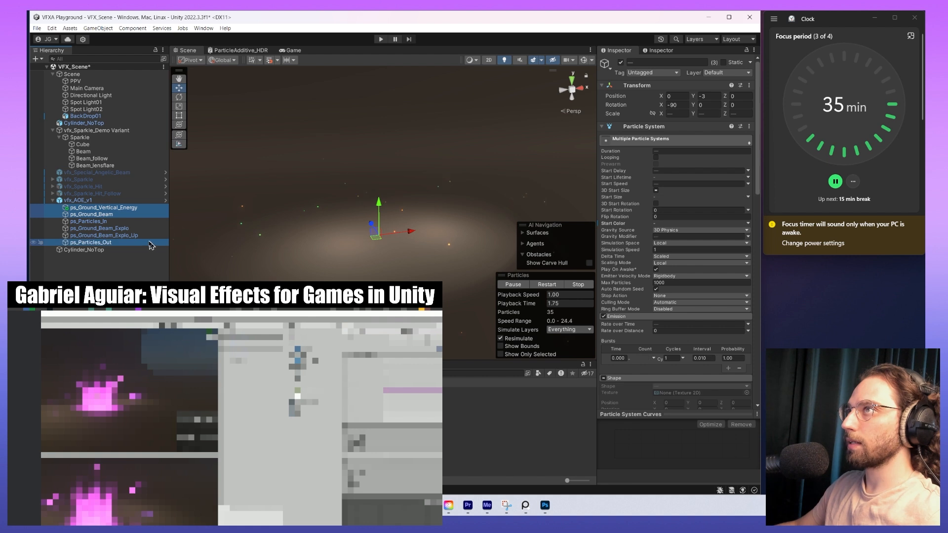
{"action": "left_click", "coordinate": [128, 223], "text": "ctrl"}
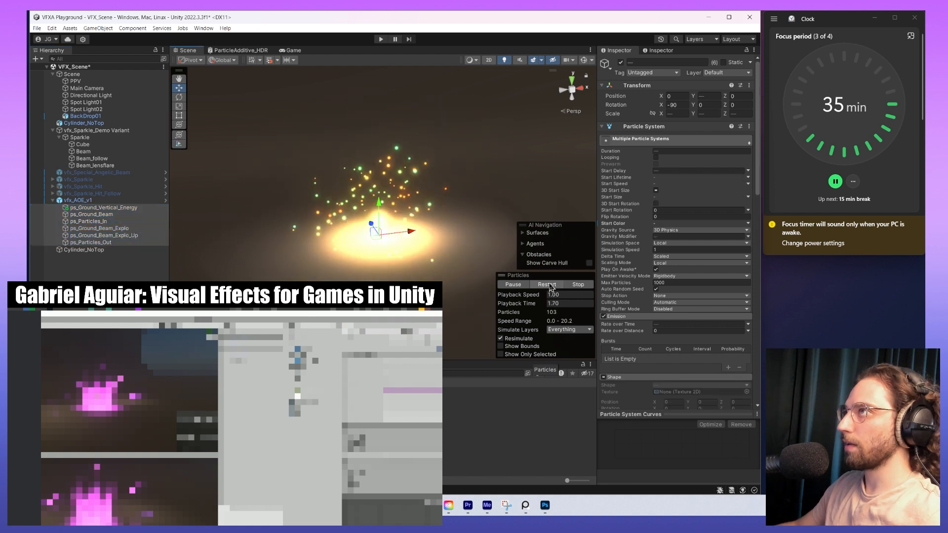
{"action": "left_click", "coordinate": [550, 285]}
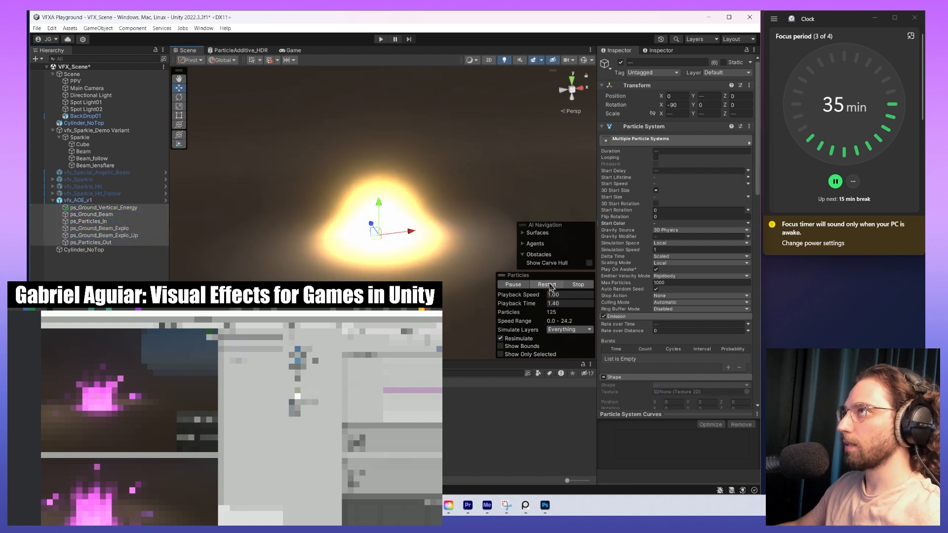
{"action": "left_click", "coordinate": [546, 286]}
{"action": "left_click", "coordinate": [545, 285]}
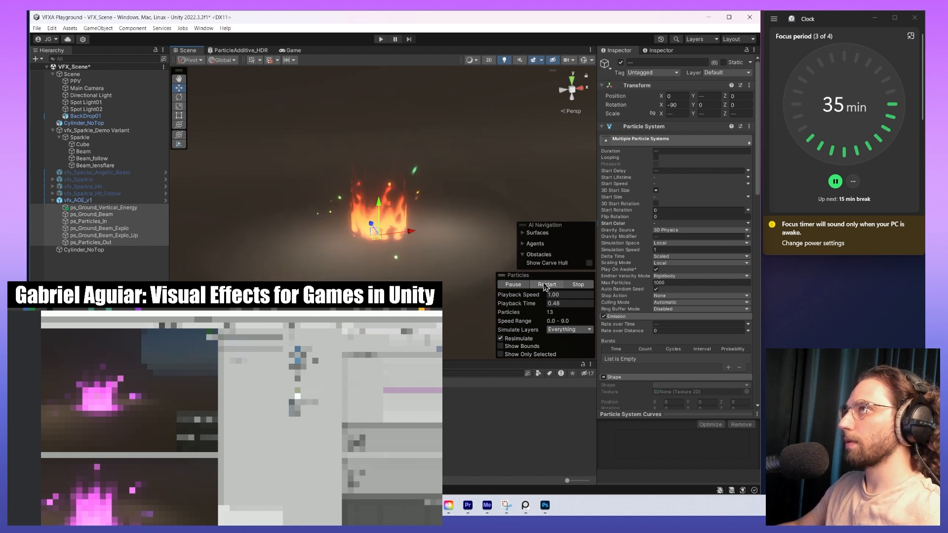
{"action": "left_click", "coordinate": [545, 285]}
{"action": "left_click", "coordinate": [545, 286]}
{"action": "left_click", "coordinate": [545, 286]}
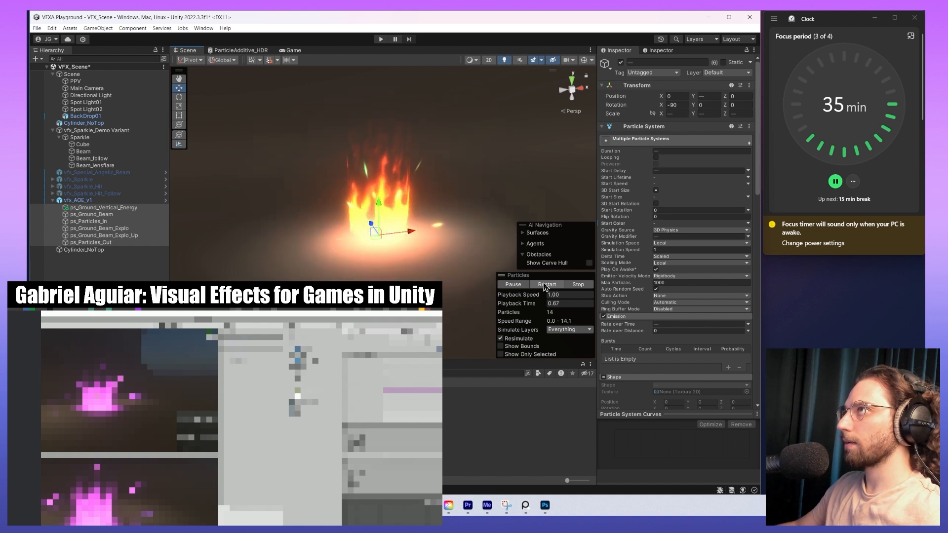
{"action": "left_click", "coordinate": [545, 285]}
{"action": "left_click", "coordinate": [546, 286]}
{"action": "left_click", "coordinate": [546, 285]}
{"action": "left_click", "coordinate": [545, 285]}
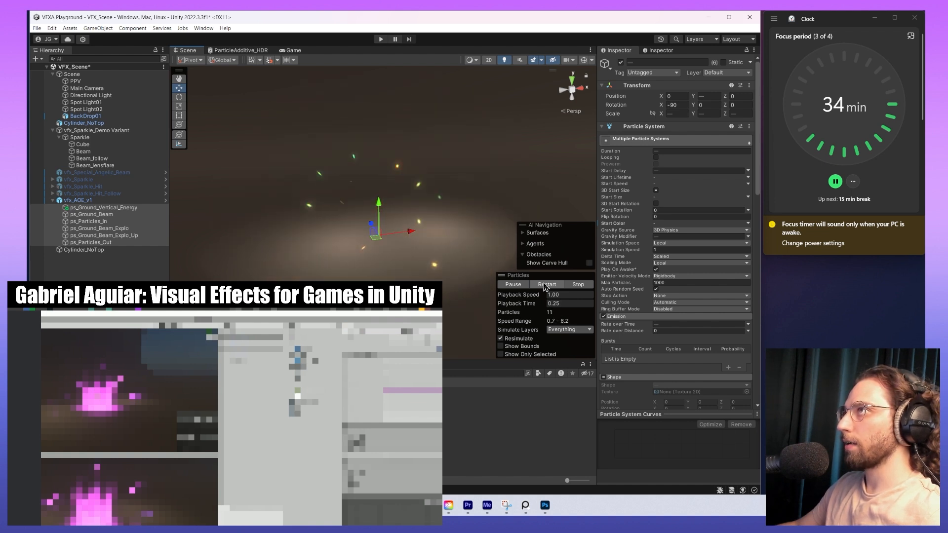
- Check the flame texture in Photoshop and show the TextureAOE2_Smoother file in Explorer from Unity
{"action": "left_click", "coordinate": [545, 504]}
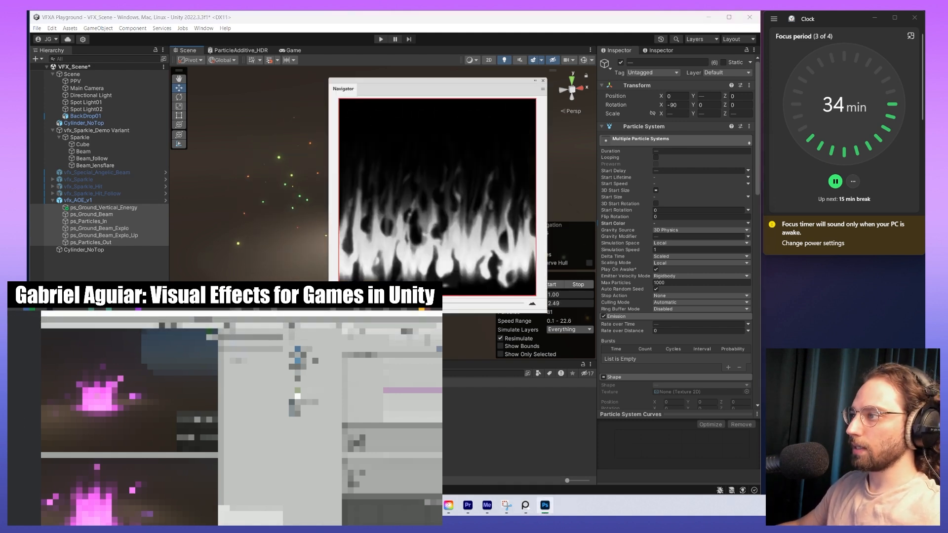
{"action": "right_click", "coordinate": [167, 411]}
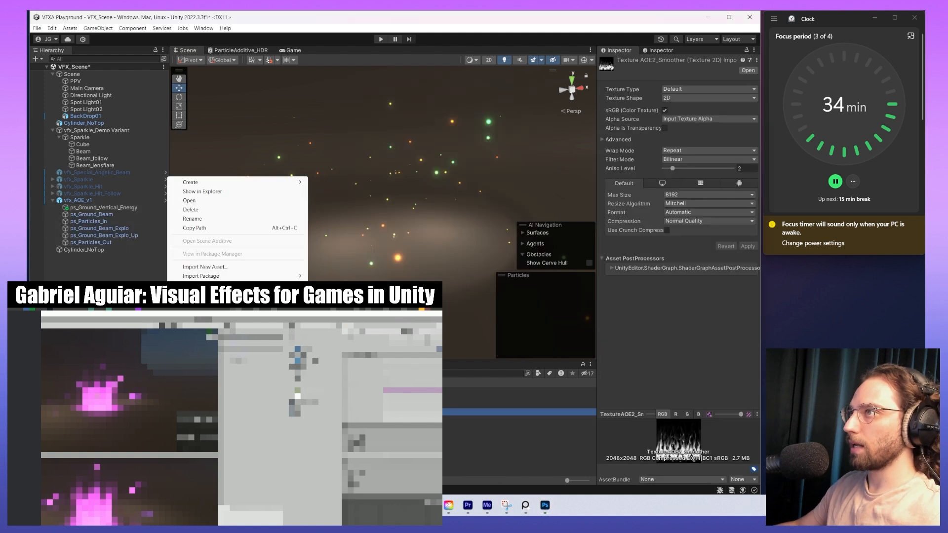
{"action": "left_click", "coordinate": [231, 191]}
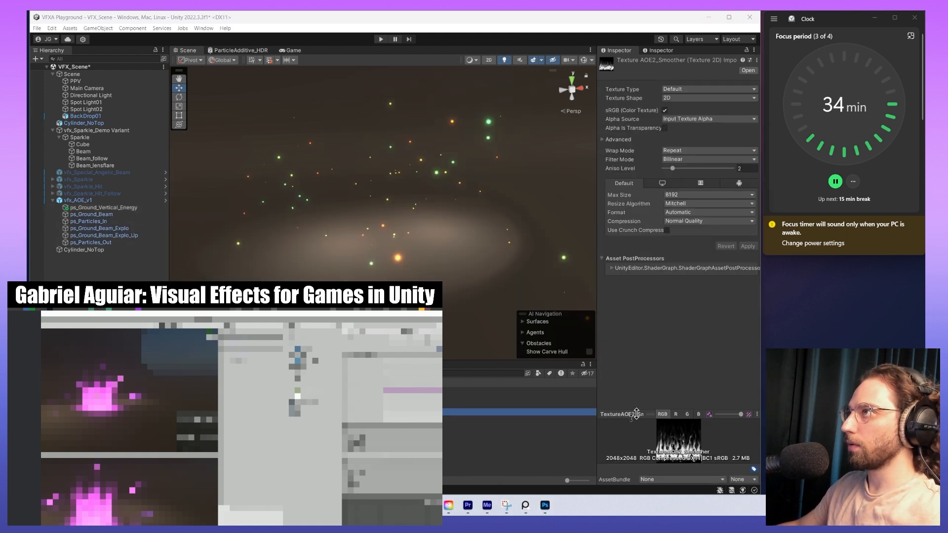
{"action": "key", "text": "alt+Tab"}
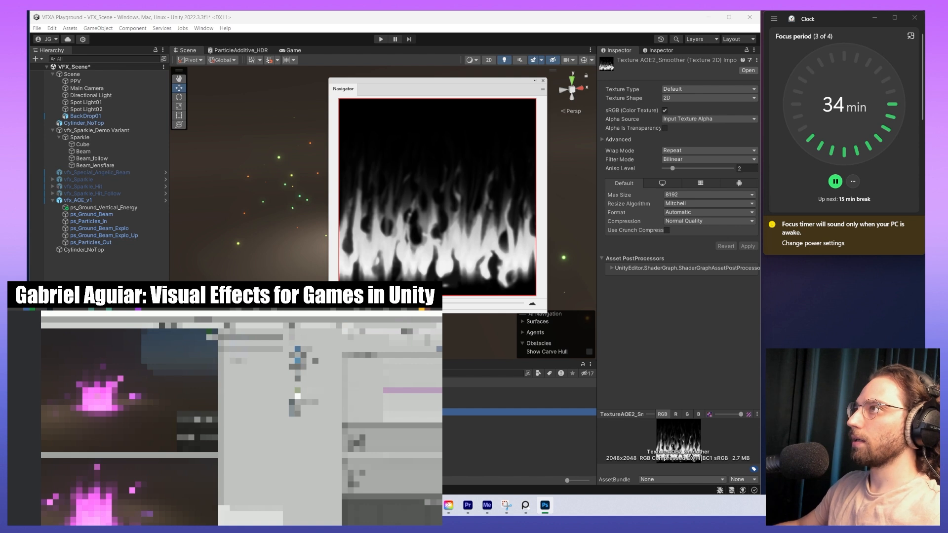
{"action": "key", "text": "alt+Tab"}
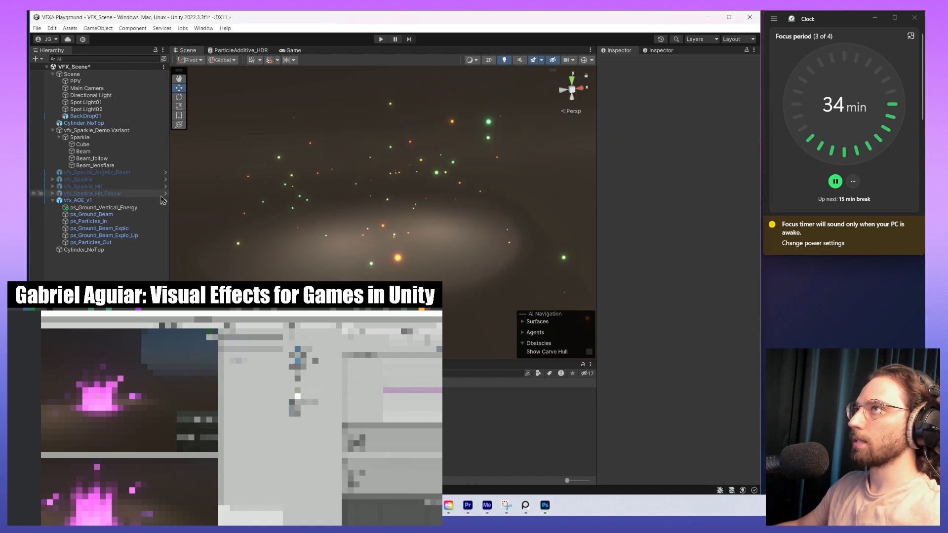
- Replay ps_Ground_Vertical_Energy together with the other particle systems of vfx_AOE_v1 to examine the updated flame texture
{"action": "left_click", "coordinate": [157, 207]}
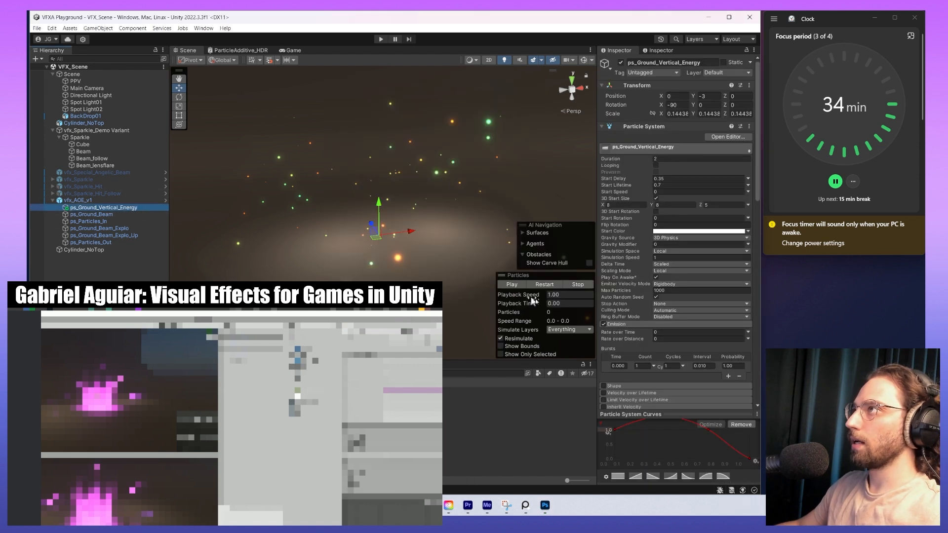
{"action": "left_click", "coordinate": [114, 243], "text": "shift"}
{"action": "left_click", "coordinate": [546, 285]}
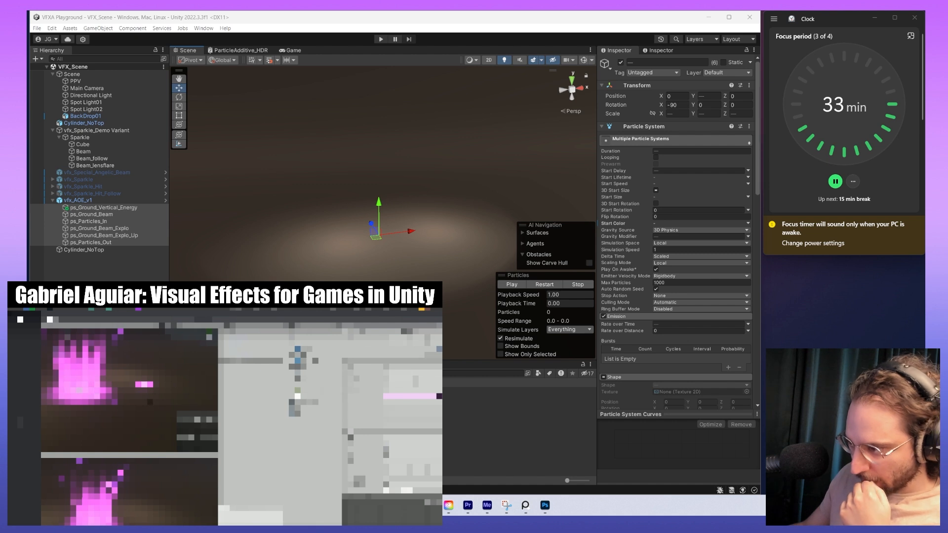
- Duplicate the vfx_AOE_v1 effect and name the copy vfx_AOE_v2
{"action": "mouse_move", "coordinate": [418, 504]}
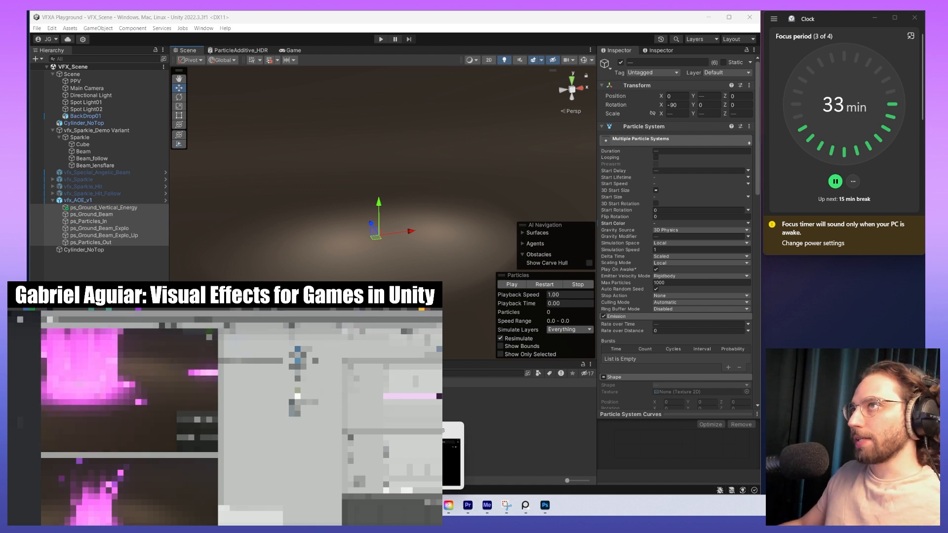
{"action": "left_click", "coordinate": [111, 201]}
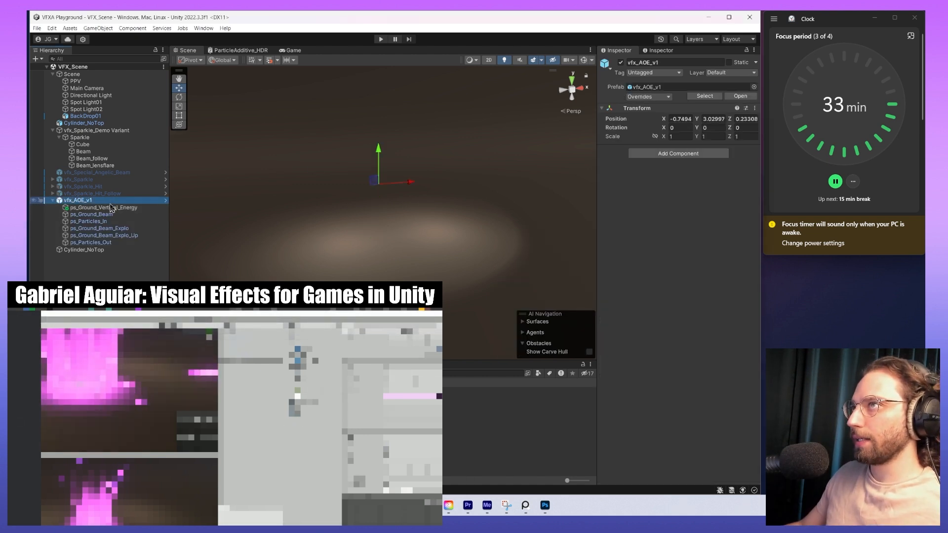
{"action": "key", "text": "ctrl+d"}
{"action": "type", "text": "vfx_AOE_v2"}
{"action": "key", "text": "Return"}
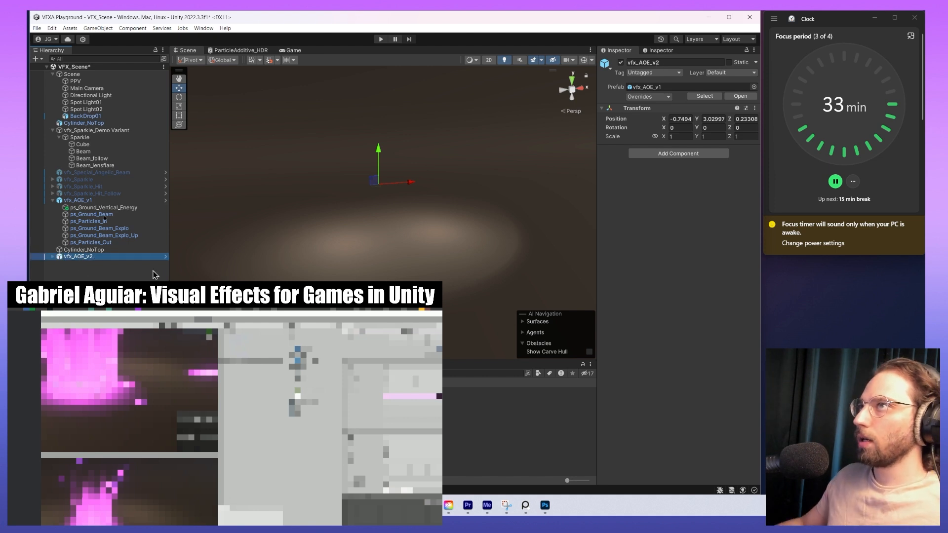
- Duplicate ps_Ground_Vertical_Energy inside vfx_AOE_v2
{"action": "left_click", "coordinate": [52, 257]}
{"action": "left_click", "coordinate": [55, 264]}
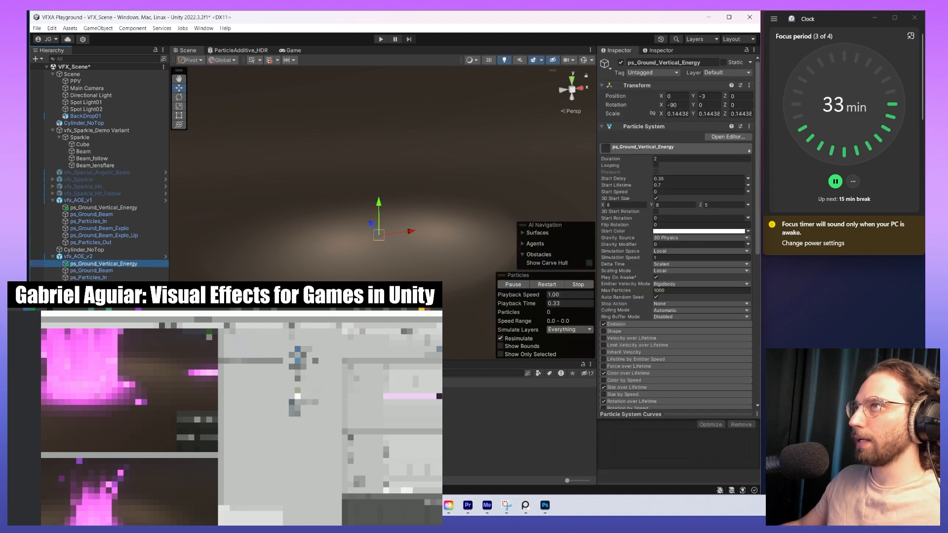
{"action": "left_click", "coordinate": [92, 299], "text": "shift"}
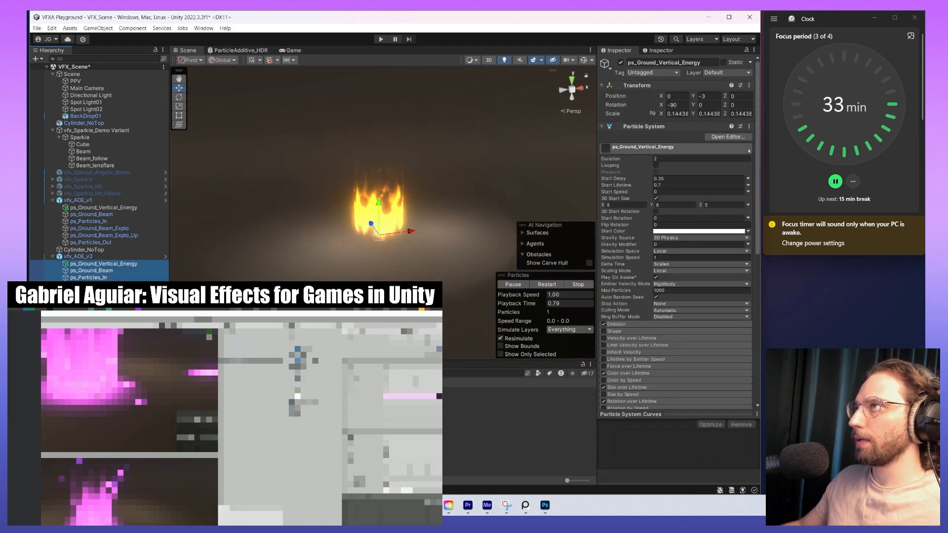
{"action": "left_click", "coordinate": [121, 265]}
{"action": "key", "text": "ctrl+d"}
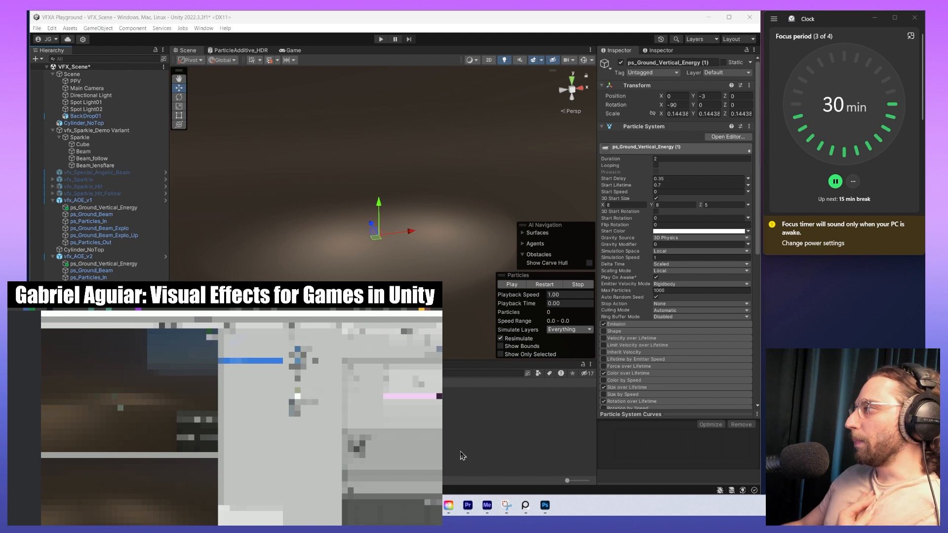
- Set the Start Delay of the duplicated ps_Ground_Vertical_Energy (1) to 1.2 and its Start Lifetime to 0.5
{"action": "mouse_move", "coordinate": [468, 505]}
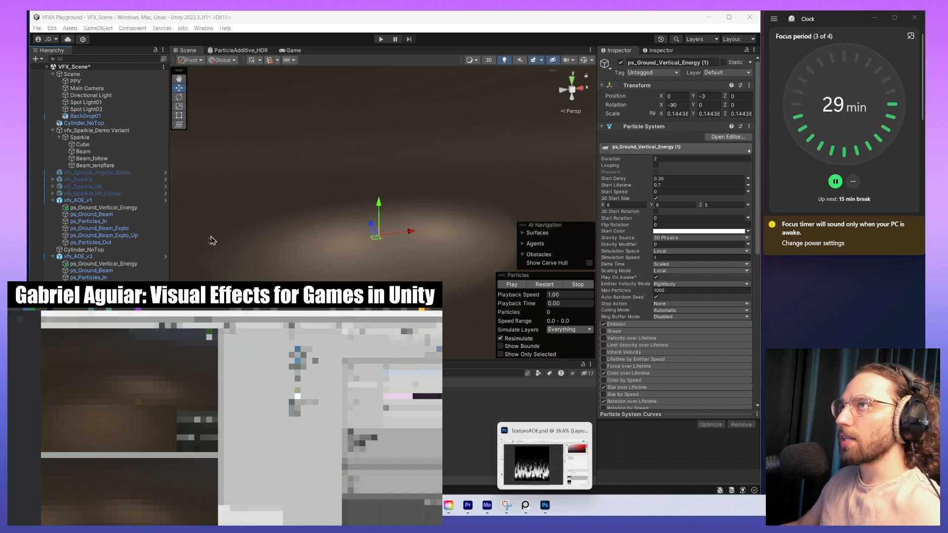
{"action": "left_click", "coordinate": [696, 179]}
{"action": "type", "text": "1.2"}
{"action": "key", "text": "Tab"}
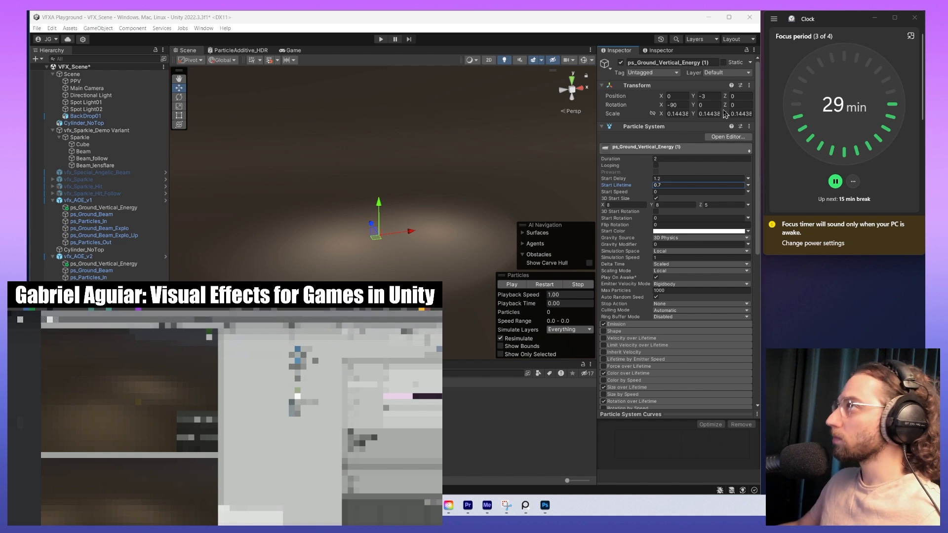
{"action": "left_click", "coordinate": [701, 186]}
{"action": "type", "text": "0.5"}
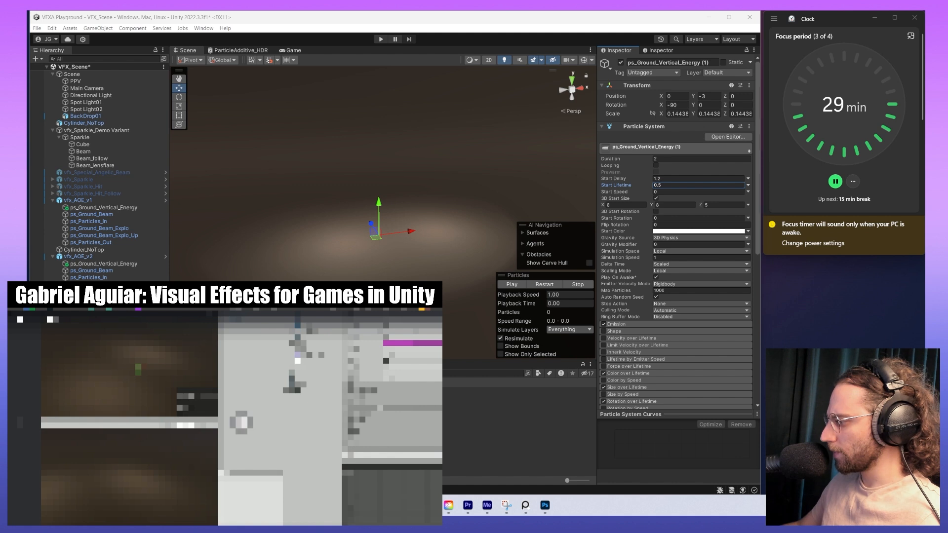
- Flatten the Size over Lifetime Y curve of ps_Ground_Vertical_Energy (1) and replace its Z curve with one starting near 1.0 and falling to zero
{"action": "scroll", "coordinate": [644, 291], "scroll_direction": "down", "scroll_amount": 4}
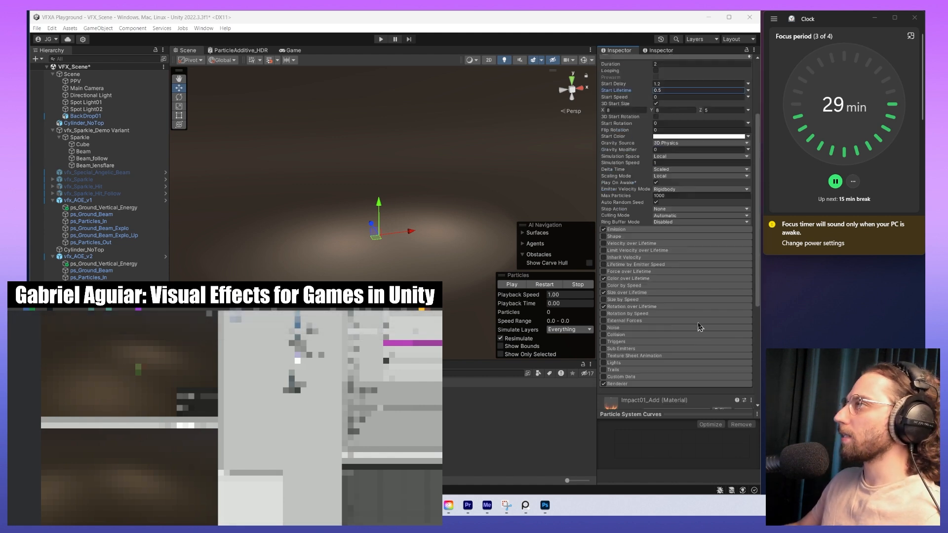
{"action": "left_click", "coordinate": [626, 292]}
{"action": "scroll", "coordinate": [623, 320], "scroll_direction": "down", "scroll_amount": 2}
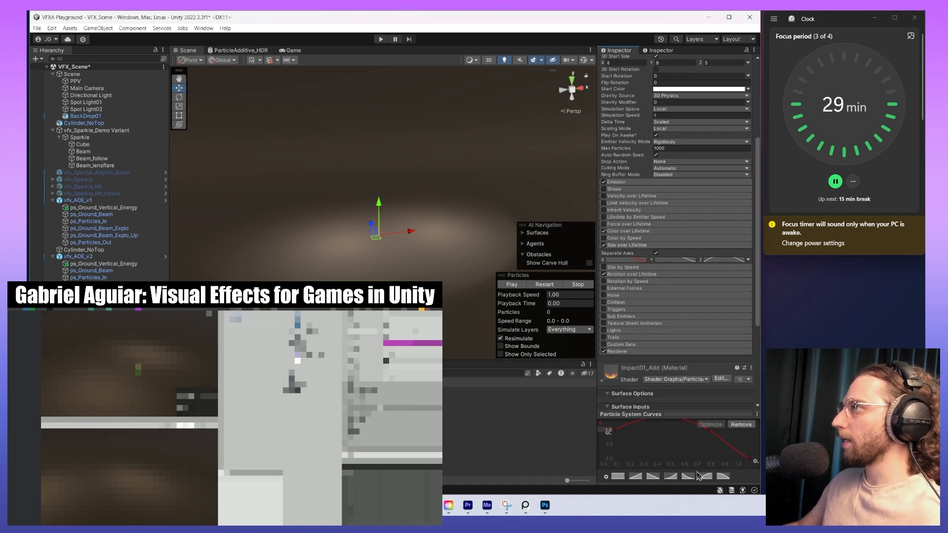
{"action": "left_click", "coordinate": [671, 260]}
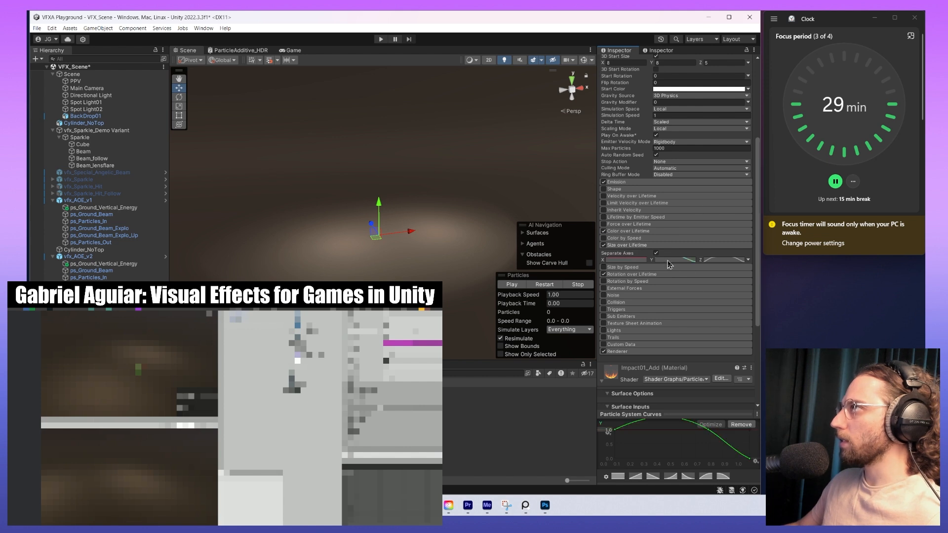
{"action": "left_click", "coordinate": [617, 475]}
{"action": "left_click", "coordinate": [727, 261]}
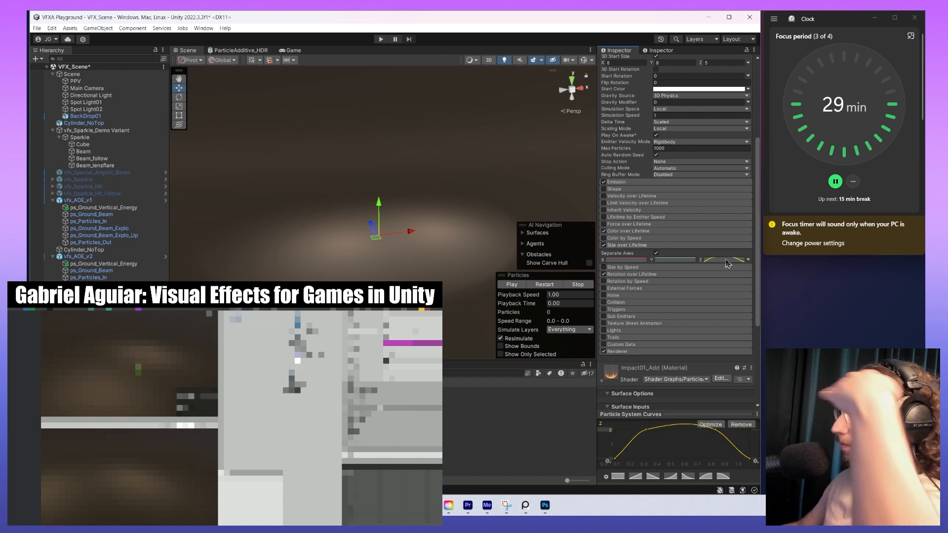
{"action": "right_click", "coordinate": [726, 261]}
{"action": "left_click", "coordinate": [736, 281]}
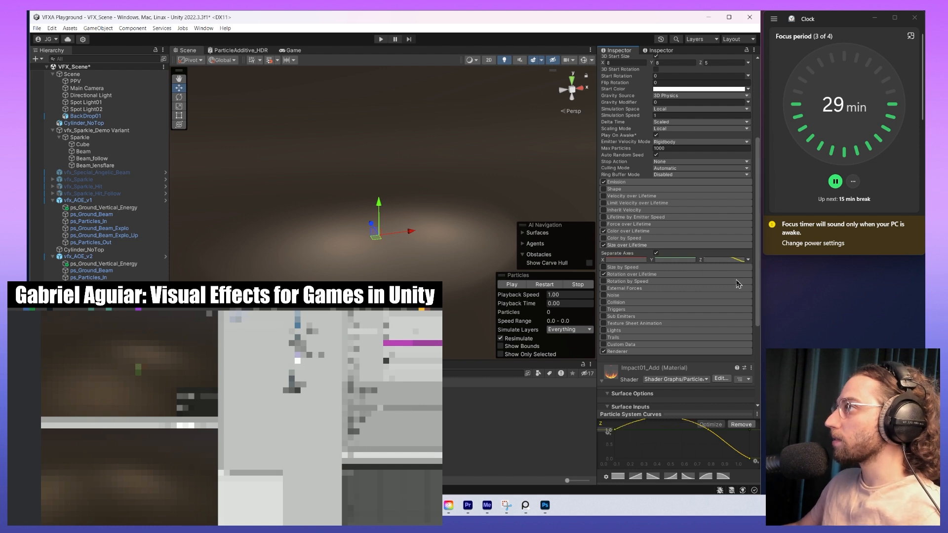
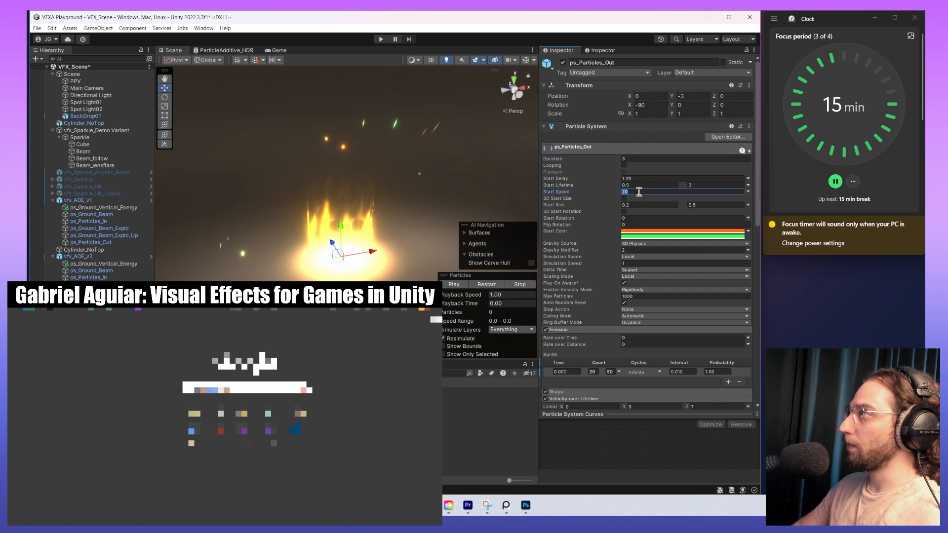
- Try a Start Speed of 10 on ps_Particles_Out and replay it together with other particle systems of vfx_AOE_v2
{"action": "left_click", "coordinate": [494, 285]}
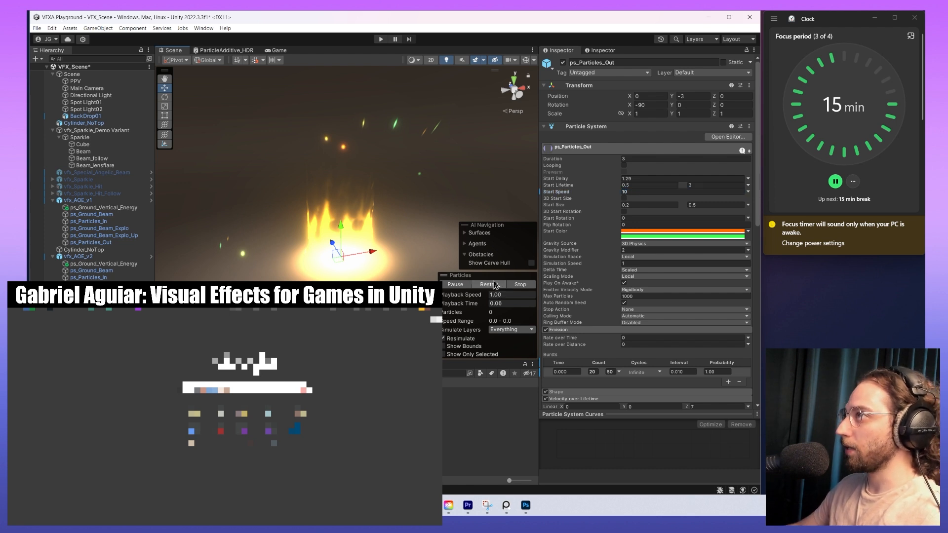
{"action": "left_click", "coordinate": [103, 291], "text": "ctrl"}
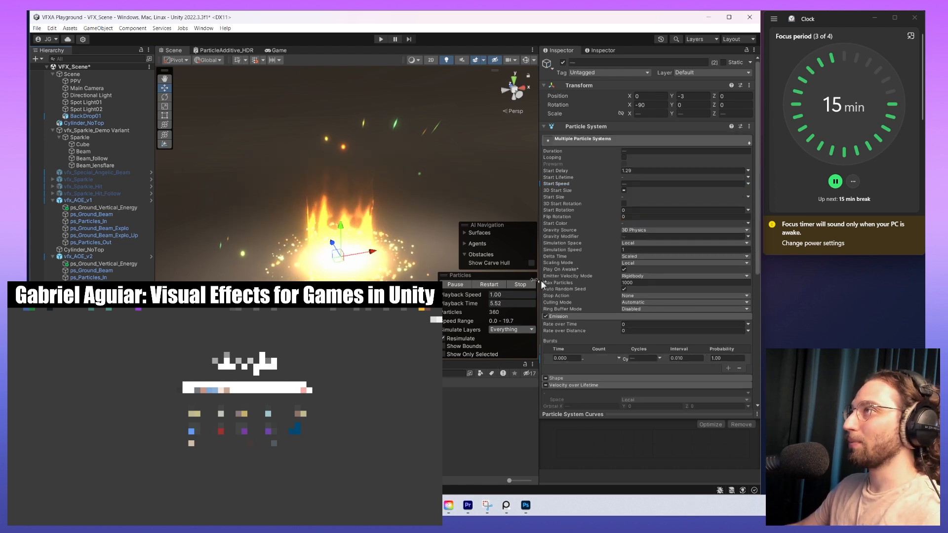
{"action": "left_click", "coordinate": [494, 285]}
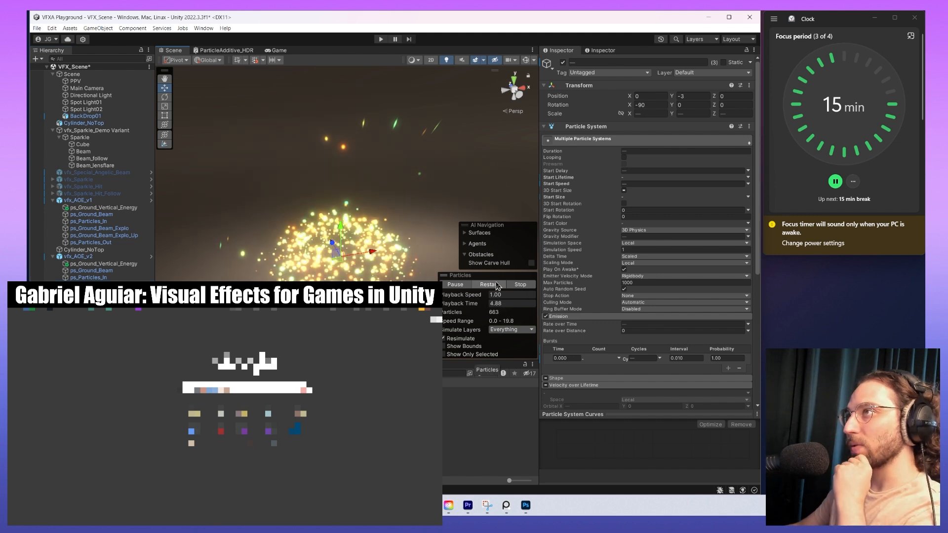
{"action": "left_click", "coordinate": [103, 305]}
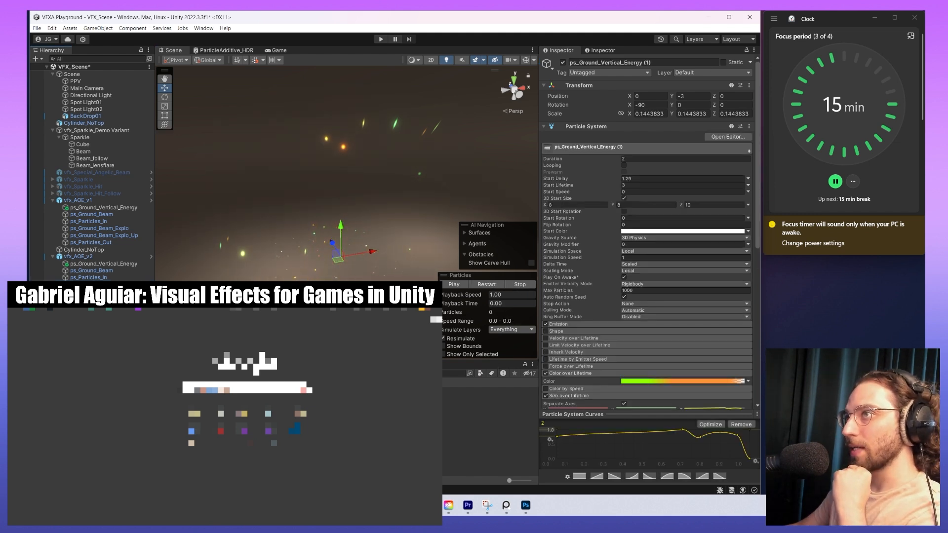
- Set the Start Speed of ps_Particles_Out to 15 and replay the particles
{"action": "left_click", "coordinate": [99, 299]}
{"action": "left_click", "coordinate": [645, 190]}
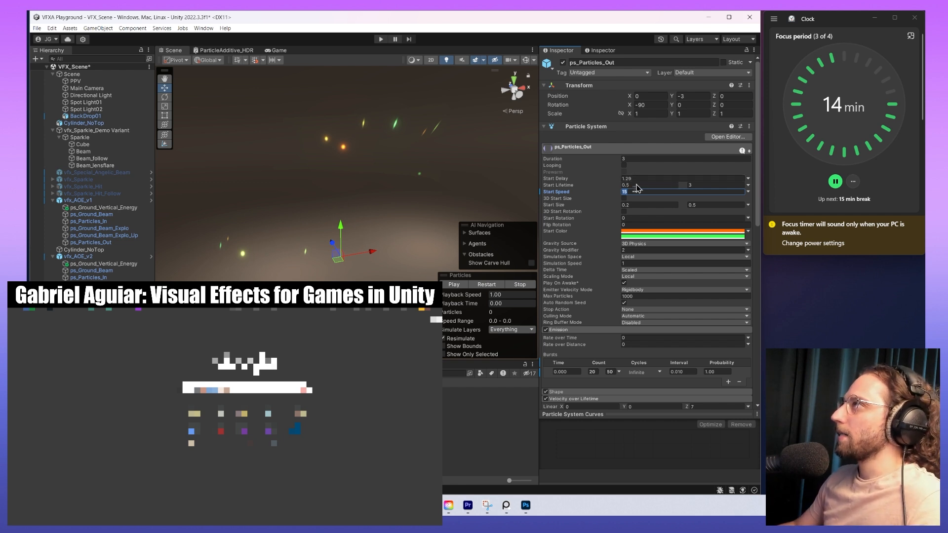
{"action": "left_click", "coordinate": [489, 285]}
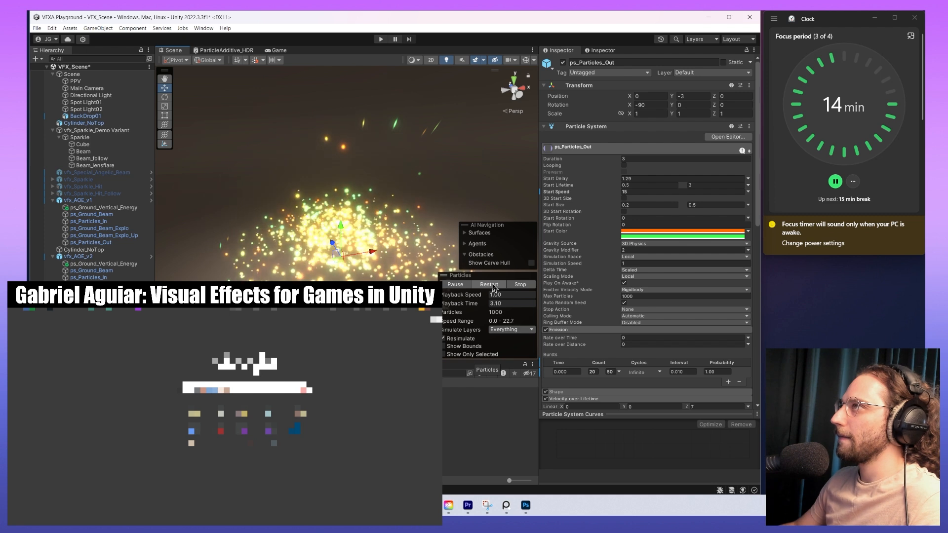
- Lower the Emission burst Count of ps_Particles_Out to a range of 5 to 7 and replay the particles
{"action": "scroll", "coordinate": [607, 264], "scroll_direction": "down", "scroll_amount": 5}
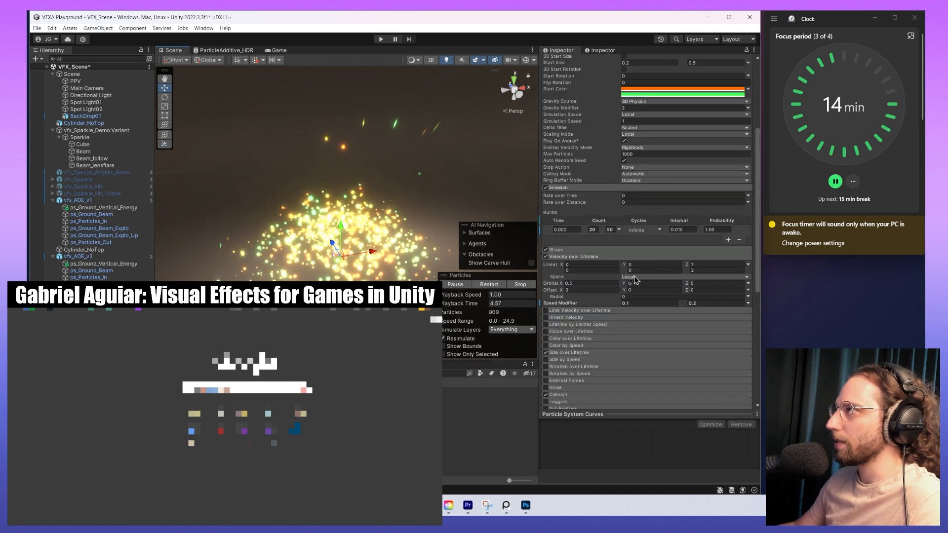
{"action": "left_click", "coordinate": [594, 230]}
{"action": "left_click", "coordinate": [606, 230]}
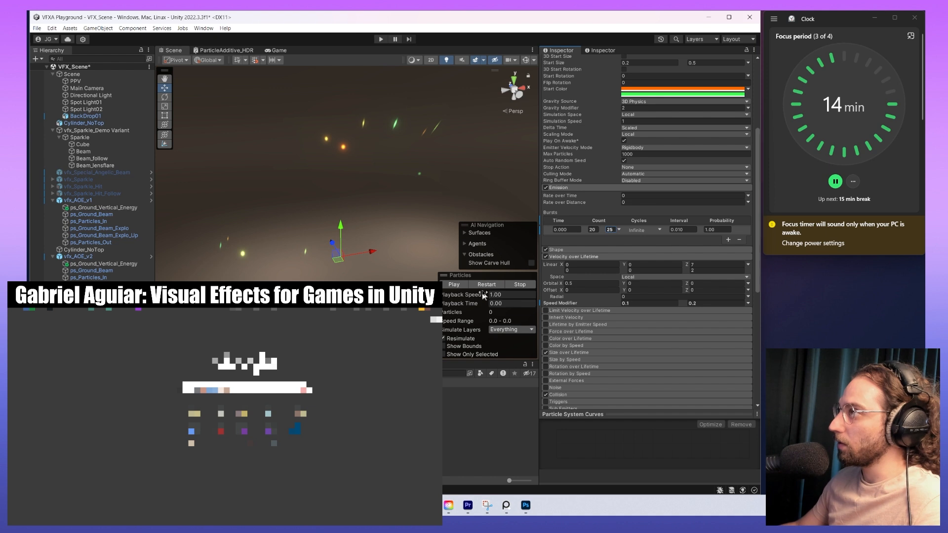
{"action": "left_click", "coordinate": [595, 230]}
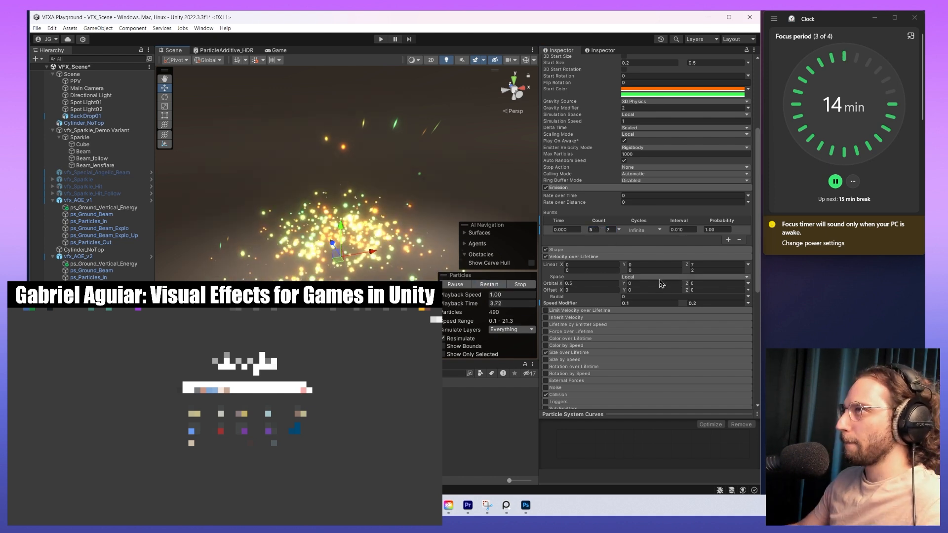
{"action": "scroll", "coordinate": [672, 238], "scroll_direction": "up", "scroll_amount": 5}
{"action": "scroll", "coordinate": [672, 237], "scroll_direction": "down", "scroll_amount": 5}
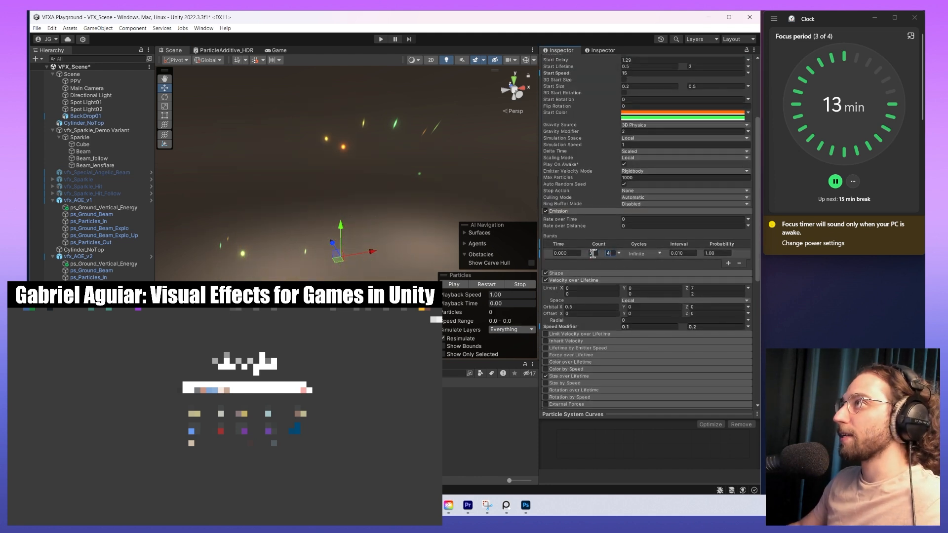
- Set the spark system's burst count range to 1–2 and replay the particles
{"action": "left_click", "coordinate": [488, 285]}
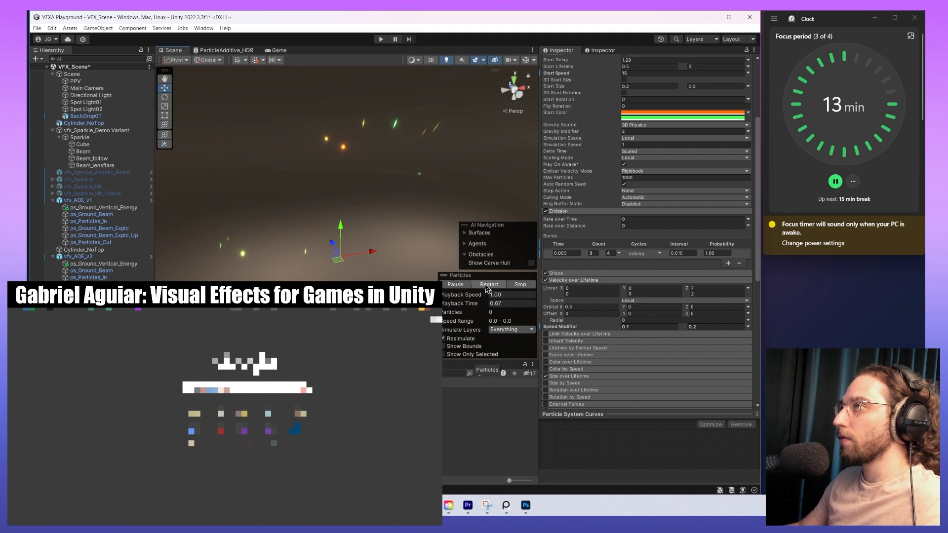
{"action": "type", "text": "1"}
{"action": "left_click", "coordinate": [489, 286]}
{"action": "left_click", "coordinate": [611, 253]}
{"action": "type", "text": "2"}
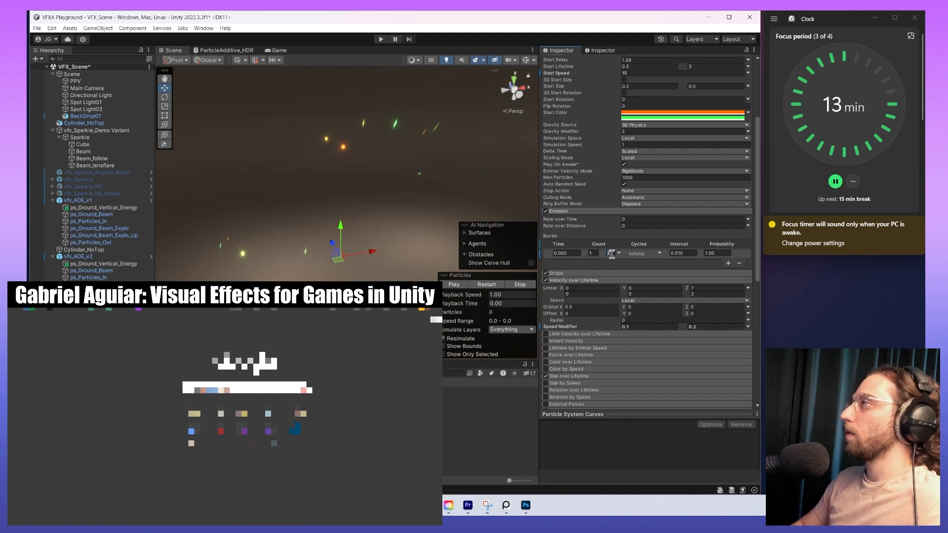
{"action": "left_click", "coordinate": [487, 285]}
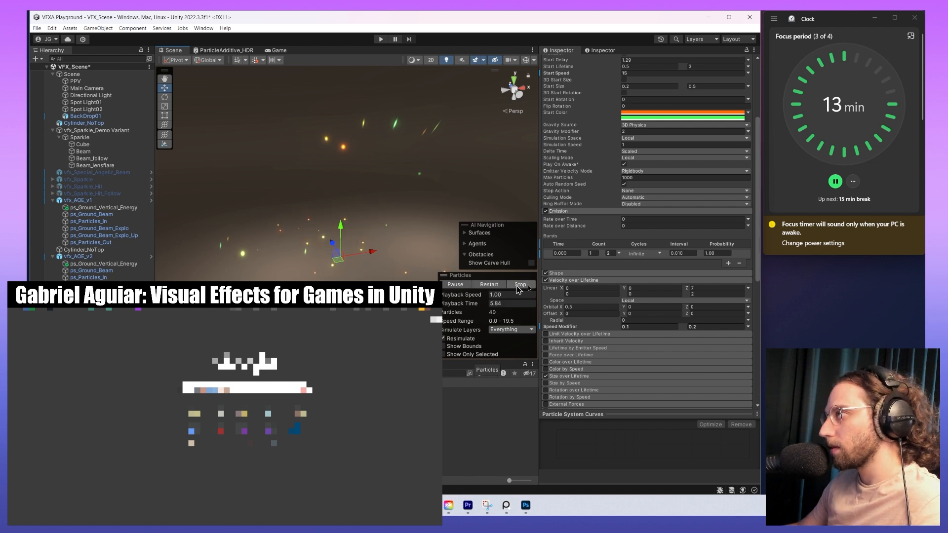
- Set the sparks' velocity-over-lifetime speed modifier range to 0.3–0.4 and replay the particles
{"action": "left_click", "coordinate": [661, 326]}
{"action": "type", "text": "0.3"}
{"action": "key", "text": "Tab"}
{"action": "type", "text": "0.4"}
{"action": "left_click", "coordinate": [497, 285]}
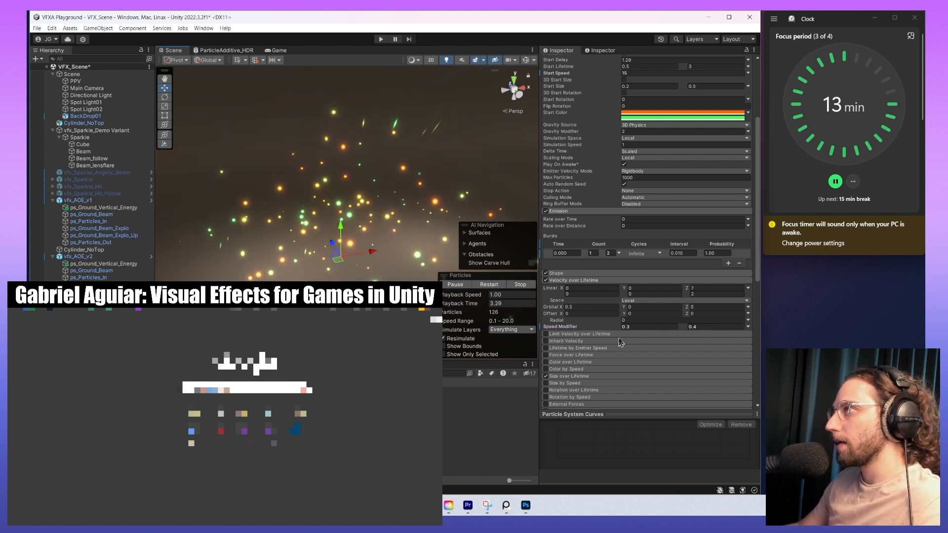
- Lower the sparks' velocity-over-lifetime speed modifier range to 0.2–0.25 and replay the effect
{"action": "left_click", "coordinate": [636, 327]}
{"action": "type", "text": "0.2"}
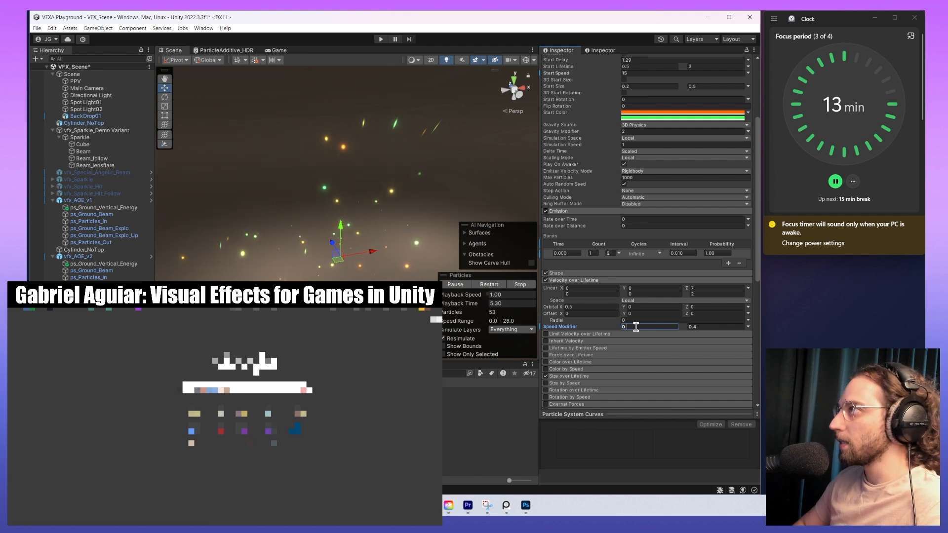
{"action": "type", "text": "0.25"}
{"action": "left_click", "coordinate": [489, 284]}
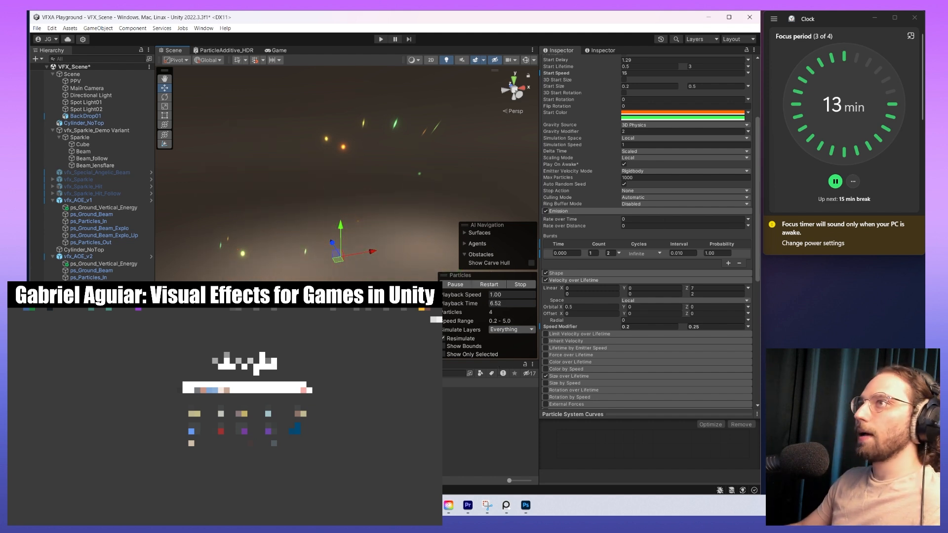
{"action": "left_click", "coordinate": [488, 285]}
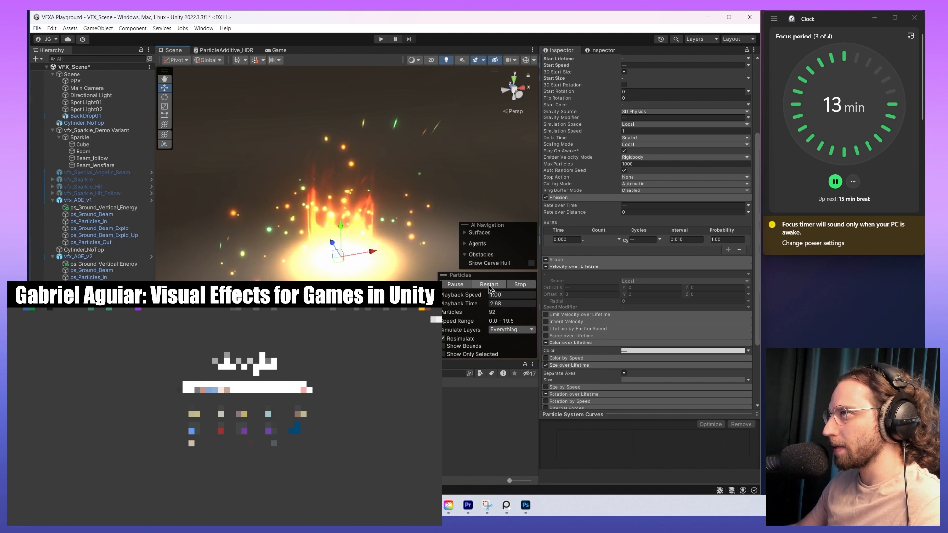
- Try to set the render mode of all selected particle systems to Stretched Billboard
{"action": "scroll", "coordinate": [676, 292], "scroll_direction": "down", "scroll_amount": 5}
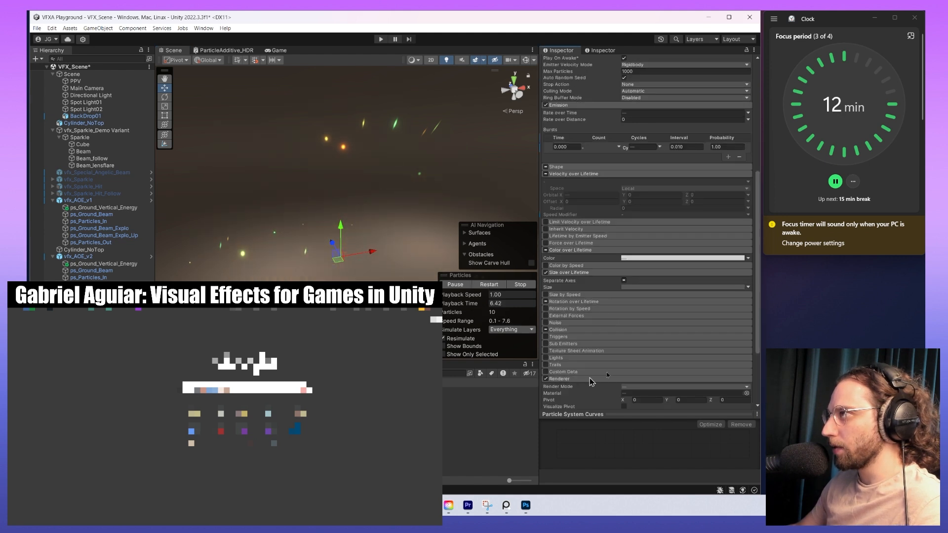
{"action": "left_click", "coordinate": [676, 294]}
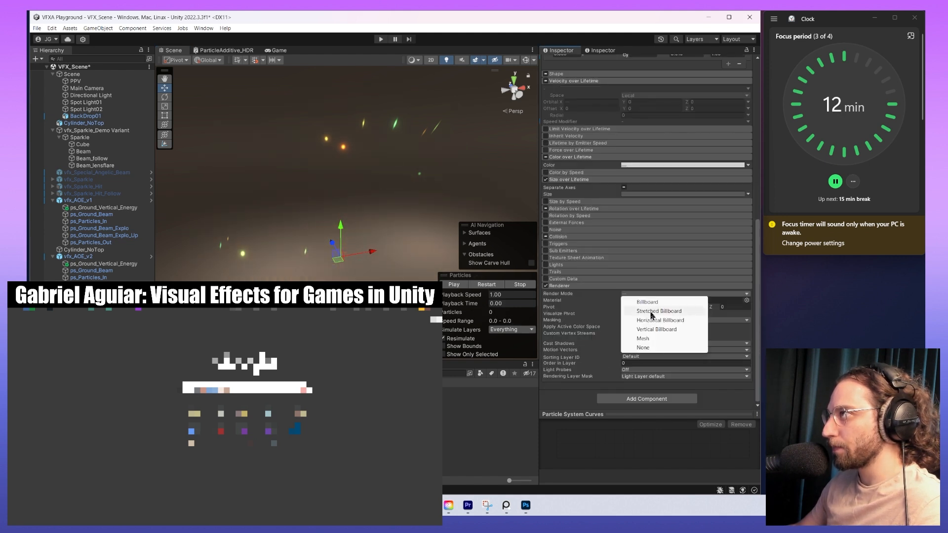
{"action": "left_click", "coordinate": [652, 314]}
{"action": "left_click", "coordinate": [684, 294]}
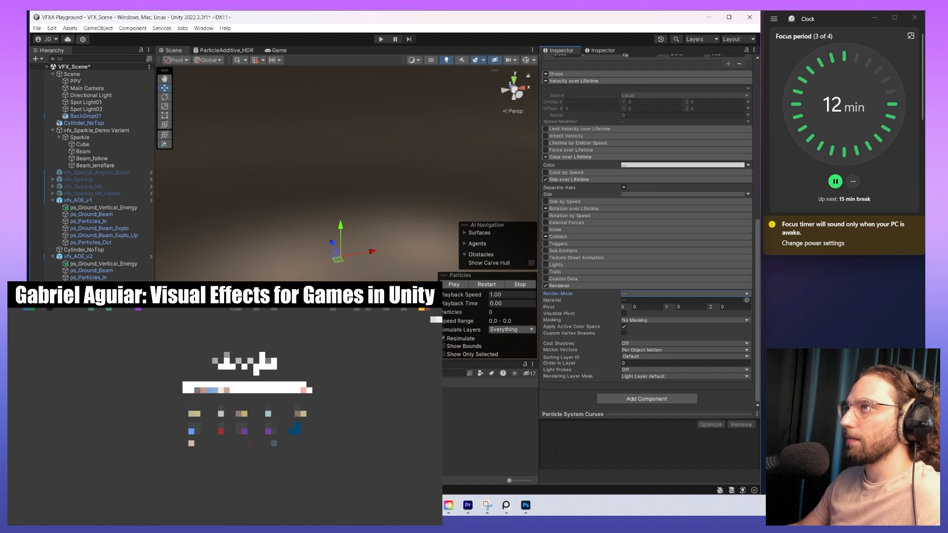
{"action": "left_click", "coordinate": [627, 330]}
- Set only the spark system's render mode to Stretched Billboard with a speed scale of 0.2, and replay the effect
{"action": "scroll", "coordinate": [627, 330], "scroll_direction": "down", "scroll_amount": 4}
{"action": "scroll", "coordinate": [626, 329], "scroll_direction": "down", "scroll_amount": 2}
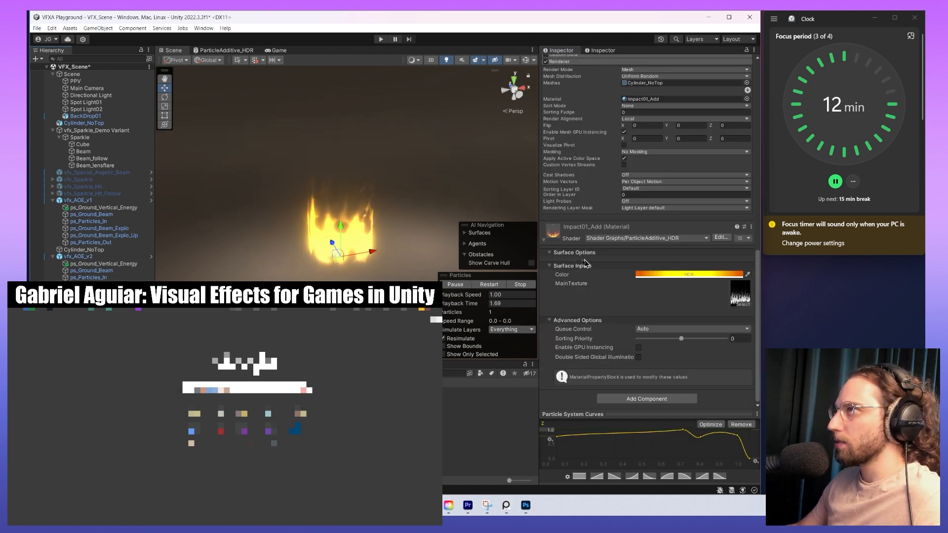
{"action": "left_click", "coordinate": [101, 313]}
{"action": "scroll", "coordinate": [559, 262], "scroll_direction": "down", "scroll_amount": 4}
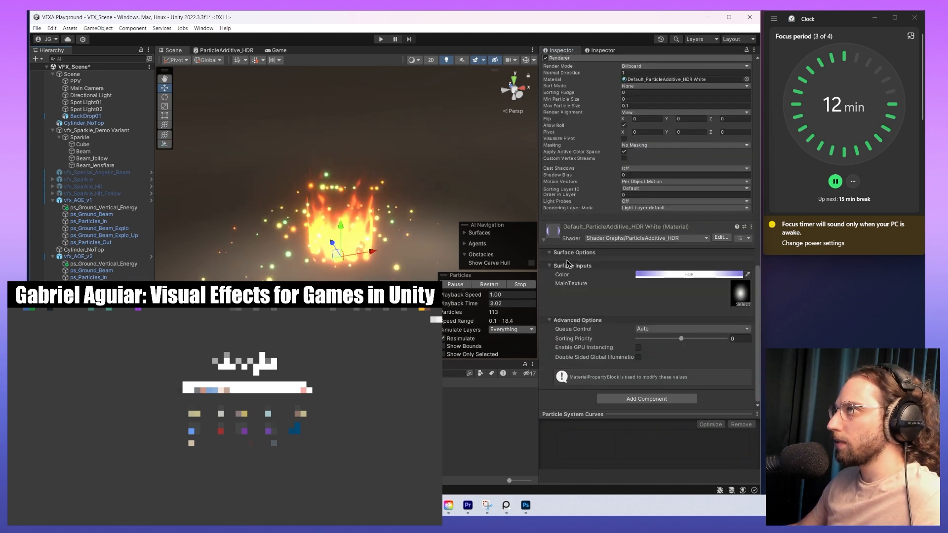
{"action": "scroll", "coordinate": [572, 242], "scroll_direction": "up", "scroll_amount": 5}
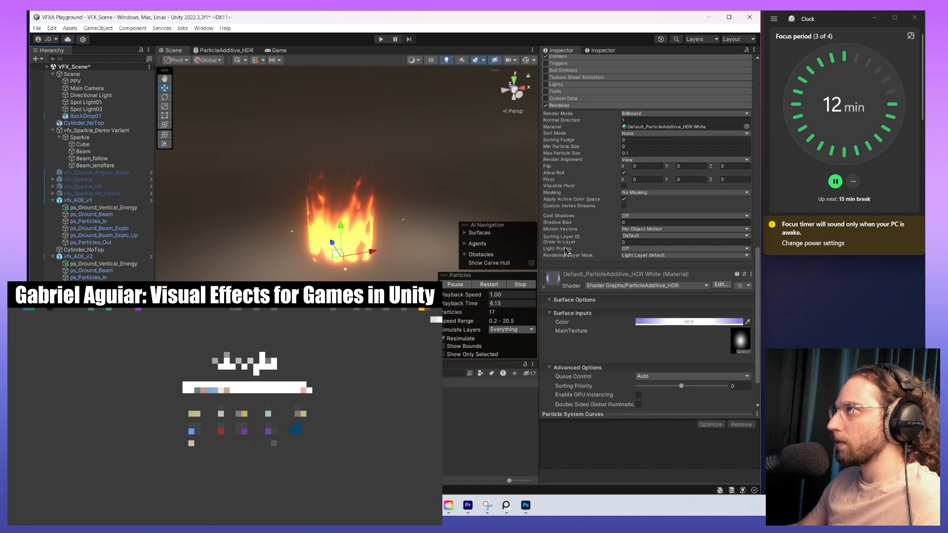
{"action": "left_click", "coordinate": [639, 187]}
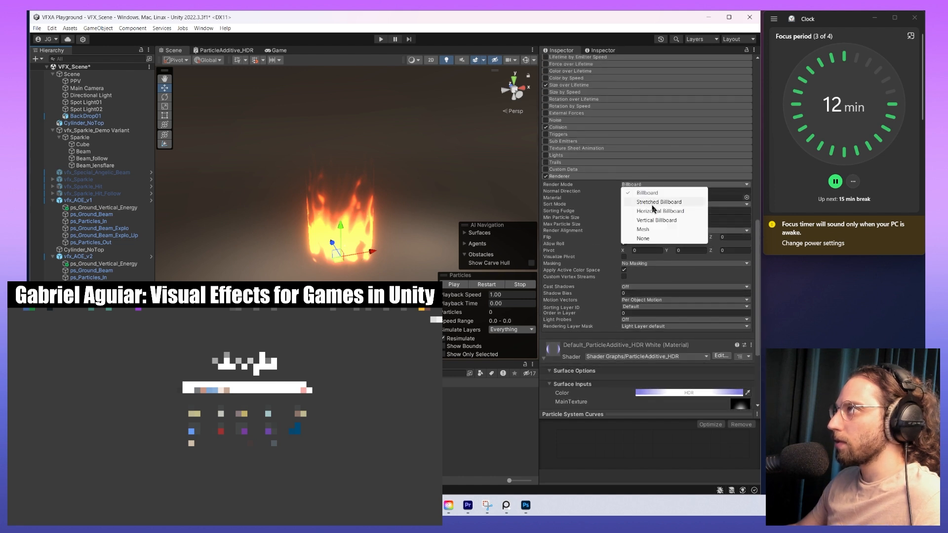
{"action": "left_click", "coordinate": [651, 200]}
{"action": "left_click", "coordinate": [639, 197]}
{"action": "type", "text": "0.2"}
{"action": "left_click", "coordinate": [488, 285]}
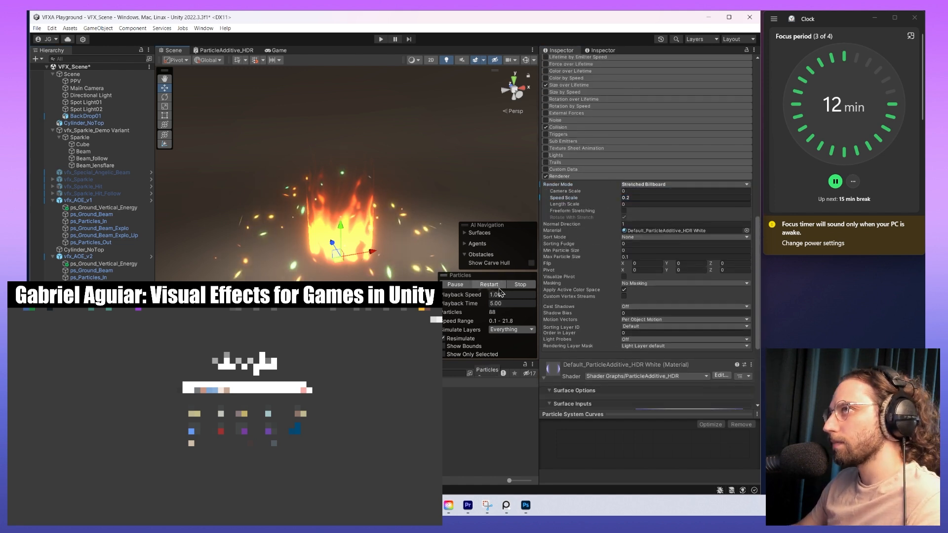
- Turn on the scene gizmos, set the sparks' hemisphere emission radius to 1.4, and replay the effect
{"action": "left_click_drag", "start_coordinate": [361, 270], "coordinate": [312, 223], "text": "alt"}
{"action": "left_click", "coordinate": [492, 285]}
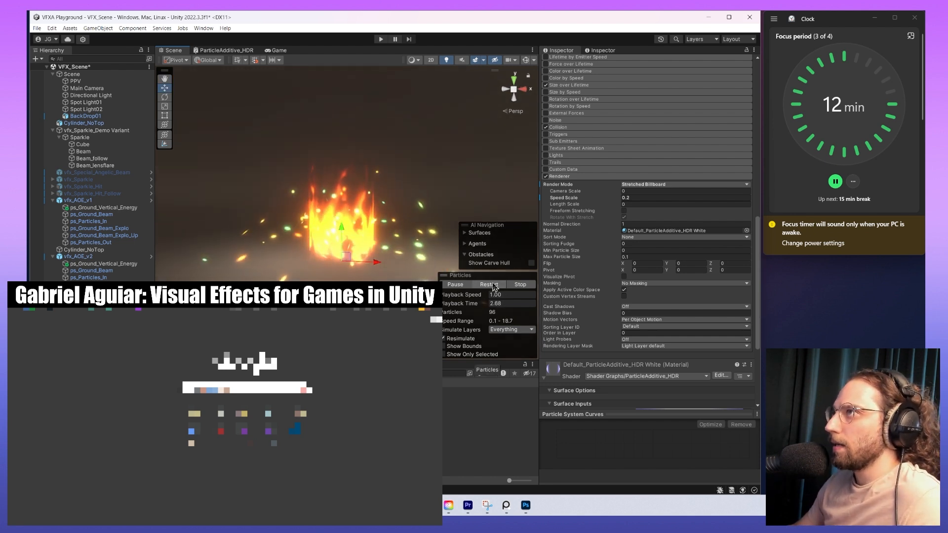
{"action": "left_click", "coordinate": [526, 60]}
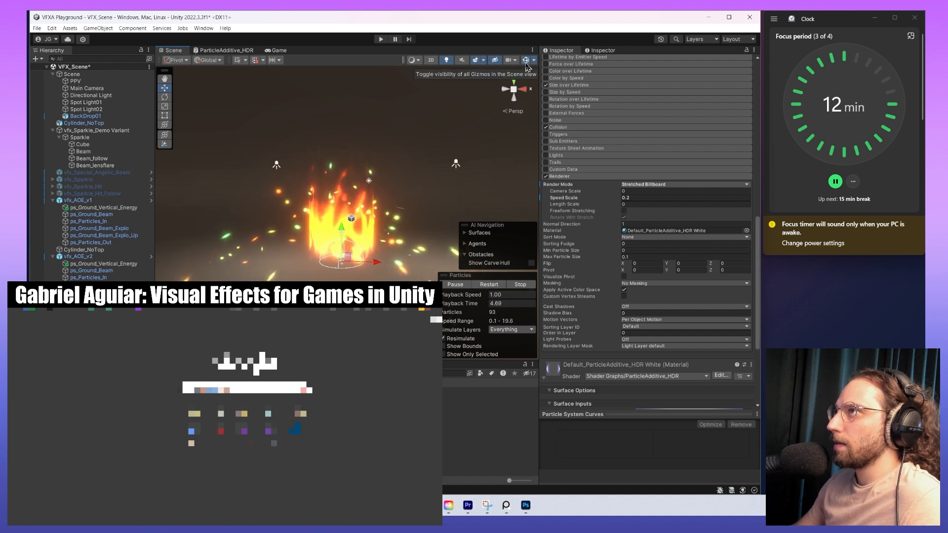
{"action": "scroll", "coordinate": [629, 312], "scroll_direction": "up", "scroll_amount": 8}
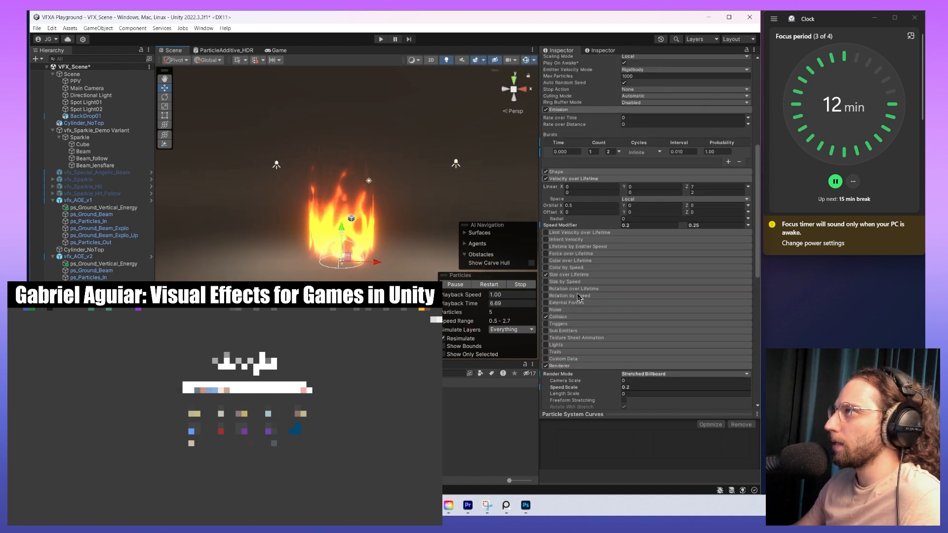
{"action": "left_click", "coordinate": [580, 172]}
{"action": "mouse_move", "coordinate": [559, 187]}
{"action": "left_mouse_down"}
{"action": "mouse_move", "coordinate": [568, 186]}
{"action": "mouse_move", "coordinate": [559, 185]}
{"action": "left_mouse_up"}
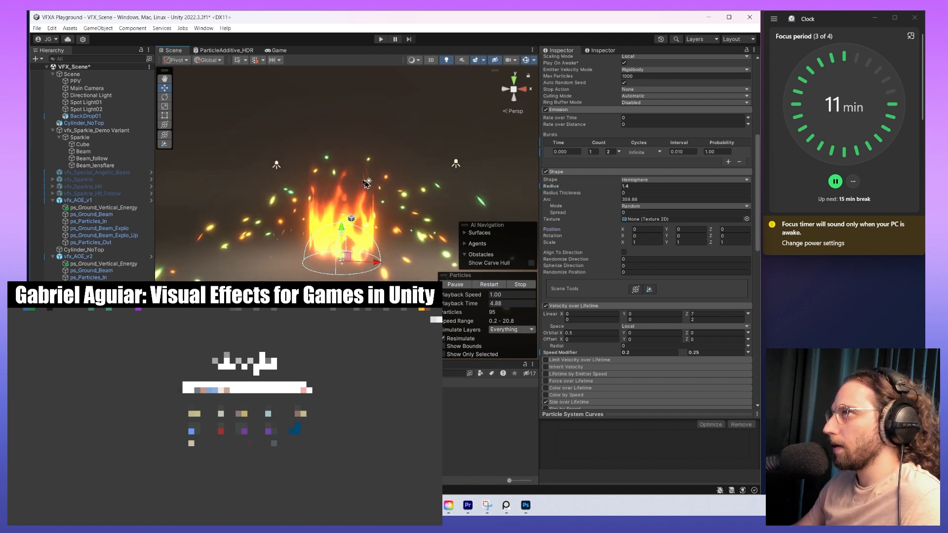
{"action": "left_click_drag", "start_coordinate": [365, 183], "coordinate": [385, 195], "text": "alt"}
{"action": "left_click", "coordinate": [486, 285]}
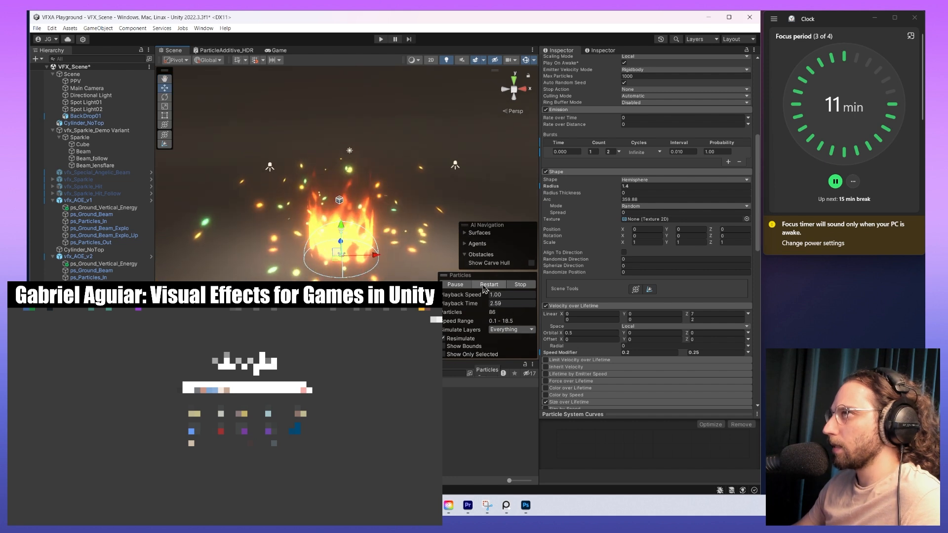
- Set the sparks' burst interval to 0.1 with a count range of 4–6 and replay the particles
{"action": "scroll", "coordinate": [596, 222], "scroll_direction": "up", "scroll_amount": 4}
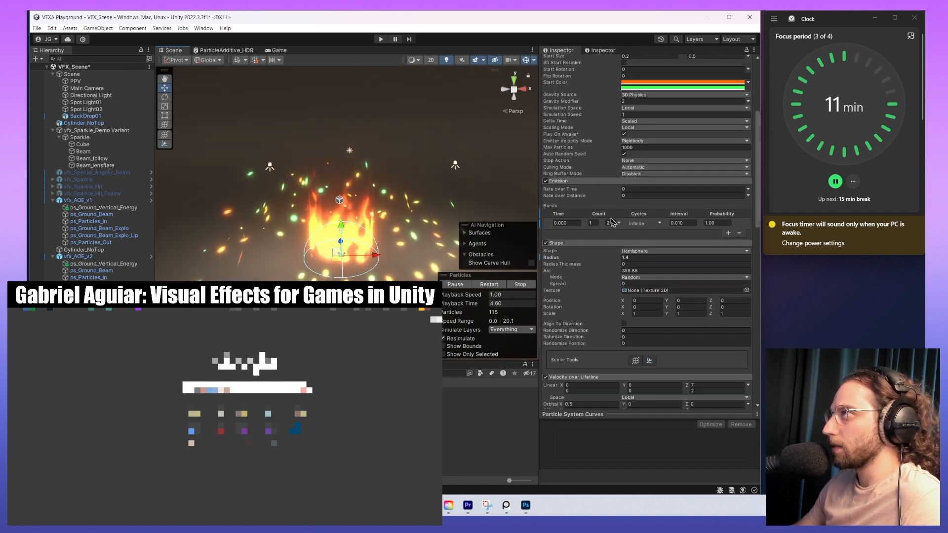
{"action": "left_click", "coordinate": [592, 223]}
{"action": "type", "text": "0"}
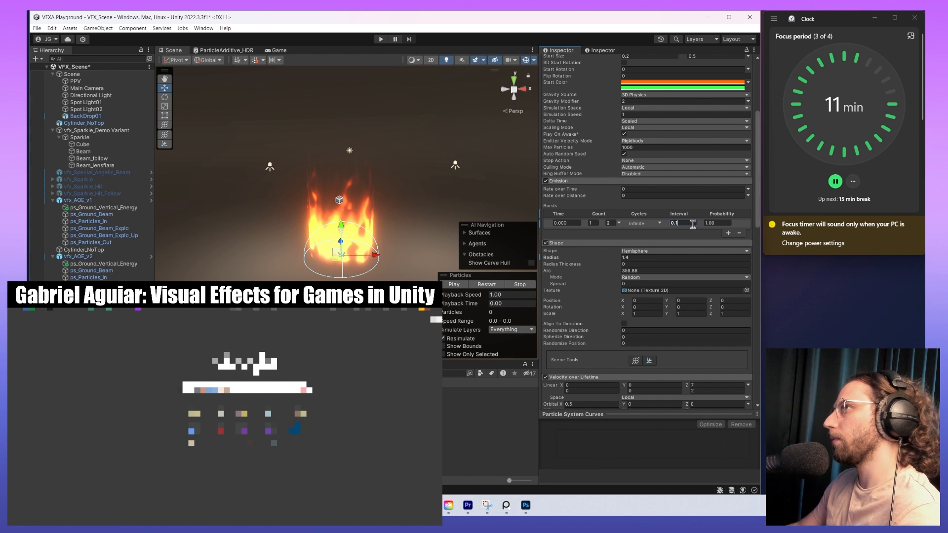
{"action": "left_click", "coordinate": [488, 285]}
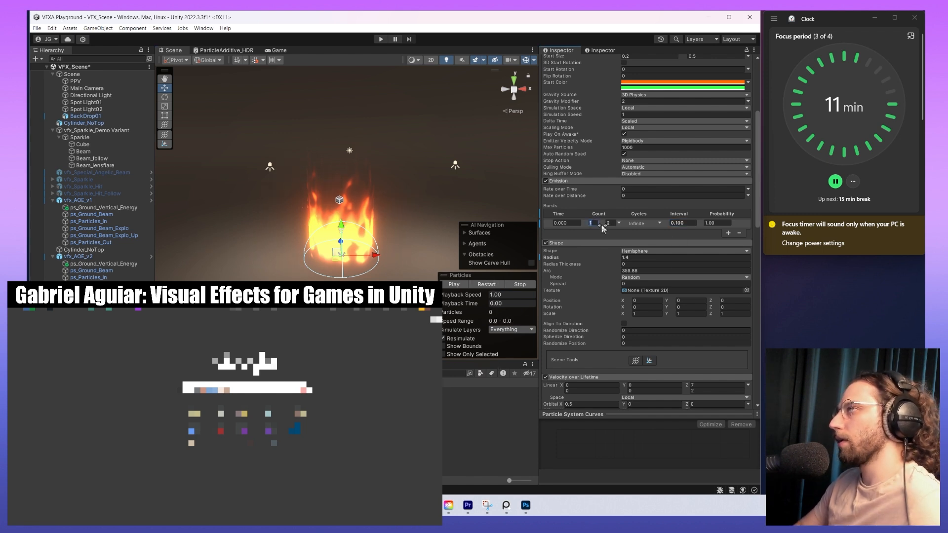
{"action": "left_click", "coordinate": [487, 285]}
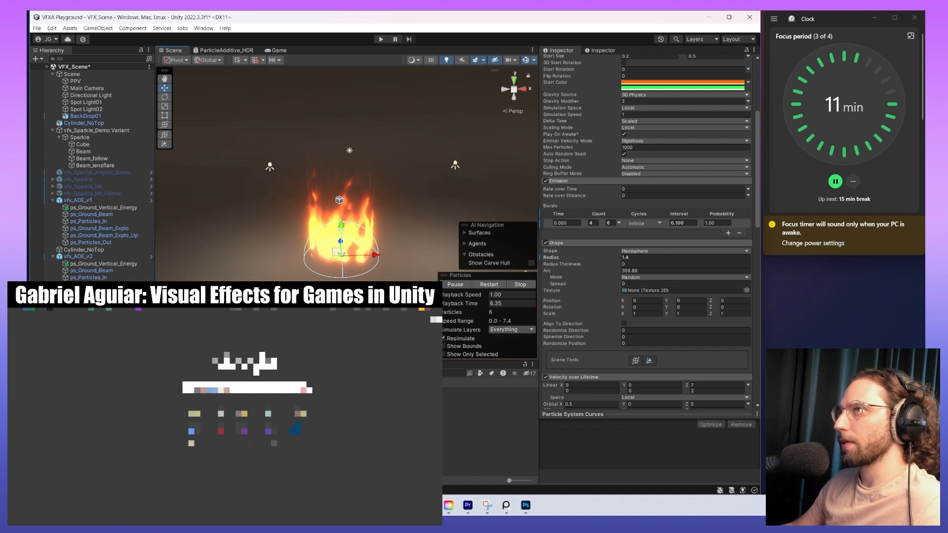
- Select the particle systems of vfx_AOE_v2 together and replay the whole effect several times to judge its timing
{"action": "left_click", "coordinate": [99, 291], "text": "shift"}
{"action": "left_click", "coordinate": [116, 285], "text": "ctrl"}
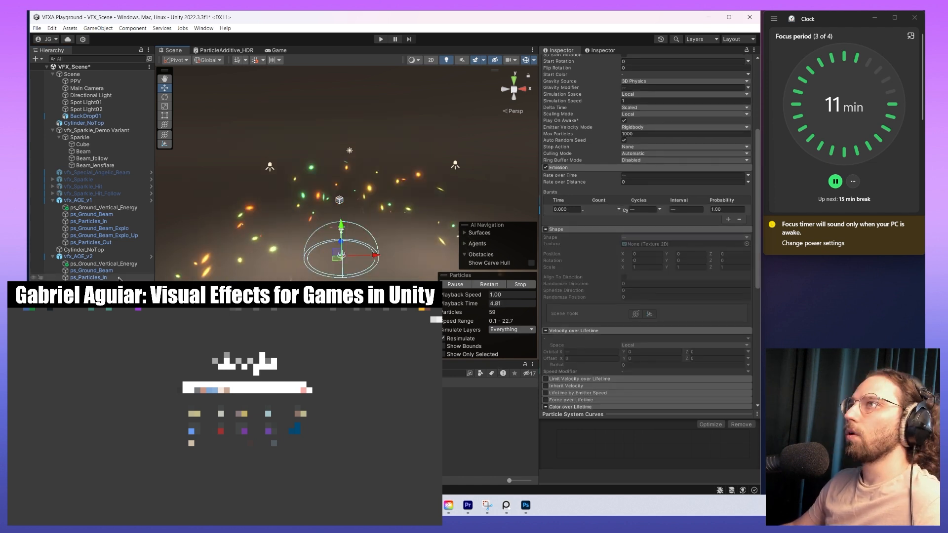
{"action": "left_click", "coordinate": [116, 278], "text": "ctrl"}
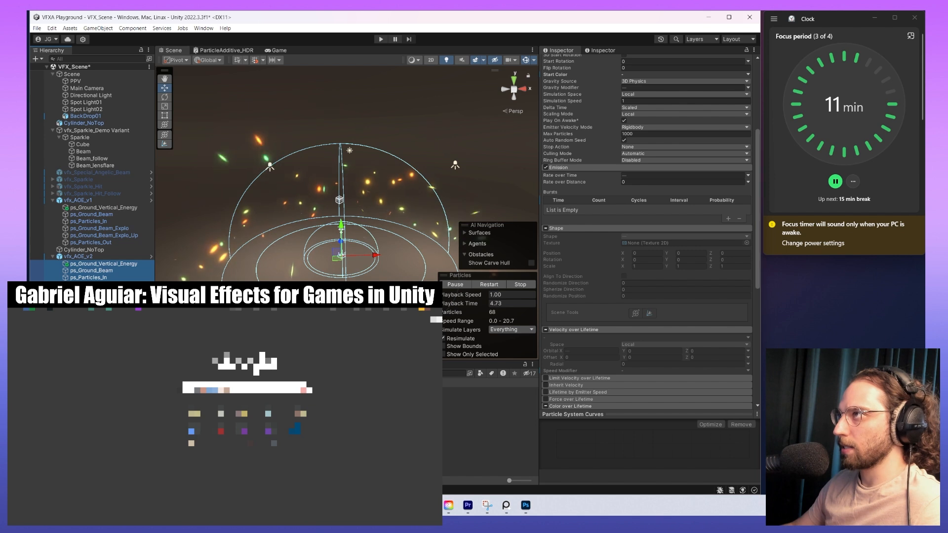
{"action": "left_click", "coordinate": [493, 286]}
{"action": "left_click", "coordinate": [493, 286]}
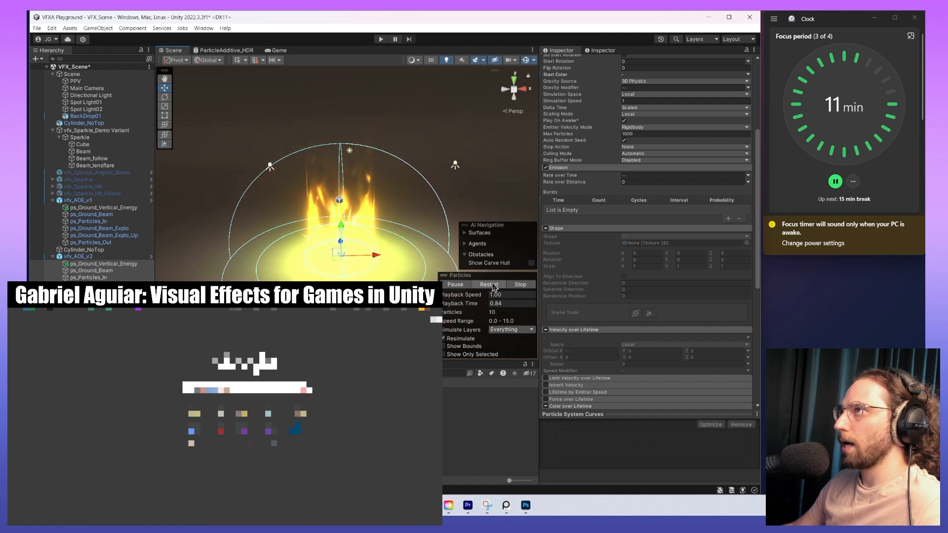
{"action": "left_click", "coordinate": [493, 285]}
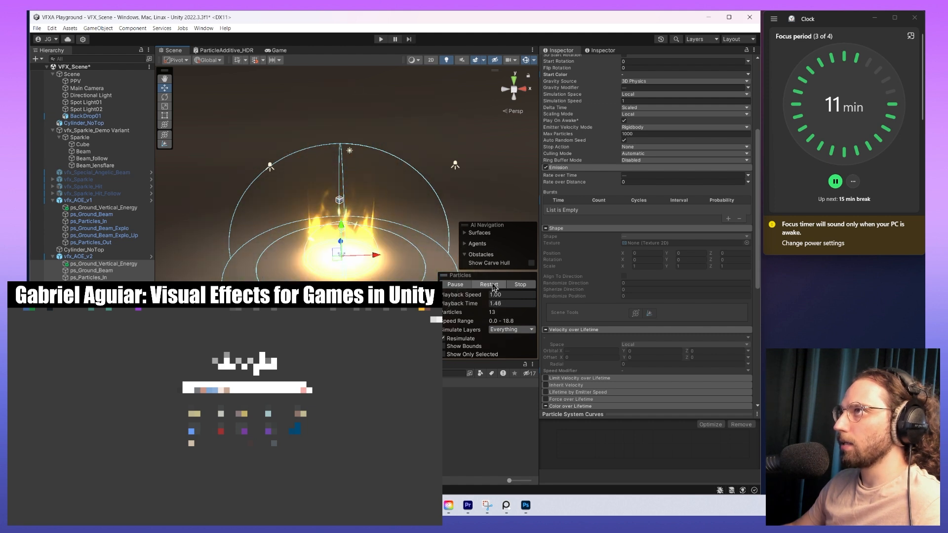
{"action": "left_click", "coordinate": [493, 285]}
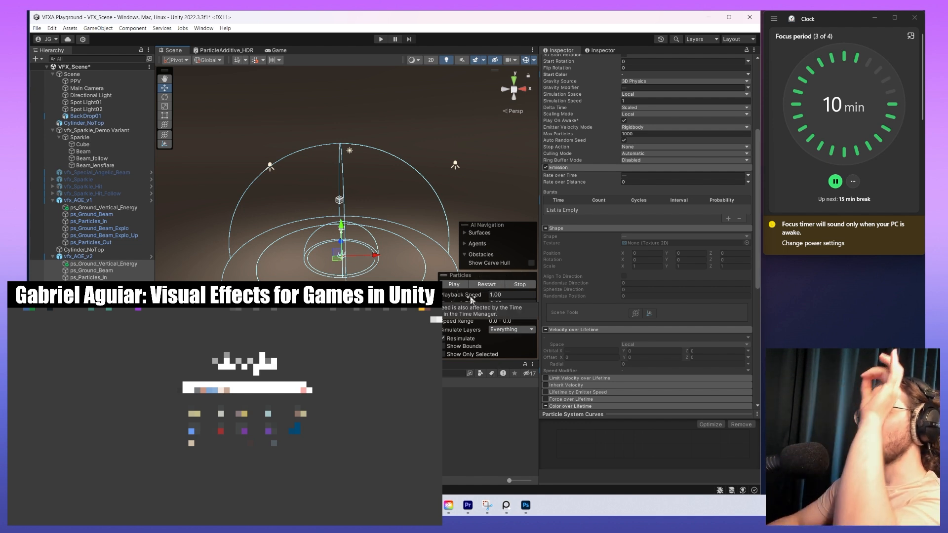
{"action": "left_click", "coordinate": [489, 286]}
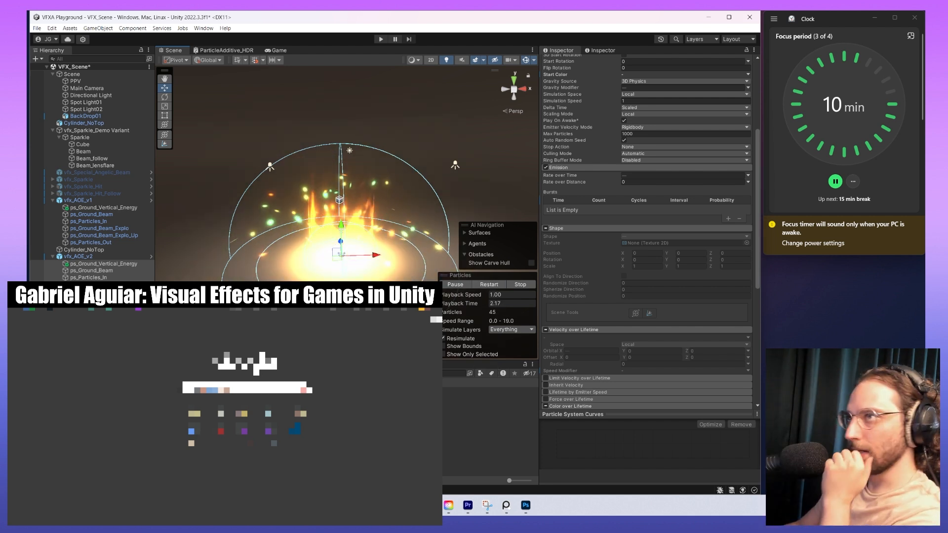
- Try a raised X size-over-lifetime curve on ps_Ground_Beam_Explo_Up, copy it to the Y axis, and replay the effect
{"action": "left_click", "coordinate": [101, 292]}
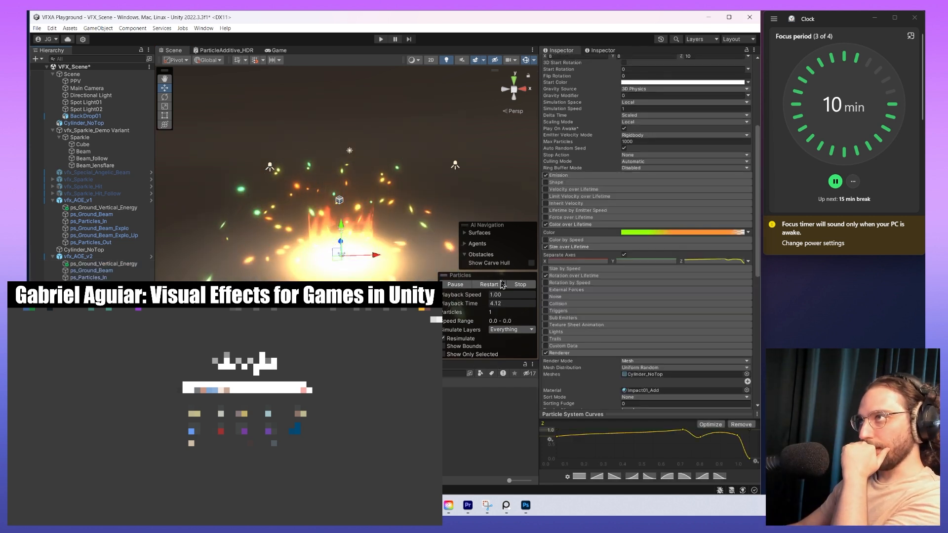
{"action": "scroll", "coordinate": [616, 304], "scroll_direction": "up", "scroll_amount": 2}
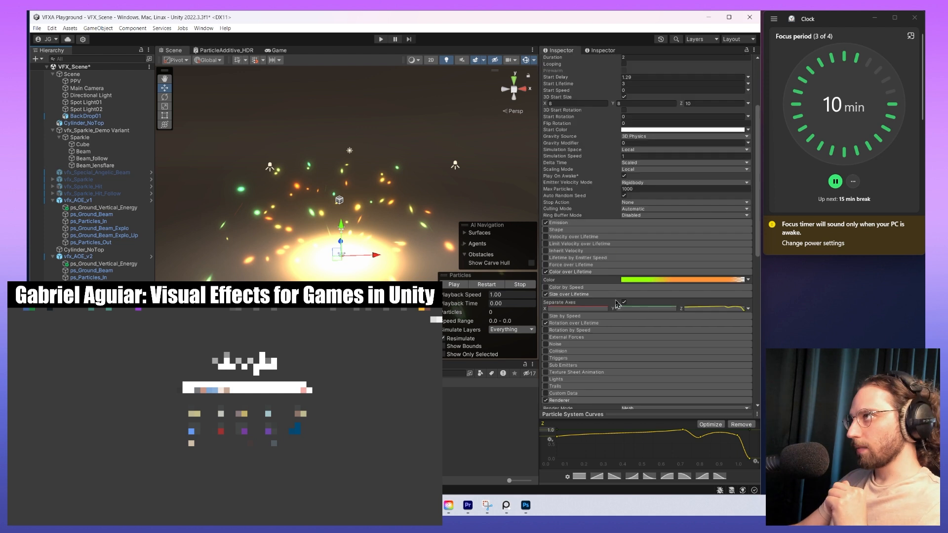
{"action": "left_click", "coordinate": [589, 310]}
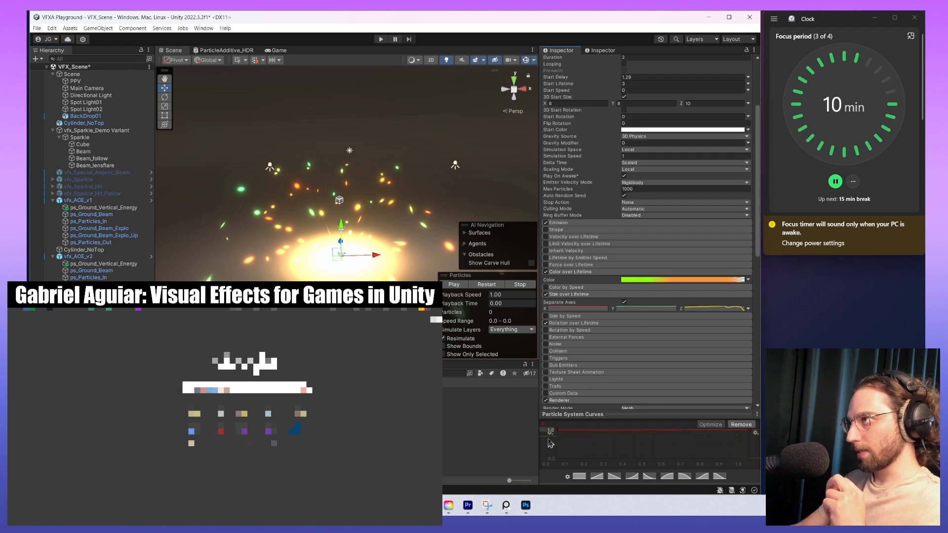
{"action": "left_click_drag", "start_coordinate": [587, 435], "coordinate": [738, 430]}
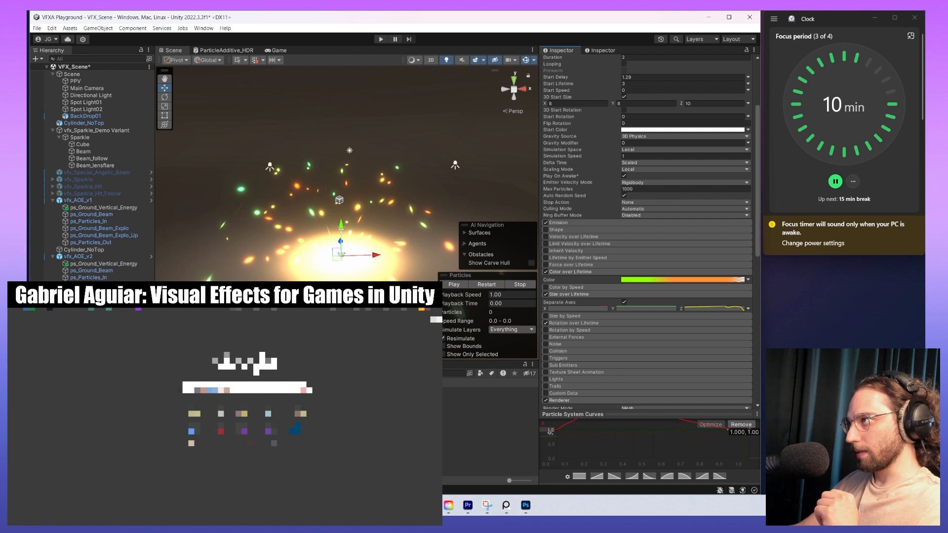
{"action": "right_click", "coordinate": [576, 310]}
{"action": "left_click", "coordinate": [581, 317]}
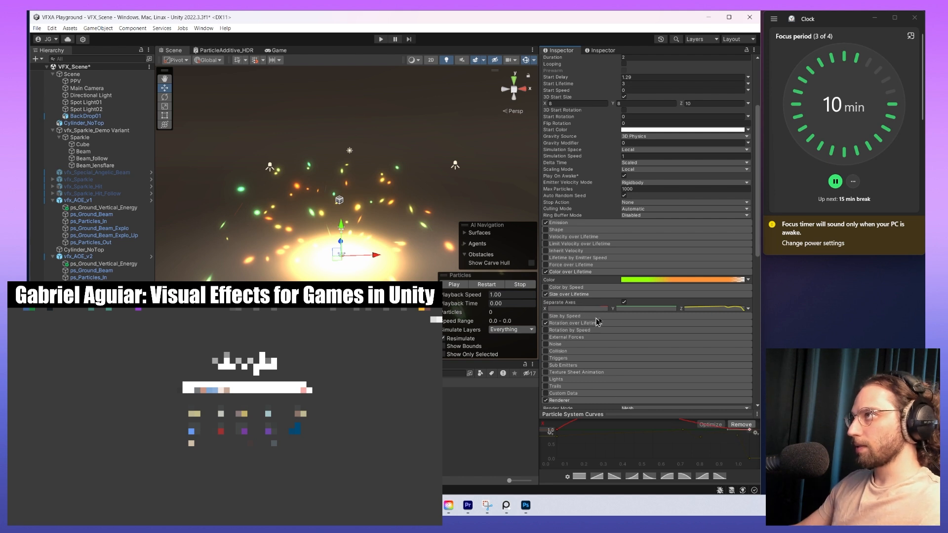
{"action": "right_click", "coordinate": [634, 311]}
{"action": "left_click", "coordinate": [638, 326]}
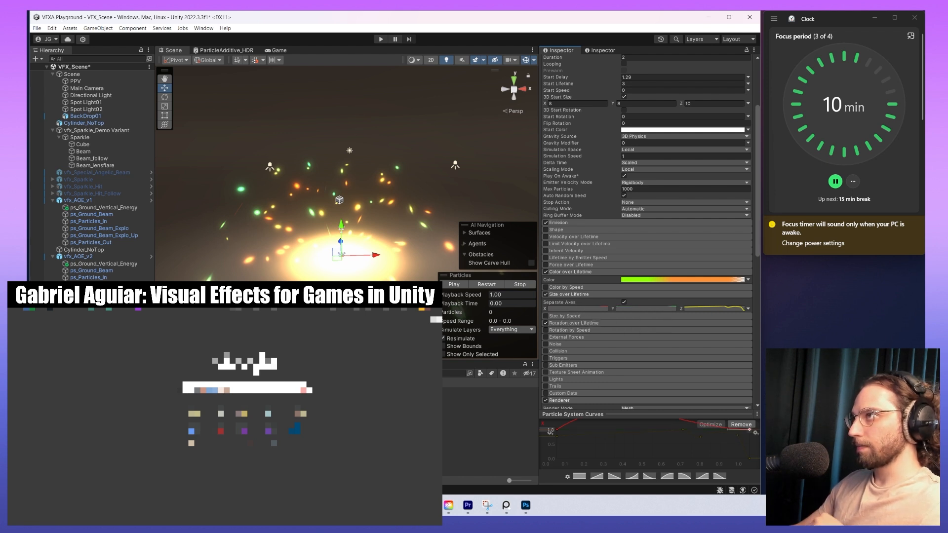
{"action": "left_click", "coordinate": [486, 285]}
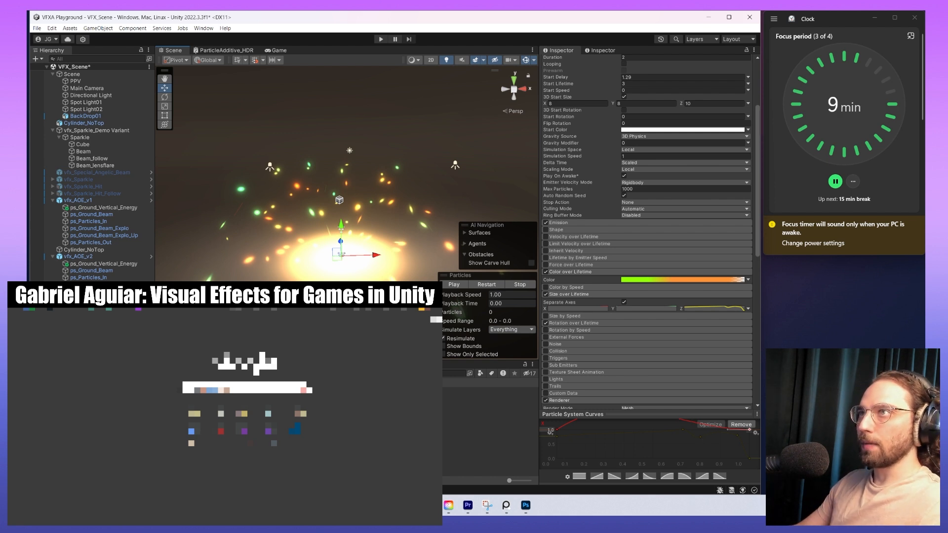
{"action": "left_click", "coordinate": [489, 286]}
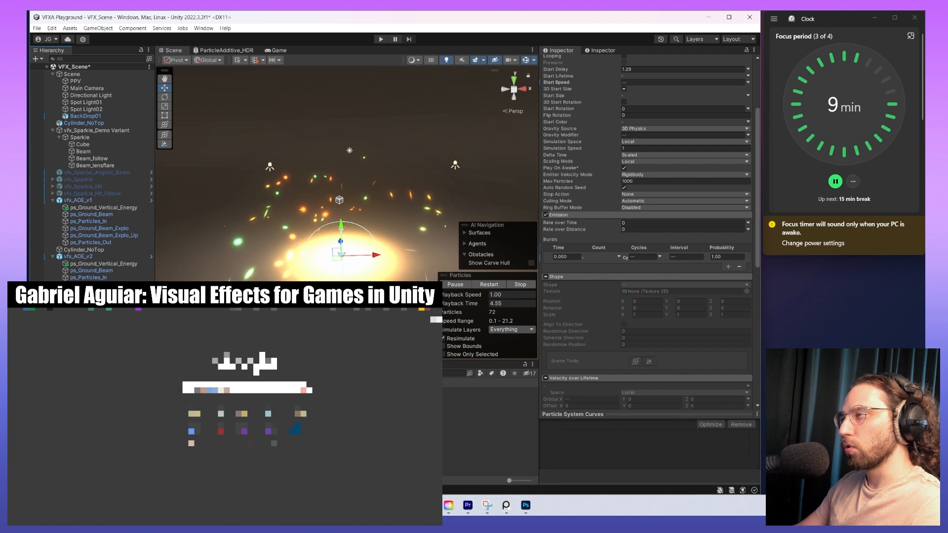
- Check the X size curve of ps_Ground_Beam_Explo_Up and undo the last size-over-lifetime edits
{"action": "left_click", "coordinate": [101, 291]}
{"action": "left_click", "coordinate": [586, 307]}
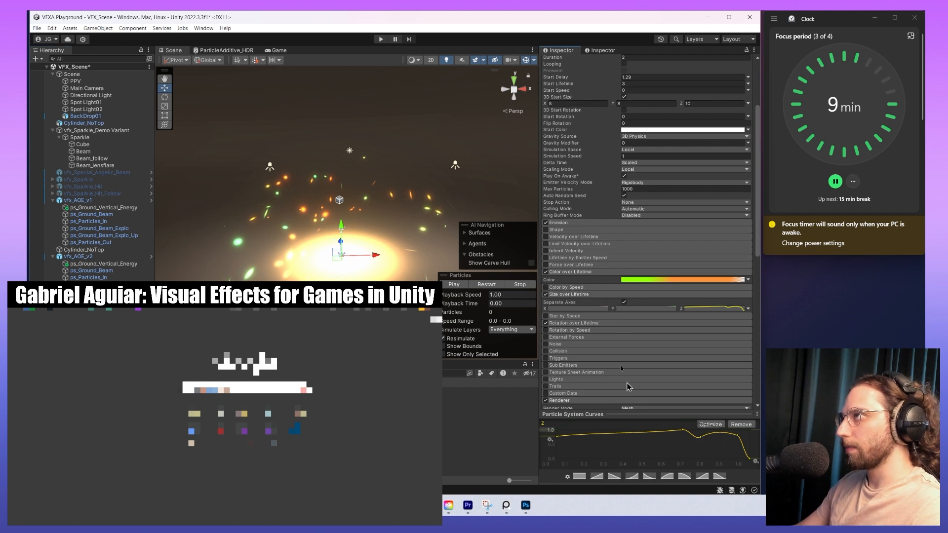
{"action": "left_click", "coordinate": [599, 310]}
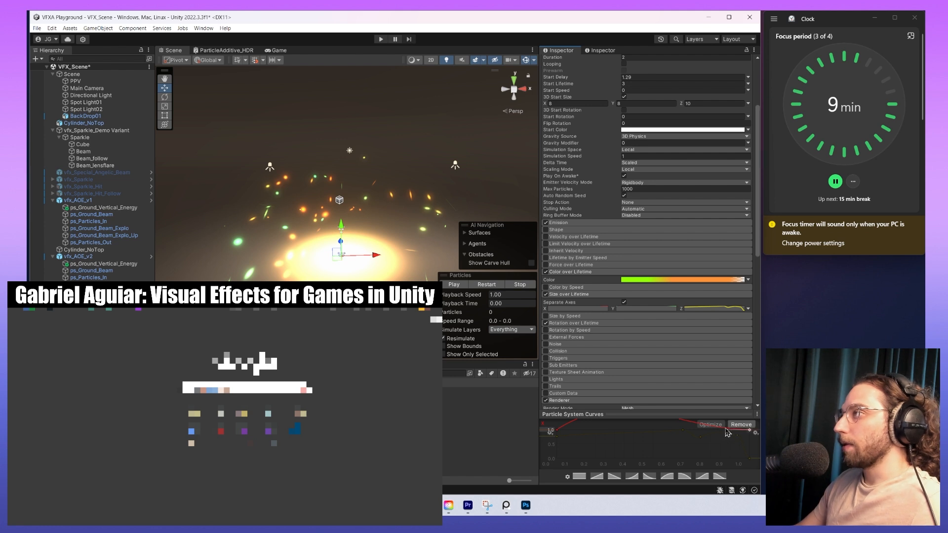
{"action": "key", "text": "ctrl+z"}
{"action": "key", "text": "ctrl+z"}
{"action": "key", "text": "ctrl+z"}
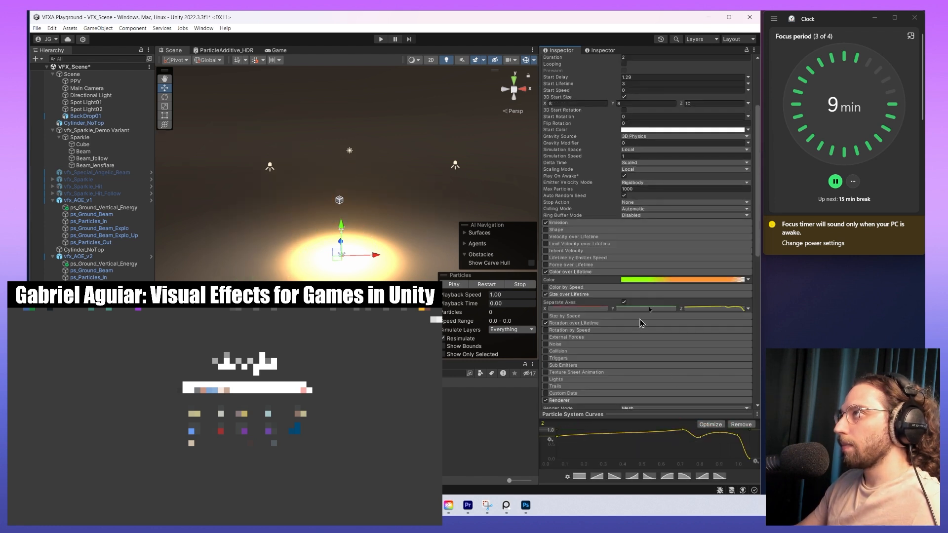
- Shape the Y size-over-lifetime curve to bulge early and settle at 1.0 past mid-life, paste it onto X, and replay the particles
{"action": "left_click", "coordinate": [623, 309]}
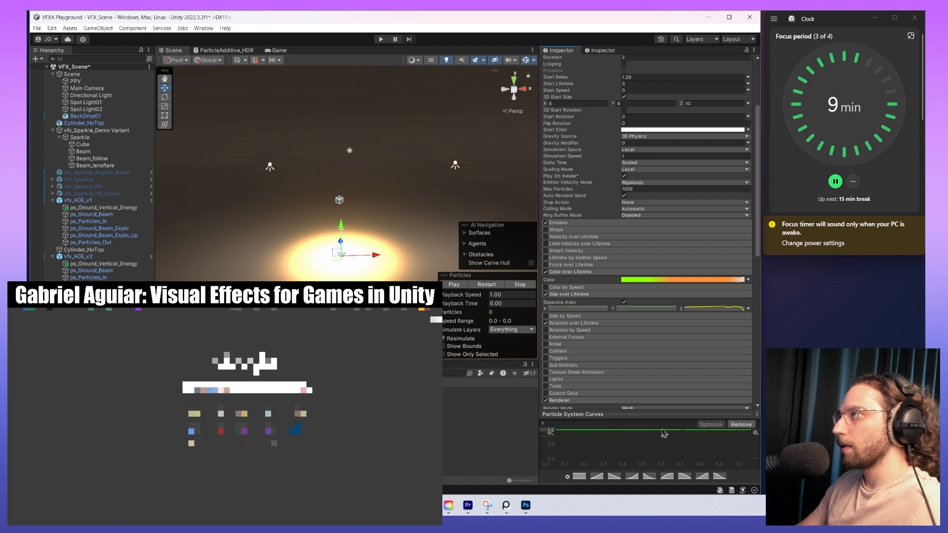
{"action": "double_click", "coordinate": [602, 429]}
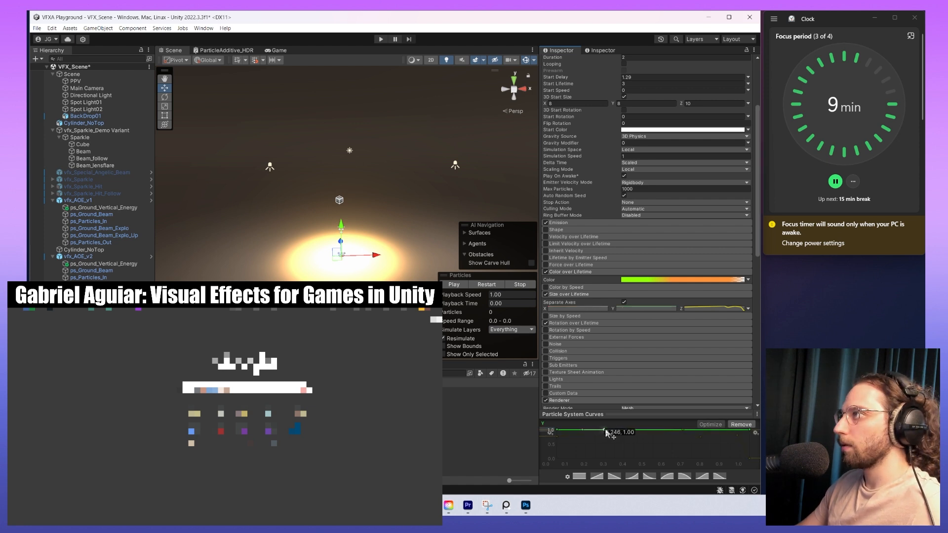
{"action": "left_click_drag", "start_coordinate": [608, 428], "coordinate": [610, 429]}
{"action": "left_click_drag", "start_coordinate": [587, 429], "coordinate": [585, 420]}
{"action": "key", "text": "ctrl+z"}
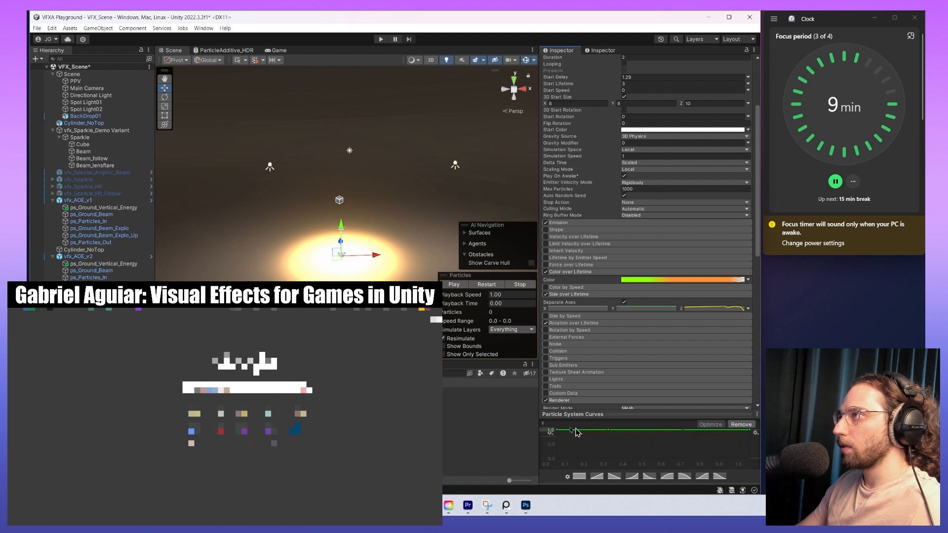
{"action": "left_click", "coordinate": [557, 429]}
{"action": "left_click_drag", "start_coordinate": [578, 431], "coordinate": [672, 344]}
{"action": "double_click", "coordinate": [664, 429]}
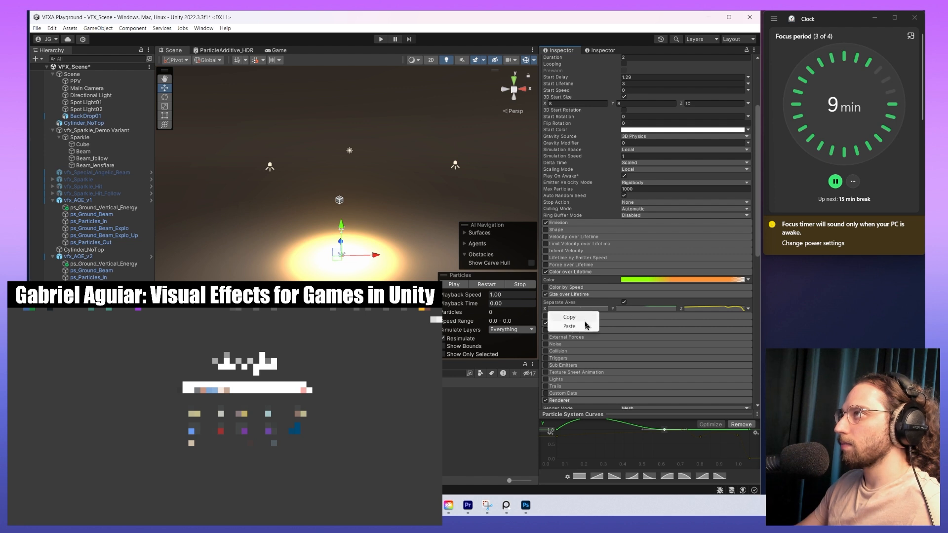
{"action": "left_click", "coordinate": [486, 284]}
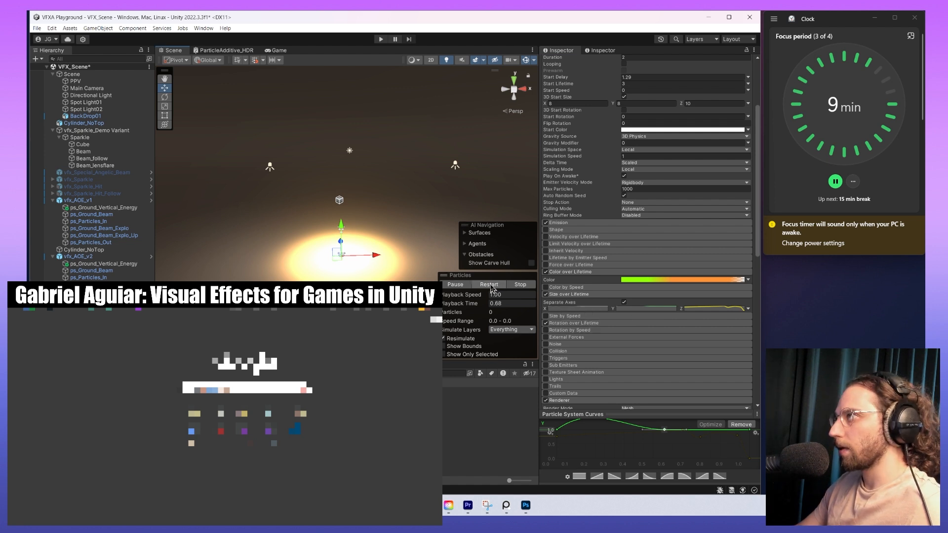
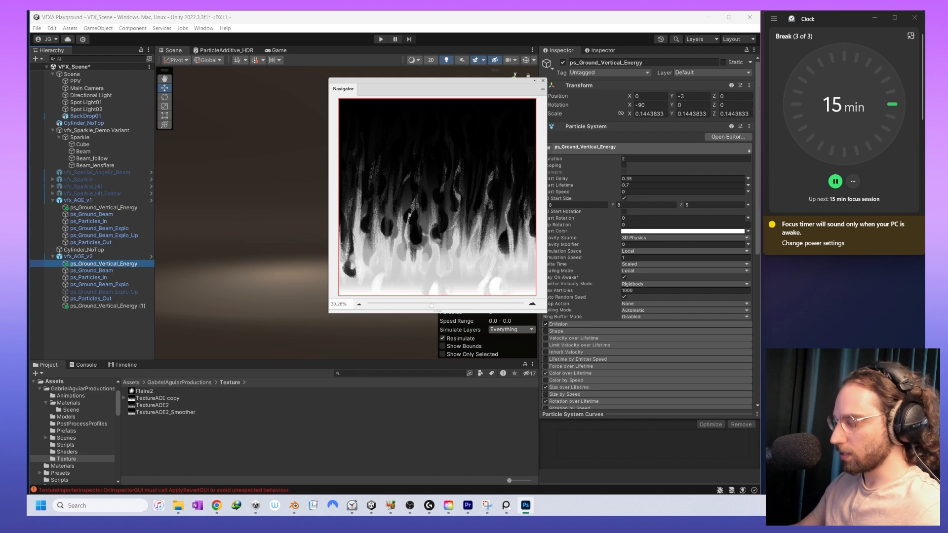
- Zoom around the flame texture in Photoshop and compare it with TextureAOE2 and TextureAOE2_Smoother in the Unity project
{"action": "mouse_move", "coordinate": [410, 505]}
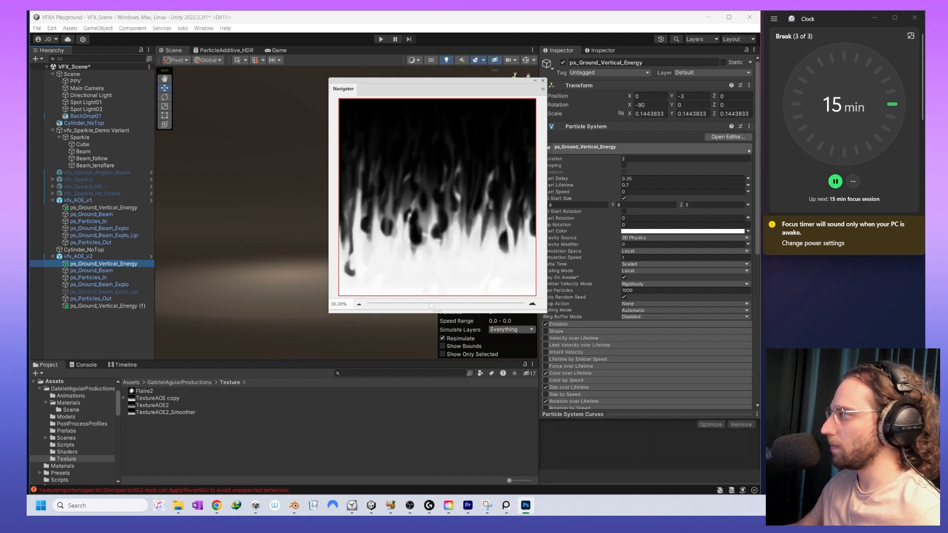
{"action": "scroll", "coordinate": [424, 221], "scroll_direction": "up", "scroll_amount": 8, "text": "alt"}
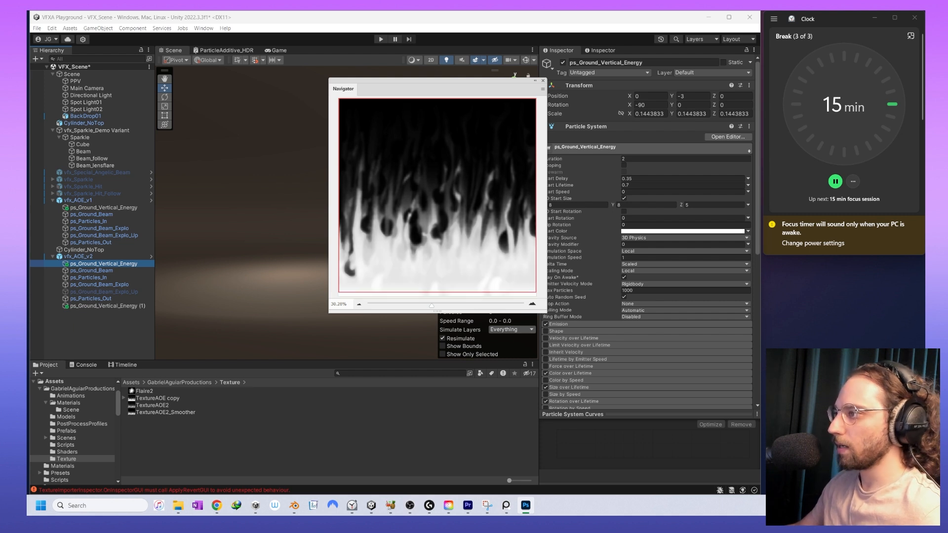
{"action": "scroll", "coordinate": [424, 220], "scroll_direction": "down", "scroll_amount": 4, "text": "alt"}
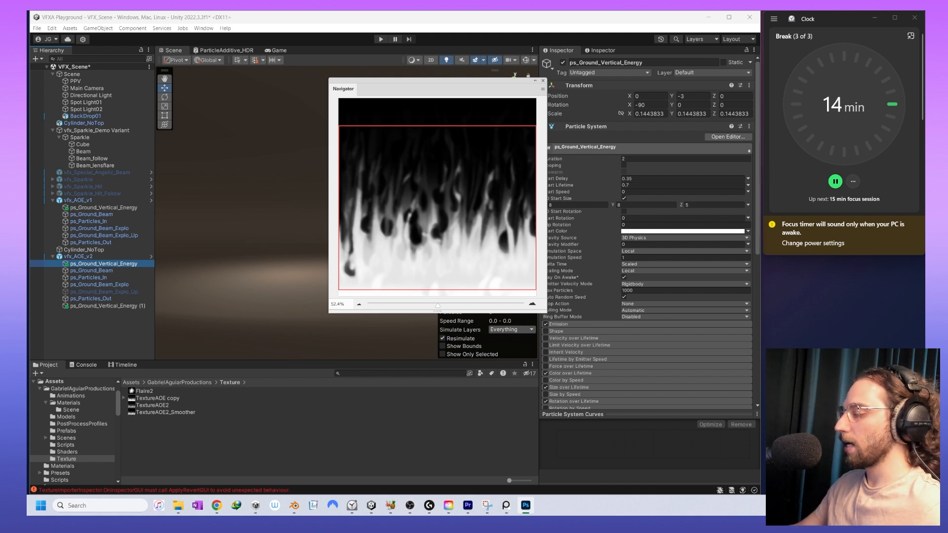
{"action": "left_click", "coordinate": [158, 406]}
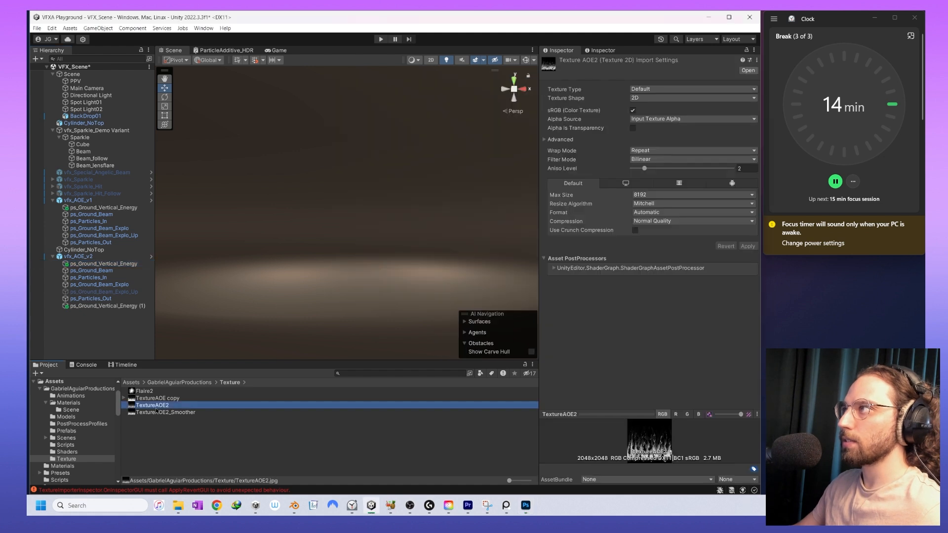
{"action": "left_click", "coordinate": [157, 414]}
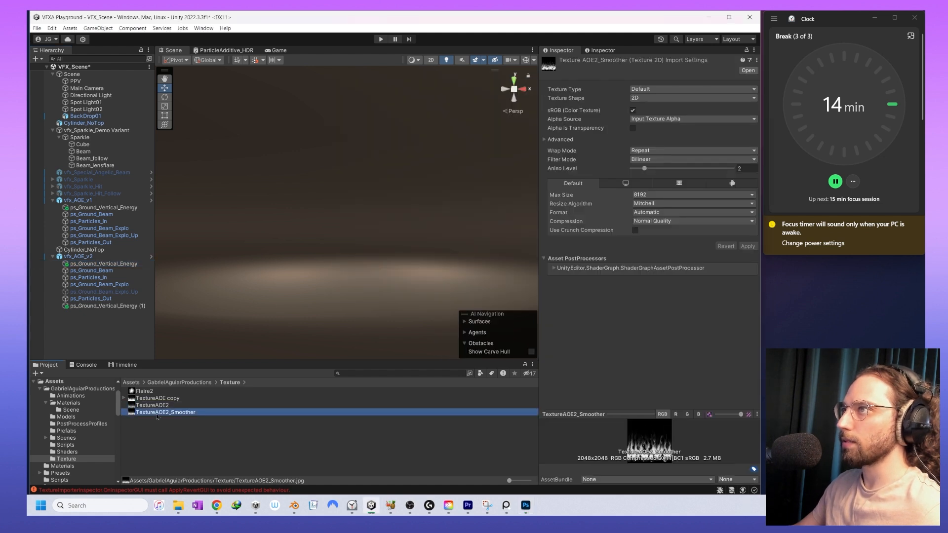
{"action": "key", "text": "alt+Tab"}
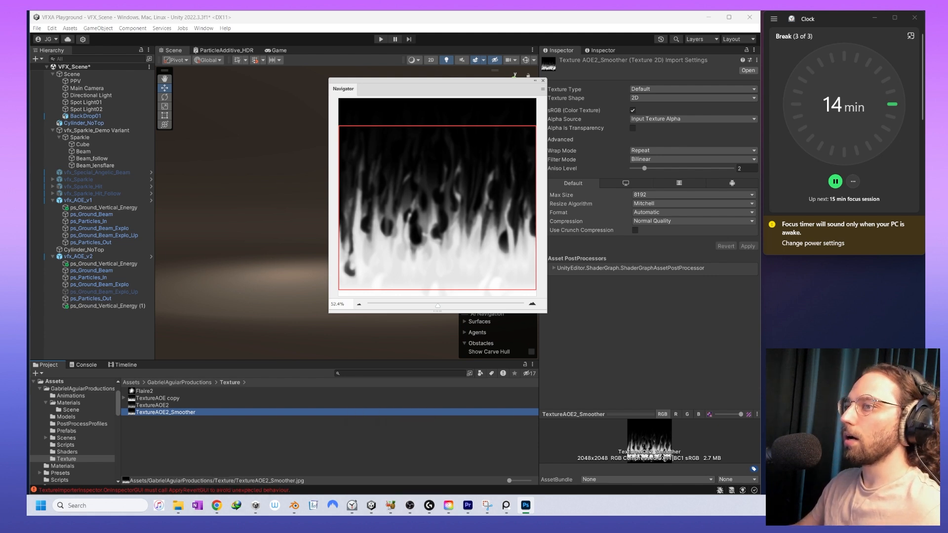
- Reveal the TextureAOE2_Smoother file in File Explorer and switch back to Photoshop
{"action": "right_click", "coordinate": [139, 414]}
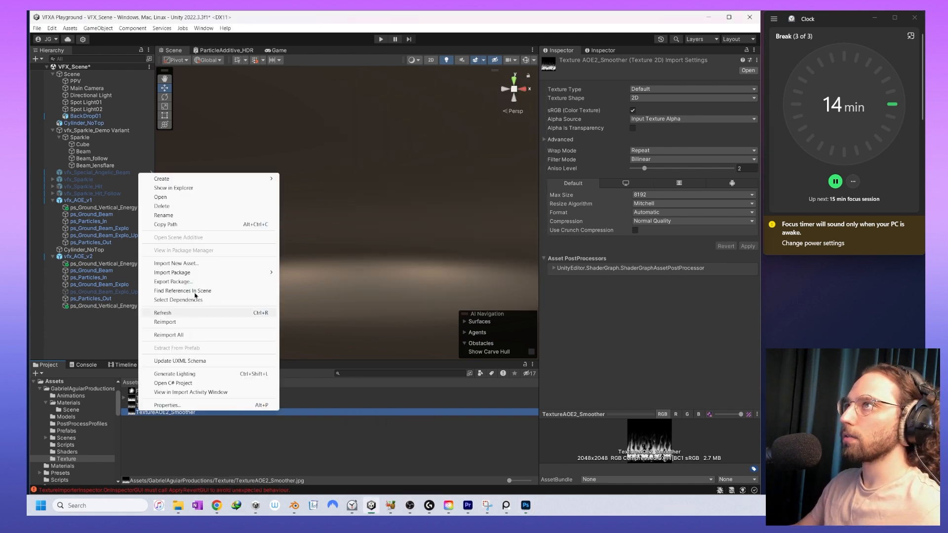
{"action": "left_click", "coordinate": [198, 191]}
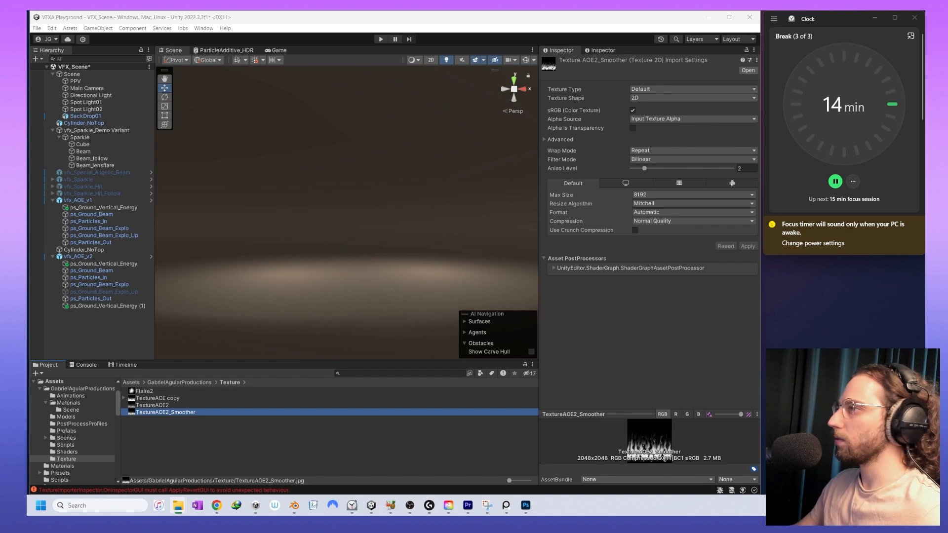
{"action": "key", "text": "alt+Tab"}
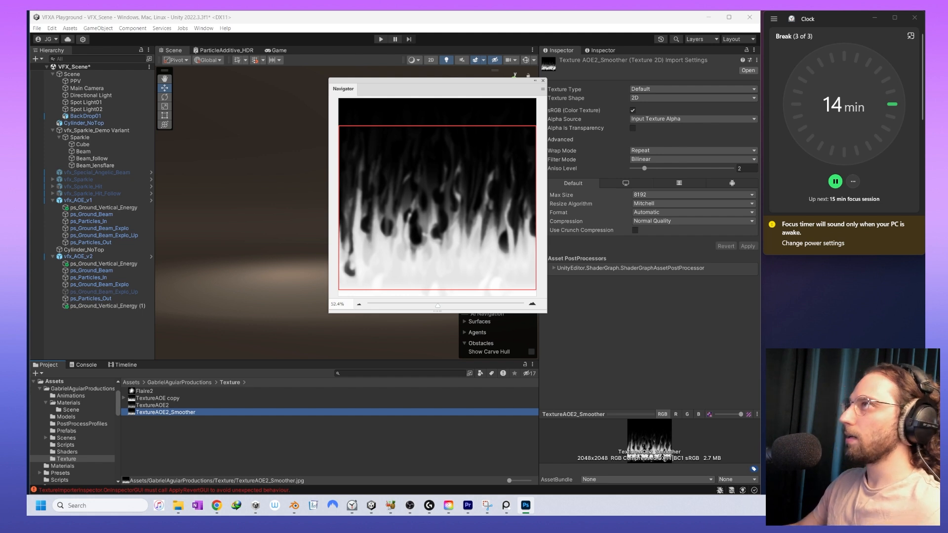
- Return to Unity and select every particle system from ps_Ground_Vertical_Energy to ps_Ground_Vertical_Energy (1) in vfx_AOE_v2 to preview them together
{"action": "left_click", "coordinate": [655, 366]}
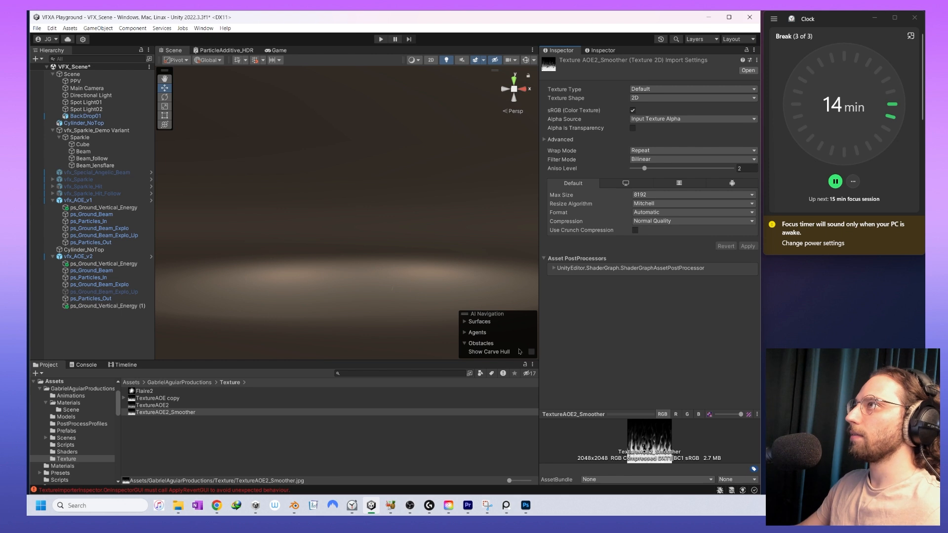
{"action": "left_click", "coordinate": [101, 264]}
{"action": "left_click", "coordinate": [106, 306], "text": "shift"}
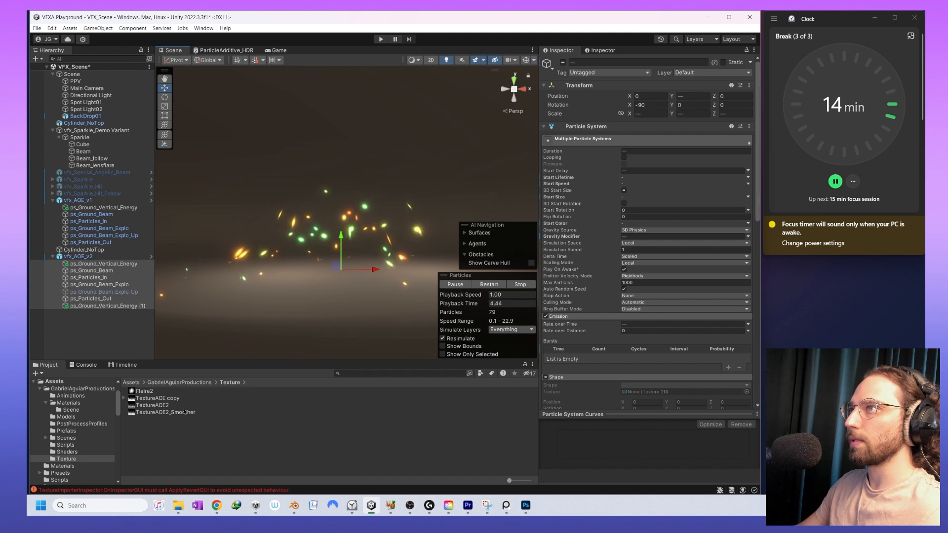
- Set the texture type of TextureAOE2_Smoother to Sprite (2D and UI) and apply the import settings
{"action": "left_click", "coordinate": [166, 412]}
{"action": "left_click", "coordinate": [667, 98]}
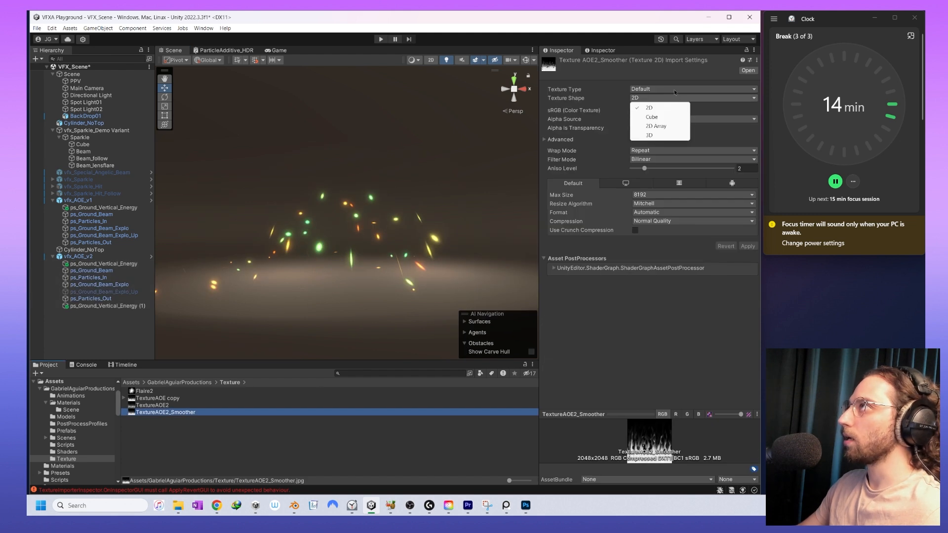
{"action": "left_click", "coordinate": [675, 90]}
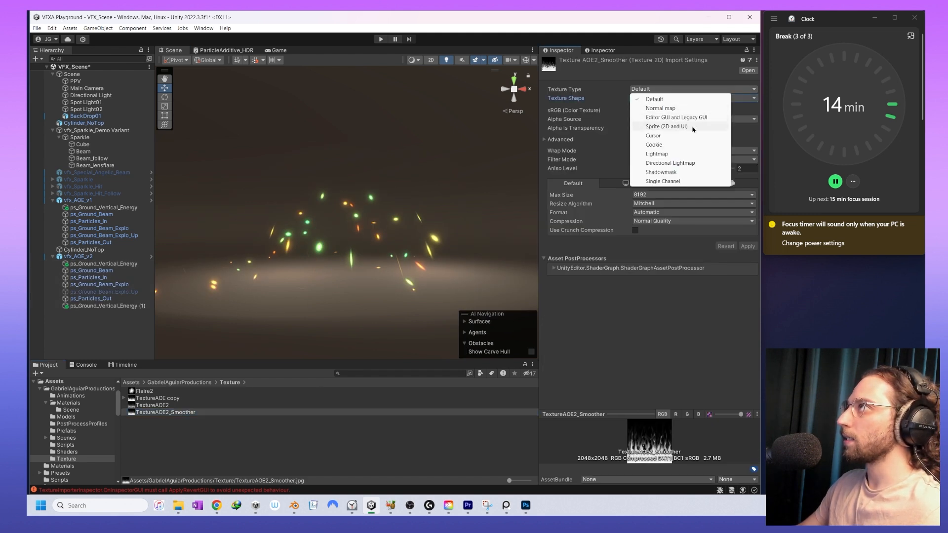
{"action": "left_click", "coordinate": [666, 126]}
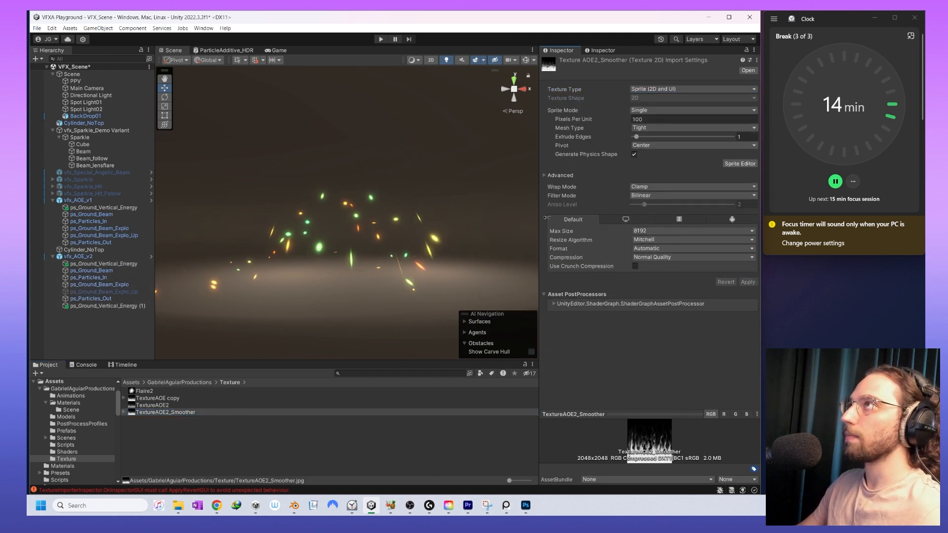
- Select all particle systems of vfx_AOE_v2 and replay the effect, viewing the flames from the side and from above
{"action": "left_click", "coordinate": [96, 264]}
{"action": "left_click", "coordinate": [103, 306], "text": "shift"}
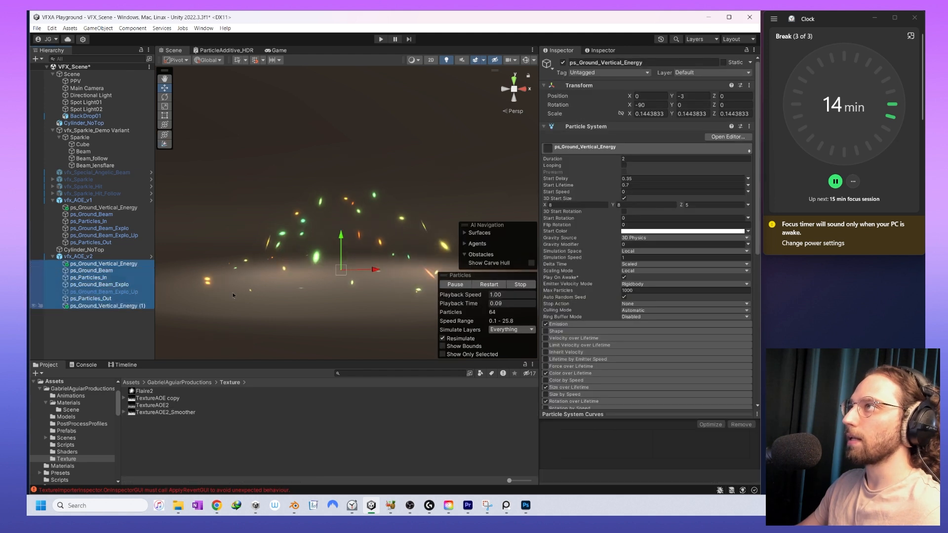
{"action": "left_click", "coordinate": [486, 285]}
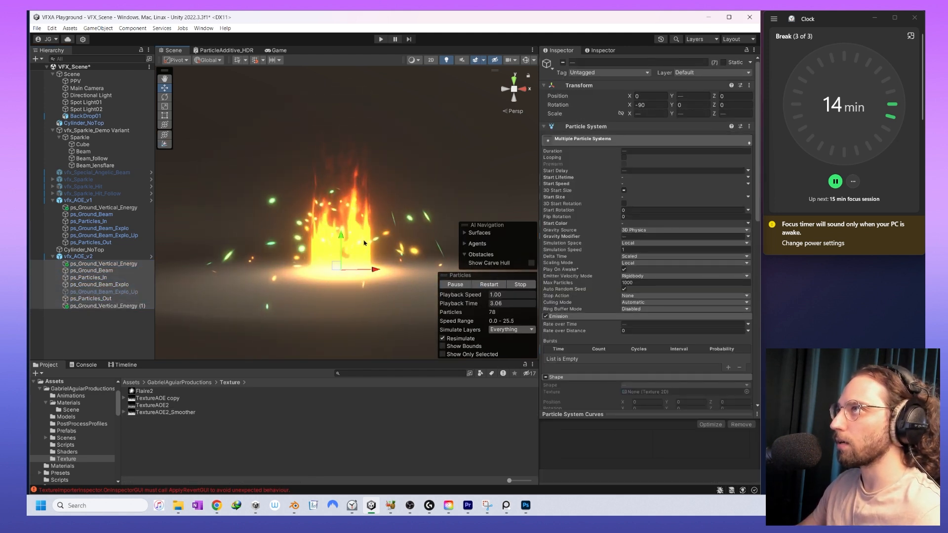
{"action": "left_click_drag", "start_coordinate": [398, 207], "coordinate": [405, 256], "text": "alt"}
{"action": "left_click", "coordinate": [484, 286]}
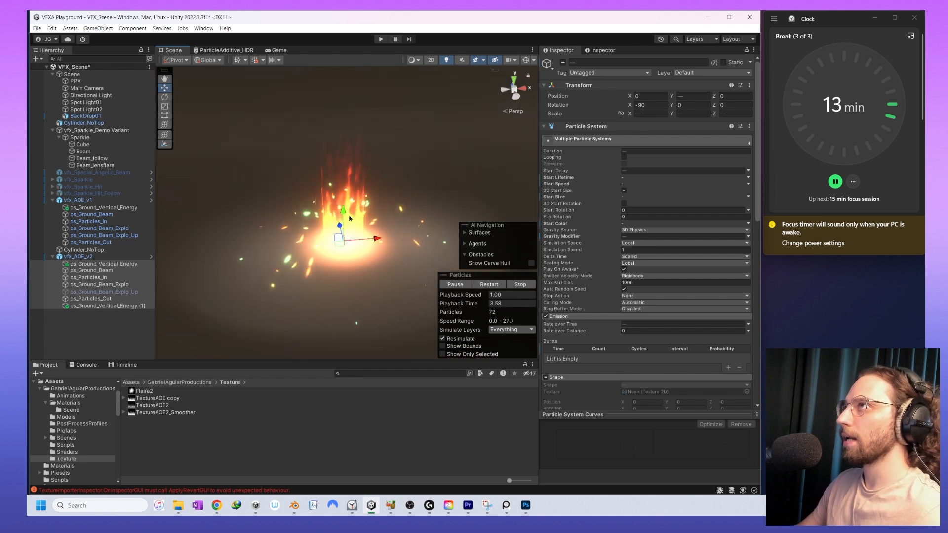
- Switch to Photoshop to view the flame texture, and return to Unity
{"action": "left_click", "coordinate": [525, 505]}
{"action": "key", "text": "ctrl+Tab"}
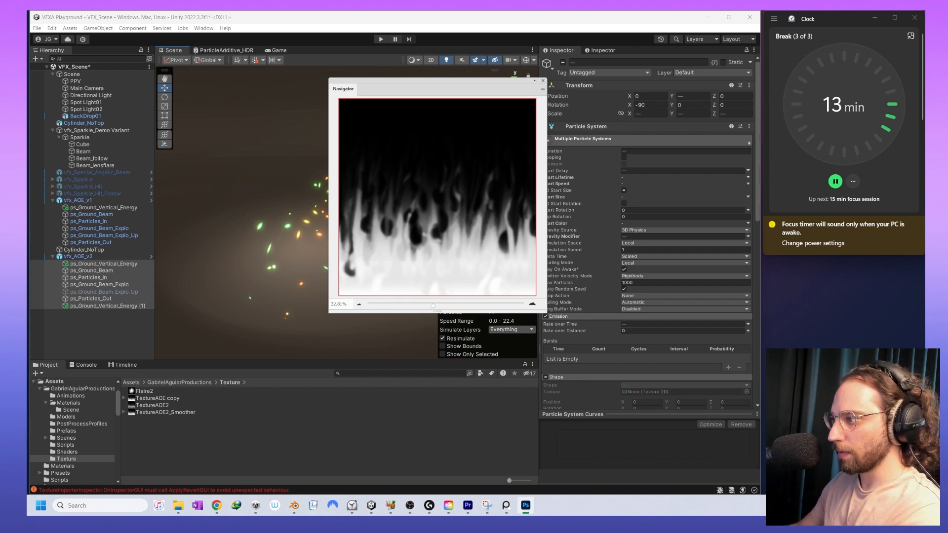
{"action": "mouse_move", "coordinate": [371, 505]}
{"action": "left_click", "coordinate": [375, 453]}
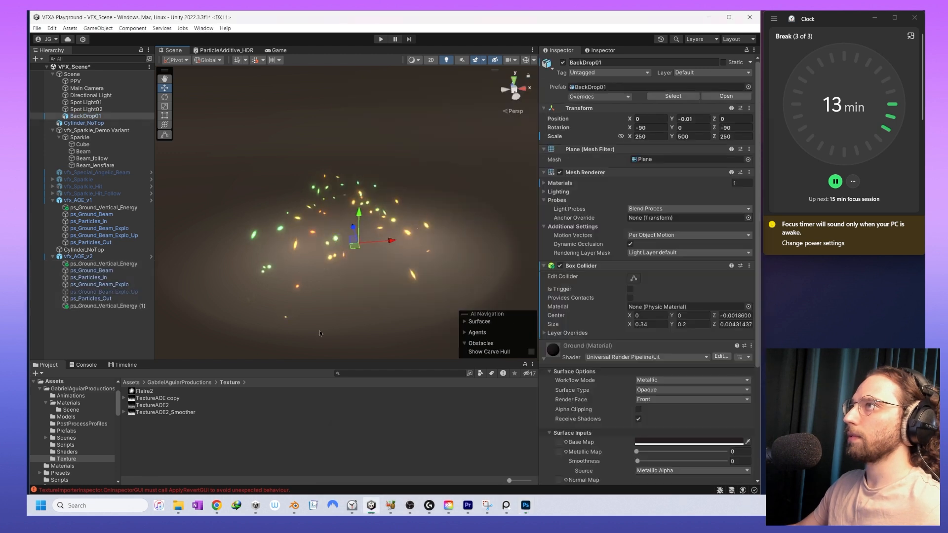
- Select every particle system from ps_Ground_Vertical_Energy to ps_Ground_Vertical_Energy (1) in vfx_AOE_v2 and restart the effect preview
{"action": "left_click", "coordinate": [101, 264]}
{"action": "left_click", "coordinate": [102, 306], "text": "shift"}
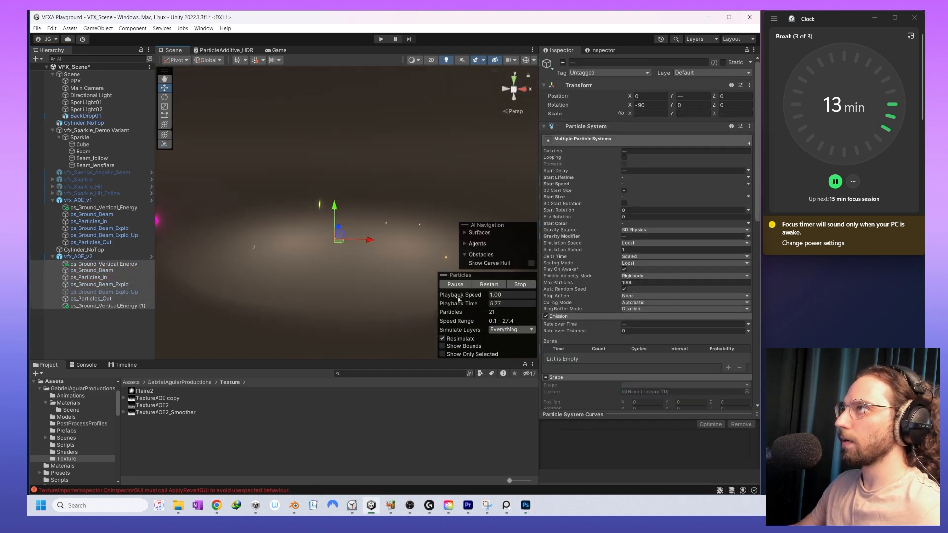
{"action": "left_click", "coordinate": [489, 284]}
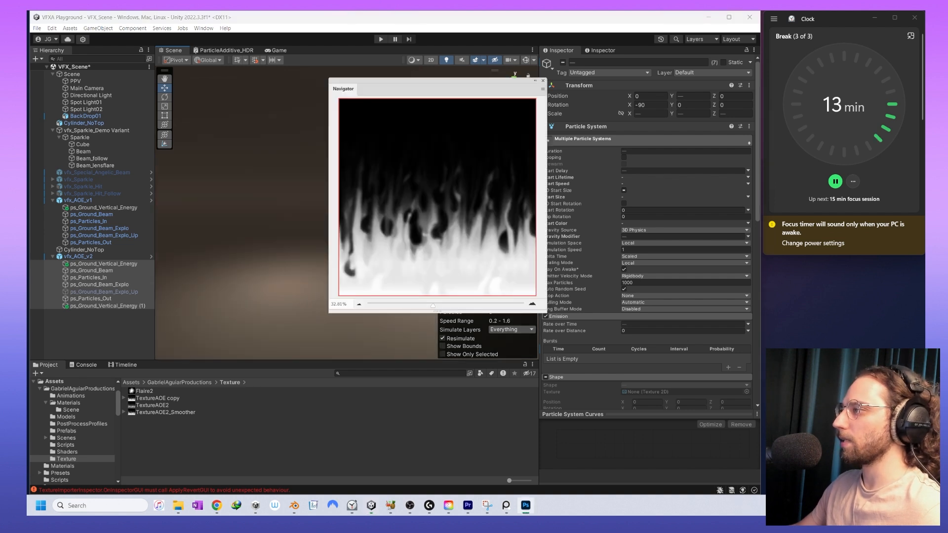
- Switch from Photoshop back to Unity and reselect all particle systems of vfx_AOE_v2, viewing the effect's origin from different angles
{"action": "left_click", "coordinate": [391, 509]}
{"action": "left_click", "coordinate": [241, 294]}
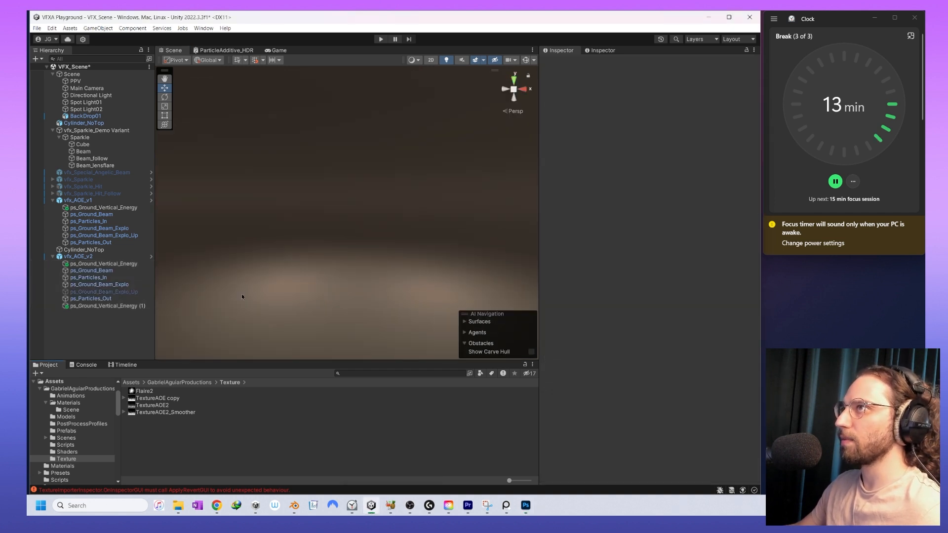
{"action": "left_click", "coordinate": [102, 264]}
{"action": "left_click", "coordinate": [106, 306], "text": "shift"}
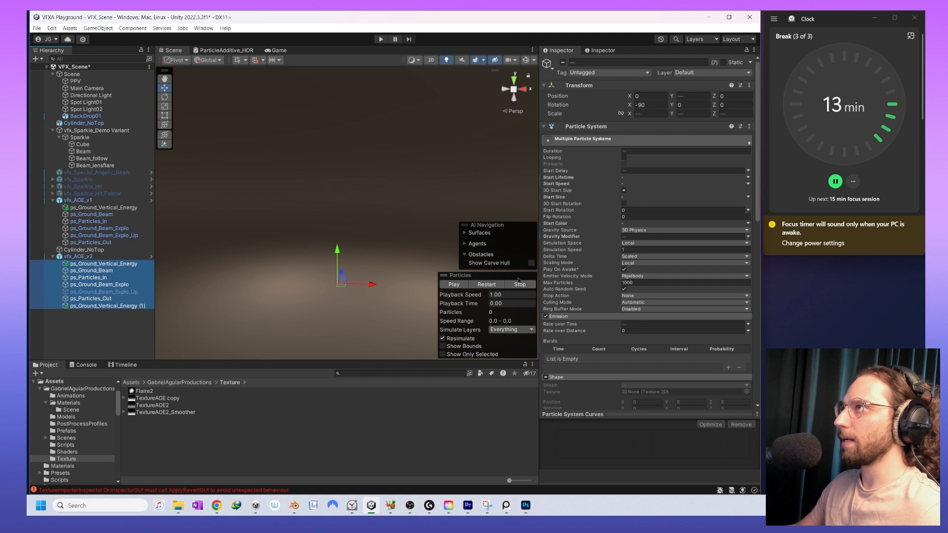
{"action": "left_click_drag", "start_coordinate": [358, 263], "coordinate": [370, 269], "text": "alt"}
{"action": "middle_click_drag", "start_coordinate": [371, 282], "coordinate": [366, 259]}
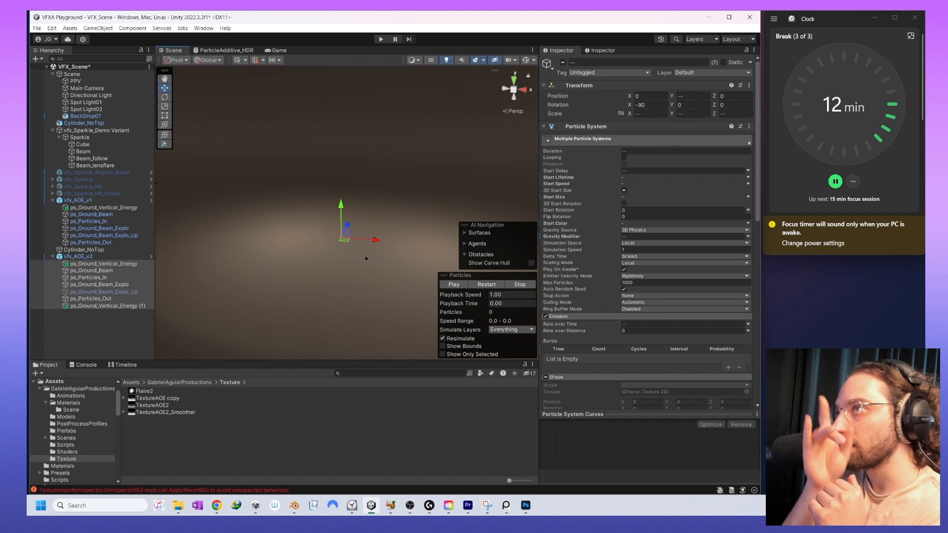
{"action": "left_click_drag", "start_coordinate": [316, 214], "coordinate": [378, 237], "text": "alt"}
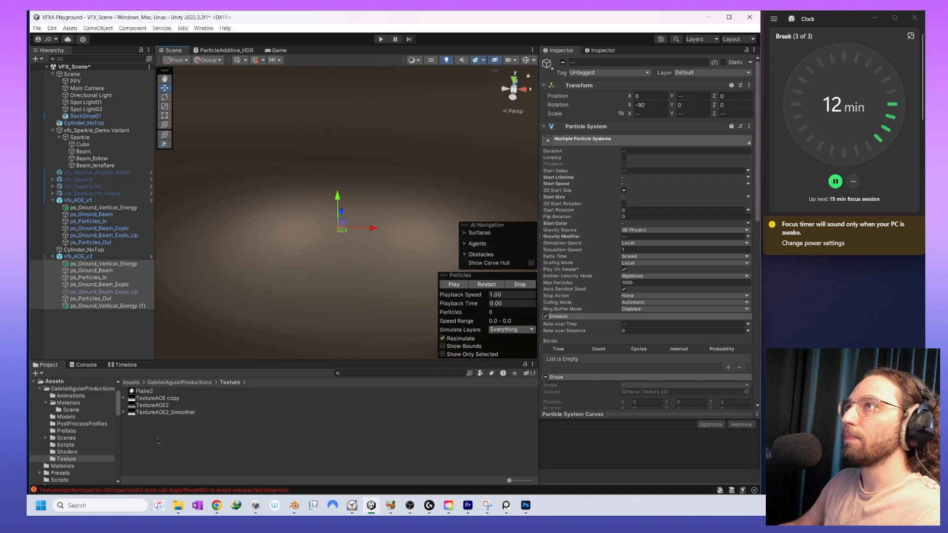
- Delete the Cylinder_NoTop object located between vfx_AOE_v1 and vfx_AOE_v2 in the scene hierarchy
{"action": "left_click", "coordinate": [124, 338]}
{"action": "left_click", "coordinate": [117, 250]}
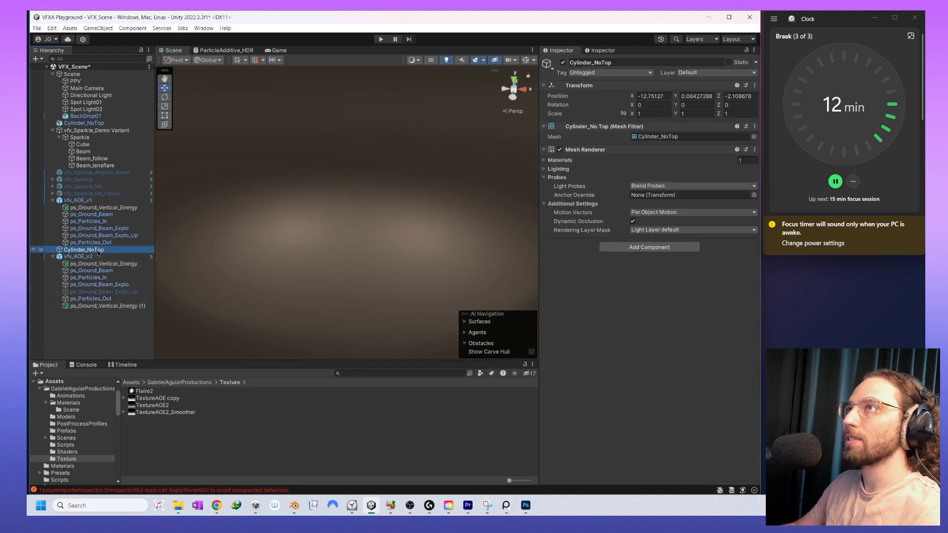
{"action": "key", "text": "Delete"}
{"action": "left_click", "coordinate": [117, 243]}
{"action": "left_click", "coordinate": [122, 337]}
- Create a new particle system as a child of vfx_AOE_v2 and name it Vexord_Theory
{"action": "right_click", "coordinate": [108, 316]}
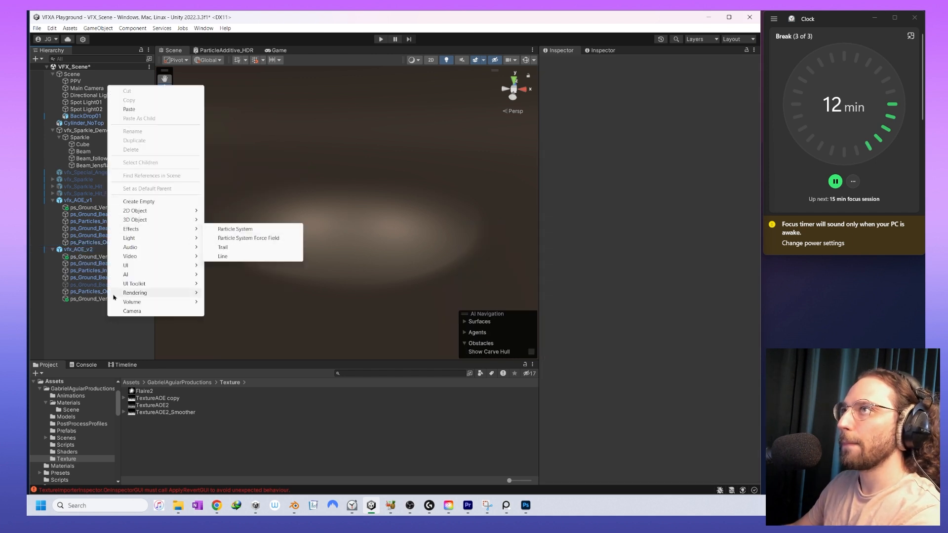
{"action": "mouse_move", "coordinate": [148, 293]}
{"action": "left_click", "coordinate": [75, 249]}
{"action": "right_click", "coordinate": [76, 250]}
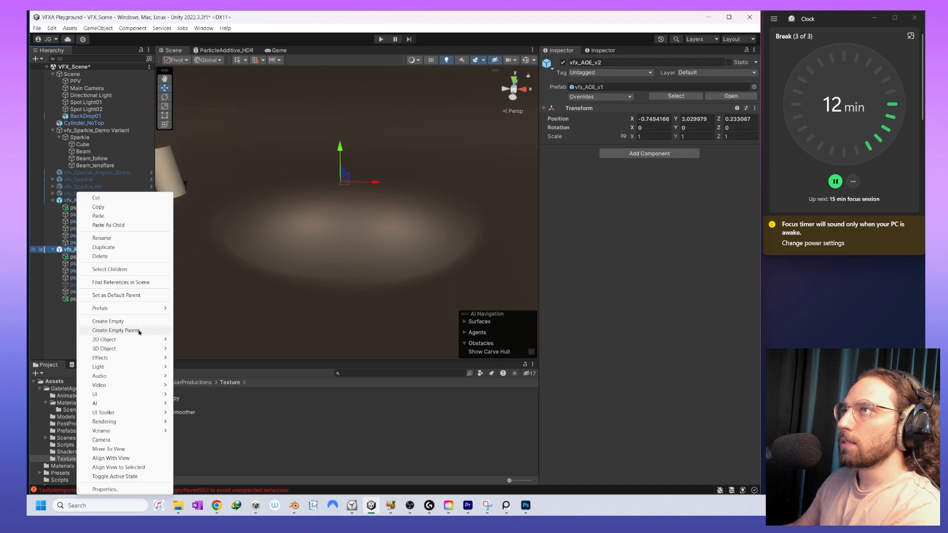
{"action": "mouse_move", "coordinate": [143, 358]}
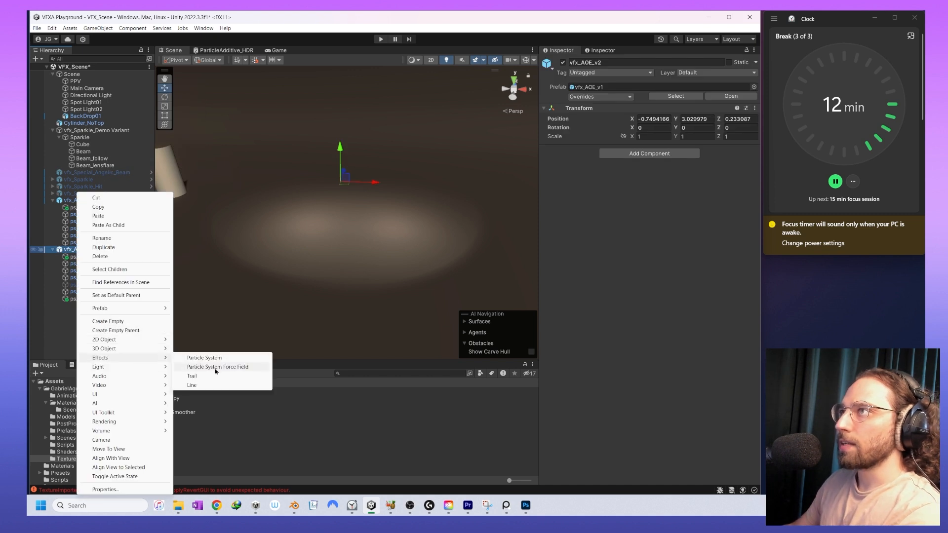
{"action": "left_click", "coordinate": [207, 358]}
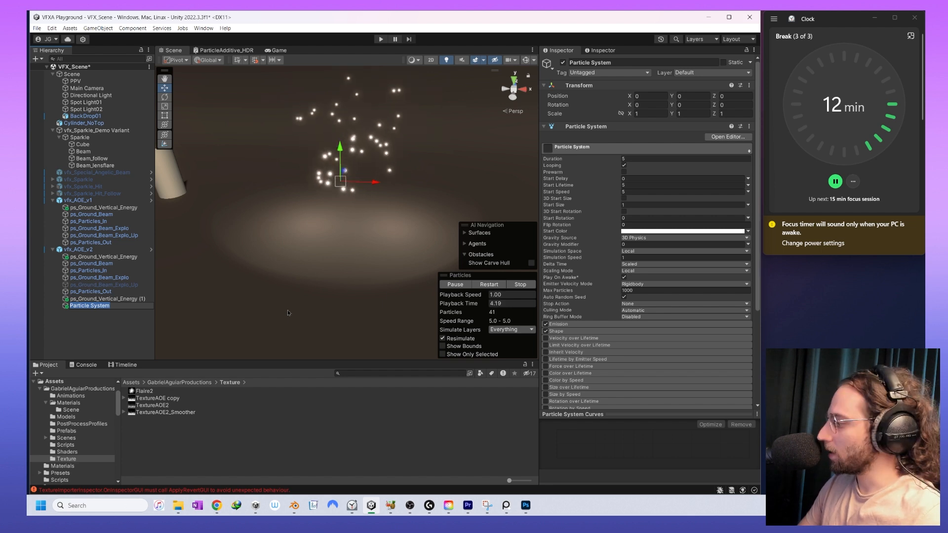
{"action": "type", "text": "Vexord"}
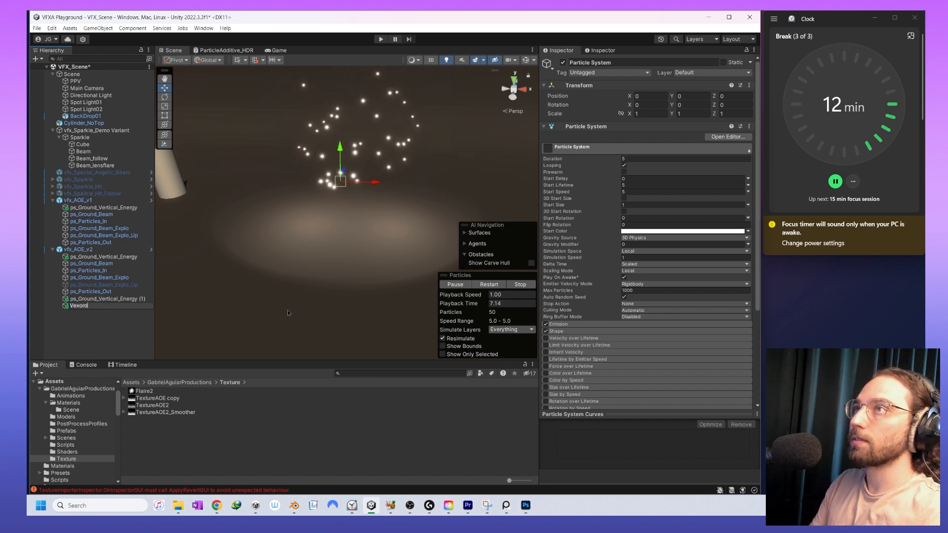
{"action": "type", "text": "_Theory"}
{"action": "key", "text": "Return"}
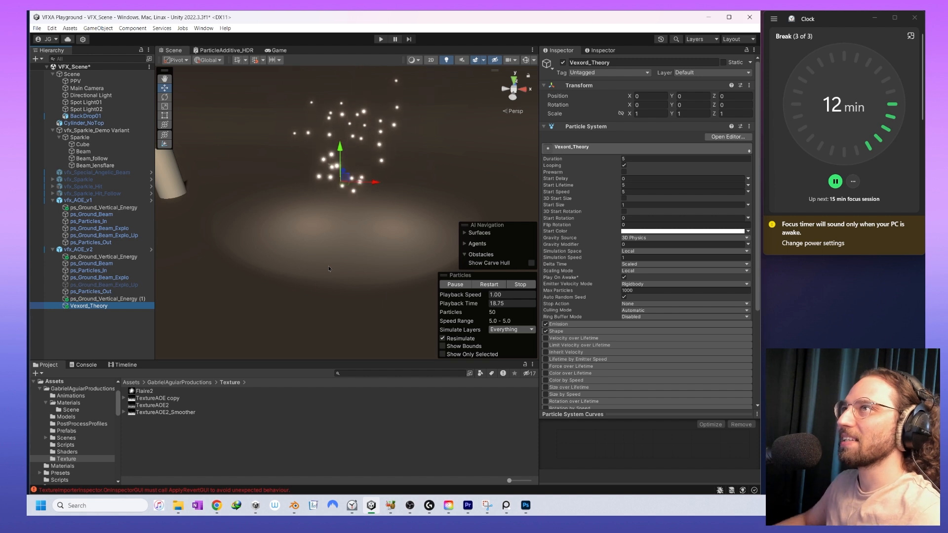
- Set the renderer's render mode of Vexord_Theory to Mesh
{"action": "middle_click_drag", "start_coordinate": [289, 224], "coordinate": [278, 268]}
{"action": "scroll", "coordinate": [659, 346], "scroll_direction": "down", "scroll_amount": 5}
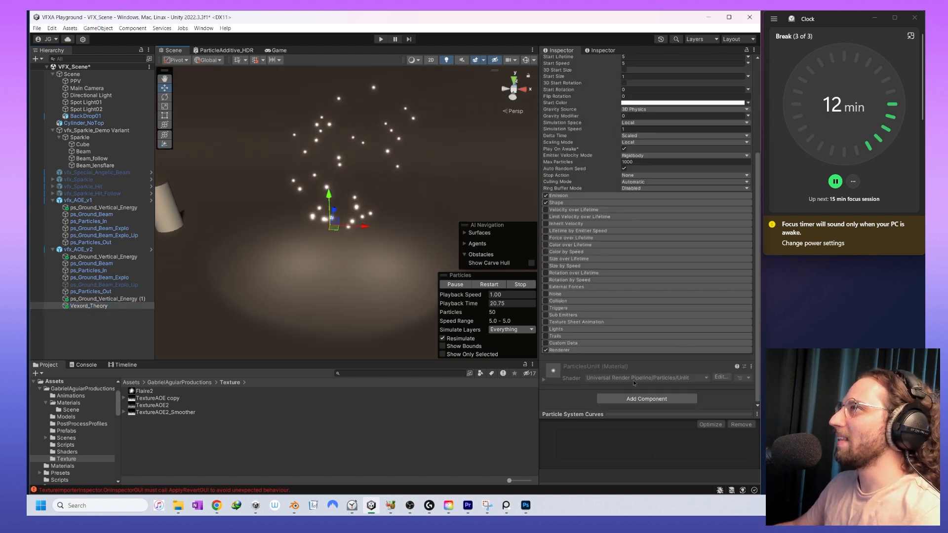
{"action": "left_click", "coordinate": [586, 349]}
{"action": "scroll", "coordinate": [616, 296], "scroll_direction": "down", "scroll_amount": 5}
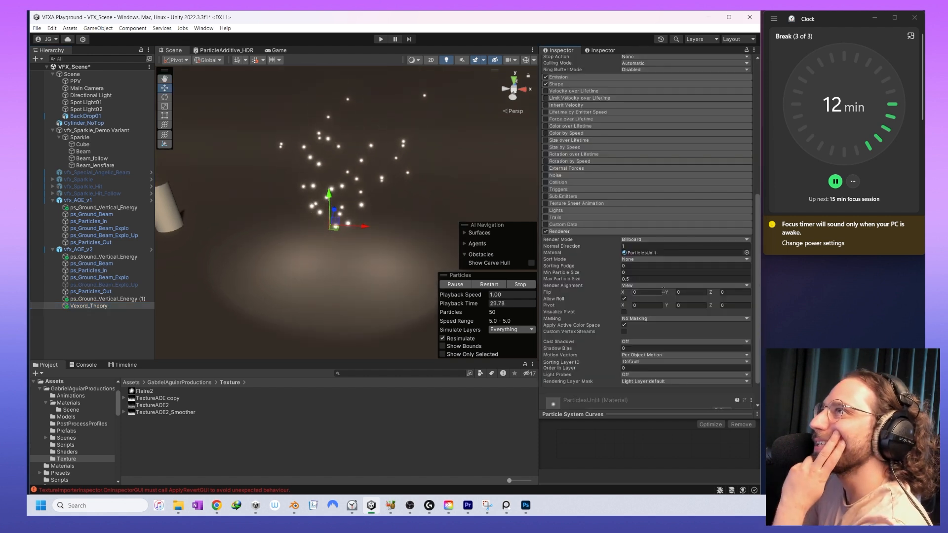
{"action": "left_click", "coordinate": [637, 240]}
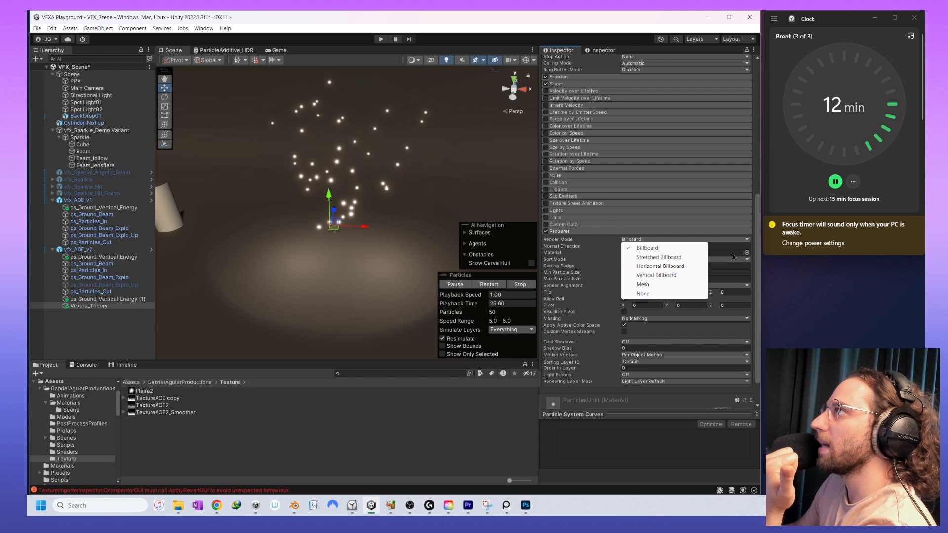
{"action": "left_click", "coordinate": [682, 288]}
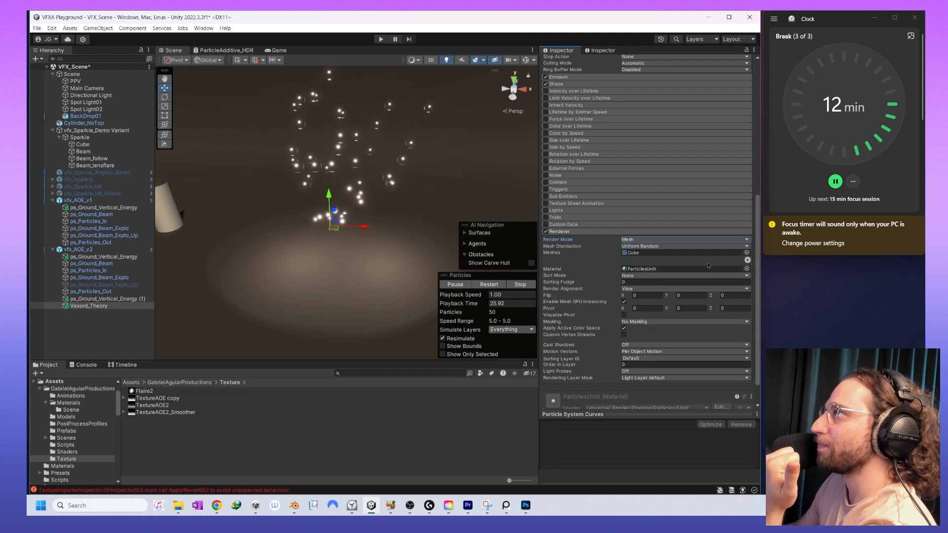
- Search the meshes for "cy" and assign Cylinder_NoTop as the particle mesh of Vexord_Theory
{"action": "left_click", "coordinate": [746, 252]}
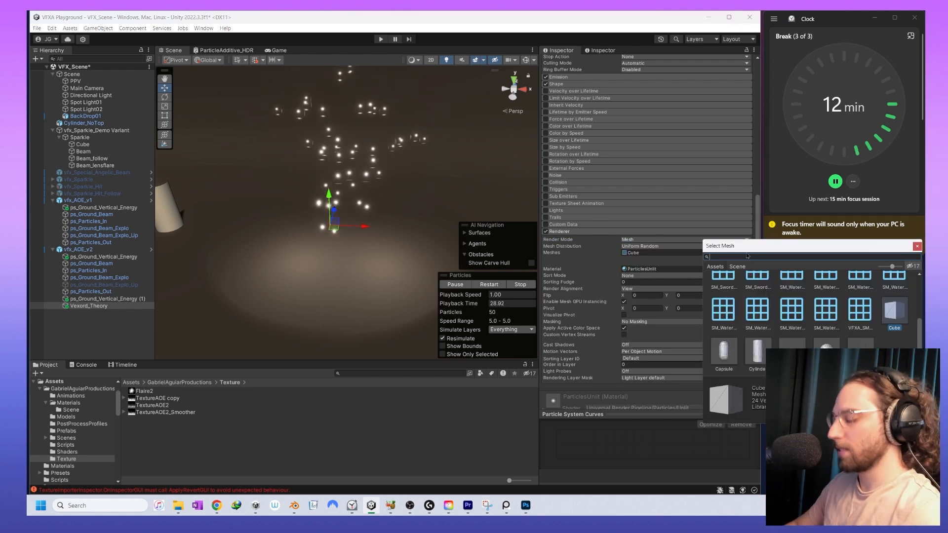
{"action": "type", "text": "cy"}
{"action": "left_click", "coordinate": [757, 295]}
{"action": "scroll", "coordinate": [356, 264], "scroll_direction": "up", "scroll_amount": 4}
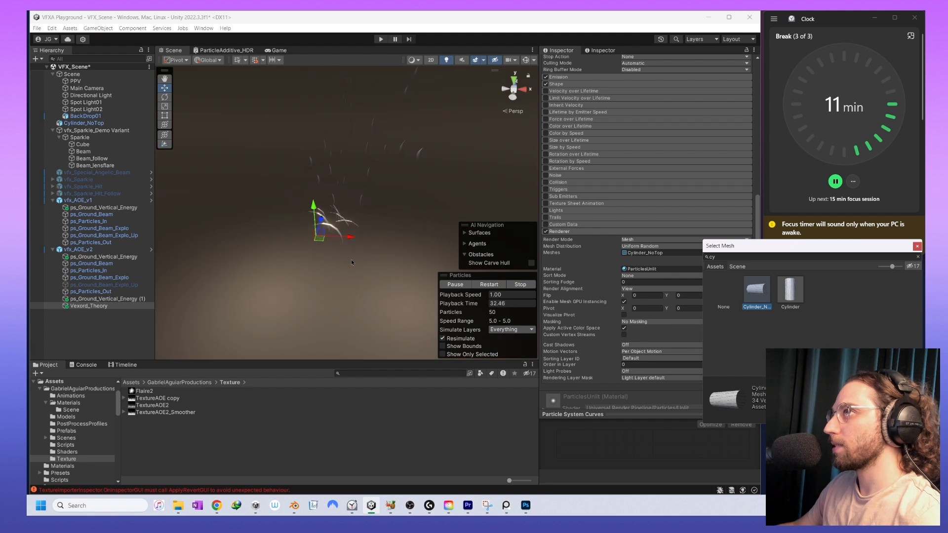
{"action": "middle_click_drag", "start_coordinate": [339, 307], "coordinate": [353, 293]}
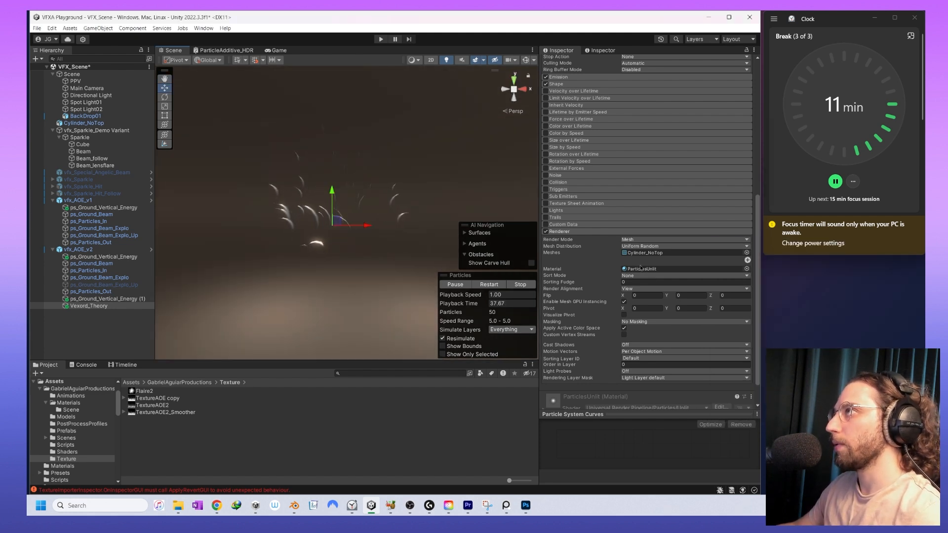
- Set the render alignment of Vexord_Theory to Local and try rotating the system in the scene with the Rotate tool
{"action": "left_click", "coordinate": [655, 288]}
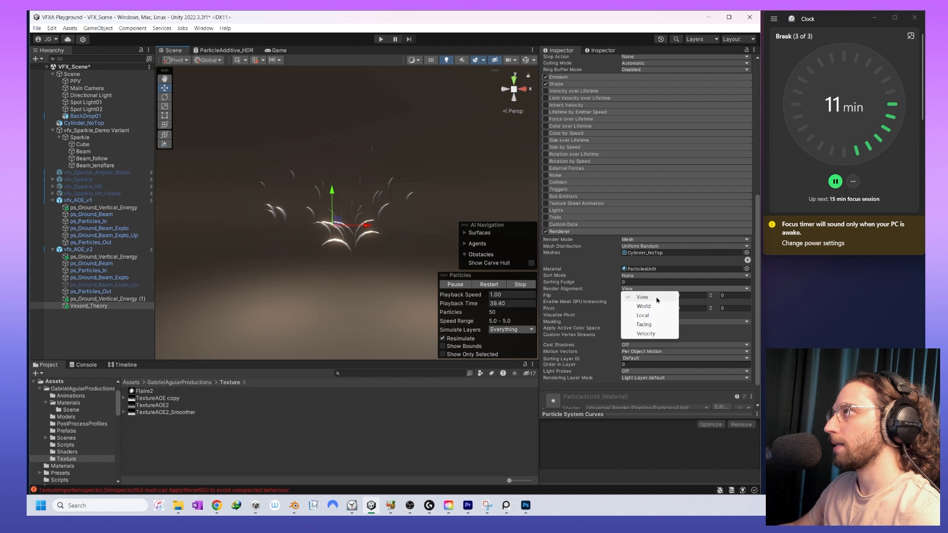
{"action": "left_click", "coordinate": [647, 315]}
{"action": "key", "text": "e"}
{"action": "left_click_drag", "start_coordinate": [335, 202], "coordinate": [391, 232]}
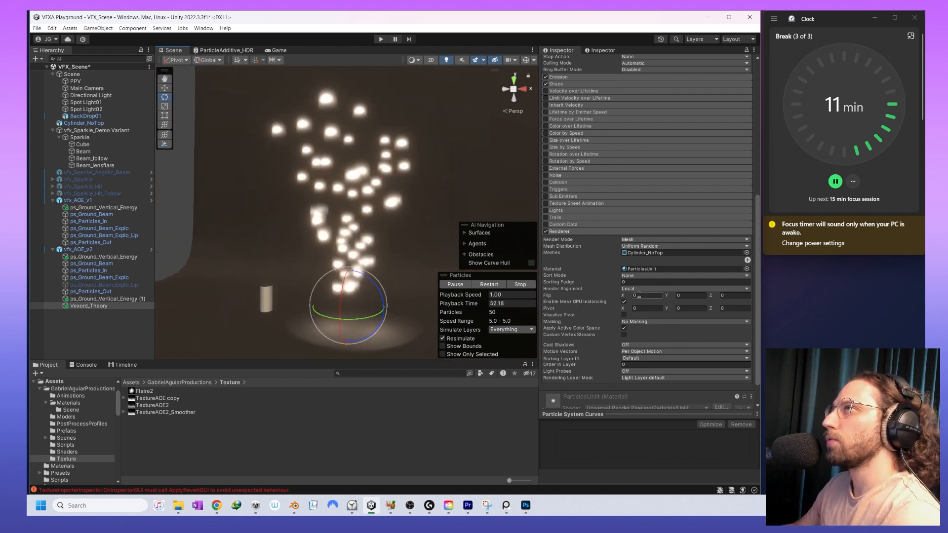
- Set the duration of Vexord_Theory to 1, its start lifetime to 1 and its start speed to 0
{"action": "scroll", "coordinate": [642, 277], "scroll_direction": "up", "scroll_amount": 10}
{"action": "type", "text": "1"}
{"action": "key", "text": "Tab"}
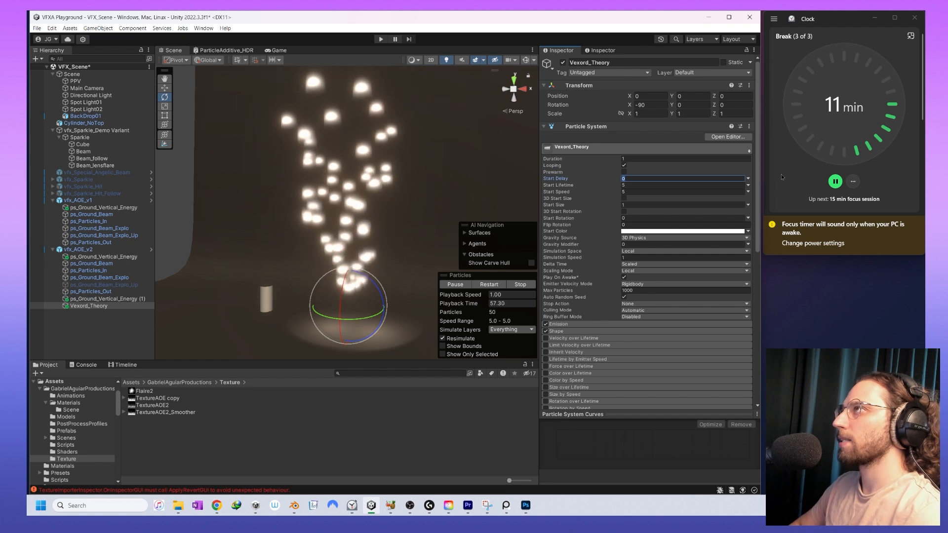
{"action": "key", "text": "Tab"}
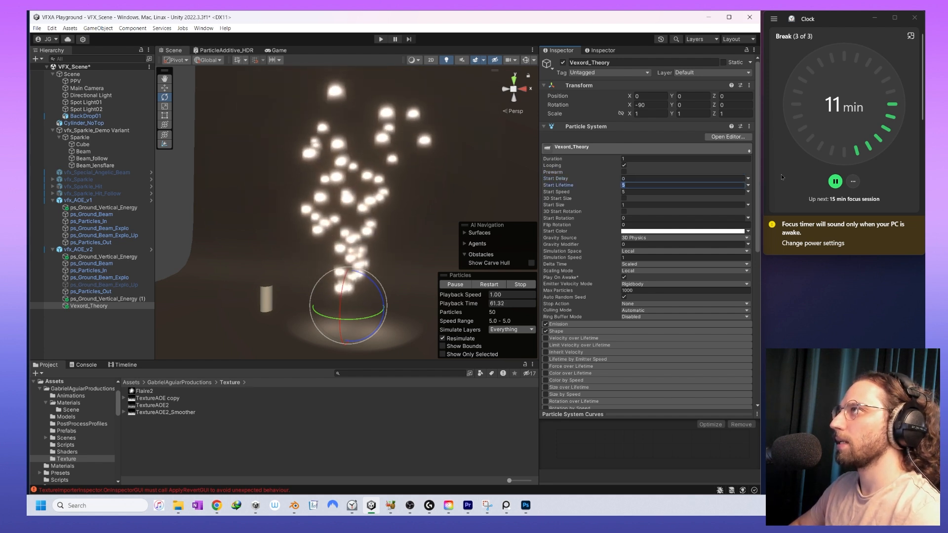
{"action": "type", "text": "1"}
{"action": "key", "text": "Tab"}
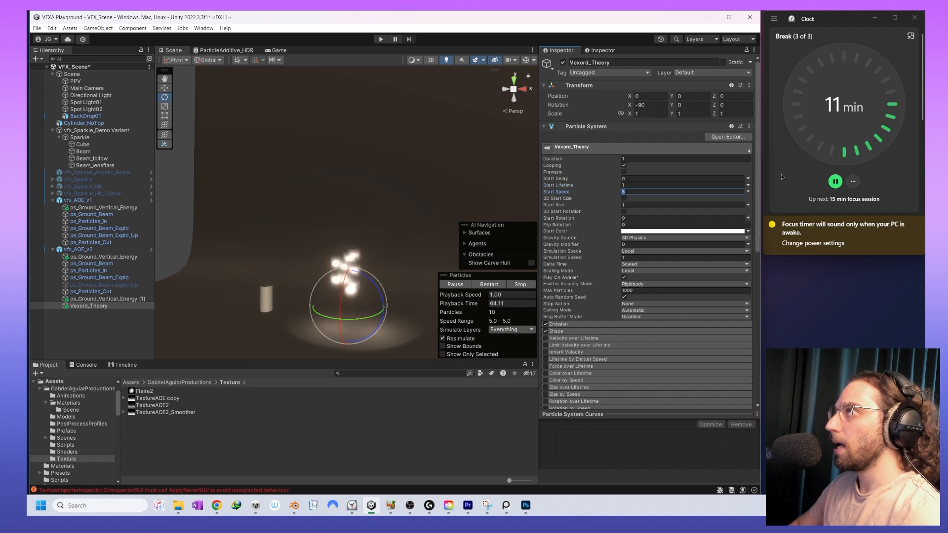
{"action": "type", "text": "00"}
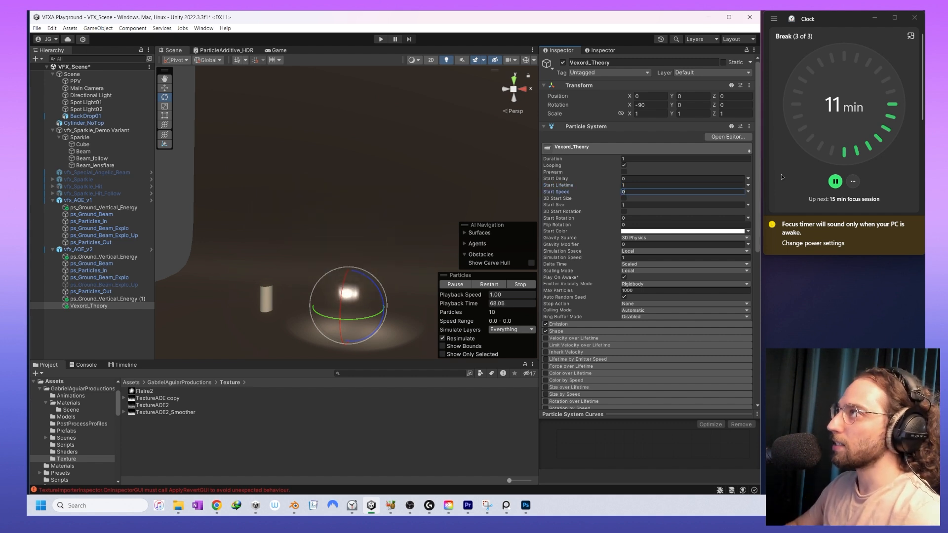
- Set the emission rate over time of Vexord_Theory to 1
{"action": "left_click", "coordinate": [609, 324]}
{"action": "scroll", "coordinate": [637, 296], "scroll_direction": "down", "scroll_amount": 3}
{"action": "left_click", "coordinate": [653, 261]}
{"action": "scroll", "coordinate": [425, 254], "scroll_direction": "up", "scroll_amount": 3}
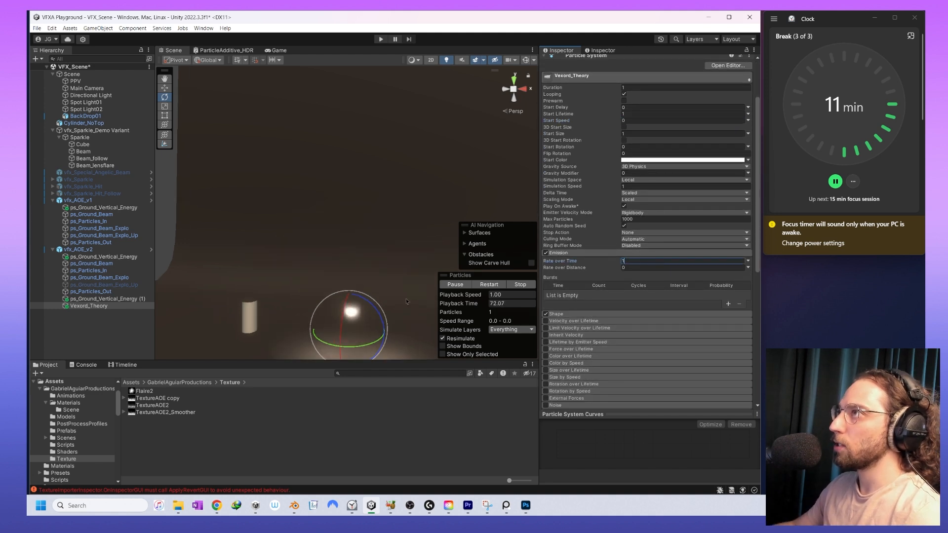
{"action": "middle_click_drag", "start_coordinate": [390, 267], "coordinate": [345, 153]}
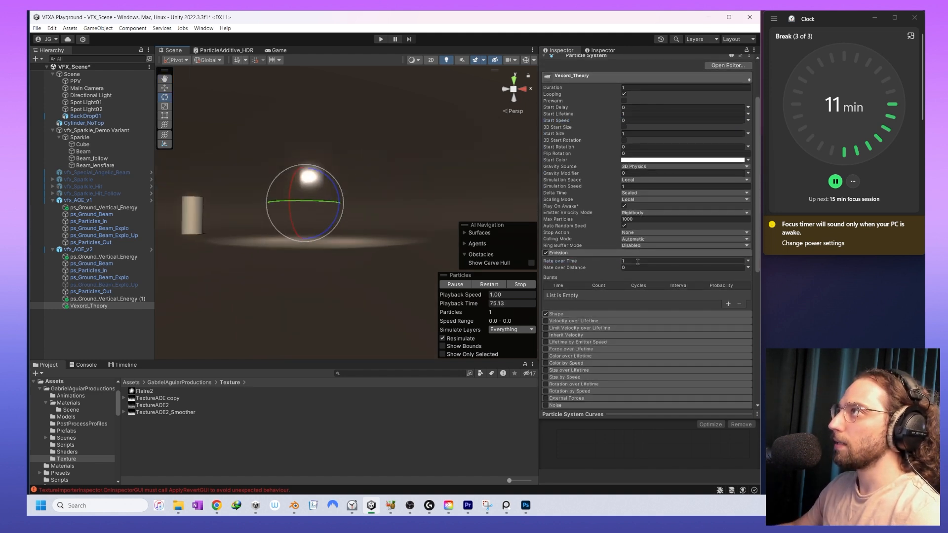
{"action": "middle_click_drag", "start_coordinate": [488, 208], "coordinate": [513, 245]}
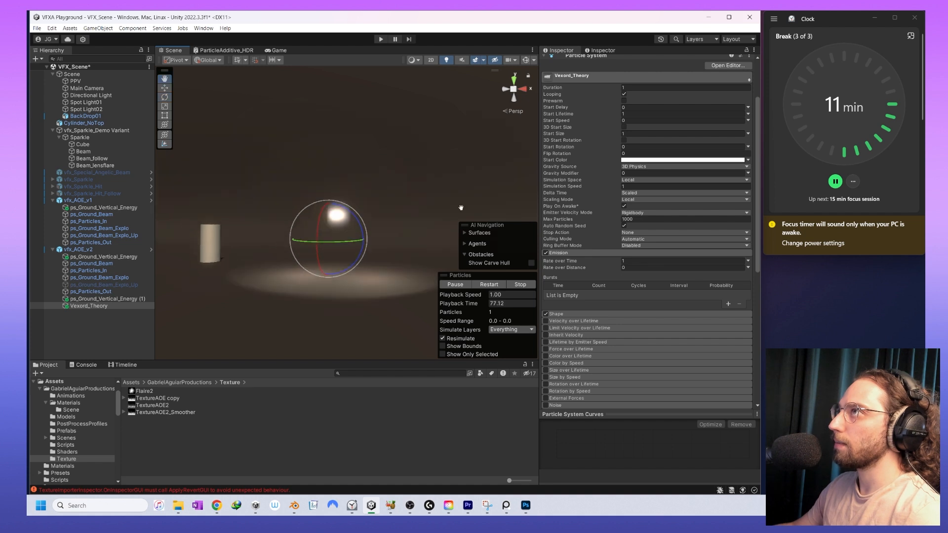
- Locate the material used by Vexord_Theory's renderer and look through the Universal RP default materials
{"action": "scroll", "coordinate": [658, 305], "scroll_direction": "down", "scroll_amount": 10}
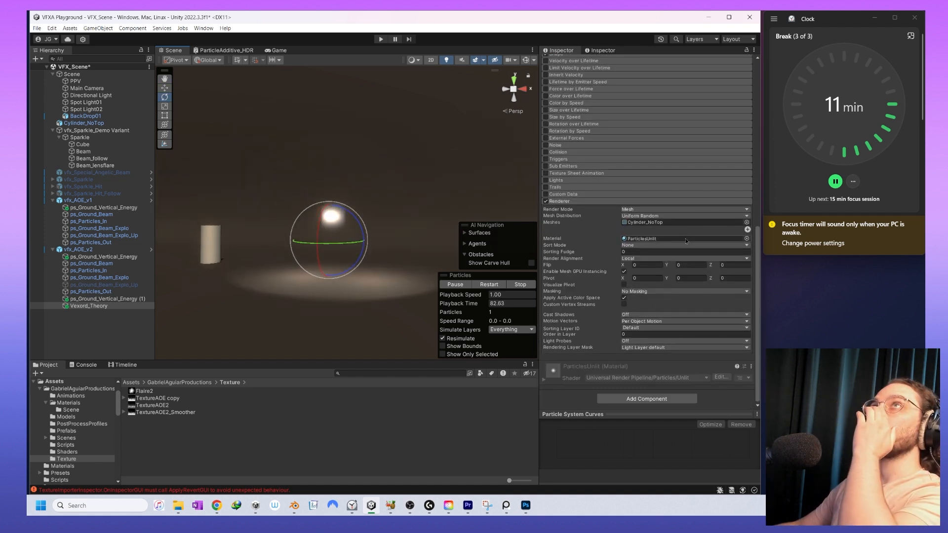
{"action": "left_click", "coordinate": [729, 238]}
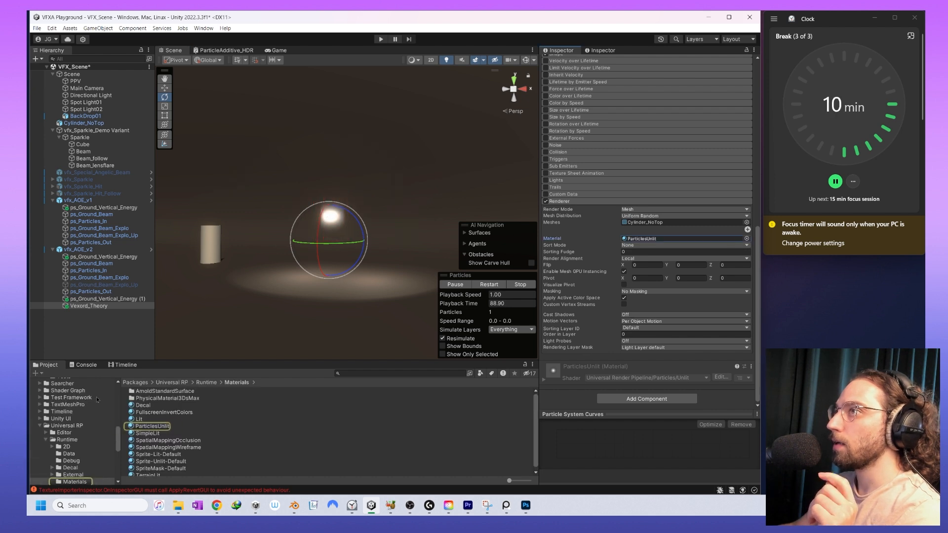
{"action": "scroll", "coordinate": [64, 401], "scroll_direction": "up", "scroll_amount": 5}
{"action": "left_click", "coordinate": [151, 426]}
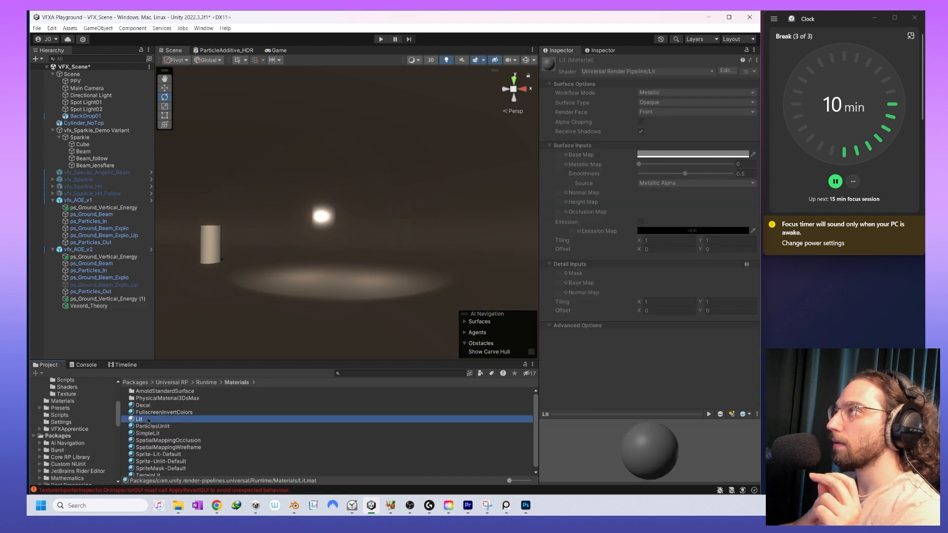
{"action": "left_click", "coordinate": [147, 434]}
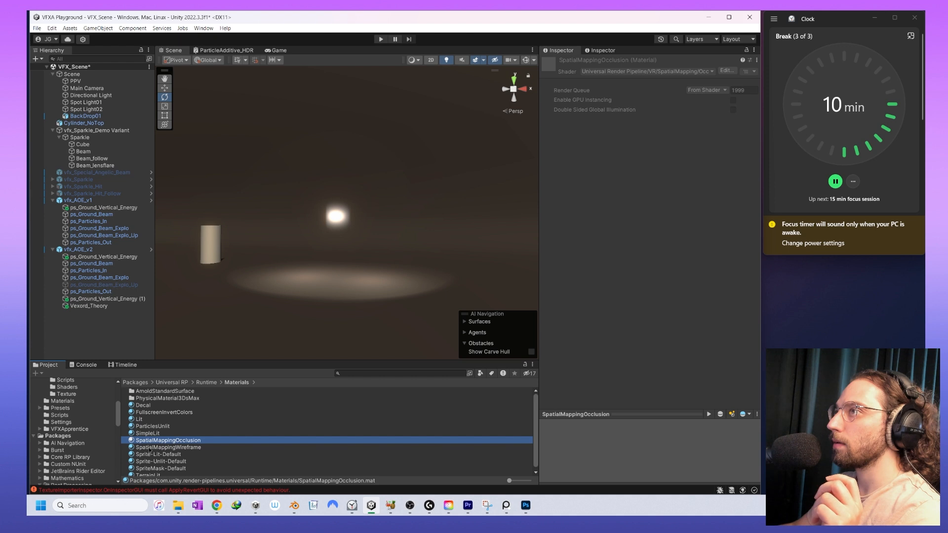
{"action": "left_click", "coordinate": [149, 447]}
{"action": "left_click", "coordinate": [154, 454]}
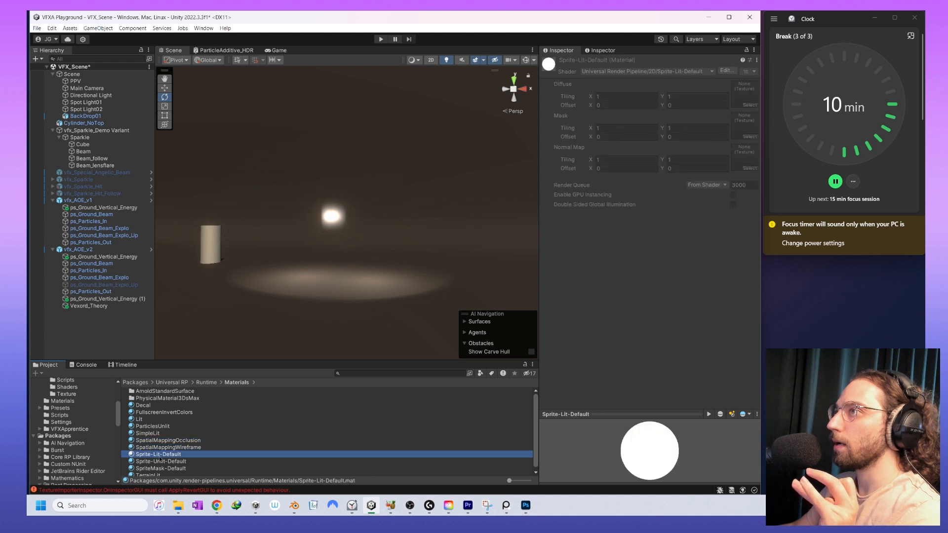
{"action": "left_click", "coordinate": [335, 213]}
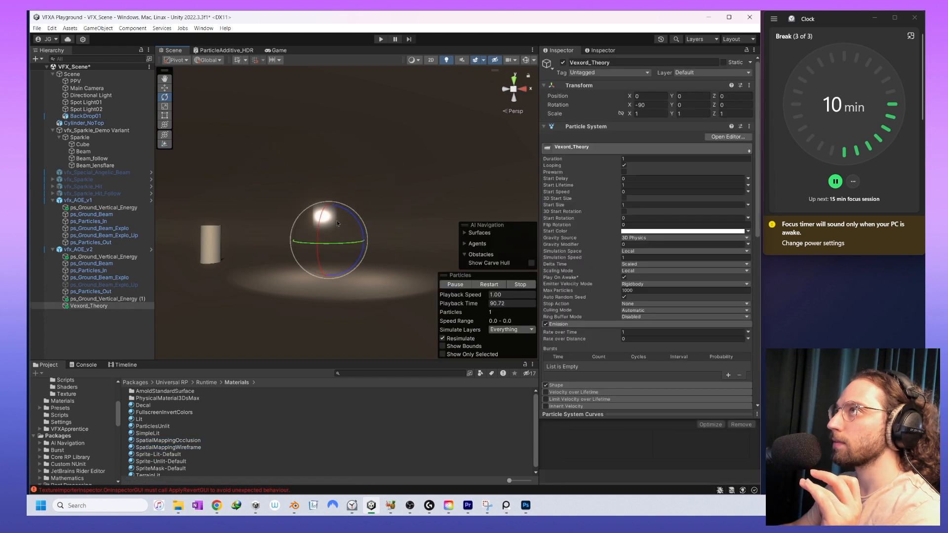
{"action": "scroll", "coordinate": [726, 258], "scroll_direction": "down", "scroll_amount": 3}
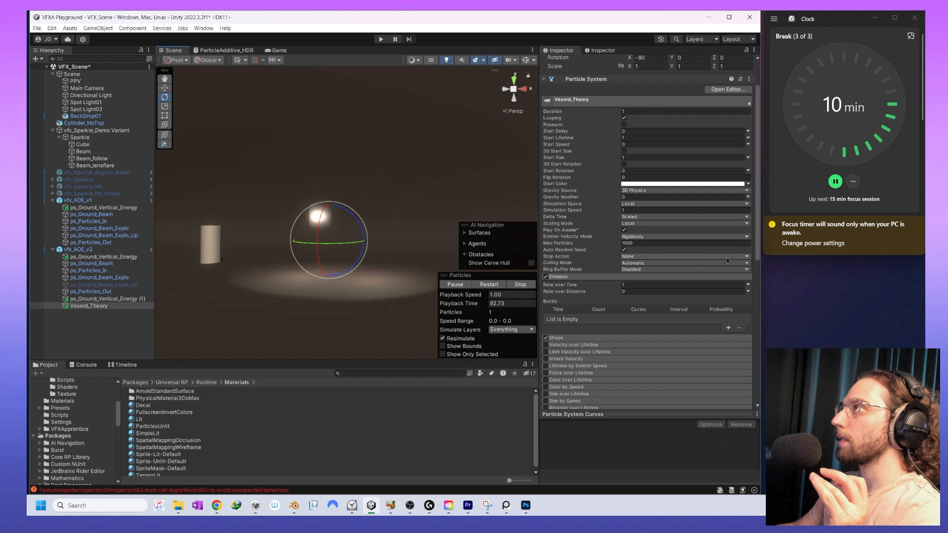
{"action": "scroll", "coordinate": [731, 194], "scroll_direction": "down", "scroll_amount": 10}
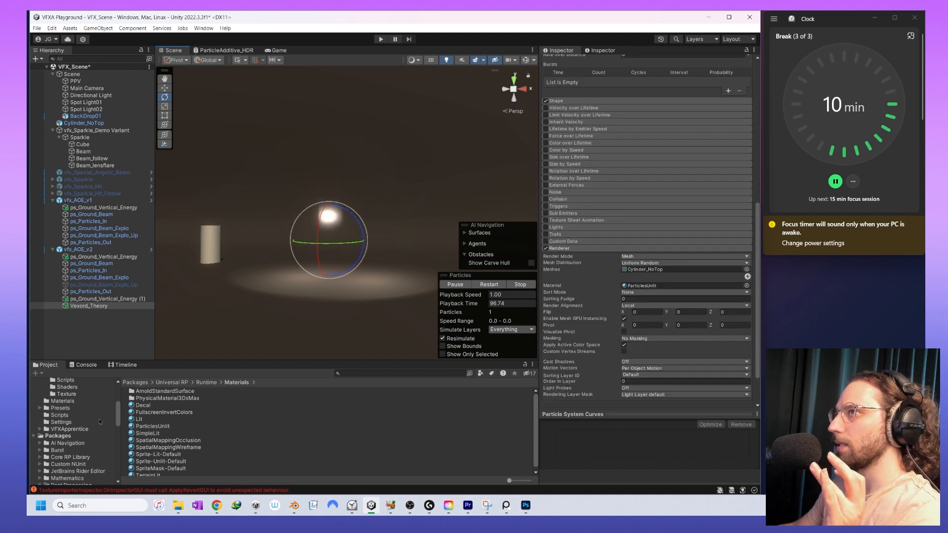
- Open the Materials folder of GabrielAguiarProductions and duplicate the Impact01_Add material
{"action": "scroll", "coordinate": [82, 418], "scroll_direction": "up", "scroll_amount": 5}
{"action": "left_click", "coordinate": [81, 431]}
{"action": "left_click", "coordinate": [80, 425]}
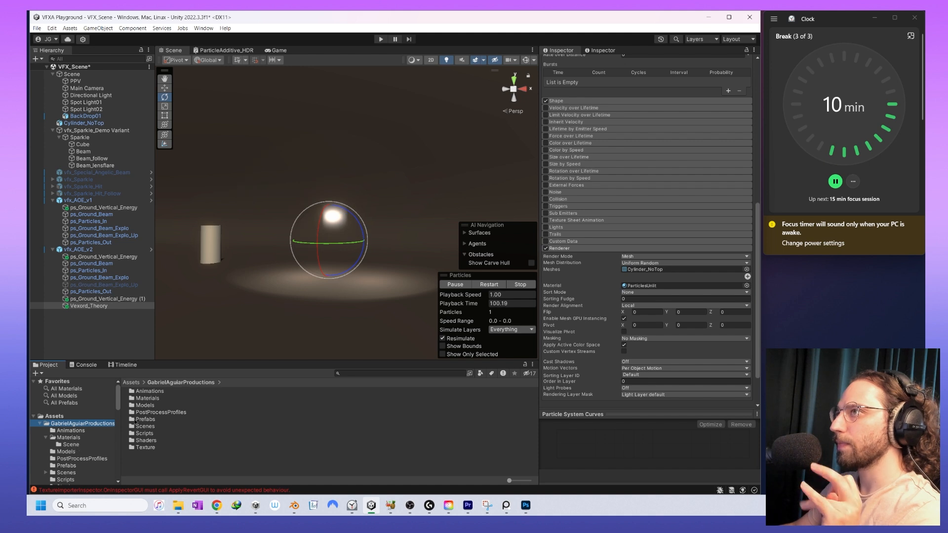
{"action": "left_click", "coordinate": [150, 399]}
{"action": "left_click", "coordinate": [155, 419]}
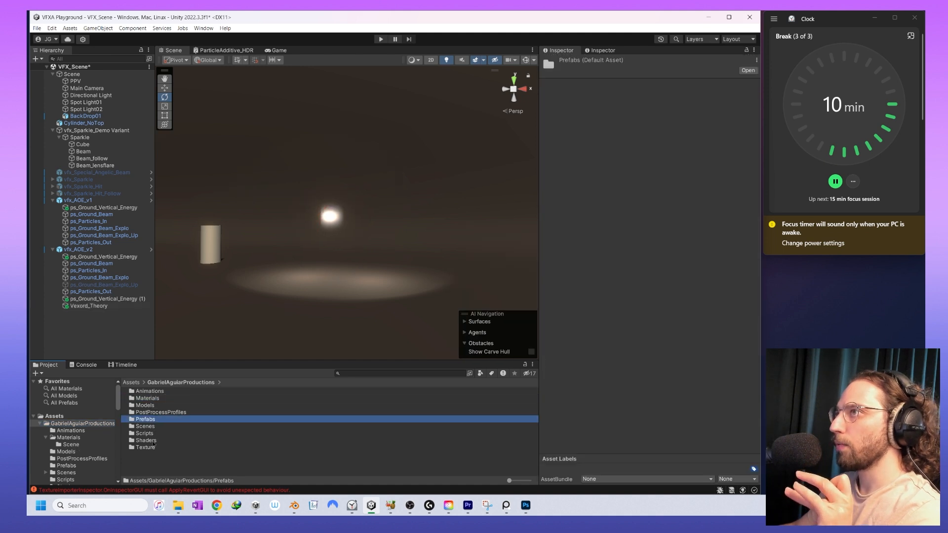
{"action": "double_click", "coordinate": [157, 398]}
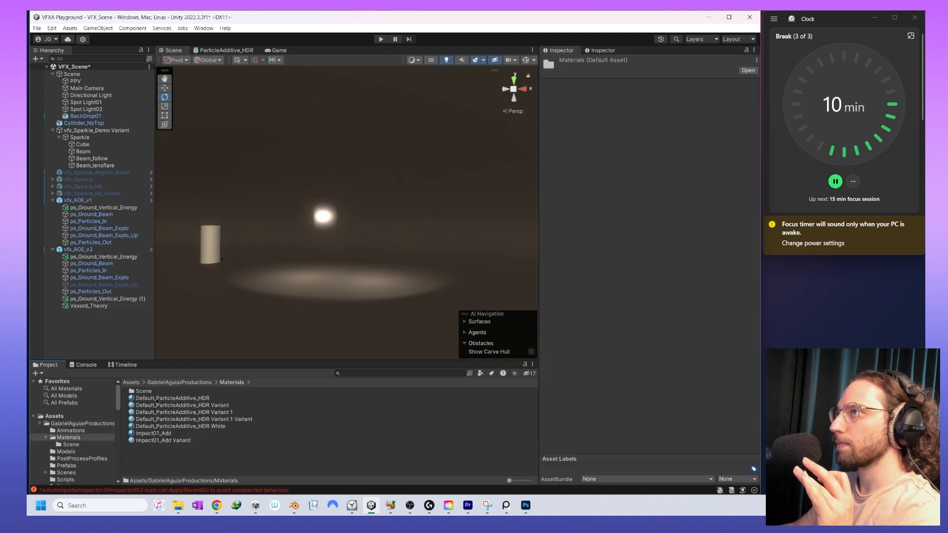
{"action": "left_click", "coordinate": [163, 439]}
{"action": "right_click", "coordinate": [164, 440]}
{"action": "left_click", "coordinate": [164, 446]}
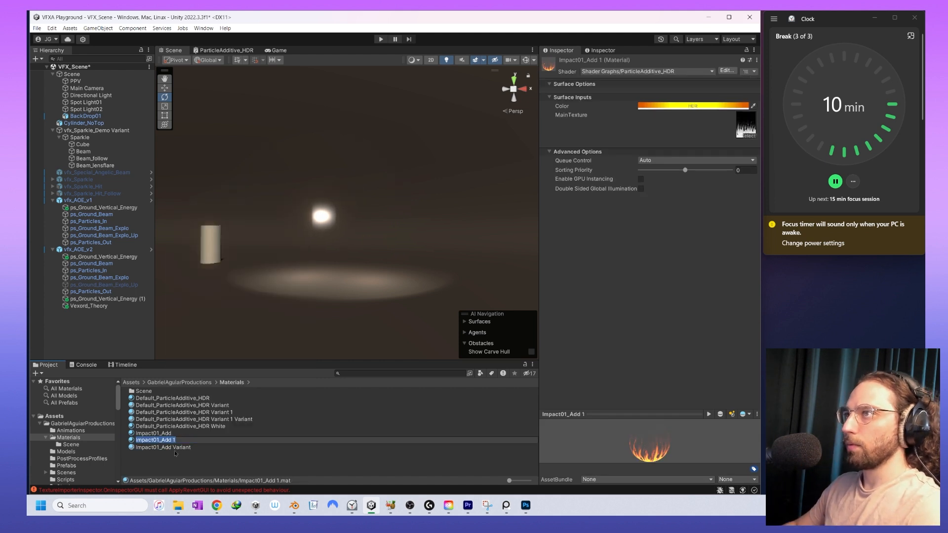
- Rename the duplicated material as Lazerbeam_Solid
{"action": "key", "text": "BackSpace"}
{"action": "key", "text": "BackSpace"}
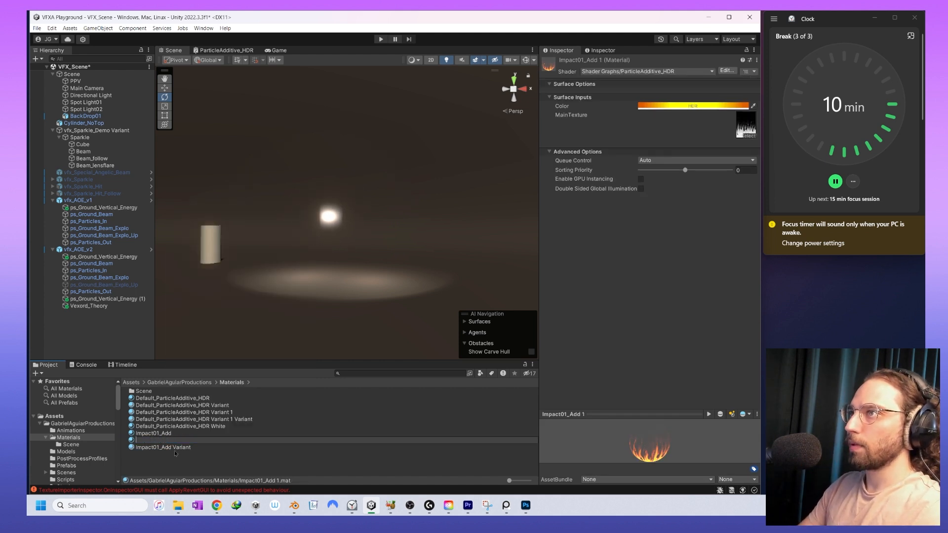
{"action": "type", "text": "Lazerbeam_Sol"}
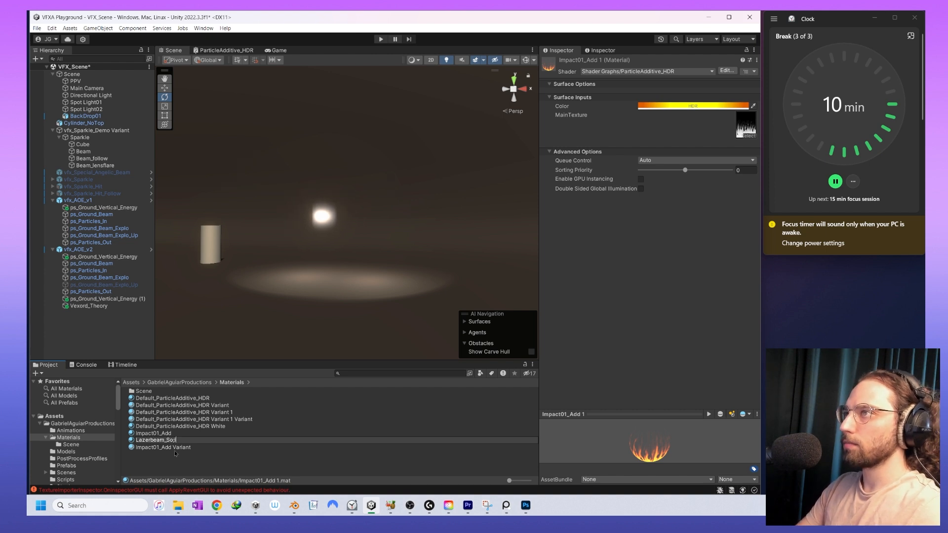
{"action": "key", "text": "Return"}
{"action": "key", "text": "BackSpace"}
{"action": "double_click", "coordinate": [161, 399]}
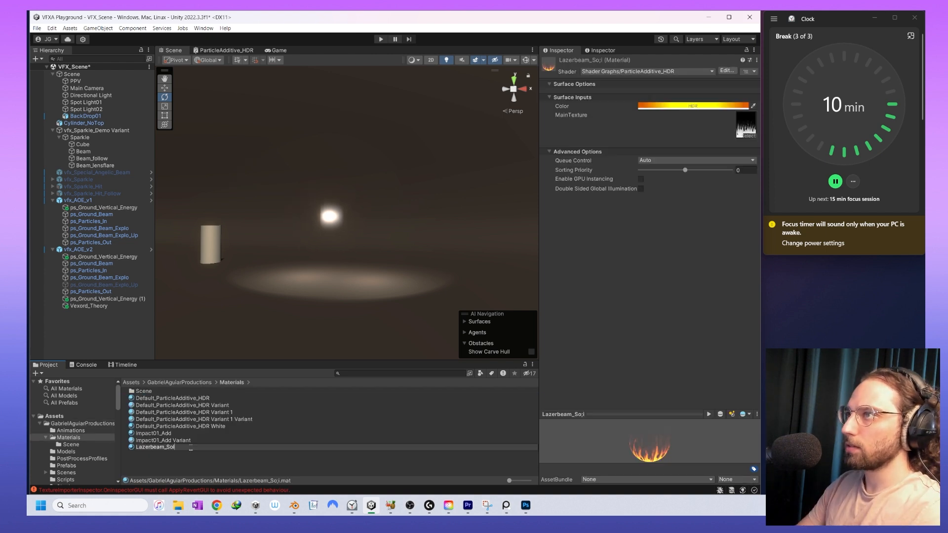
- Set the MainTexture of the Lazerbeam_Solid material to the built-in plain white default texture
{"action": "left_click", "coordinate": [745, 124]}
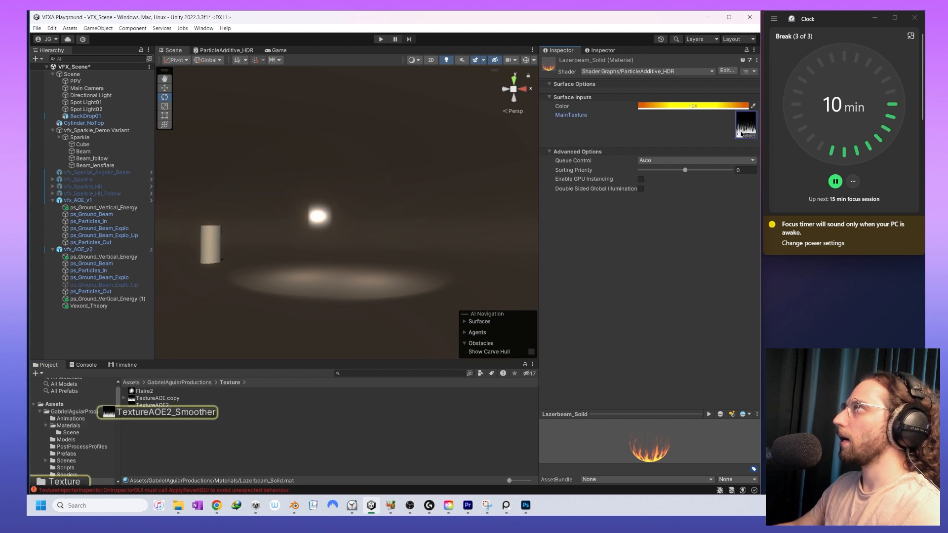
{"action": "left_click", "coordinate": [749, 136]}
{"action": "scroll", "coordinate": [805, 207], "scroll_direction": "down", "scroll_amount": 4}
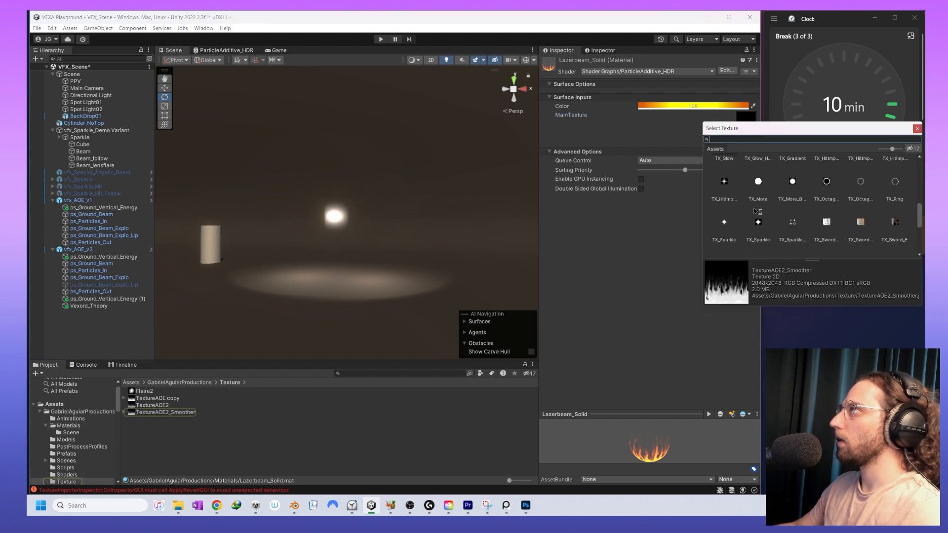
{"action": "left_click", "coordinate": [860, 238]}
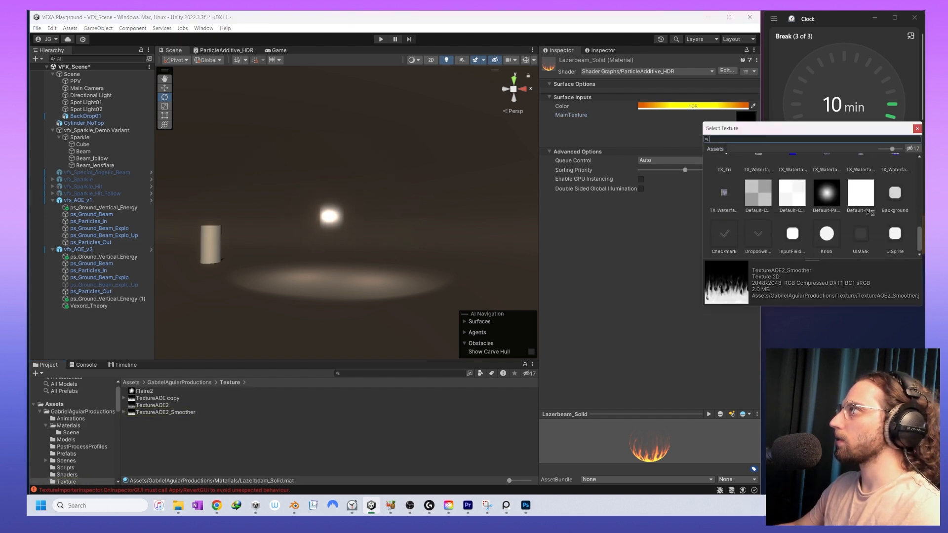
{"action": "double_click", "coordinate": [861, 190]}
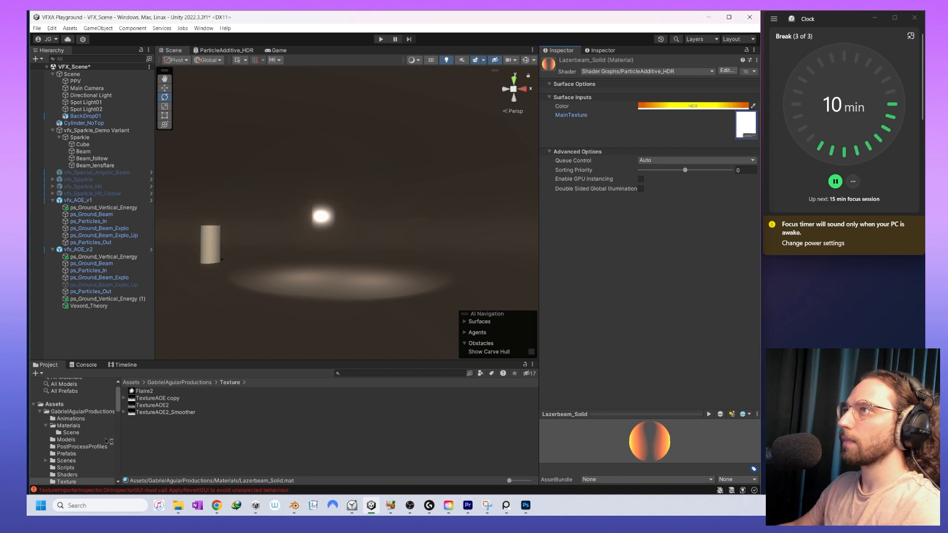
- Assign the Lazerbeam_Solid material from the Materials folder to the renderer of Vexord_Theory
{"action": "left_click", "coordinate": [276, 275]}
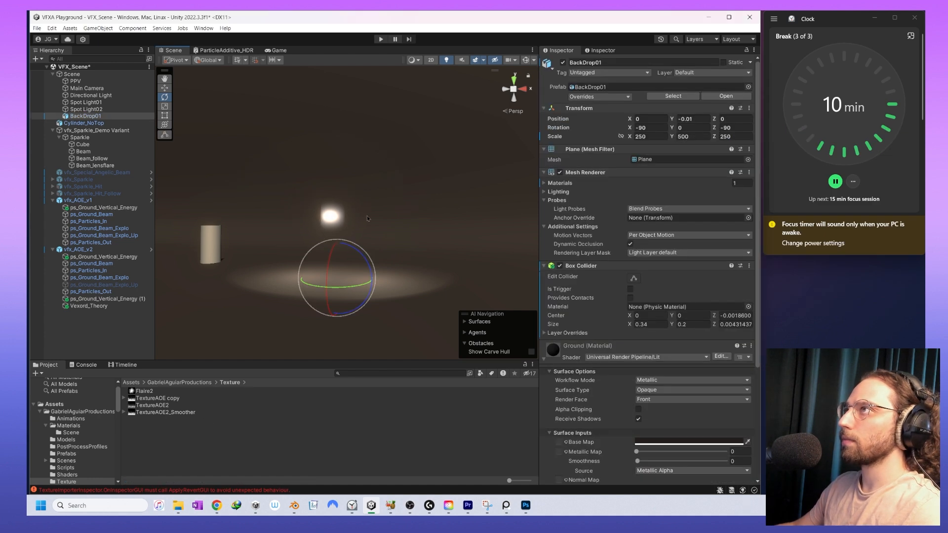
{"action": "left_click", "coordinate": [183, 385]}
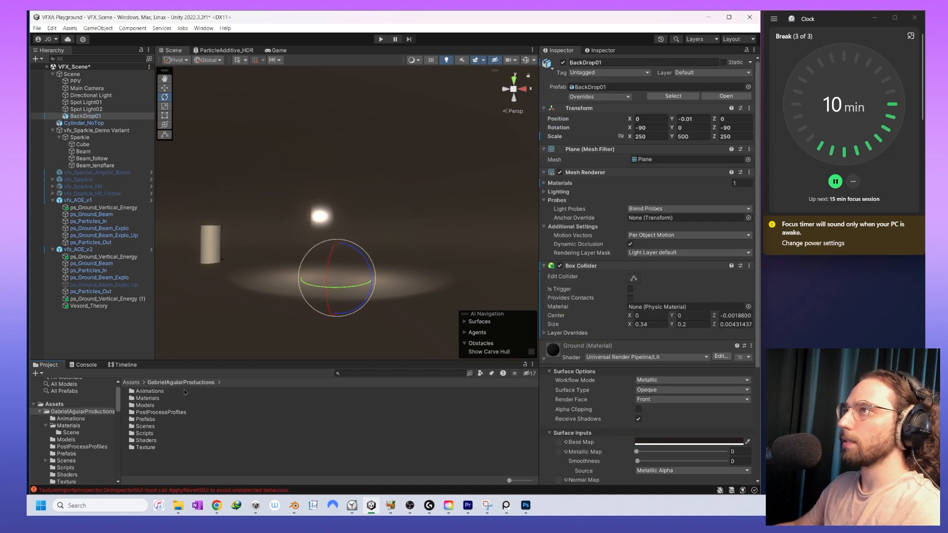
{"action": "double_click", "coordinate": [156, 398]}
{"action": "left_click", "coordinate": [170, 447]}
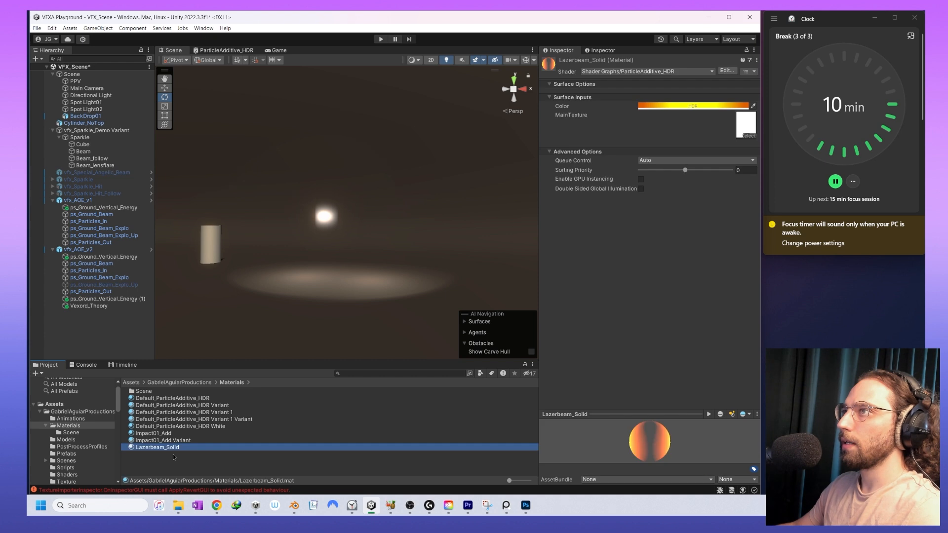
{"action": "left_click", "coordinate": [318, 216]}
{"action": "scroll", "coordinate": [702, 283], "scroll_direction": "down", "scroll_amount": 10}
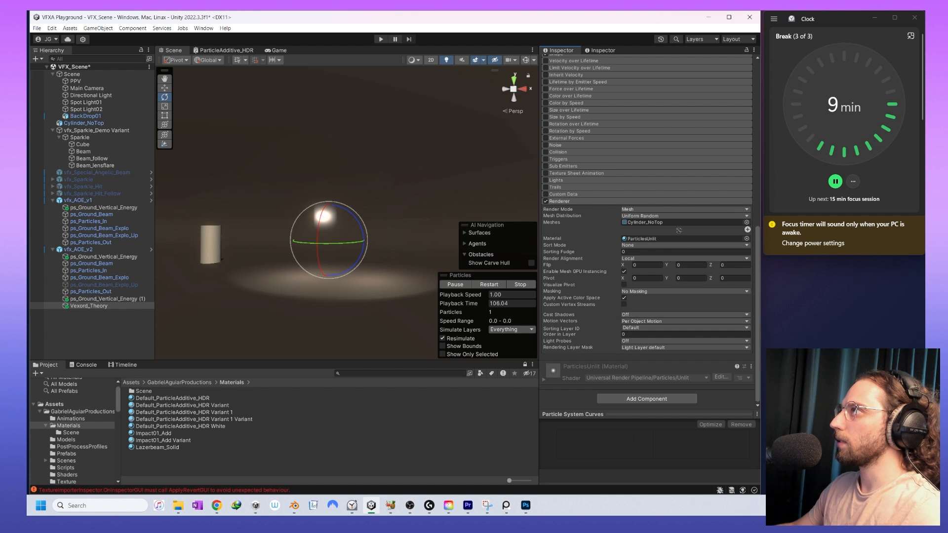
{"action": "left_click_drag", "start_coordinate": [675, 241], "coordinate": [675, 240]}
- Examine the glowing Vexord_Theory cylinder from several angles and check its Lazerbeam_Solid material settings
{"action": "left_click_drag", "start_coordinate": [361, 251], "coordinate": [423, 275], "text": "alt"}
{"action": "scroll", "coordinate": [552, 361], "scroll_direction": "down", "scroll_amount": 5}
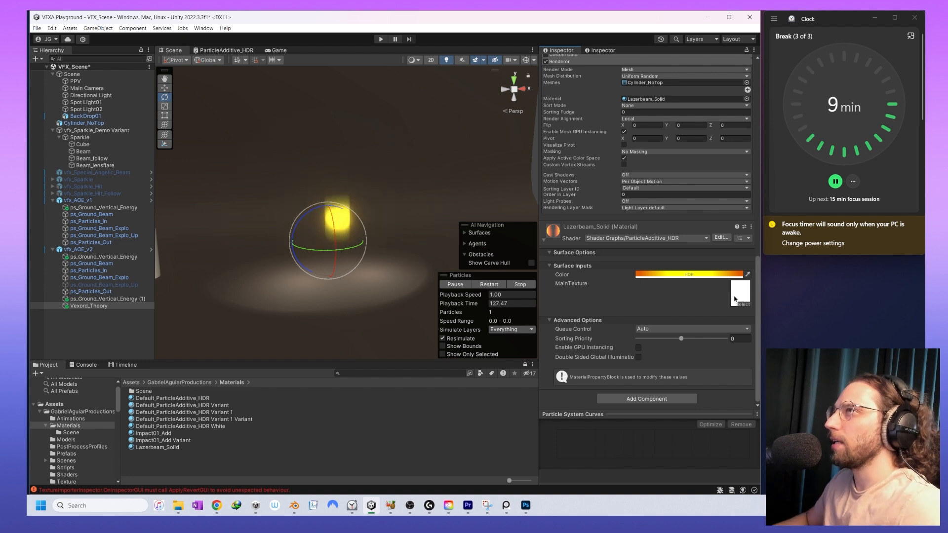
{"action": "left_click_drag", "start_coordinate": [356, 231], "coordinate": [385, 224], "text": "alt"}
{"action": "right_click_drag", "start_coordinate": [385, 225], "coordinate": [331, 179], "text": "alt"}
{"action": "scroll", "coordinate": [706, 136], "scroll_direction": "up", "scroll_amount": 2}
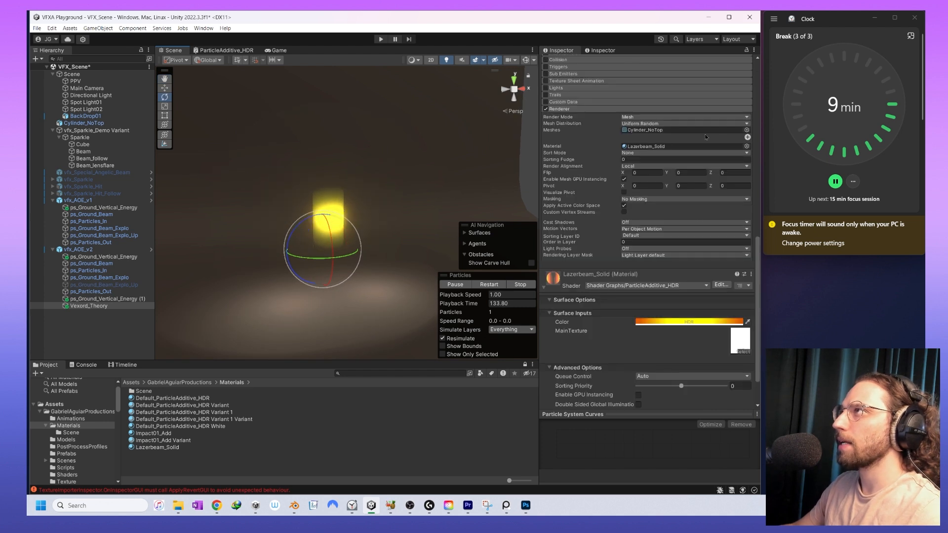
{"action": "left_click_drag", "start_coordinate": [350, 321], "coordinate": [281, 282], "text": "alt"}
{"action": "middle_click_drag", "start_coordinate": [281, 281], "coordinate": [390, 259]}
{"action": "left_click", "coordinate": [740, 348]}
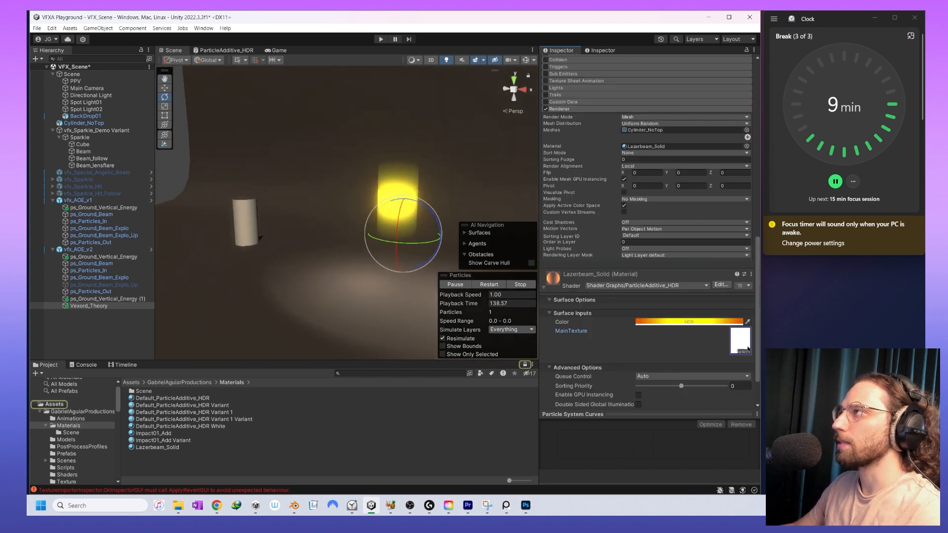
{"action": "left_click_drag", "start_coordinate": [419, 237], "coordinate": [385, 239], "text": "alt"}
{"action": "middle_click_drag", "start_coordinate": [385, 240], "coordinate": [334, 275]}
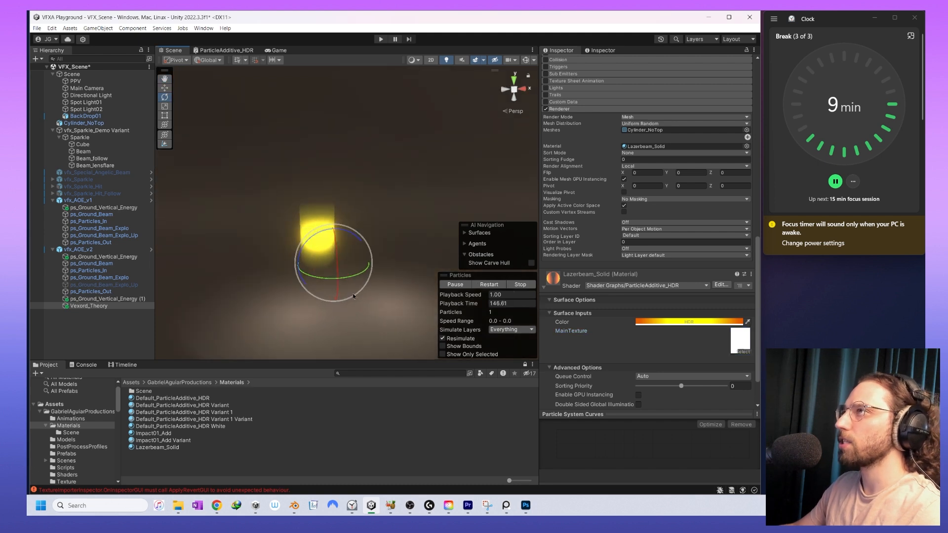
{"action": "left_click_drag", "start_coordinate": [334, 274], "coordinate": [333, 279], "text": "alt"}
{"action": "middle_click_drag", "start_coordinate": [333, 279], "coordinate": [366, 250]}
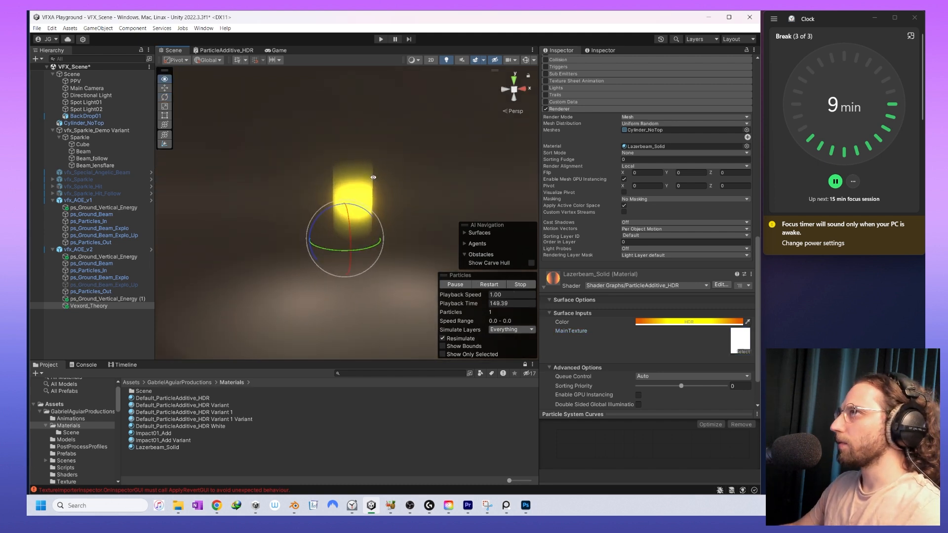
{"action": "left_click_drag", "start_coordinate": [373, 177], "coordinate": [363, 198], "text": "alt"}
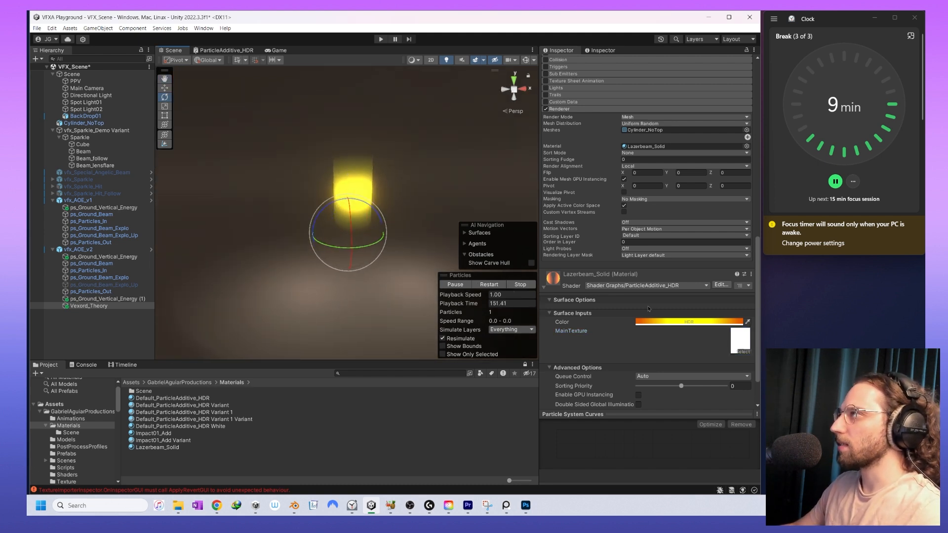
{"action": "left_click_drag", "start_coordinate": [321, 243], "coordinate": [283, 227], "text": "alt"}
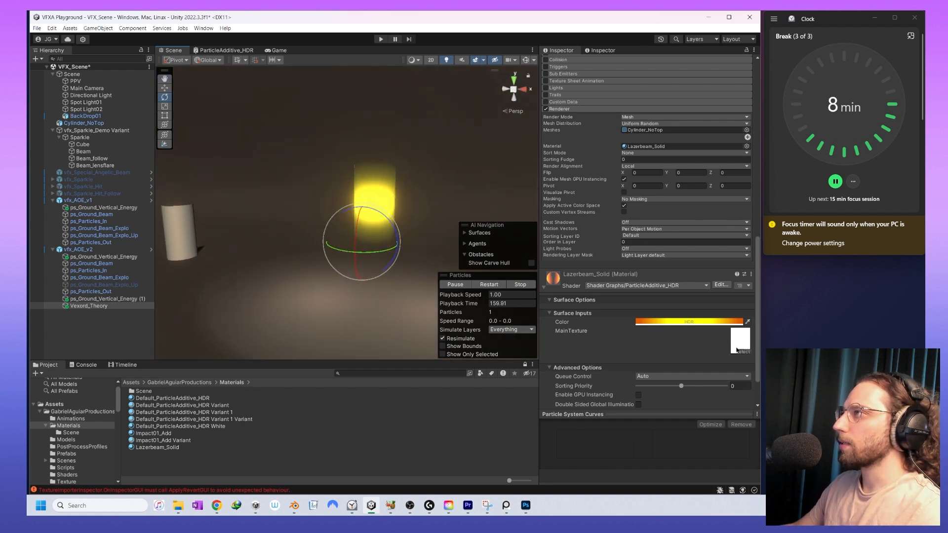
- Expand the Shape module of Vexord_Theory and show the gizmos in the scene to view its emission cone
{"action": "scroll", "coordinate": [630, 271], "scroll_direction": "up", "scroll_amount": 8}
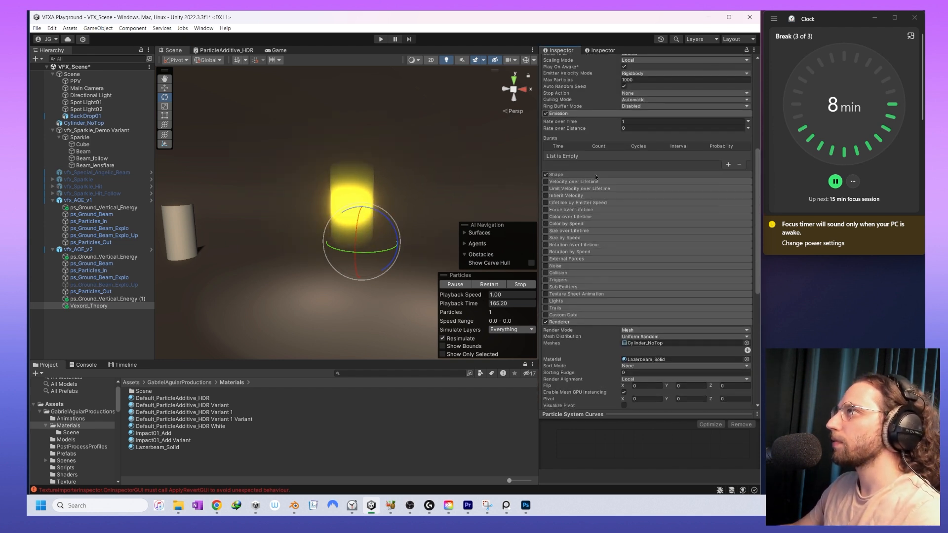
{"action": "left_click", "coordinate": [597, 175]}
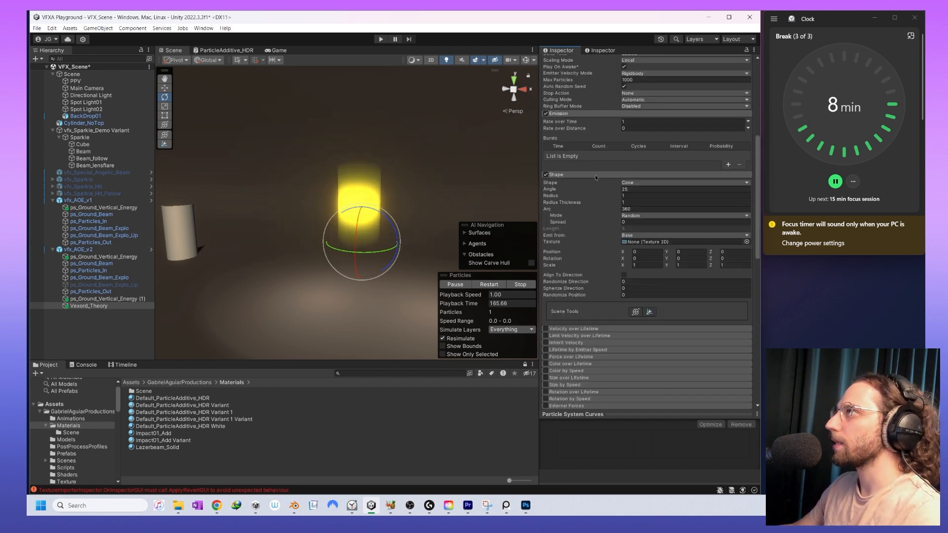
{"action": "left_click", "coordinate": [664, 183]}
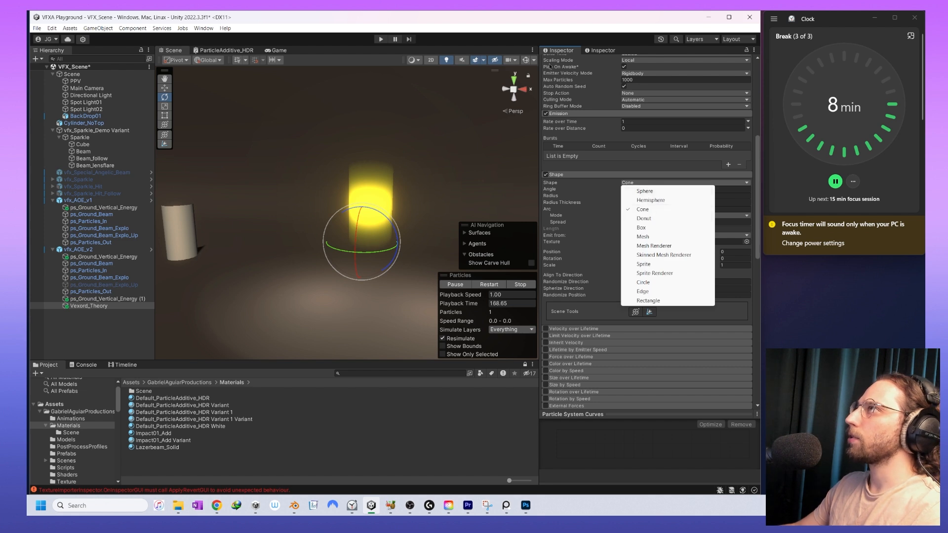
{"action": "left_click", "coordinate": [527, 61]}
{"action": "left_click_drag", "start_coordinate": [390, 185], "coordinate": [583, 232], "text": "alt"}
- Disable the Shape module of Vexord_Theory
{"action": "left_click", "coordinate": [679, 183]}
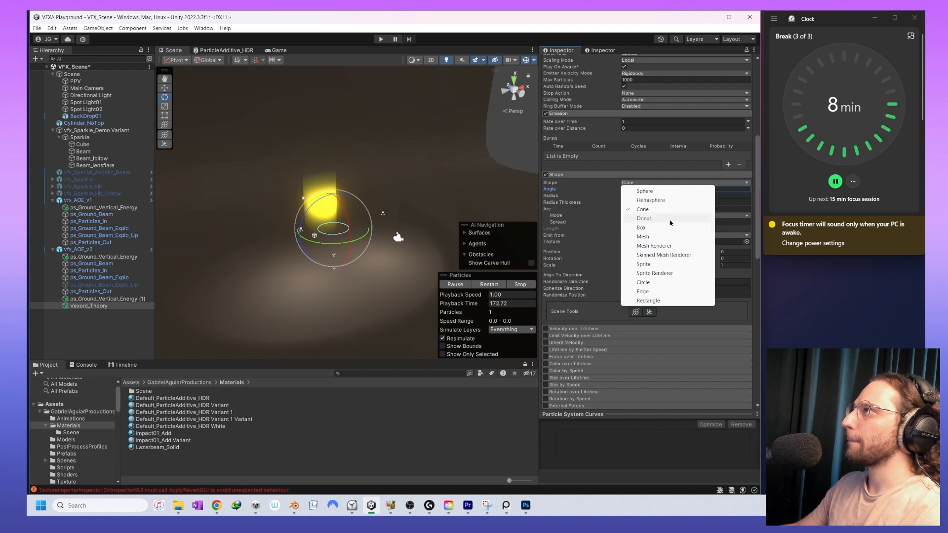
{"action": "left_click", "coordinate": [583, 192]}
{"action": "left_click", "coordinate": [546, 175]}
{"action": "left_click_drag", "start_coordinate": [420, 212], "coordinate": [304, 176], "text": "alt"}
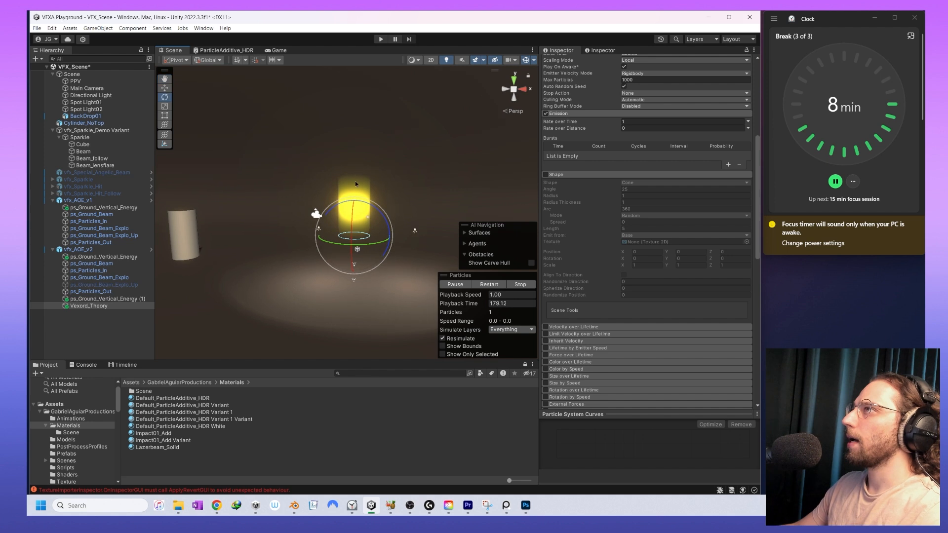
- Enable 3D Start Size on Vexord_Theory and set its Z size to 20
{"action": "scroll", "coordinate": [645, 257], "scroll_direction": "up", "scroll_amount": 8}
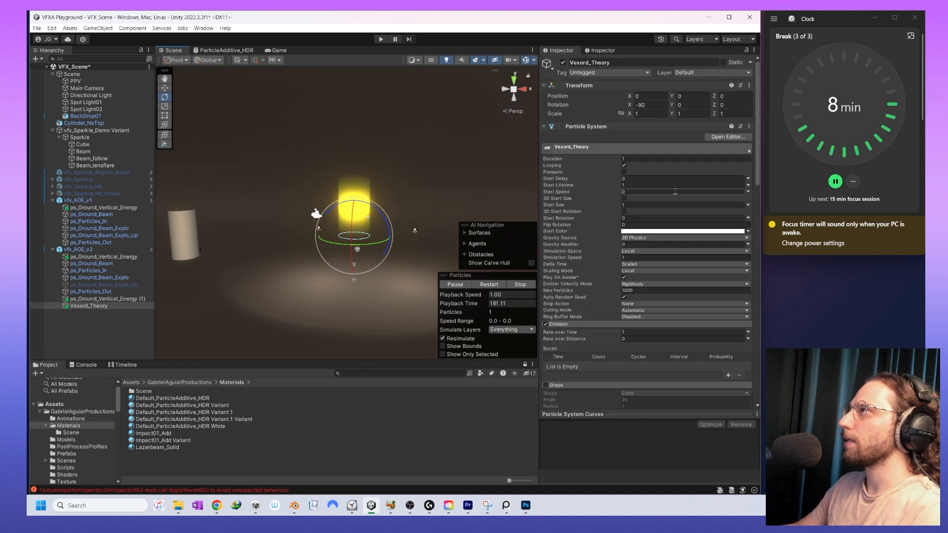
{"action": "left_click", "coordinate": [624, 198]}
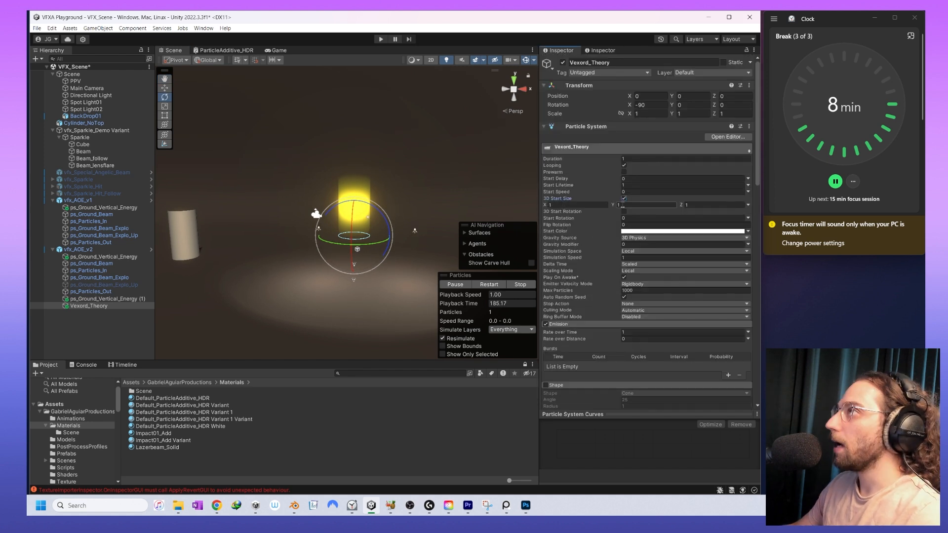
{"action": "type", "text": "20"}
{"action": "scroll", "coordinate": [386, 236], "scroll_direction": "down", "scroll_amount": 8}
{"action": "middle_click_drag", "start_coordinate": [387, 236], "coordinate": [394, 355]}
{"action": "scroll", "coordinate": [384, 284], "scroll_direction": "down", "scroll_amount": 4}
{"action": "scroll", "coordinate": [386, 262], "scroll_direction": "down", "scroll_amount": 5}
{"action": "scroll", "coordinate": [387, 261], "scroll_direction": "down", "scroll_amount": 4}
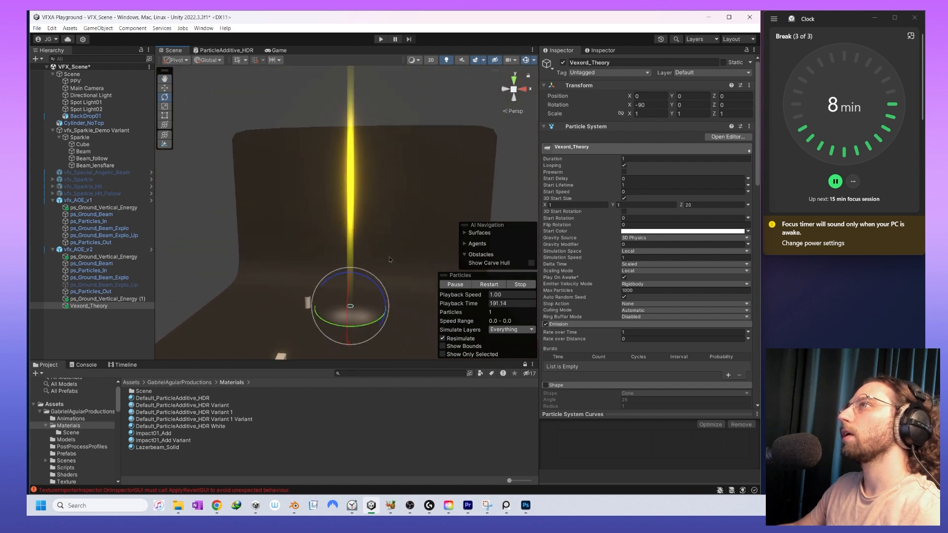
{"action": "scroll", "coordinate": [388, 264], "scroll_direction": "up", "scroll_amount": 5}
{"action": "middle_click_drag", "start_coordinate": [381, 256], "coordinate": [394, 149]}
{"action": "scroll", "coordinate": [395, 207], "scroll_direction": "up", "scroll_amount": 4}
{"action": "left_click_drag", "start_coordinate": [396, 279], "coordinate": [420, 283], "text": "alt"}
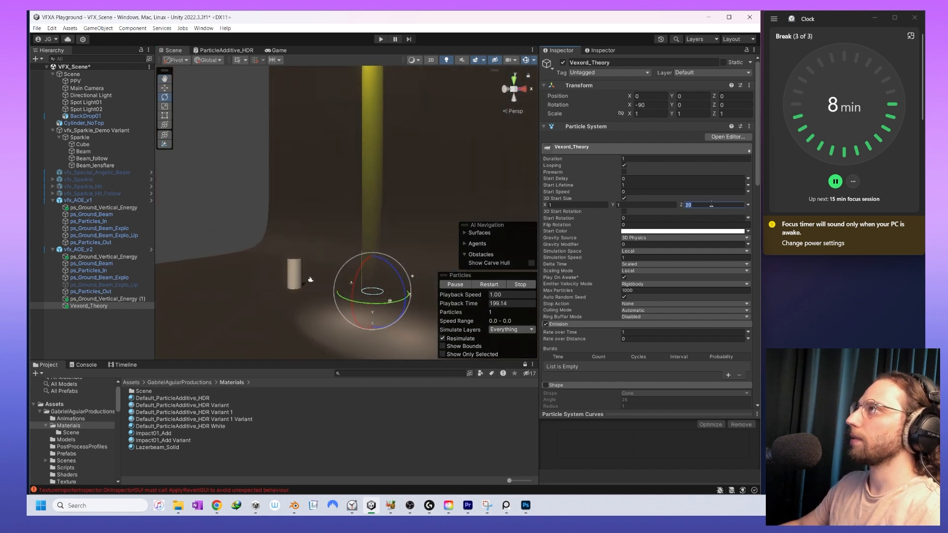
- Set the Z start size of Vexord_Theory to 5 and review its renderer and material settings
{"action": "type", "text": "5"}
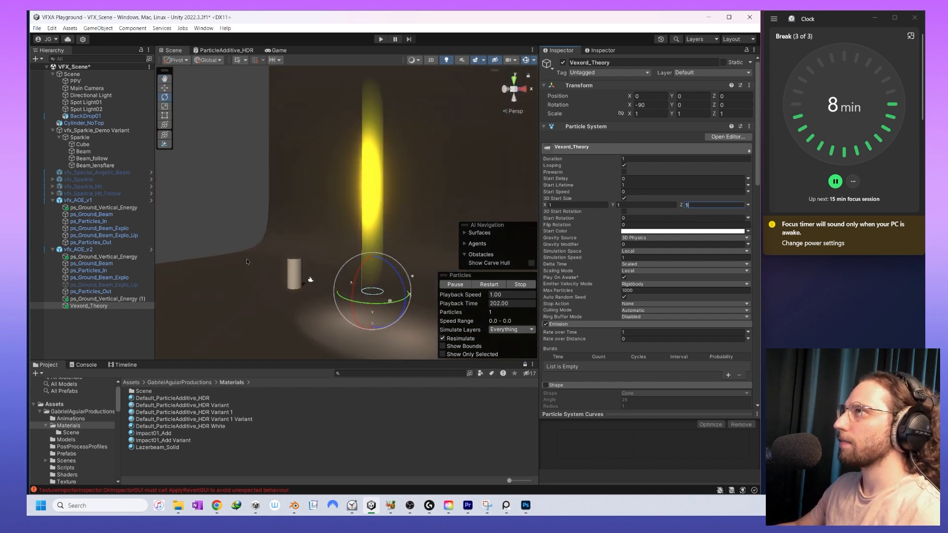
{"action": "middle_click_drag", "start_coordinate": [247, 261], "coordinate": [209, 255]}
{"action": "left_click_drag", "start_coordinate": [291, 346], "coordinate": [375, 372], "text": "alt"}
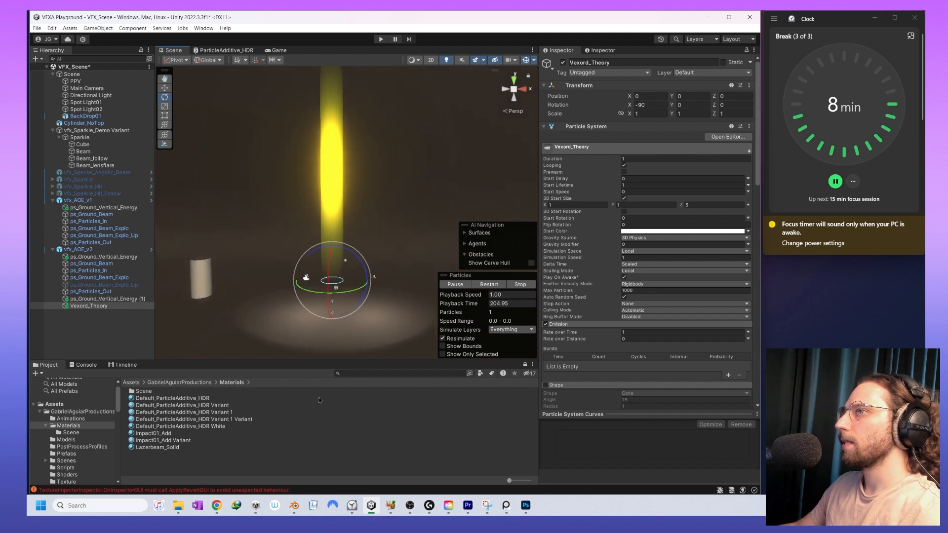
{"action": "scroll", "coordinate": [701, 329], "scroll_direction": "down", "scroll_amount": 15}
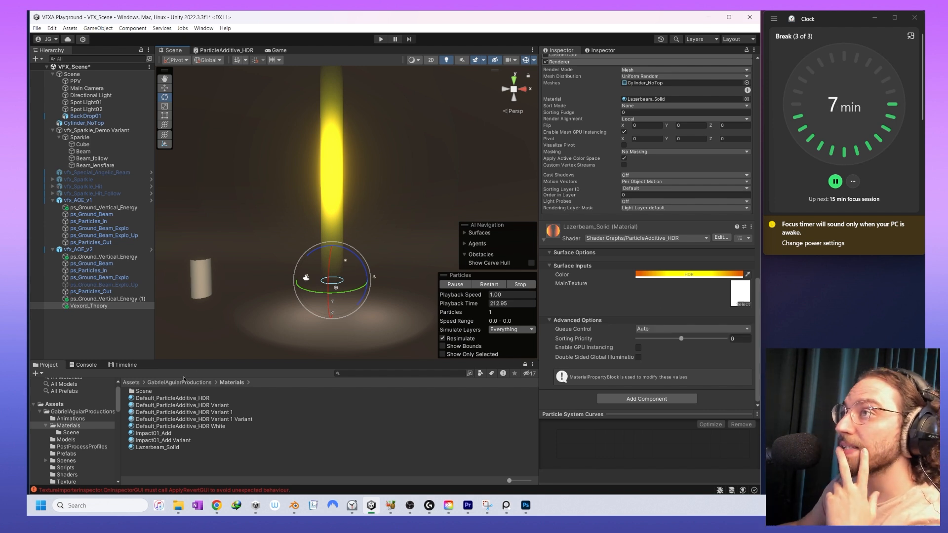
- Duplicate the ParticleAdditive_HDR shader in the Shaders folder and rename the copy ParticleAdditive_HDR_Solid
{"action": "left_click", "coordinate": [131, 383]}
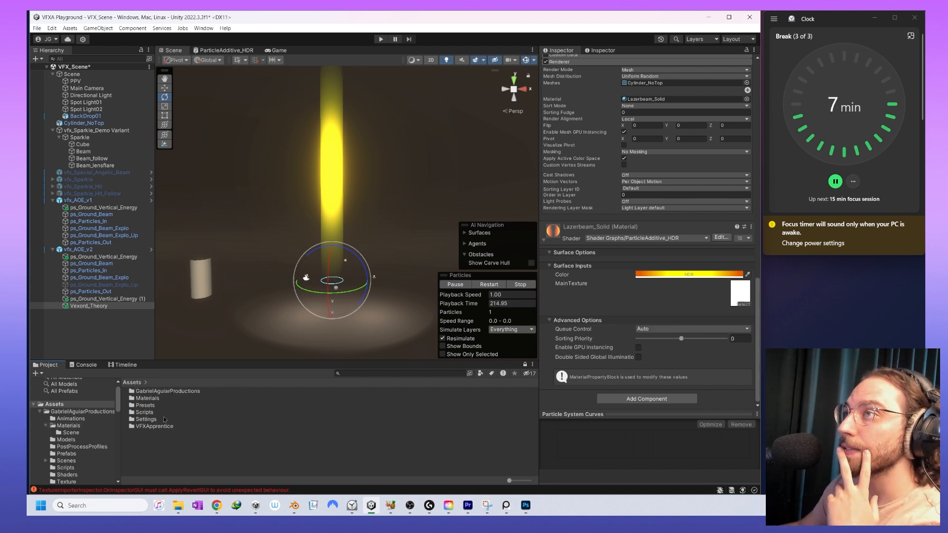
{"action": "double_click", "coordinate": [147, 399]}
{"action": "left_click", "coordinate": [146, 382]}
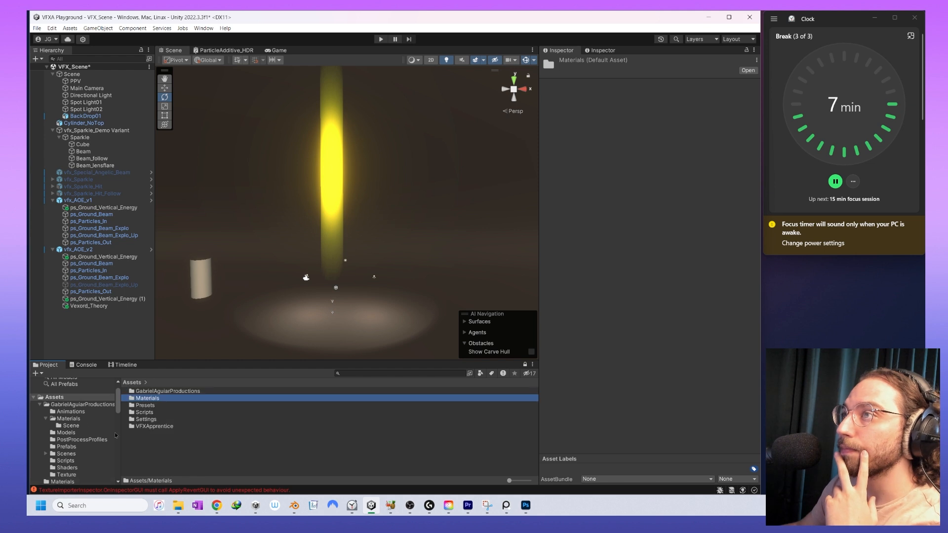
{"action": "double_click", "coordinate": [155, 391]}
{"action": "double_click", "coordinate": [144, 440]}
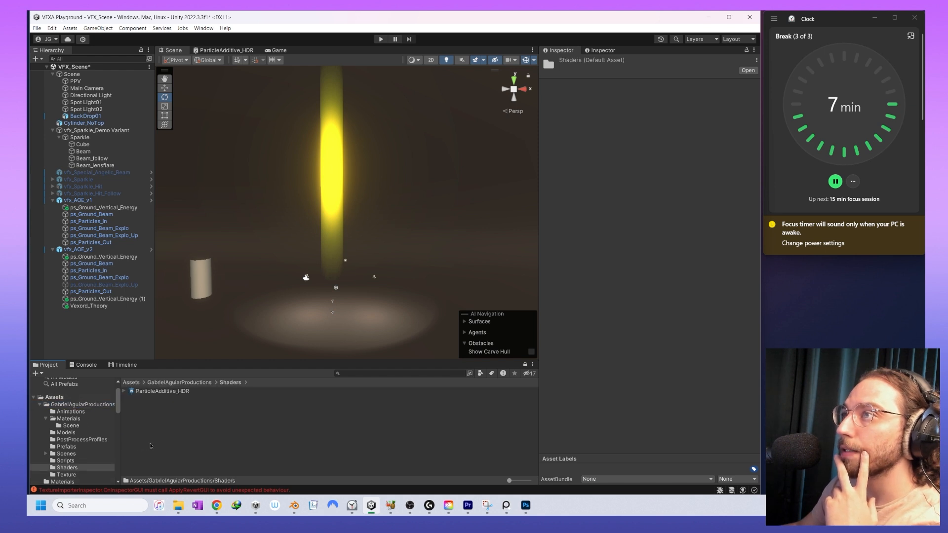
{"action": "left_click", "coordinate": [160, 393]}
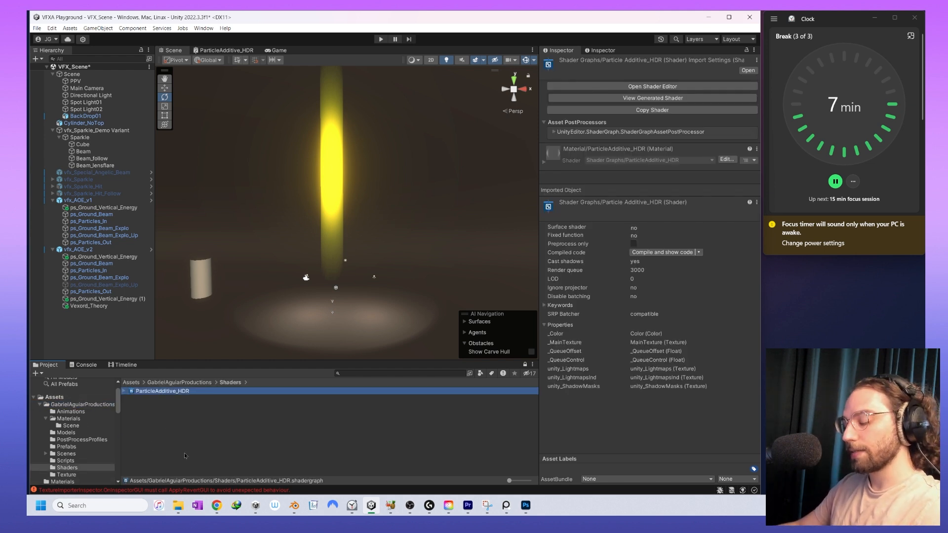
{"action": "key", "text": "ctrl+d"}
{"action": "key", "text": "Escape"}
{"action": "key", "text": "F2"}
{"action": "key", "text": "Right"}
{"action": "type", "text": "_Solid"}
{"action": "key", "text": "Return"}
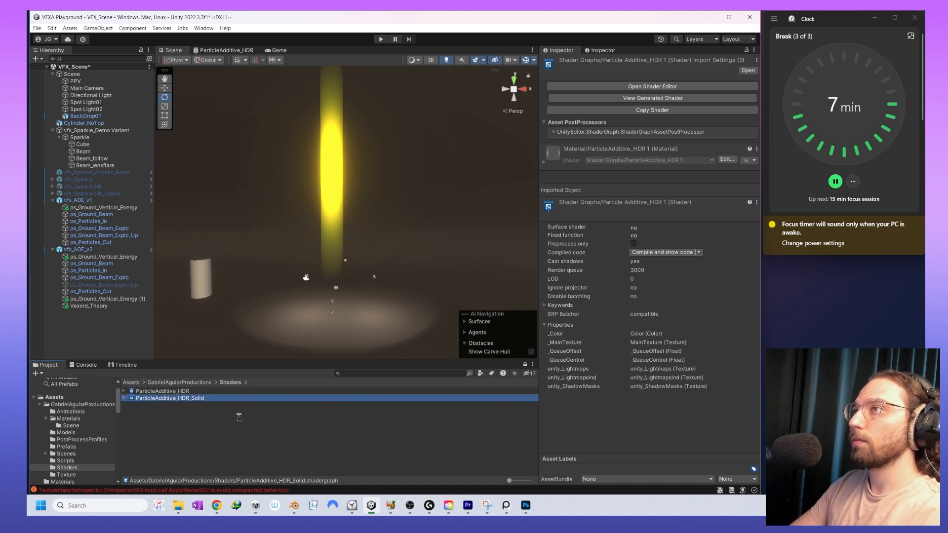
- Open the ParticleAdditive_HDR_Solid shader graph and widen the graph area
{"action": "double_click", "coordinate": [186, 399]}
{"action": "middle_click_drag", "start_coordinate": [341, 287], "coordinate": [441, 289]}
{"action": "scroll", "coordinate": [441, 288], "scroll_direction": "down", "scroll_amount": 1}
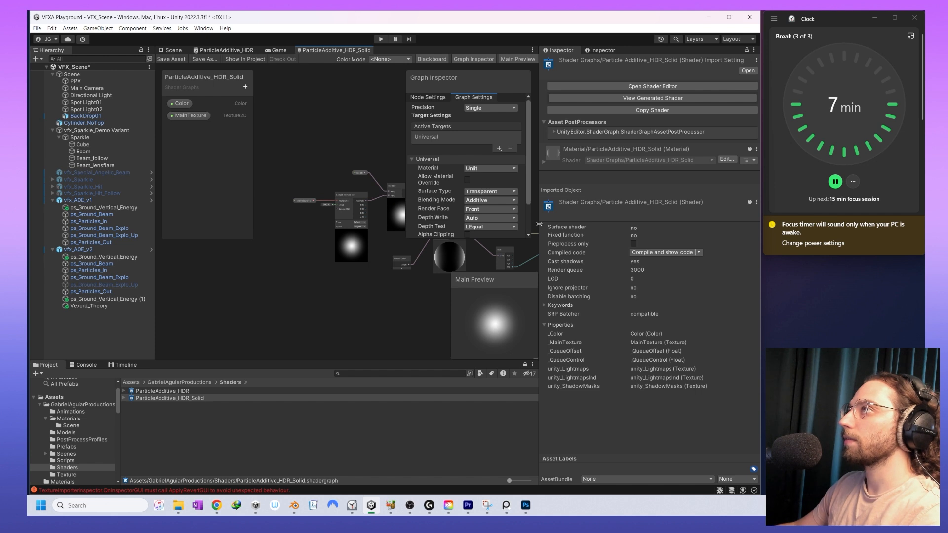
{"action": "left_click_drag", "start_coordinate": [538, 225], "coordinate": [652, 226]}
{"action": "middle_click_drag", "start_coordinate": [486, 280], "coordinate": [449, 239]}
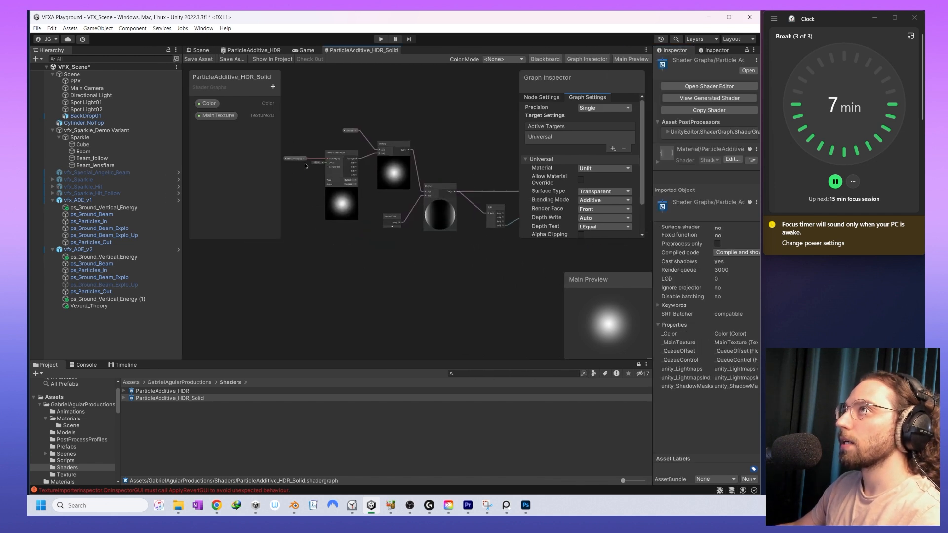
- Try to delete the MainTexture property from the shader graph, and undo the deletion
{"action": "left_click", "coordinate": [217, 115]}
{"action": "right_click", "coordinate": [220, 117]}
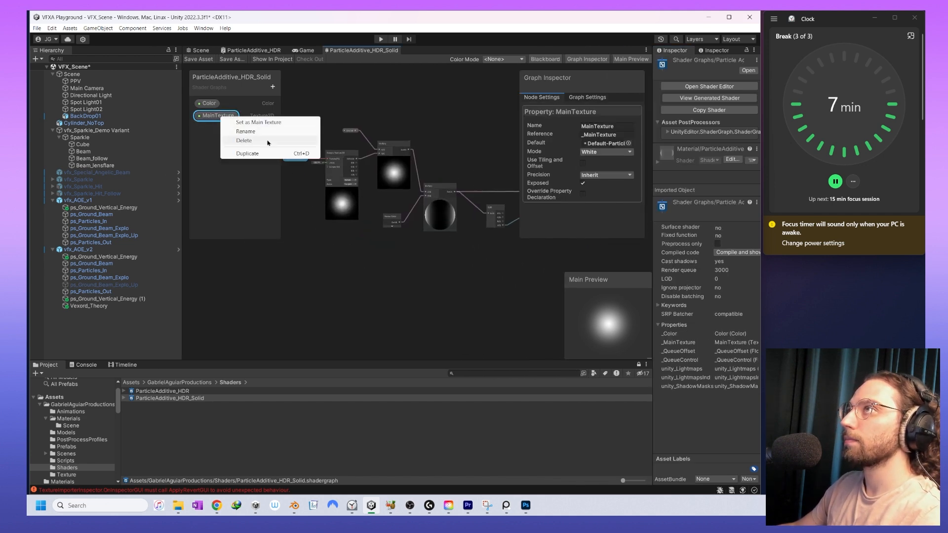
{"action": "left_click", "coordinate": [244, 140]}
{"action": "middle_click_drag", "start_coordinate": [324, 235], "coordinate": [359, 289]}
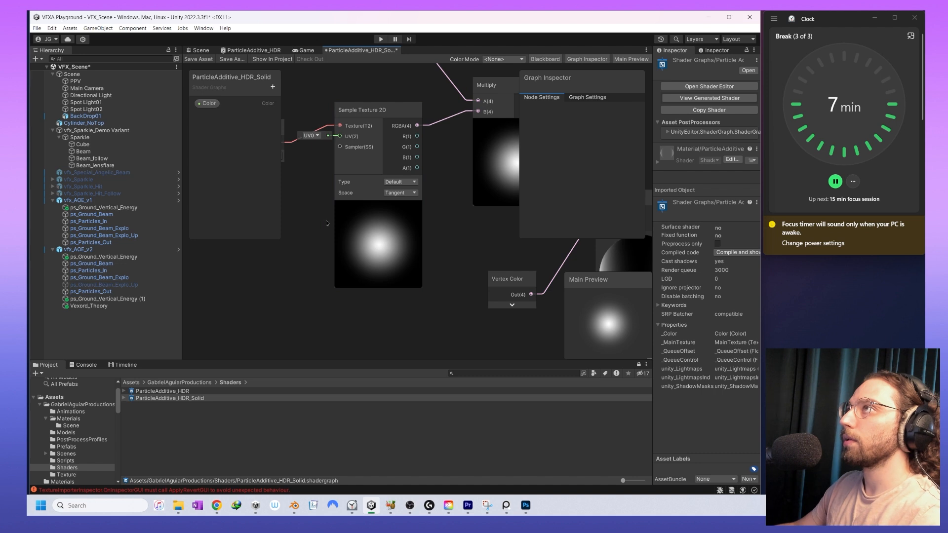
{"action": "key", "text": "ctrl+z"}
- Set the default texture of the shader graph's MainTexture property to a solid white texture
{"action": "left_click", "coordinate": [217, 116]}
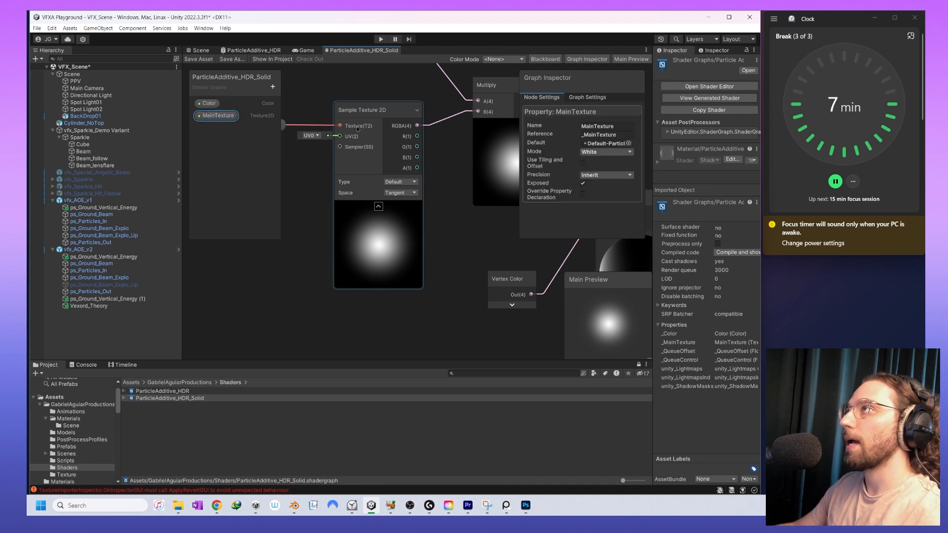
{"action": "left_click", "coordinate": [628, 143]}
{"action": "left_click", "coordinate": [793, 220]}
{"action": "left_click", "coordinate": [397, 352]}
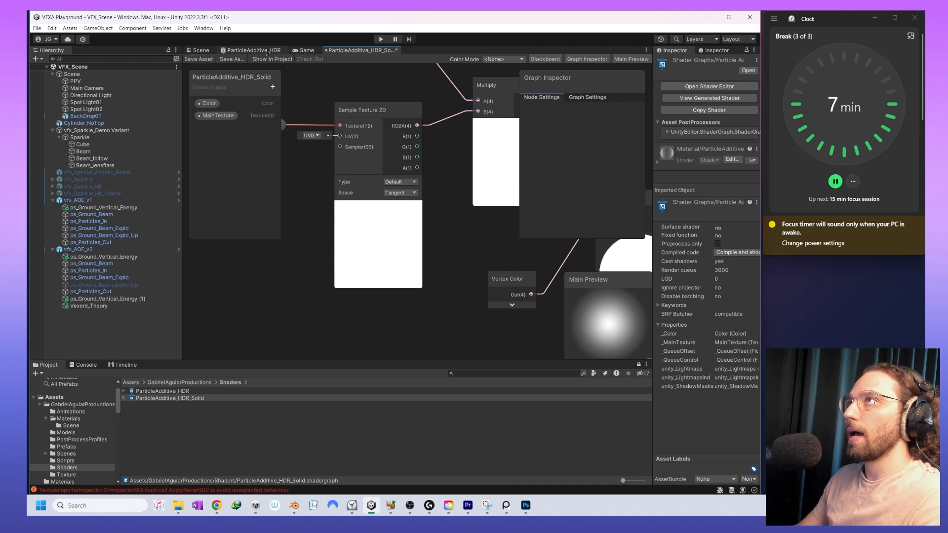
- Create a material from the ParticleAdditive_HDR_Solid shader and name it m_Lazer_Solid
{"action": "left_click", "coordinate": [197, 50]}
{"action": "right_click", "coordinate": [159, 400]}
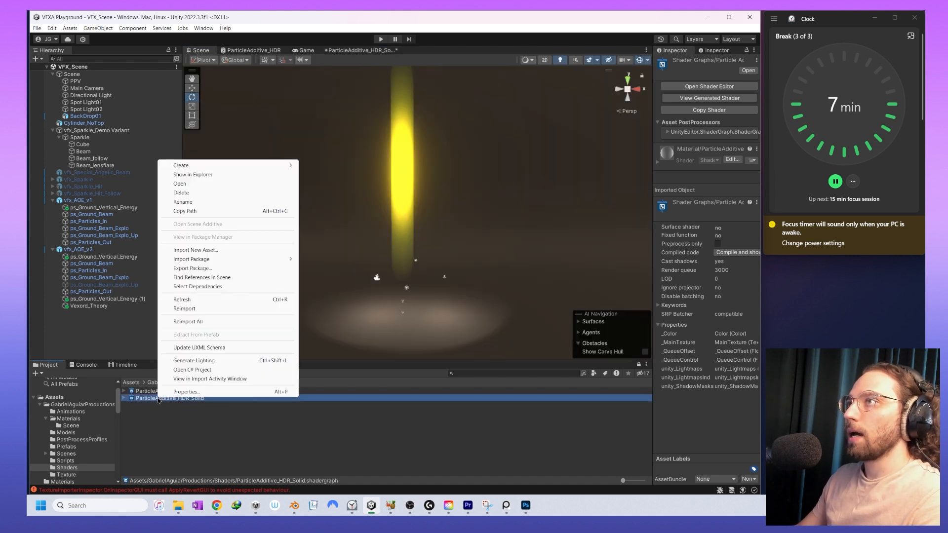
{"action": "mouse_move", "coordinate": [277, 166]}
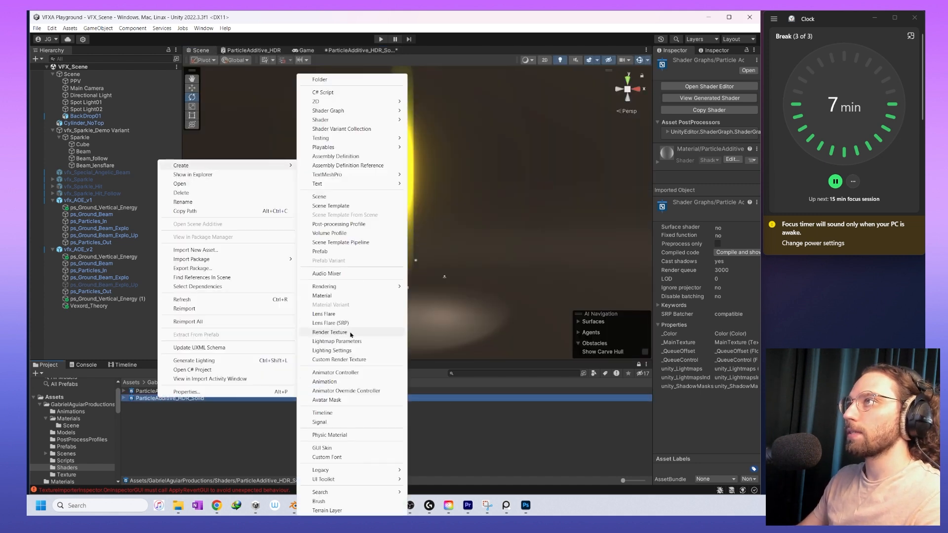
{"action": "left_click", "coordinate": [340, 297]}
{"action": "type", "text": "L"}
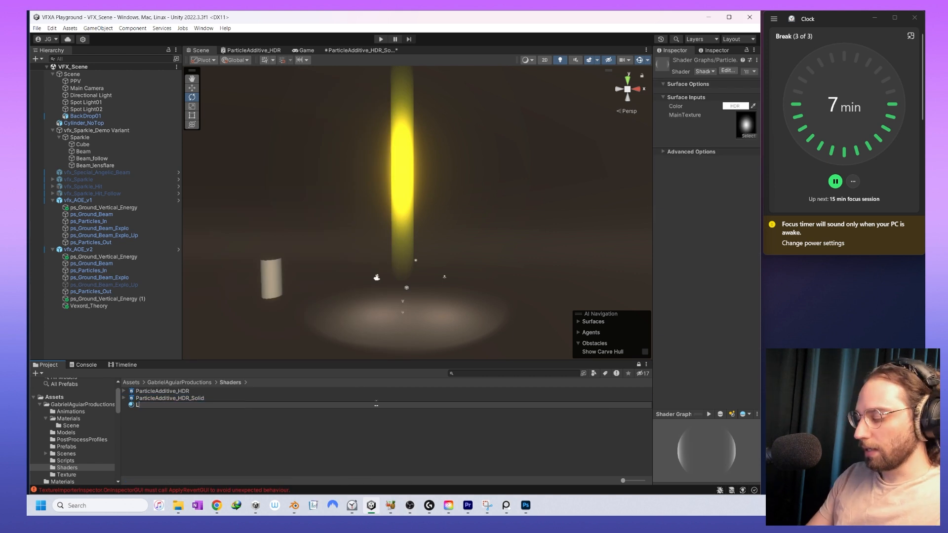
{"action": "type", "text": "azer_"}
{"action": "key", "text": "Home"}
{"action": "type", "text": "m_Lazer_"}
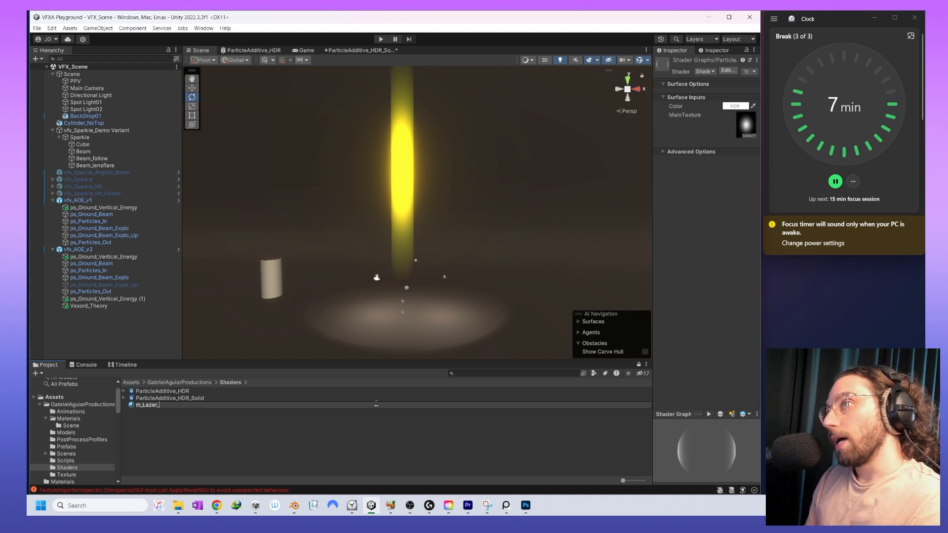
{"action": "type", "text": "Solid"}
{"action": "key", "text": "Return"}
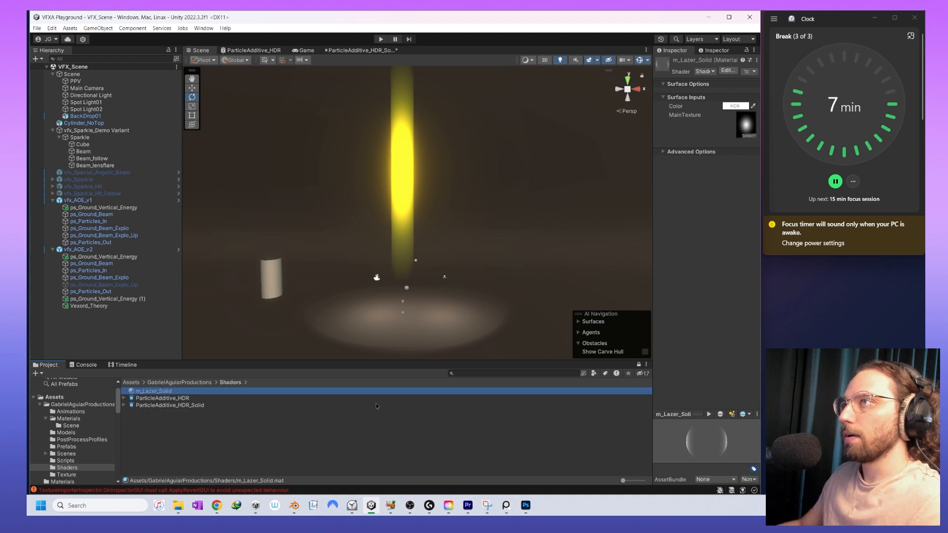
- Move the m_Lazer_Solid material from the Shaders folder into the Materials folder
{"action": "left_click", "coordinate": [179, 382]}
{"action": "left_click", "coordinate": [148, 405]}
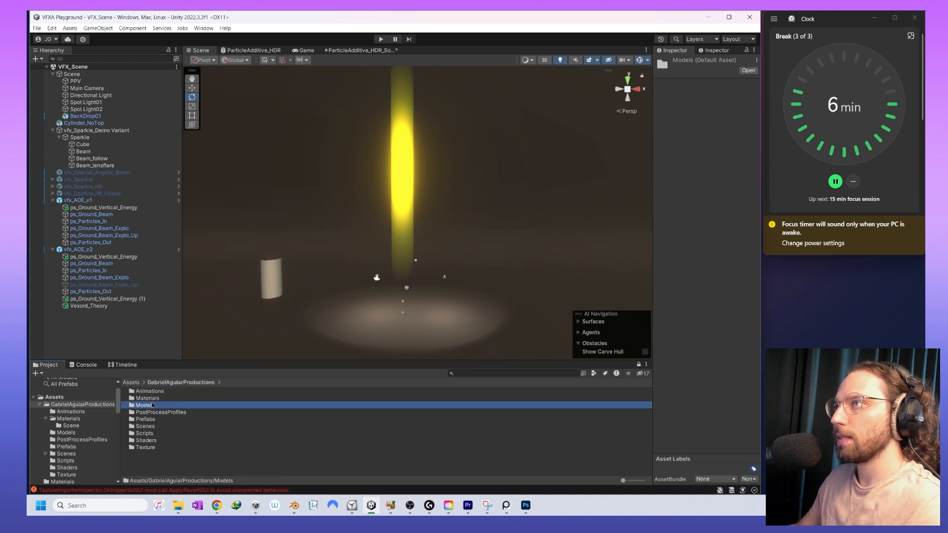
{"action": "double_click", "coordinate": [150, 399]}
- Delete the Lazerbeam_Solid material from the Materials folder
{"action": "left_click", "coordinate": [191, 455]}
{"action": "left_click", "coordinate": [174, 449]}
{"action": "key", "text": "Delete"}
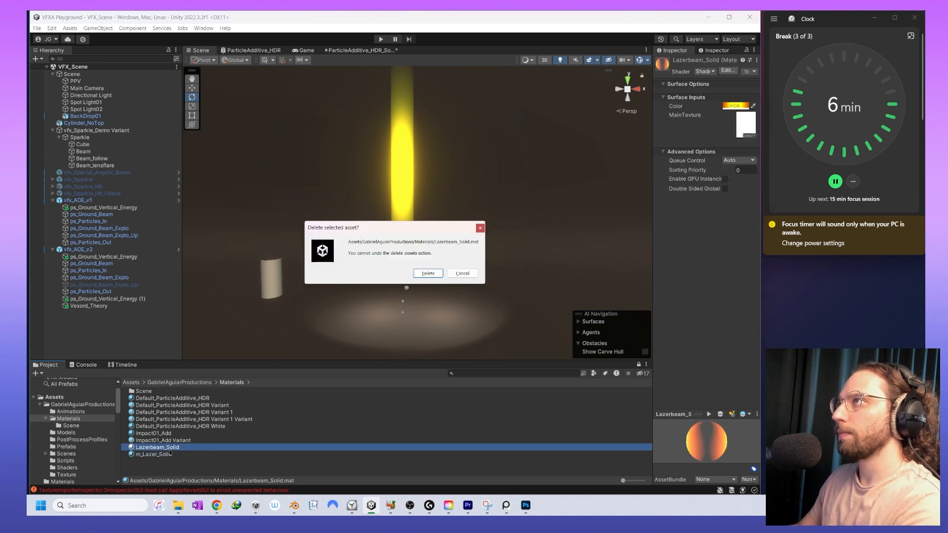
{"action": "key", "text": "Return"}
- Assign the m_Lazer_Solid material to the renderer of Vexord_Theory and widen the inspector area
{"action": "left_click", "coordinate": [409, 226]}
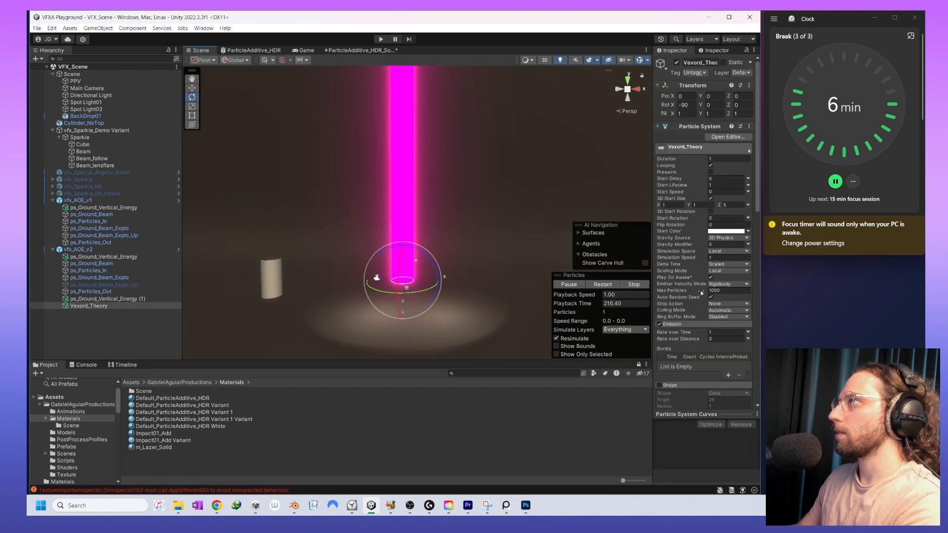
{"action": "scroll", "coordinate": [662, 330], "scroll_direction": "down", "scroll_amount": 15}
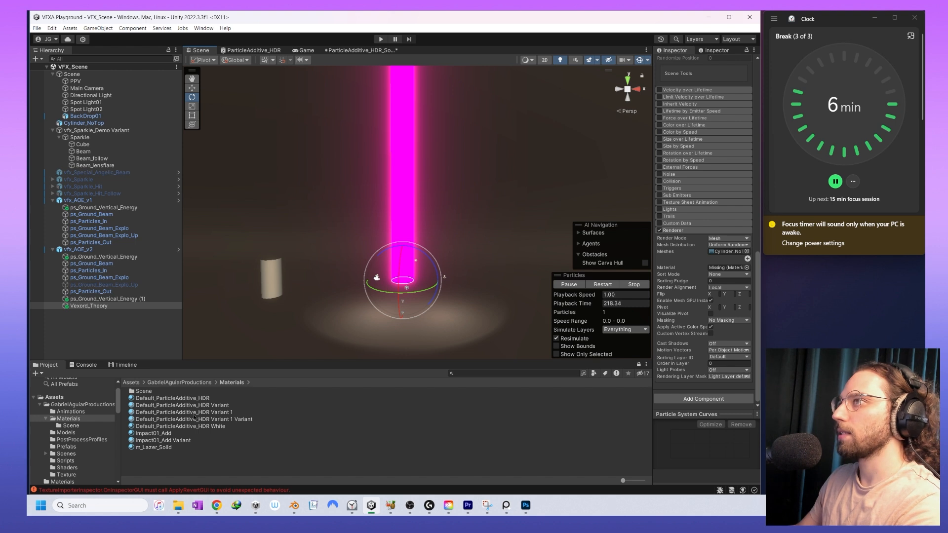
{"action": "left_click_drag", "start_coordinate": [164, 447], "coordinate": [729, 270]}
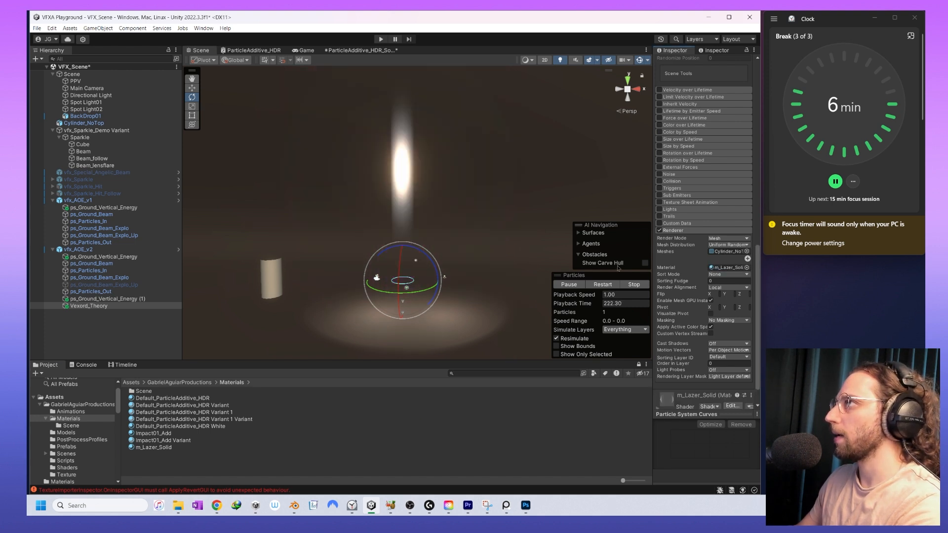
{"action": "left_click_drag", "start_coordinate": [653, 265], "coordinate": [557, 265]}
- Disconnect the Split node's A output from the Fragment alpha in ParticleAdditive_HDR_Solid, save the shader graph and return to the scene
{"action": "left_click", "coordinate": [338, 51]}
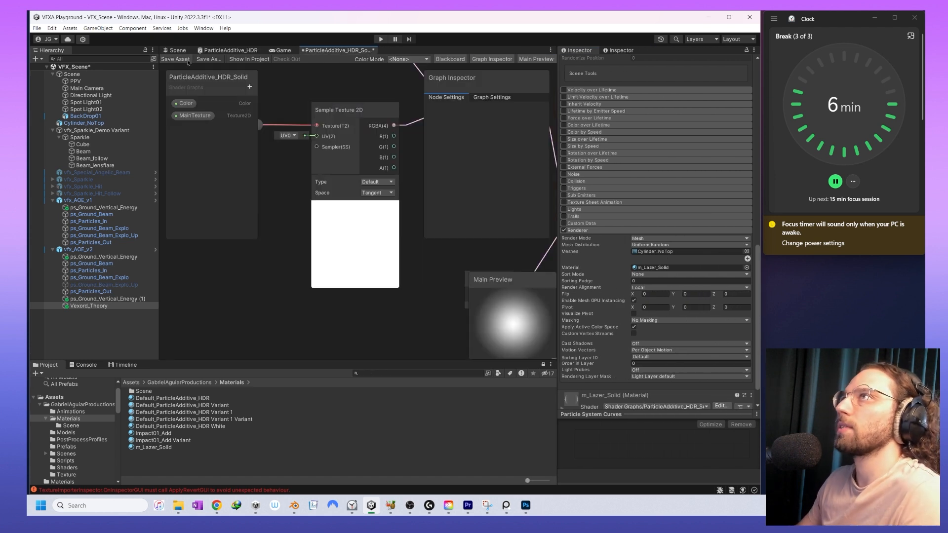
{"action": "scroll", "coordinate": [359, 205], "scroll_direction": "down", "scroll_amount": 5}
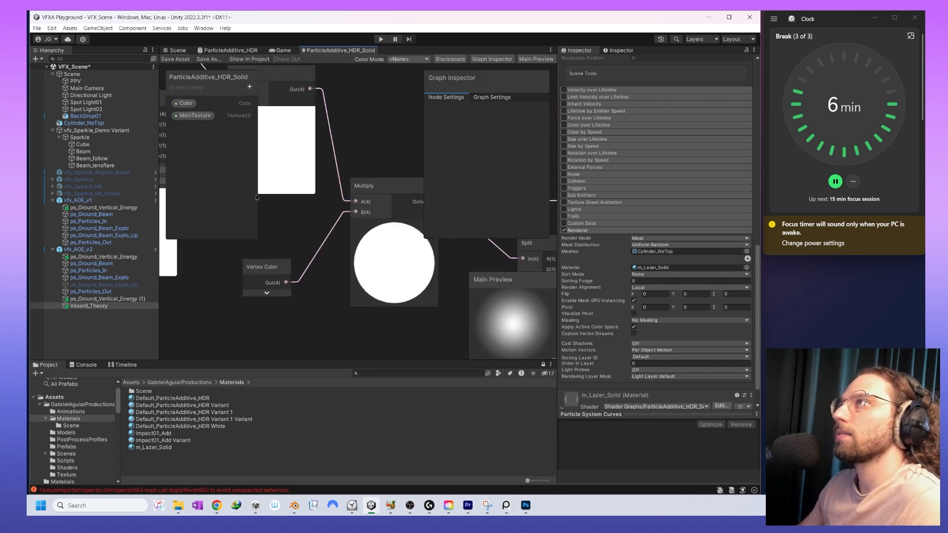
{"action": "middle_click_drag", "start_coordinate": [305, 287], "coordinate": [274, 292]}
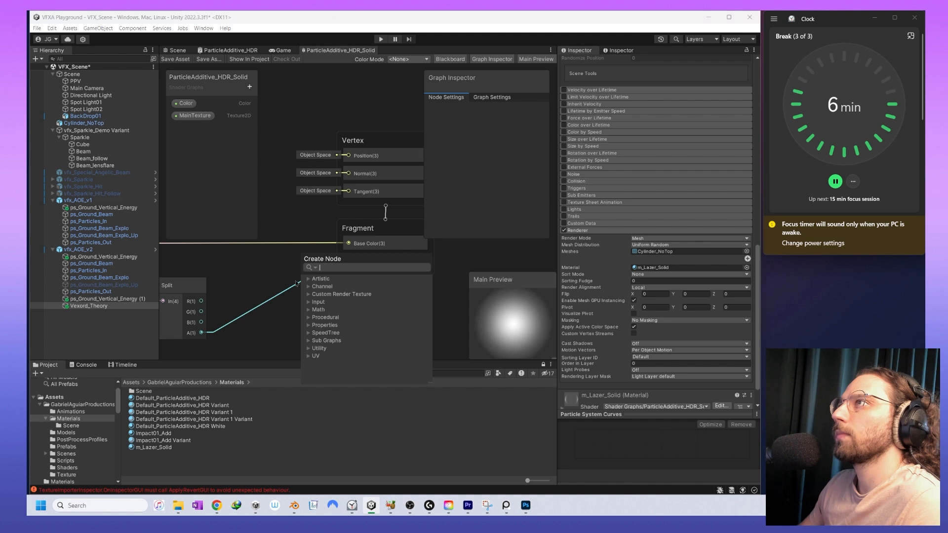
{"action": "left_click", "coordinate": [297, 309]}
{"action": "left_click_drag", "start_coordinate": [348, 261], "coordinate": [296, 283]}
{"action": "key", "text": "Delete"}
{"action": "left_click", "coordinate": [174, 59]}
{"action": "left_click", "coordinate": [176, 50]}
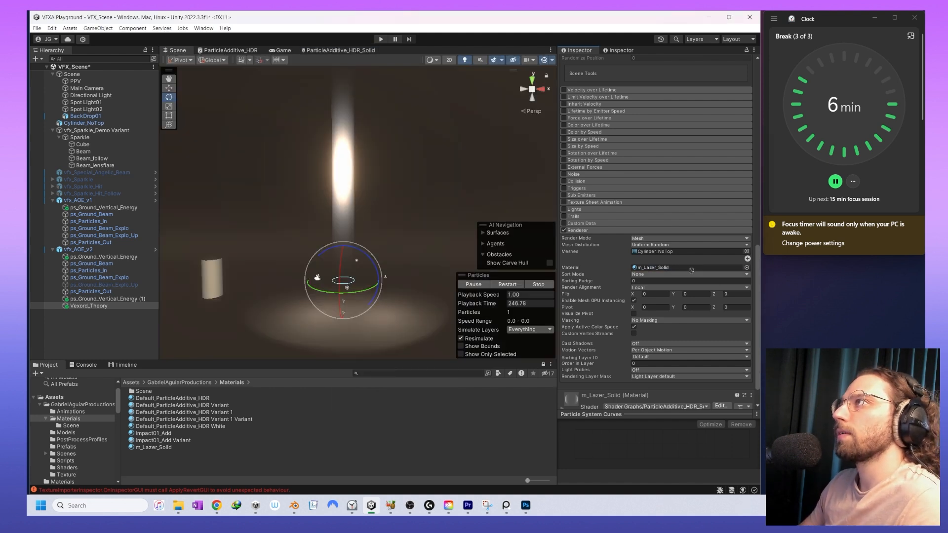
- Delete the m_Lazer_Solid material and go back to the parent folder of Materials
{"action": "left_click", "coordinate": [197, 459]}
{"action": "left_click", "coordinate": [148, 448]}
{"action": "key", "text": "Delete"}
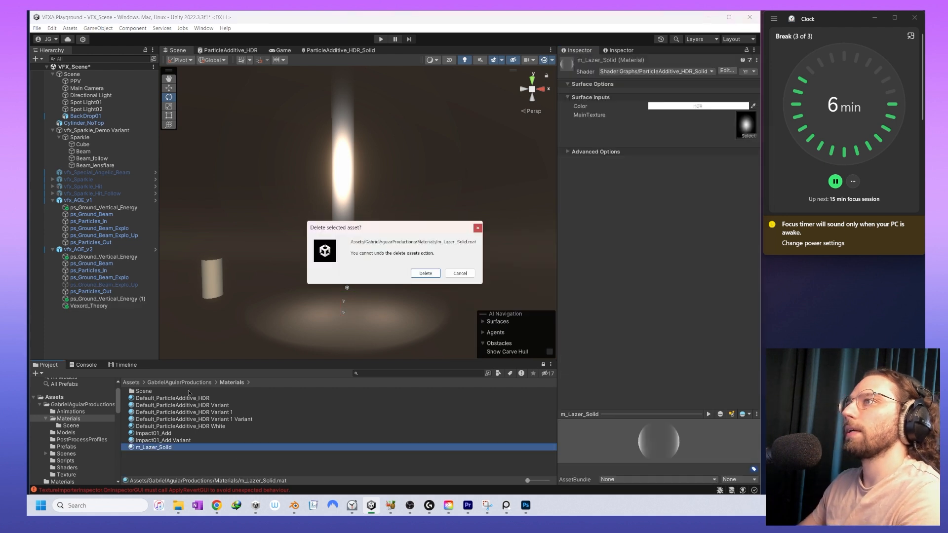
{"action": "key", "text": "Escape"}
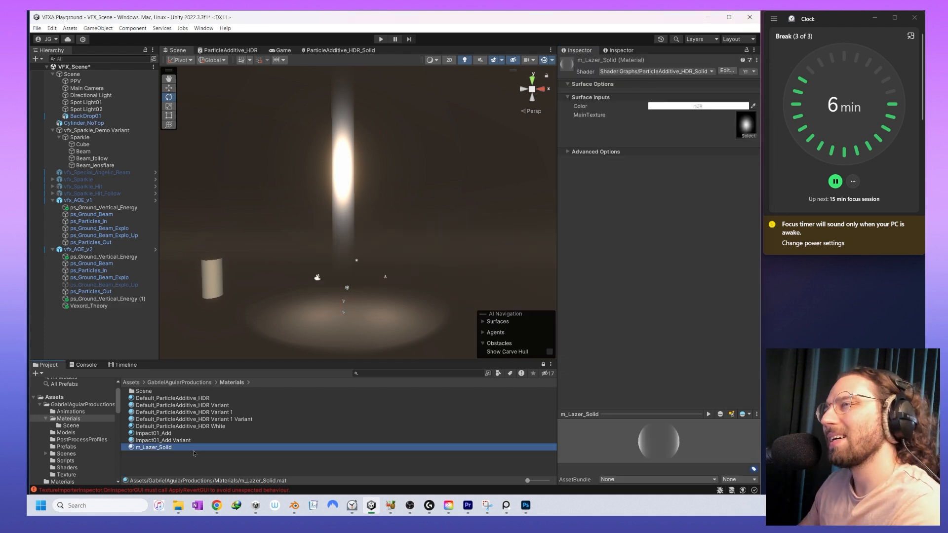
{"action": "left_click", "coordinate": [189, 383]}
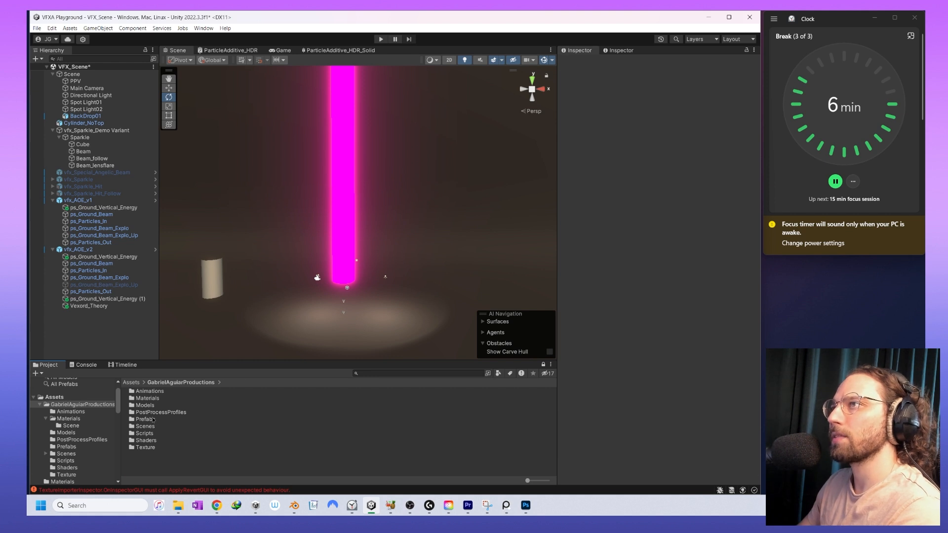
- Create a new material from the ParticleAdditive_HDR_Solid shader in the Shaders folder
{"action": "double_click", "coordinate": [146, 440]}
{"action": "left_click", "coordinate": [169, 398]}
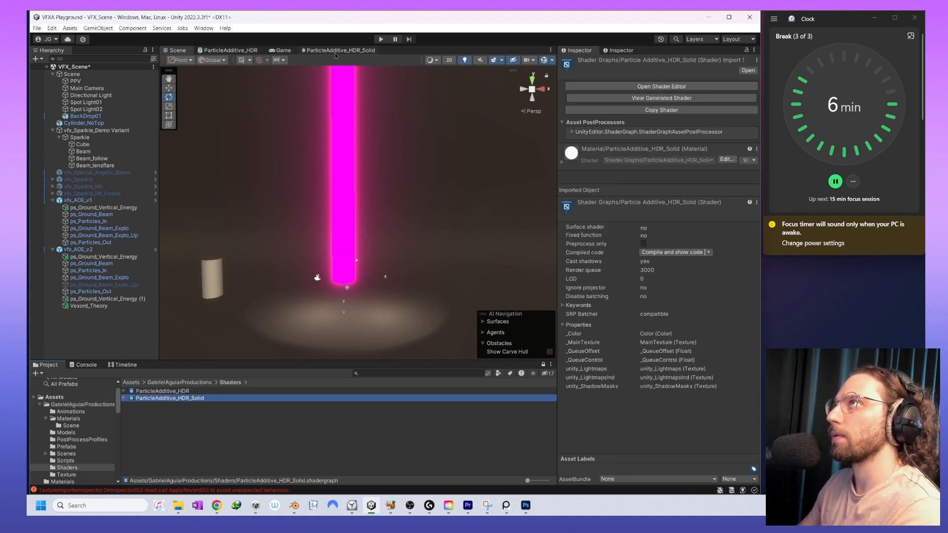
{"action": "right_click", "coordinate": [174, 400]}
{"action": "left_click", "coordinate": [246, 166]}
{"action": "left_click", "coordinate": [346, 316]}
- Assign the new Shader Graphs_ParticleAdditive_HDR_Solid material to the renderer of the Vexord_Theory beam
{"action": "left_click", "coordinate": [342, 218]}
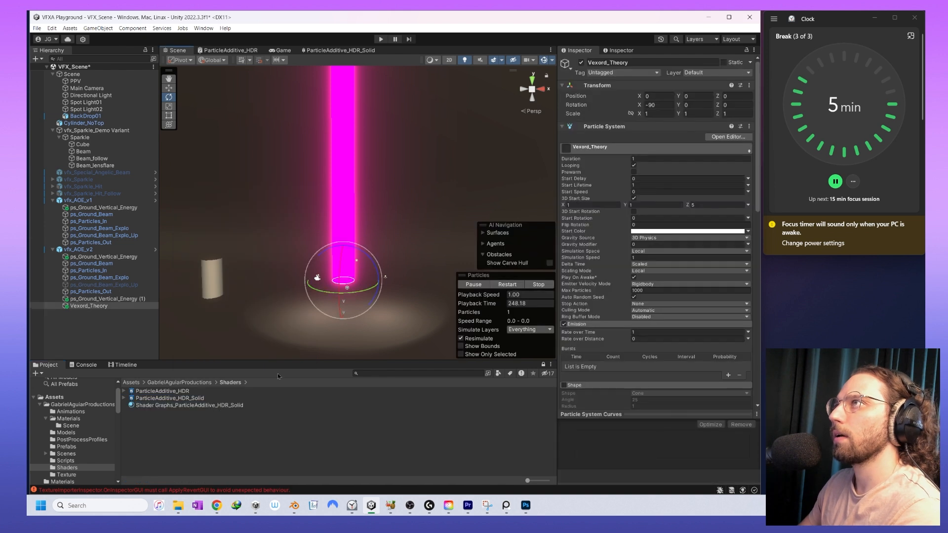
{"action": "scroll", "coordinate": [706, 303], "scroll_direction": "down", "scroll_amount": 10}
{"action": "left_click_drag", "start_coordinate": [688, 252], "coordinate": [688, 267]}
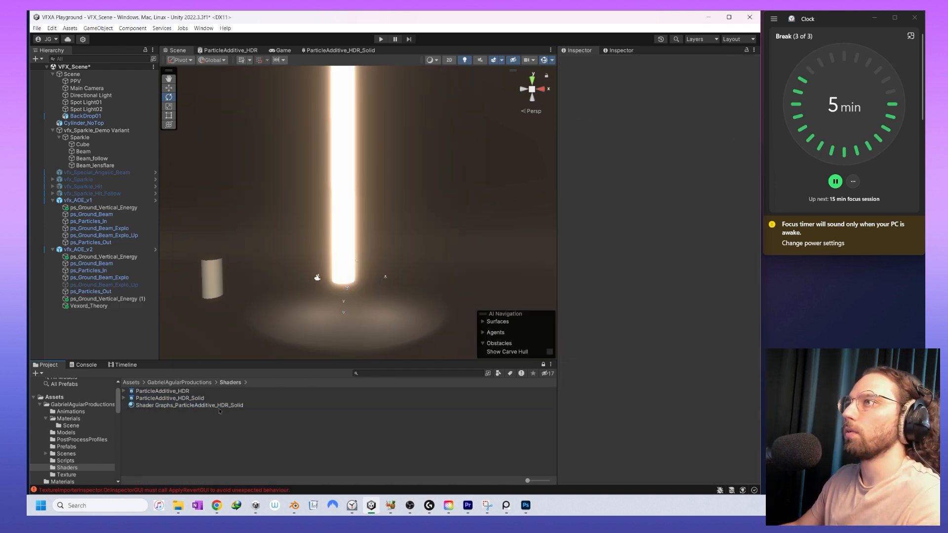
- Rename the new material m_Lazer_Solid and move it from Shaders into the Materials folder
{"action": "left_click", "coordinate": [217, 404]}
{"action": "key", "text": "F2"}
{"action": "type", "text": "Lazer_"}
{"action": "type", "text": "m"}
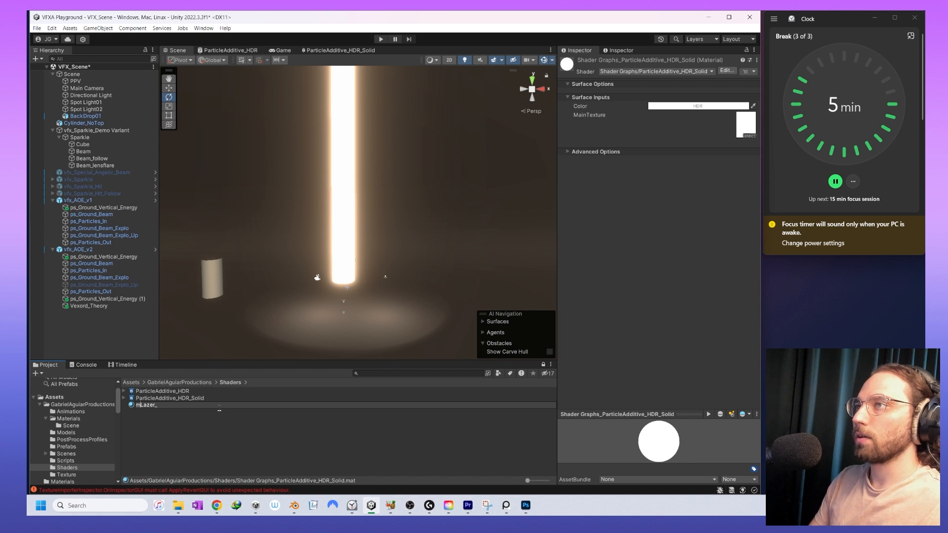
{"action": "type", "text": "_"}
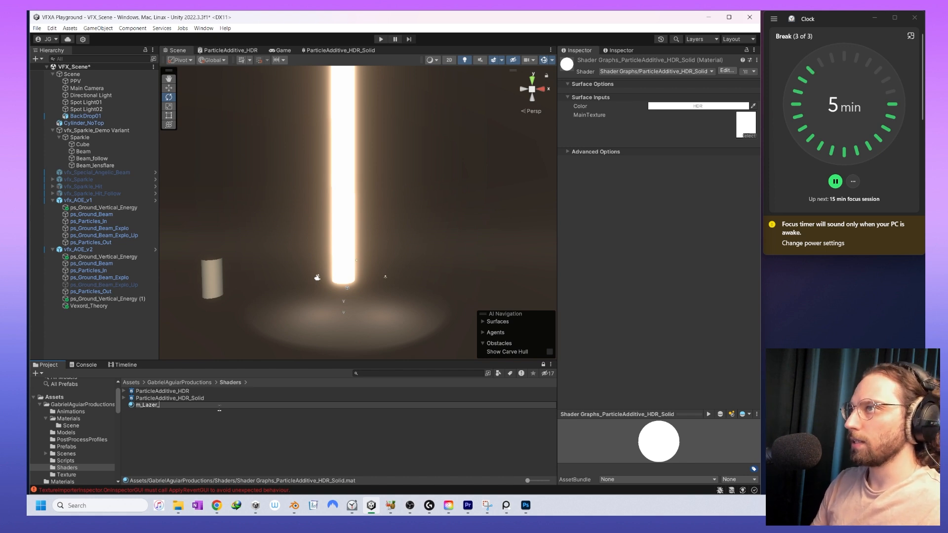
{"action": "type", "text": "Solid"}
{"action": "key", "text": "Return"}
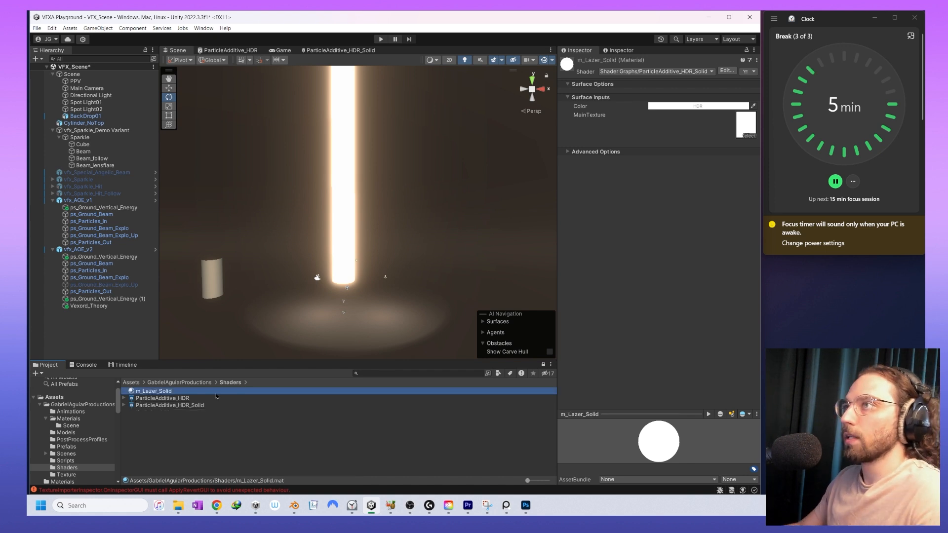
{"action": "left_click", "coordinate": [173, 383]}
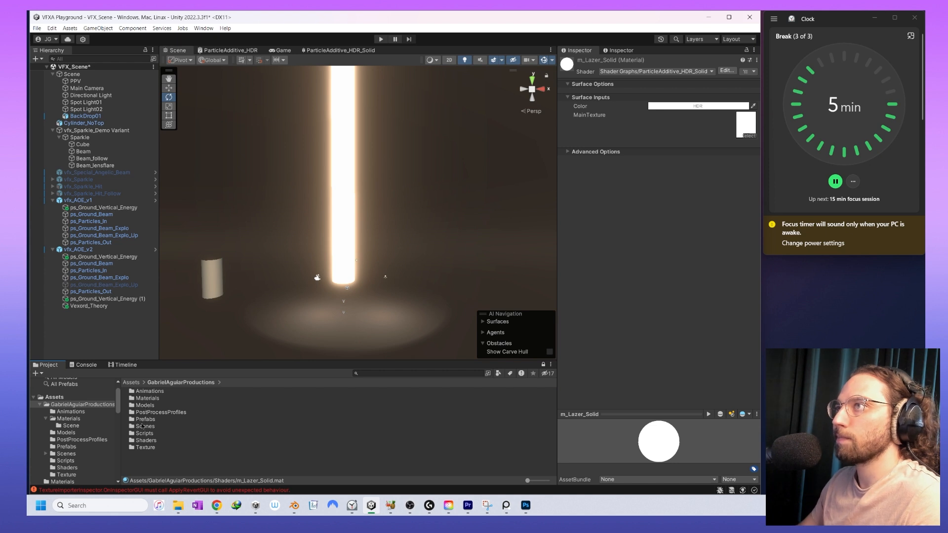
{"action": "double_click", "coordinate": [154, 397]}
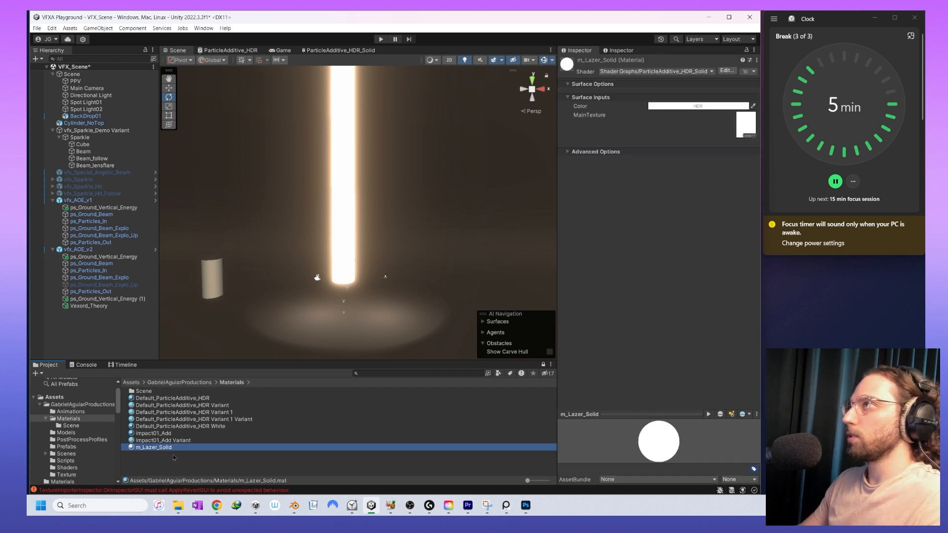
- Select the Vexord_Theory beam in the scene and replay its particle preview
{"action": "left_click", "coordinate": [341, 184]}
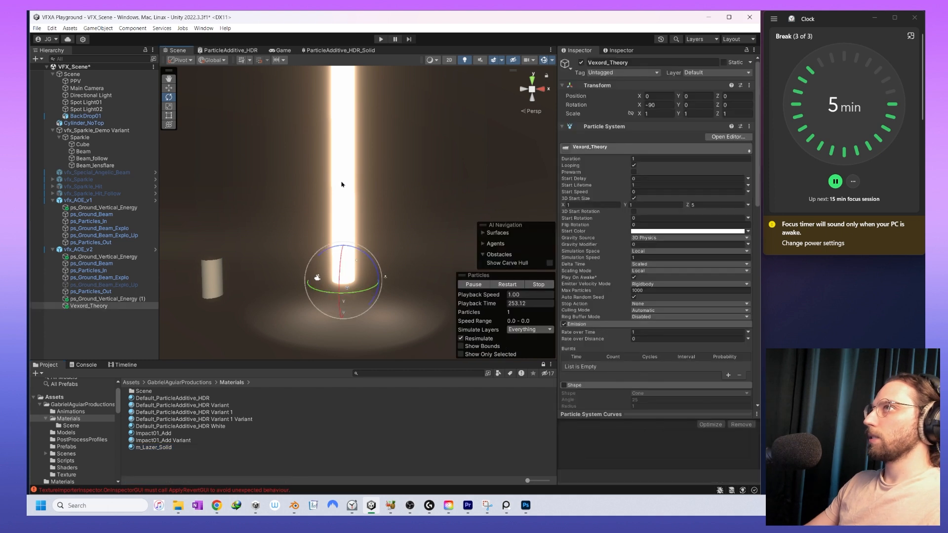
{"action": "right_click_drag", "start_coordinate": [398, 237], "coordinate": [374, 251]}
{"action": "key", "text": "w"}
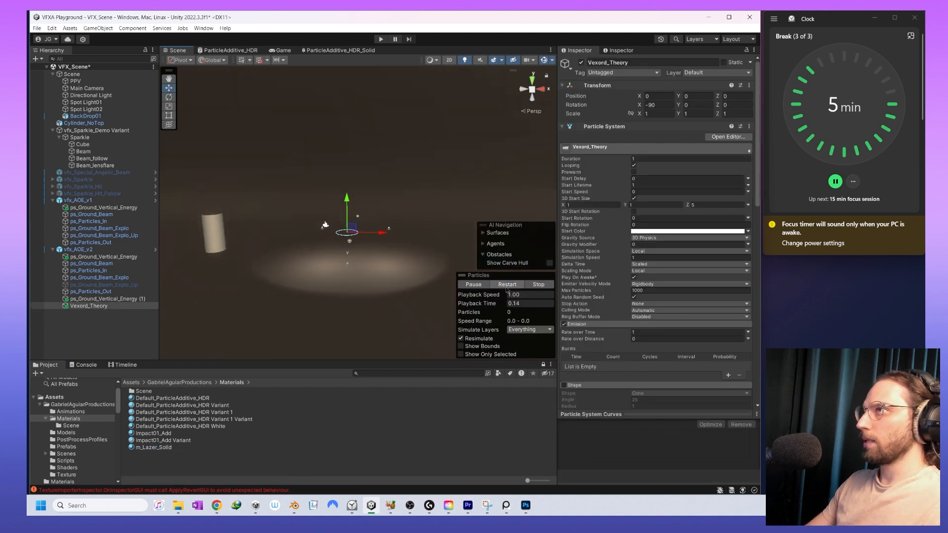
{"action": "left_click", "coordinate": [472, 285]}
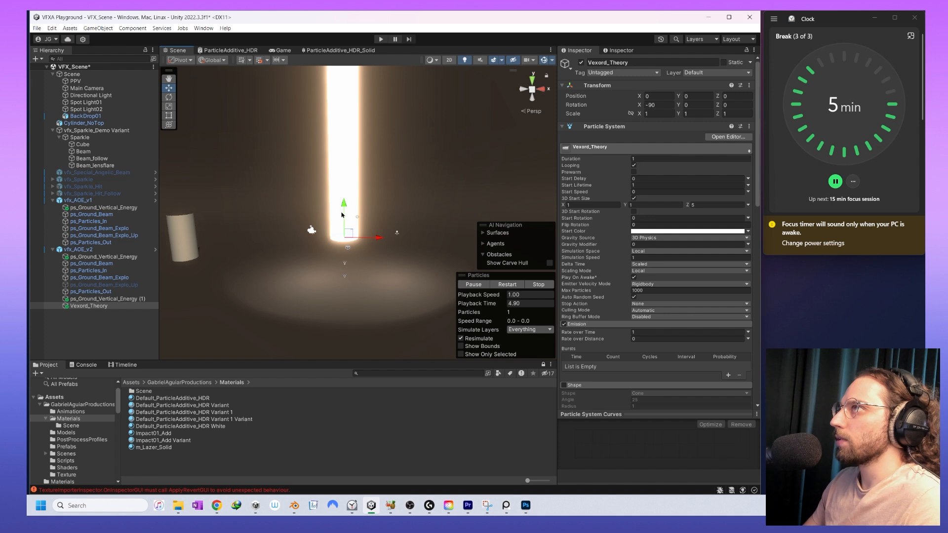
- Set the 3D start size of Vexord_Theory to 0.2 on X and Y
{"action": "left_click", "coordinate": [584, 205]}
{"action": "type", "text": "0.2"}
{"action": "key", "text": "Tab"}
{"action": "type", "text": "0.2"}
- Thin the Vexord_Theory beam by setting its 3D start size to 0.05 on X and Y
{"action": "left_click", "coordinate": [584, 205]}
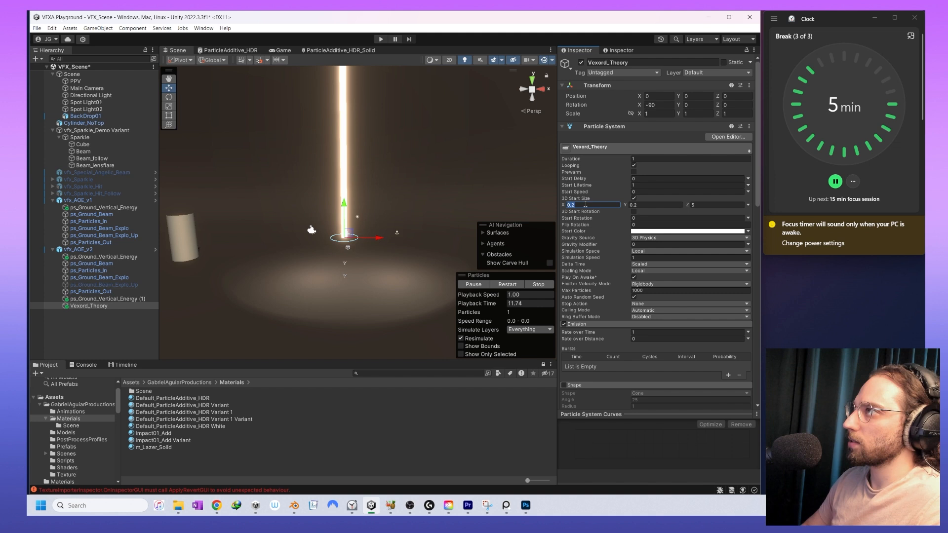
{"action": "type", "text": "0.1"}
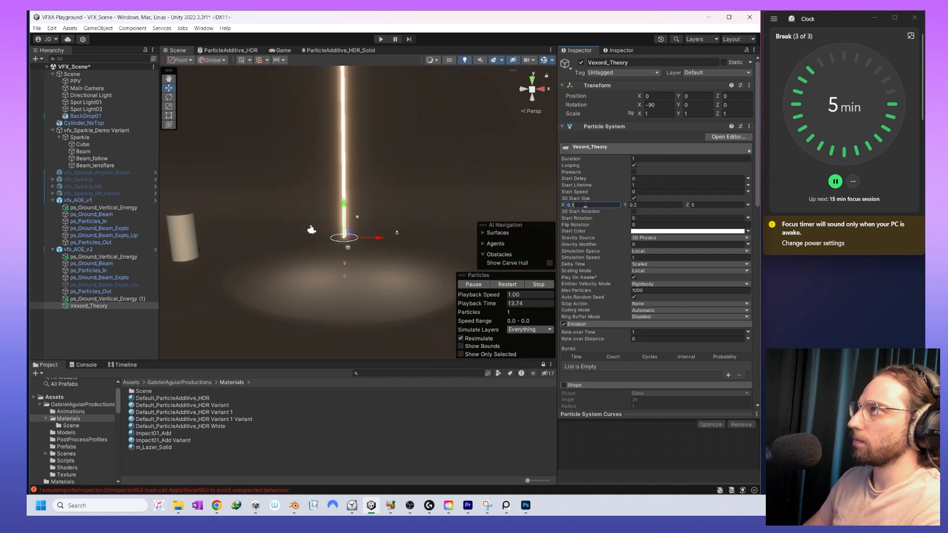
{"action": "key", "text": "BackSpace"}
{"action": "type", "text": "05"}
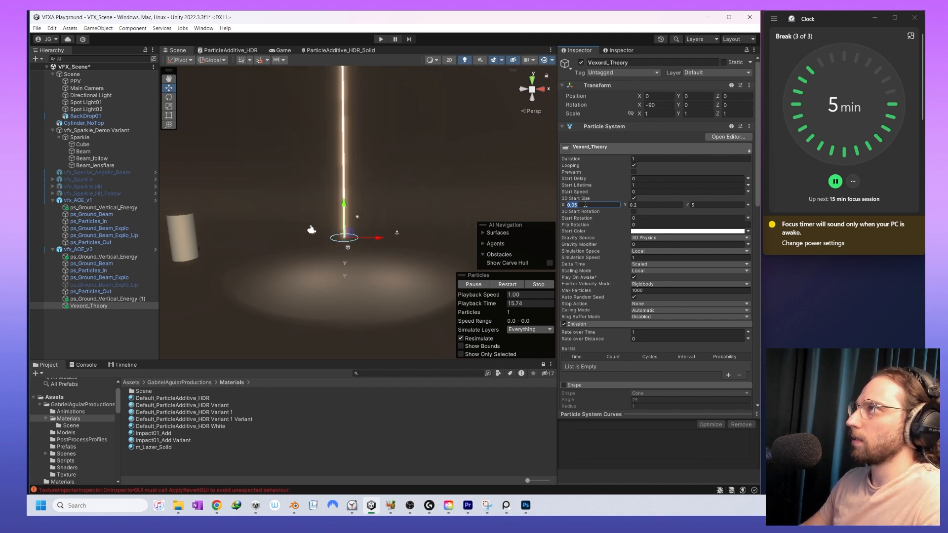
{"action": "key", "text": "Tab"}
{"action": "type", "text": "0.05"}
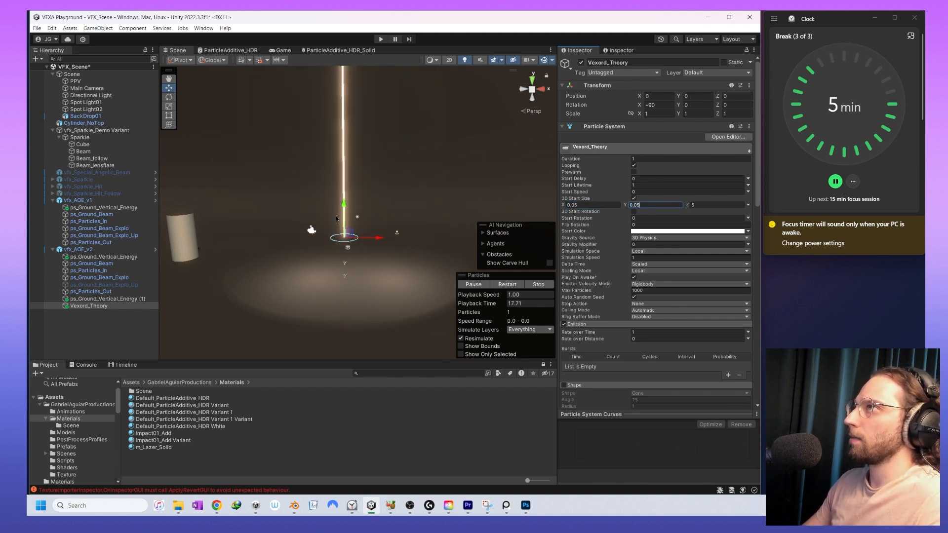
- Lower Vexord_Theory to a Y position of -3 so the beam extends into the ground
{"action": "scroll", "coordinate": [340, 221], "scroll_direction": "up", "scroll_amount": 4}
{"action": "middle_click_drag", "start_coordinate": [345, 328], "coordinate": [375, 257]}
{"action": "left_click_drag", "start_coordinate": [375, 257], "coordinate": [398, 244], "text": "alt"}
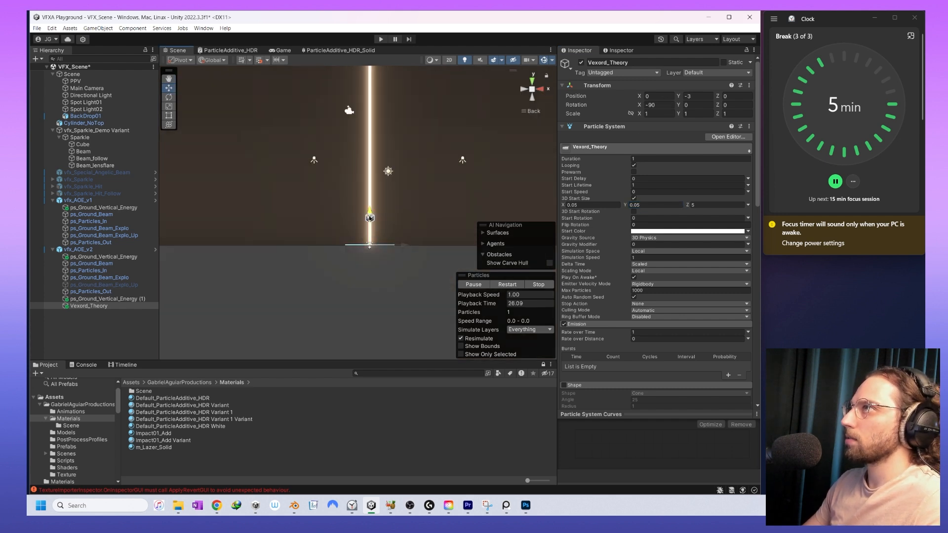
{"action": "left_click_drag", "start_coordinate": [440, 151], "coordinate": [465, 222], "text": "alt"}
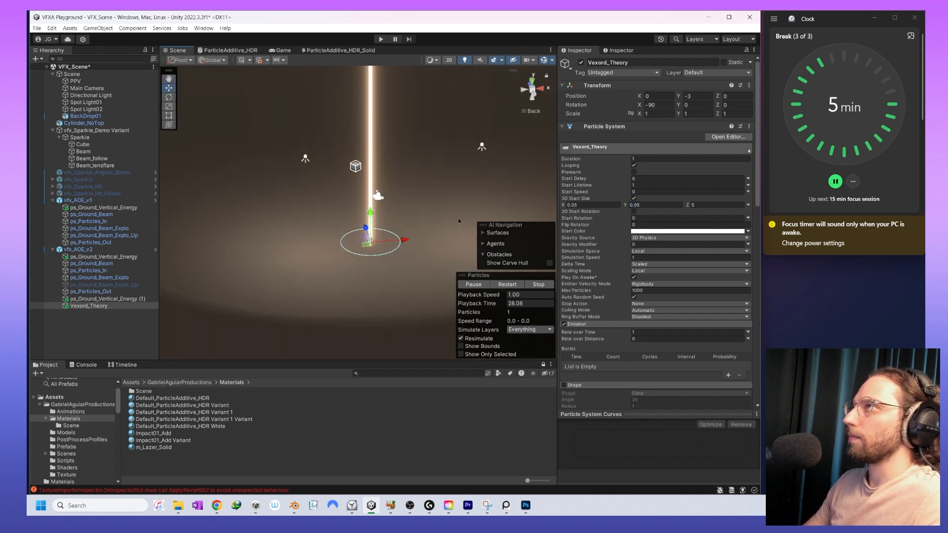
{"action": "left_click", "coordinate": [540, 92]}
- Change the start color of Vexord_Theory to a bright yellow
{"action": "scroll", "coordinate": [696, 333], "scroll_direction": "down", "scroll_amount": 3}
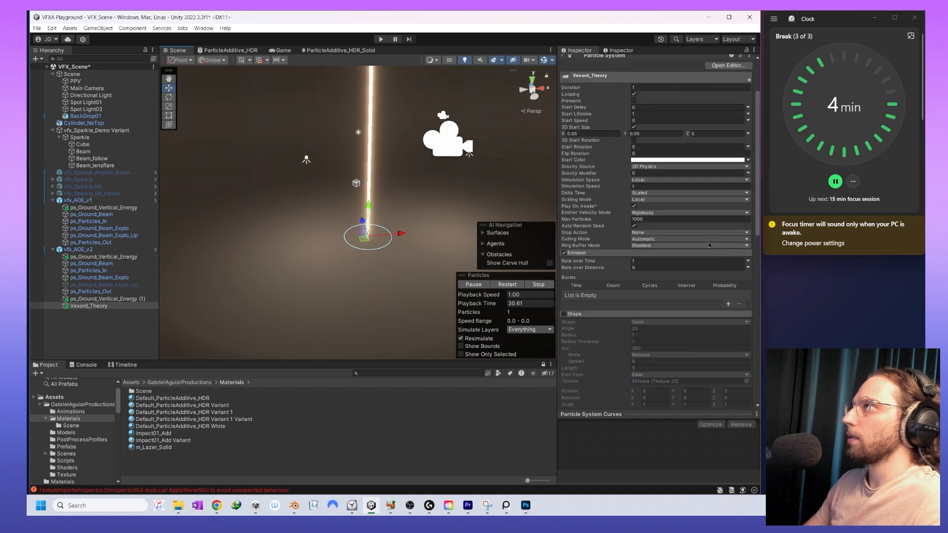
{"action": "left_click", "coordinate": [711, 160]}
{"action": "left_click", "coordinate": [746, 207]}
{"action": "left_click", "coordinate": [774, 208]}
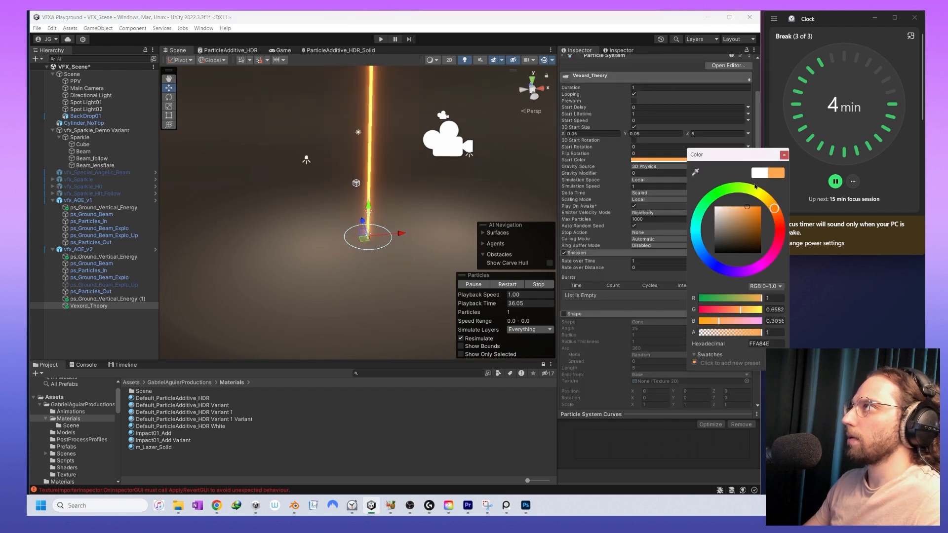
{"action": "left_click", "coordinate": [755, 185]}
{"action": "left_click", "coordinate": [784, 155]}
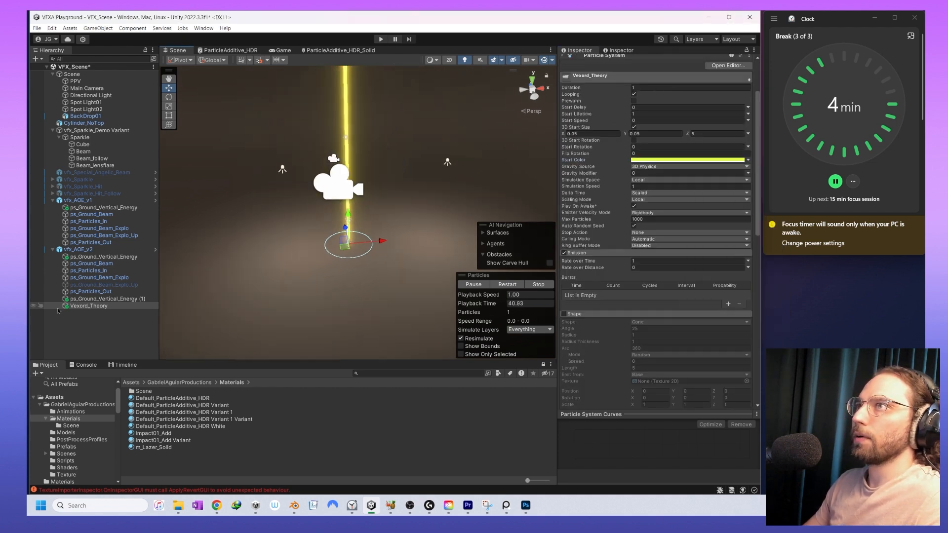
- Select Vexord_Theory together with the active ground beam, explosion, vertical energy (1) and in/out particle systems of vfx_AOE_v2, and hide the scene gizmos
{"action": "left_click", "coordinate": [78, 299], "text": "ctrl"}
{"action": "left_click", "coordinate": [98, 278], "text": "ctrl"}
{"action": "left_click", "coordinate": [92, 291], "text": "ctrl"}
{"action": "left_click", "coordinate": [89, 271], "text": "ctrl"}
{"action": "left_click", "coordinate": [98, 263], "text": "ctrl"}
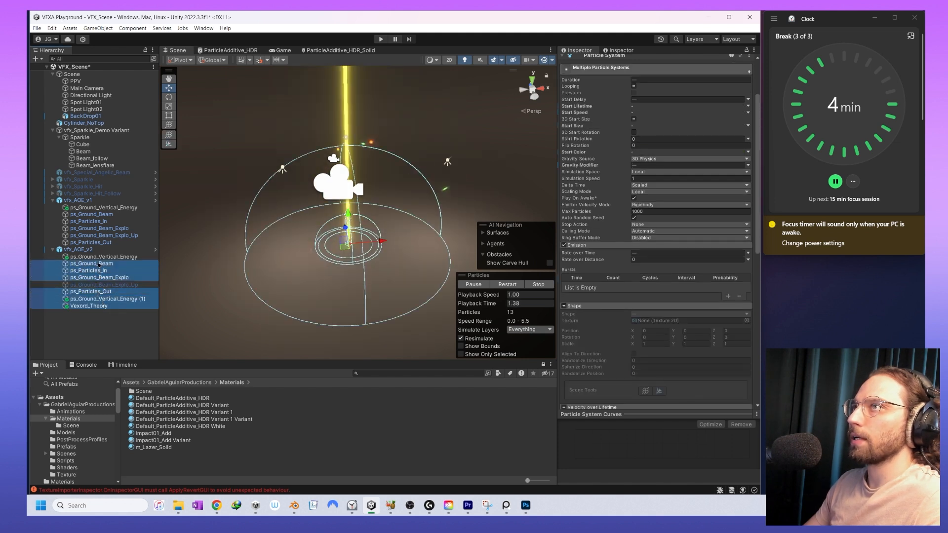
{"action": "left_click_drag", "start_coordinate": [276, 247], "coordinate": [365, 208], "text": "alt"}
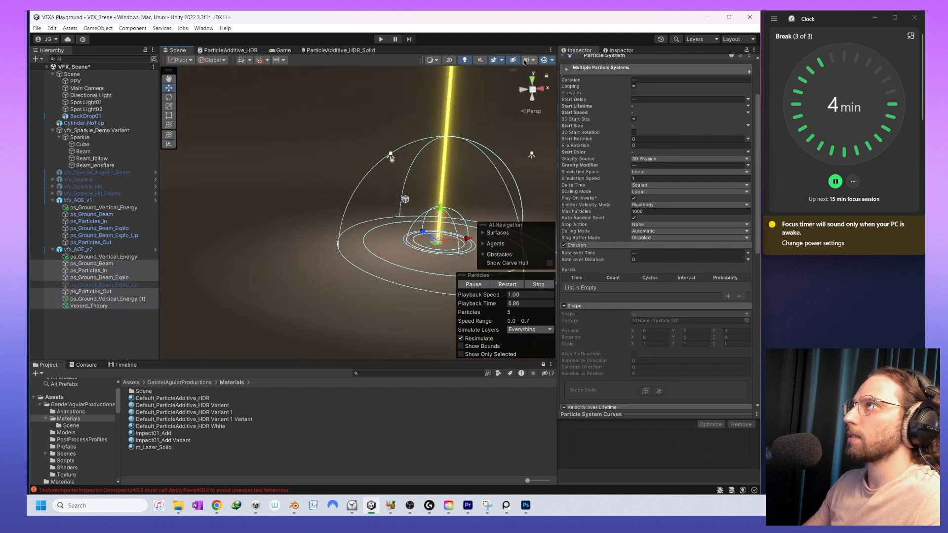
{"action": "left_click", "coordinate": [544, 61]}
{"action": "middle_click_drag", "start_coordinate": [399, 200], "coordinate": [350, 205]}
- Replay the selected vfx_AOE_v2 particle systems several times to check the beam with the rest of the effect
{"action": "left_click", "coordinate": [507, 285]}
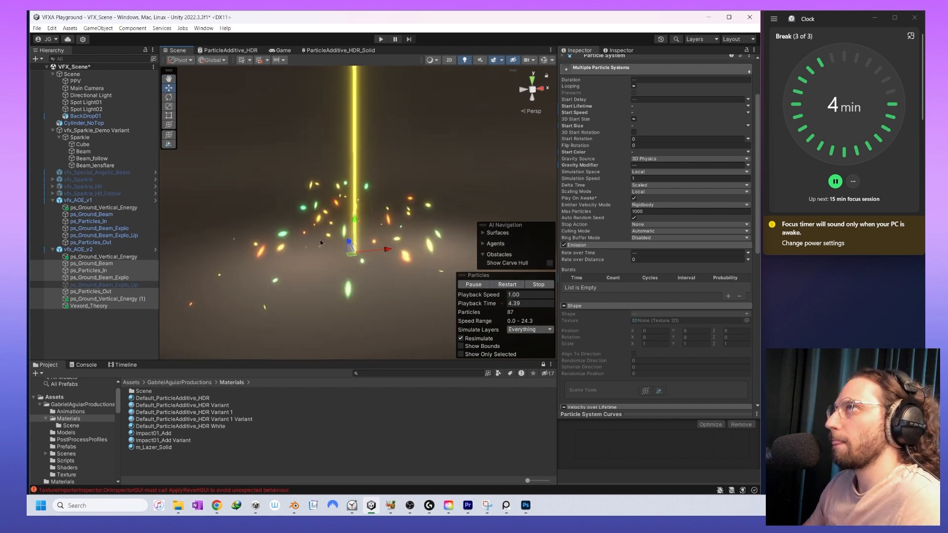
{"action": "left_click", "coordinate": [507, 284]}
{"action": "left_click", "coordinate": [507, 285]}
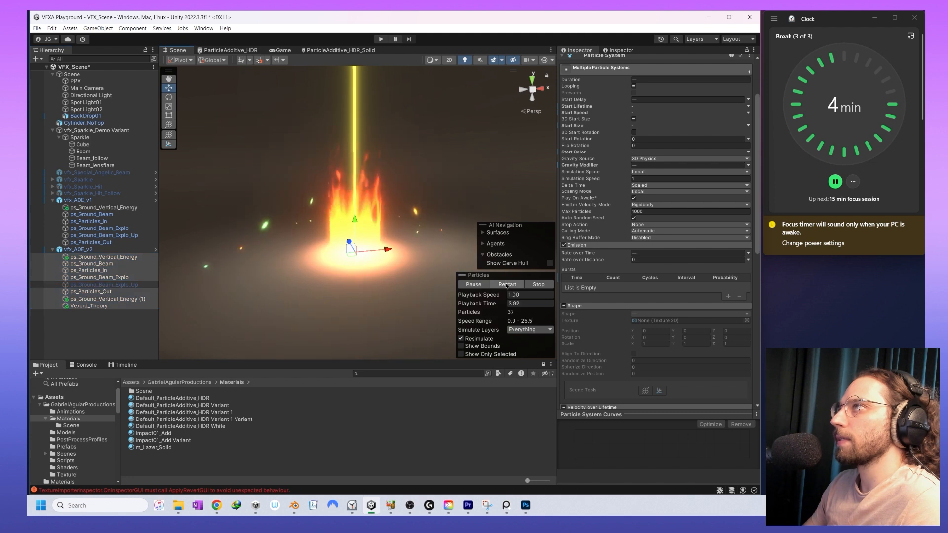
{"action": "left_click", "coordinate": [507, 285]}
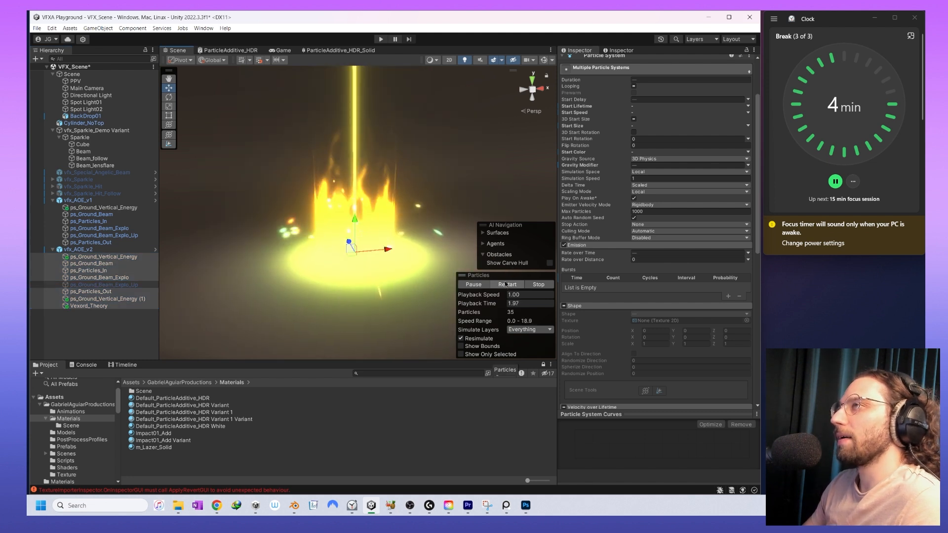
{"action": "left_click", "coordinate": [506, 285]}
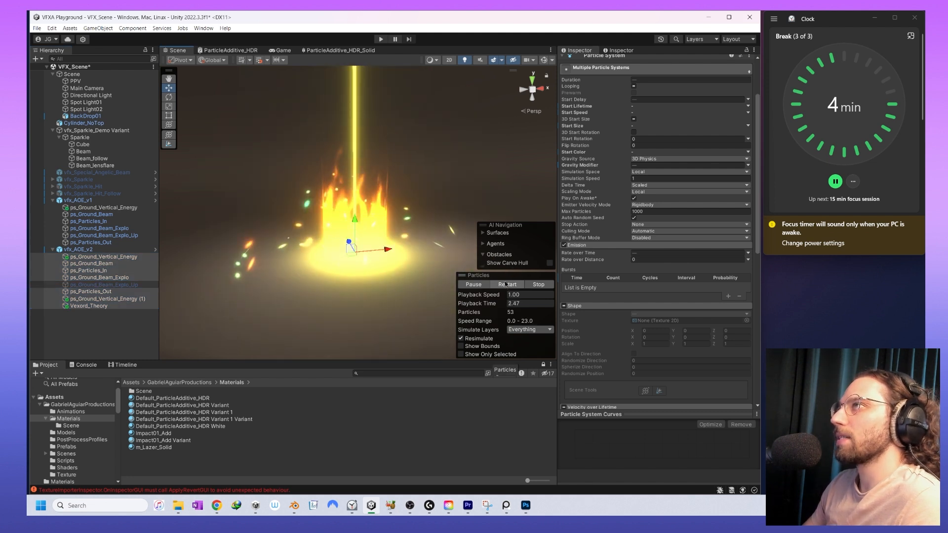
- Enable Color over Lifetime on Vexord_Theory alone and open its color gradient for editing
{"action": "left_click", "coordinate": [84, 306]}
{"action": "scroll", "coordinate": [659, 176], "scroll_direction": "up", "scroll_amount": 3}
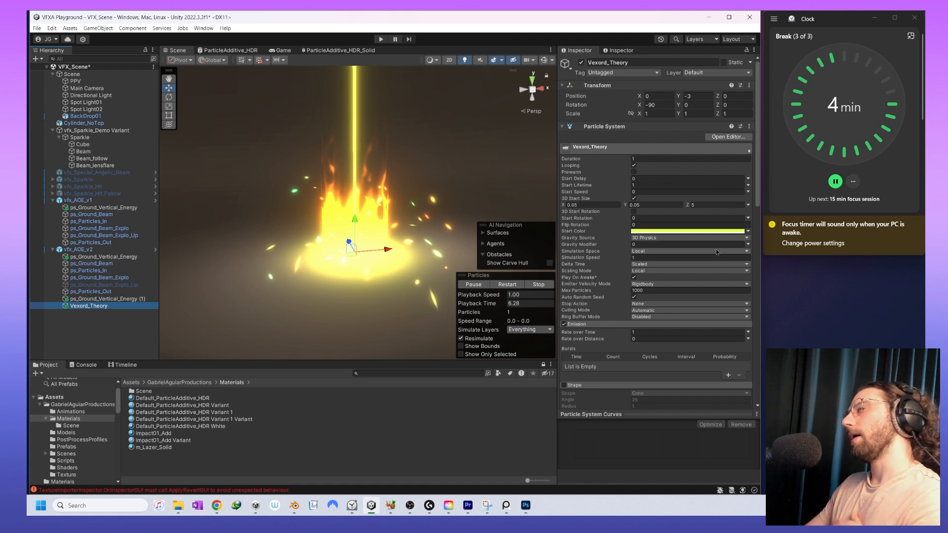
{"action": "scroll", "coordinate": [701, 253], "scroll_direction": "down", "scroll_amount": 3}
{"action": "scroll", "coordinate": [686, 252], "scroll_direction": "down", "scroll_amount": 3}
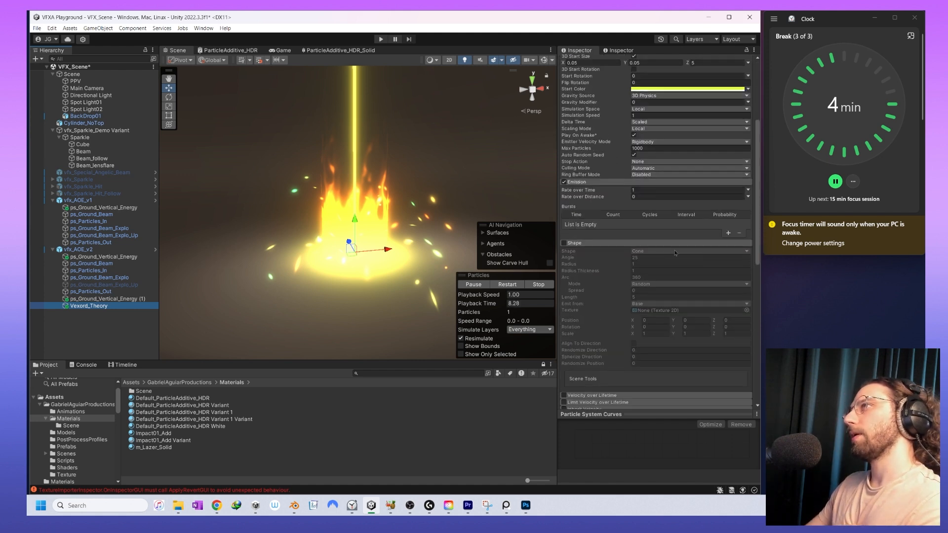
{"action": "left_click", "coordinate": [598, 243]}
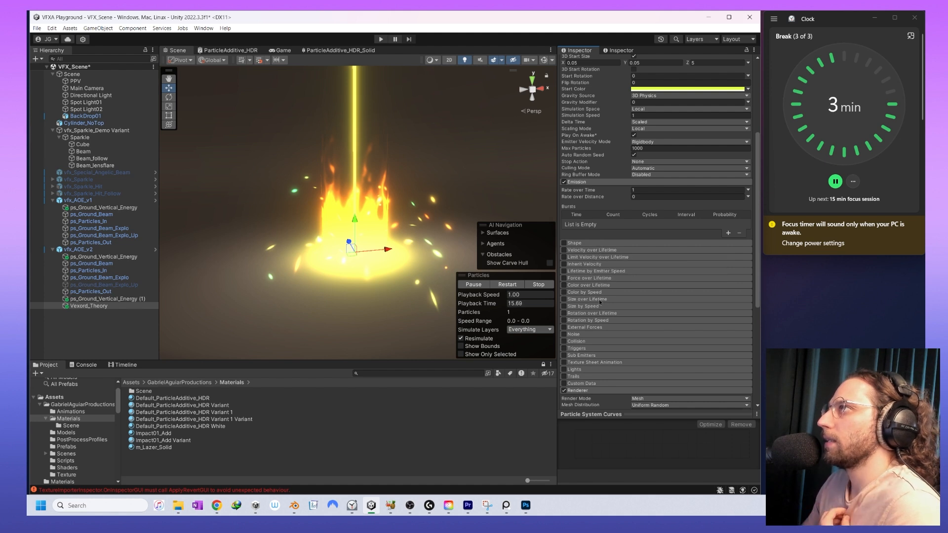
{"action": "left_click", "coordinate": [564, 285]}
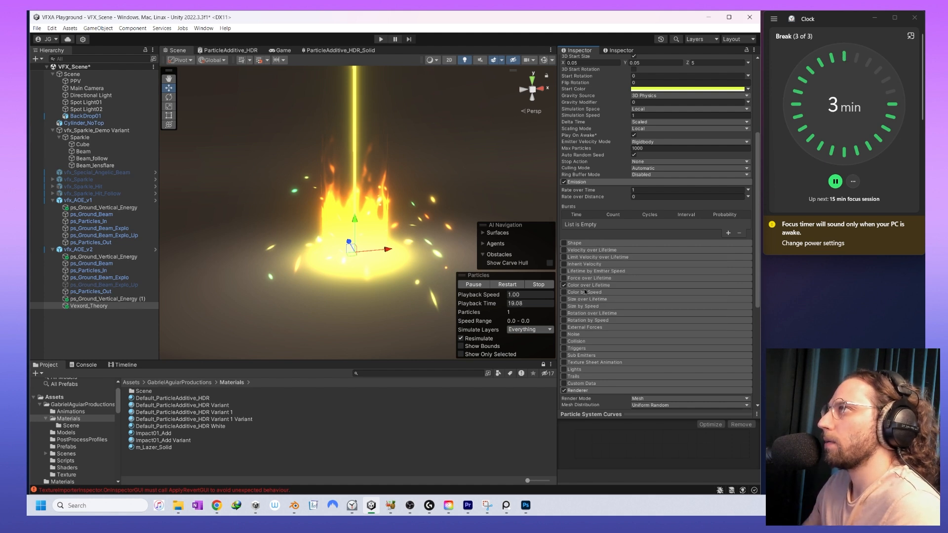
{"action": "left_click", "coordinate": [594, 286]}
{"action": "left_click", "coordinate": [677, 293]}
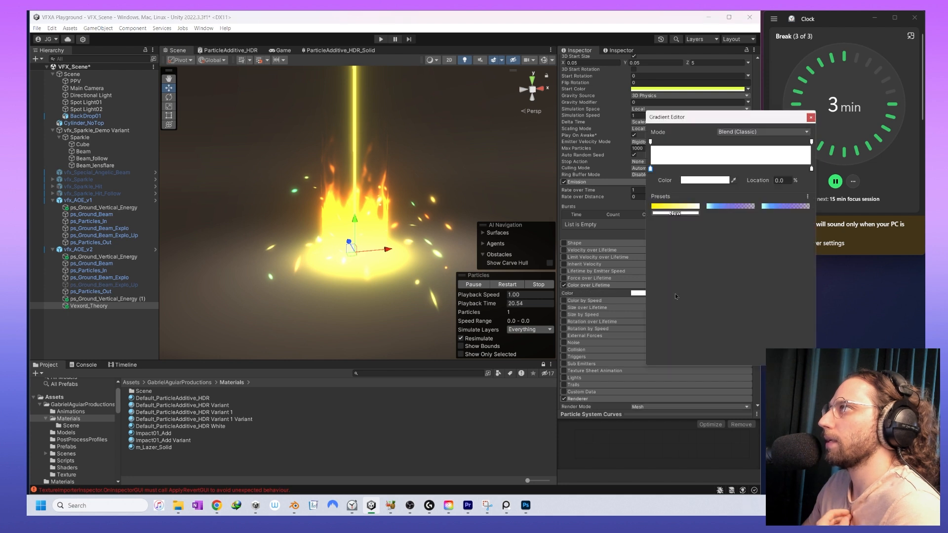
- Add alpha keys in the first 40% of the gradient, alternating between opaque and partly transparent, including alpha 126 at 33.0%
{"action": "left_click", "coordinate": [670, 142]}
{"action": "left_click_drag", "start_coordinate": [719, 180], "coordinate": [628, 181]}
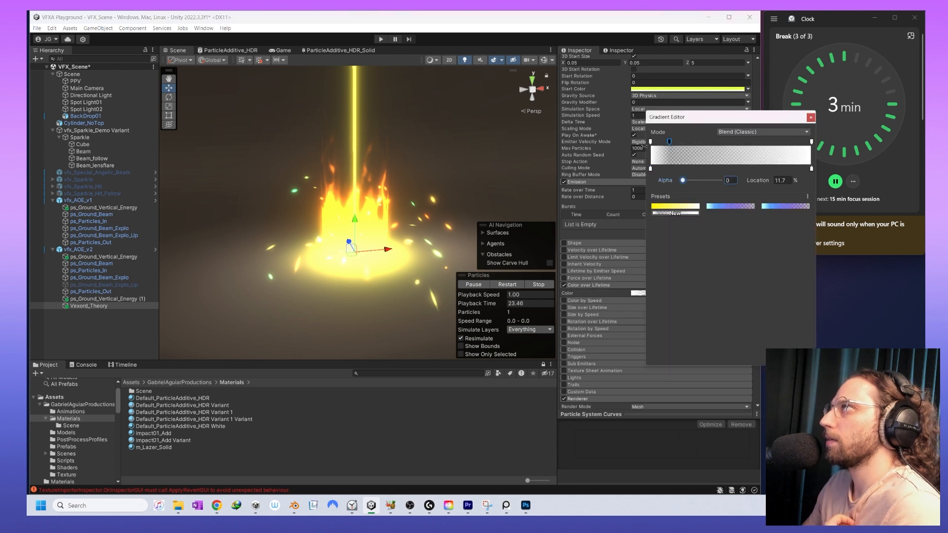
{"action": "left_click", "coordinate": [683, 141]}
{"action": "mouse_move", "coordinate": [686, 180]}
{"action": "left_mouse_down"}
{"action": "mouse_move", "coordinate": [775, 182]}
{"action": "mouse_move", "coordinate": [697, 181]}
{"action": "left_mouse_up"}
{"action": "left_click", "coordinate": [702, 141]}
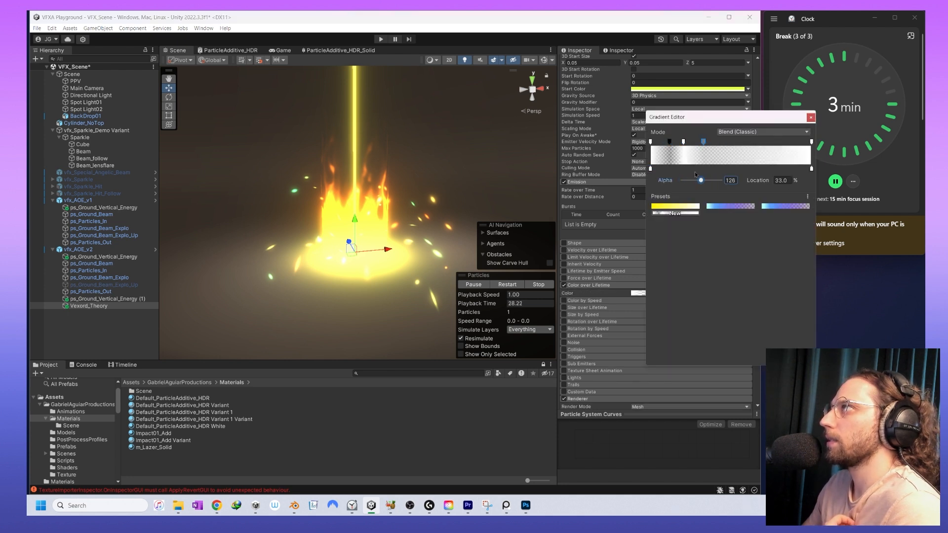
{"action": "left_click", "coordinate": [669, 142]}
{"action": "left_click_drag", "start_coordinate": [681, 180], "coordinate": [702, 181]}
{"action": "left_click", "coordinate": [709, 142]}
{"action": "left_click_drag", "start_coordinate": [701, 180], "coordinate": [721, 180]}
- Slightly raise the alpha of one dim key and bunch the alpha keys closer to the gradient's start
{"action": "left_click_drag", "start_coordinate": [703, 142], "coordinate": [696, 144]}
{"action": "left_click", "coordinate": [709, 143]}
{"action": "left_click", "coordinate": [696, 143]}
{"action": "left_click_drag", "start_coordinate": [701, 181], "coordinate": [709, 180]}
{"action": "mouse_move", "coordinate": [669, 143]}
{"action": "left_mouse_down"}
{"action": "mouse_move", "coordinate": [672, 151]}
{"action": "mouse_move", "coordinate": [663, 143]}
{"action": "left_mouse_up"}
{"action": "left_click_drag", "start_coordinate": [683, 142], "coordinate": [678, 143]}
{"action": "left_click_drag", "start_coordinate": [696, 142], "coordinate": [692, 143]}
{"action": "left_click_drag", "start_coordinate": [709, 142], "coordinate": [658, 143]}
{"action": "left_click", "coordinate": [650, 143]}
{"action": "left_click", "coordinate": [650, 143]}
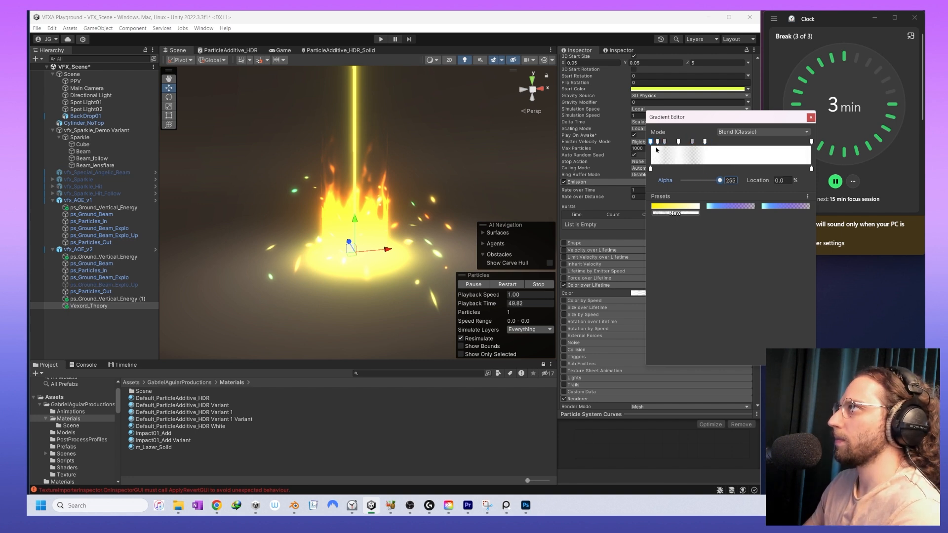
- Add further alpha keys toward the gradient's end and spread the bunched alpha keys across its full length
{"action": "left_click", "coordinate": [713, 144]}
{"action": "left_click_drag", "start_coordinate": [713, 143], "coordinate": [799, 144]}
{"action": "left_click", "coordinate": [704, 143]}
{"action": "left_click_drag", "start_coordinate": [704, 143], "coordinate": [784, 146]}
{"action": "left_click_drag", "start_coordinate": [692, 142], "coordinate": [733, 143]}
{"action": "left_click_drag", "start_coordinate": [658, 142], "coordinate": [680, 143]}
{"action": "left_click_drag", "start_coordinate": [798, 142], "coordinate": [776, 144]}
{"action": "left_click_drag", "start_coordinate": [753, 143], "coordinate": [743, 144]}
{"action": "left_click_drag", "start_coordinate": [680, 143], "coordinate": [671, 144]}
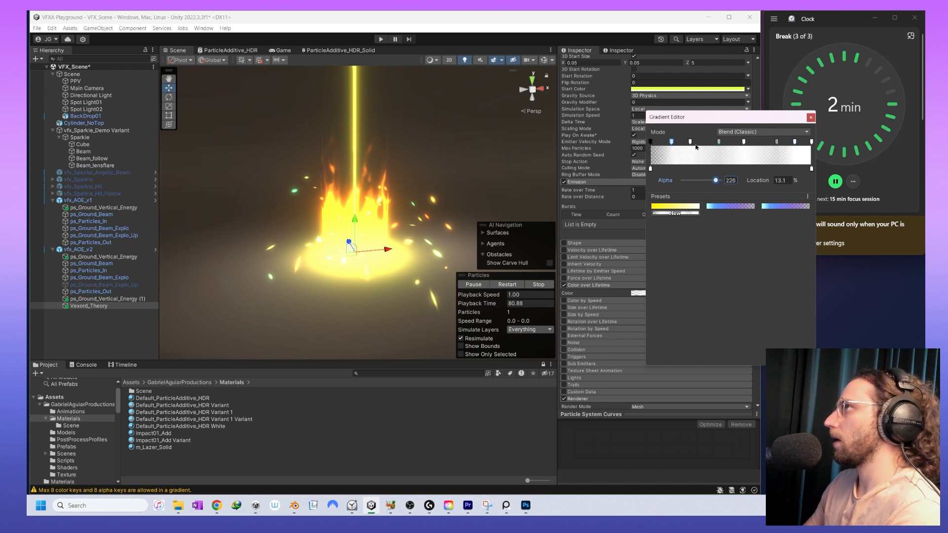
- Set the gradient's first and last alpha keys to fully transparent
{"action": "left_click", "coordinate": [811, 142]}
{"action": "left_click_drag", "start_coordinate": [720, 180], "coordinate": [680, 180]}
{"action": "mouse_move", "coordinate": [650, 142]}
{"action": "left_mouse_down"}
{"action": "mouse_move", "coordinate": [653, 125]}
{"action": "mouse_move", "coordinate": [650, 143]}
{"action": "left_mouse_up"}
{"action": "left_click_drag", "start_coordinate": [715, 180], "coordinate": [679, 181]}
- Even out the spacing of the inner alpha keys, placing the alpha 174 key at 33.2%
{"action": "left_click_drag", "start_coordinate": [690, 143], "coordinate": [713, 144]}
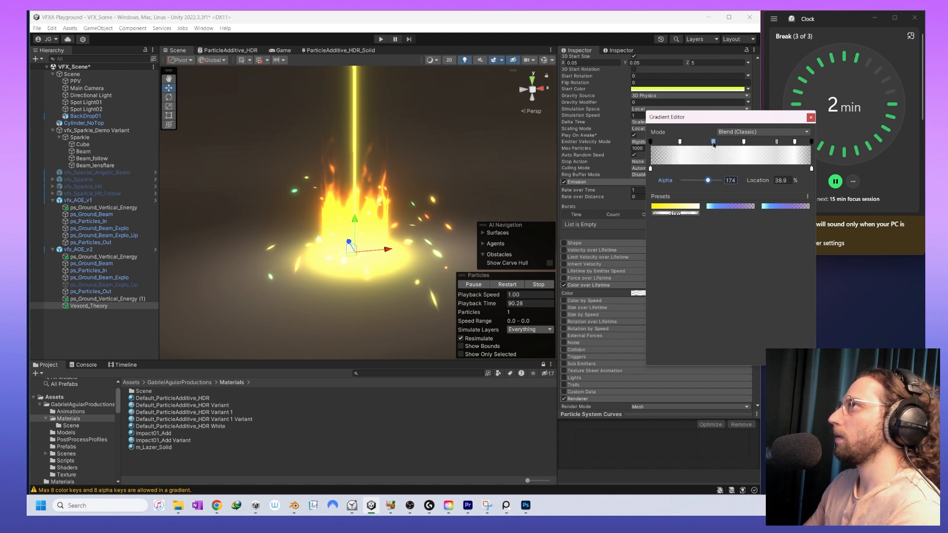
{"action": "mouse_move", "coordinate": [776, 142]}
{"action": "left_mouse_down"}
{"action": "mouse_move", "coordinate": [767, 143]}
{"action": "mouse_move", "coordinate": [789, 143]}
{"action": "left_mouse_up"}
{"action": "left_click_drag", "start_coordinate": [680, 143], "coordinate": [672, 143]}
{"action": "left_click_drag", "start_coordinate": [713, 142], "coordinate": [704, 143]}
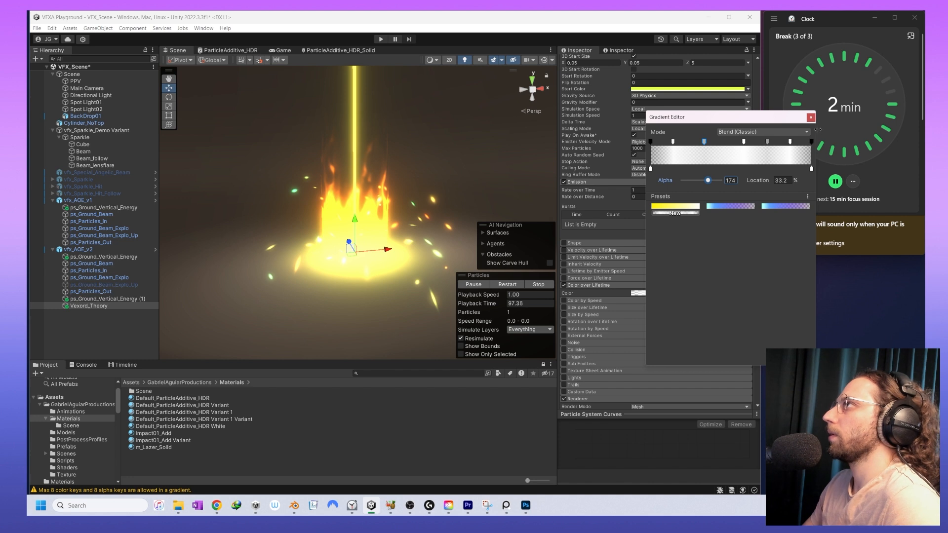
- Close the gradient editor and replay Vexord_Theory twice to check the beam's flicker
{"action": "left_click", "coordinate": [818, 131]}
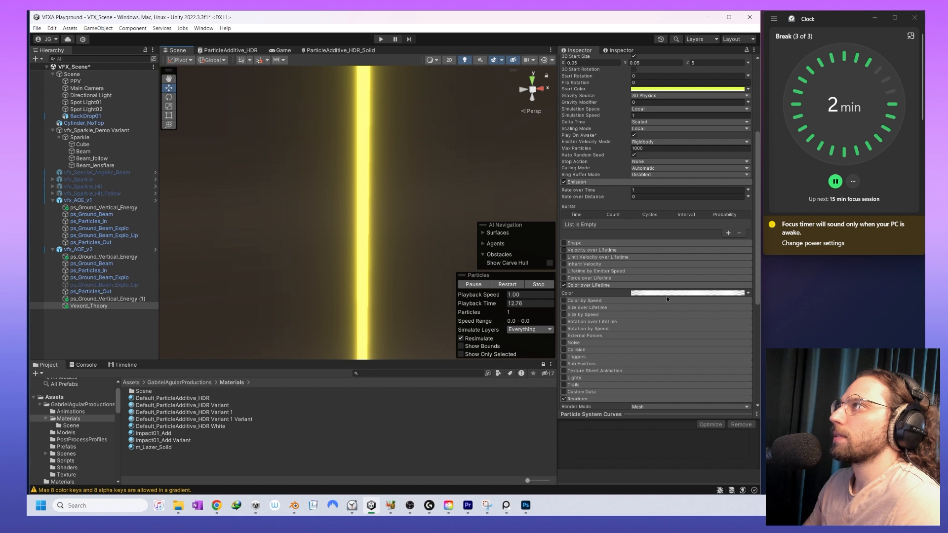
{"action": "left_click", "coordinate": [508, 285]}
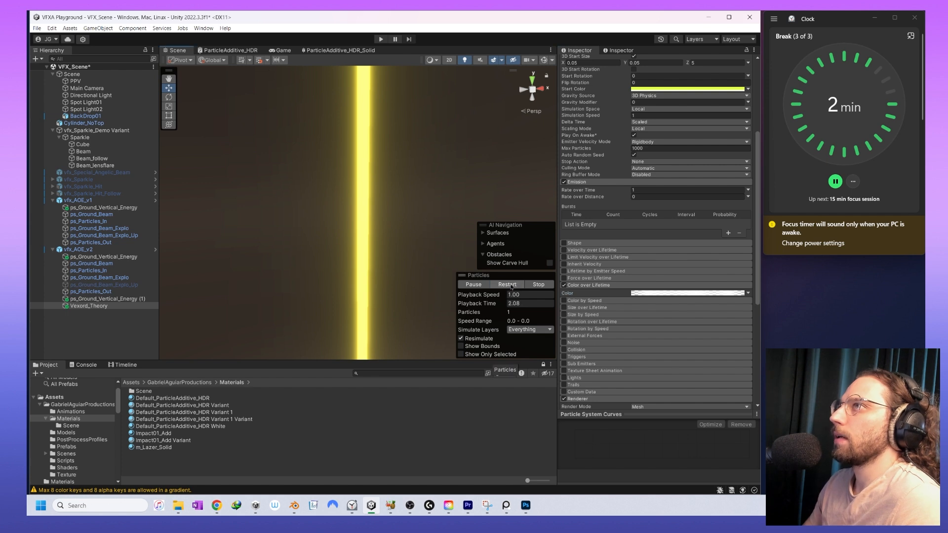
{"action": "left_click", "coordinate": [511, 286]}
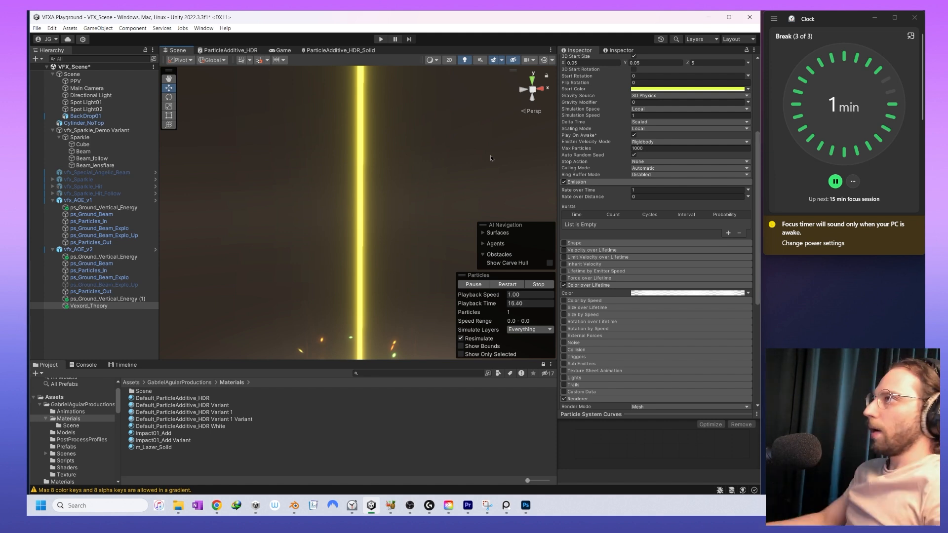
- Disable Color over Lifetime on Vexord_Theory and enable Size over Lifetime with Separate Axes
{"action": "left_click", "coordinate": [564, 285]}
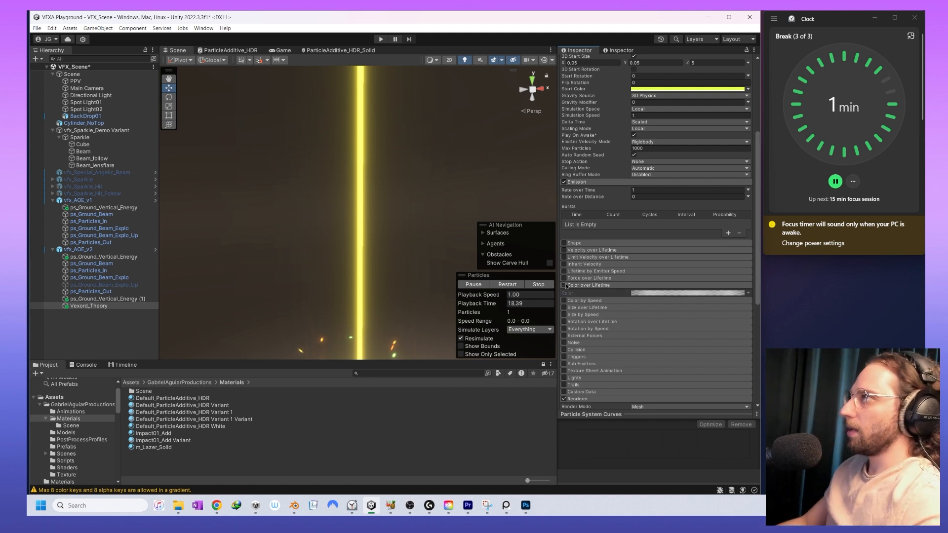
{"action": "left_click", "coordinate": [581, 307]}
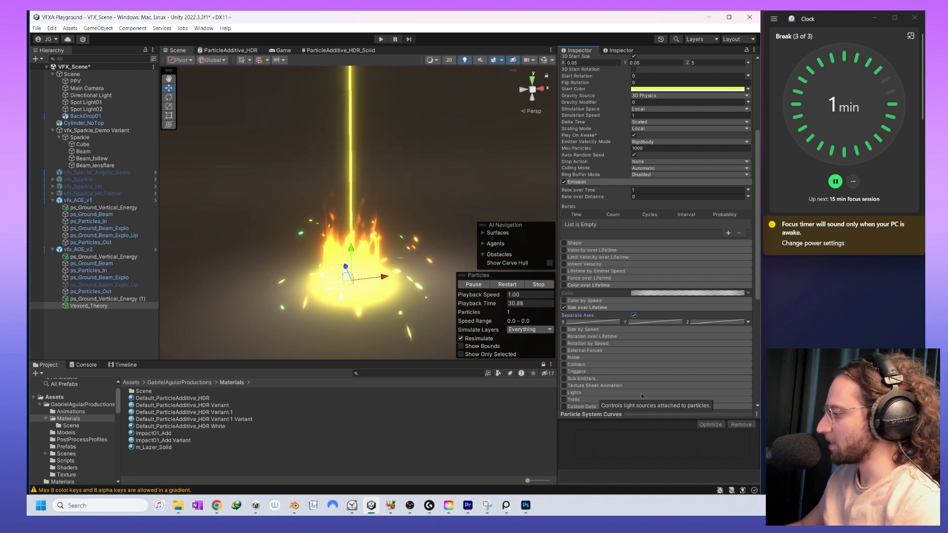
- Reshape the X size curve to rise steeply from 0 to 1.0 early in the lifetime, bulging above the peak key
{"action": "left_click", "coordinate": [590, 322]}
{"action": "left_click_drag", "start_coordinate": [585, 459], "coordinate": [589, 427]}
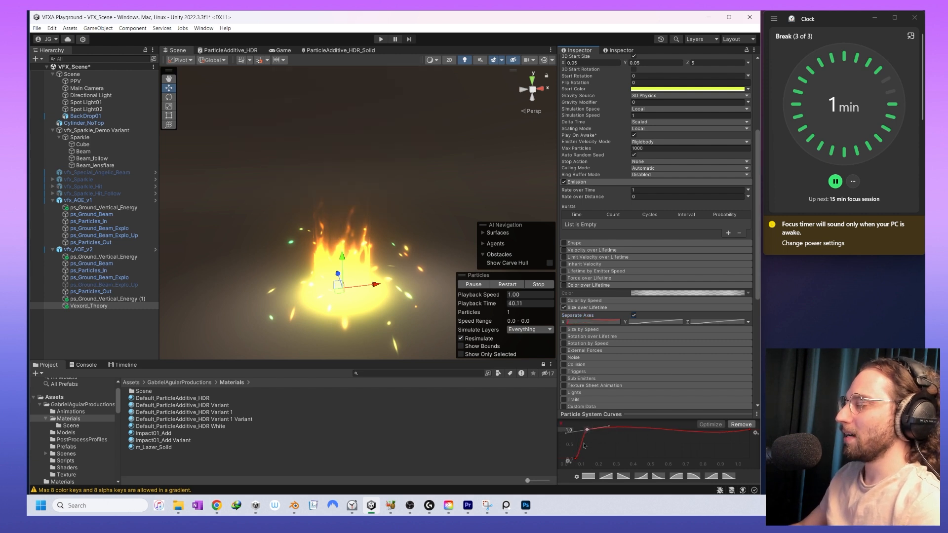
{"action": "left_click", "coordinate": [576, 459]}
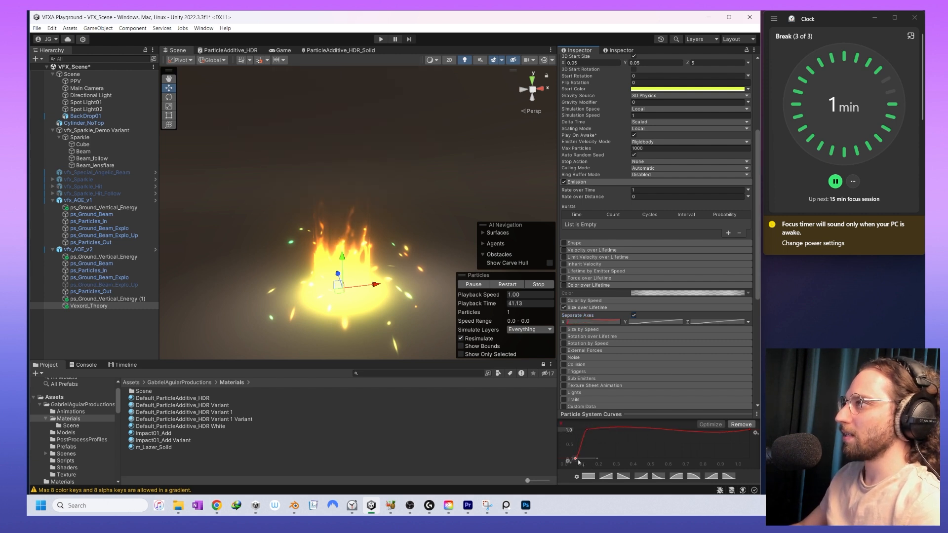
{"action": "left_click", "coordinate": [587, 430]}
{"action": "left_click_drag", "start_coordinate": [610, 427], "coordinate": [605, 433]}
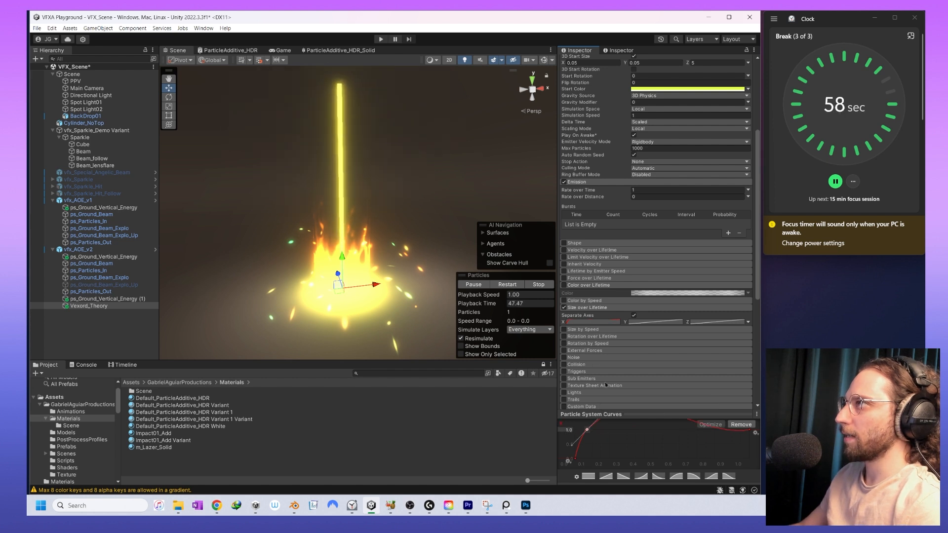
- Add a key near the end of the X size curve, bring its last key down to 0, and play the beam
{"action": "right_click", "coordinate": [595, 323]}
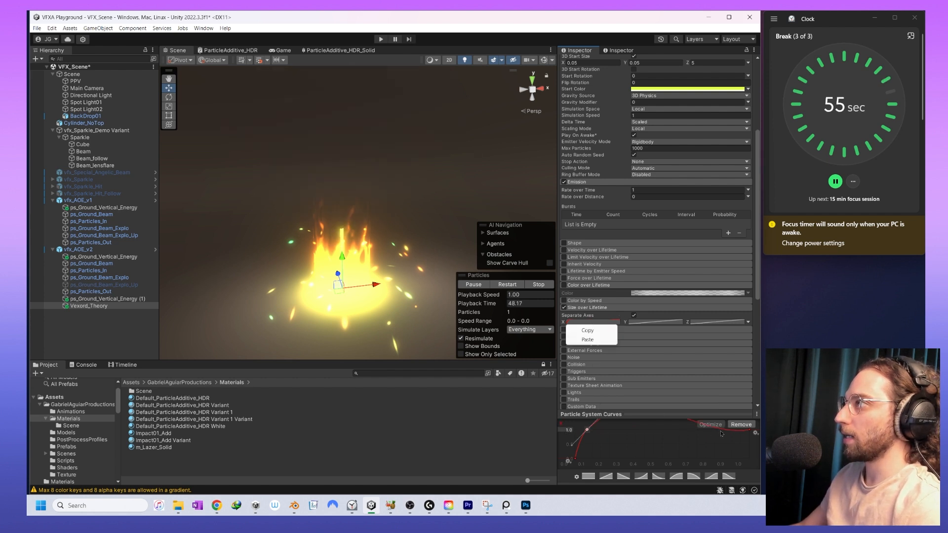
{"action": "left_click", "coordinate": [725, 430]}
{"action": "left_click", "coordinate": [725, 430]}
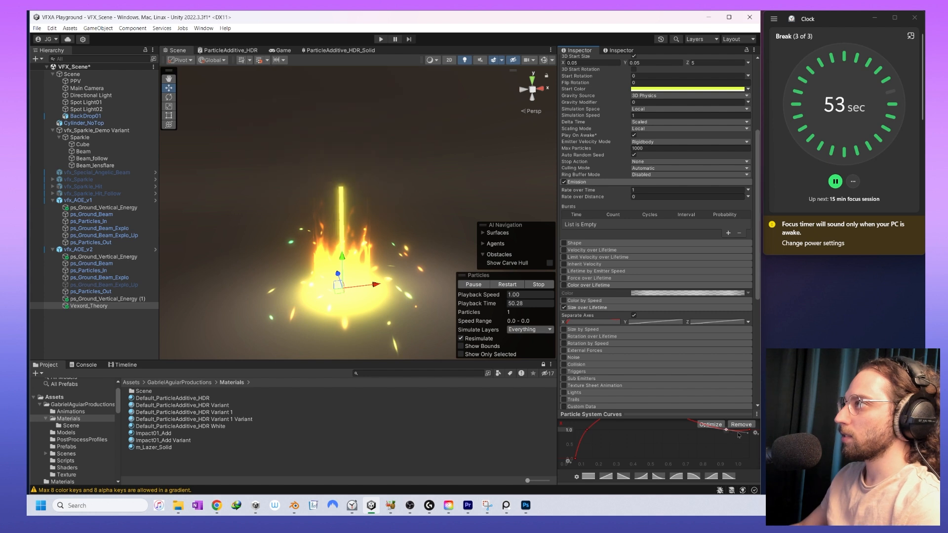
{"action": "left_click_drag", "start_coordinate": [748, 431], "coordinate": [749, 431]}
{"action": "key", "text": "ctrl+z"}
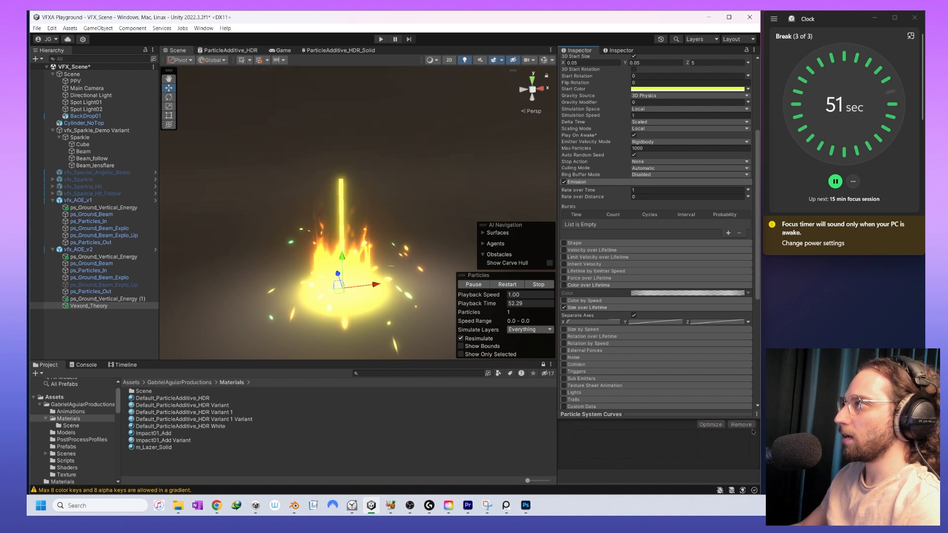
{"action": "key", "text": "ctrl+z"}
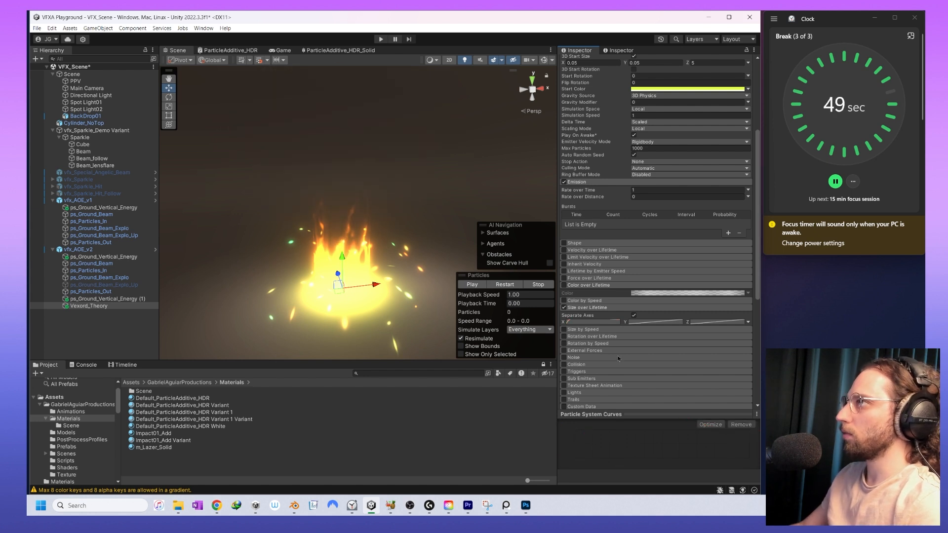
{"action": "key", "text": "ctrl+z"}
{"action": "left_click", "coordinate": [749, 431]}
{"action": "left_click_drag", "start_coordinate": [749, 431], "coordinate": [747, 462]}
{"action": "left_click_drag", "start_coordinate": [726, 429], "coordinate": [760, 432]}
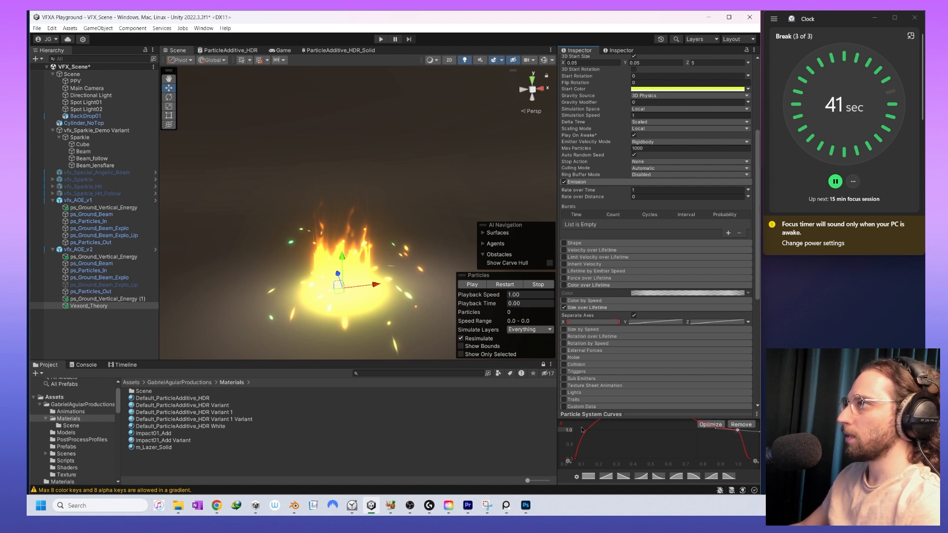
{"action": "left_click", "coordinate": [497, 287]}
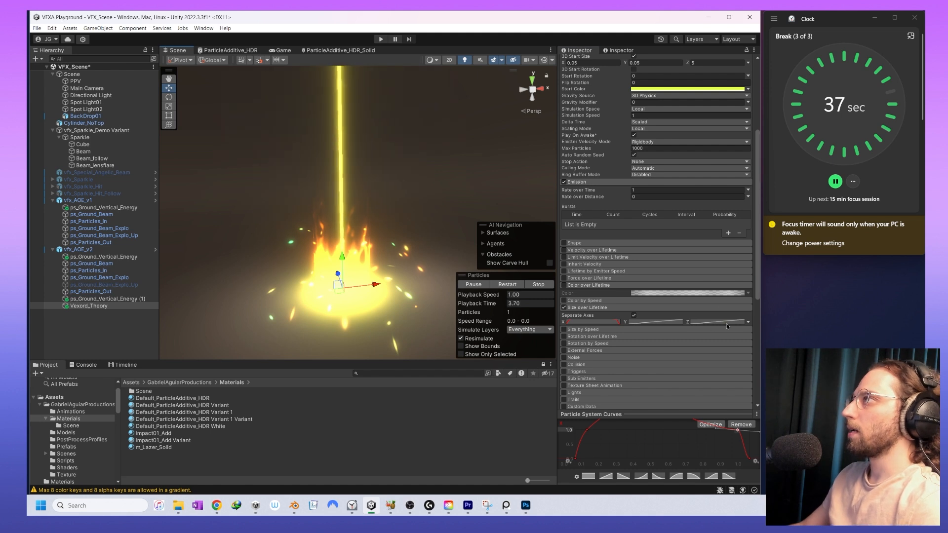
- Add a key at about 1.0 near the start of the Z size curve and steepen its initial rise
{"action": "left_click", "coordinate": [715, 322]}
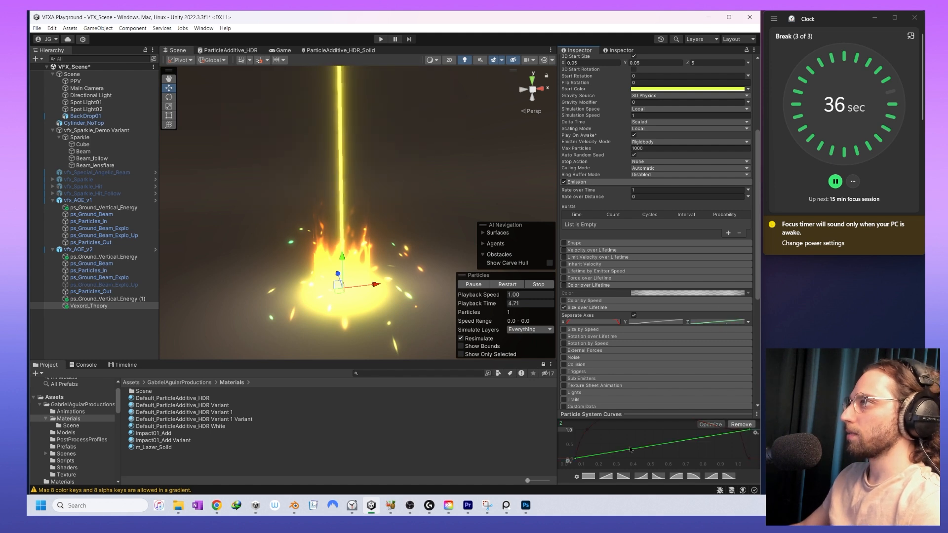
{"action": "double_click", "coordinate": [591, 456]}
{"action": "left_click_drag", "start_coordinate": [590, 456], "coordinate": [588, 438]}
{"action": "right_click", "coordinate": [587, 438]}
{"action": "left_click", "coordinate": [609, 373]}
{"action": "left_click", "coordinate": [575, 458]}
{"action": "left_click_drag", "start_coordinate": [596, 459], "coordinate": [581, 411]}
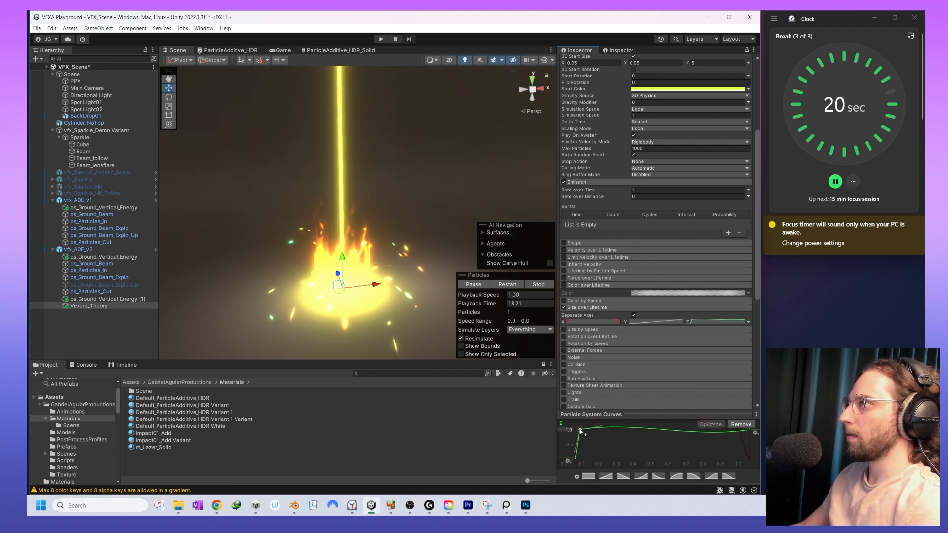
{"action": "left_click_drag", "start_coordinate": [580, 430], "coordinate": [588, 430]}
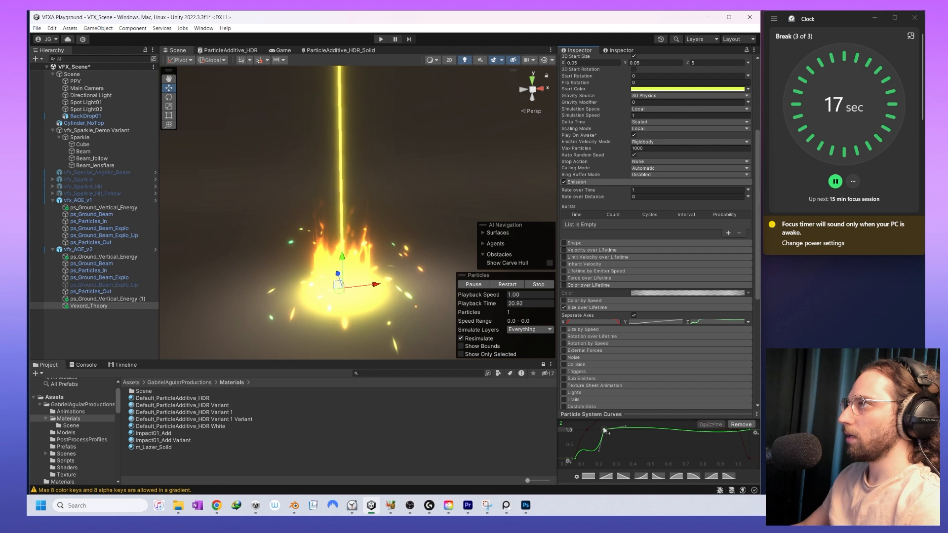
{"action": "left_click_drag", "start_coordinate": [604, 430], "coordinate": [589, 430]}
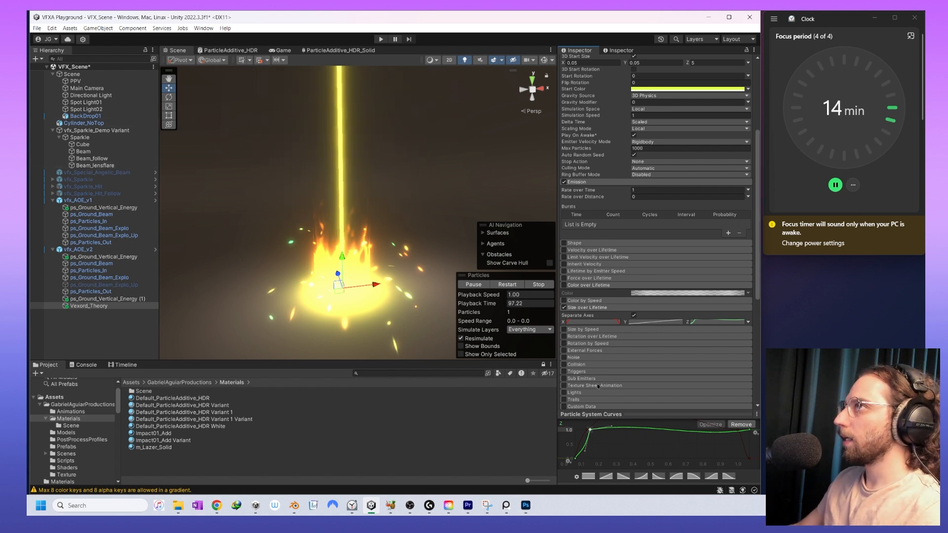
- Copy the X size curve and paste it onto the Y axis
{"action": "left_click", "coordinate": [654, 322]}
{"action": "right_click", "coordinate": [602, 322]}
{"action": "left_click", "coordinate": [605, 327]}
{"action": "right_click", "coordinate": [636, 322]}
{"action": "left_click", "coordinate": [646, 336]}
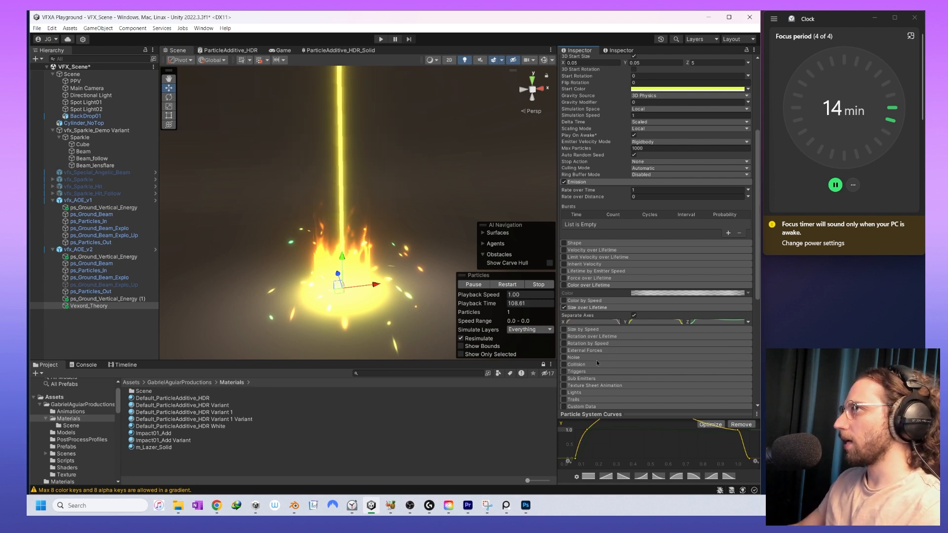
- Add a brief early peak to the X size curve, followed by a dip to nearly 0 at about 0.25
{"action": "left_click", "coordinate": [578, 323]}
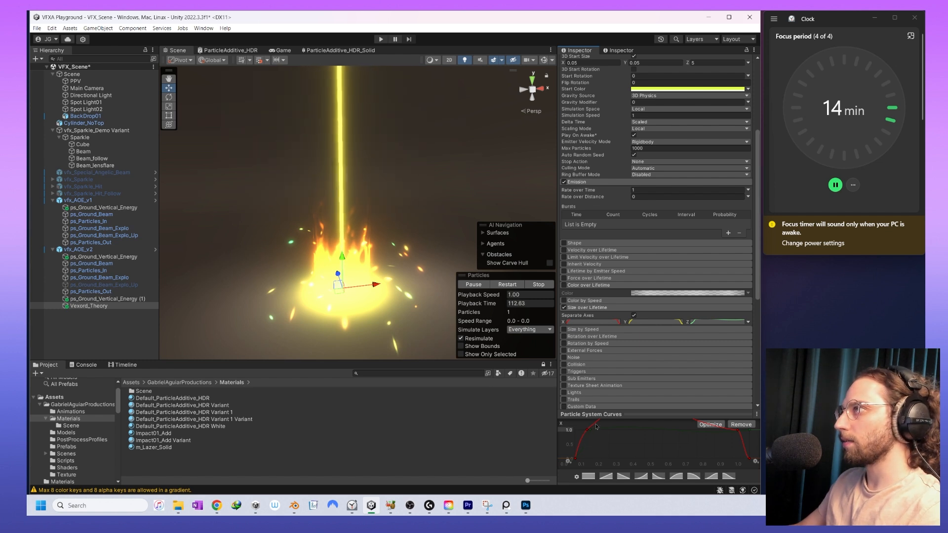
{"action": "left_click_drag", "start_coordinate": [587, 431], "coordinate": [622, 396]}
{"action": "double_click", "coordinate": [590, 425]}
{"action": "double_click", "coordinate": [616, 440]}
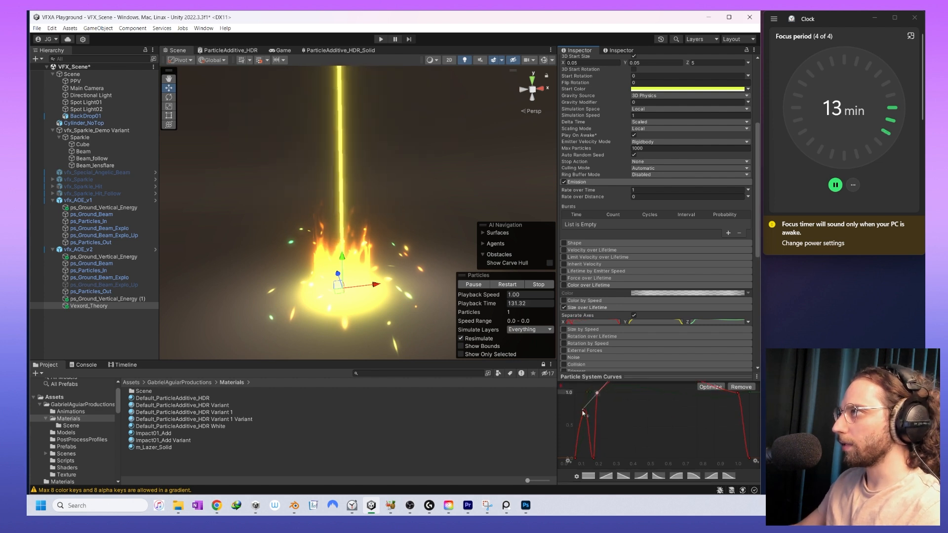
{"action": "left_click_drag", "start_coordinate": [584, 410], "coordinate": [587, 412]}
{"action": "left_click", "coordinate": [581, 413]}
{"action": "left_click", "coordinate": [592, 457]}
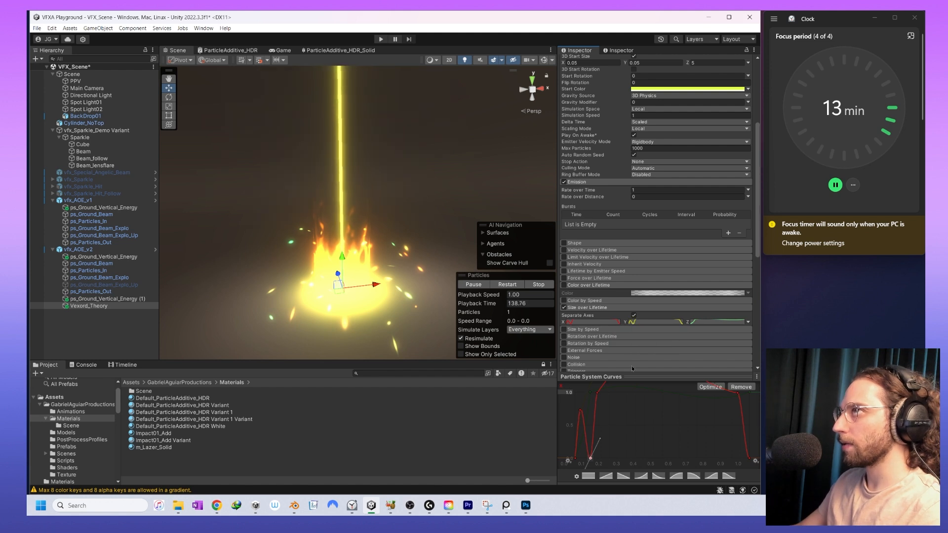
{"action": "left_click_drag", "start_coordinate": [590, 459], "coordinate": [607, 458]}
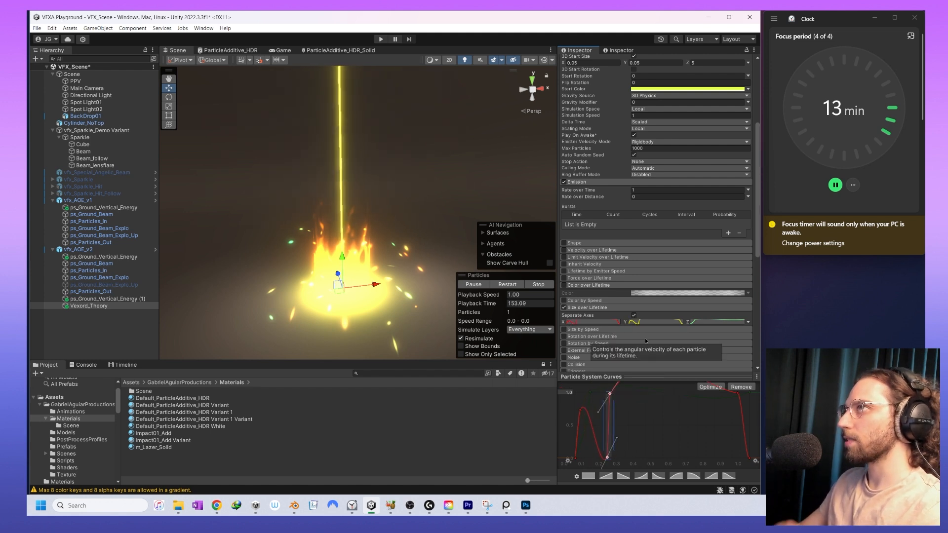
- Add a key on the X curve's rise just after the dip and undo the move of the upper key
{"action": "left_click", "coordinate": [609, 460]}
{"action": "double_click", "coordinate": [608, 443]}
{"action": "left_click_drag", "start_coordinate": [608, 443], "coordinate": [626, 455]}
{"action": "key", "text": "ctrl+z"}
{"action": "left_click_drag", "start_coordinate": [610, 394], "coordinate": [615, 430]}
{"action": "double_click", "coordinate": [614, 402]}
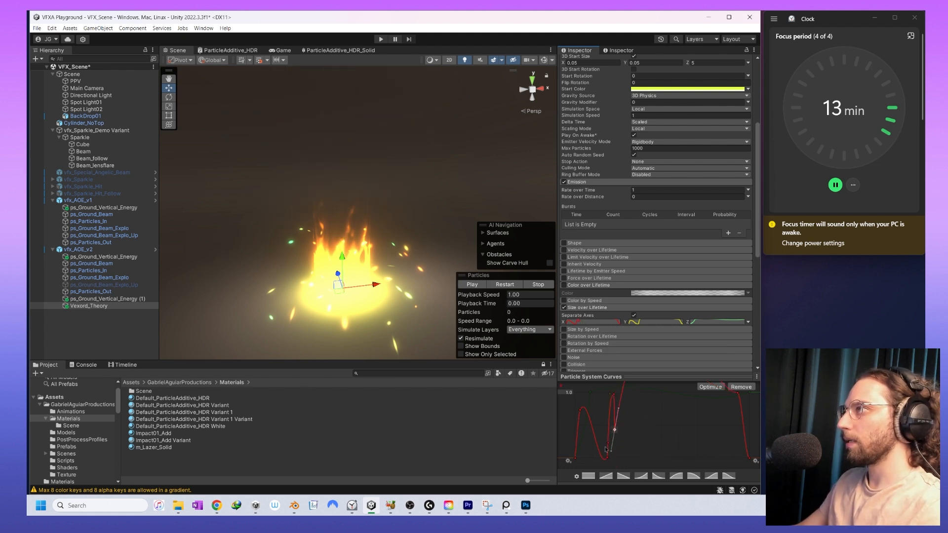
{"action": "key", "text": "ctrl+z"}
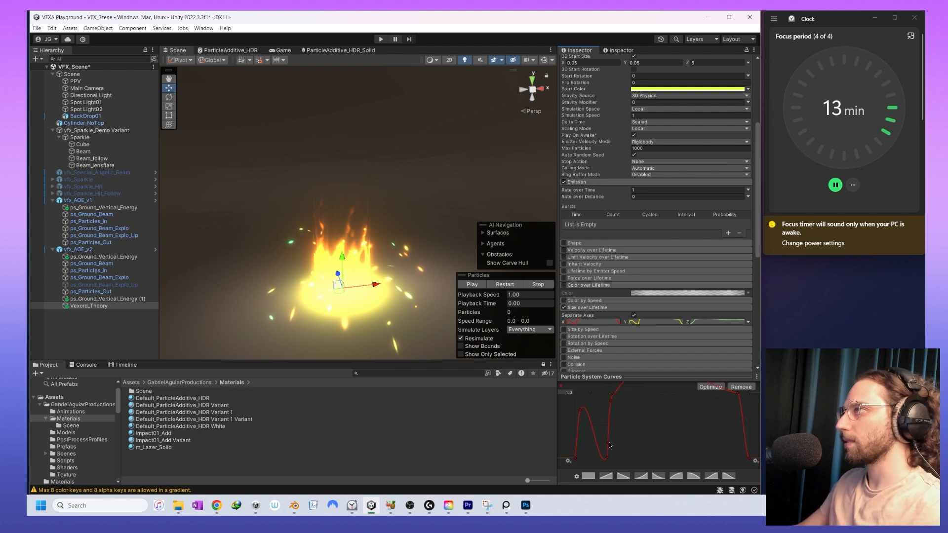
- Delete the extra key on the X curve's rise, shift the upper key to about 0.3 and lower the remaining key beside the dip
{"action": "left_click", "coordinate": [608, 445]}
{"action": "left_click", "coordinate": [611, 402]}
{"action": "key", "text": "Delete"}
{"action": "left_click_drag", "start_coordinate": [613, 395], "coordinate": [618, 394]}
{"action": "left_click", "coordinate": [609, 445]}
{"action": "left_click_drag", "start_coordinate": [610, 445], "coordinate": [616, 454]}
- Set both tangents to Free on the two low keys of the X curve's dip
{"action": "right_click", "coordinate": [615, 454]}
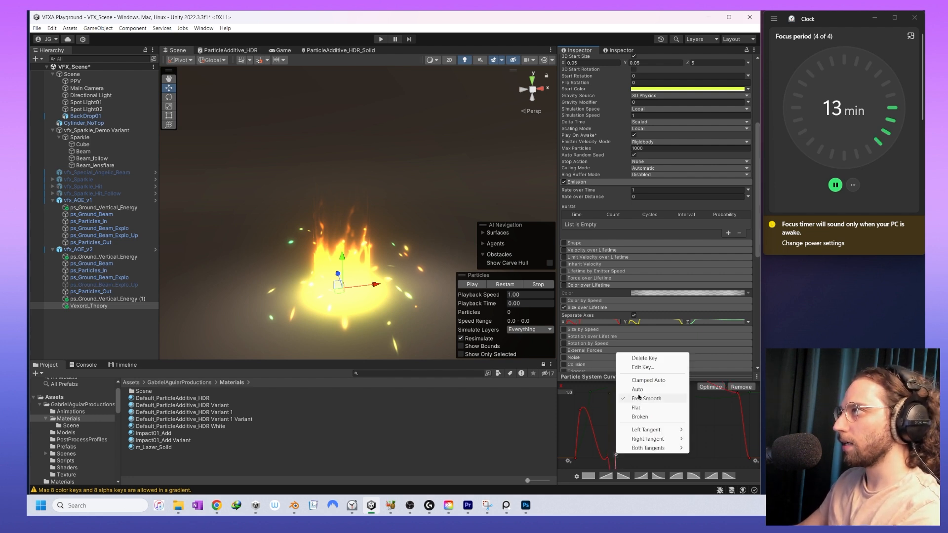
{"action": "mouse_move", "coordinate": [656, 448]}
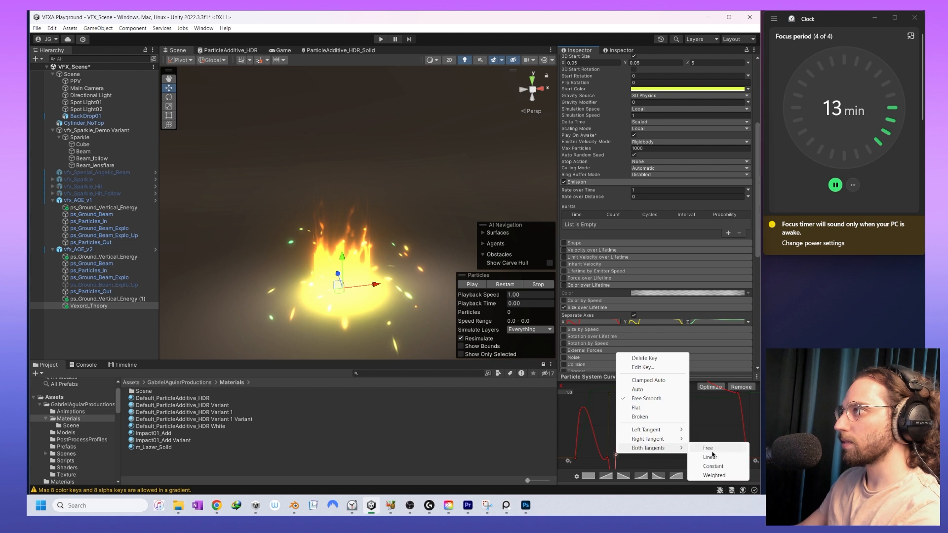
{"action": "left_click", "coordinate": [712, 451]}
{"action": "right_click", "coordinate": [606, 457]}
{"action": "mouse_move", "coordinate": [626, 453]}
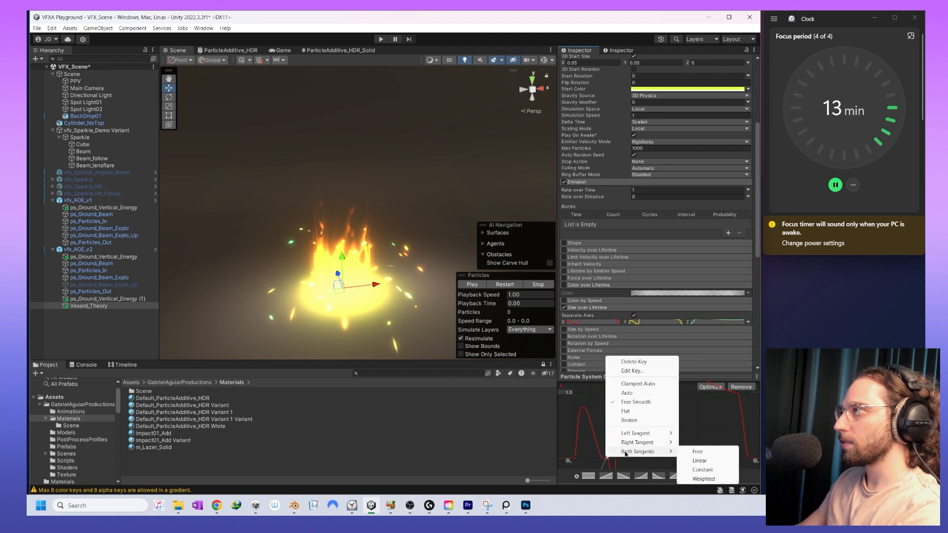
{"action": "left_click", "coordinate": [696, 452]}
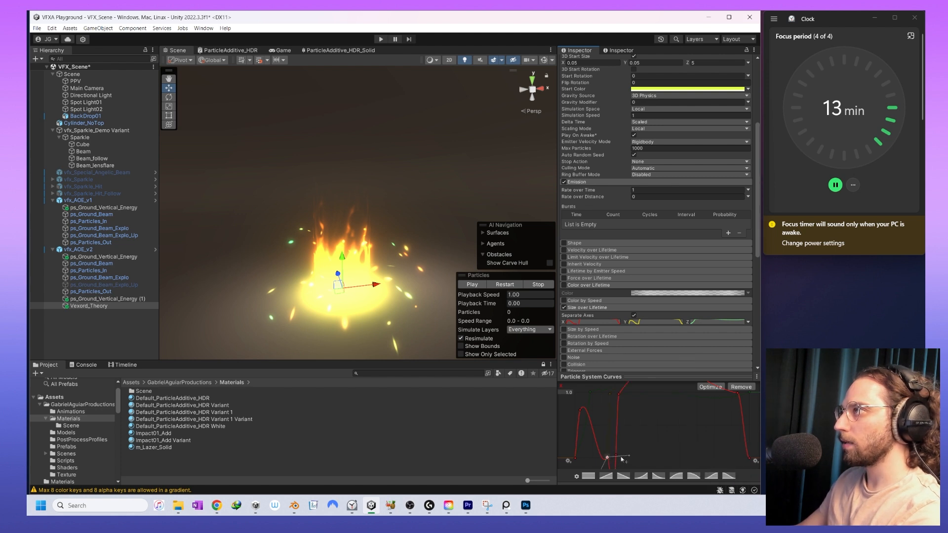
- Flatten the X curve's dip by adjusting the tangents and moving its first low key to about 0.2
{"action": "left_click_drag", "start_coordinate": [621, 453], "coordinate": [617, 456]}
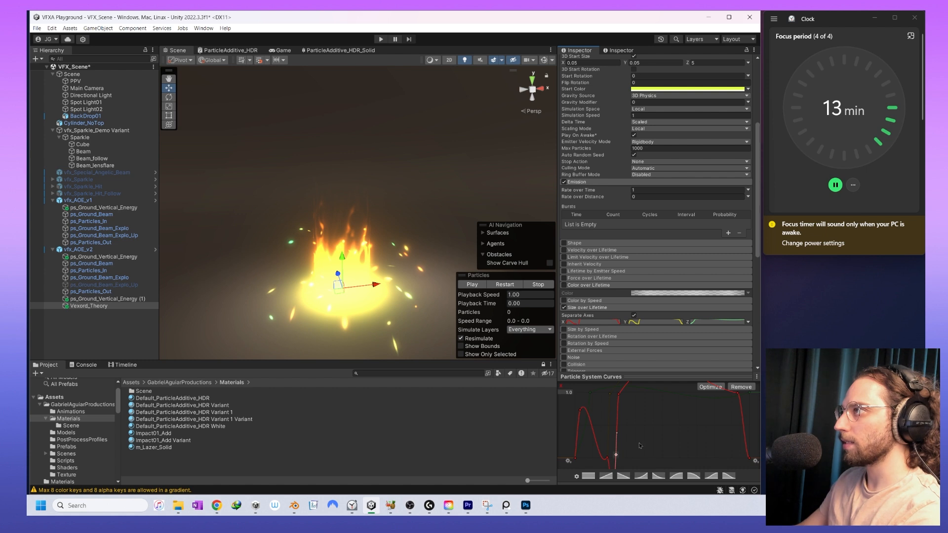
{"action": "left_click_drag", "start_coordinate": [616, 455], "coordinate": [614, 441]}
{"action": "mouse_move", "coordinate": [613, 463]}
{"action": "left_mouse_down"}
{"action": "mouse_move", "coordinate": [595, 440]}
{"action": "mouse_move", "coordinate": [616, 458]}
{"action": "mouse_move", "coordinate": [601, 445]}
{"action": "mouse_move", "coordinate": [598, 458]}
{"action": "left_mouse_up"}
{"action": "left_click", "coordinate": [607, 458]}
- Play Vexord_Theory to check the beam with the reshaped size curves
{"action": "left_click", "coordinate": [471, 284]}
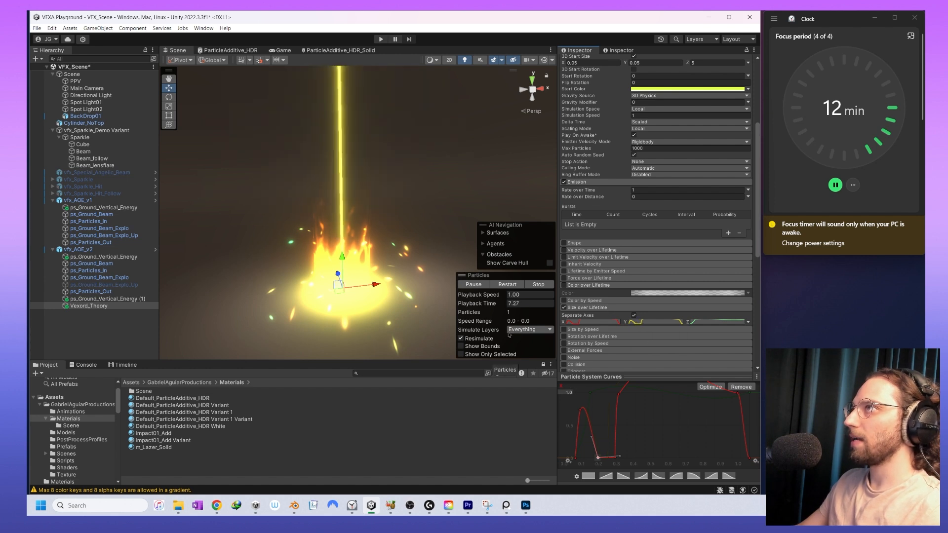
{"action": "scroll", "coordinate": [693, 450], "scroll_direction": "down", "scroll_amount": 1}
{"action": "scroll", "coordinate": [691, 450], "scroll_direction": "down", "scroll_amount": 1}
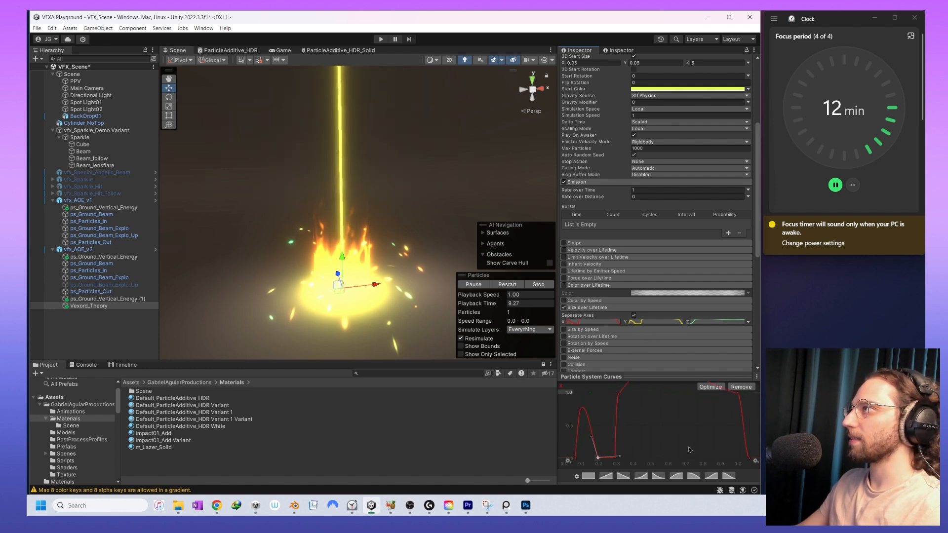
- Shift the X curve's last upper key, before its final fall, to an earlier time
{"action": "left_click", "coordinate": [618, 394]}
{"action": "left_click", "coordinate": [625, 385]}
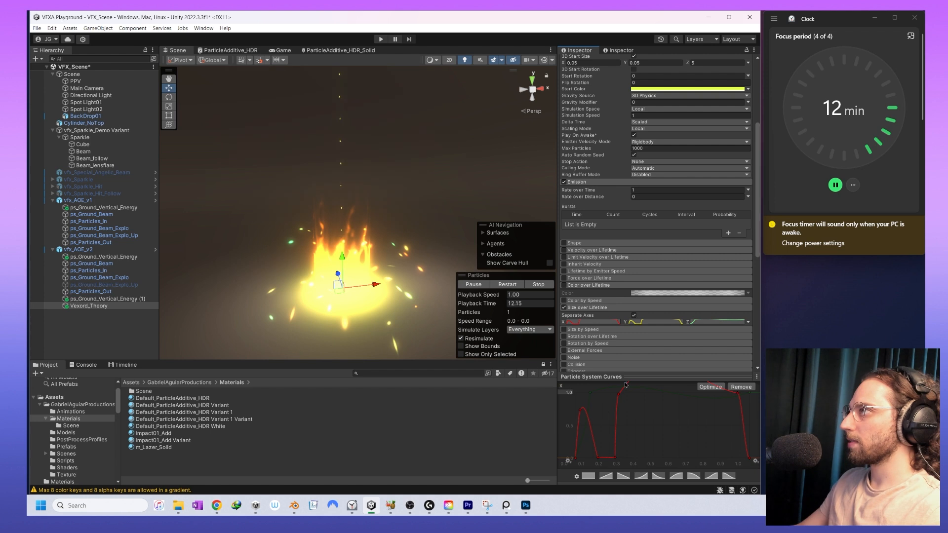
{"action": "left_click", "coordinate": [618, 394]}
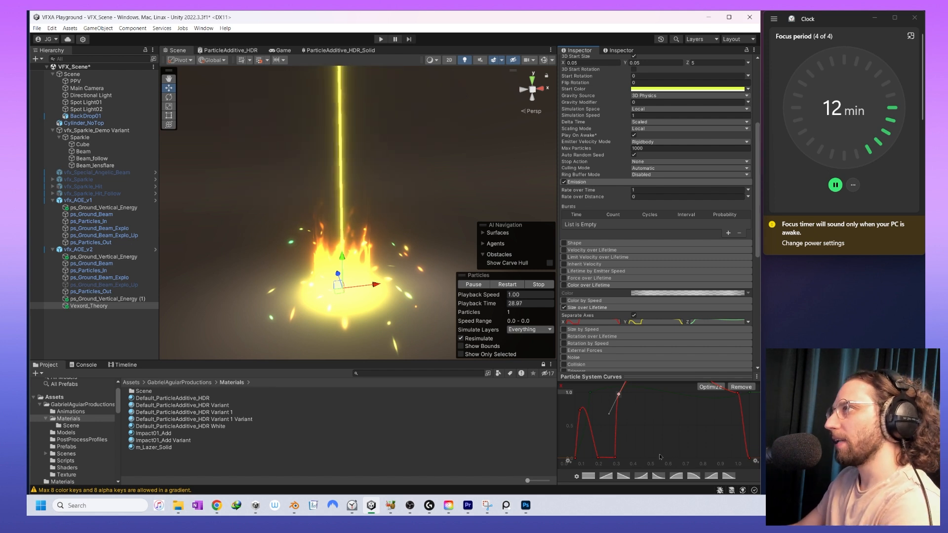
{"action": "left_click", "coordinate": [629, 463]}
{"action": "left_click_drag", "start_coordinate": [737, 393], "coordinate": [720, 393]}
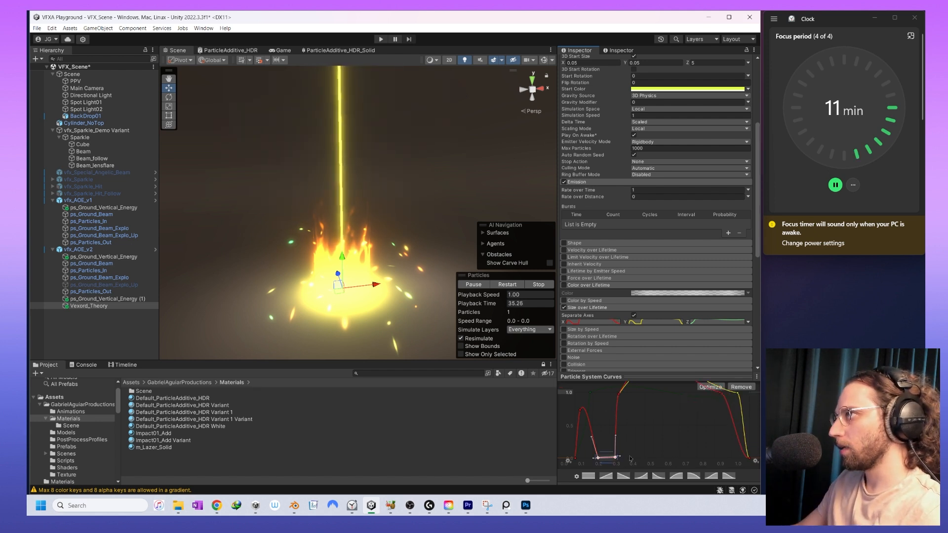
{"action": "left_click", "coordinate": [630, 457]}
{"action": "left_click_drag", "start_coordinate": [634, 461], "coordinate": [566, 402]}
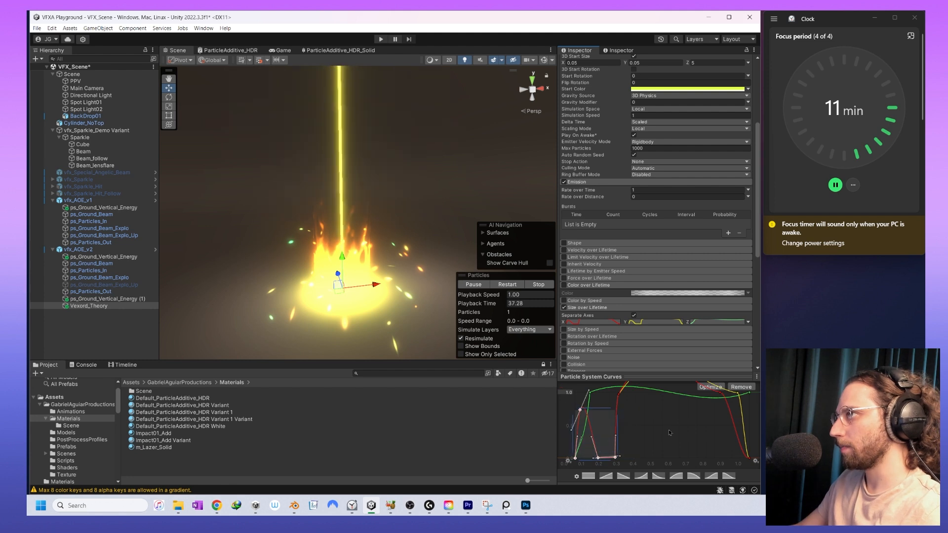
{"action": "left_click", "coordinate": [656, 431]}
{"action": "left_click_drag", "start_coordinate": [633, 460], "coordinate": [590, 453]}
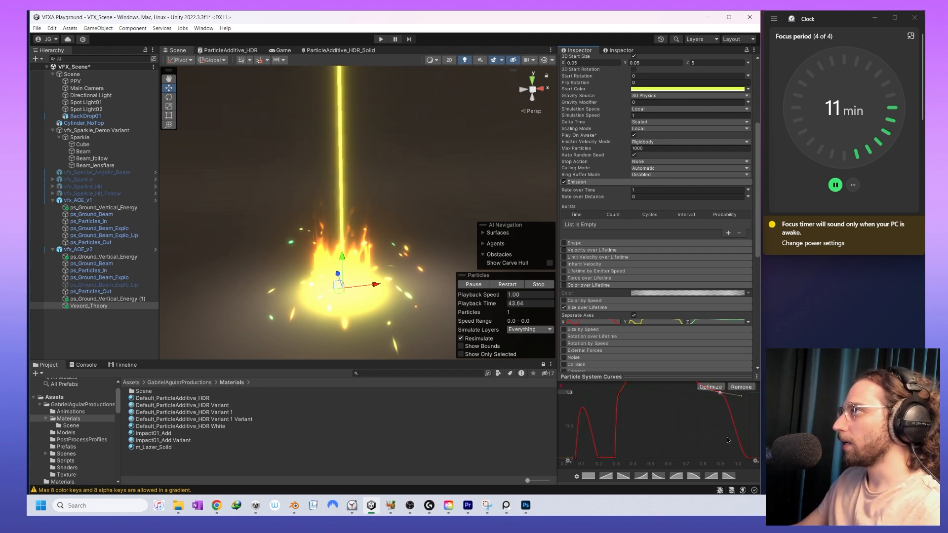
- Add a key on the X curve's final fall and lower it almost to zero at about 0.9
{"action": "double_click", "coordinate": [734, 426]}
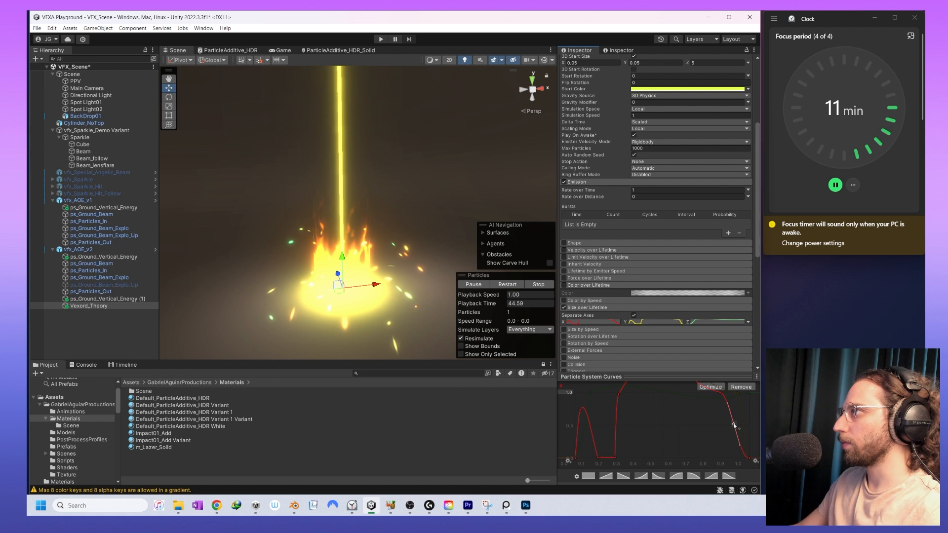
{"action": "left_click_drag", "start_coordinate": [733, 426], "coordinate": [734, 453]}
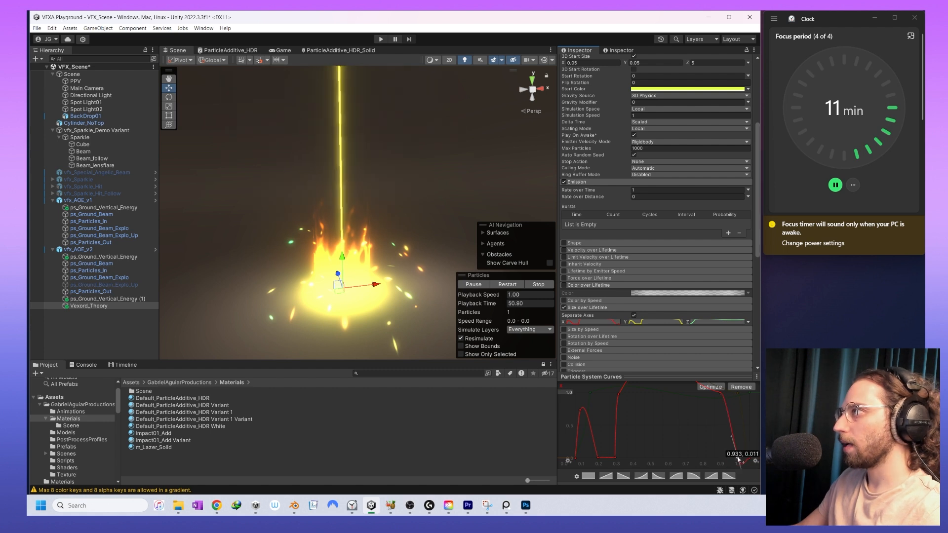
{"action": "left_click_drag", "start_coordinate": [736, 455], "coordinate": [735, 459]}
{"action": "left_click_drag", "start_coordinate": [735, 459], "coordinate": [734, 458]}
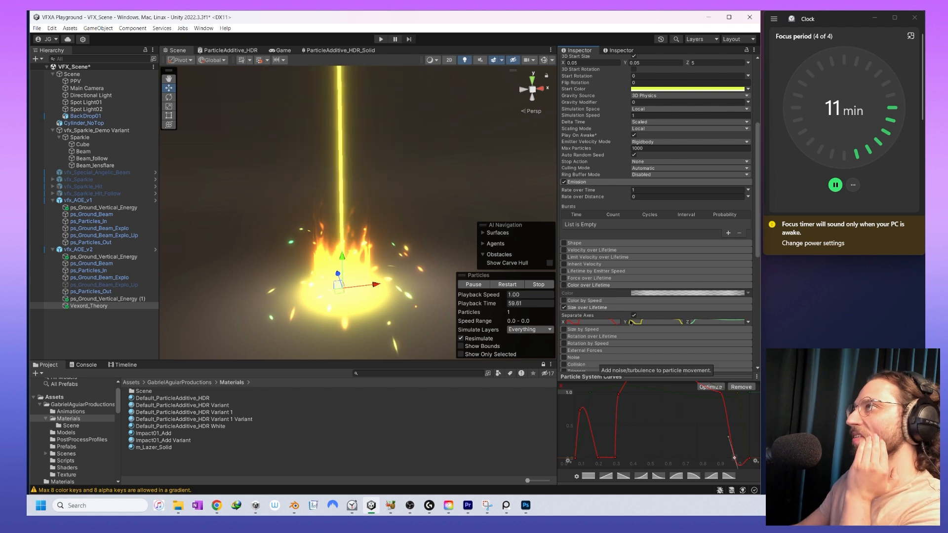
- Set both the Duration and the Start Lifetime of Vexord_Theory to 3
{"action": "scroll", "coordinate": [653, 246], "scroll_direction": "up", "scroll_amount": 5}
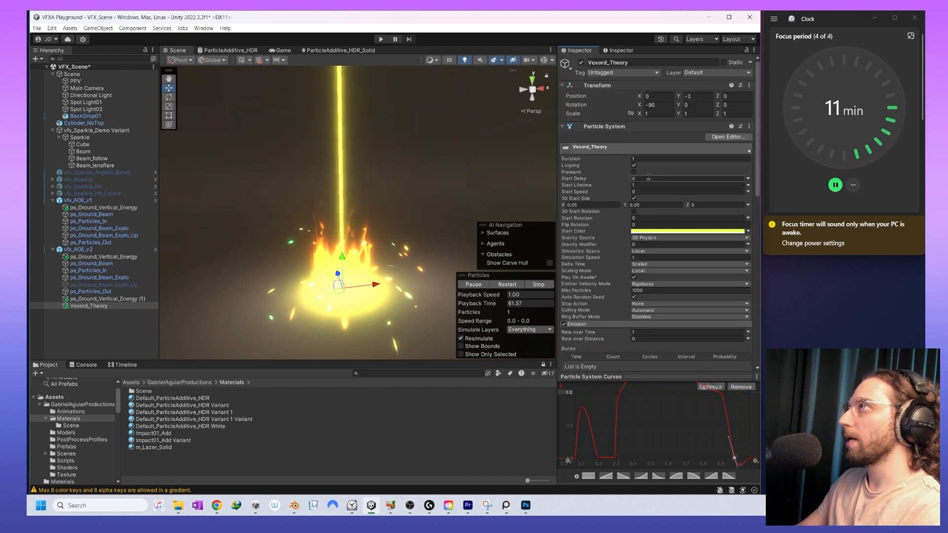
{"action": "left_click", "coordinate": [653, 157]}
{"action": "type", "text": "3"}
{"action": "left_click", "coordinate": [650, 185]}
{"action": "type", "text": "3"}
{"action": "key", "text": "Return"}
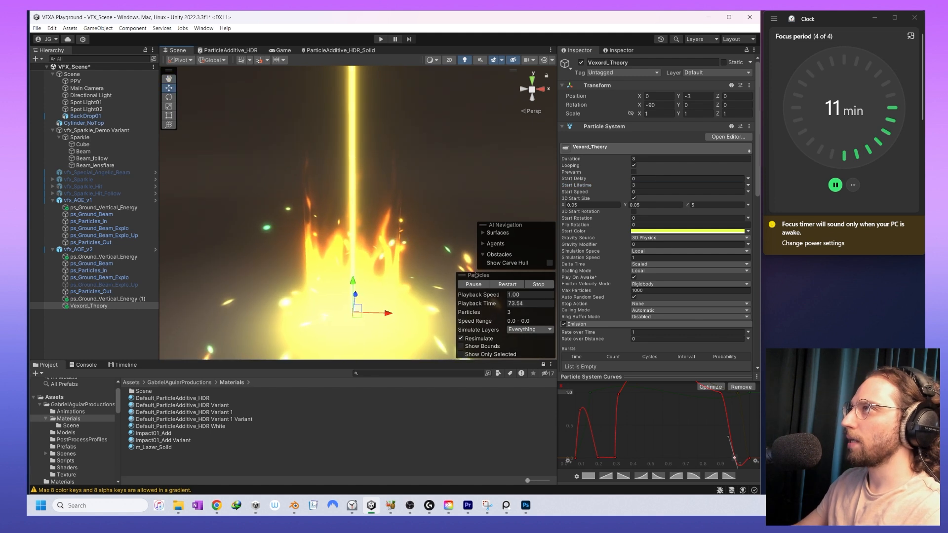
- Set Vexord_Theory's emission Rate over Time to 0 and add a burst with count 30 and interval 3
{"action": "scroll", "coordinate": [744, 198], "scroll_direction": "down", "scroll_amount": 4}
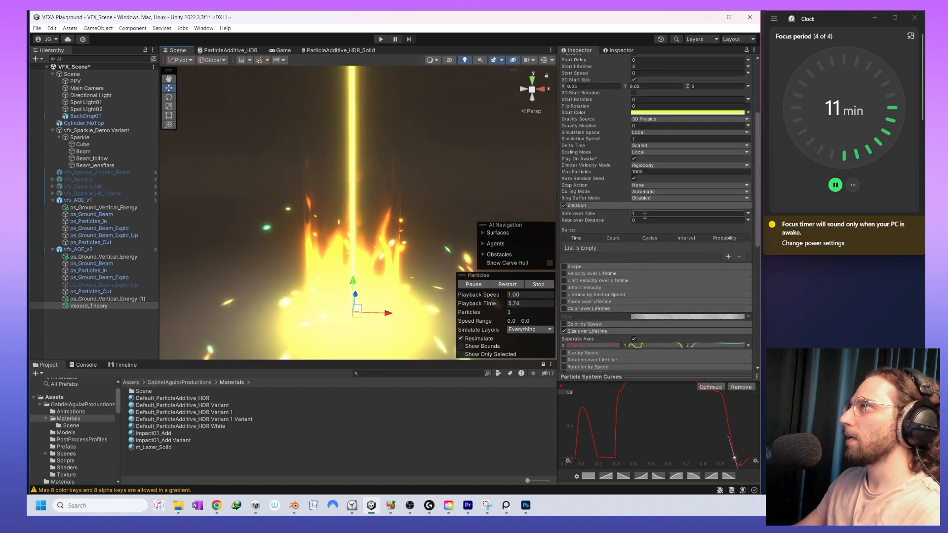
{"action": "left_click", "coordinate": [740, 214]}
{"action": "type", "text": "0"}
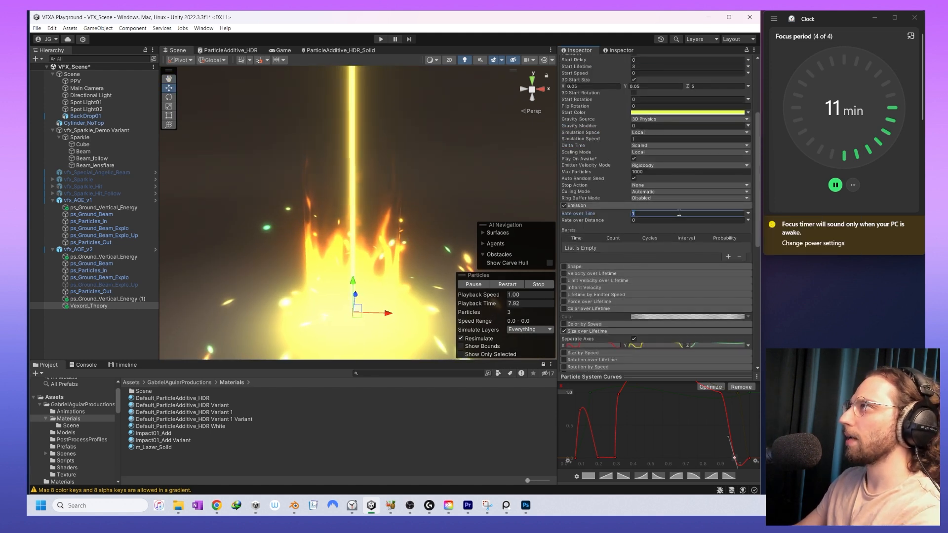
{"action": "left_click", "coordinate": [728, 258]}
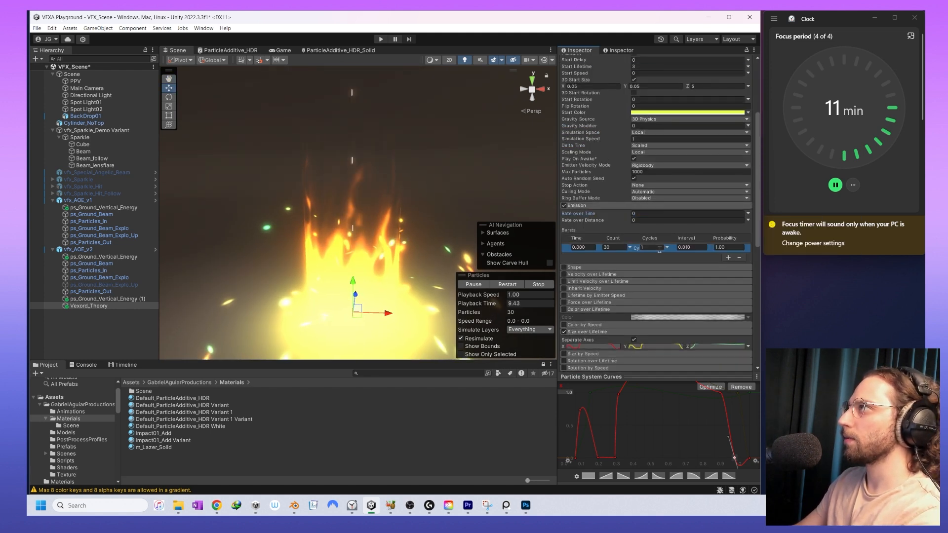
{"action": "left_click", "coordinate": [688, 248]}
{"action": "type", "text": "1"}
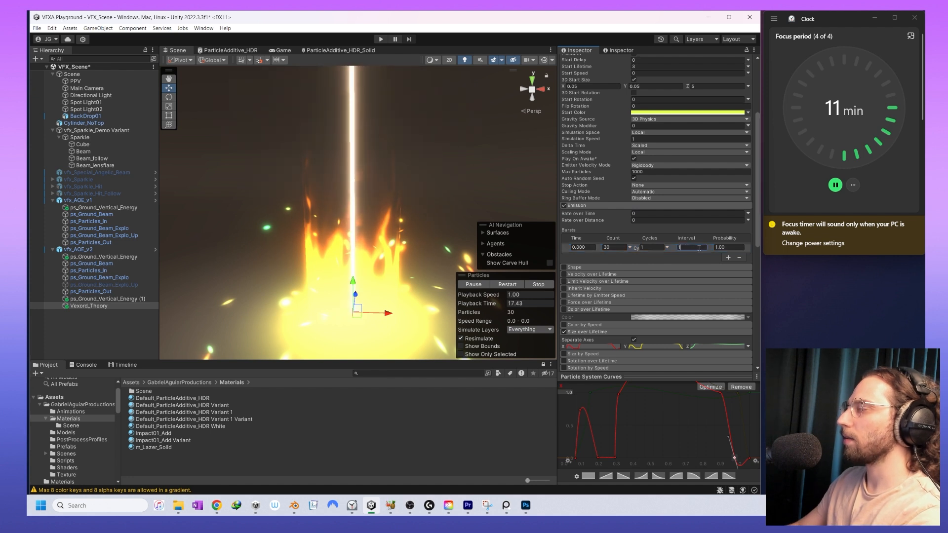
- Nudge the X curve's upper key before the final fall slightly earlier
{"action": "scroll", "coordinate": [686, 306], "scroll_direction": "down", "scroll_amount": 2}
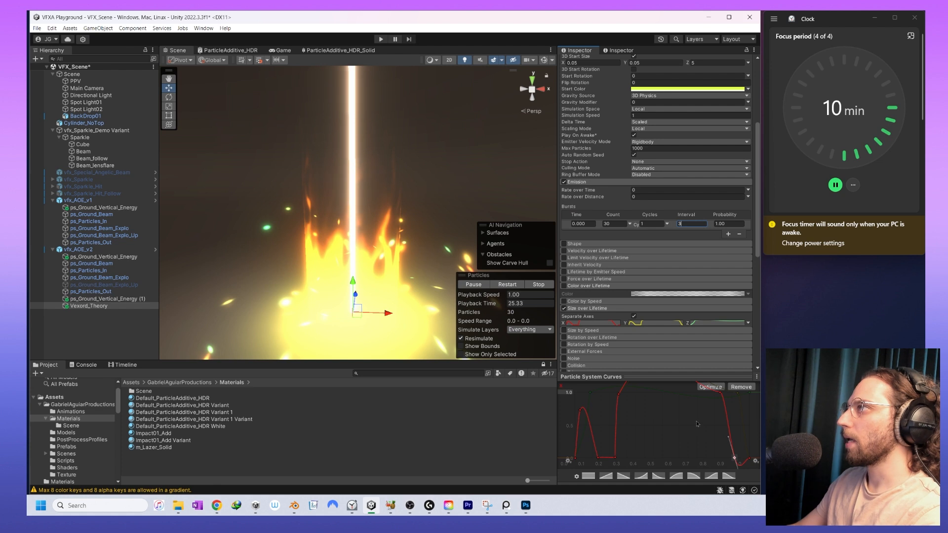
{"action": "left_click", "coordinate": [720, 393]}
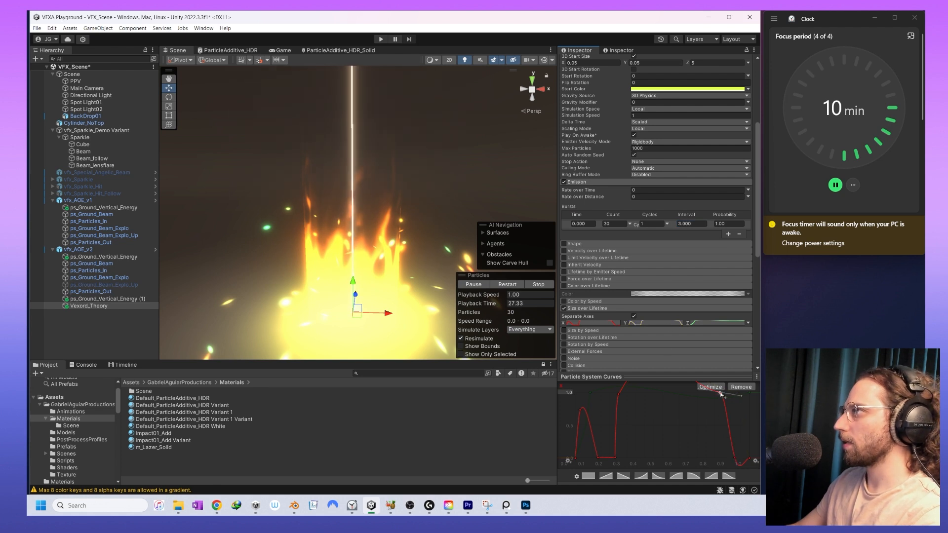
{"action": "left_click_drag", "start_coordinate": [720, 394], "coordinate": [717, 384]}
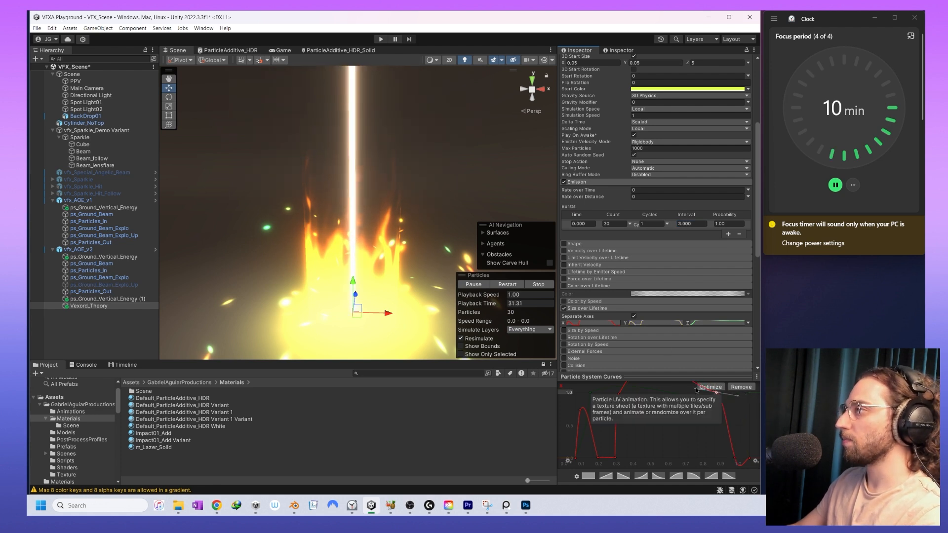
- Restart the vfx_AOE_v2 systems from ps_Ground_Beam through Vexord_Theory together to check the beam's timing
{"action": "scroll", "coordinate": [316, 257], "scroll_direction": "down", "scroll_amount": 4}
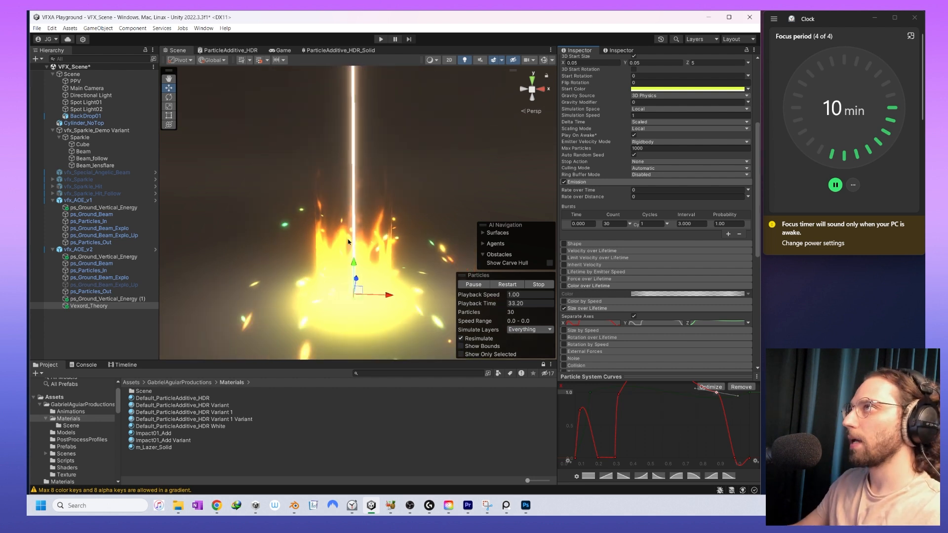
{"action": "left_click_drag", "start_coordinate": [296, 257], "coordinate": [341, 276], "text": "alt"}
{"action": "left_click", "coordinate": [91, 263]}
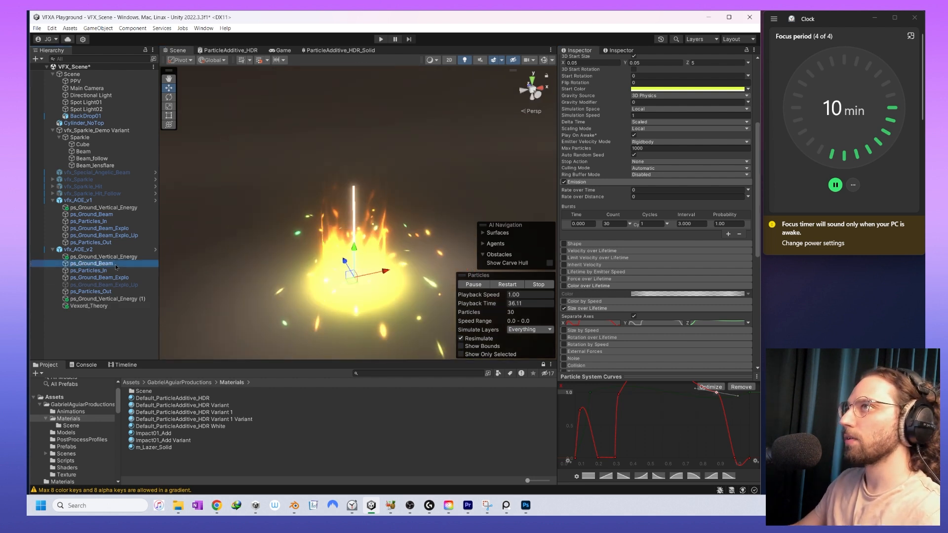
{"action": "left_click", "coordinate": [91, 291], "text": "shift"}
{"action": "left_click", "coordinate": [507, 285]}
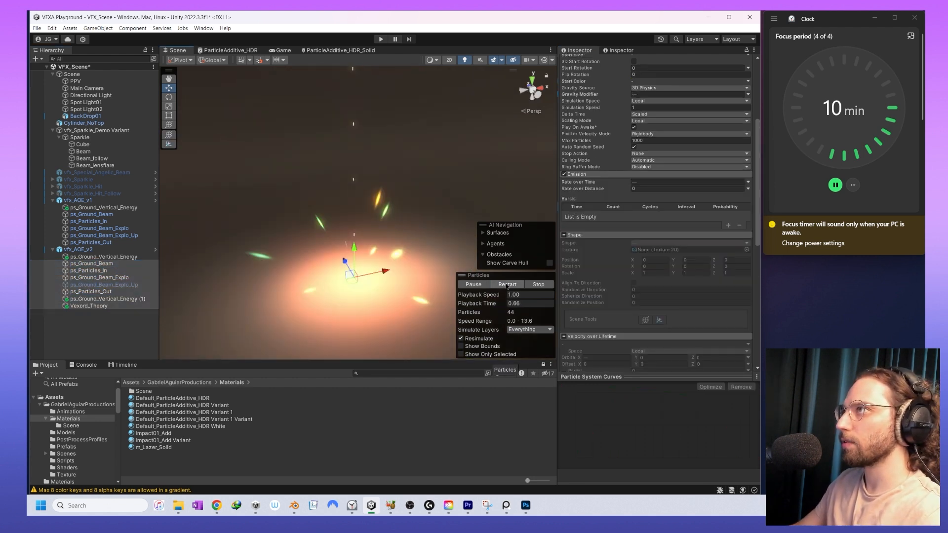
- Set Vexord_Theory's Start Delay to 1.29, matching ps_Ground_Vertical_Energy (1)
{"action": "left_click", "coordinate": [114, 299]}
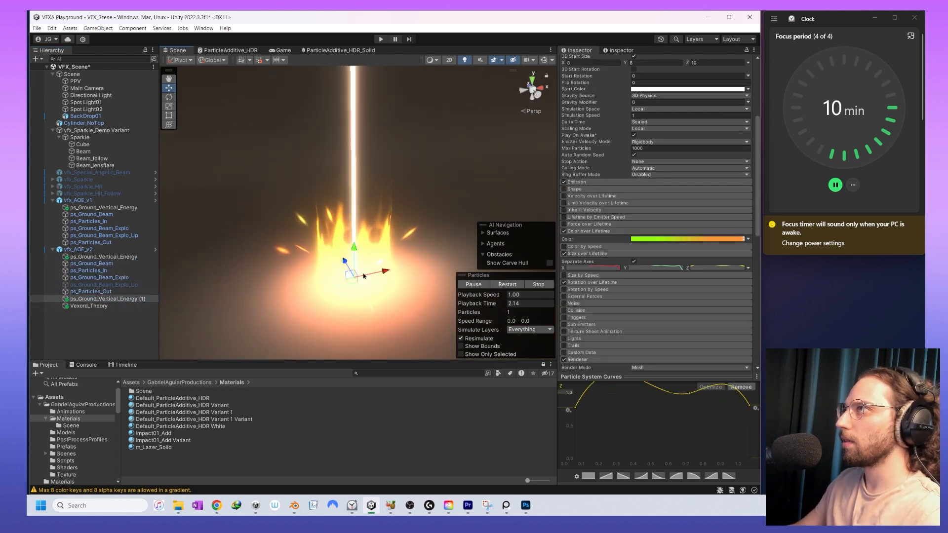
{"action": "scroll", "coordinate": [637, 222], "scroll_direction": "up", "scroll_amount": 5}
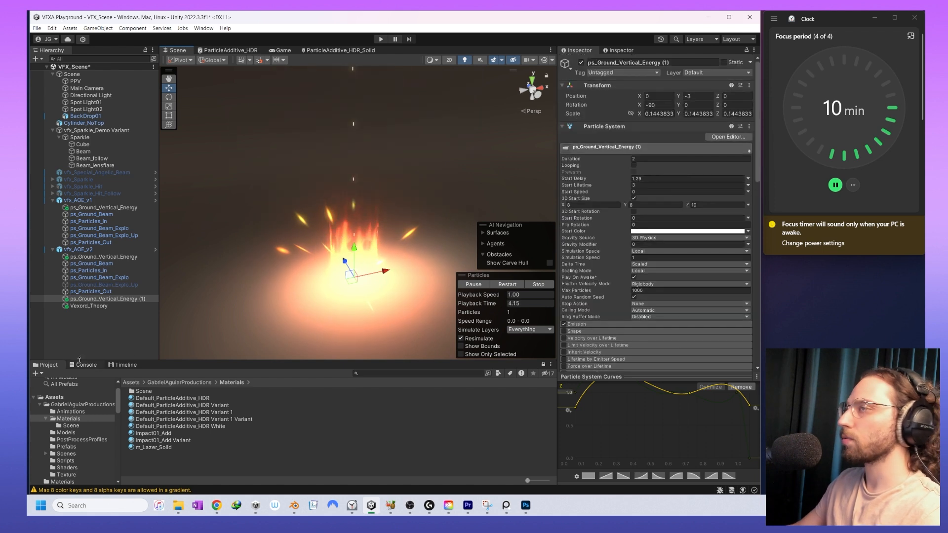
{"action": "left_click", "coordinate": [88, 306]}
{"action": "left_click", "coordinate": [642, 179]}
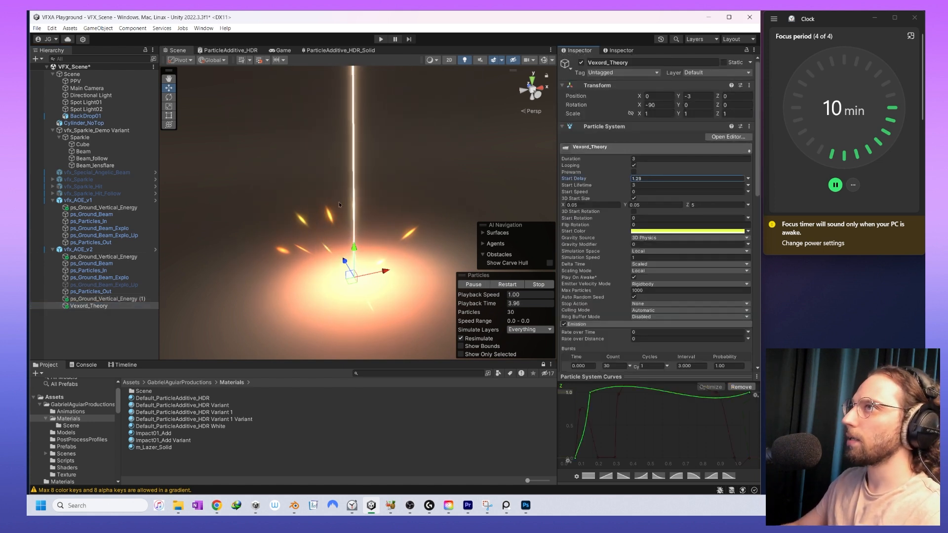
{"action": "type", "text": "1.29"}
{"action": "left_click", "coordinate": [91, 292], "text": "shift"}
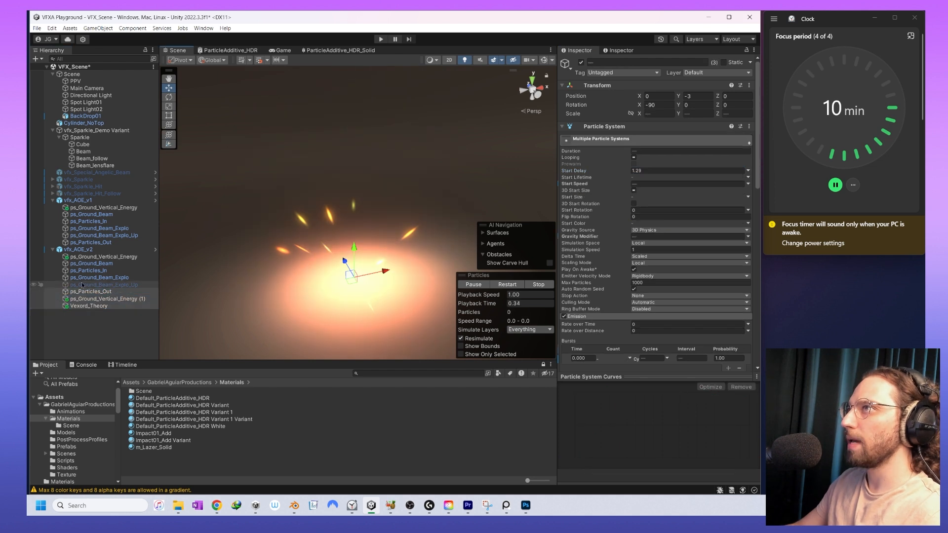
- Set Vexord_Theory's Start Delay to 1.25 and preview it with all active particle systems of vfx_AOE_v2
{"action": "left_click", "coordinate": [85, 306]}
{"action": "left_click", "coordinate": [646, 179]}
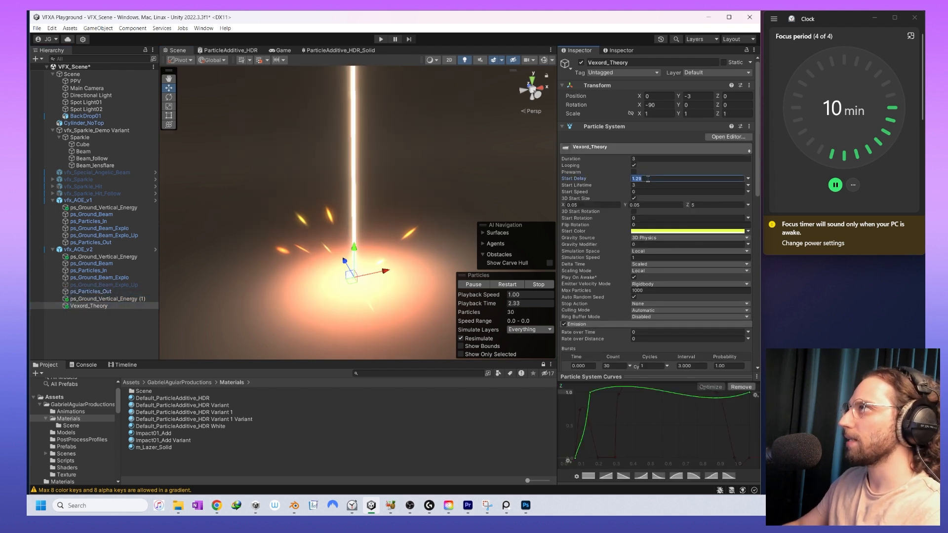
{"action": "type", "text": "1.2"}
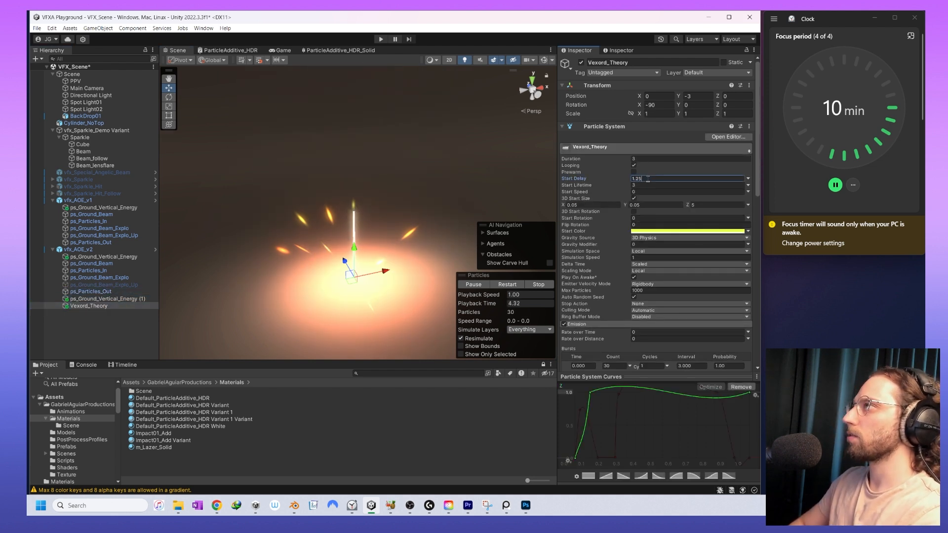
{"action": "type", "text": "5"}
{"action": "left_click", "coordinate": [105, 292], "text": "shift"}
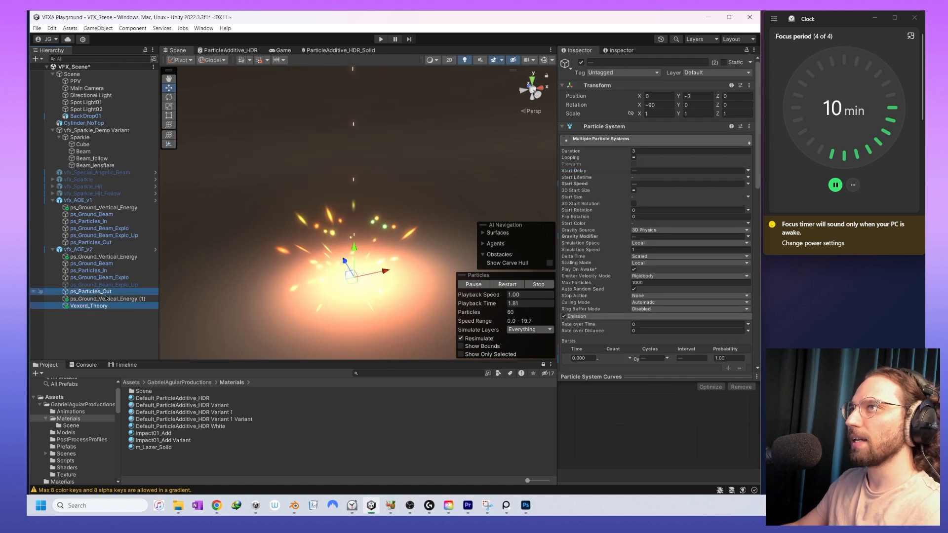
{"action": "left_click", "coordinate": [106, 278], "text": "ctrl"}
{"action": "left_click", "coordinate": [106, 271], "text": "ctrl"}
{"action": "left_click", "coordinate": [108, 264], "text": "ctrl"}
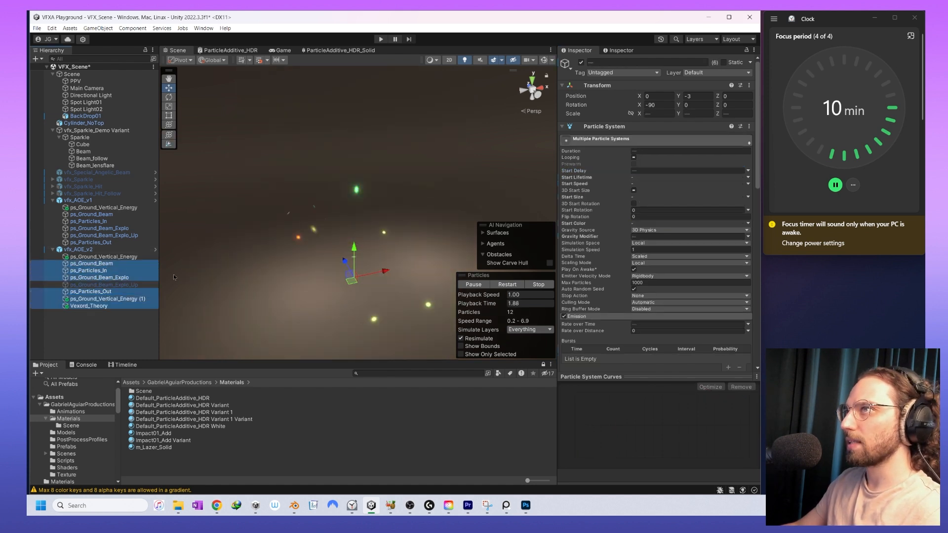
{"action": "left_click", "coordinate": [135, 258], "text": "ctrl"}
- Reselect Vexord_Theory and the other active vfx_AOE_v2 systems and replay them together to recheck the beam's timing
{"action": "left_click", "coordinate": [89, 306]}
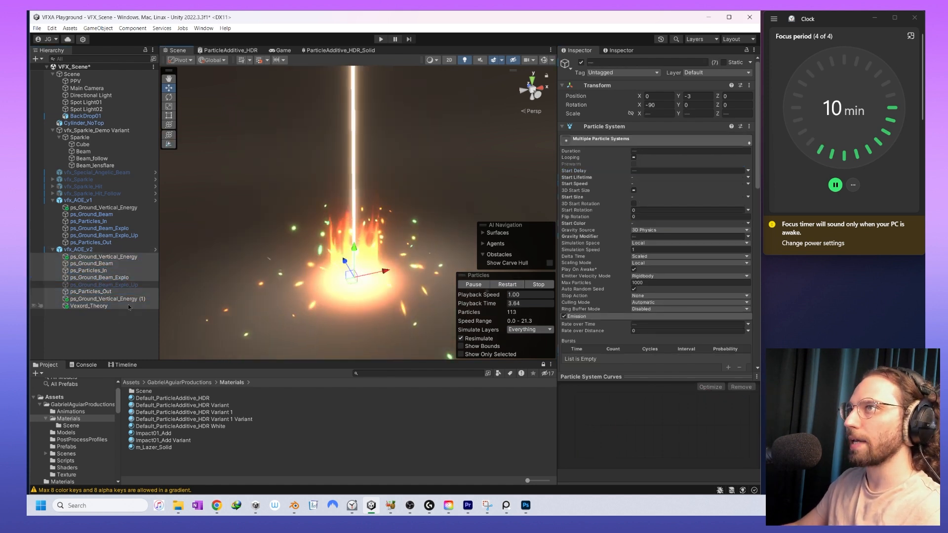
{"action": "left_click", "coordinate": [647, 179]}
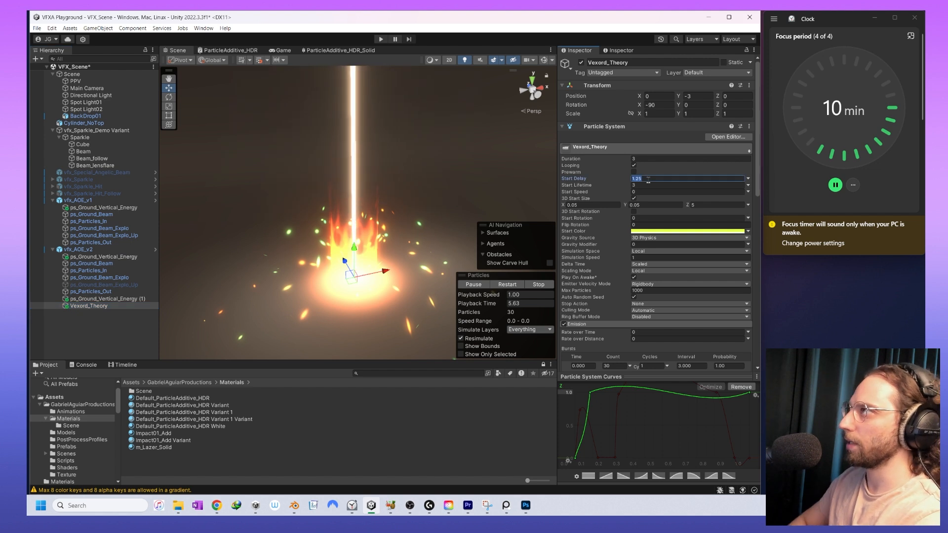
{"action": "left_click", "coordinate": [100, 299], "text": "ctrl"}
{"action": "left_click", "coordinate": [98, 292], "text": "ctrl"}
{"action": "left_click", "coordinate": [93, 280], "text": "ctrl"}
{"action": "left_click", "coordinate": [89, 270], "text": "ctrl"}
{"action": "left_click", "coordinate": [91, 264], "text": "ctrl"}
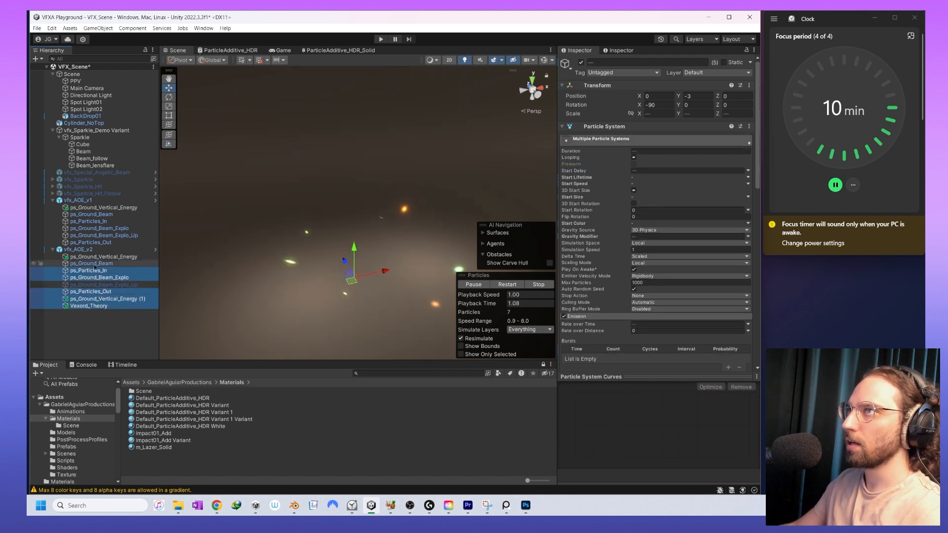
{"action": "left_click", "coordinate": [98, 257], "text": "ctrl"}
{"action": "left_click", "coordinate": [99, 299]}
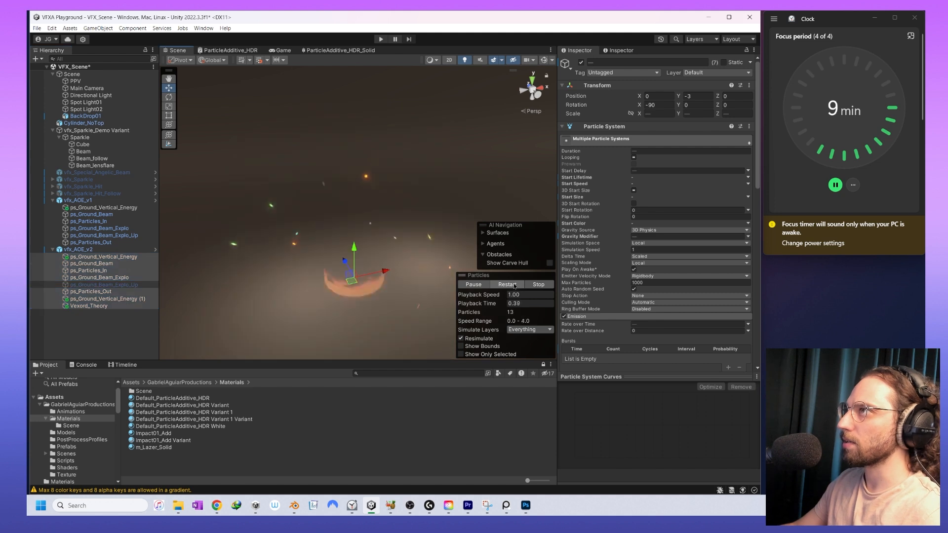
- Set Vexord_Theory's Start Delay to 0.5 and restart all active vfx_AOE_v2 particle systems together
{"action": "left_click", "coordinate": [89, 305]}
{"action": "left_click", "coordinate": [647, 179]}
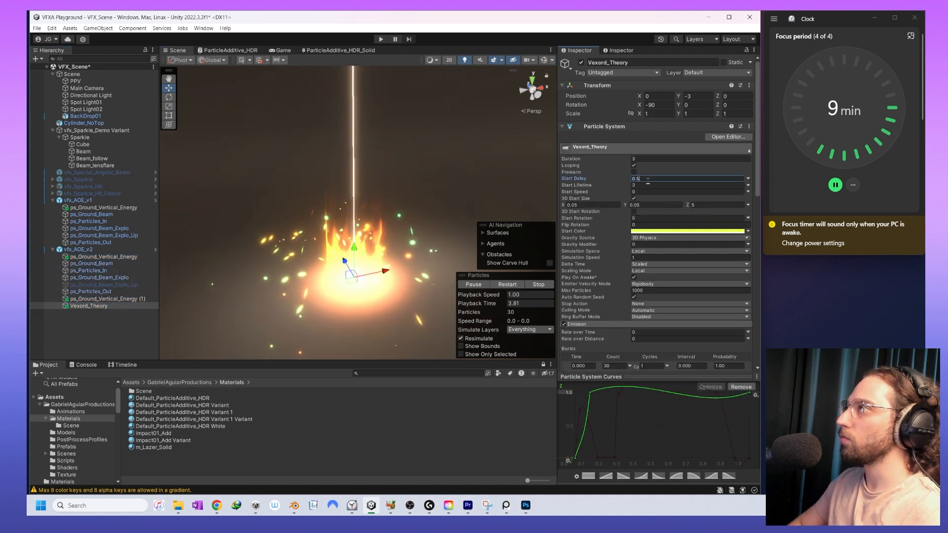
{"action": "left_click", "coordinate": [144, 298], "text": "ctrl"}
{"action": "left_click", "coordinate": [141, 292], "text": "ctrl"}
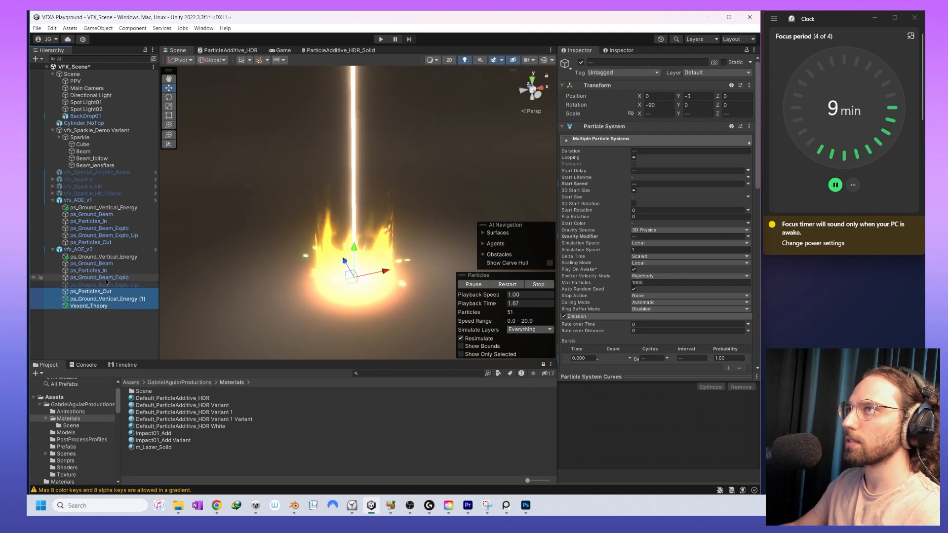
{"action": "left_click", "coordinate": [138, 278], "text": "ctrl"}
{"action": "left_click", "coordinate": [135, 271], "text": "ctrl"}
{"action": "left_click", "coordinate": [134, 264], "text": "ctrl"}
{"action": "left_click", "coordinate": [134, 259], "text": "ctrl"}
{"action": "left_click", "coordinate": [507, 285]}
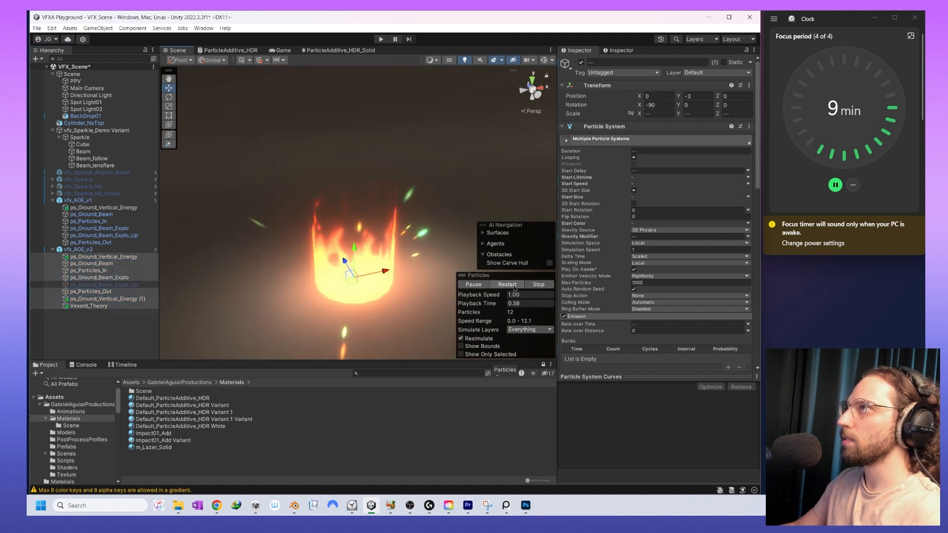
- Turn off Looping on Vexord_Theory and restart it together with the other active vfx_AOE_v2 particle systems
{"action": "left_click_drag", "start_coordinate": [385, 252], "coordinate": [346, 203], "text": "alt"}
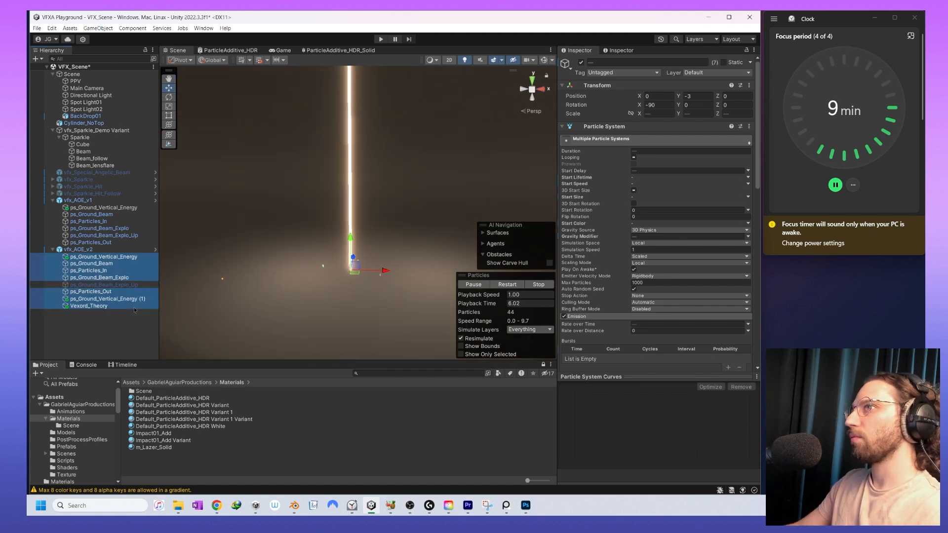
{"action": "left_click", "coordinate": [89, 306]}
{"action": "left_click", "coordinate": [89, 298], "text": "ctrl"}
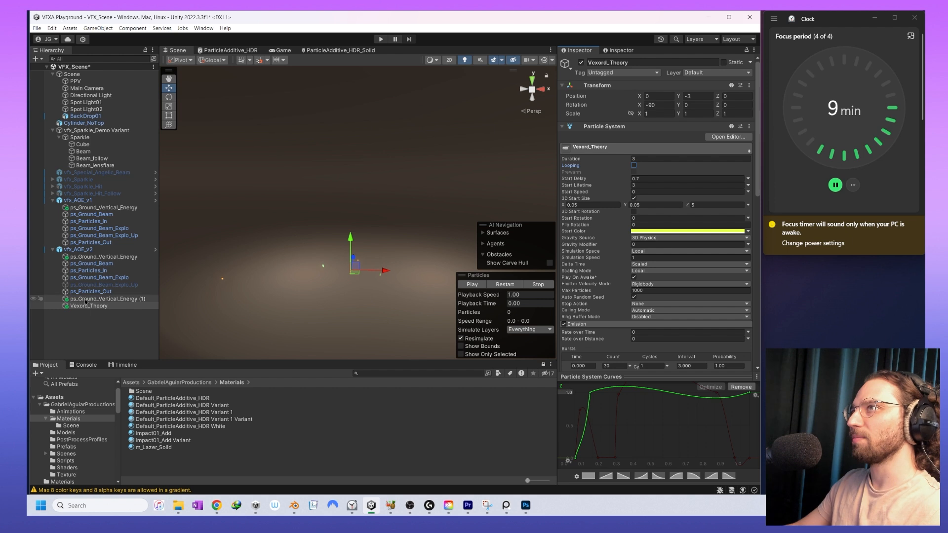
{"action": "left_click", "coordinate": [89, 292], "text": "ctrl"}
{"action": "left_click", "coordinate": [90, 278], "text": "ctrl"}
{"action": "left_click", "coordinate": [90, 271], "text": "ctrl"}
{"action": "left_click", "coordinate": [91, 264], "text": "ctrl"}
{"action": "left_click", "coordinate": [92, 257], "text": "ctrl"}
{"action": "left_click", "coordinate": [510, 285]}
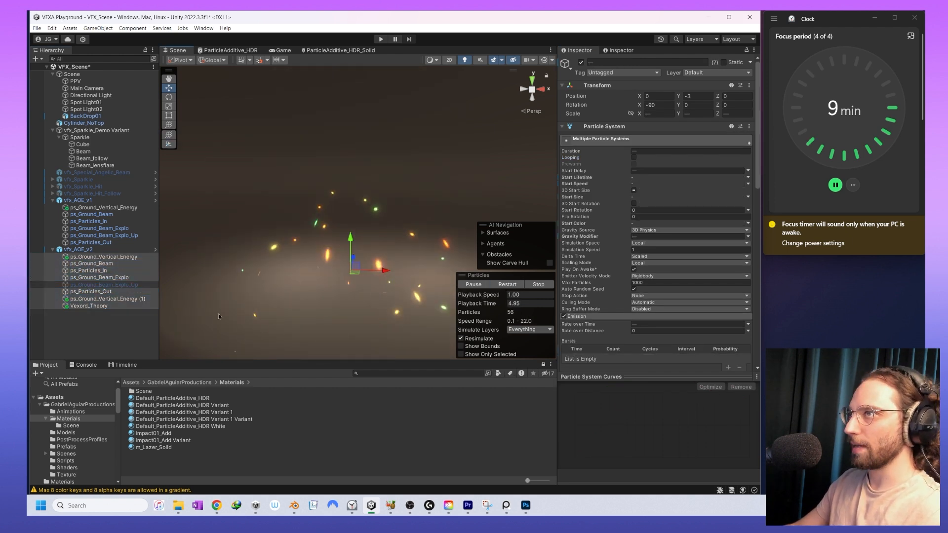
- Set Vexord_Theory's Start Lifetime to 4 and replay it with all active vfx_AOE_v2 systems
{"action": "left_click", "coordinate": [136, 306]}
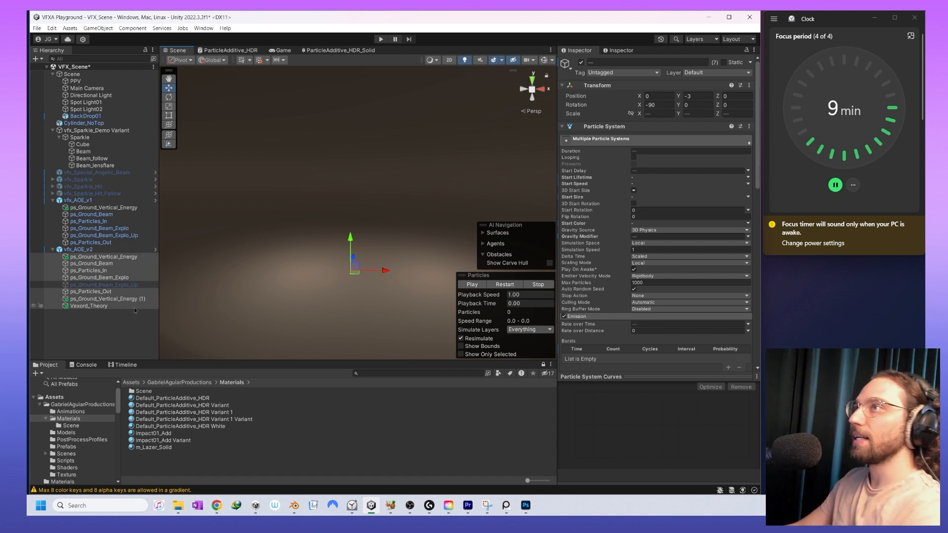
{"action": "left_click", "coordinate": [649, 186]}
{"action": "left_click", "coordinate": [650, 186]}
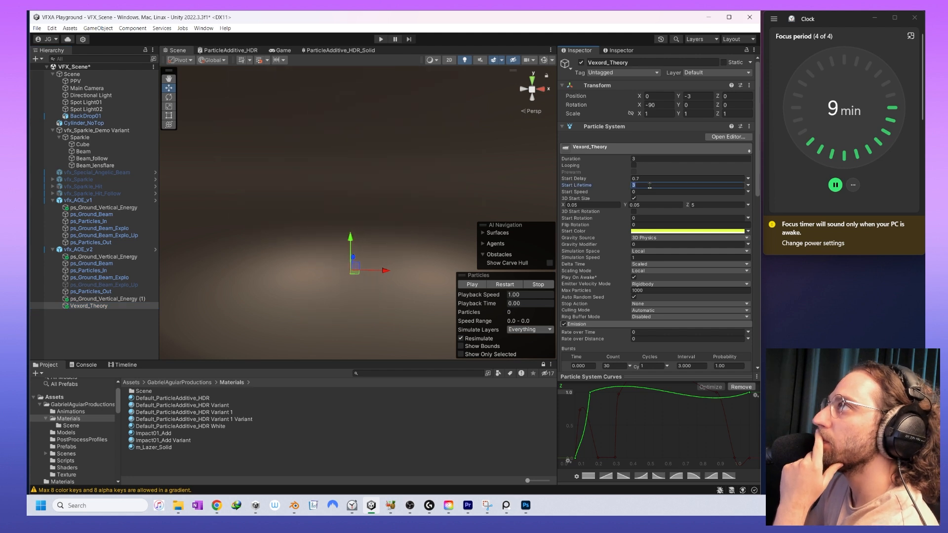
{"action": "type", "text": "4"}
{"action": "left_click", "coordinate": [131, 291], "text": "shift"}
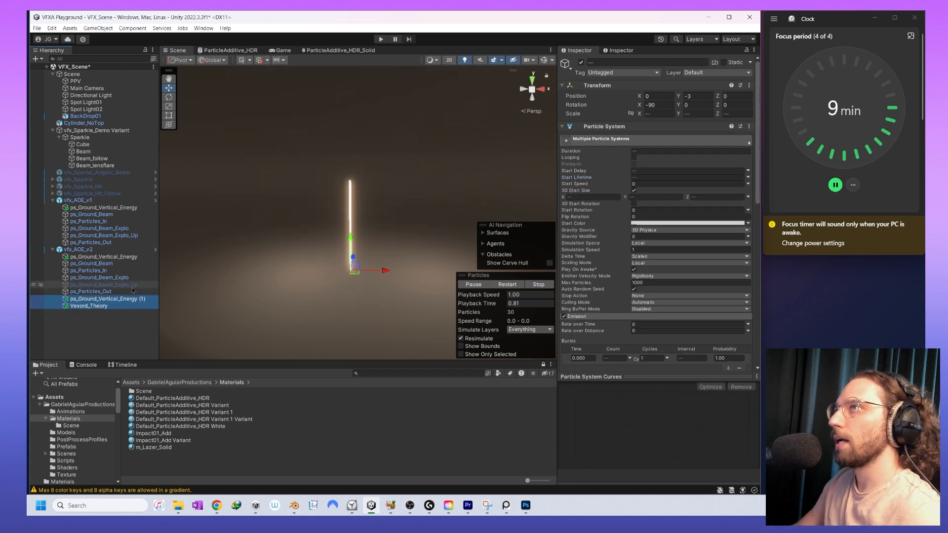
{"action": "left_click", "coordinate": [98, 257], "text": "shift"}
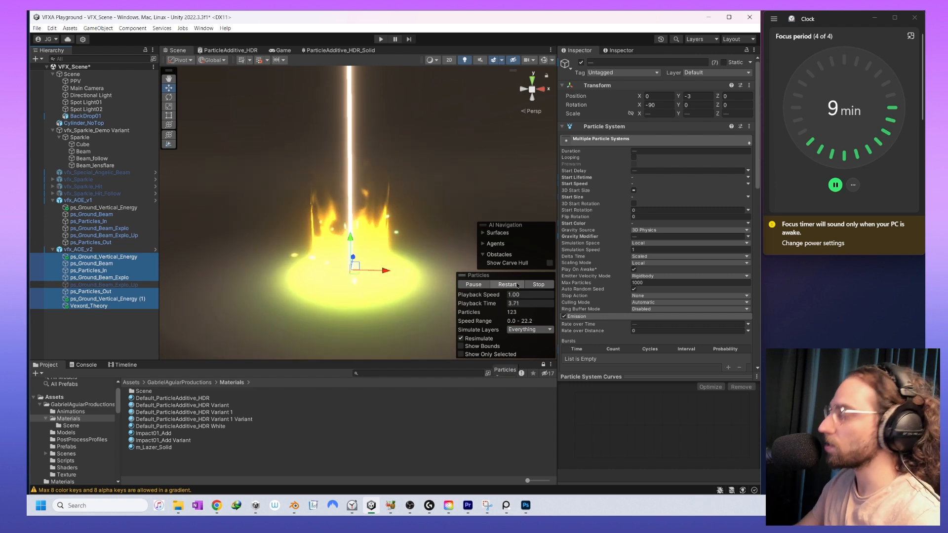
{"action": "left_click", "coordinate": [517, 285]}
{"action": "left_click", "coordinate": [517, 285]}
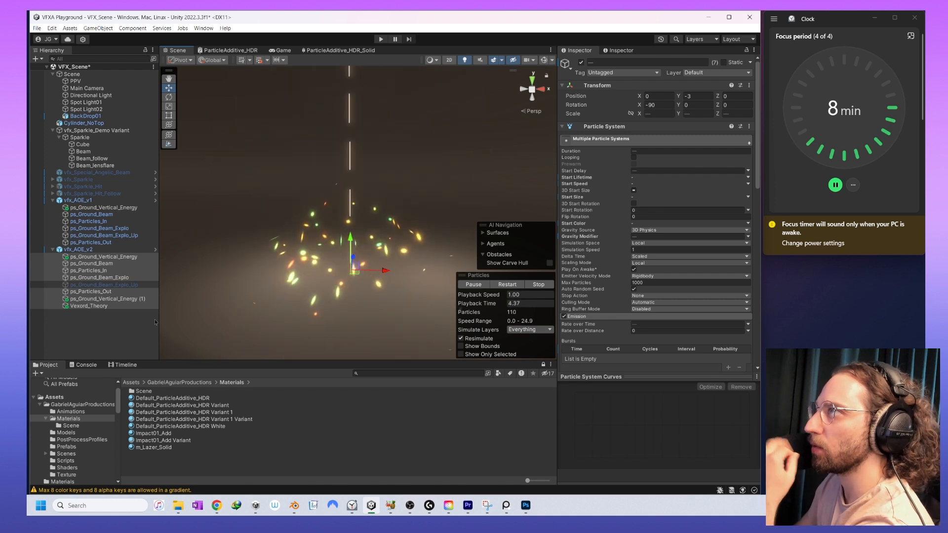
- Set Vexord_Theory's Start Lifetime to 3.5 and replay it with the other vfx_AOE_v2 systems
{"action": "left_click", "coordinate": [88, 306]}
{"action": "left_click", "coordinate": [650, 185]}
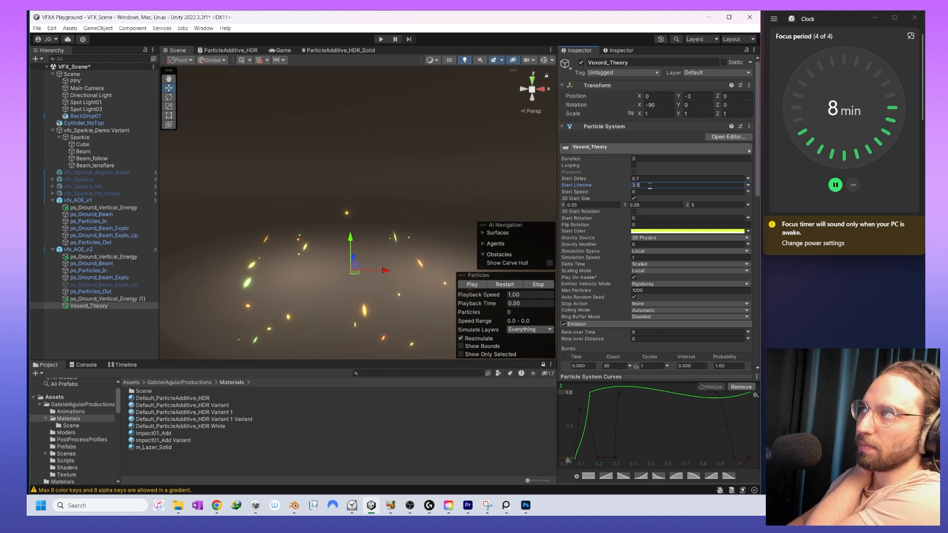
{"action": "left_click", "coordinate": [114, 292], "text": "shift"}
{"action": "left_click", "coordinate": [98, 277], "text": "ctrl"}
{"action": "left_click", "coordinate": [89, 270], "text": "ctrl"}
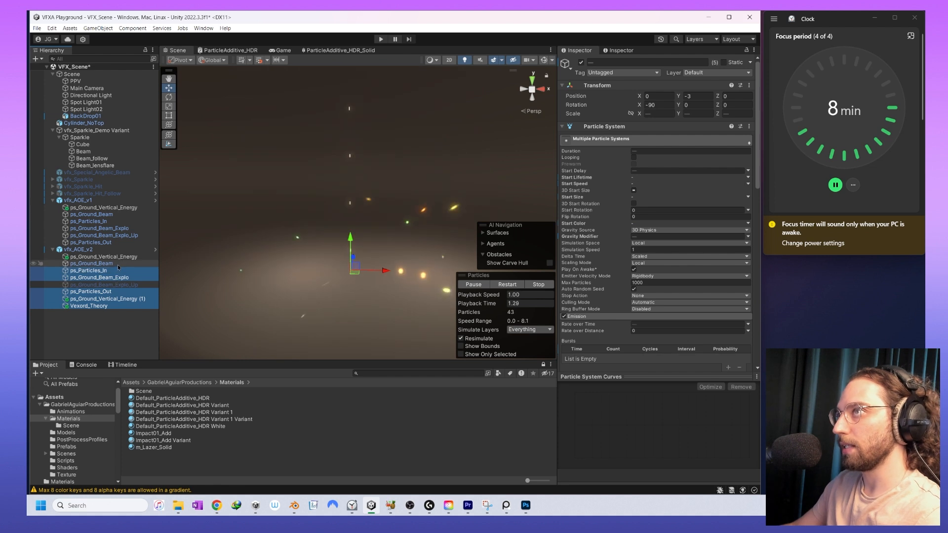
{"action": "left_click", "coordinate": [91, 263], "text": "ctrl"}
{"action": "left_click", "coordinate": [506, 285]}
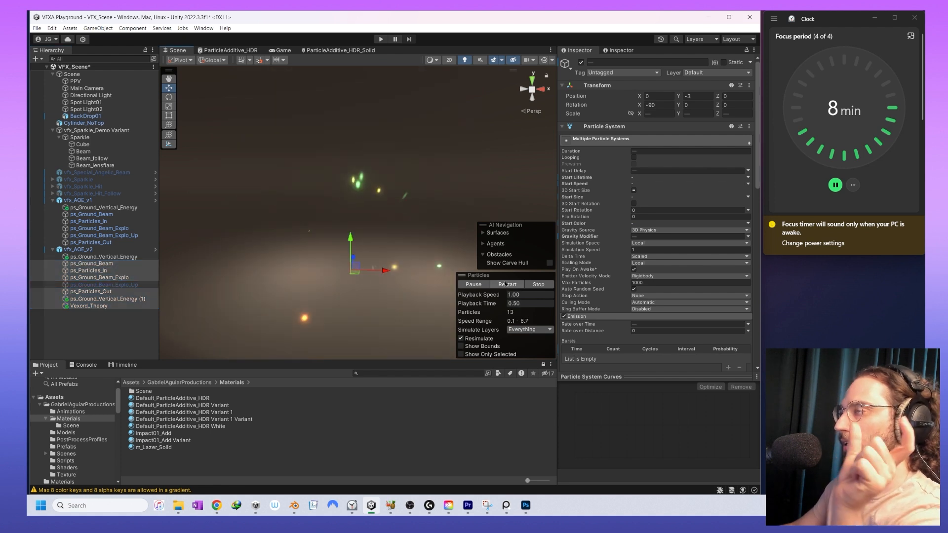
{"action": "left_click", "coordinate": [506, 285]}
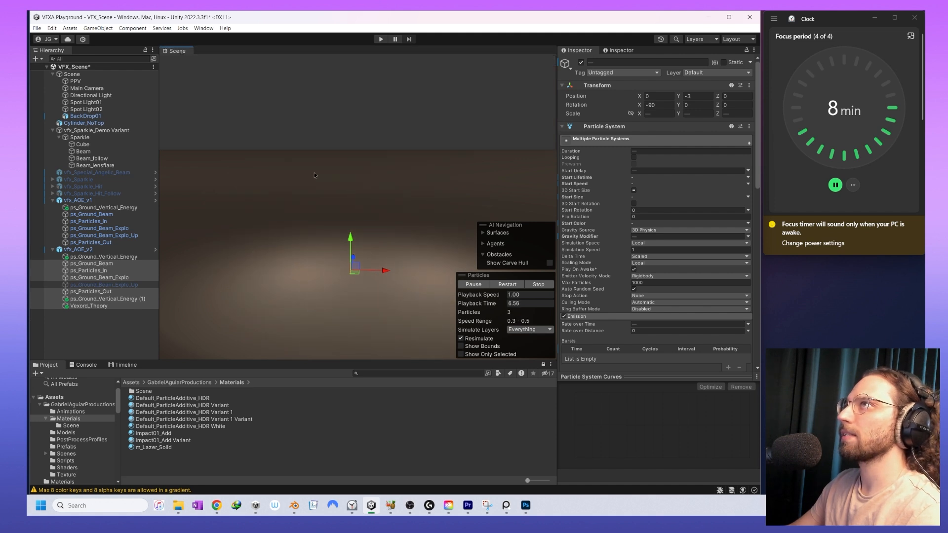
- Enlarge the Scene view to look over the scene, and dock it back beside ParticleAdditive_HDR_Solid
{"action": "double_click", "coordinate": [179, 50]}
{"action": "middle_click_drag", "start_coordinate": [703, 312], "coordinate": [698, 346]}
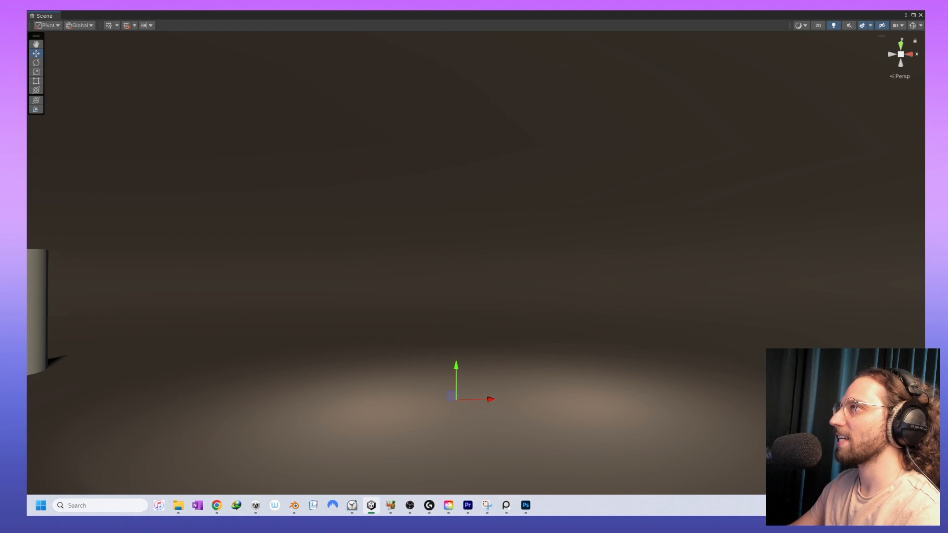
{"action": "left_click_drag", "start_coordinate": [697, 346], "coordinate": [625, 370], "text": "alt"}
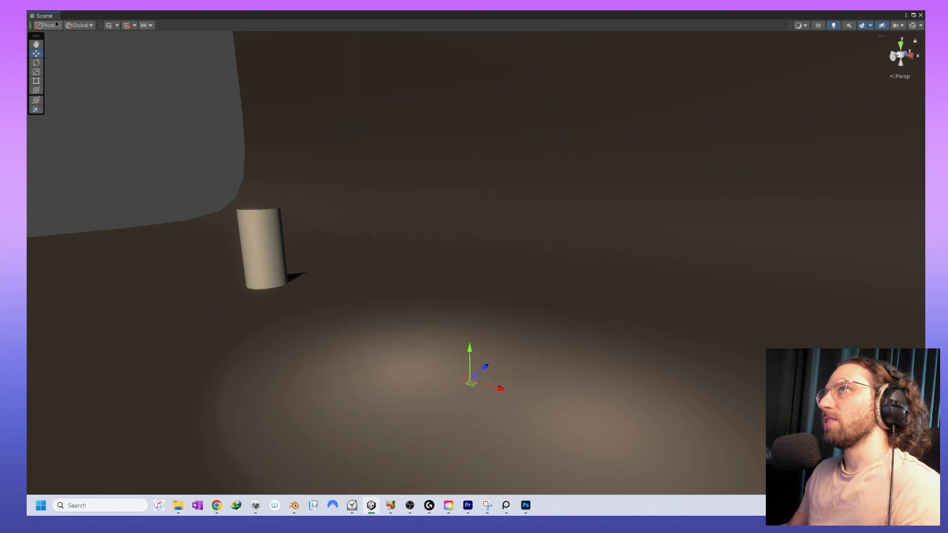
{"action": "left_click_drag", "start_coordinate": [56, 22], "coordinate": [237, 99]}
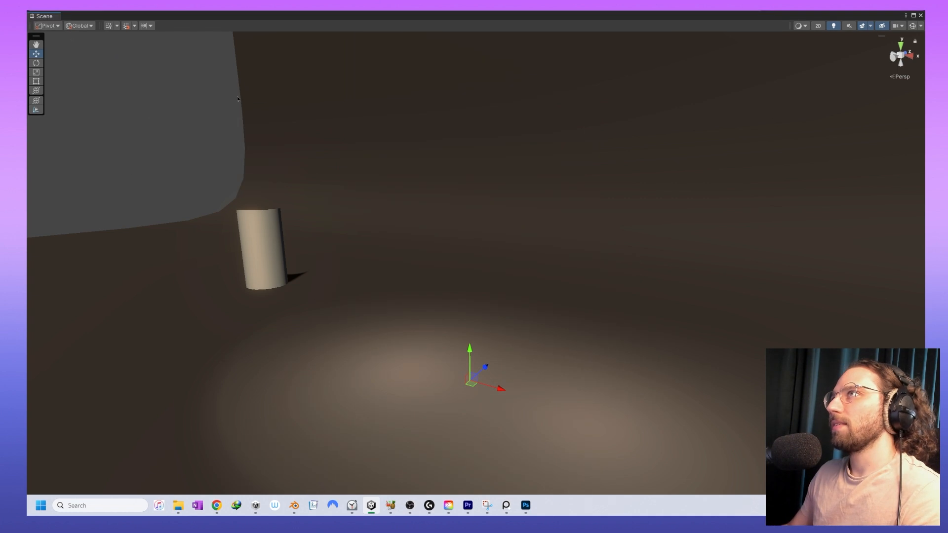
{"action": "left_click_drag", "start_coordinate": [229, 18], "coordinate": [369, 140]}
{"action": "left_click_drag", "start_coordinate": [197, 148], "coordinate": [203, 69]}
{"action": "left_click_drag", "start_coordinate": [184, 170], "coordinate": [376, 324]}
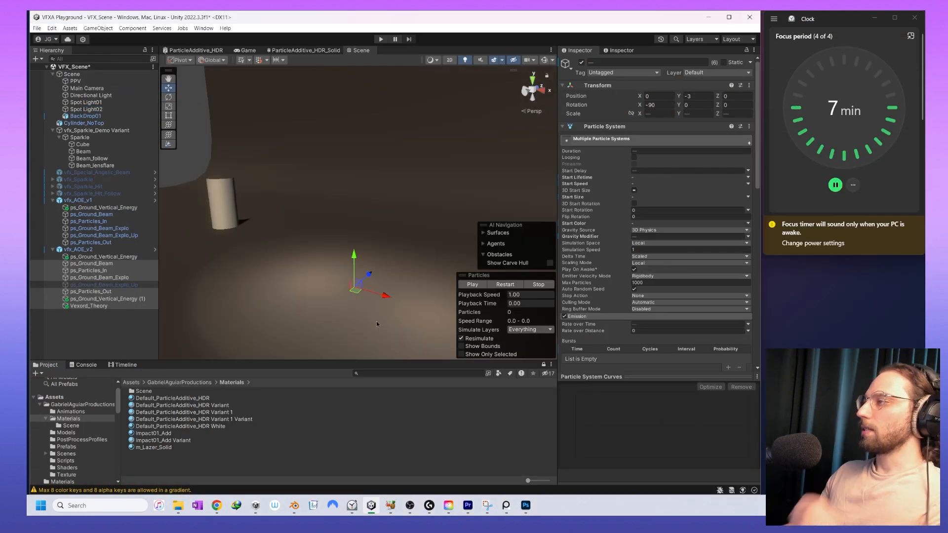
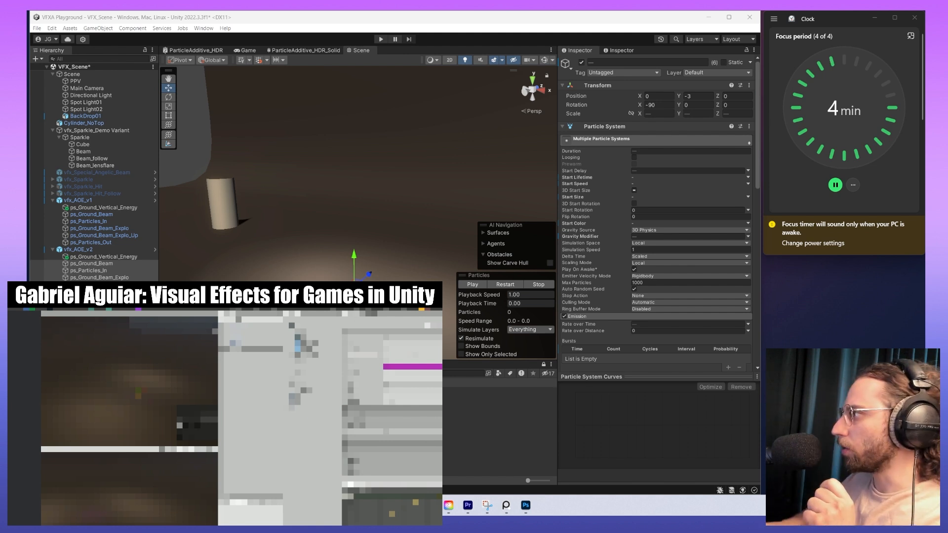
- Restart the selected vfx_AOE_v2 systems repeatedly and examine the effect's opening from a low frontal view
{"action": "left_click_drag", "start_coordinate": [387, 278], "coordinate": [344, 285], "text": "alt"}
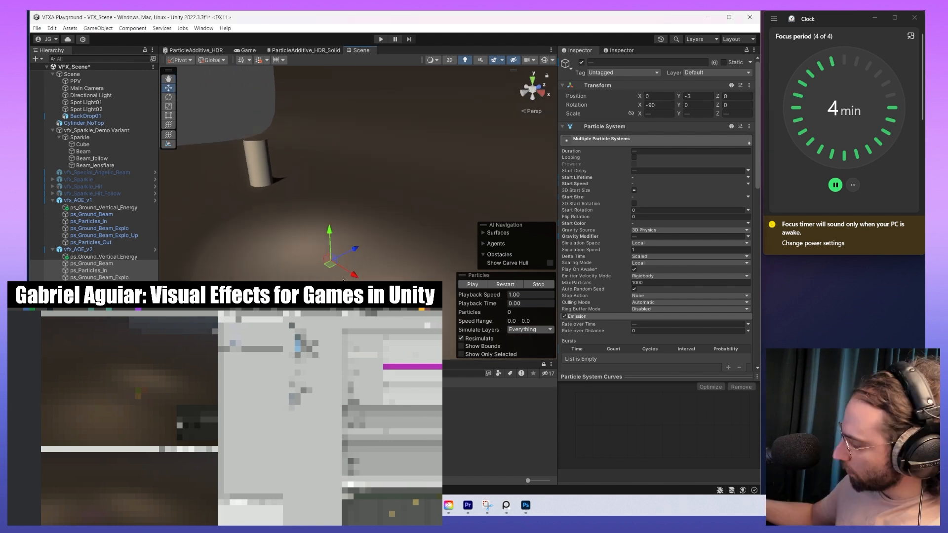
{"action": "left_click", "coordinate": [508, 285]}
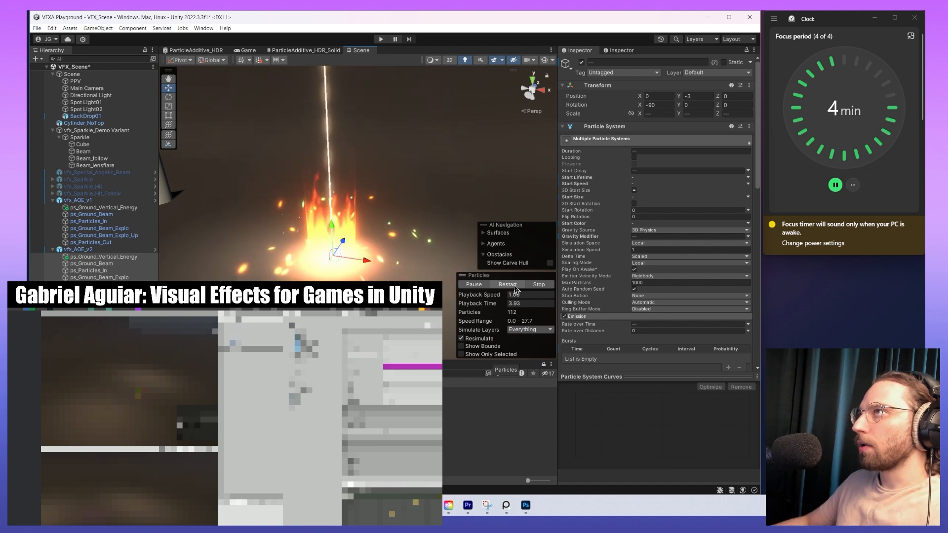
{"action": "middle_click_drag", "start_coordinate": [376, 280], "coordinate": [407, 239]}
{"action": "scroll", "coordinate": [390, 252], "scroll_direction": "up", "scroll_amount": 3}
{"action": "left_click", "coordinate": [529, 95]}
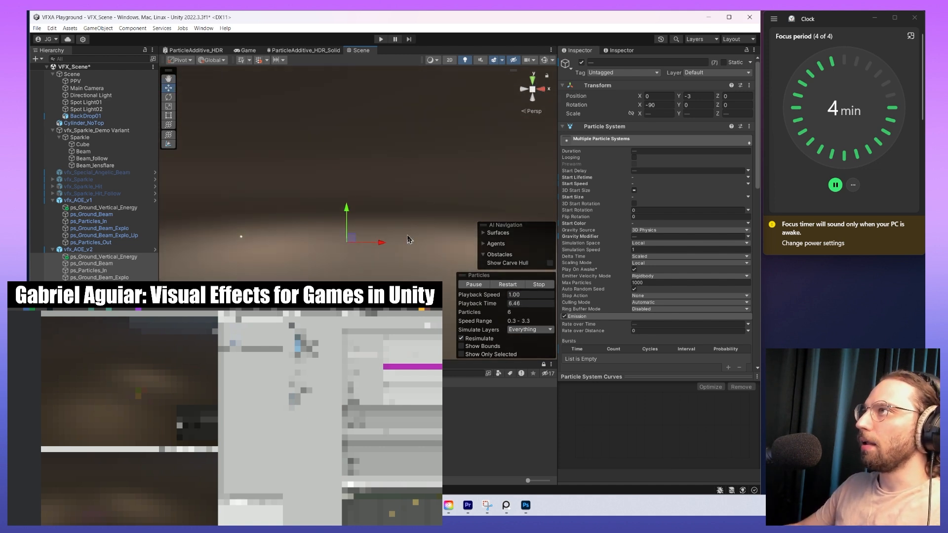
{"action": "scroll", "coordinate": [408, 237], "scroll_direction": "down", "scroll_amount": 3}
{"action": "left_click", "coordinate": [509, 285]}
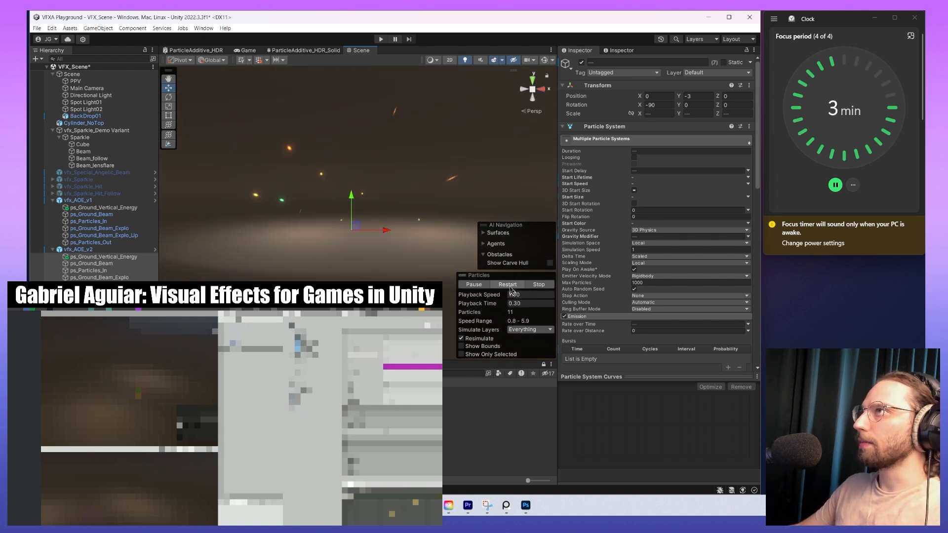
{"action": "left_click", "coordinate": [510, 286]}
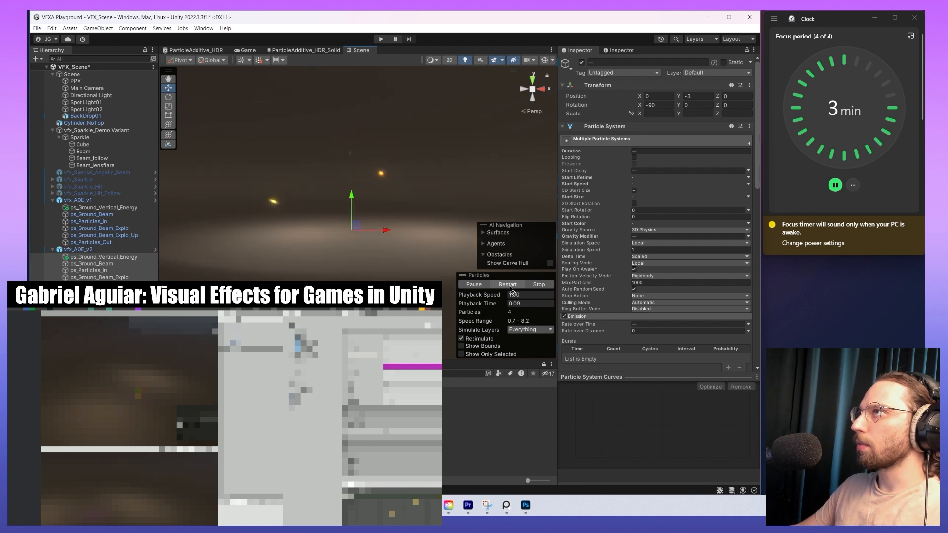
{"action": "left_click", "coordinate": [510, 286]}
{"action": "left_click", "coordinate": [511, 289]}
{"action": "left_click", "coordinate": [510, 289]}
{"action": "left_click", "coordinate": [510, 289]}
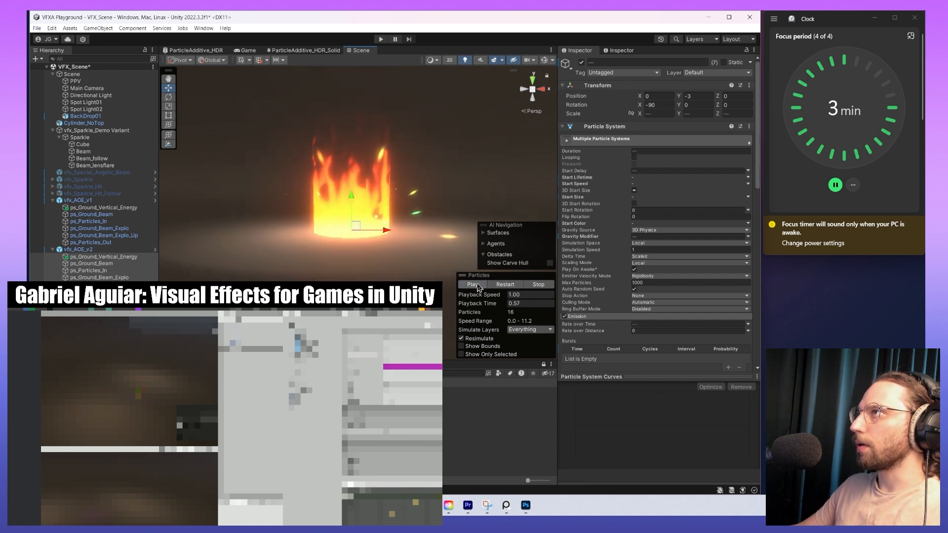
- Pause and resume the vfx_AOE_v2 preview, scrubbing Playback Time to about 0.74 to examine when the beam appears
{"action": "left_click", "coordinate": [477, 286]}
{"action": "left_click", "coordinate": [475, 286]}
{"action": "left_click", "coordinate": [473, 285]}
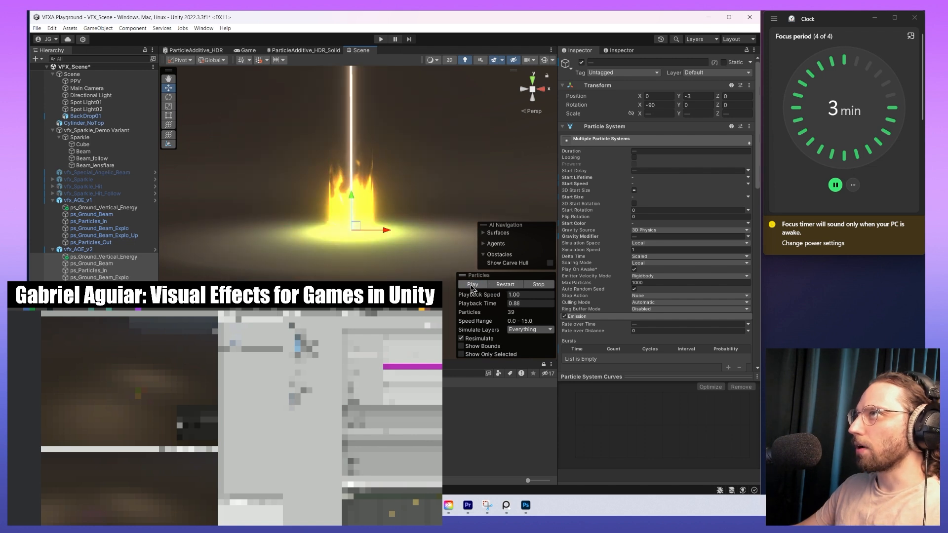
{"action": "left_click", "coordinate": [502, 288]}
{"action": "left_click", "coordinate": [477, 287]}
{"action": "left_click", "coordinate": [502, 287]}
{"action": "left_click", "coordinate": [474, 286]}
{"action": "left_click_drag", "start_coordinate": [486, 304], "coordinate": [509, 306]}
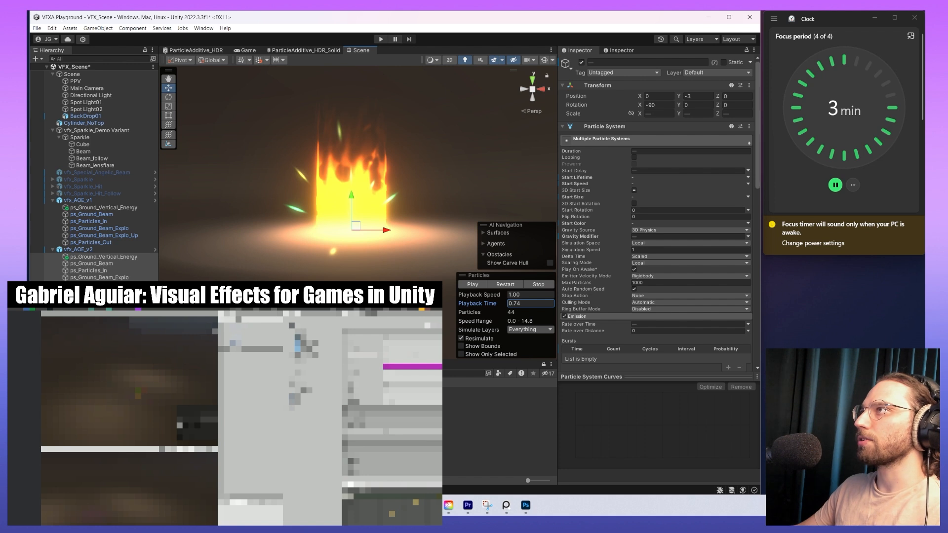
- Set Vexord_Theory's Start Delay to 0.6 and restart it with all active vfx_AOE_v2 systems
{"action": "left_click", "coordinate": [88, 299]}
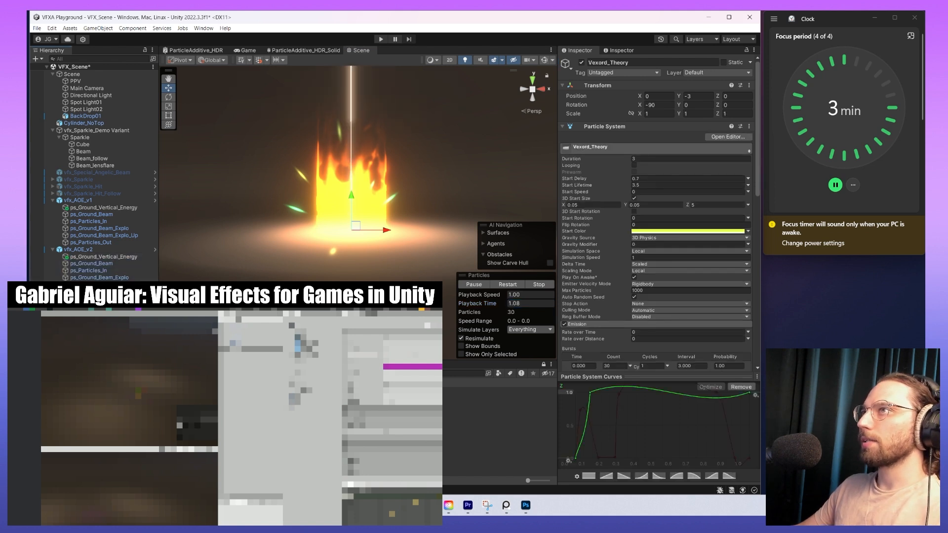
{"action": "left_click", "coordinate": [649, 179]}
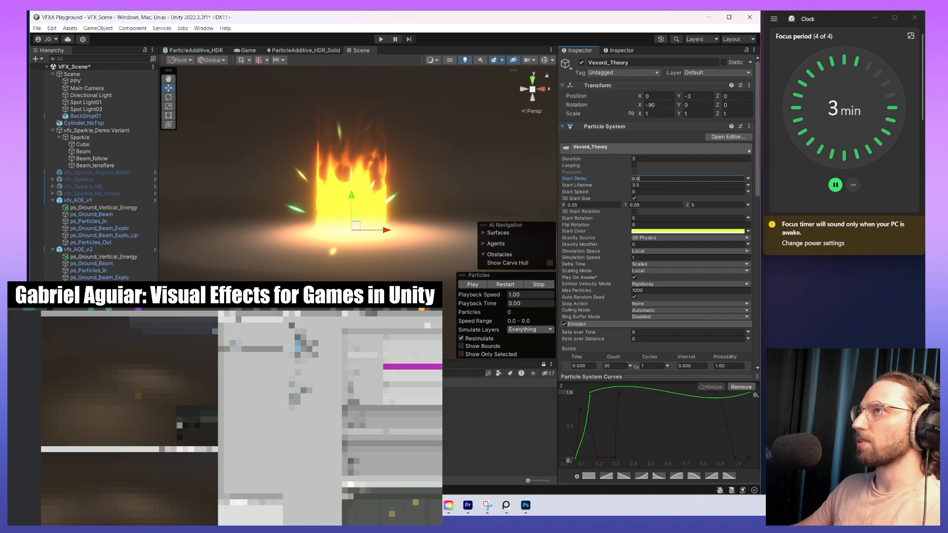
{"action": "left_click", "coordinate": [109, 284], "text": "shift"}
{"action": "left_click", "coordinate": [108, 277], "text": "ctrl"}
{"action": "left_click", "coordinate": [107, 270], "text": "ctrl"}
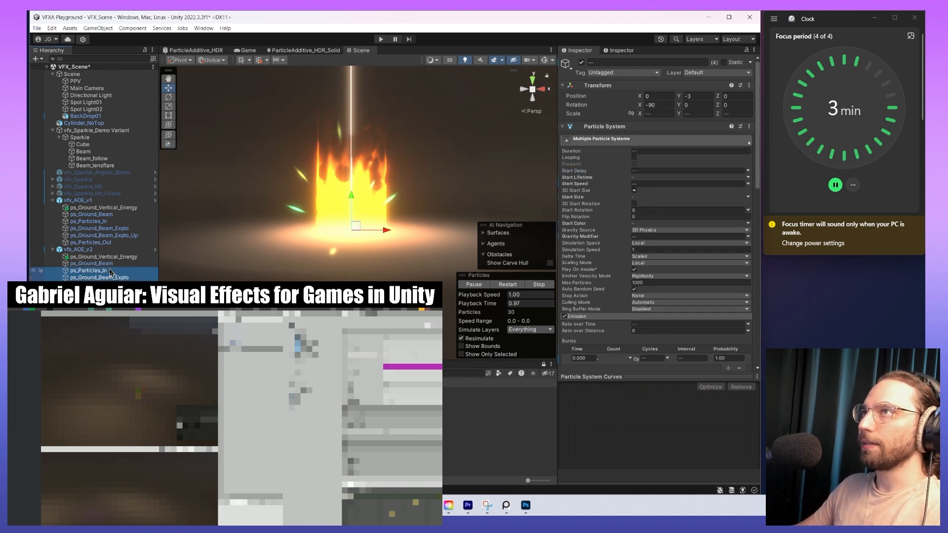
{"action": "left_click", "coordinate": [106, 263], "text": "ctrl"}
{"action": "left_click", "coordinate": [106, 257], "text": "ctrl"}
{"action": "left_click", "coordinate": [509, 286]}
- Scrub the vfx_AOE_v2 preview to Playback Time 1.32 to compare the ground explosion's onset with the beam
{"action": "left_click_drag", "start_coordinate": [493, 304], "coordinate": [457, 304]}
{"action": "left_click", "coordinate": [481, 285]}
{"action": "left_click", "coordinate": [479, 287]}
{"action": "left_click_drag", "start_coordinate": [497, 304], "coordinate": [440, 305]}
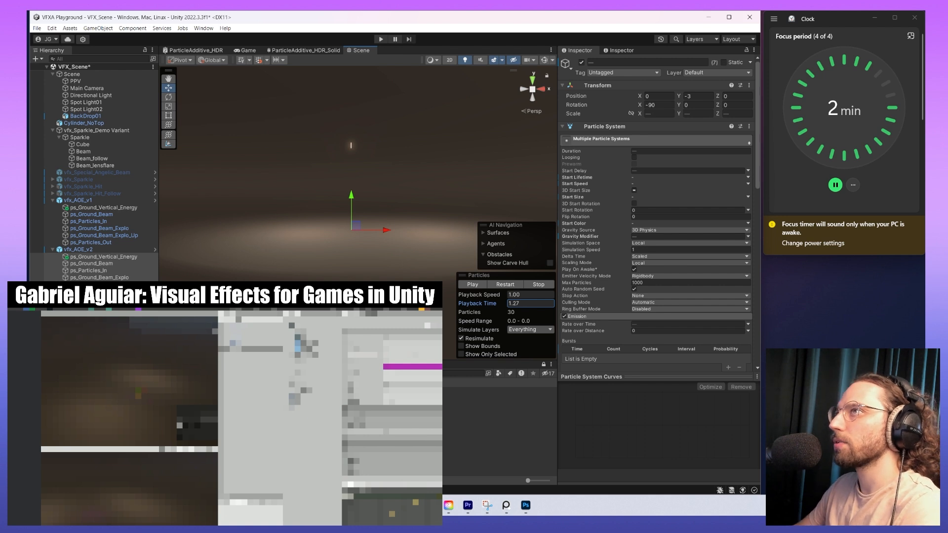
{"action": "left_click_drag", "start_coordinate": [440, 305], "coordinate": [442, 304]}
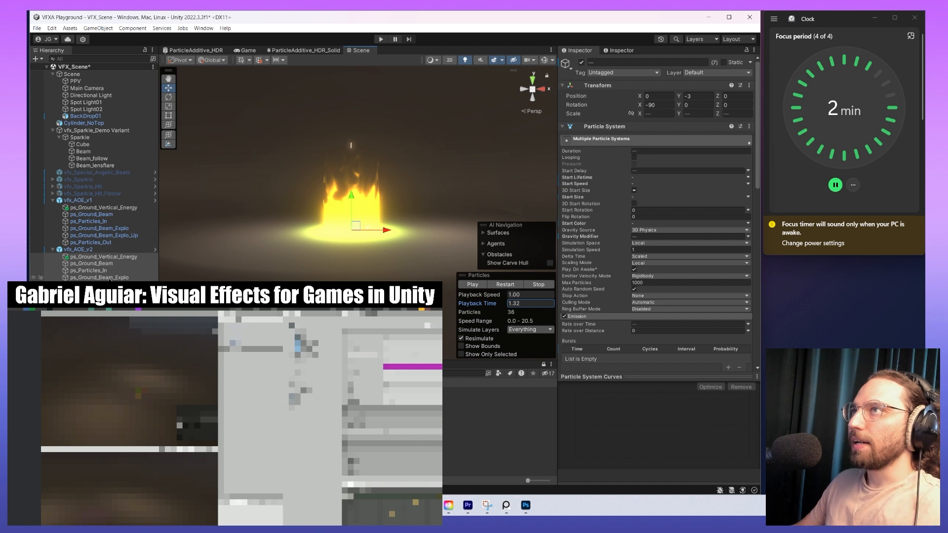
- Set ps_Ground_Beam_Explo's Start Delay to 1.25 in vfx_AOE_v2 and replay all its particle systems together
{"action": "left_click", "coordinate": [99, 277]}
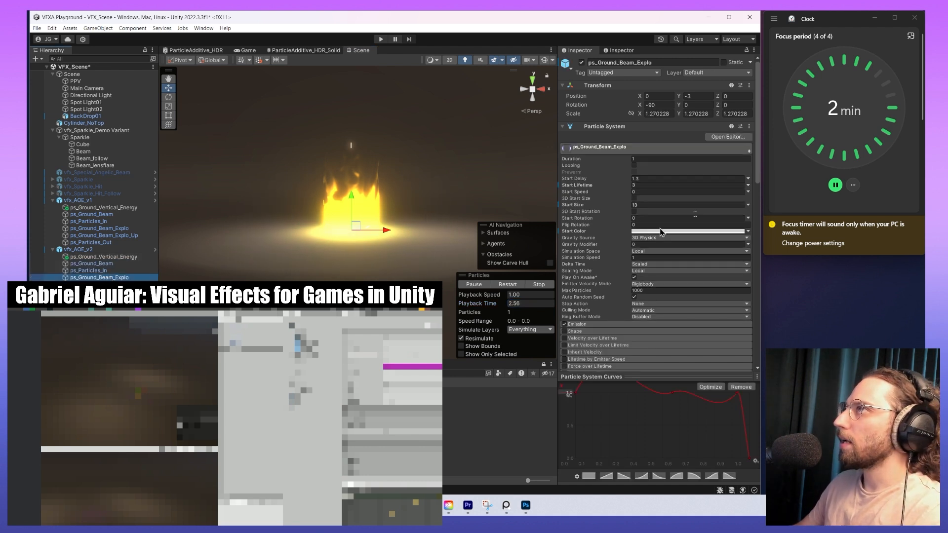
{"action": "left_click", "coordinate": [647, 179]}
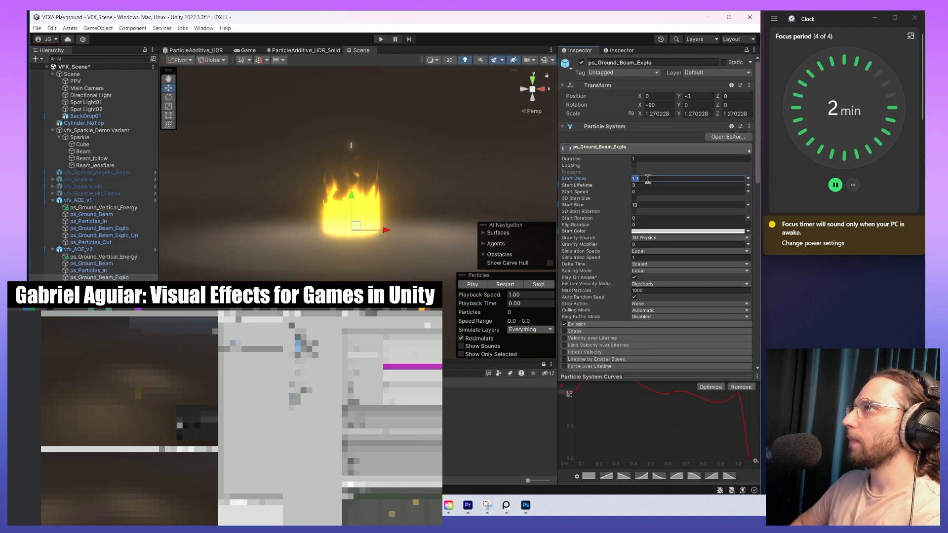
{"action": "left_click", "coordinate": [507, 285]}
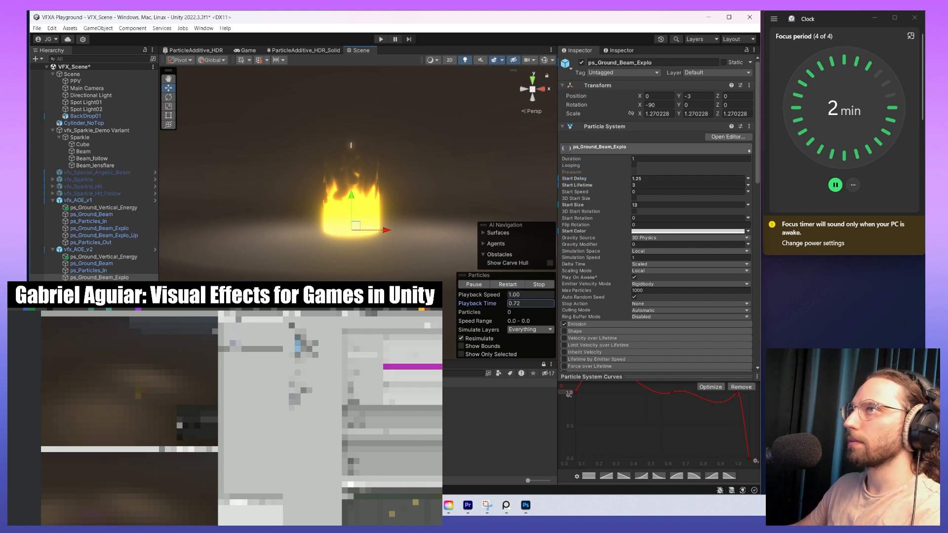
{"action": "left_click", "coordinate": [98, 263]}
{"action": "left_click", "coordinate": [99, 256]}
{"action": "left_click", "coordinate": [99, 305], "text": "shift"}
{"action": "left_click", "coordinate": [507, 286]}
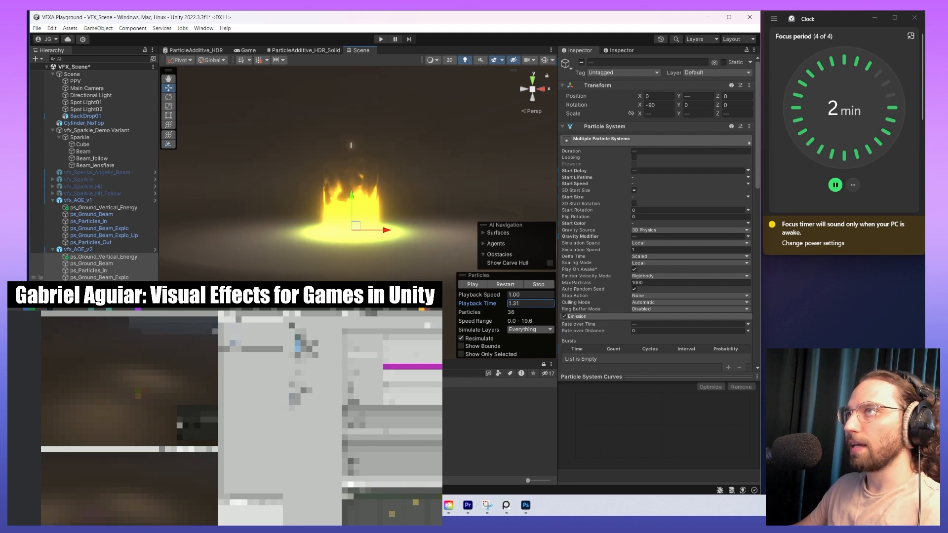
- Step through vfx_AOE_v2's individual particle systems and replay ps_Ground_Vertical_Energy (1) to check its Color over Lifetime gradient
{"action": "left_click", "coordinate": [89, 270]}
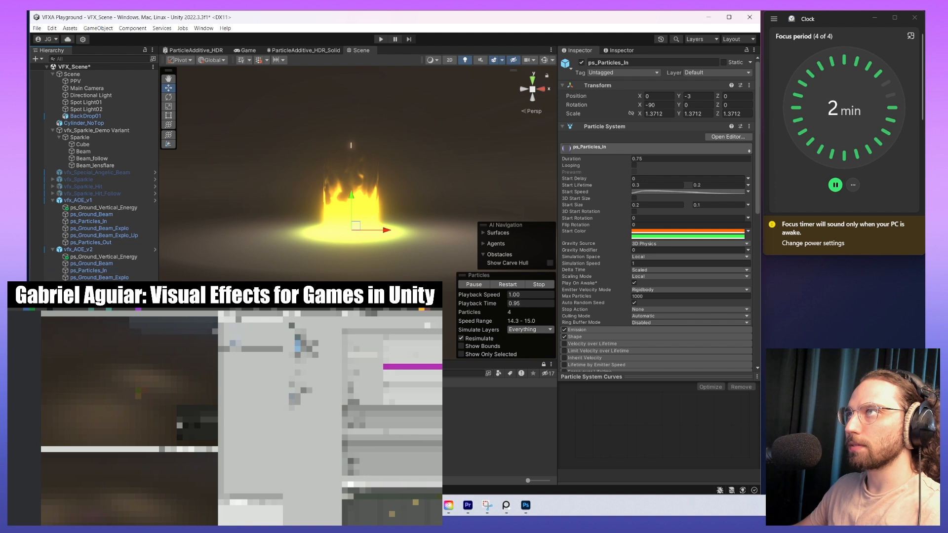
{"action": "key", "text": "Down"}
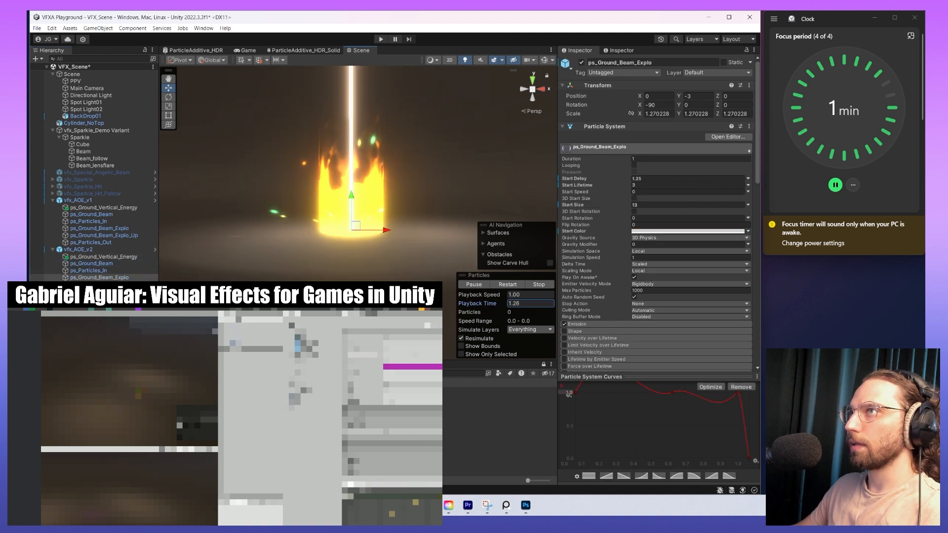
{"action": "key", "text": "Down"}
{"action": "key", "text": "Down"}
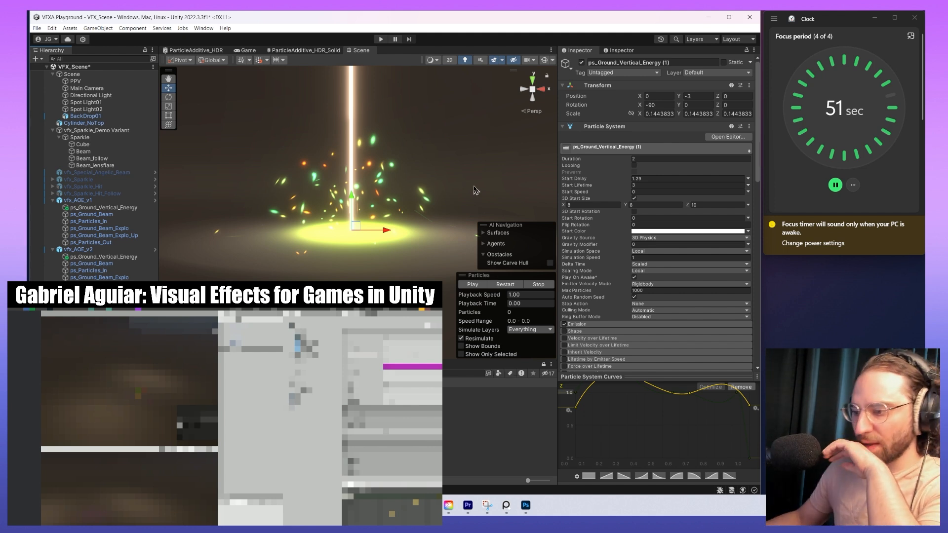
{"action": "left_click", "coordinate": [507, 284]}
{"action": "scroll", "coordinate": [663, 287], "scroll_direction": "down", "scroll_amount": 4}
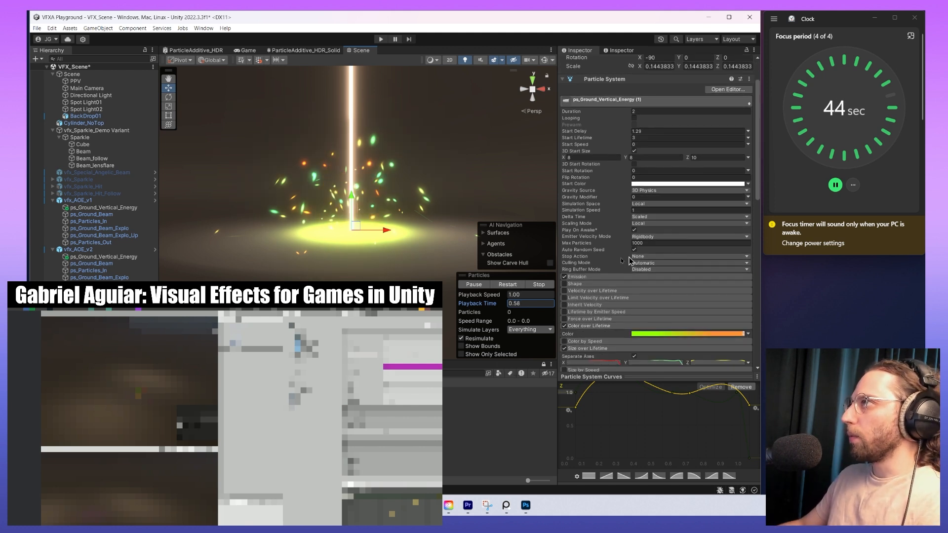
{"action": "left_click", "coordinate": [662, 287]}
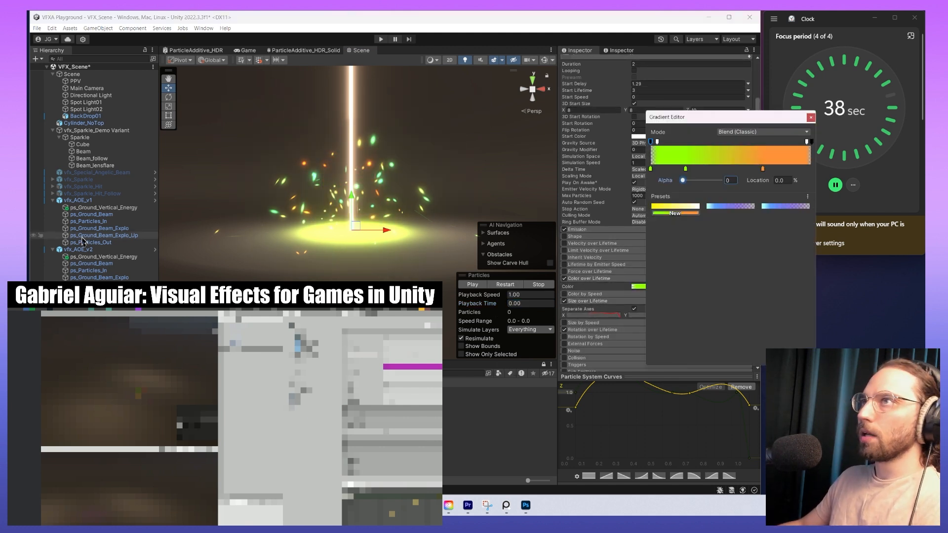
- Replay all vfx_AOE_v2 particle systems together and scrub to Playback Time 1.32 to examine the flames' colour
{"action": "left_click", "coordinate": [99, 291]}
{"action": "left_click", "coordinate": [101, 257], "text": "shift"}
{"action": "left_click", "coordinate": [481, 288]}
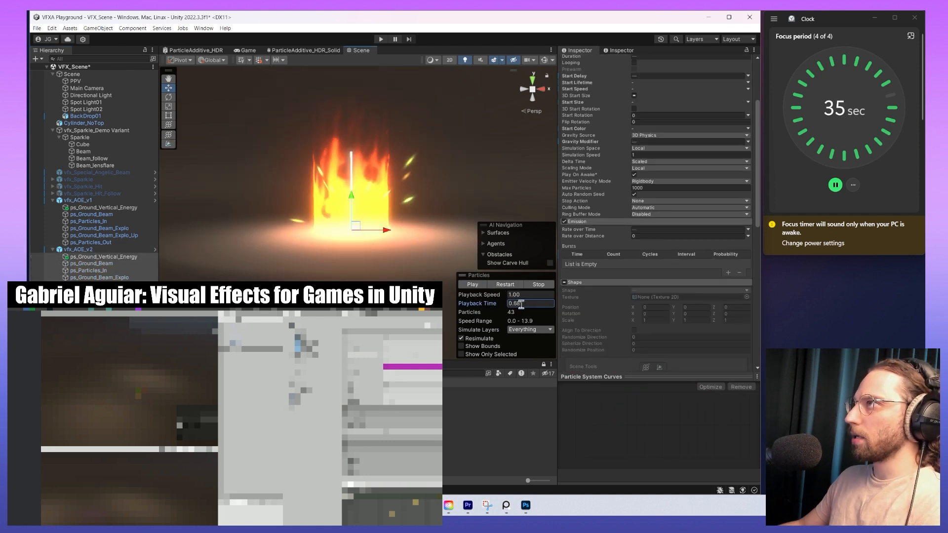
{"action": "left_click_drag", "start_coordinate": [484, 301], "coordinate": [676, 310]}
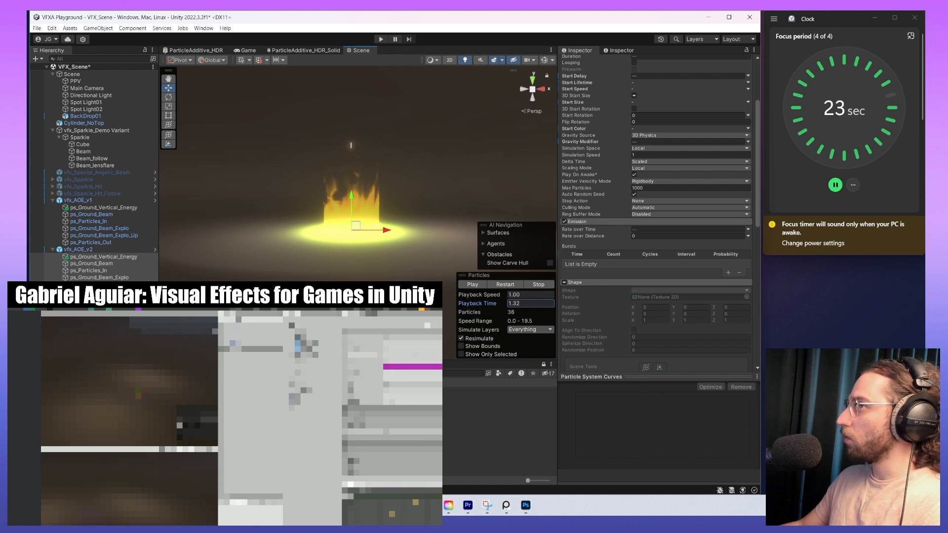
- Inspect the colour keys in ps_Ground_Vertical_Energy (1)'s Color over Lifetime gradient and close the gradient unchanged
{"action": "left_click", "coordinate": [103, 285]}
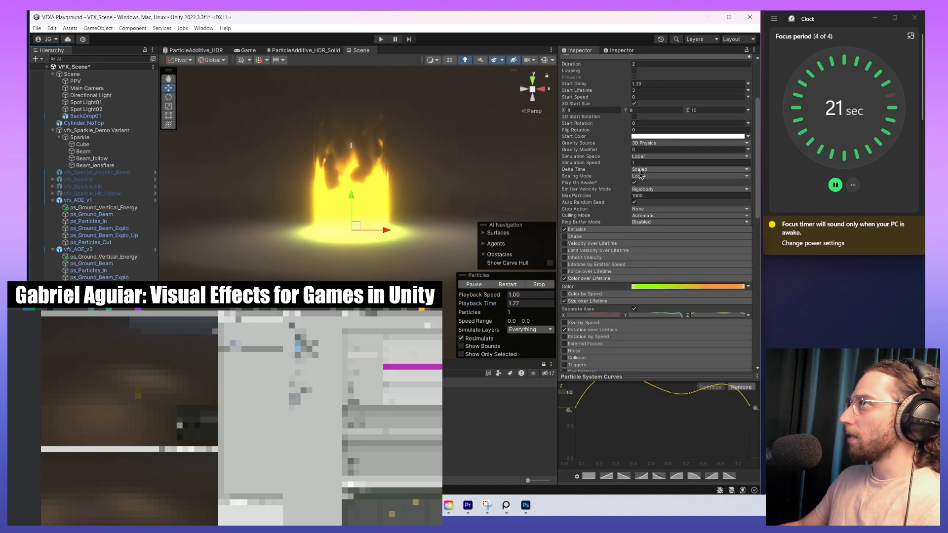
{"action": "left_click", "coordinate": [672, 287]}
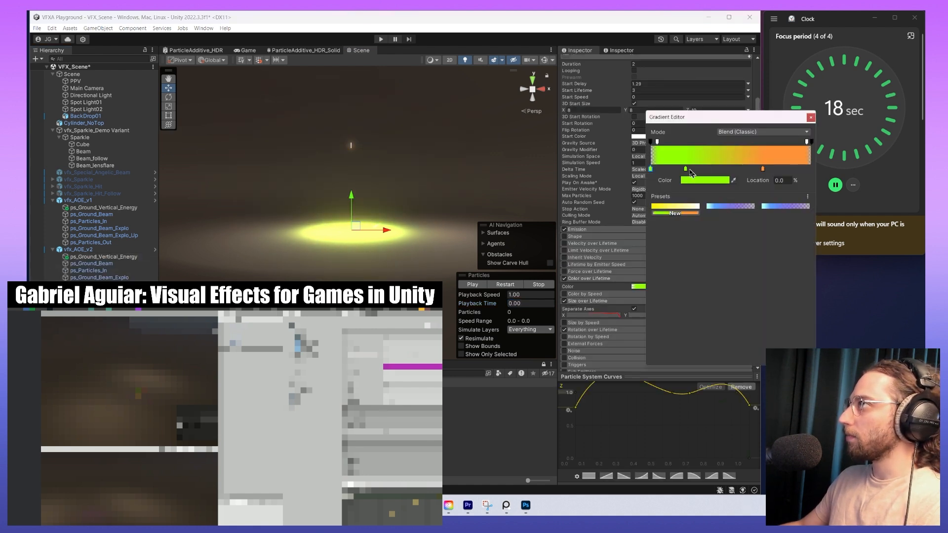
{"action": "left_click", "coordinate": [774, 170]}
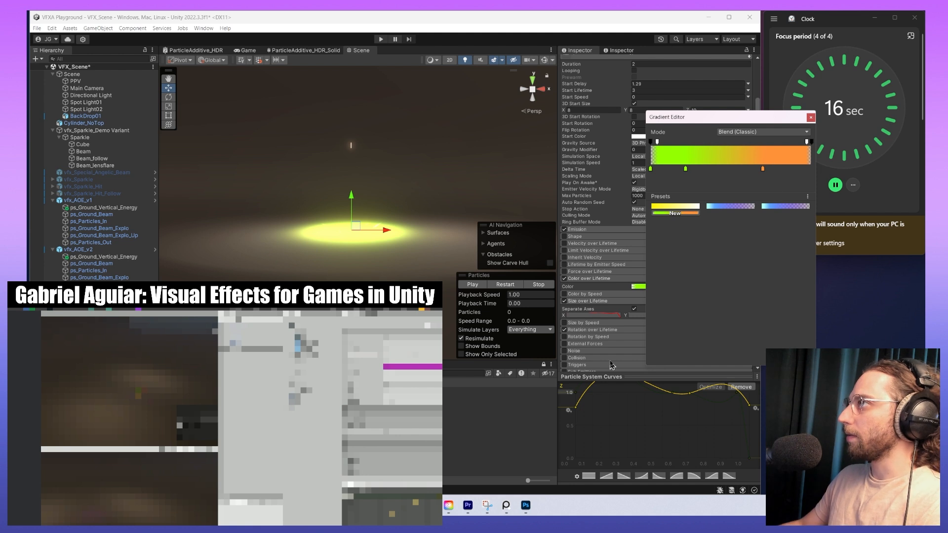
{"action": "left_click", "coordinate": [809, 117]}
- Try paler, near-white HDR colours on the Impact01_Add material, starting with RGB 195, 138, 128, and restart the preview
{"action": "scroll", "coordinate": [699, 200], "scroll_direction": "down", "scroll_amount": 15}
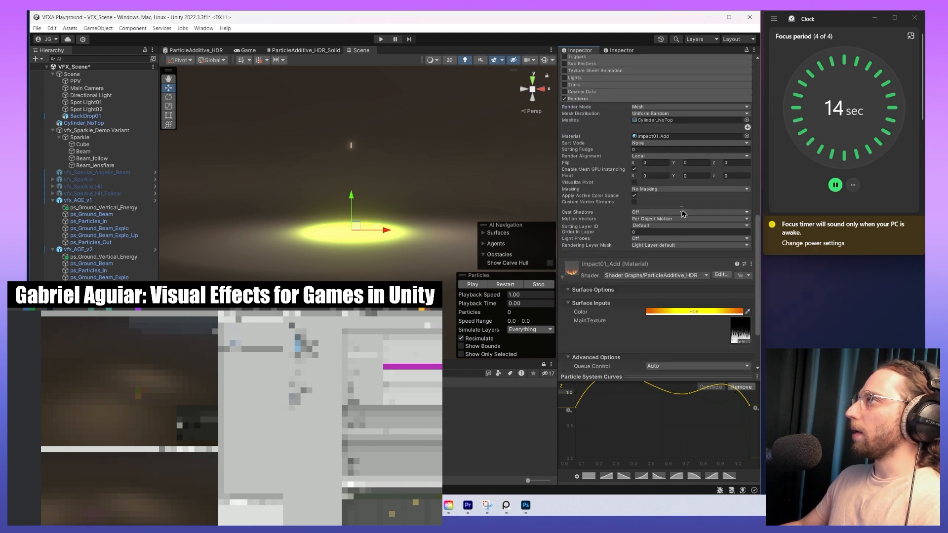
{"action": "left_click", "coordinate": [657, 237]}
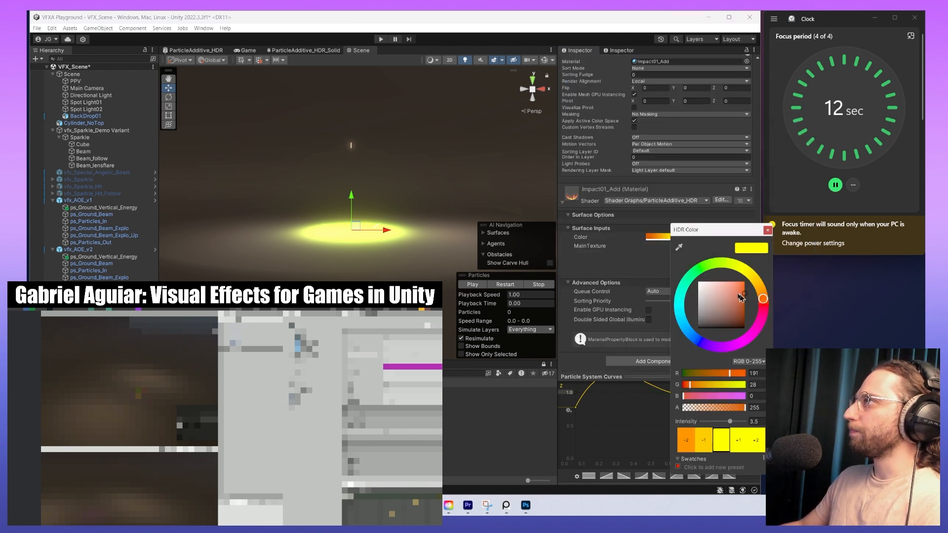
{"action": "left_click", "coordinate": [718, 293]}
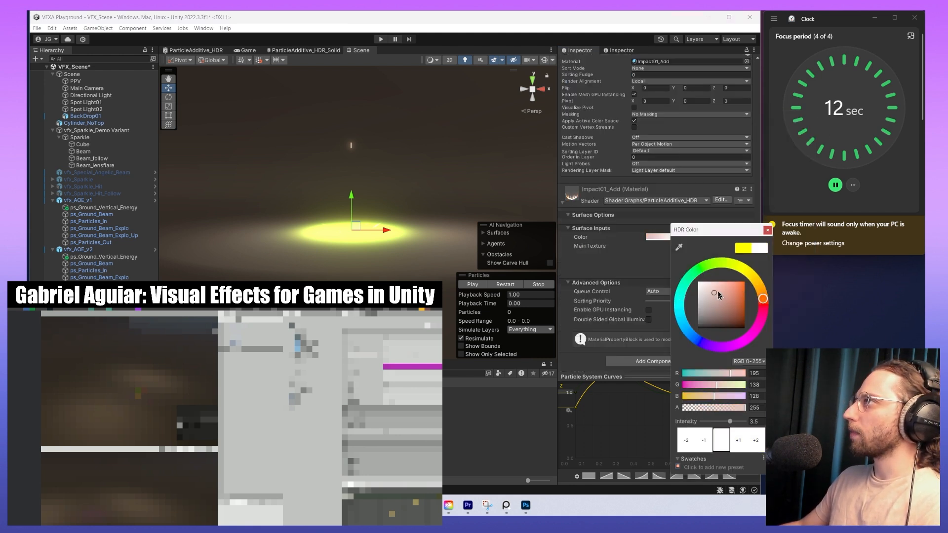
{"action": "left_click", "coordinate": [477, 286]}
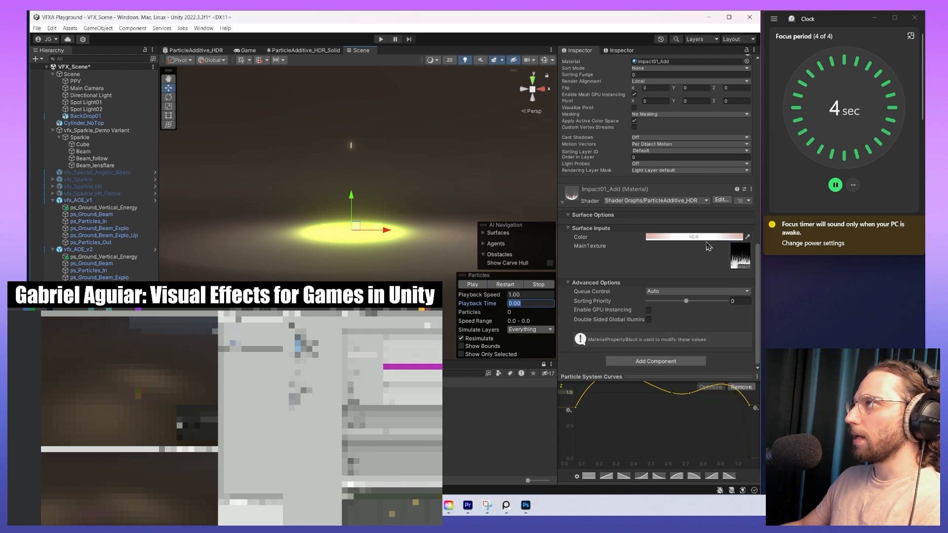
{"action": "left_click", "coordinate": [705, 238]}
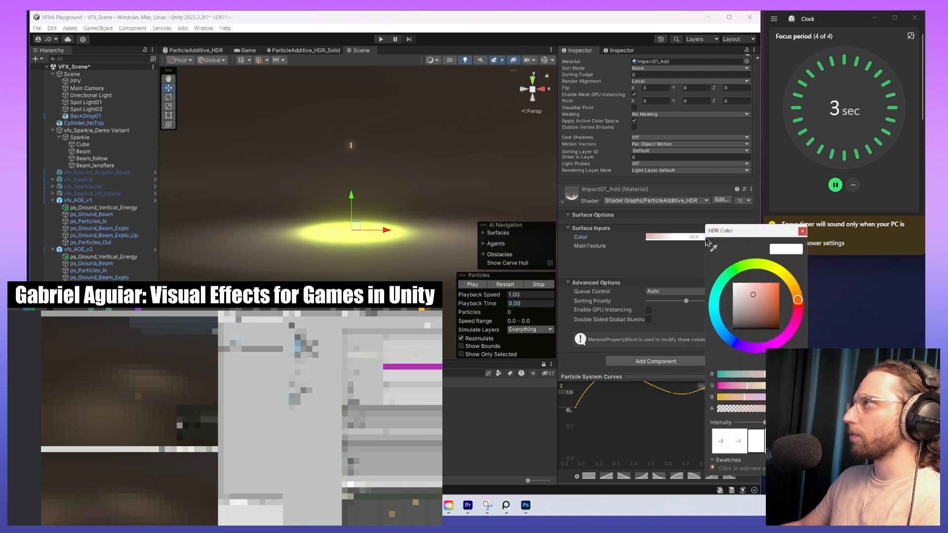
{"action": "left_click", "coordinate": [764, 295]}
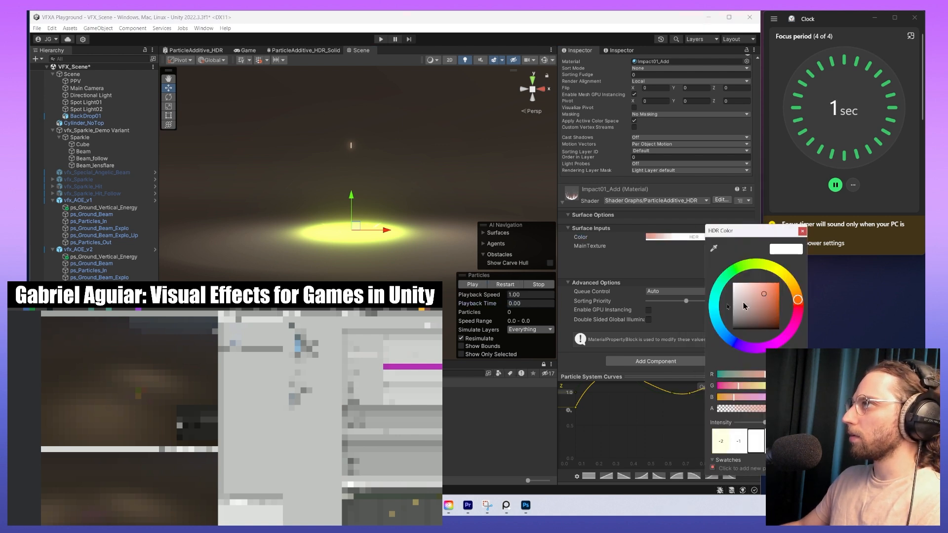
{"action": "left_click_drag", "start_coordinate": [739, 299], "coordinate": [731, 295]}
{"action": "left_click", "coordinate": [503, 287]}
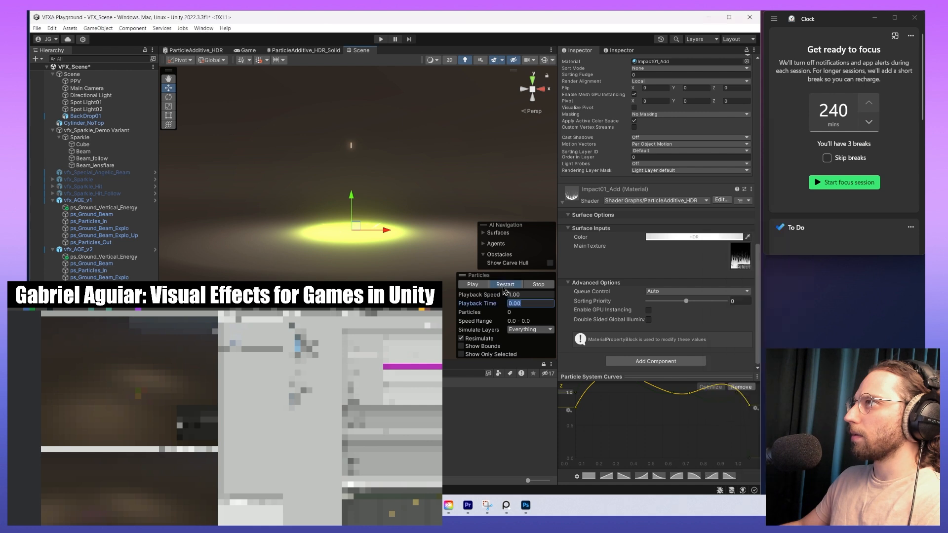
- Set the Impact01_Add material's HDR Color to a light orange tint for the ground flames
{"action": "left_click", "coordinate": [701, 237]}
{"action": "left_click", "coordinate": [740, 288]}
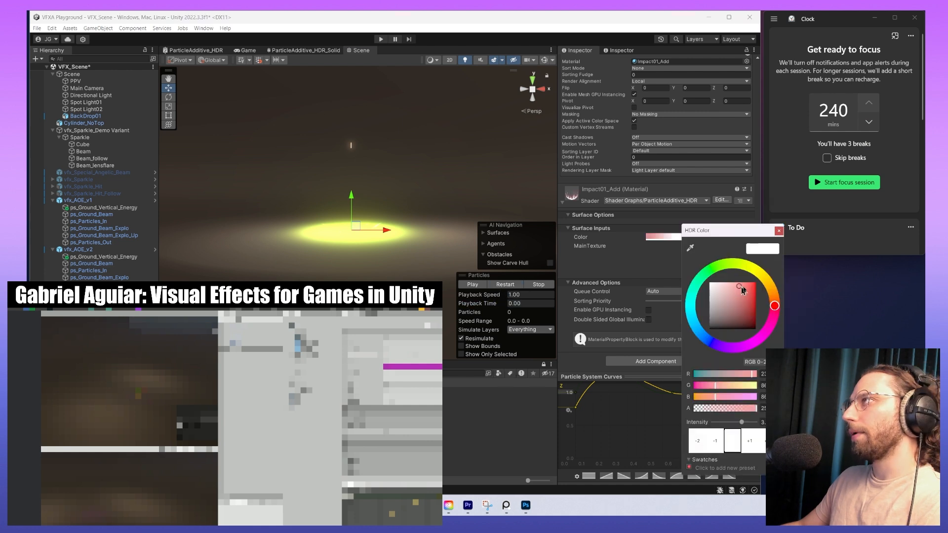
{"action": "left_click", "coordinate": [775, 294]}
{"action": "left_click", "coordinate": [787, 291]}
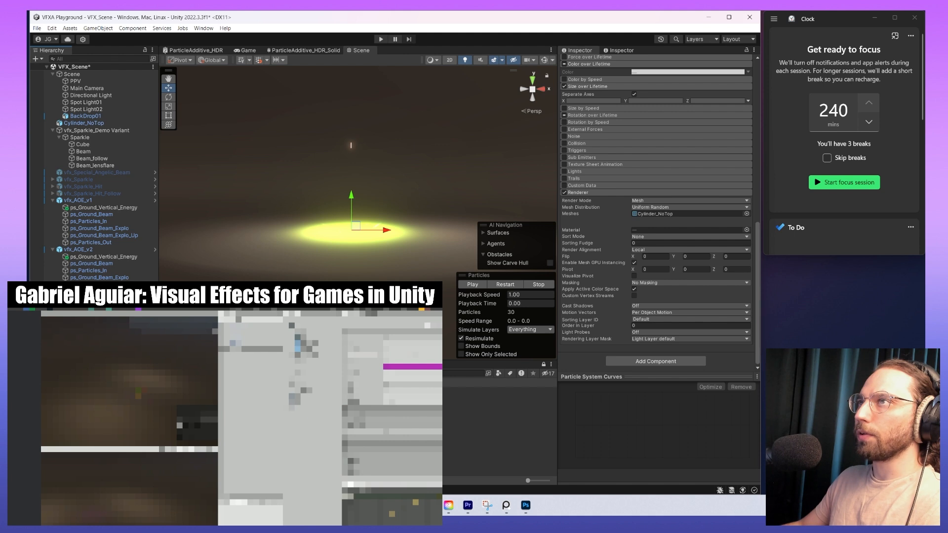
- Restart the active vfx_AOE_v2 systems together and scrub to Playback Time 0.65 to examine the first ground flames
{"action": "left_click", "coordinate": [125, 270]}
{"action": "left_click", "coordinate": [124, 264], "text": "ctrl"}
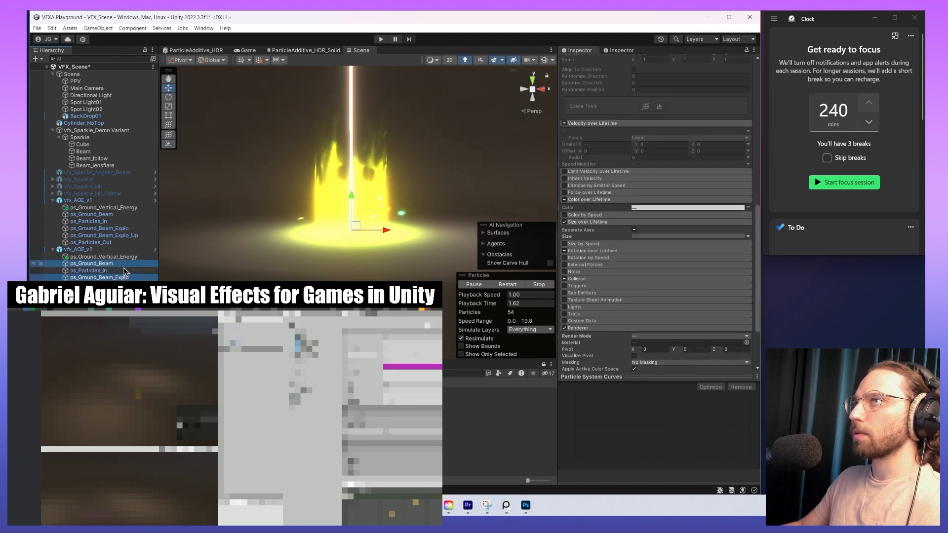
{"action": "left_click", "coordinate": [124, 257], "text": "ctrl"}
{"action": "left_click", "coordinate": [509, 285]}
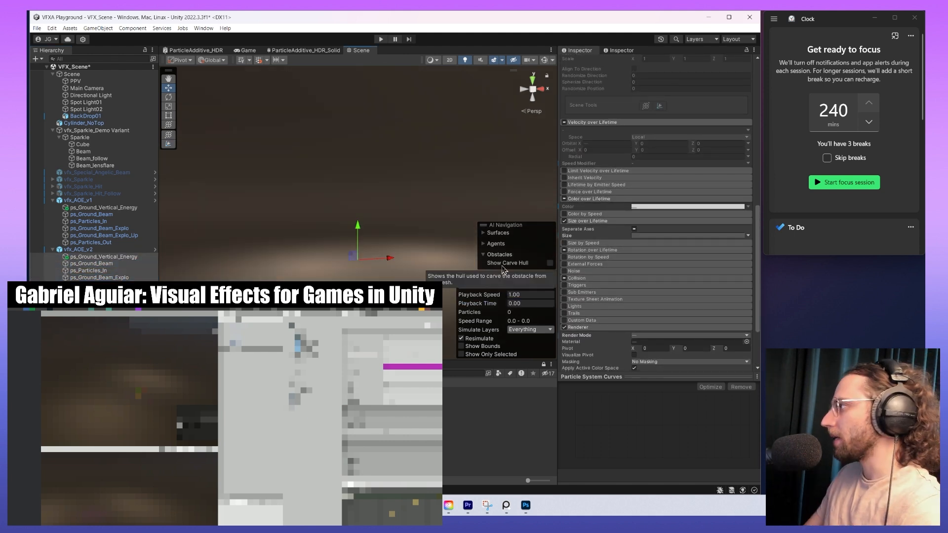
{"action": "left_click", "coordinate": [487, 284]}
{"action": "left_click", "coordinate": [489, 285]}
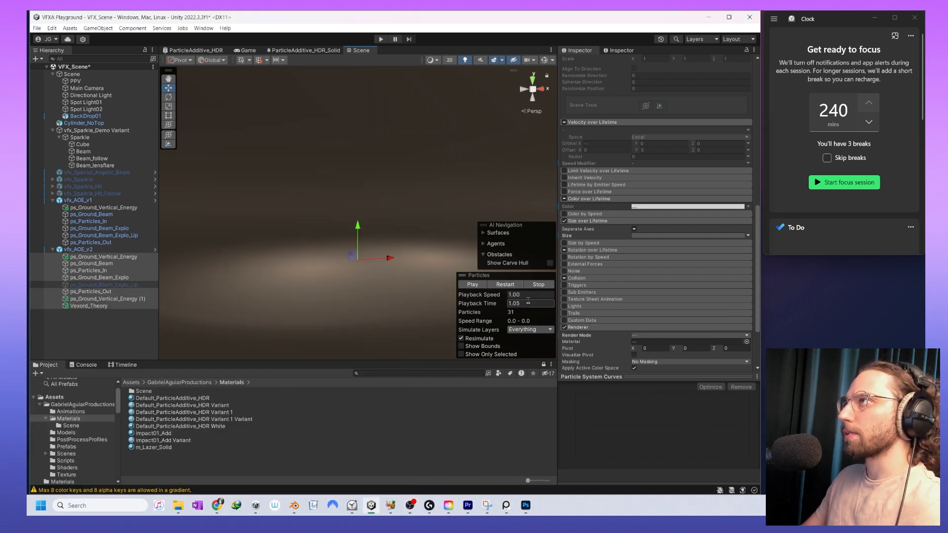
{"action": "left_click_drag", "start_coordinate": [497, 306], "coordinate": [378, 302]}
- Add an alpha key of 0 at 19.9% to ps_Ground_Vertical_Energy's Color over Lifetime gradient and replay the effect
{"action": "left_click", "coordinate": [115, 257]}
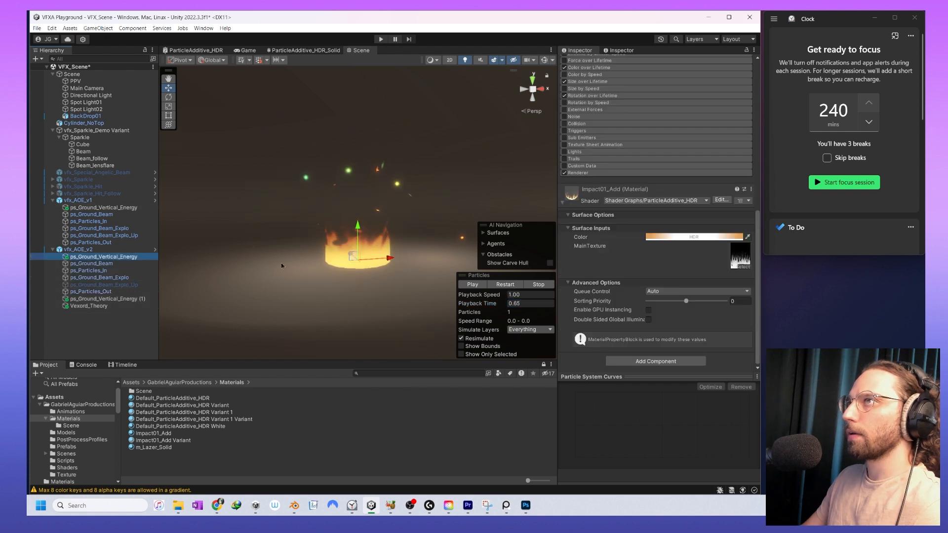
{"action": "left_click", "coordinate": [513, 285]}
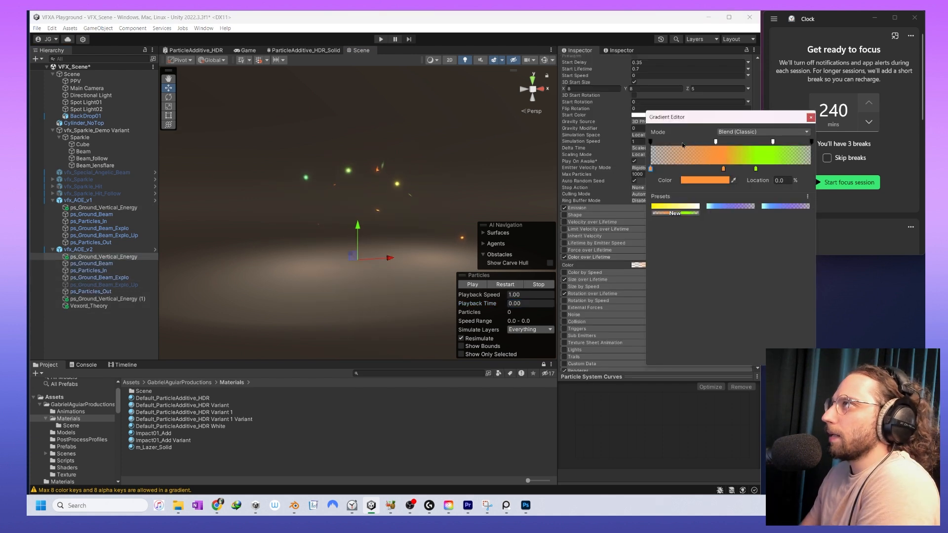
{"action": "left_click", "coordinate": [682, 143]}
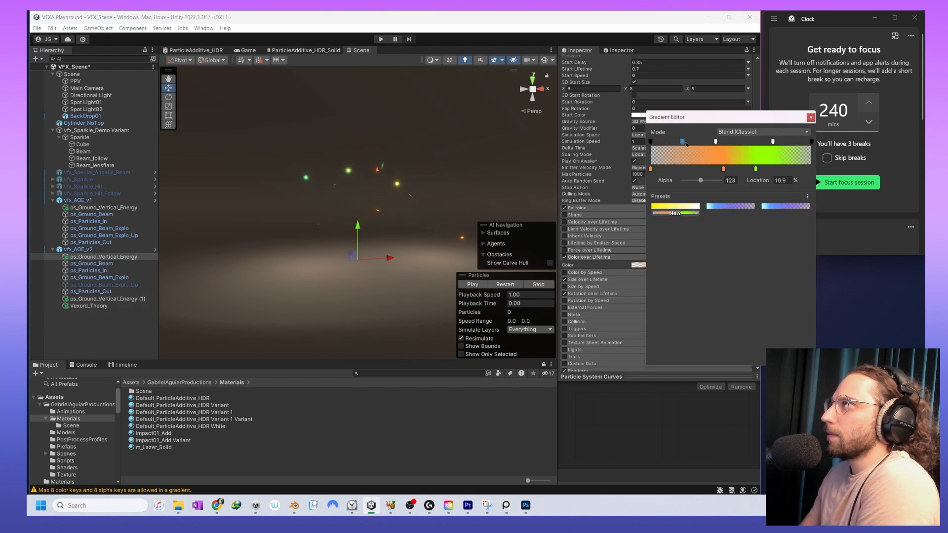
{"action": "left_click_drag", "start_coordinate": [700, 181], "coordinate": [683, 181]}
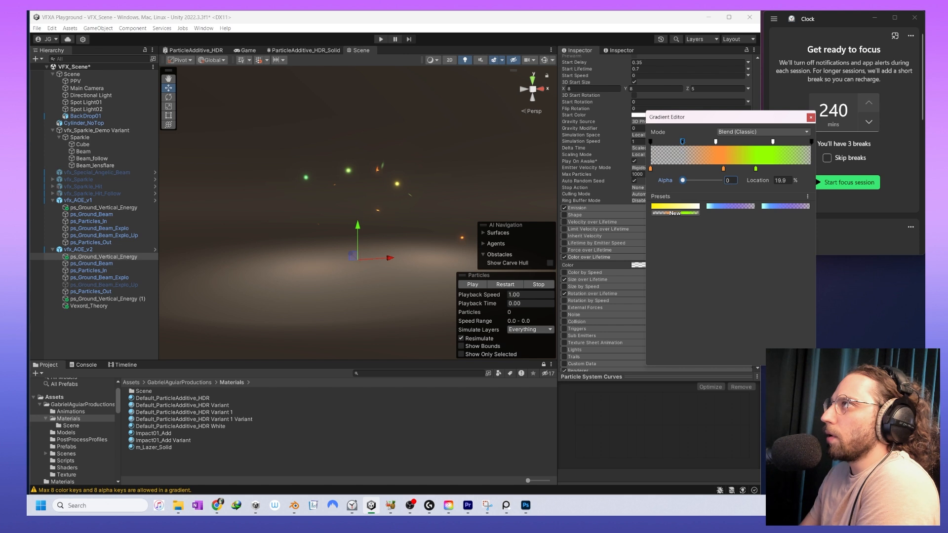
{"action": "left_click", "coordinate": [519, 285]}
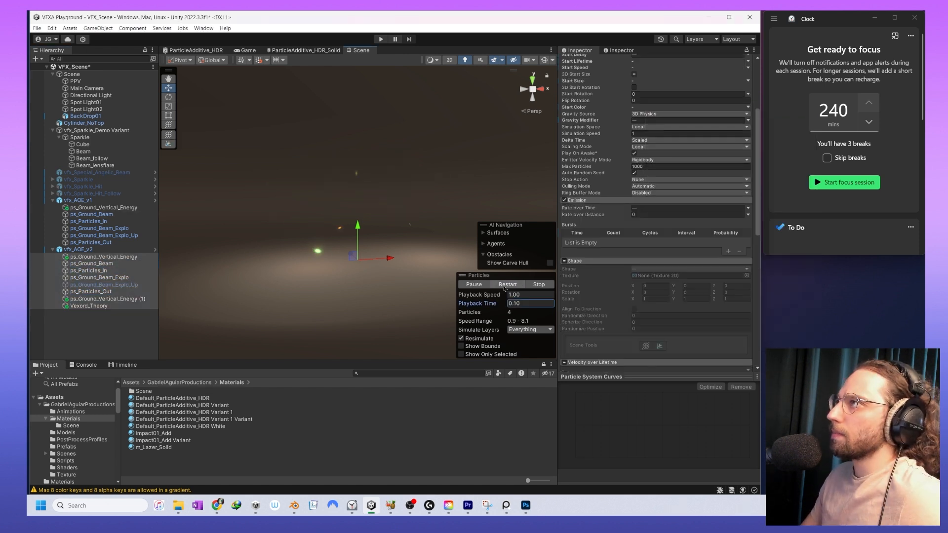
- Scrub the vfx_AOE_v2 preview to Playback Time 1.28, set Vexord_Theory's Start Delay to 1.2, and replay all systems
{"action": "left_click", "coordinate": [75, 307]}
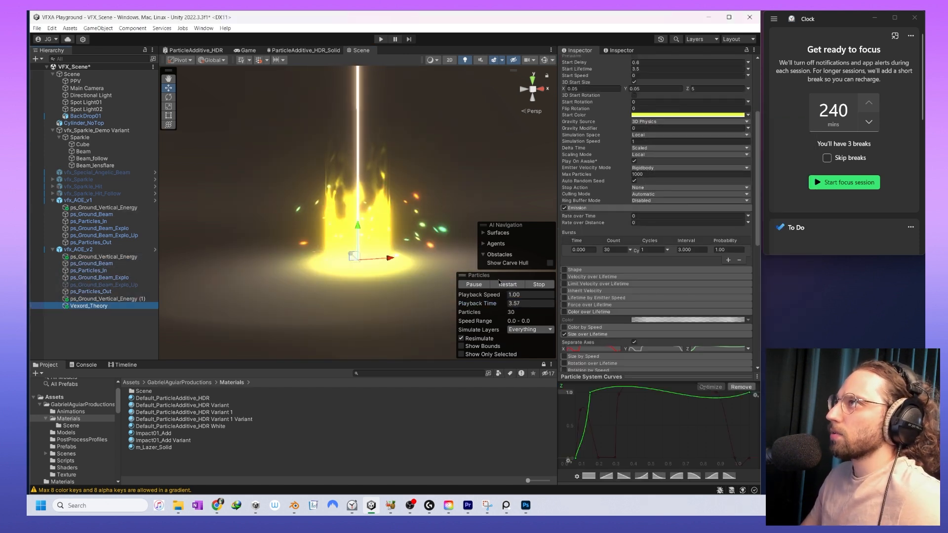
{"action": "left_click", "coordinate": [513, 285]}
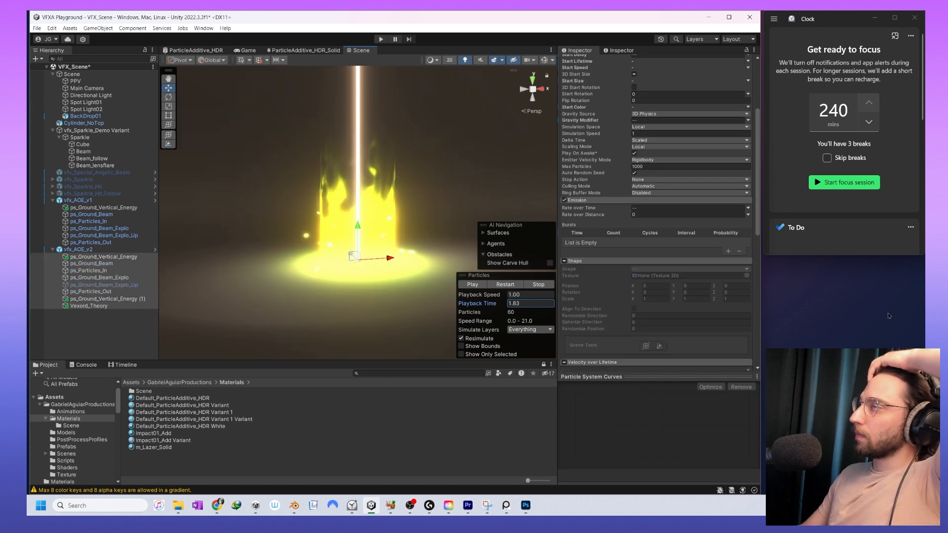
{"action": "left_click_drag", "start_coordinate": [809, 320], "coordinate": [733, 327]}
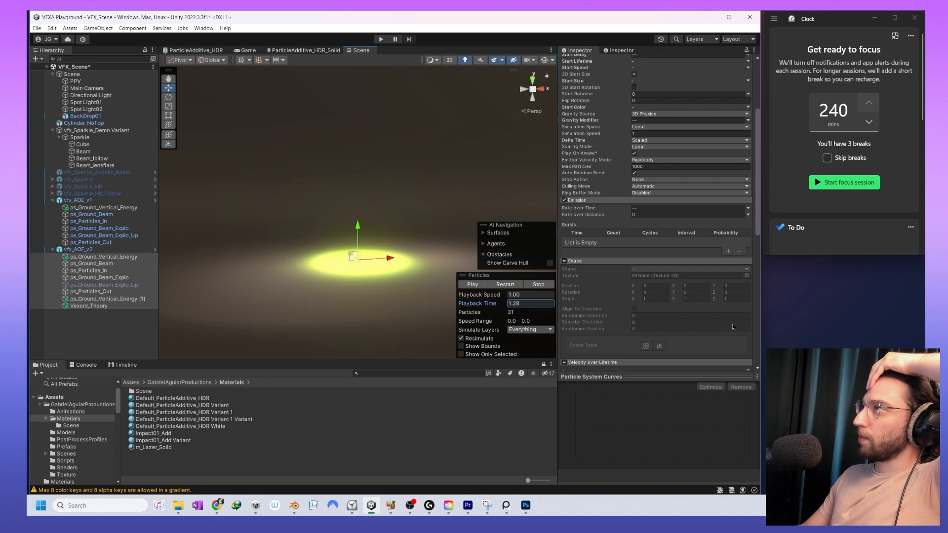
{"action": "left_click", "coordinate": [58, 305]}
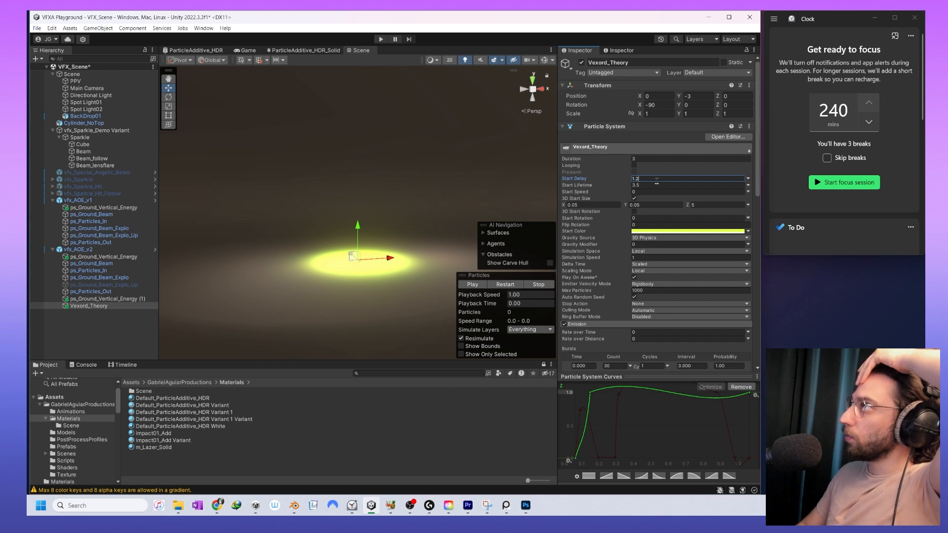
{"action": "left_click", "coordinate": [118, 257], "text": "shift"}
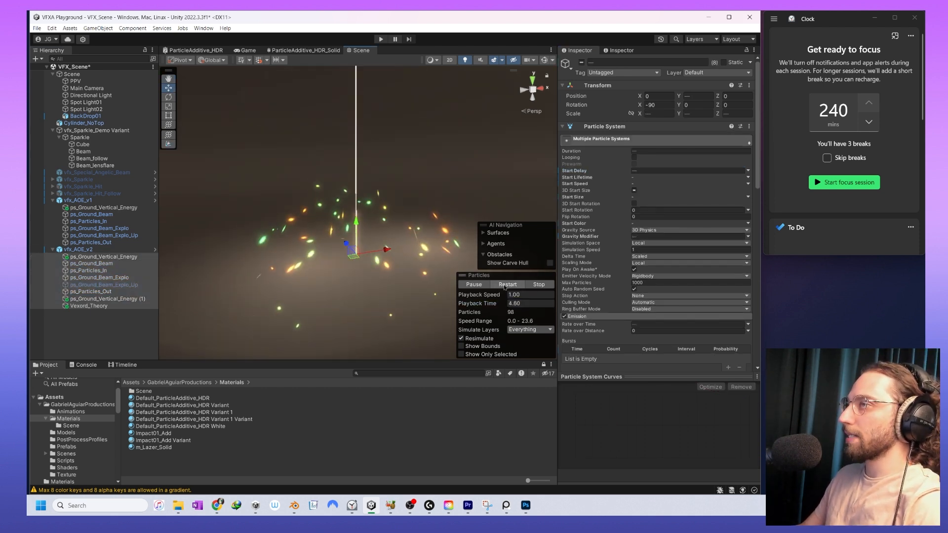
- Move the early peak key of Vexord_Theory's Z Size over Lifetime curve closer to the start and restart the preview
{"action": "scroll", "coordinate": [597, 194], "scroll_direction": "down", "scroll_amount": 10}
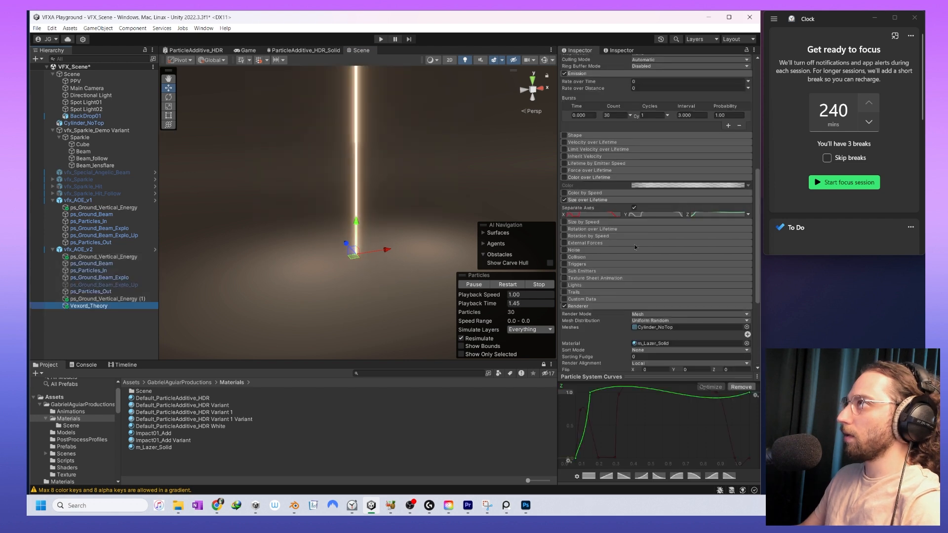
{"action": "scroll", "coordinate": [696, 244], "scroll_direction": "up", "scroll_amount": 1}
{"action": "left_click", "coordinate": [707, 237]}
{"action": "left_click", "coordinate": [706, 238]}
{"action": "left_click_drag", "start_coordinate": [590, 397], "coordinate": [580, 392]}
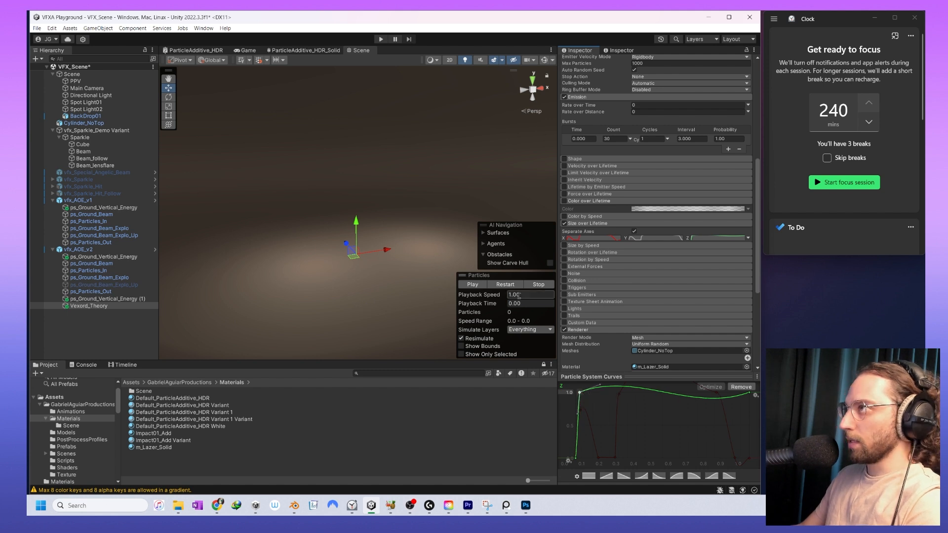
{"action": "left_click", "coordinate": [507, 286]}
- Move the key starting the second rise of Vexord_Theory's Y Size over Lifetime curve to about 0.194 and smooth the dip that follows
{"action": "left_click", "coordinate": [651, 238]}
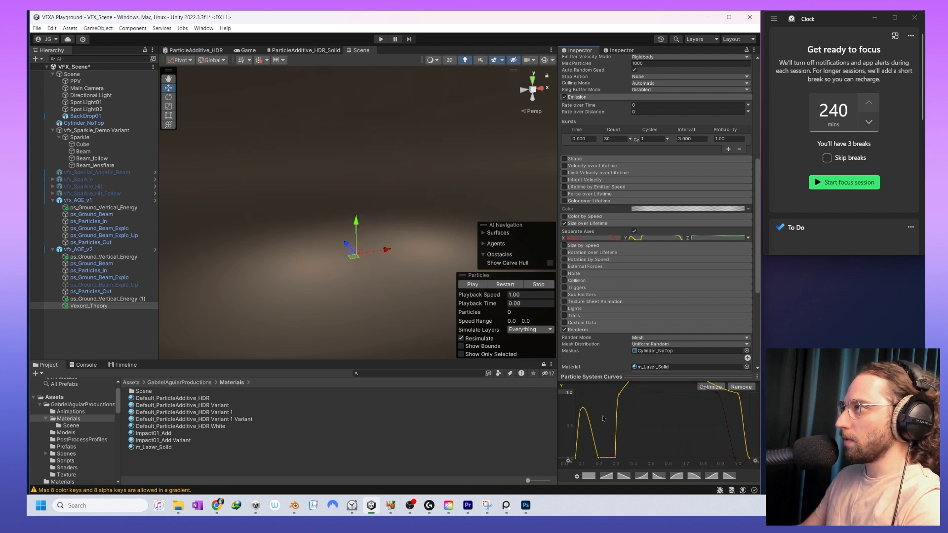
{"action": "mouse_move", "coordinate": [622, 462]}
{"action": "left_mouse_down"}
{"action": "mouse_move", "coordinate": [603, 465]}
{"action": "mouse_move", "coordinate": [609, 459]}
{"action": "left_mouse_up"}
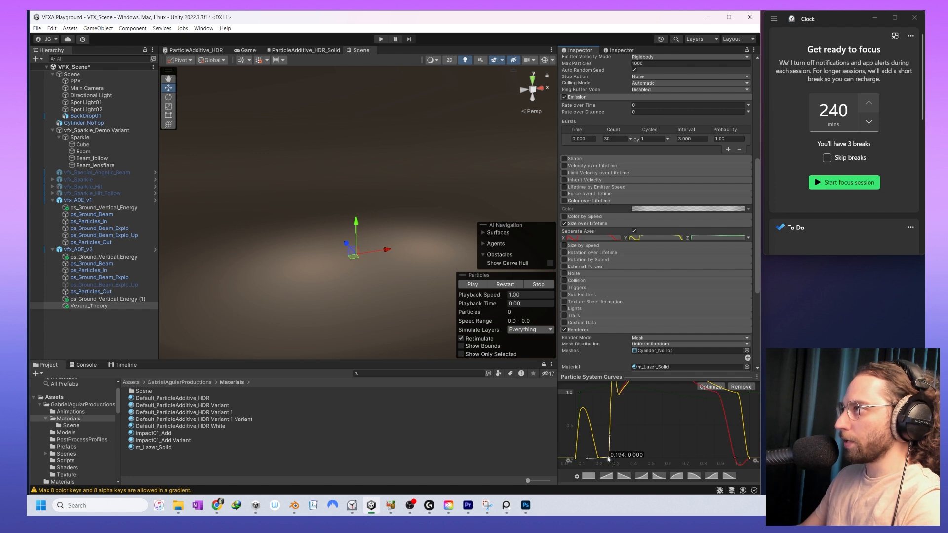
{"action": "right_click", "coordinate": [619, 395]}
{"action": "left_click", "coordinate": [655, 398]}
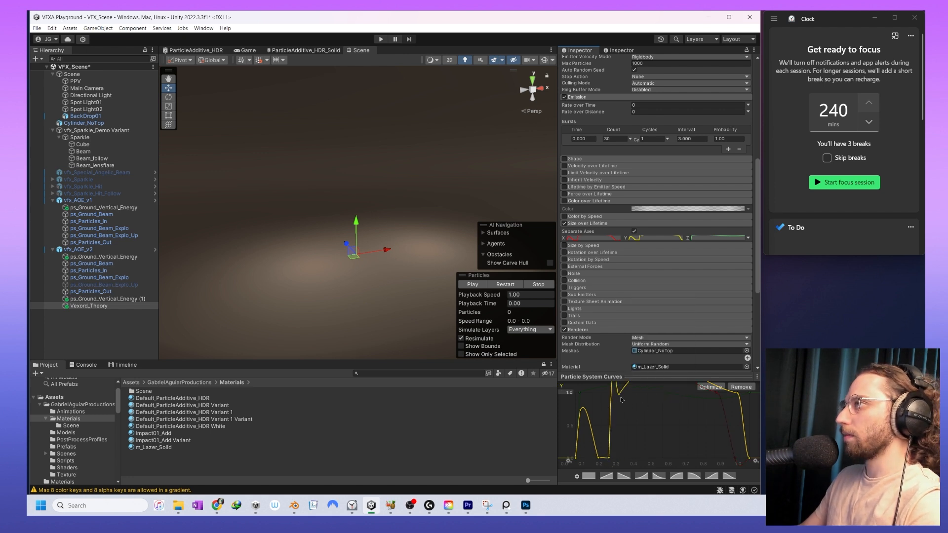
{"action": "left_click", "coordinate": [610, 459]}
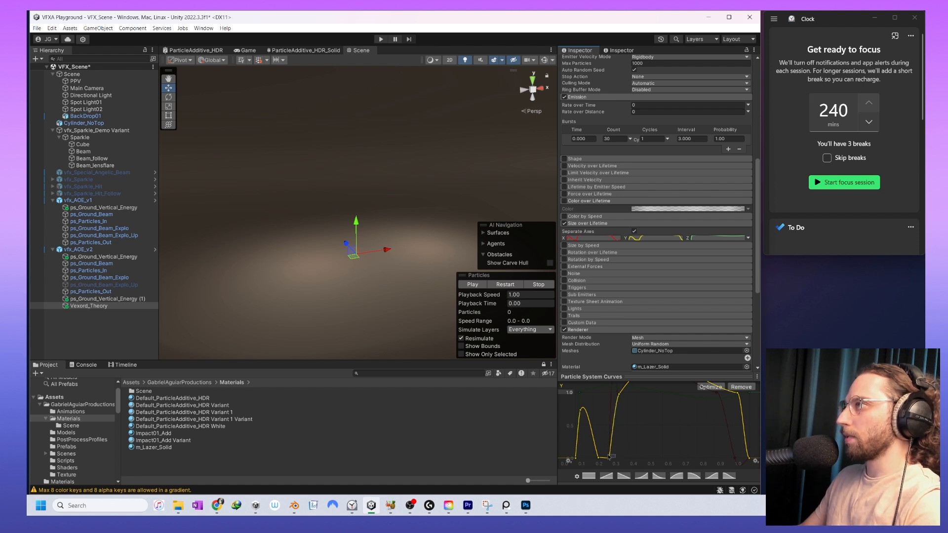
{"action": "left_click_drag", "start_coordinate": [625, 460], "coordinate": [581, 403]}
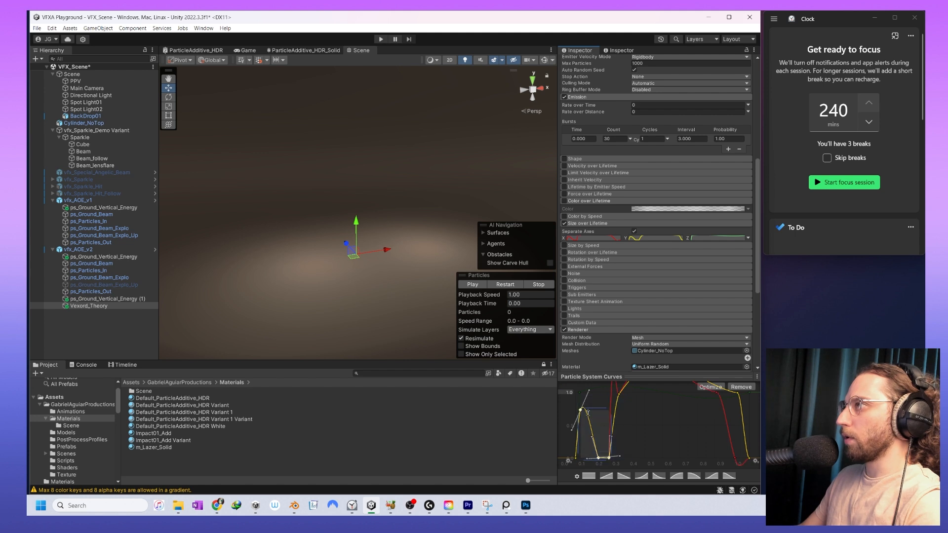
{"action": "left_click", "coordinate": [609, 459]}
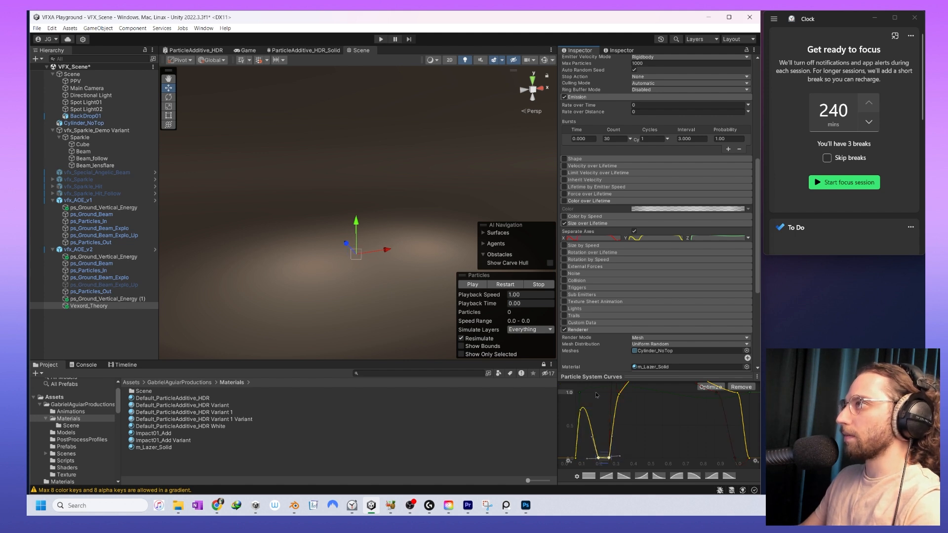
{"action": "left_click", "coordinate": [581, 410], "text": "shift"}
{"action": "left_click_drag", "start_coordinate": [609, 438], "coordinate": [612, 439]}
{"action": "left_click", "coordinate": [612, 439]}
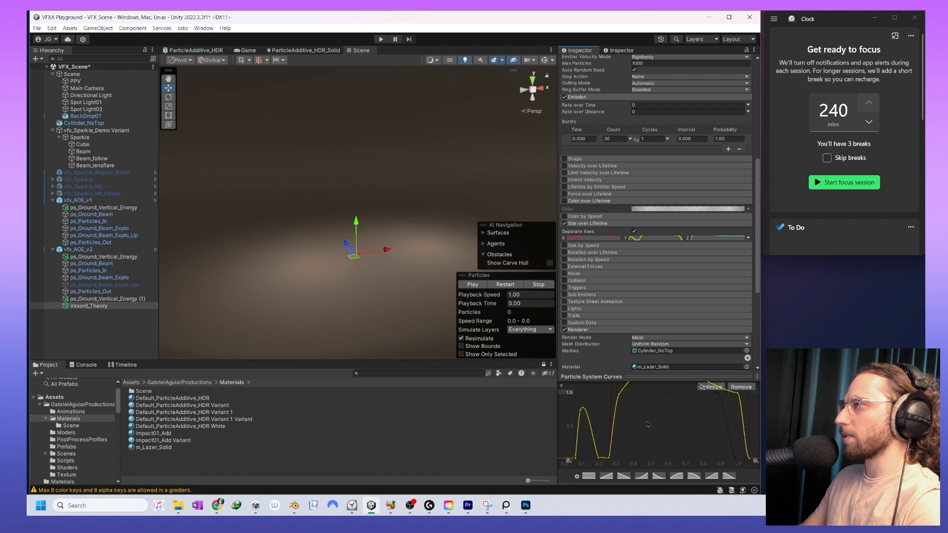
- Isolate Vexord_Theory's Y Size over Lifetime curve and shift its two zero keys after the first peak closer to the start
{"action": "left_click", "coordinate": [647, 238]}
{"action": "left_click", "coordinate": [618, 238]}
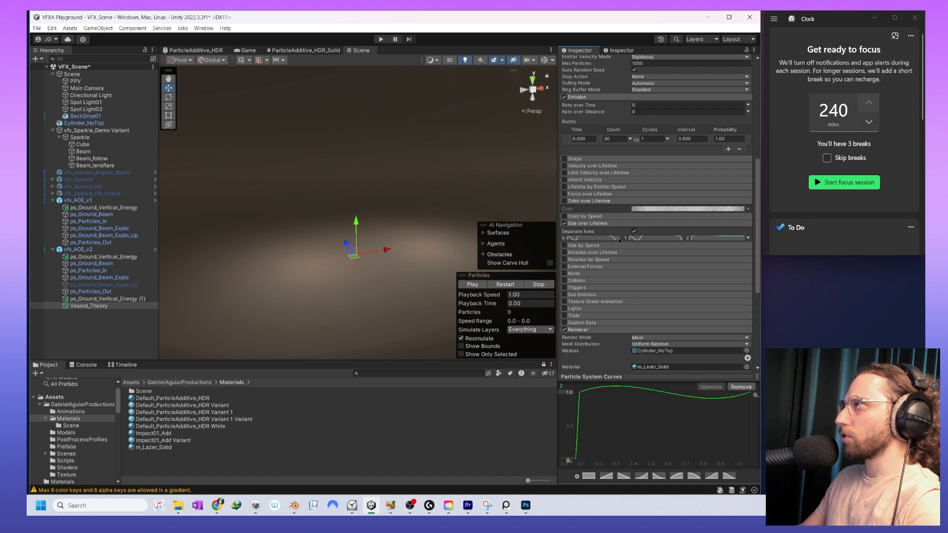
{"action": "left_click", "coordinate": [639, 240]}
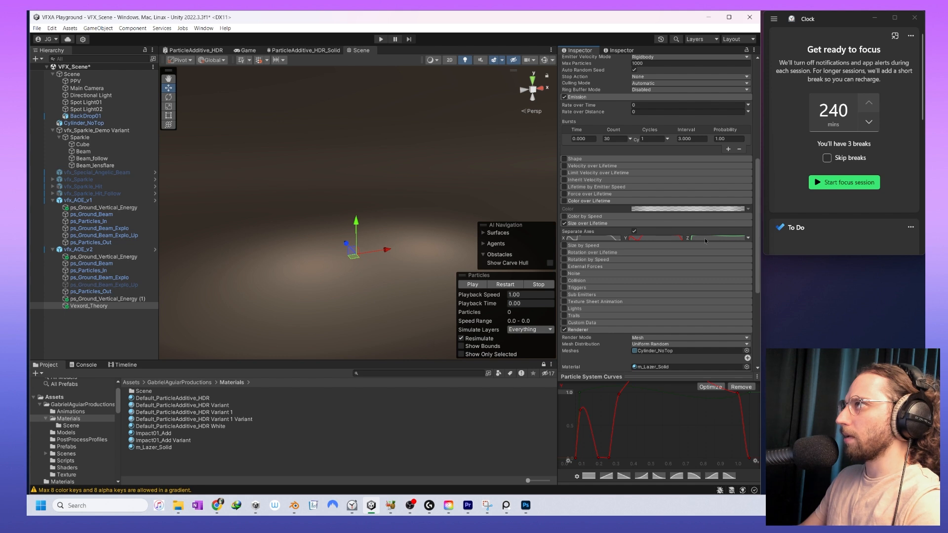
{"action": "left_click", "coordinate": [610, 239]}
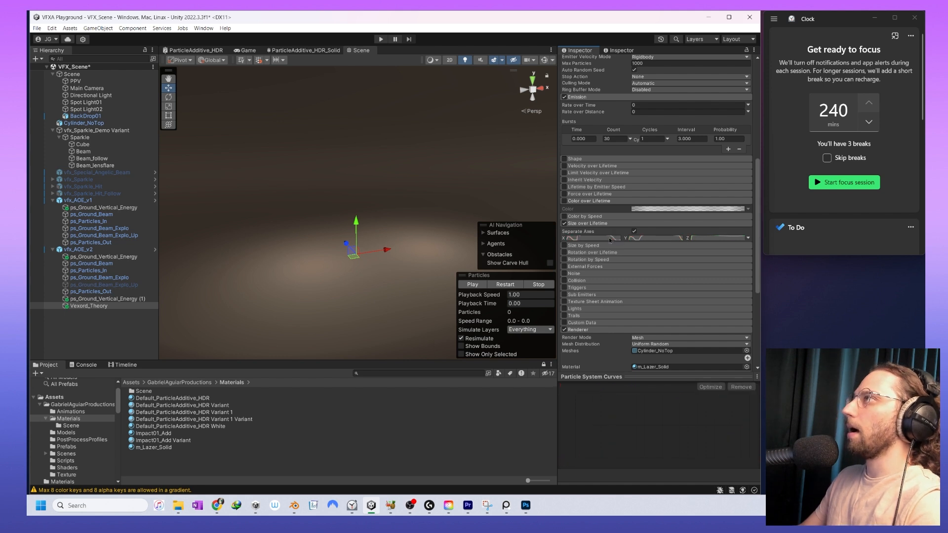
{"action": "left_click", "coordinate": [655, 239]}
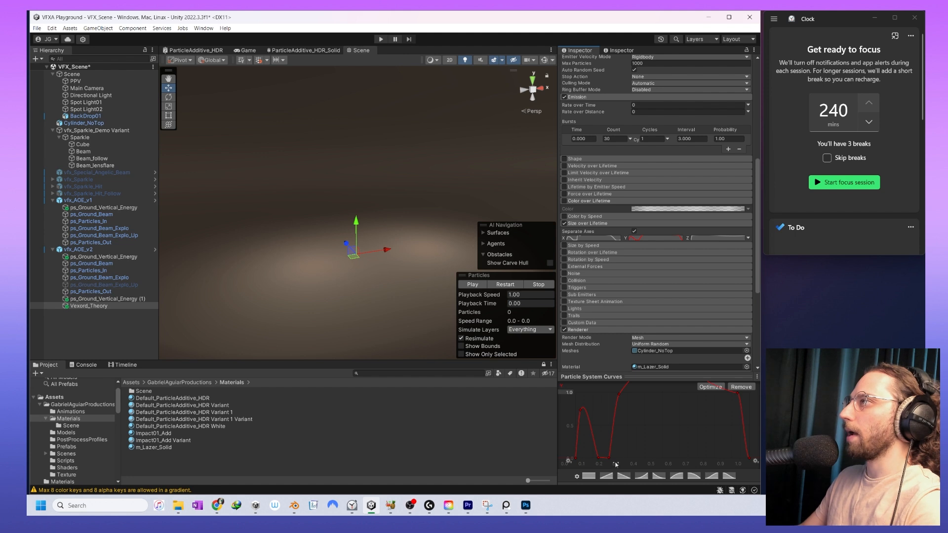
{"action": "left_click_drag", "start_coordinate": [591, 460], "coordinate": [614, 458]}
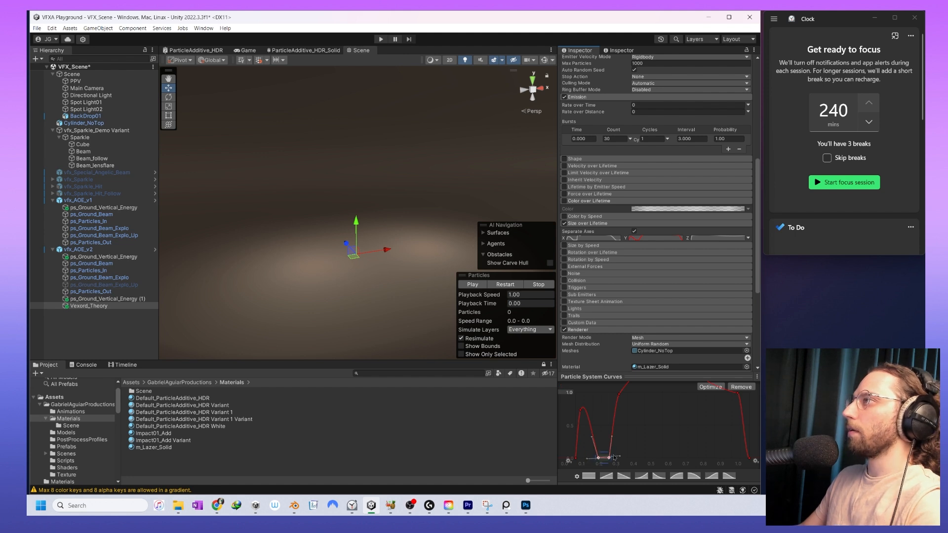
- Match Vexord_Theory's X Size over Lifetime curve to the early part of the Y curve and replay all vfx_AOE_v2 systems
{"action": "right_click", "coordinate": [642, 240]}
{"action": "left_click", "coordinate": [649, 247]}
{"action": "right_click", "coordinate": [604, 239]}
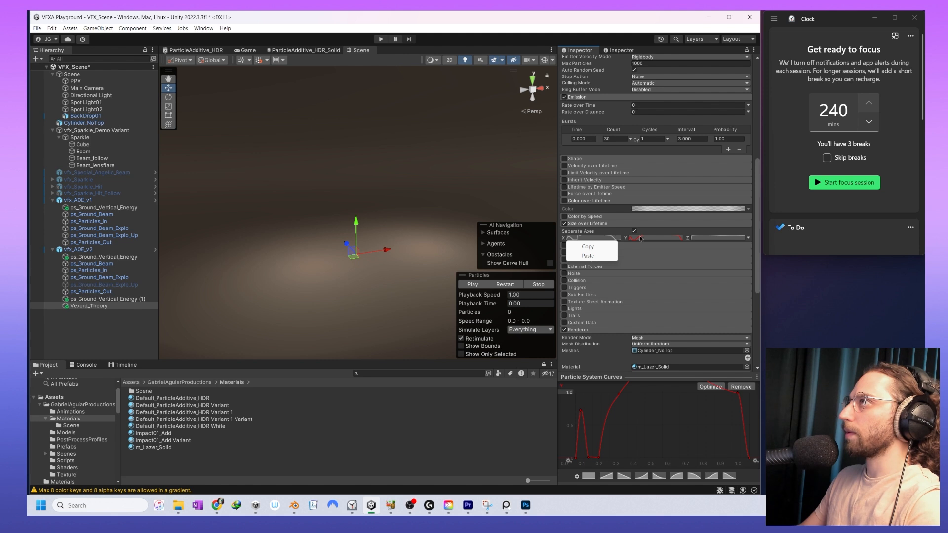
{"action": "left_click", "coordinate": [587, 255]}
{"action": "left_click_drag", "start_coordinate": [610, 459], "coordinate": [604, 439]}
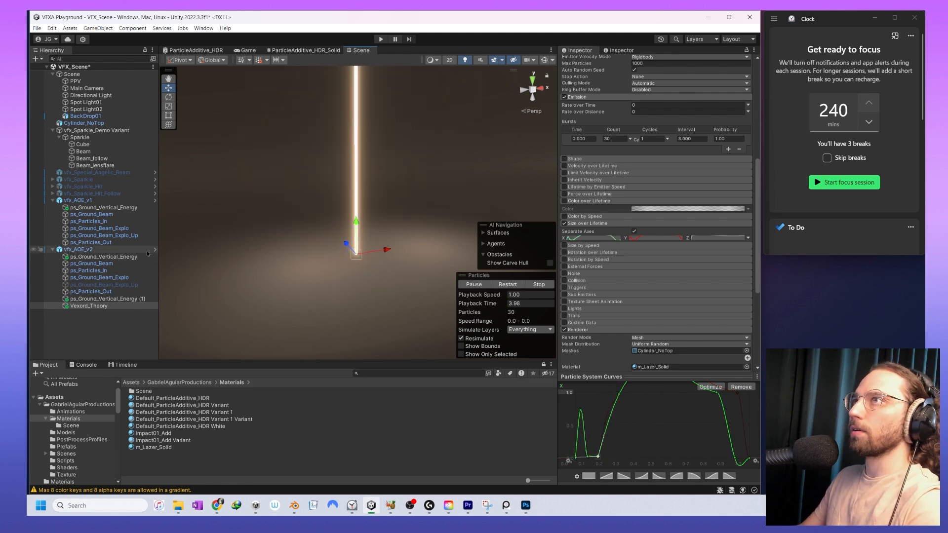
{"action": "left_click", "coordinate": [104, 257], "text": "shift"}
{"action": "left_click", "coordinate": [516, 284]}
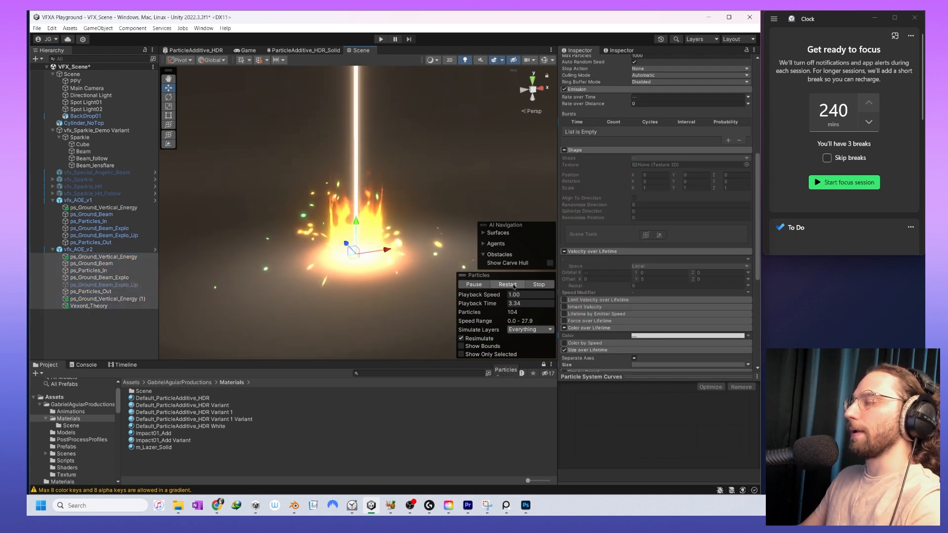
- Set Vexord_Theory's Start Delay to 1.2 and replay all vfx_AOE_v2 systems together to check the beam timing
{"action": "left_click", "coordinate": [89, 305]}
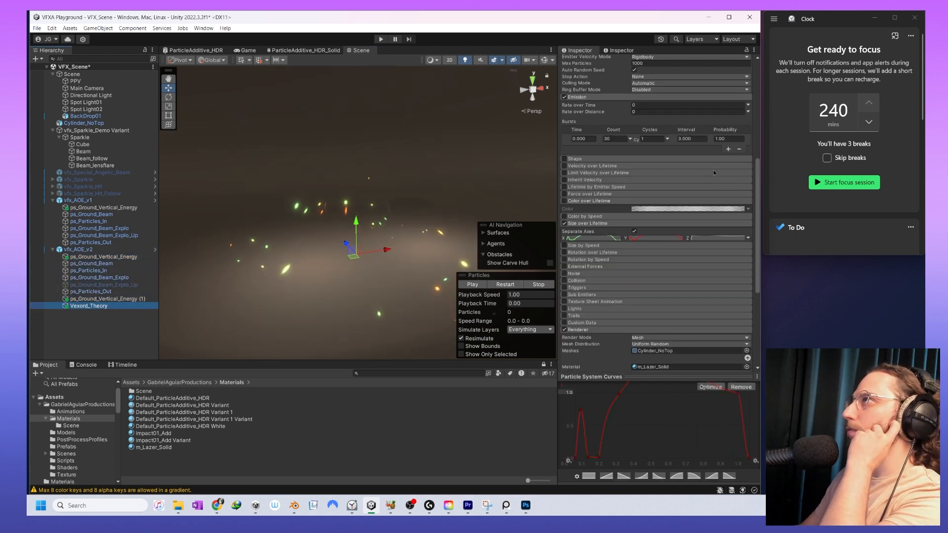
{"action": "scroll", "coordinate": [643, 153], "scroll_direction": "up", "scroll_amount": 6}
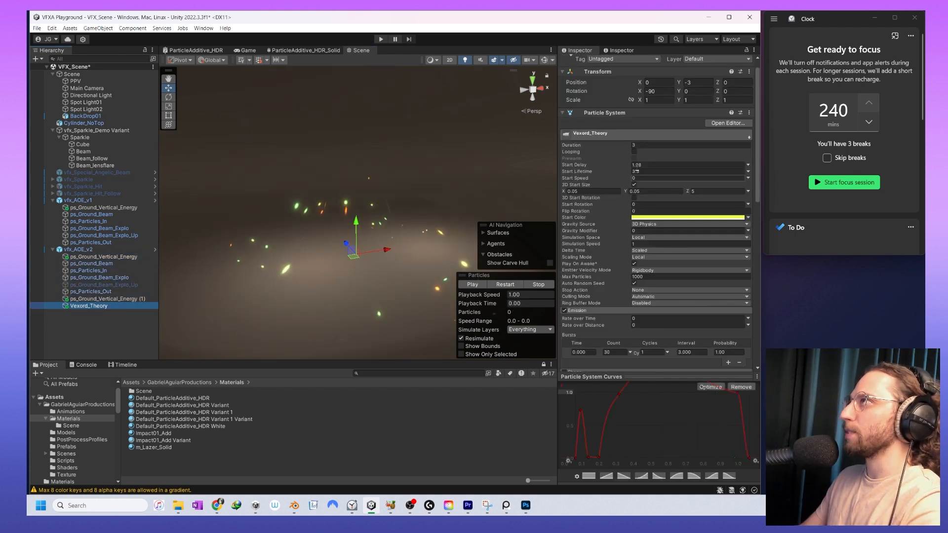
{"action": "left_click", "coordinate": [644, 166]}
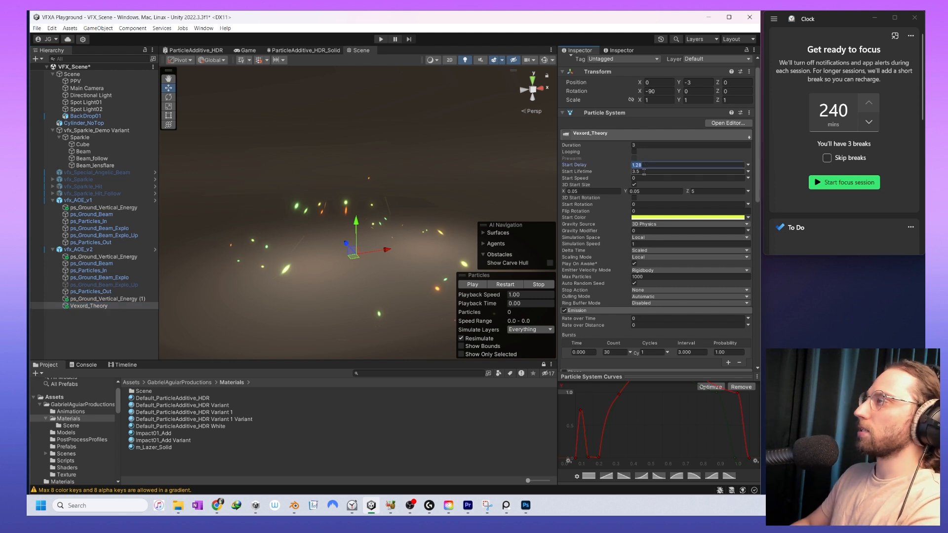
{"action": "key", "text": "Return"}
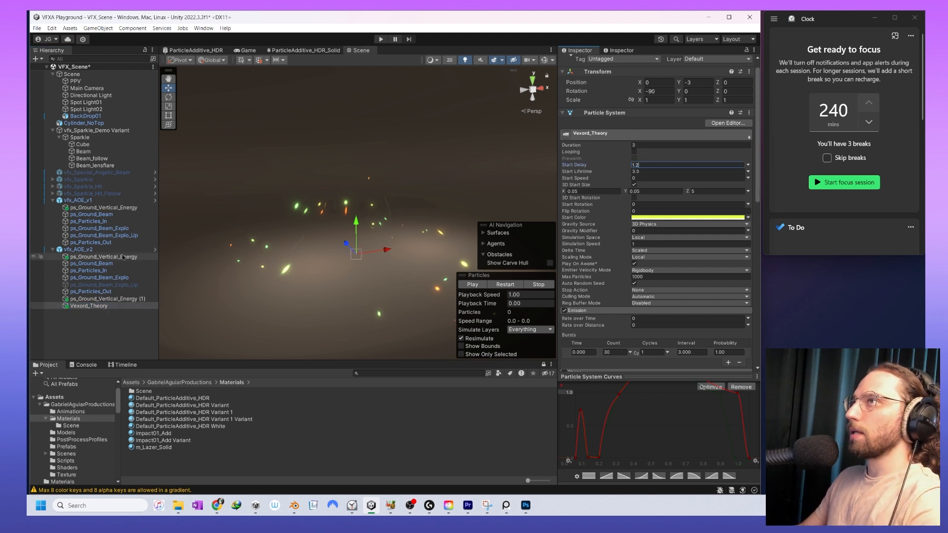
{"action": "left_click", "coordinate": [98, 256], "text": "shift"}
{"action": "left_click", "coordinate": [508, 284]}
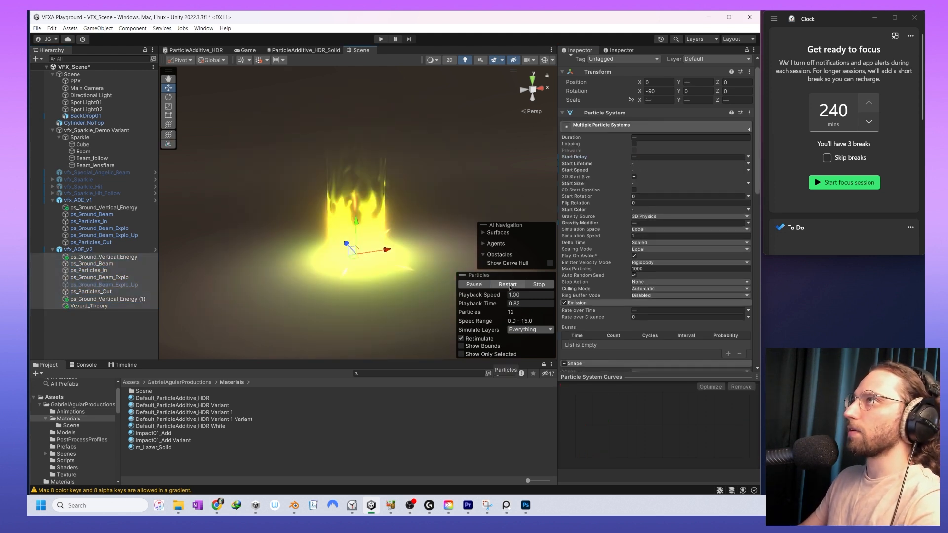
{"action": "left_click", "coordinate": [507, 285]}
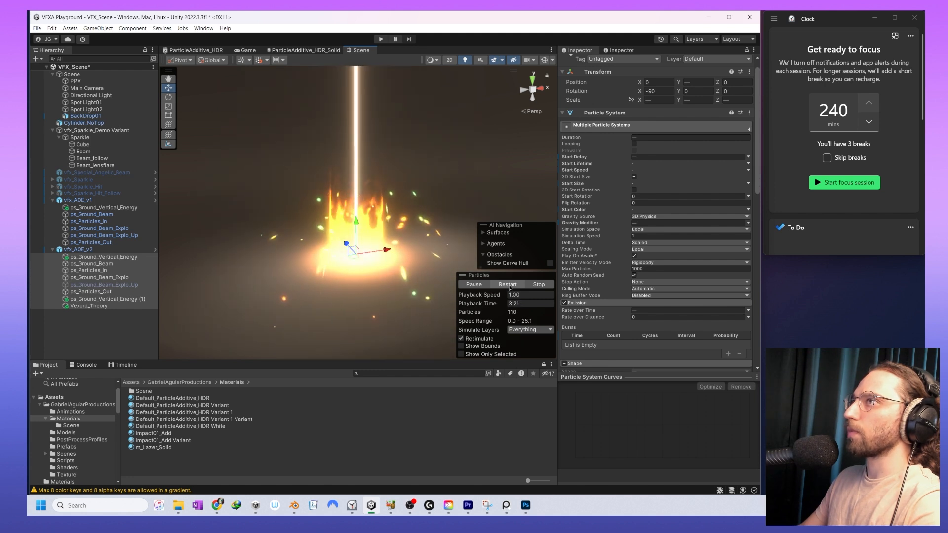
- Select Vexord_Theory alone to continue adjusting its Size over Lifetime curves
{"action": "left_click", "coordinate": [89, 305]}
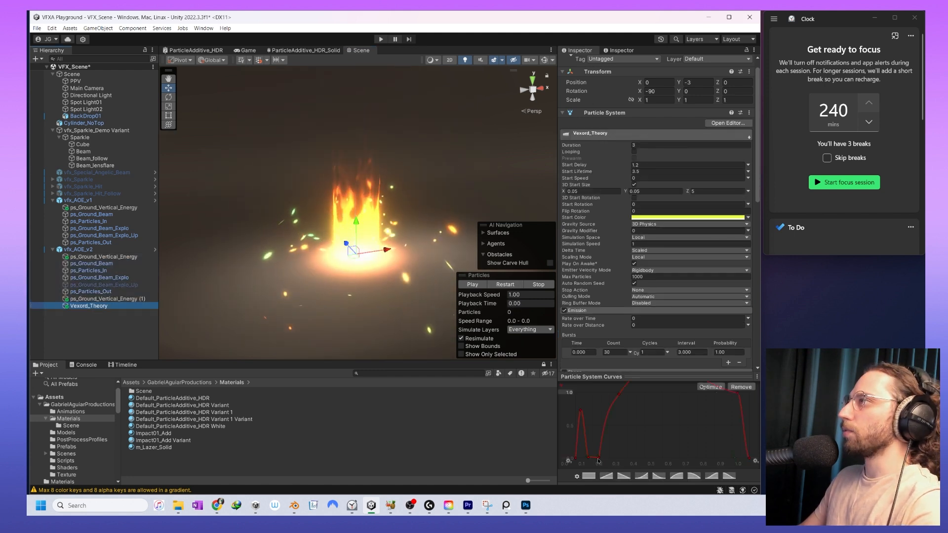
- Shift the rising section of Vexord_Theory's Y and X size-over-lifetime curves earlier and replay the emitter
{"action": "left_click_drag", "start_coordinate": [597, 457], "coordinate": [595, 457]}
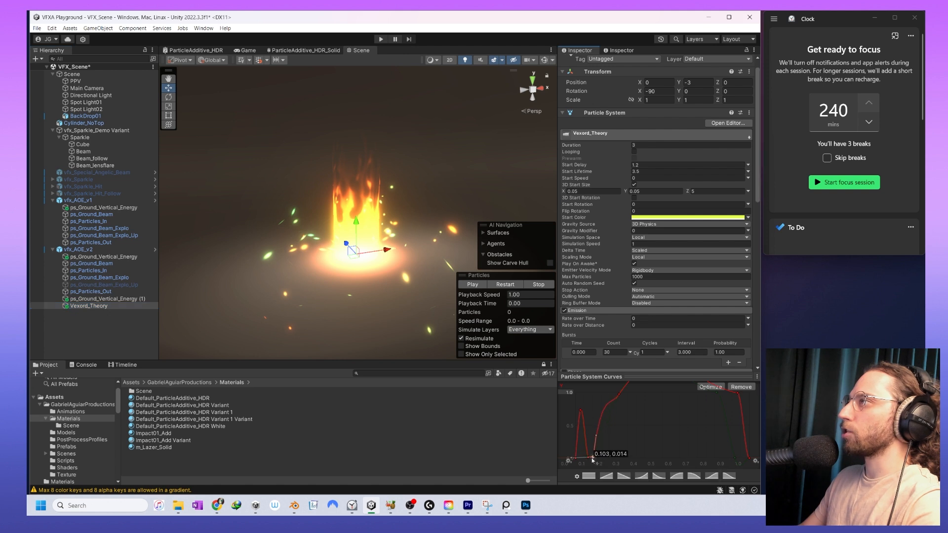
{"action": "left_click_drag", "start_coordinate": [620, 397], "coordinate": [606, 397]}
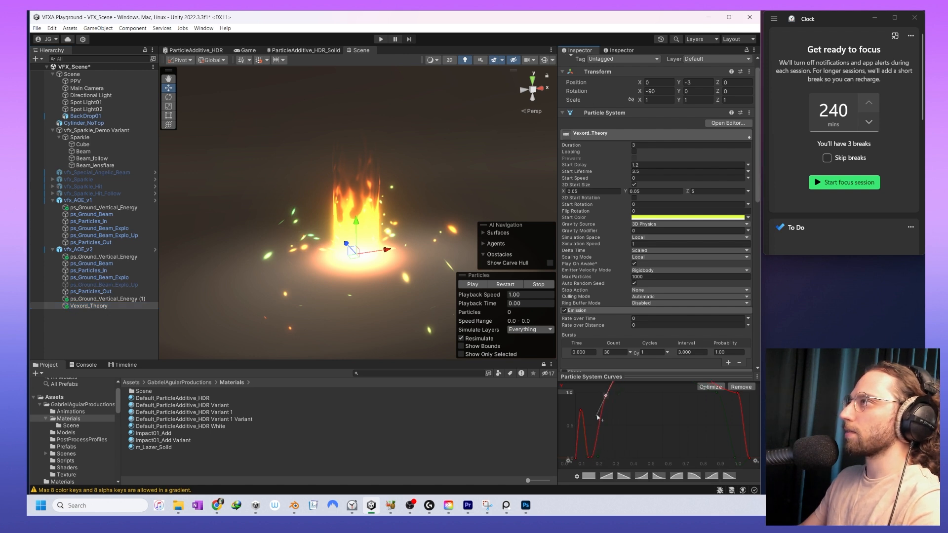
{"action": "scroll", "coordinate": [638, 288], "scroll_direction": "down", "scroll_amount": 5}
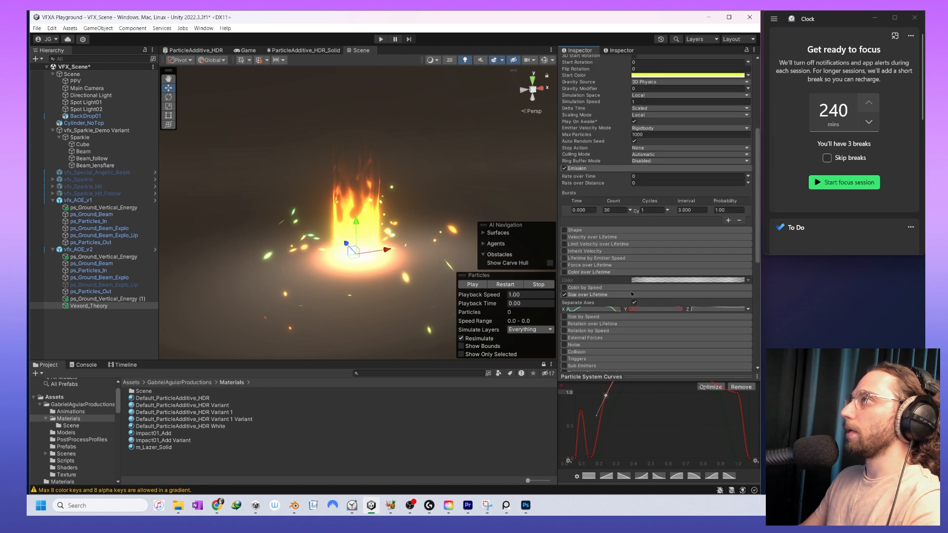
{"action": "left_click", "coordinate": [606, 286]}
{"action": "left_click_drag", "start_coordinate": [609, 395], "coordinate": [607, 395]}
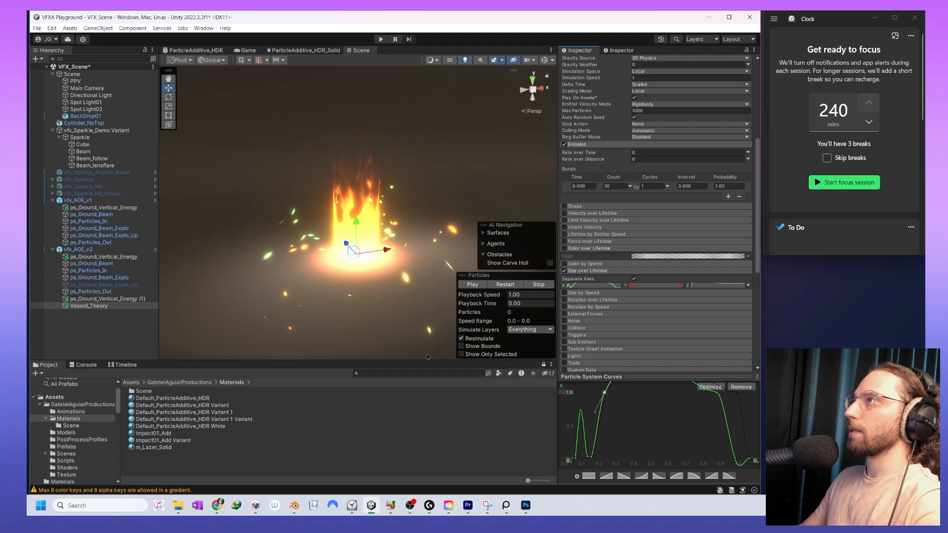
{"action": "left_click", "coordinate": [505, 285]}
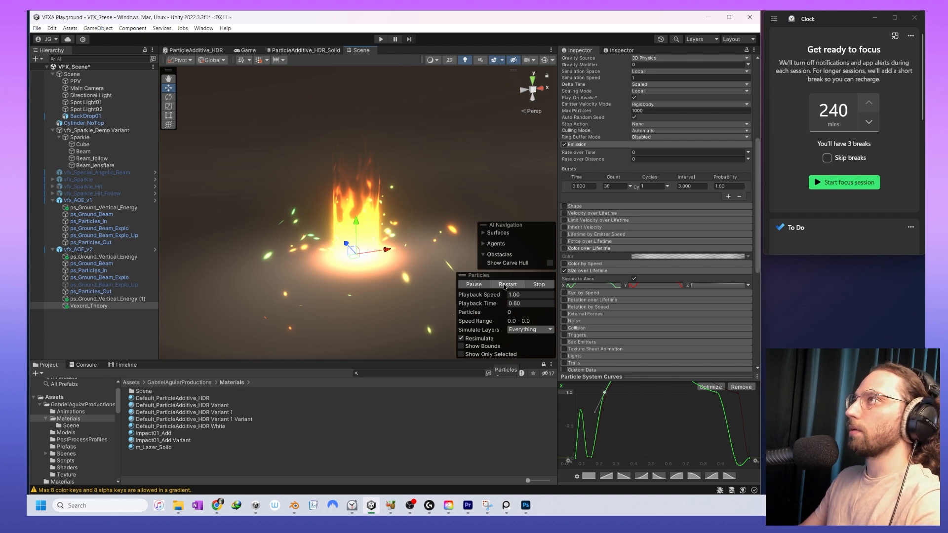
- Set Vexord_Theory's start delay to 1.25 and replay all the emitters of vfx_AOE_v2 together
{"action": "scroll", "coordinate": [652, 207], "scroll_direction": "up", "scroll_amount": 8}
{"action": "left_click", "coordinate": [650, 179]}
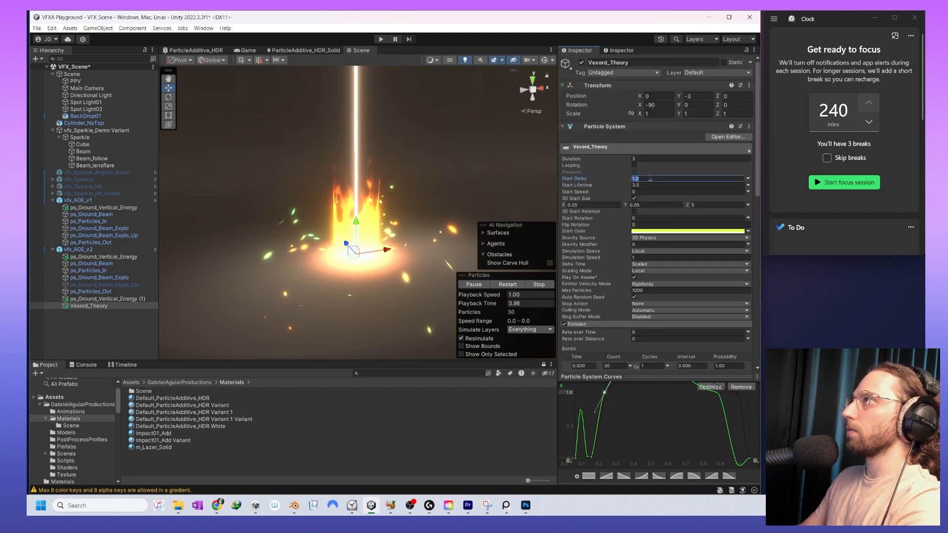
{"action": "left_click", "coordinate": [650, 179]}
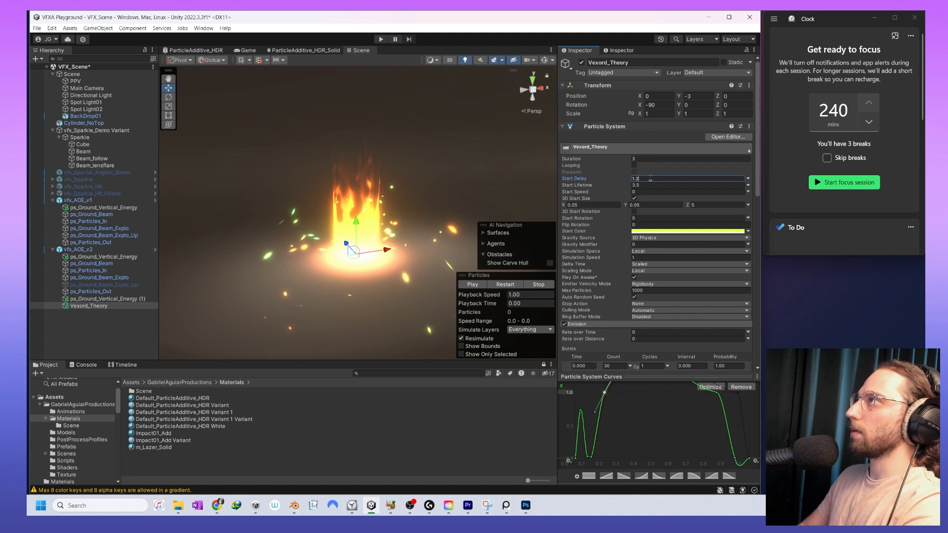
{"action": "left_click", "coordinate": [119, 256], "text": "shift"}
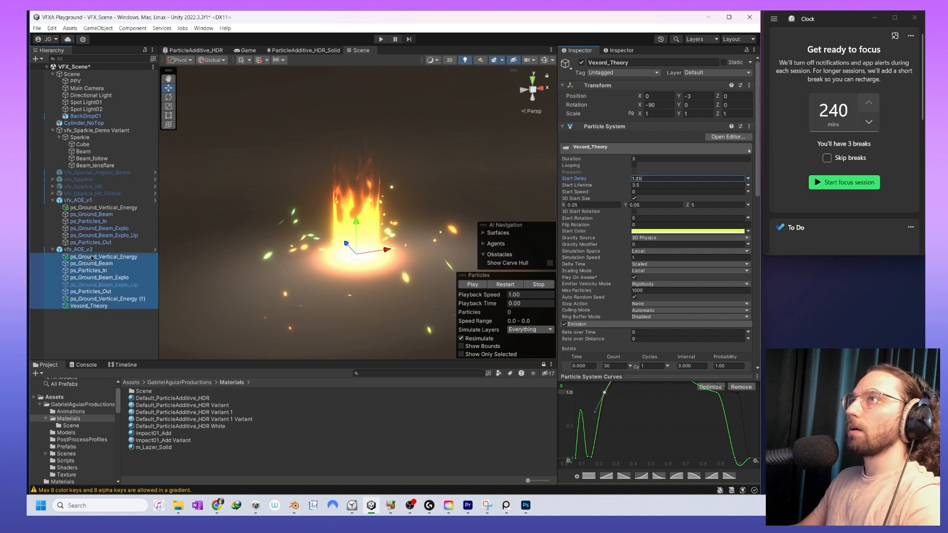
{"action": "left_click", "coordinate": [505, 284]}
- Set the Z start size of vfx_AOE_v2's ps_Ground_Vertical_Energy emitter to 3
{"action": "left_click", "coordinate": [126, 264]}
{"action": "left_click", "coordinate": [124, 257]}
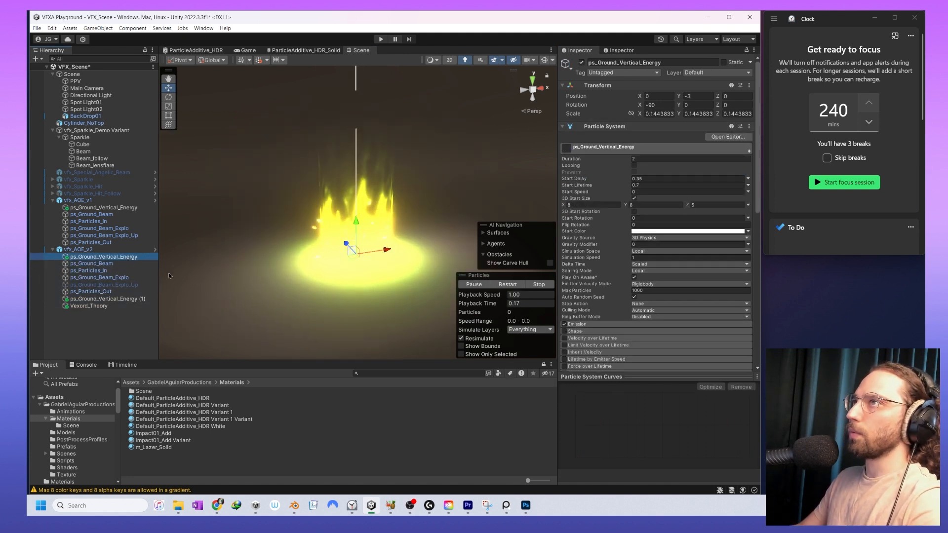
{"action": "scroll", "coordinate": [729, 181], "scroll_direction": "down", "scroll_amount": 5}
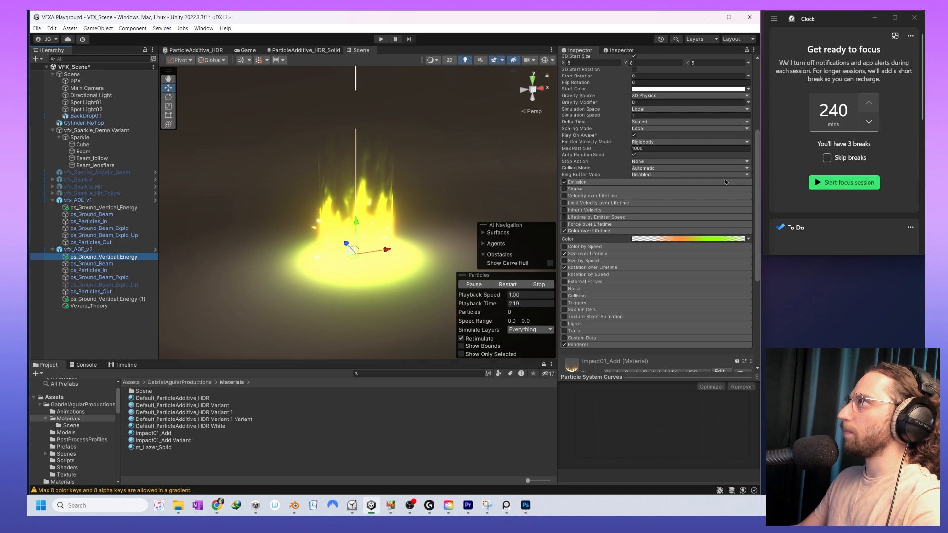
{"action": "scroll", "coordinate": [725, 182], "scroll_direction": "up", "scroll_amount": 5}
{"action": "left_click", "coordinate": [716, 182]}
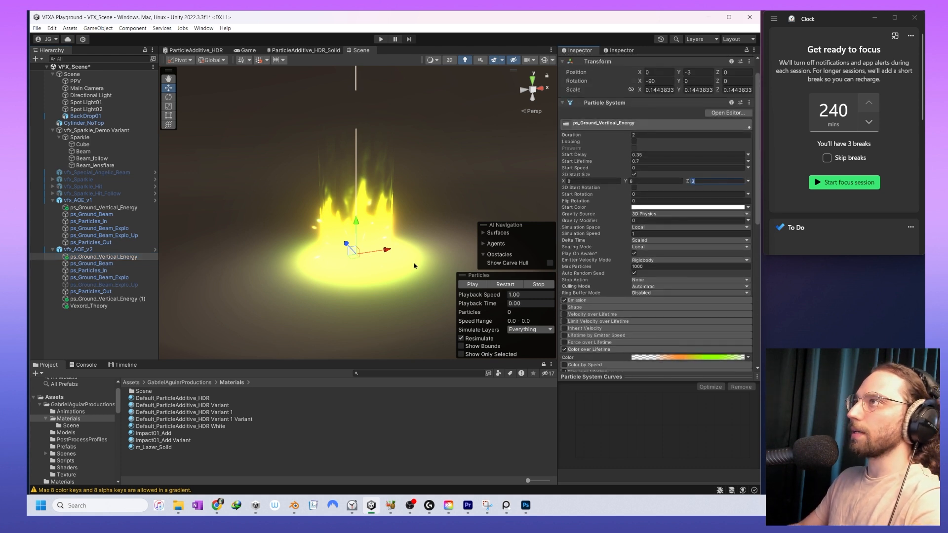
- Replay all the vfx_AOE_v2 emitters together several times to check the beam and flame timing
{"action": "left_click", "coordinate": [111, 306], "text": "shift"}
{"action": "left_click", "coordinate": [506, 284]}
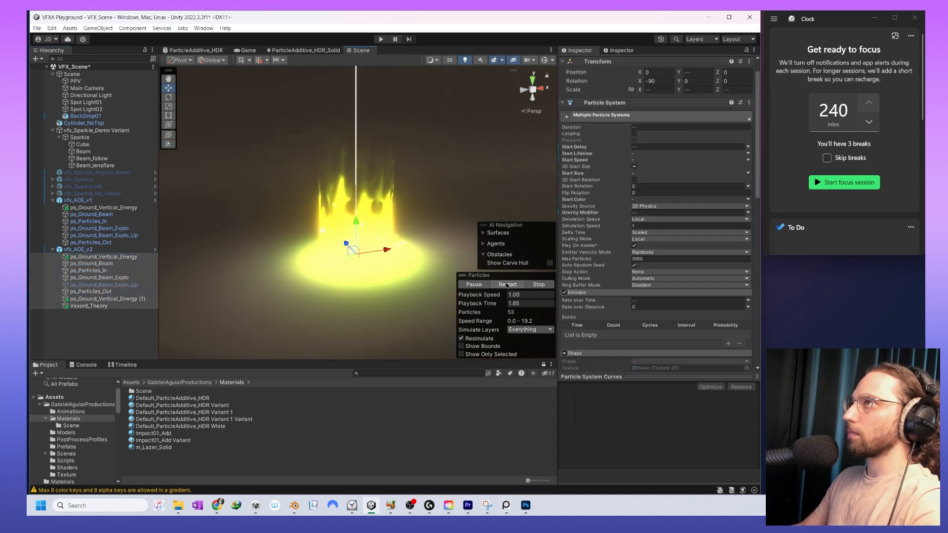
{"action": "left_click", "coordinate": [507, 285]}
{"action": "left_click", "coordinate": [507, 285]}
{"action": "left_click", "coordinate": [506, 285]}
{"action": "left_click", "coordinate": [507, 284]}
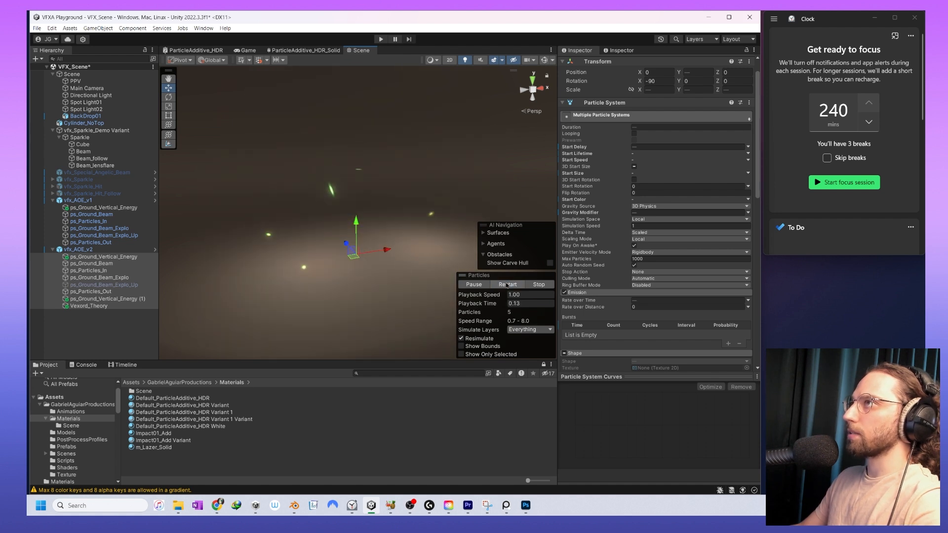
{"action": "left_click", "coordinate": [506, 285]}
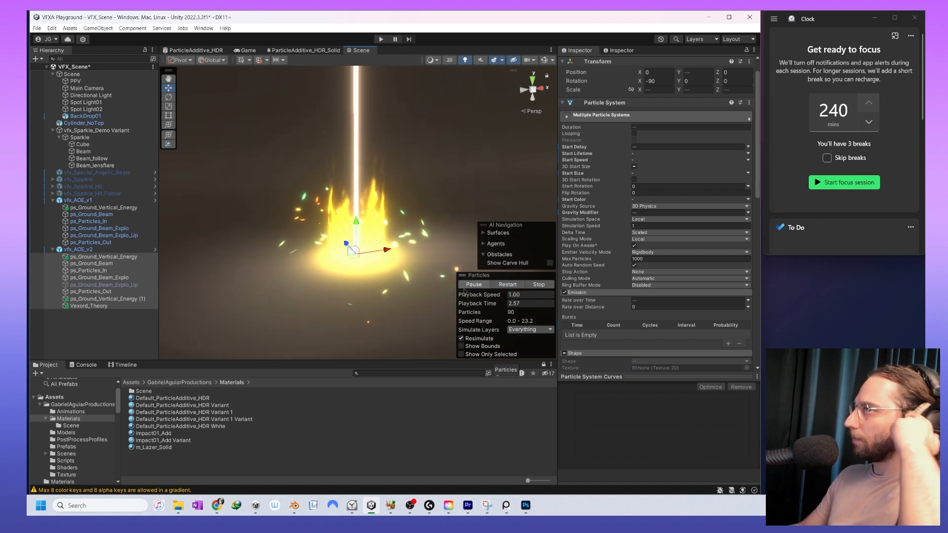
- Try to delay the rise in Vexord_Theory's Y and X size-over-lifetime curves, replay it, and undo the curve edits
{"action": "left_click", "coordinate": [88, 306]}
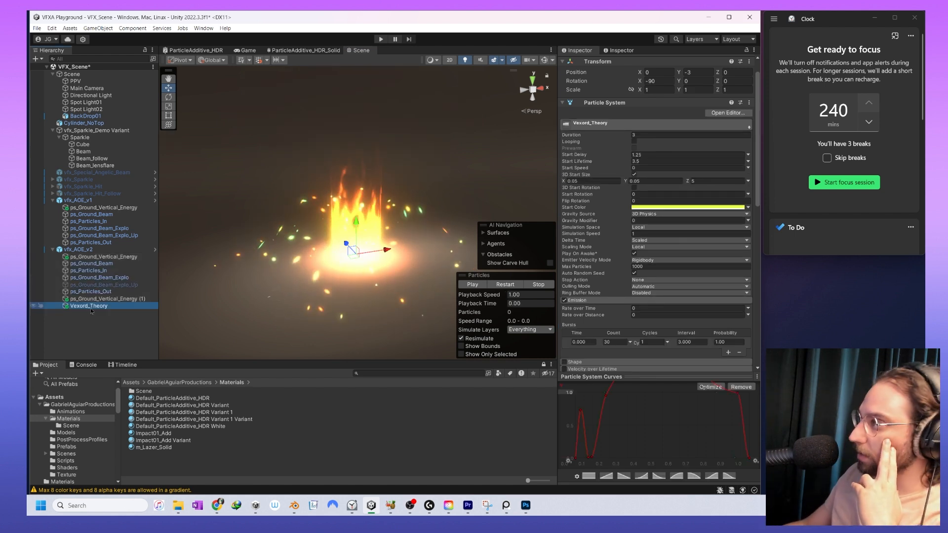
{"action": "left_click_drag", "start_coordinate": [593, 459], "coordinate": [603, 457]}
{"action": "scroll", "coordinate": [605, 319], "scroll_direction": "down", "scroll_amount": 5}
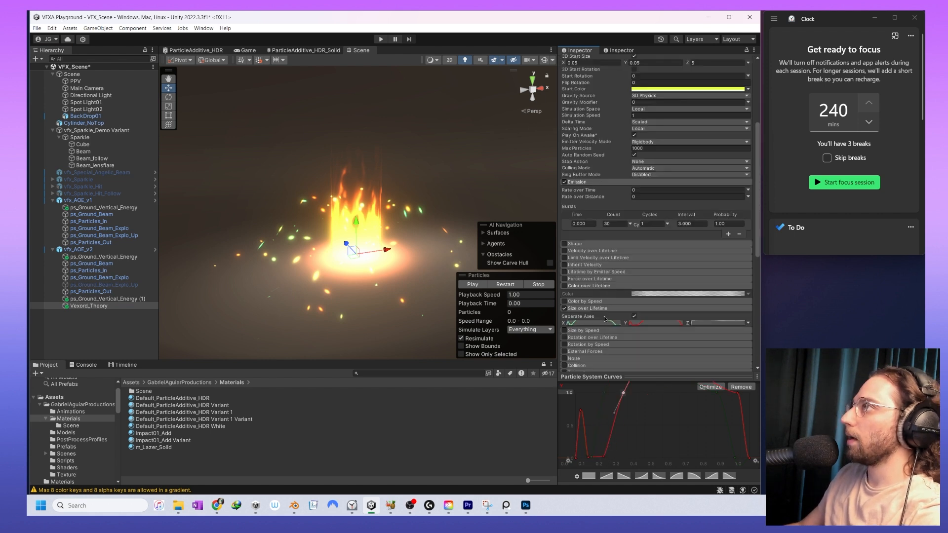
{"action": "left_click", "coordinate": [600, 324]}
{"action": "left_click_drag", "start_coordinate": [601, 457], "coordinate": [606, 458]}
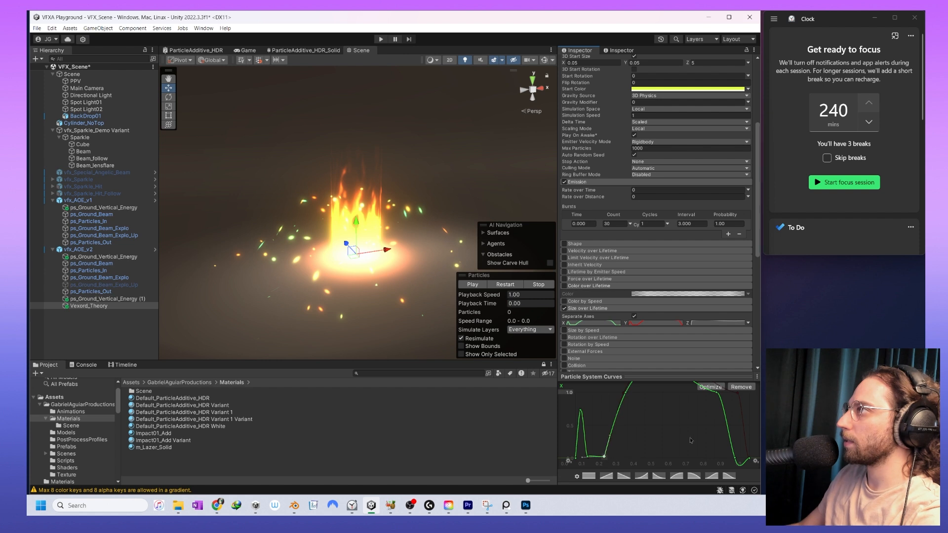
{"action": "key", "text": "ctrl+z"}
{"action": "left_click", "coordinate": [498, 285]}
{"action": "key", "text": "ctrl+z"}
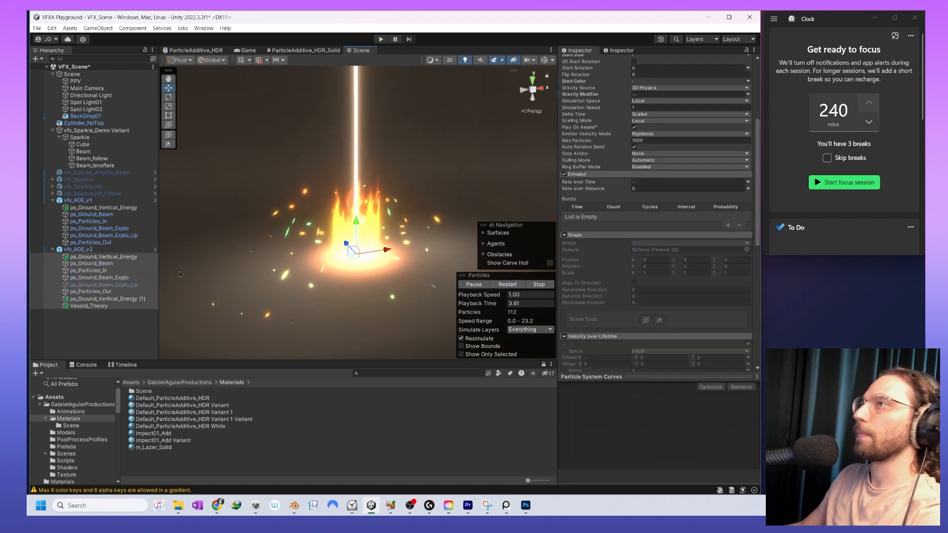
- Set Vexord_Theory's start delay to 0 and replay it with the other vfx_AOE_v2 emitters
{"action": "left_click", "coordinate": [91, 306]}
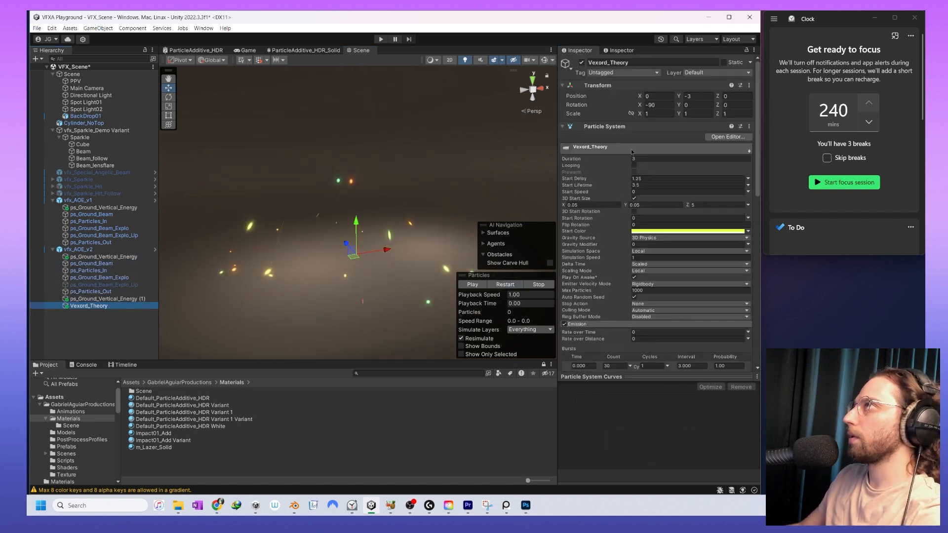
{"action": "left_click", "coordinate": [658, 179]}
{"action": "left_click", "coordinate": [509, 283]}
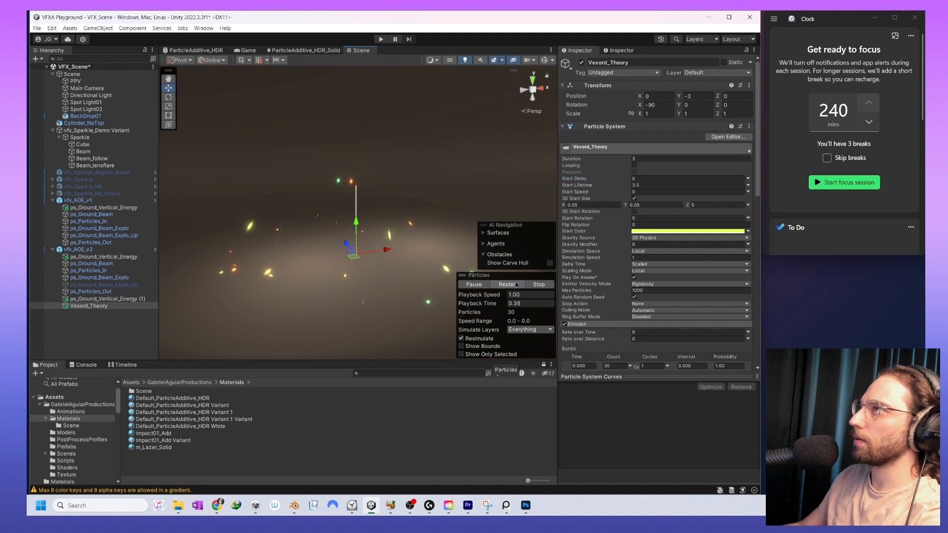
{"action": "left_click", "coordinate": [104, 256], "text": "shift"}
{"action": "left_click", "coordinate": [507, 284]}
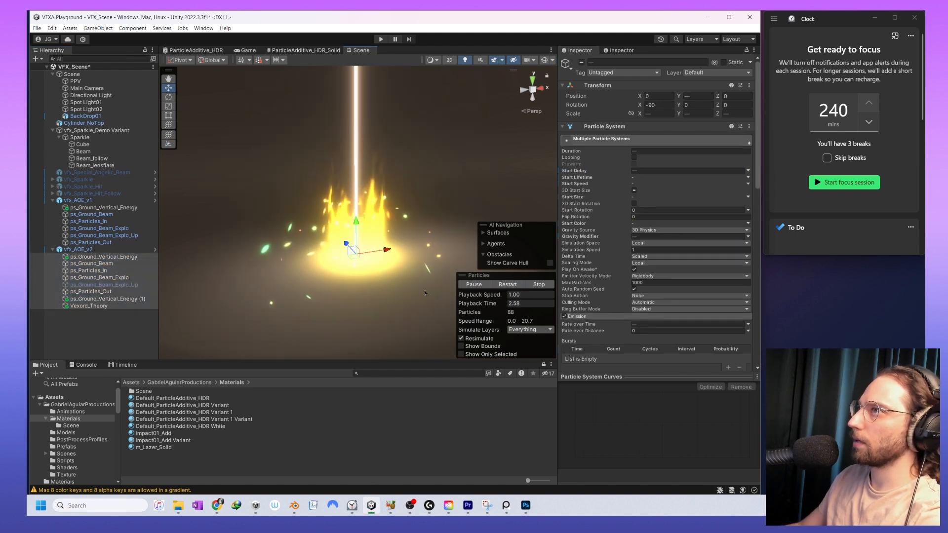
- Set Vexord_Theory's start delay to 0.7 and replay the full vfx_AOE_v2 effect
{"action": "left_click", "coordinate": [91, 306]}
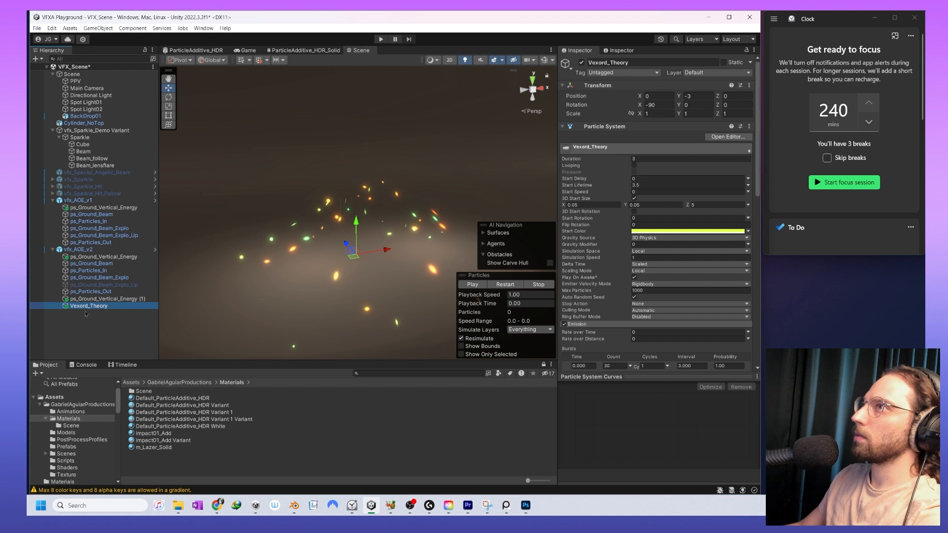
{"action": "left_click", "coordinate": [657, 178]}
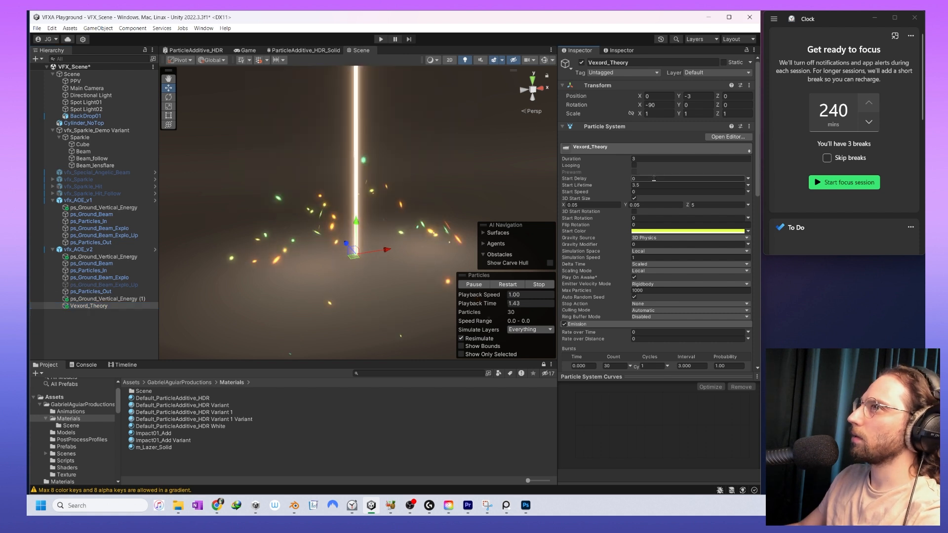
{"action": "type", "text": "0.7"}
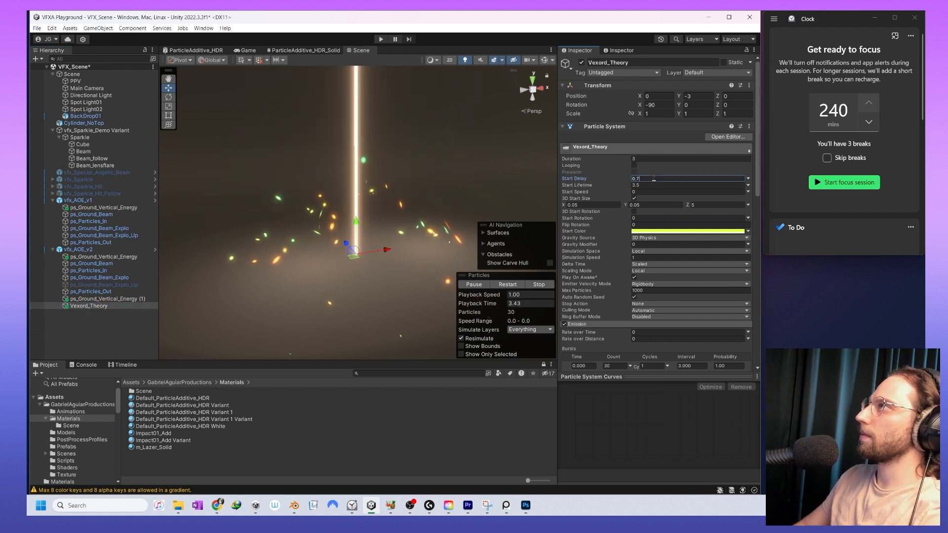
{"action": "left_click", "coordinate": [104, 257], "text": "shift"}
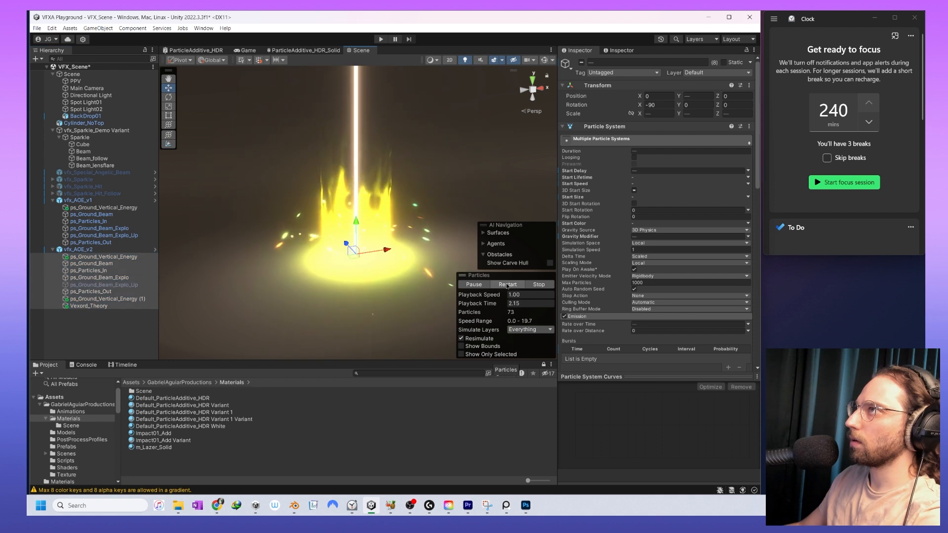
{"action": "left_click", "coordinate": [506, 285]}
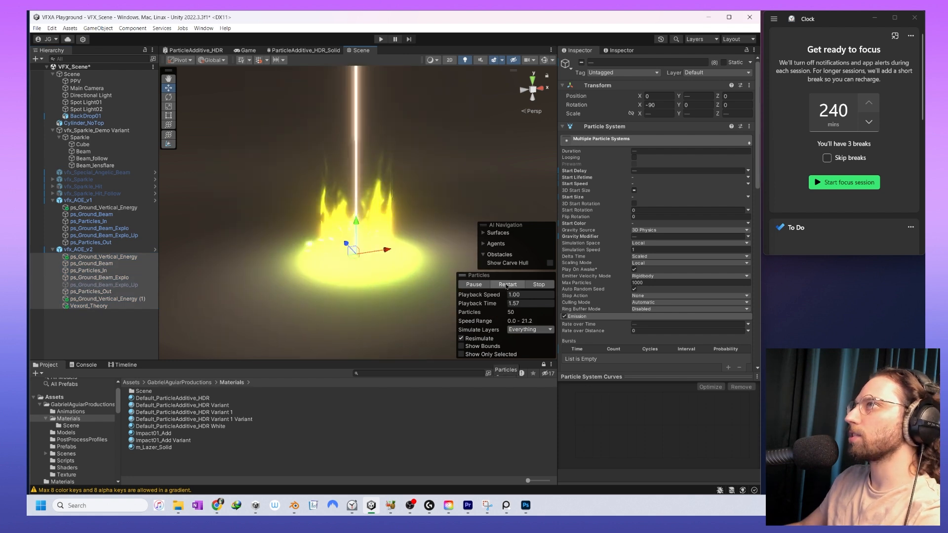
{"action": "left_click", "coordinate": [506, 287]}
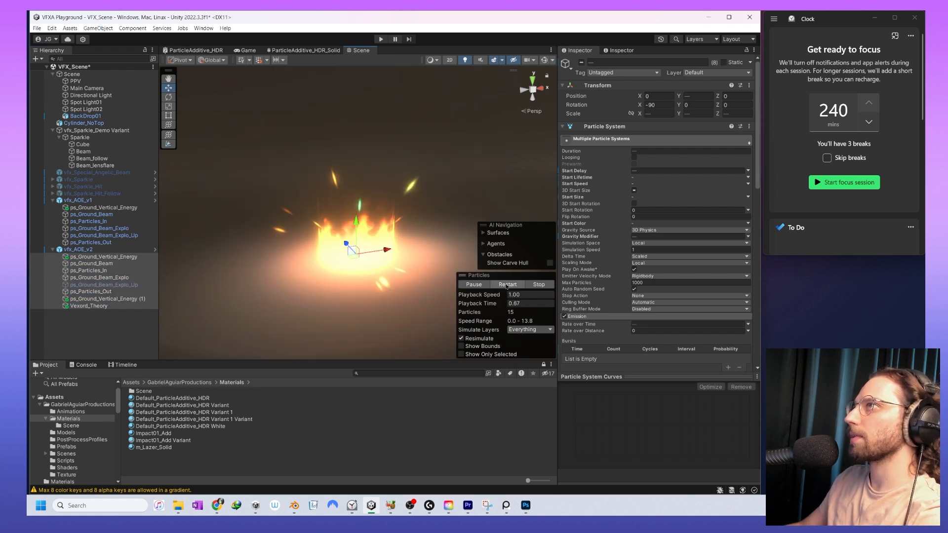
- Set the Z start size of vfx_AOE_v2's ps_Ground_Vertical_Energy to 2 and replay all its emitters together
{"action": "left_click", "coordinate": [103, 257]}
{"action": "left_click", "coordinate": [704, 205]}
{"action": "left_click", "coordinate": [113, 318]}
{"action": "left_click", "coordinate": [106, 306]}
{"action": "left_click", "coordinate": [106, 257], "text": "shift"}
{"action": "left_click", "coordinate": [511, 287]}
{"action": "left_click", "coordinate": [511, 287]}
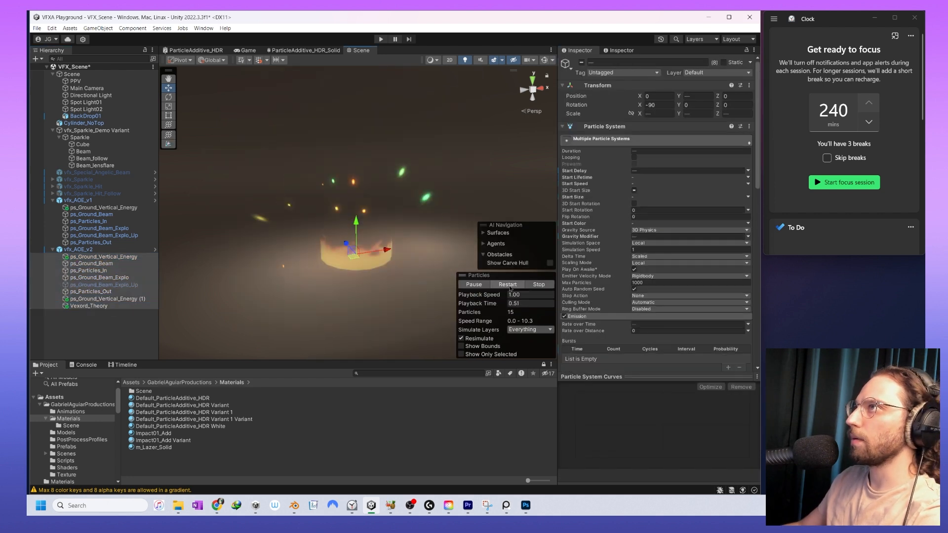
{"action": "left_click", "coordinate": [511, 286]}
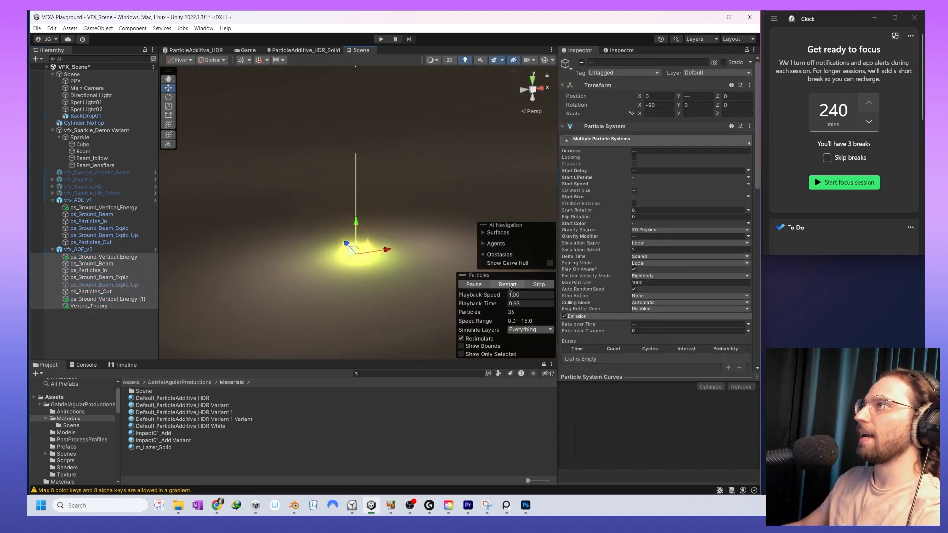
- Scrub the effect's playback time to 0.55 and set the start delay of vfx_AOE_v2's ps_Ground_Vertical_Energy to 0.5
{"action": "left_click", "coordinate": [481, 305]}
{"action": "left_click_drag", "start_coordinate": [480, 306], "coordinate": [228, 328]}
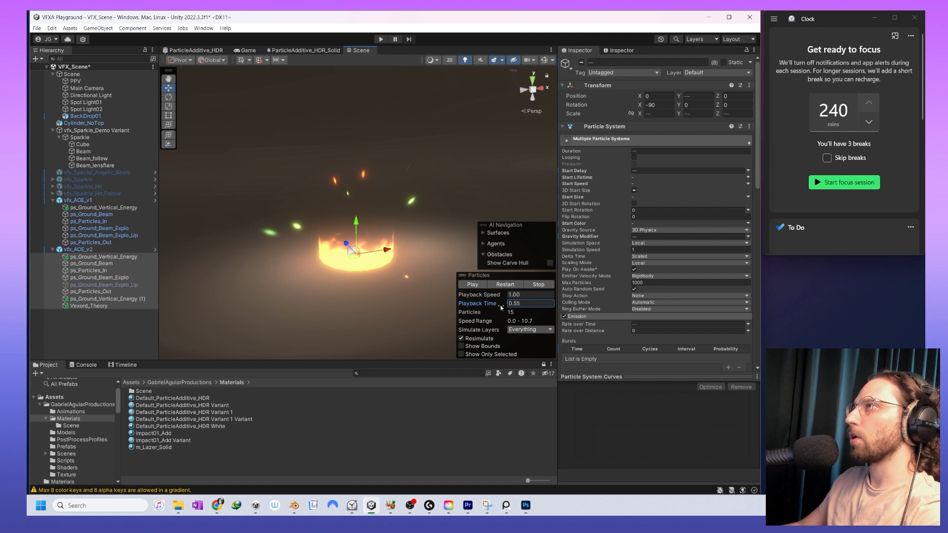
{"action": "left_click", "coordinate": [87, 259]}
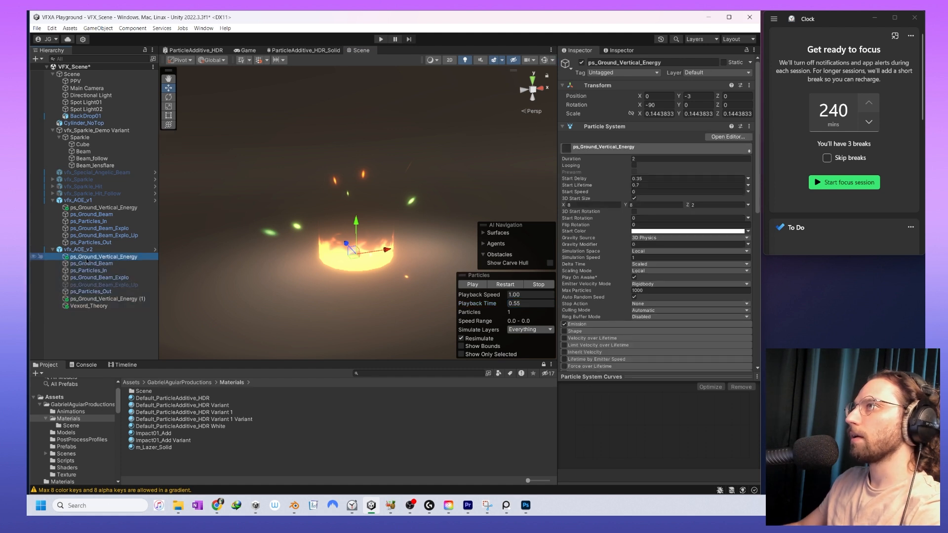
{"action": "left_click", "coordinate": [652, 178]}
{"action": "type", "text": "0."}
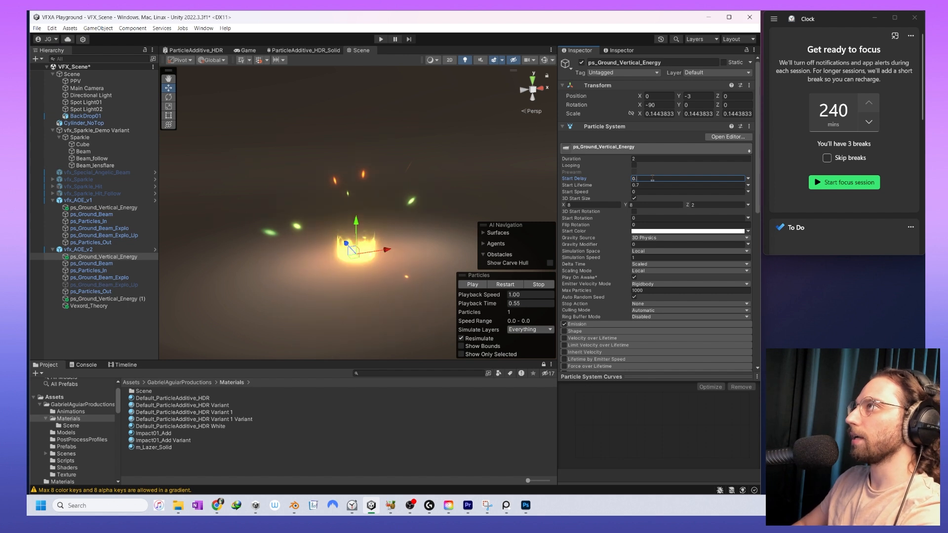
{"action": "type", "text": "55"}
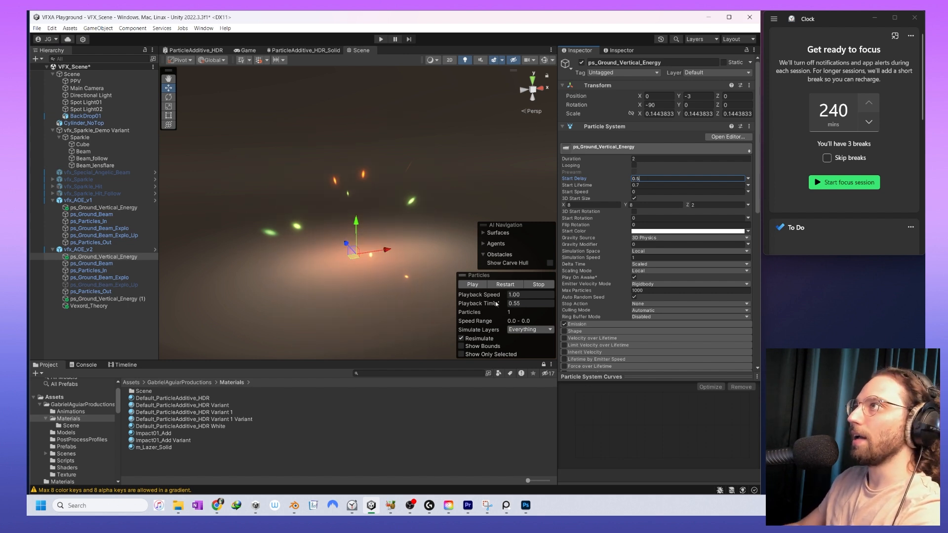
- Scrub all the vfx_AOE_v2 emitters to a playback time of 0.60 to check when the flames start
{"action": "left_click_drag", "start_coordinate": [478, 305], "coordinate": [485, 304]}
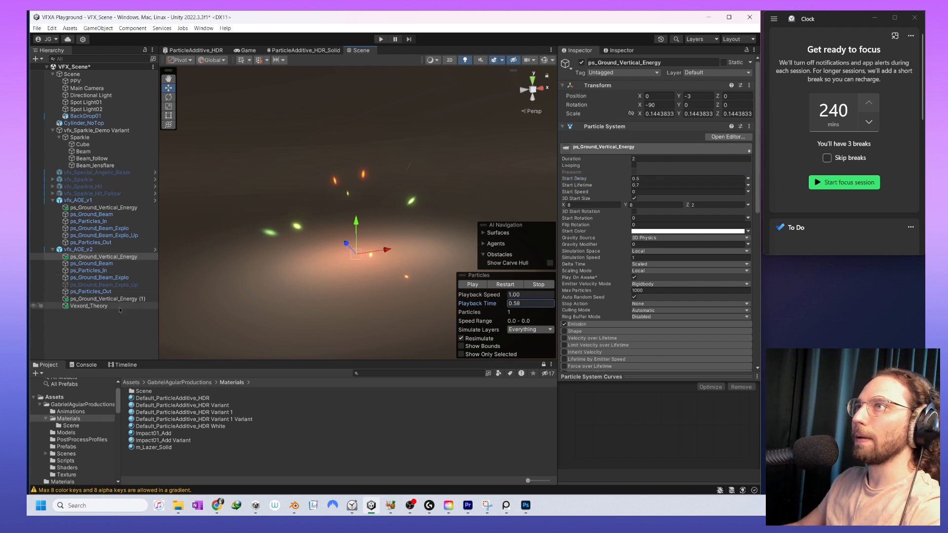
{"action": "left_click", "coordinate": [104, 305], "text": "shift"}
{"action": "left_click_drag", "start_coordinate": [478, 306], "coordinate": [498, 309]}
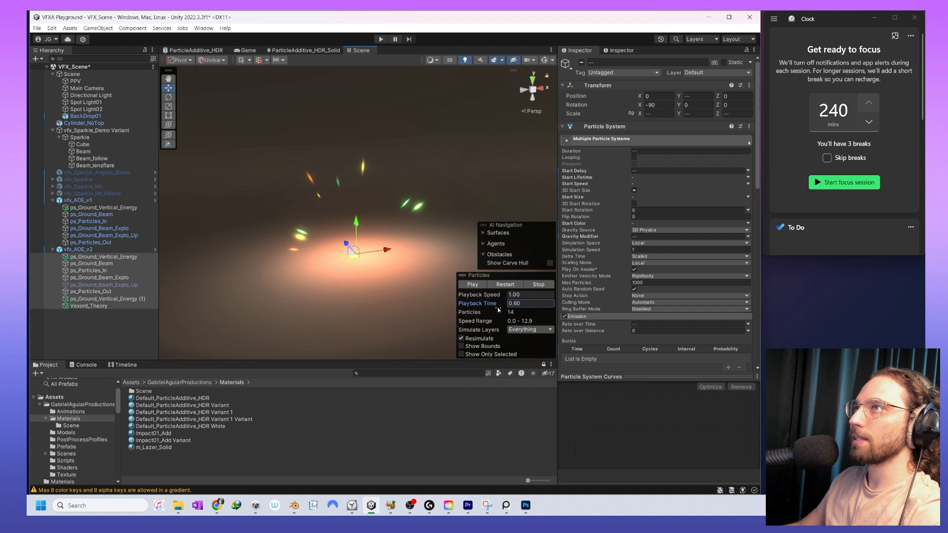
- Set Vexord_Theory's start delay to 0.6 and scrub all the vfx_AOE_v2 emitters to a playback time of 0.89
{"action": "left_click", "coordinate": [119, 307]}
{"action": "left_click", "coordinate": [653, 179]}
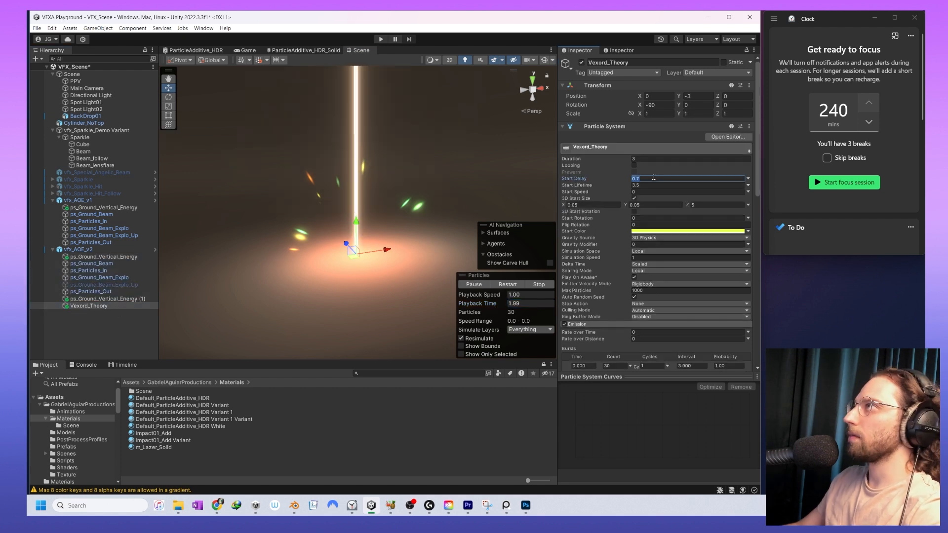
{"action": "left_click", "coordinate": [658, 179]}
{"action": "key", "text": "BackSpace"}
{"action": "type", "text": "6"}
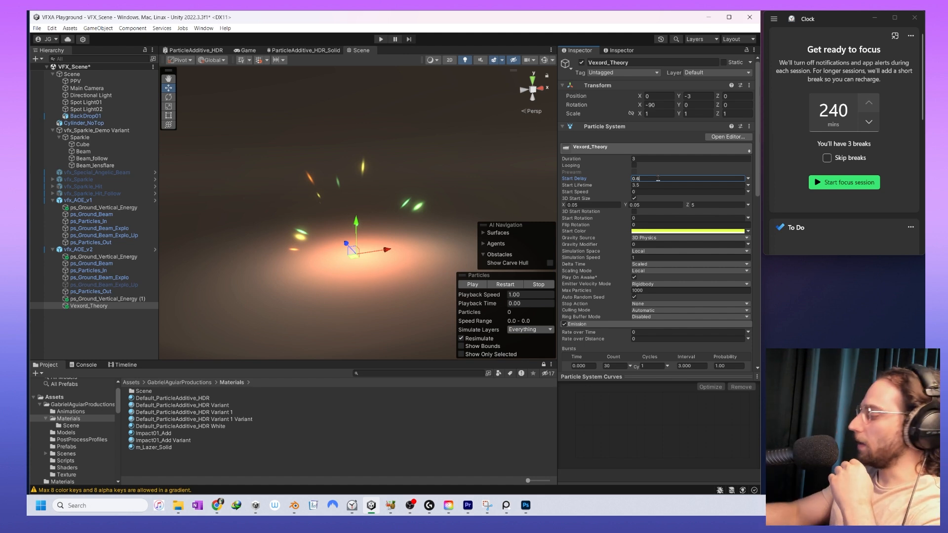
{"action": "left_click", "coordinate": [123, 257], "text": "shift"}
{"action": "left_click_drag", "start_coordinate": [474, 303], "coordinate": [563, 314]}
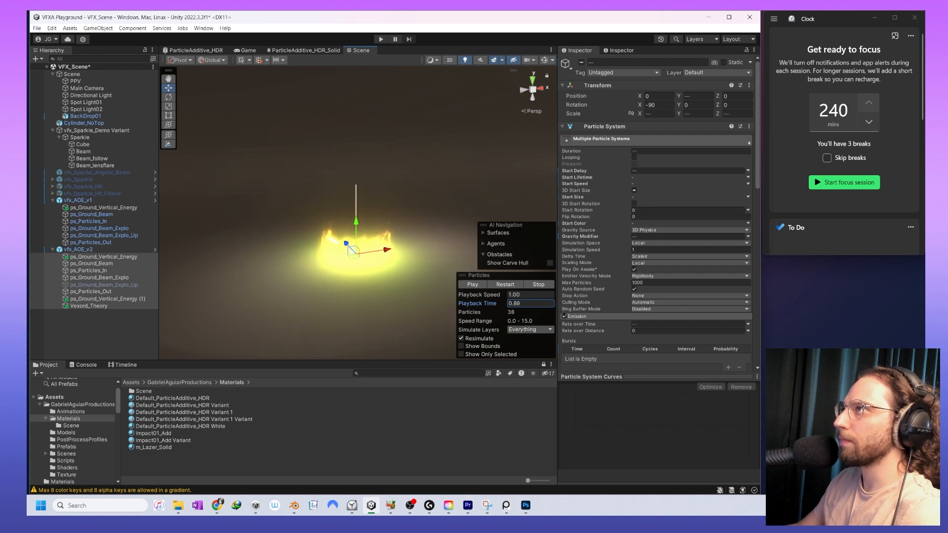
- Set the start lifetime of vfx_AOE_v2's ps_Ground_Vertical_Energy to 0.6 and reselect all of the effect's emitters
{"action": "left_click", "coordinate": [148, 257]}
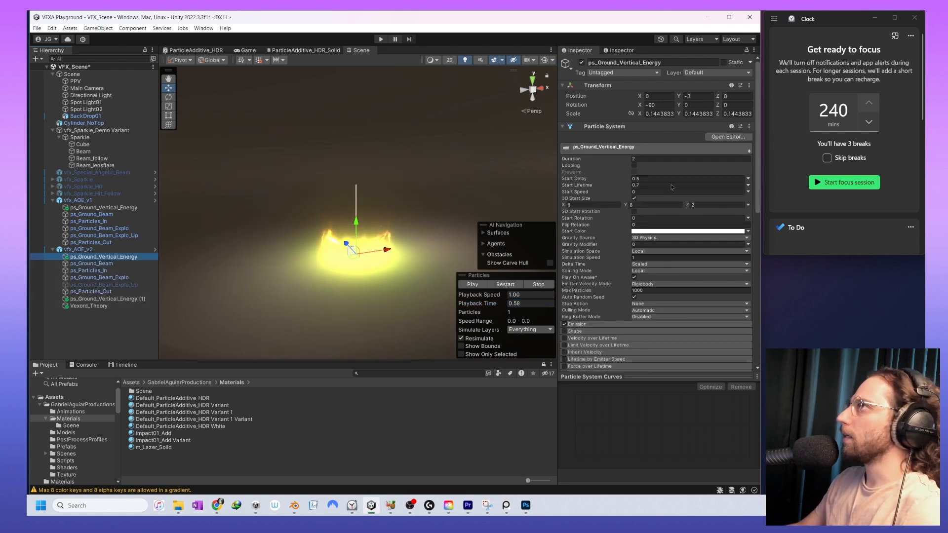
{"action": "left_click", "coordinate": [665, 185]}
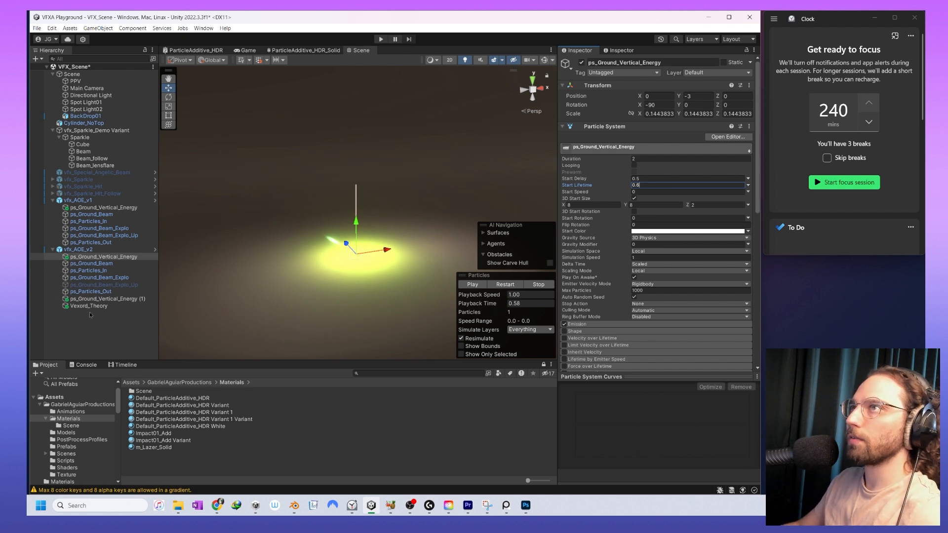
{"action": "left_click", "coordinate": [123, 306], "text": "shift"}
- Preview the selected emitters, reset the playback speed to 1.00 and scrub the playback time back to 0.01
{"action": "mouse_move", "coordinate": [492, 299]}
{"action": "left_mouse_down"}
{"action": "mouse_move", "coordinate": [481, 298]}
{"action": "mouse_move", "coordinate": [504, 298]}
{"action": "left_mouse_up"}
{"action": "left_click", "coordinate": [508, 286]}
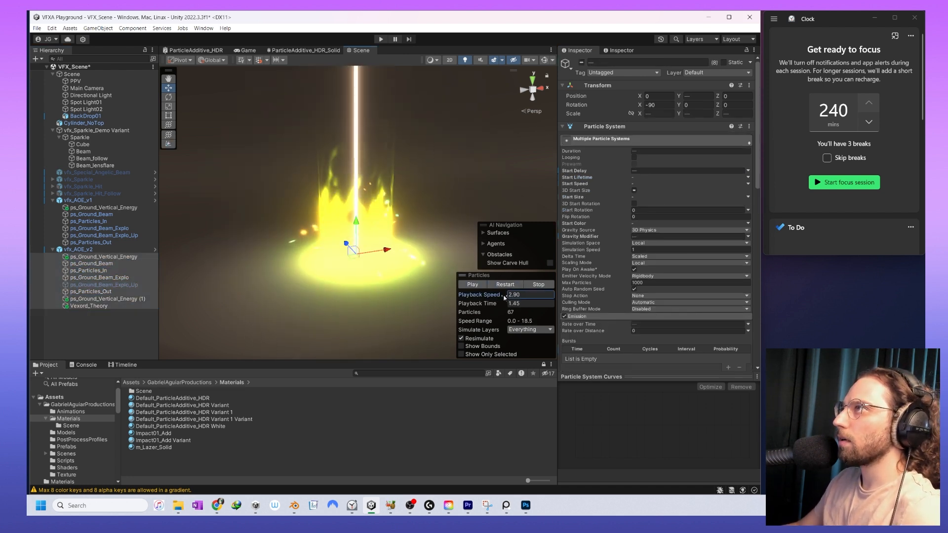
{"action": "left_click", "coordinate": [511, 295]}
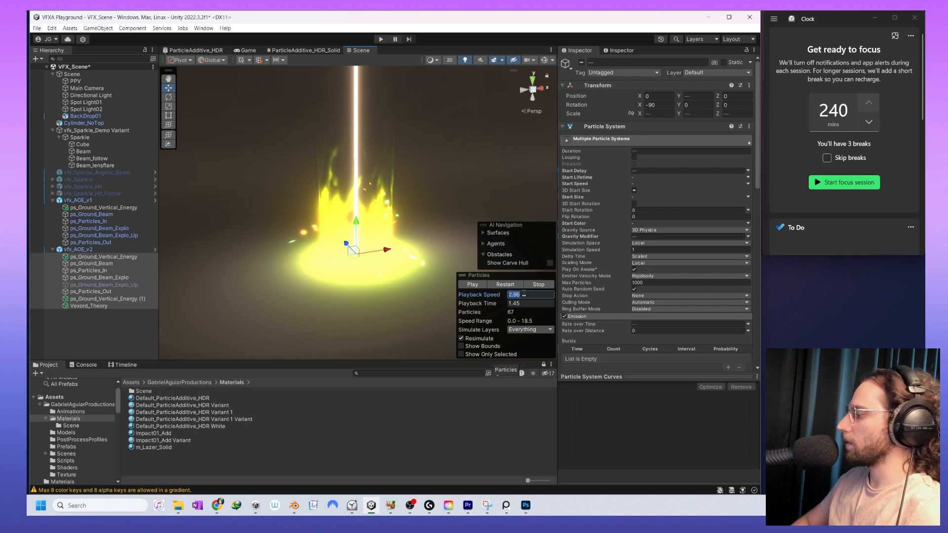
{"action": "left_click_drag", "start_coordinate": [480, 305], "coordinate": [277, 321]}
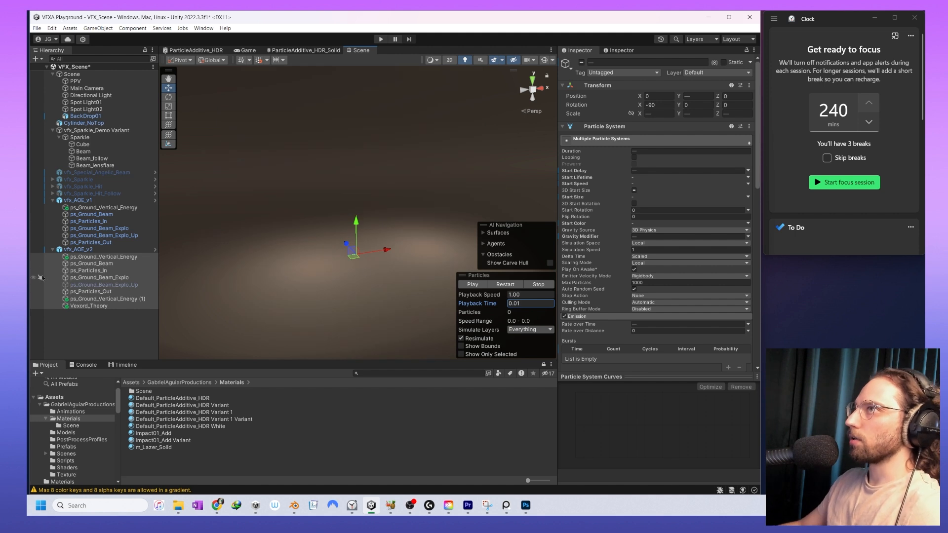
- Replay all the vfx_AOE_v2 emitters together from ps_Ground_Vertical_Energy through Vexord_Theory, and pause the playback
{"action": "left_click", "coordinate": [79, 250]}
{"action": "left_click", "coordinate": [104, 256]}
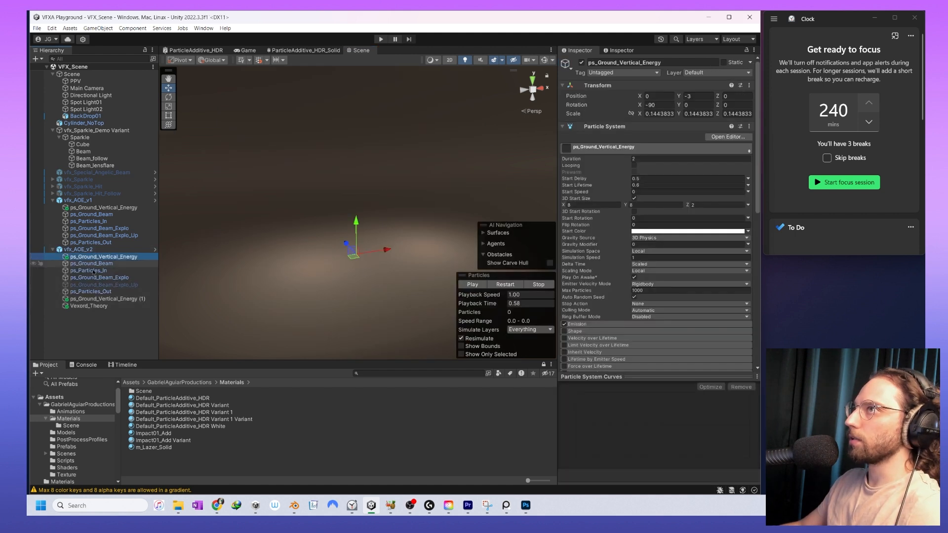
{"action": "left_click", "coordinate": [89, 305], "text": "shift"}
{"action": "left_click", "coordinate": [484, 285]}
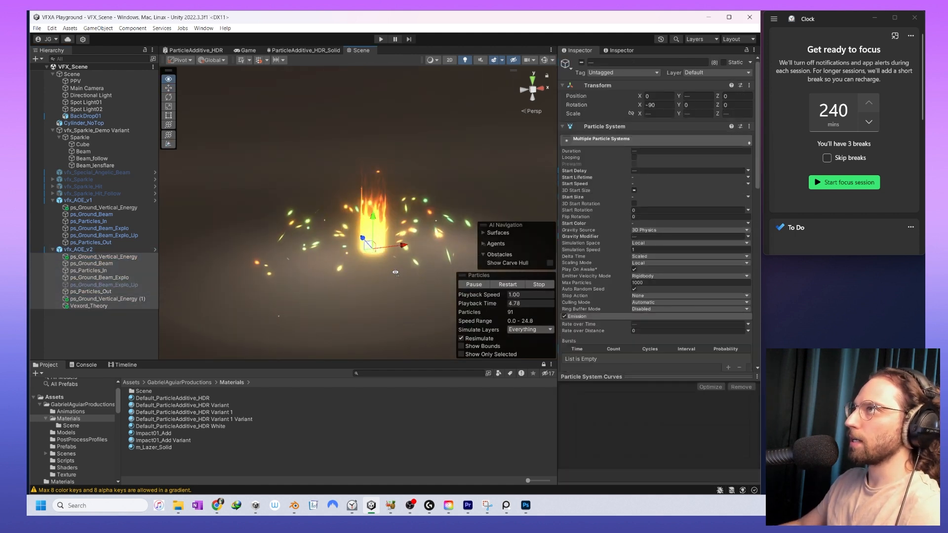
{"action": "left_click", "coordinate": [470, 285]}
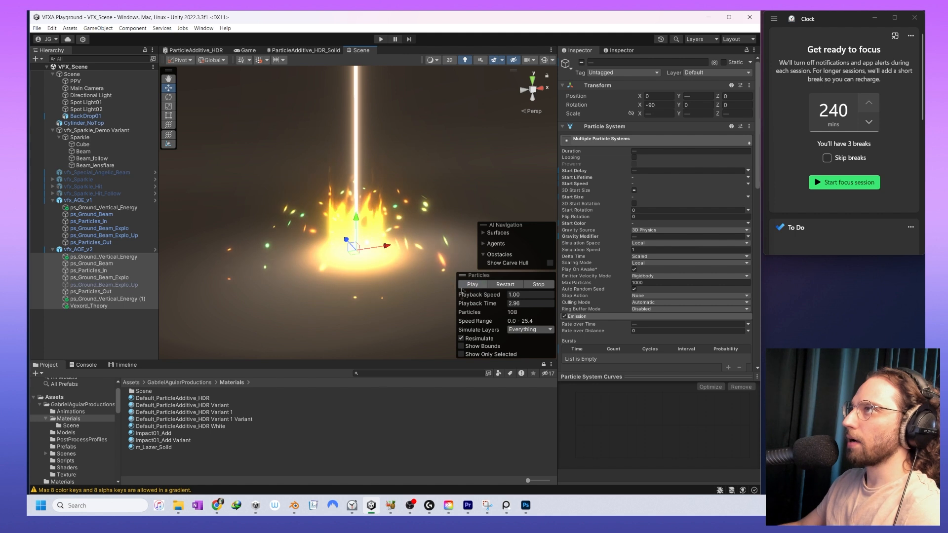
- Open the X-axis size over lifetime curve of Vexord_Theory
{"action": "left_click", "coordinate": [81, 307]}
{"action": "scroll", "coordinate": [583, 261], "scroll_direction": "down", "scroll_amount": 10}
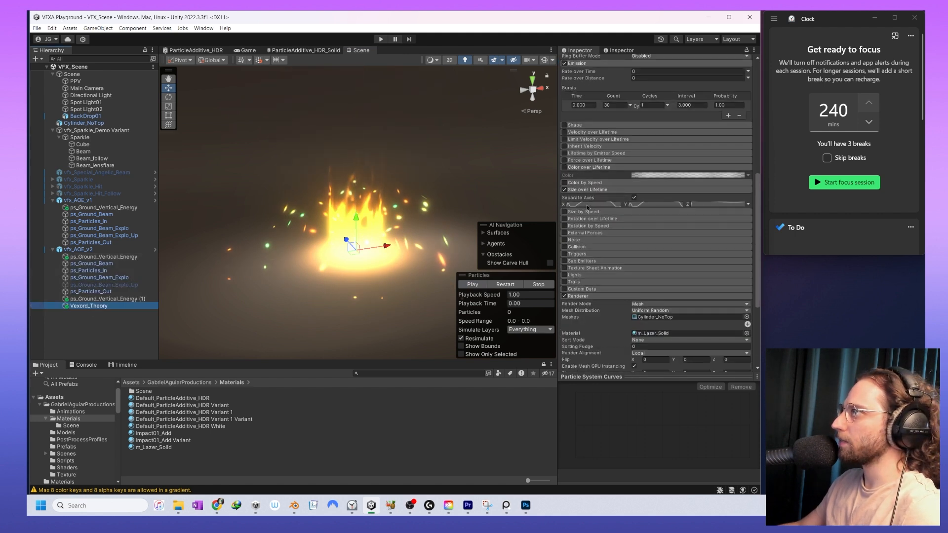
{"action": "left_click", "coordinate": [587, 204]}
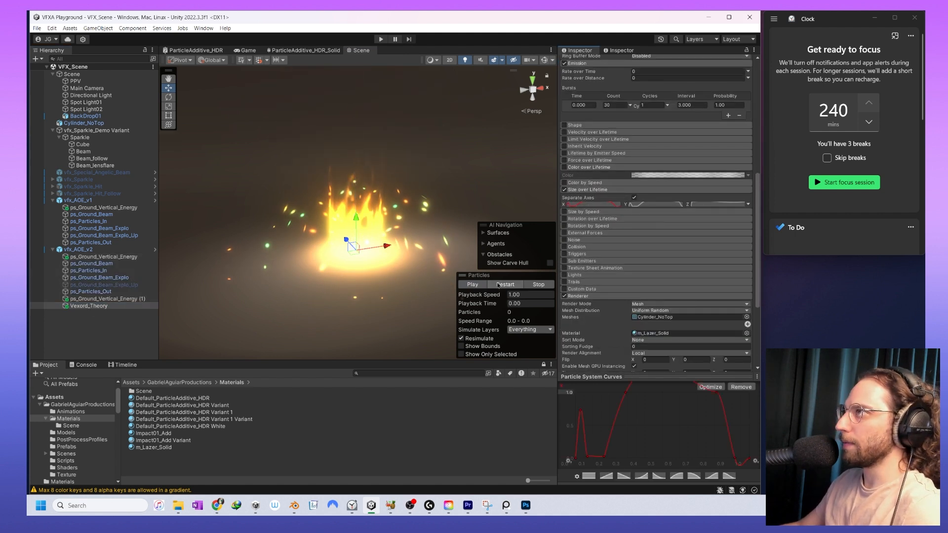
- Restart all the vfx_AOE_v2 emitters, pause them and scrub through the playback time to check the beam's growth
{"action": "left_click", "coordinate": [99, 257], "text": "shift"}
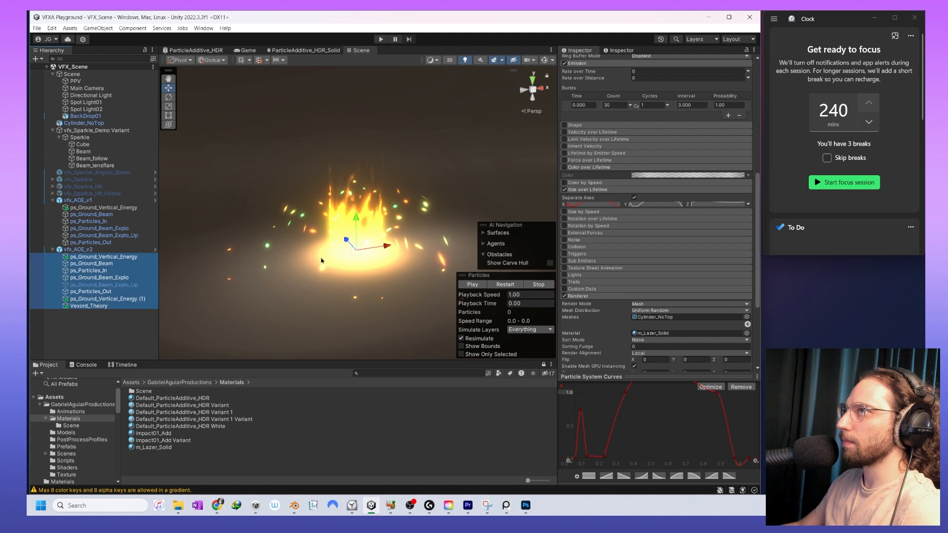
{"action": "left_click", "coordinate": [513, 286]}
{"action": "left_click", "coordinate": [514, 287]}
{"action": "left_click", "coordinate": [473, 284]}
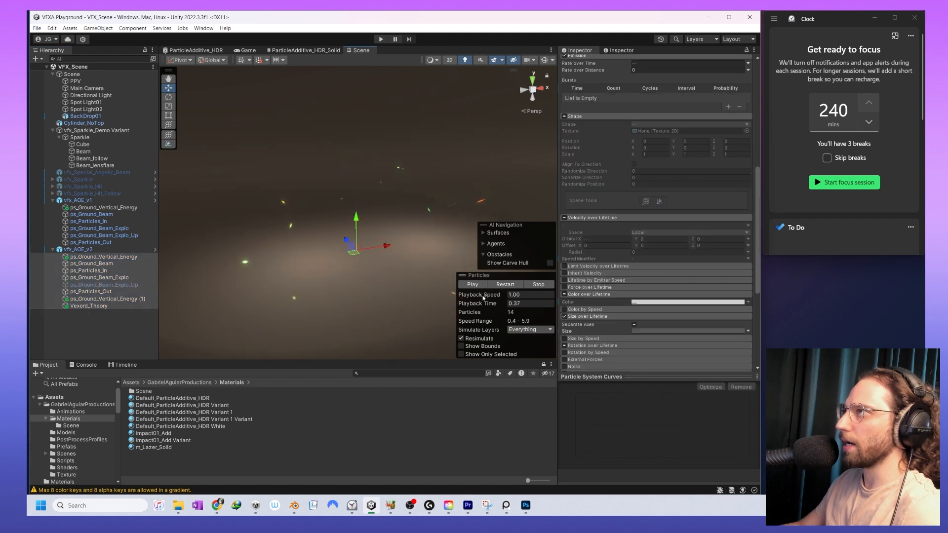
{"action": "left_click_drag", "start_coordinate": [481, 305], "coordinate": [708, 319]}
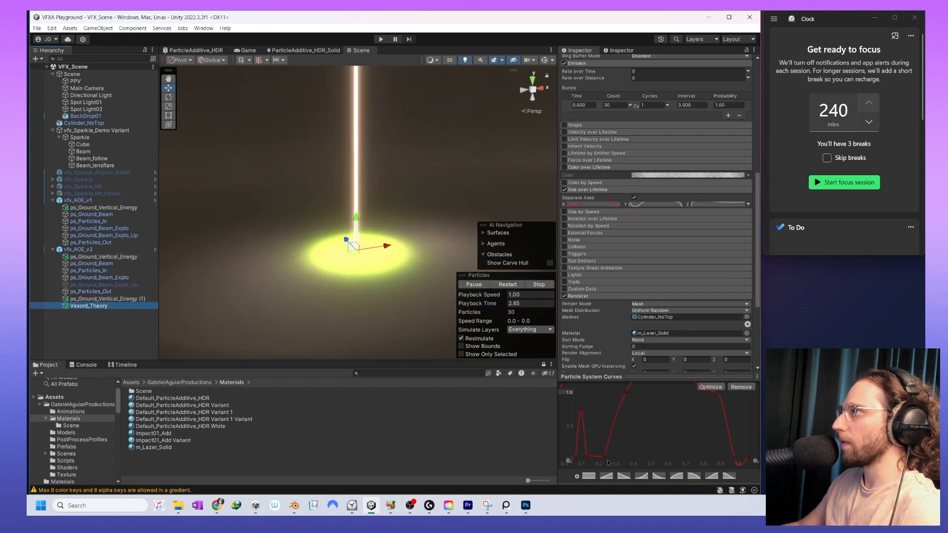
- Try moving the low key before the main rise in Vexord_Theory's X and Y size curves to about 0.28, and replay the effect
{"action": "left_click_drag", "start_coordinate": [608, 462], "coordinate": [613, 458]}
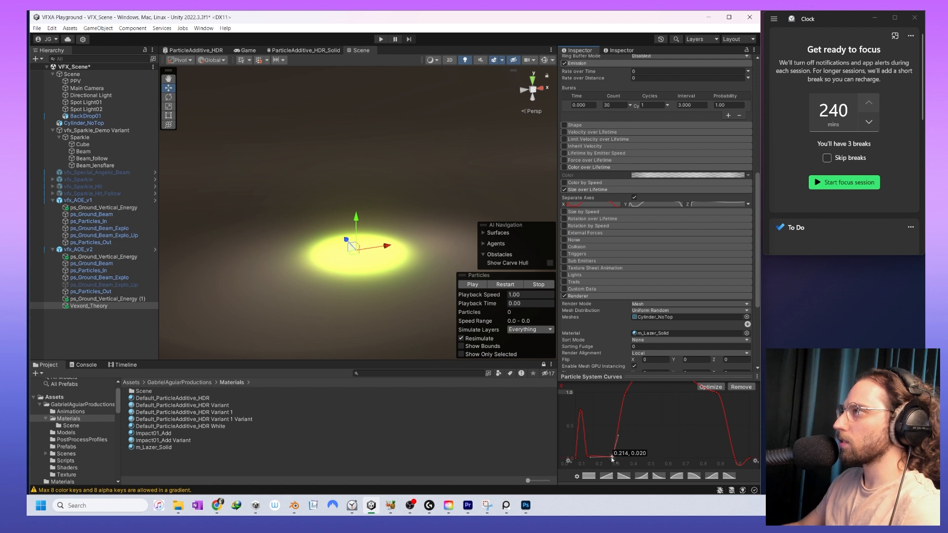
{"action": "left_click", "coordinate": [611, 459]}
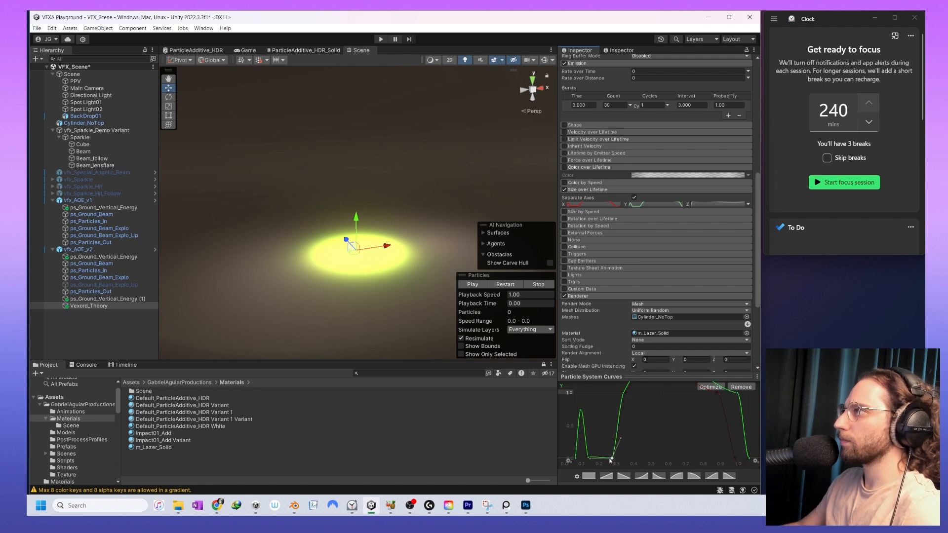
{"action": "left_click", "coordinate": [508, 286]}
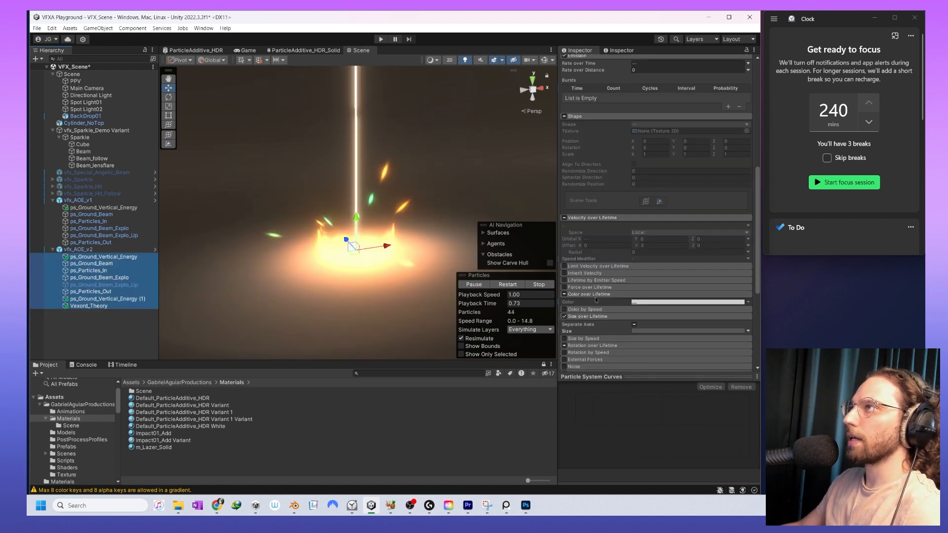
{"action": "left_click", "coordinate": [509, 288]}
{"action": "left_click_drag", "start_coordinate": [478, 304], "coordinate": [779, 321]}
- Move the low key in Vexord_Theory's Y and X size curves to about 0.25 and scrub all emitters to 0.85
{"action": "left_click", "coordinate": [114, 306]}
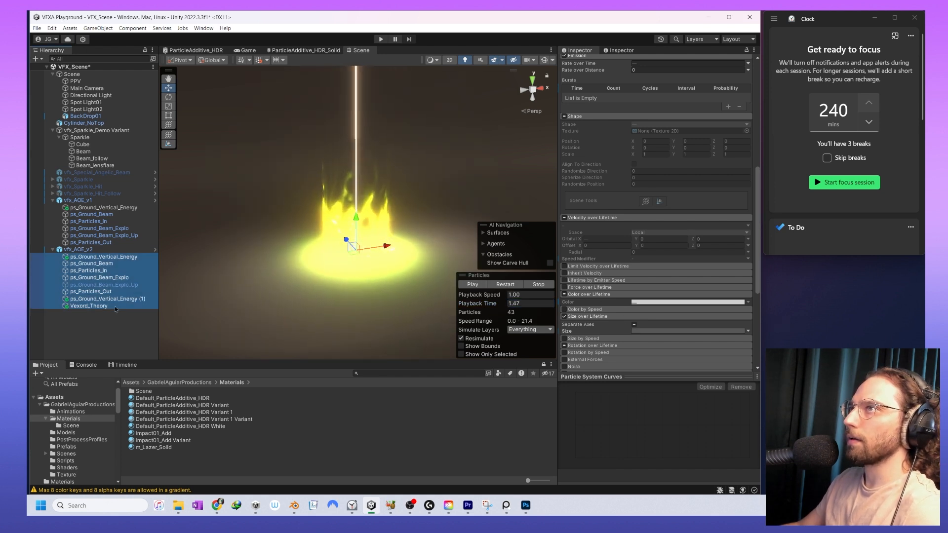
{"action": "left_click_drag", "start_coordinate": [611, 460], "coordinate": [607, 460]}
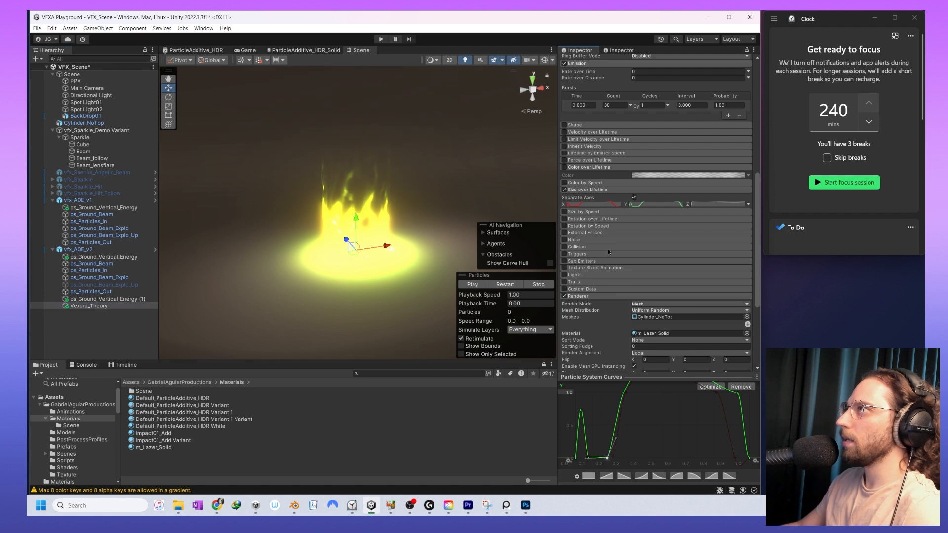
{"action": "left_click", "coordinate": [605, 205]}
{"action": "left_click", "coordinate": [652, 205]}
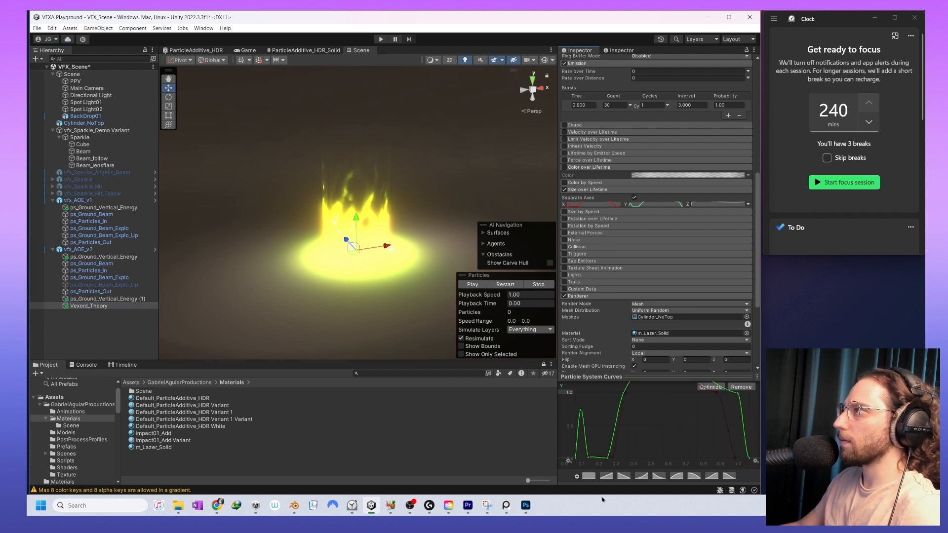
{"action": "left_click", "coordinate": [606, 205]}
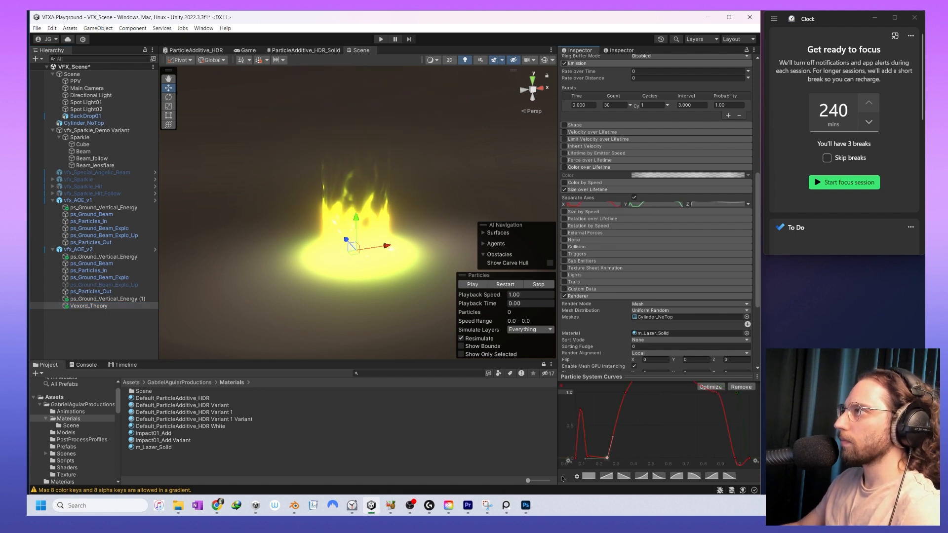
{"action": "left_click", "coordinate": [120, 305], "text": "shift"}
{"action": "left_click", "coordinate": [517, 304]}
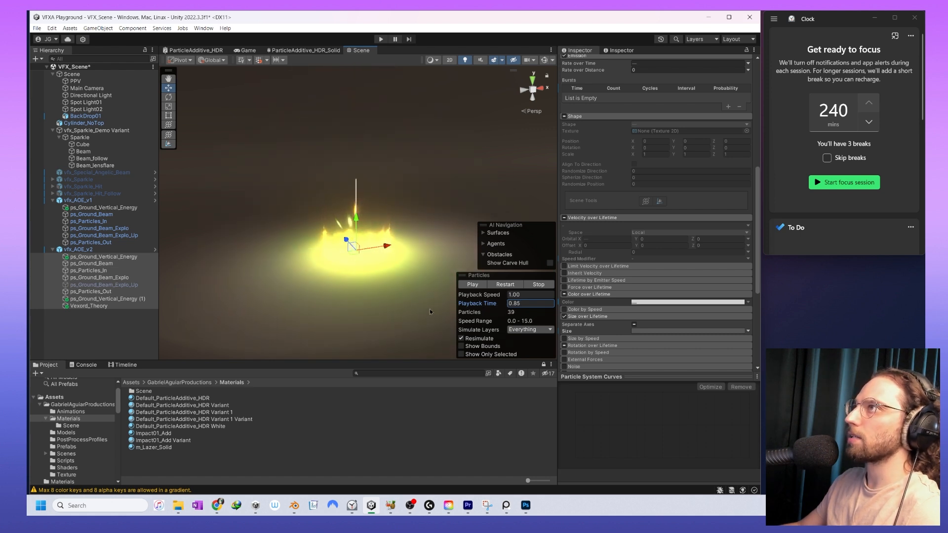
- Try moving the end alpha key of ps_Ground_Vertical_Energy's color over lifetime gradient in vfx_AOE_v2 to 83.9%
{"action": "left_click", "coordinate": [79, 258]}
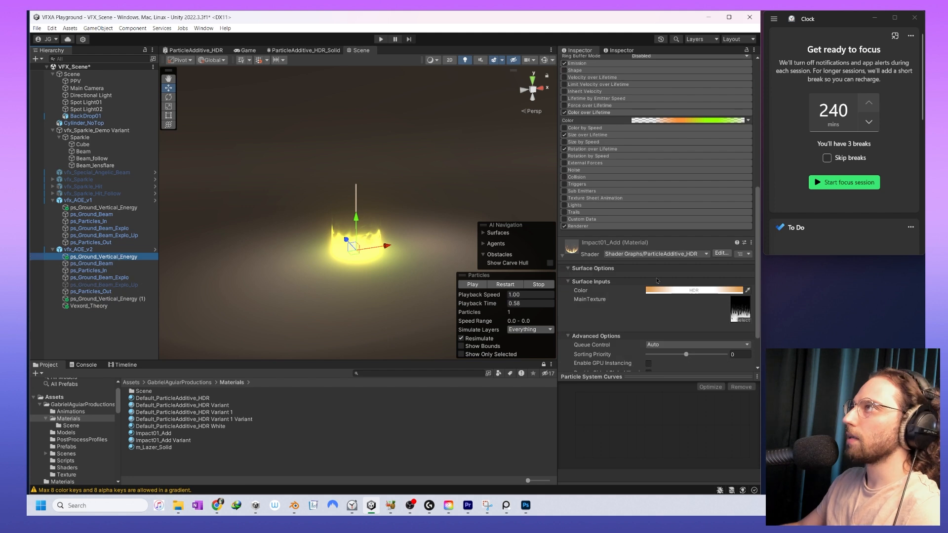
{"action": "scroll", "coordinate": [672, 287], "scroll_direction": "up", "scroll_amount": 3}
{"action": "left_click", "coordinate": [691, 185]}
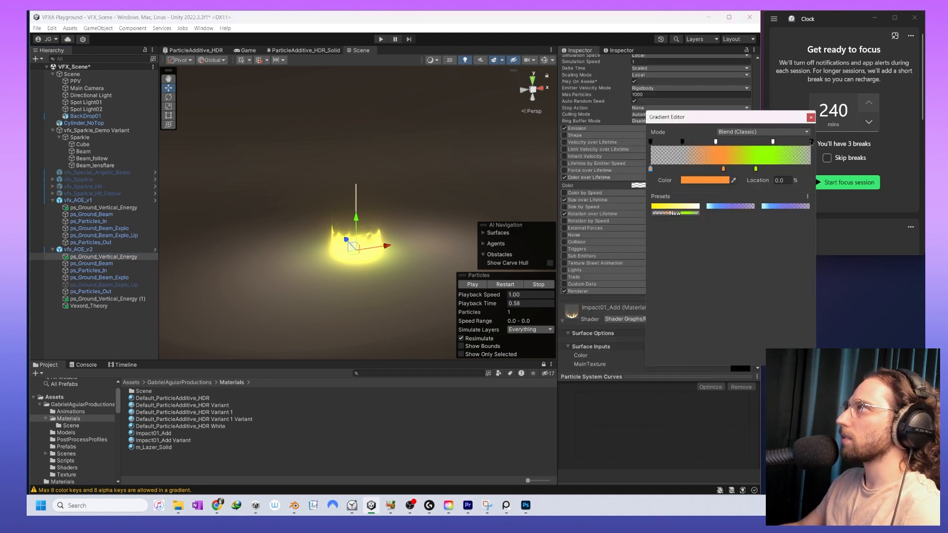
{"action": "left_click", "coordinate": [790, 142]}
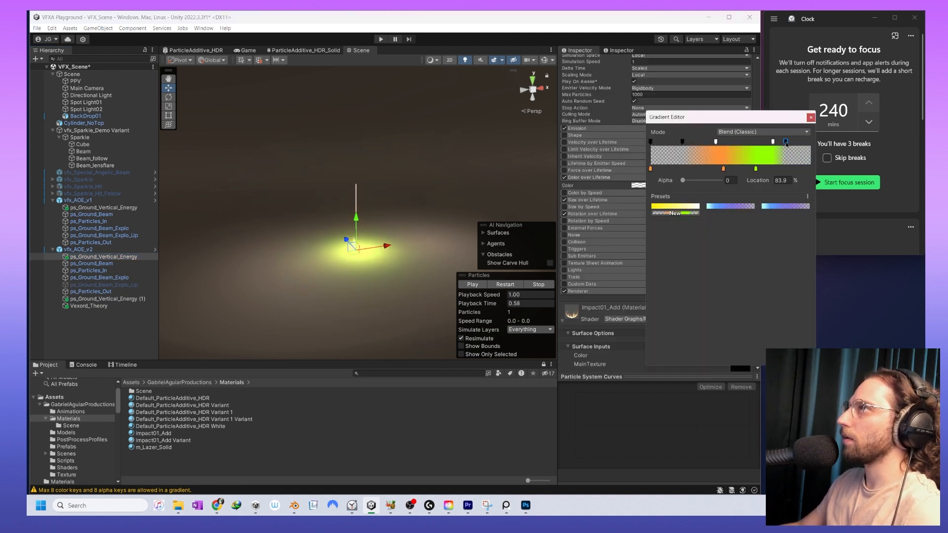
- Play all the vfx_AOE_v2 emitters, pause them and scrub to a playback time of 0.80 to check the flame fade
{"action": "left_click", "coordinate": [88, 306], "text": "shift"}
{"action": "left_click", "coordinate": [475, 285]}
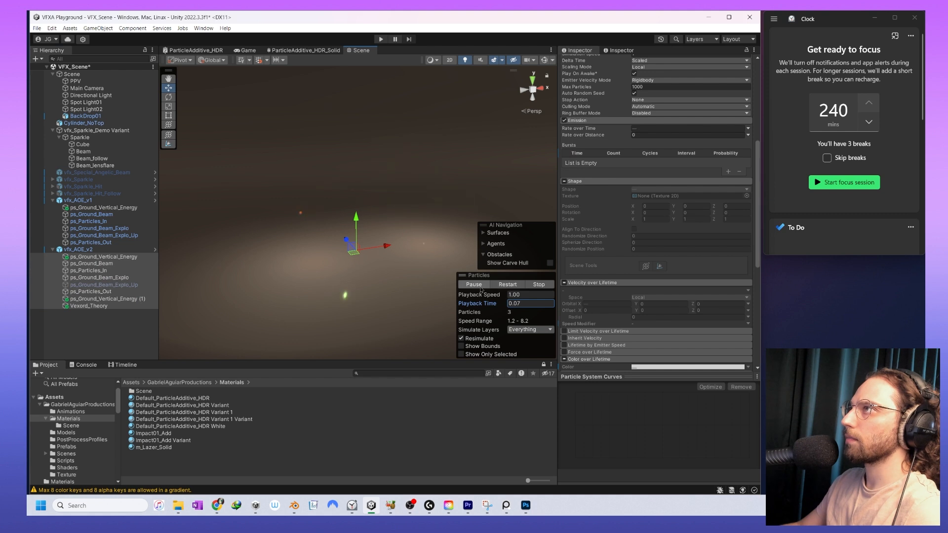
{"action": "left_click", "coordinate": [476, 285]}
{"action": "left_click_drag", "start_coordinate": [459, 303], "coordinate": [330, 312]}
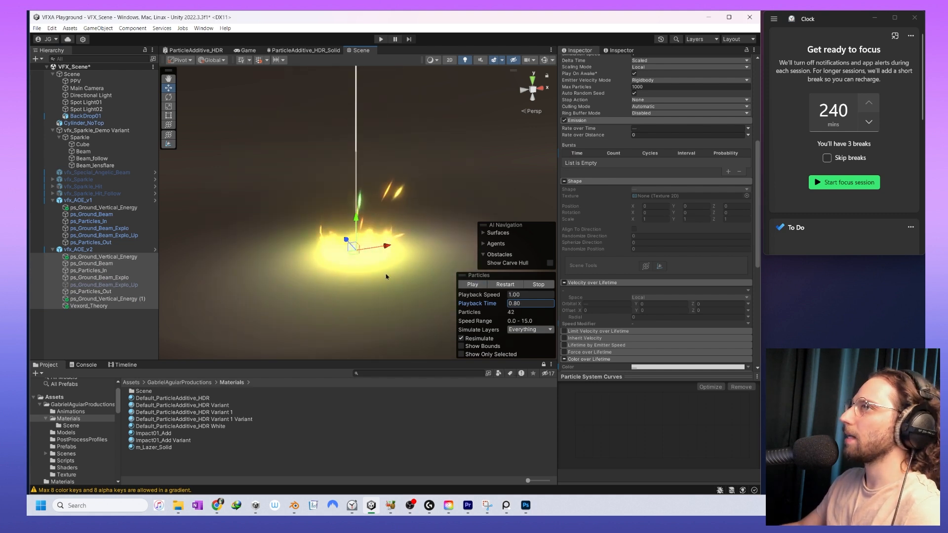
- Return the end alpha key of ps_Ground_Vertical_Energy's color over lifetime gradient in vfx_AOE_v2 to 100%
{"action": "left_click", "coordinate": [104, 257]}
{"action": "left_click", "coordinate": [703, 184]}
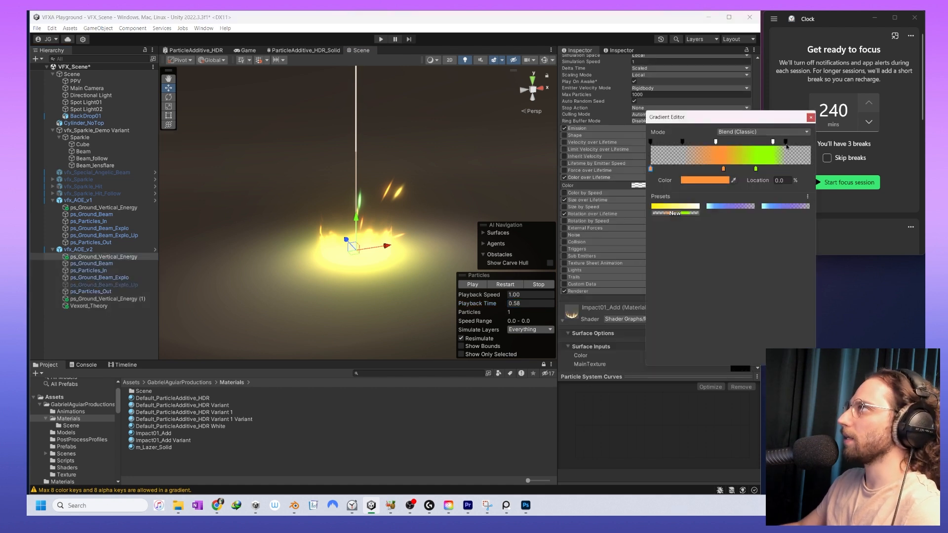
{"action": "left_click_drag", "start_coordinate": [786, 144], "coordinate": [822, 147]}
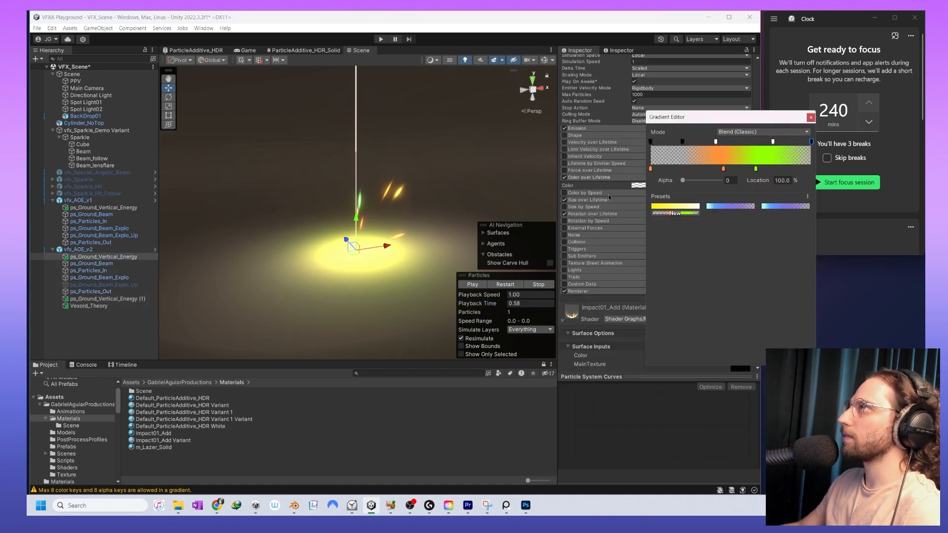
- Close the gradient and open ps_Ground_Vertical_Energy's Y size over lifetime curve in vfx_AOE_v2 for editing
{"action": "left_click", "coordinate": [606, 213]}
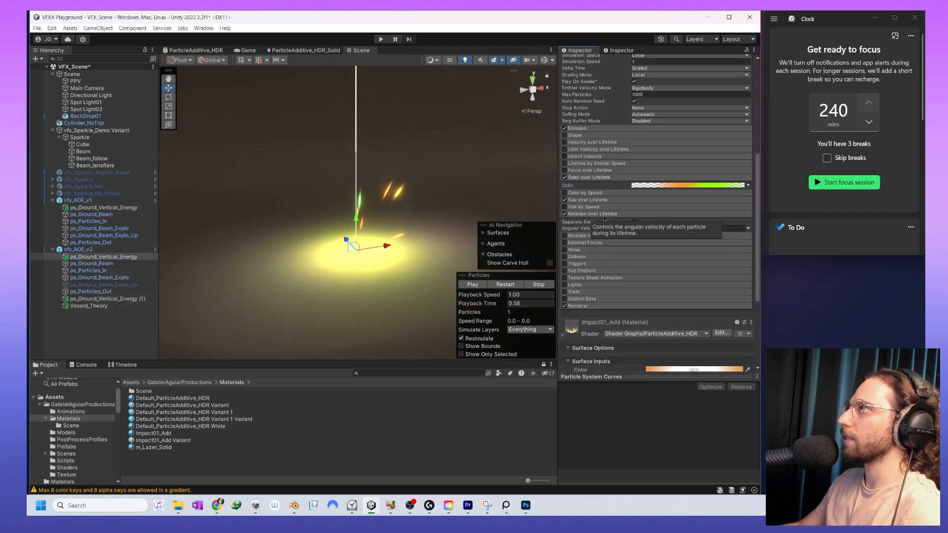
{"action": "left_click", "coordinate": [605, 213]}
{"action": "left_click", "coordinate": [600, 201]}
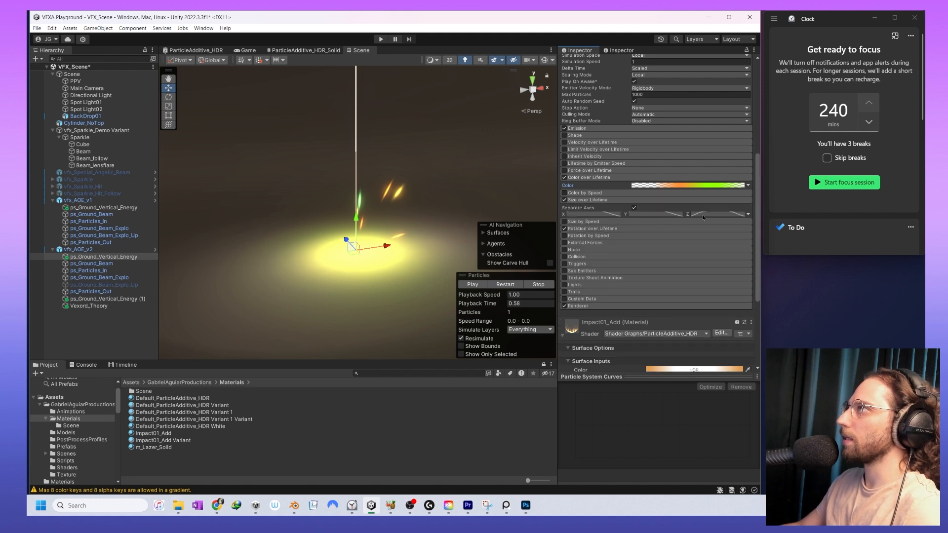
{"action": "left_click", "coordinate": [119, 259]}
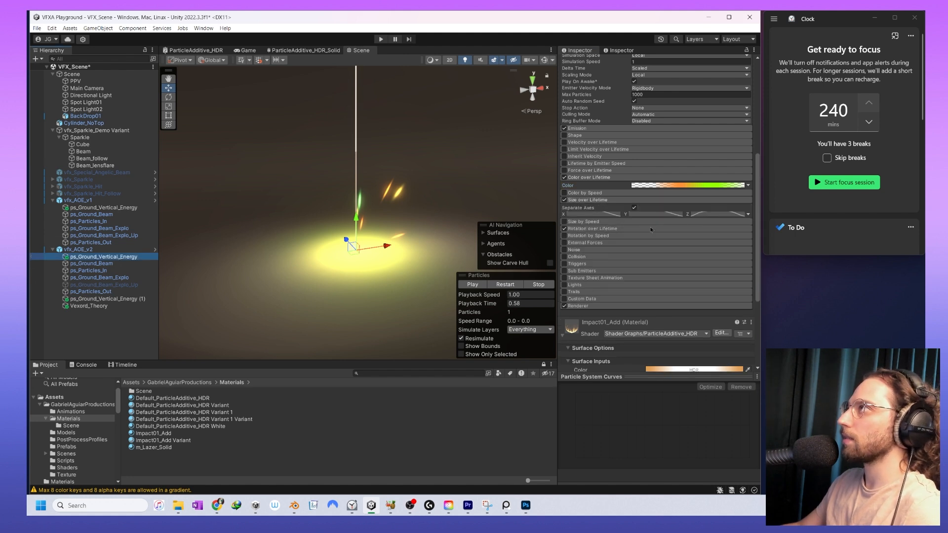
{"action": "left_click", "coordinate": [663, 214]}
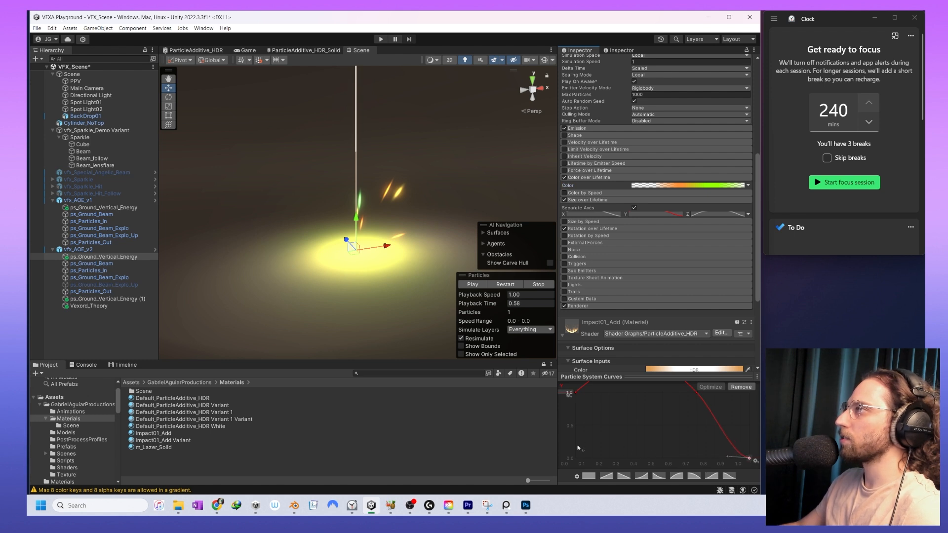
- Try adding a low key at about 0.8 on ps_Ground_Vertical_Energy's Y size curve to steepen its falloff, and undo it
{"action": "double_click", "coordinate": [708, 407]}
{"action": "left_click_drag", "start_coordinate": [708, 407], "coordinate": [704, 439]}
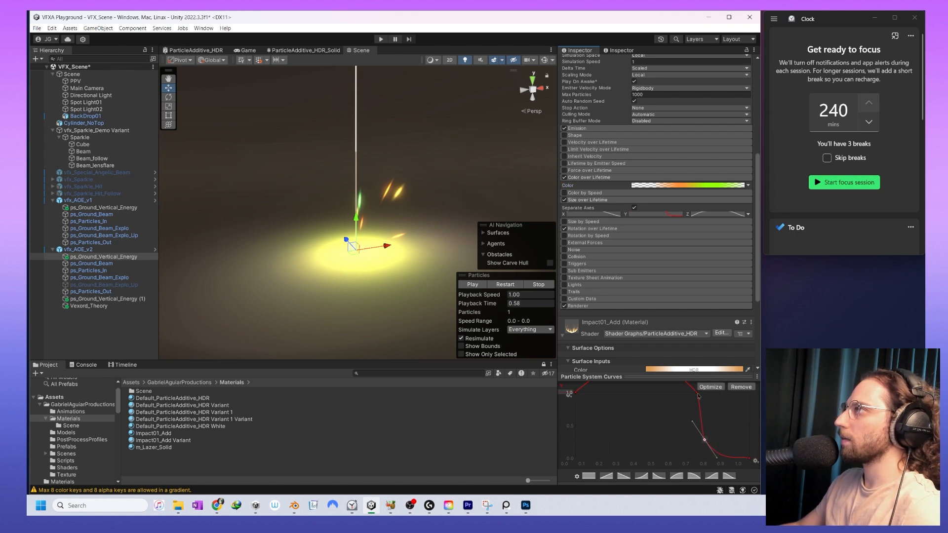
{"action": "left_click_drag", "start_coordinate": [697, 393], "coordinate": [672, 396]}
{"action": "key", "text": "ctrl+z"}
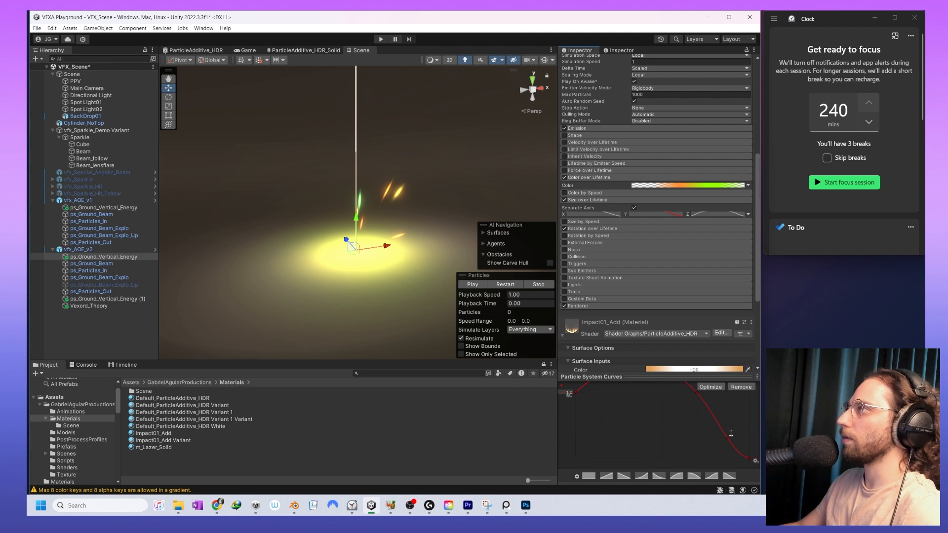
{"action": "key", "text": "ctrl+z"}
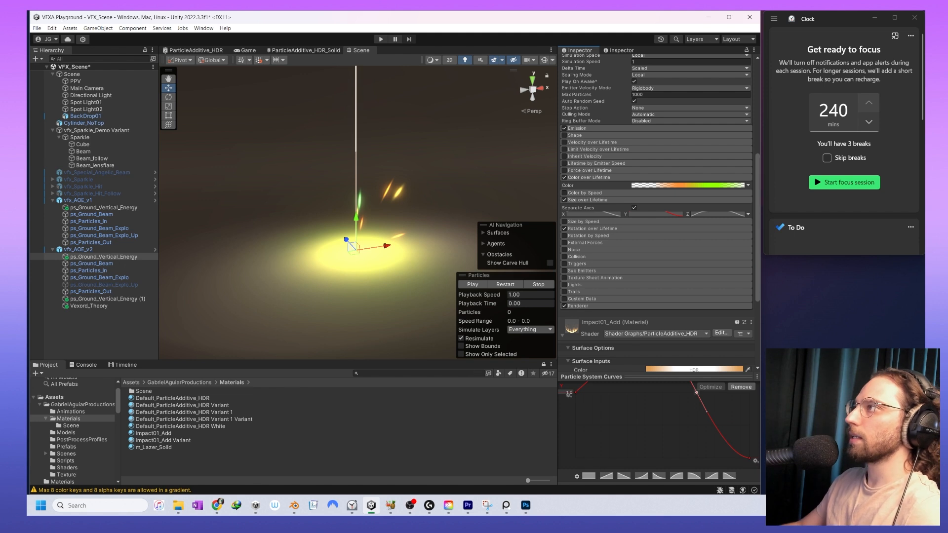
- Shift the end key of ps_Ground_Vertical_Energy's Y size curve slightly earlier and scrub all vfx_AOE_v2 emitters to 0.96
{"action": "left_click_drag", "start_coordinate": [751, 460], "coordinate": [746, 459]}
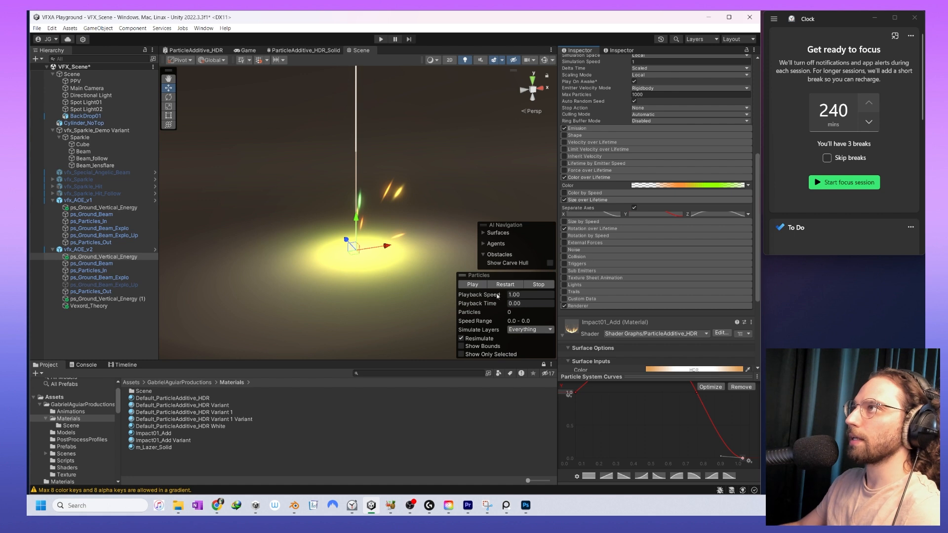
{"action": "left_click", "coordinate": [90, 306], "text": "shift"}
{"action": "left_click_drag", "start_coordinate": [488, 304], "coordinate": [507, 304]}
{"action": "scroll", "coordinate": [672, 313], "scroll_direction": "down", "scroll_amount": 5}
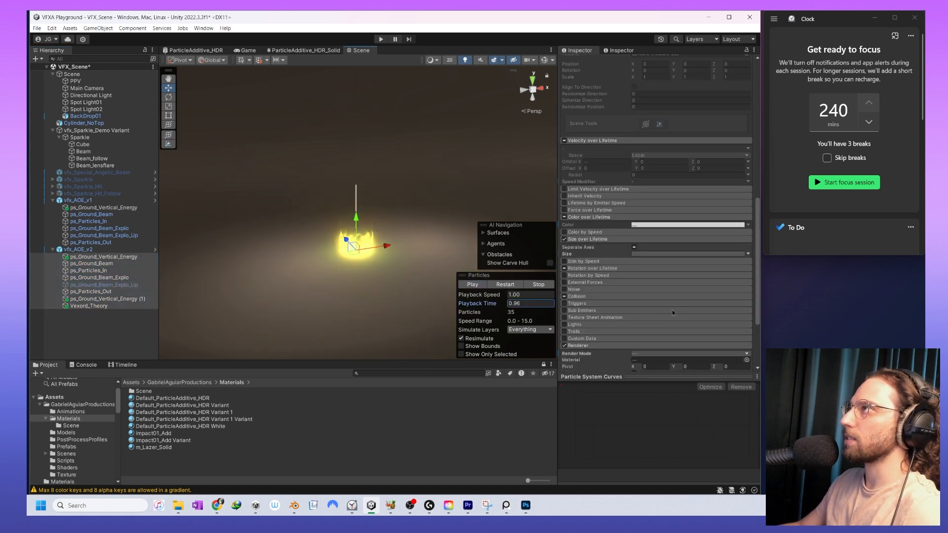
{"action": "scroll", "coordinate": [672, 312], "scroll_direction": "up", "scroll_amount": 10}
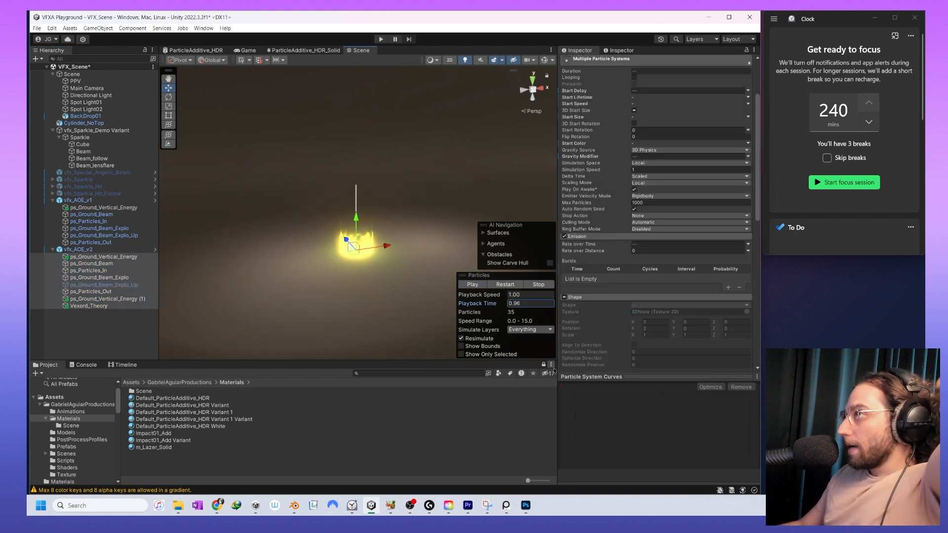
- Restart playback of all the vfx_AOE_v2 emitters several times to check the flame and beam timing
{"action": "left_click", "coordinate": [506, 285]}
{"action": "left_click", "coordinate": [506, 285]}
{"action": "left_click", "coordinate": [496, 284]}
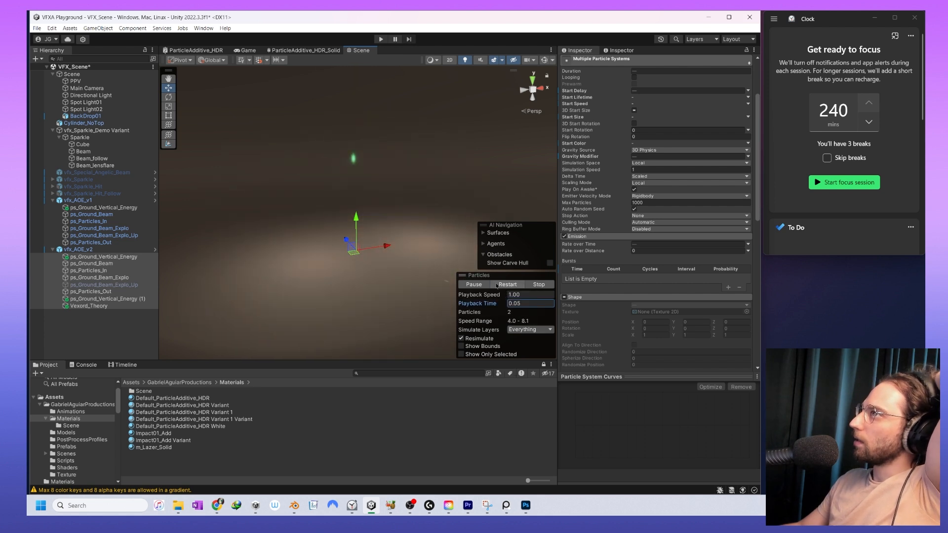
{"action": "left_click", "coordinate": [496, 286]}
{"action": "left_click", "coordinate": [497, 285]}
- Move the alpha keys of ps_Ground_Vertical_Energy's color over lifetime gradient: fade-in start to 26.1%, last opaque key to about 60%, end key to about 81%
{"action": "left_click", "coordinate": [105, 257]}
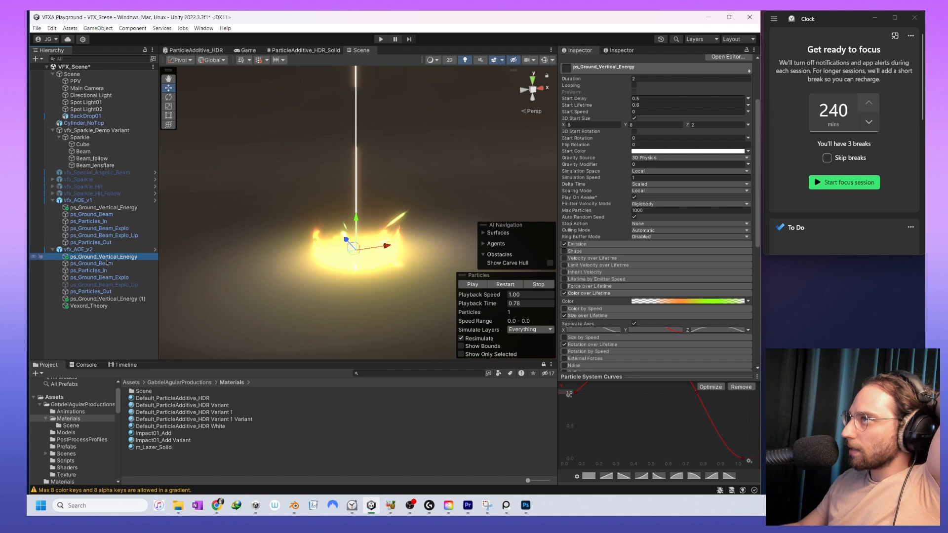
{"action": "left_click", "coordinate": [692, 302]}
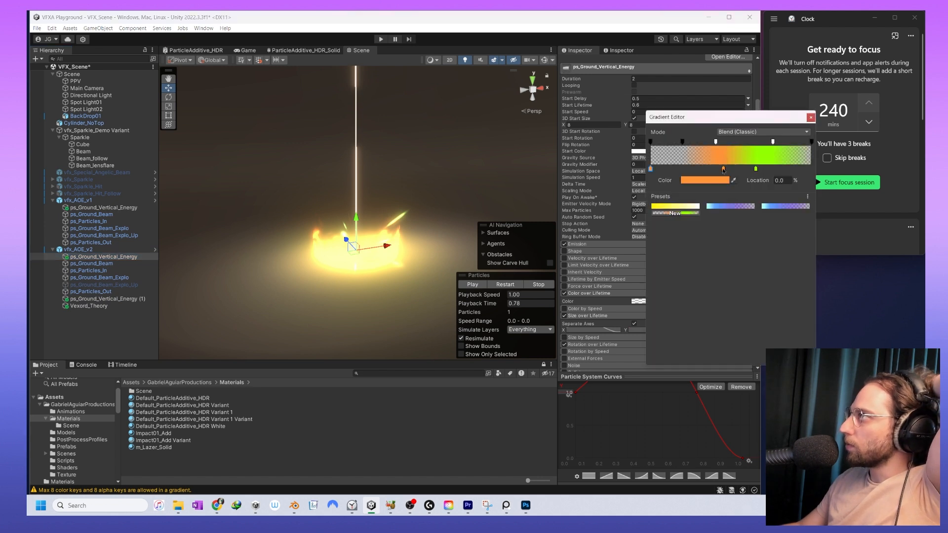
{"action": "left_click_drag", "start_coordinate": [773, 143], "coordinate": [747, 143]}
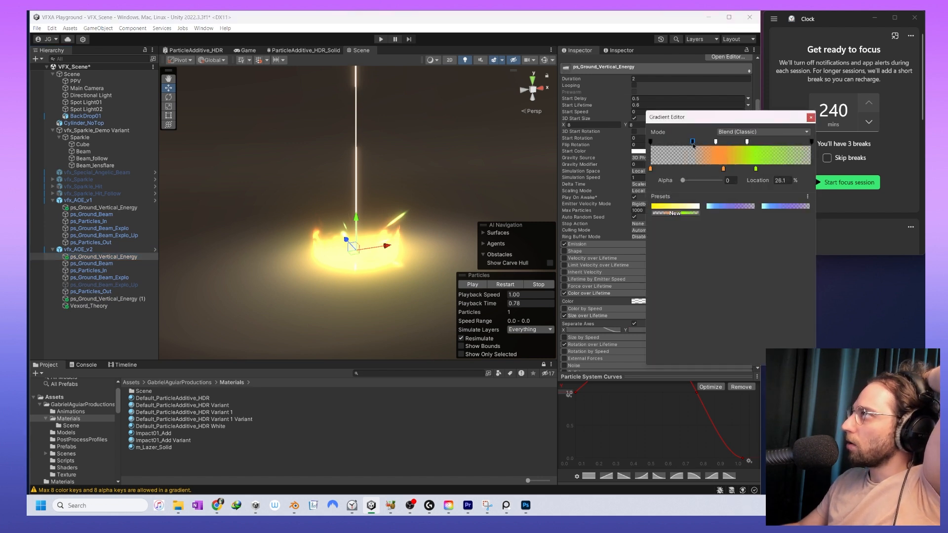
{"action": "left_click_drag", "start_coordinate": [812, 141], "coordinate": [784, 141]}
- Scrub all the vfx_AOE_v2 emitters together to a playback time of 0.75 to check the flame fade
{"action": "left_click_drag", "start_coordinate": [477, 303], "coordinate": [104, 311]}
{"action": "left_click", "coordinate": [104, 309], "text": "shift"}
{"action": "left_click_drag", "start_coordinate": [465, 303], "coordinate": [202, 341]}
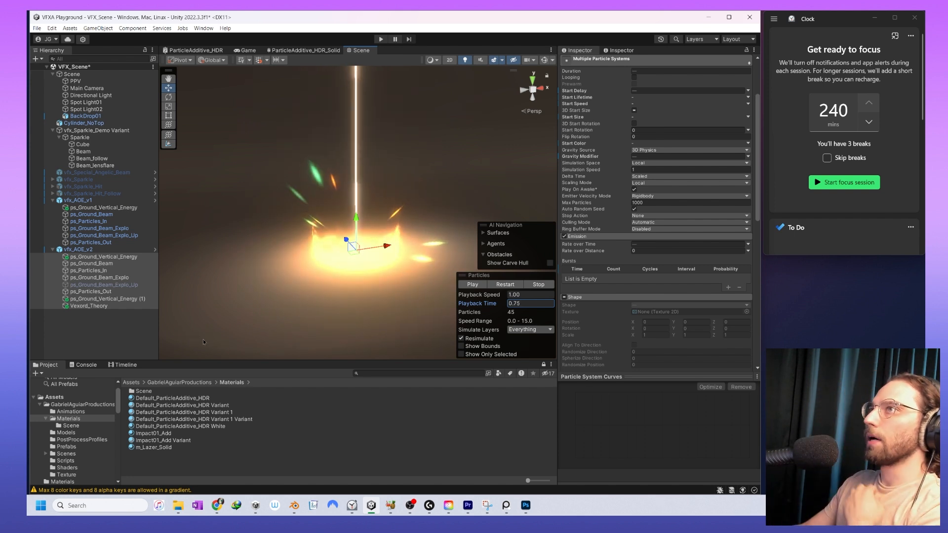
- Set the maximum start lifetime of ps_Particles_In in vfx_AOE_v2 to 0.5
{"action": "left_click", "coordinate": [99, 271]}
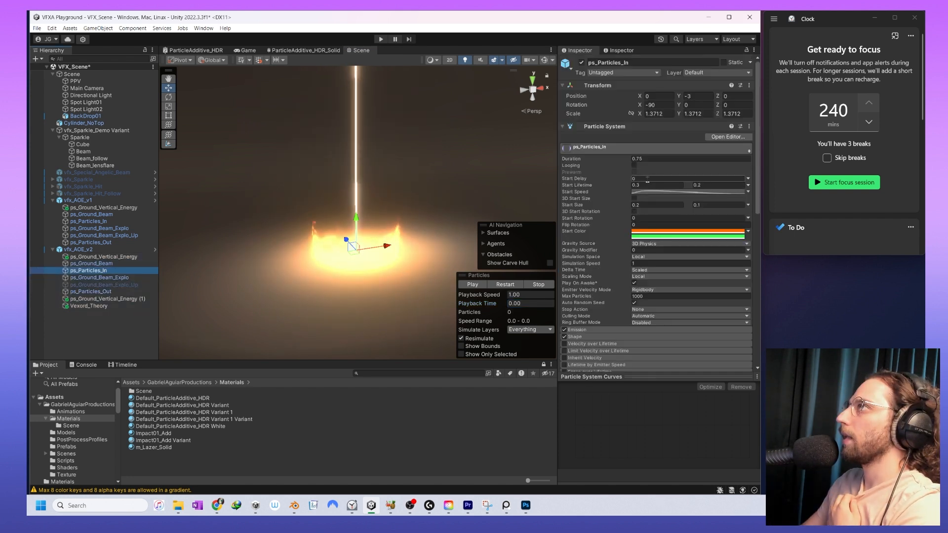
{"action": "left_click", "coordinate": [710, 185]}
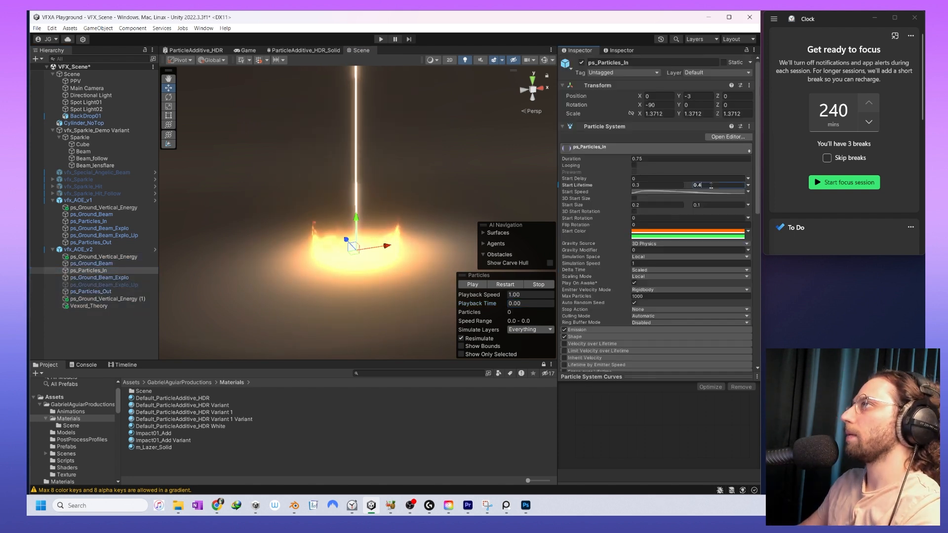
{"action": "left_click", "coordinate": [497, 284]}
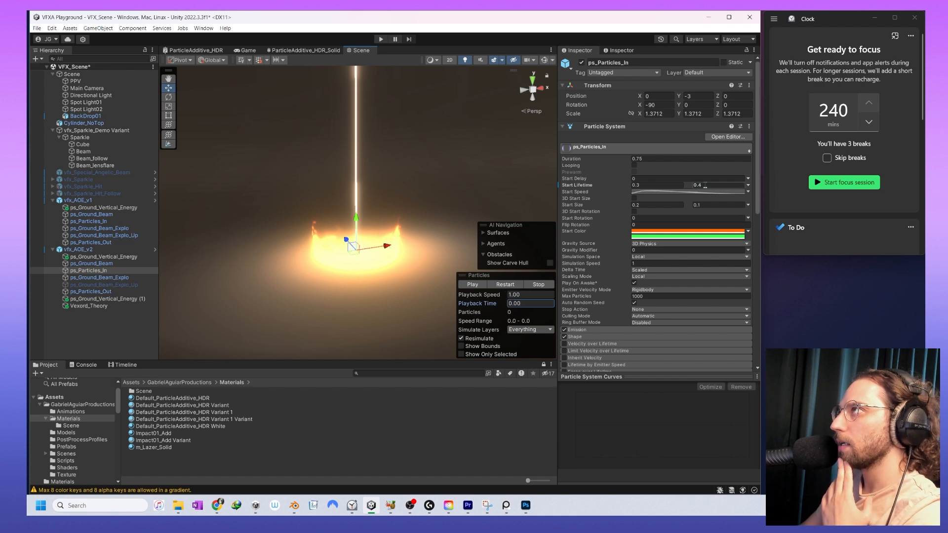
{"action": "left_click", "coordinate": [709, 186]}
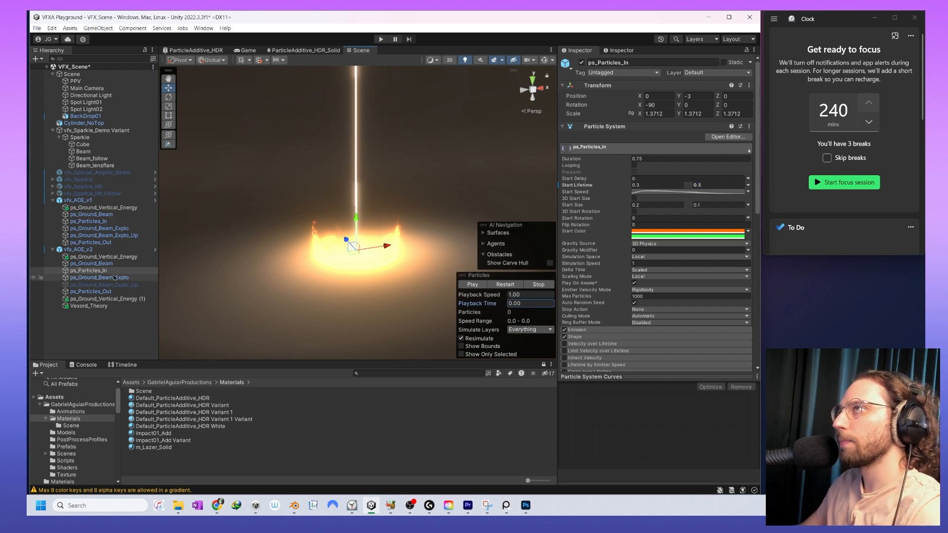
- Raise the early peak key of ps_Particles_In's start speed curve slightly
{"action": "left_click", "coordinate": [659, 192]}
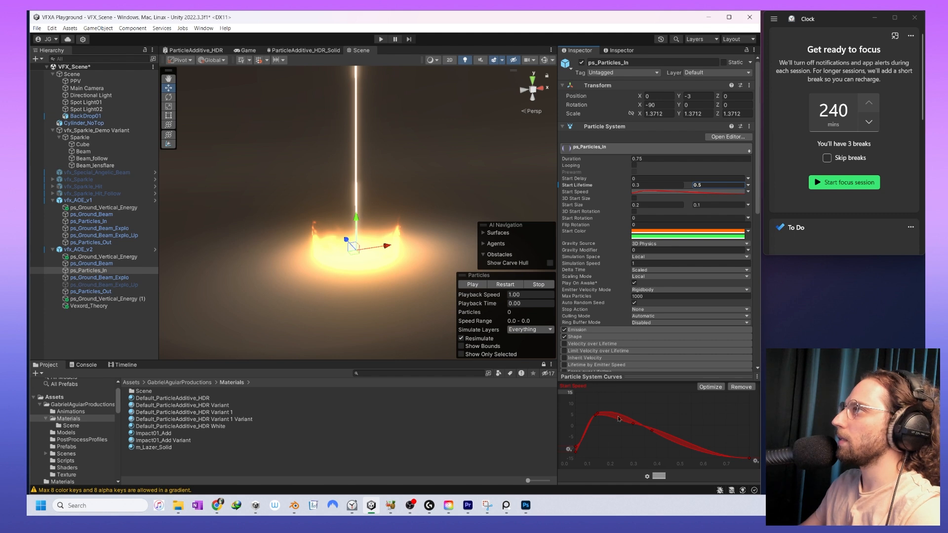
{"action": "left_click", "coordinate": [597, 412]}
{"action": "left_click_drag", "start_coordinate": [598, 414], "coordinate": [600, 412]}
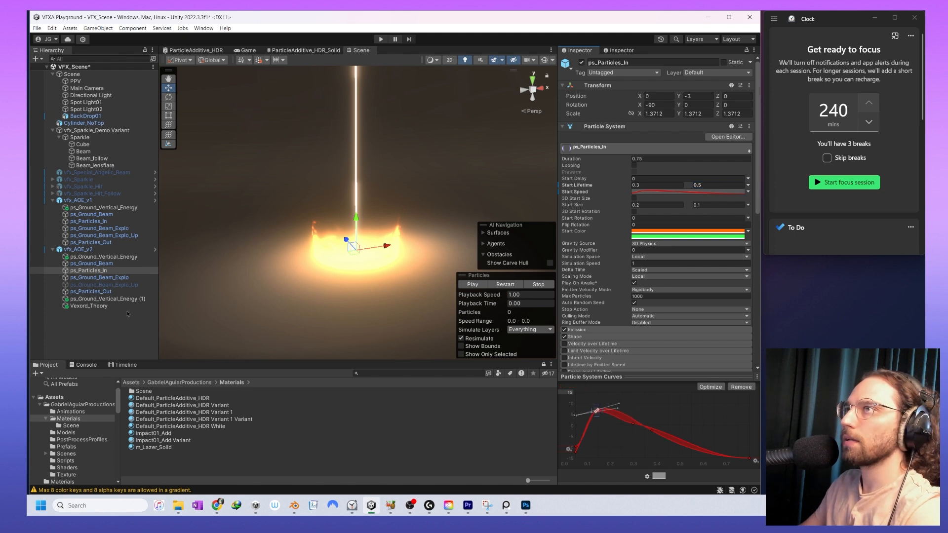
- Play all the vfx_AOE_v2 emitters together and scrub the playback time to check how the particles and flames line up
{"action": "left_click", "coordinate": [112, 257]}
{"action": "left_click", "coordinate": [112, 306], "text": "shift"}
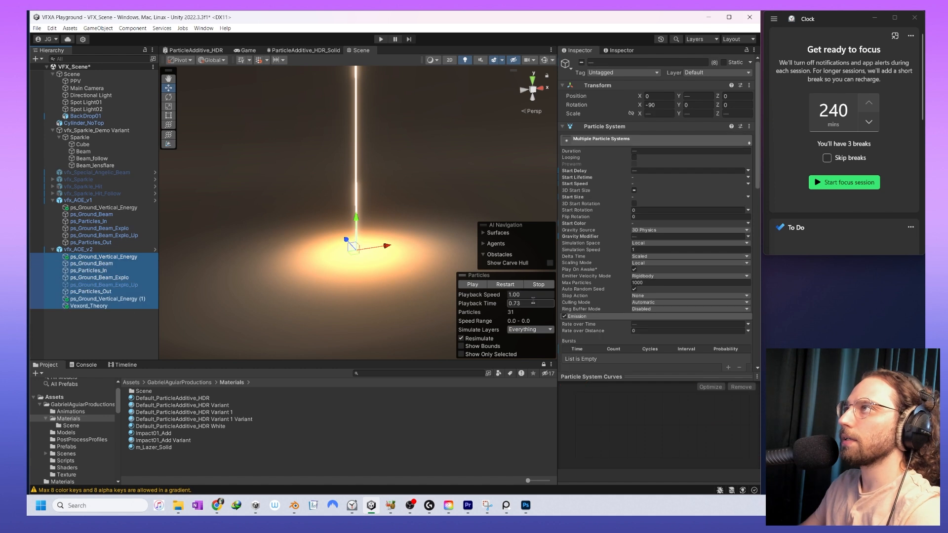
{"action": "left_click", "coordinate": [473, 284]}
{"action": "left_click_drag", "start_coordinate": [477, 304], "coordinate": [902, 326]}
- Move the fade-in start alpha key of ps_Ground_Vertical_Energy's color over lifetime gradient to about 18% and close the gradient
{"action": "left_click", "coordinate": [104, 257]}
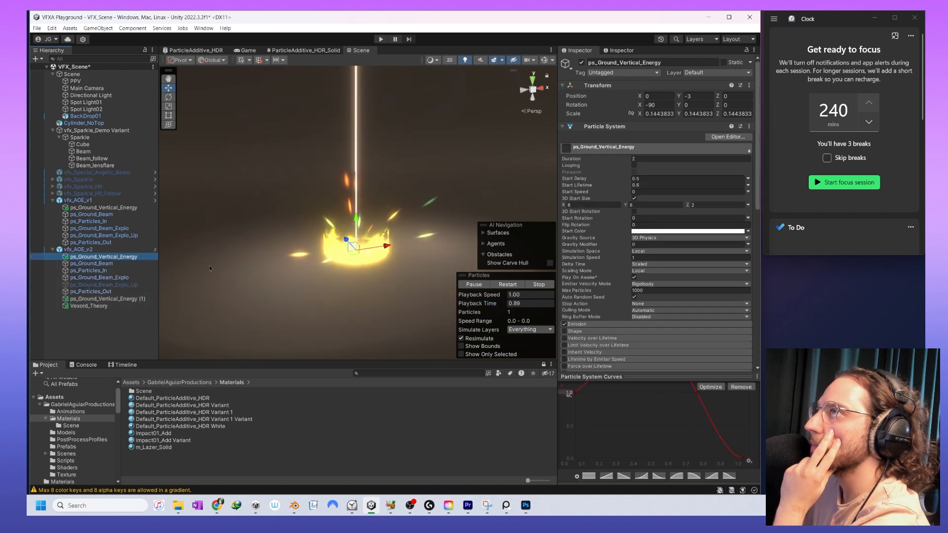
{"action": "scroll", "coordinate": [653, 276], "scroll_direction": "down", "scroll_amount": 5}
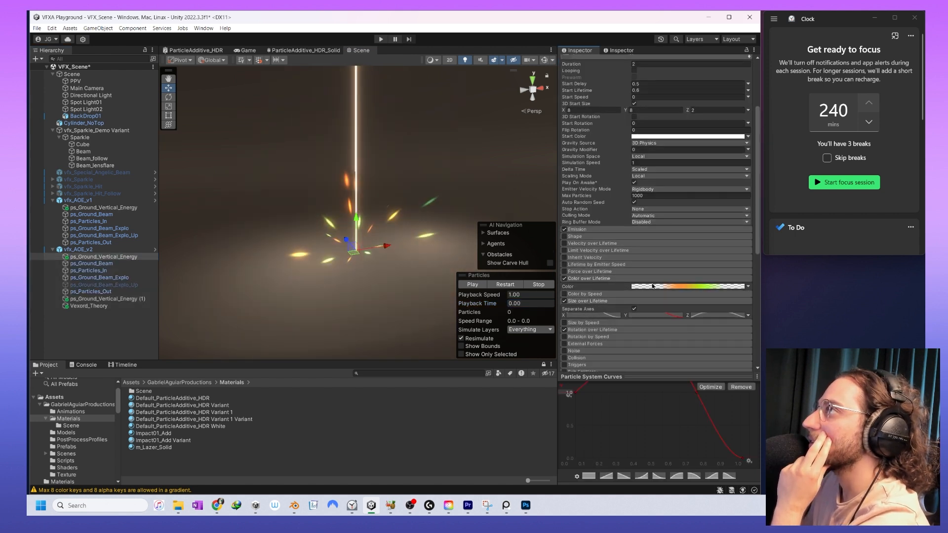
{"action": "left_click", "coordinate": [653, 287]}
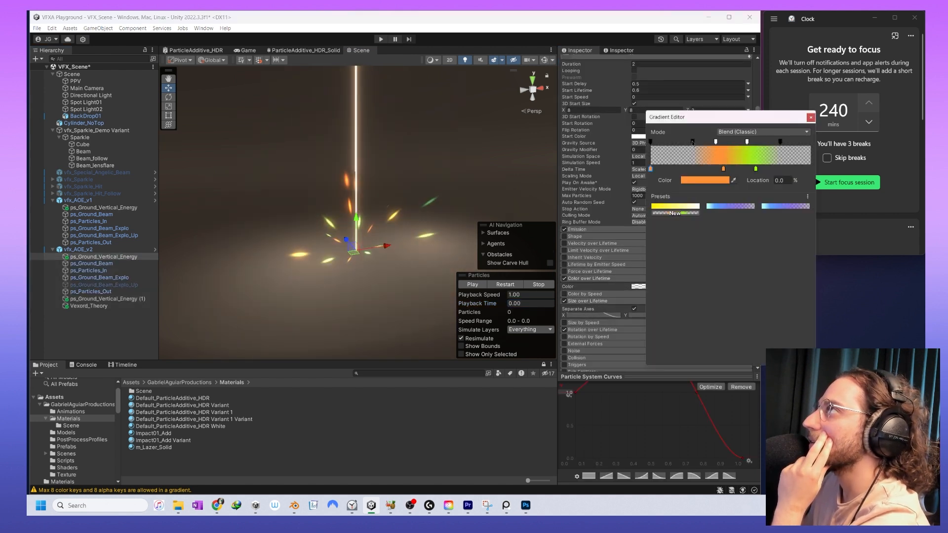
{"action": "left_click_drag", "start_coordinate": [693, 143], "coordinate": [680, 143]}
{"action": "left_click", "coordinate": [809, 117]}
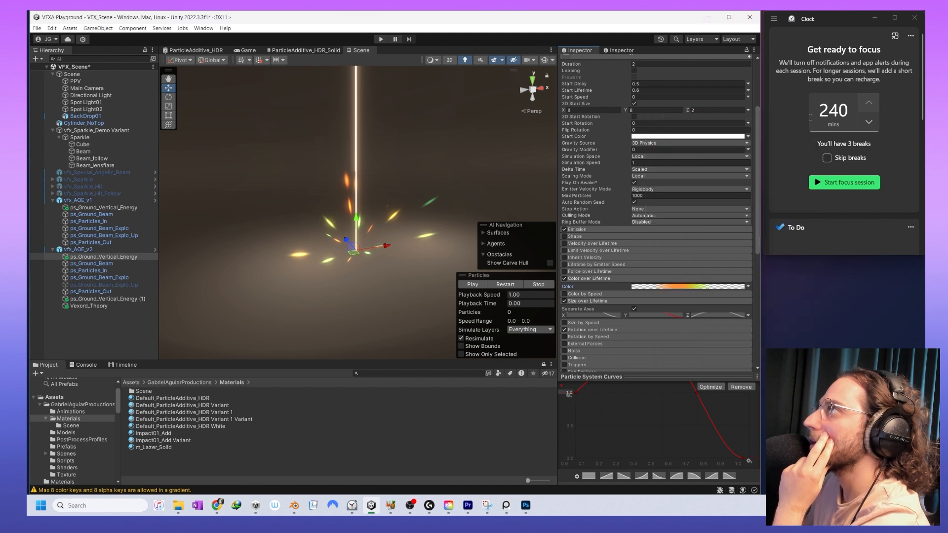
- Restart playback of all the vfx_AOE_v2 emitters and watch the whole effect from a wider view
{"action": "left_click", "coordinate": [499, 285]}
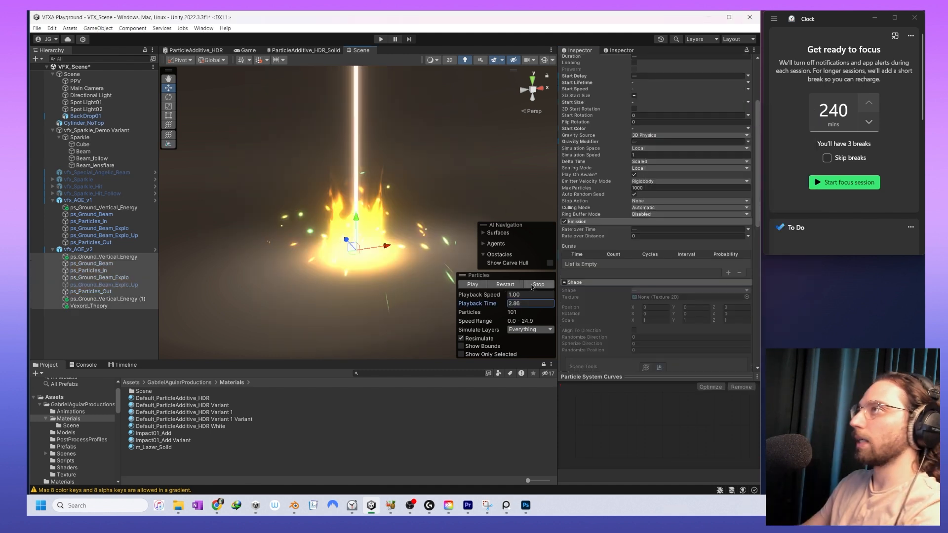
{"action": "left_click", "coordinate": [508, 287]}
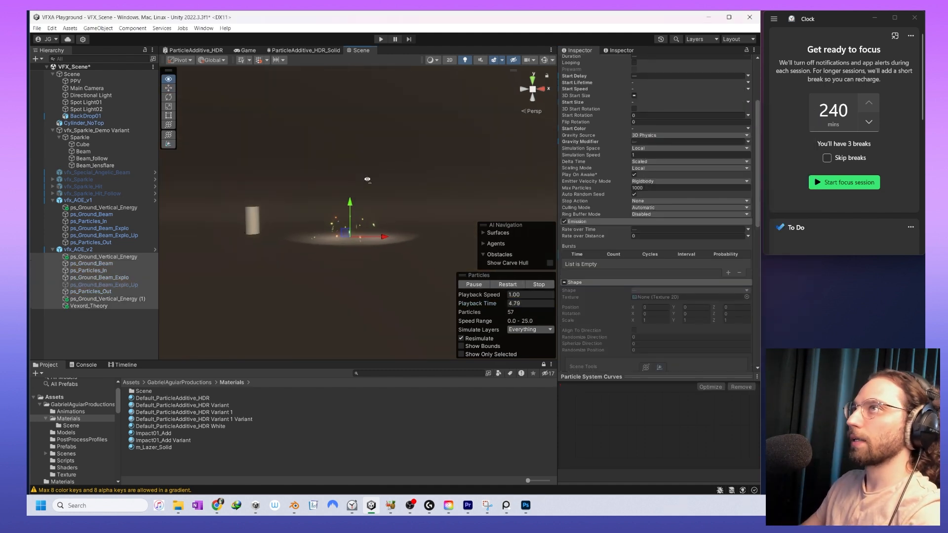
{"action": "right_click_drag", "start_coordinate": [367, 179], "coordinate": [365, 180]}
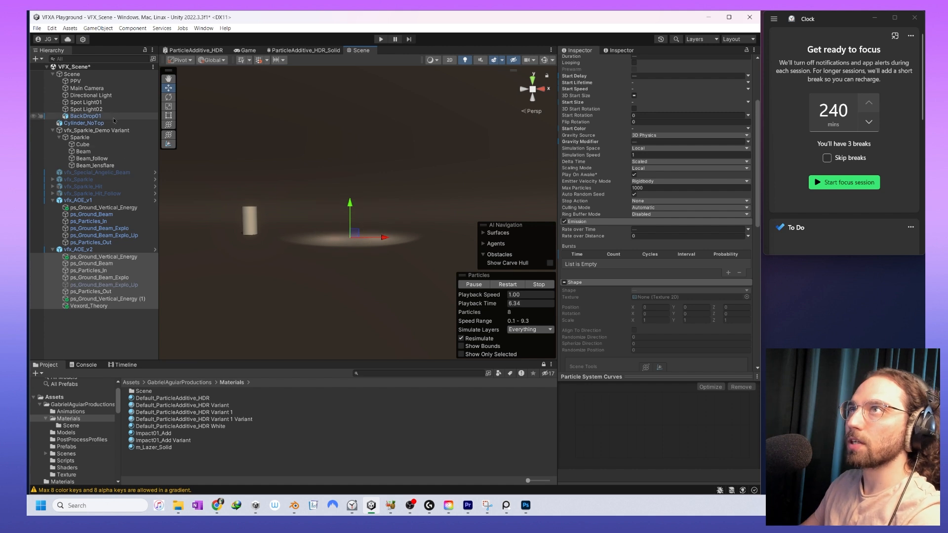
- Frame the vfx_AOE_v2 effect in the scene and lower the Bloom scatter and intensity of the PPV volume
{"action": "left_click", "coordinate": [75, 81]}
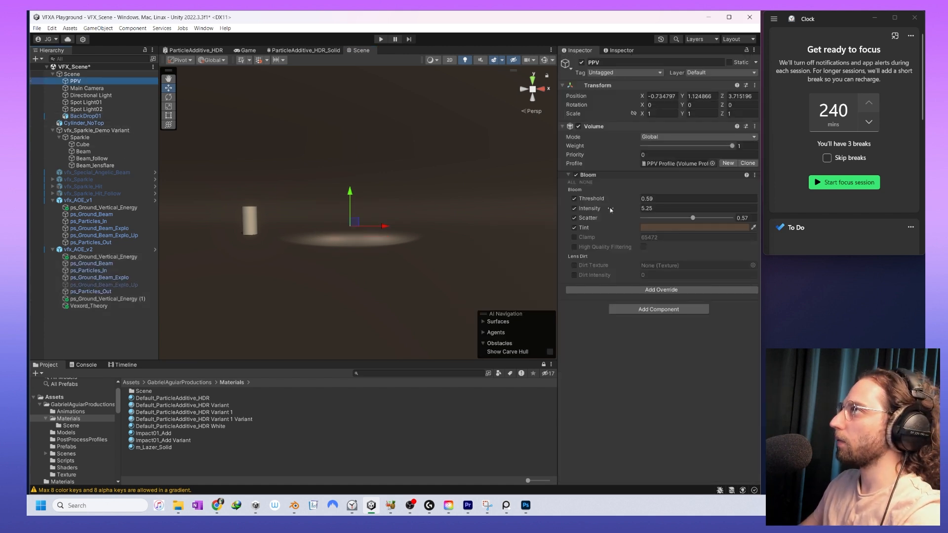
{"action": "scroll", "coordinate": [358, 231], "scroll_direction": "up", "scroll_amount": 3}
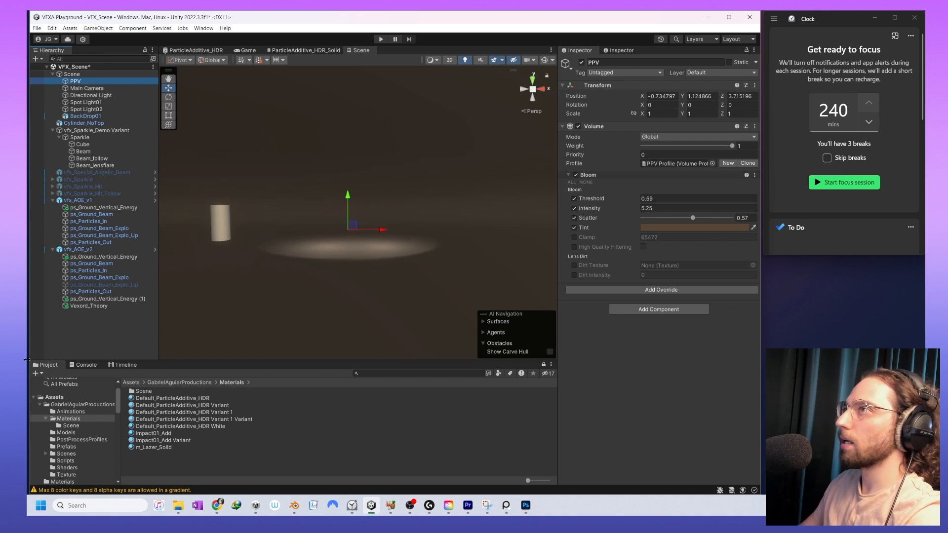
{"action": "double_click", "coordinate": [101, 256]}
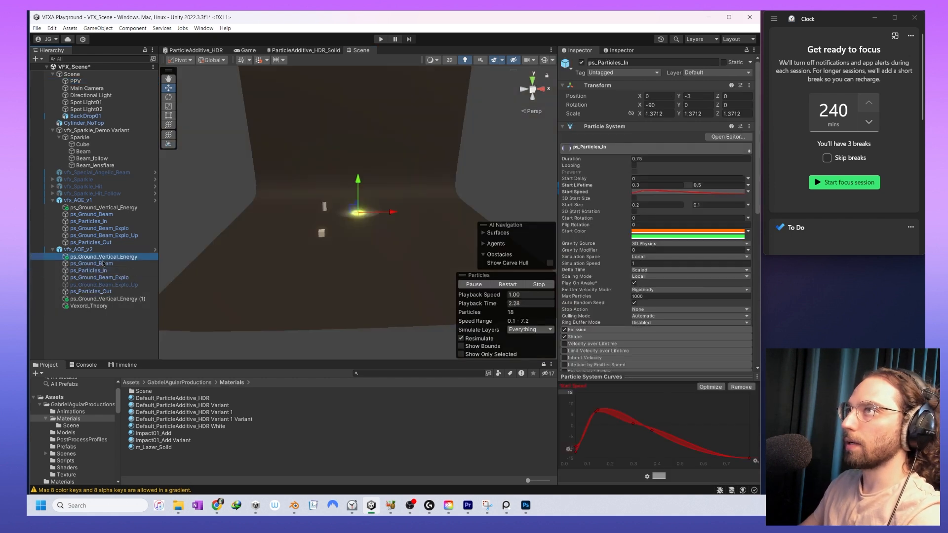
{"action": "double_click", "coordinate": [79, 250]}
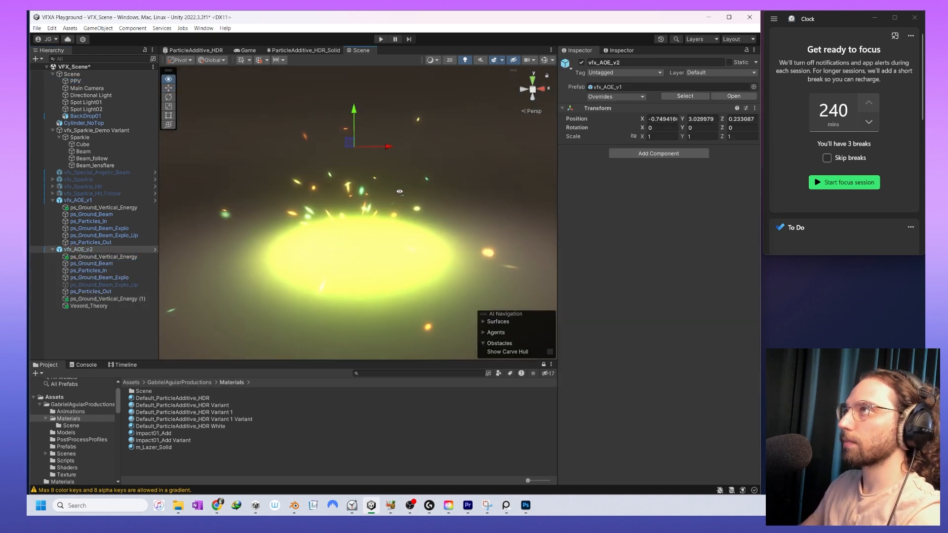
{"action": "left_click", "coordinate": [110, 82]}
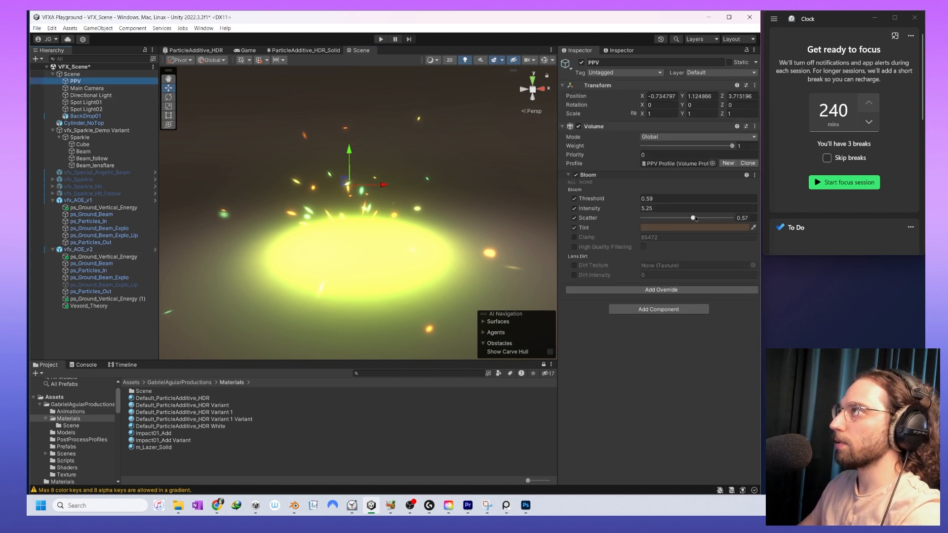
{"action": "left_click_drag", "start_coordinate": [692, 218], "coordinate": [672, 219]}
{"action": "mouse_move", "coordinate": [612, 209]}
{"action": "left_mouse_down"}
{"action": "mouse_move", "coordinate": [593, 200]}
{"action": "mouse_move", "coordinate": [602, 202]}
{"action": "left_mouse_up"}
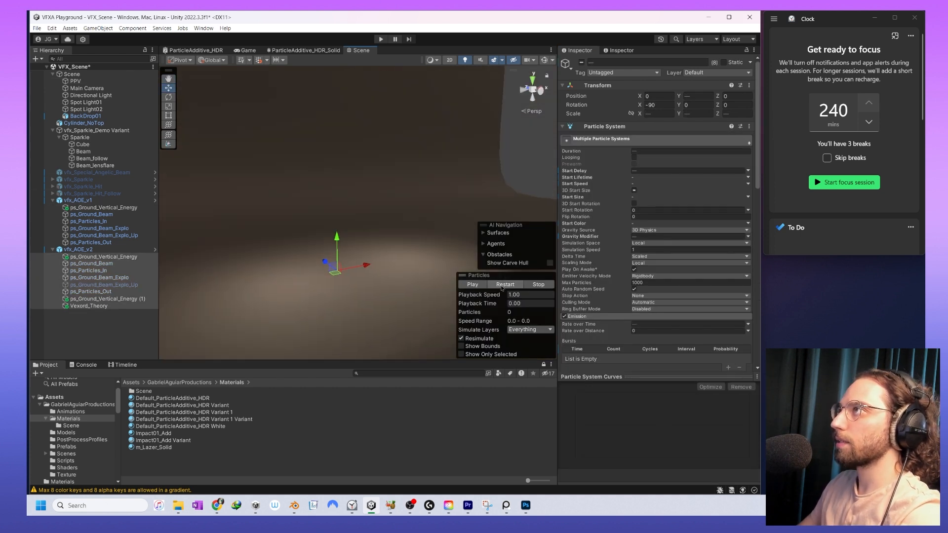
- Replay the whole vfx_AOE_v2 effect and set the start speed of ps_Particles_Out to 20
{"action": "left_click", "coordinate": [503, 284]}
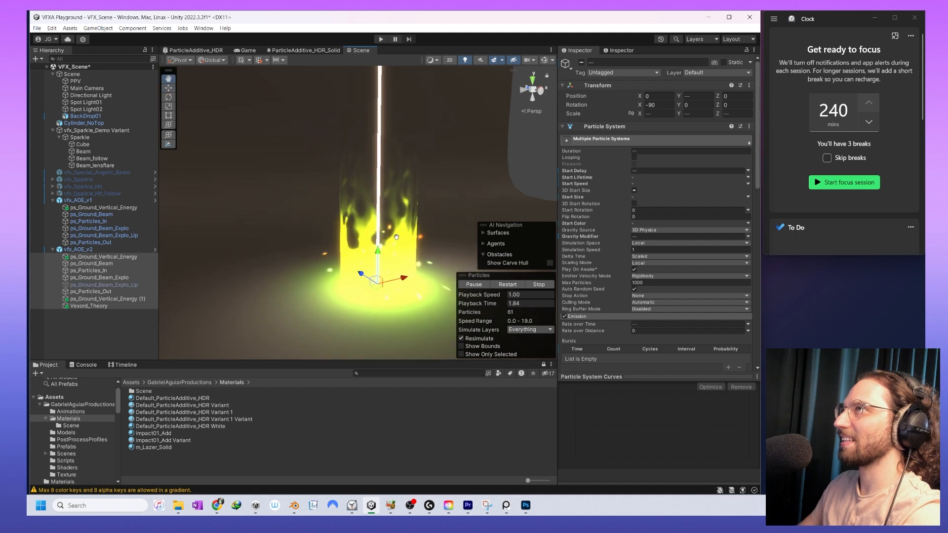
{"action": "middle_click_drag", "start_coordinate": [424, 231], "coordinate": [405, 232]}
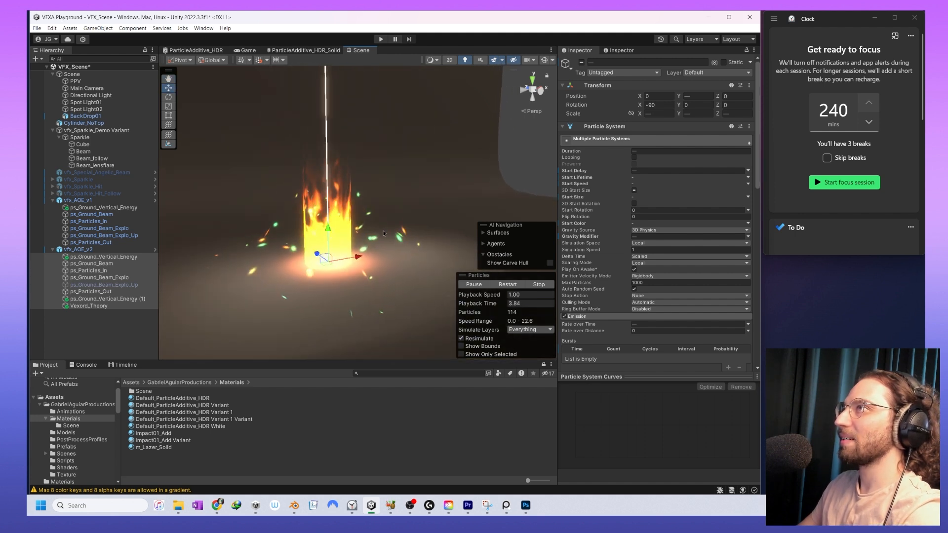
{"action": "left_click", "coordinate": [90, 292]}
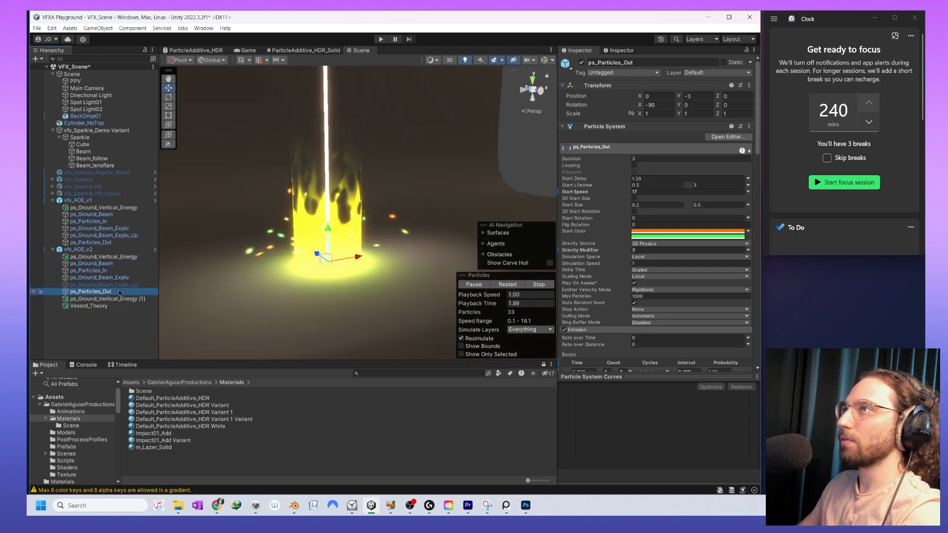
{"action": "middle_click_drag", "start_coordinate": [406, 242], "coordinate": [429, 219]}
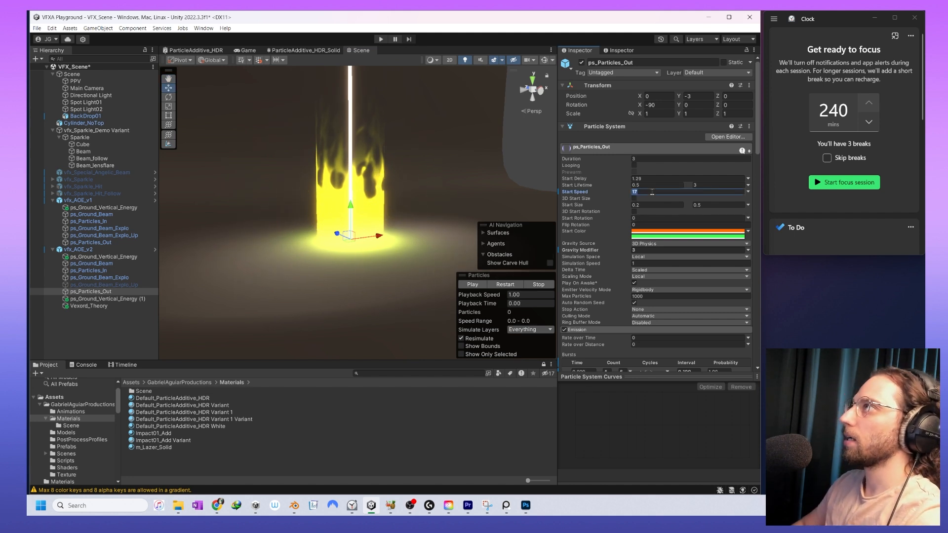
{"action": "key", "text": "Return"}
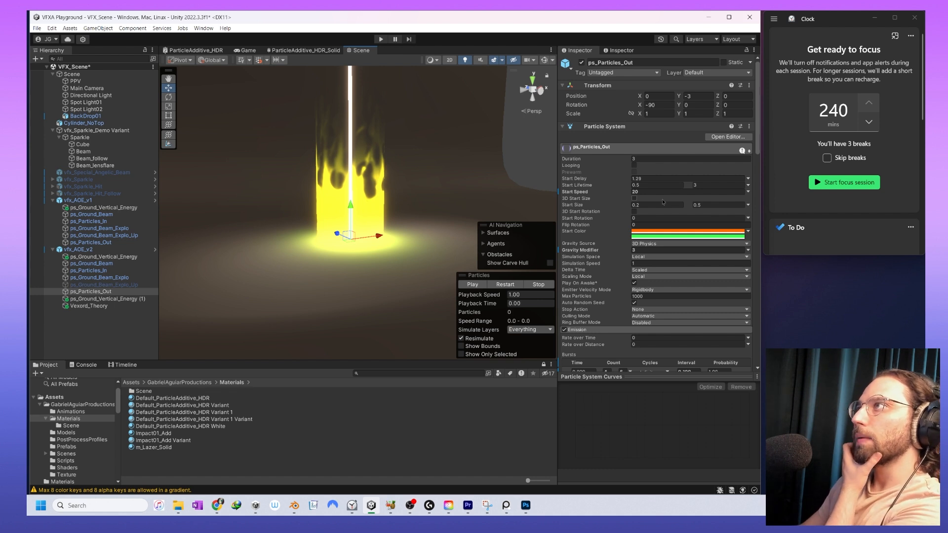
- Add a second emission burst to ps_Particles_Out with a count of 70, 1 cycle and a 0.010 interval, and replay it
{"action": "scroll", "coordinate": [663, 201], "scroll_direction": "down", "scroll_amount": 3}
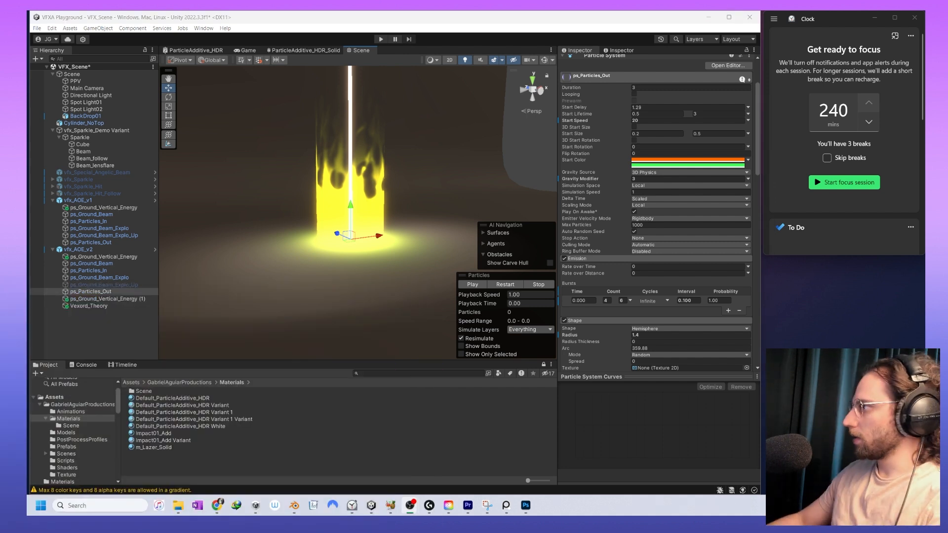
{"action": "left_click", "coordinate": [505, 285]}
{"action": "middle_click_drag", "start_coordinate": [411, 181], "coordinate": [408, 212]}
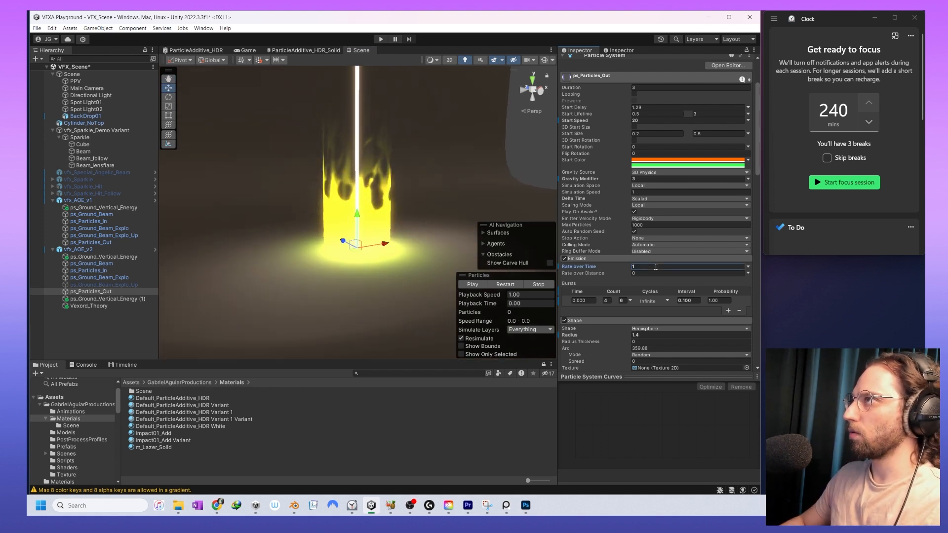
{"action": "left_click", "coordinate": [505, 288]}
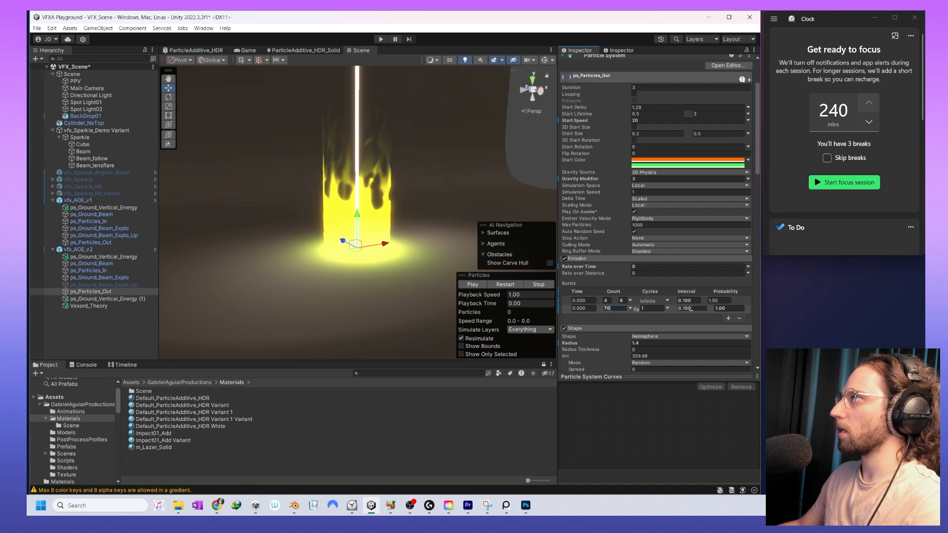
{"action": "left_click", "coordinate": [666, 309]}
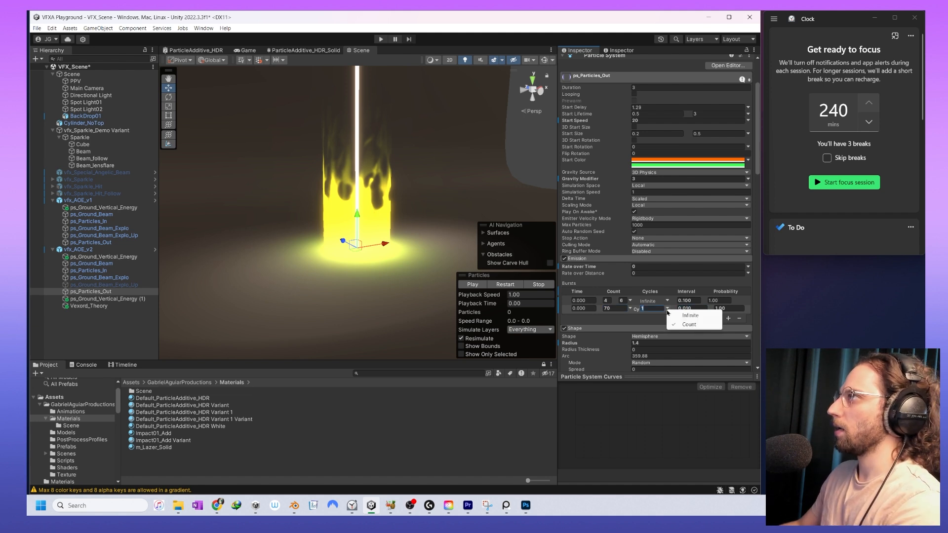
{"action": "left_click", "coordinate": [655, 308]}
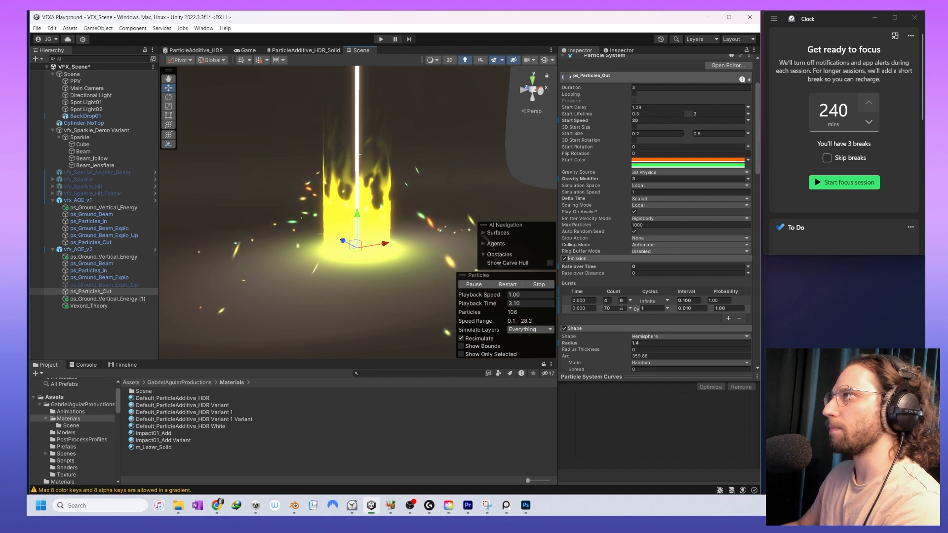
- Raise the second burst's count of ps_Particles_Out to 100 and replay all the vfx_AOE_v2 emitters together
{"action": "left_click", "coordinate": [619, 308]}
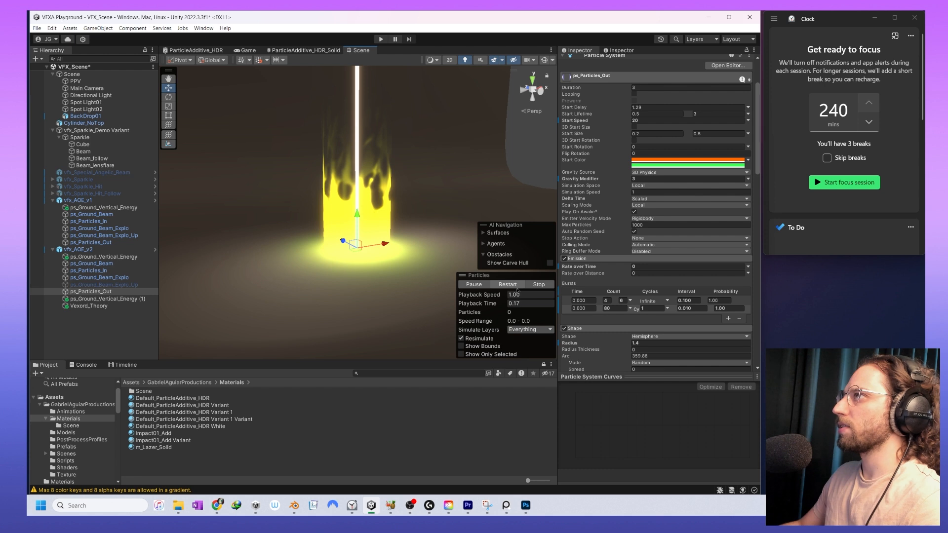
{"action": "left_click", "coordinate": [616, 309]}
{"action": "type", "text": "100"}
{"action": "key", "text": "Return"}
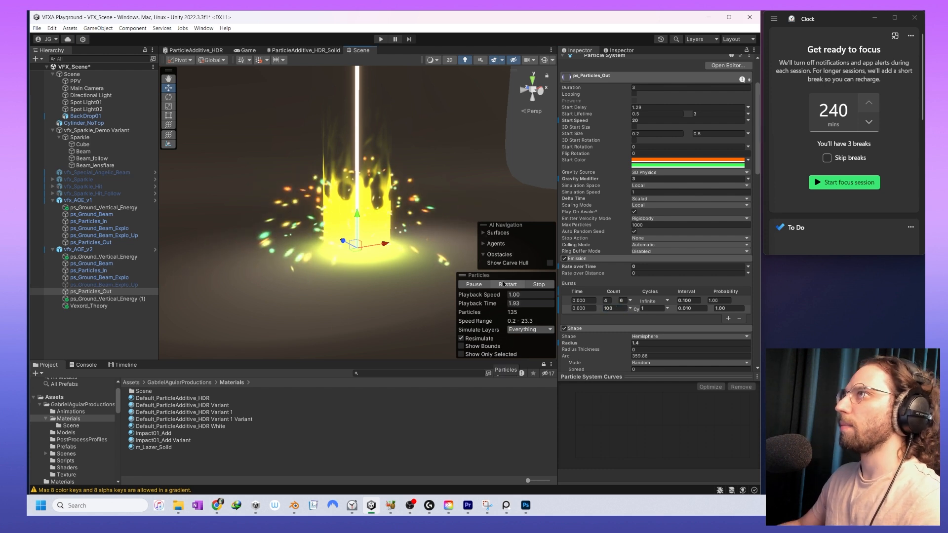
{"action": "left_click", "coordinate": [86, 257]}
{"action": "left_click", "coordinate": [89, 305], "text": "shift"}
{"action": "left_click", "coordinate": [508, 285]}
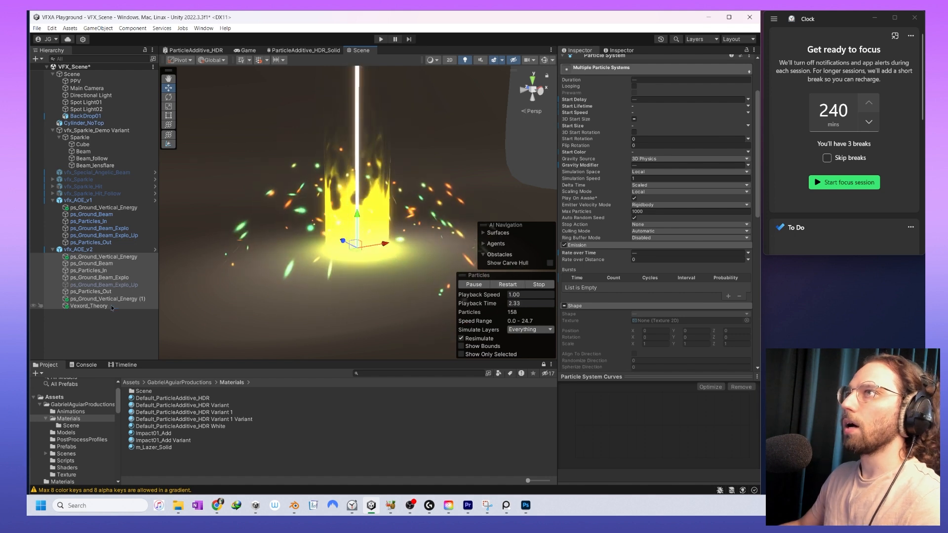
- Set the X and Y start size of Vexord_Theory to 0.5 and replay all the vfx_AOE_v2 emitters
{"action": "left_click", "coordinate": [89, 306]}
{"action": "scroll", "coordinate": [685, 200], "scroll_direction": "up", "scroll_amount": 3}
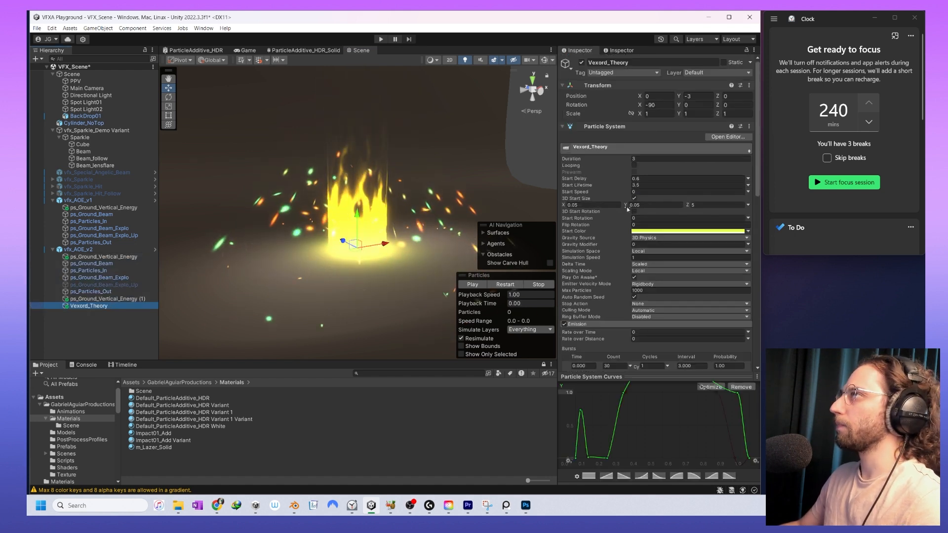
{"action": "left_click", "coordinate": [603, 205]}
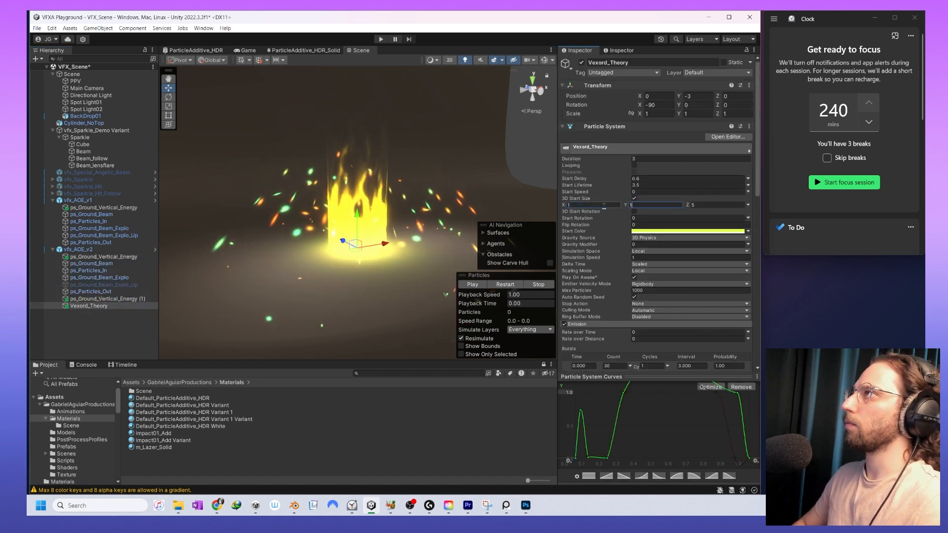
{"action": "left_click", "coordinate": [592, 205]}
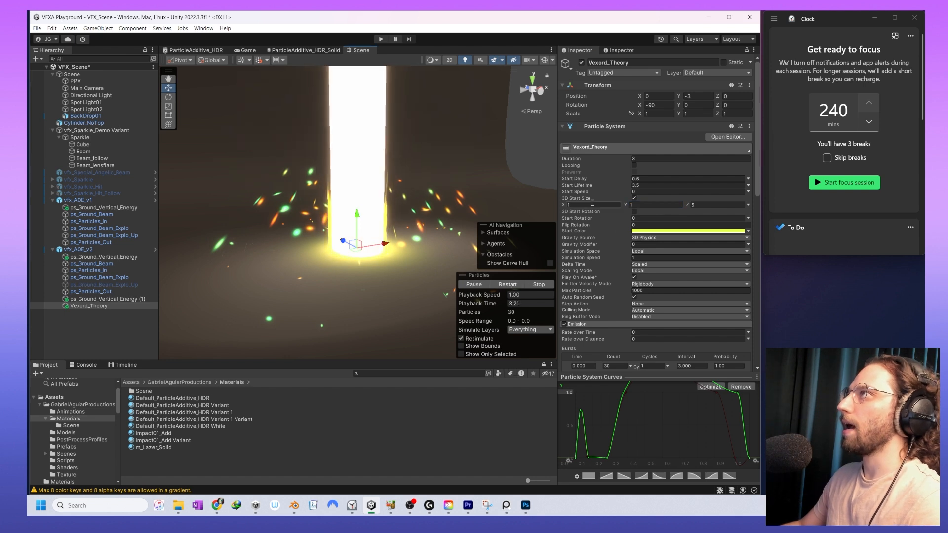
{"action": "type", "text": "0.8"}
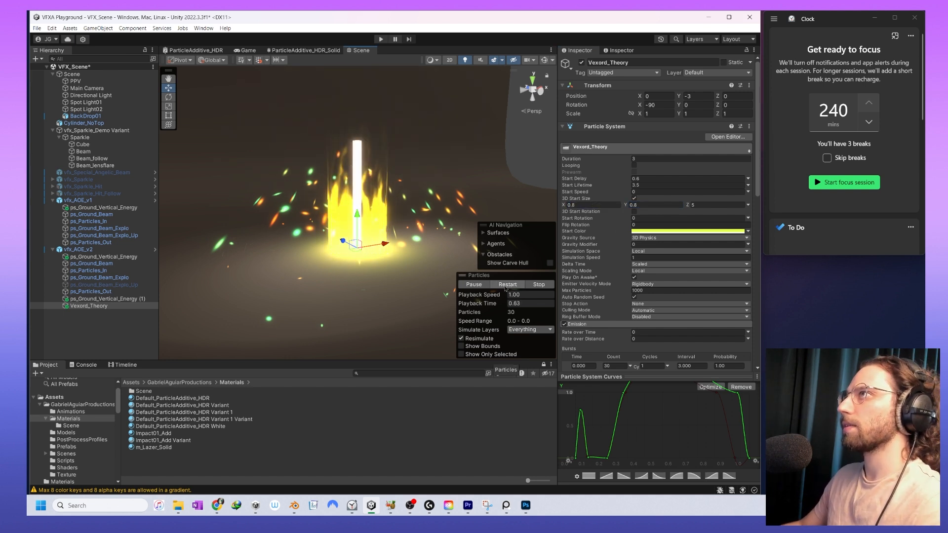
{"action": "left_click", "coordinate": [605, 206]}
{"action": "type", "text": "0.5"}
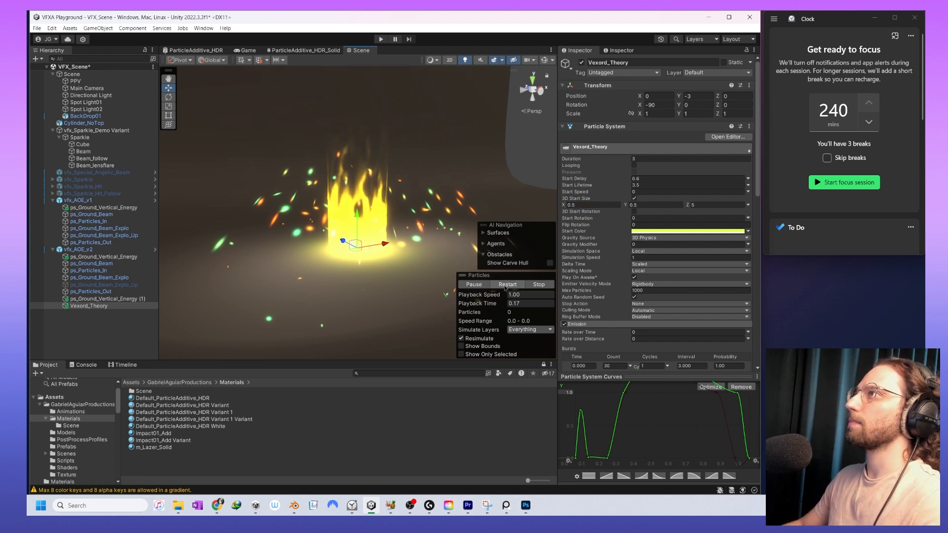
{"action": "left_click", "coordinate": [115, 257], "text": "shift"}
{"action": "left_click", "coordinate": [521, 287]}
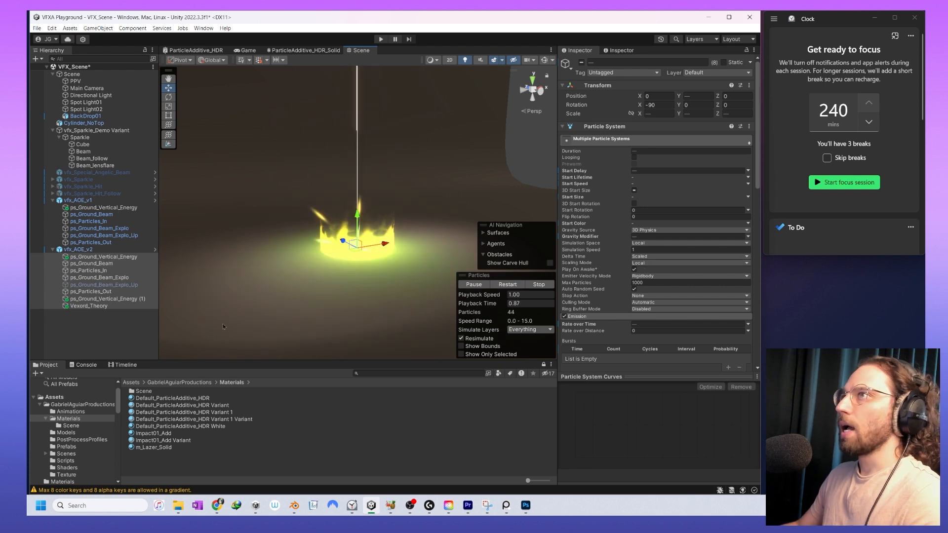
- Try a red HDR color on Vexord_Theory's m_Lazer_Solid material
{"action": "left_click", "coordinate": [94, 306]}
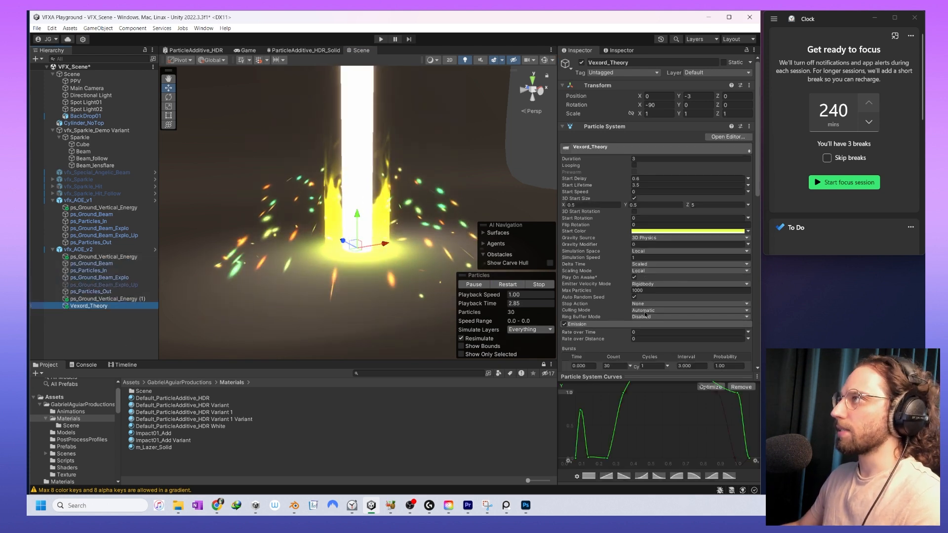
{"action": "scroll", "coordinate": [645, 315], "scroll_direction": "down", "scroll_amount": 10}
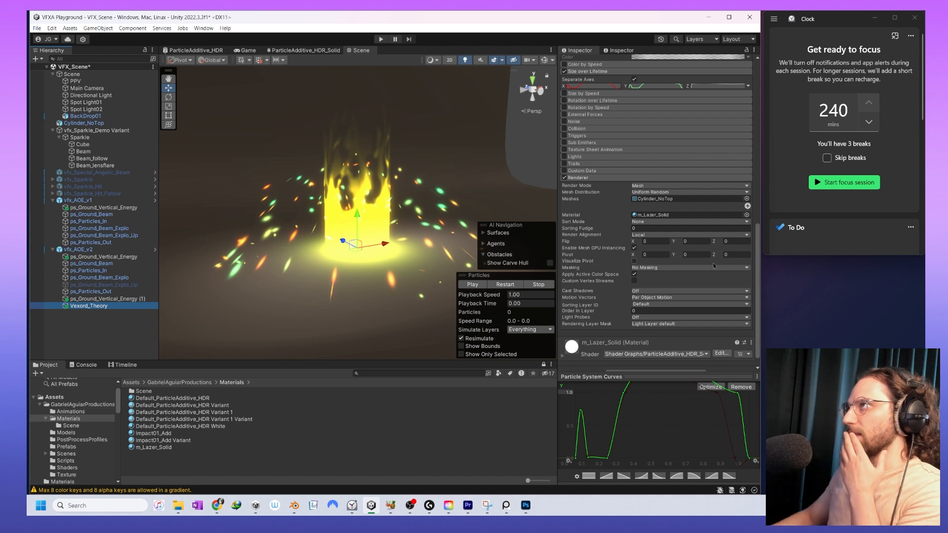
{"action": "scroll", "coordinate": [670, 338], "scroll_direction": "down", "scroll_amount": 1}
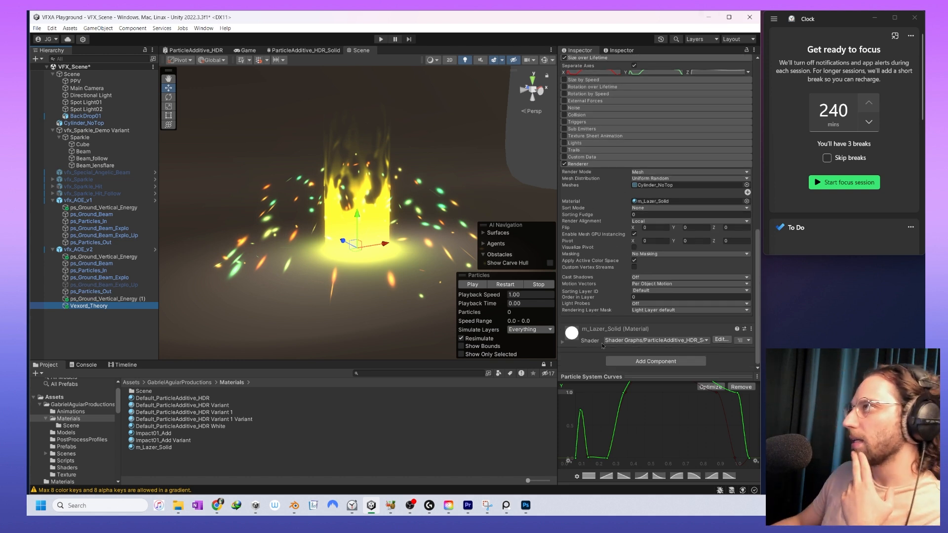
{"action": "left_click", "coordinate": [563, 341]}
{"action": "scroll", "coordinate": [672, 328], "scroll_direction": "down", "scroll_amount": 3}
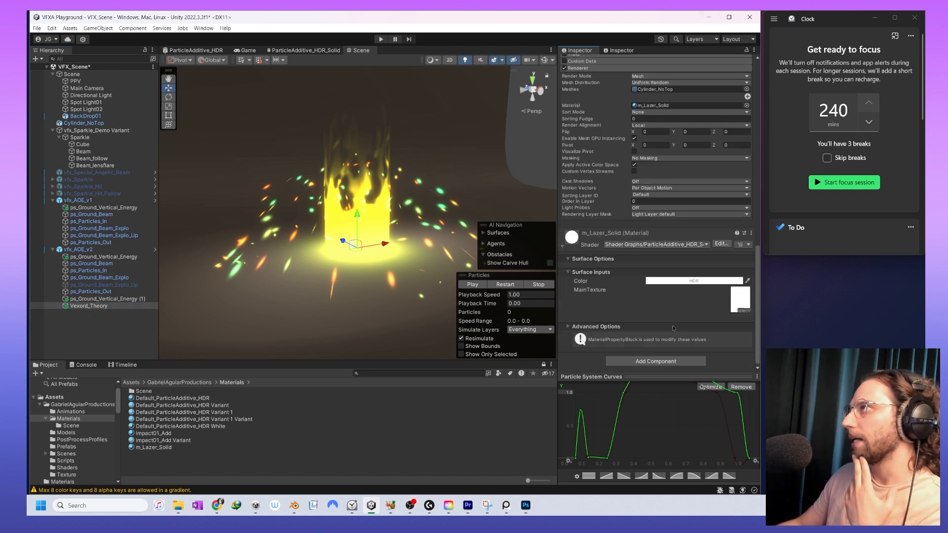
{"action": "left_click", "coordinate": [515, 287]}
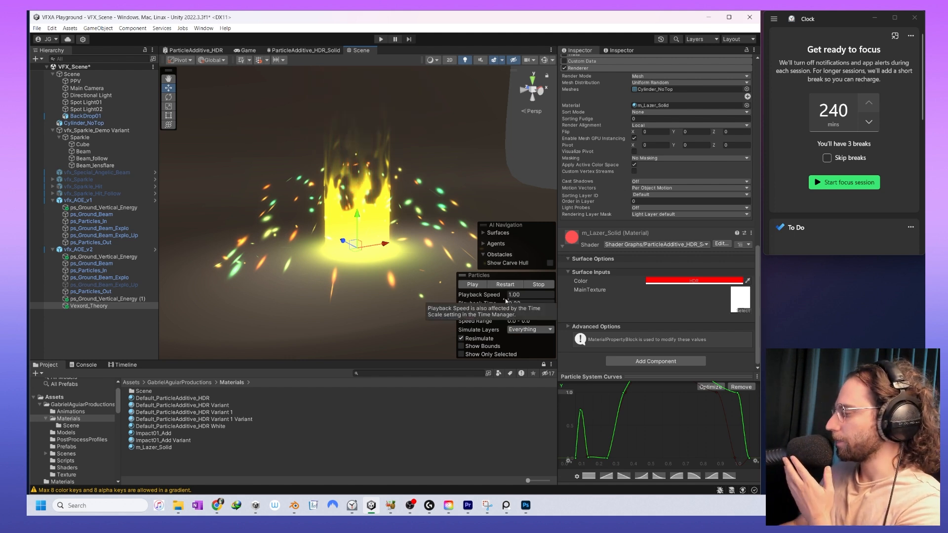
- Set the renderer sort mode of Vexord_Theory to By Depth and replay all the vfx_AOE_v2 emitters
{"action": "scroll", "coordinate": [657, 257], "scroll_direction": "up", "scroll_amount": 2}
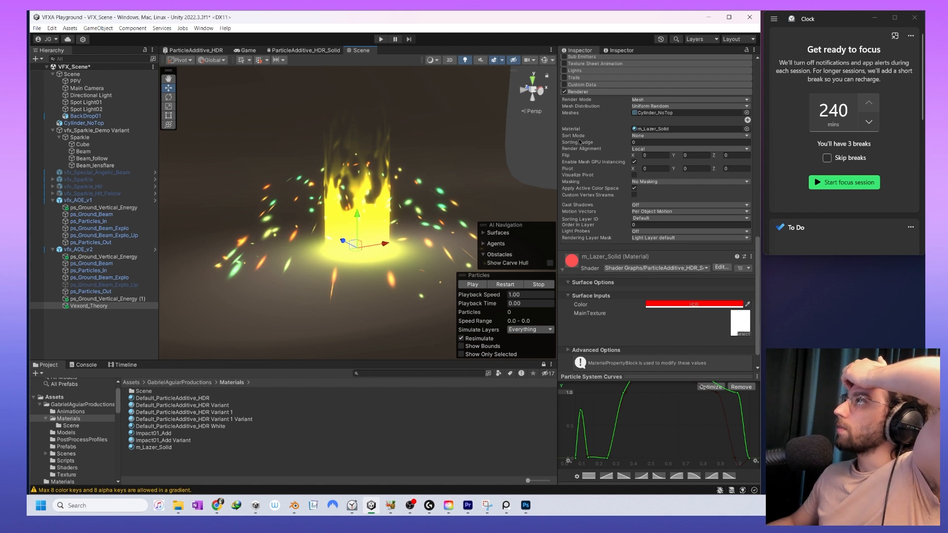
{"action": "left_click", "coordinate": [643, 137]}
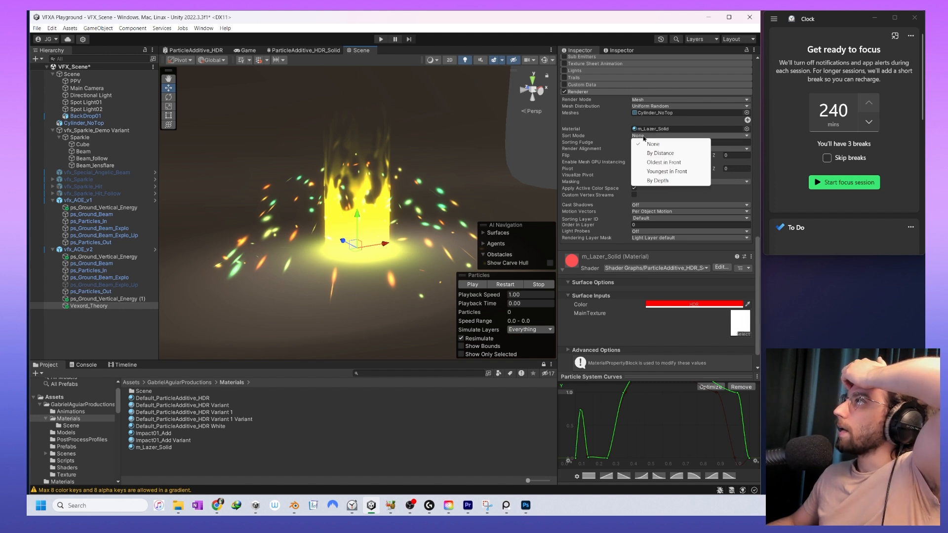
{"action": "left_click", "coordinate": [683, 182]}
{"action": "left_click", "coordinate": [504, 284]}
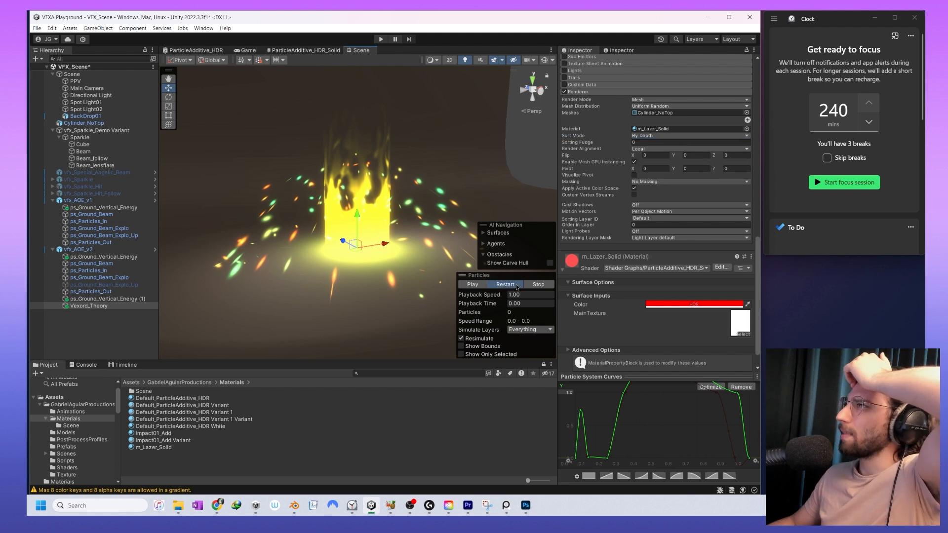
{"action": "left_click", "coordinate": [117, 257], "text": "shift"}
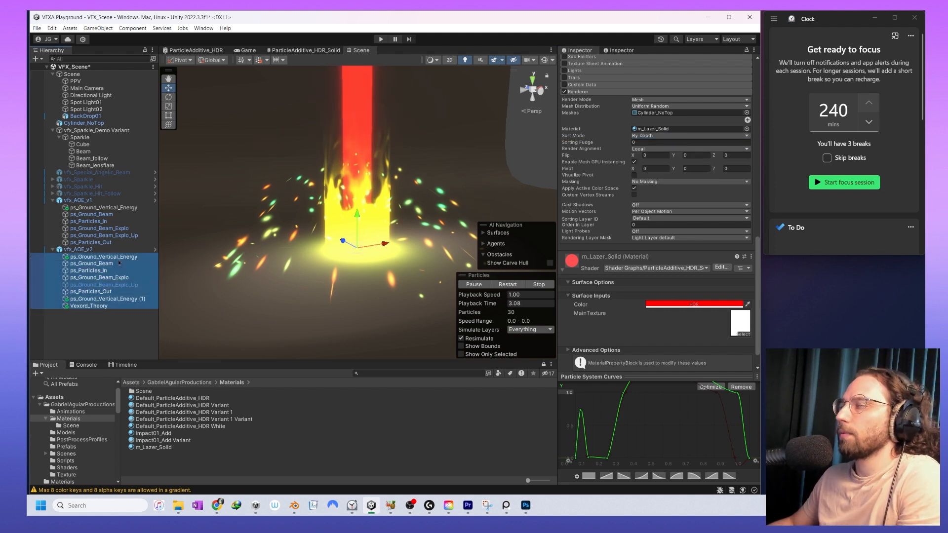
{"action": "left_click", "coordinate": [507, 285]}
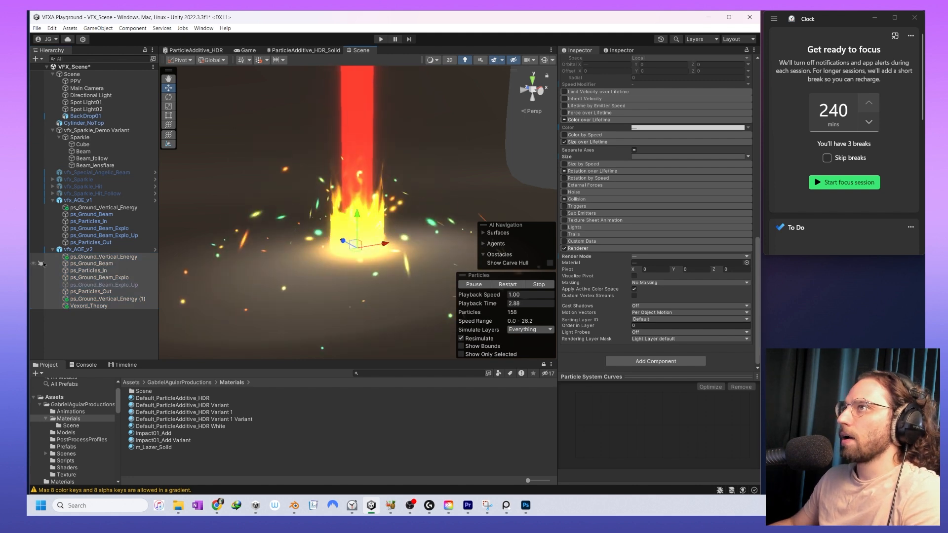
- Change the HDR color of Vexord_Theory's m_Lazer_Solid material to a light yellow-green and replay the emitter
{"action": "left_click", "coordinate": [89, 306]}
{"action": "left_click", "coordinate": [690, 334]}
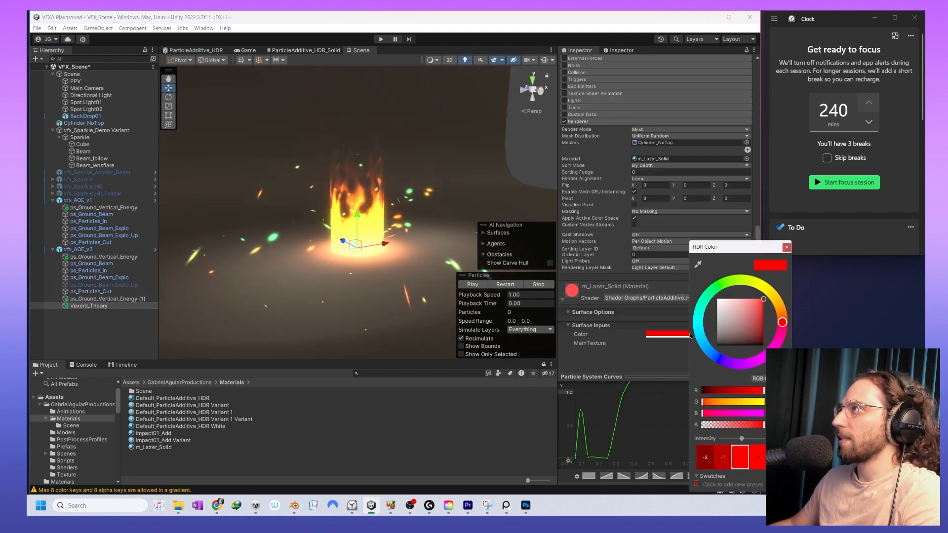
{"action": "left_click_drag", "start_coordinate": [782, 316], "coordinate": [742, 271]}
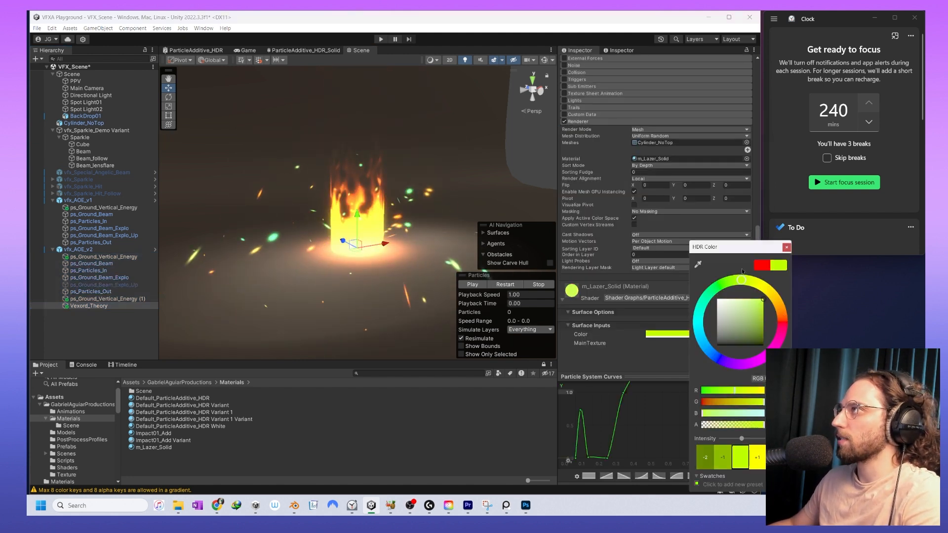
{"action": "left_click", "coordinate": [508, 285]}
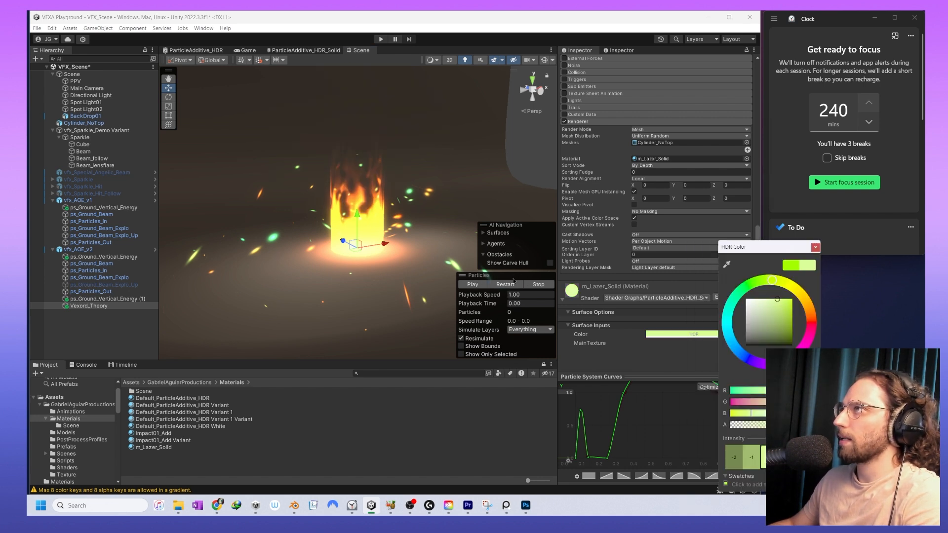
{"action": "left_click", "coordinate": [513, 280]}
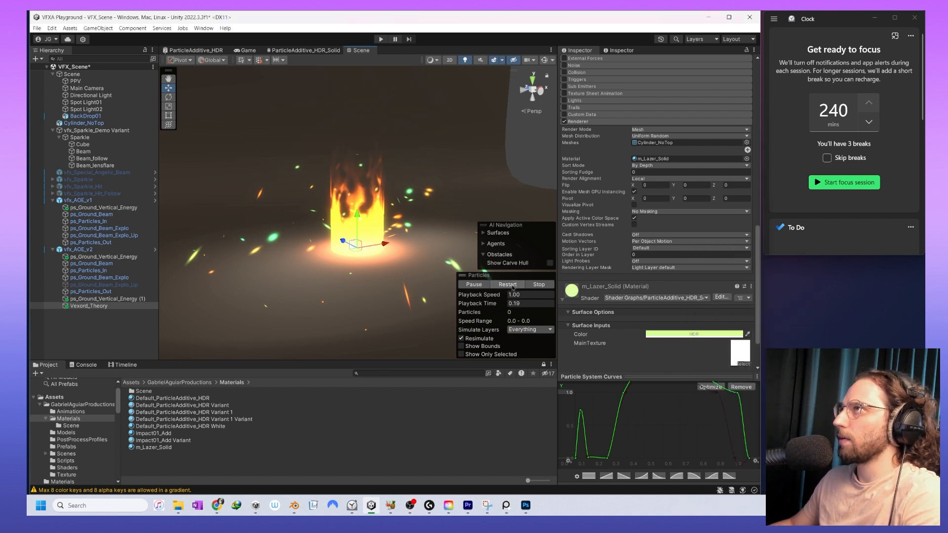
- Shift the m_Lazer_Solid HDR color to yellow and check the beam among all the vfx_AOE_v2 emitters
{"action": "left_click", "coordinate": [681, 335]}
{"action": "left_click", "coordinate": [781, 457]}
{"action": "left_click", "coordinate": [162, 255]}
{"action": "left_click", "coordinate": [99, 257], "text": "shift"}
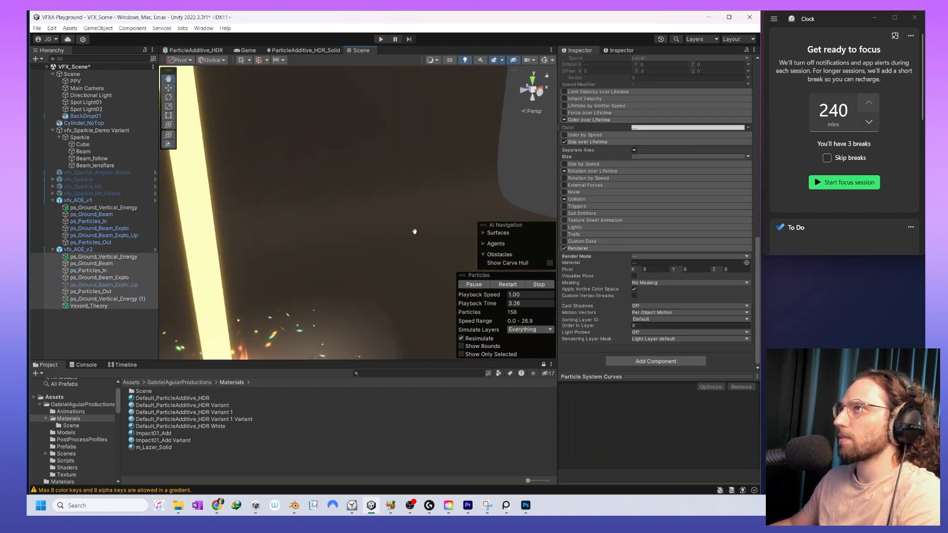
{"action": "left_click", "coordinate": [137, 306]}
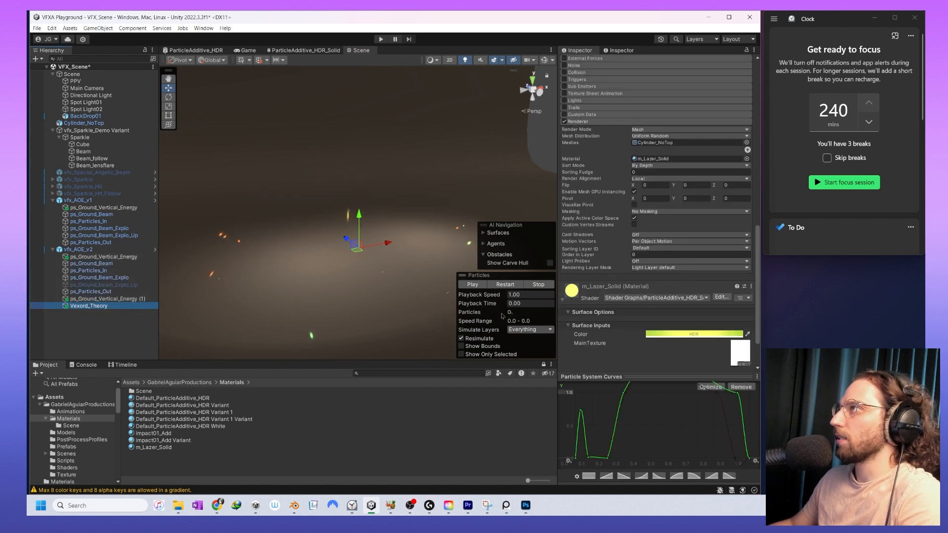
- Try the Oldest in Front sort mode on Vexord_Theory's renderer
{"action": "scroll", "coordinate": [656, 289], "scroll_direction": "down", "scroll_amount": 3}
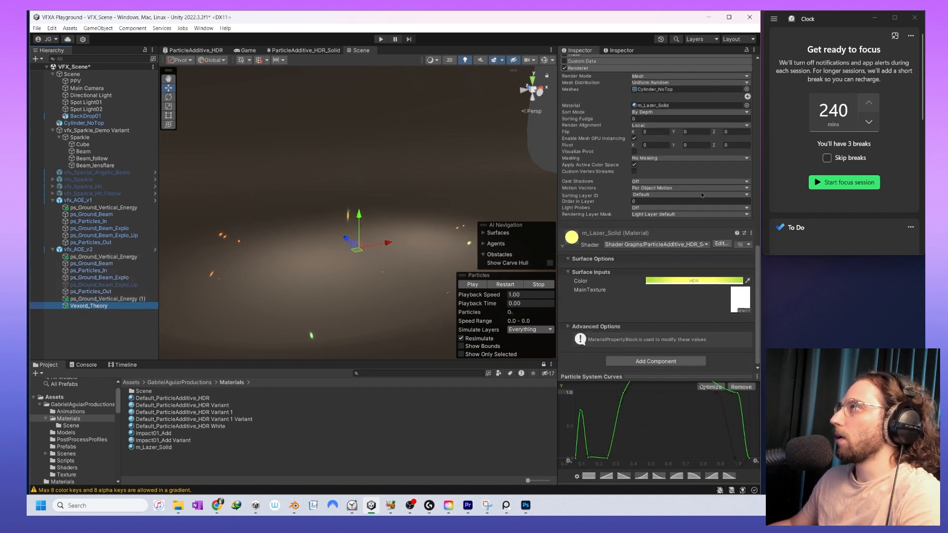
{"action": "scroll", "coordinate": [692, 197], "scroll_direction": "up", "scroll_amount": 1}
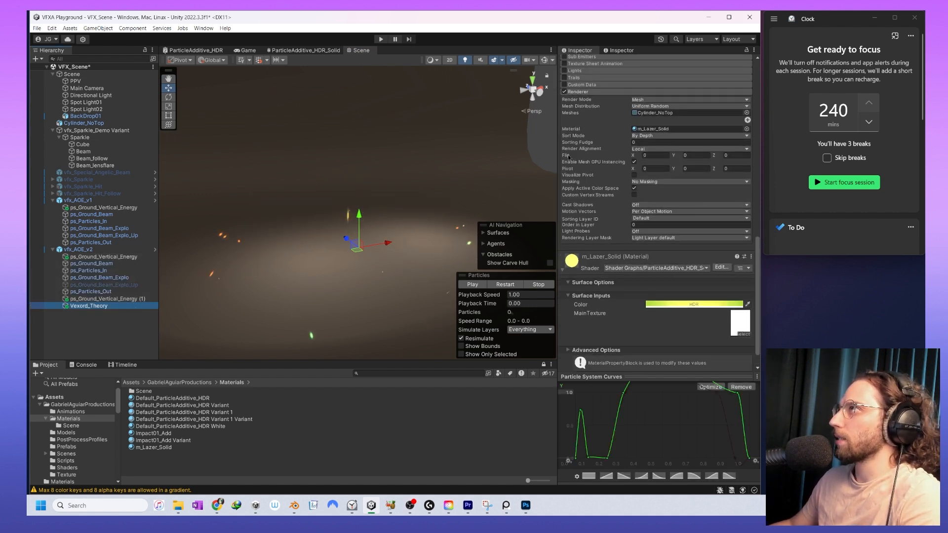
{"action": "left_click", "coordinate": [652, 139]}
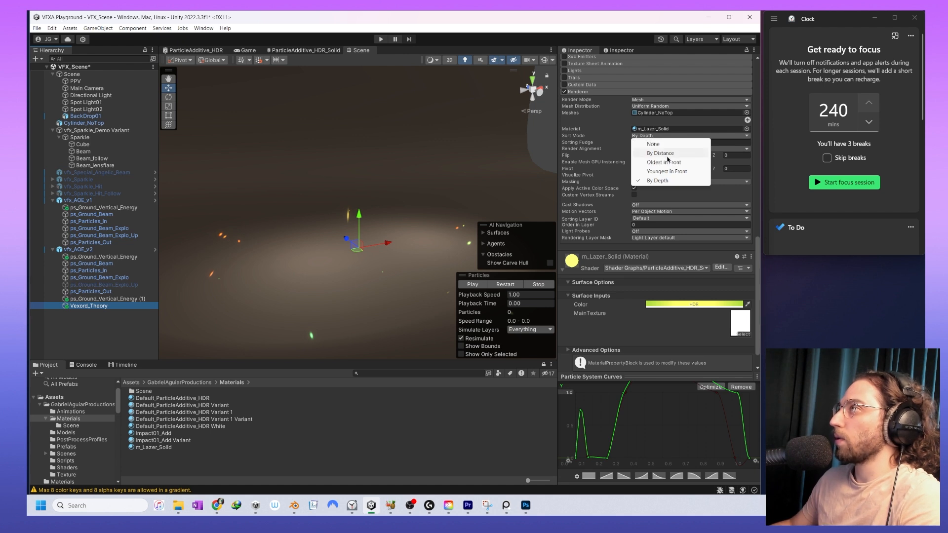
{"action": "left_click", "coordinate": [664, 162]}
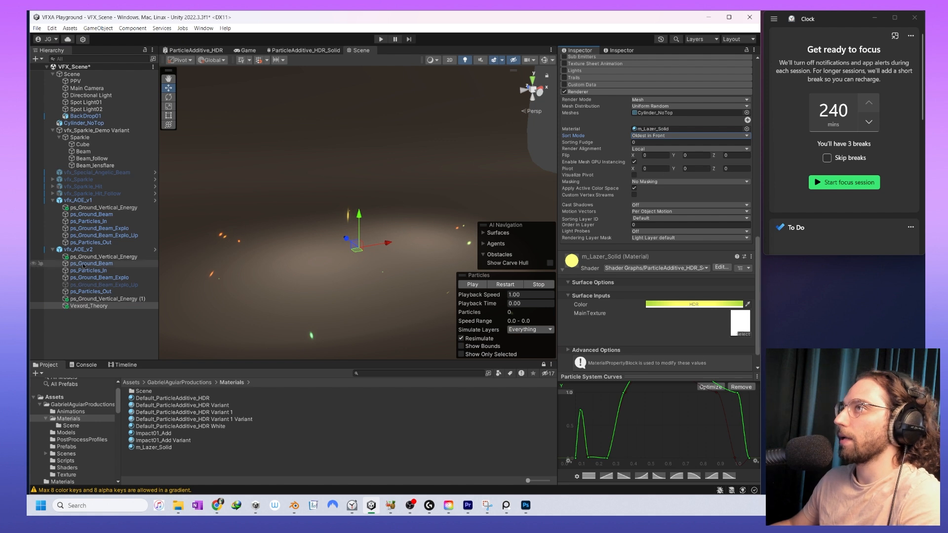
- Set Vexord_Theory's renderer sort mode to Youngest in Front and replay all the vfx_AOE_v2 emitters
{"action": "left_click", "coordinate": [89, 306]}
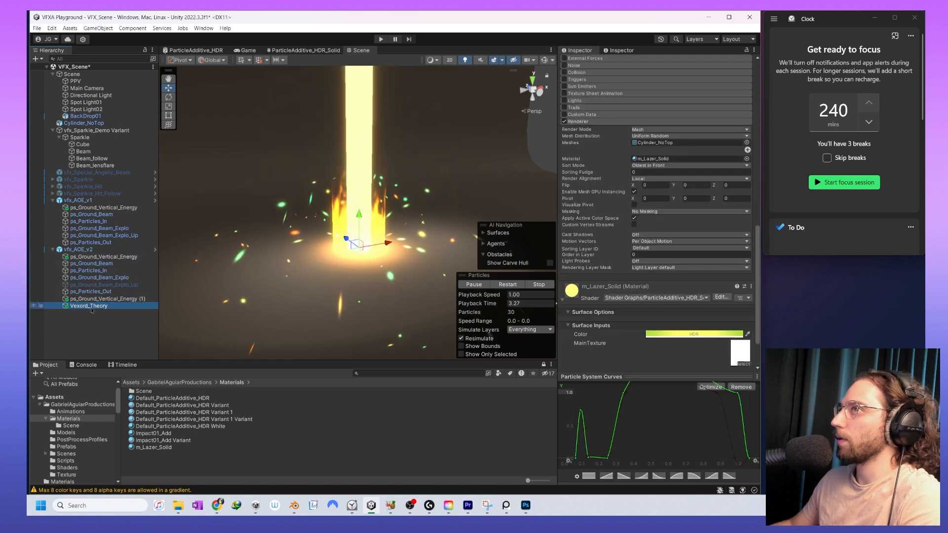
{"action": "left_click", "coordinate": [656, 165]}
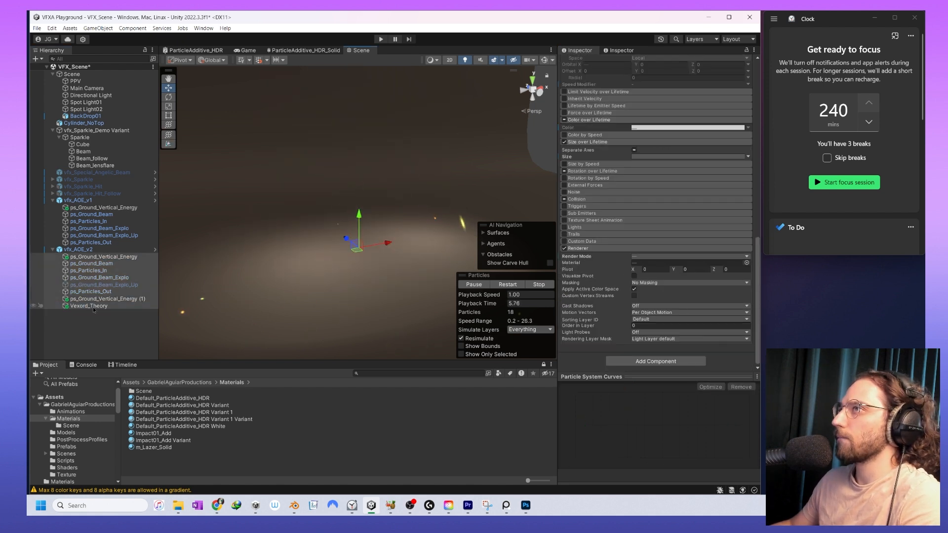
{"action": "left_click", "coordinate": [506, 284]}
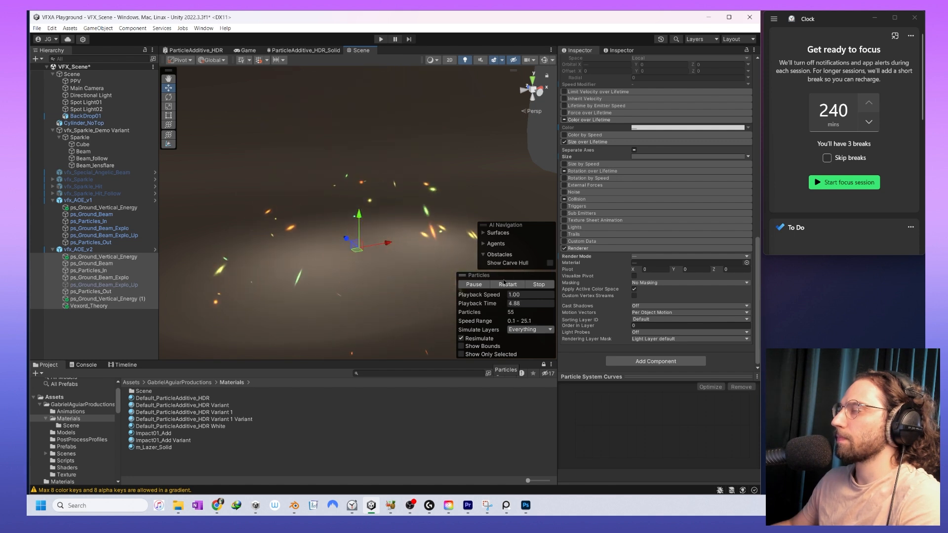
- Try a lime green HDR color on Vexord_Theory's m_Lazer_Solid material and inspect the beam among all the vfx_AOE_v2 emitters
{"action": "left_click", "coordinate": [74, 306]}
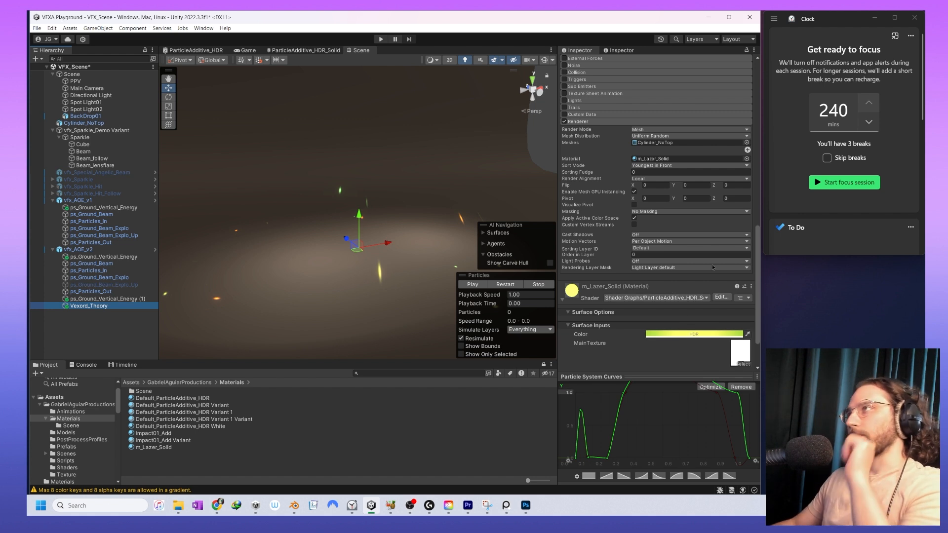
{"action": "left_click", "coordinate": [690, 335]}
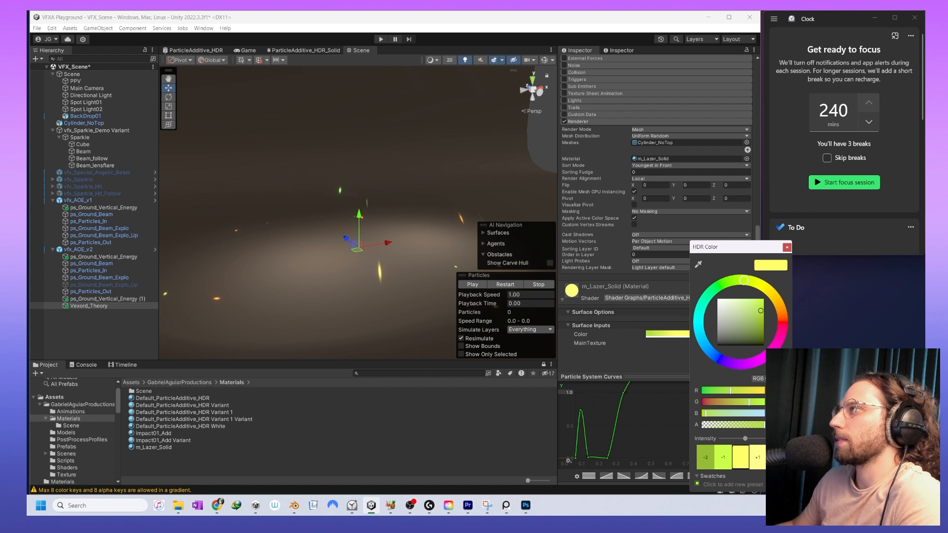
{"action": "left_click", "coordinate": [500, 285]}
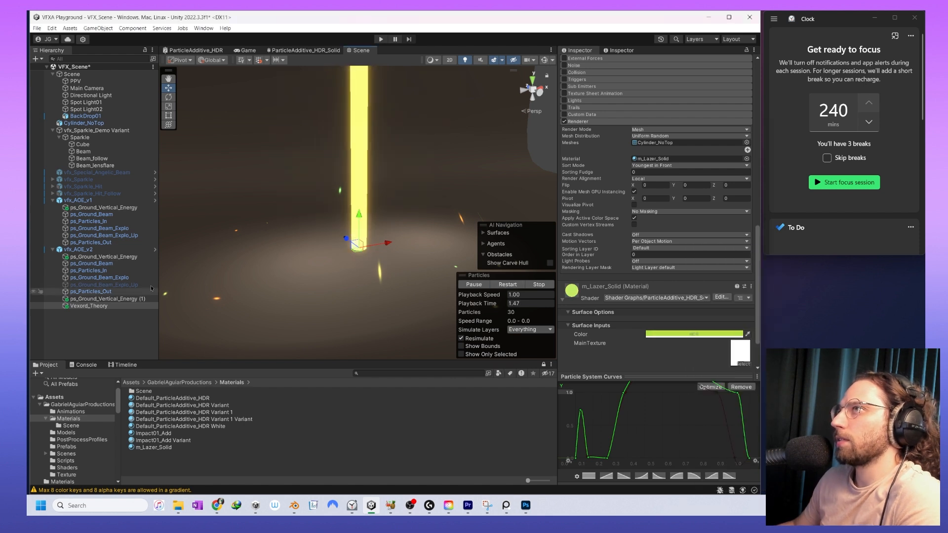
{"action": "left_click", "coordinate": [118, 257], "text": "shift"}
{"action": "left_click_drag", "start_coordinate": [399, 210], "coordinate": [416, 219], "text": "alt"}
{"action": "right_click_drag", "start_coordinate": [416, 219], "coordinate": [418, 255], "text": "alt"}
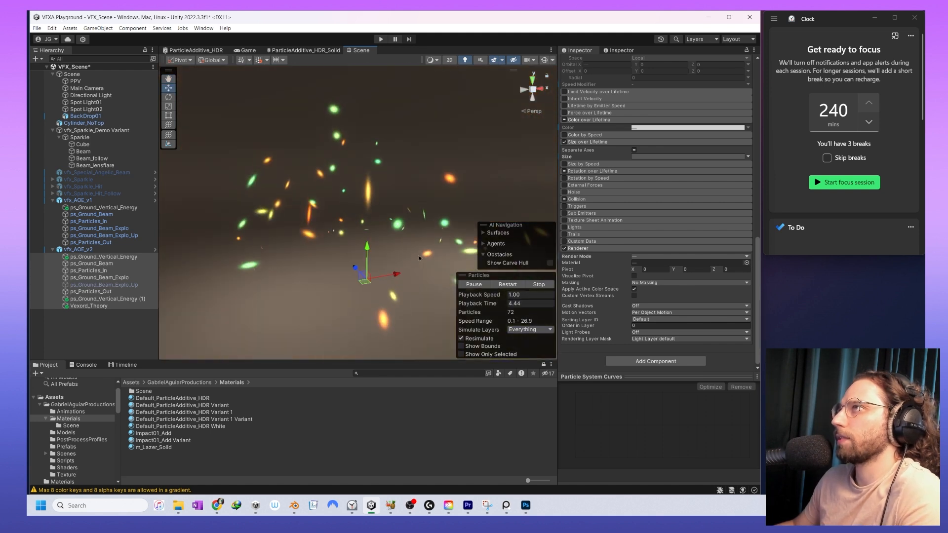
{"action": "right_click_drag", "start_coordinate": [421, 191], "coordinate": [427, 212], "text": "alt"}
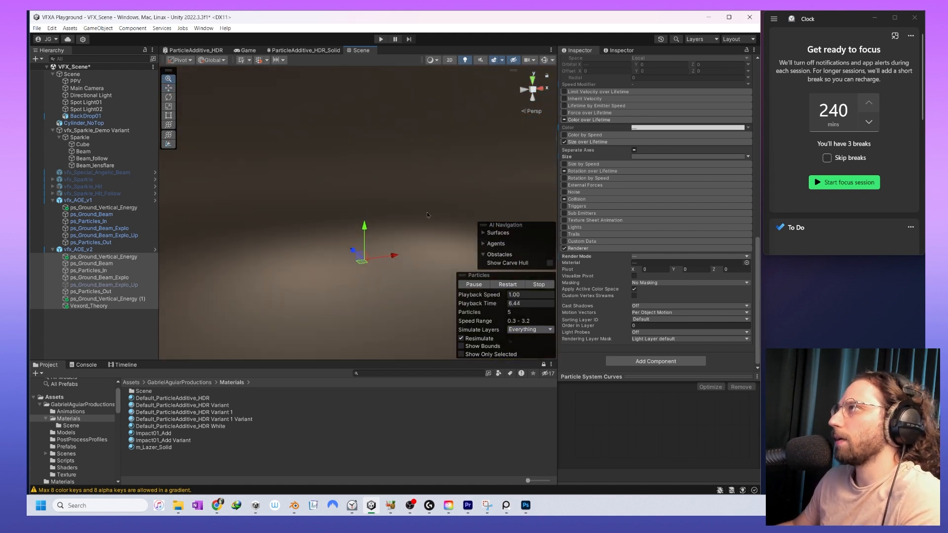
{"action": "right_click_drag", "start_coordinate": [416, 259], "coordinate": [416, 248], "text": "alt"}
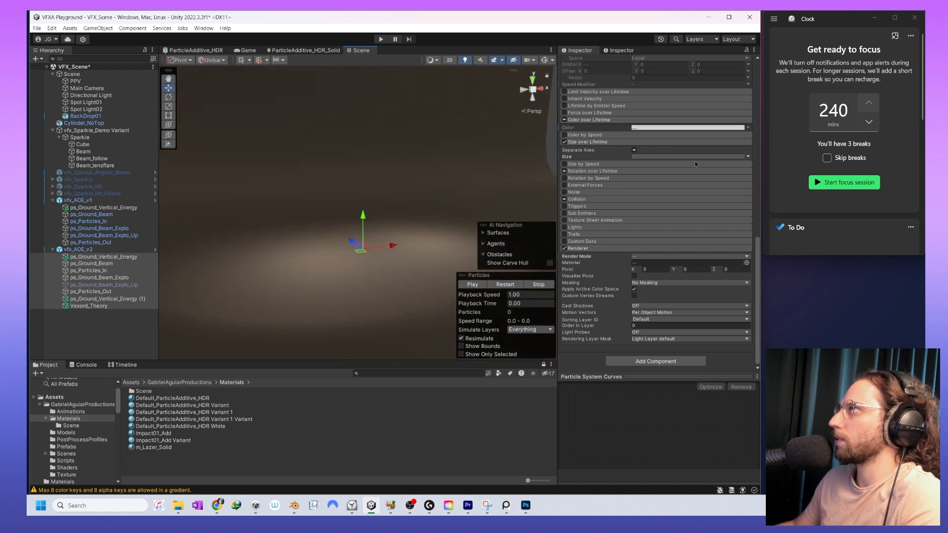
- Try a magenta HDR color on the m_Lazer_Solid material and replay all the vfx_AOE_v2 emitters
{"action": "left_click", "coordinate": [82, 306]}
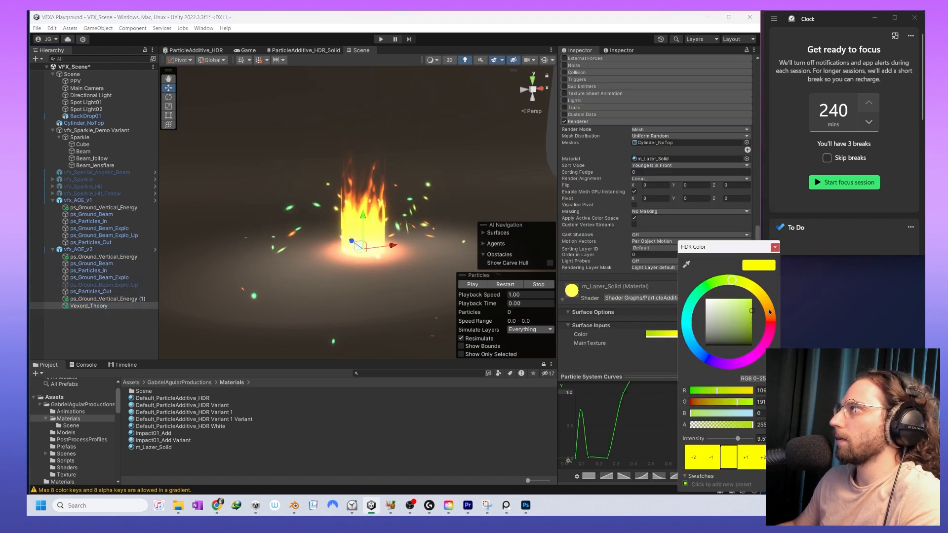
{"action": "left_click_drag", "start_coordinate": [771, 312], "coordinate": [776, 337]}
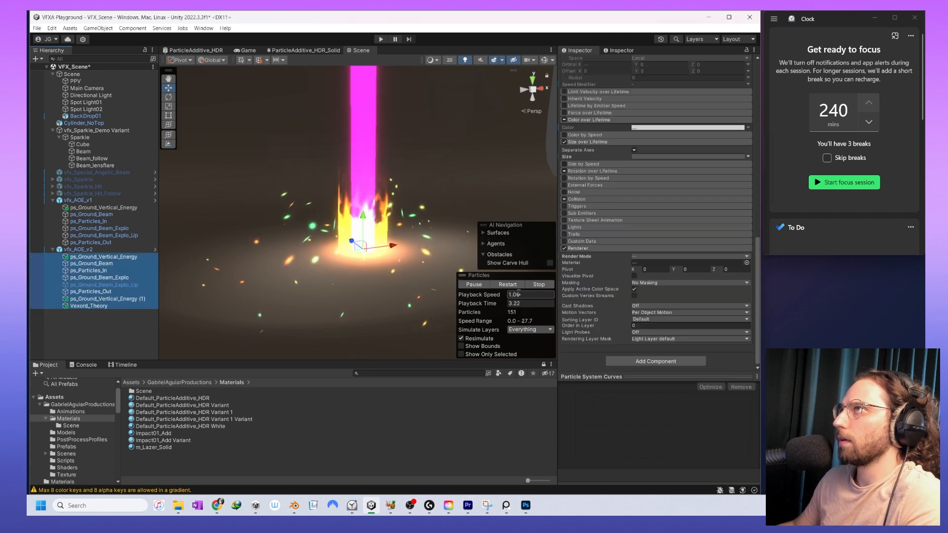
{"action": "scroll", "coordinate": [380, 236], "scroll_direction": "up", "scroll_amount": 5}
{"action": "mouse_move", "coordinate": [393, 213]}
{"action": "right_mouse_down", "text": "alt"}
{"action": "mouse_move", "coordinate": [393, 166]}
{"action": "mouse_move", "coordinate": [393, 200]}
{"action": "right_mouse_up", "text": "alt"}
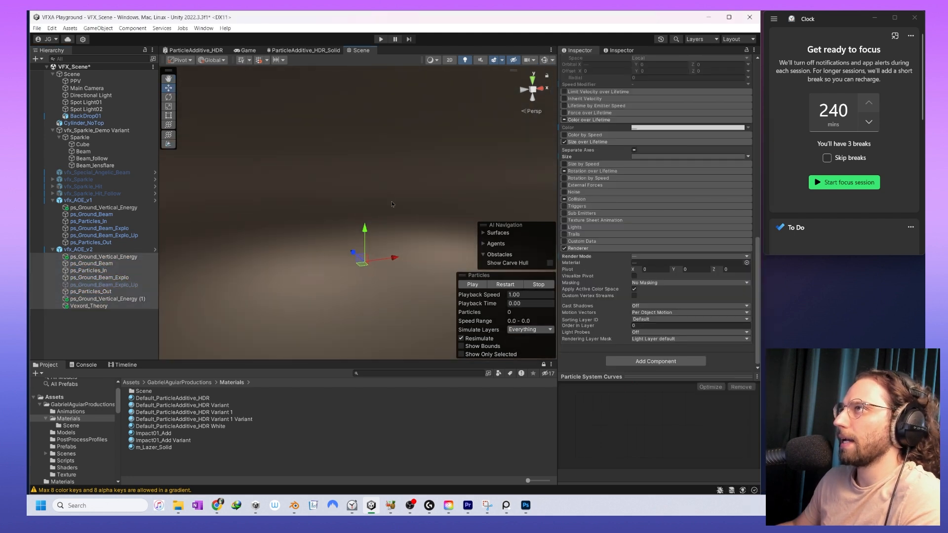
{"action": "middle_click_drag", "start_coordinate": [386, 252], "coordinate": [397, 211]}
{"action": "left_click", "coordinate": [504, 287]}
{"action": "middle_click_drag", "start_coordinate": [495, 179], "coordinate": [475, 211]}
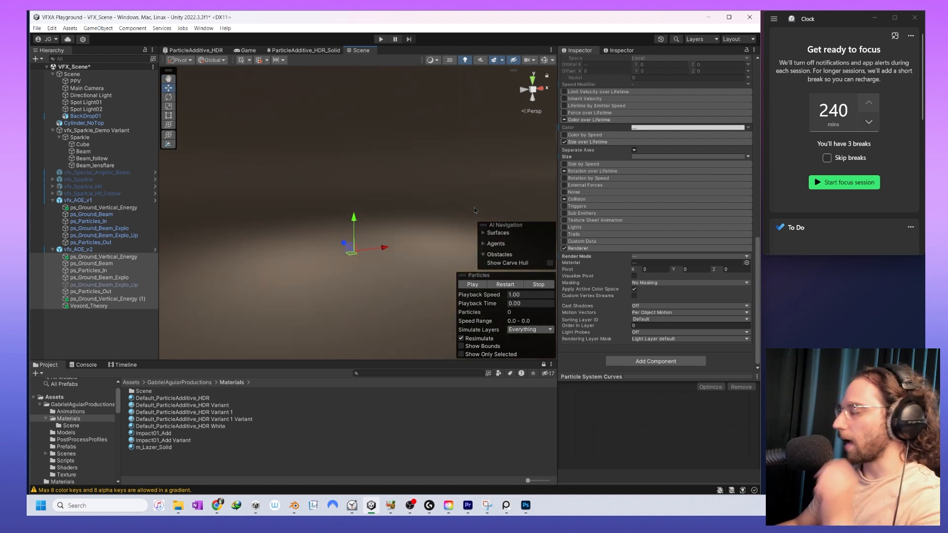
- Set the blending mode of the ParticleAdditive_HDR_Solid shader graph to Premultiply
{"action": "left_click", "coordinate": [134, 384]}
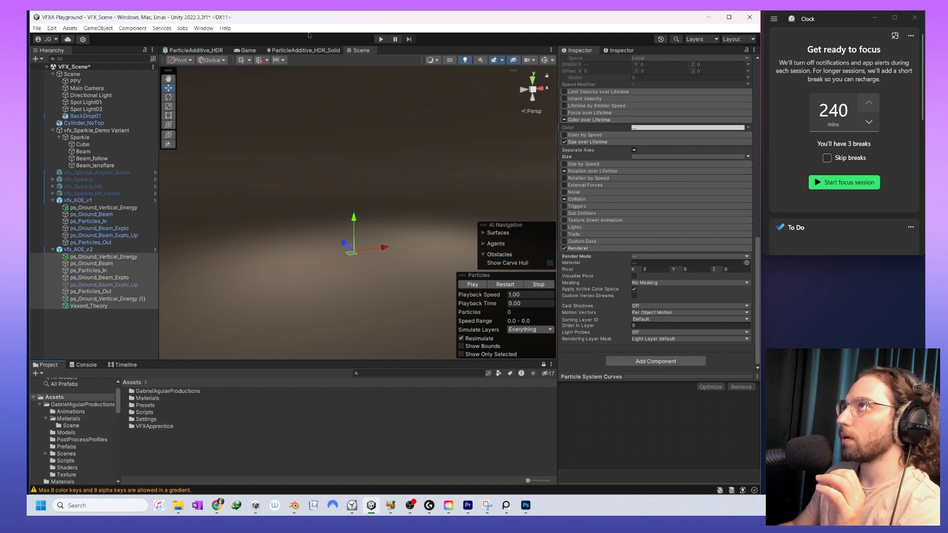
{"action": "left_click", "coordinate": [305, 50]}
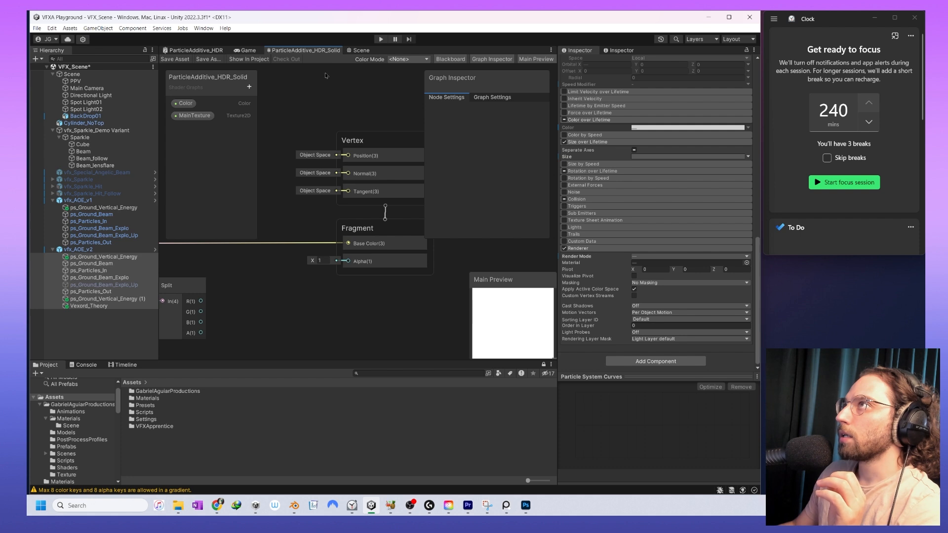
{"action": "scroll", "coordinate": [444, 265], "scroll_direction": "down", "scroll_amount": 4}
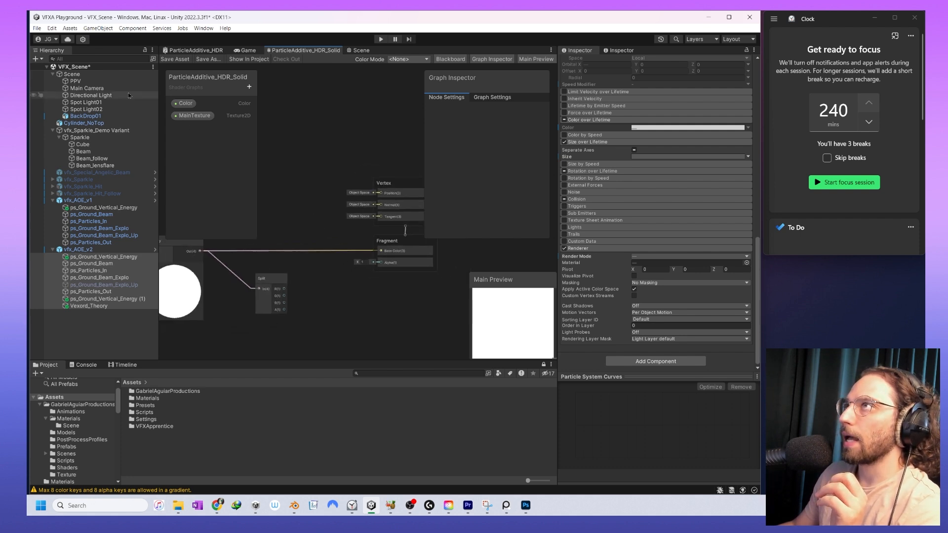
{"action": "middle_click_drag", "start_coordinate": [286, 314], "coordinate": [271, 299]}
{"action": "left_click", "coordinate": [389, 235]}
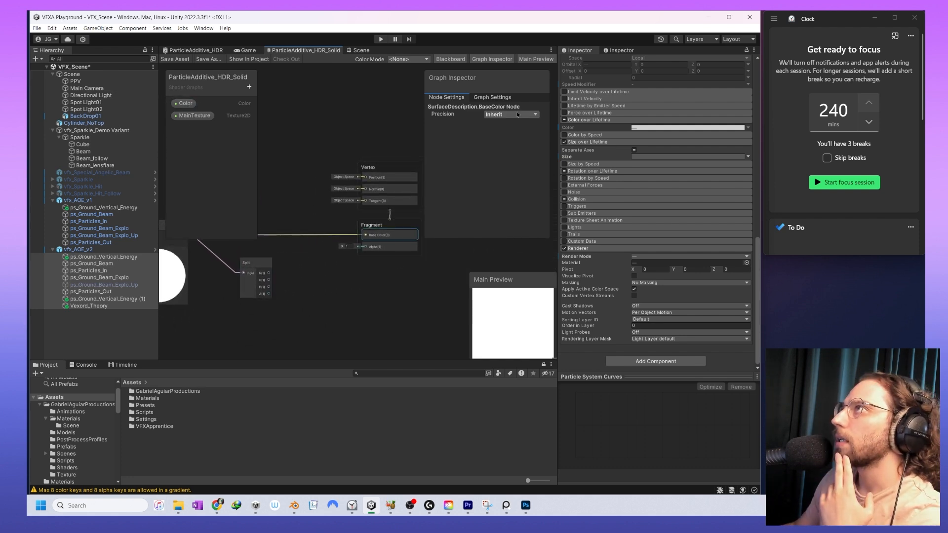
{"action": "left_click", "coordinate": [396, 164]}
{"action": "left_click", "coordinate": [491, 98]}
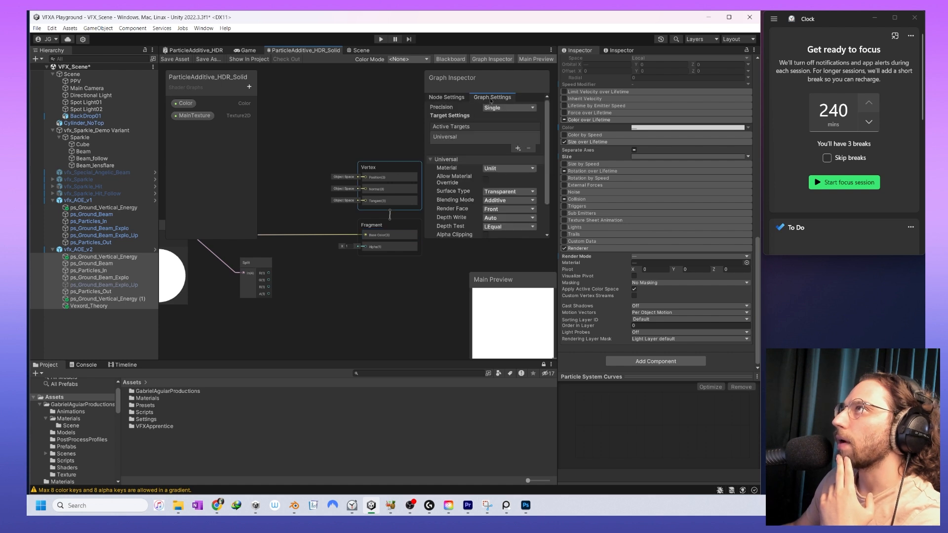
{"action": "left_click", "coordinate": [510, 200]}
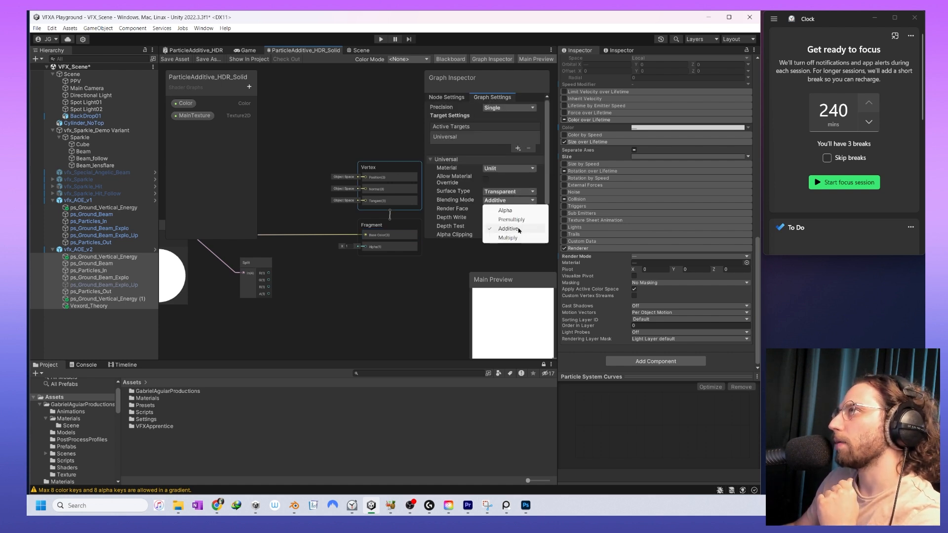
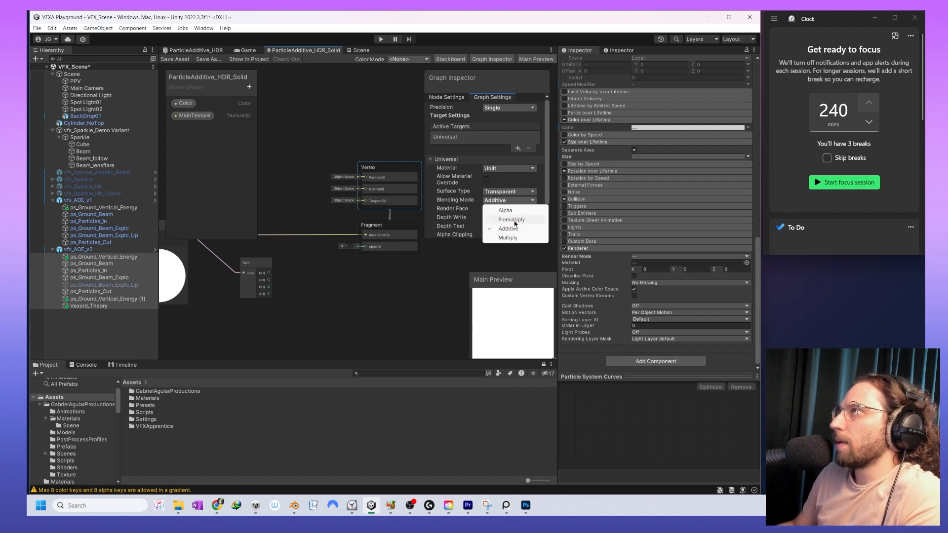
{"action": "left_click", "coordinate": [513, 220]}
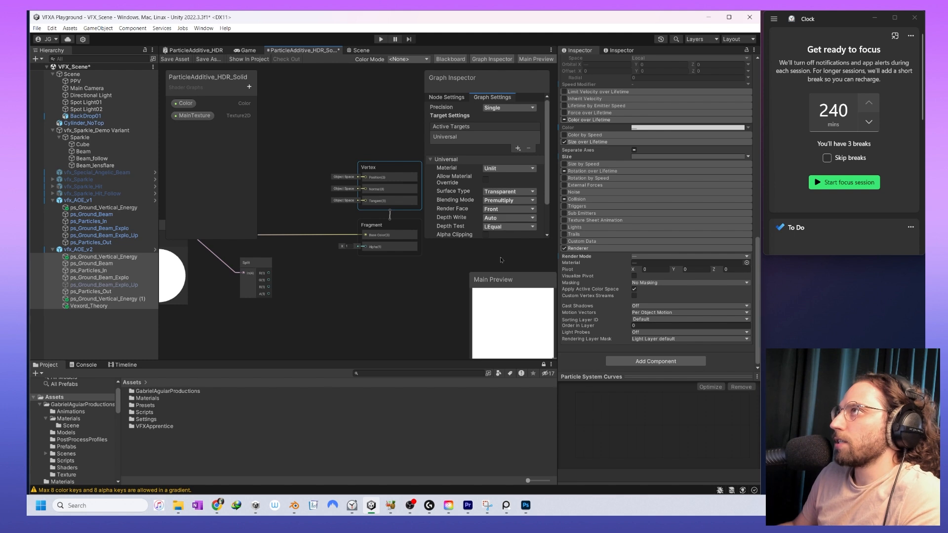
- Save the ParticleAdditive_HDR_Solid shader graph and replay the vfx_AOE_v2 emitters in the scene
{"action": "left_click", "coordinate": [204, 59]}
{"action": "key", "text": "Escape"}
{"action": "left_click", "coordinate": [174, 59]}
{"action": "left_click", "coordinate": [357, 50]}
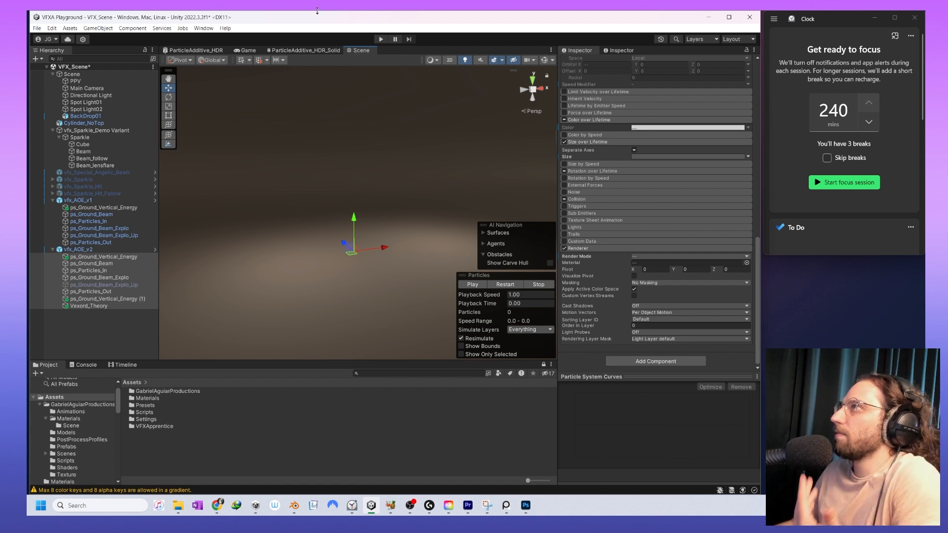
{"action": "left_click", "coordinate": [505, 284]}
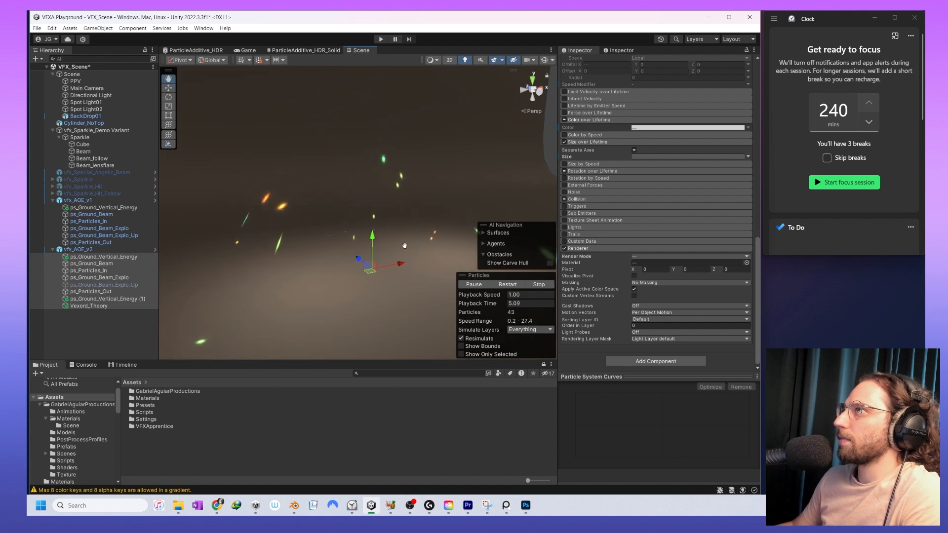
{"action": "left_click", "coordinate": [515, 286]}
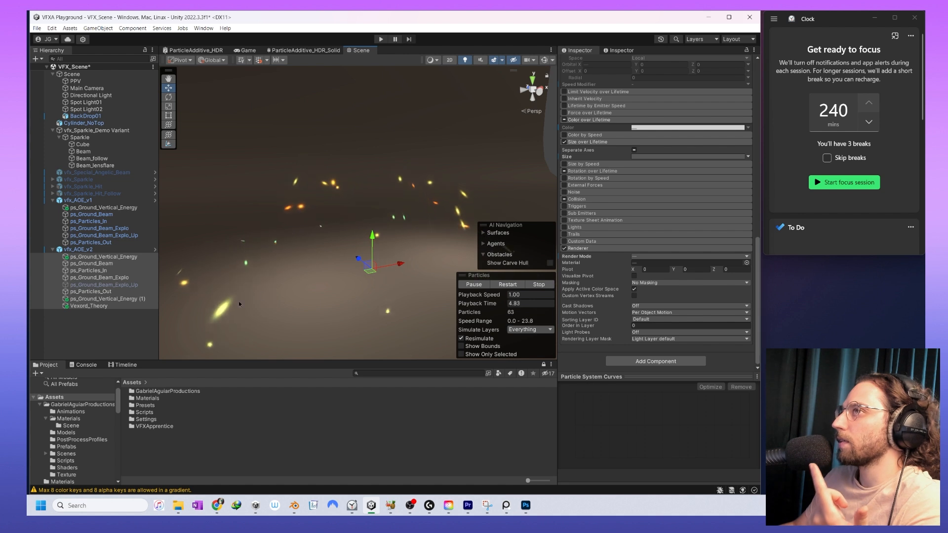
- Try a hot pink HDR color on Vexord_Theory's m_Lazer_Solid material and replay the beam
{"action": "left_click", "coordinate": [96, 306]}
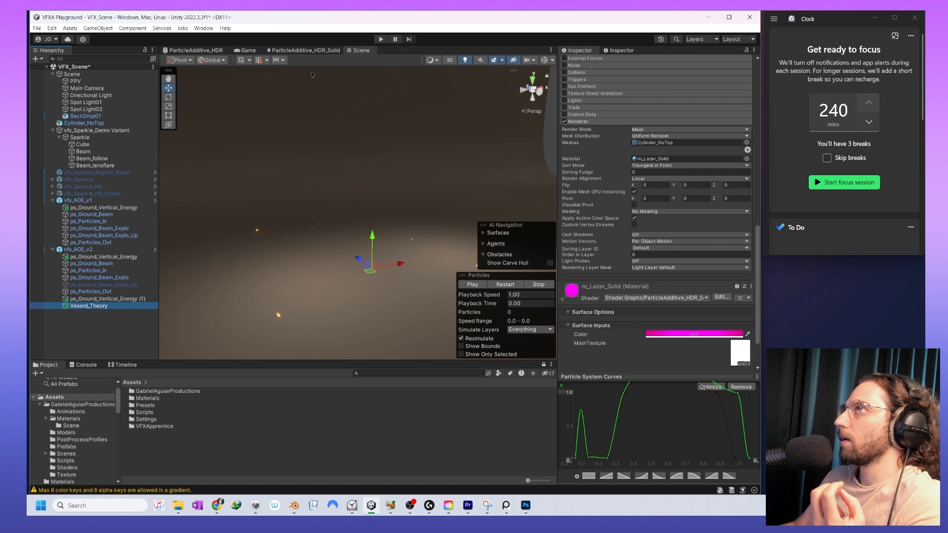
{"action": "left_click", "coordinate": [693, 334]}
{"action": "left_click_drag", "start_coordinate": [800, 345], "coordinate": [811, 331]}
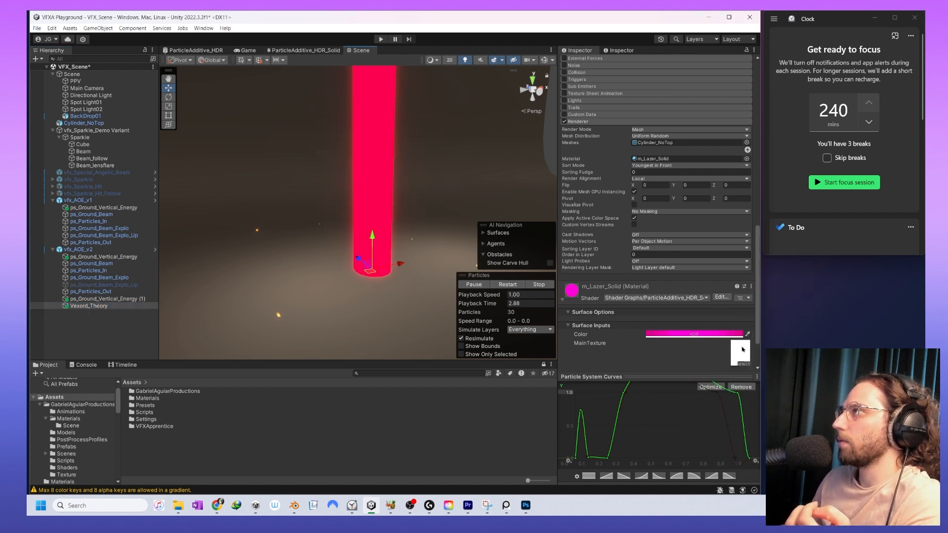
- Change the m_Lazer_Solid HDR color to blue-violet by reducing its red channel and replay all the vfx_AOE_v2 emitters
{"action": "left_click", "coordinate": [717, 335]}
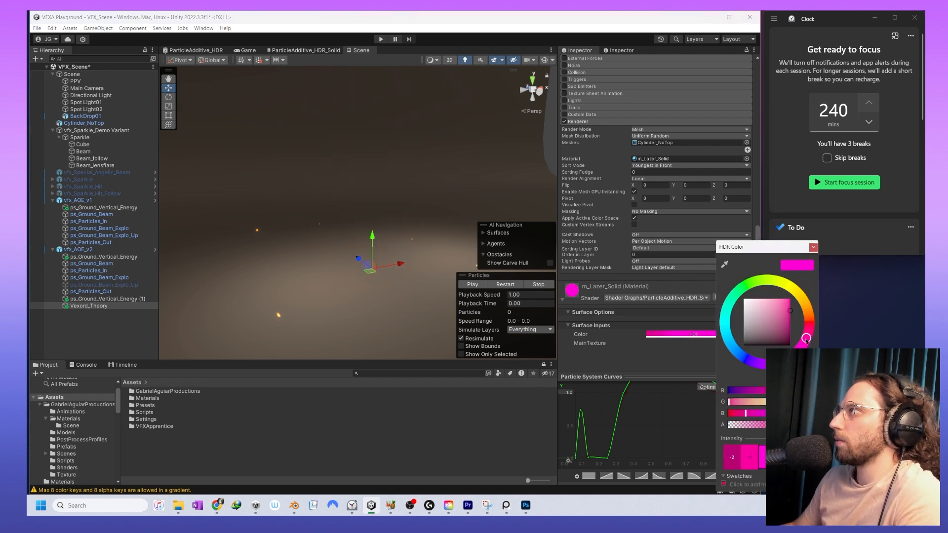
{"action": "left_click_drag", "start_coordinate": [761, 391], "coordinate": [711, 393]}
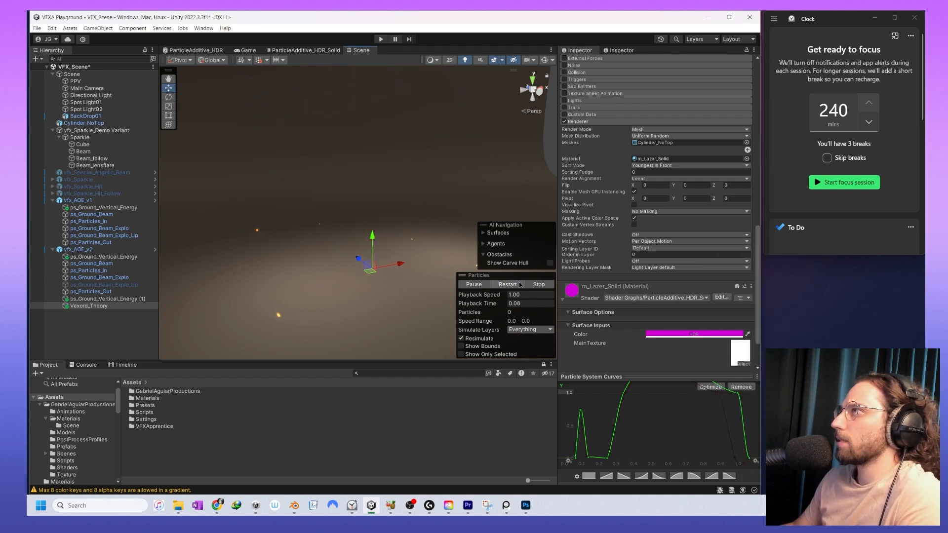
{"action": "left_click", "coordinate": [695, 334]}
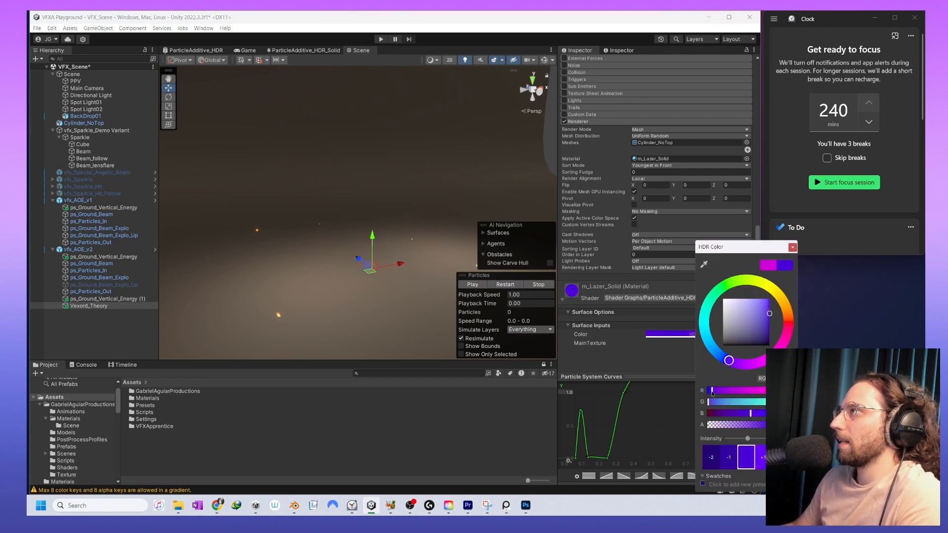
{"action": "left_click", "coordinate": [507, 285]}
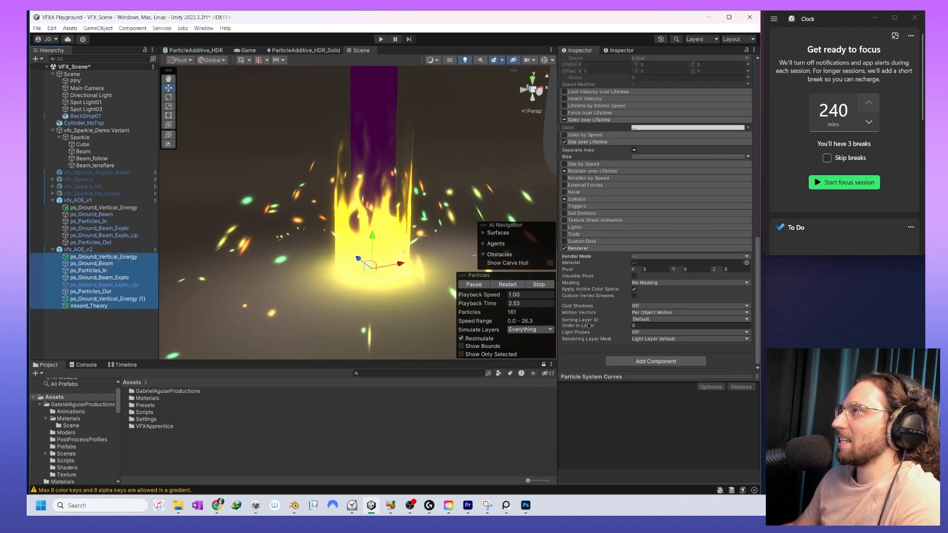
{"action": "left_click", "coordinate": [509, 285]}
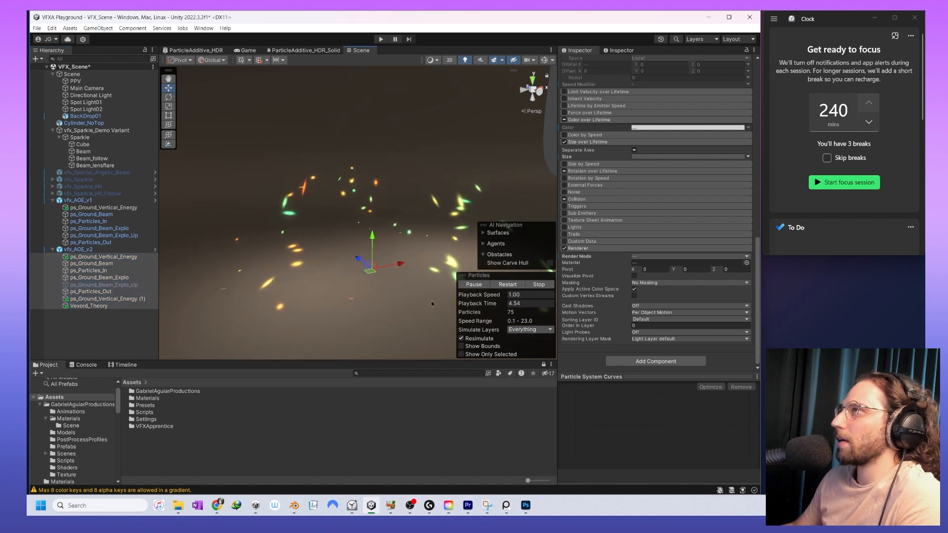
- Try the Opaque surface type on the ParticleAdditive_HDR_Solid shader graph and replay all the vfx_AOE_v2 emitters in the scene
{"action": "left_click", "coordinate": [89, 306]}
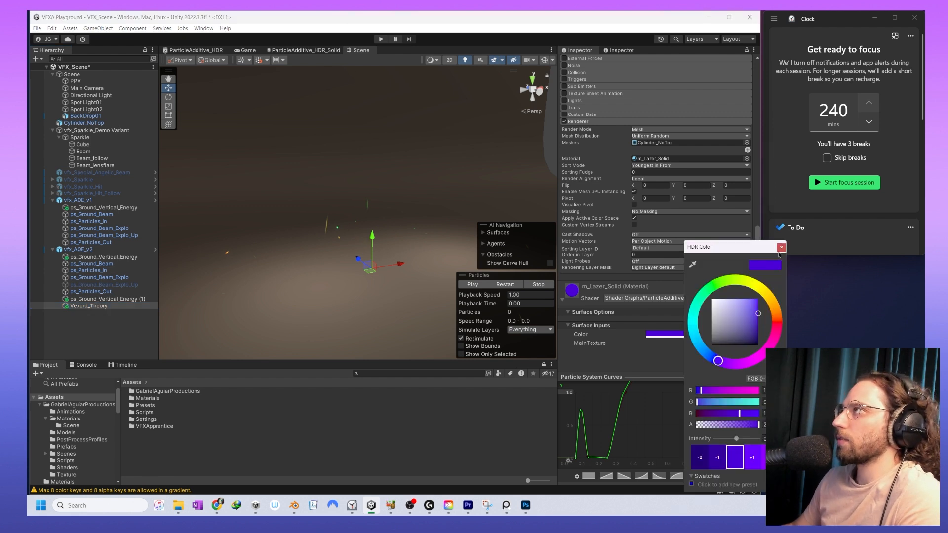
{"action": "left_click", "coordinate": [780, 247]}
{"action": "scroll", "coordinate": [672, 297], "scroll_direction": "down", "scroll_amount": 5}
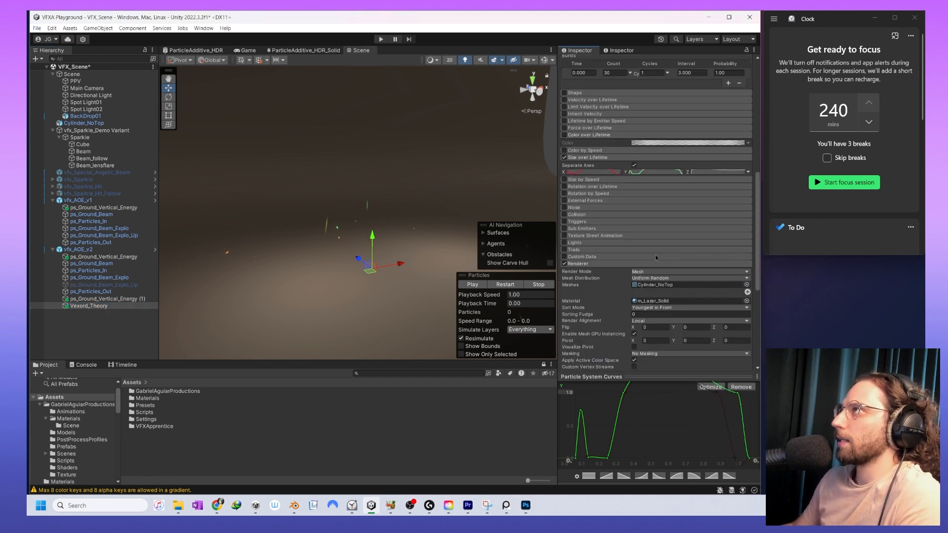
{"action": "left_click", "coordinate": [299, 50]}
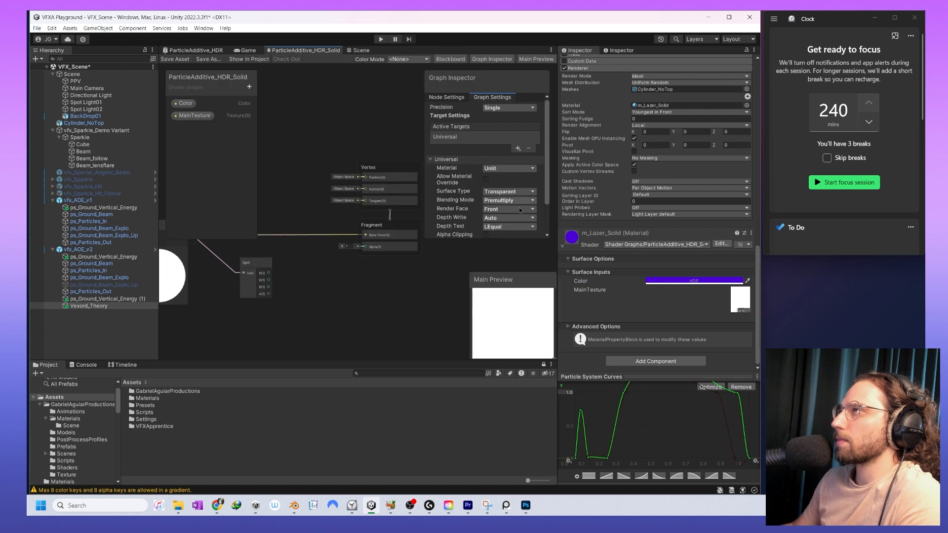
{"action": "left_click", "coordinate": [512, 192]}
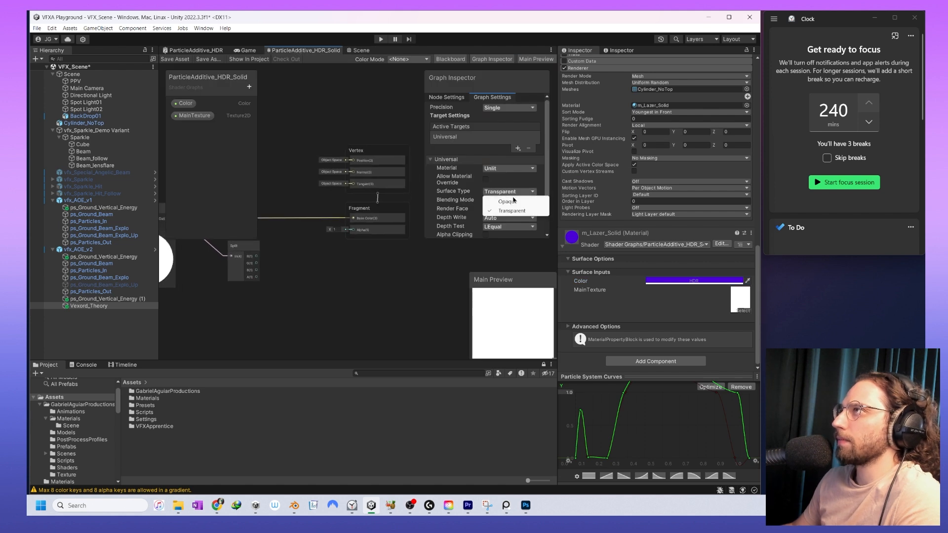
{"action": "left_click", "coordinate": [515, 203]}
{"action": "left_click", "coordinate": [361, 50]}
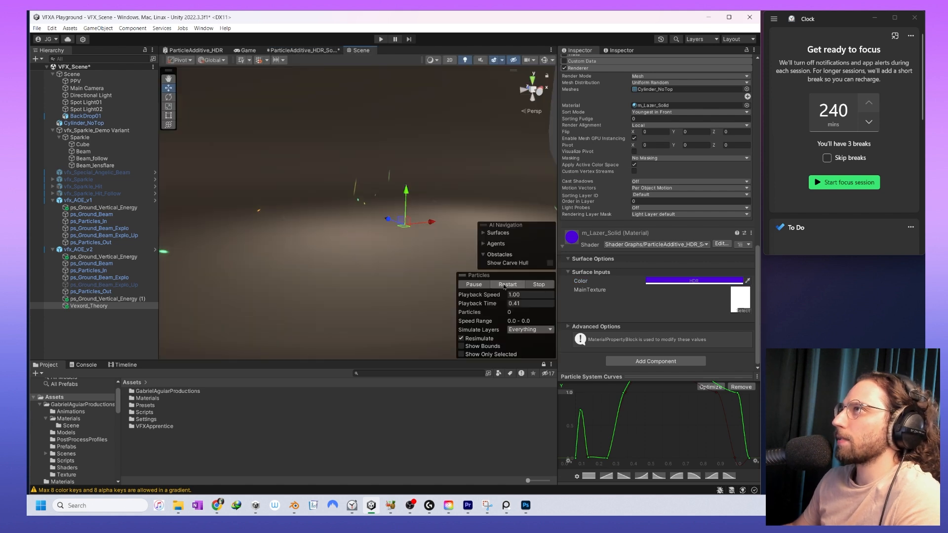
{"action": "left_click", "coordinate": [103, 257], "text": "shift"}
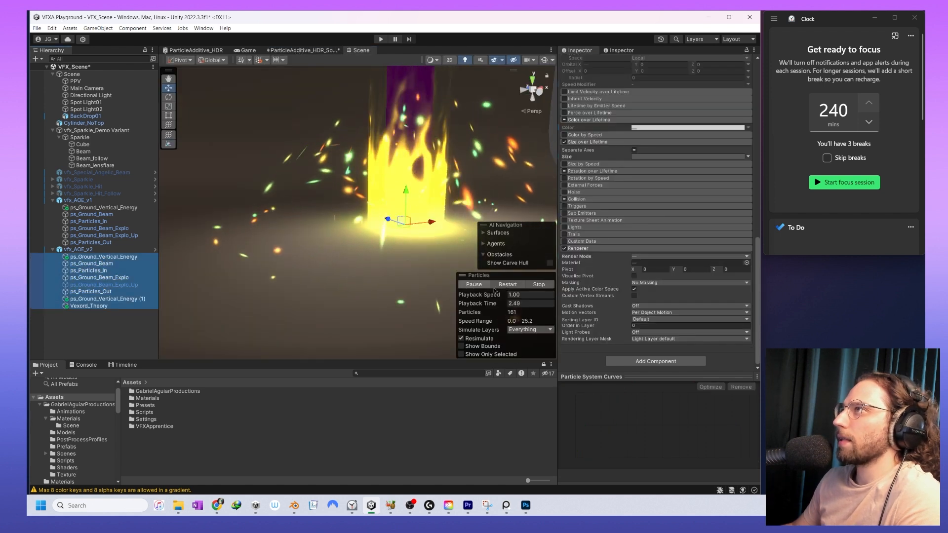
- Change Vexord_Theory's m_Lazer_Solid HDR color to vivid purple (134, 0, 255) and replay the beam together with all the vfx_AOE_v2 emitters
{"action": "left_click", "coordinate": [89, 305]}
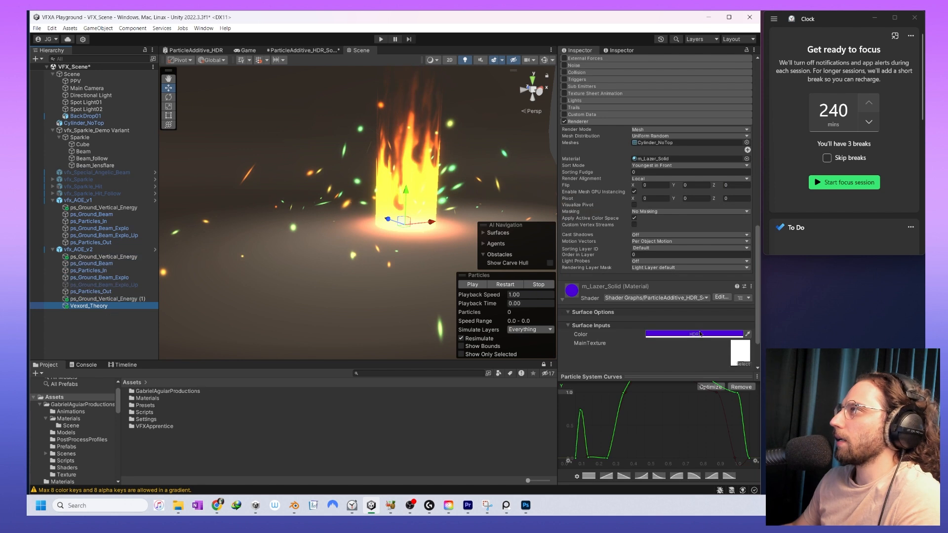
{"action": "left_click", "coordinate": [671, 334]}
{"action": "left_click_drag", "start_coordinate": [771, 306], "coordinate": [775, 297]}
{"action": "left_click", "coordinate": [751, 364]}
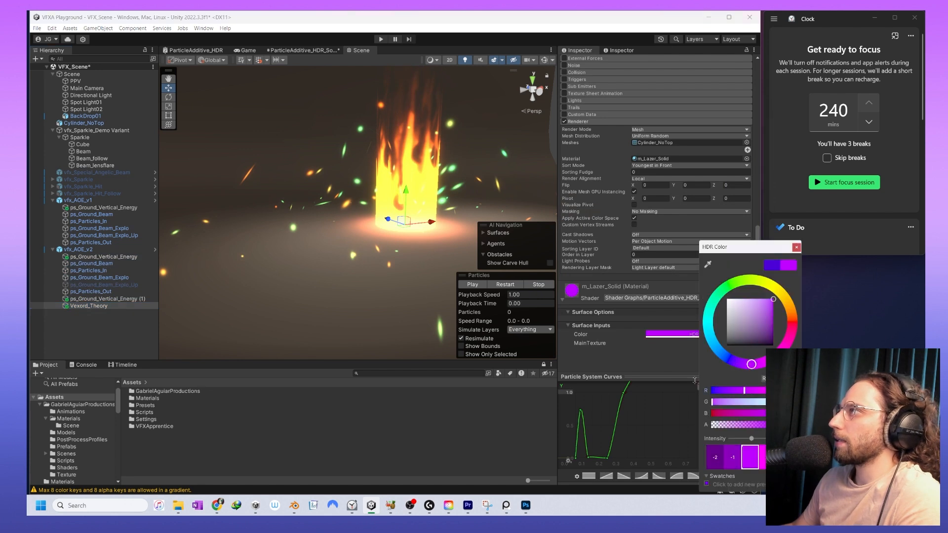
{"action": "left_click", "coordinate": [472, 284]}
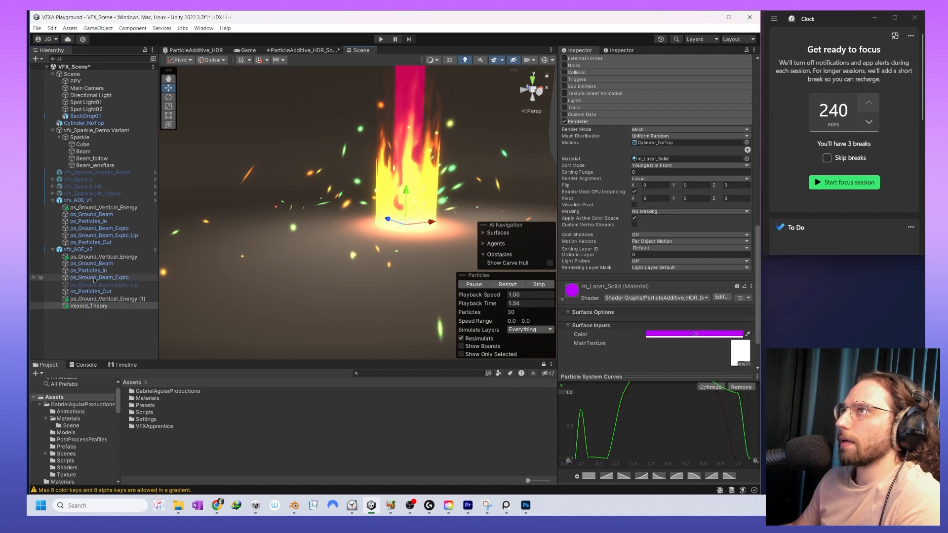
{"action": "left_click", "coordinate": [102, 256], "text": "shift"}
{"action": "left_click", "coordinate": [507, 284]}
{"action": "middle_click_drag", "start_coordinate": [466, 184], "coordinate": [421, 245]}
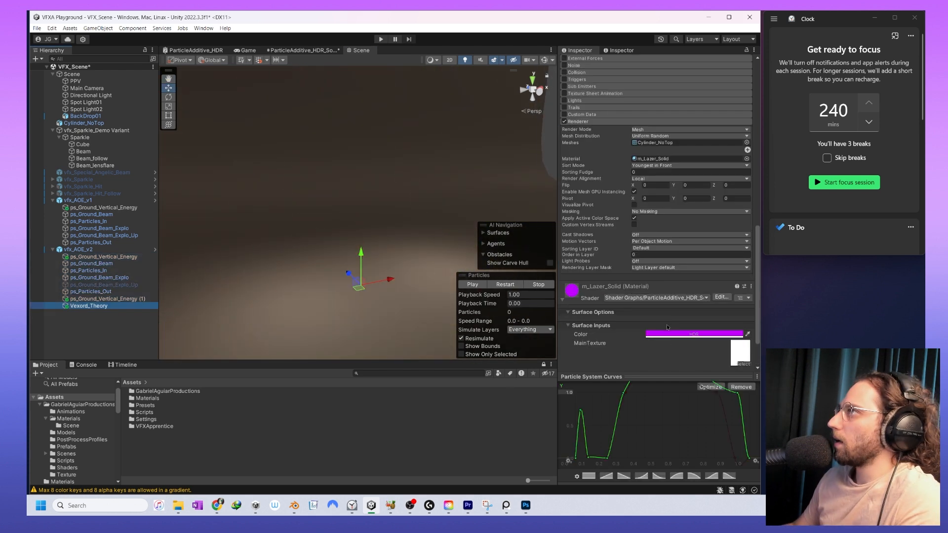
- Raise the m_Lazer_Solid HDR color intensity to about 5.2 and replay the beam with the full vfx_AOE_v2 effect
{"action": "left_click", "coordinate": [673, 334]}
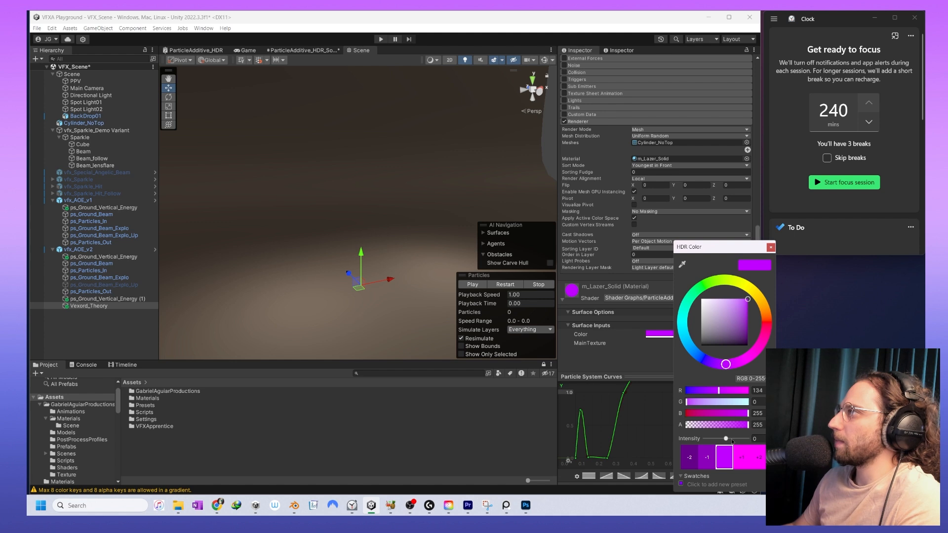
{"action": "left_click_drag", "start_coordinate": [731, 441], "coordinate": [737, 442]}
{"action": "left_click", "coordinate": [516, 286]}
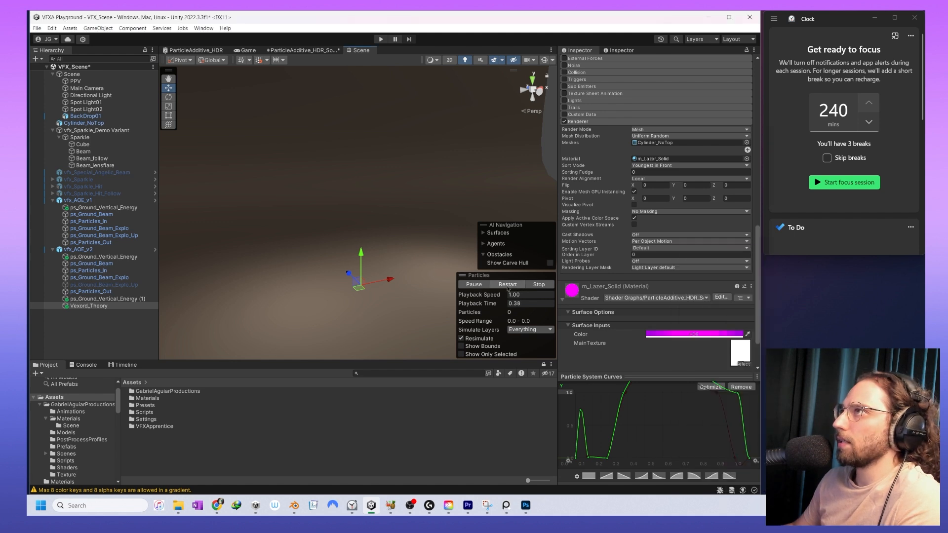
{"action": "left_click", "coordinate": [103, 257], "text": "shift"}
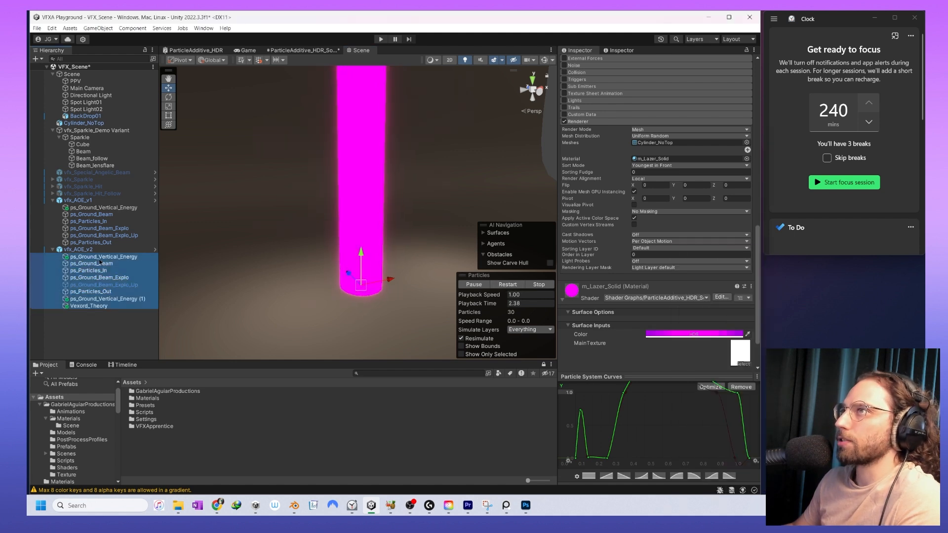
{"action": "left_click", "coordinate": [513, 287]}
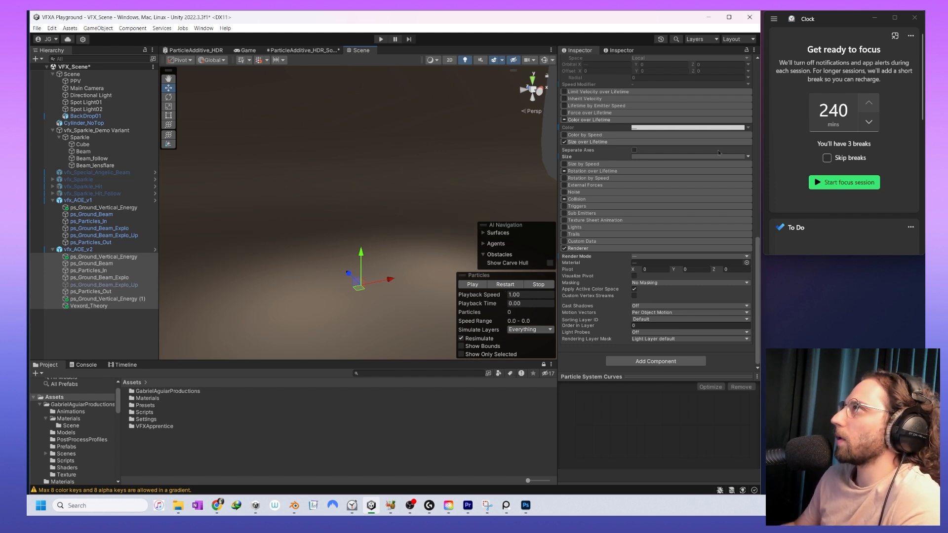
{"action": "left_click", "coordinate": [505, 285]}
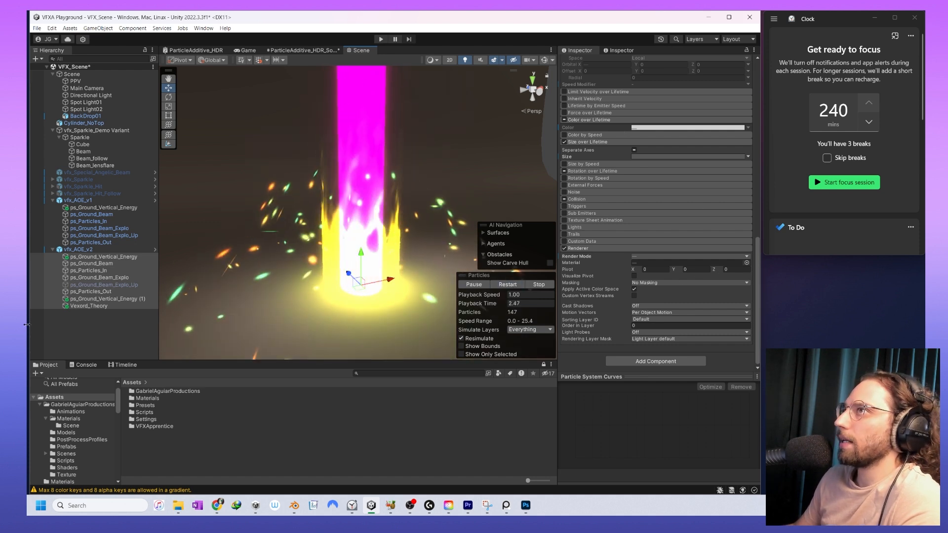
- Try lowering the alpha of Vexord_Theory's m_Lazer_Solid HDR color to 0
{"action": "left_click", "coordinate": [89, 305]}
{"action": "left_click", "coordinate": [694, 334]}
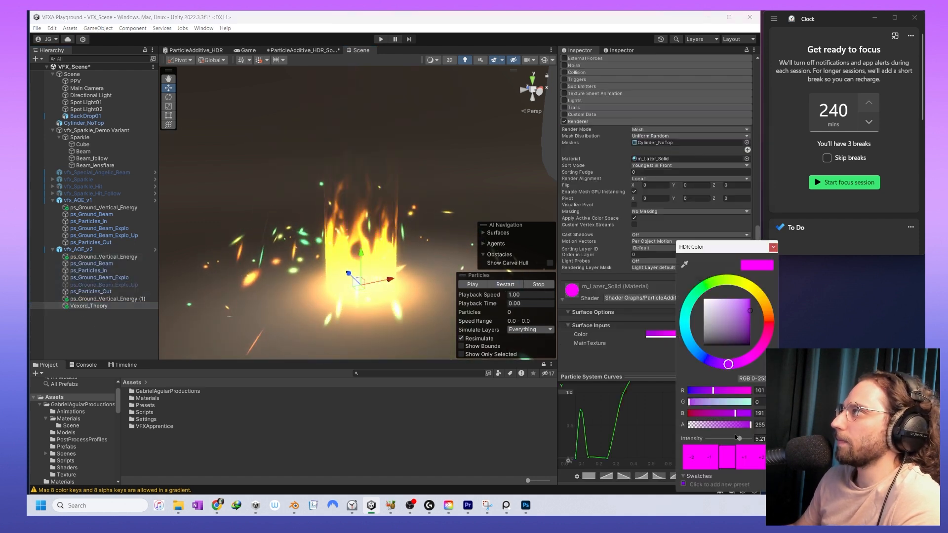
{"action": "left_click_drag", "start_coordinate": [734, 427], "coordinate": [657, 427]}
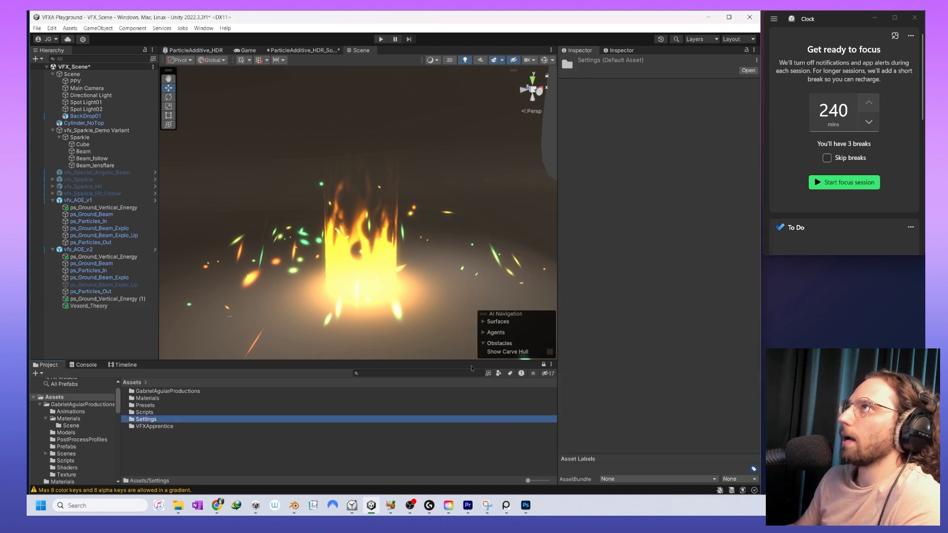
- Set the surface type of the ParticleAdditive_HDR_Solid shader graph to Transparent and save the graph
{"action": "left_click", "coordinate": [292, 50]}
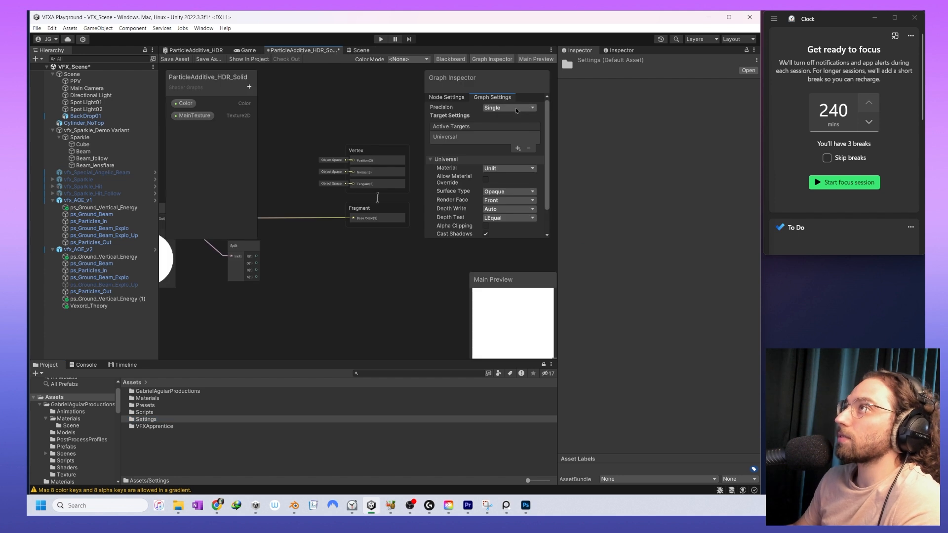
{"action": "left_click", "coordinate": [518, 192]}
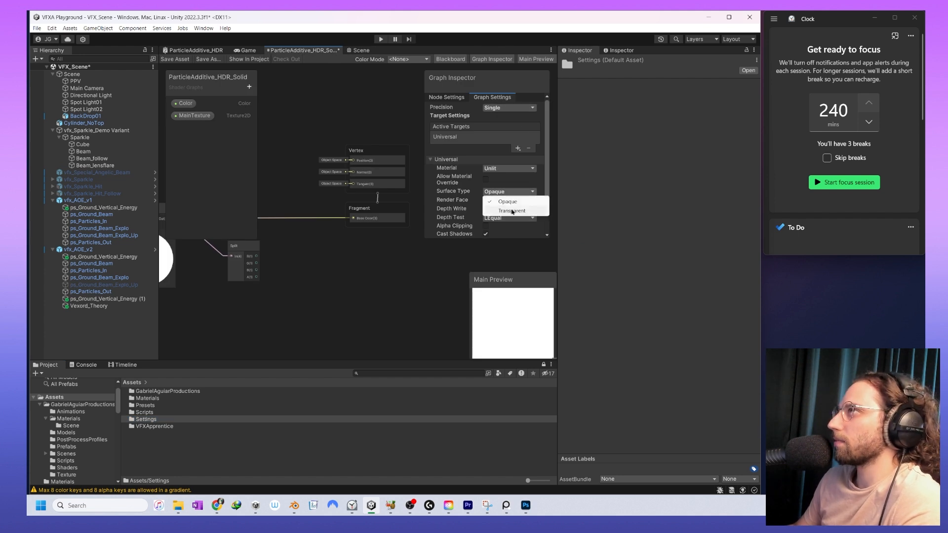
{"action": "left_click", "coordinate": [513, 208]}
{"action": "left_click", "coordinate": [175, 59]}
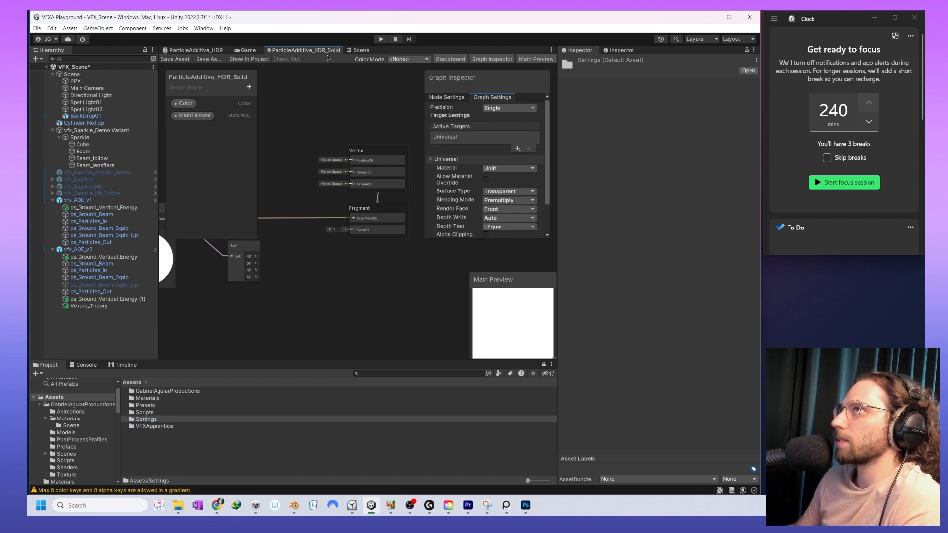
- Replay all the vfx_AOE_v2 emitters in the scene to check the beam with the saved shader
{"action": "left_click", "coordinate": [360, 51]}
{"action": "left_click", "coordinate": [88, 306]}
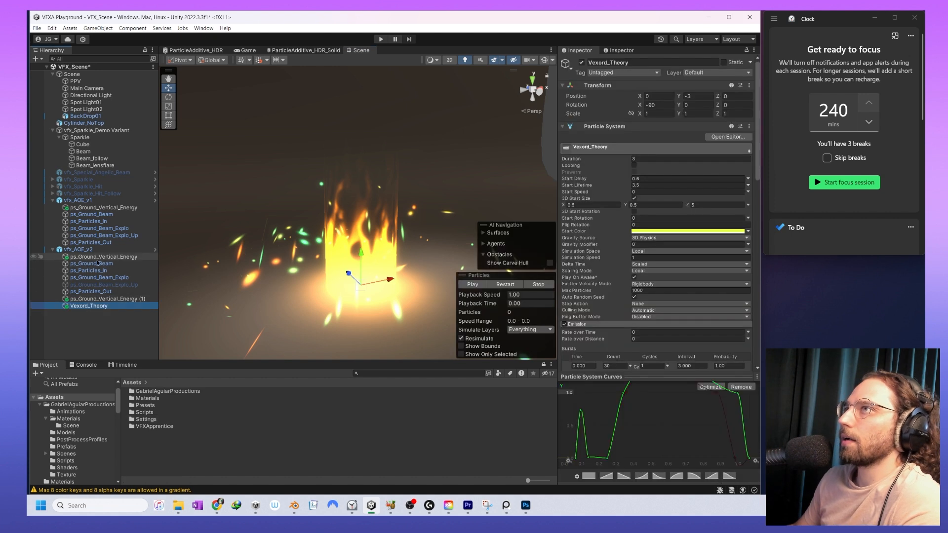
{"action": "left_click", "coordinate": [104, 257], "text": "shift"}
{"action": "mouse_move", "coordinate": [446, 241]}
{"action": "left_mouse_down", "text": "alt"}
{"action": "mouse_move", "coordinate": [442, 262]}
{"action": "mouse_move", "coordinate": [439, 242]}
{"action": "left_mouse_up", "text": "alt"}
- Open Vexord_Theory's m_Lazer_Solid HDR color and replay the complete vfx_AOE_v2 effect from a closer angle
{"action": "left_click", "coordinate": [89, 306]}
{"action": "scroll", "coordinate": [705, 270], "scroll_direction": "down", "scroll_amount": 15}
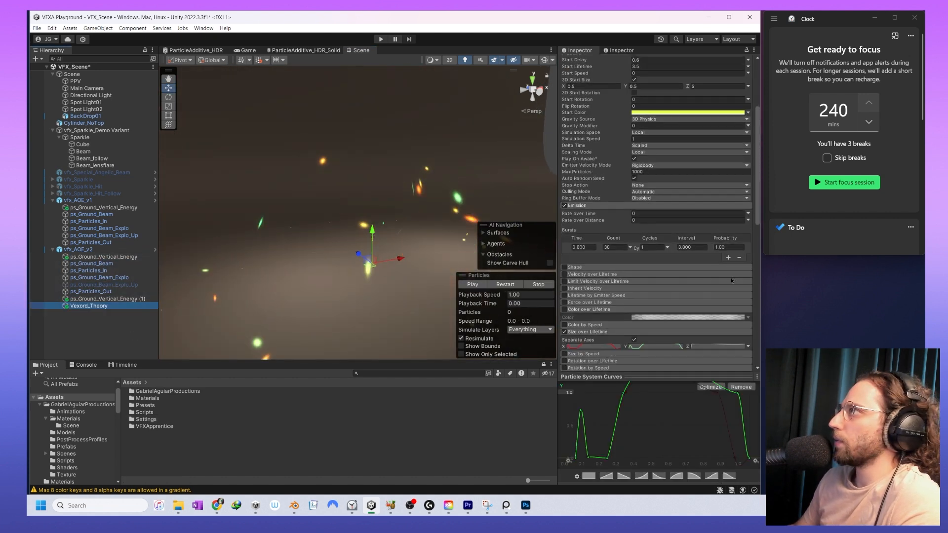
{"action": "left_click", "coordinate": [680, 280]}
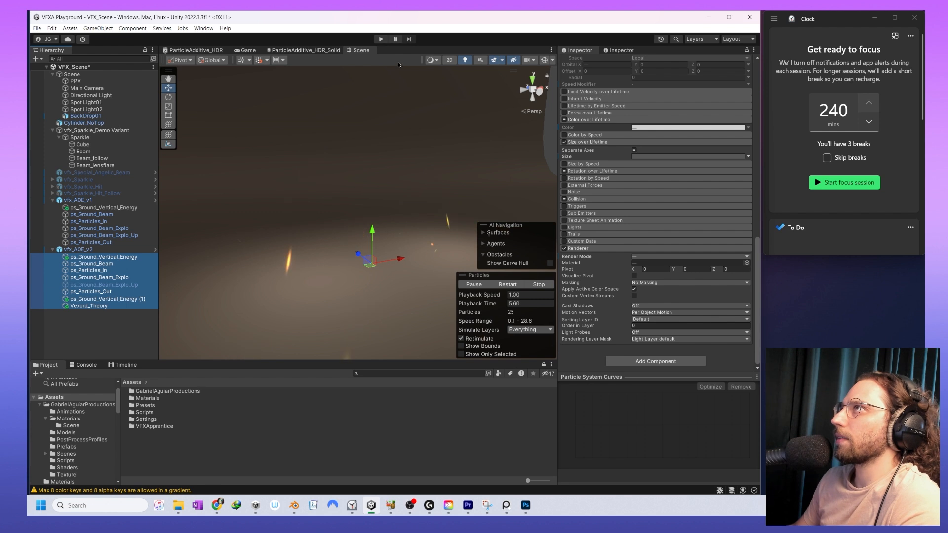
{"action": "middle_click_drag", "start_coordinate": [459, 253], "coordinate": [459, 250]}
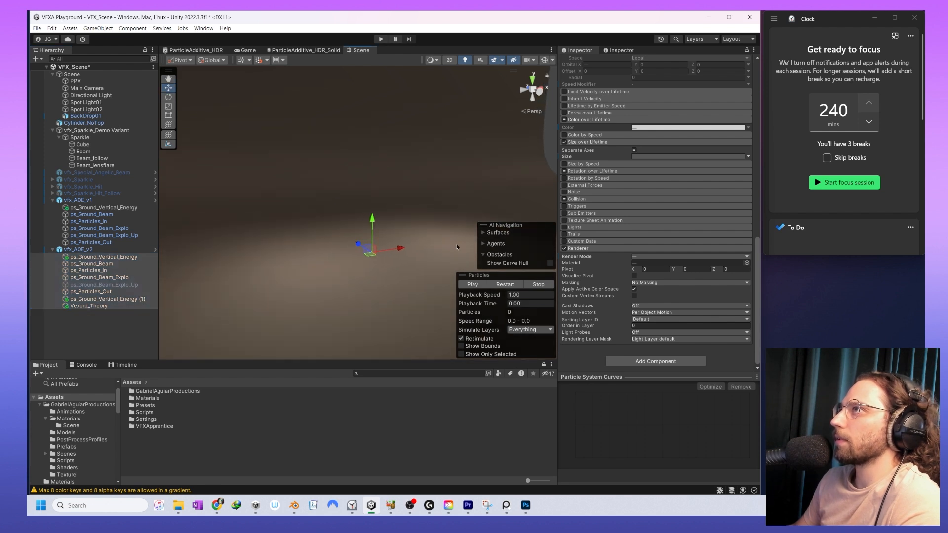
{"action": "scroll", "coordinate": [454, 241], "scroll_direction": "up", "scroll_amount": 3}
{"action": "scroll", "coordinate": [455, 241], "scroll_direction": "down", "scroll_amount": 2}
{"action": "scroll", "coordinate": [417, 193], "scroll_direction": "down", "scroll_amount": 2}
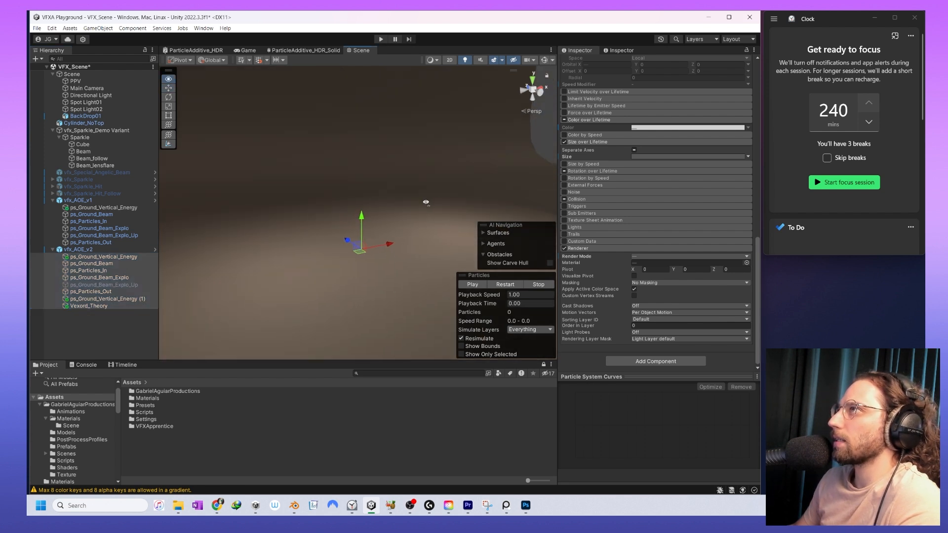
{"action": "left_click", "coordinate": [499, 286]}
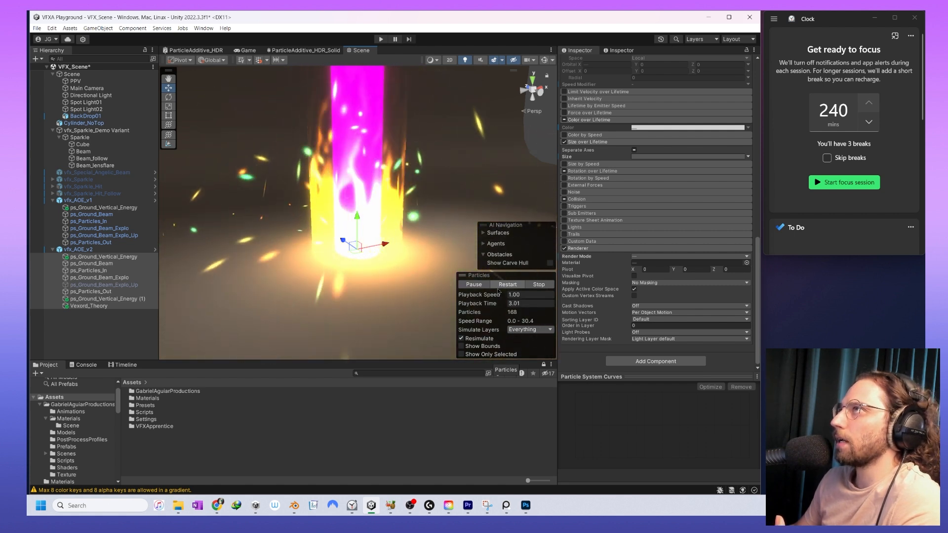
- Set Vexord_Theory's 3D start size to 0.3 on X and Y and replay all the vfx_AOE_v2 emitters
{"action": "left_click", "coordinate": [91, 306]}
{"action": "scroll", "coordinate": [653, 204], "scroll_direction": "up", "scroll_amount": 10}
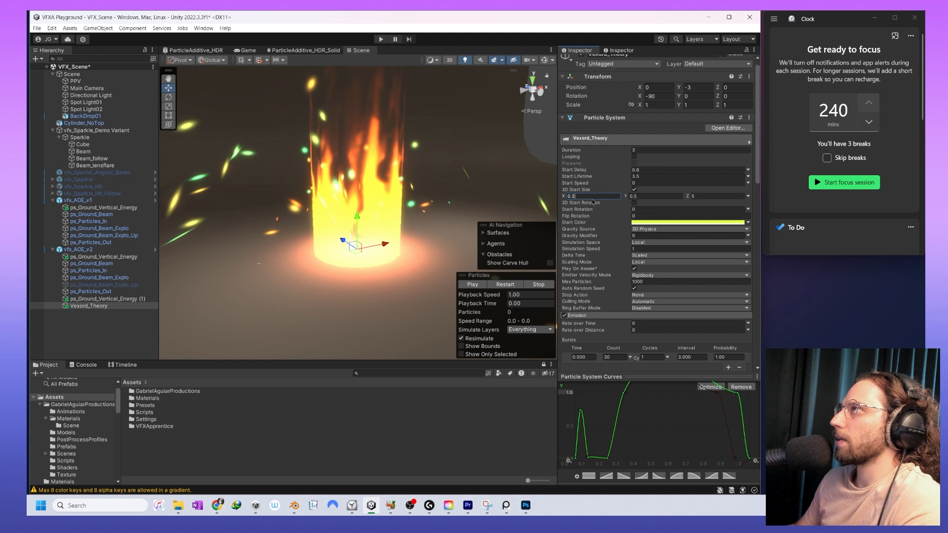
{"action": "left_click", "coordinate": [592, 197]}
{"action": "type", "text": "0.3"}
{"action": "key", "text": "Tab"}
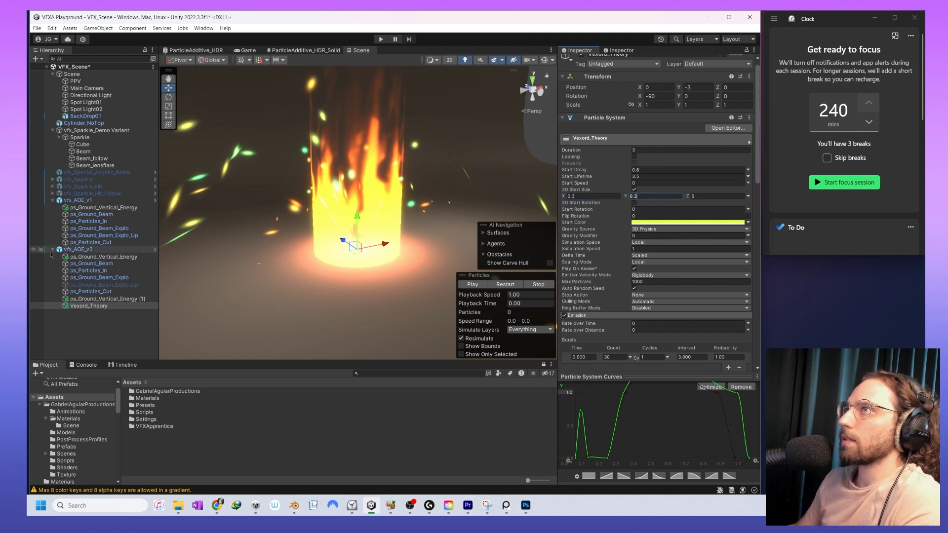
{"action": "left_click", "coordinate": [96, 259], "text": "shift"}
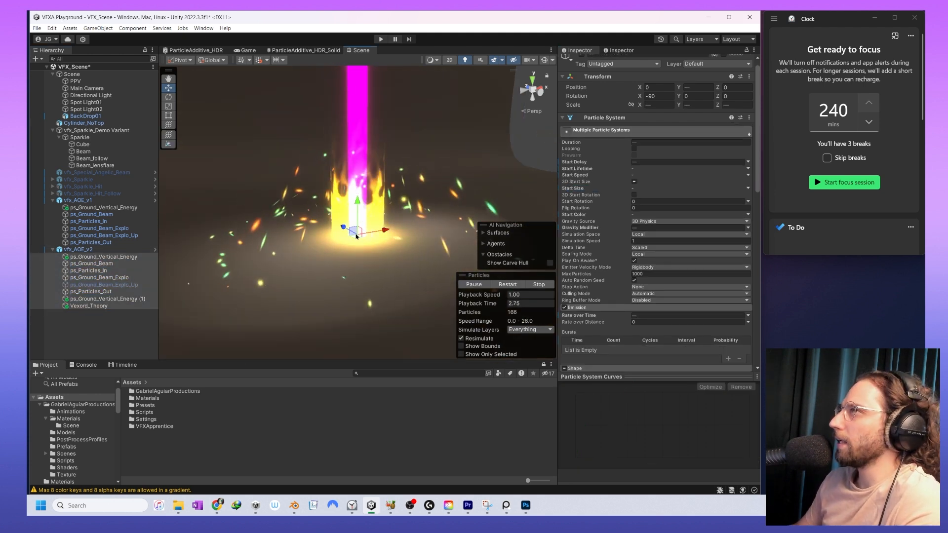
- Set the alpha of Vexord_Theory's m_Lazer_Solid HDR color to 0 and replay the beam alone
{"action": "scroll", "coordinate": [647, 284], "scroll_direction": "down", "scroll_amount": 10}
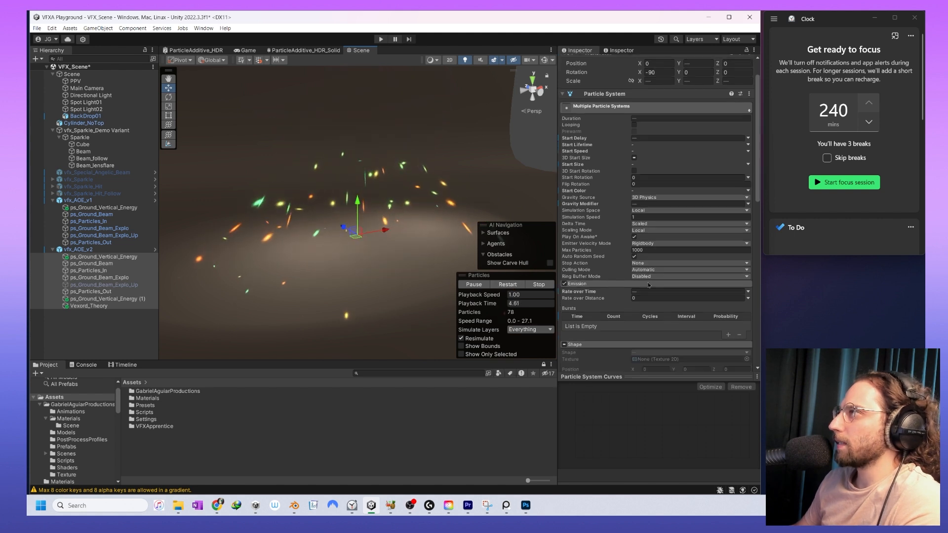
{"action": "scroll", "coordinate": [647, 284], "scroll_direction": "down", "scroll_amount": 6}
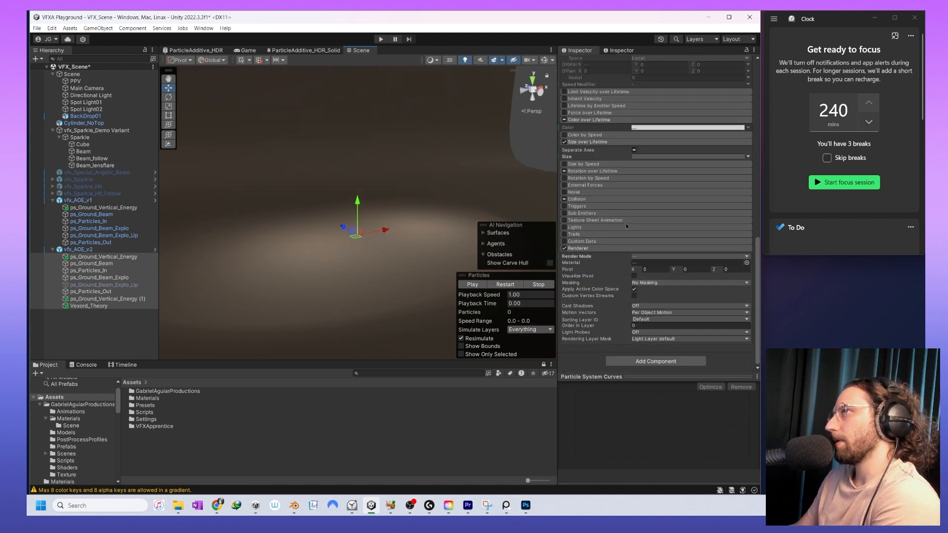
{"action": "scroll", "coordinate": [620, 251], "scroll_direction": "up", "scroll_amount": 3}
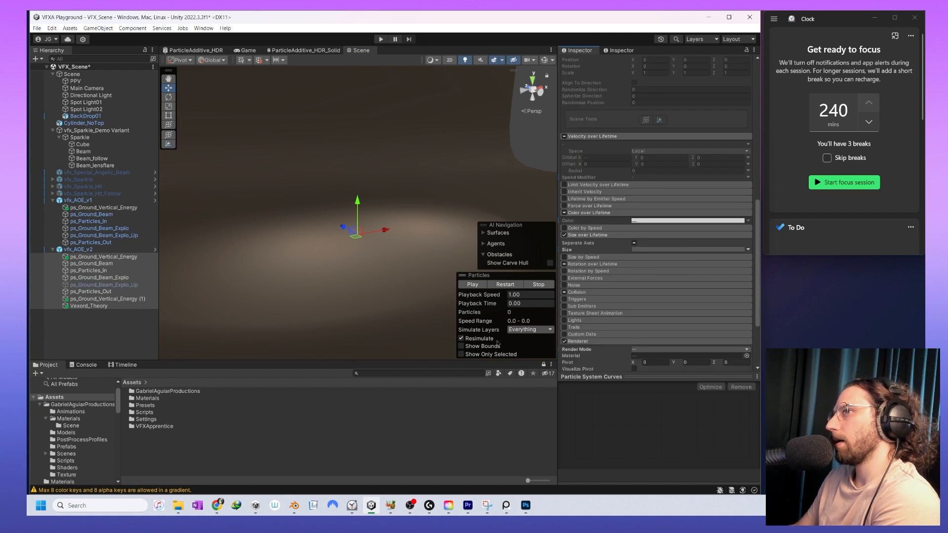
{"action": "left_click", "coordinate": [85, 307]}
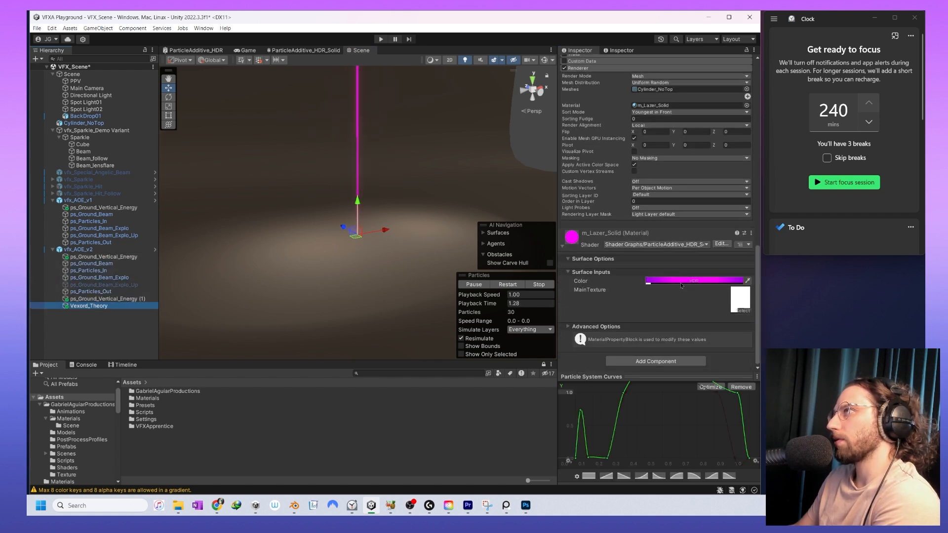
{"action": "left_click", "coordinate": [676, 281]}
{"action": "left_click_drag", "start_coordinate": [694, 425], "coordinate": [632, 421]}
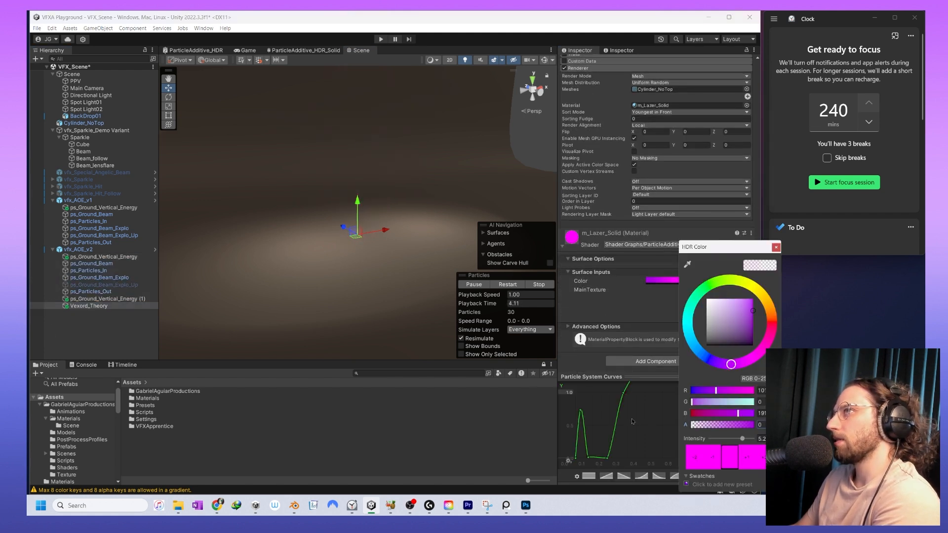
{"action": "left_click", "coordinate": [503, 284]}
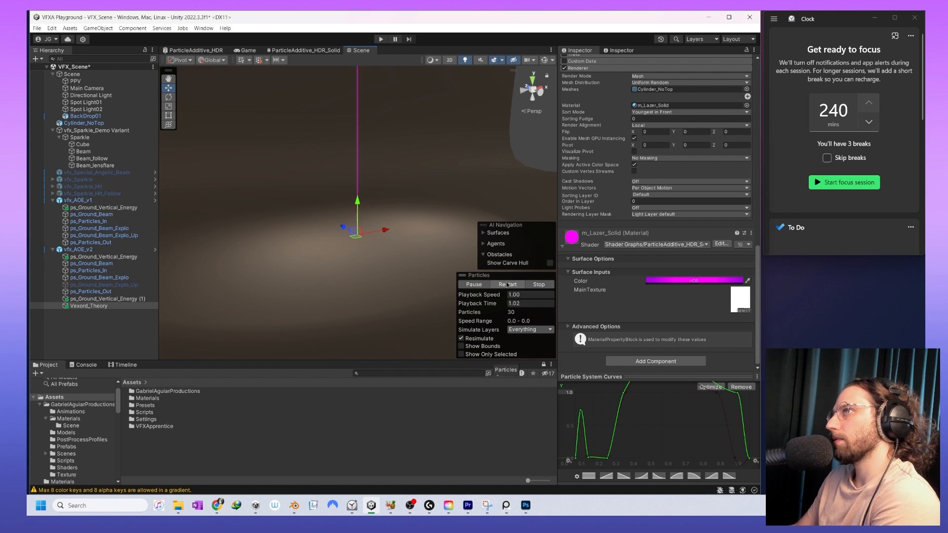
- Set the alpha of Vexord_Theory's m_Lazer_Solid HDR color to 255 and replay all the vfx_AOE_v2 emitters
{"action": "left_click", "coordinate": [88, 257], "text": "shift"}
{"action": "left_click", "coordinate": [89, 306]}
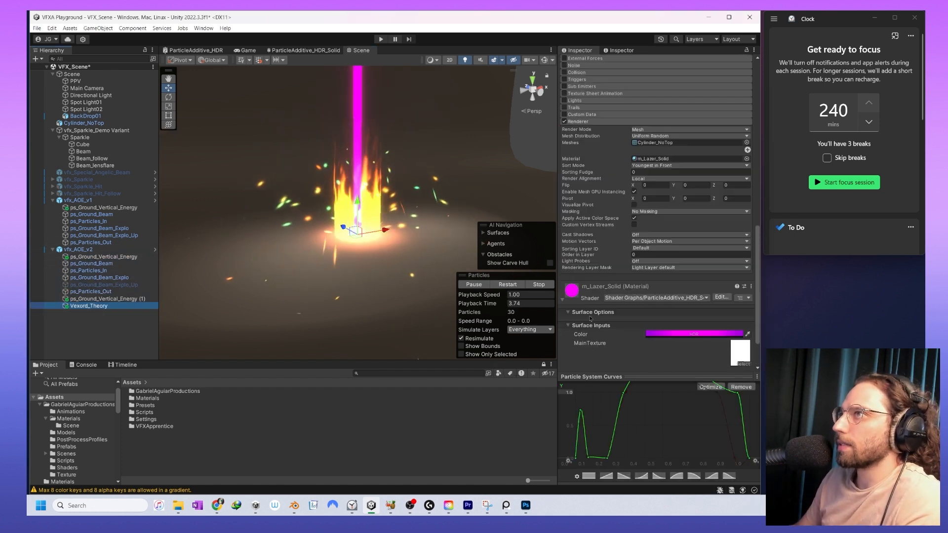
{"action": "left_click", "coordinate": [691, 334]}
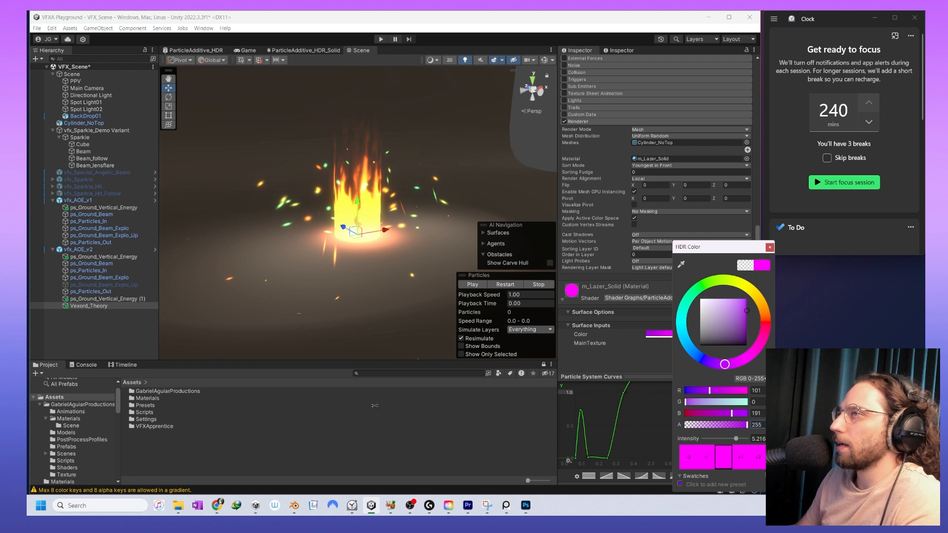
{"action": "left_click", "coordinate": [74, 256], "text": "shift"}
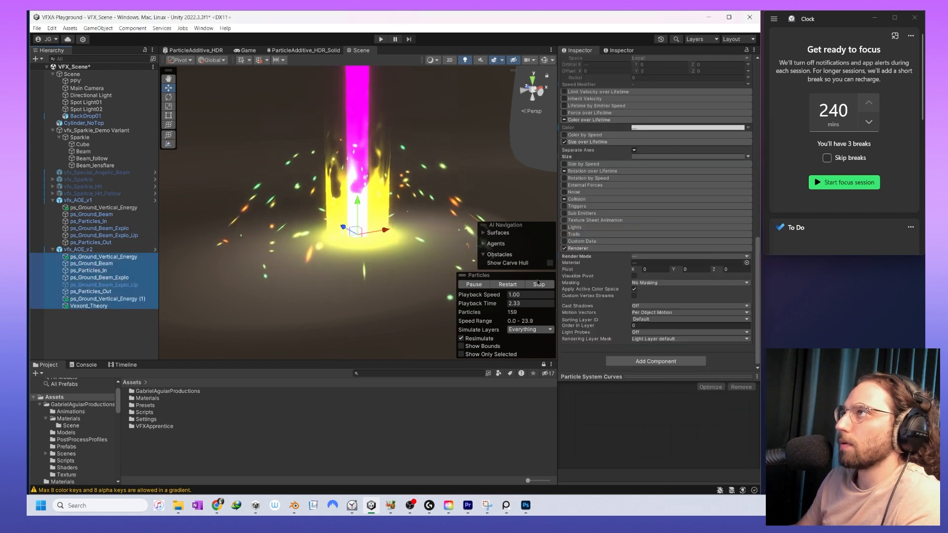
{"action": "left_click", "coordinate": [507, 284]}
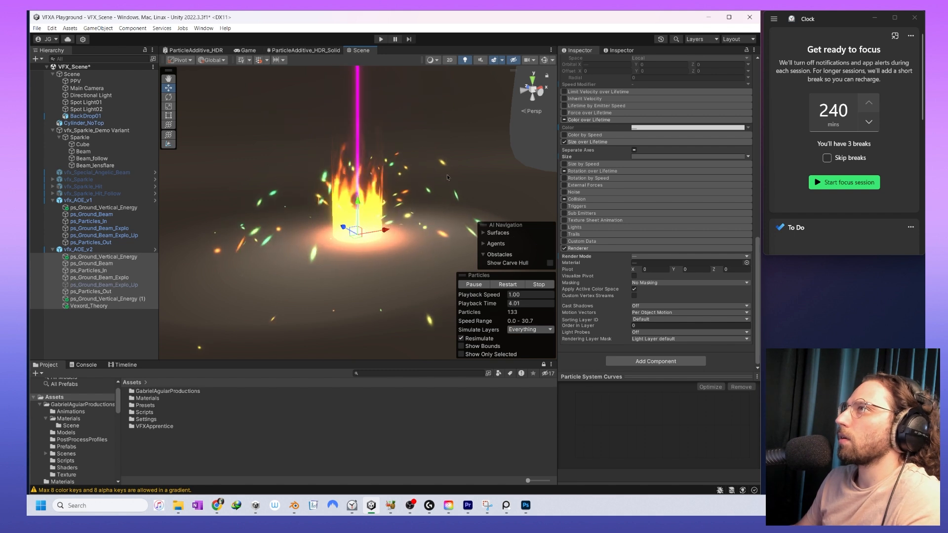
- Set the ParticleAdditive_HDR_Solid graph's surface type to Opaque, save the asset, and replay the full effect in the scene
{"action": "left_click", "coordinate": [294, 51]}
{"action": "left_click", "coordinate": [506, 192]}
{"action": "left_click", "coordinate": [506, 203]}
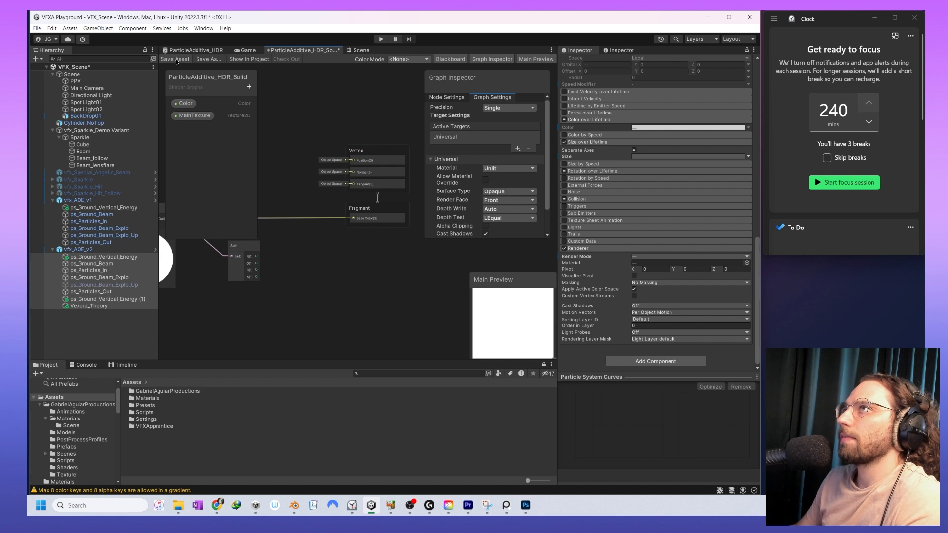
{"action": "left_click", "coordinate": [361, 50]}
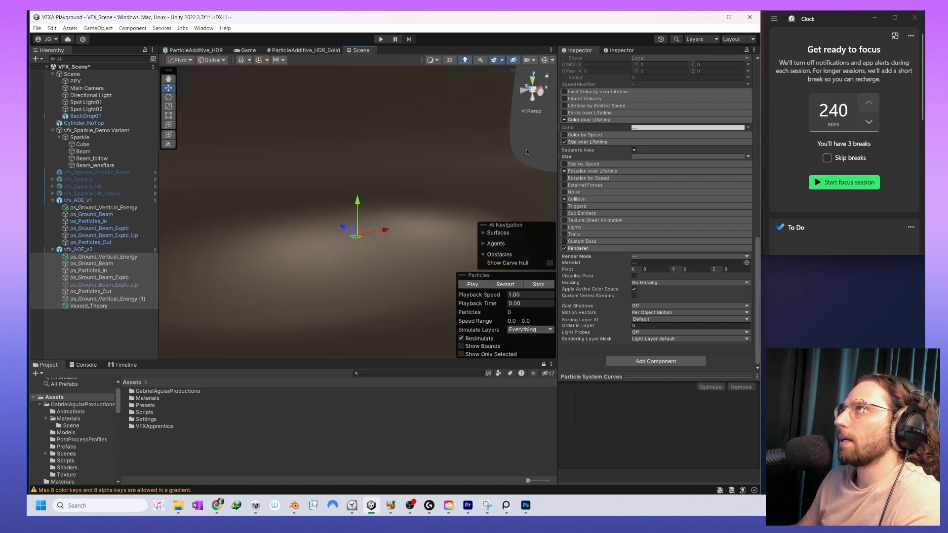
{"action": "left_click", "coordinate": [504, 285]}
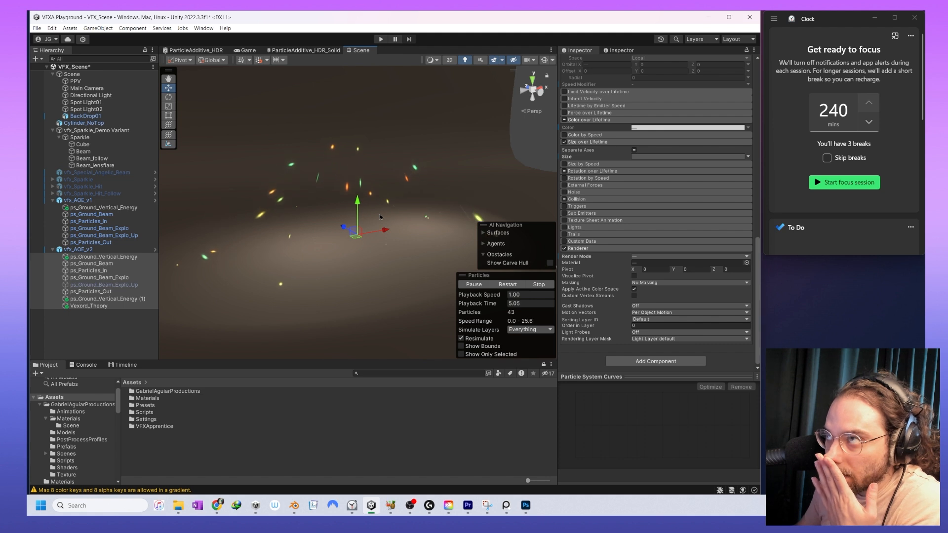
- Compare the playback of ps_Ground_Vertical_Energy (1), the other vfx_AOE_v2 emitters and the Vexord_Theory beam
{"action": "left_click", "coordinate": [100, 299]}
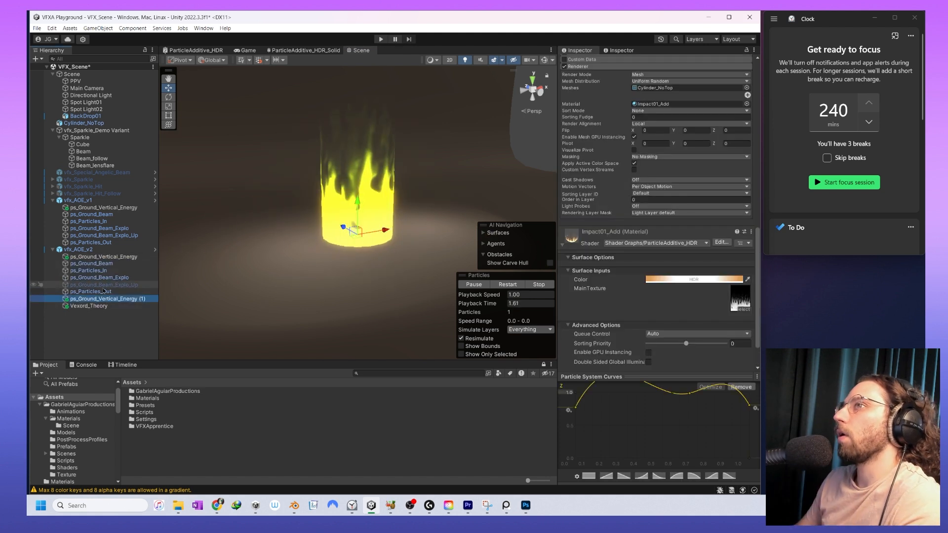
{"action": "left_click", "coordinate": [98, 258], "text": "shift"}
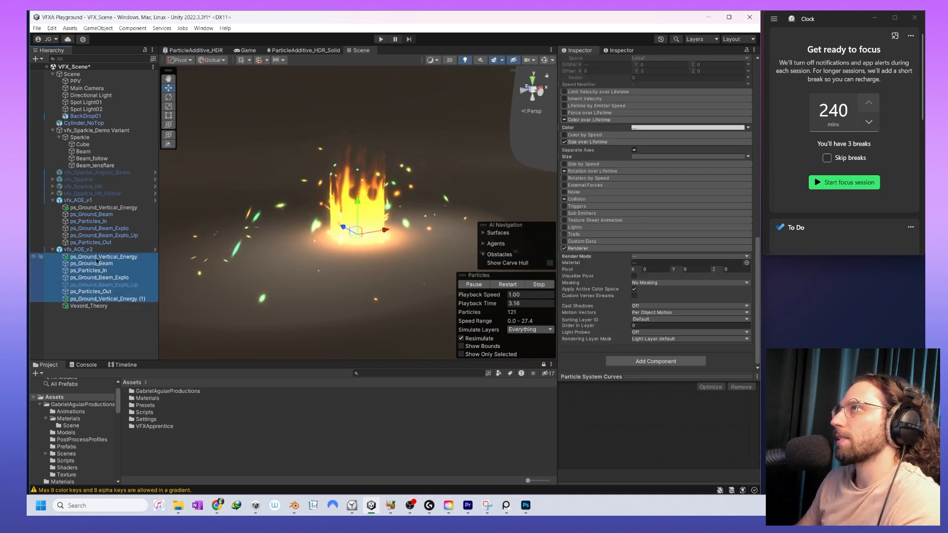
{"action": "left_click", "coordinate": [101, 299]}
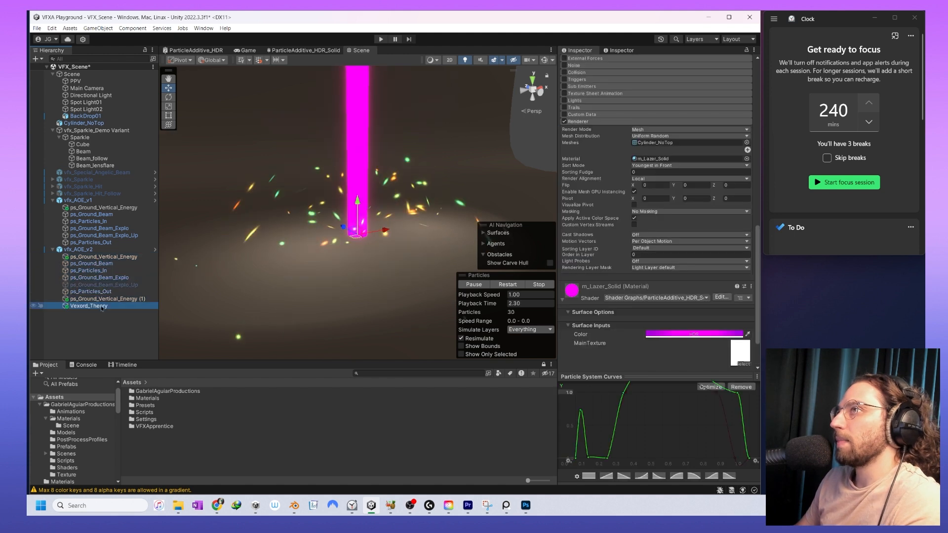
{"action": "left_click", "coordinate": [99, 257], "text": "shift"}
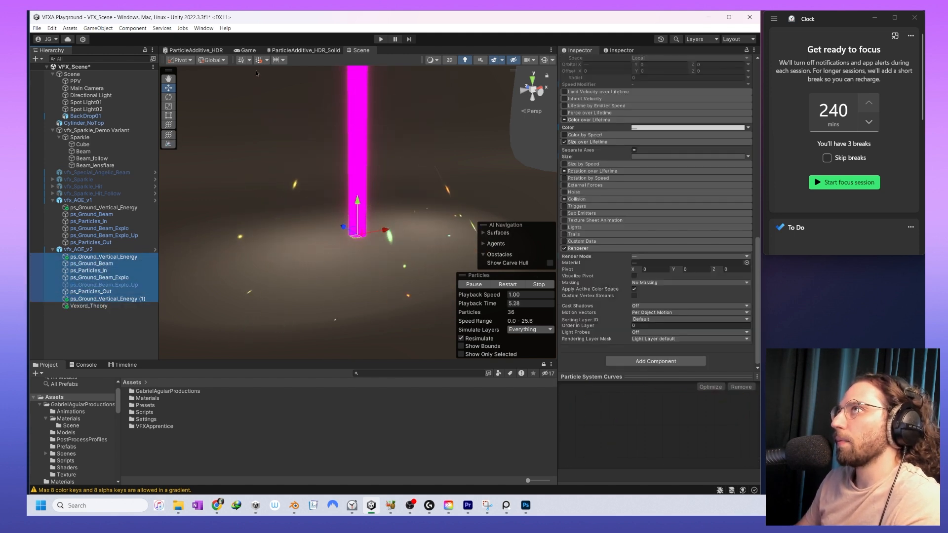
- Try the Alpha blending mode on the ParticleAdditive_HDR graph, save it, and replay all the vfx_AOE_v2 emitters
{"action": "left_click", "coordinate": [196, 50]}
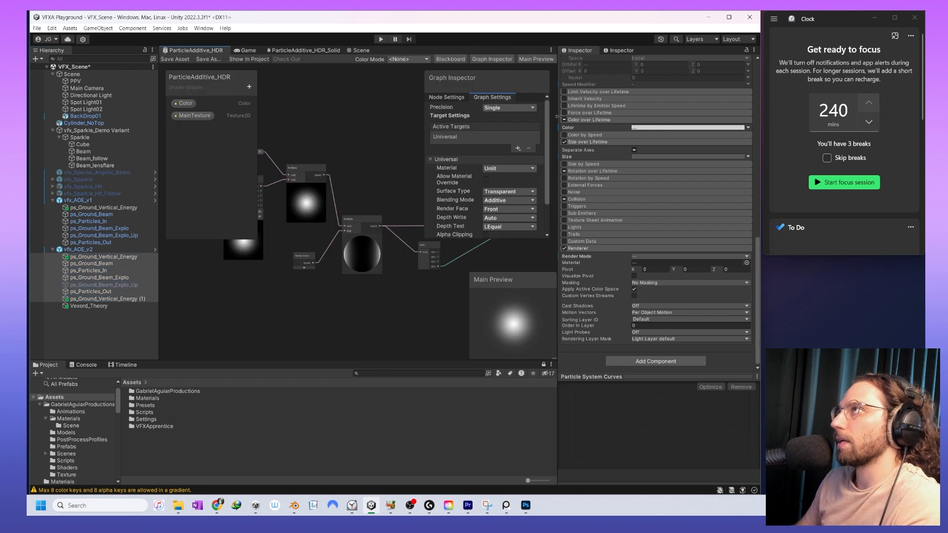
{"action": "left_click", "coordinate": [511, 201]}
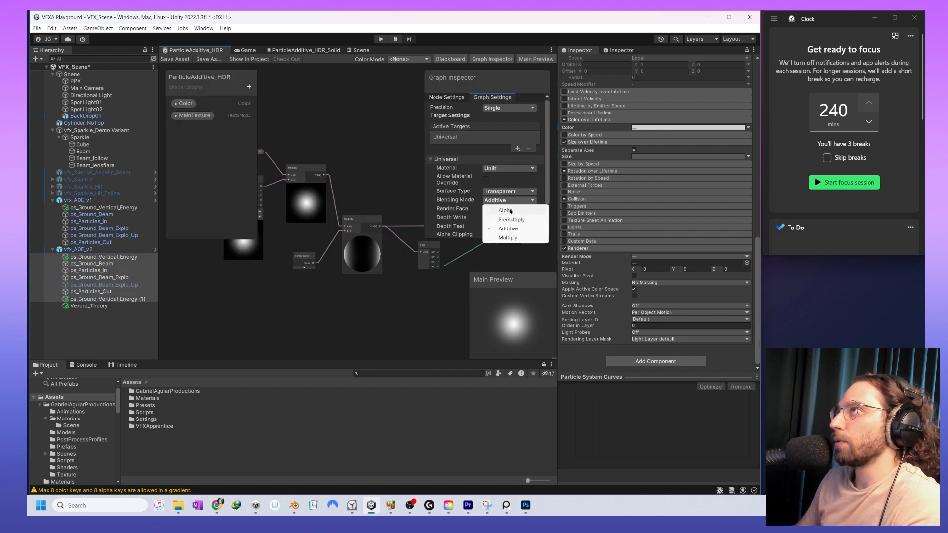
{"action": "left_click", "coordinate": [509, 211]}
{"action": "left_click", "coordinate": [175, 59]}
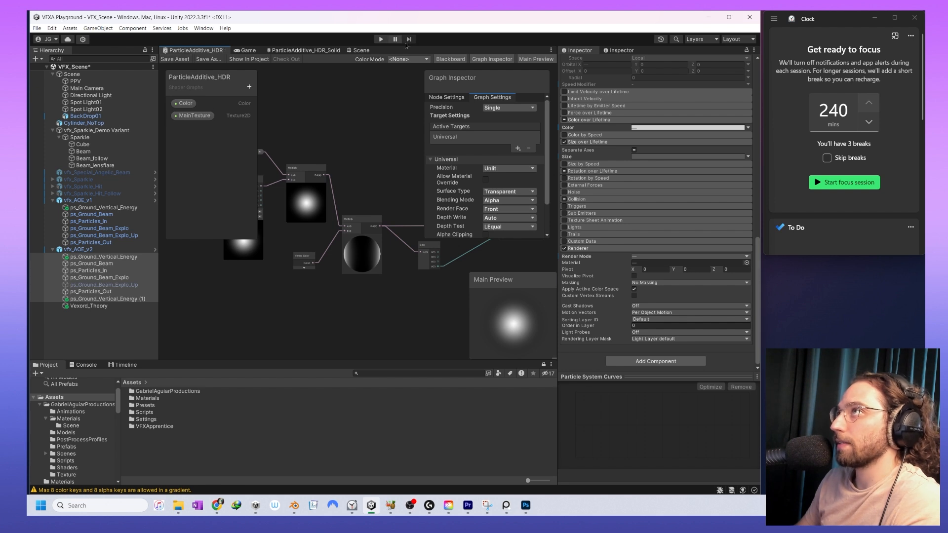
{"action": "left_click", "coordinate": [359, 51]}
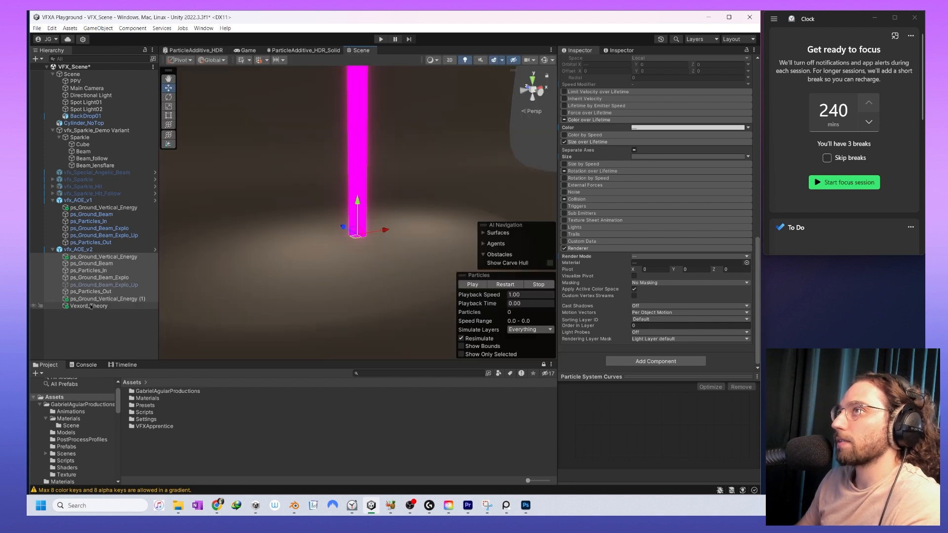
{"action": "left_click", "coordinate": [123, 306], "text": "shift"}
{"action": "left_click", "coordinate": [478, 287]}
{"action": "left_click", "coordinate": [477, 286]}
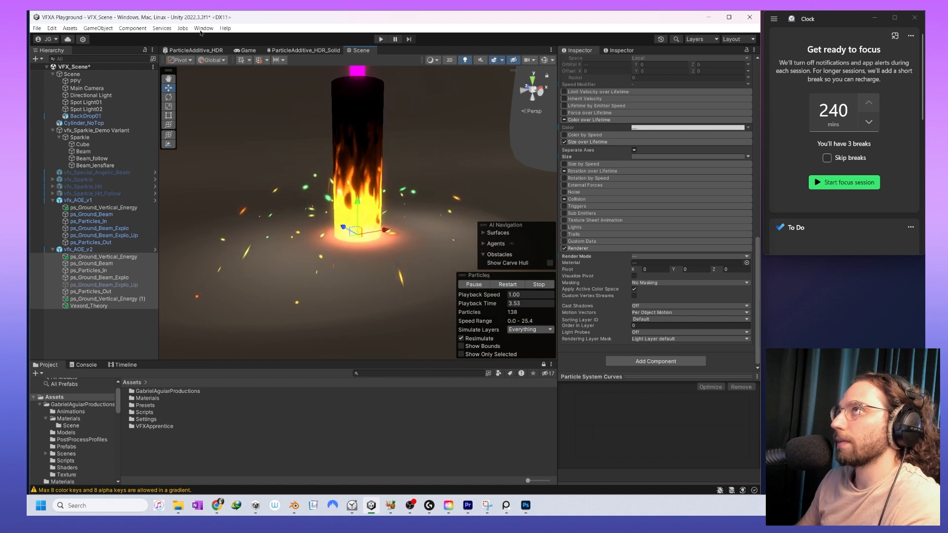
- Try the Premultiply blending mode on the ParticleAdditive_HDR graph, save it, and replay the full effect
{"action": "left_click", "coordinate": [193, 50]}
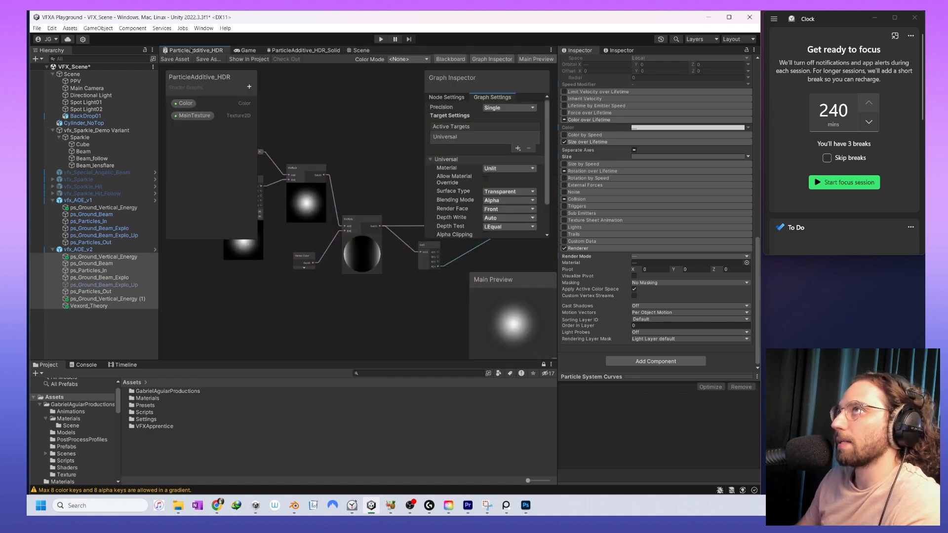
{"action": "left_click", "coordinate": [512, 192]}
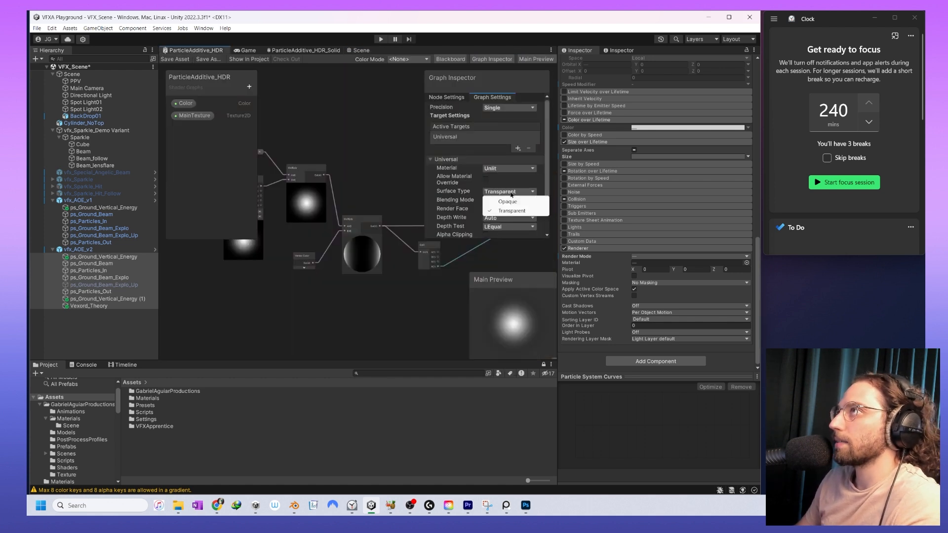
{"action": "left_click", "coordinate": [473, 187]}
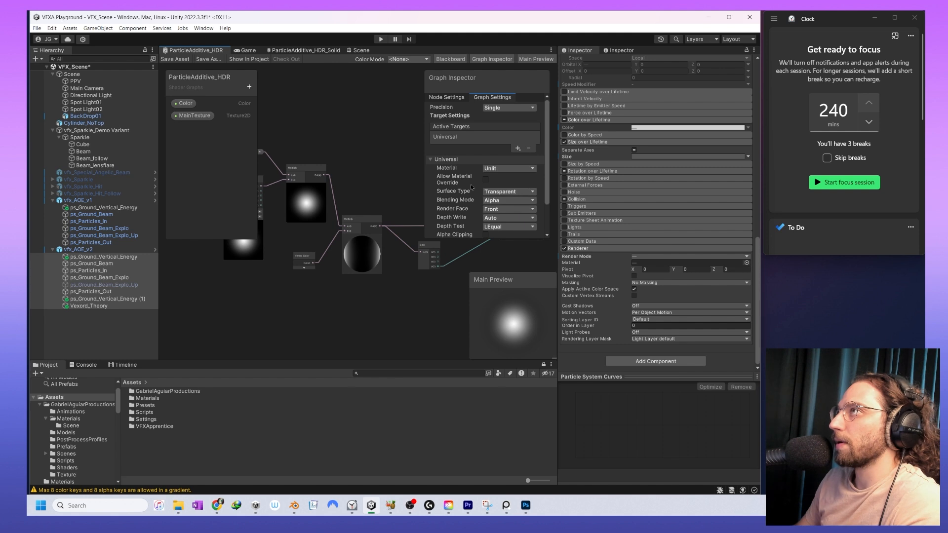
{"action": "left_click", "coordinate": [495, 199]}
{"action": "left_click", "coordinate": [506, 218]}
{"action": "left_click", "coordinate": [176, 59]}
{"action": "left_click", "coordinate": [360, 51]}
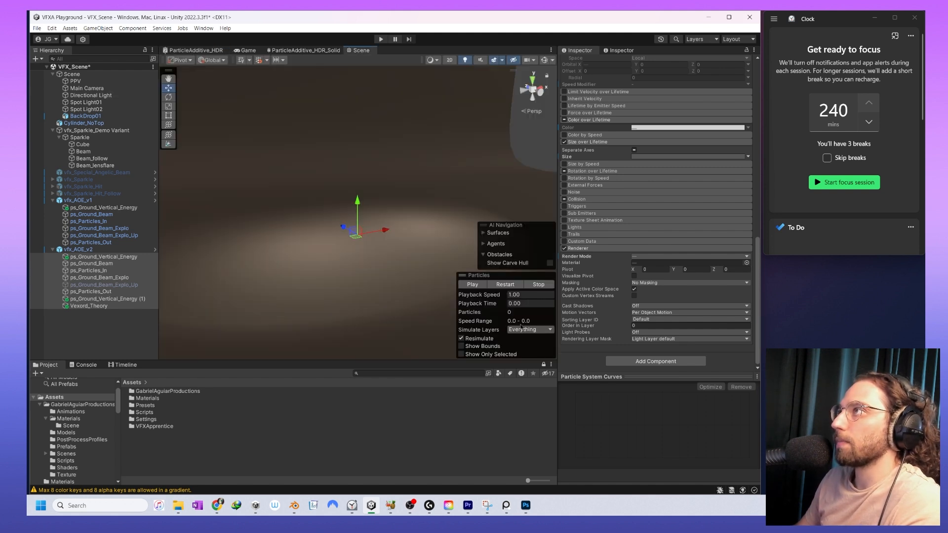
{"action": "left_click", "coordinate": [505, 286]}
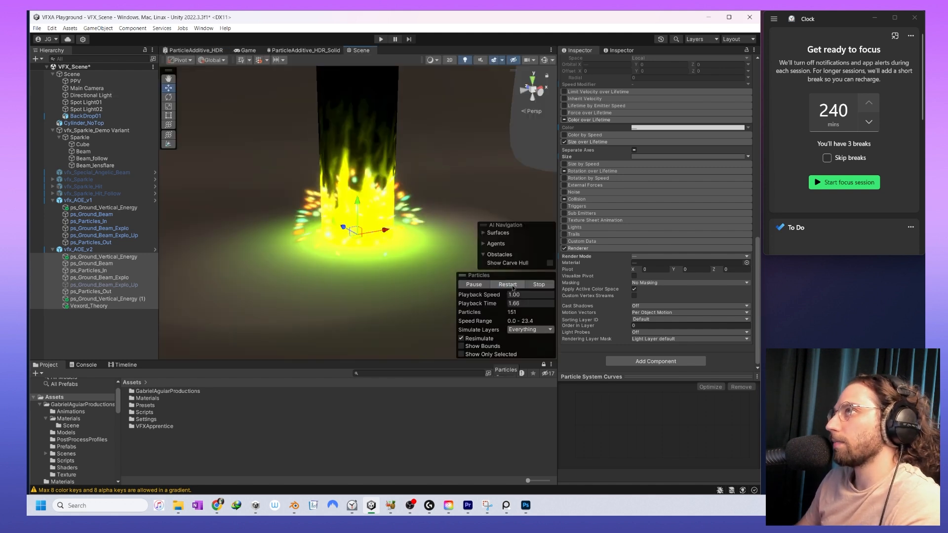
- Set the ParticleAdditive_HDR graph's blending mode back to Additive, save the asset, and replay the effect
{"action": "left_click", "coordinate": [193, 50]}
{"action": "left_click", "coordinate": [513, 200]}
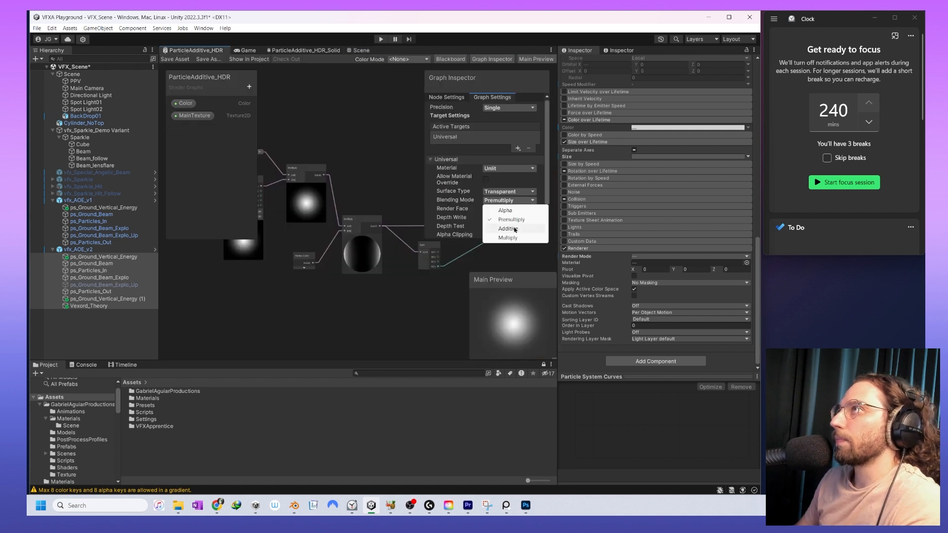
{"action": "left_click", "coordinate": [514, 233]}
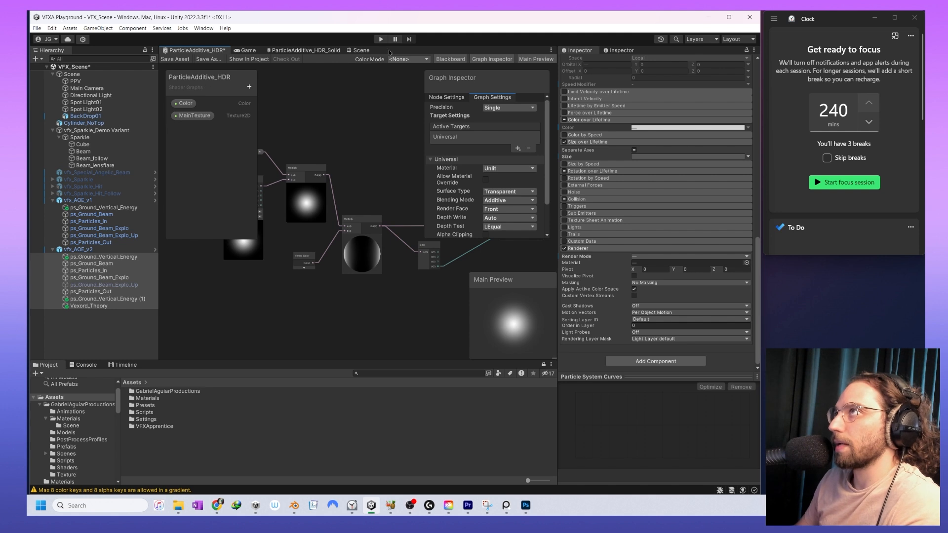
{"action": "left_click", "coordinate": [176, 59]}
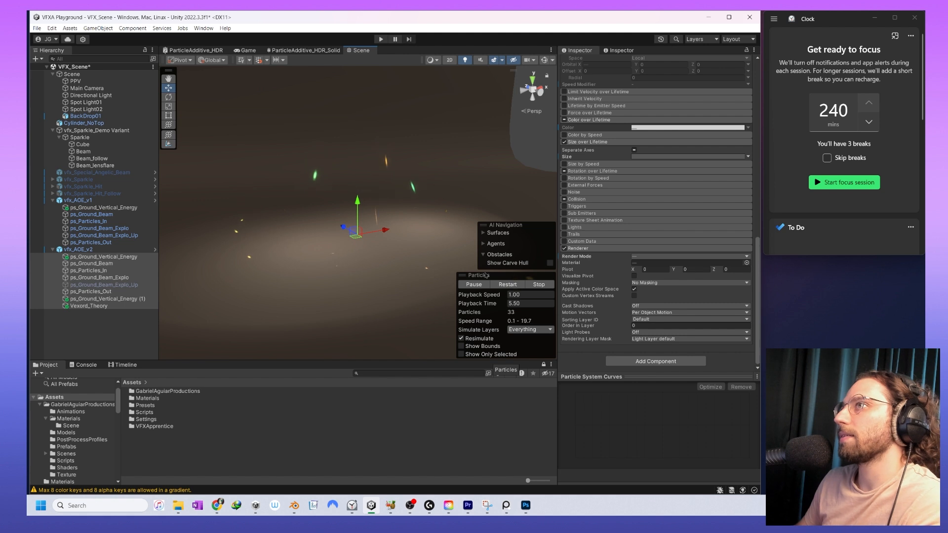
- Set Vexord_Theory's renderer sorting fudge to 1 and replay all the vfx_AOE_v2 emitters together
{"action": "left_click", "coordinate": [118, 304]}
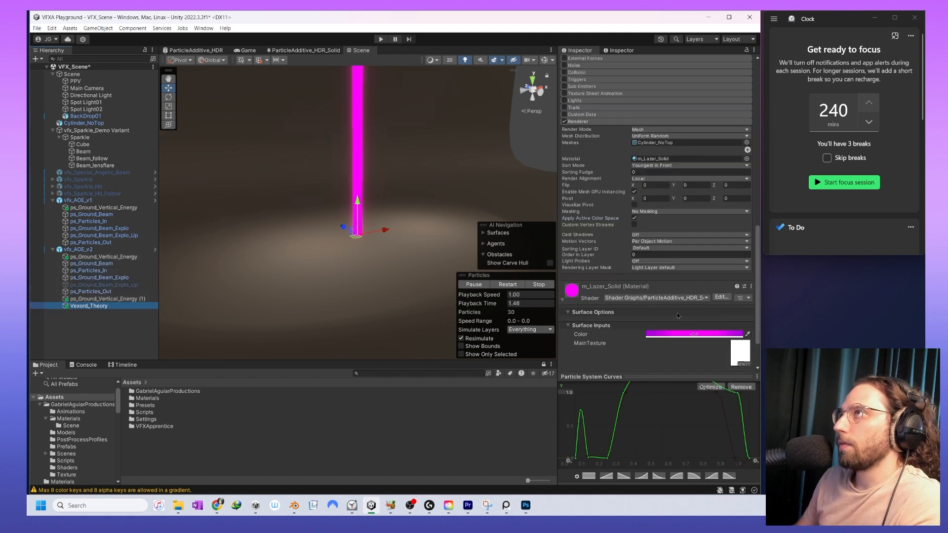
{"action": "scroll", "coordinate": [673, 314], "scroll_direction": "down", "scroll_amount": 2}
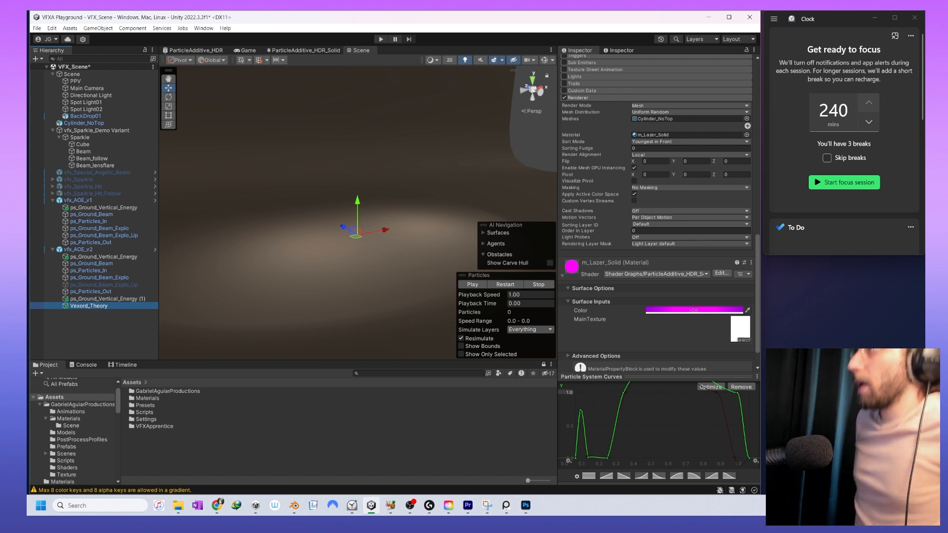
{"action": "left_click", "coordinate": [671, 148]}
{"action": "type", "text": "1"}
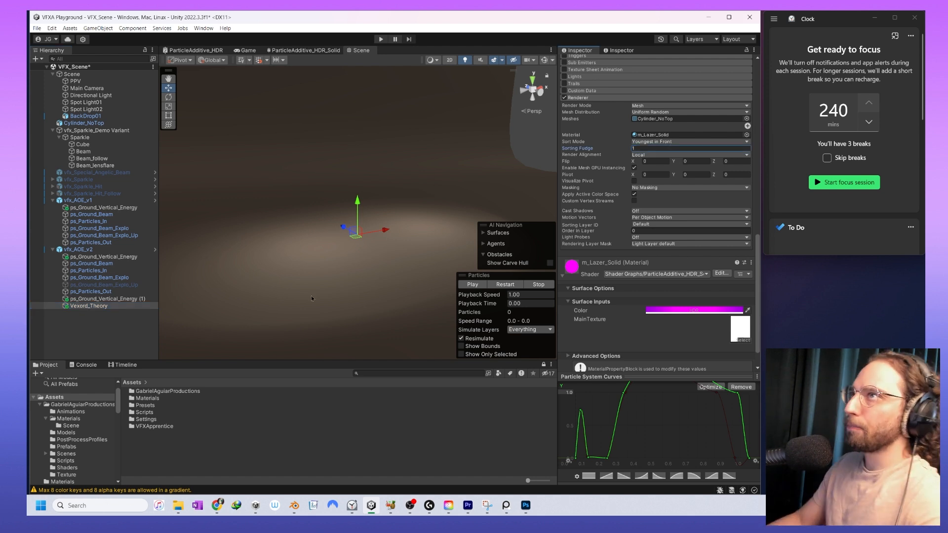
{"action": "left_click", "coordinate": [148, 306], "text": "shift"}
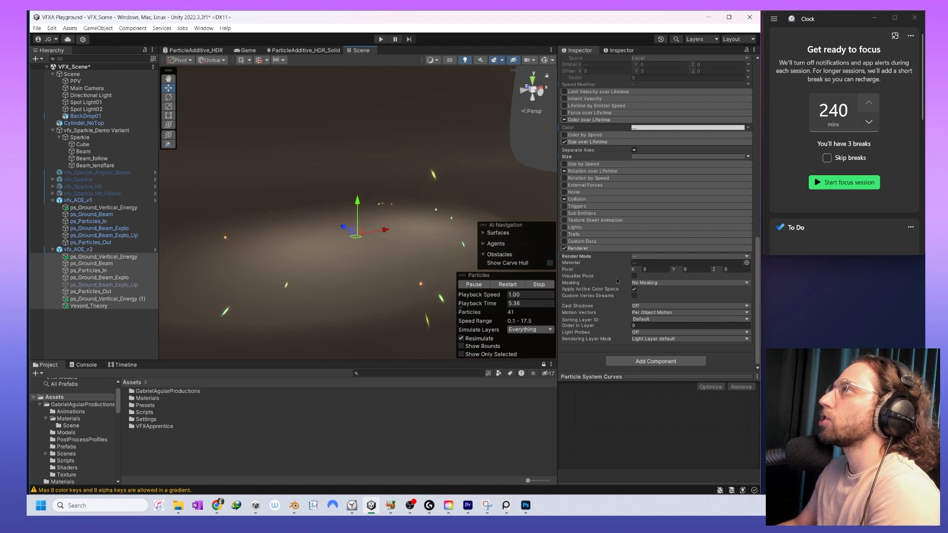
- Set Vexord_Theory's renderer order in layer to 1 and replay all the vfx_AOE_v2 emitters
{"action": "left_click", "coordinate": [121, 307]}
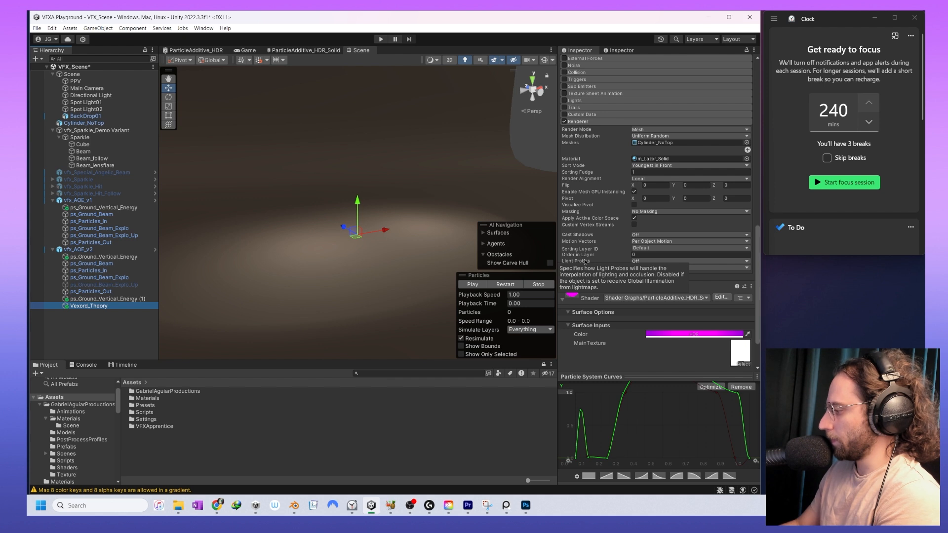
{"action": "left_click", "coordinate": [691, 255]}
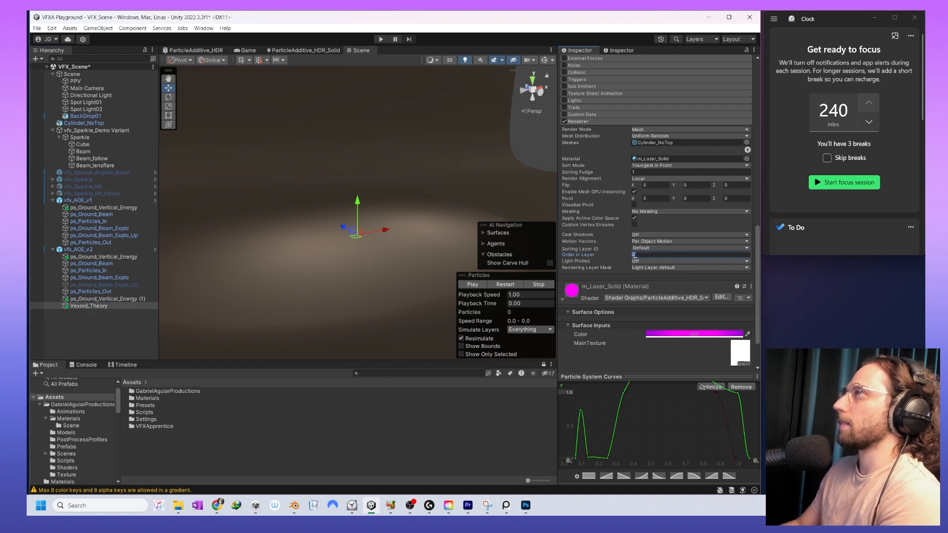
{"action": "left_click", "coordinate": [504, 284]}
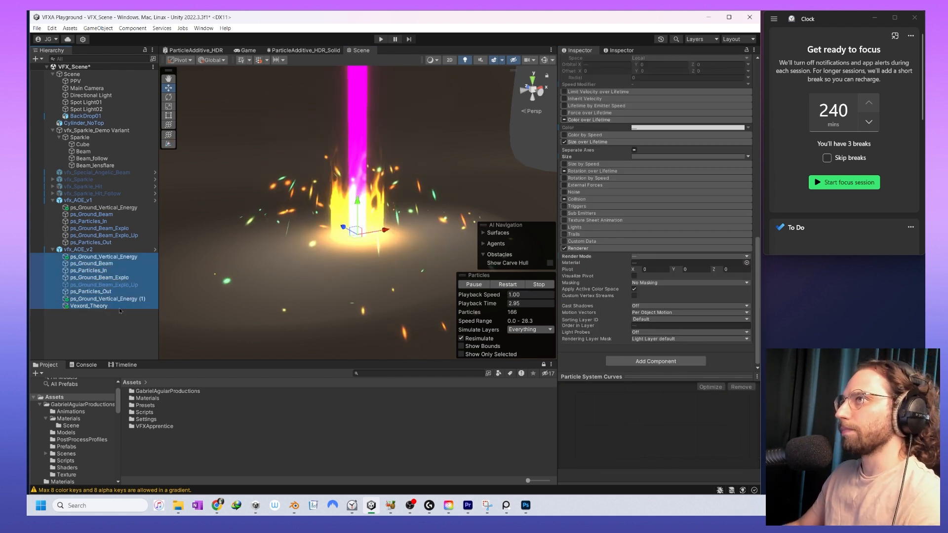
- Set Vexord_Theory's sorting fudge to 0, replay the whole vfx_AOE_v2 effect, and reselect the beam emitter
{"action": "left_click", "coordinate": [119, 308]}
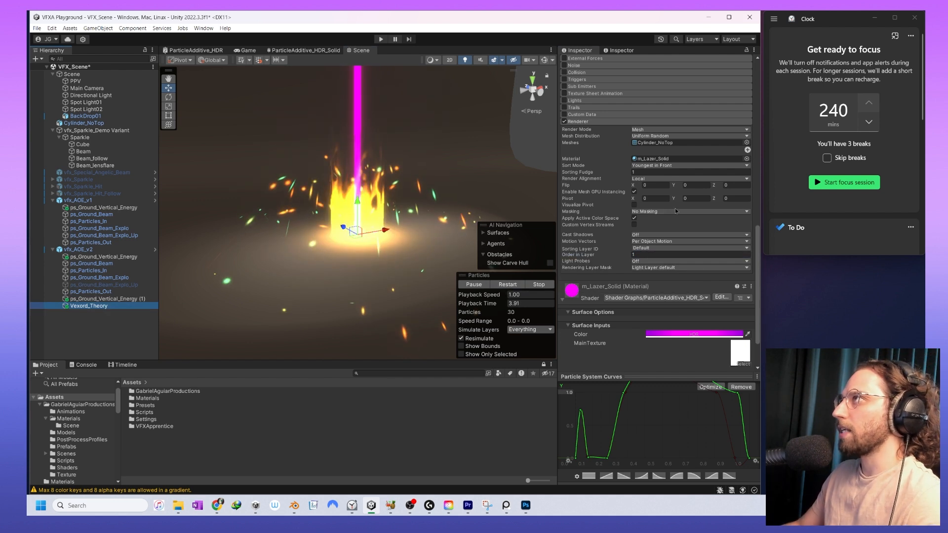
{"action": "left_click", "coordinate": [646, 172]}
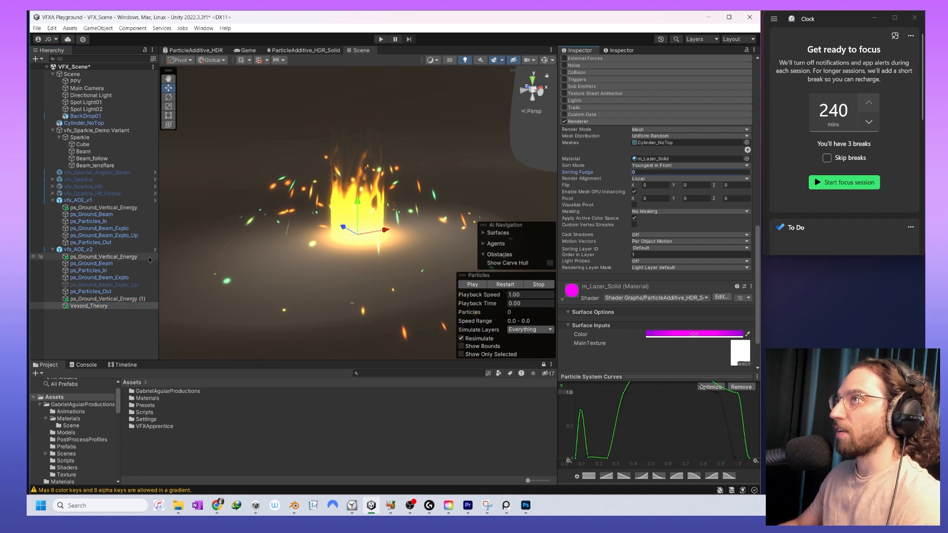
{"action": "left_click", "coordinate": [111, 257], "text": "shift"}
{"action": "left_click", "coordinate": [506, 285]}
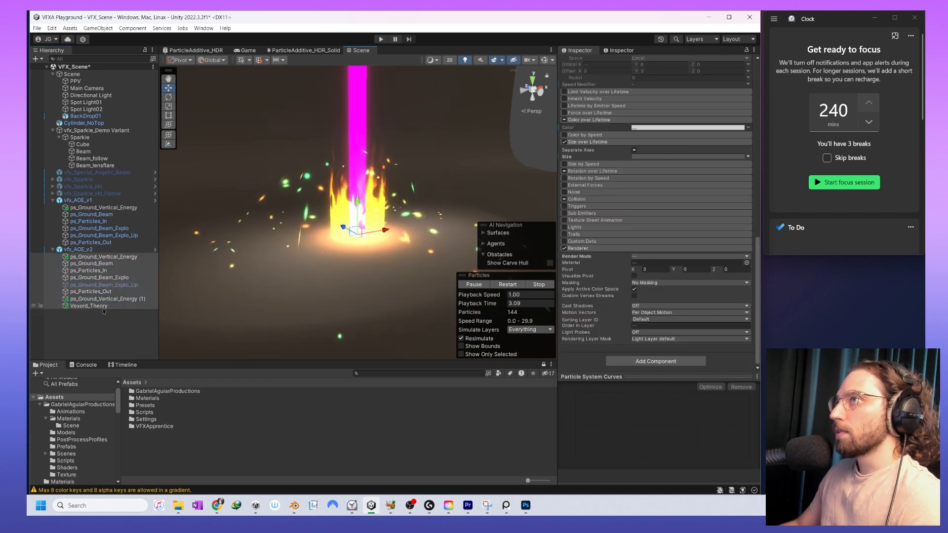
{"action": "left_click", "coordinate": [103, 308]}
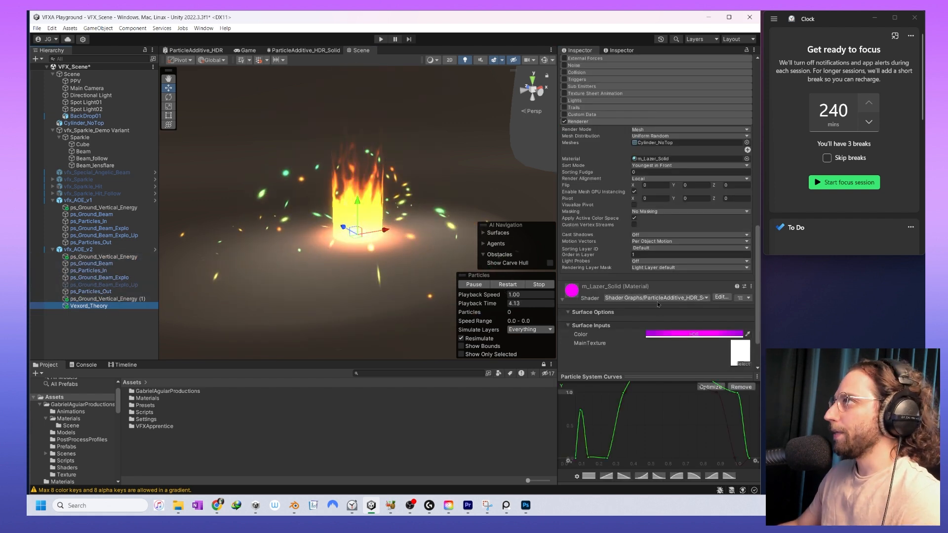
{"action": "scroll", "coordinate": [656, 303], "scroll_direction": "down", "scroll_amount": 2}
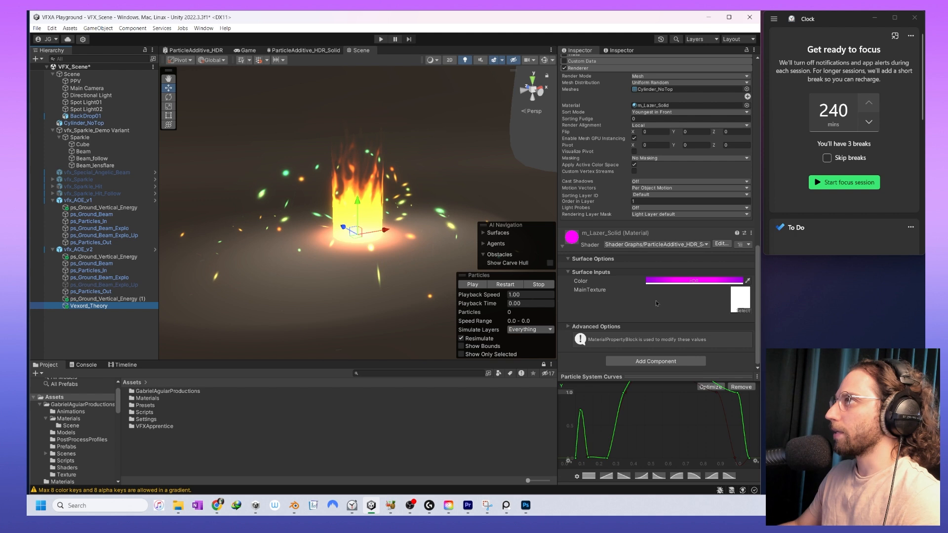
{"action": "left_click", "coordinate": [642, 195]}
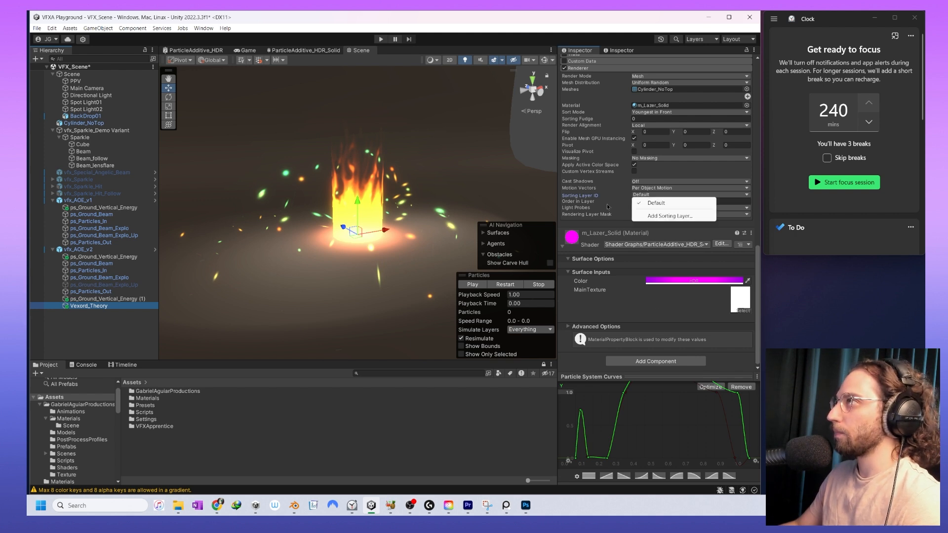
{"action": "left_click", "coordinate": [689, 216]}
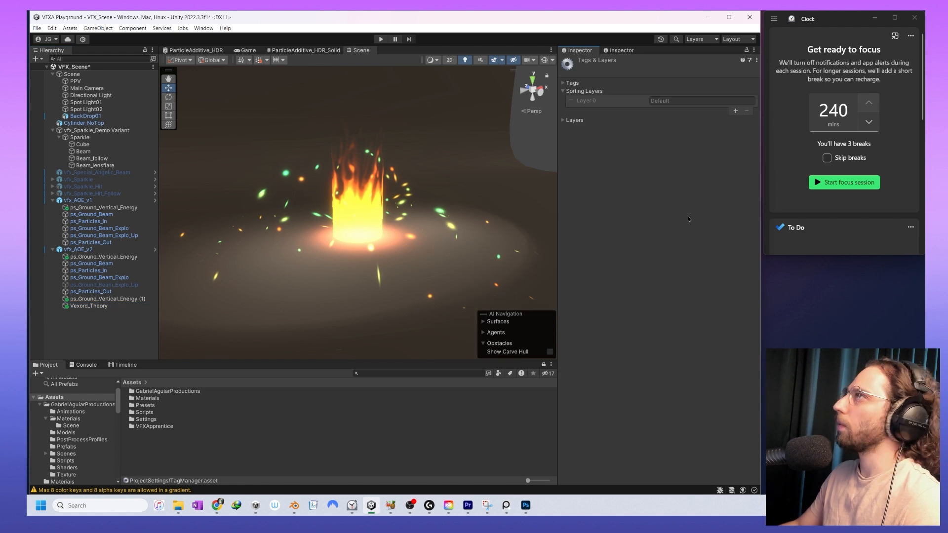
{"action": "left_click", "coordinate": [735, 112]}
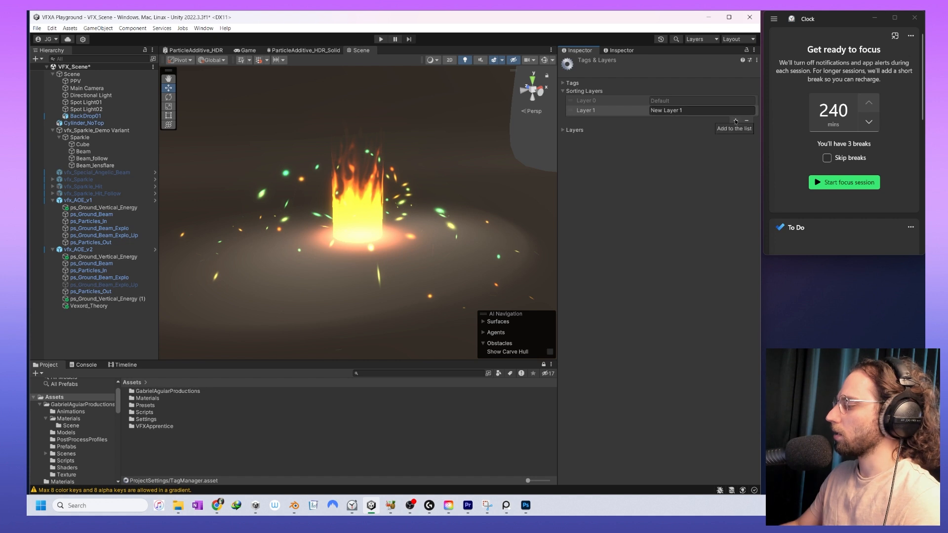
{"action": "left_click", "coordinate": [735, 111]}
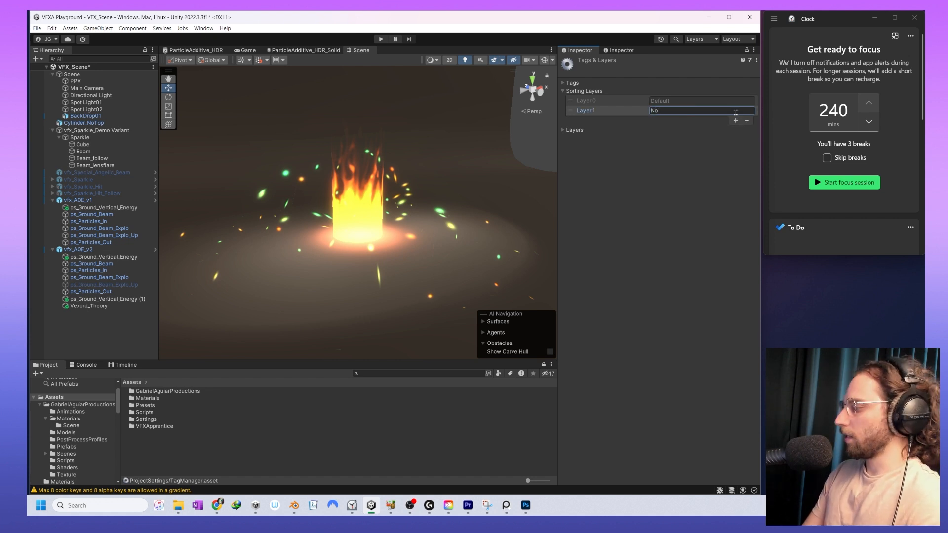
{"action": "left_click", "coordinate": [746, 121]}
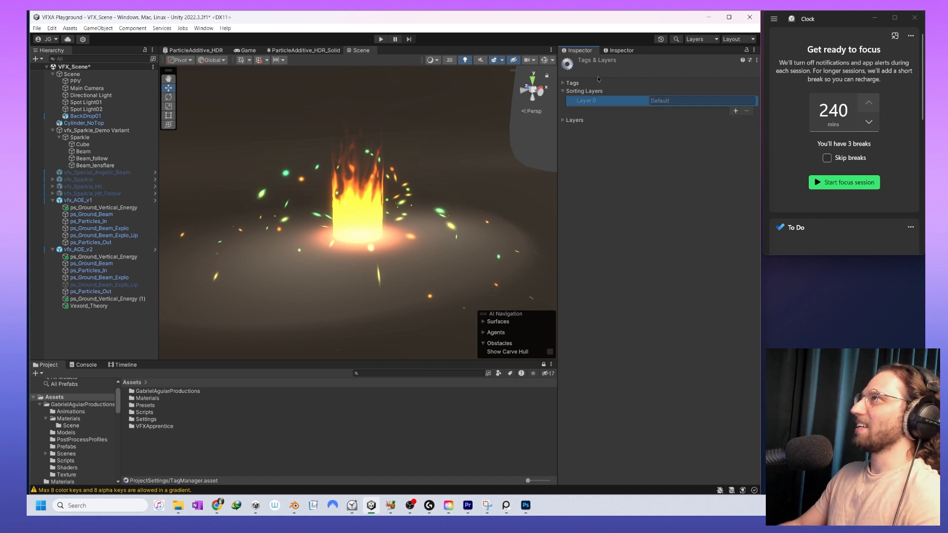
{"action": "left_click", "coordinate": [89, 305]}
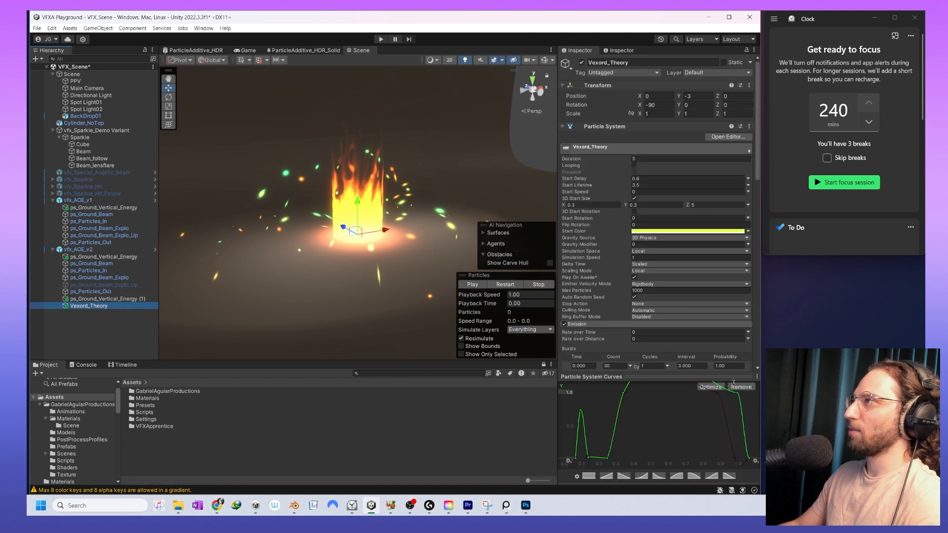
{"action": "scroll", "coordinate": [688, 325], "scroll_direction": "down", "scroll_amount": 10}
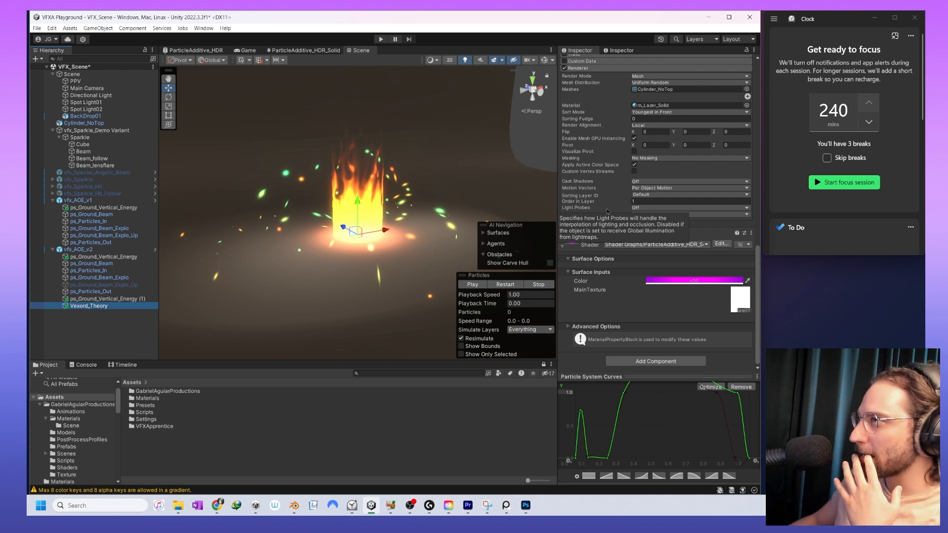
- Lower the HDR intensity of the Impact01_Add color on ps_Ground_Vertical_Energy (1) and replay that emitter
{"action": "left_click", "coordinate": [106, 299]}
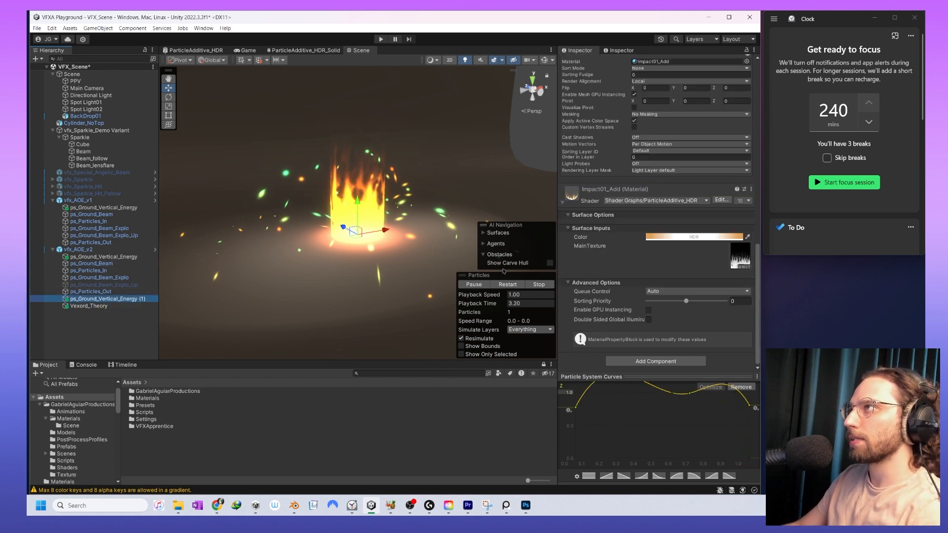
{"action": "left_click", "coordinate": [693, 237]}
{"action": "left_click_drag", "start_coordinate": [757, 418], "coordinate": [753, 418]}
{"action": "left_click", "coordinate": [505, 285]}
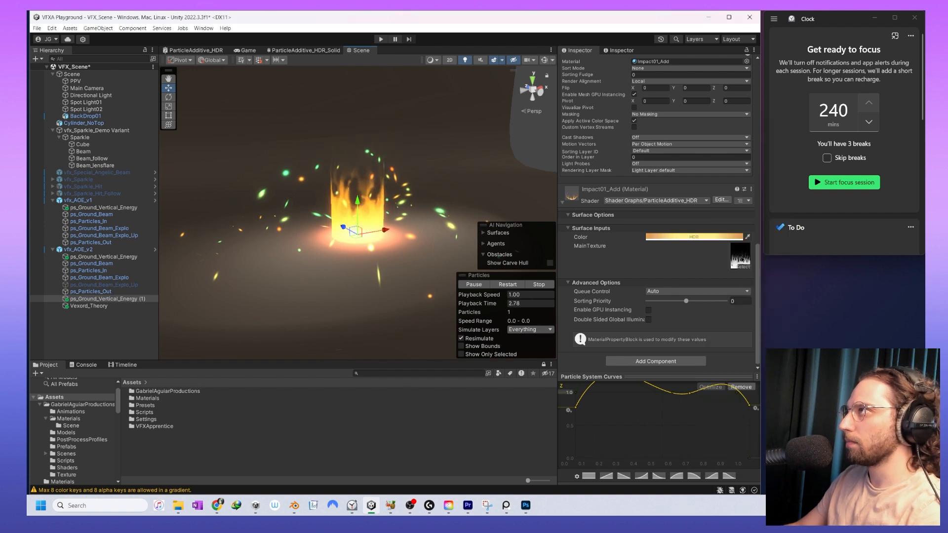
- Reduce the Impact01_Add color's HDR intensity further and replay all the vfx_AOE_v2 emitters together
{"action": "left_click", "coordinate": [715, 238]}
{"action": "left_click_drag", "start_coordinate": [774, 422], "coordinate": [773, 422]}
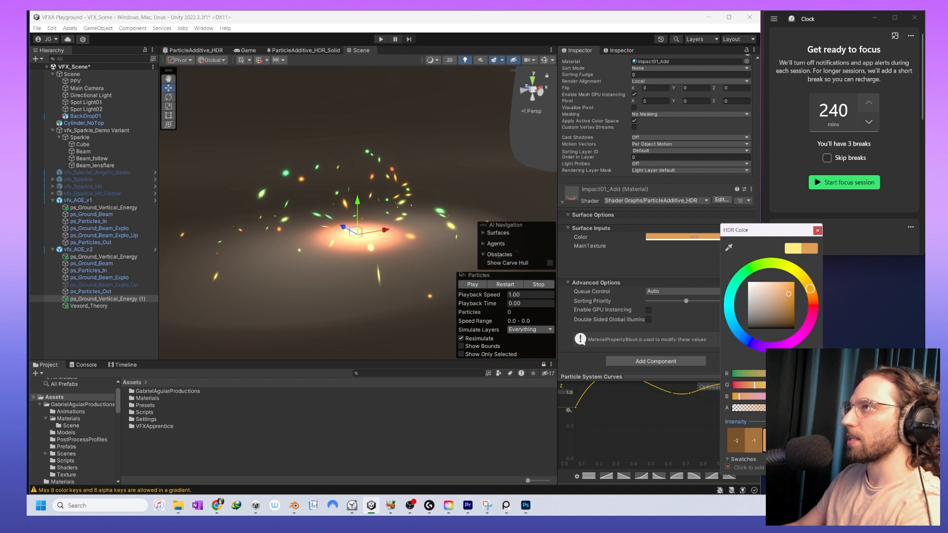
{"action": "left_click", "coordinate": [497, 287]}
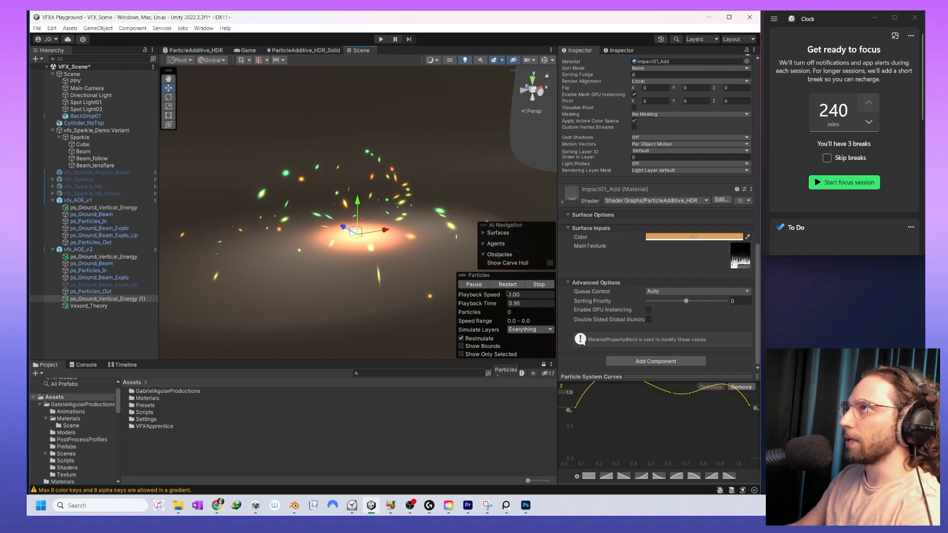
{"action": "left_click", "coordinate": [89, 306]}
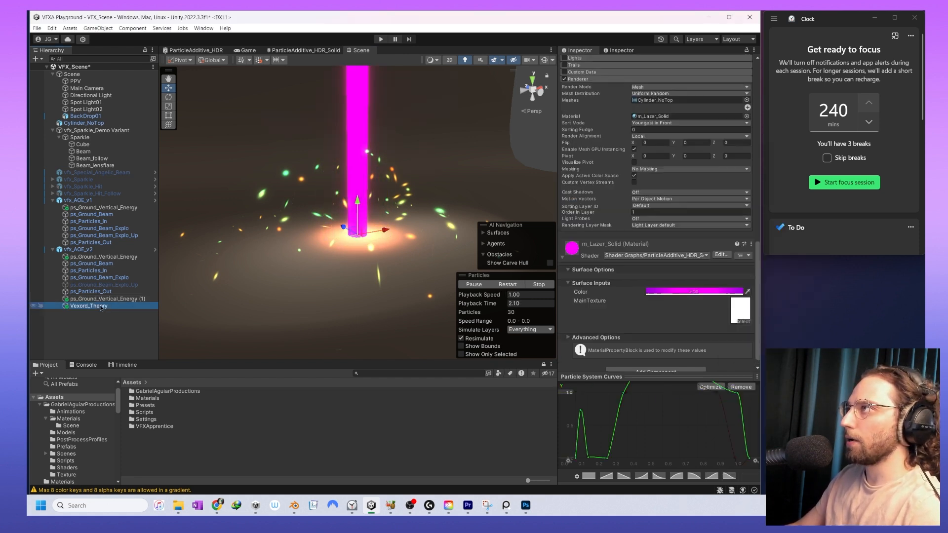
{"action": "left_click", "coordinate": [104, 257], "text": "shift"}
{"action": "left_click", "coordinate": [507, 285]}
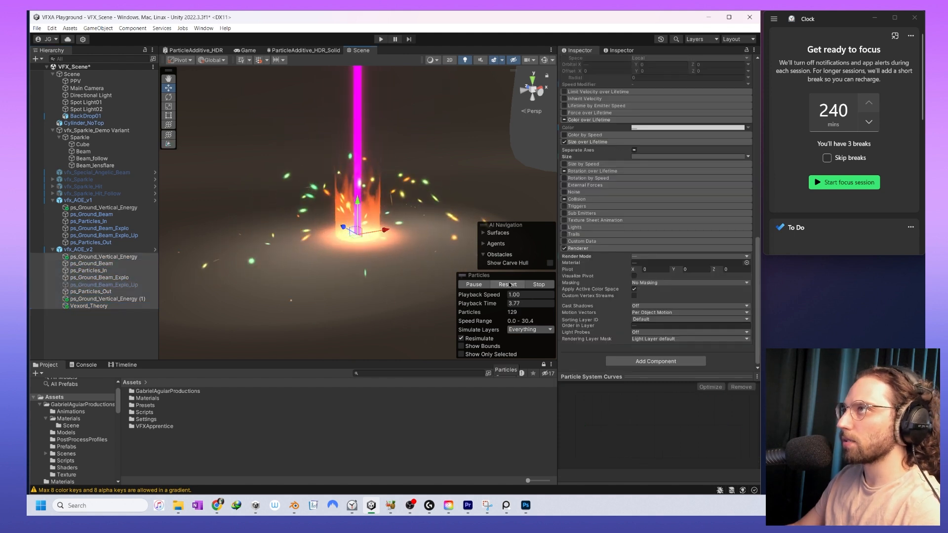
- Set the HDR intensity of ps_Ground_Vertical_Energy (1)'s Impact01_Add color to 2 and replay all the vfx_AOE_v2 emitters
{"action": "left_click", "coordinate": [101, 300]}
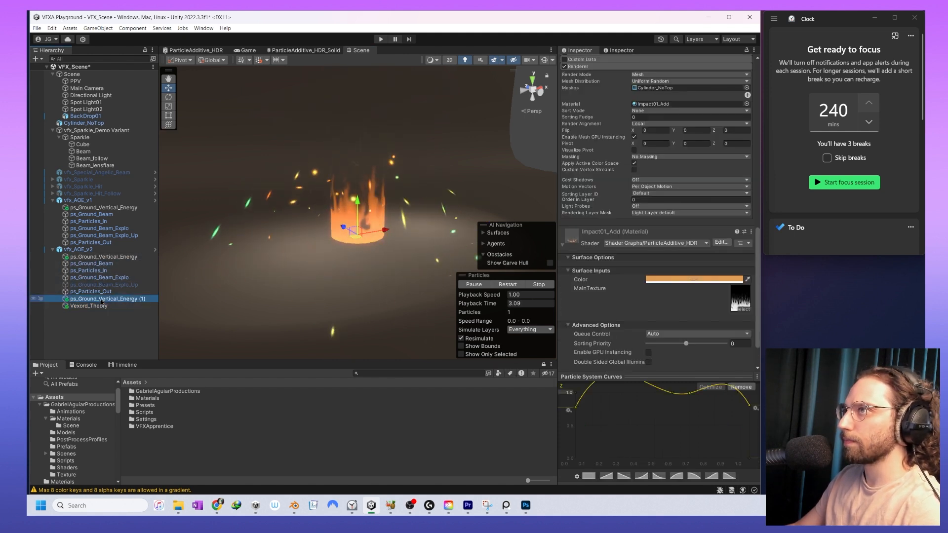
{"action": "left_click", "coordinate": [694, 279]}
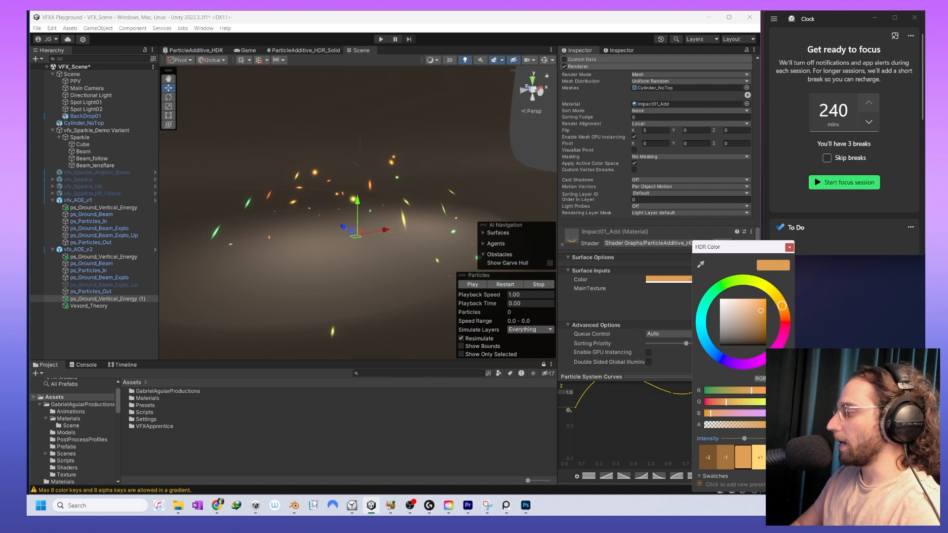
{"action": "type", "text": "2"}
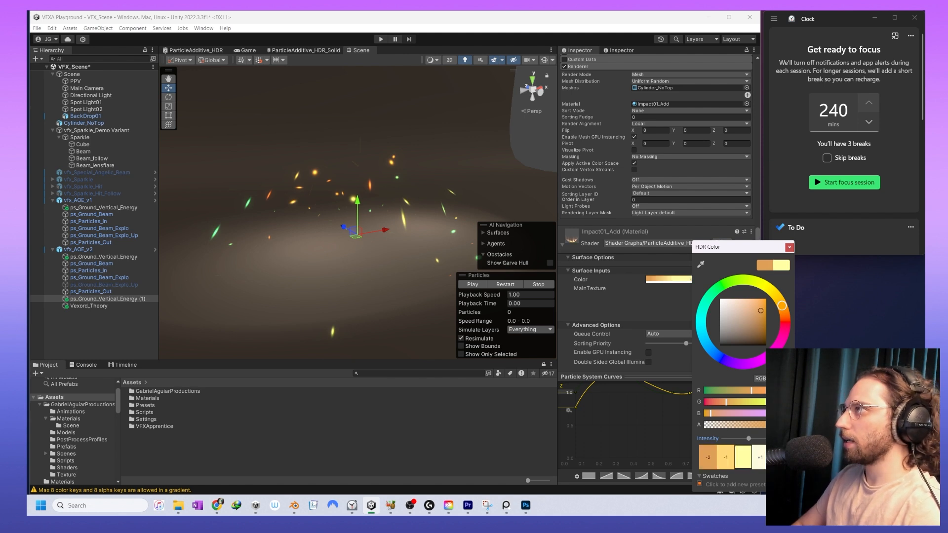
{"action": "left_click", "coordinate": [96, 307], "text": "ctrl"}
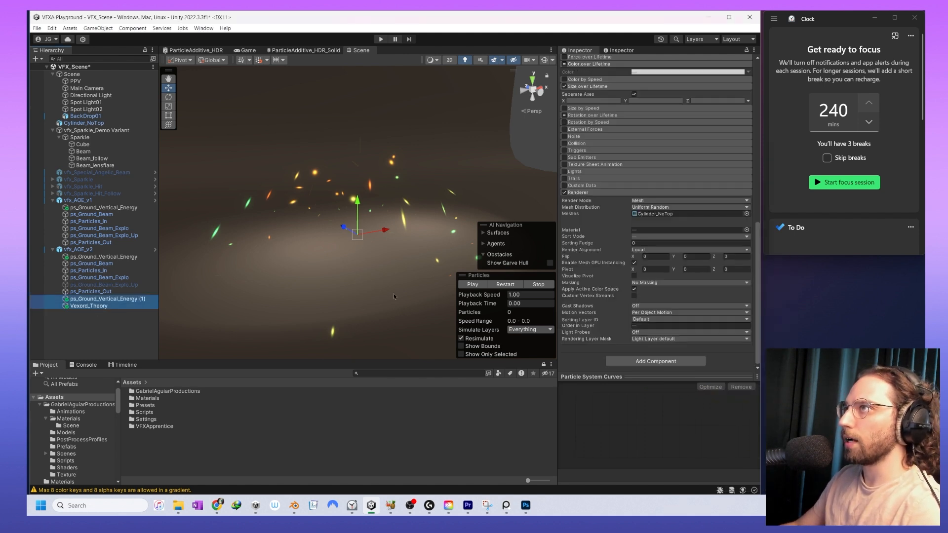
{"action": "left_click", "coordinate": [490, 287]}
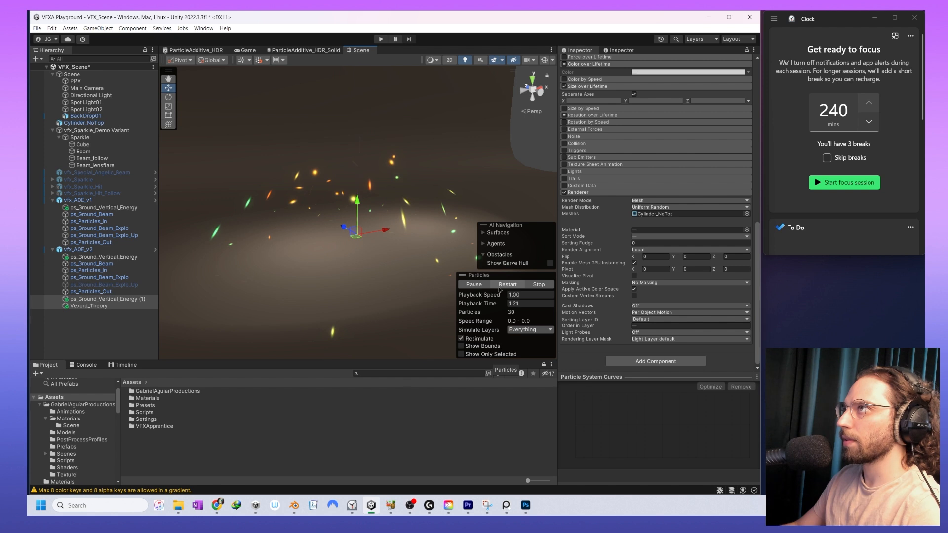
{"action": "left_click", "coordinate": [103, 257], "text": "shift"}
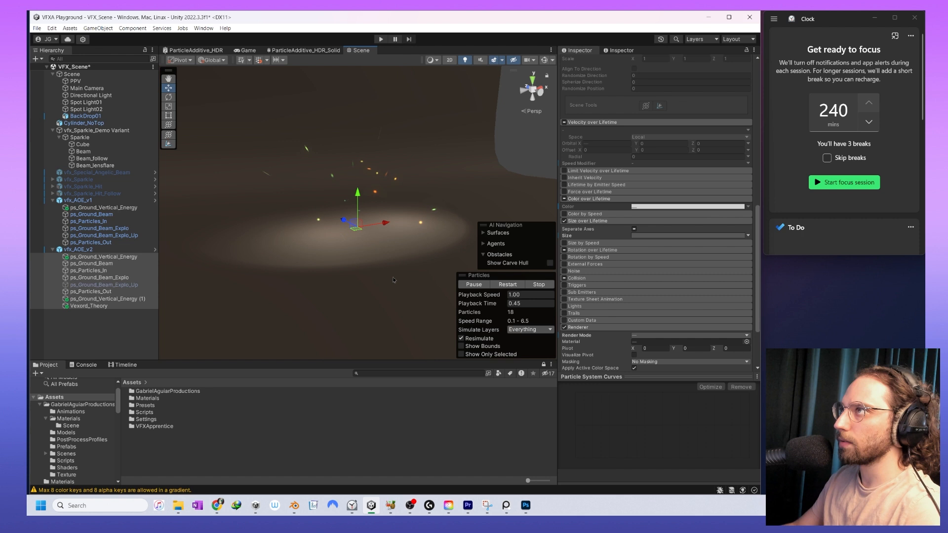
{"action": "right_click_drag", "start_coordinate": [374, 276], "coordinate": [385, 279], "text": "alt"}
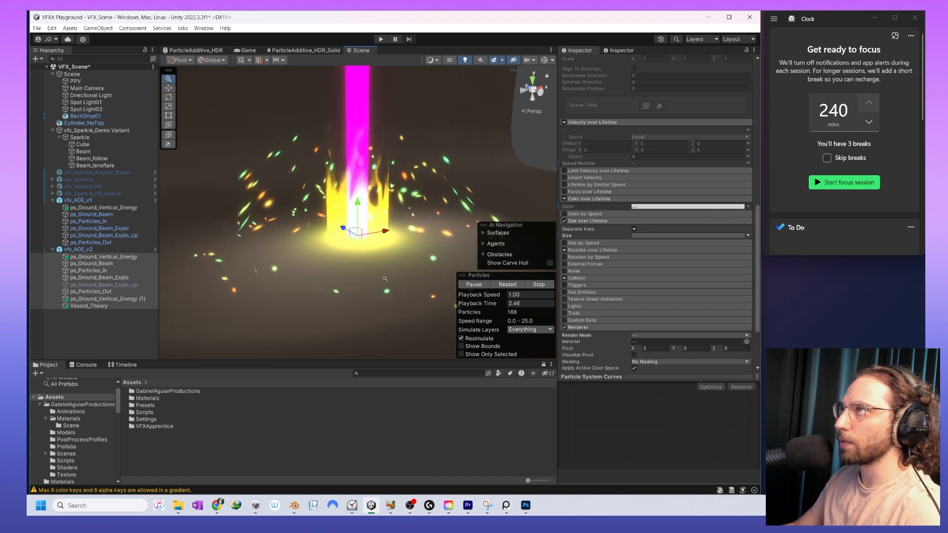
{"action": "left_click", "coordinate": [508, 285]}
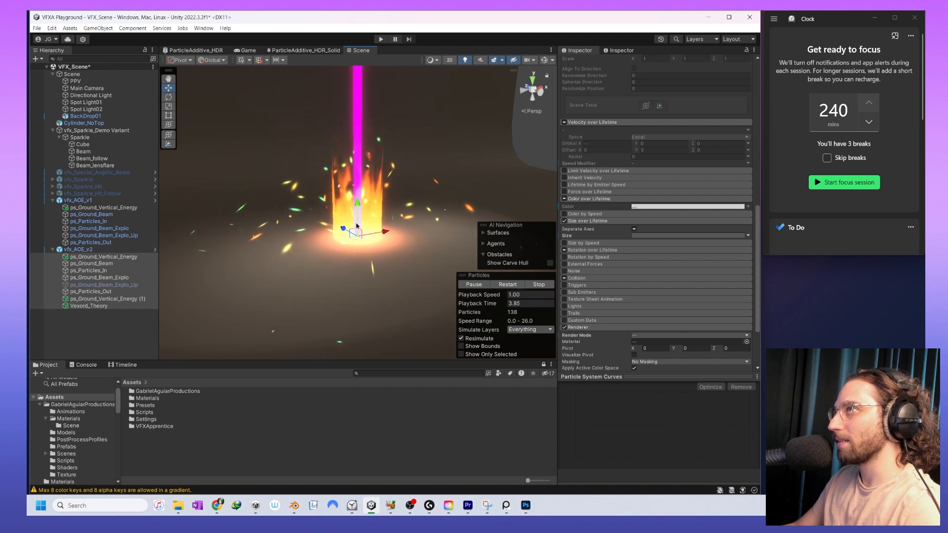
- Shift the hue of Vexord_Theory's m_Lazer_Solid HDR color from magenta to orange and replay the whole vfx_AOE_v2 effect
{"action": "left_click", "coordinate": [89, 306]}
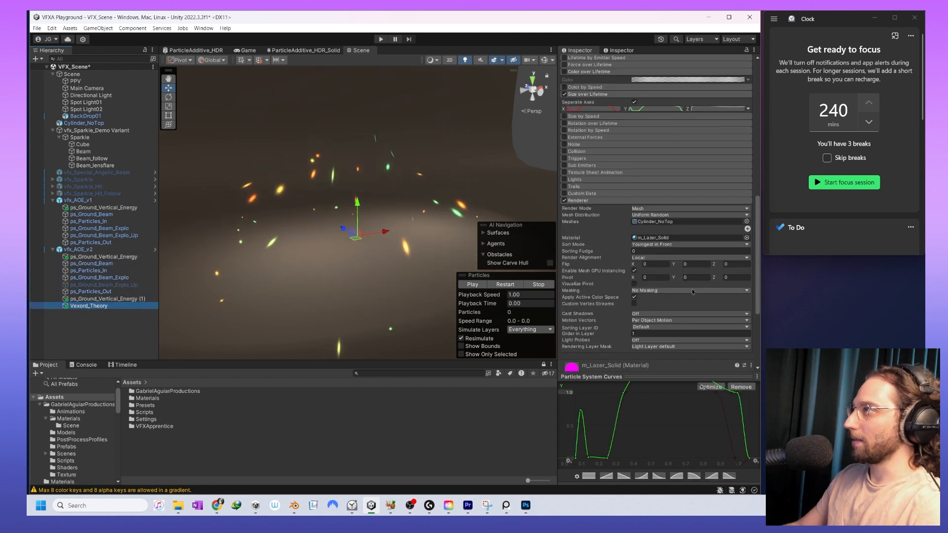
{"action": "scroll", "coordinate": [692, 292], "scroll_direction": "down", "scroll_amount": 3}
{"action": "scroll", "coordinate": [720, 328], "scroll_direction": "down", "scroll_amount": 2}
{"action": "left_click", "coordinate": [699, 342]}
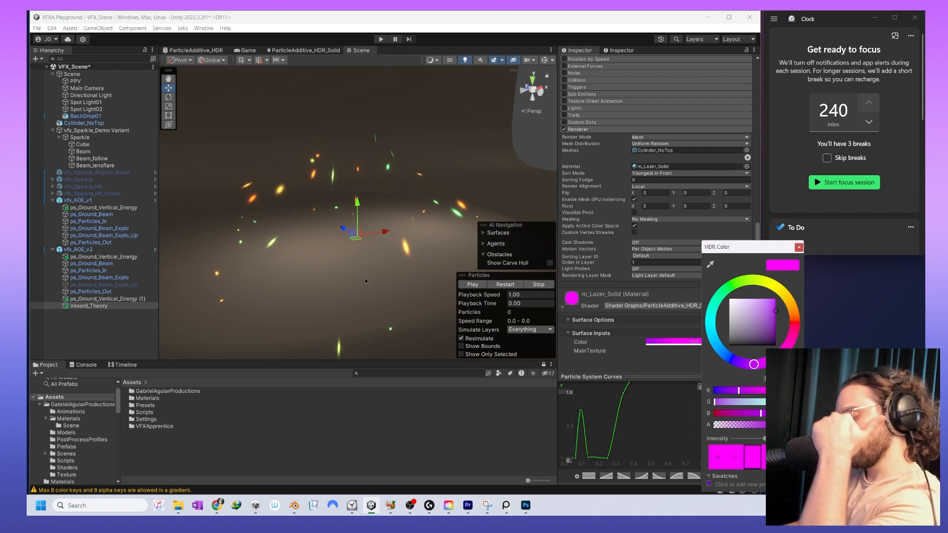
{"action": "left_click", "coordinate": [506, 285]}
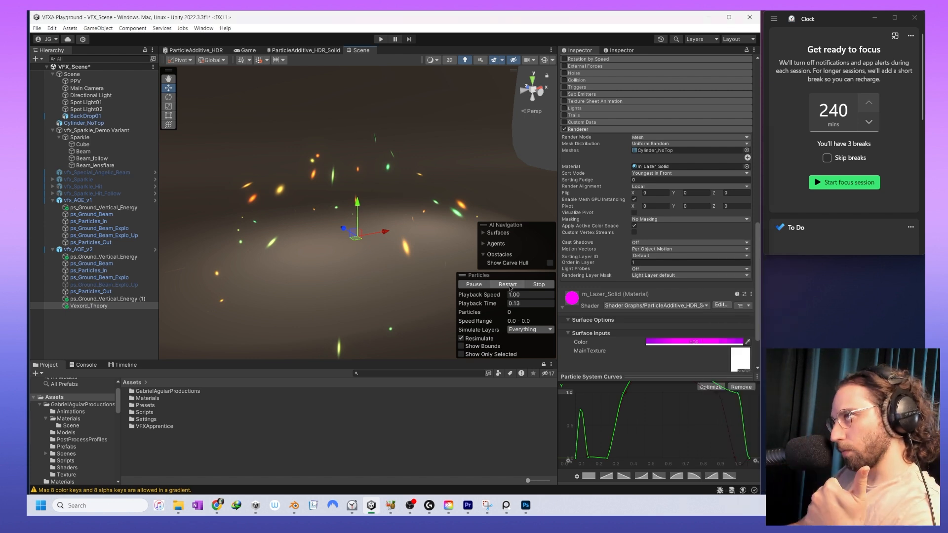
{"action": "left_click", "coordinate": [698, 342]}
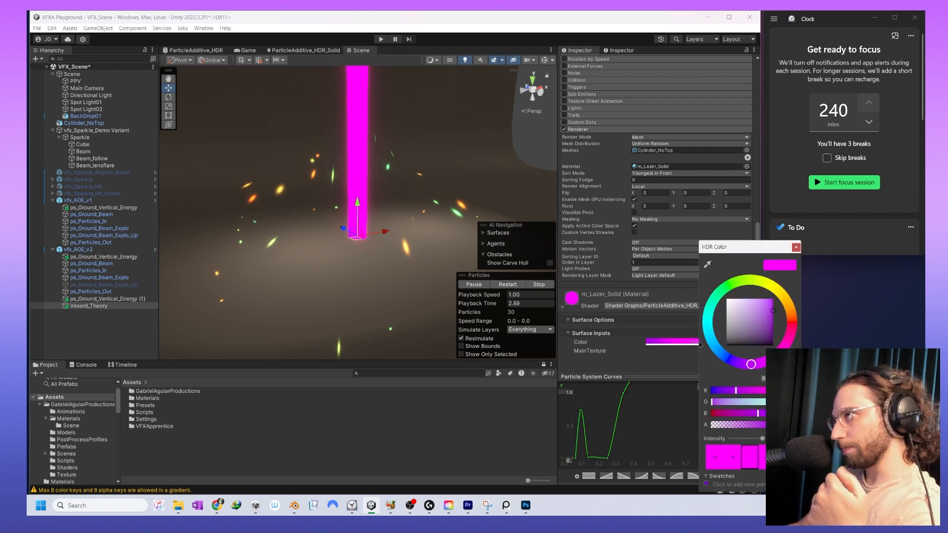
{"action": "left_click", "coordinate": [789, 309]}
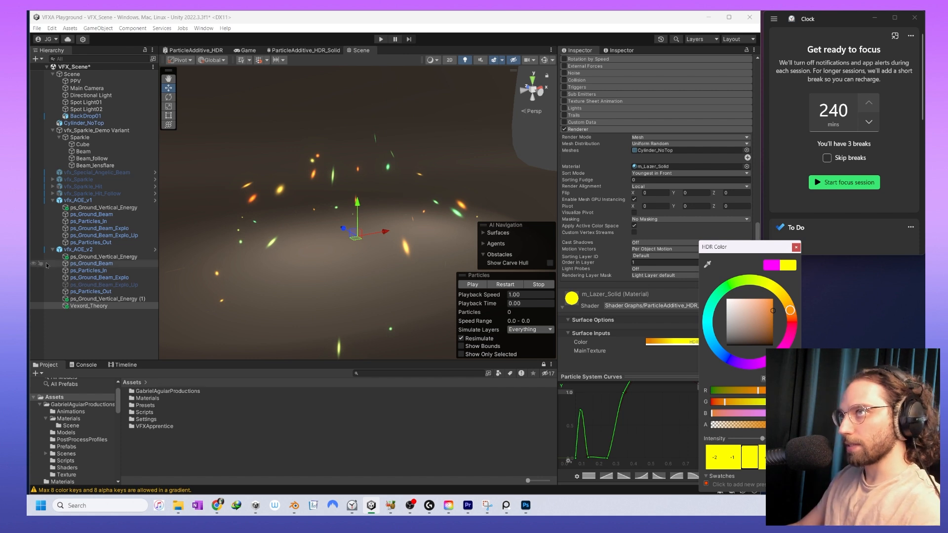
{"action": "left_click", "coordinate": [506, 285]}
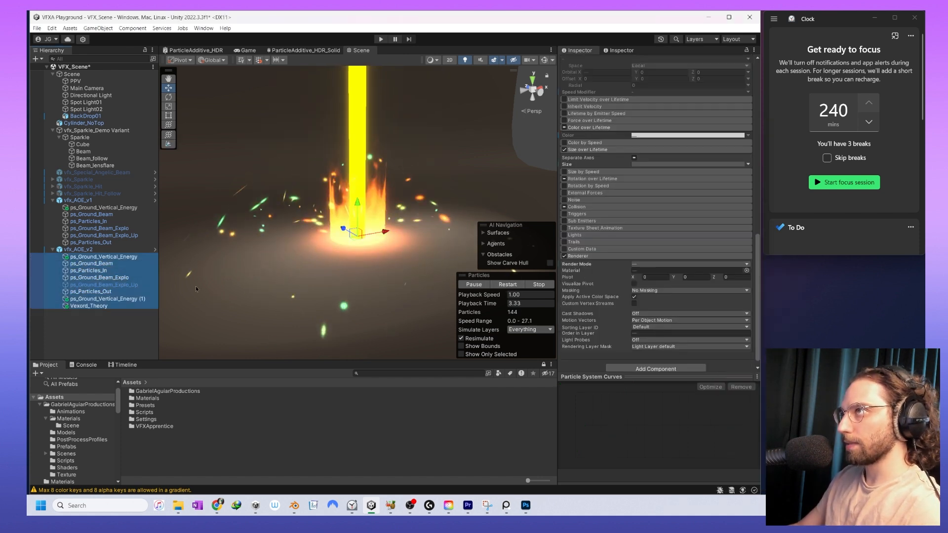
{"action": "left_click", "coordinate": [119, 299]}
{"action": "left_click", "coordinate": [130, 321]}
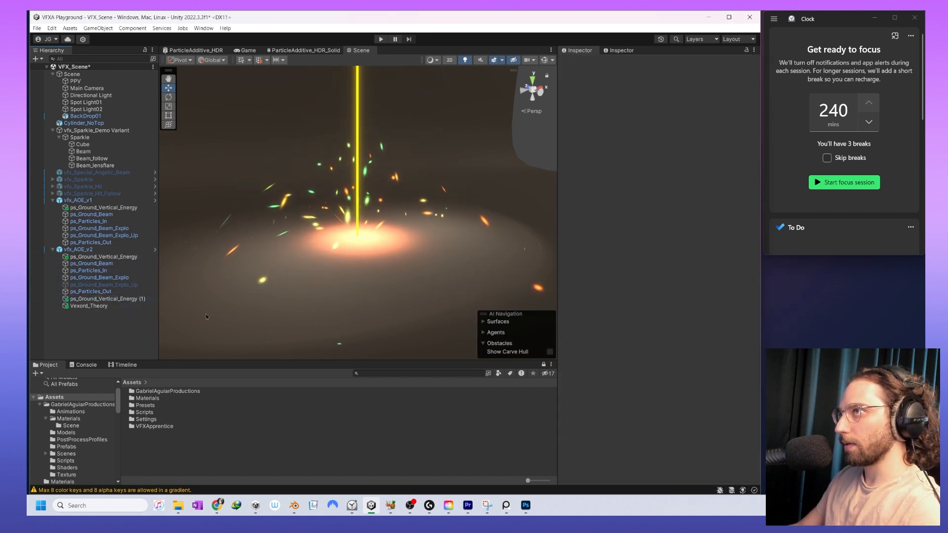
- Set Vexord_Theory's m_Lazer_Solid HDR color to a dark crimson, RGB 69, 0, 5, and replay all the vfx_AOE_v2 emitters
{"action": "left_click", "coordinate": [111, 307]}
{"action": "scroll", "coordinate": [669, 279], "scroll_direction": "down", "scroll_amount": 15}
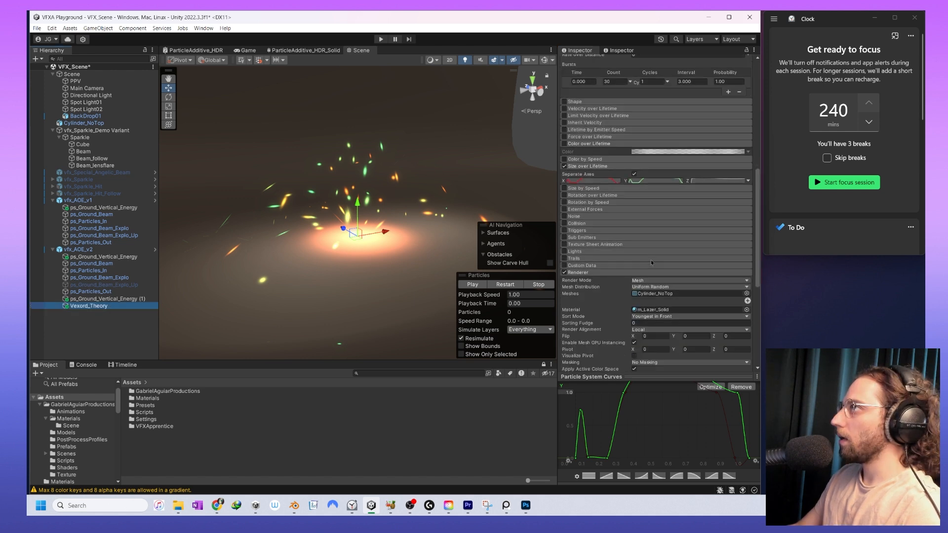
{"action": "left_click", "coordinate": [674, 281]}
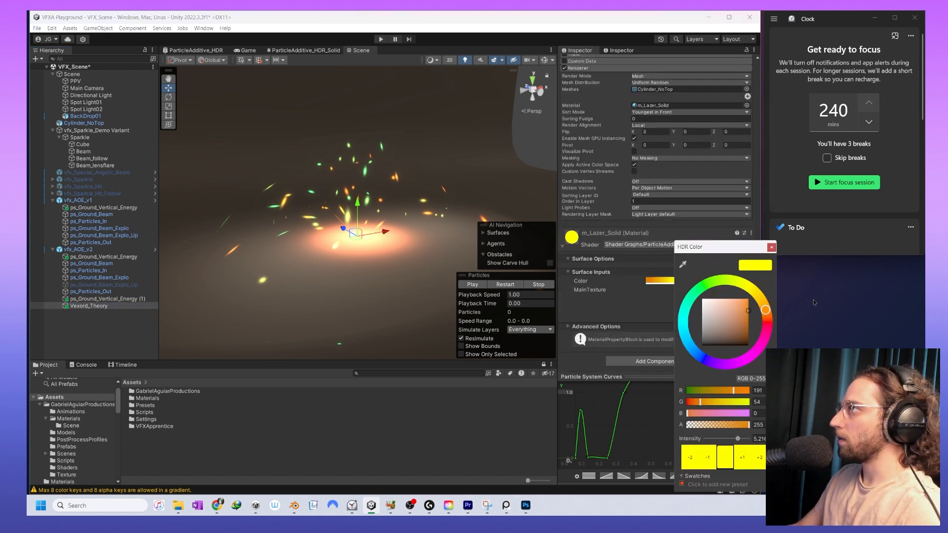
{"action": "left_click_drag", "start_coordinate": [771, 319], "coordinate": [767, 329]}
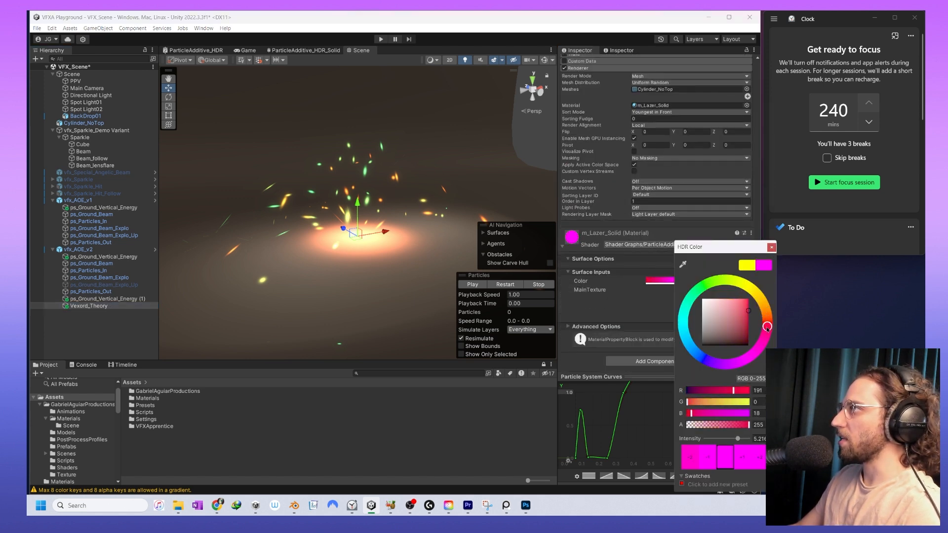
{"action": "left_click_drag", "start_coordinate": [722, 393], "coordinate": [704, 395]}
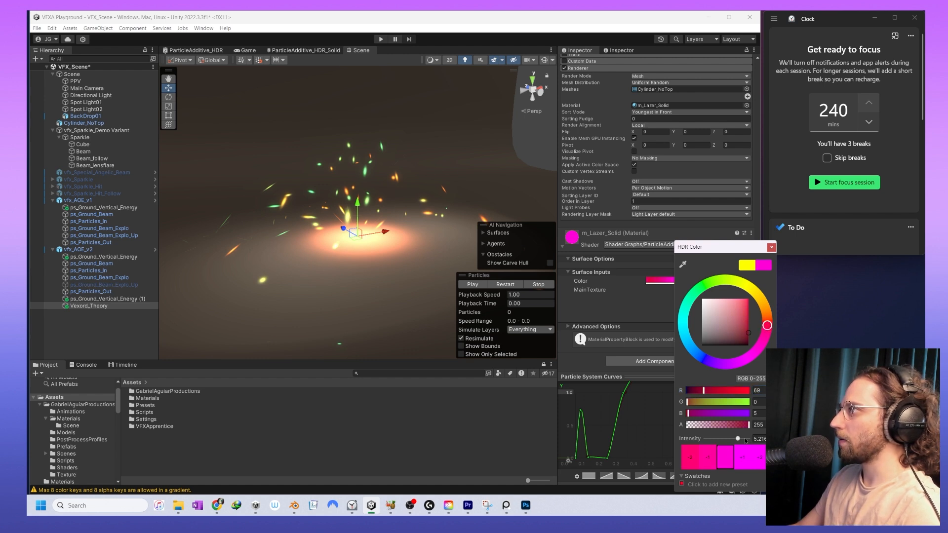
{"action": "left_click", "coordinate": [114, 256], "text": "shift"}
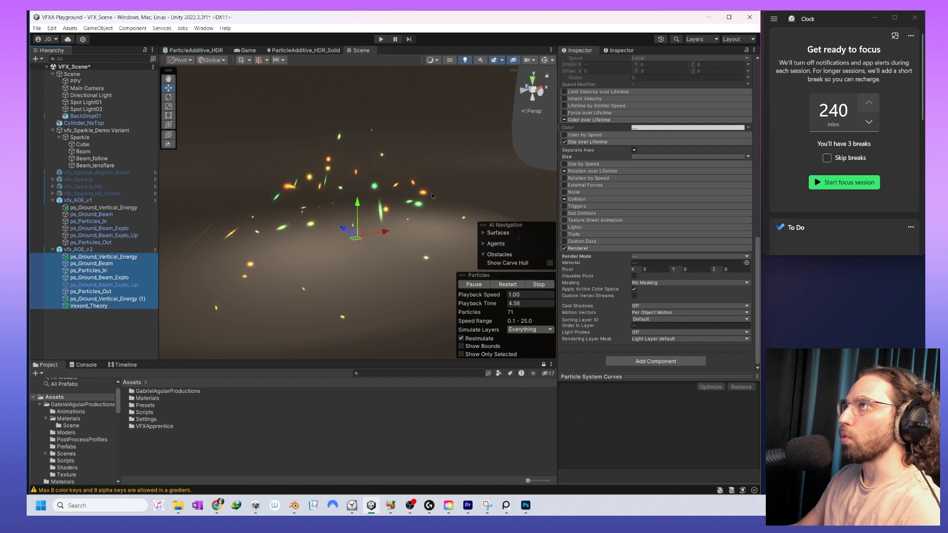
{"action": "left_click", "coordinate": [514, 286]}
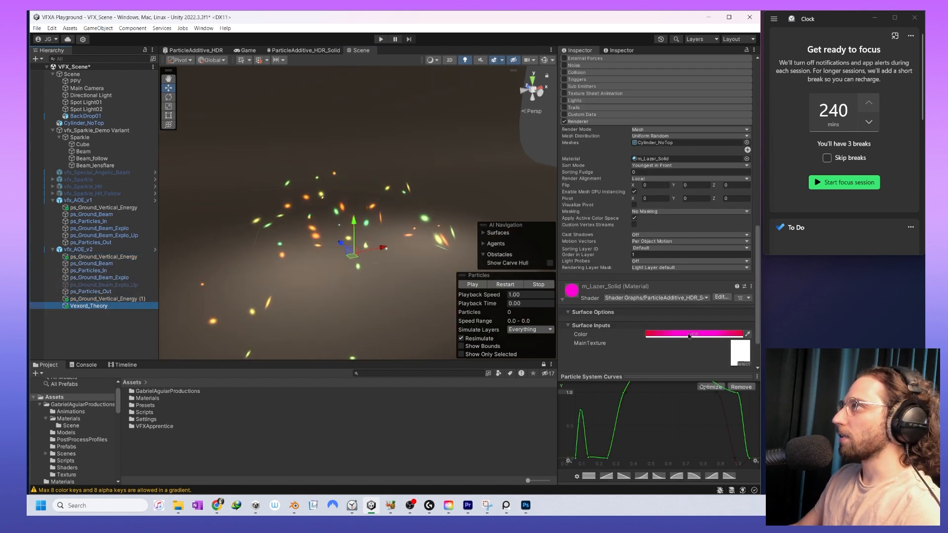
- Raise the intensity of Vexord_Theory's magenta m_Lazer_Solid HDR color and replay all the vfx_AOE_v2 emitters
{"action": "left_click", "coordinate": [689, 335]}
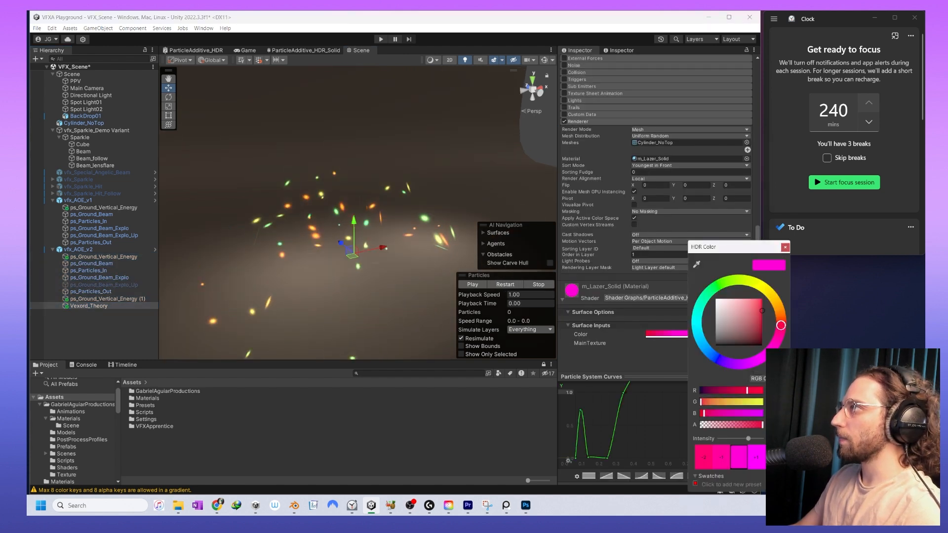
{"action": "type", "text": "5"}
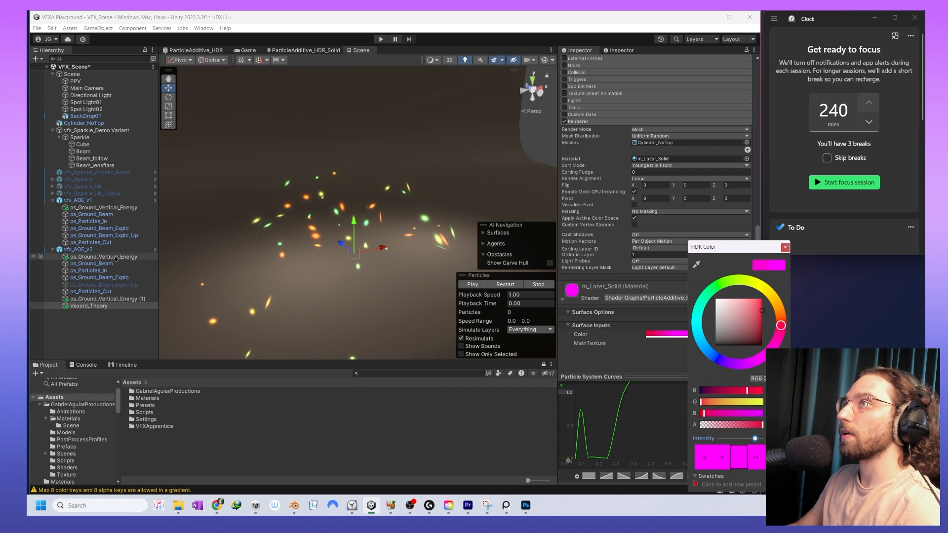
{"action": "left_click", "coordinate": [116, 257], "text": "shift"}
{"action": "left_click", "coordinate": [500, 285]}
- Shift the hue of Vexord_Theory's m_Lazer_Solid HDR color to cyan and replay all the vfx_AOE_v2 emitters
{"action": "left_click", "coordinate": [94, 306]}
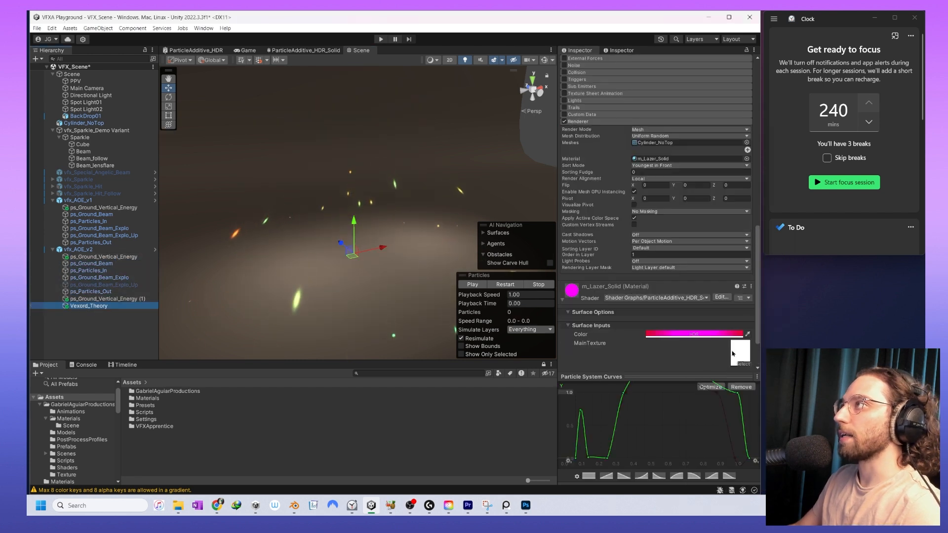
{"action": "left_click", "coordinate": [720, 336]}
{"action": "left_click", "coordinate": [731, 319]}
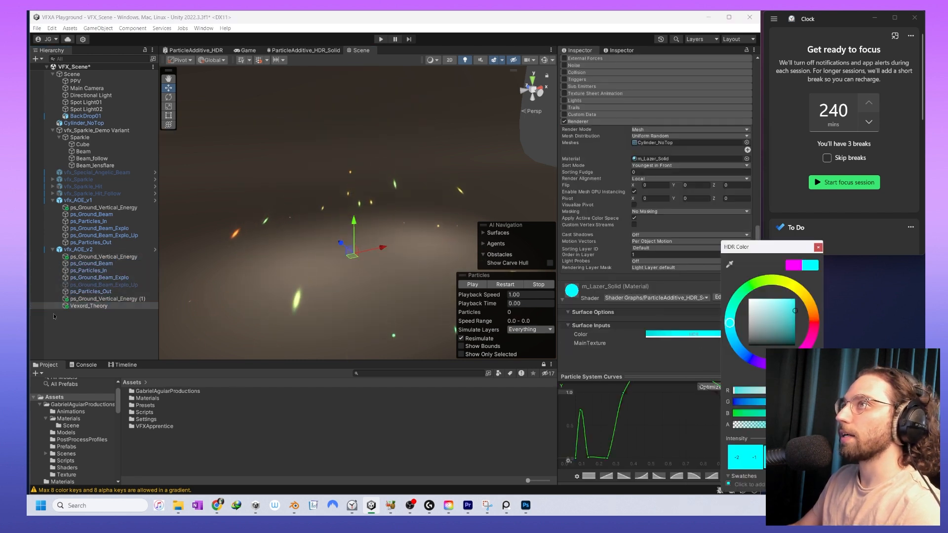
{"action": "left_click", "coordinate": [98, 257], "text": "shift"}
{"action": "left_click", "coordinate": [514, 285]}
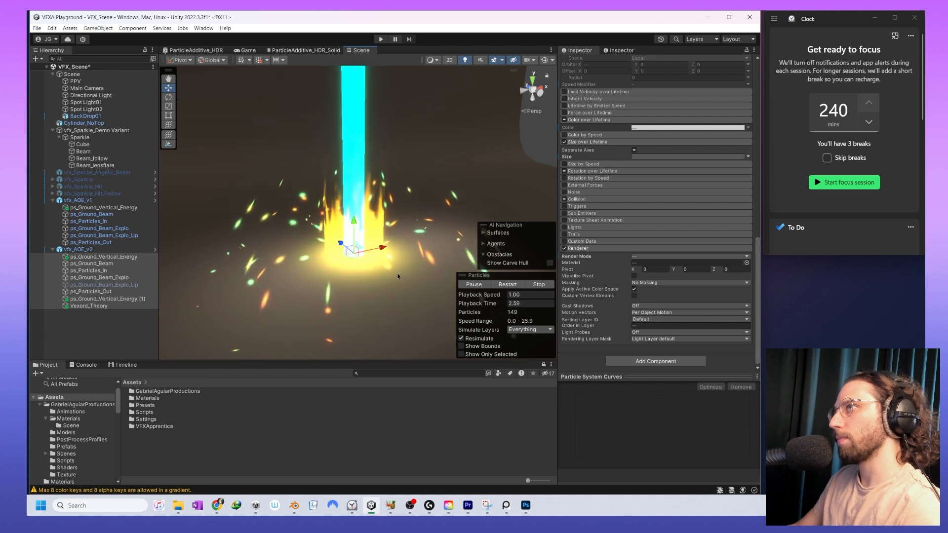
- Change the hue of Vexord_Theory's m_Lazer_Solid HDR color to red-orange and replay the whole vfx_AOE_v2 effect
{"action": "left_click", "coordinate": [91, 306]}
{"action": "left_click", "coordinate": [683, 334]}
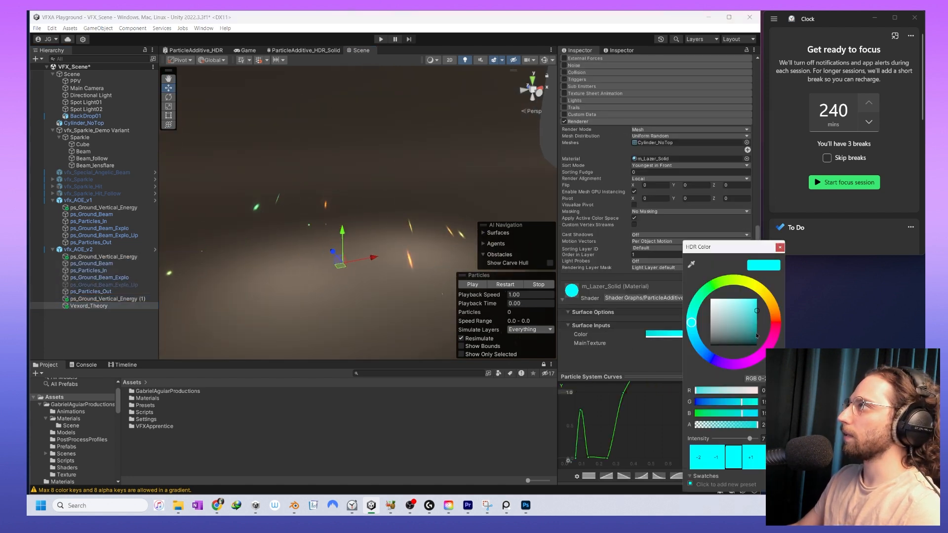
{"action": "left_click", "coordinate": [776, 324]}
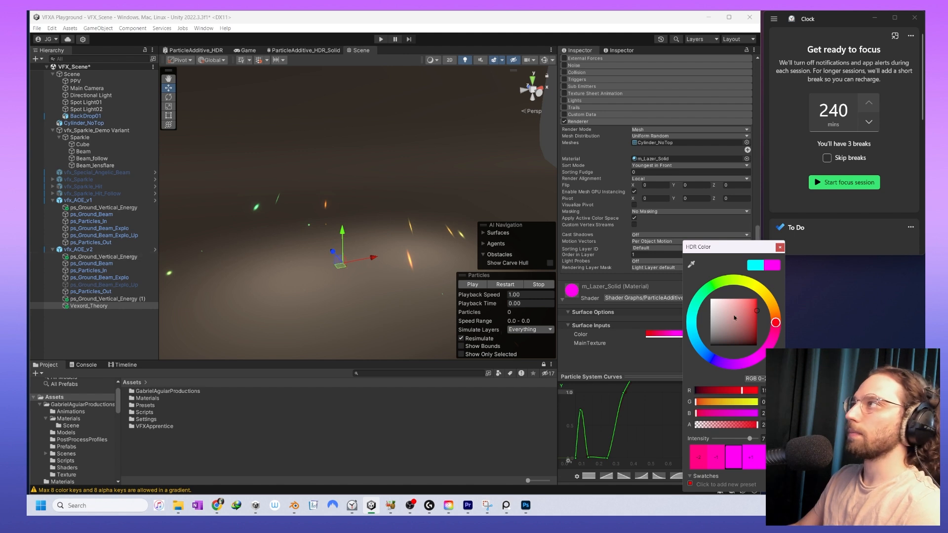
{"action": "left_click", "coordinate": [773, 312]}
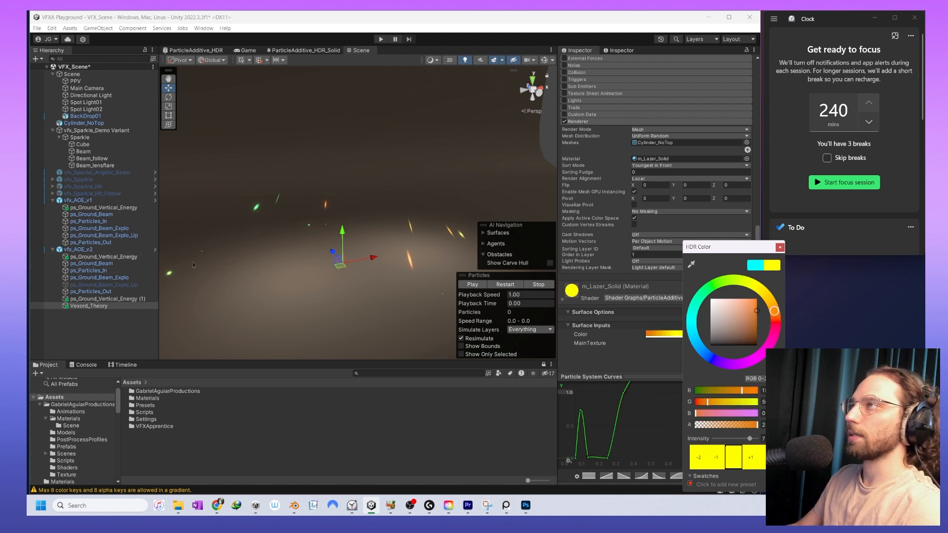
{"action": "left_click_drag", "start_coordinate": [773, 313], "coordinate": [774, 318]}
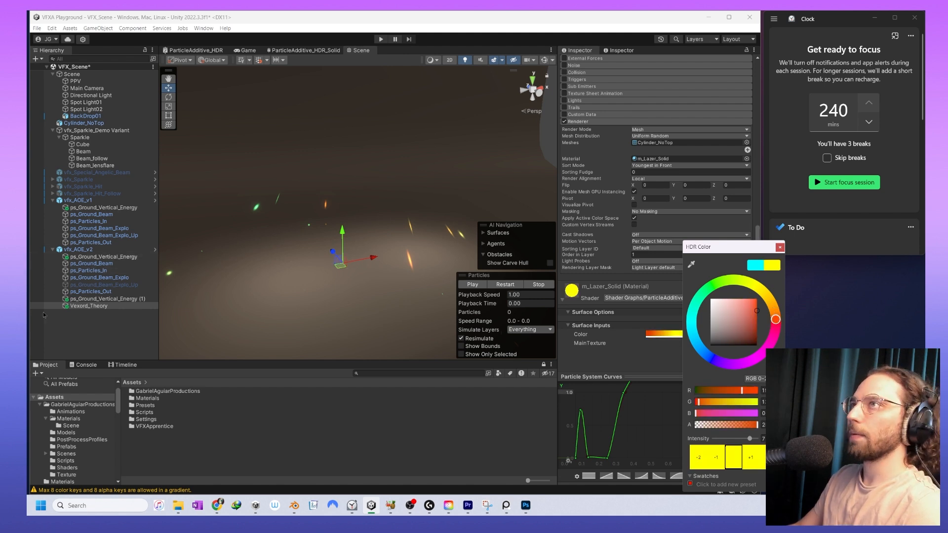
{"action": "left_click", "coordinate": [104, 257], "text": "shift"}
- Reduce the m_Lazer_Solid HDR color's intensity to 2.5 and replay all the vfx_AOE_v2 emitters
{"action": "left_click", "coordinate": [88, 306]}
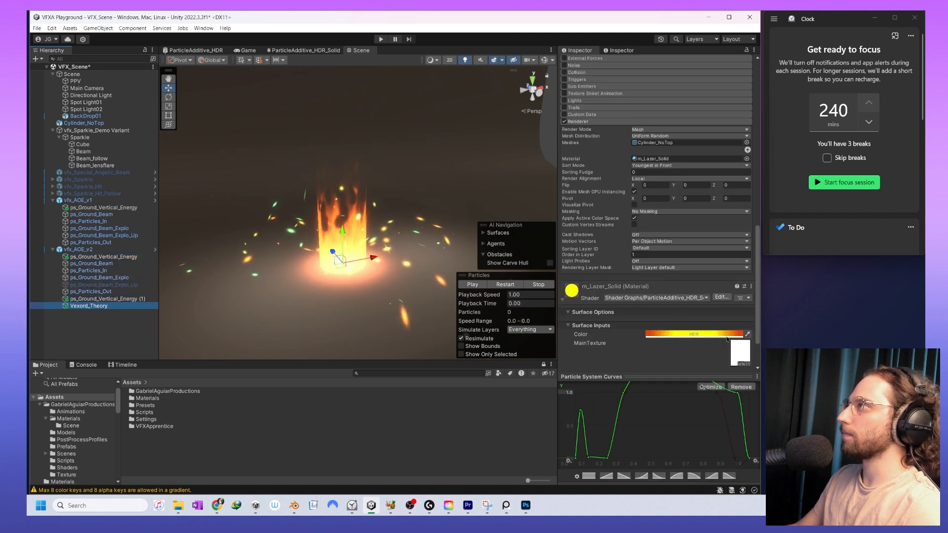
{"action": "left_click", "coordinate": [684, 334]}
{"action": "left_click_drag", "start_coordinate": [791, 438], "coordinate": [782, 438]}
{"action": "left_click", "coordinate": [106, 257], "text": "shift"}
- Shift the hue of Vexord_Theory's m_Lazer_Solid HDR color to green, RGB 22, 191, 0, and replay the vfx_AOE_v2 effect
{"action": "left_click", "coordinate": [89, 305]}
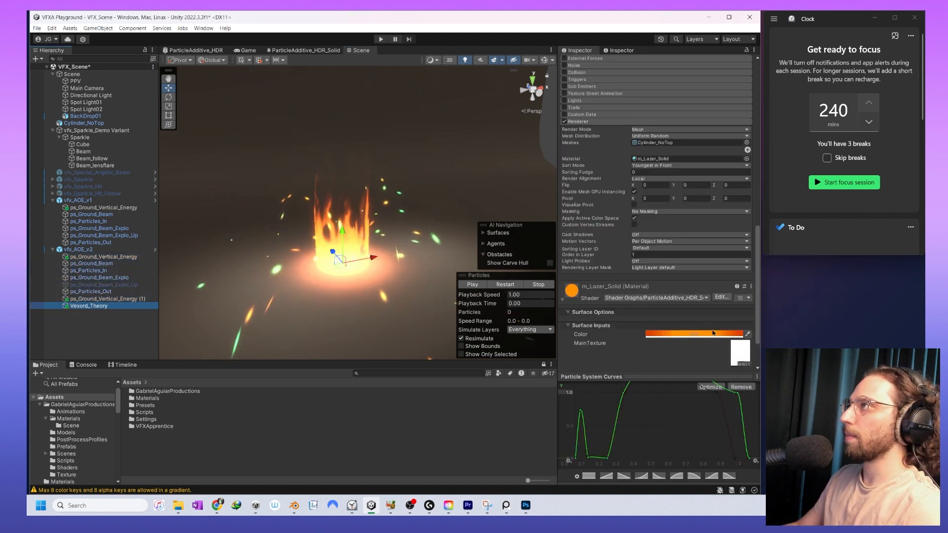
{"action": "left_click", "coordinate": [711, 334]}
{"action": "left_click", "coordinate": [745, 286]}
- Set Vexord_Theory's m_Lazer_Solid HDR color to blue, RGB 0, 35, 191, and replay all the vfx_AOE_v2 emitters
{"action": "left_click", "coordinate": [110, 306]}
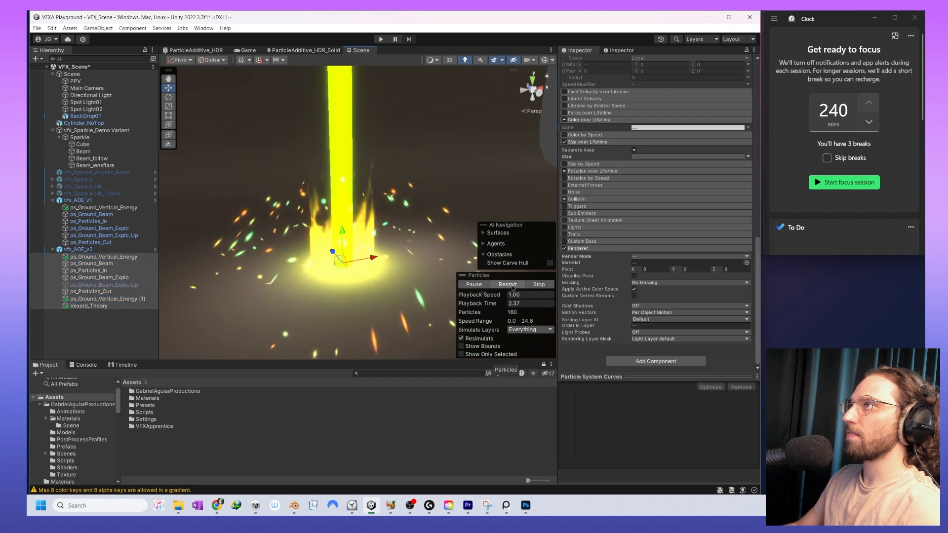
{"action": "left_click", "coordinate": [694, 334]}
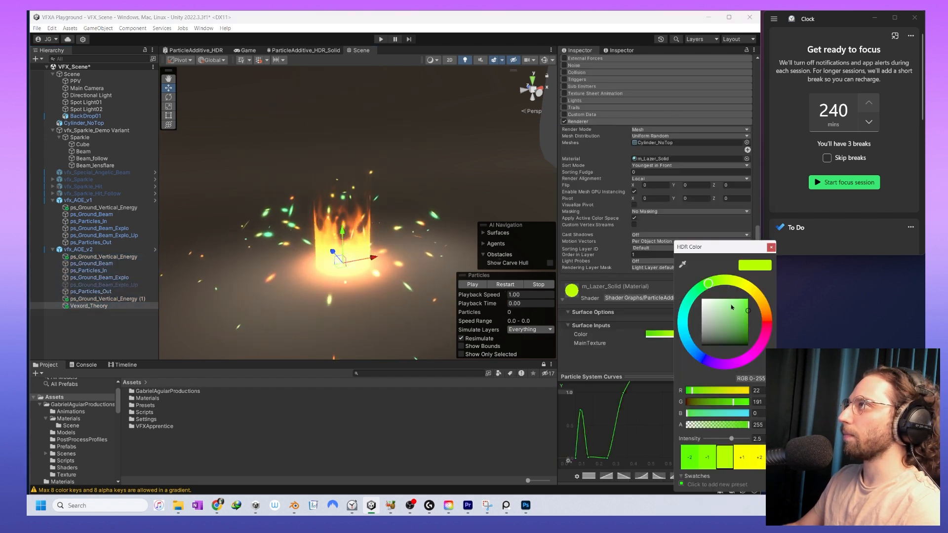
{"action": "left_click_drag", "start_coordinate": [684, 344], "coordinate": [693, 352]}
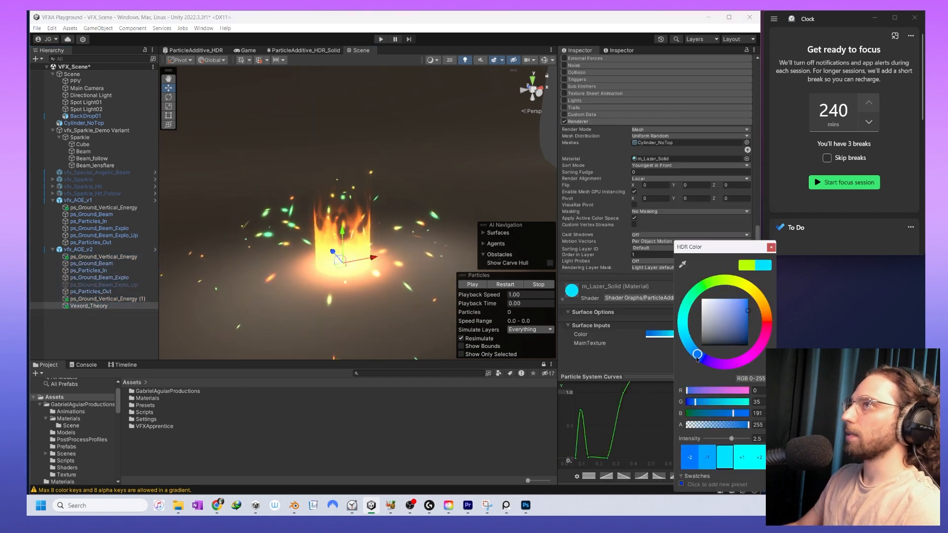
{"action": "left_click", "coordinate": [106, 256], "text": "shift"}
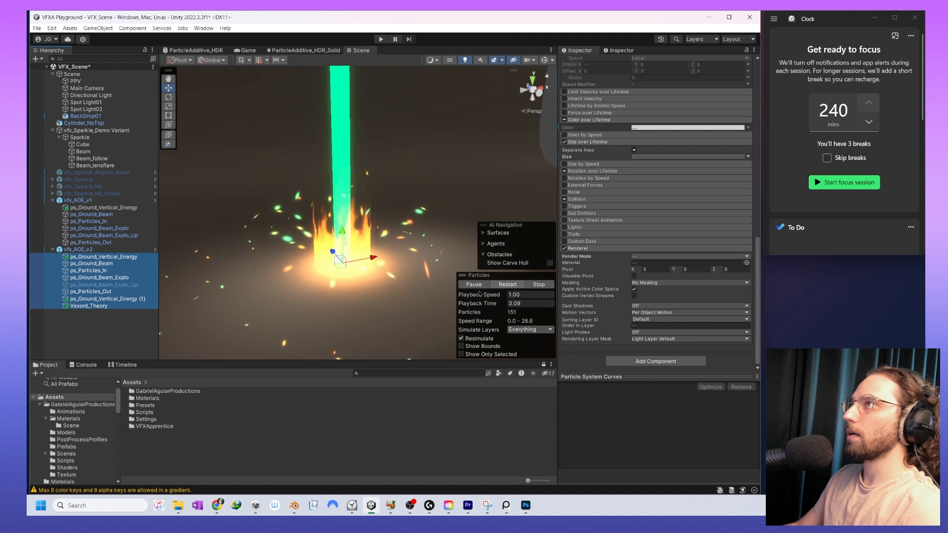
- Try to apply all of vfx_AOE_v2's overrides to its source prefab, and review the overrides of vfx_AOE_v1
{"action": "left_click", "coordinate": [91, 250]}
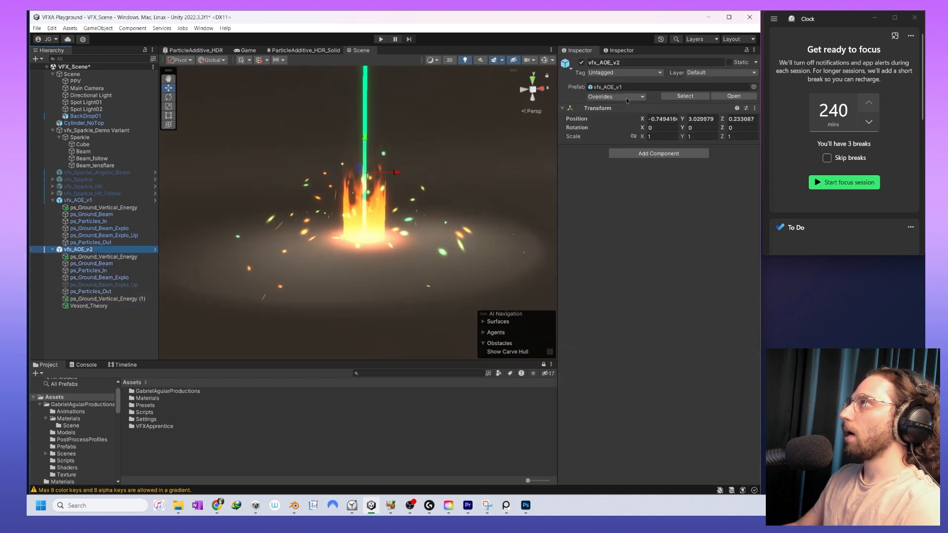
{"action": "left_click", "coordinate": [636, 99]}
{"action": "left_click", "coordinate": [688, 237]}
{"action": "left_click", "coordinate": [94, 201]}
{"action": "left_click", "coordinate": [616, 96]}
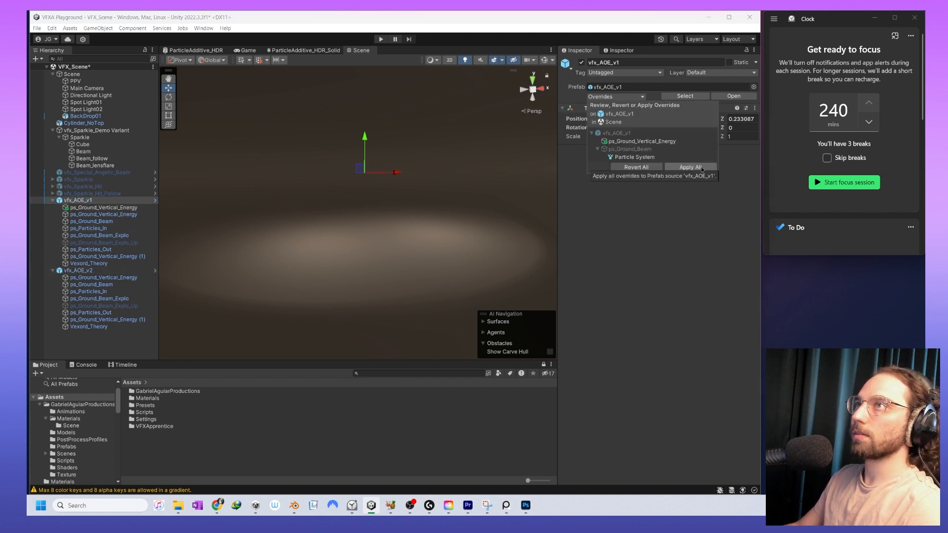
{"action": "left_click", "coordinate": [119, 271]}
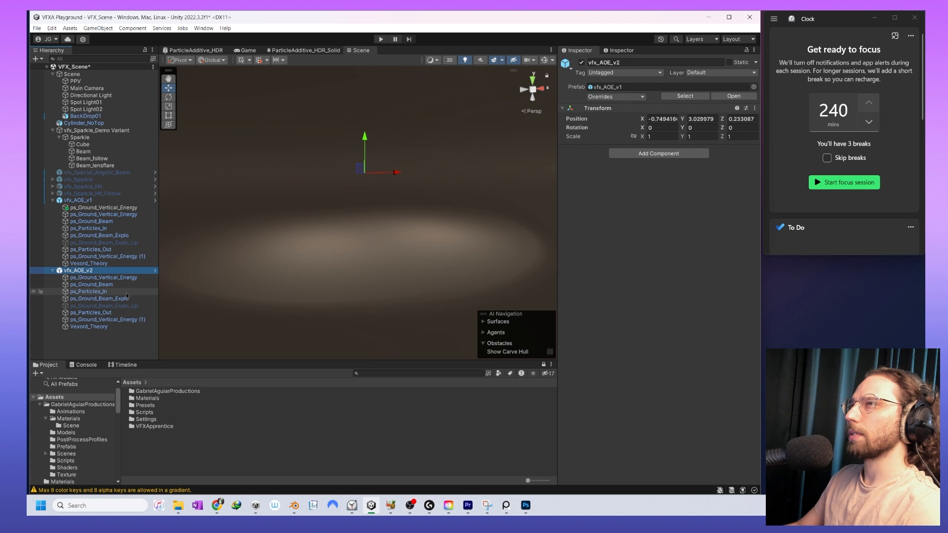
- Save vfx_AOE_v2 as a new original prefab in the GabrielAguiarProductions Prefabs folder
{"action": "left_click", "coordinate": [59, 406]}
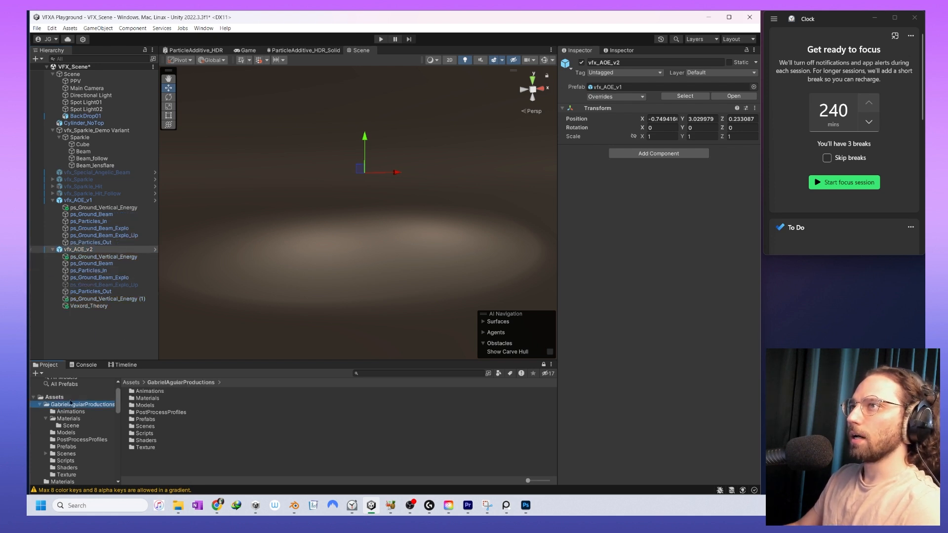
{"action": "double_click", "coordinate": [149, 420]}
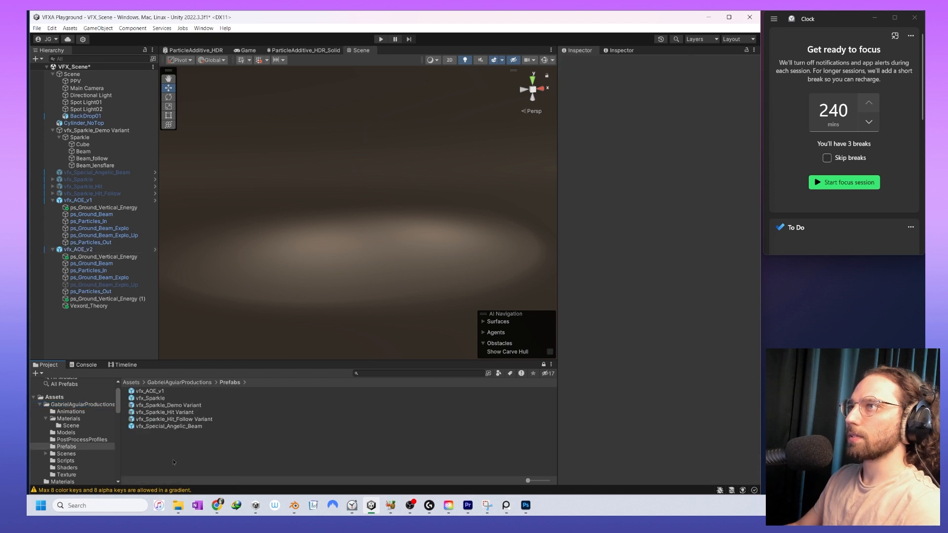
{"action": "left_click", "coordinate": [104, 251]}
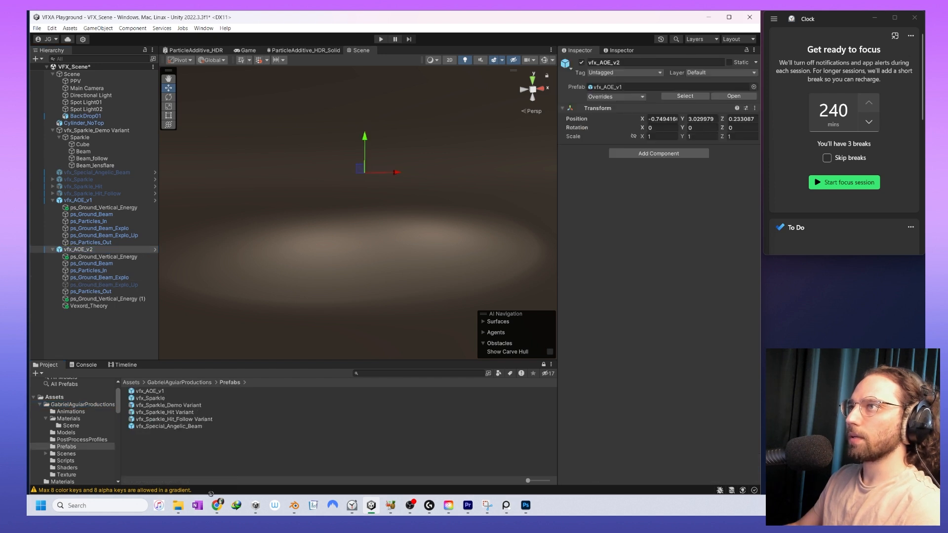
{"action": "left_click_drag", "start_coordinate": [192, 454], "coordinate": [193, 455]}
{"action": "left_click", "coordinate": [376, 273]}
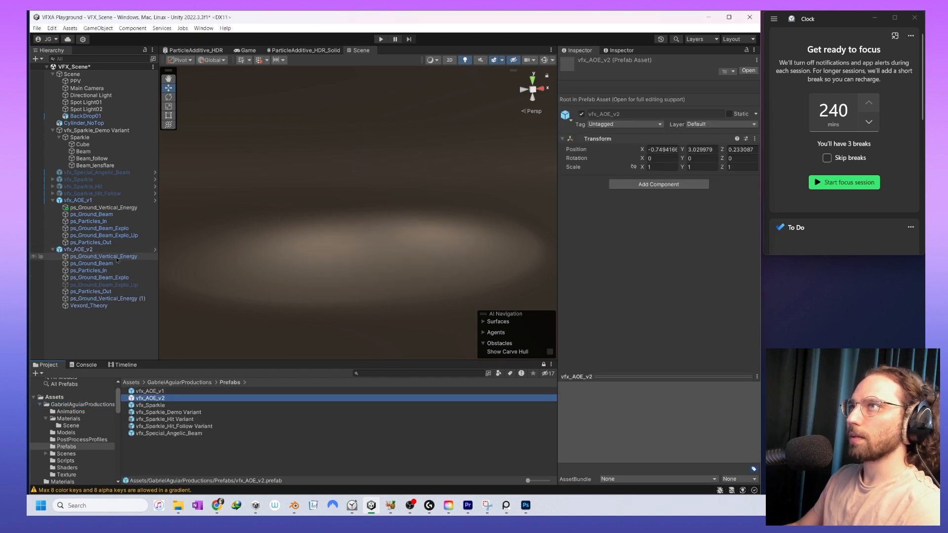
- Apply all of vfx_AOE_v1's overrides to its prefab and select vfx_AOE_v2 to check its prefab link
{"action": "left_click", "coordinate": [103, 201]}
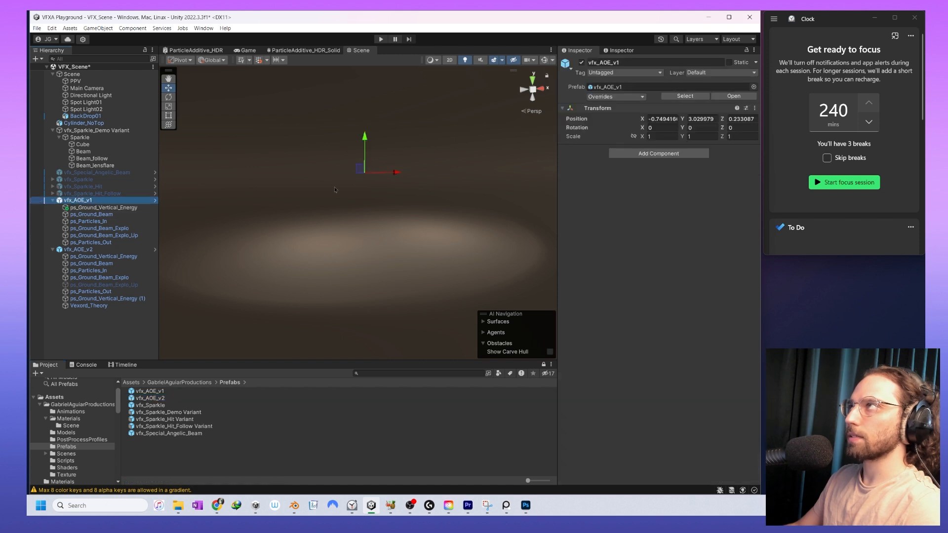
{"action": "left_click", "coordinate": [616, 97]}
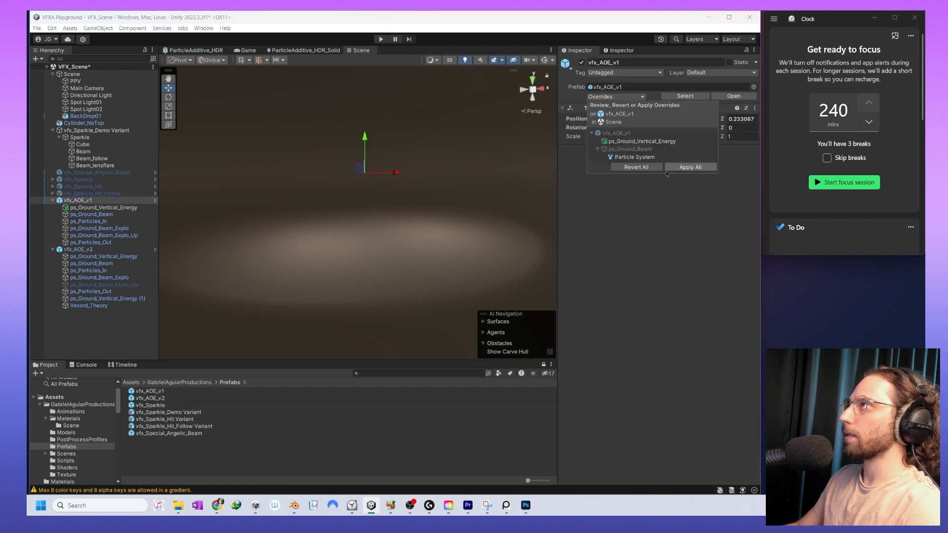
{"action": "left_click", "coordinate": [689, 167]}
{"action": "left_click", "coordinate": [78, 249]}
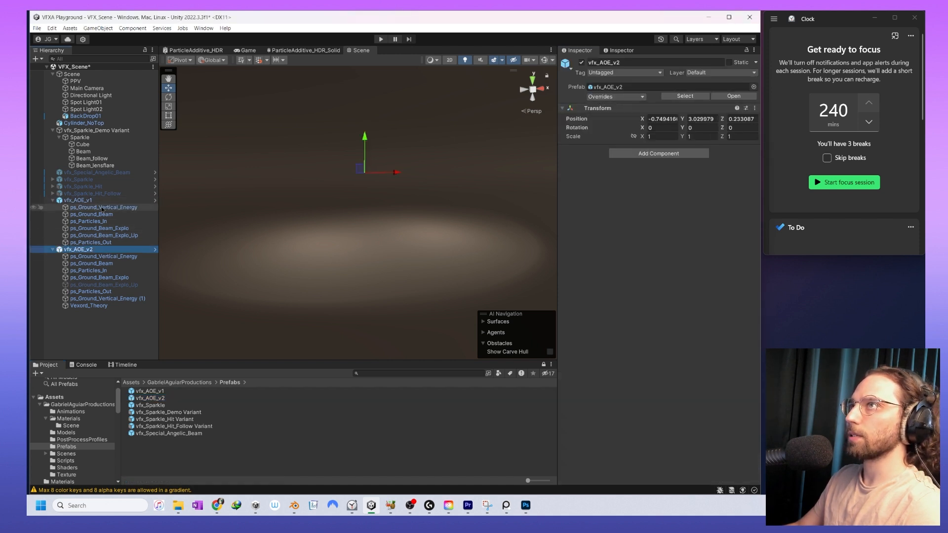
- Replay all the vfx_AOE_v1 emitters and all the vfx_AOE_v2 emitters to compare the two effects
{"action": "left_click", "coordinate": [102, 207]}
{"action": "left_click", "coordinate": [91, 242], "text": "shift"}
{"action": "left_click", "coordinate": [507, 285]}
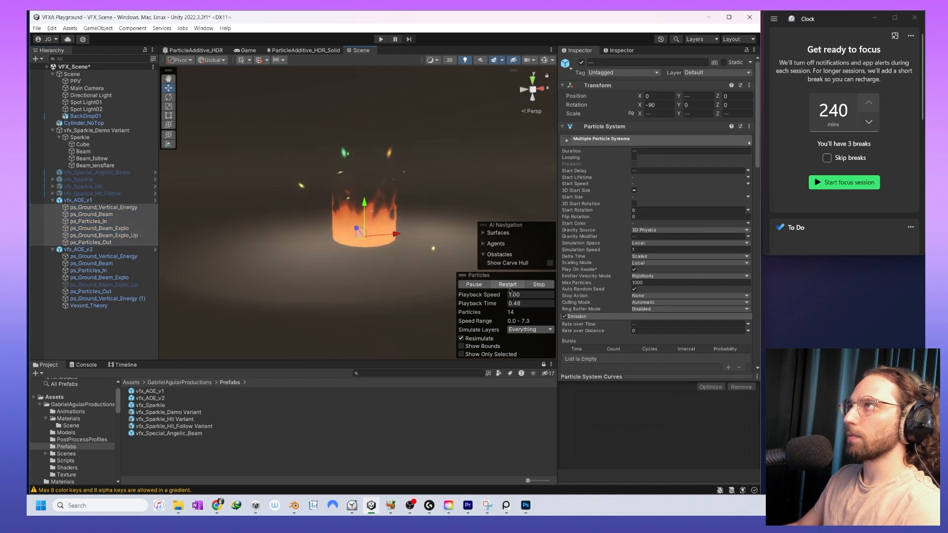
{"action": "left_click", "coordinate": [102, 256]}
{"action": "left_click", "coordinate": [89, 306], "text": "shift"}
{"action": "left_click", "coordinate": [507, 284]}
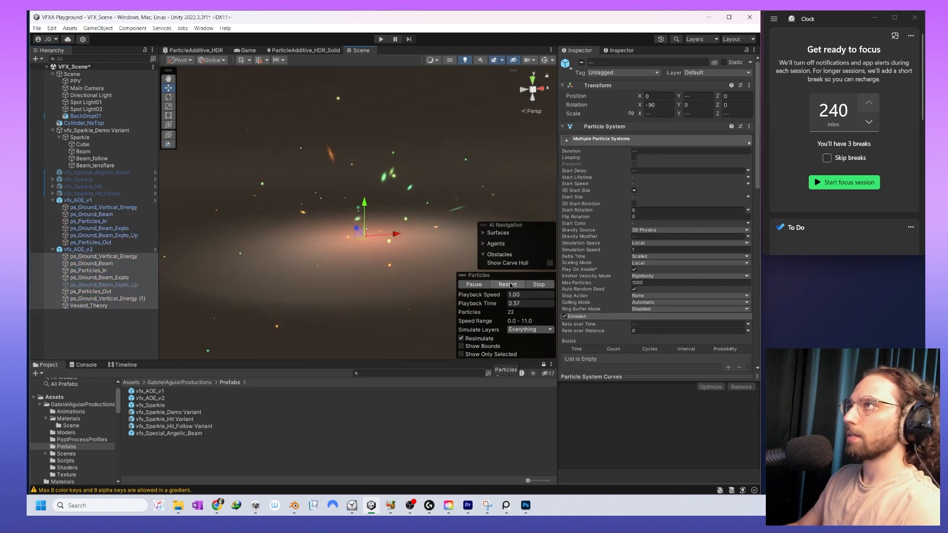
- Examine the HDR color of Vexord_Theory's m_Lazer_Solid material
{"action": "left_click", "coordinate": [108, 307]}
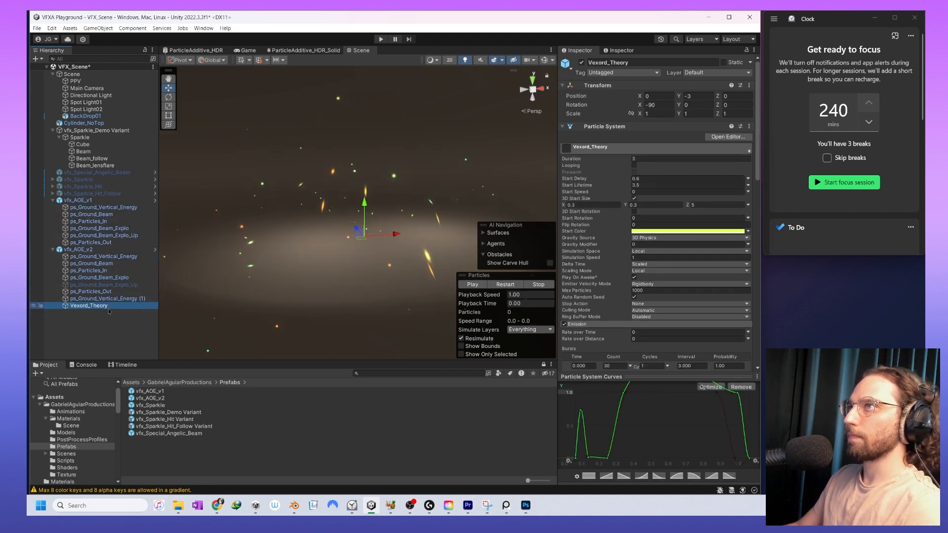
{"action": "scroll", "coordinate": [708, 298], "scroll_direction": "down", "scroll_amount": 15}
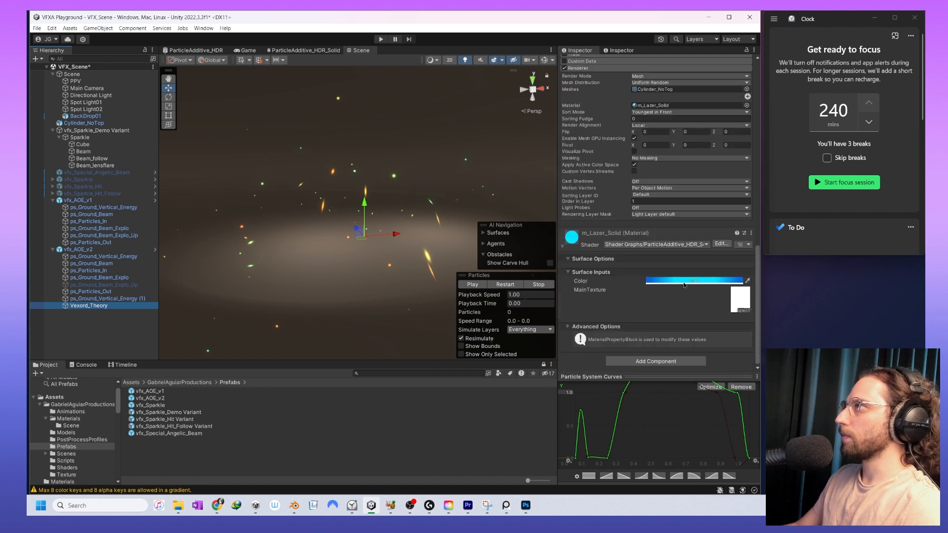
{"action": "left_click", "coordinate": [685, 281]}
{"action": "left_click", "coordinate": [713, 304]}
{"action": "left_click", "coordinate": [599, 297]}
{"action": "scroll", "coordinate": [580, 271], "scroll_direction": "up", "scroll_amount": 10}
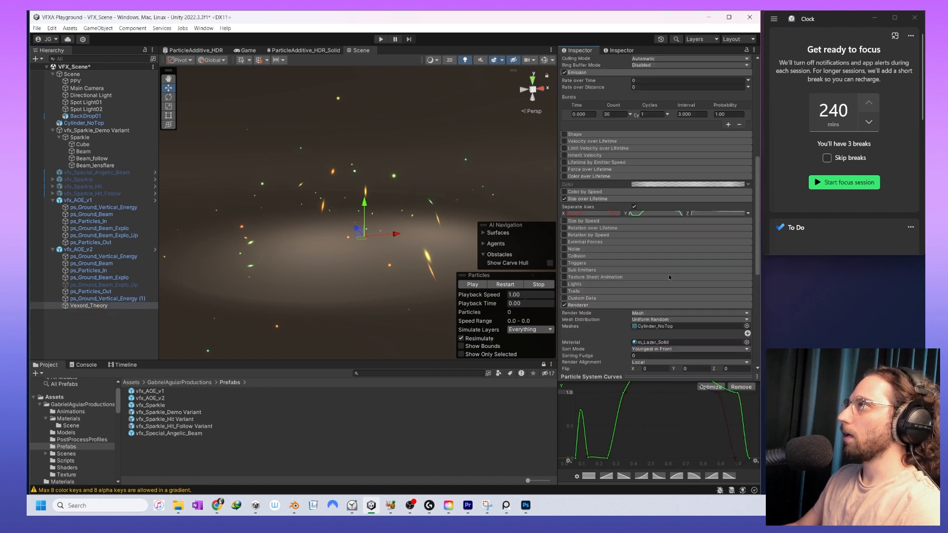
- Delete the first three alpha keys from Vexord_Theory's Color over Lifetime gradient
{"action": "left_click", "coordinate": [691, 184]}
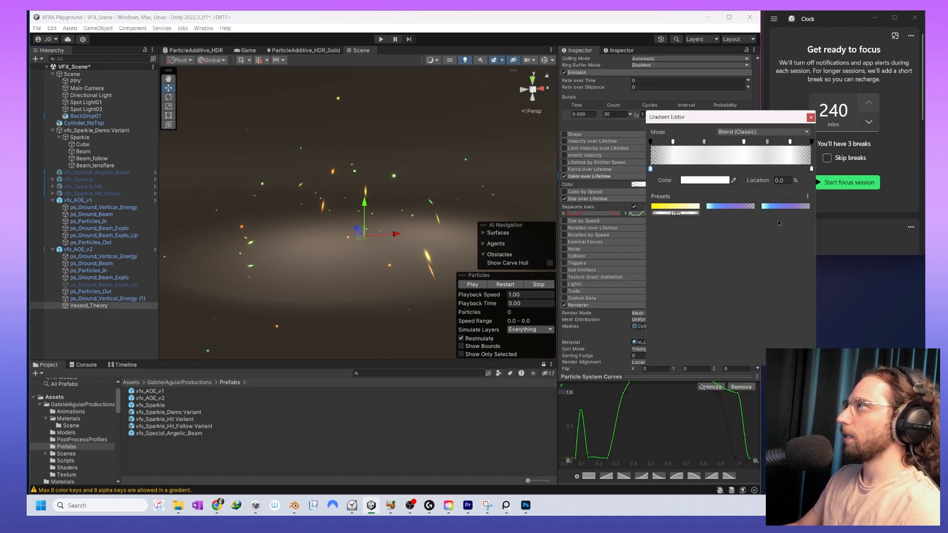
{"action": "left_click", "coordinate": [650, 143]}
{"action": "key", "text": "Delete"}
{"action": "left_click", "coordinate": [672, 143]}
{"action": "key", "text": "Delete"}
{"action": "left_click", "coordinate": [705, 144]}
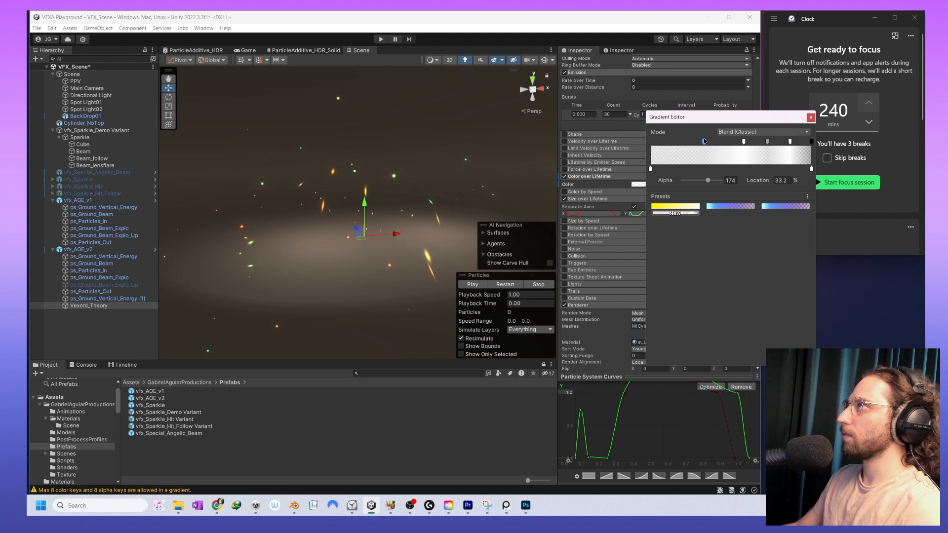
{"action": "key", "text": "Delete"}
- Move the gradient's first remaining alpha key to 0%, set its alpha to 255, and delete the alpha key after it
{"action": "left_click_drag", "start_coordinate": [744, 143], "coordinate": [674, 143]}
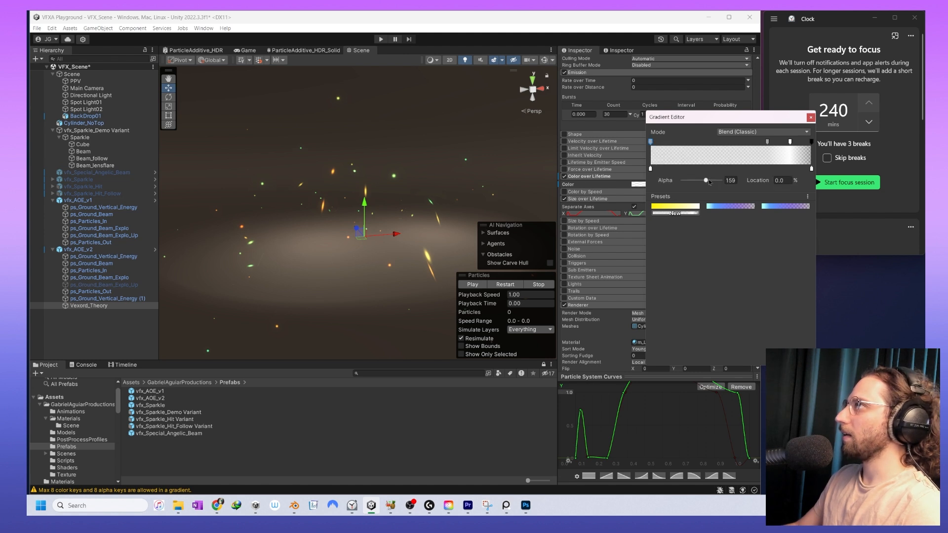
{"action": "left_click_drag", "start_coordinate": [709, 181], "coordinate": [740, 180]}
{"action": "left_click", "coordinate": [766, 142]}
{"action": "key", "text": "Delete"}
- Add a 255 alpha key at about 96% in Vexord_Theory's Color over Lifetime gradient and fade the alpha to 0 at 100%
{"action": "mouse_move", "coordinate": [810, 143]}
{"action": "left_mouse_down"}
{"action": "mouse_move", "coordinate": [810, 119]}
{"action": "mouse_move", "coordinate": [813, 143]}
{"action": "left_mouse_up"}
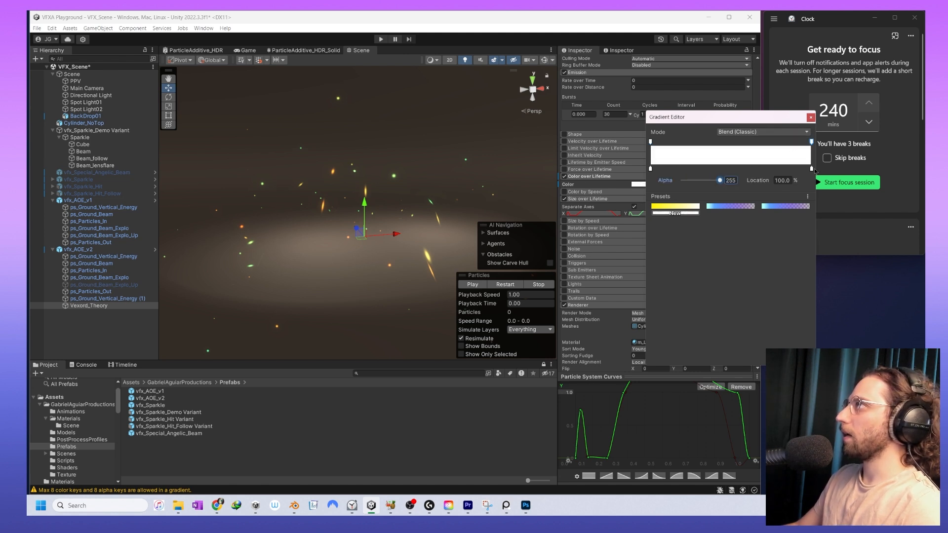
{"action": "key", "text": "Delete"}
{"action": "left_click", "coordinate": [811, 142]}
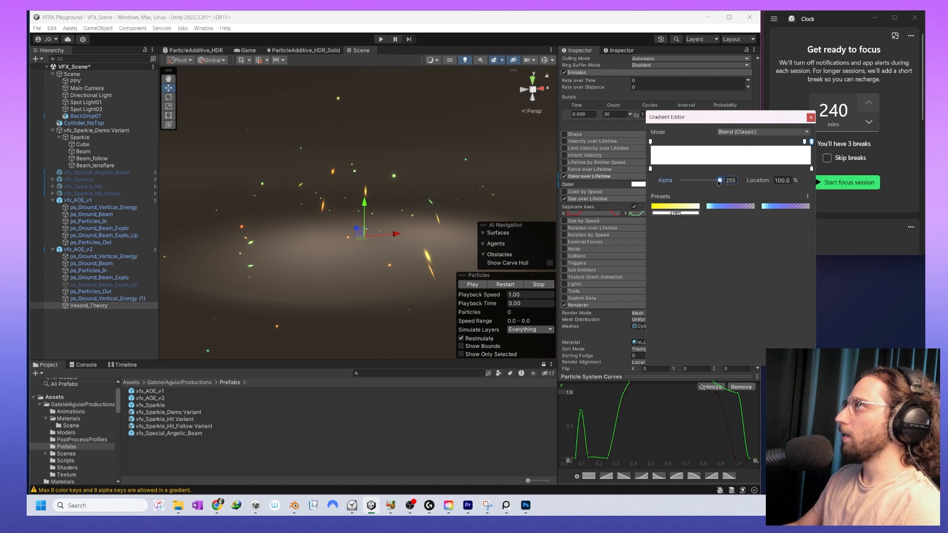
- Color the first key of Vexord_Theory's gradient cyan and the last key red
{"action": "left_click", "coordinate": [810, 169]}
{"action": "left_click", "coordinate": [692, 180]}
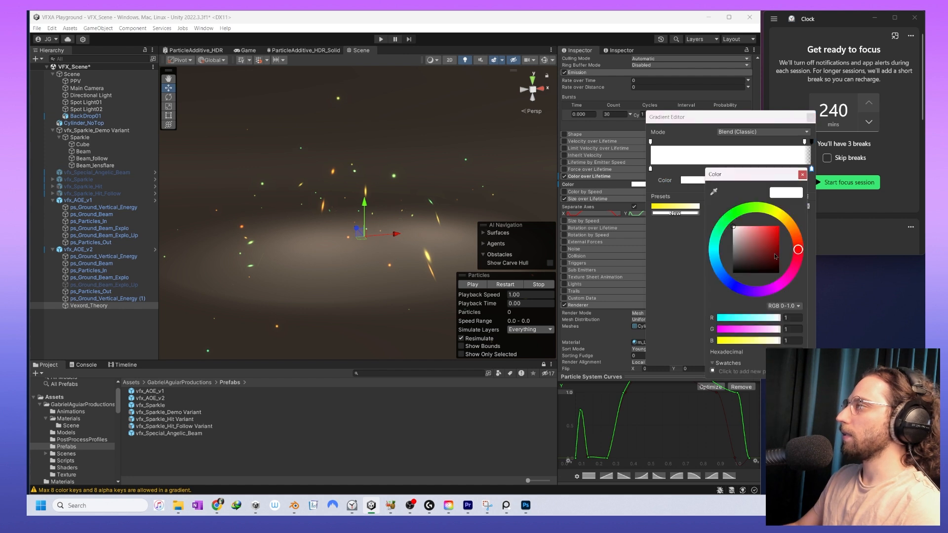
{"action": "left_click_drag", "start_coordinate": [775, 257], "coordinate": [815, 207]}
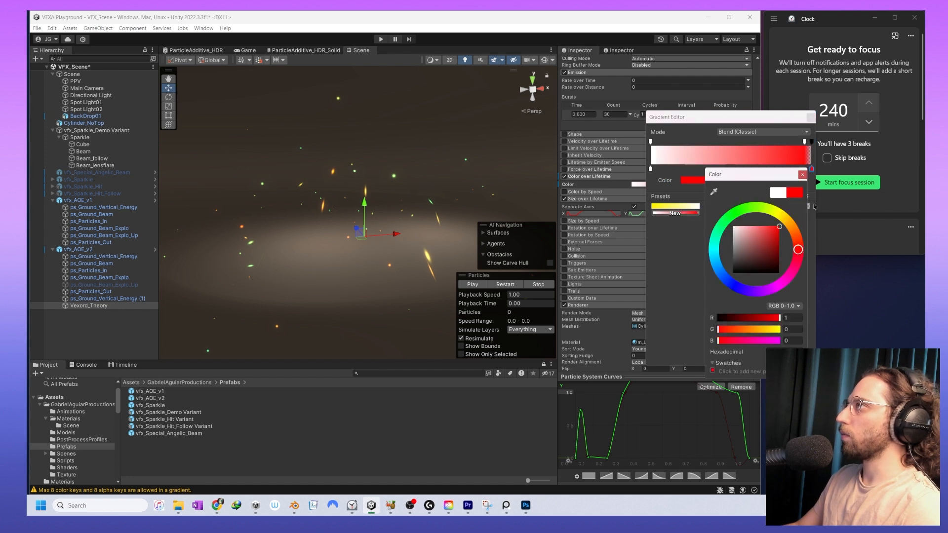
{"action": "double_click", "coordinate": [649, 169]}
{"action": "left_click_drag", "start_coordinate": [699, 246], "coordinate": [697, 257]}
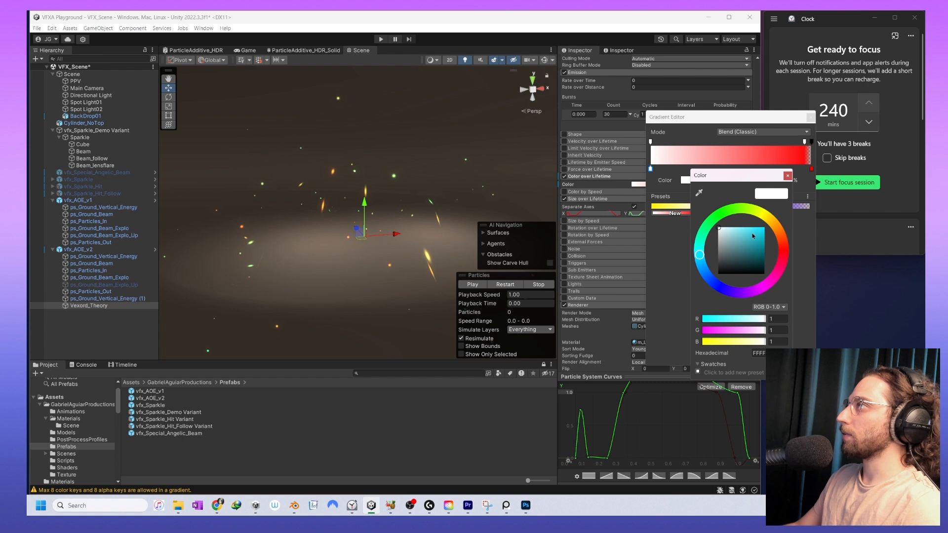
{"action": "left_click_drag", "start_coordinate": [753, 236], "coordinate": [763, 228]}
{"action": "left_click", "coordinate": [746, 179]}
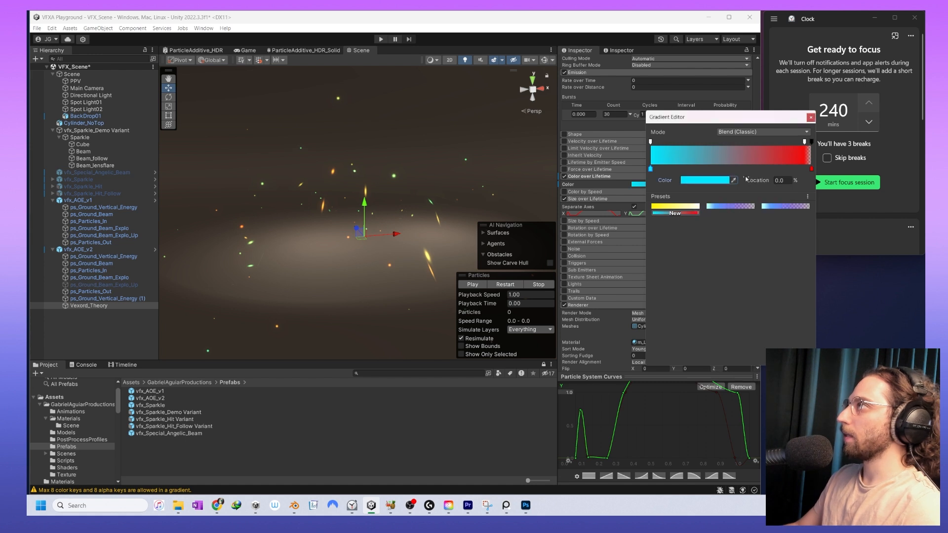
{"action": "left_click", "coordinate": [810, 117]}
- Replay all vfx_AOE_v2 emitters to check the beam's cyan-to-red color change
{"action": "left_click", "coordinate": [104, 256]}
{"action": "left_click", "coordinate": [89, 306], "text": "shift"}
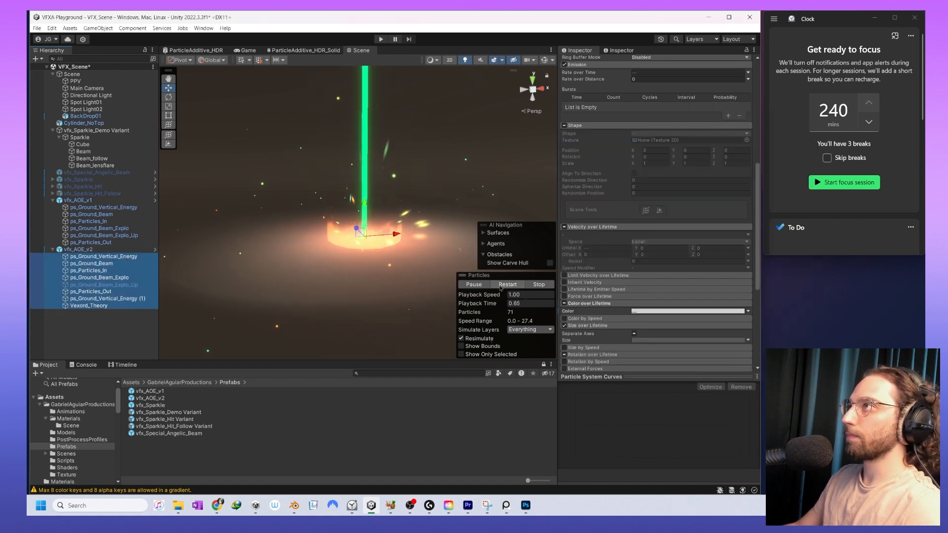
{"action": "left_click", "coordinate": [503, 286]}
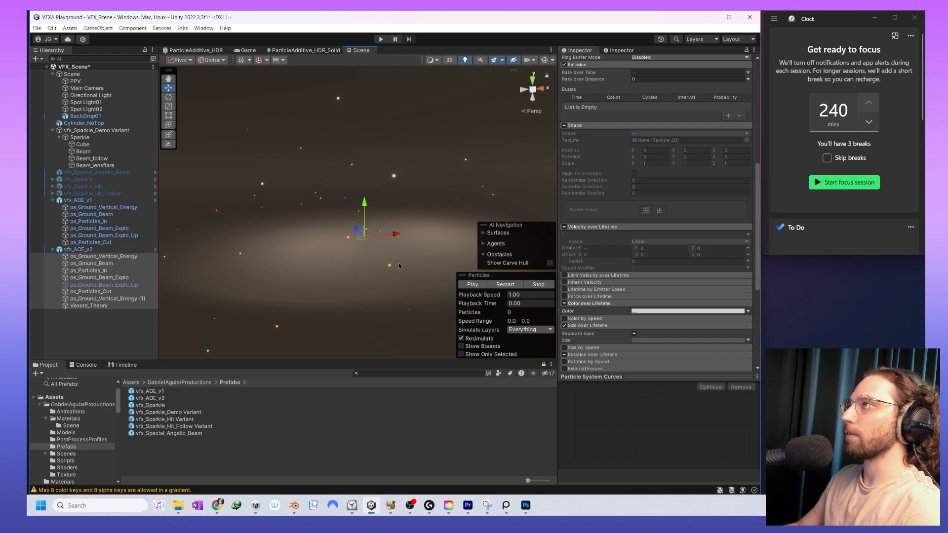
{"action": "left_click", "coordinate": [518, 287]}
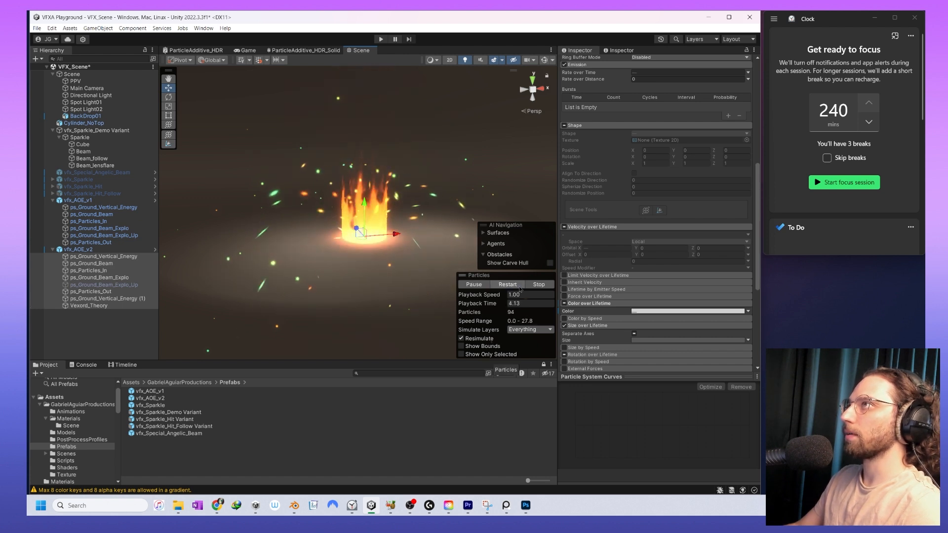
- Set the last color key of ps_Ground_Vertical_Energy (1)'s Color over Lifetime gradient to red at about 94%
{"action": "left_click", "coordinate": [115, 301]}
{"action": "left_click", "coordinate": [499, 285]}
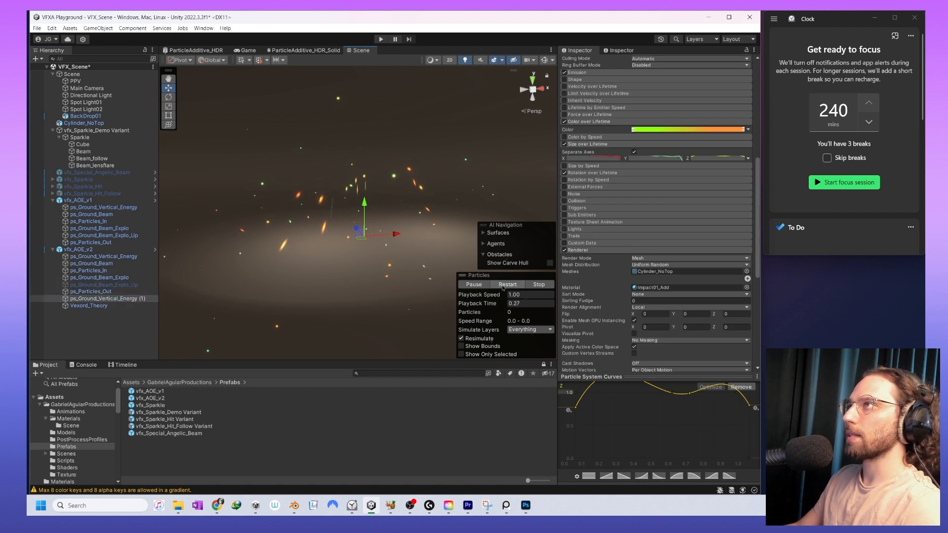
{"action": "left_click", "coordinate": [716, 132]}
{"action": "left_click", "coordinate": [793, 168]}
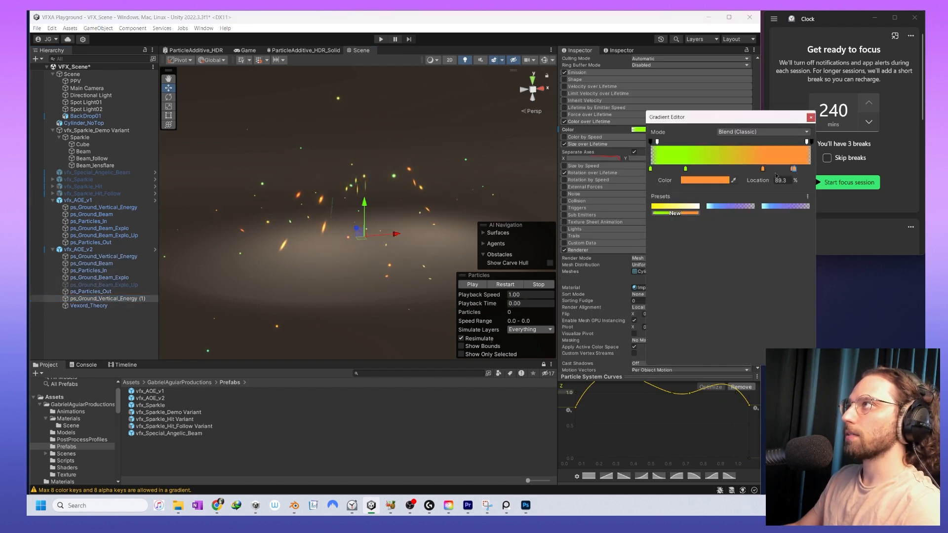
{"action": "double_click", "coordinate": [791, 170]}
{"action": "left_click", "coordinate": [890, 173]}
{"action": "key", "text": "Delete"}
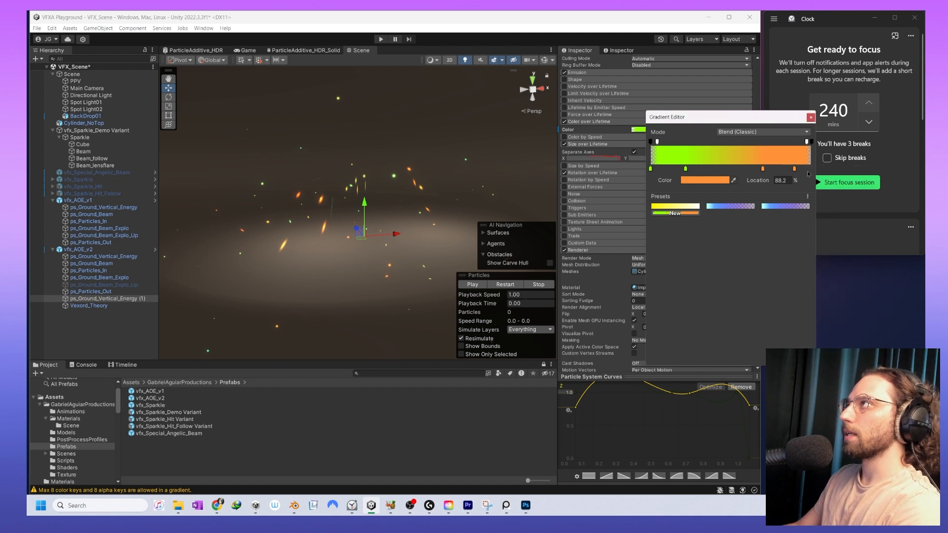
{"action": "left_click", "coordinate": [700, 181]}
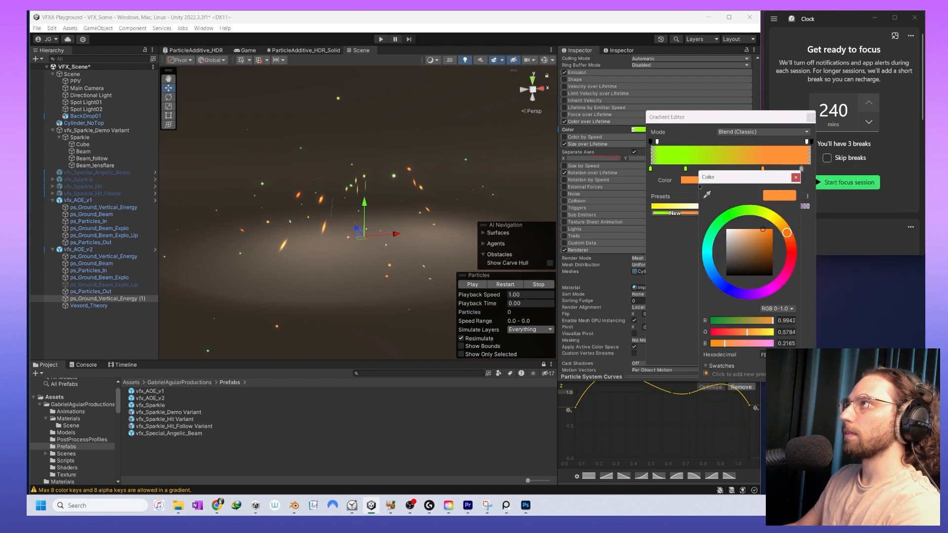
{"action": "left_click_drag", "start_coordinate": [786, 233], "coordinate": [814, 219]}
{"action": "left_click", "coordinate": [104, 322]}
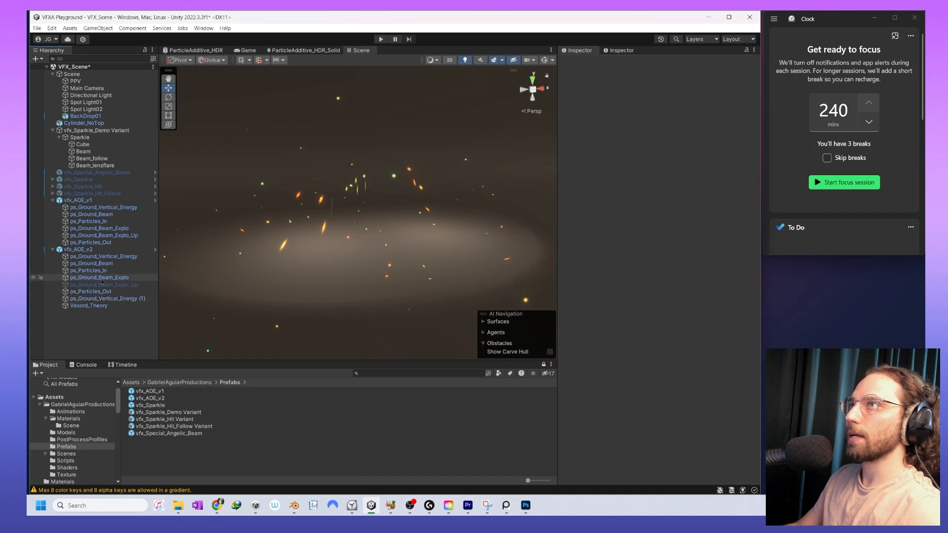
- Replay all vfx_AOE_v2 emitters to check the flames' new red ending against the beam
{"action": "left_click", "coordinate": [104, 257]}
{"action": "left_click", "coordinate": [99, 306], "text": "shift"}
{"action": "left_click", "coordinate": [502, 286]}
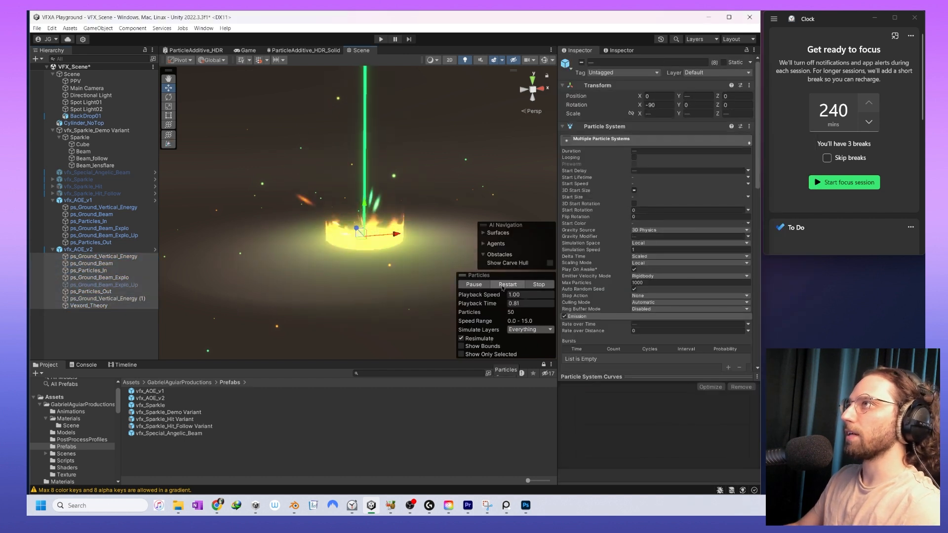
{"action": "left_click", "coordinate": [502, 286]}
{"action": "scroll", "coordinate": [393, 269], "scroll_direction": "up", "scroll_amount": 5}
{"action": "scroll", "coordinate": [394, 268], "scroll_direction": "down", "scroll_amount": 5}
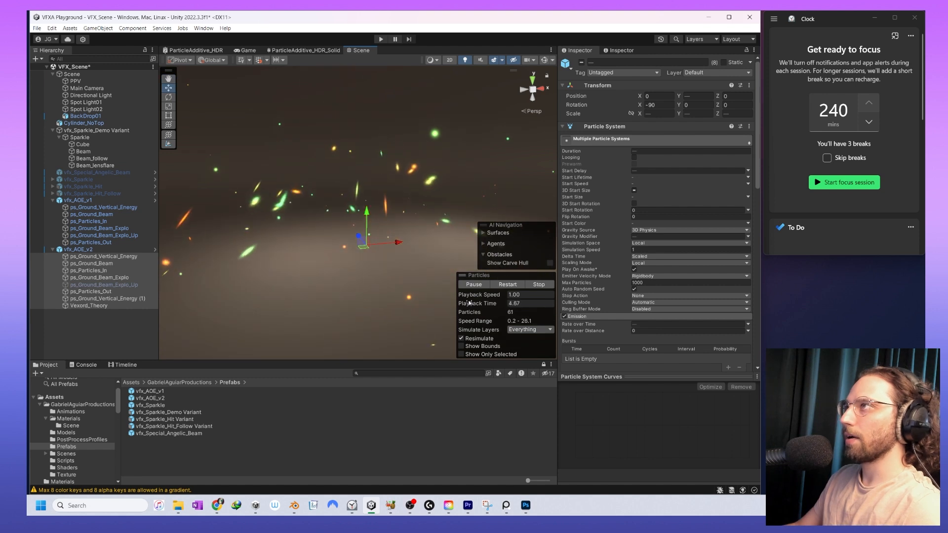
- Examine ps_Ground_Vertical_Energy (1)'s gradient, start color and renderer material, and the HDR color of Vexord_Theory's m_Lazer_Solid material
{"action": "left_click", "coordinate": [127, 305]}
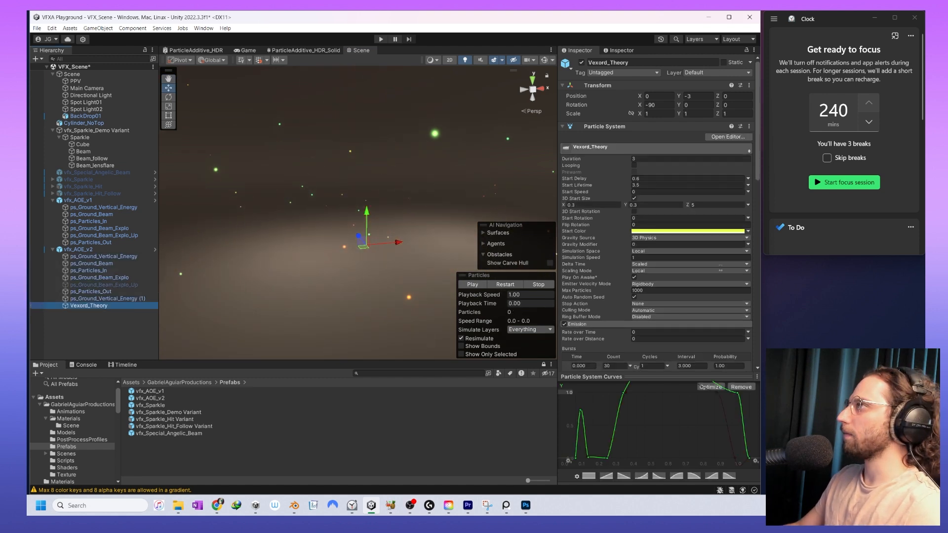
{"action": "scroll", "coordinate": [720, 270], "scroll_direction": "down", "scroll_amount": 5}
{"action": "key", "text": "Up"}
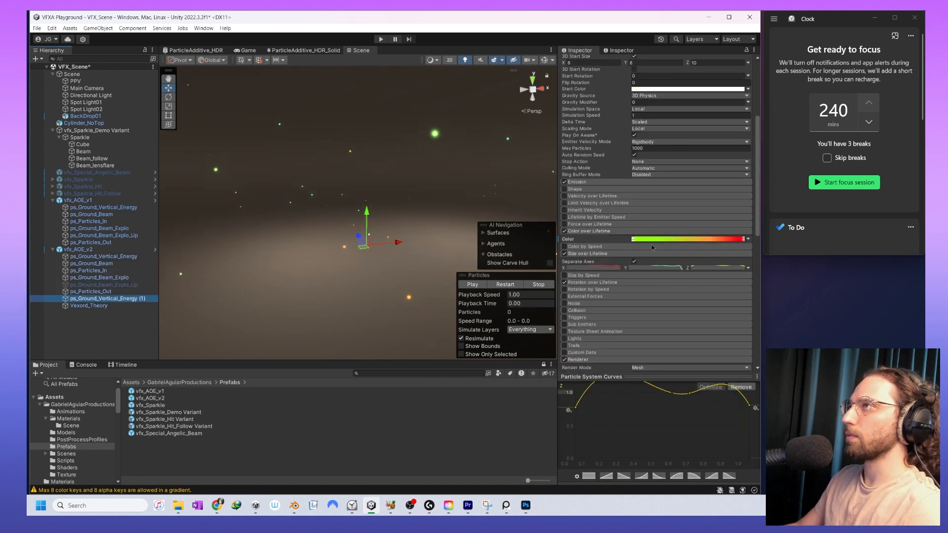
{"action": "left_click", "coordinate": [715, 240]}
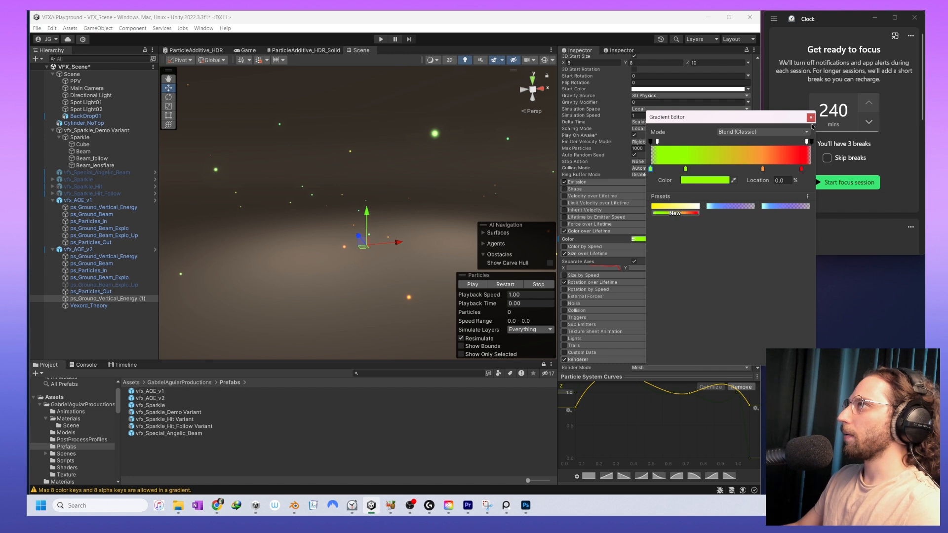
{"action": "left_click", "coordinate": [810, 118]}
{"action": "scroll", "coordinate": [691, 212], "scroll_direction": "up", "scroll_amount": 4}
{"action": "left_click", "coordinate": [690, 207]}
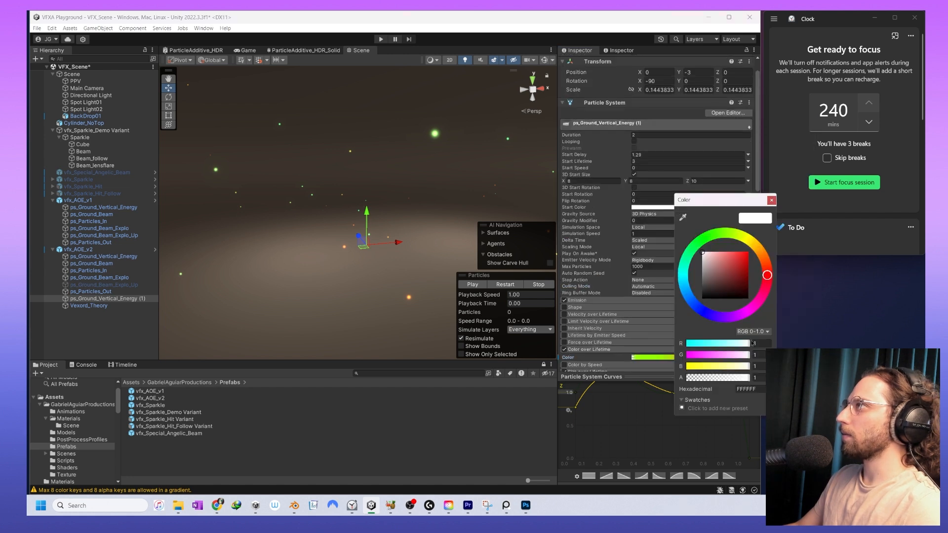
{"action": "left_click", "coordinate": [771, 200]}
{"action": "scroll", "coordinate": [654, 250], "scroll_direction": "down", "scroll_amount": 15}
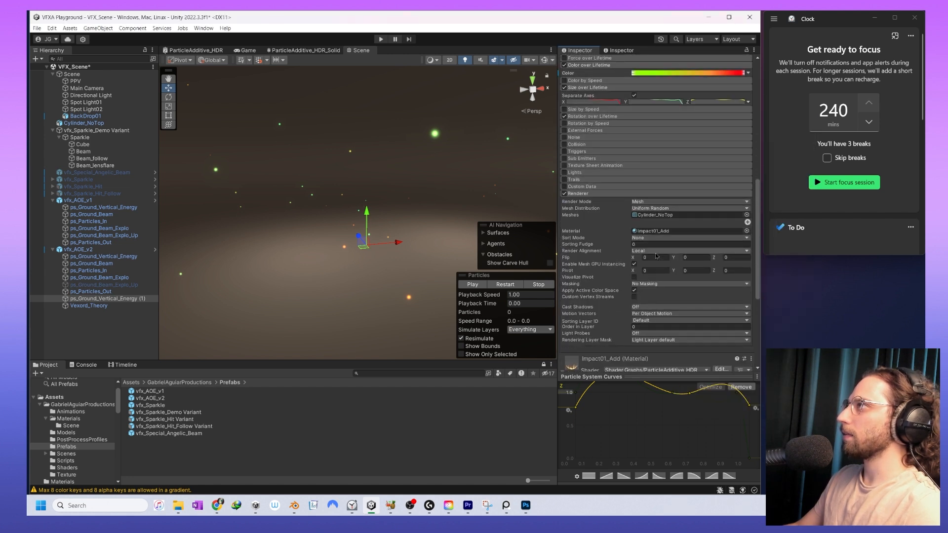
{"action": "key", "text": "Down"}
{"action": "left_click", "coordinate": [699, 293]}
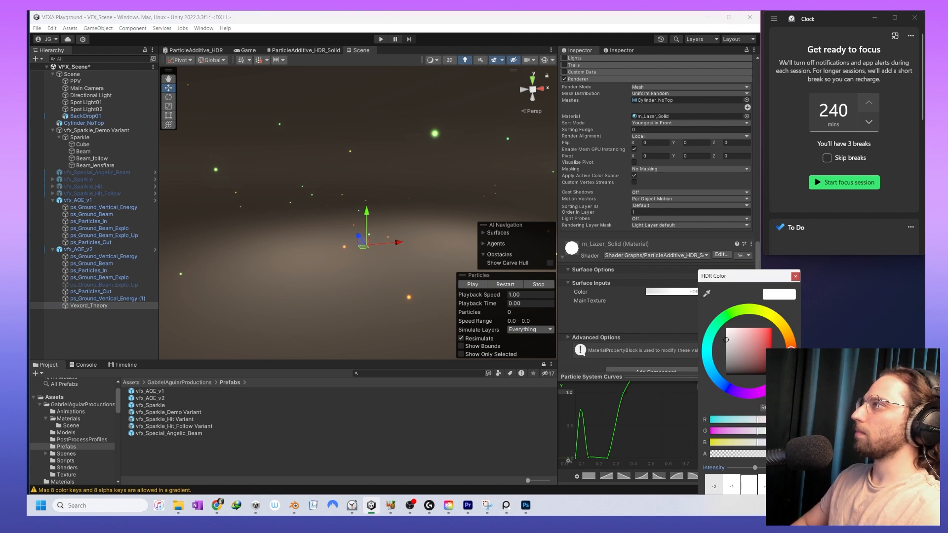
- Play all vfx_AOE_v2 emitters and scrub the playback time to inspect the red flames and beam up close
{"action": "left_click", "coordinate": [99, 257], "text": "shift"}
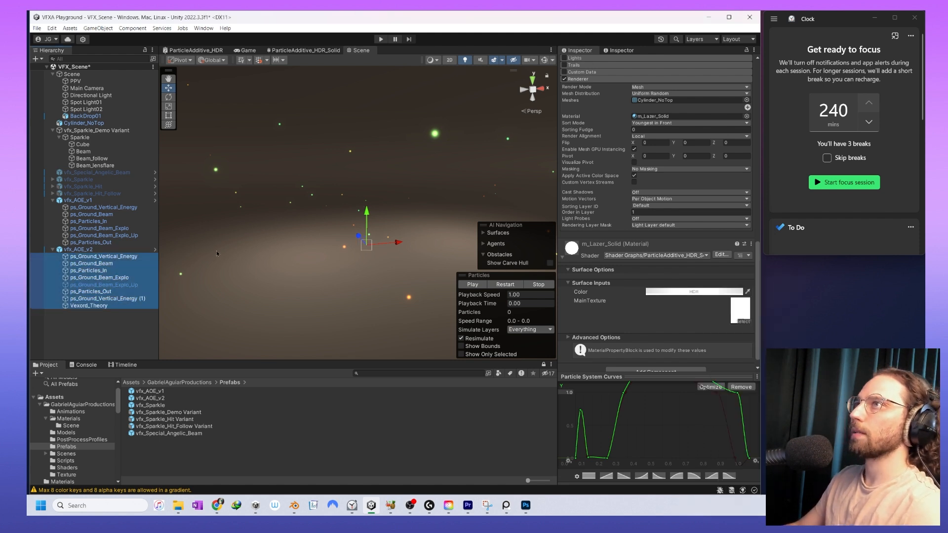
{"action": "left_click", "coordinate": [479, 285]}
{"action": "left_click_drag", "start_coordinate": [490, 296], "coordinate": [184, 314]}
{"action": "right_click_drag", "start_coordinate": [320, 227], "coordinate": [296, 225], "text": "alt"}
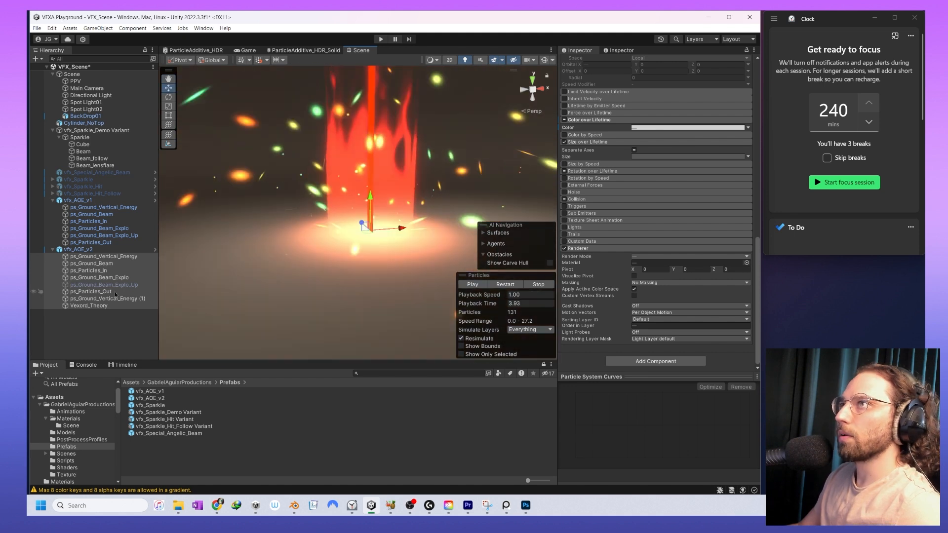
- Enable Color over Lifetime on vfx_AOE_v2's ps_Particles_Out and paste in the gradient copied from ps_Ground_Vertical_Energy (1)
{"action": "left_click", "coordinate": [114, 292]}
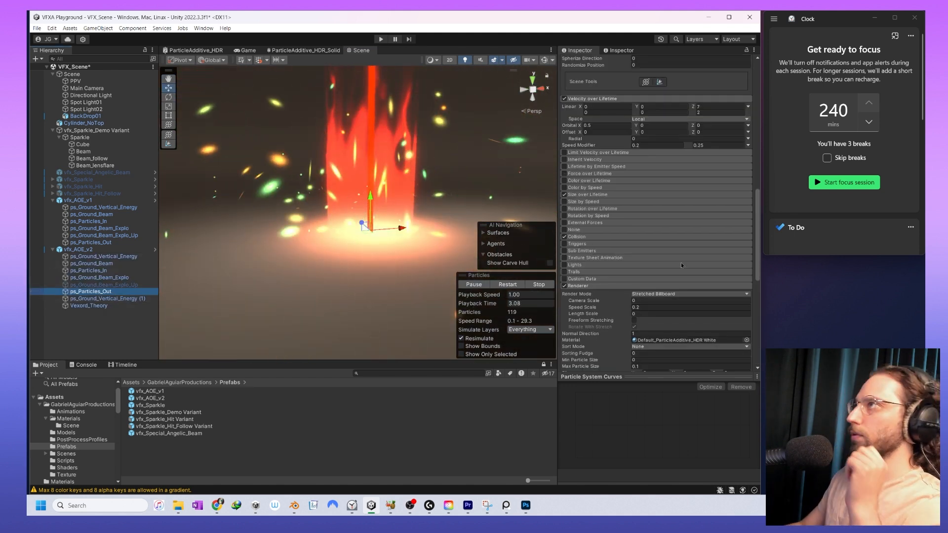
{"action": "left_click", "coordinate": [569, 181]}
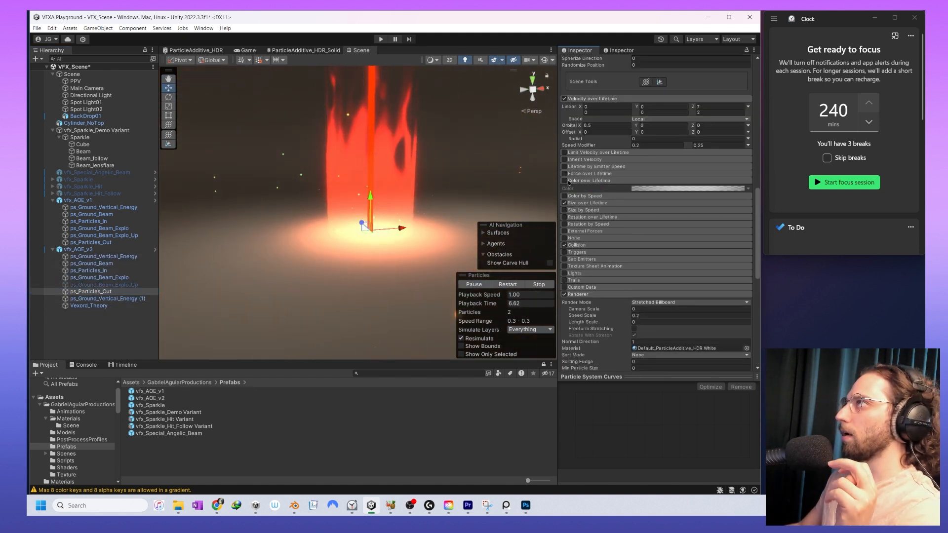
{"action": "left_click", "coordinate": [108, 298]}
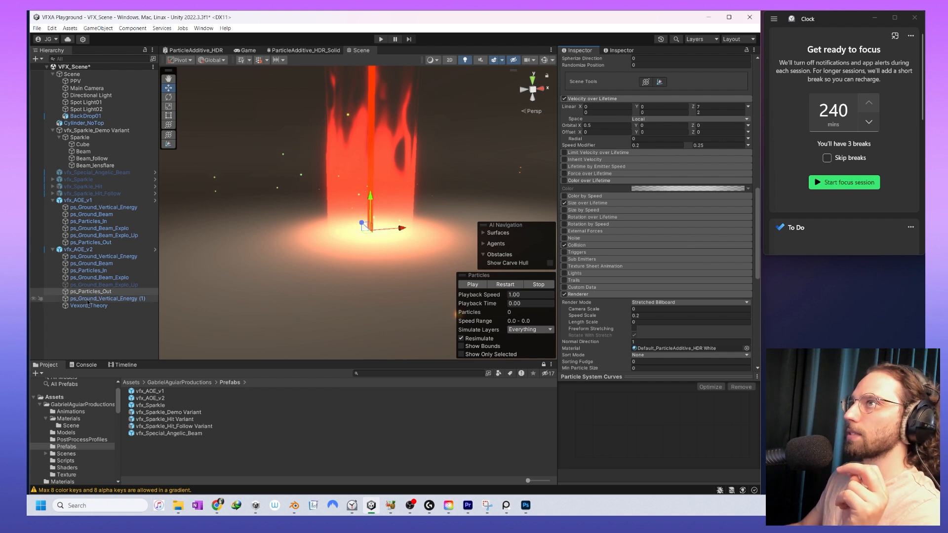
{"action": "scroll", "coordinate": [627, 235], "scroll_direction": "up", "scroll_amount": 8}
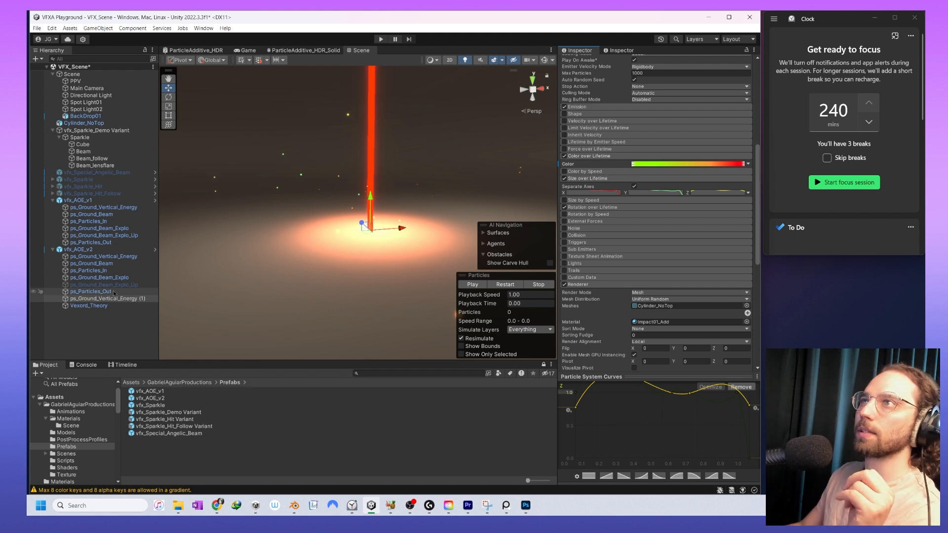
{"action": "left_click", "coordinate": [113, 293]}
{"action": "scroll", "coordinate": [657, 237], "scroll_direction": "down", "scroll_amount": 7}
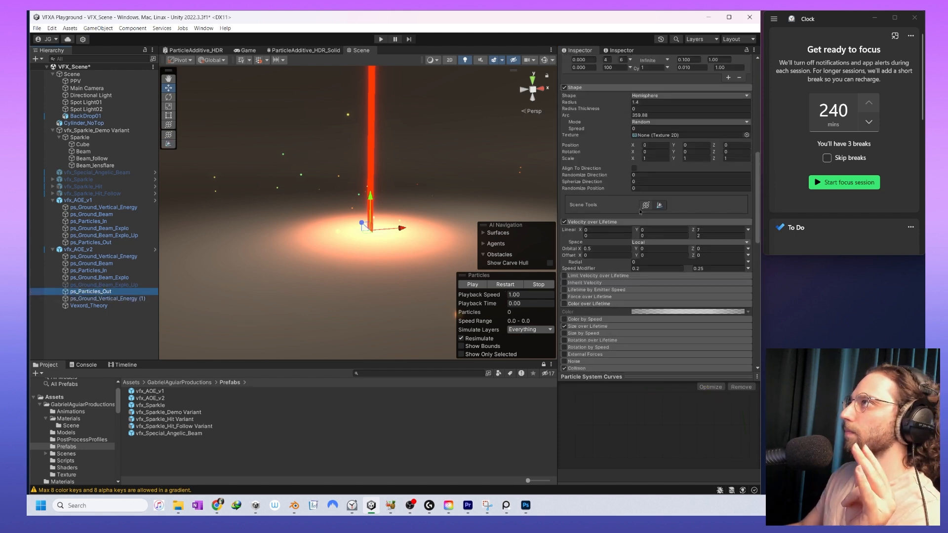
{"action": "right_click", "coordinate": [657, 241]}
{"action": "left_click", "coordinate": [565, 233]}
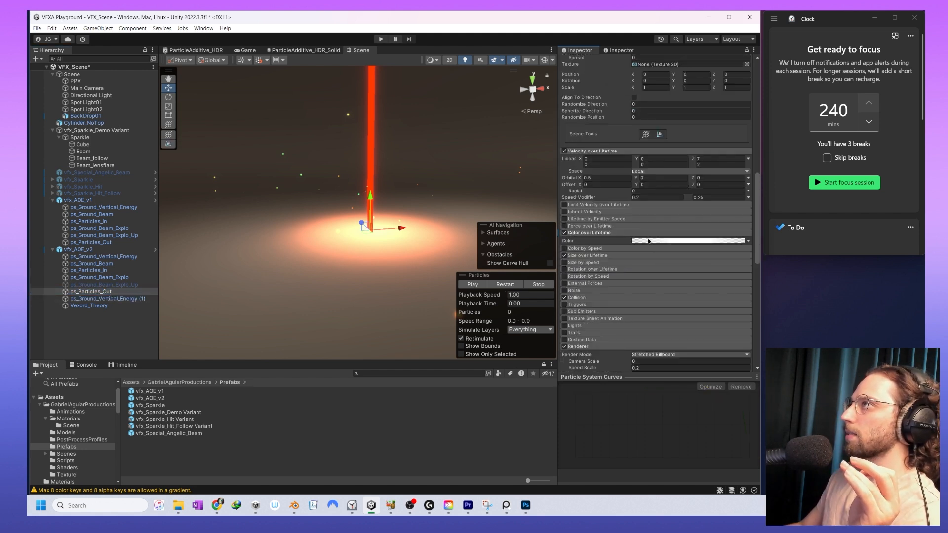
{"action": "left_click", "coordinate": [638, 240]}
- Reduce ps_Particles_Out's gradient to a white key at about 60% blending into the red end key
{"action": "left_click", "coordinate": [692, 180]}
{"action": "left_click_drag", "start_coordinate": [734, 230], "coordinate": [716, 219]}
{"action": "left_click", "coordinate": [790, 170]}
{"action": "left_click_drag", "start_coordinate": [650, 168], "coordinate": [652, 194]}
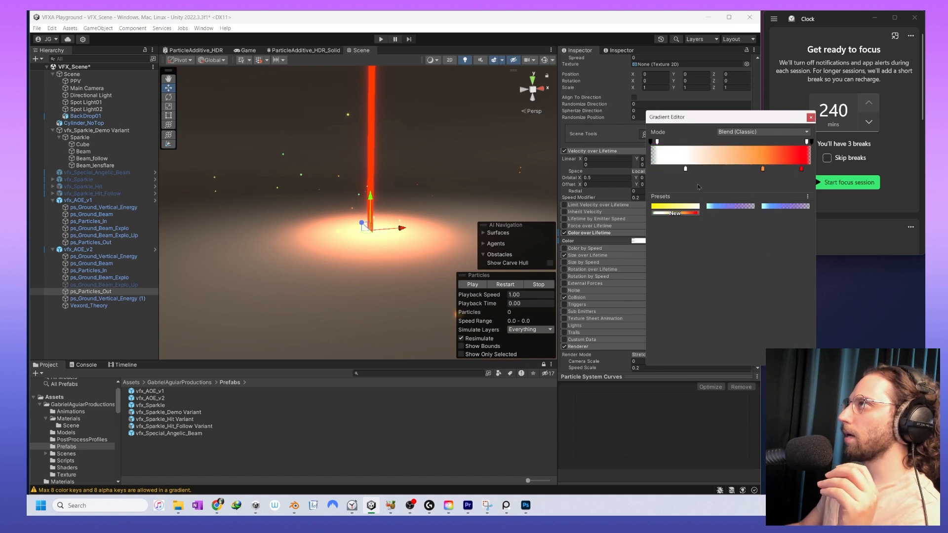
{"action": "left_click_drag", "start_coordinate": [762, 169], "coordinate": [759, 196]}
{"action": "left_click_drag", "start_coordinate": [685, 169], "coordinate": [747, 175]}
{"action": "left_click", "coordinate": [810, 118]}
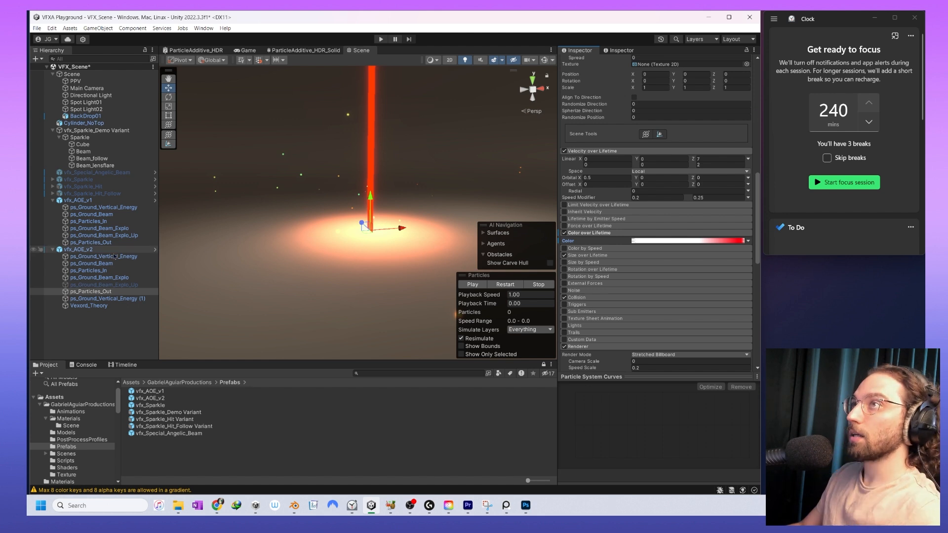
- Replay all vfx_AOE_v2 emitters to check the outgoing particles' white-to-red fade
{"action": "left_click", "coordinate": [79, 249]}
{"action": "left_click", "coordinate": [102, 257]}
{"action": "left_click", "coordinate": [90, 306], "text": "shift"}
{"action": "left_click", "coordinate": [501, 285]}
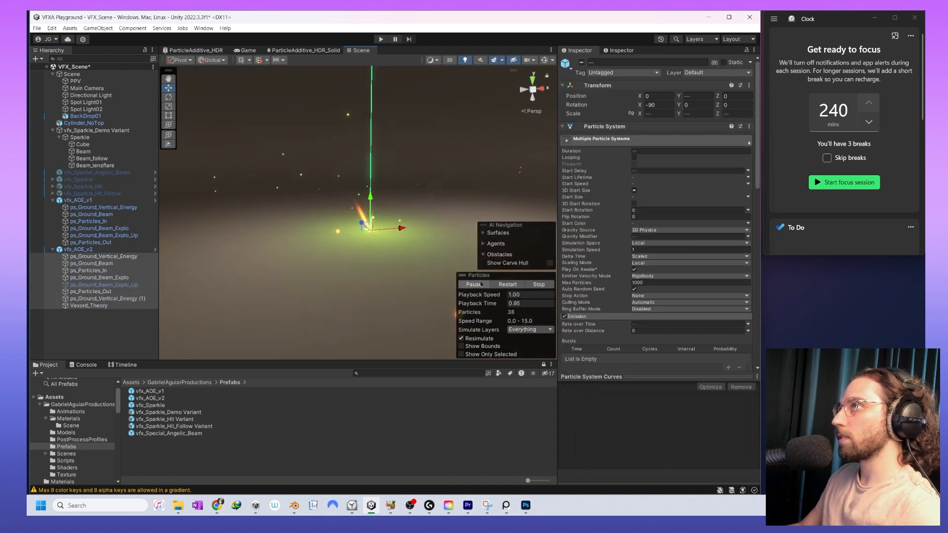
- Switch ps_Particles_Out's Start Color from Random Between Two Colors to a single Color and make it white
{"action": "left_click", "coordinate": [109, 292]}
{"action": "left_click", "coordinate": [748, 232]}
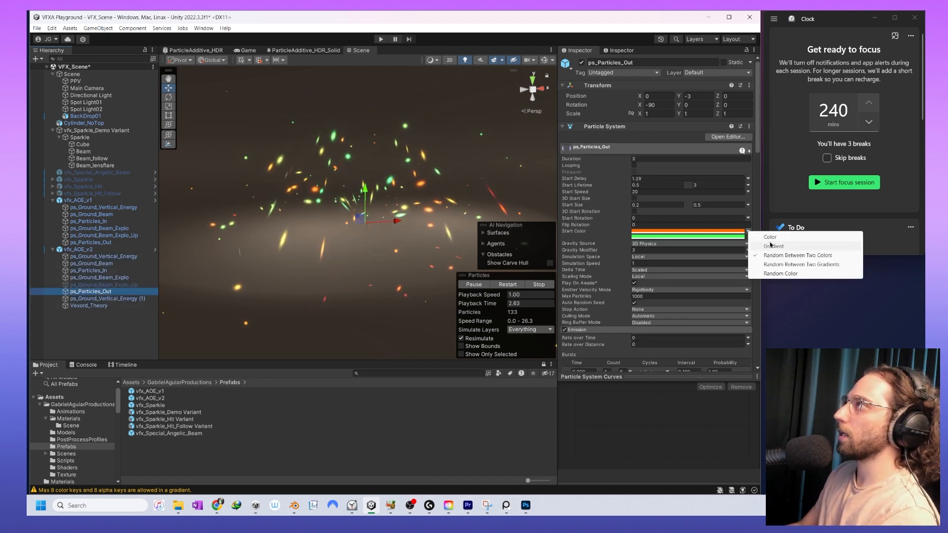
{"action": "left_click", "coordinate": [769, 236]}
{"action": "left_click", "coordinate": [669, 230]}
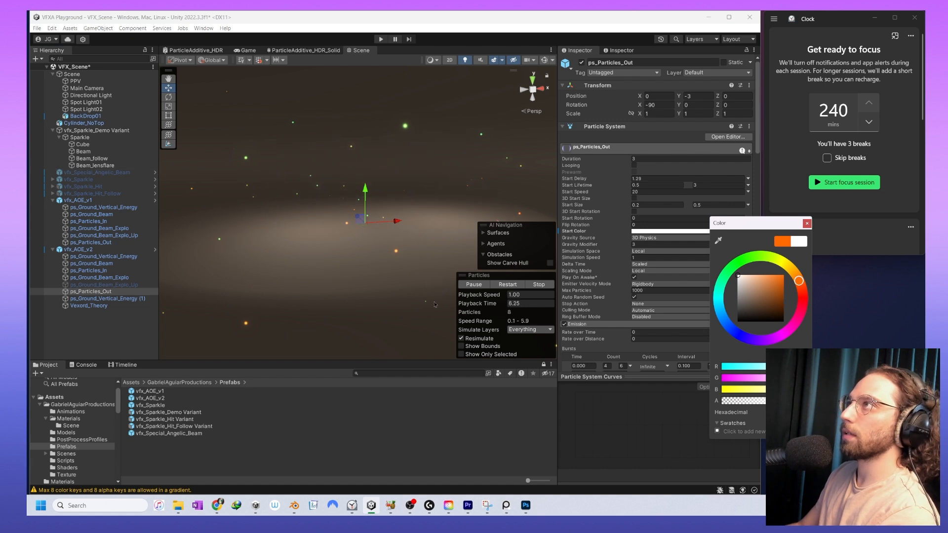
- Try moving the white key of ps_Particles_Out's Color over Lifetime gradient earlier, near the middle, and replay the effect
{"action": "left_click", "coordinate": [354, 318]}
{"action": "left_click", "coordinate": [509, 286]}
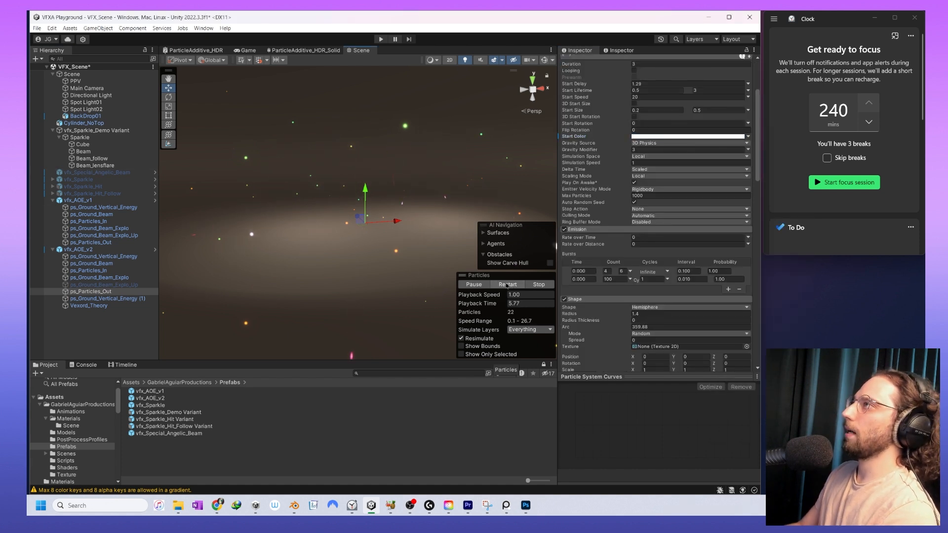
{"action": "scroll", "coordinate": [707, 139], "scroll_direction": "down", "scroll_amount": 10}
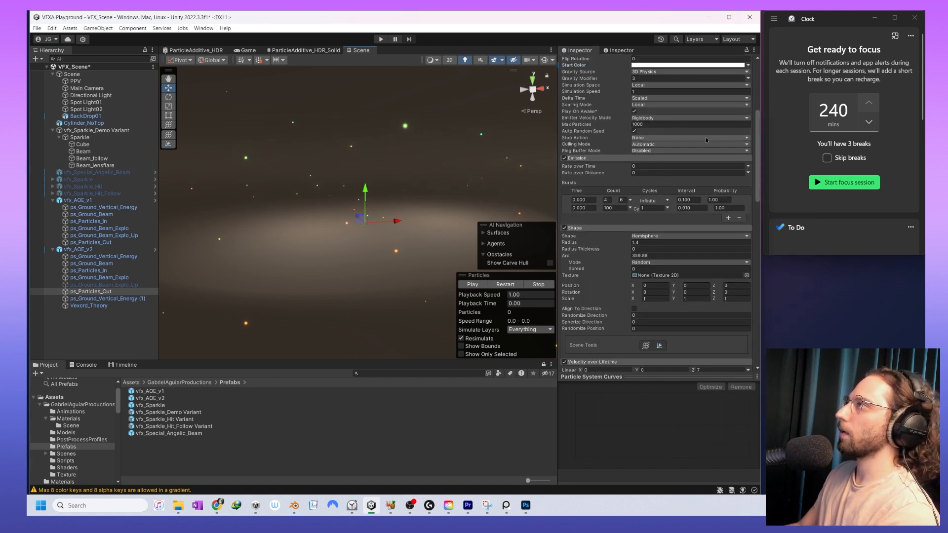
{"action": "left_click", "coordinate": [712, 262]}
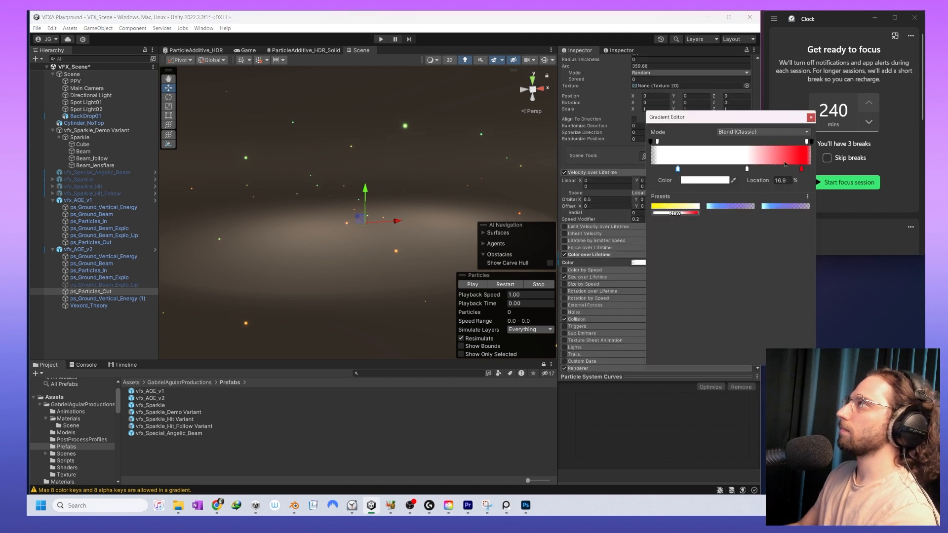
{"action": "left_click_drag", "start_coordinate": [749, 170], "coordinate": [723, 171]}
{"action": "left_click", "coordinate": [810, 117]}
{"action": "left_click", "coordinate": [473, 284]}
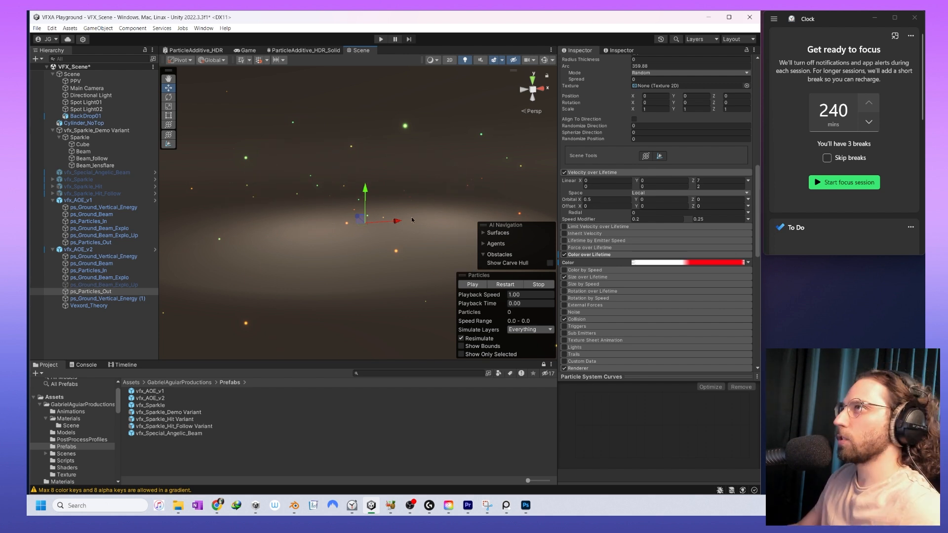
{"action": "left_click", "coordinate": [467, 287]}
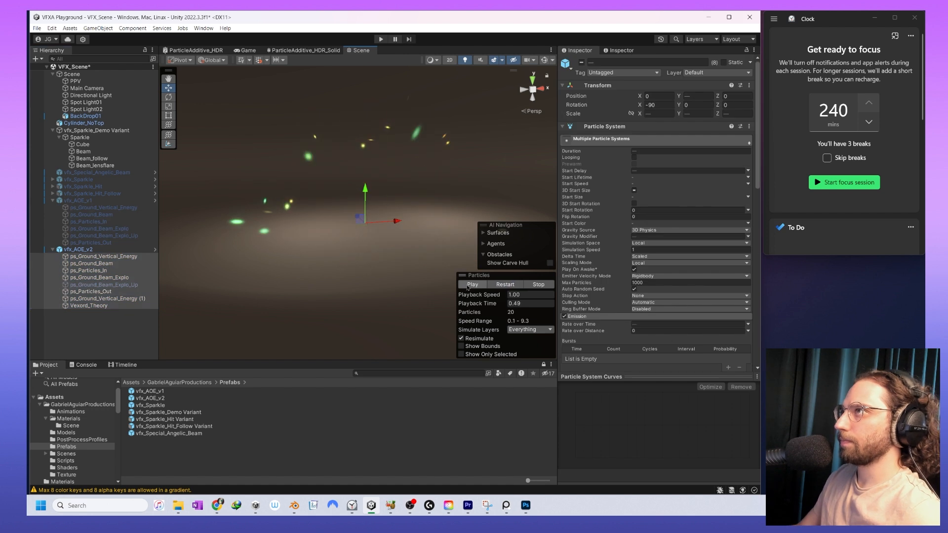
- Set the maximum Start Lifetime of vfx_AOE_v2's ps_Particles_Out to 2.5
{"action": "left_click", "coordinate": [104, 312]}
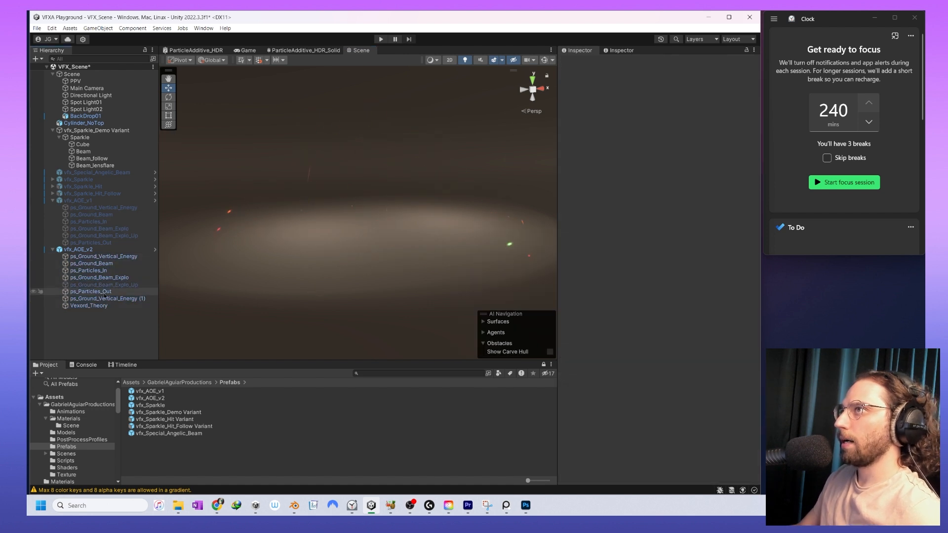
{"action": "left_click", "coordinate": [105, 292]}
{"action": "left_click", "coordinate": [708, 185]}
{"action": "type", "text": "2"}
- Replay all vfx_AOE_v2 emitters together to check the outgoing particles' lifetime against the beam and flames
{"action": "left_click", "coordinate": [106, 257]}
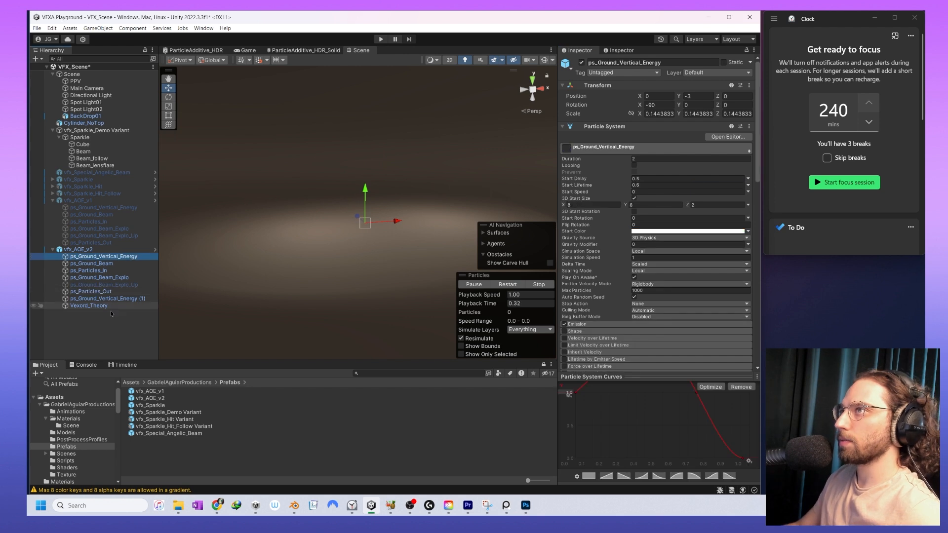
{"action": "left_click", "coordinate": [110, 306], "text": "shift"}
{"action": "left_click", "coordinate": [508, 285]}
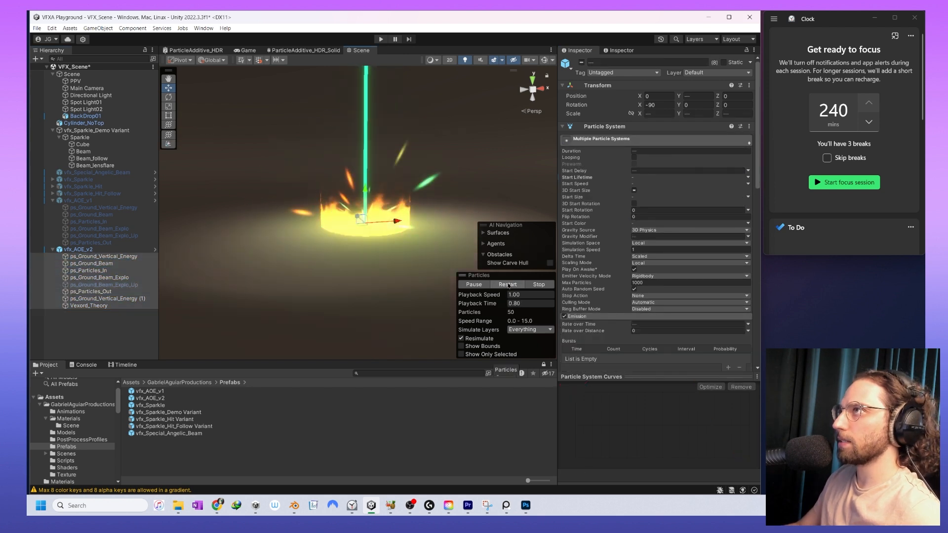
{"action": "left_click", "coordinate": [126, 306]}
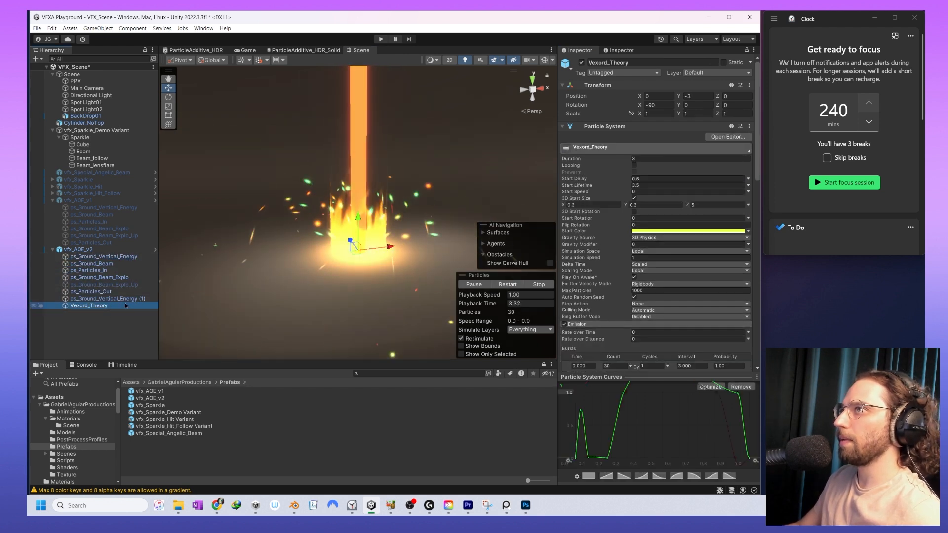
{"action": "left_click", "coordinate": [86, 299]}
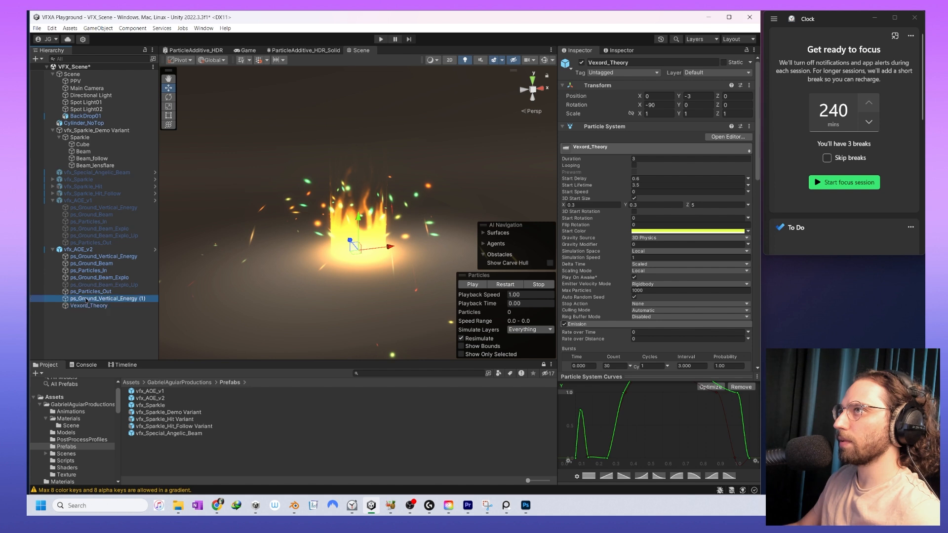
{"action": "left_click", "coordinate": [105, 257]}
{"action": "left_click", "coordinate": [146, 300]}
- Enable Limit Velocity over Lifetime on vfx_AOE_v2's ps_Particles_Out
{"action": "left_click", "coordinate": [143, 292]}
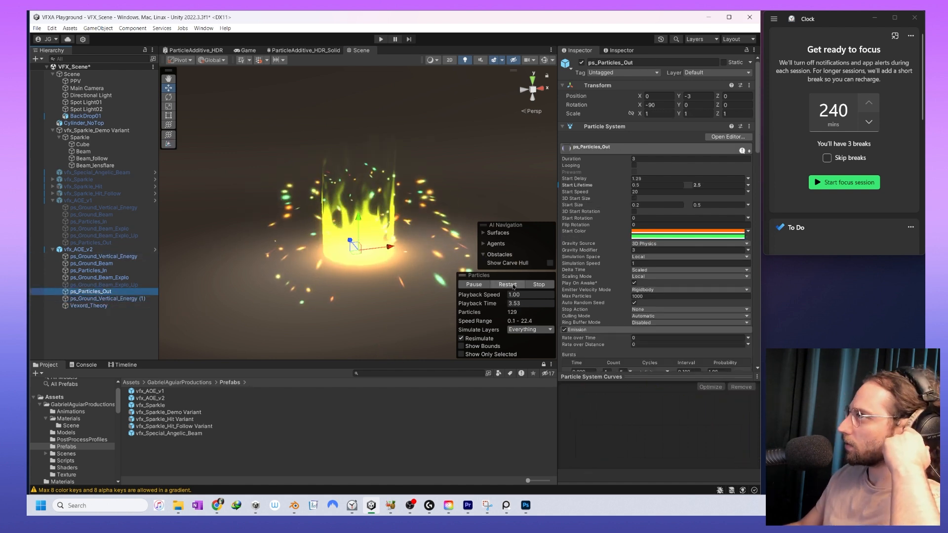
{"action": "scroll", "coordinate": [698, 252], "scroll_direction": "down", "scroll_amount": 3}
{"action": "scroll", "coordinate": [698, 253], "scroll_direction": "down", "scroll_amount": 4}
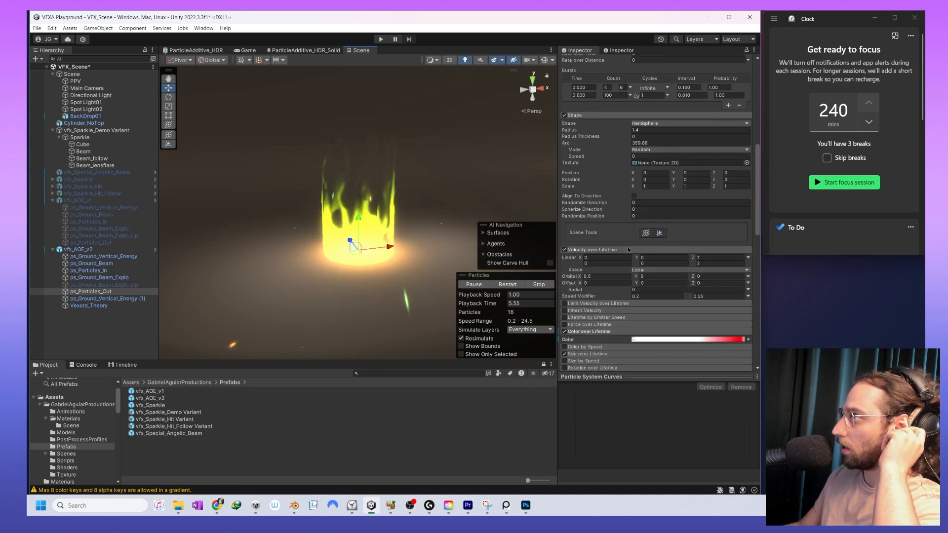
{"action": "left_click", "coordinate": [593, 304]}
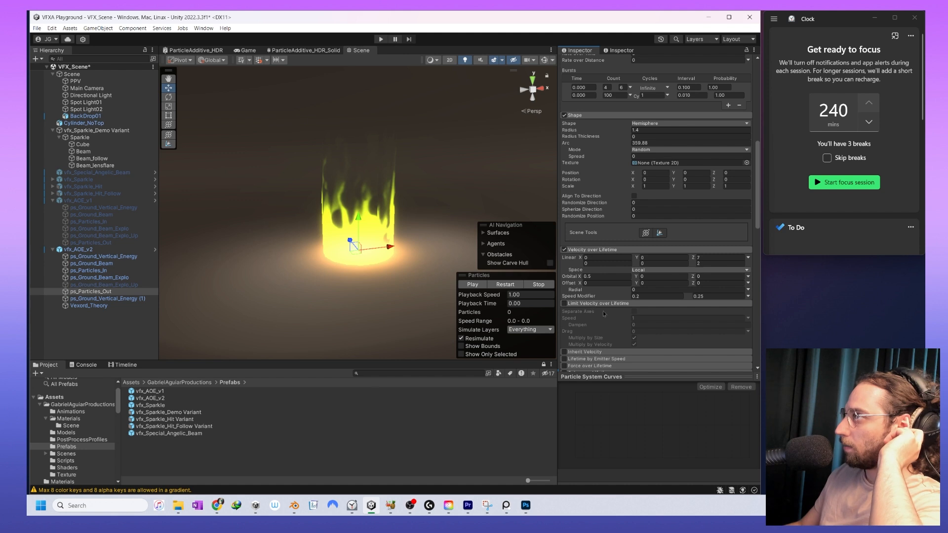
{"action": "left_click", "coordinate": [564, 304]}
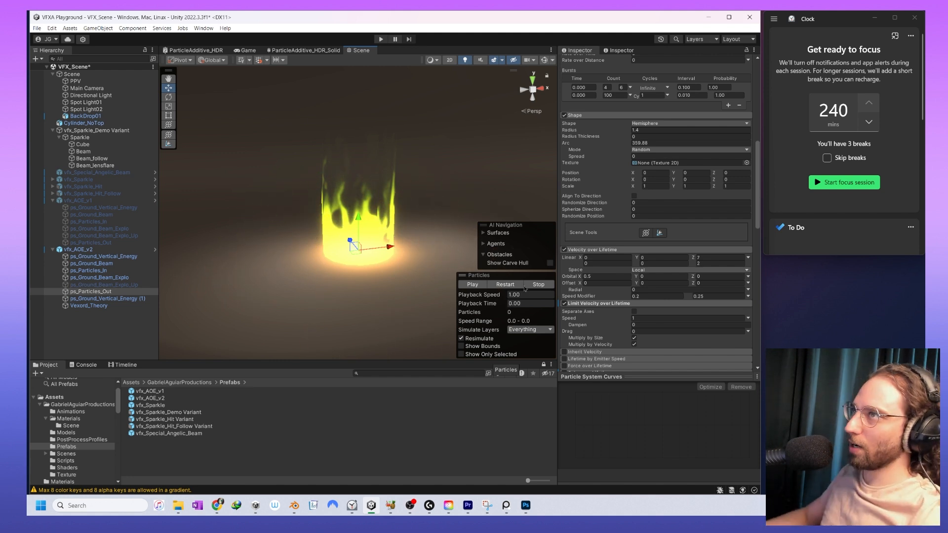
- Replay the whole vfx_AOE_v2 effect to check the outgoing particles with the velocity limit enabled
{"action": "left_click", "coordinate": [99, 256]}
{"action": "left_click", "coordinate": [92, 299], "text": "shift"}
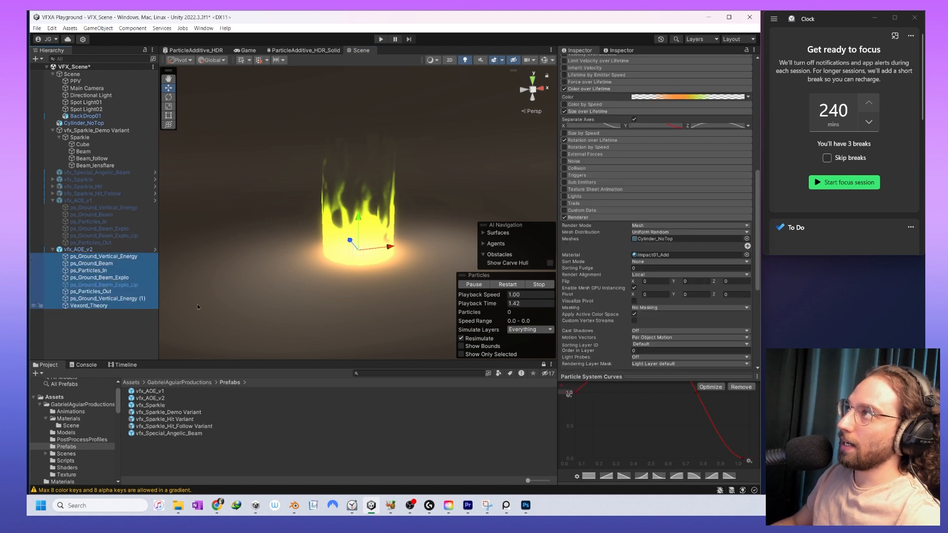
{"action": "left_click", "coordinate": [508, 285]}
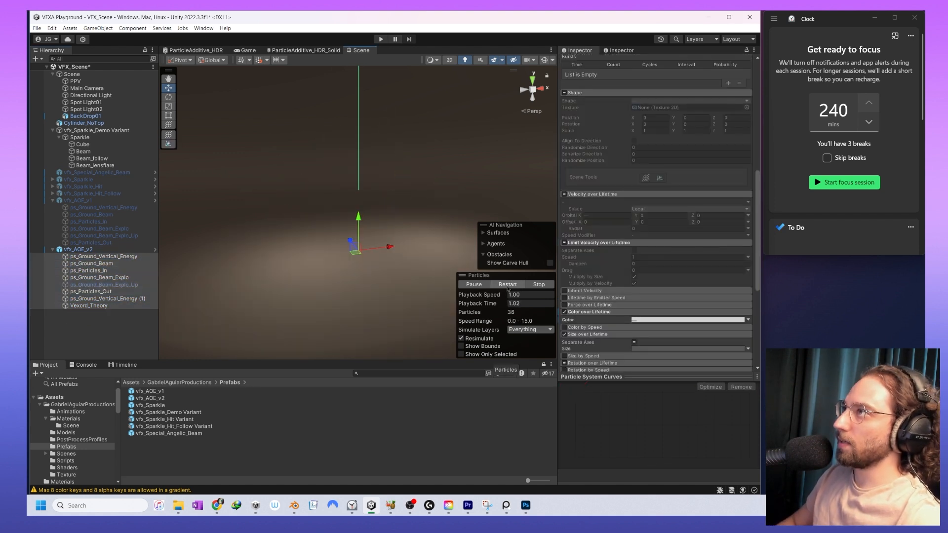